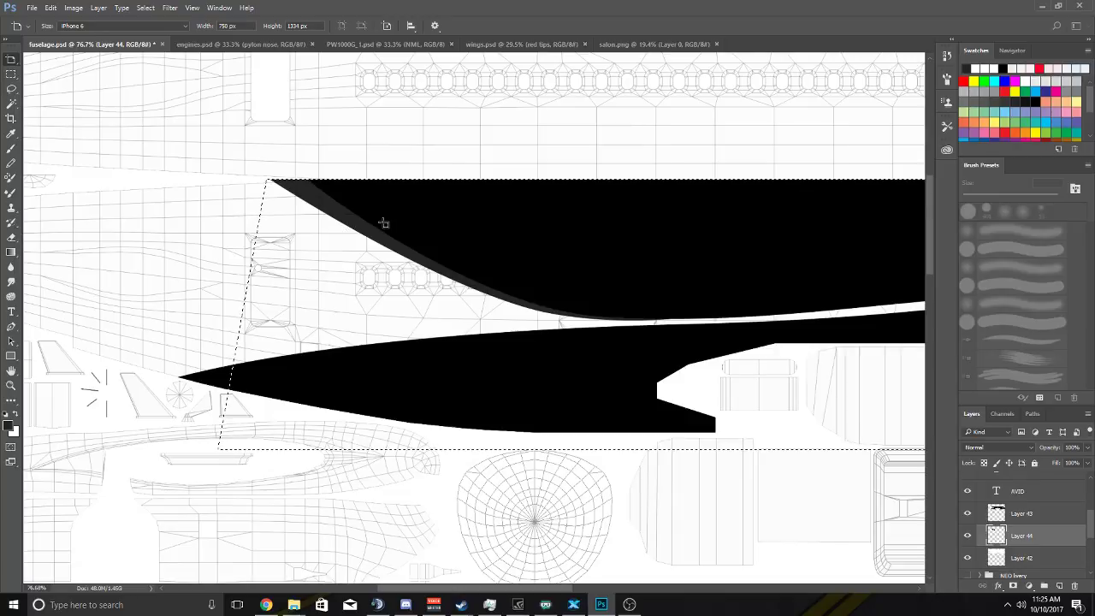
Draw a curved Pen path along the lower black shape's upper edge, extending beyond its pointed tip to the fuselage outline.
scroll(379, 220, up, 2)
scroll(472, 291, left, 2)
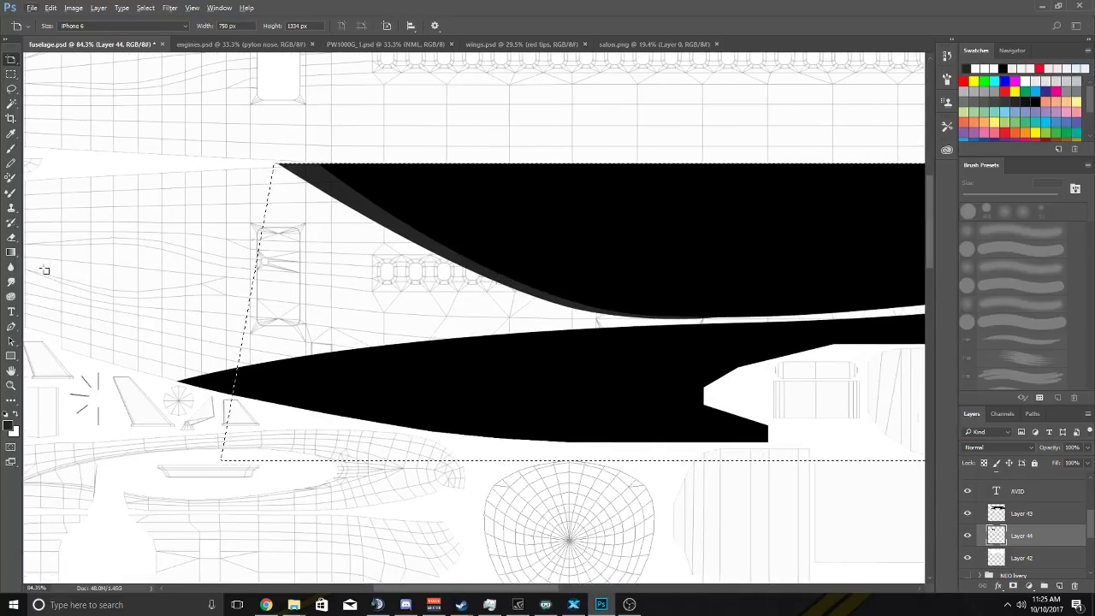
click(11, 326)
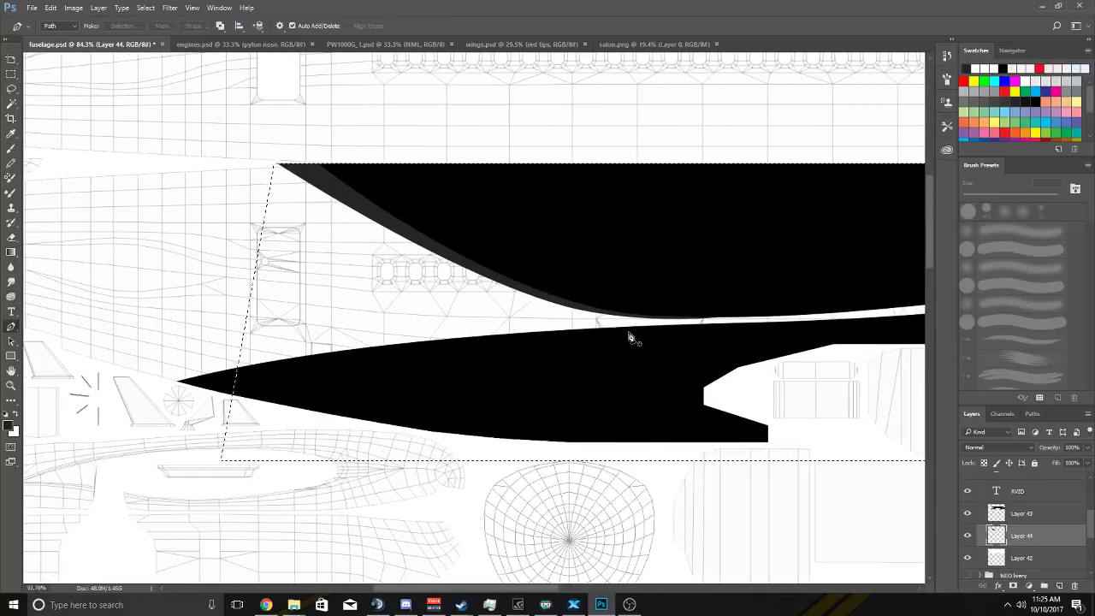
scroll(630, 337, up, 8)
scroll(809, 324, right, 3)
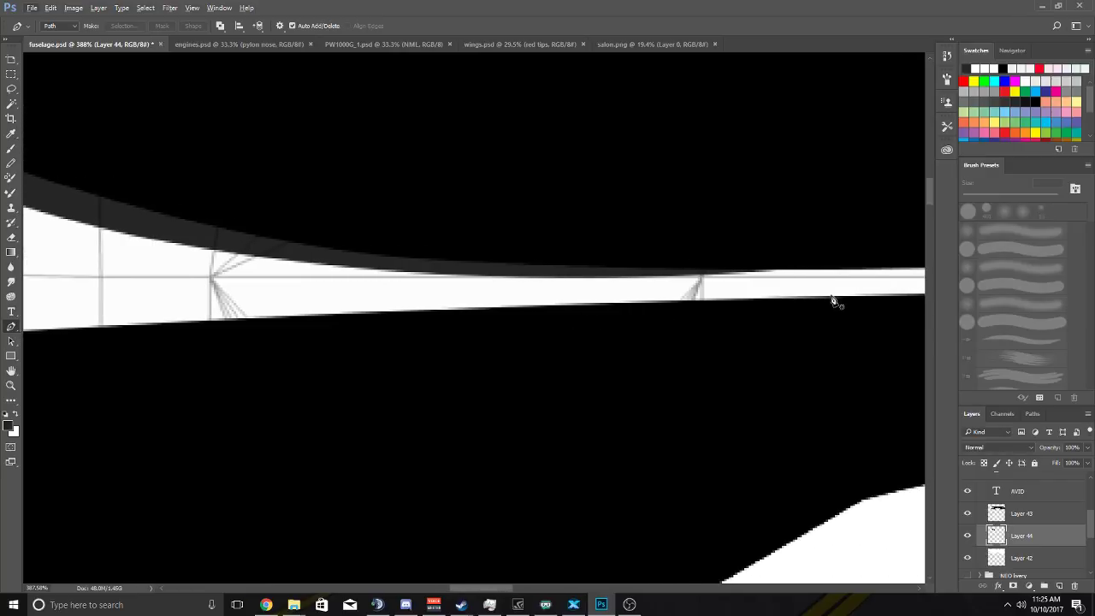
scroll(847, 302, right, 6)
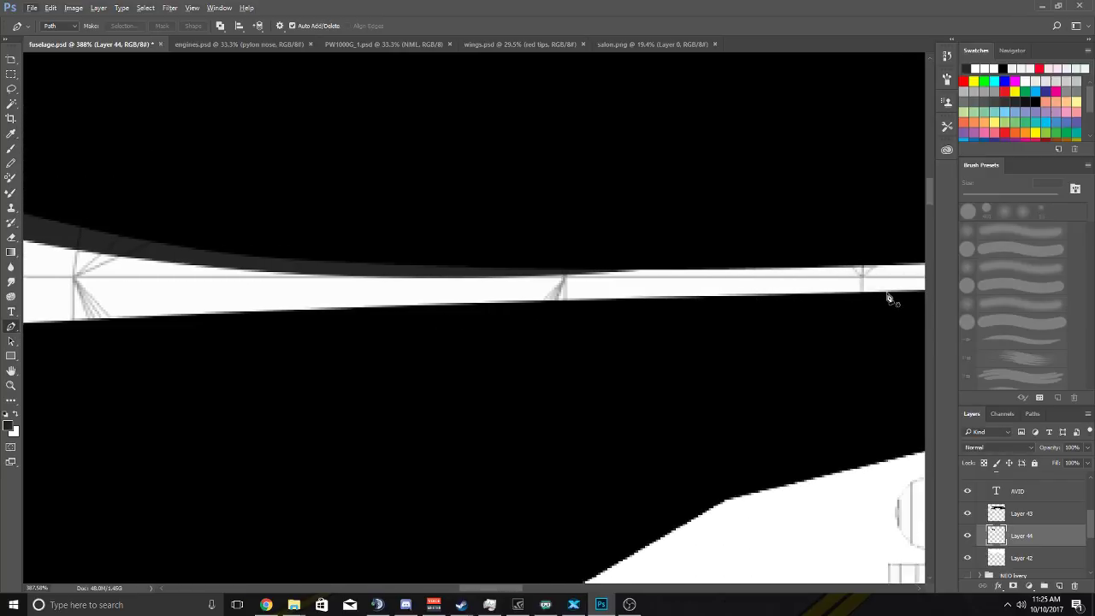
click(890, 298)
scroll(856, 294, down, 6)
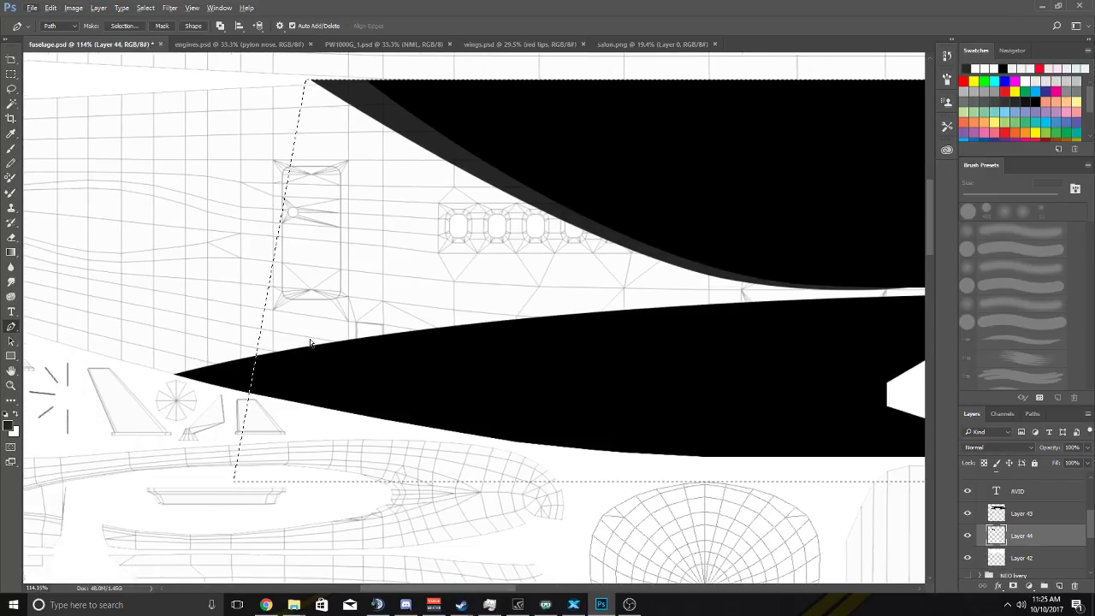
scroll(206, 338, left, 5)
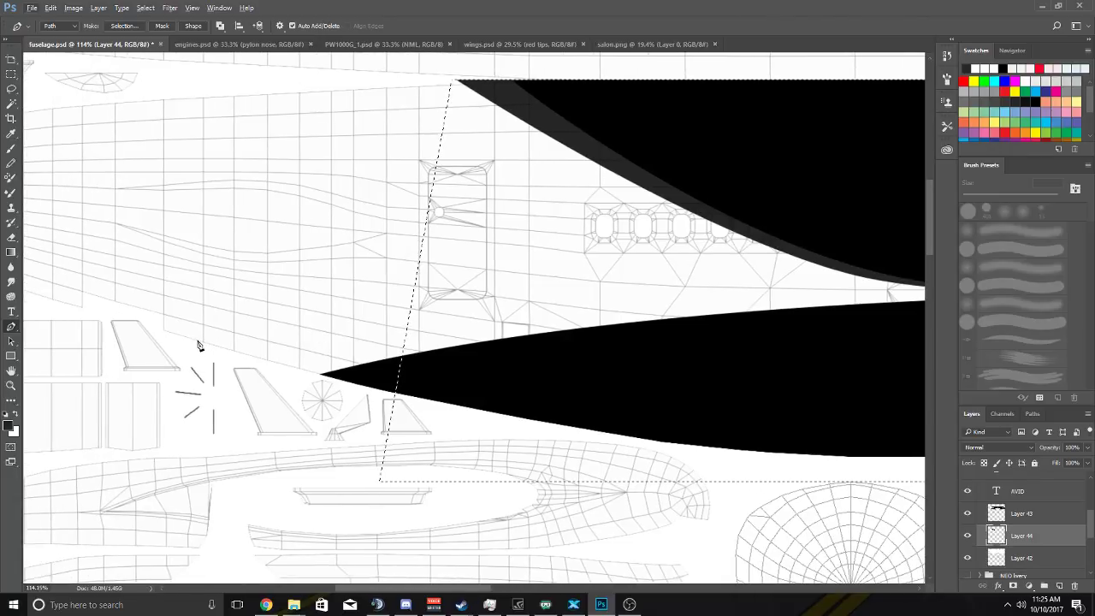
drag(198, 344, 81, 361)
scroll(414, 319, right, 4)
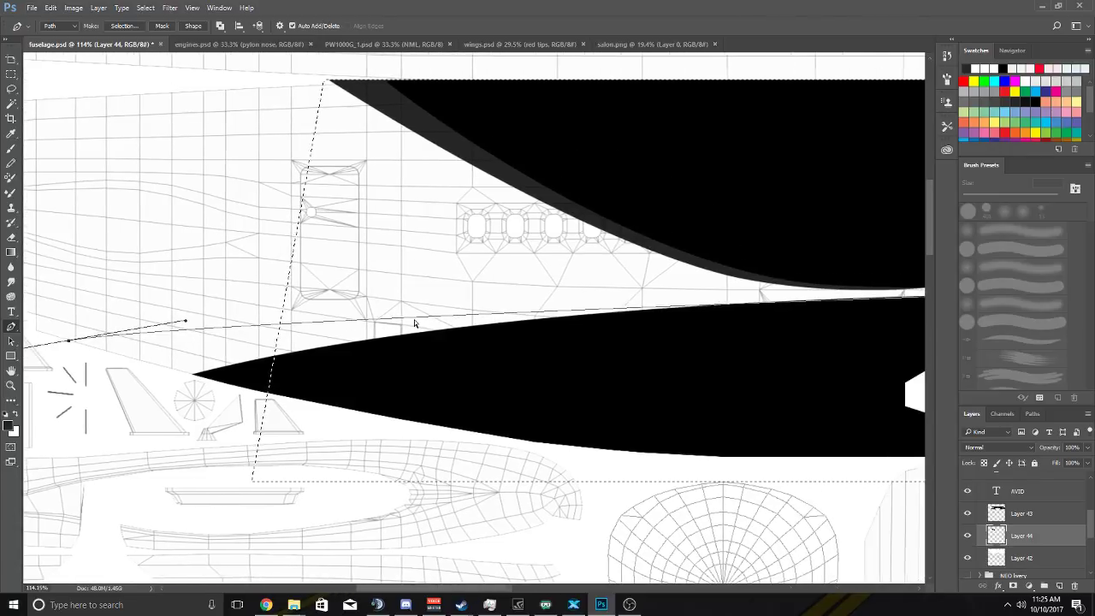
drag(185, 321, 700, 298)
scroll(701, 298, right, 1)
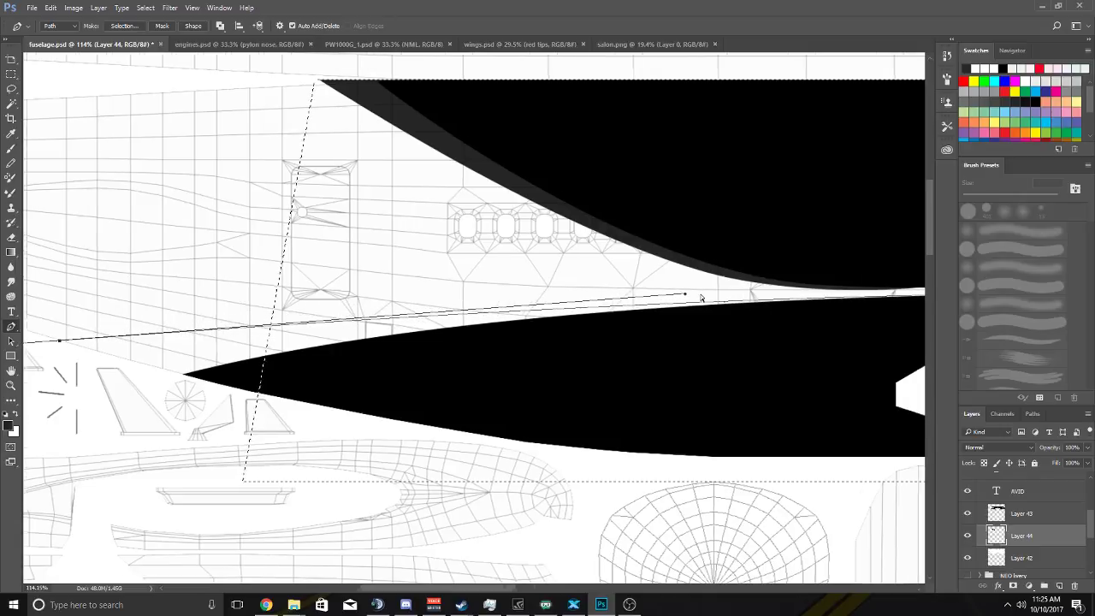
Close the path across the lower black shape and convert it into a selection.
scroll(701, 298, right, 5)
scroll(844, 296, left, 3)
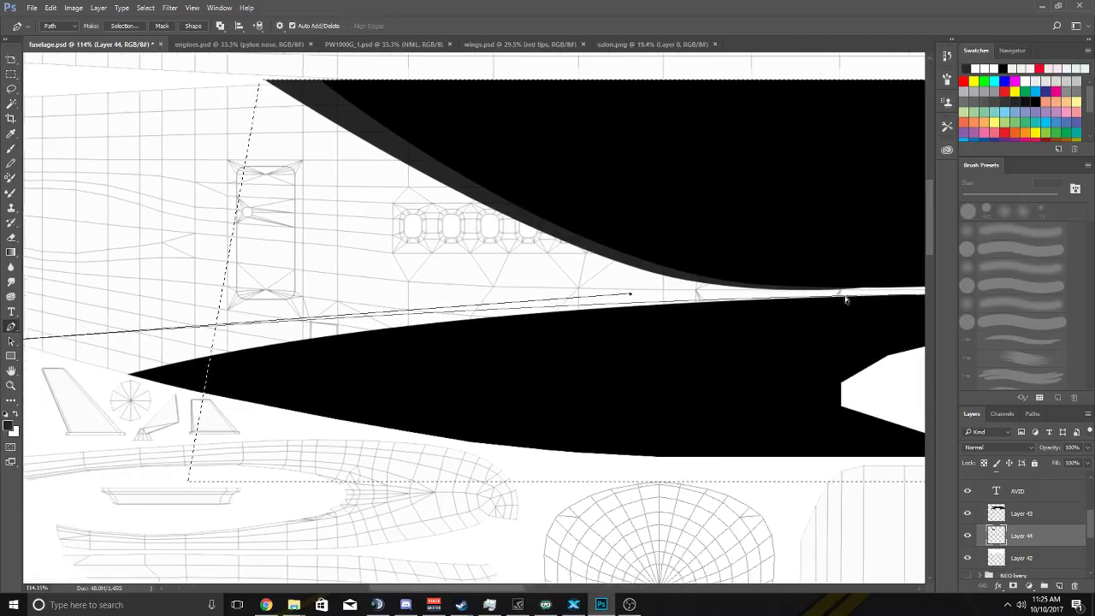
scroll(846, 296, right, 2)
scroll(637, 312, right, 1)
scroll(641, 310, left, 2)
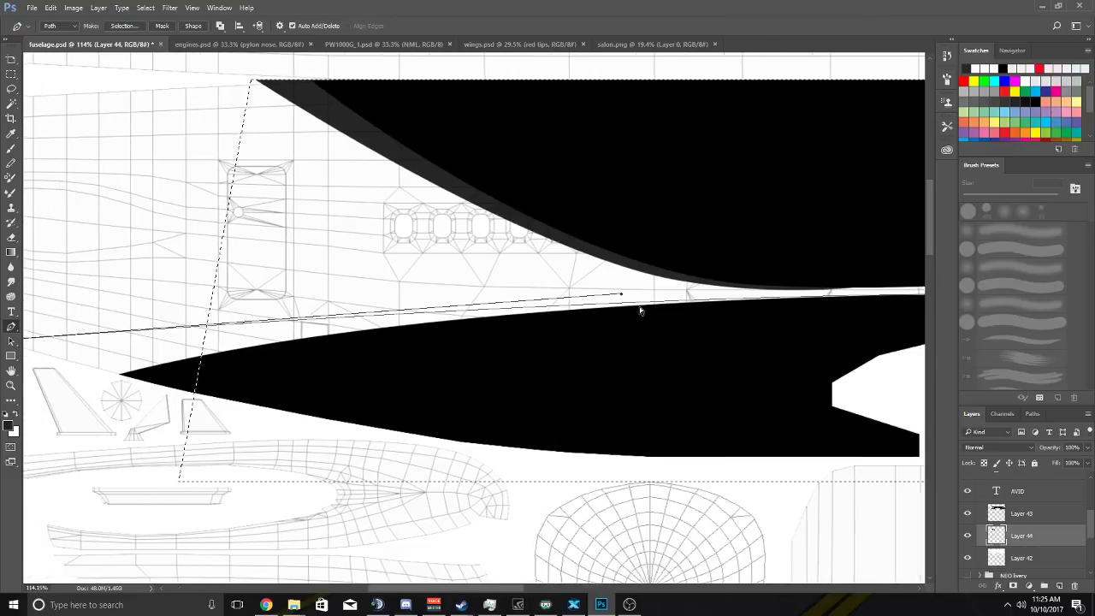
scroll(183, 331, down, 3)
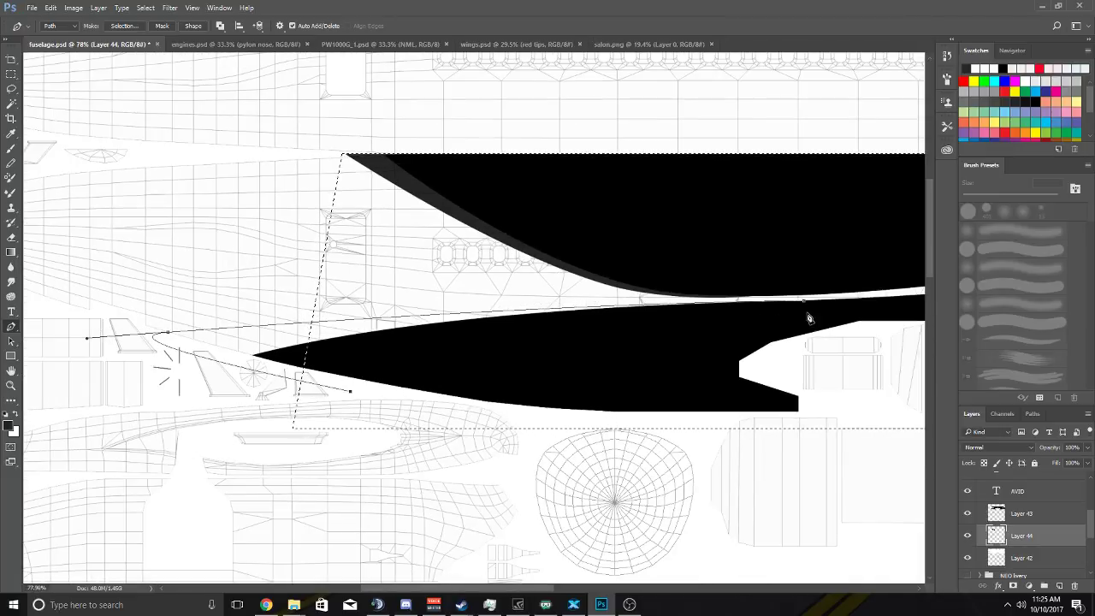
click(807, 308)
right_click(807, 308)
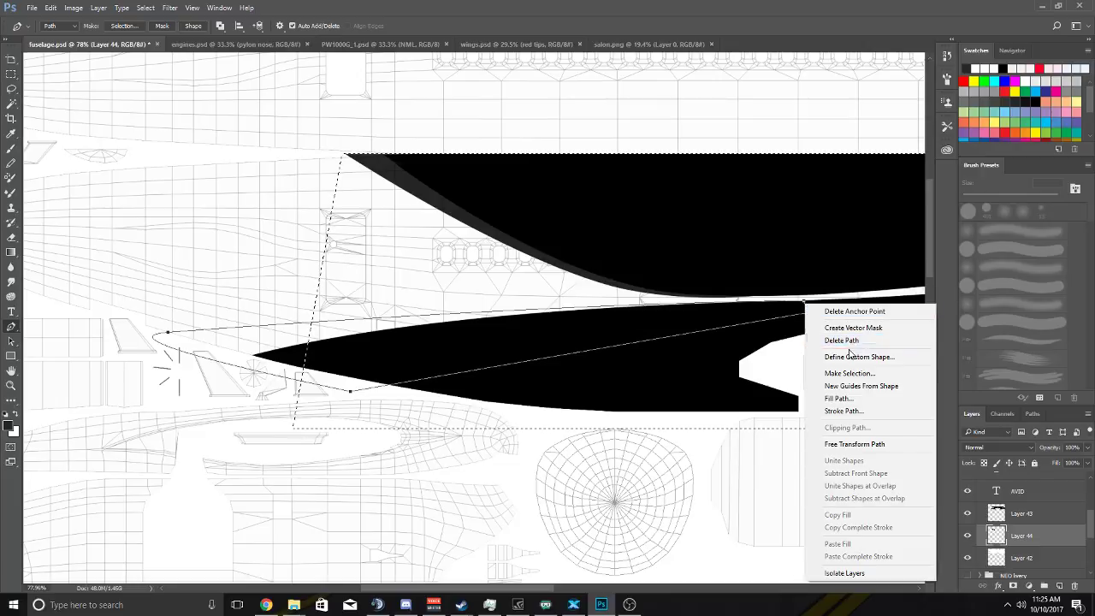
click(848, 371)
click(611, 176)
Add a new layer above Layer 44 and brush the selected area with the current very dark grey.
scroll(587, 249, left, 3)
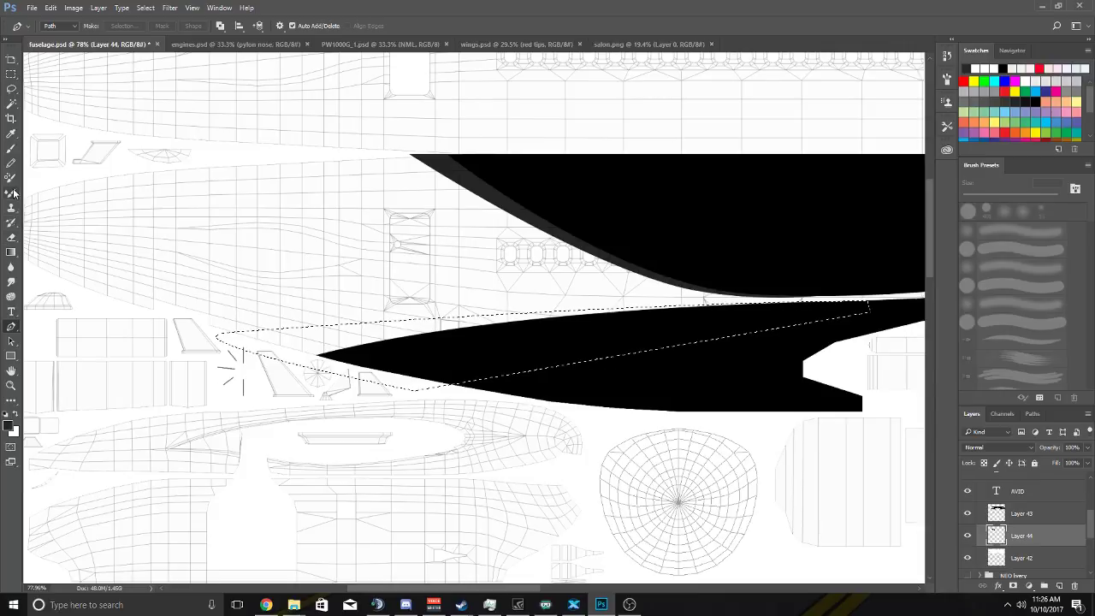
click(1058, 584)
click(11, 148)
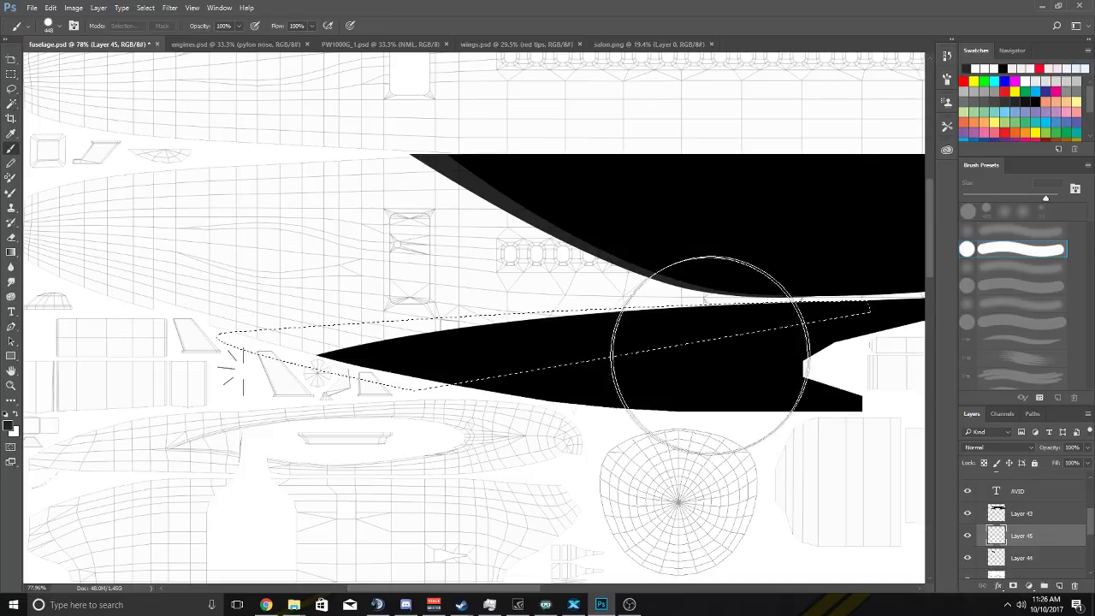
drag(710, 343, 282, 342)
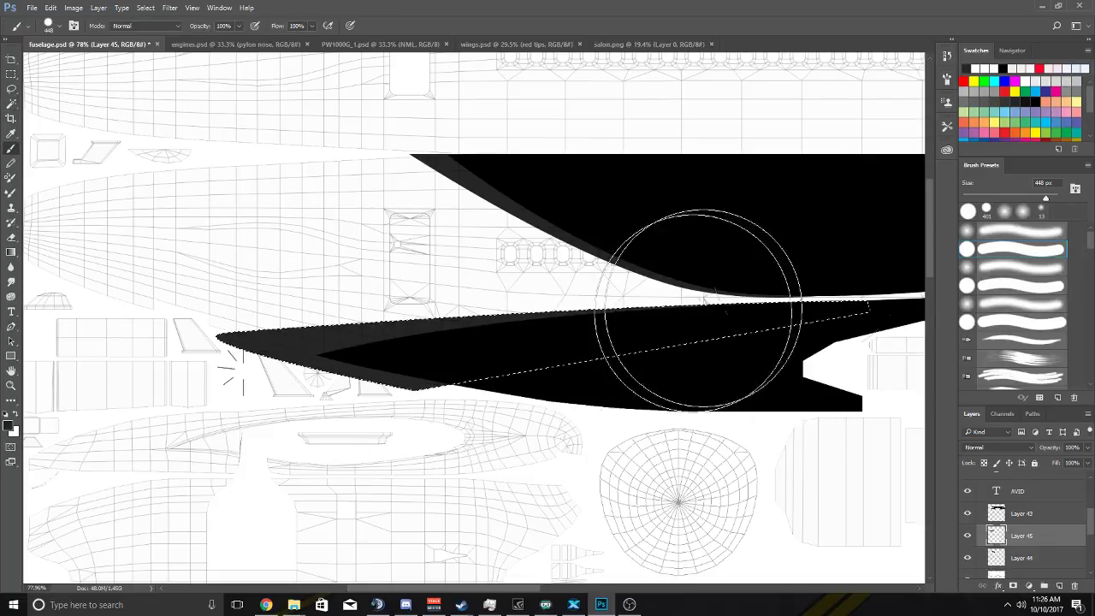
Repaint the selected stripe area in a slightly lighter dark grey swatch and deselect it.
click(1001, 96)
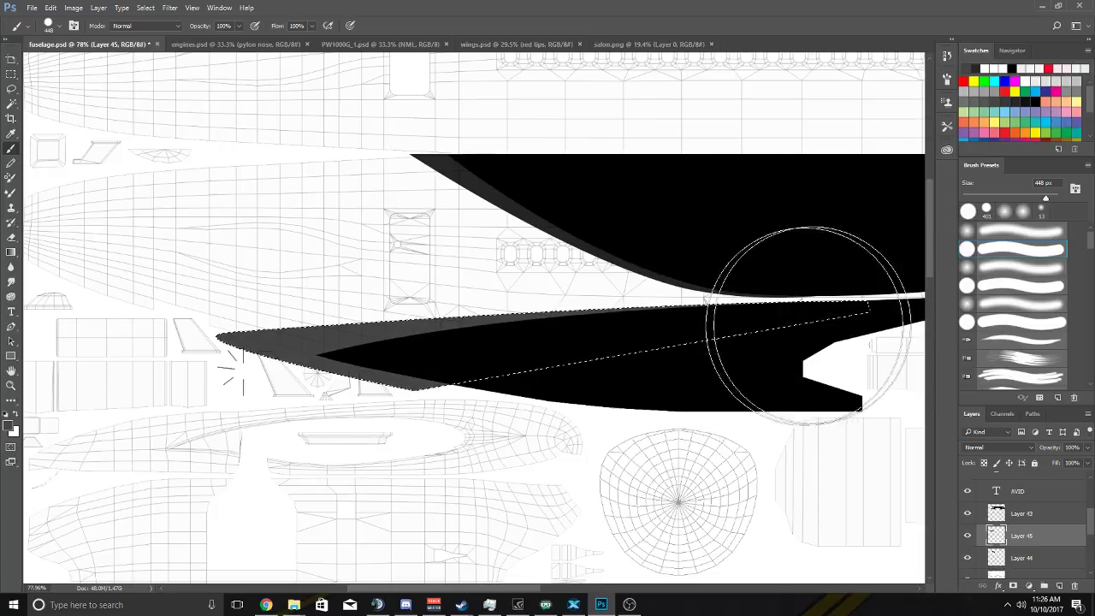
scroll(334, 310, left, 2)
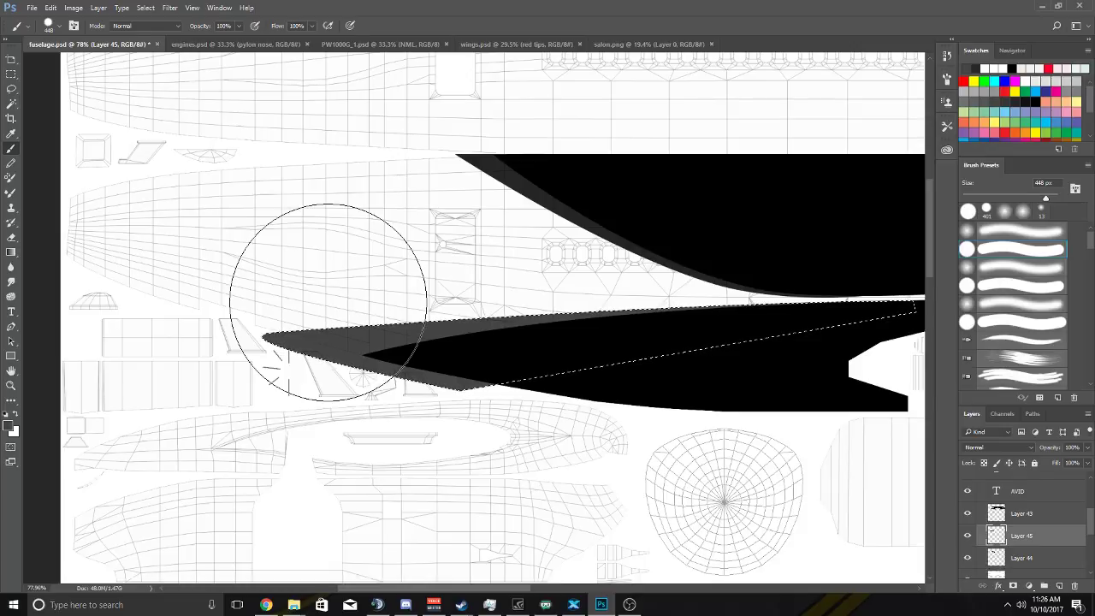
scroll(327, 303, right, 5)
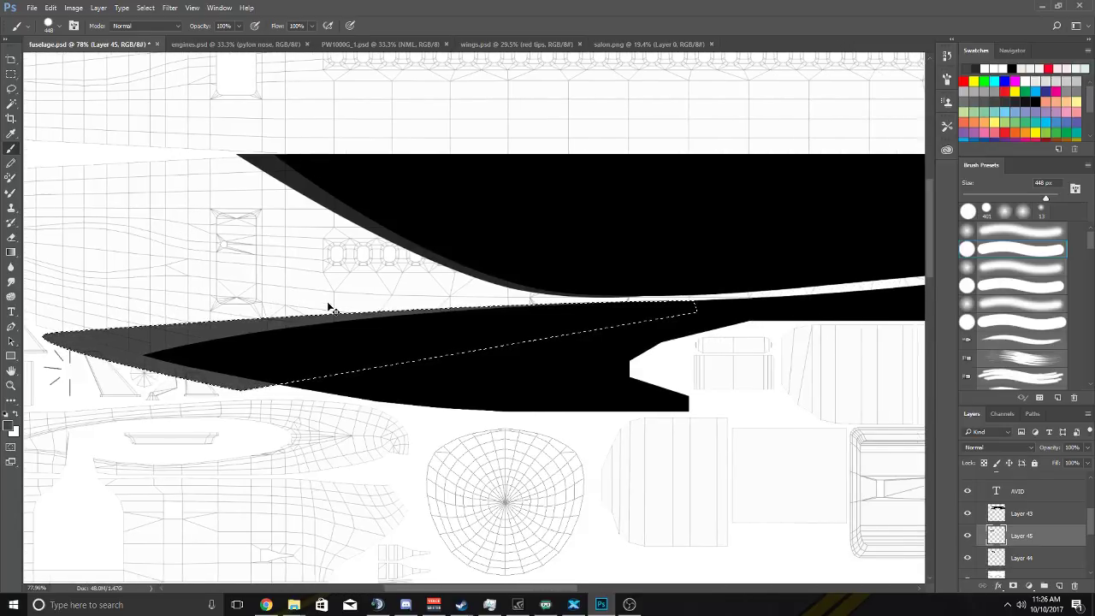
scroll(328, 306, left, 1)
scroll(328, 307, left, 1)
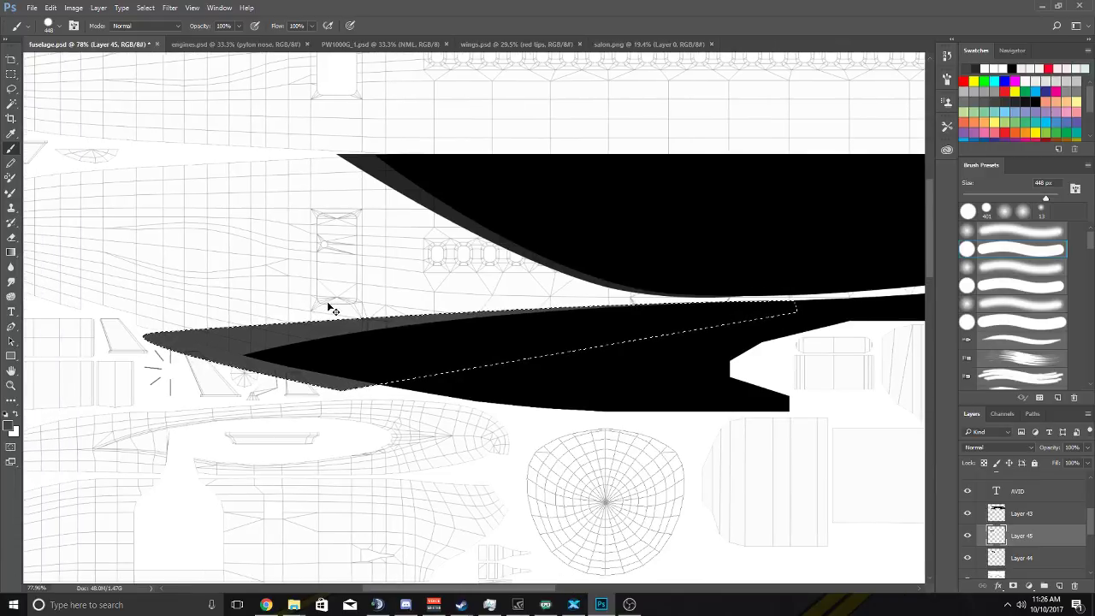
scroll(330, 308, left, 2)
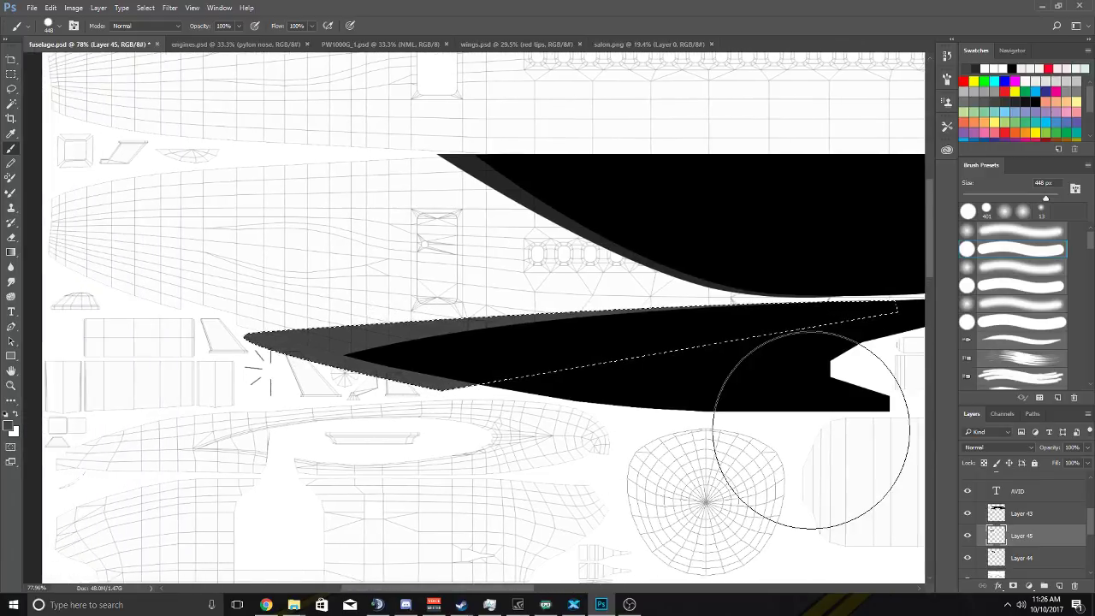
click(152, 10)
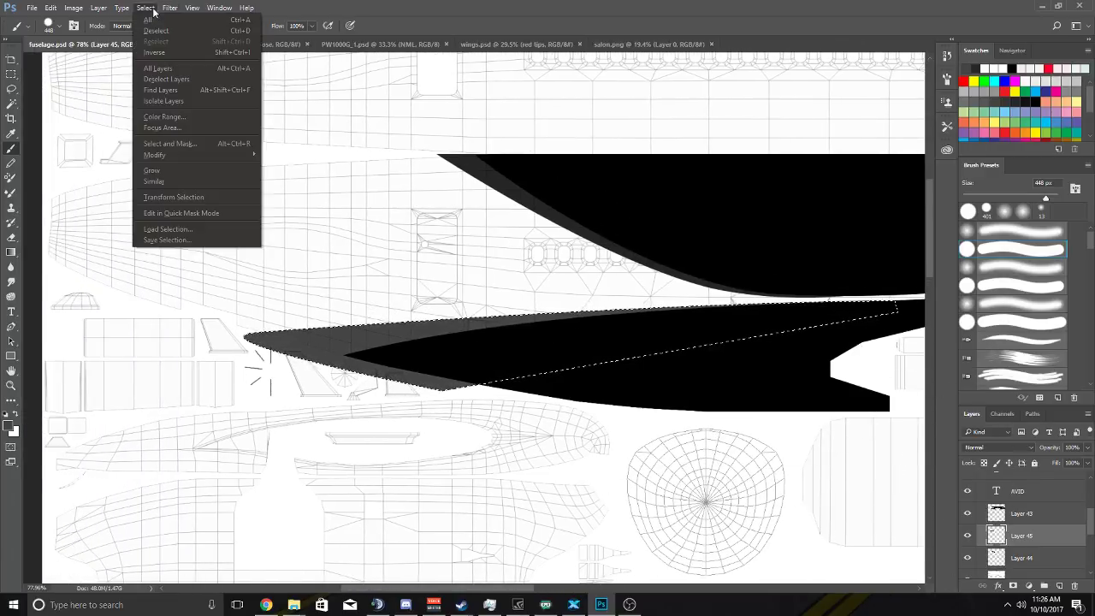
click(157, 31)
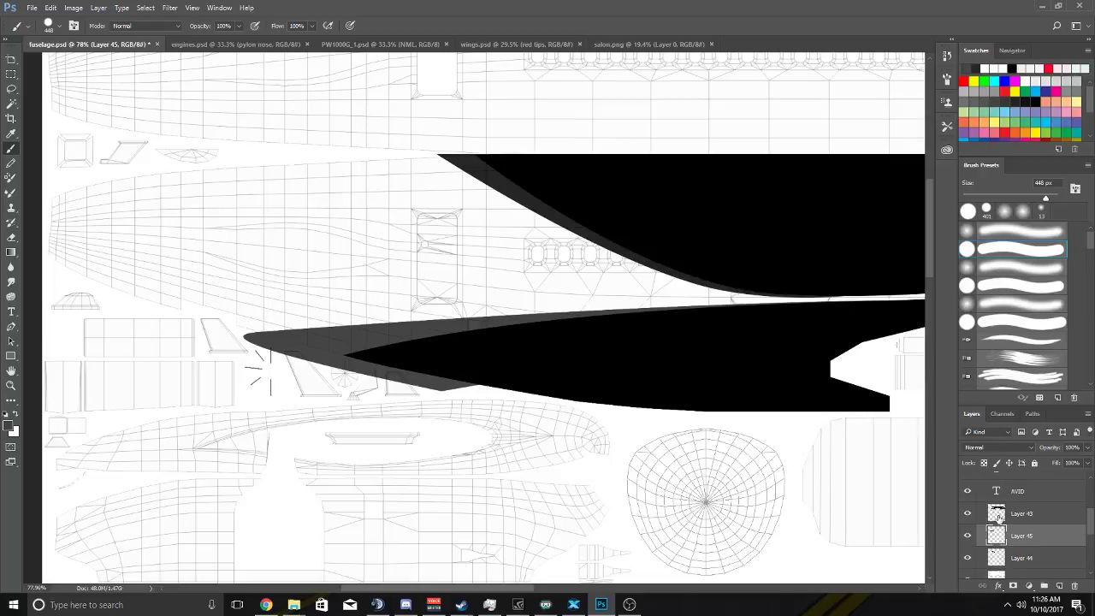
Select the pixels of Layer 42 and invert the selection to cover everything outside the fuselage outline.
right_click(1043, 516)
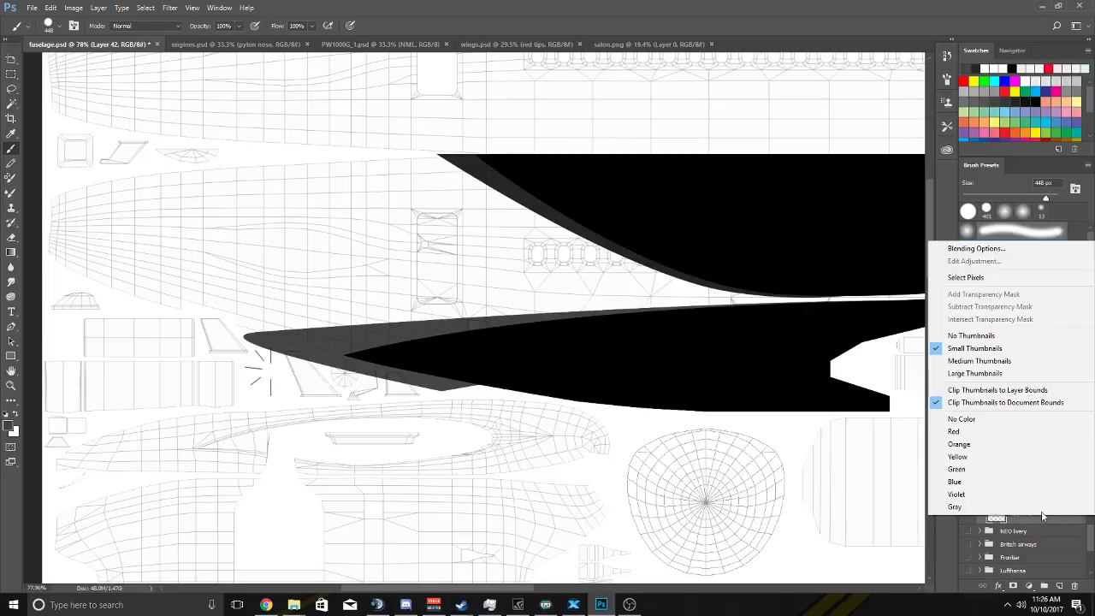
click(965, 279)
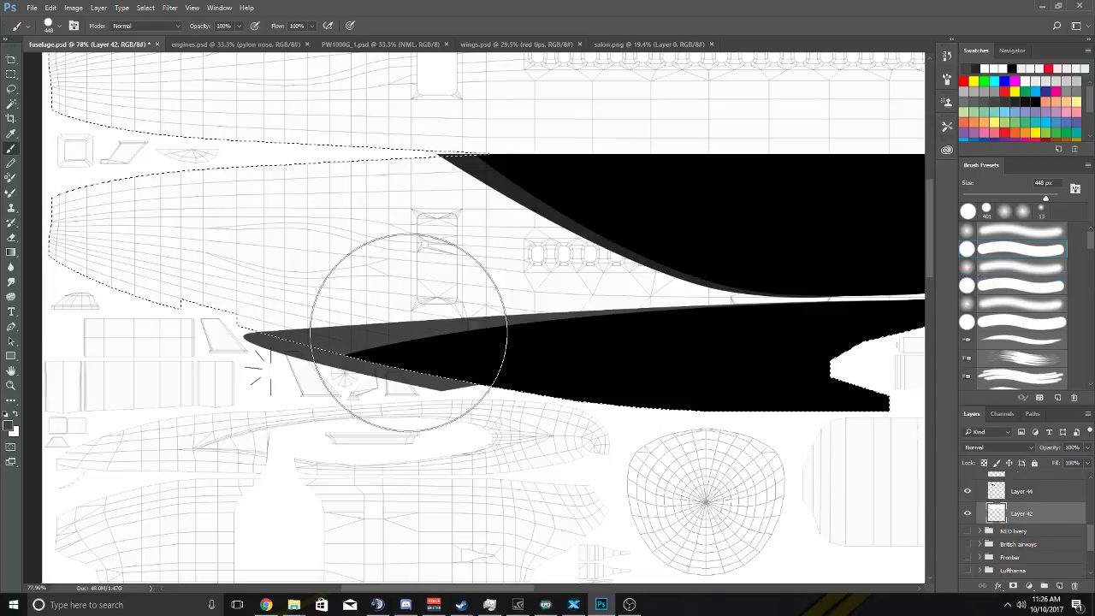
click(145, 8)
click(154, 52)
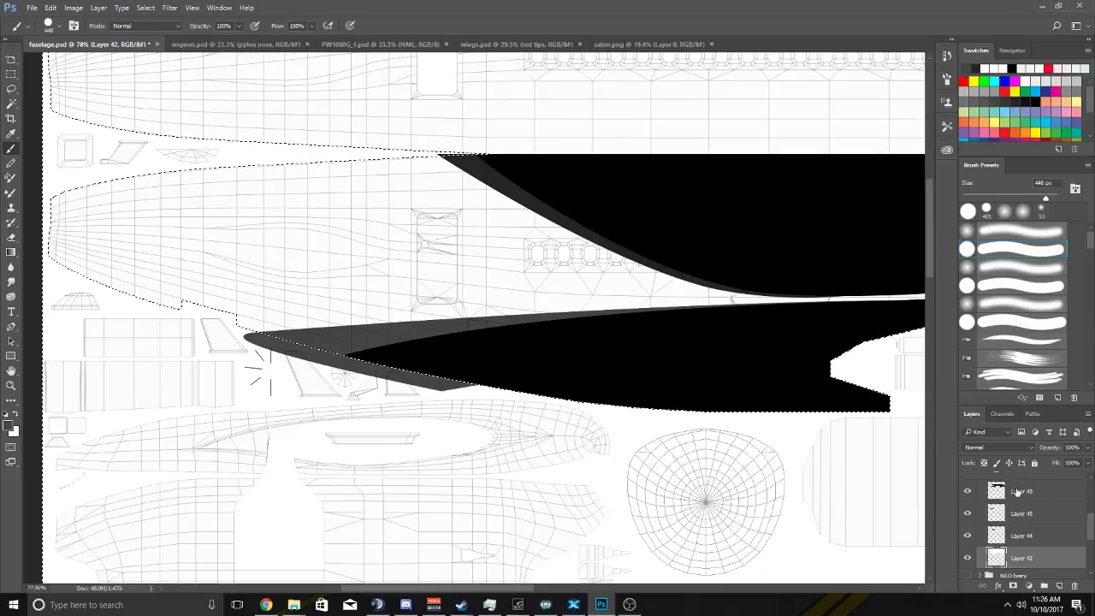
Erase the grey on Layer 45 that spills outside the fuselage outline, undoing any stray brush stroke.
click(1003, 496)
key(ctrl+shift+alt+n)
drag(482, 427, 419, 393)
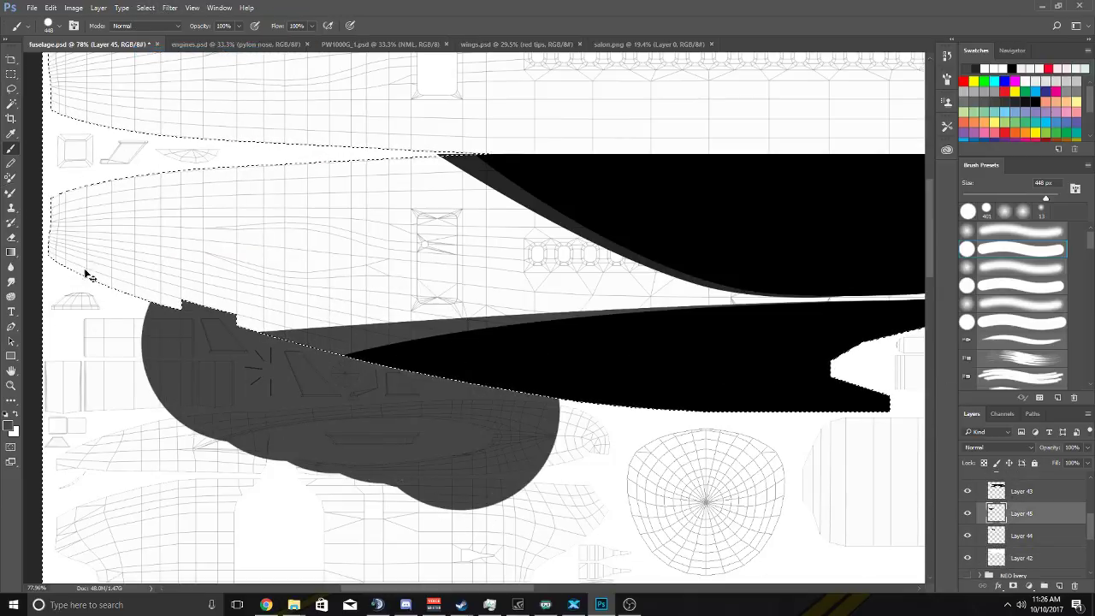
key(ctrl+z)
key(e)
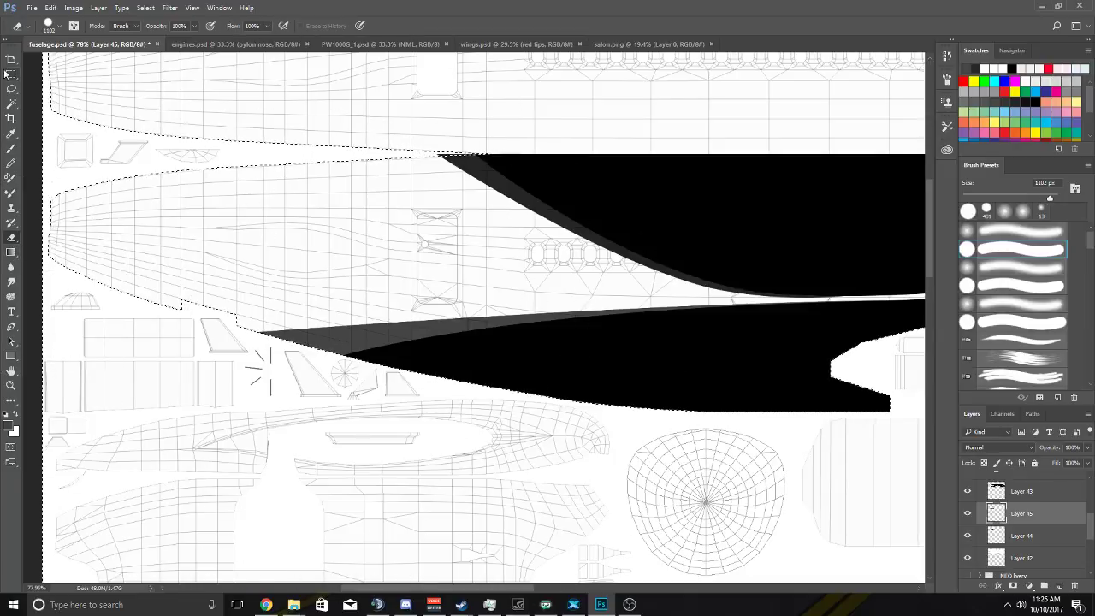
Examine the grey accent stripes and the AVID AVIATOR lettering across the whole fuselage texture.
scroll(367, 243, down, 1)
scroll(368, 227, down, 1)
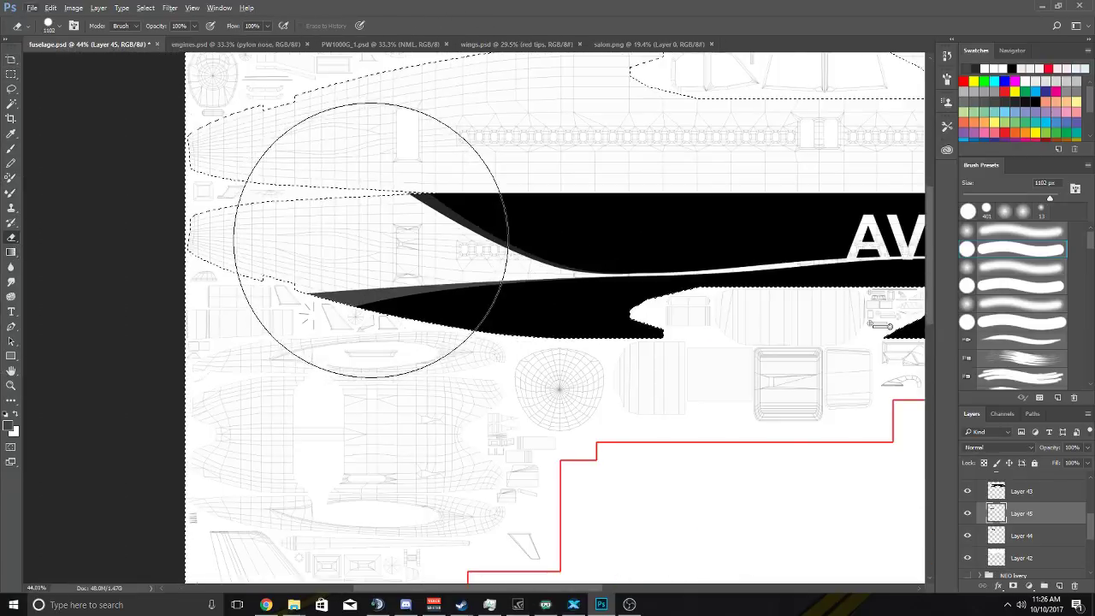
scroll(420, 245, up, 4)
scroll(428, 248, down, 15)
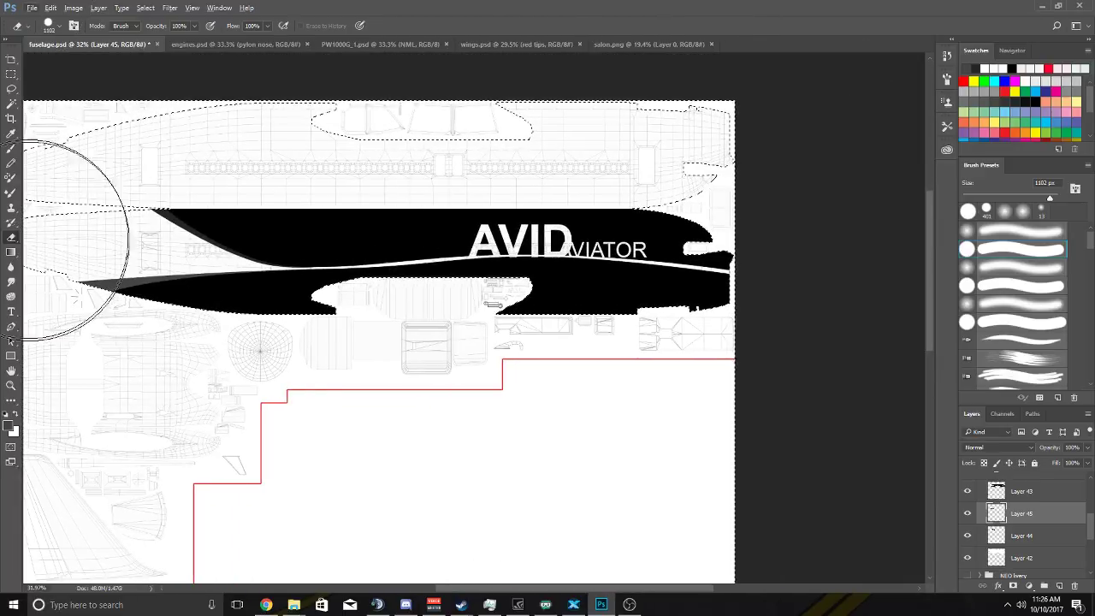
right_click(35, 329)
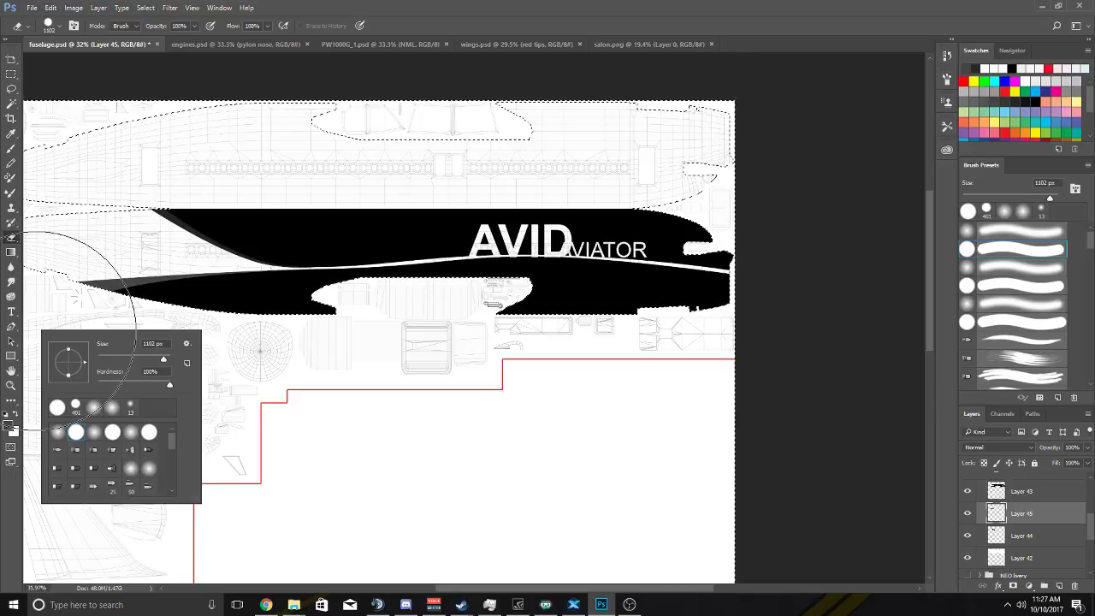
key(Escape)
right_click(57, 255)
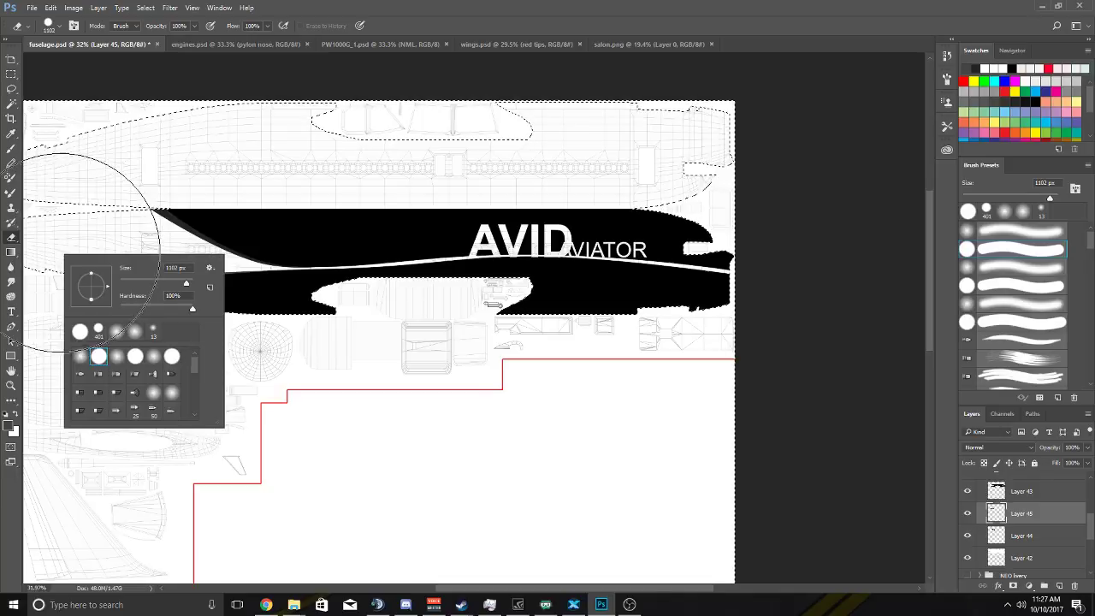
key(Escape)
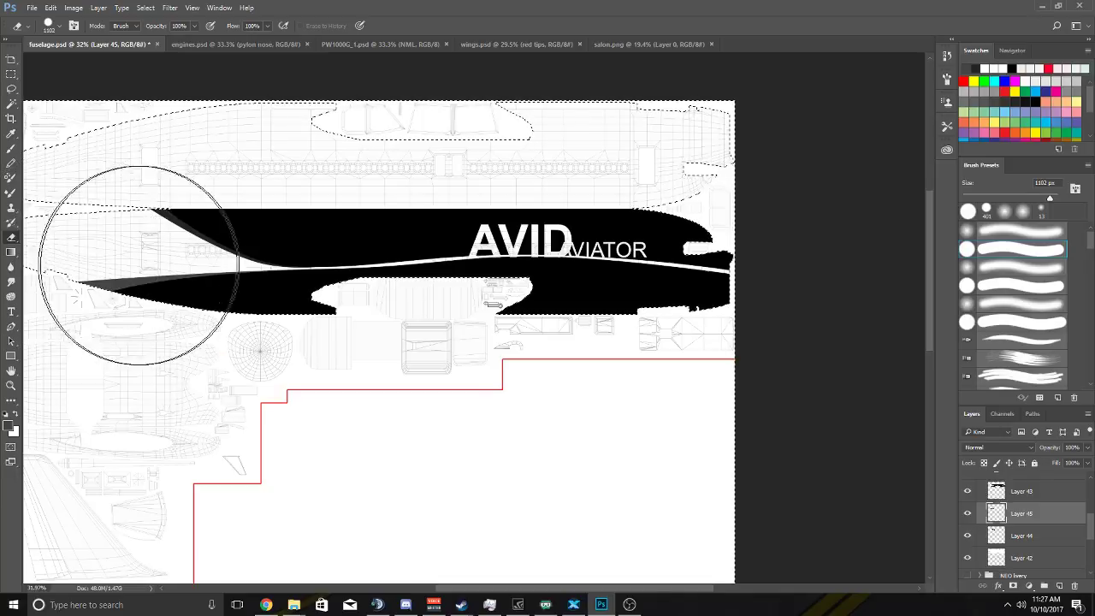
Activate the Move tool and try clearing the selection around the AVID AVIATOR lettering.
click(11, 62)
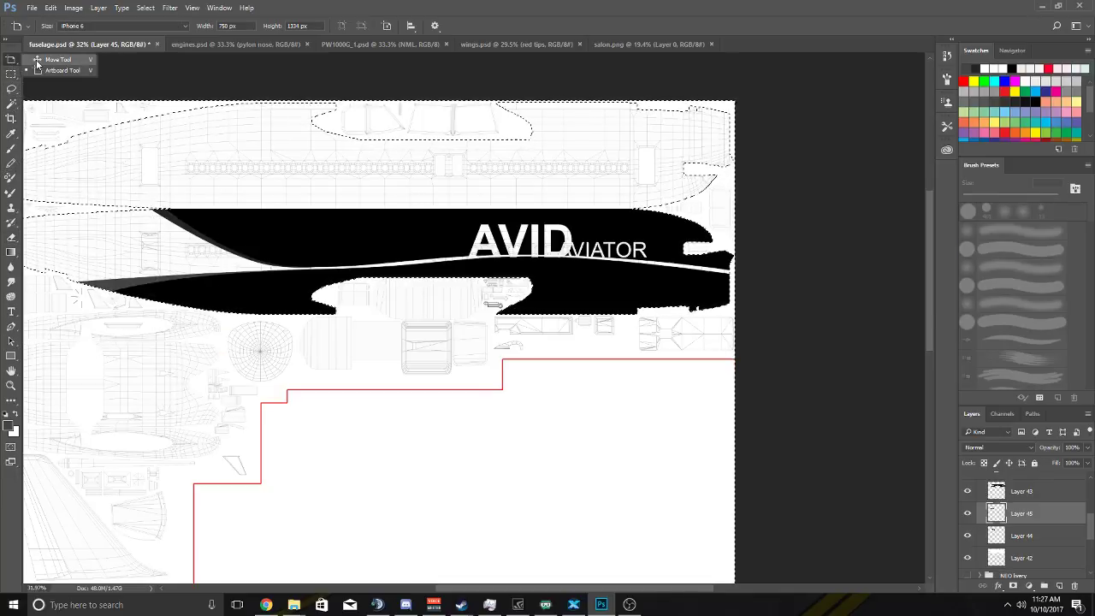
click(38, 60)
scroll(494, 261, up, 5)
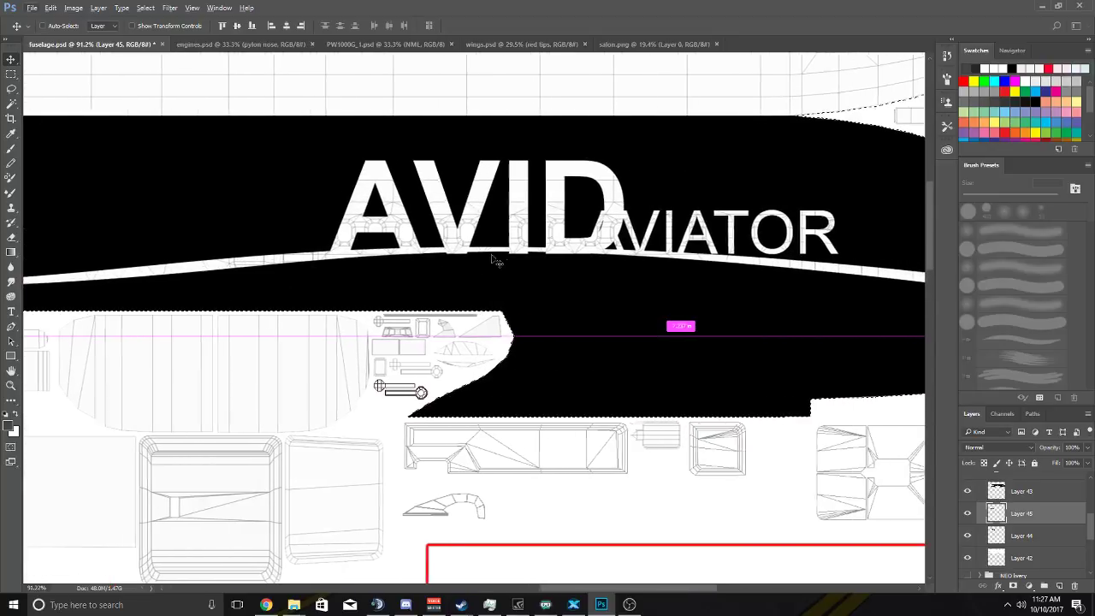
scroll(494, 261, up, 2)
scroll(495, 261, right, 2)
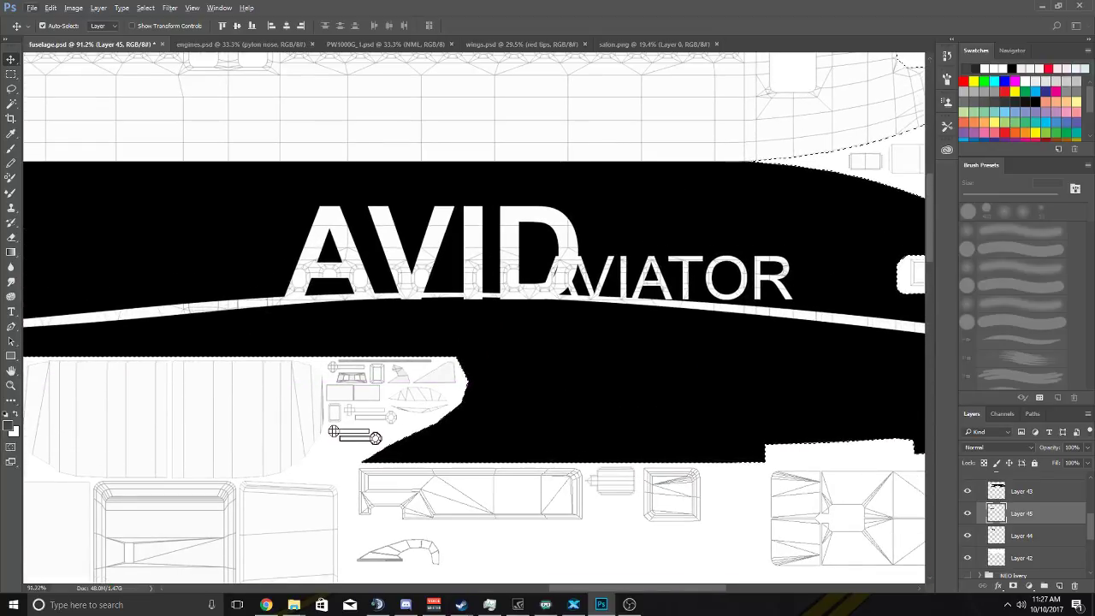
key(ctrl+d)
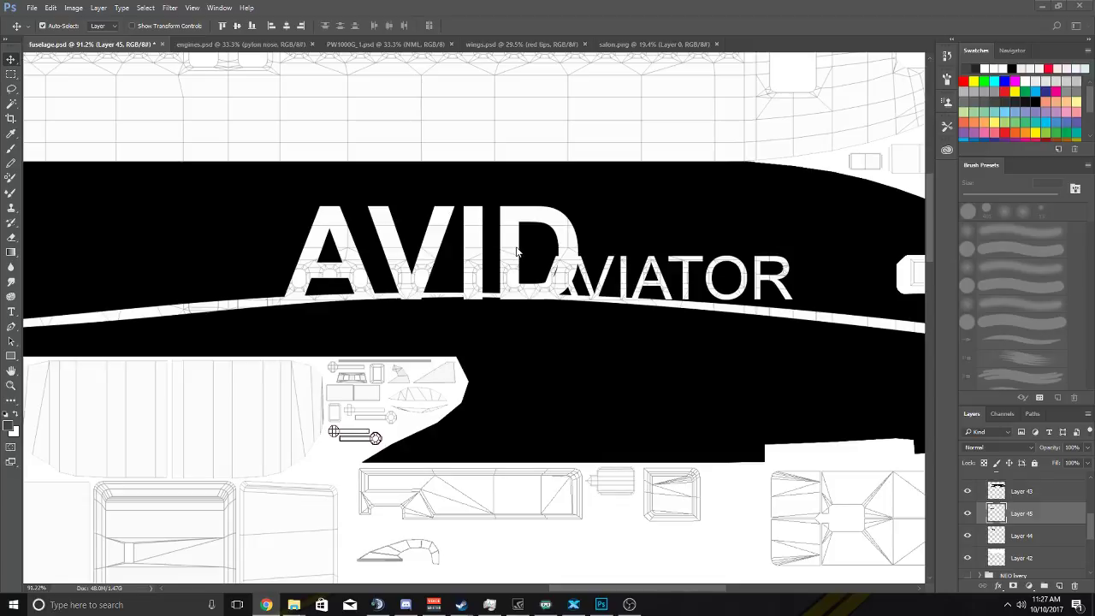
scroll(535, 249, right, 3)
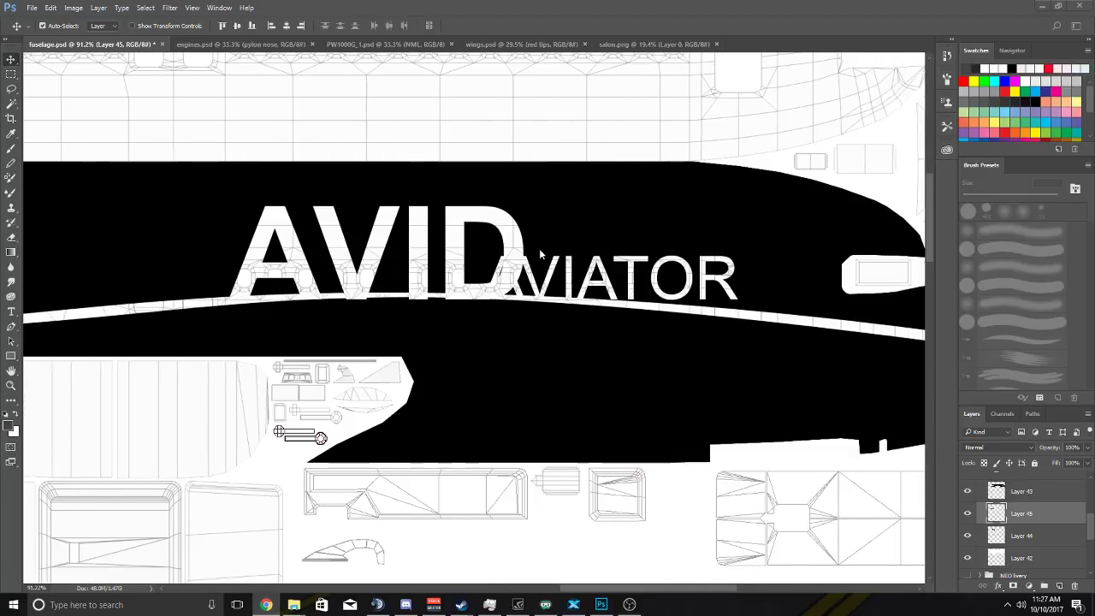
Examine how the AVID AVIATOR lettering sits against the curved white stripe and the rest of the fuselage livery.
click(971, 514)
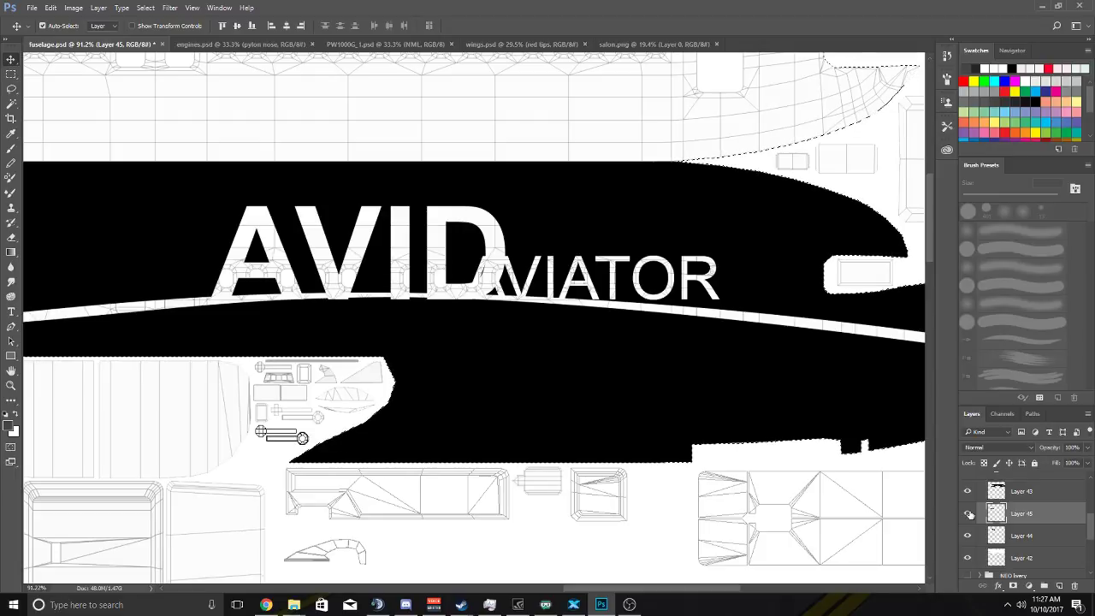
scroll(557, 420, down, 5)
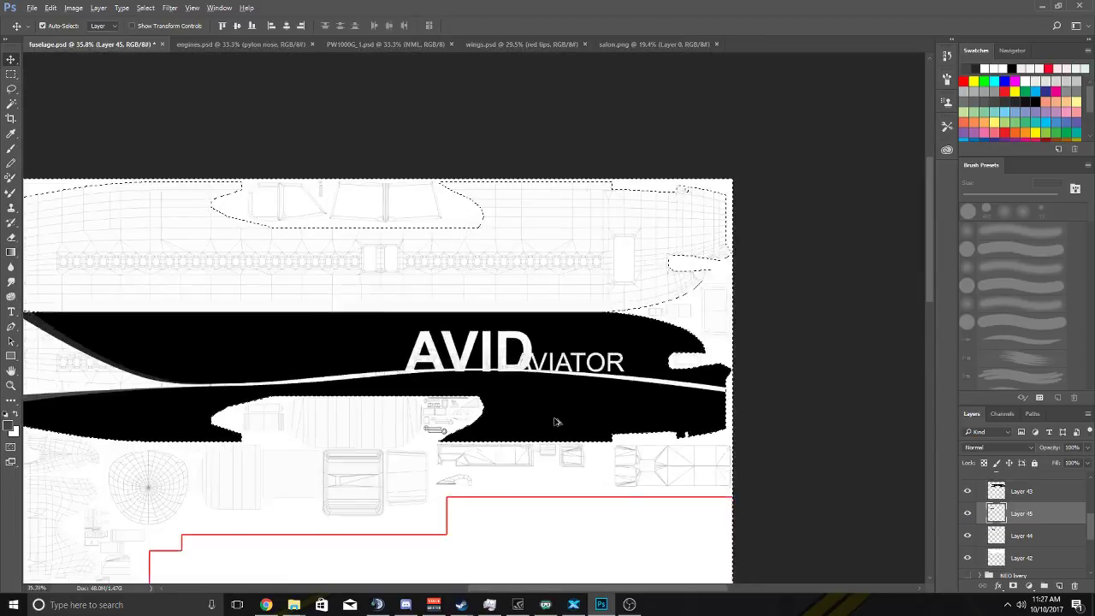
scroll(559, 425, up, 1)
scroll(582, 249, up, 2)
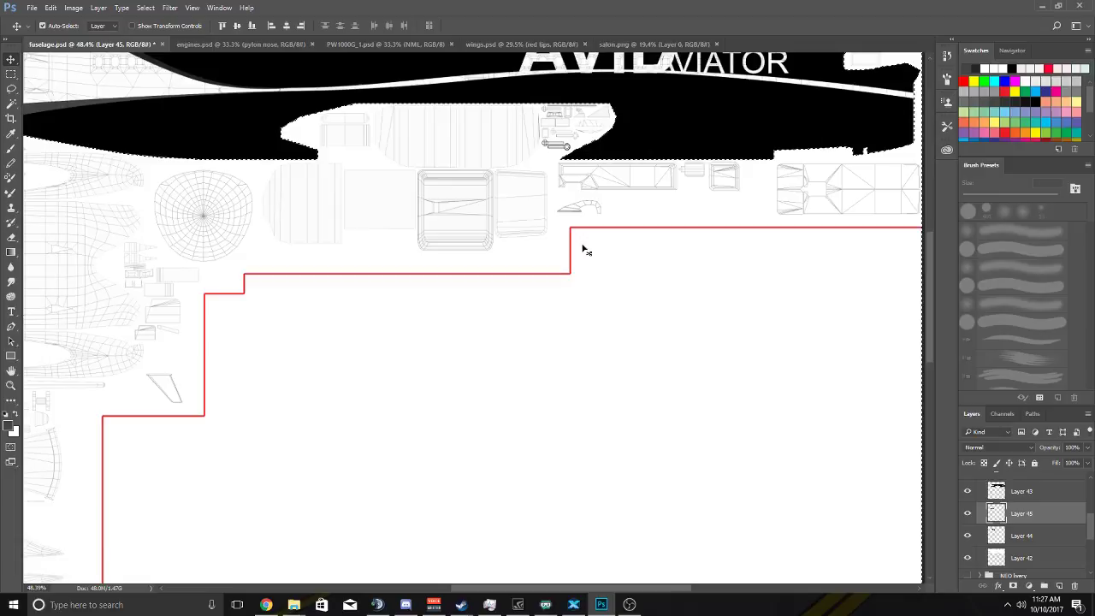
click(654, 147)
scroll(654, 141, up, 3)
scroll(653, 141, up, 3)
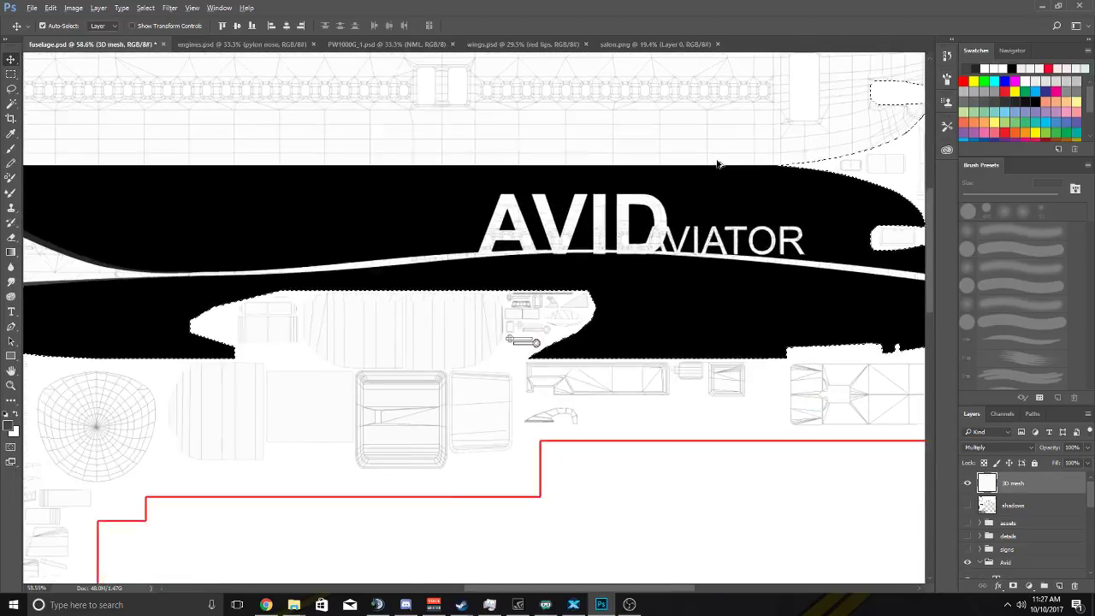
scroll(722, 166, up, 3)
scroll(723, 168, down, 2)
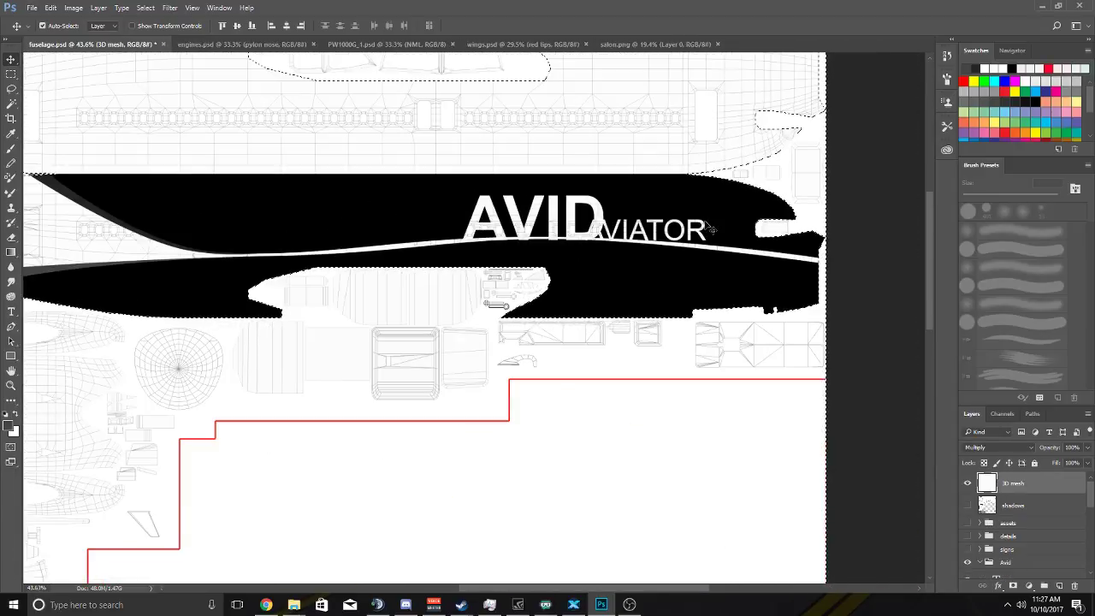
scroll(667, 220, up, 3)
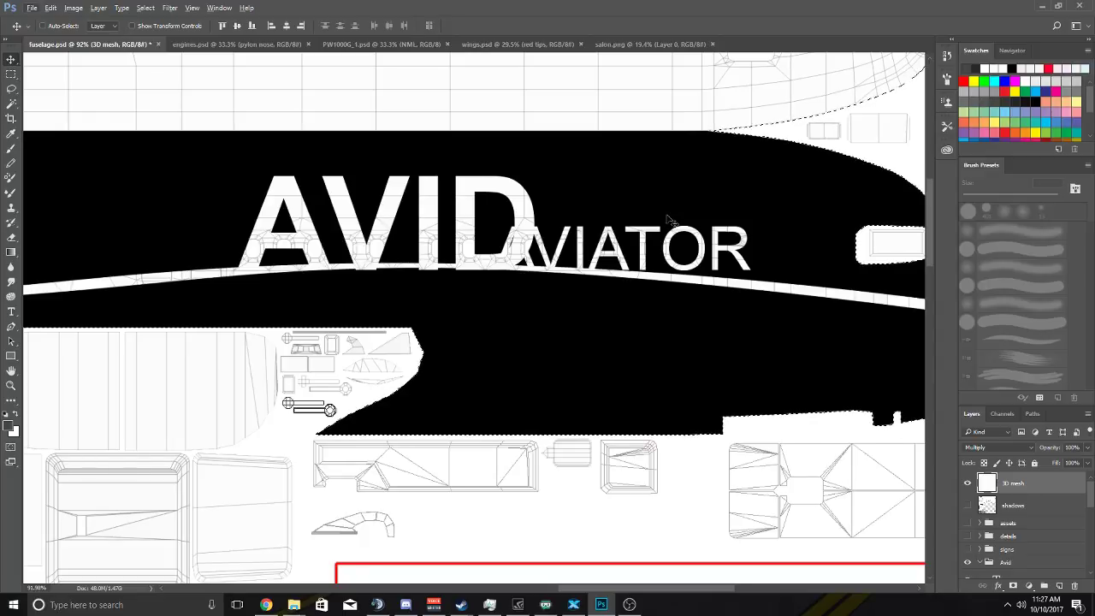
scroll(670, 220, down, 3)
scroll(669, 220, up, 3)
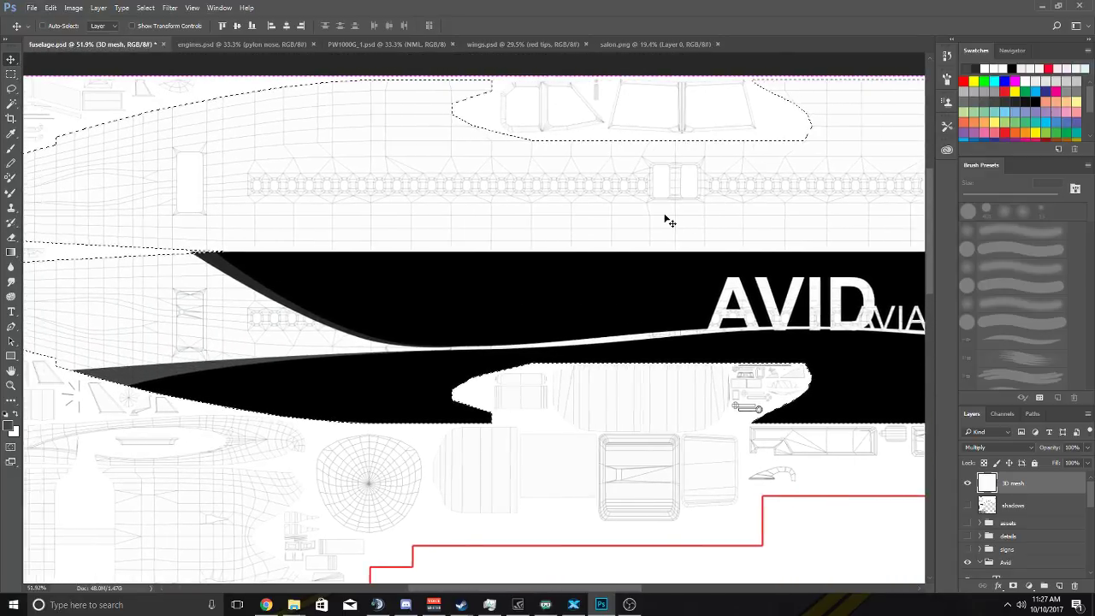
scroll(667, 220, left, 3)
scroll(661, 221, right, 2)
scroll(656, 218, right, 1)
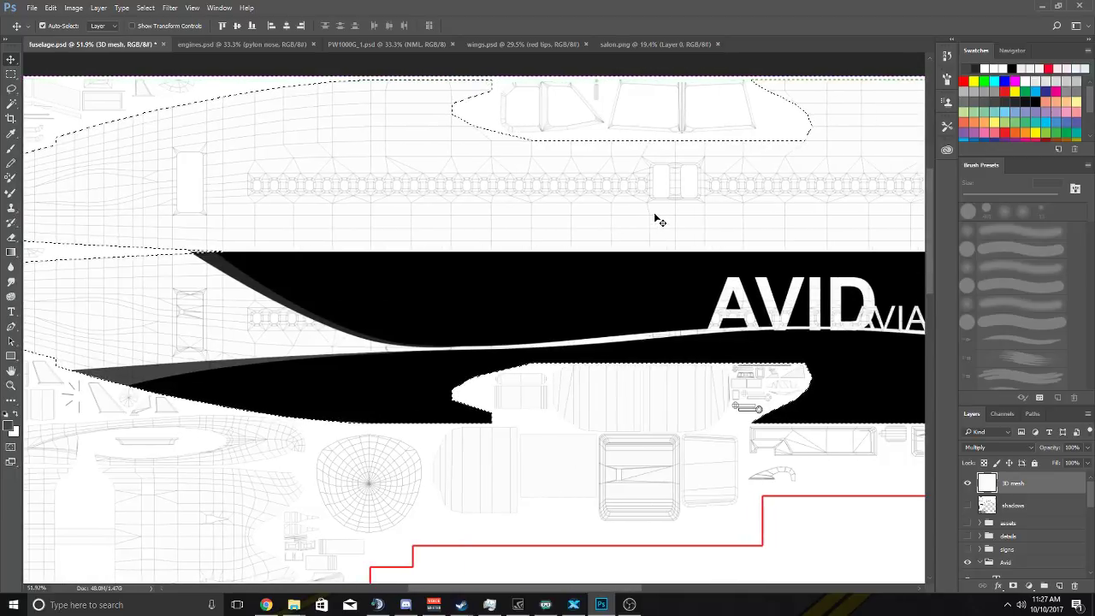
scroll(656, 220, left, 1)
scroll(659, 221, left, 4)
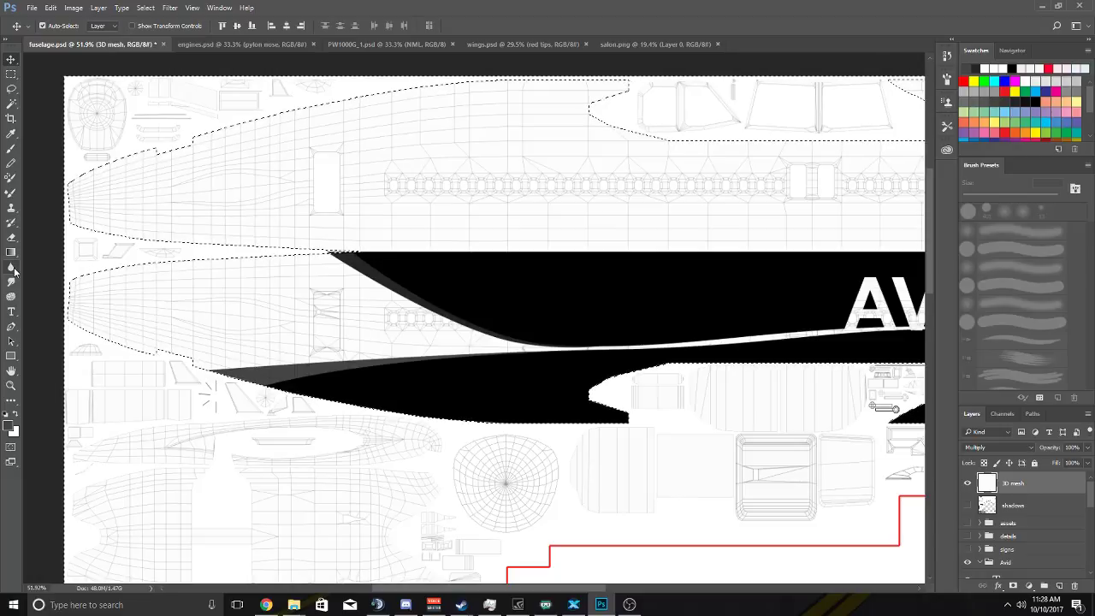
scroll(435, 284, right, 6)
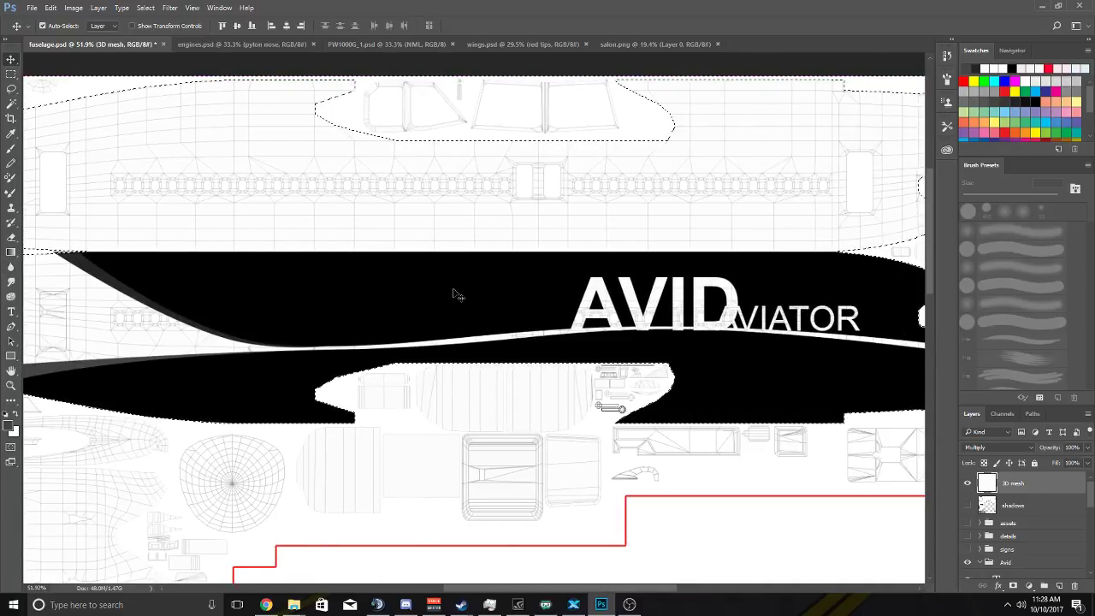
scroll(458, 295, up, 5)
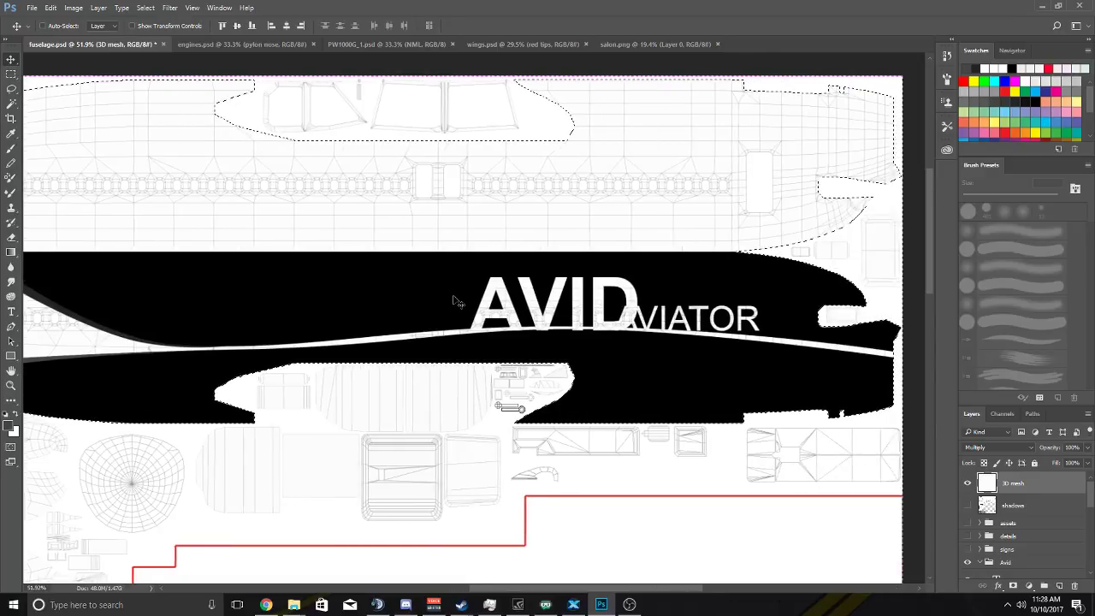
scroll(492, 315, up, 3)
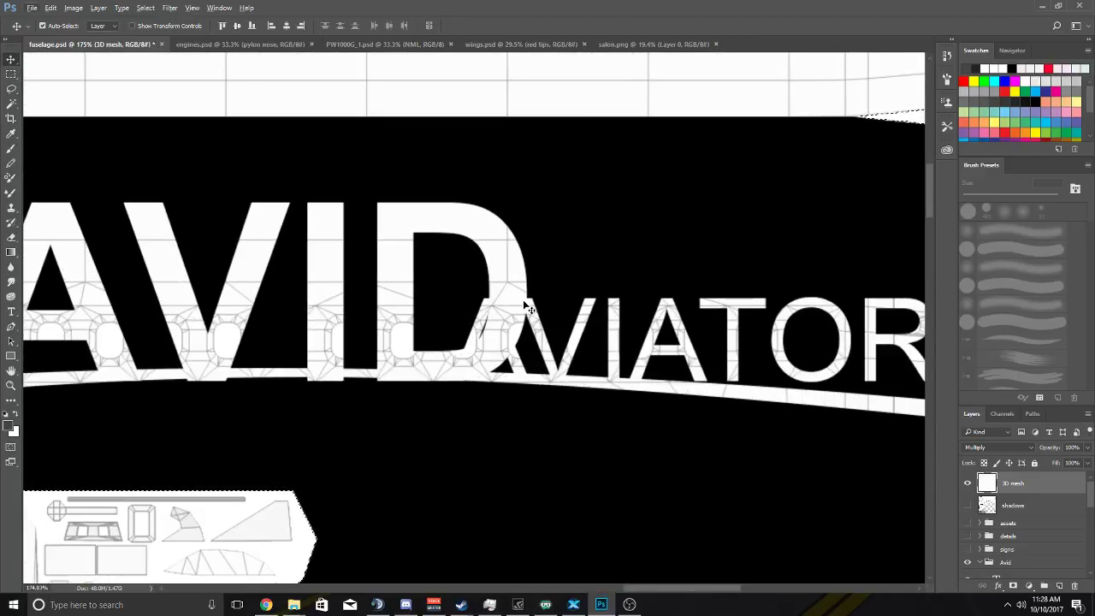
scroll(528, 305, down, 4)
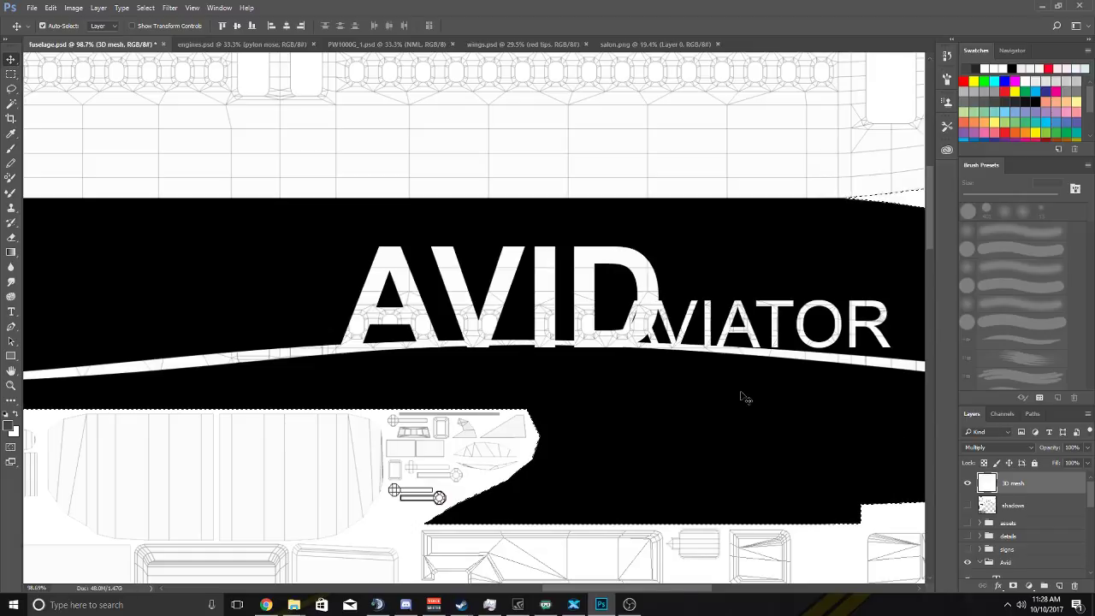
Select the AVIATOR and AVID text layers together and nudge the lettering slightly along the white stripe.
scroll(1030, 515, down, 3)
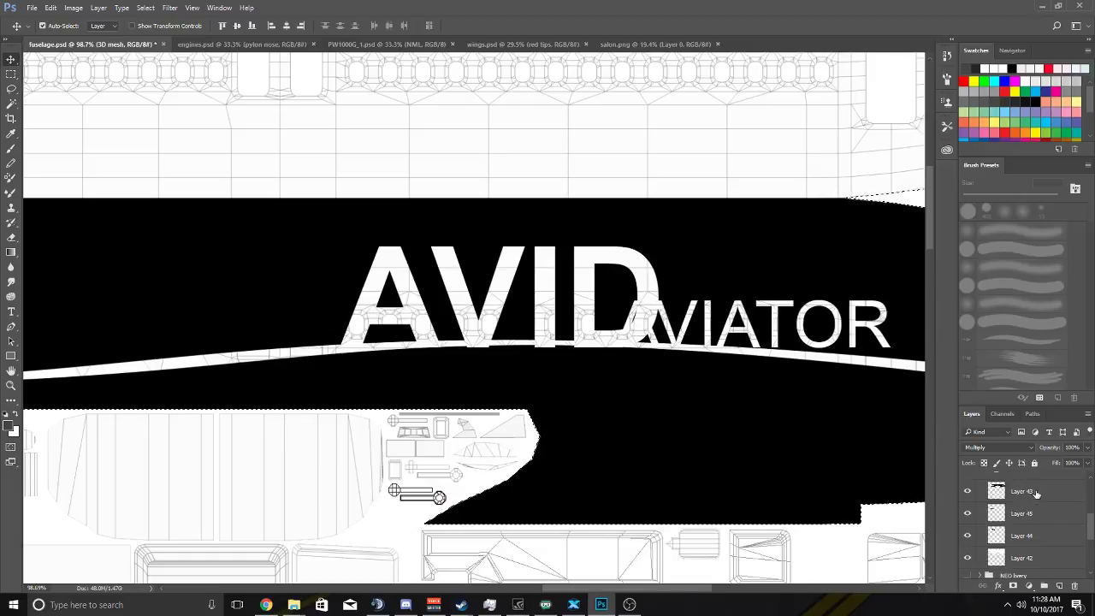
scroll(1038, 494, up, 1)
click(1023, 492)
shift+click(1024, 513)
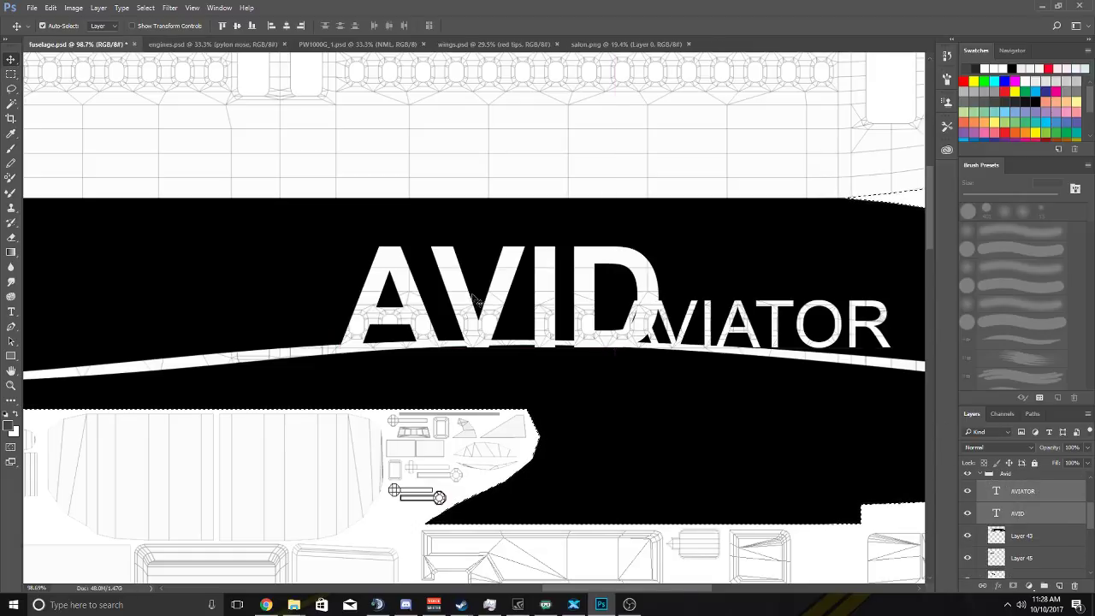
mouse_move(476, 298)
mouse_down()
mouse_move(488, 308)
mouse_move(480, 313)
mouse_up()
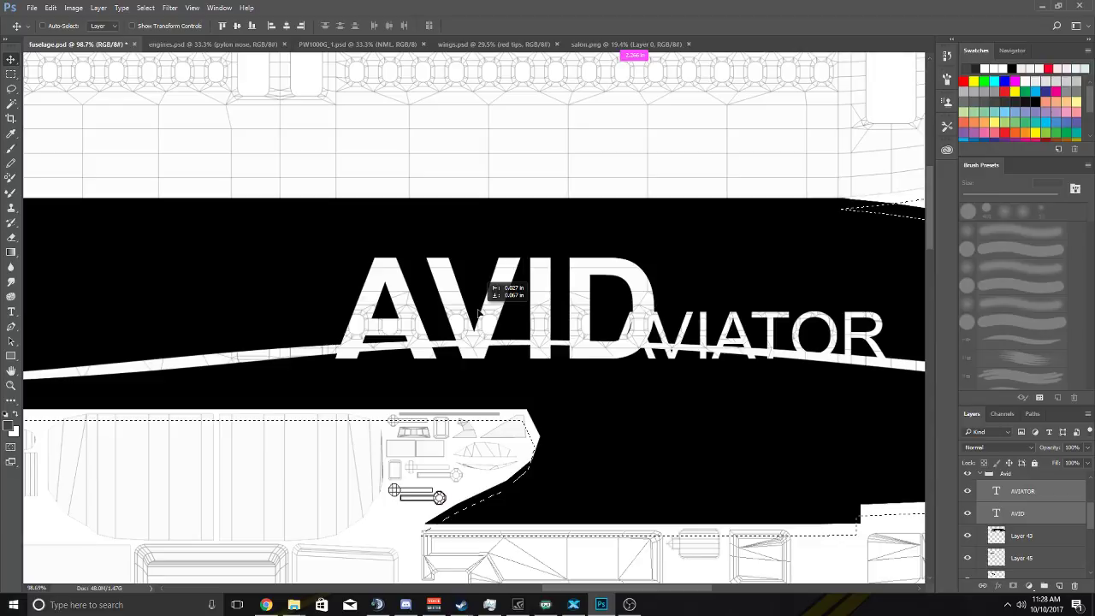
drag(479, 312, 479, 301)
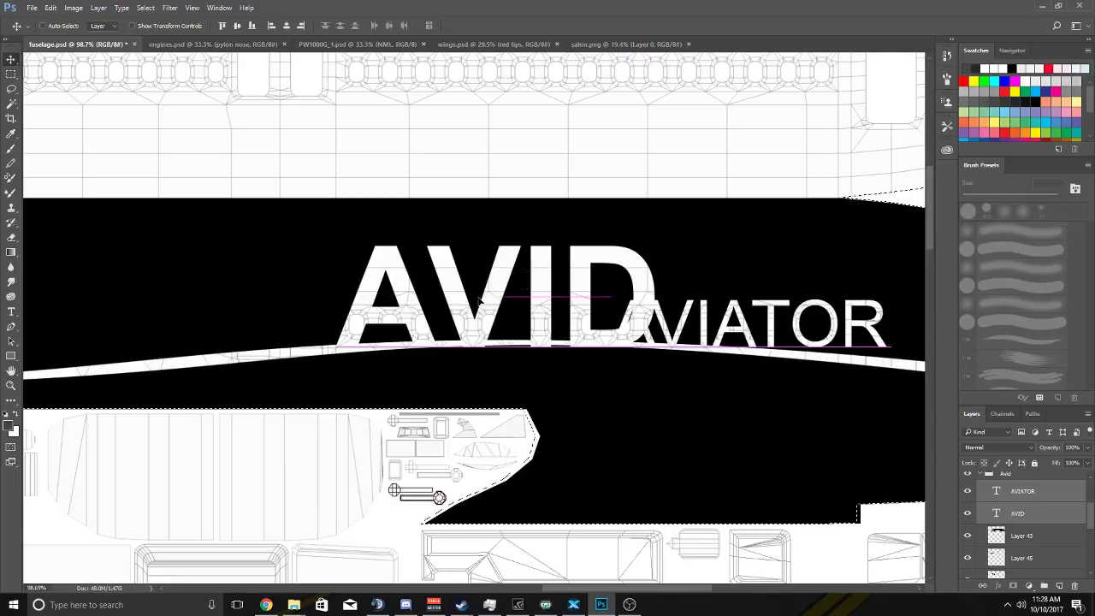
Clear the fuselage selection and move the AVID AVIATOR lettering towards the nose so its base rests on the curved white stripe.
scroll(589, 362, right, 5)
key(ctrl)
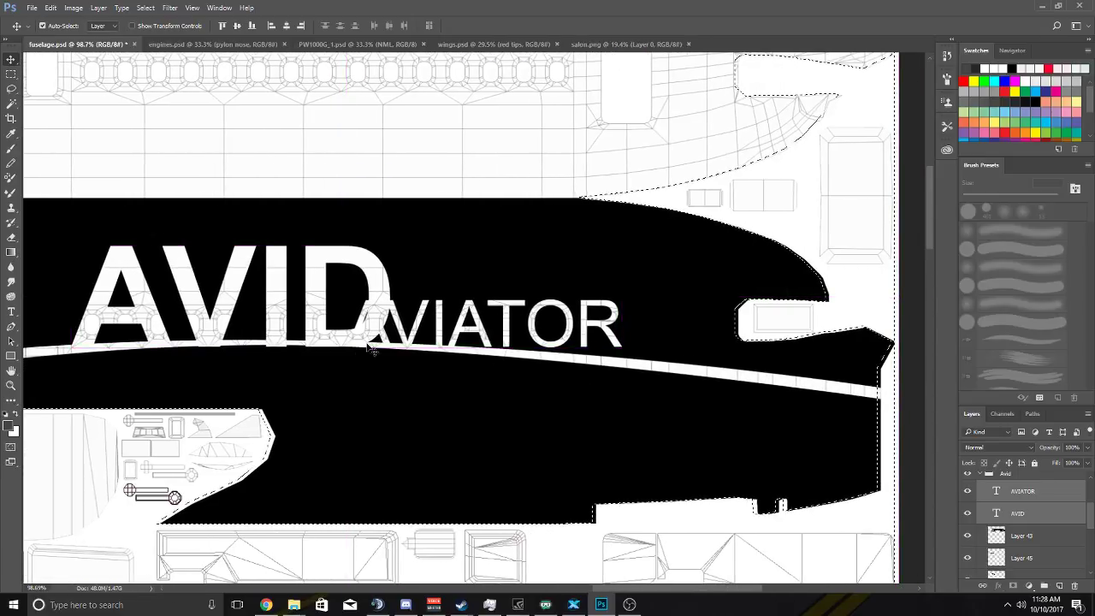
scroll(481, 341, down, 3)
scroll(493, 338, left, 4)
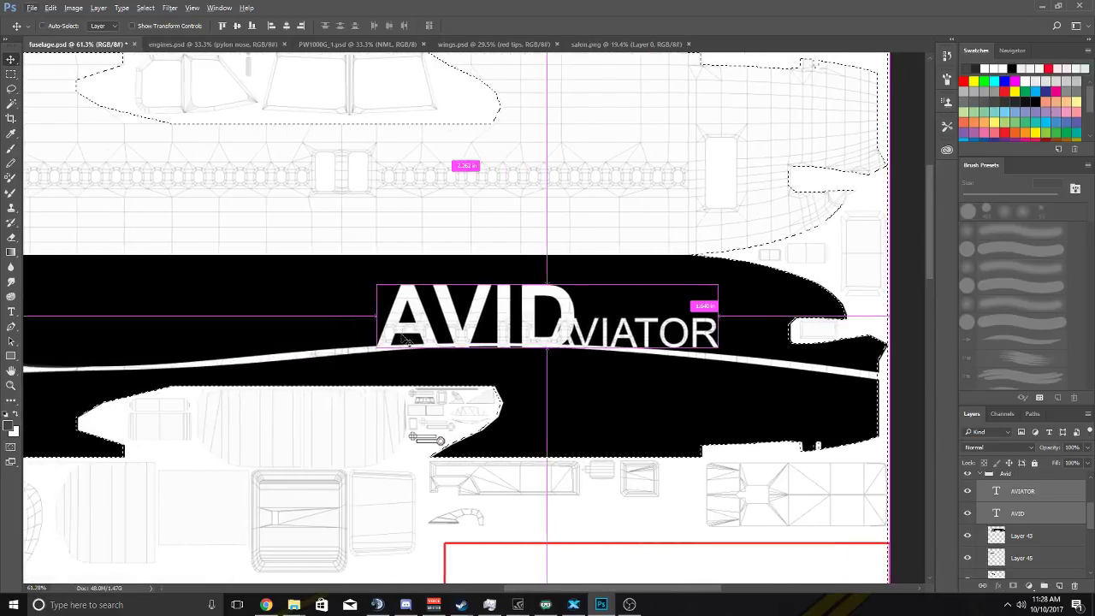
scroll(502, 337, up, 2)
mouse_move(502, 336)
mouse_down()
mouse_move(567, 313)
mouse_move(518, 321)
mouse_up()
click(144, 11)
click(159, 40)
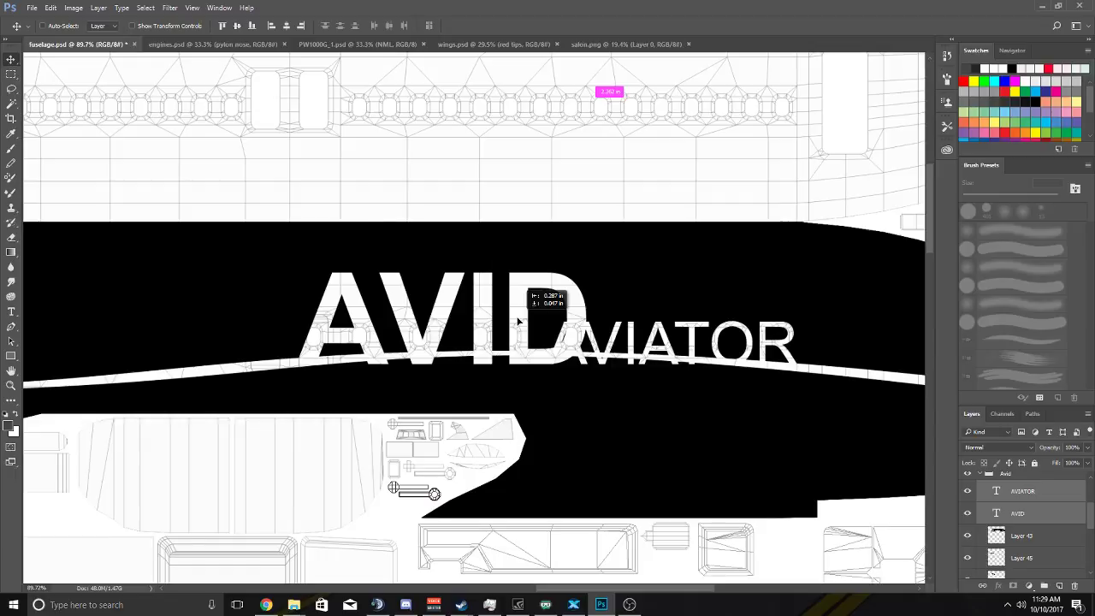
drag(518, 322, 572, 313)
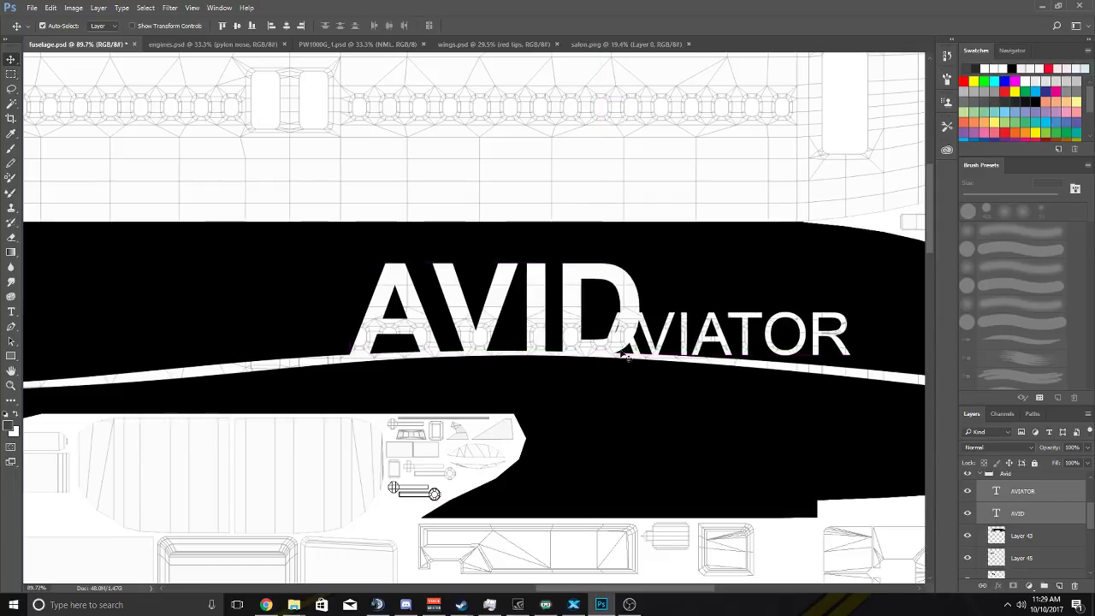
Hide and reshow Layer 43 to check what it covers, and examine the white stripe below the lettering.
scroll(635, 343, right, 5)
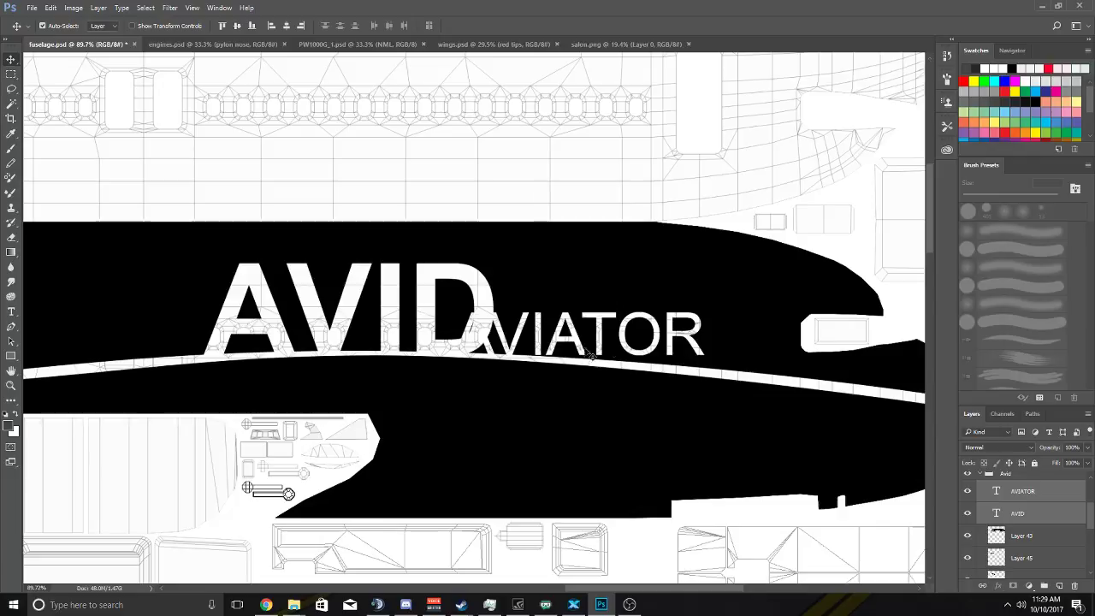
click(978, 536)
click(968, 536)
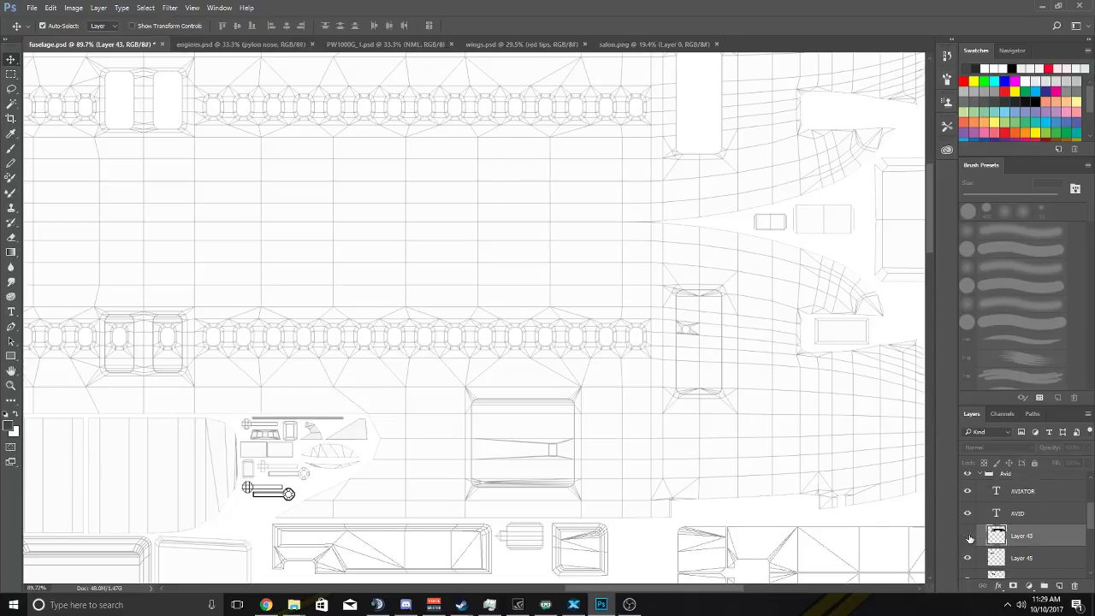
click(967, 536)
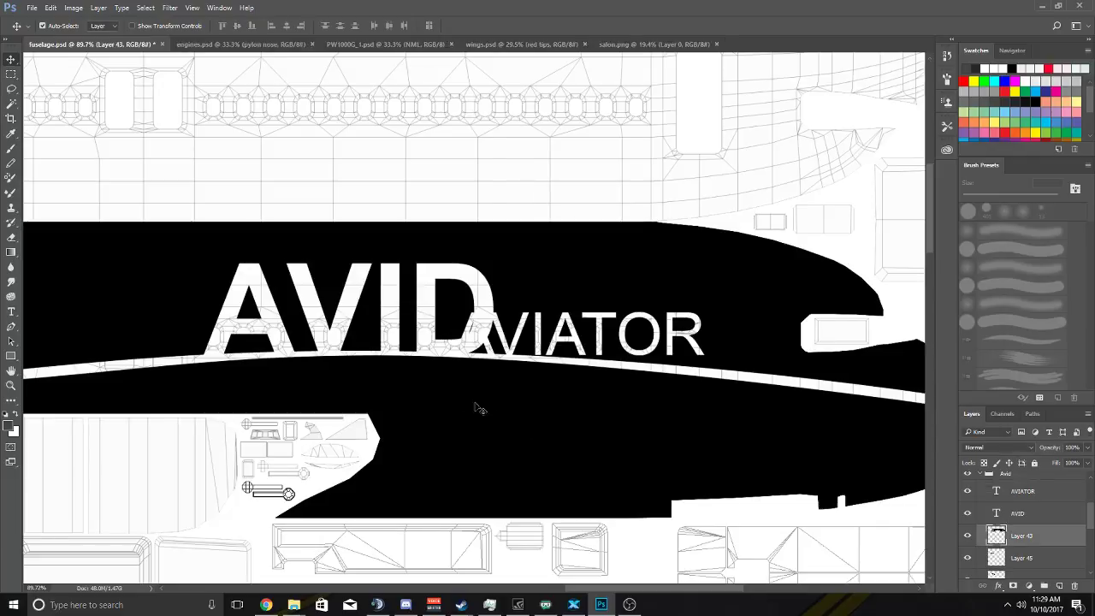
scroll(478, 408, down, 5)
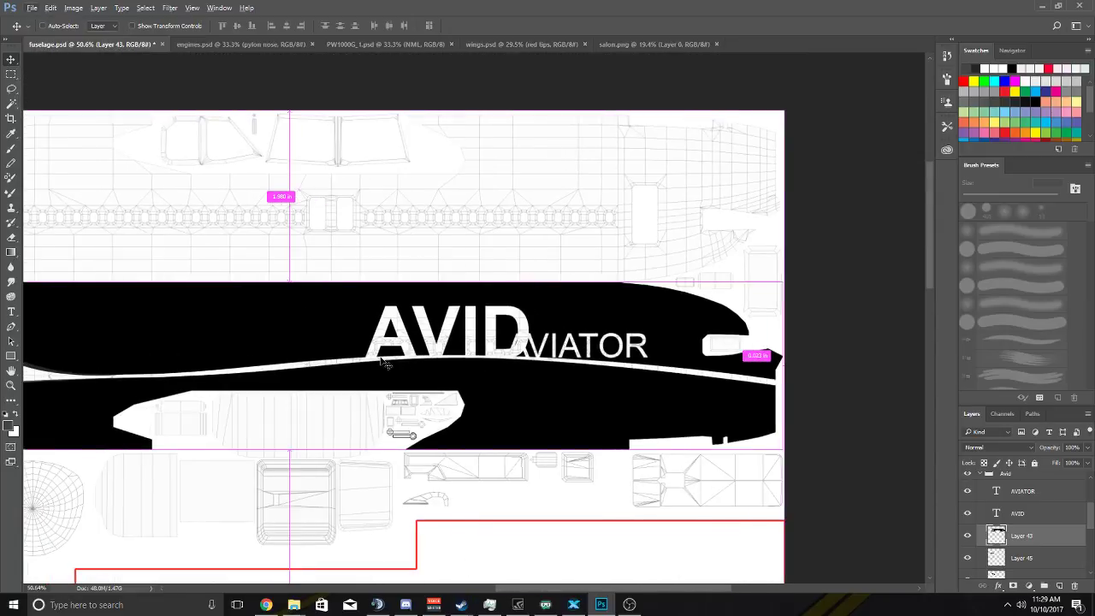
scroll(385, 363, up, 3)
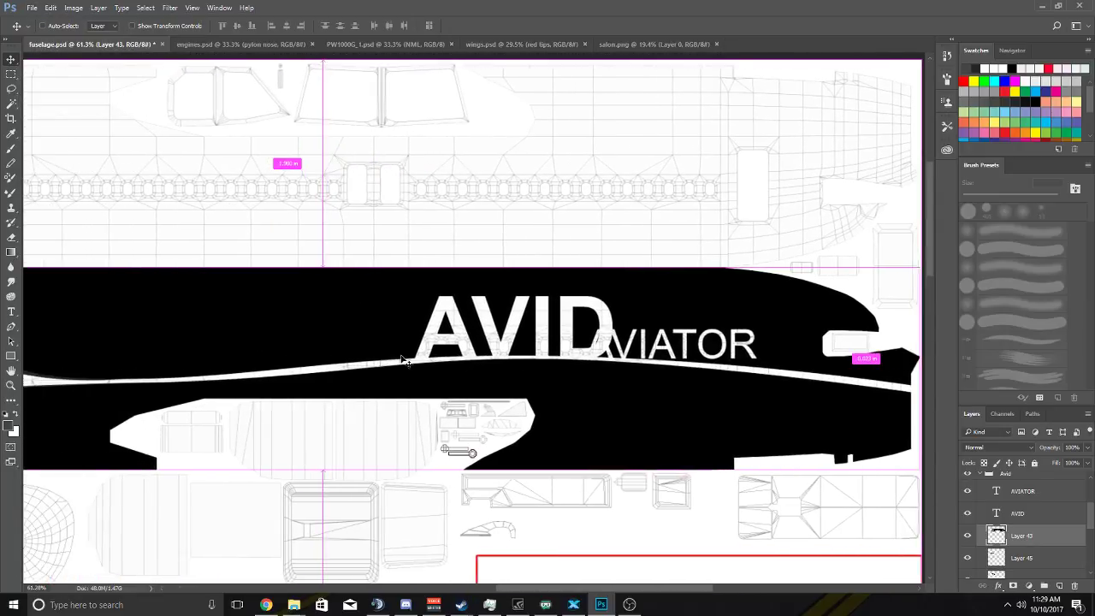
scroll(405, 360, down, 2)
scroll(405, 360, right, 1)
scroll(407, 357, up, 2)
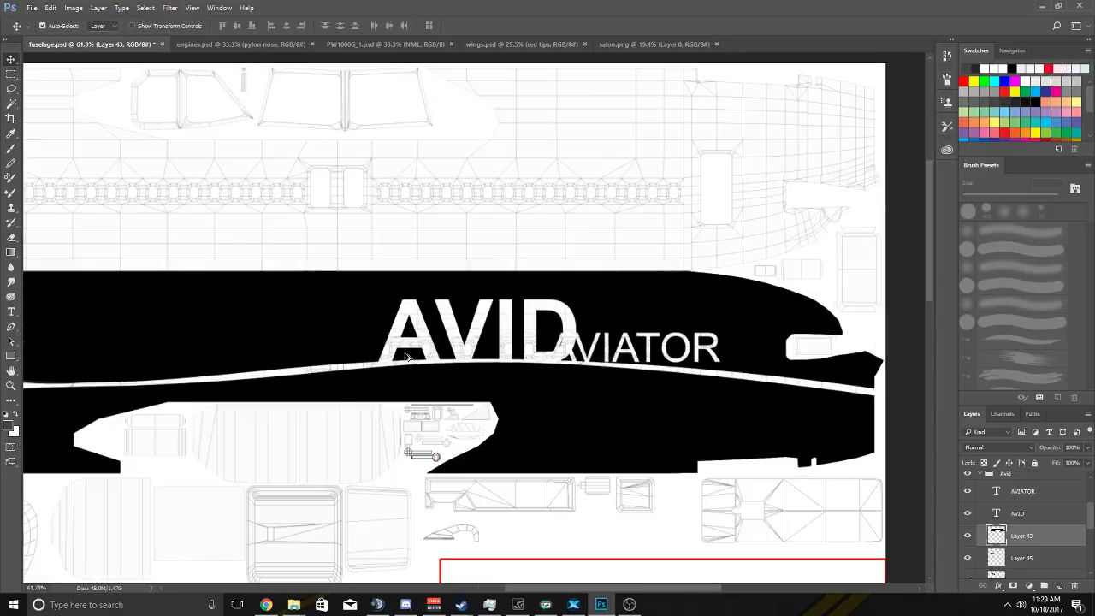
scroll(407, 358, down, 1)
scroll(418, 359, up, 1)
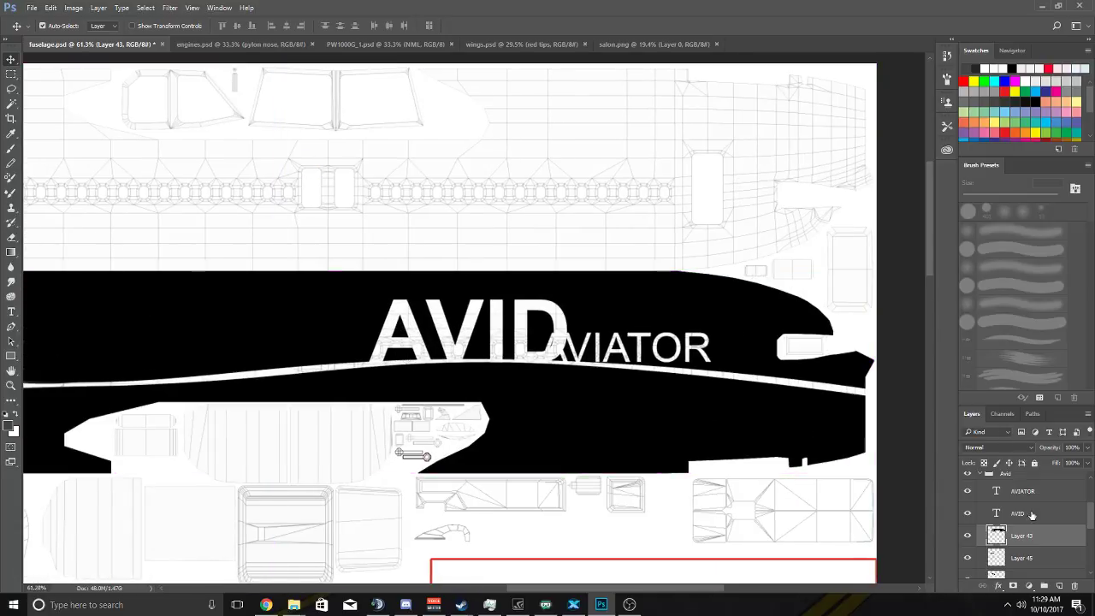
Load the fuselage outline from Layer 42's pixels as the active selection, with Layer 42 as the working layer.
scroll(1033, 514, down, 2)
right_click(997, 535)
click(963, 296)
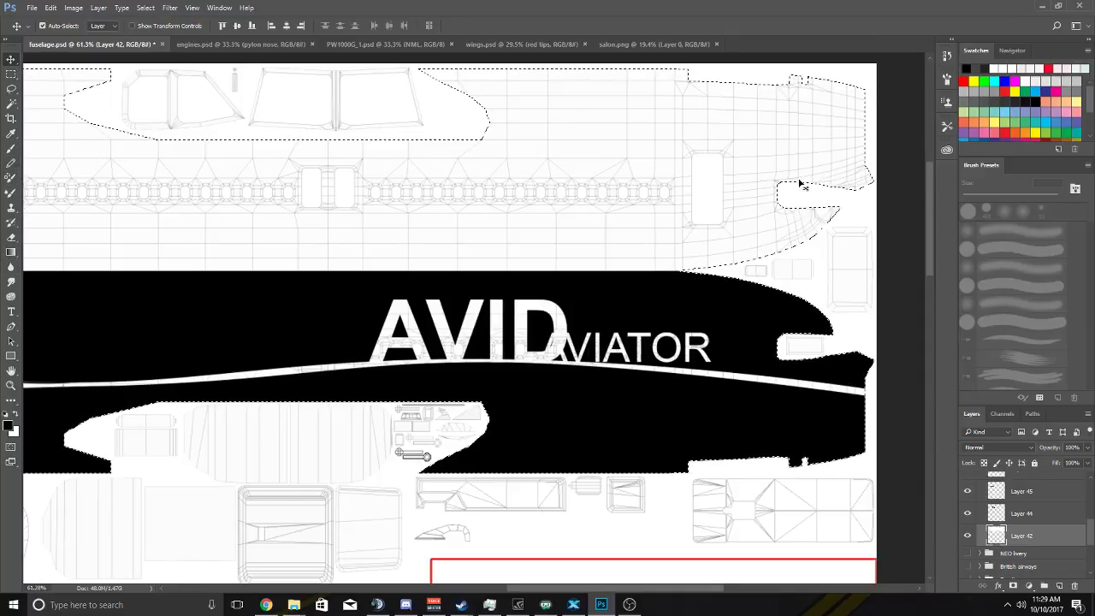
Paint black over the curved white stripe beneath the AVID AVIATOR lettering, undo the overlong stroke, and repaint up to the stripe's left section.
key(b)
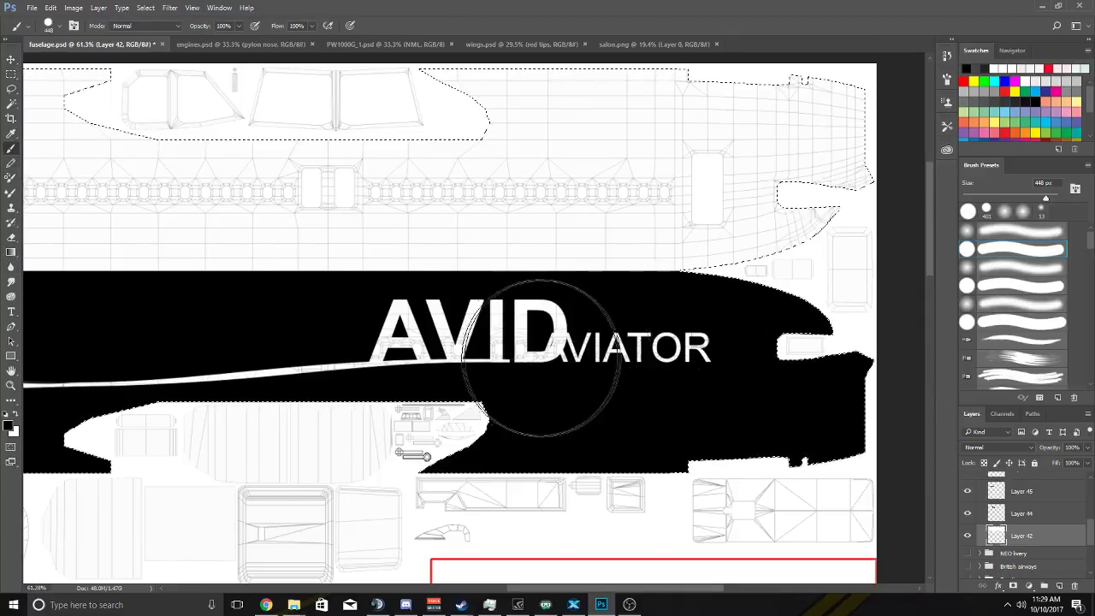
scroll(548, 377, left, 3)
scroll(560, 351, left, 3)
drag(623, 355, 245, 379)
scroll(245, 379, left, 4)
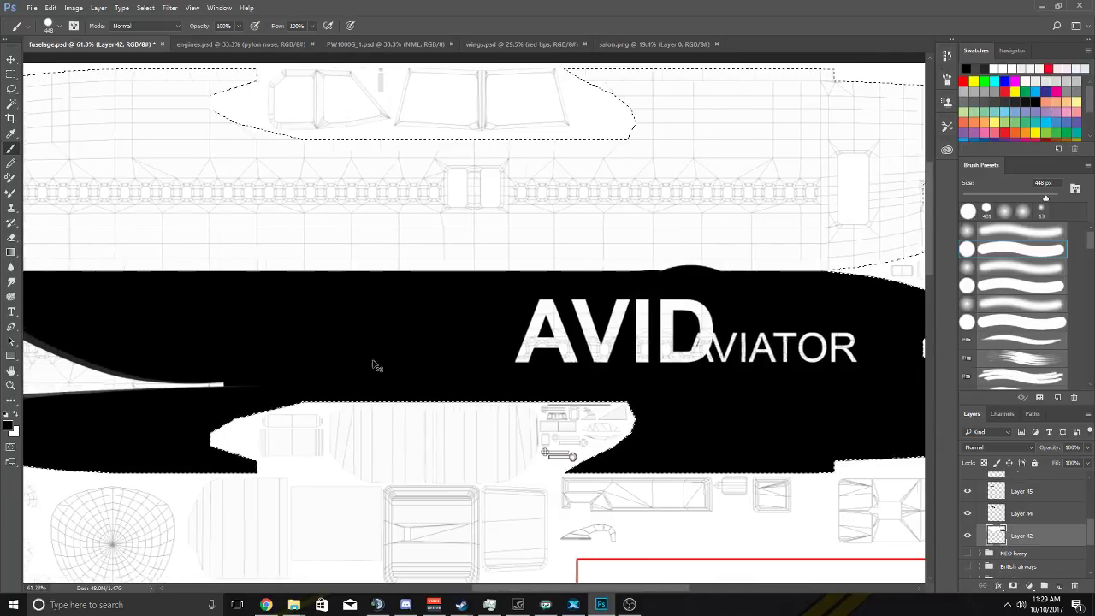
scroll(356, 367, up, 4)
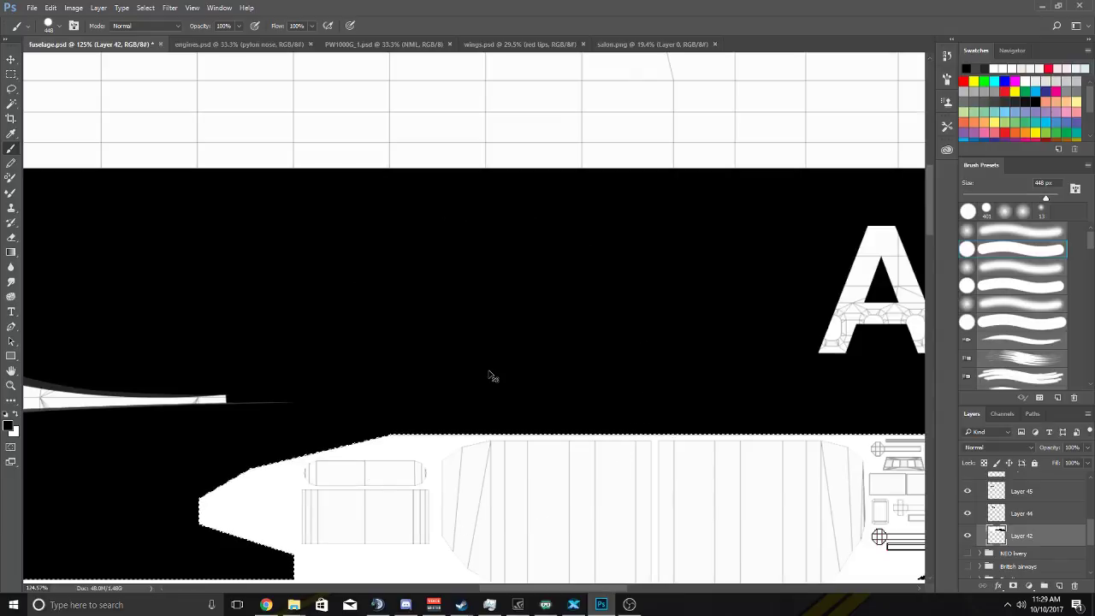
key(ctrl+z)
scroll(721, 360, down, 5)
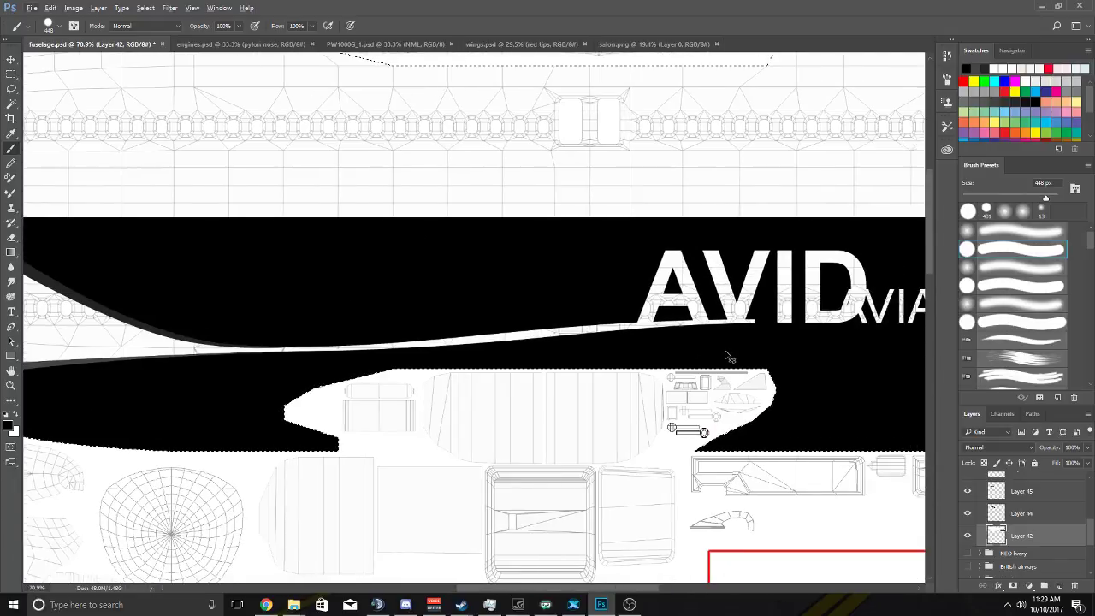
drag(770, 342, 447, 333)
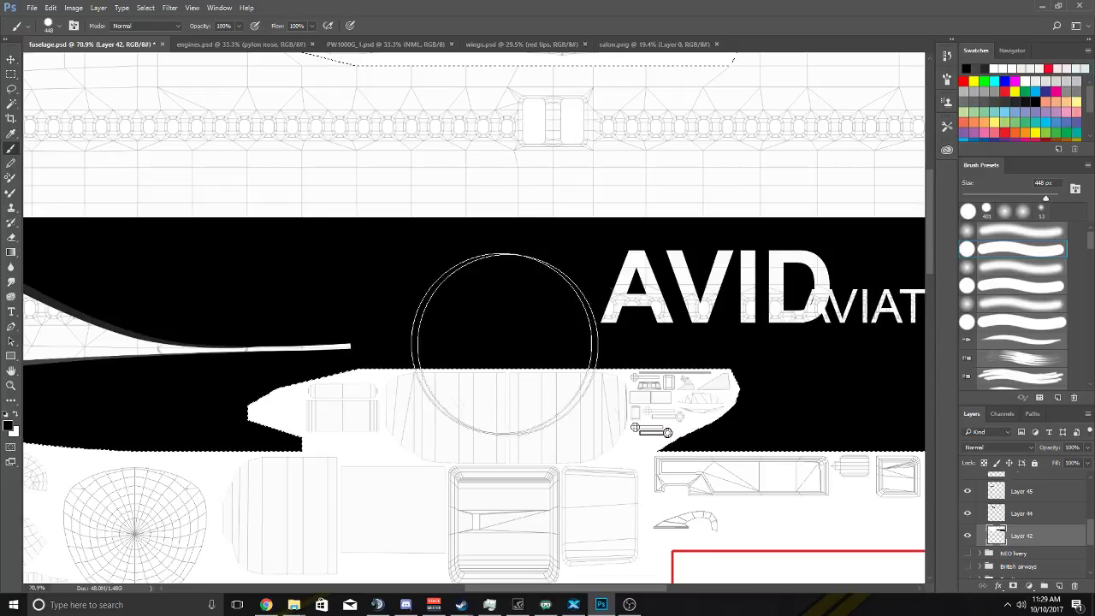
Start a Pen path at the upper corner of the white stripe's cut end and draw a first curve beneath AVIATOR.
scroll(501, 331, up, 2)
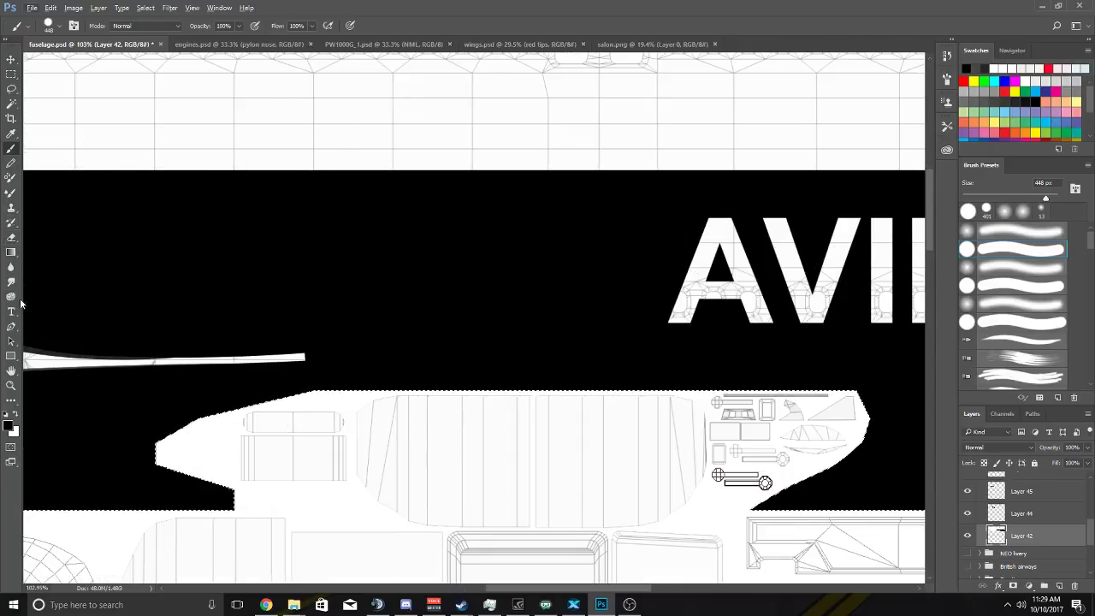
click(11, 327)
scroll(342, 368, up, 3)
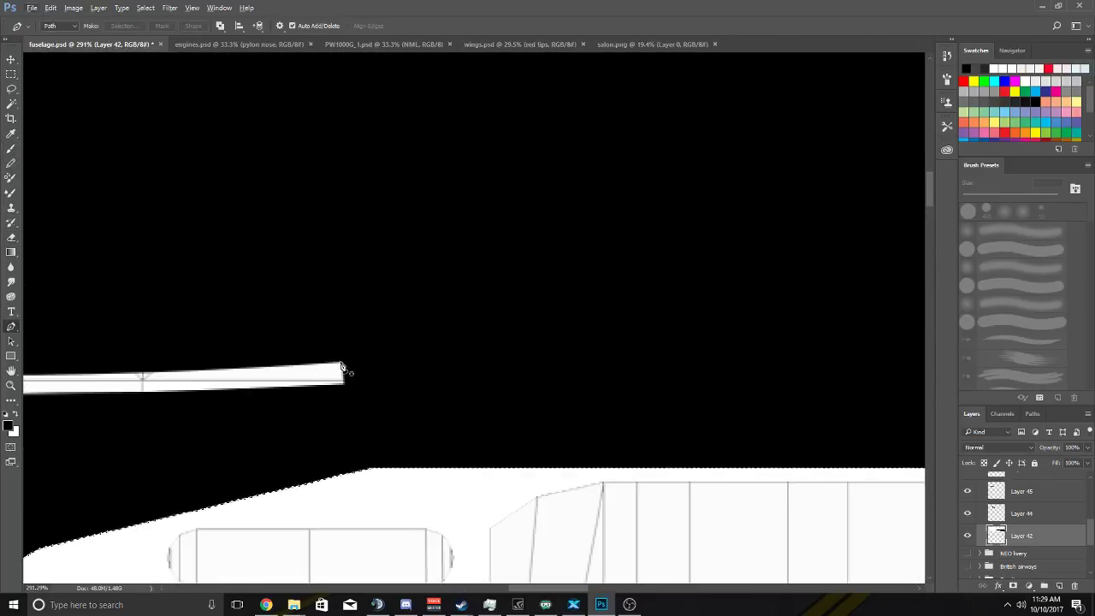
scroll(354, 368, down, 5)
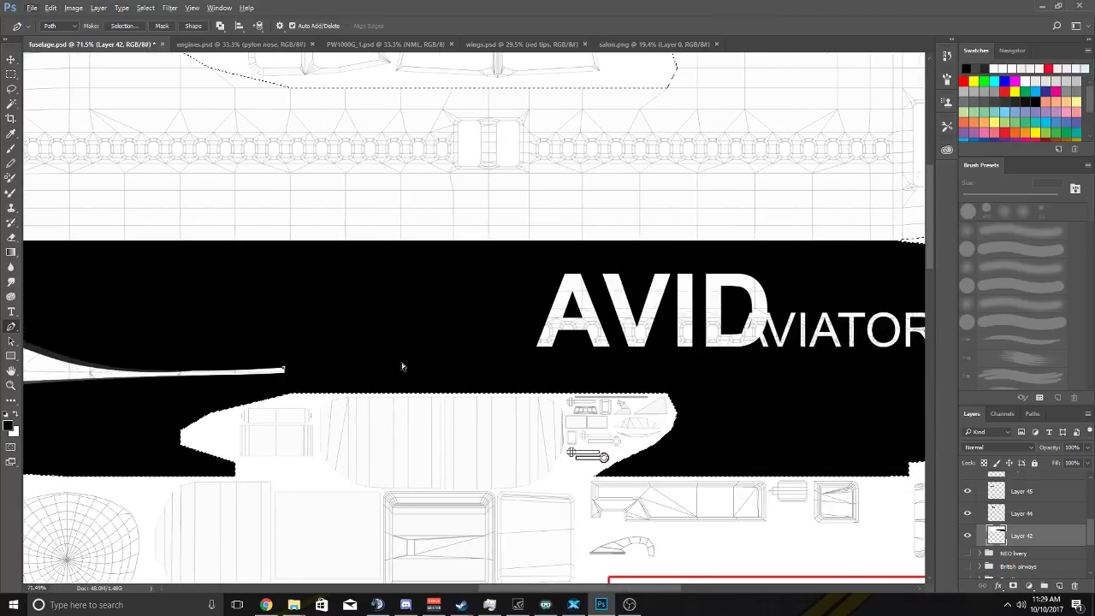
scroll(731, 350, right, 2)
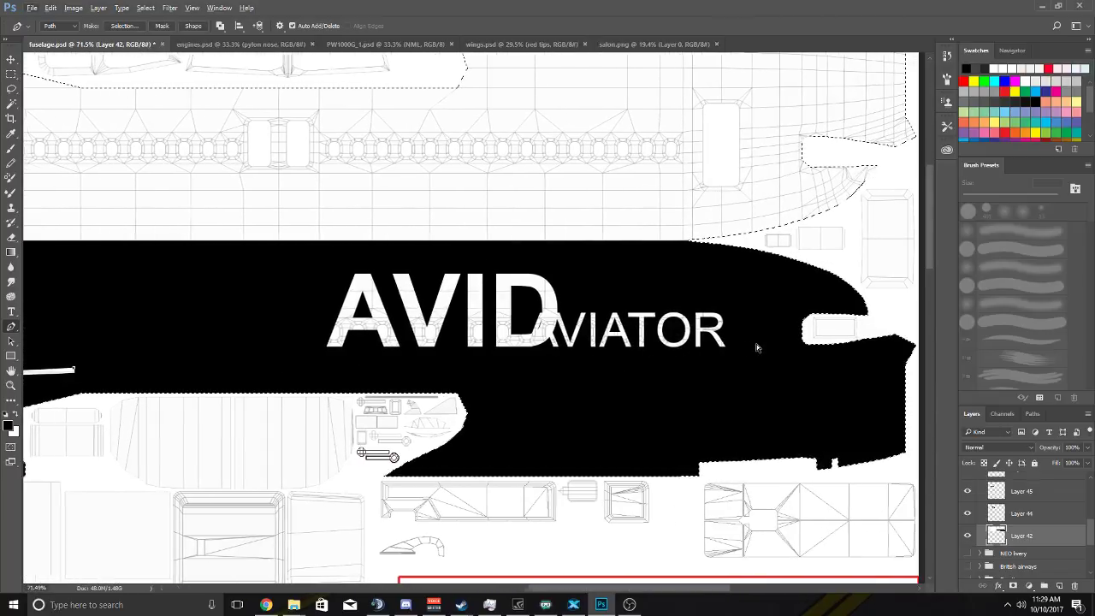
drag(728, 347, 919, 372)
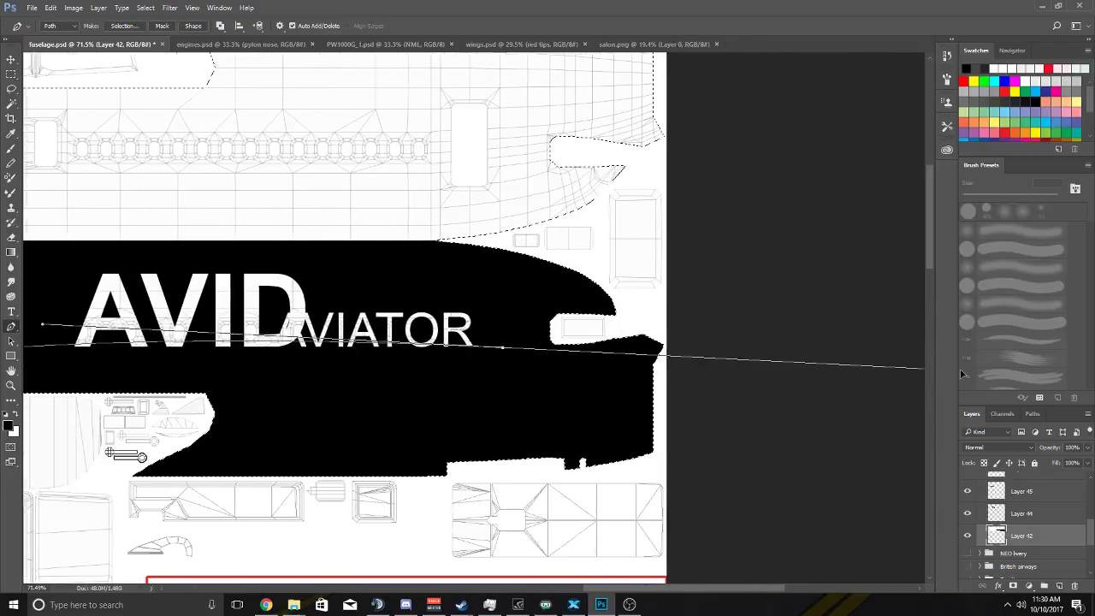
scroll(743, 368, right, 5)
scroll(577, 357, left, 5)
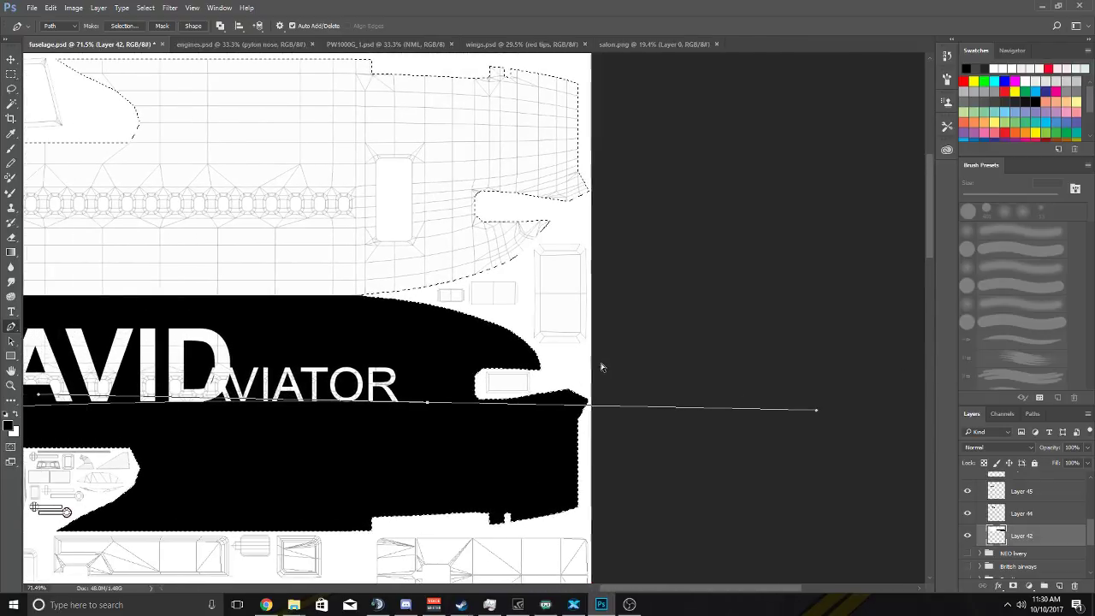
scroll(415, 372, down, 1)
scroll(416, 371, down, 1)
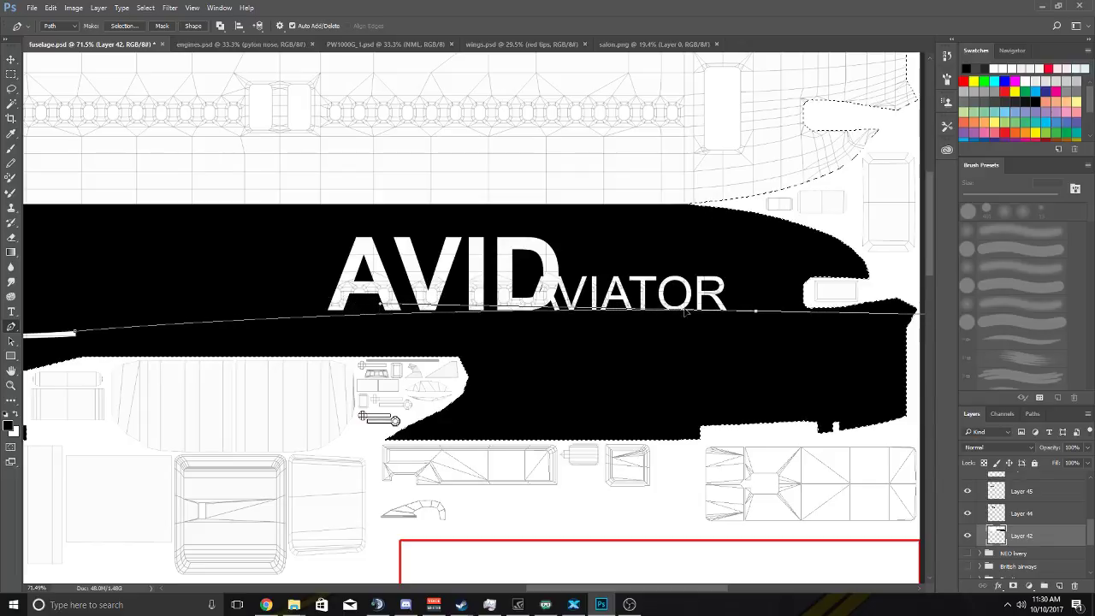
Place the path's second anchor at the foot of AVID's A and tilt its handles to rise in line with the white stripe.
drag(343, 306, 532, 312)
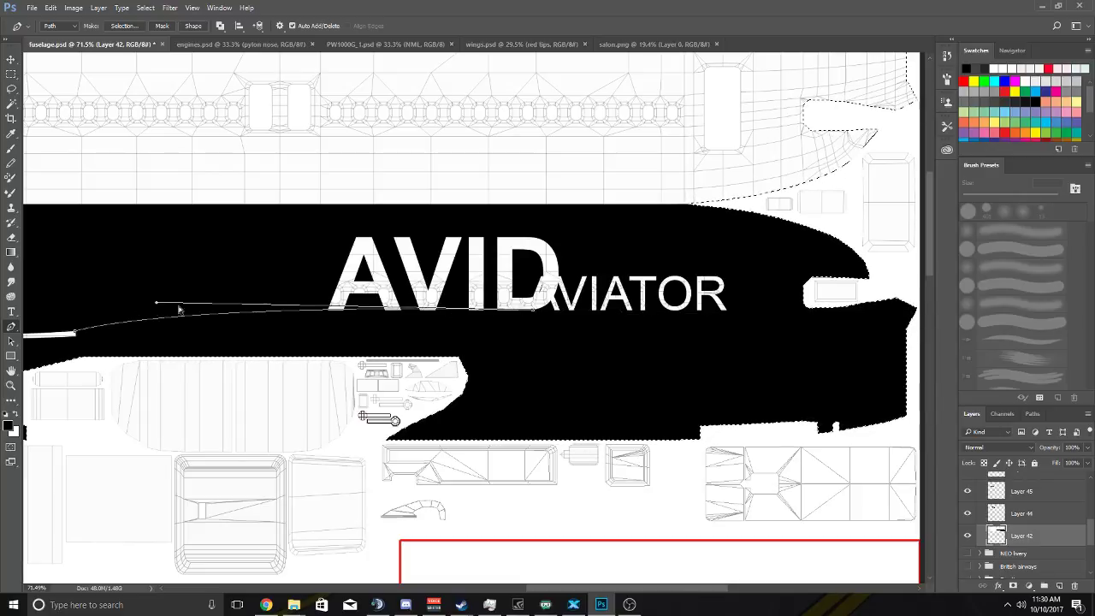
drag(517, 313, 342, 315)
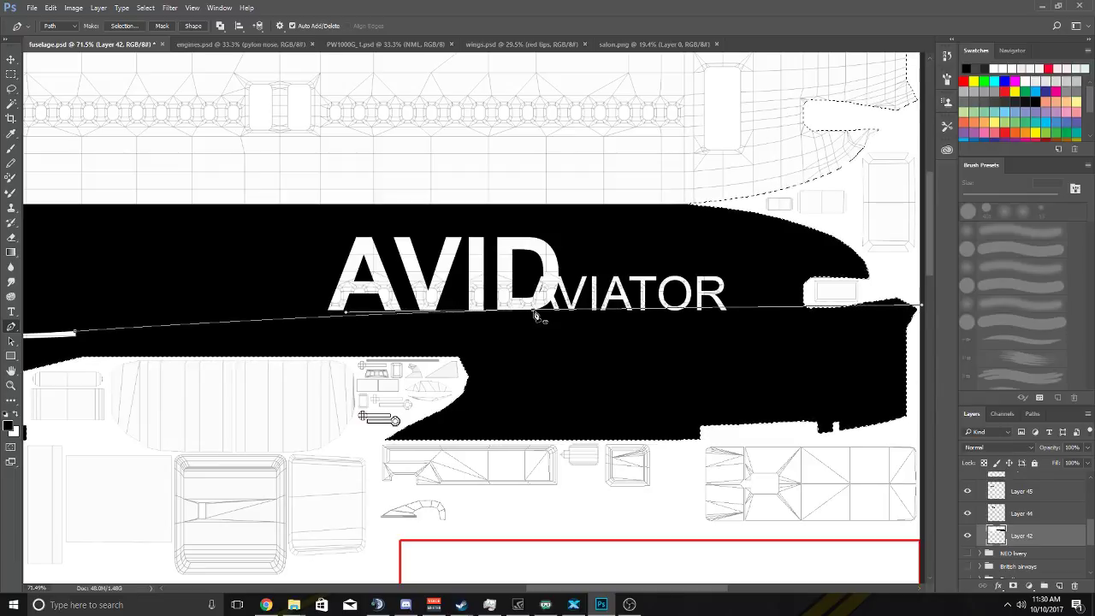
scroll(477, 324, left, 2)
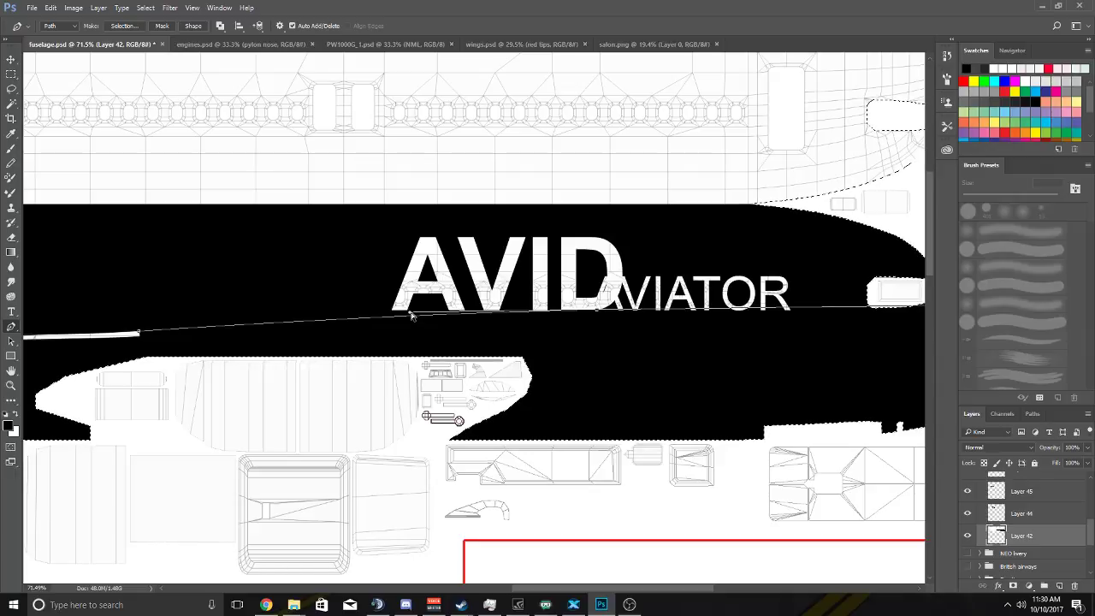
drag(595, 315, 400, 314)
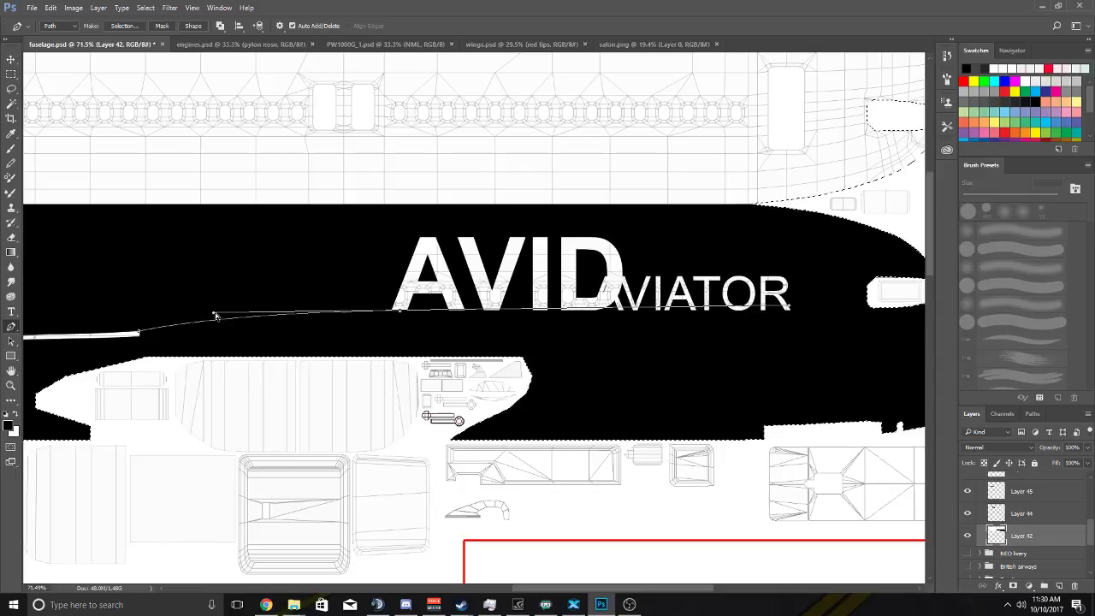
drag(216, 316, 217, 330)
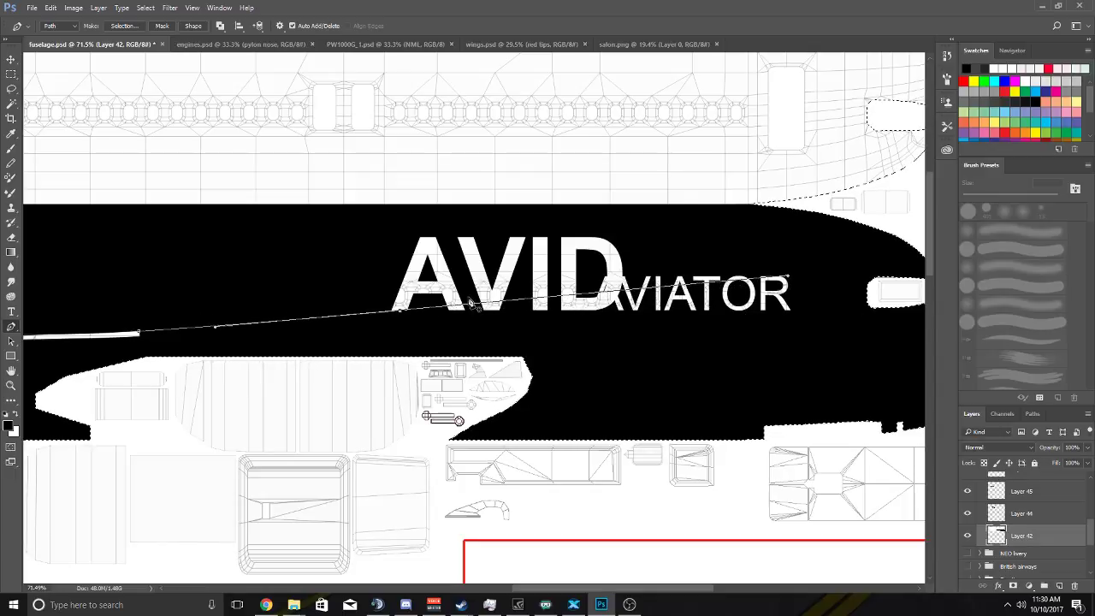
key(ctrl+z)
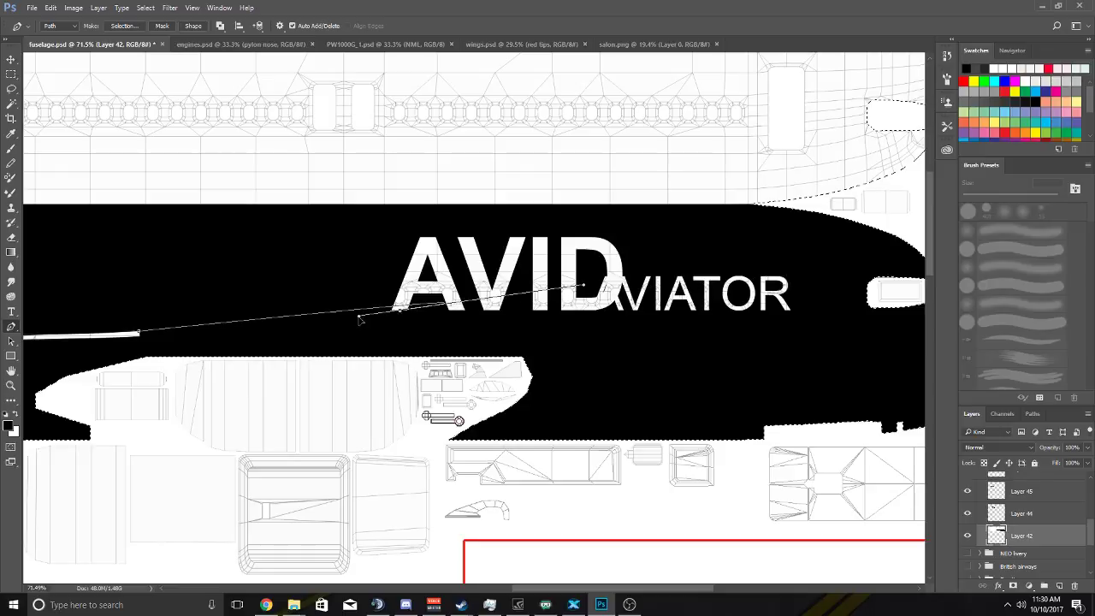
drag(353, 320, 380, 315)
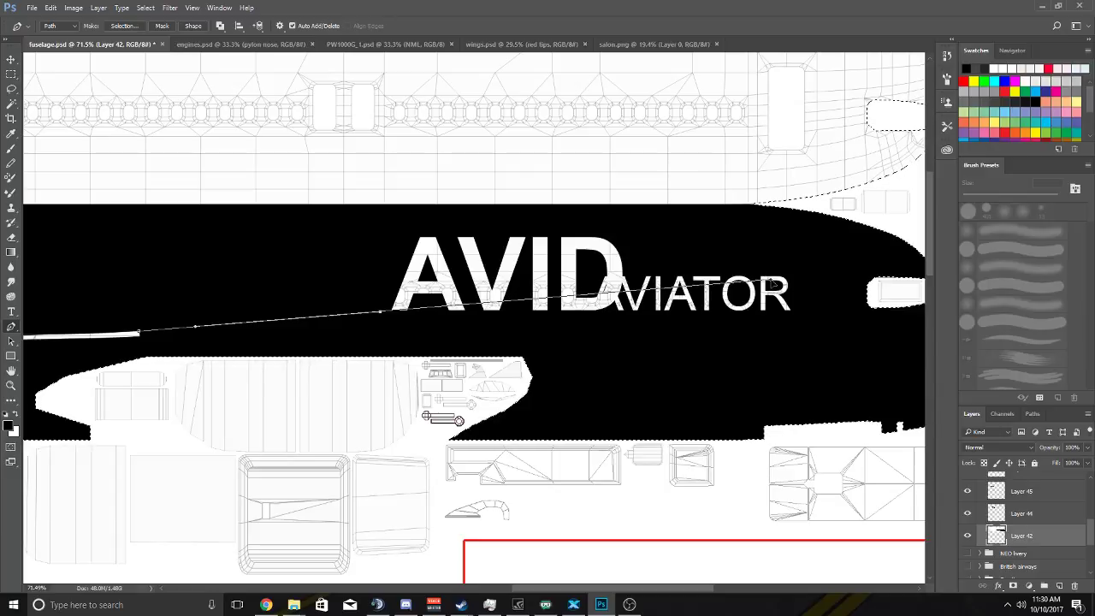
Extend the path beneath the lettering to the fuselage's right edge and shorten the outgoing handle of the anchor at AVID's A.
scroll(770, 282, right, 3)
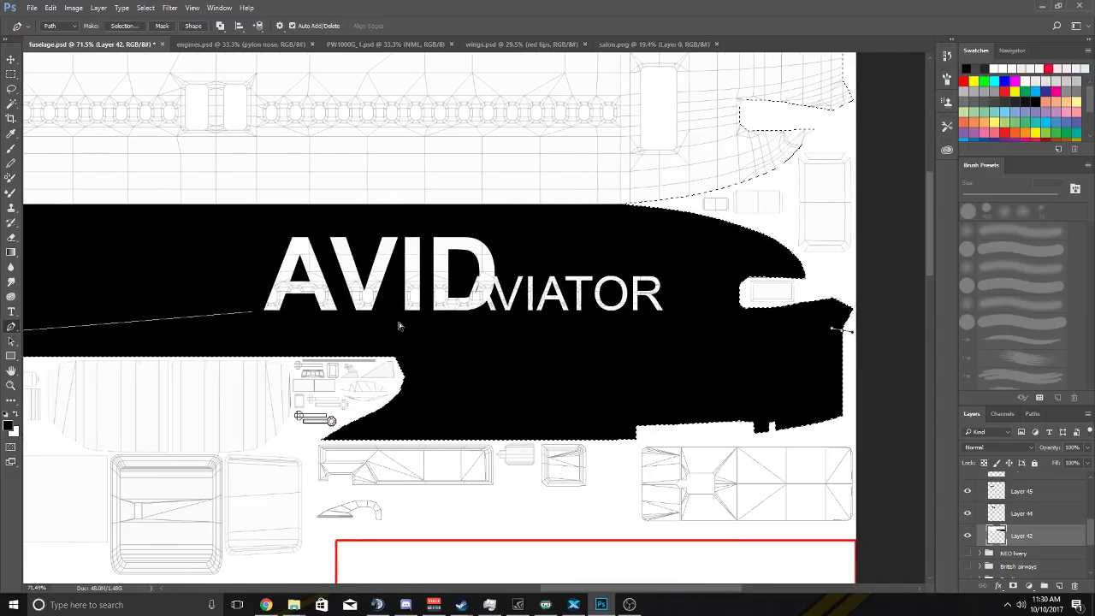
click(255, 316)
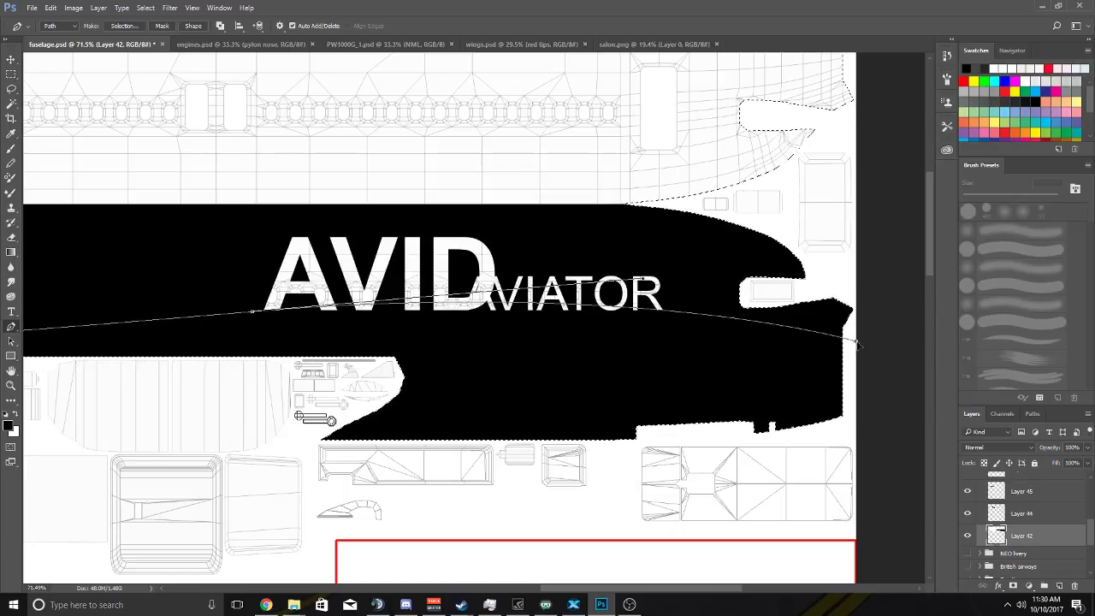
click(856, 339)
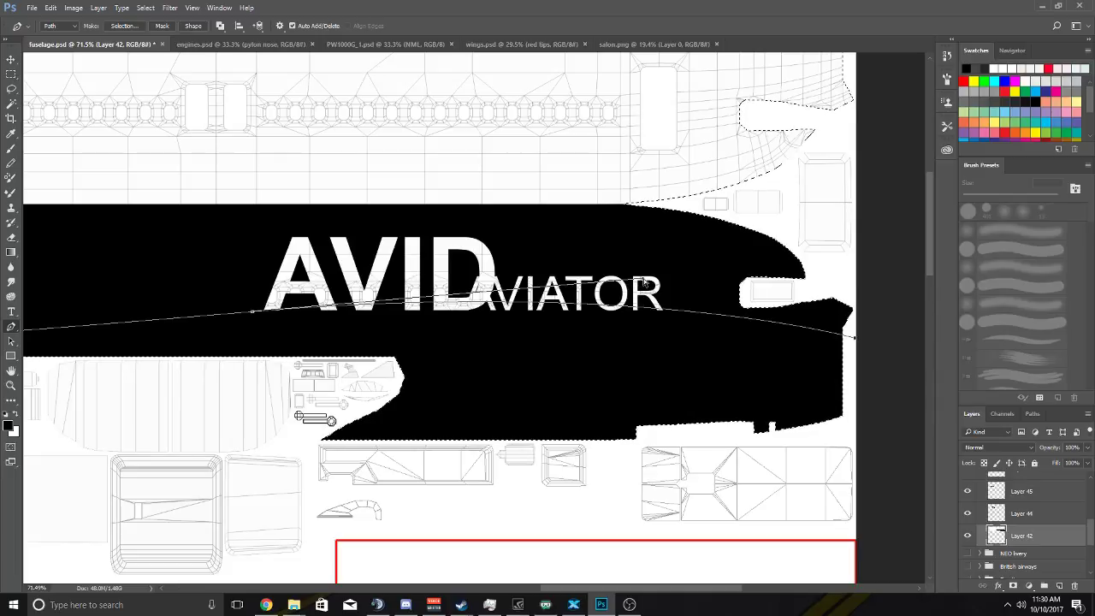
click(69, 333)
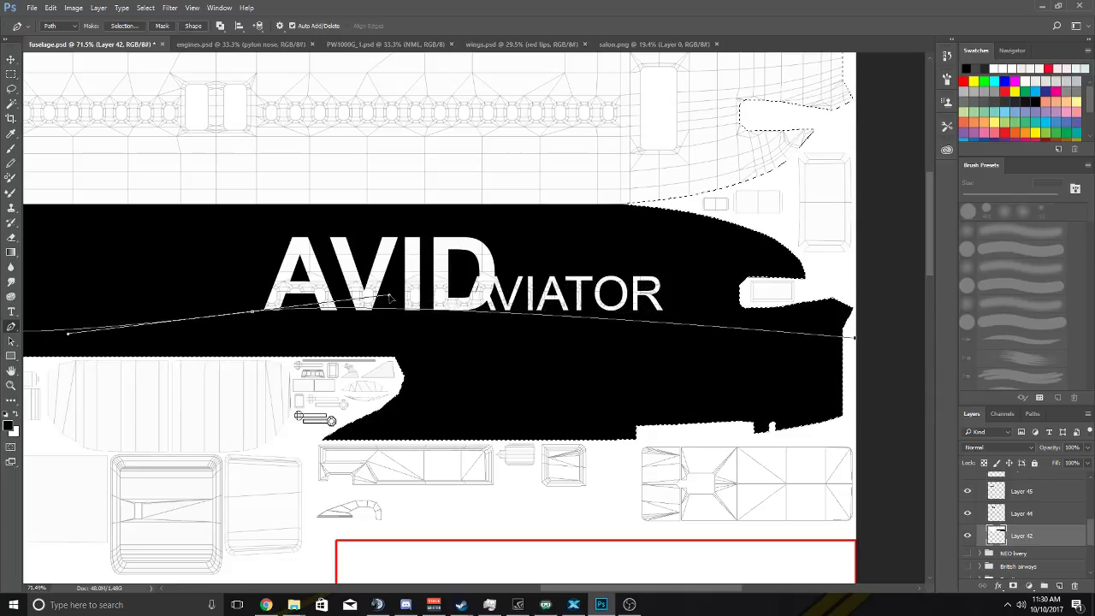
drag(387, 298, 497, 299)
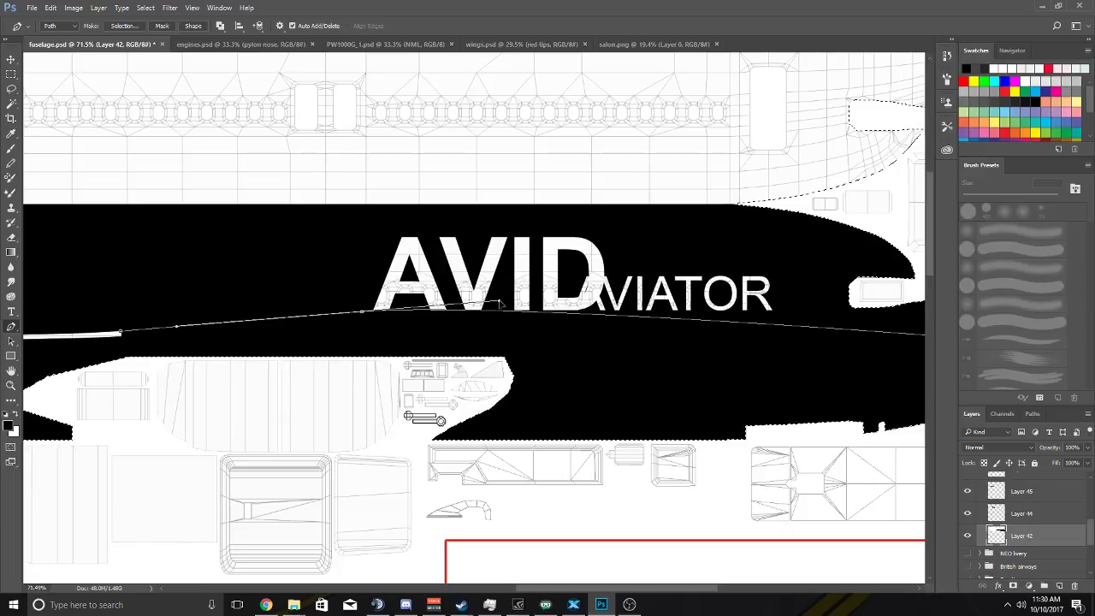
Delete the path's end anchor and replace it with a smooth curved anchor at the fuselage's right edge, adjusting its handle.
scroll(583, 315, right, 5)
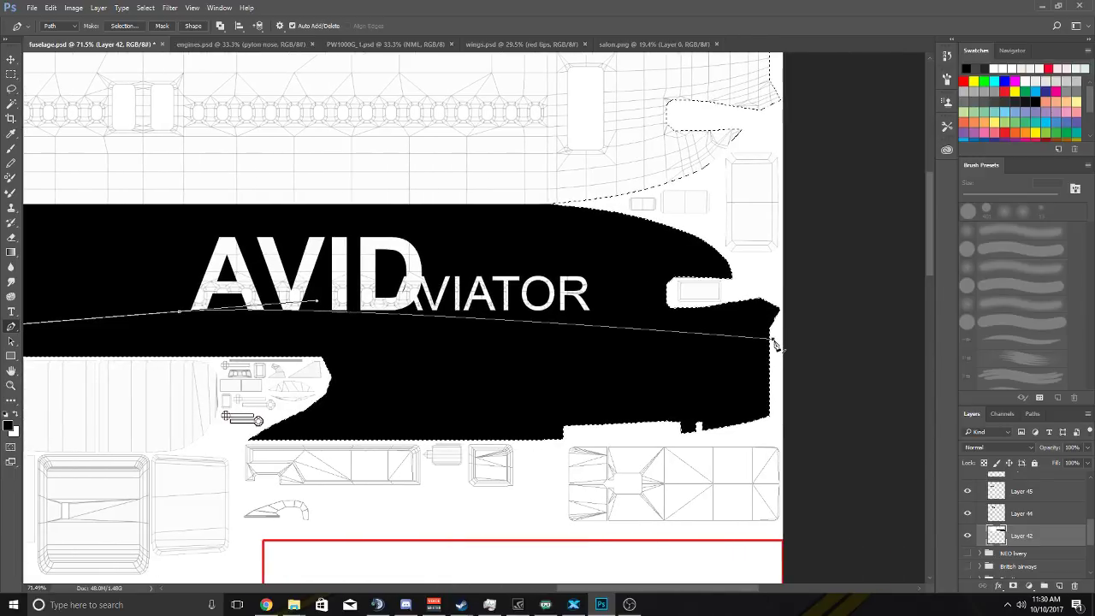
right_click(774, 342)
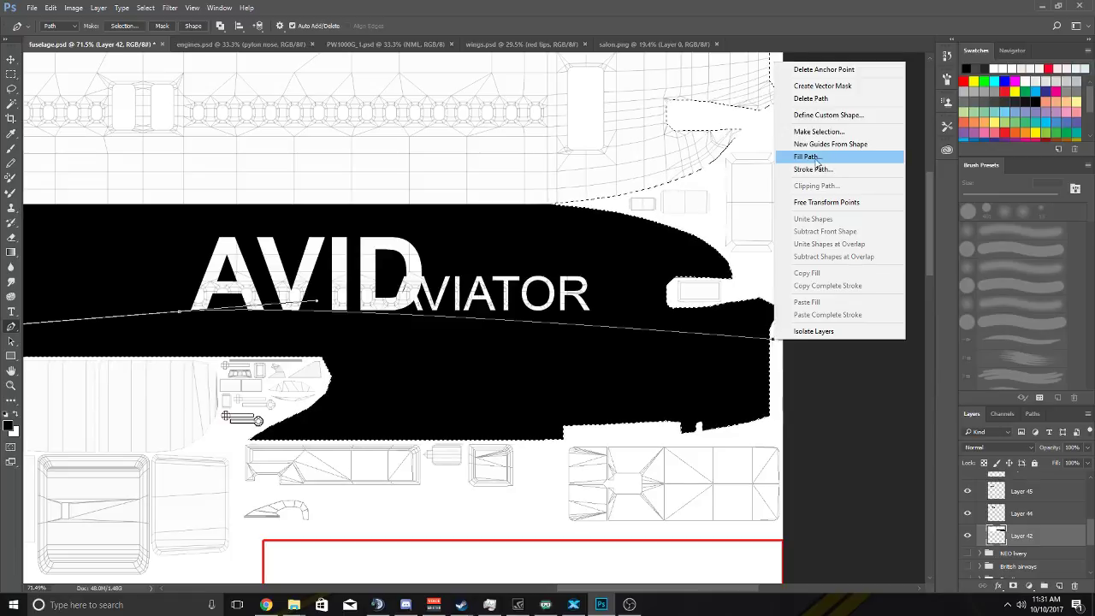
click(826, 71)
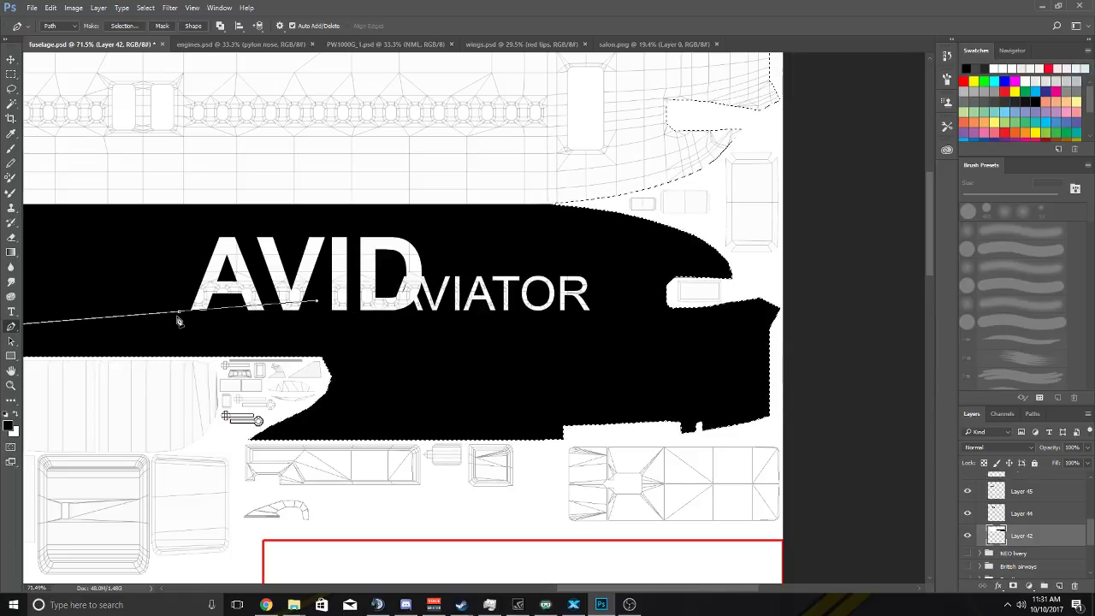
drag(772, 336, 843, 354)
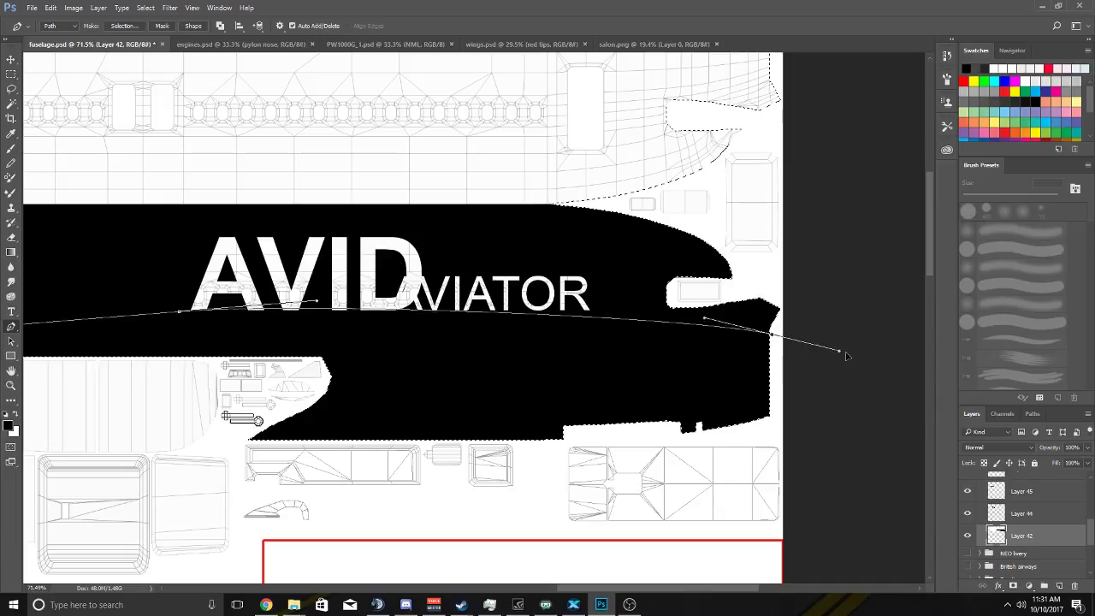
mouse_move(681, 320)
mouse_down()
mouse_move(642, 312)
mouse_move(695, 319)
mouse_up()
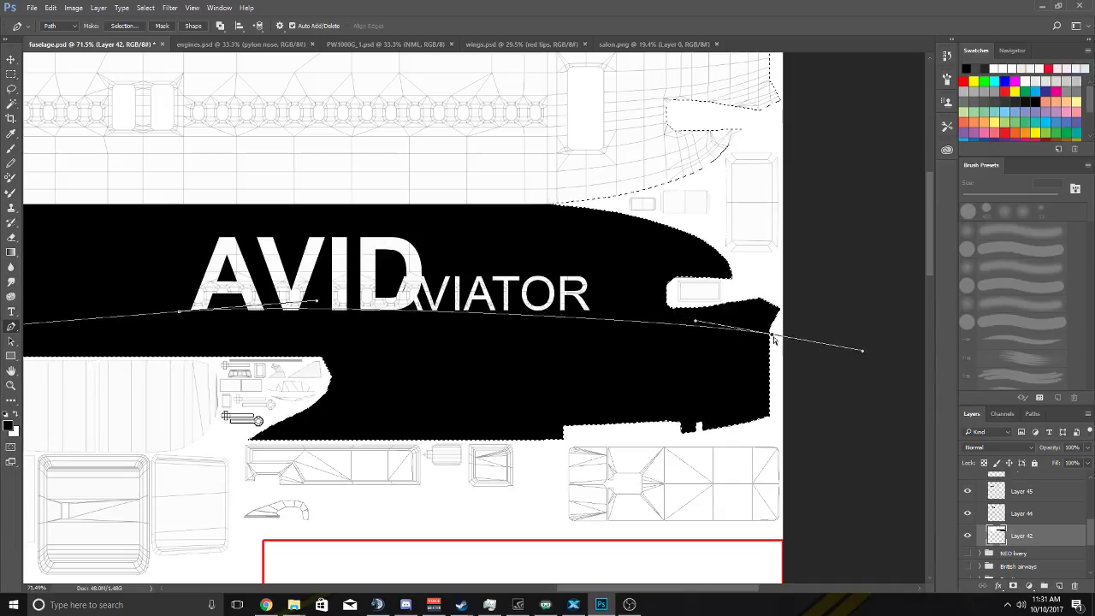
Move the path's end anchor just outside the fuselage's right edge and refine its handle so the curve slopes gently beneath AVIATOR.
drag(773, 336, 798, 330)
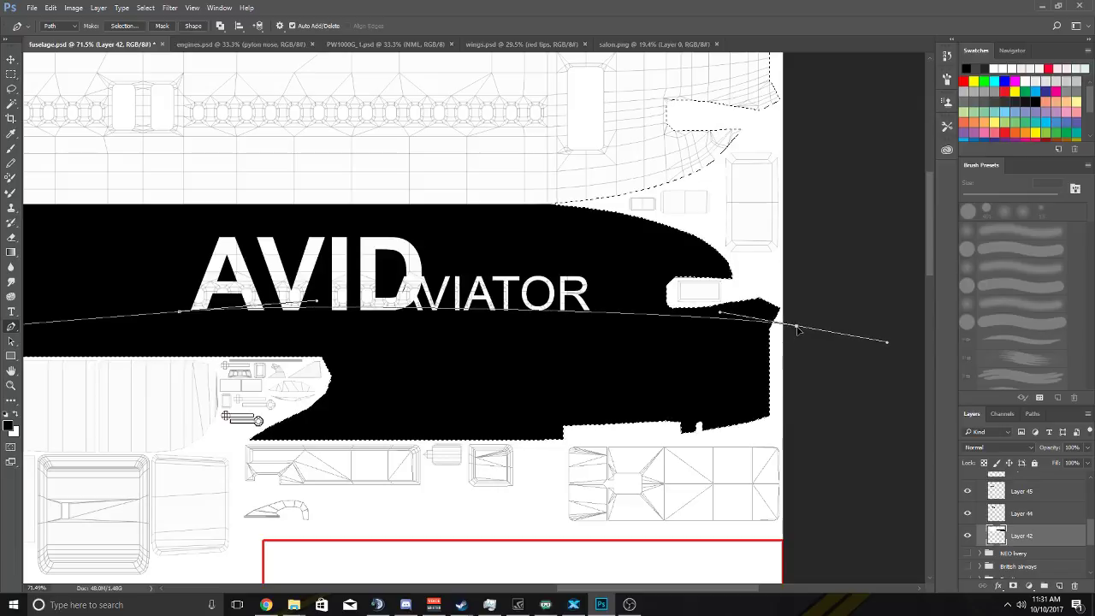
drag(724, 315, 716, 319)
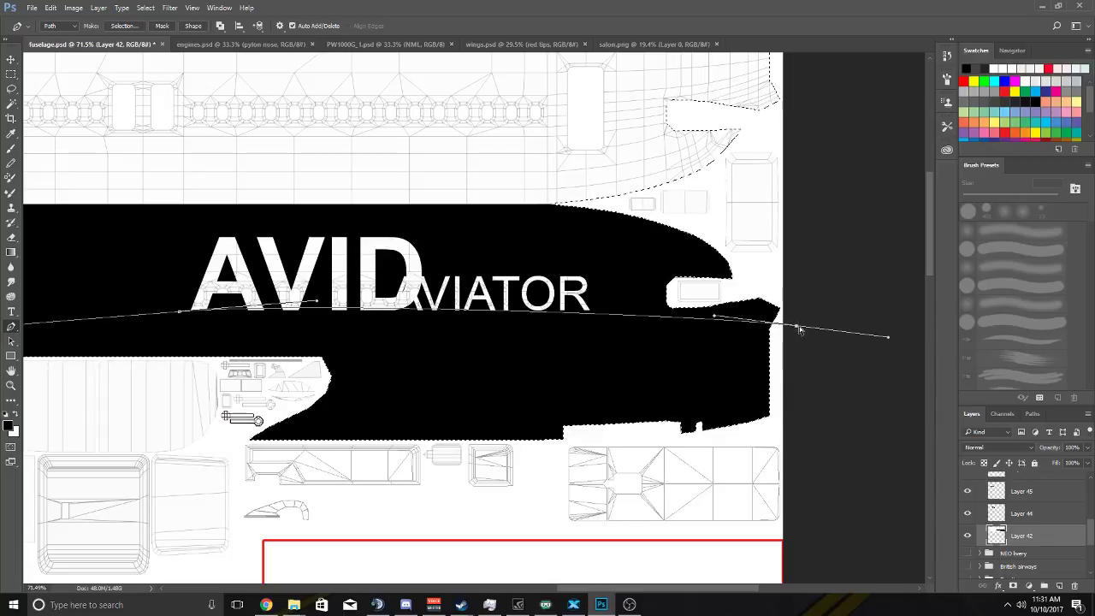
key(Escape)
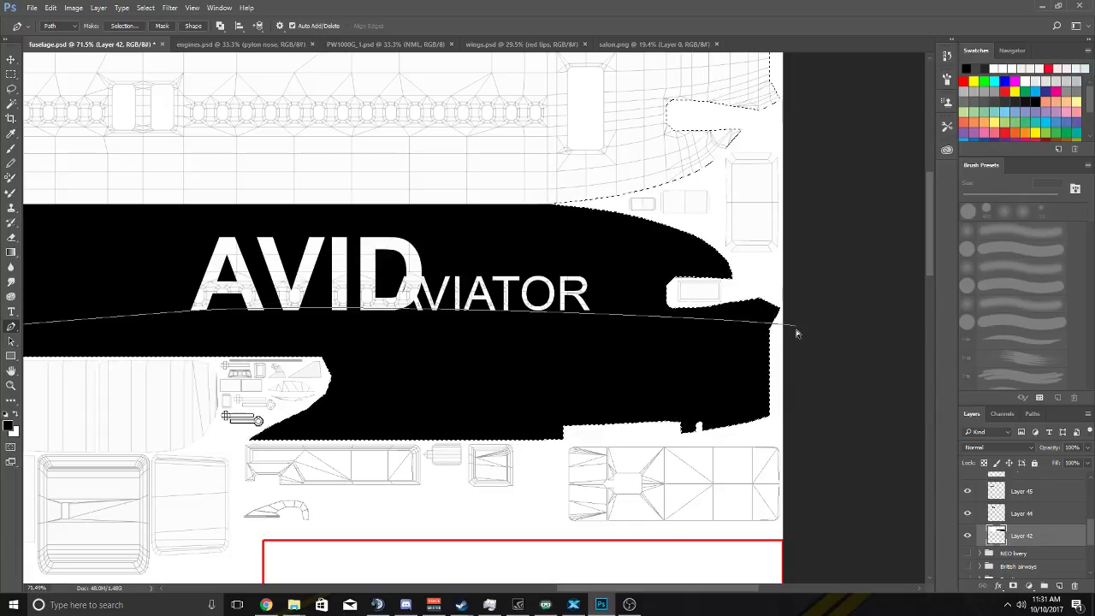
ctrl+click(797, 327)
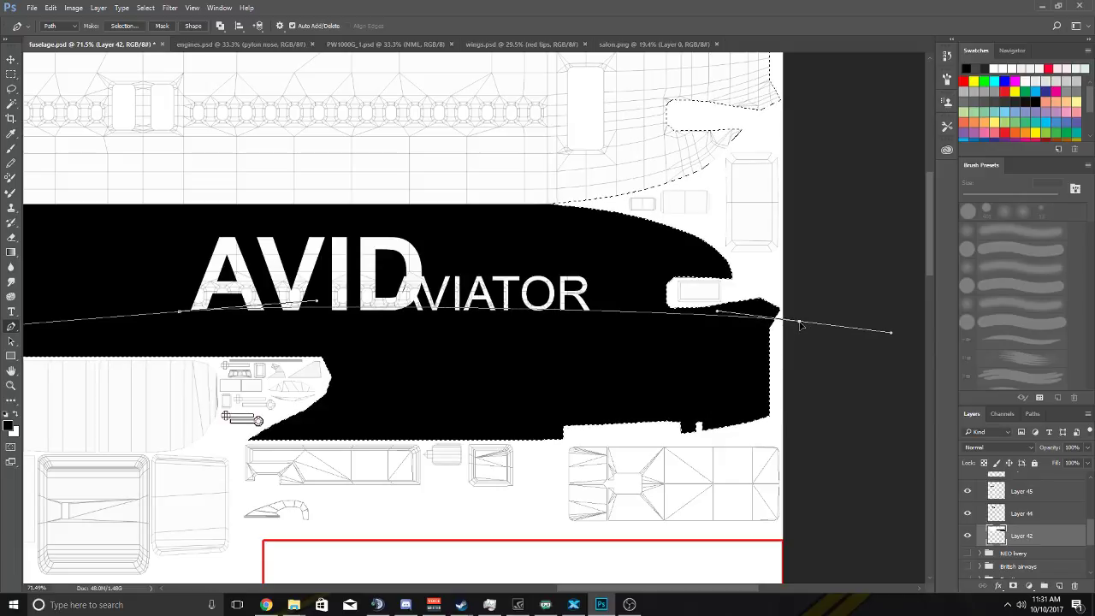
drag(800, 325, 800, 336)
scroll(624, 348, left, 3)
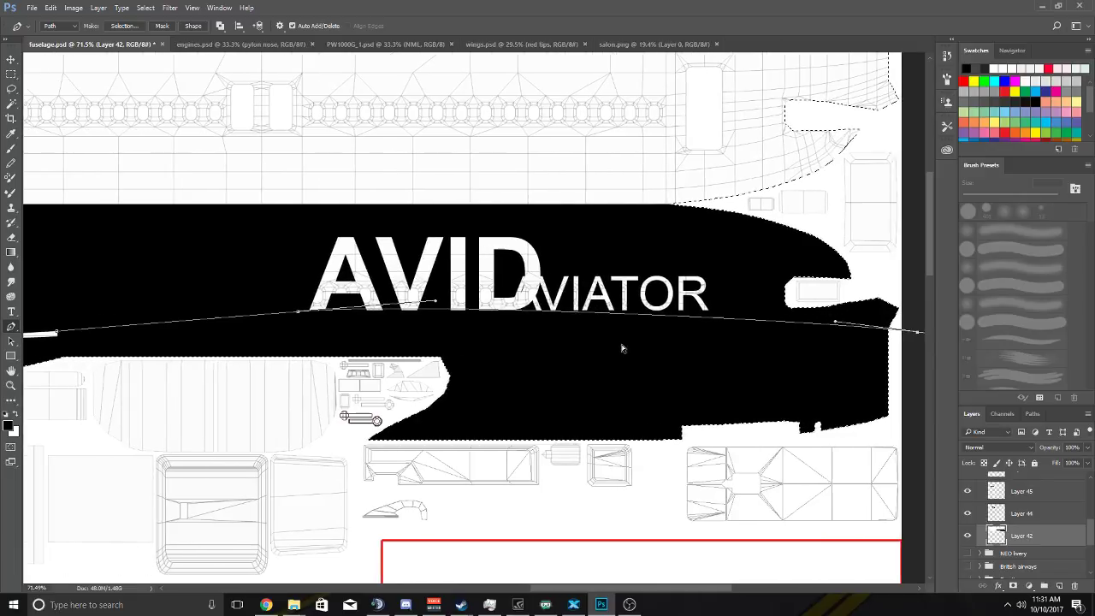
Add a lower anchor just outside the fuselage's right edge and another beneath AVID's A, with handles following the upper curve.
scroll(648, 348, right, 2)
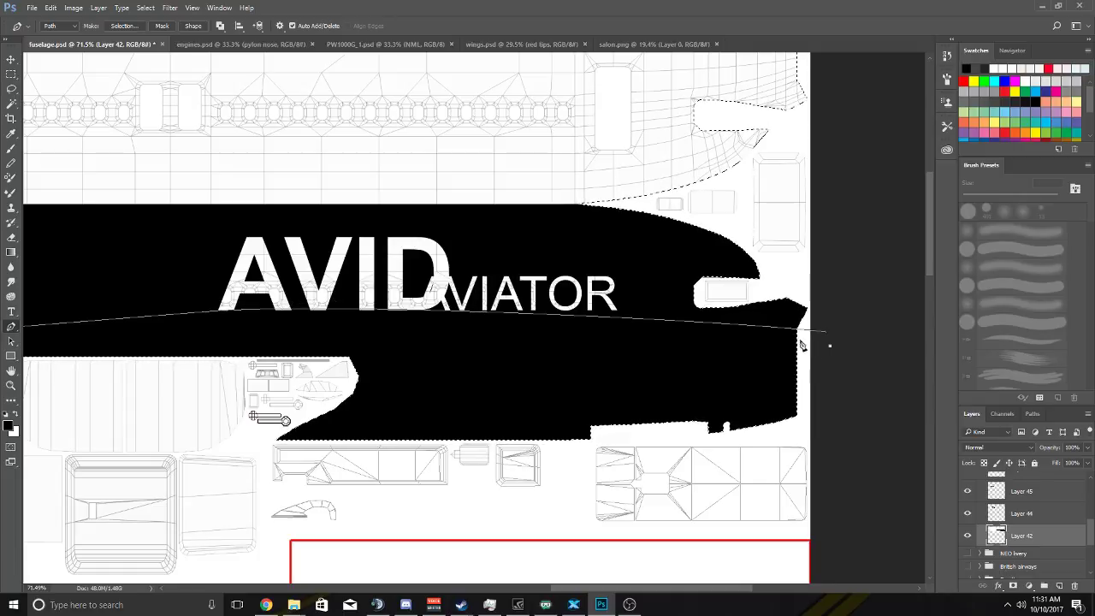
ctrl+click(829, 337)
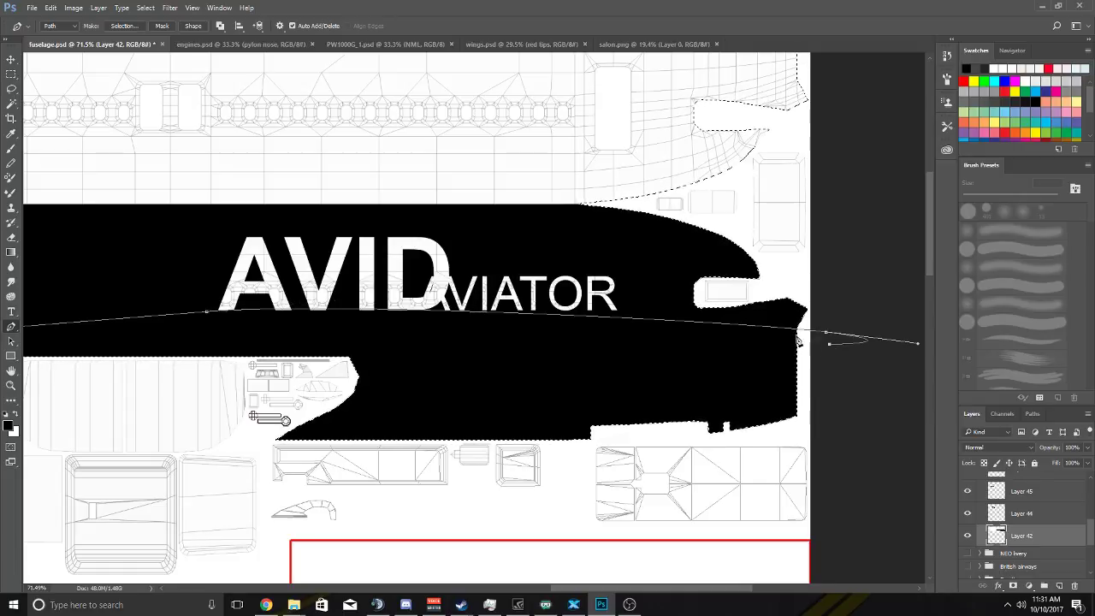
scroll(316, 330, left, 3)
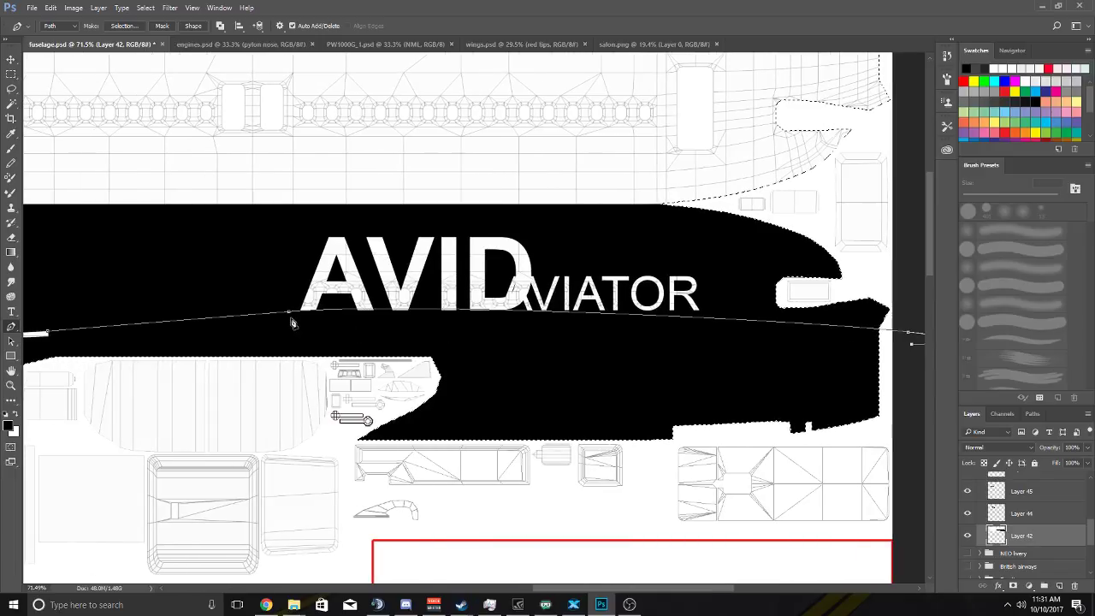
scroll(301, 311, left, 2)
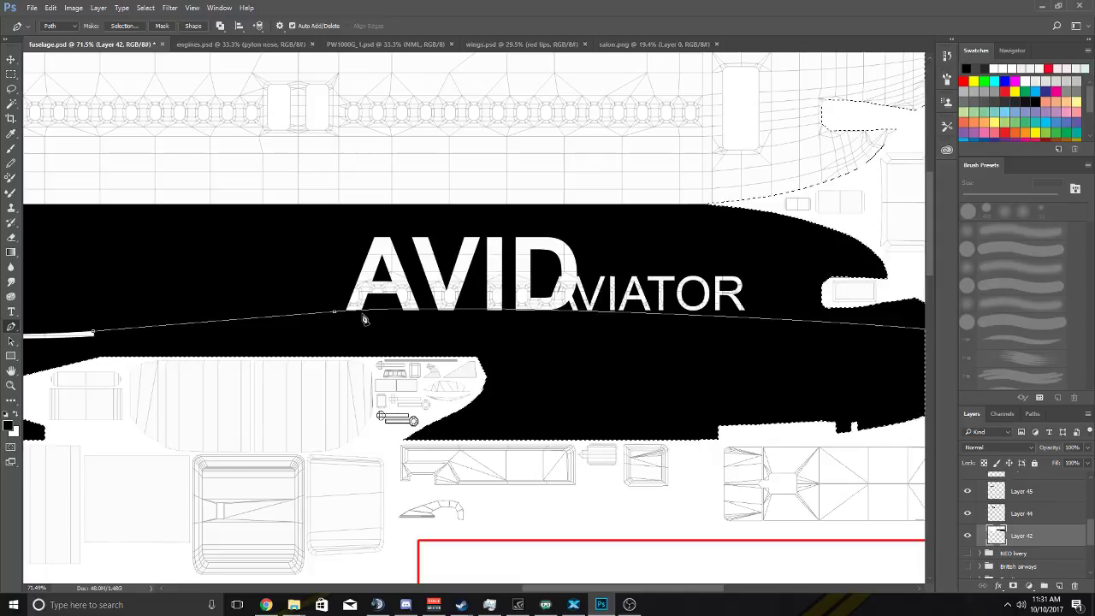
drag(364, 316, 197, 331)
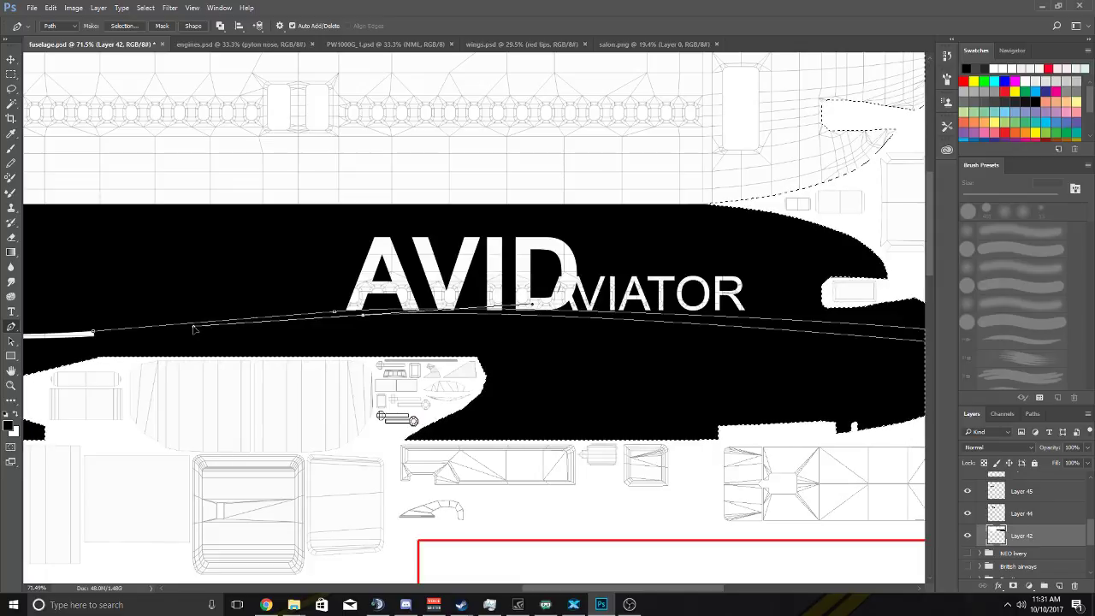
drag(439, 314, 610, 311)
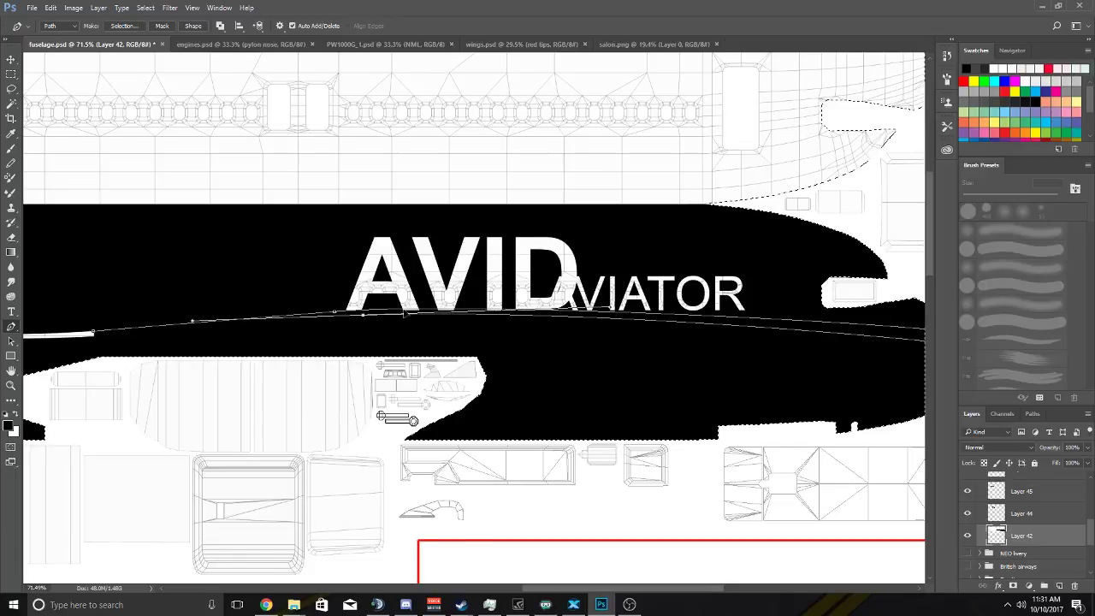
Place an anchor at the lower corner of the existing white stripe's end, with short handles in line with the stripe.
scroll(237, 343, left, 5)
scroll(237, 342, up, 5)
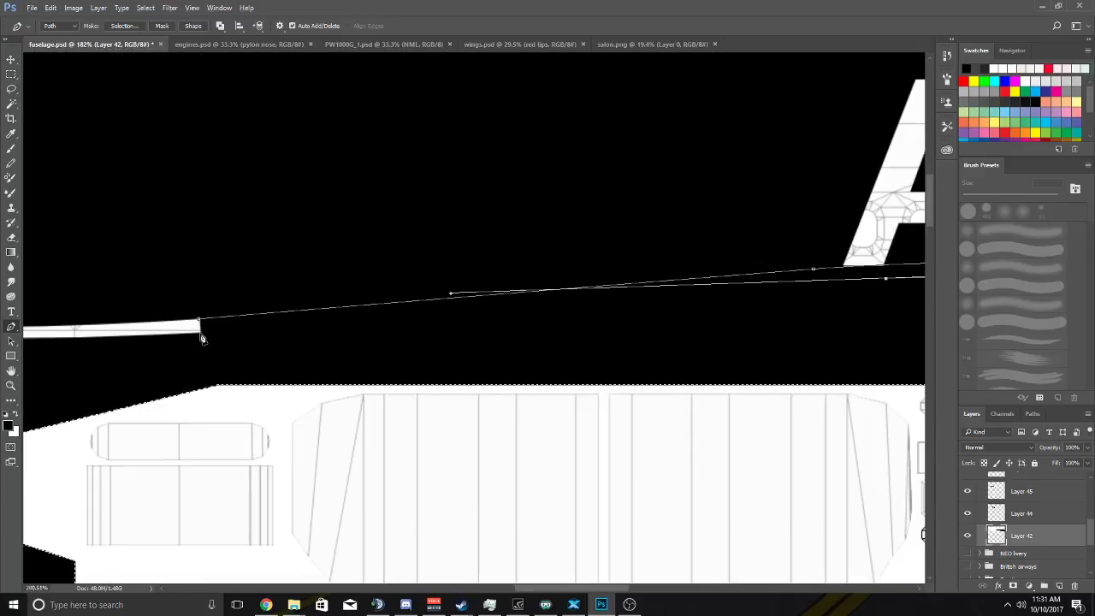
scroll(203, 338, up, 6)
drag(195, 342, 154, 342)
scroll(195, 339, down, 7)
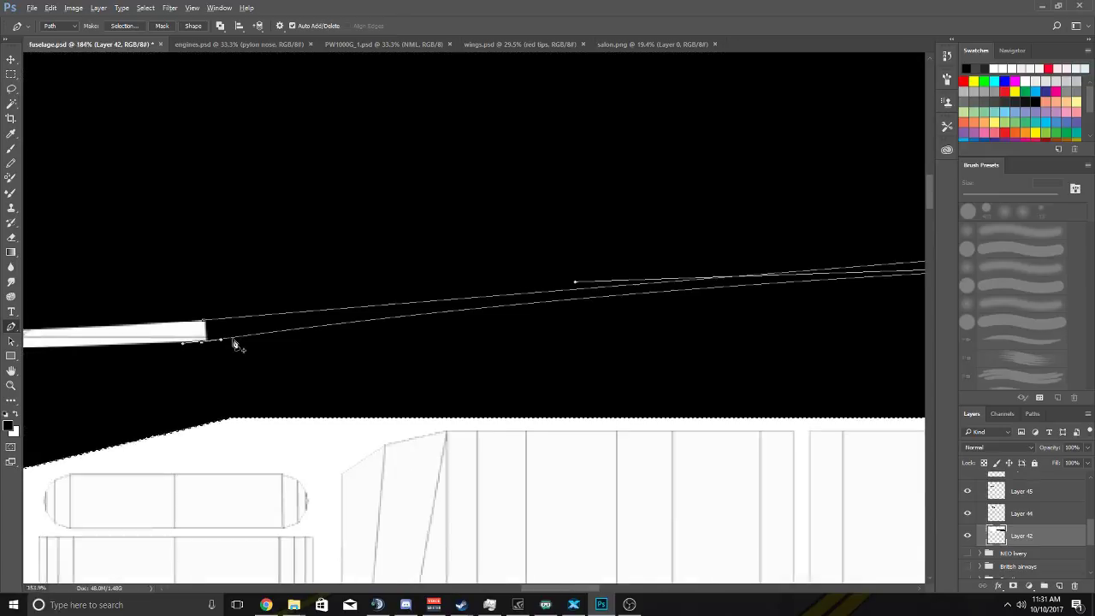
Adjust the handles of the lower curve between the white stripe's end and AVID's A so it runs parallel to the upper curve.
click(360, 332)
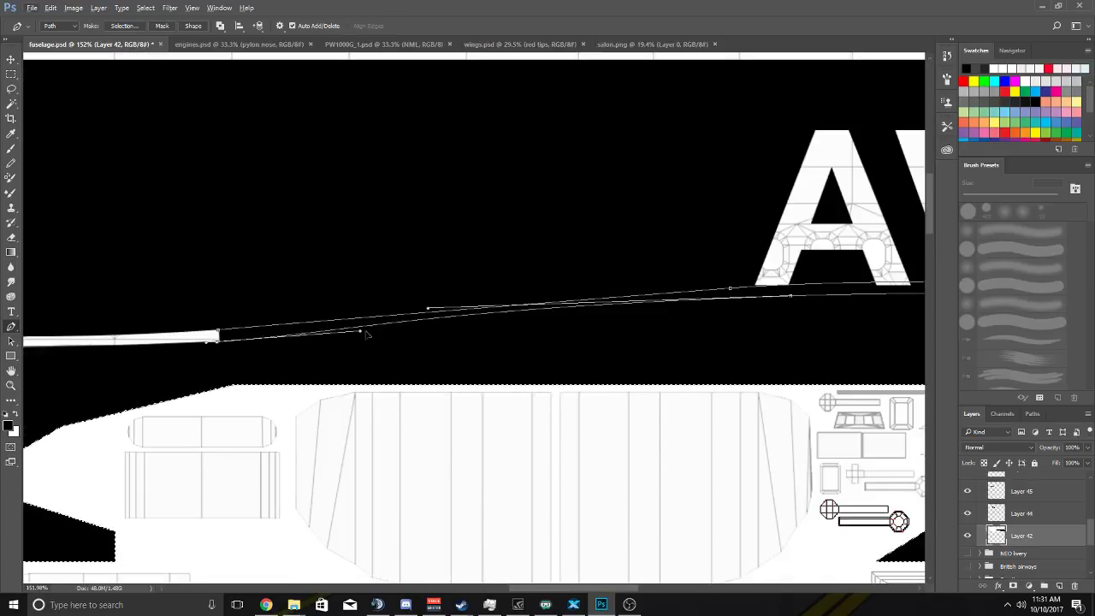
drag(488, 323, 433, 314)
click(550, 314)
drag(555, 317, 583, 310)
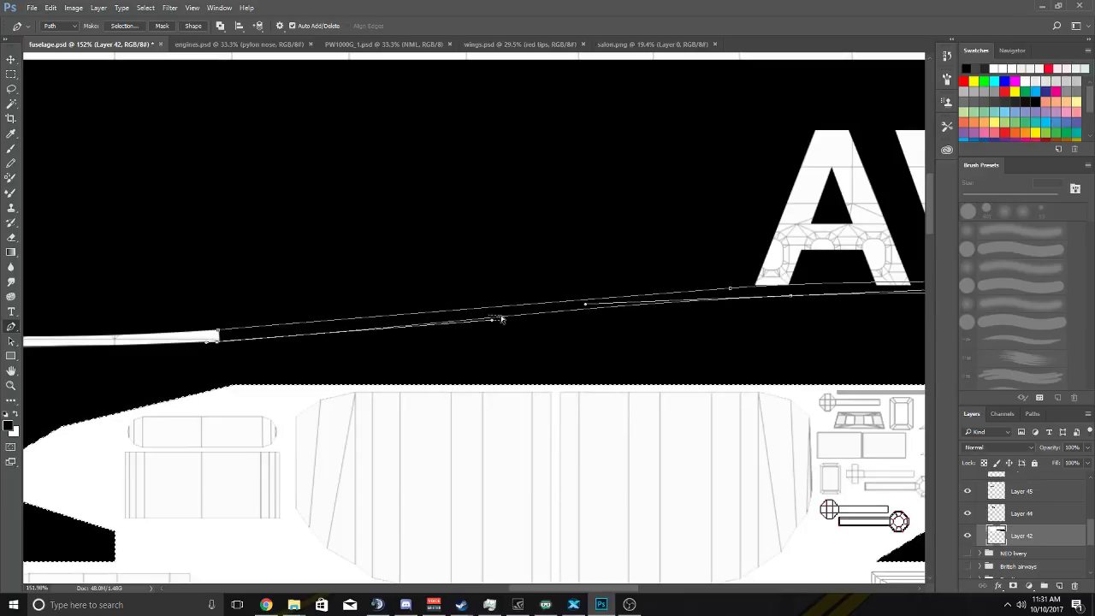
key(Escape)
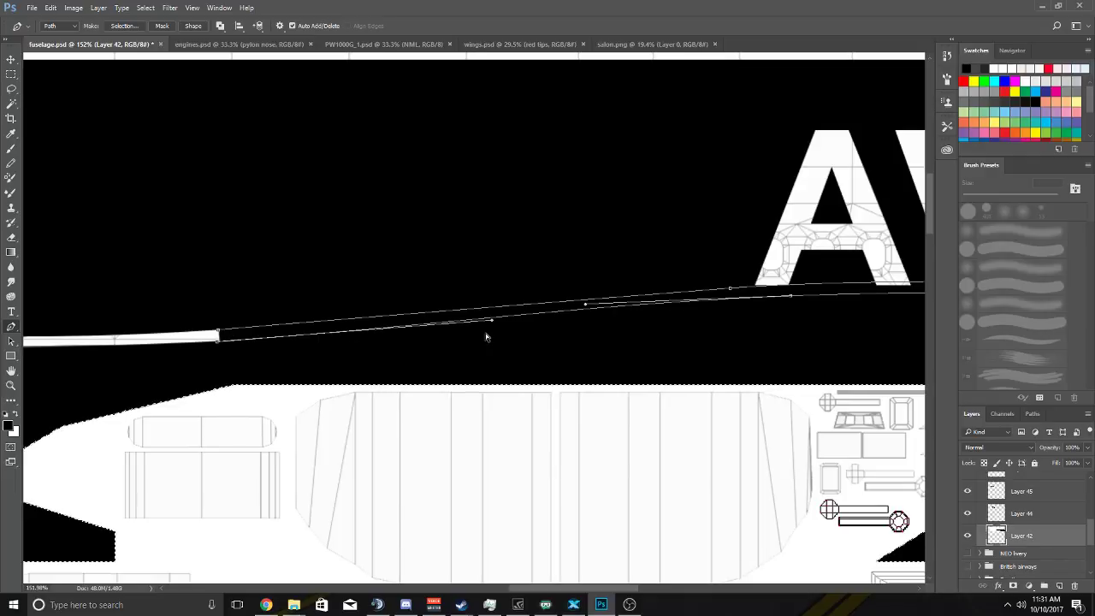
drag(493, 320, 524, 320)
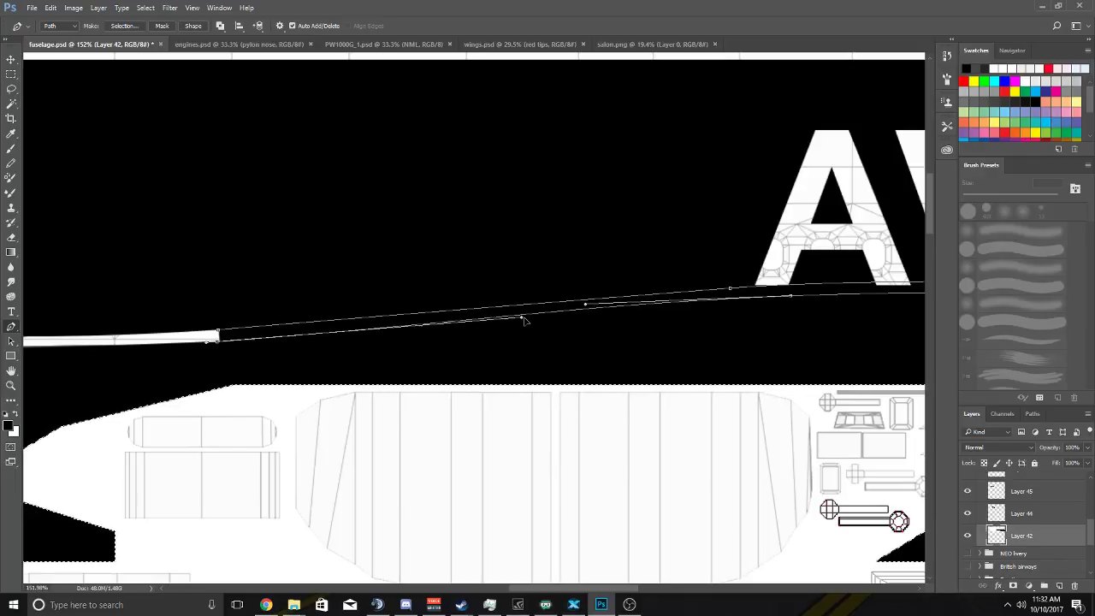
Move the lower anchor beneath AVID's A slightly up and right, closer to the upper curve.
scroll(575, 329, down, 5)
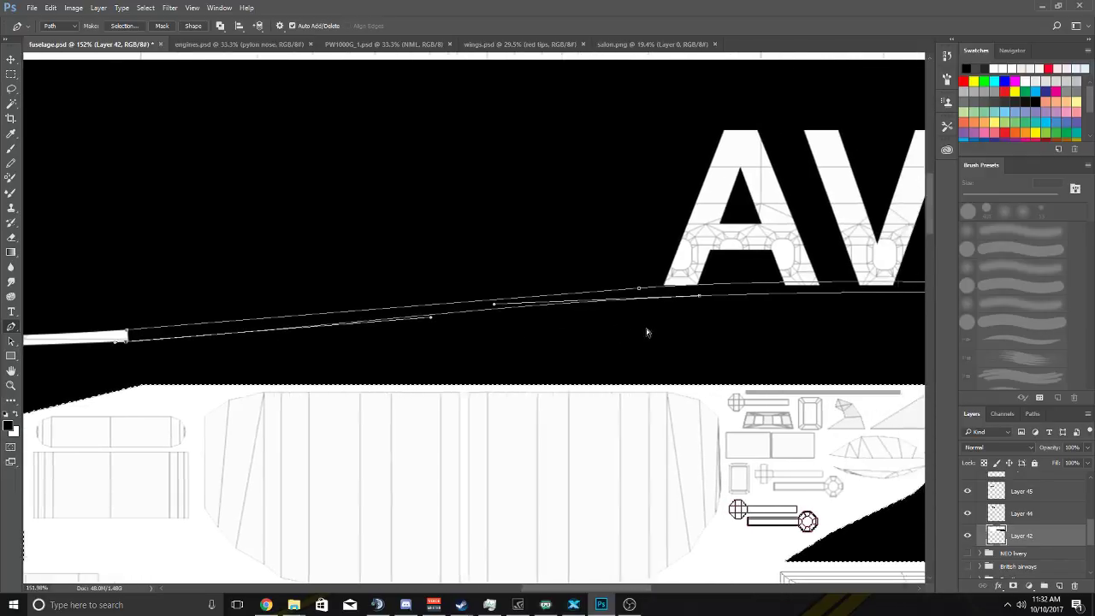
scroll(656, 332, up, 4)
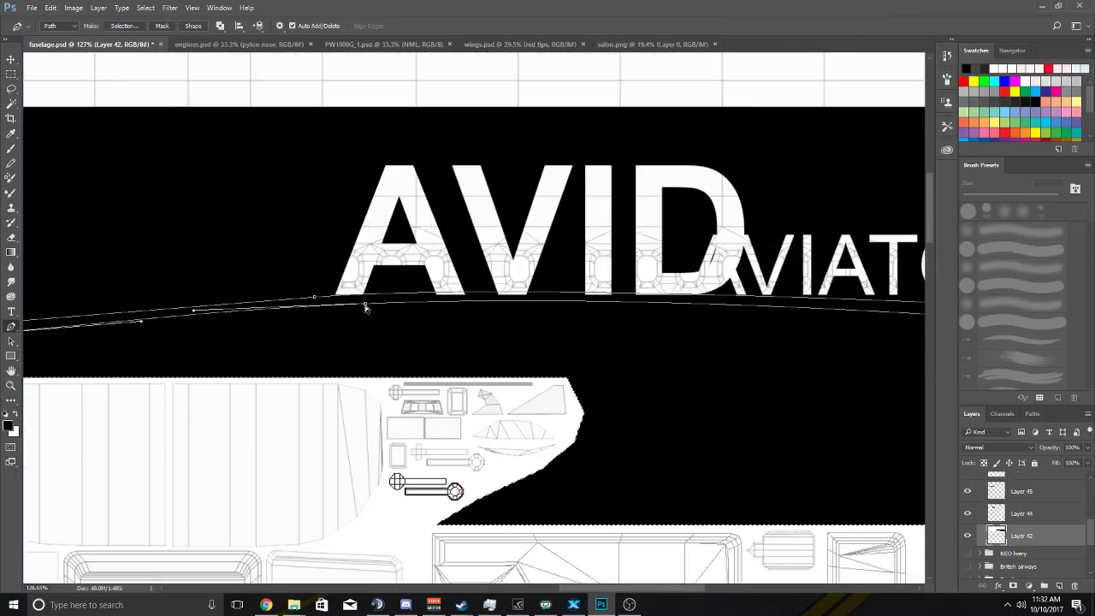
drag(365, 304, 374, 306)
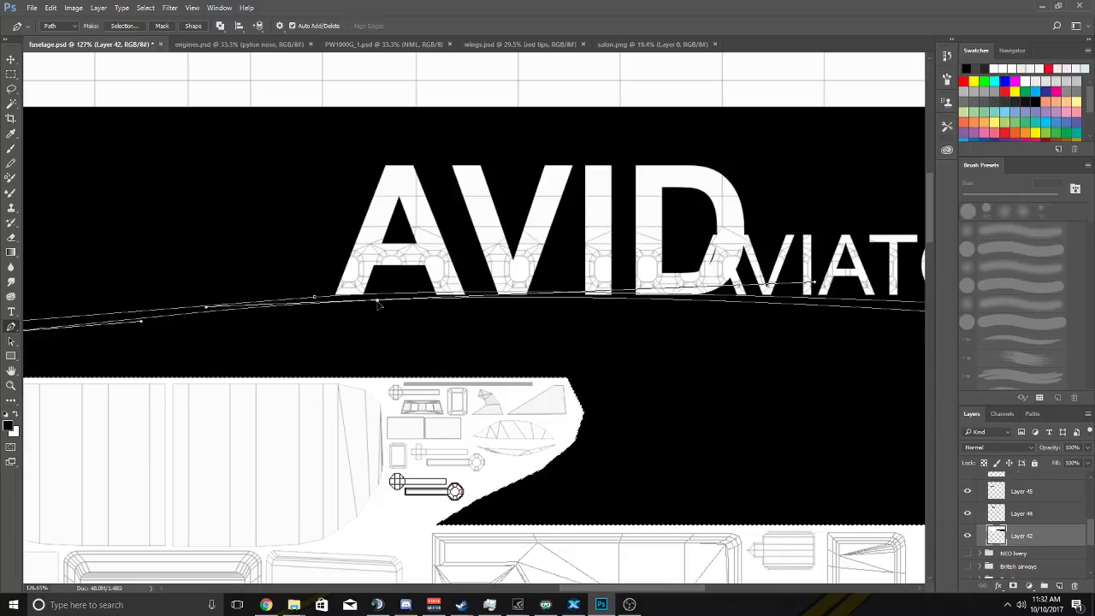
drag(380, 303, 383, 303)
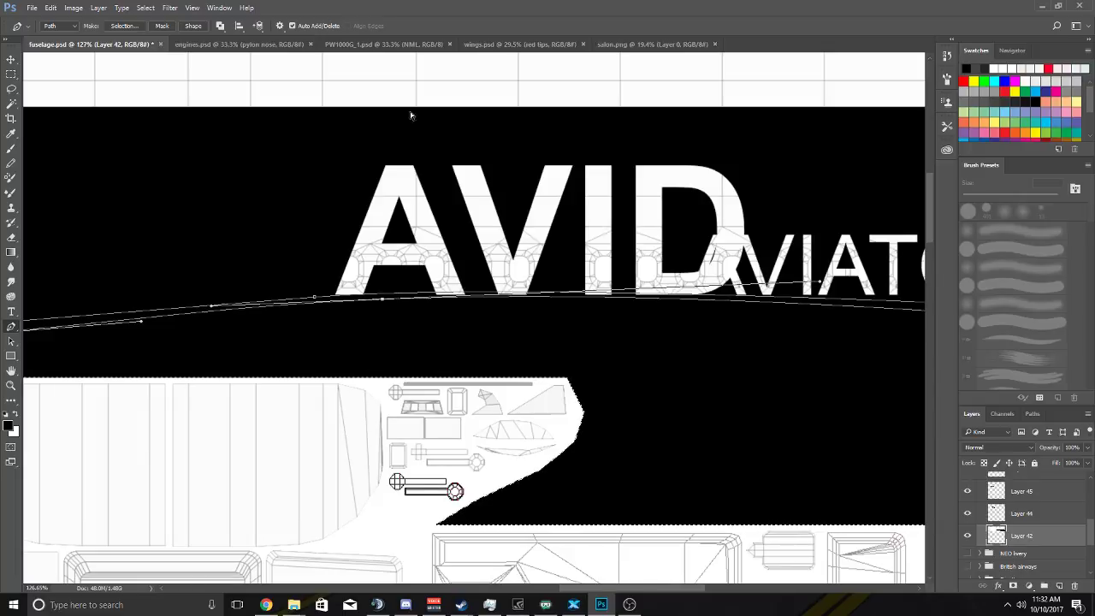
Close the path at the white stripe's end and convert it into a selection.
scroll(391, 249, up, 7)
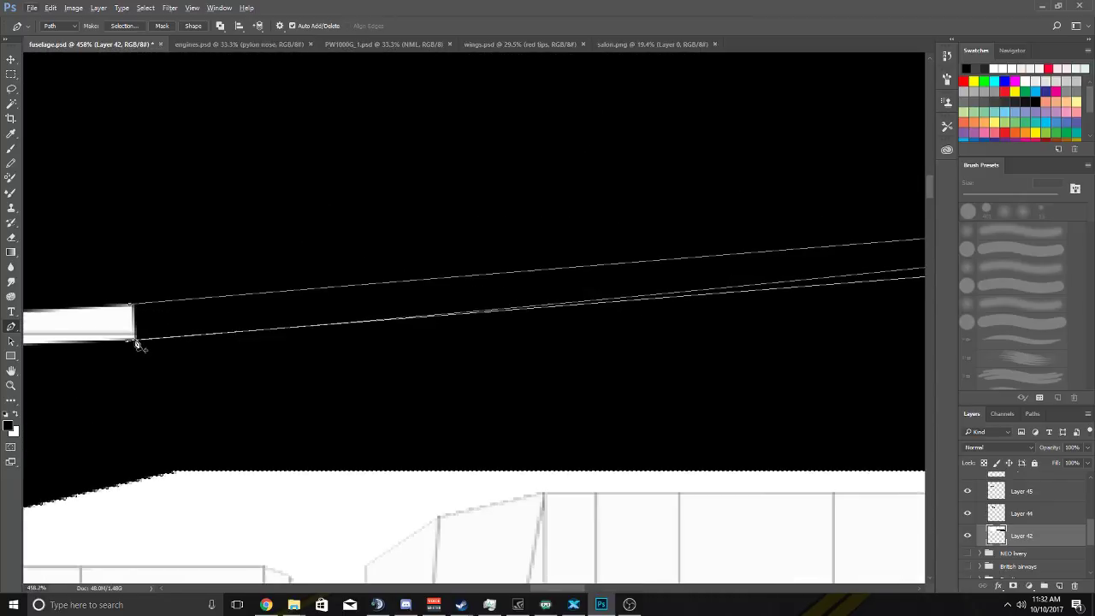
right_click(130, 310)
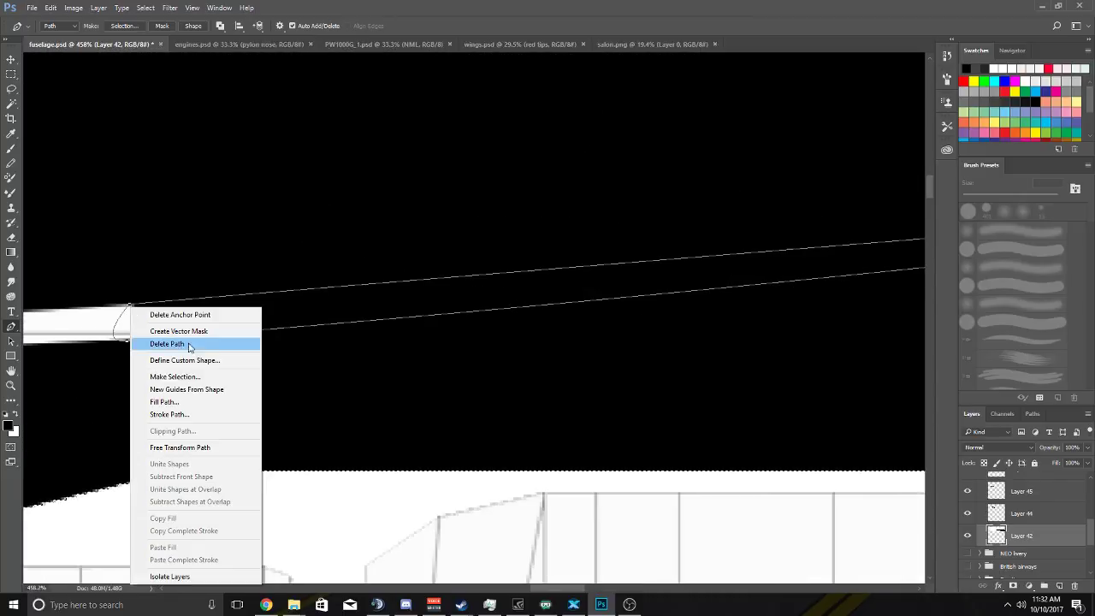
click(188, 378)
key(Return)
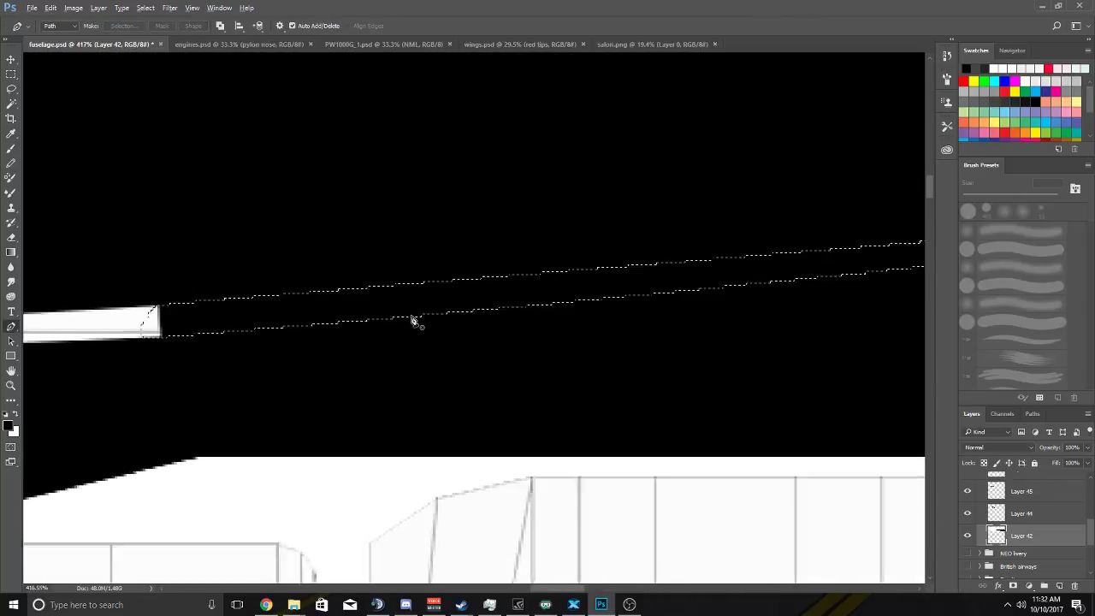
Undo the selection to return to the editable stripe path.
scroll(430, 313, down, 9)
scroll(447, 316, right, 3)
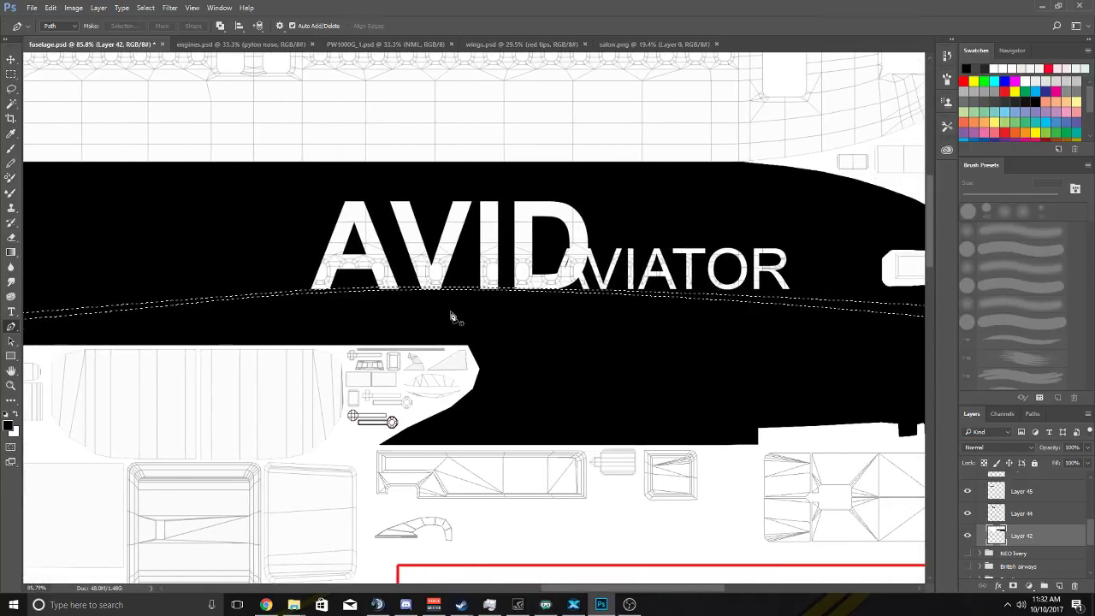
scroll(452, 317, down, 3)
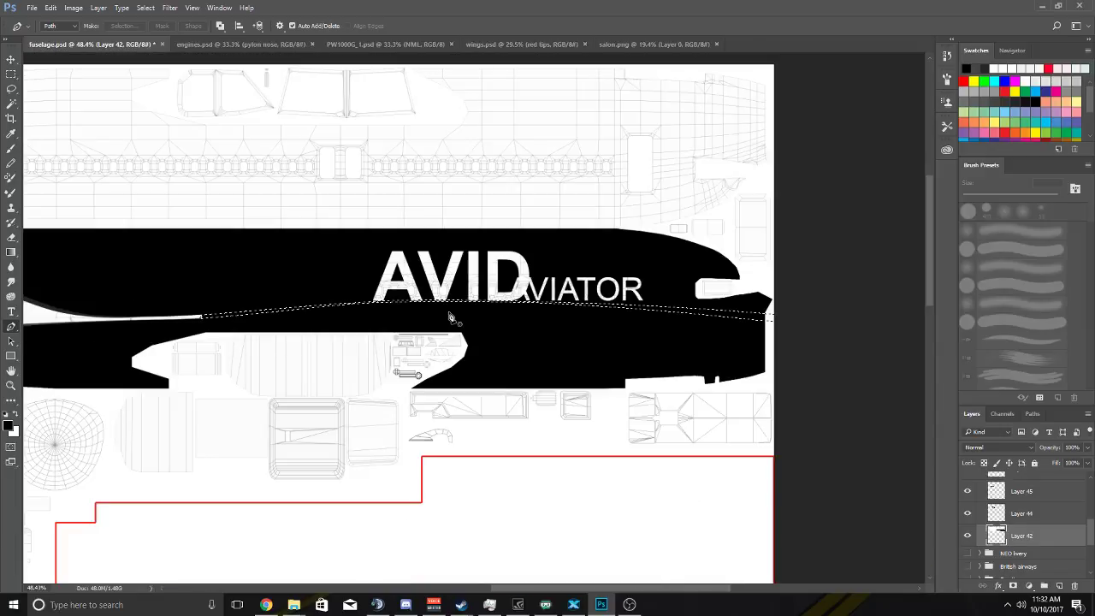
scroll(450, 316, up, 3)
scroll(449, 316, right, 1)
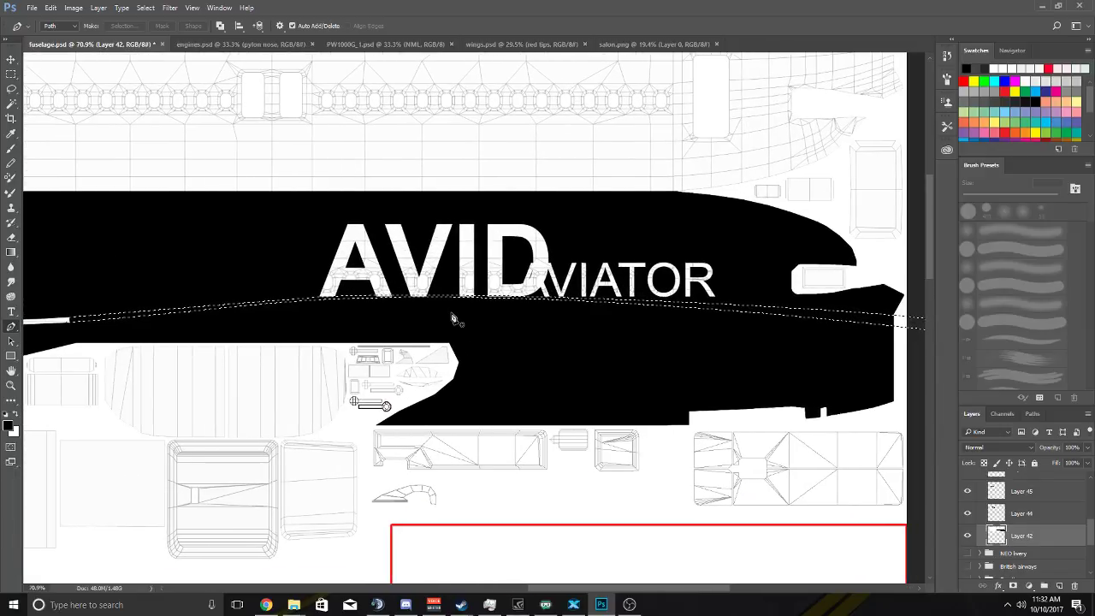
key(ctrl+z)
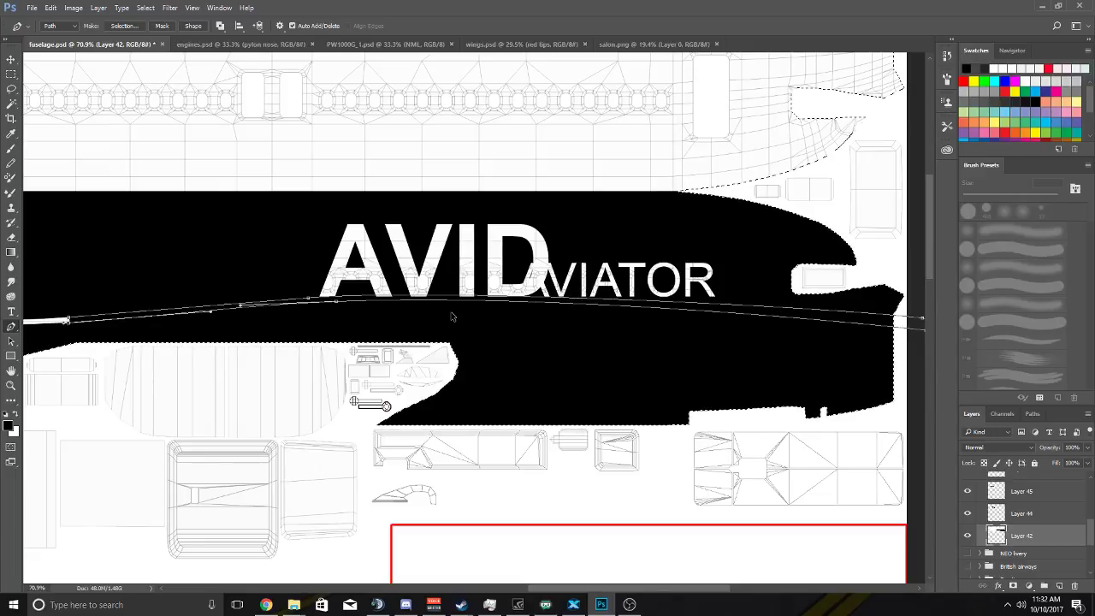
key(ctrl+alt+z)
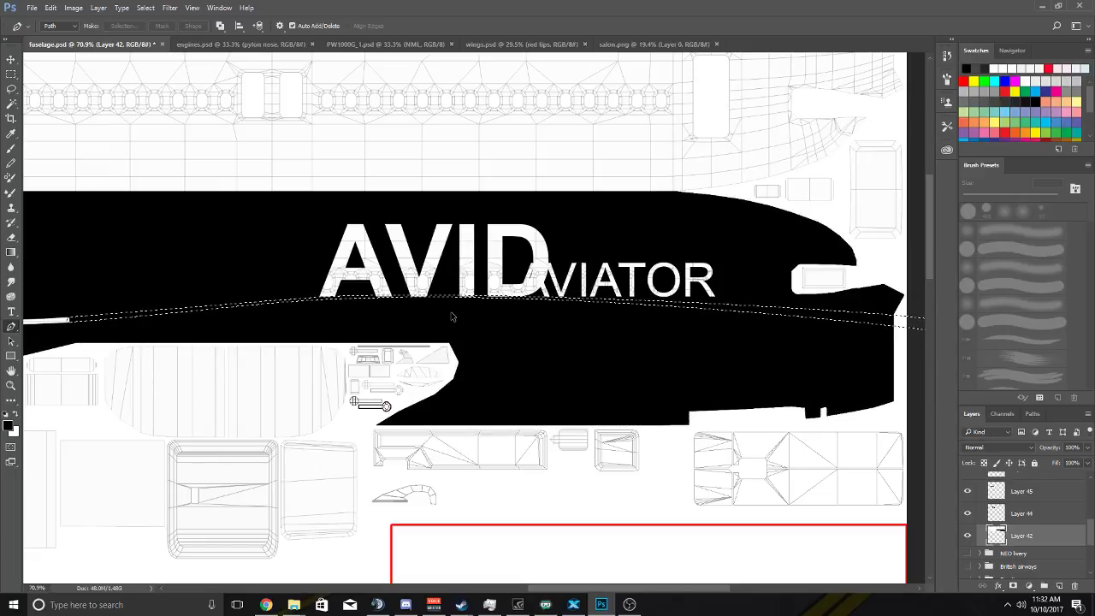
Raise the path's upper and lower anchors outside the fuselage's right edge slightly.
scroll(452, 316, right, 5)
scroll(735, 337, up, 3)
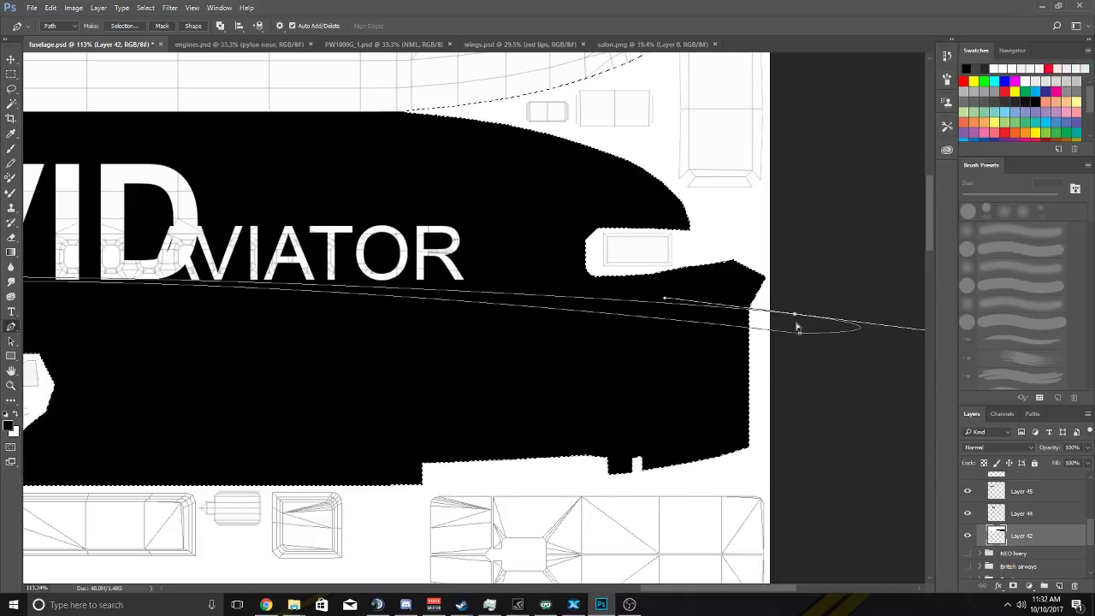
mouse_move(796, 322)
mouse_down()
mouse_move(800, 338)
mouse_move(793, 304)
mouse_up()
scroll(783, 310, left, 3)
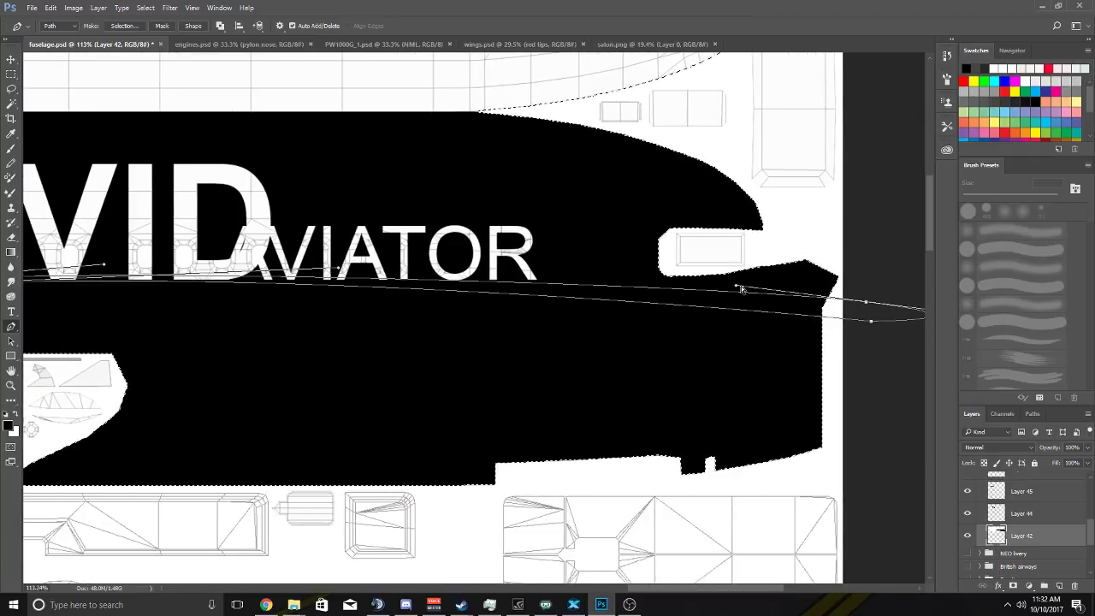
scroll(572, 288, left, 3)
scroll(573, 289, down, 1)
scroll(318, 299, left, 3)
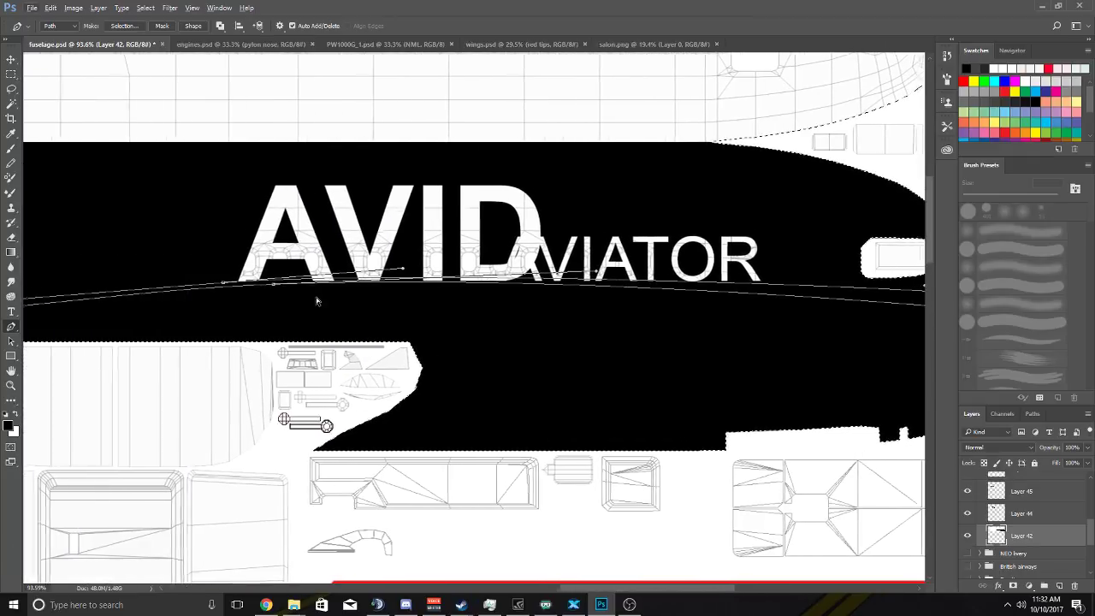
Convert the adjusted stripe path into a selection.
scroll(316, 297, left, 3)
scroll(189, 308, up, 6)
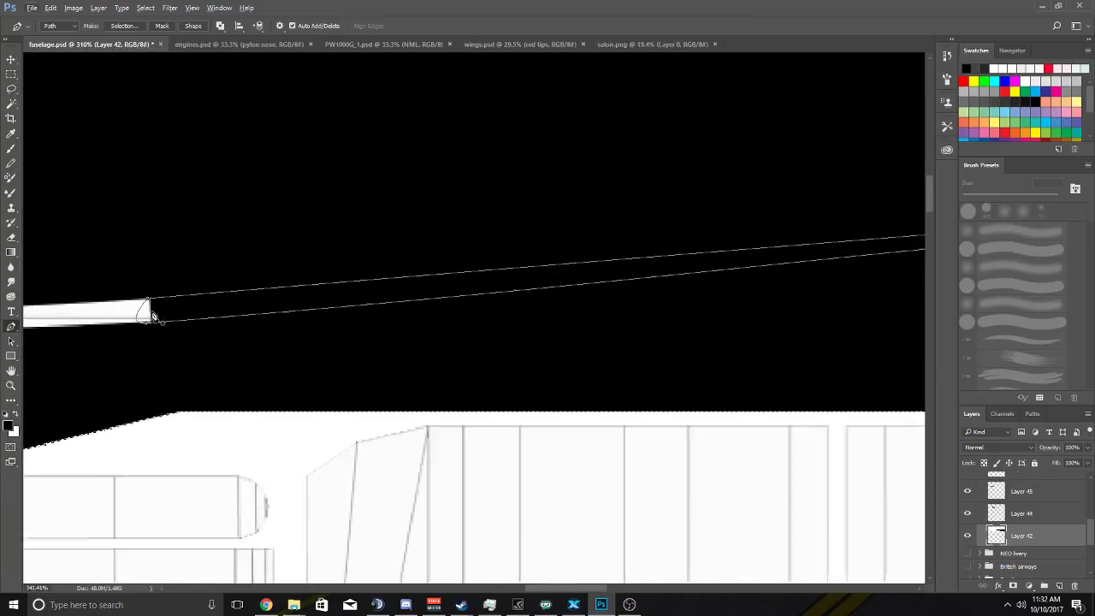
right_click(153, 298)
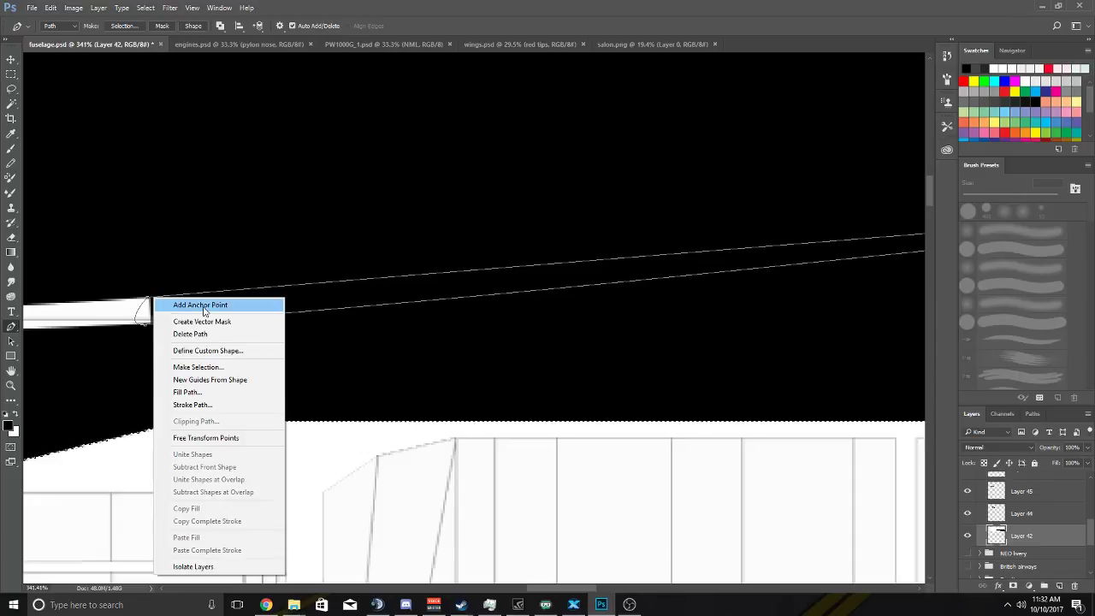
click(214, 368)
click(609, 177)
scroll(473, 261, down, 6)
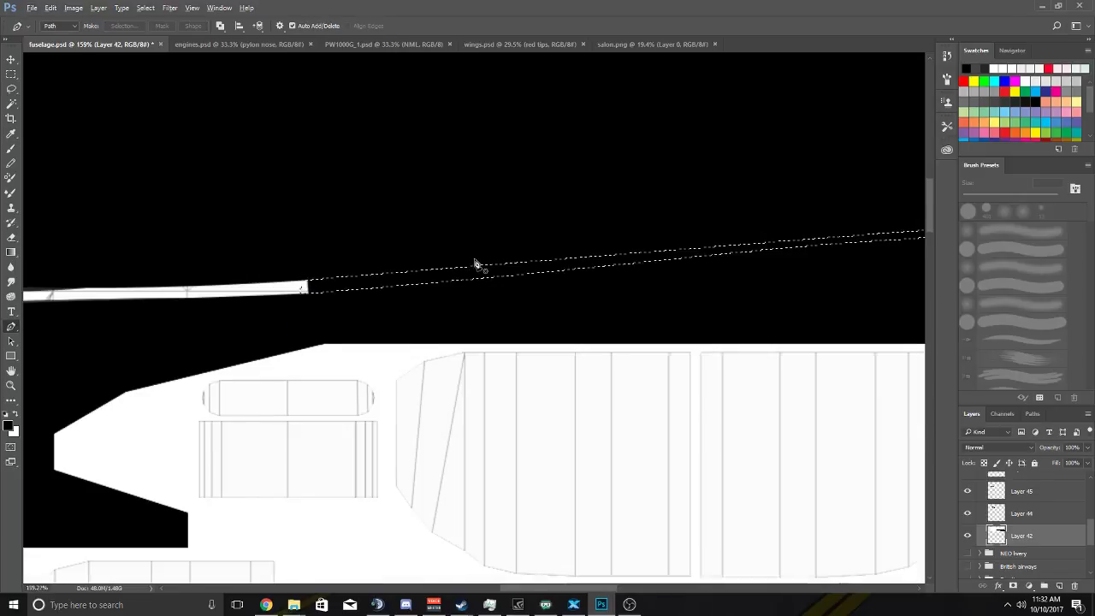
Examine the stripe selection's curve from the white stripe's end to the fuselage's right edge.
scroll(483, 260, right, 2)
scroll(484, 261, right, 8)
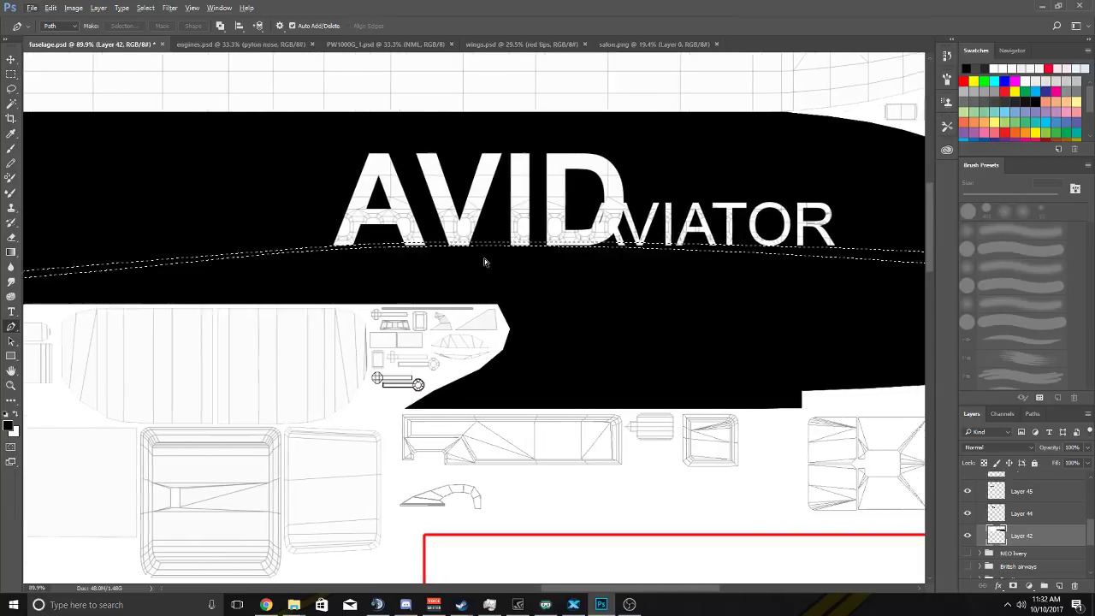
scroll(486, 262, down, 2)
scroll(488, 260, left, 8)
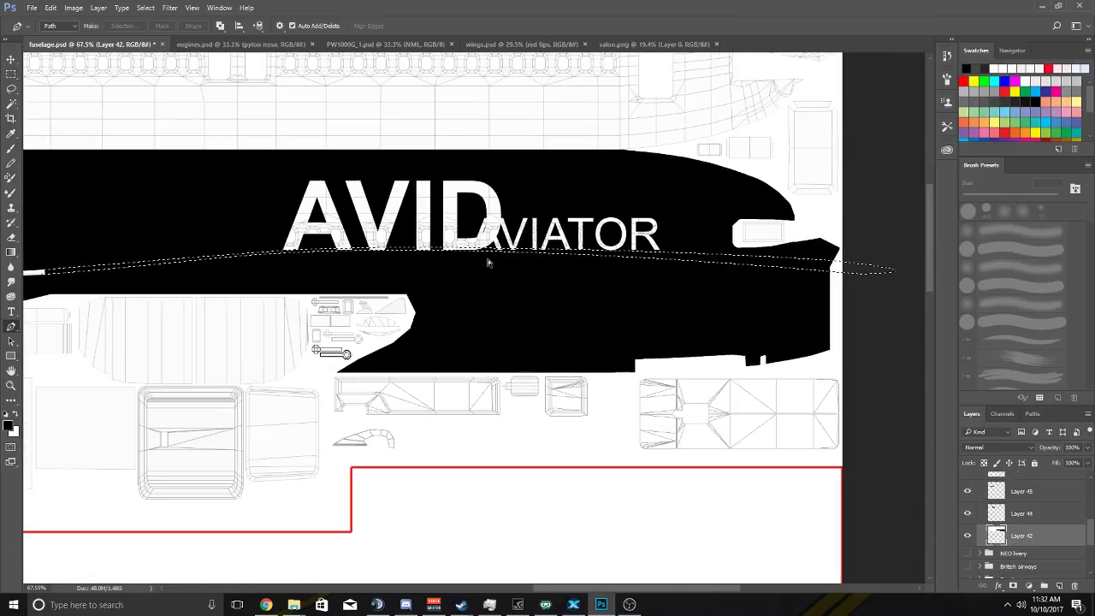
scroll(488, 255, right, 6)
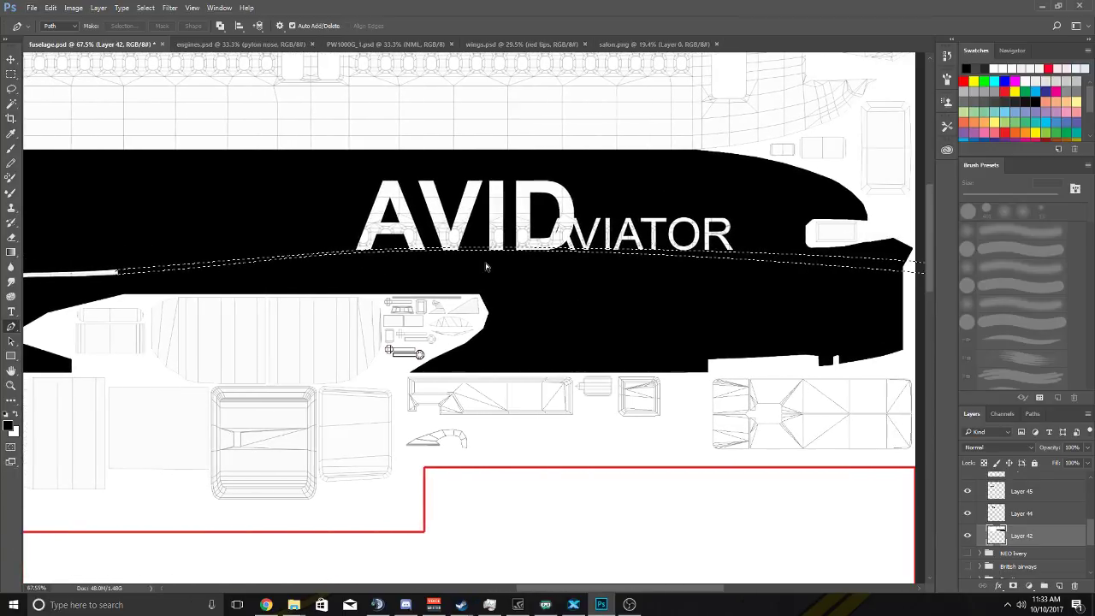
scroll(488, 256, left, 5)
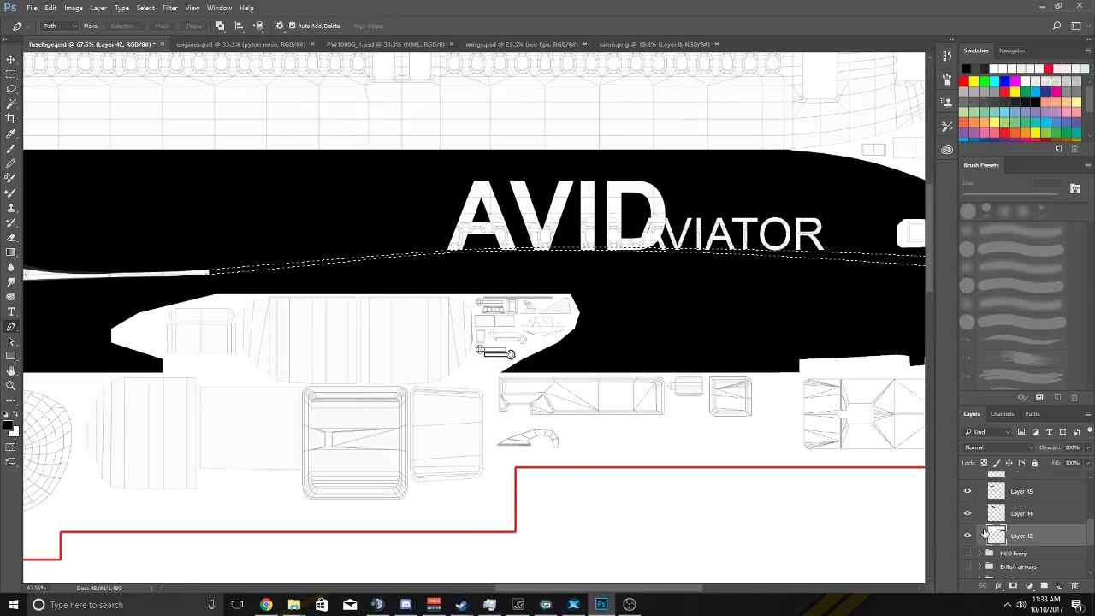
scroll(1006, 527, up, 1)
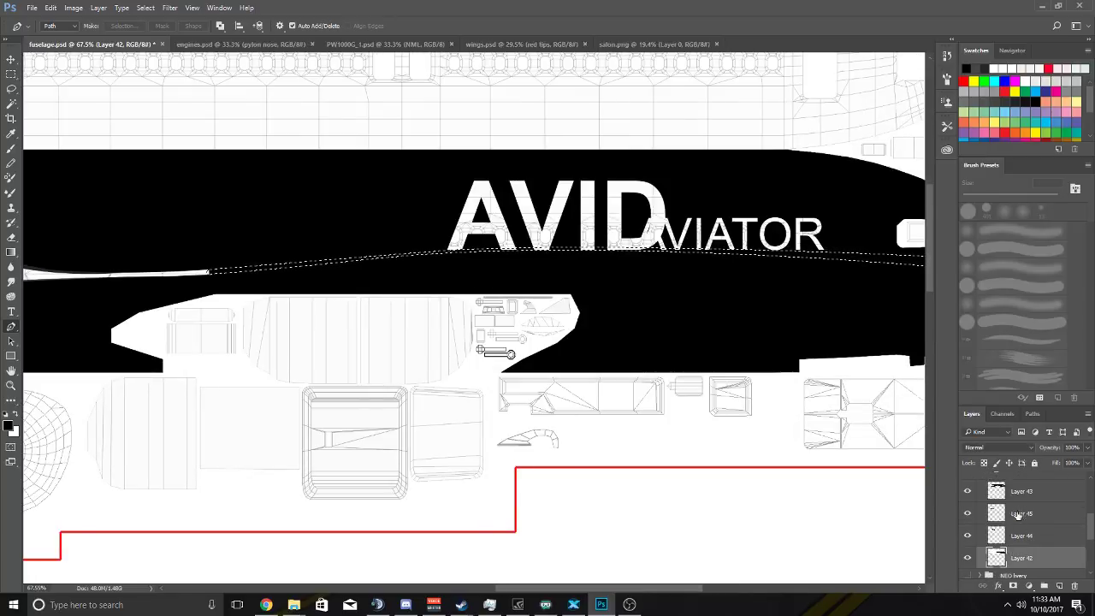
Hide Layer 42, make Layer 43 the active layer and set the foreground colour to red.
click(1021, 496)
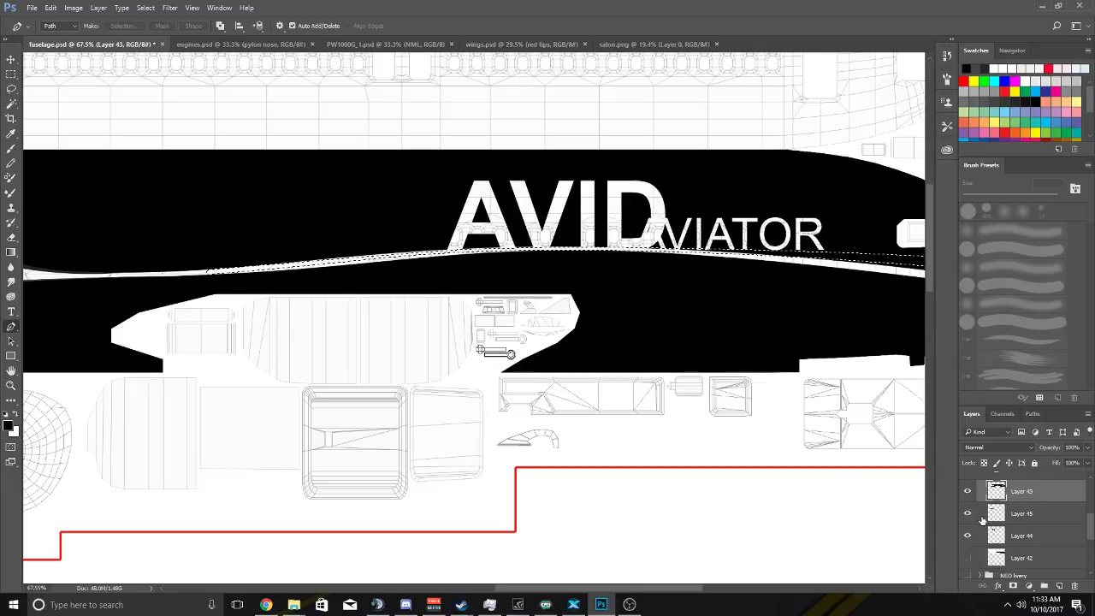
scroll(684, 377, right, 2)
scroll(709, 368, down, 2)
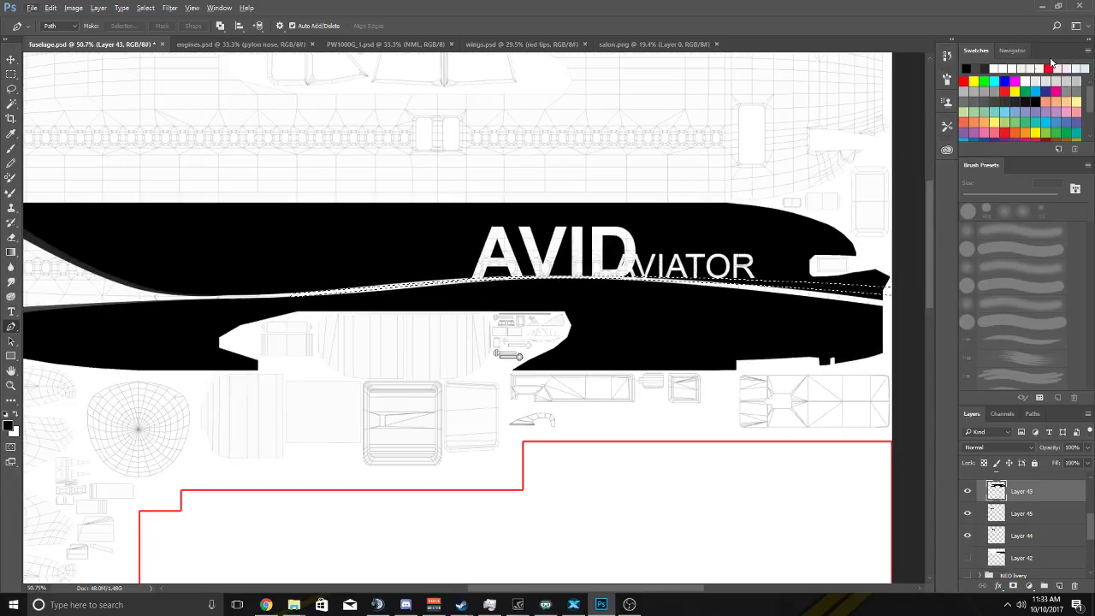
scroll(904, 133, right, 3)
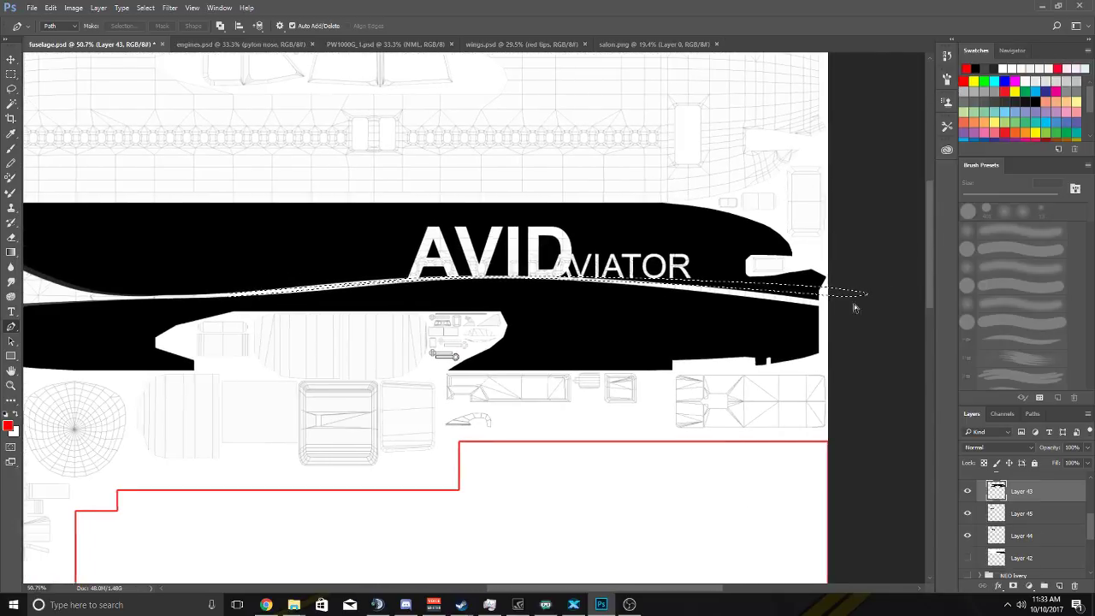
Add a new layer directly above Layer 42 and brush red across the curved stripe selection.
click(1015, 559)
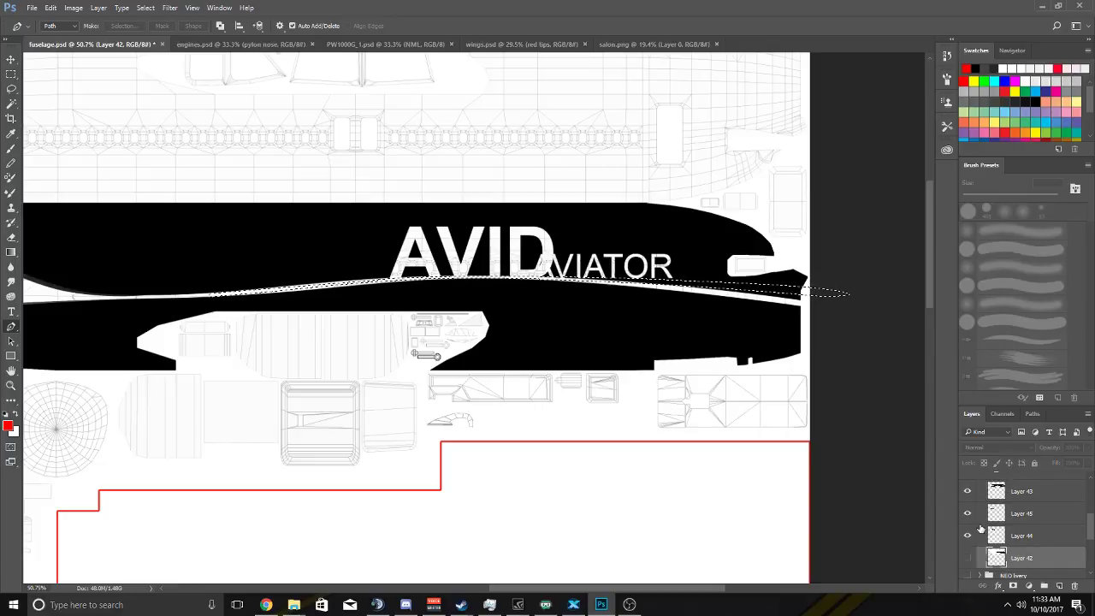
click(1059, 586)
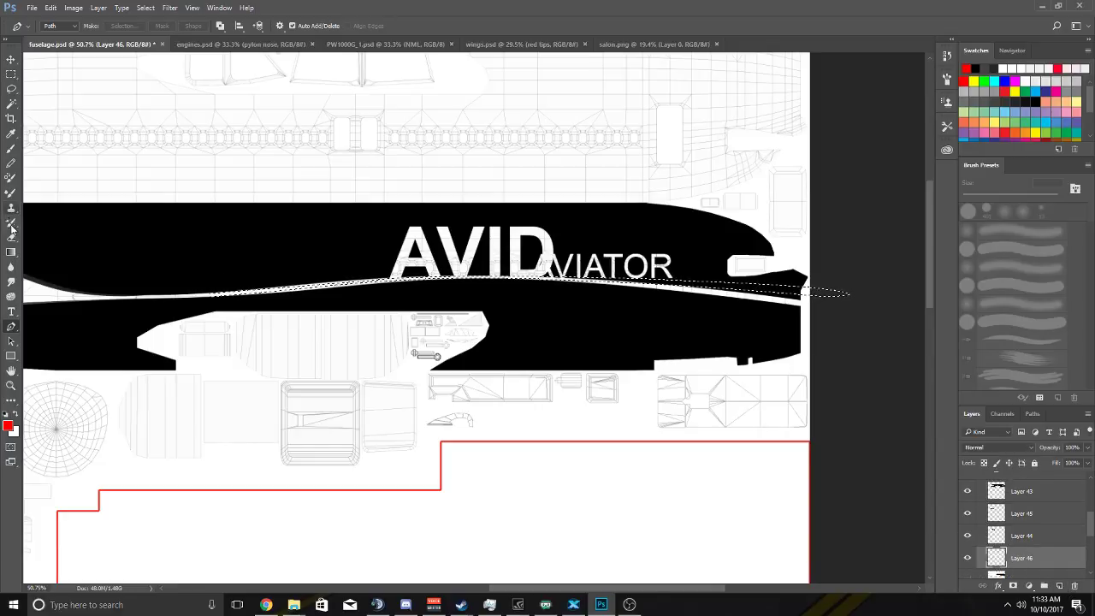
click(11, 148)
mouse_move(260, 295)
mouse_down()
mouse_move(660, 307)
mouse_move(772, 291)
mouse_up()
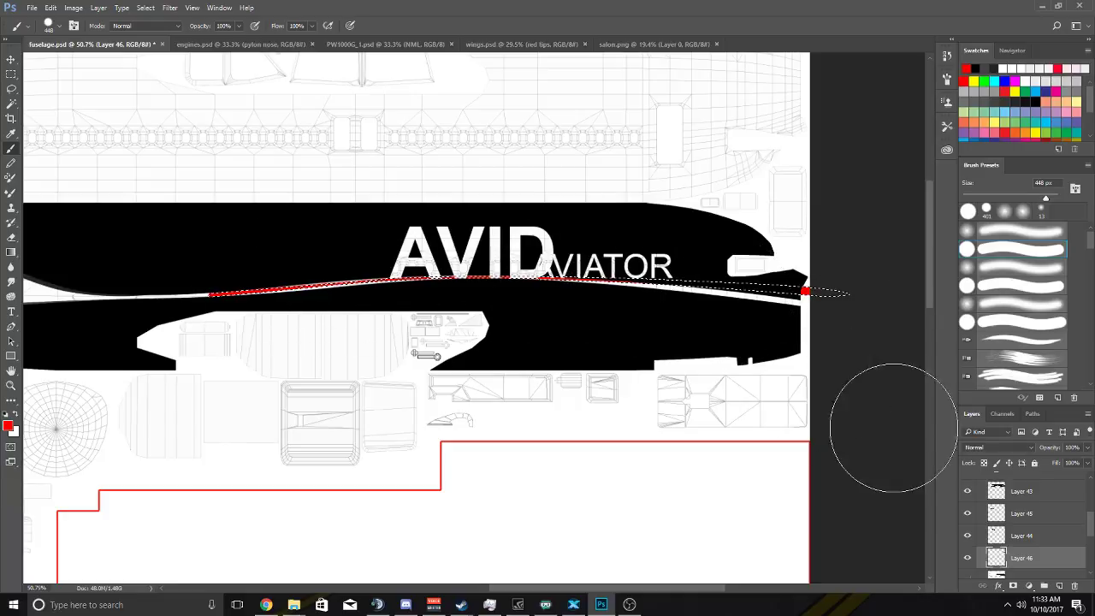
Hide Layers 43, 44 and 45 and the 3D mesh layer to isolate the red stripe on white.
click(969, 491)
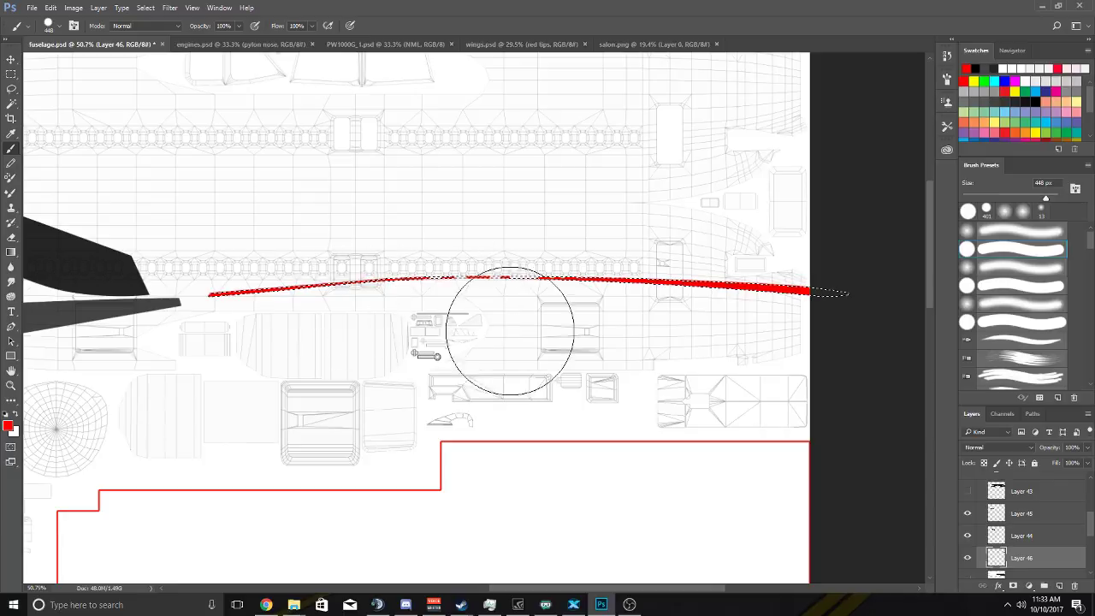
scroll(510, 332, up, 5)
scroll(525, 342, down, 2)
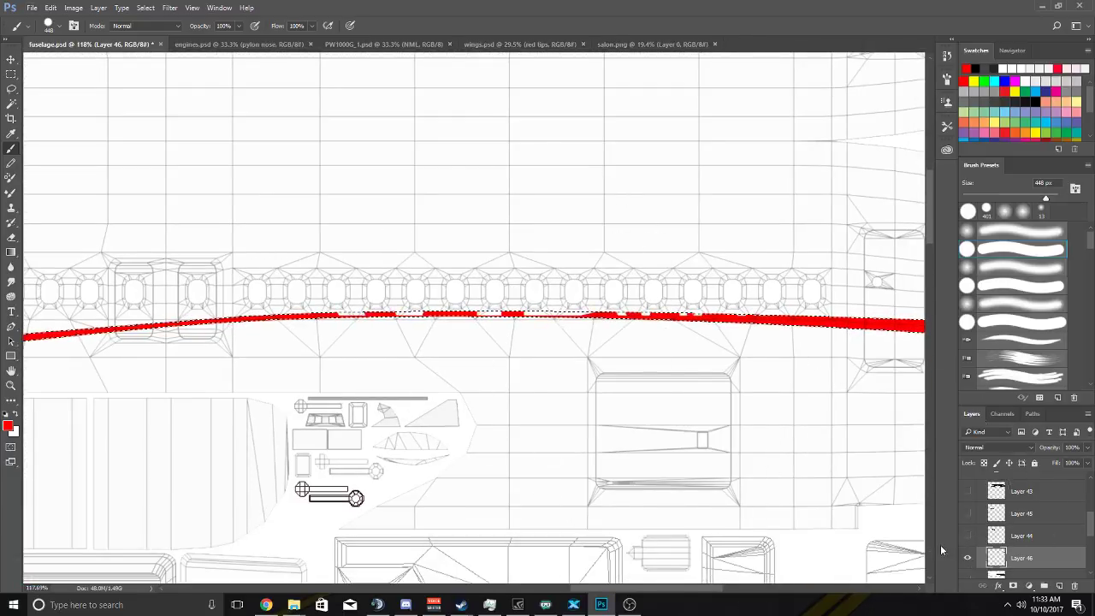
scroll(403, 300, down, 5)
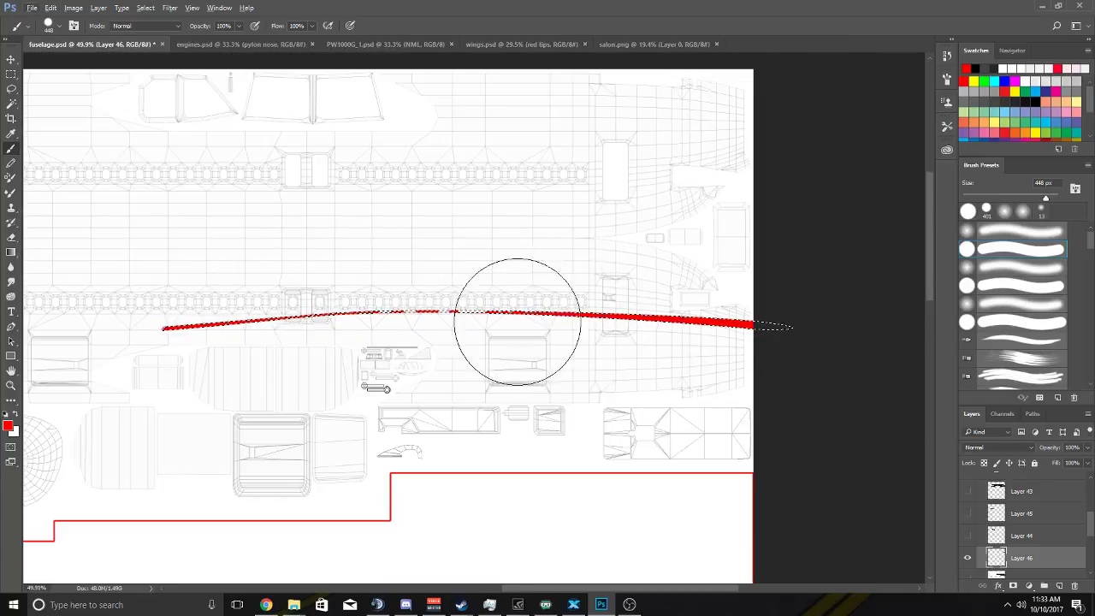
scroll(420, 308, up, 6)
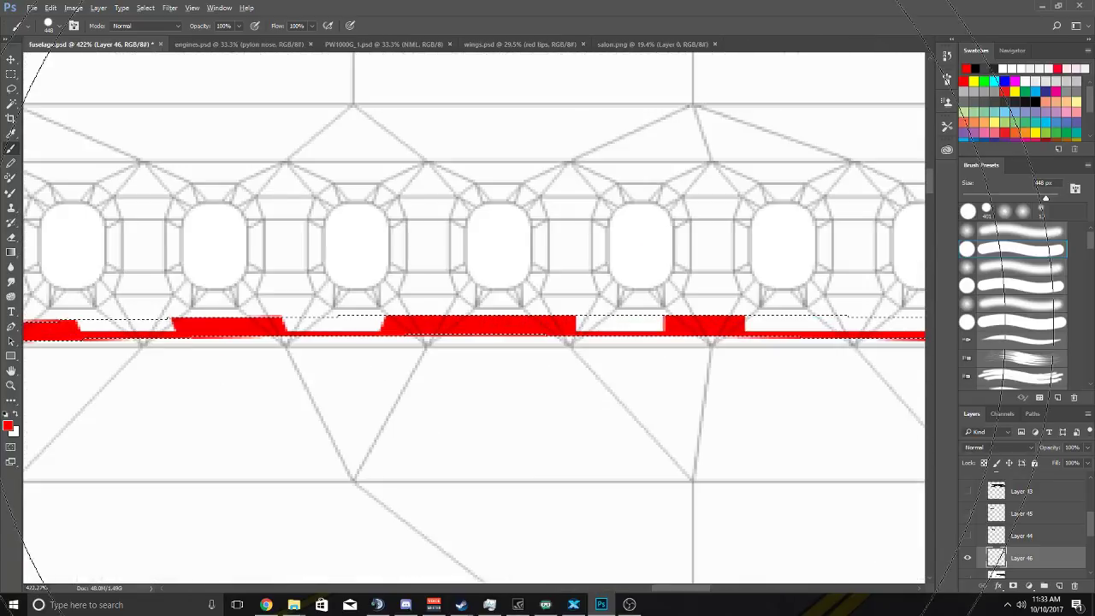
scroll(377, 298, down, 2)
scroll(376, 298, down, 4)
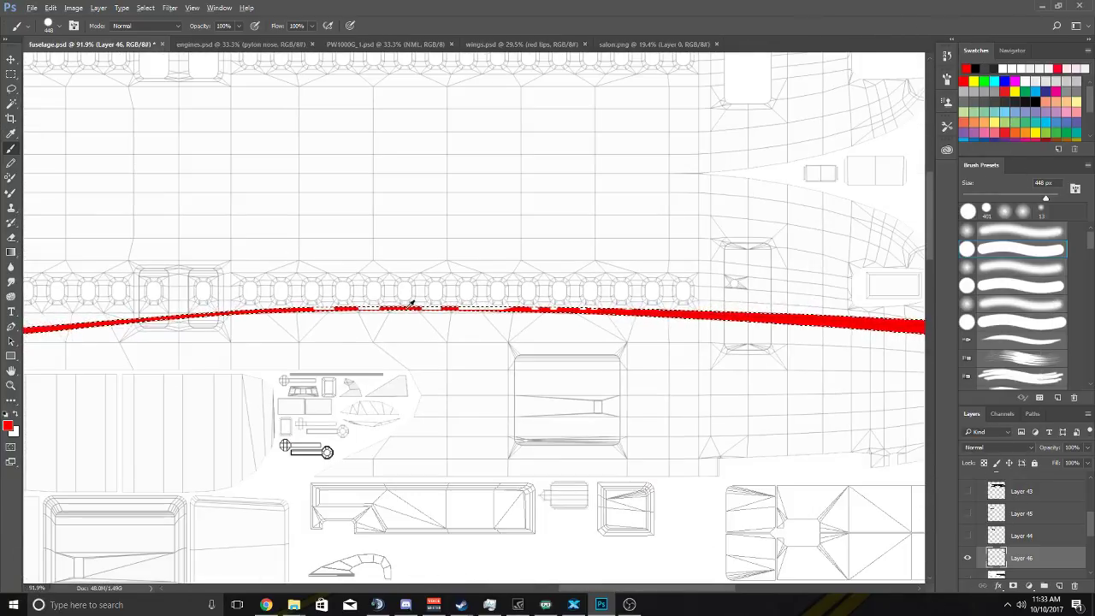
click(976, 511)
click(970, 485)
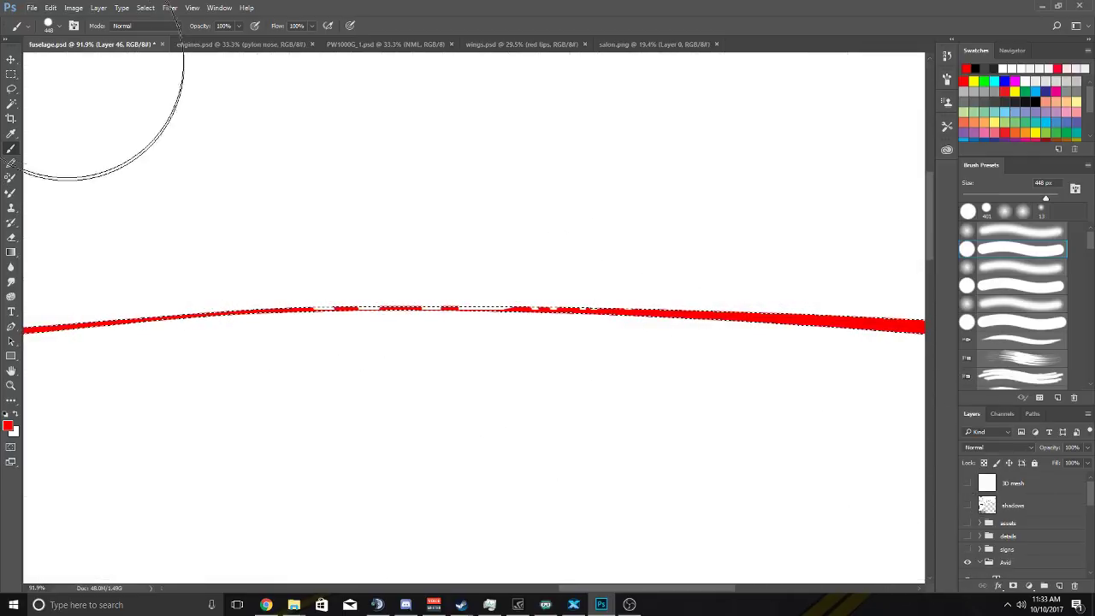
Choose the Pencil tool, inspect the gaps along the red stripe and undo its brush paint.
click(12, 176)
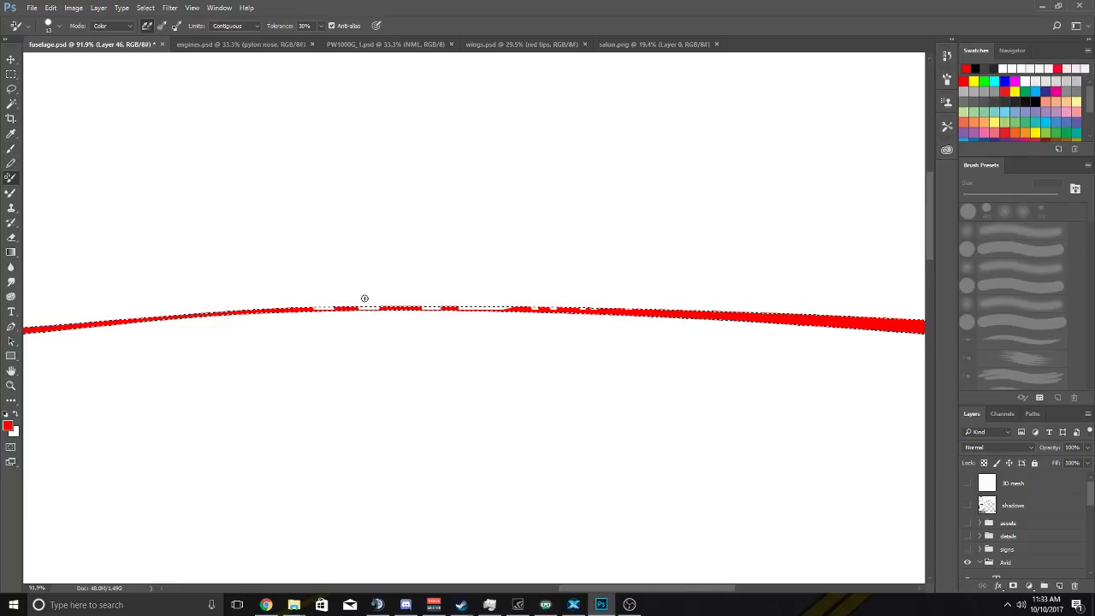
click(11, 164)
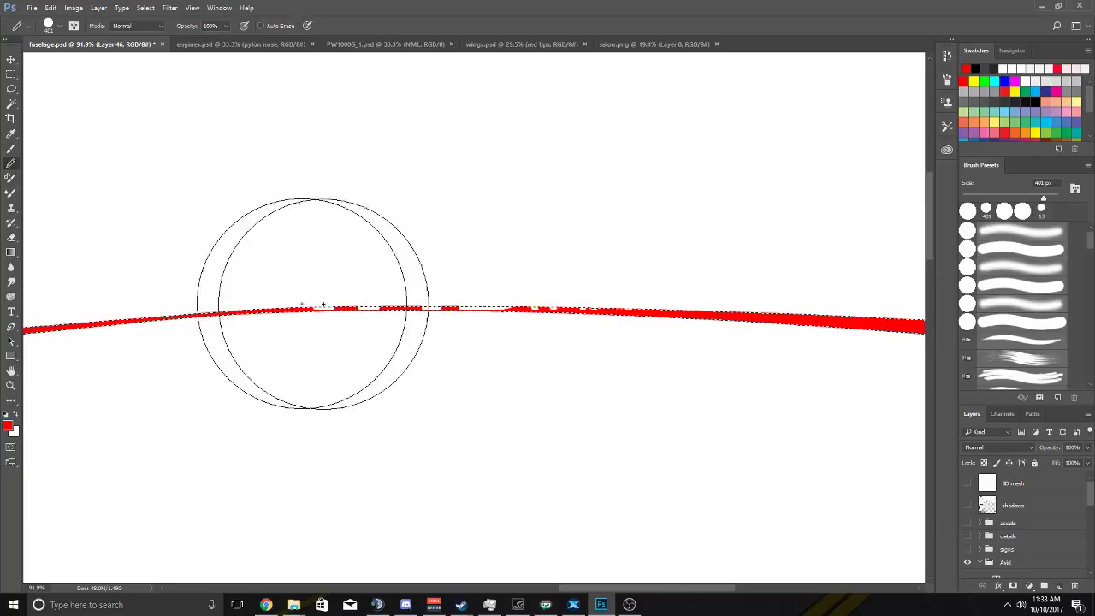
scroll(401, 293, up, 3)
scroll(403, 291, up, 5)
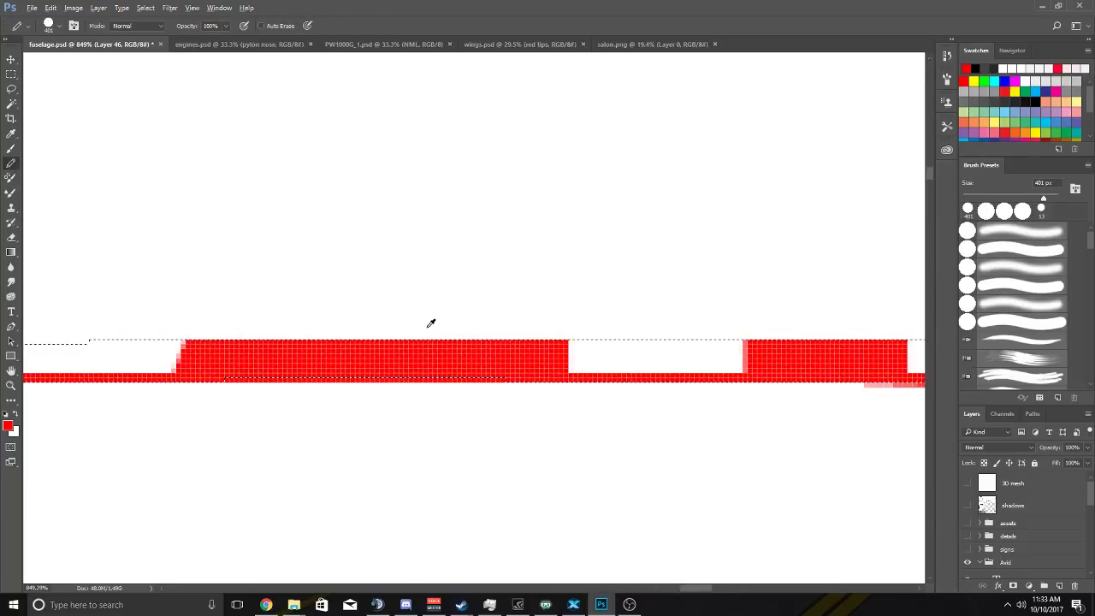
scroll(446, 316, down, 10)
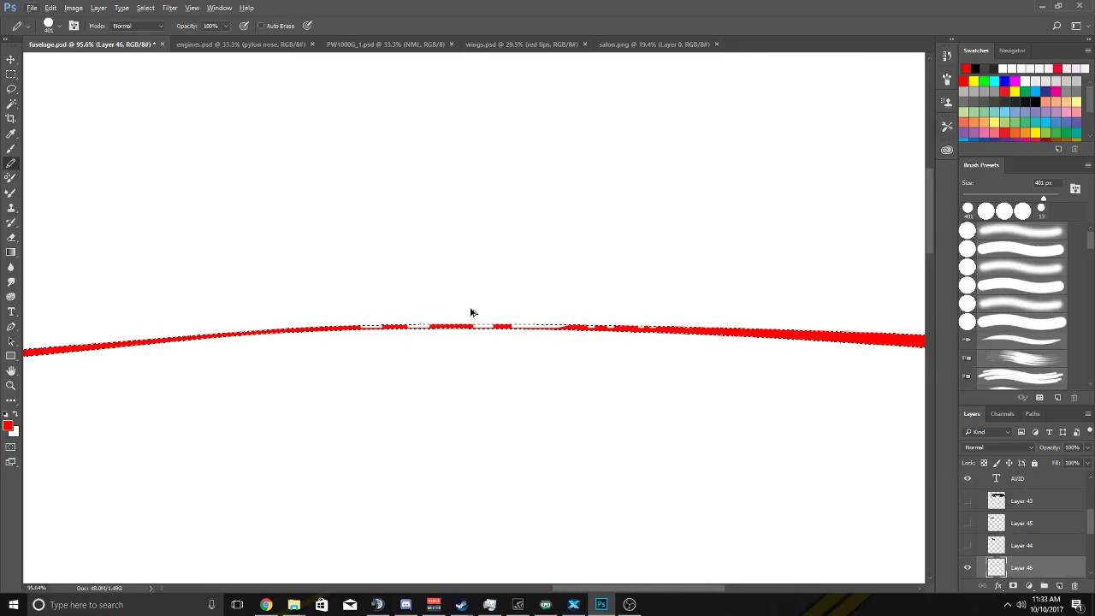
key(ctrl+z)
key(ctrl+z)
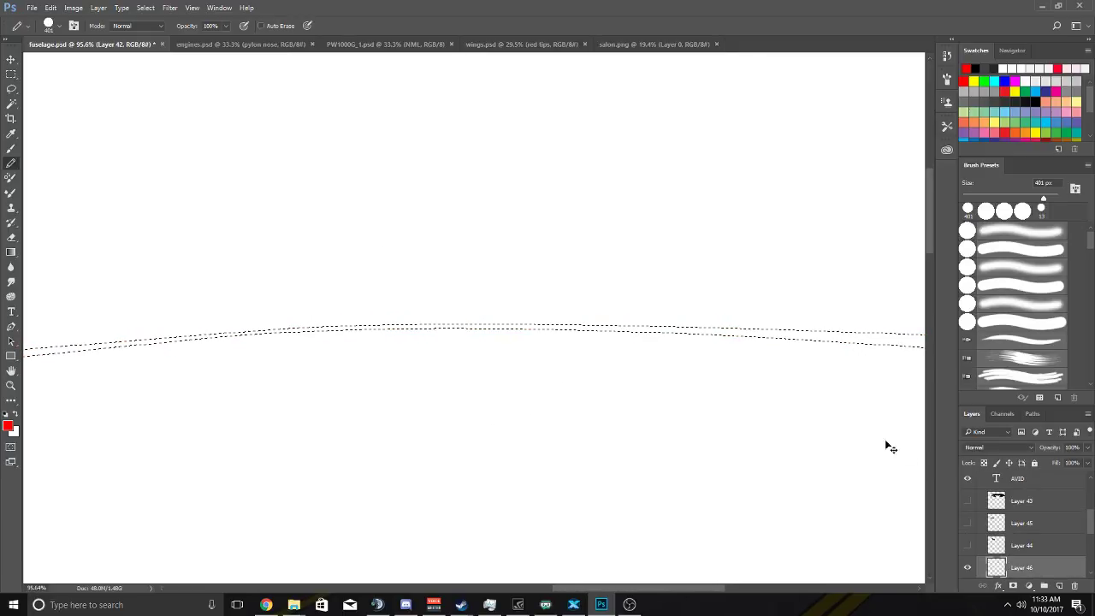
key(ctrl+shift+z)
key(ctrl+z)
Undo a trial pencil stroke and paint the whole stripe selection red on Layer 46 with the Pencil.
drag(609, 329, 296, 324)
key(ctrl+z)
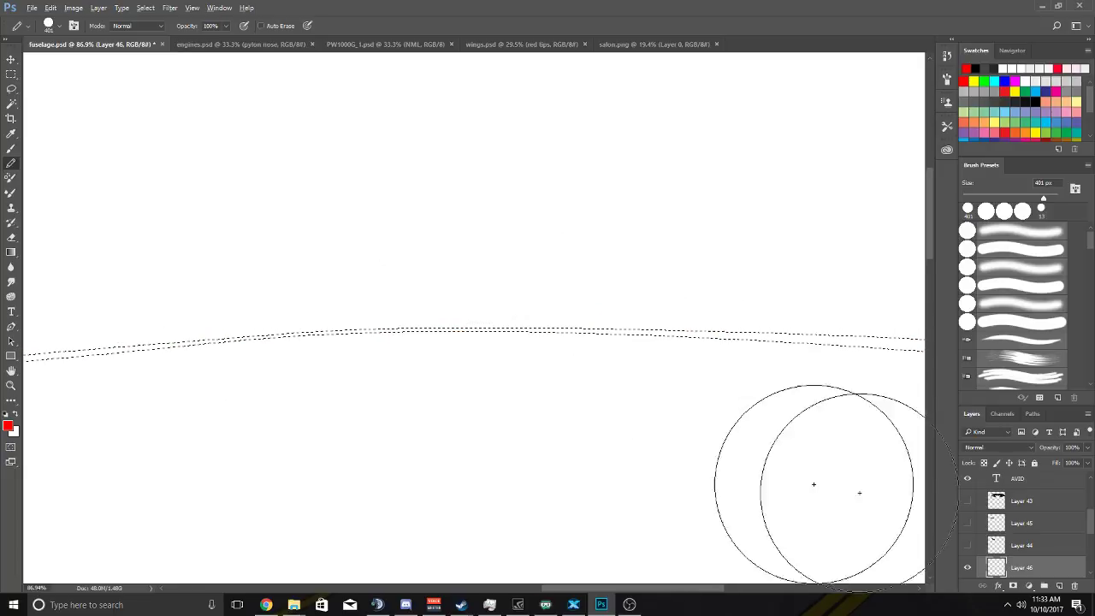
scroll(1024, 507, up, 1)
scroll(539, 378, down, 2)
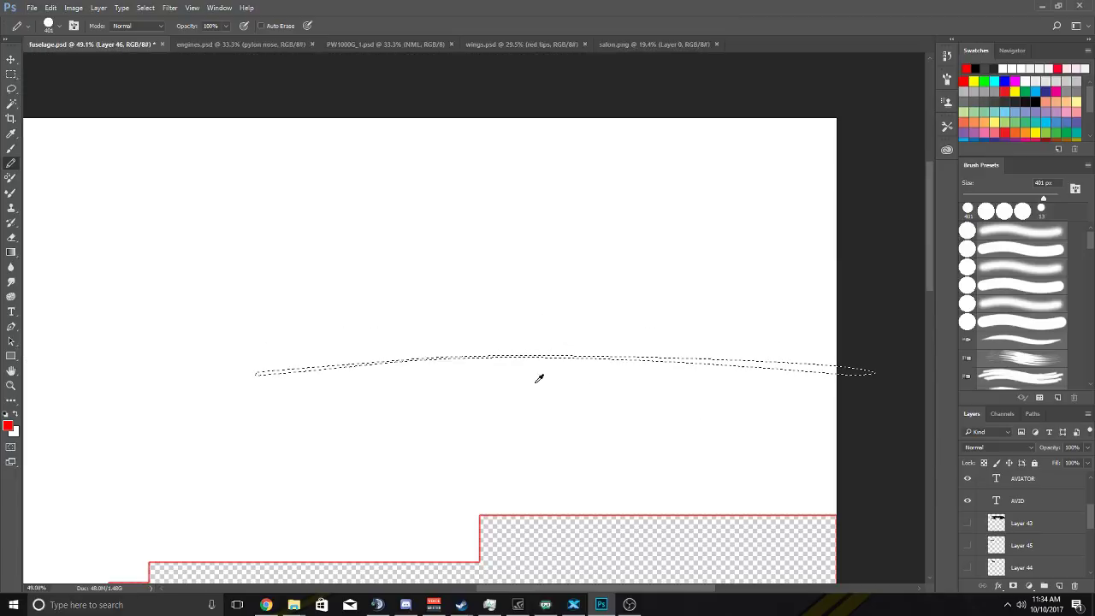
drag(450, 360, 877, 373)
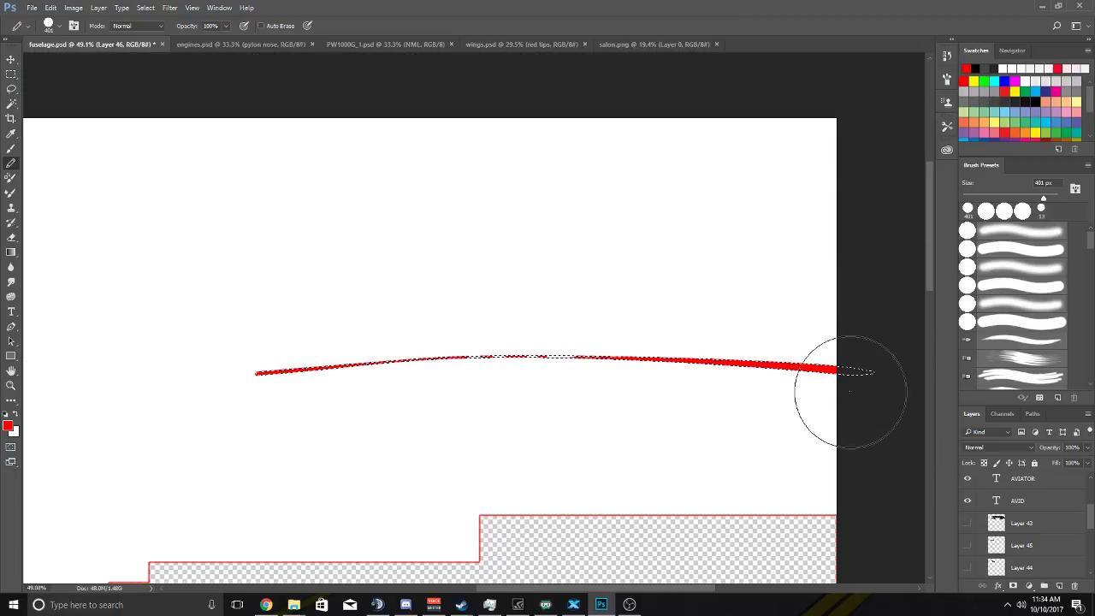
Show Layers 43, 45 and 44 again over the red stripe.
scroll(977, 505, down, 1)
click(968, 500)
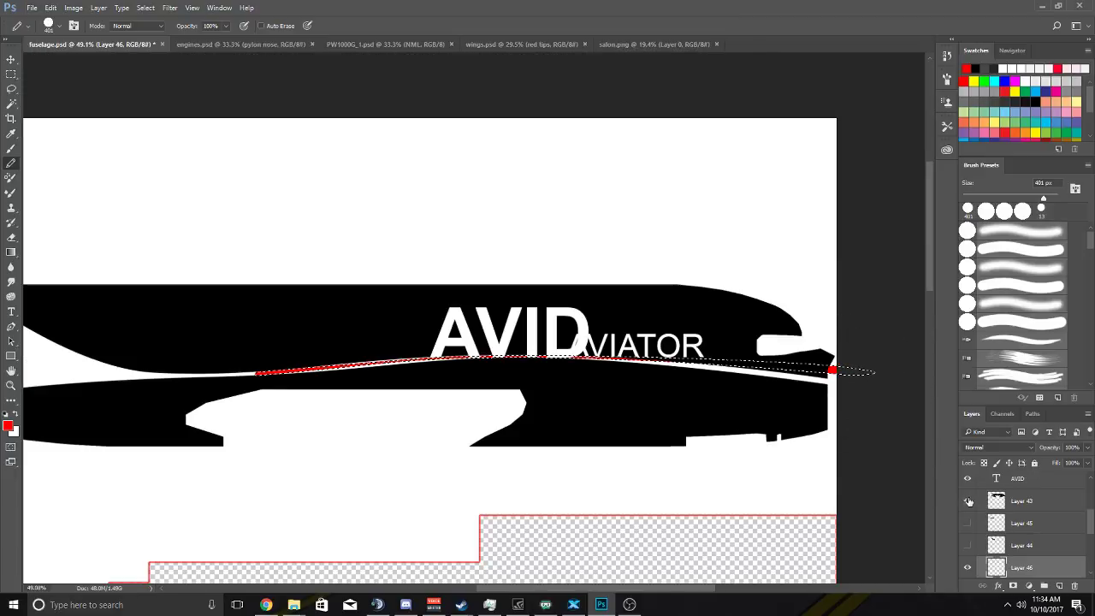
click(969, 524)
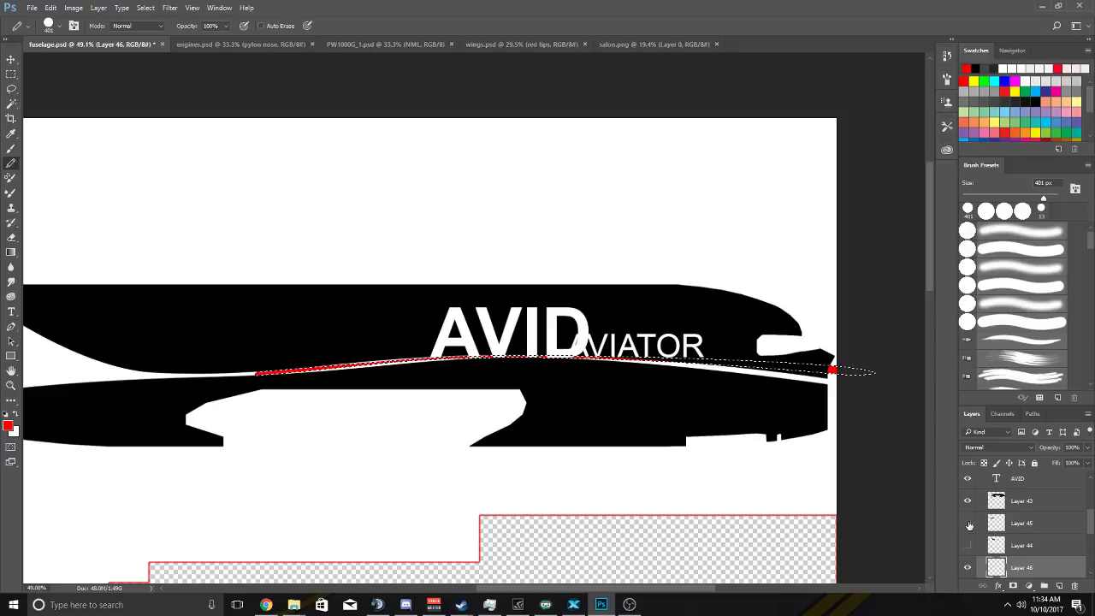
click(969, 545)
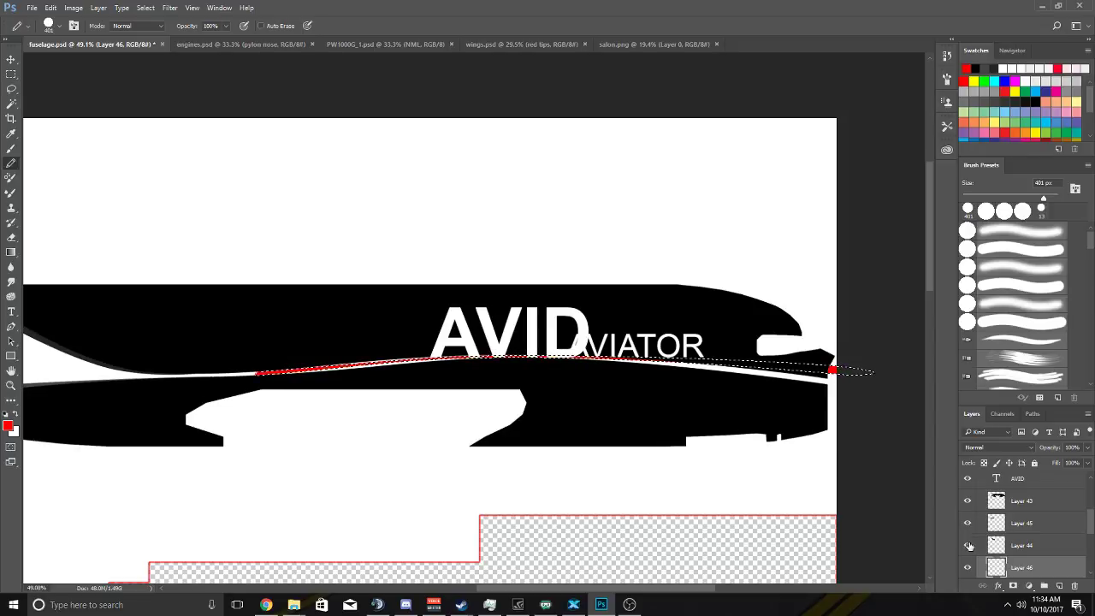
Compare the red stripe with the white stripe beneath the lettering, switching Layers 42, 43 and 44 on and off.
click(969, 546)
click(968, 548)
scroll(969, 552, down, 2)
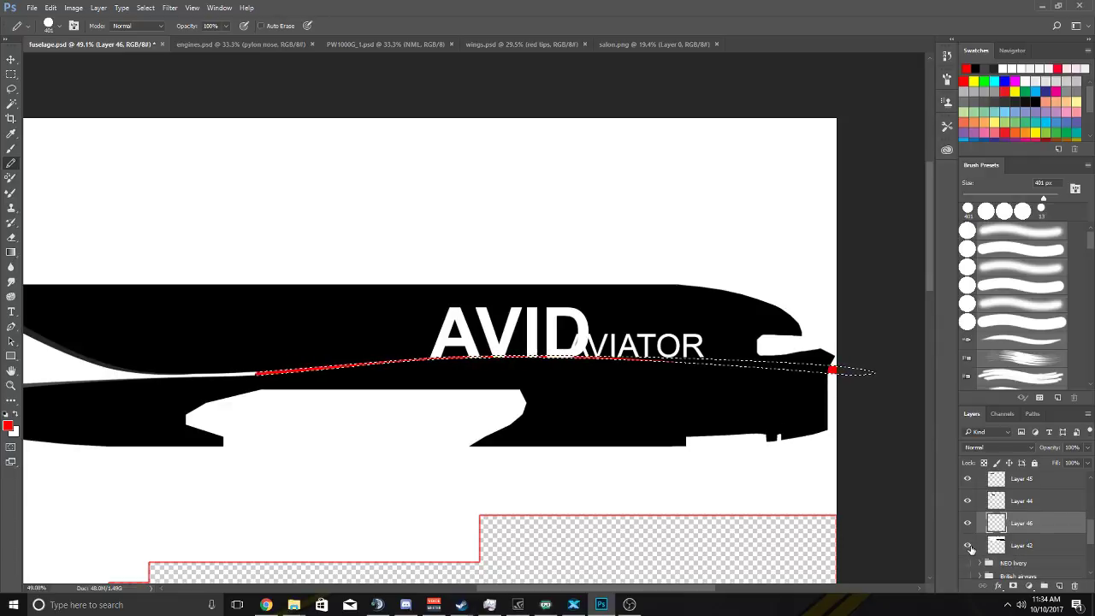
click(970, 545)
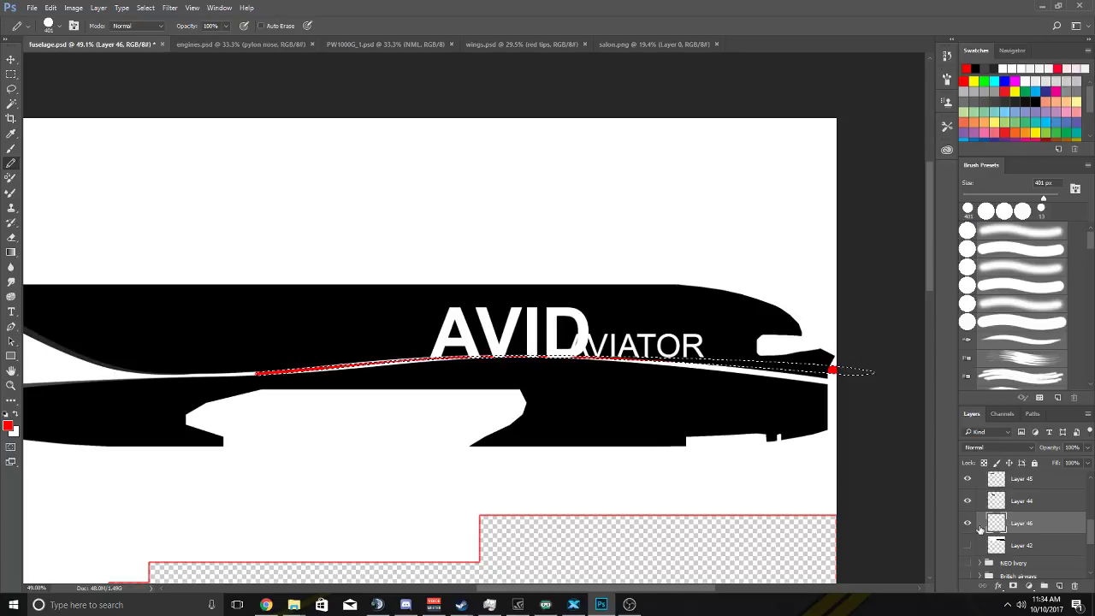
scroll(1031, 477, up, 2)
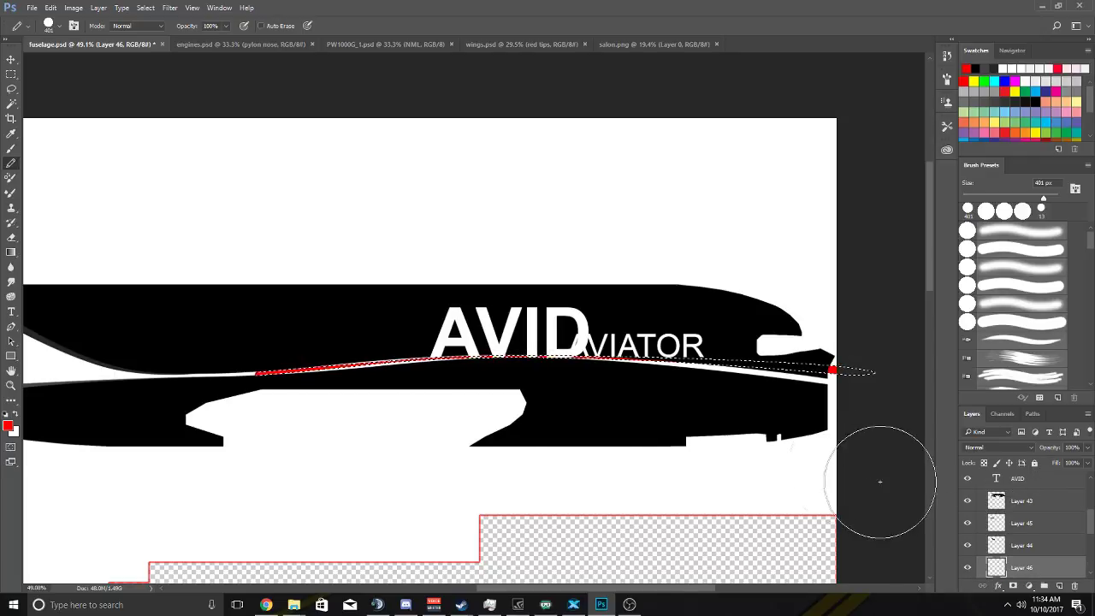
scroll(515, 361, up, 3)
scroll(523, 359, up, 1)
scroll(528, 357, down, 4)
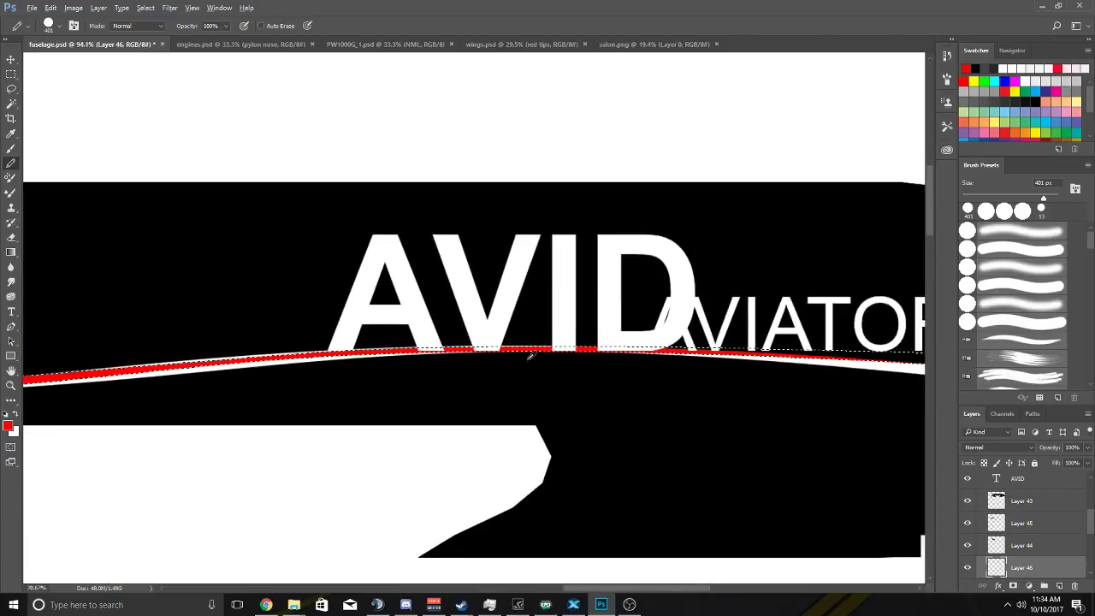
click(969, 502)
click(968, 501)
scroll(690, 420, right, 3)
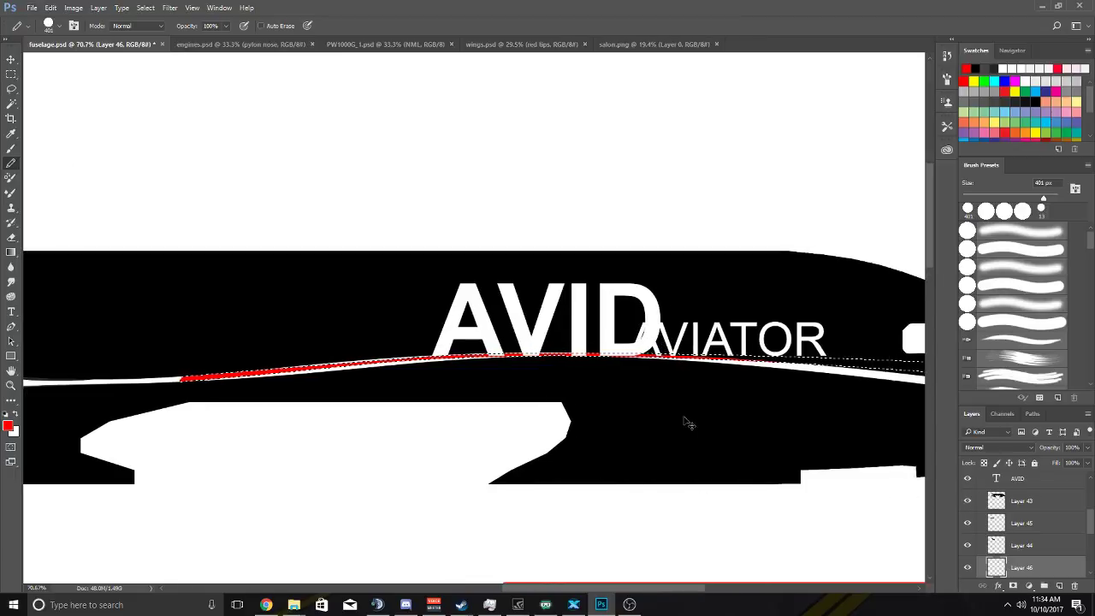
scroll(704, 411, down, 2)
Clear the stripe selection and hide Layer 46 with the red stripe.
click(146, 8)
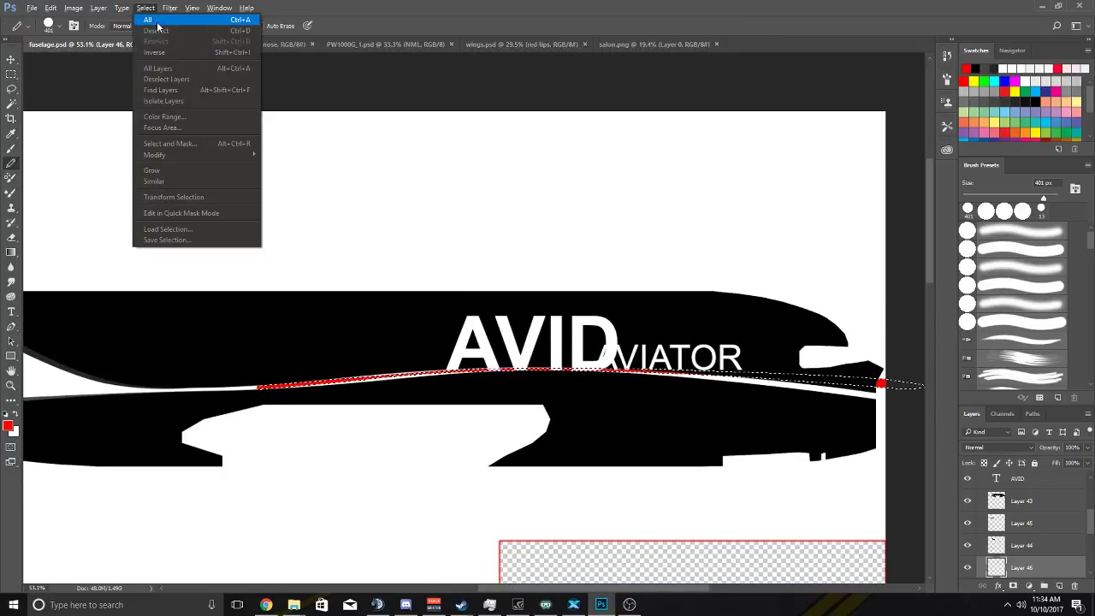
click(158, 34)
scroll(980, 536, down, 2)
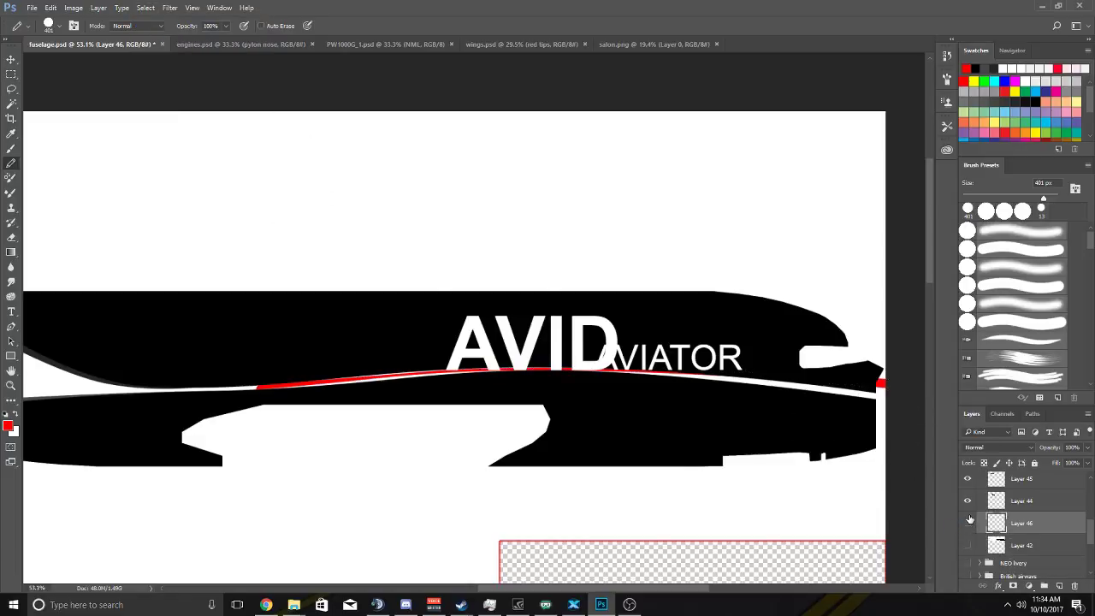
click(968, 521)
Check which fuselage parts Layers 43, 44 and 45 hold by switching their visibility, with Layer 43 made active.
click(979, 500)
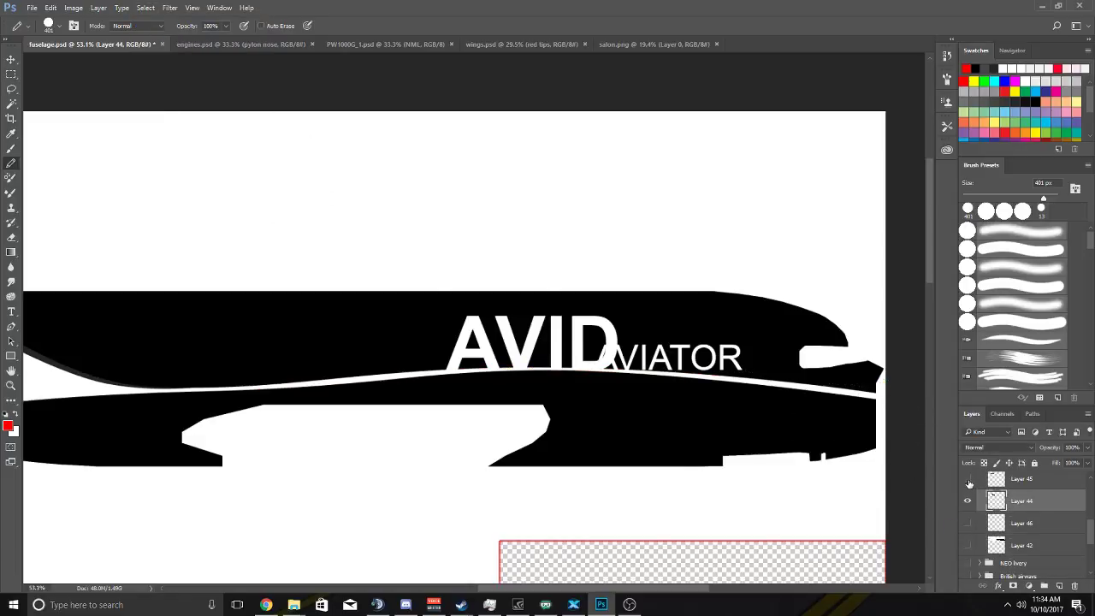
scroll(968, 481, up, 2)
click(968, 501)
click(968, 500)
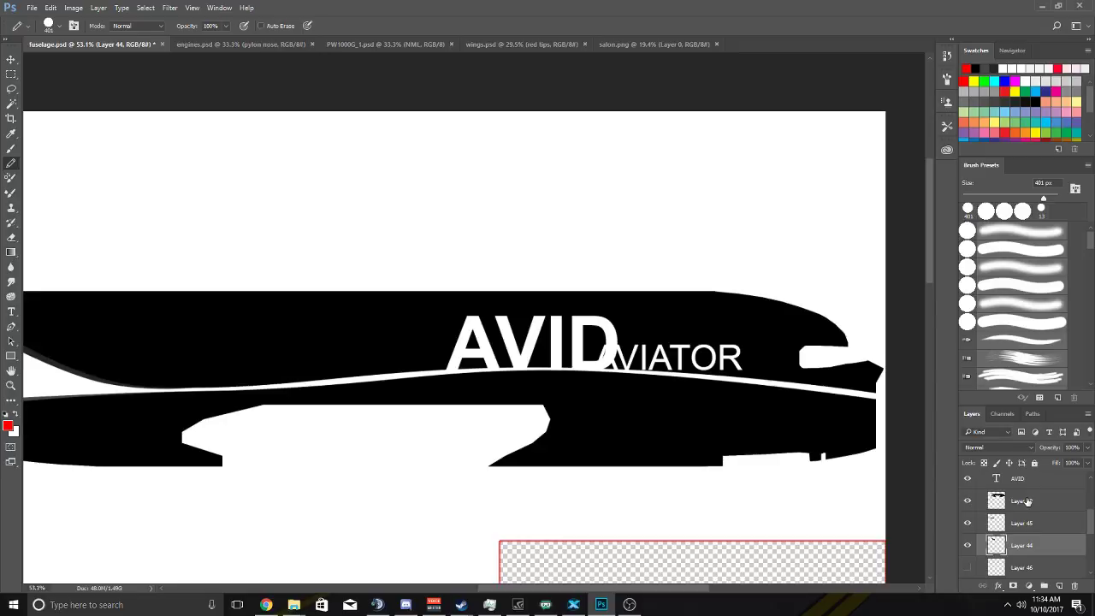
click(1023, 501)
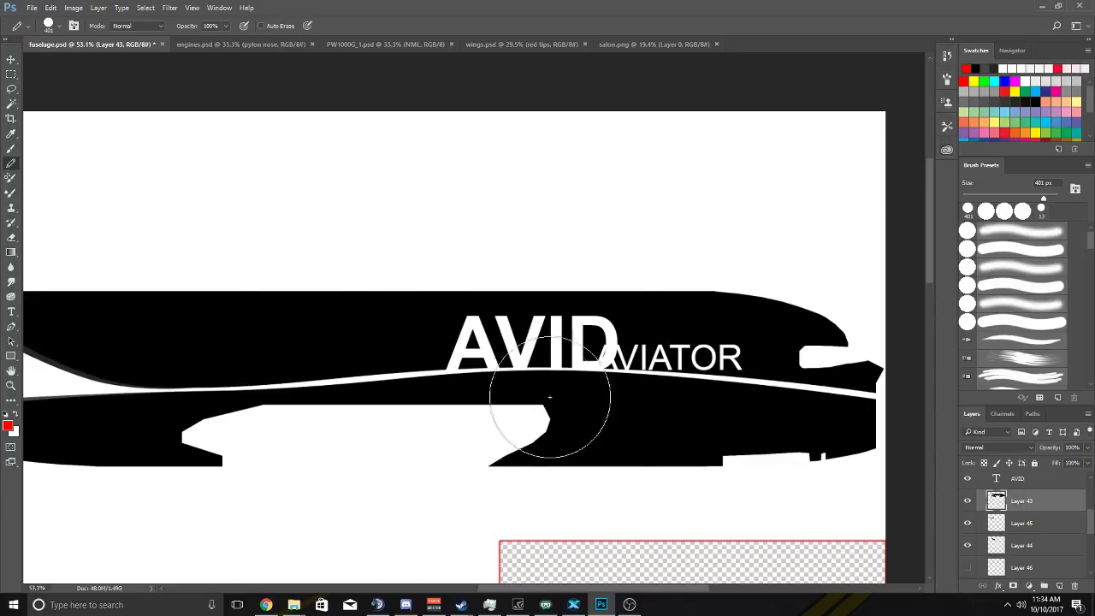
click(970, 550)
click(969, 550)
scroll(980, 549, down, 4)
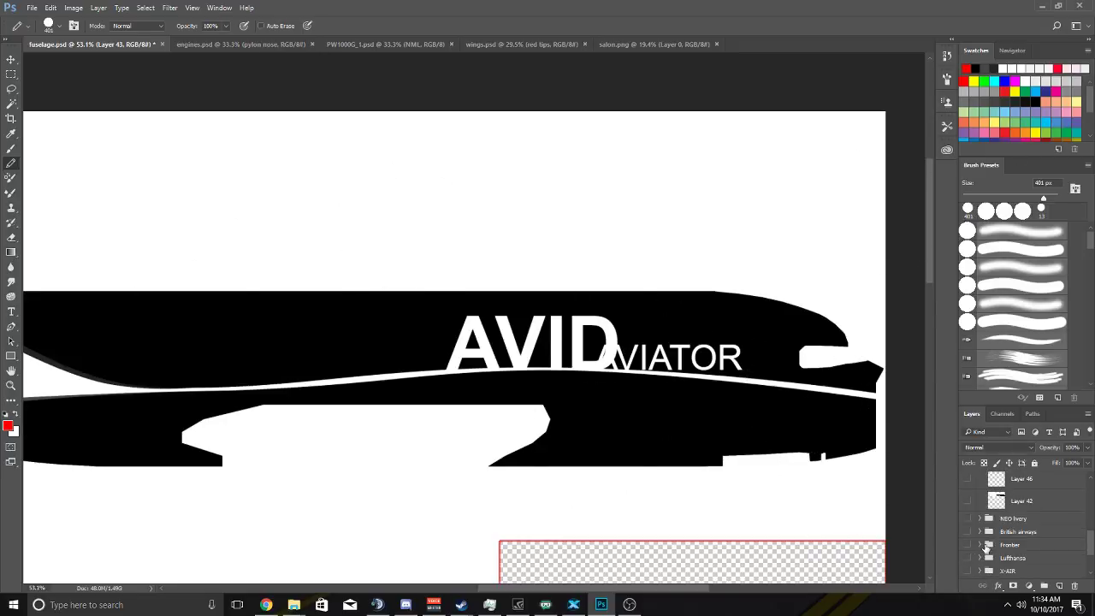
click(987, 521)
scroll(987, 521, up, 5)
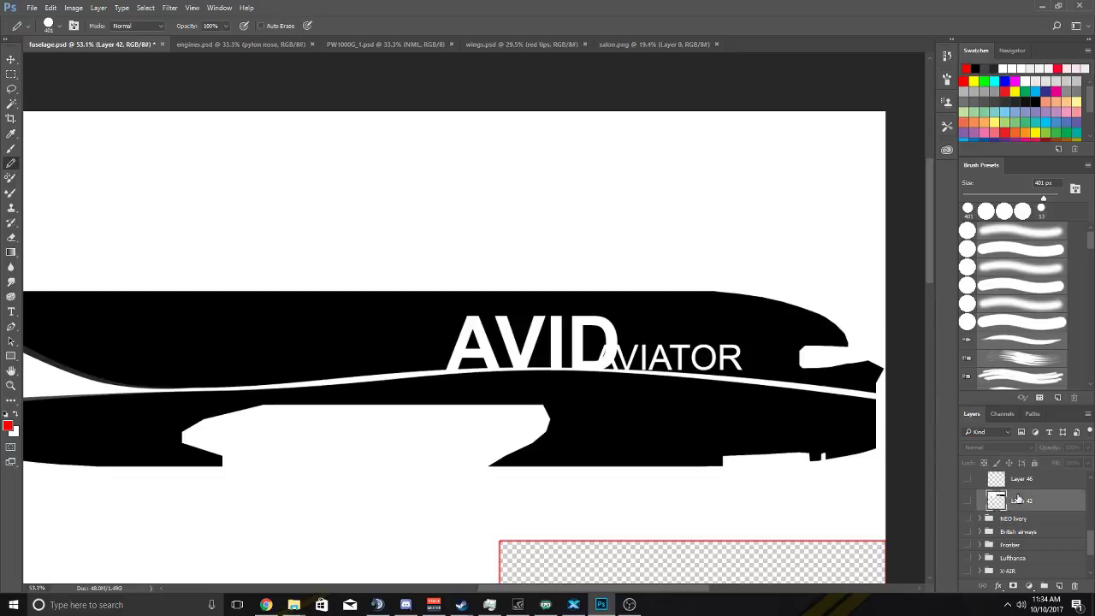
right_click(1022, 544)
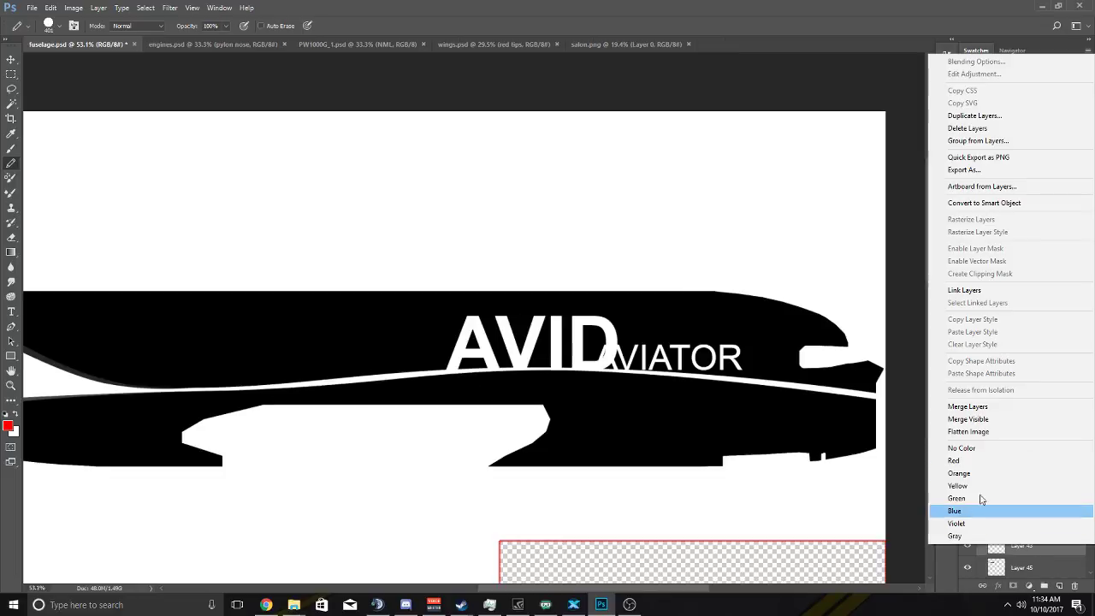
key(Escape)
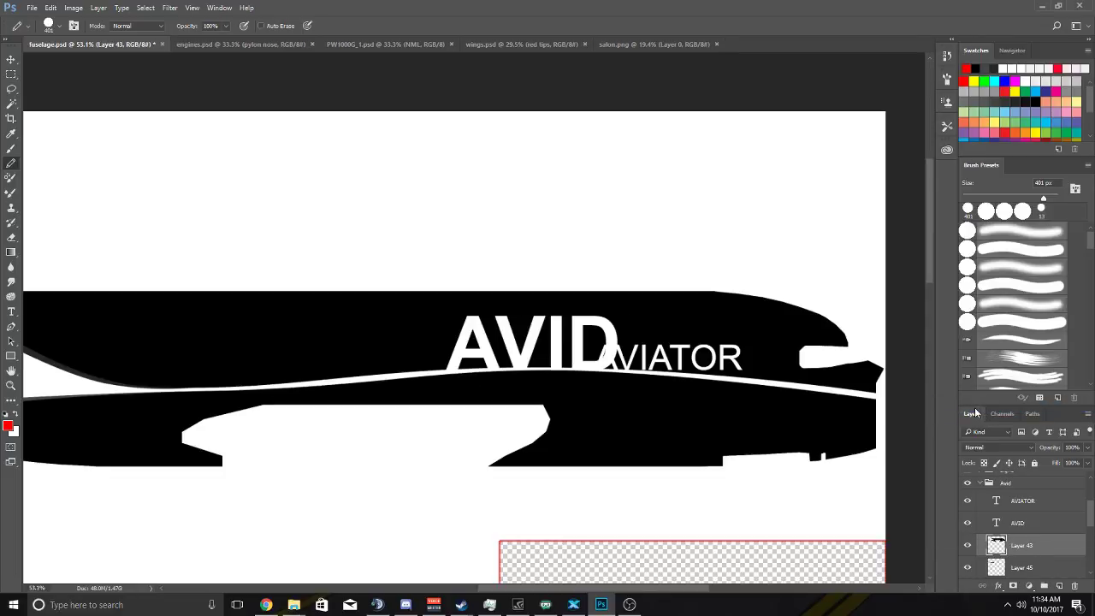
Try moving Layer 42 above Layer 43 and showing it.
scroll(976, 413, down, 1)
scroll(1008, 516, down, 2)
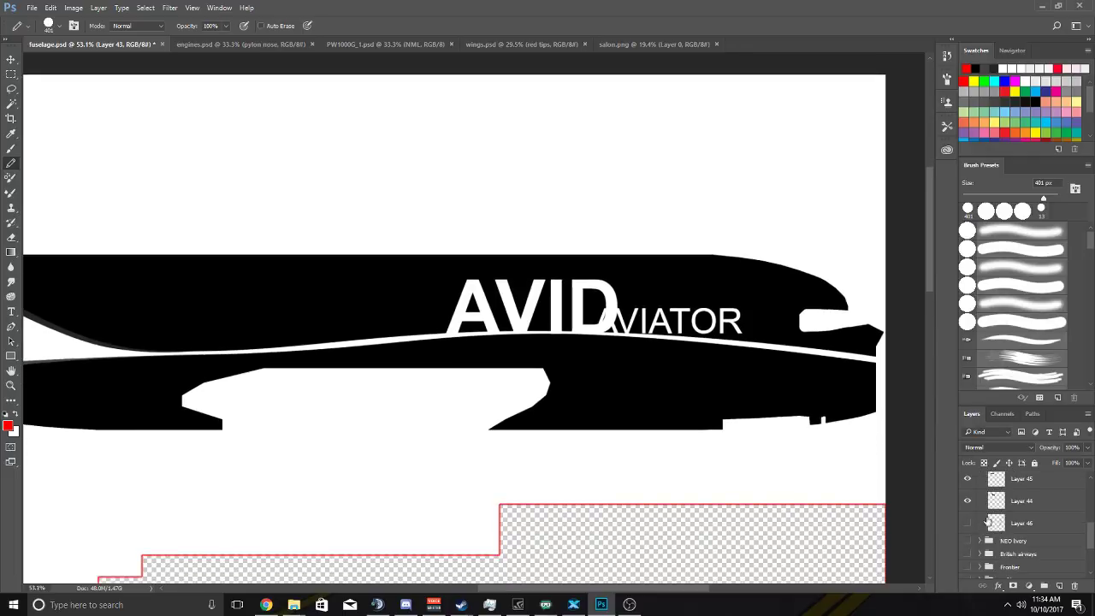
scroll(1008, 516, down, 2)
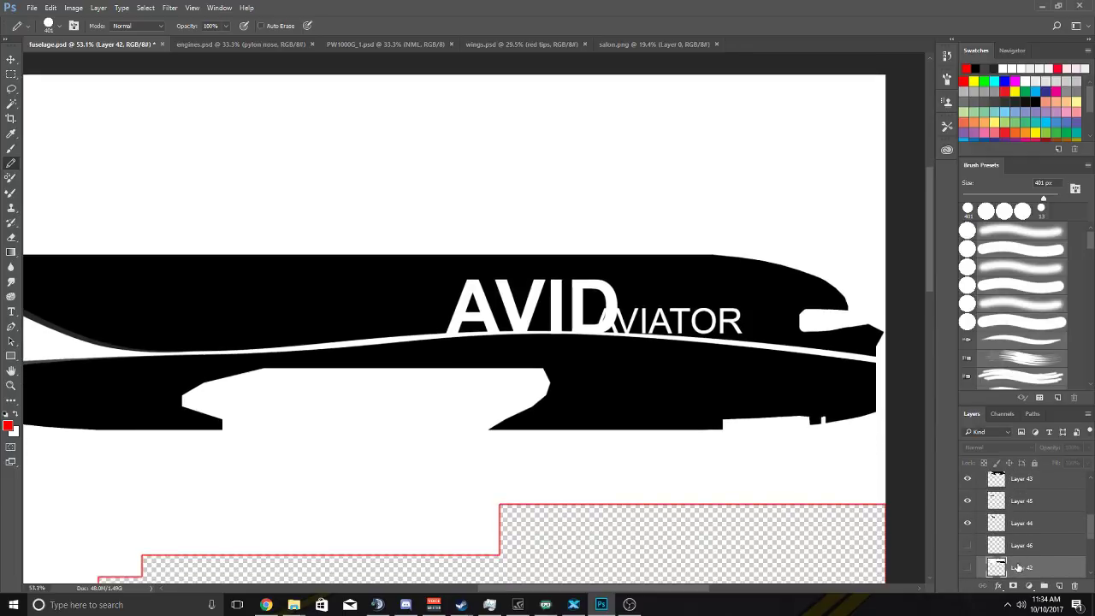
drag(1008, 480, 1008, 481)
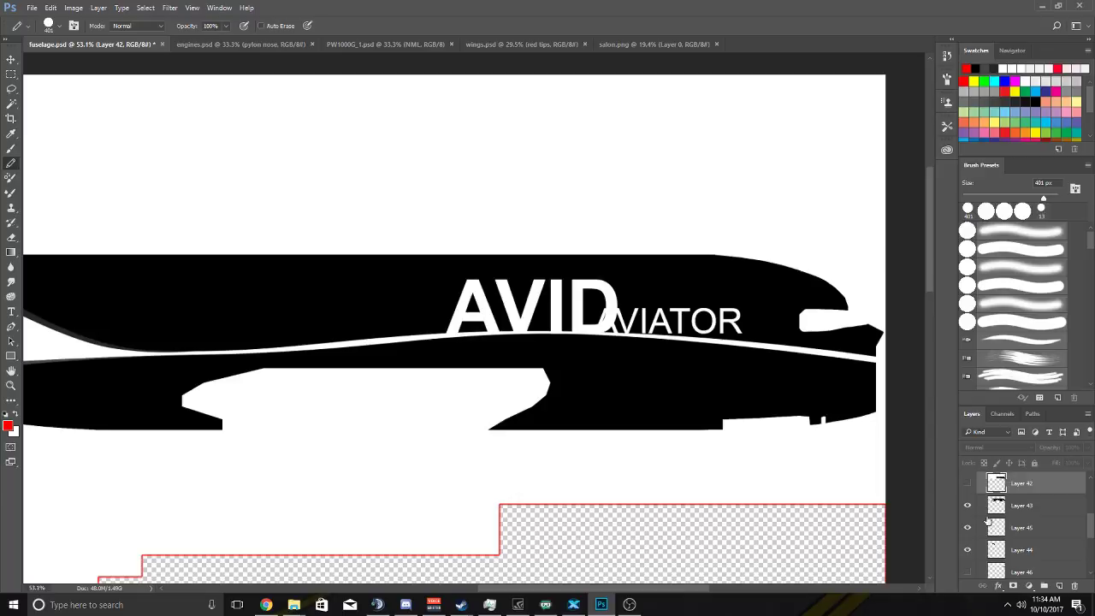
click(969, 484)
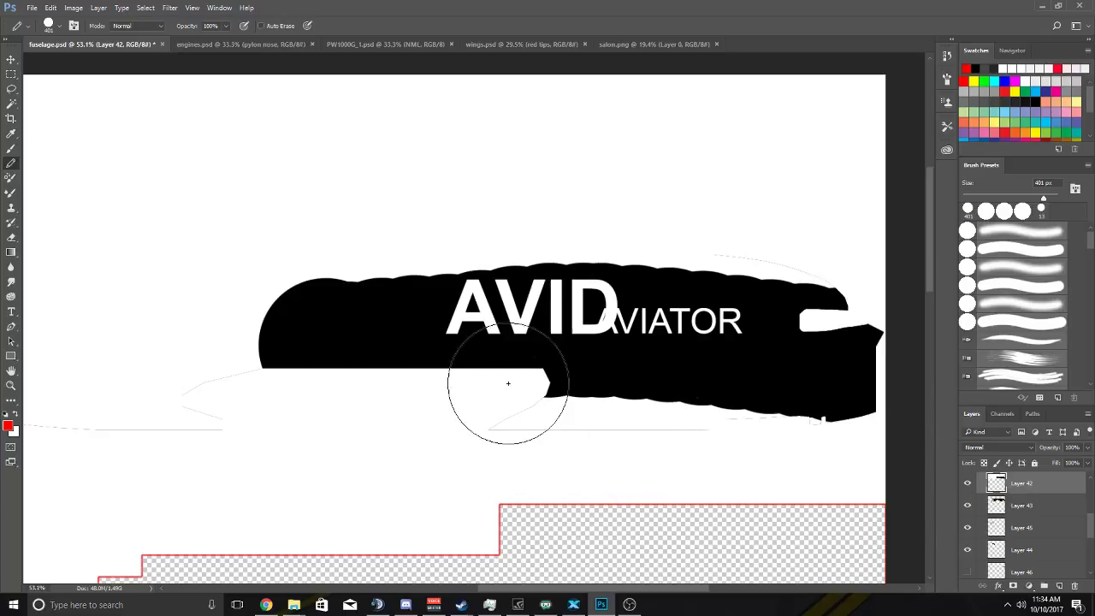
Step back through the layer reordering and red stripe path edits to the white stripe with the fuselage outline selected.
scroll(508, 381, down, 2)
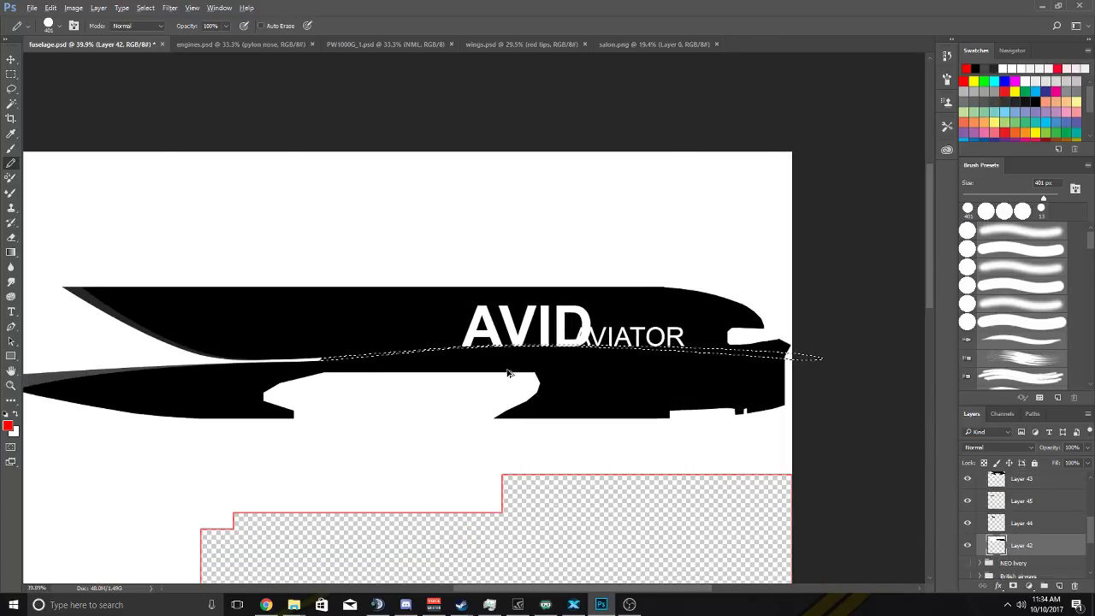
key(ctrl+z)
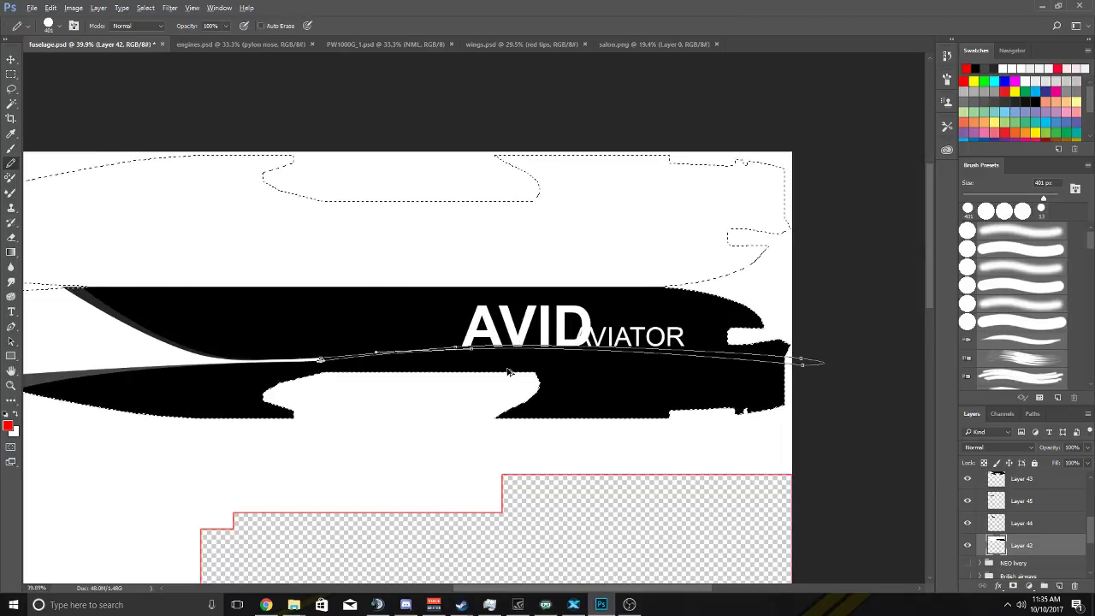
key(ctrl+alt+z)
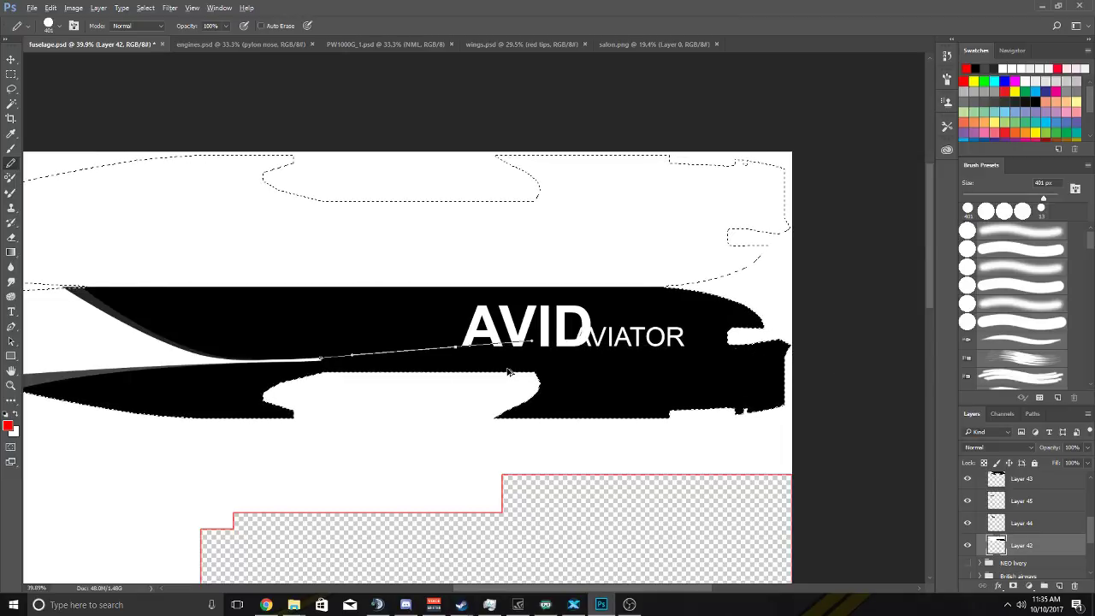
key(ctrl+alt+z)
key(ctrl+alt+z)
key(ctrl+alt+z)
key(ctrl+alt+z)
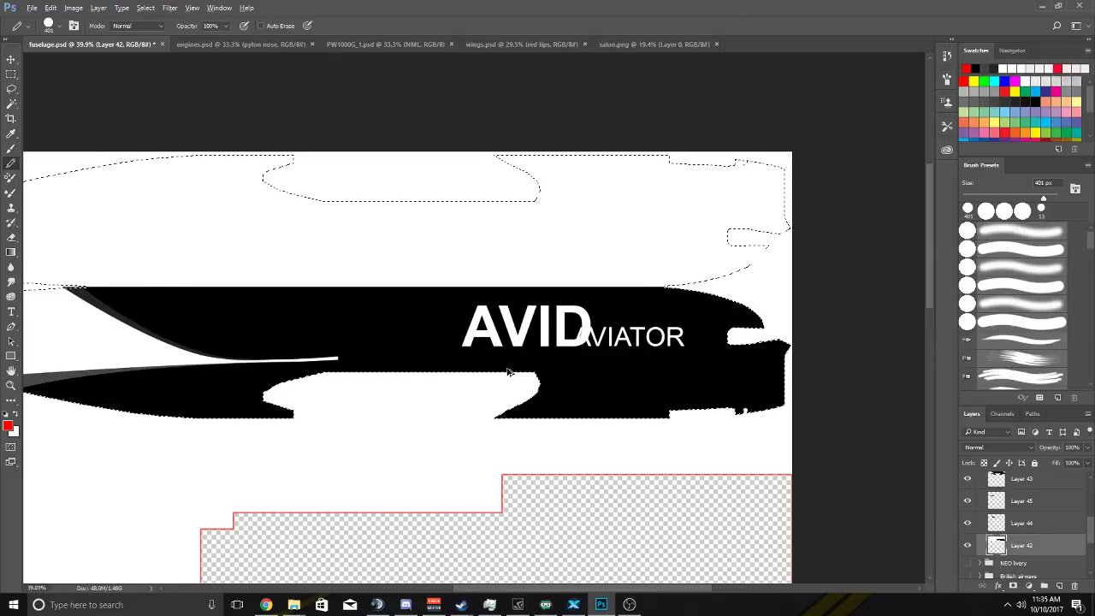
key(ctrl+shift+z)
scroll(509, 372, down, 2)
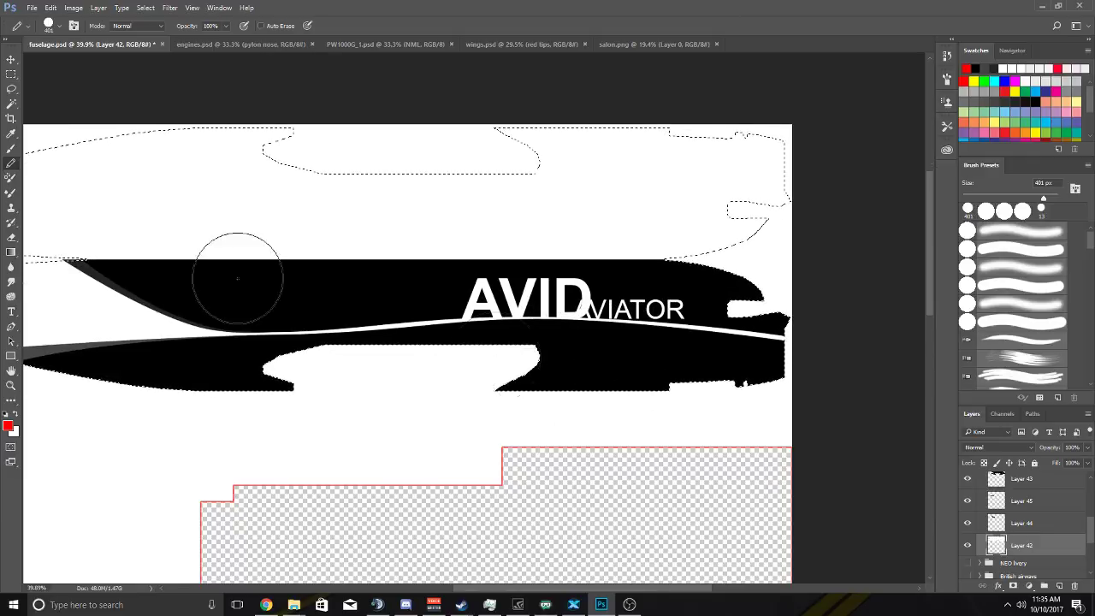
scroll(60, 189, up, 1)
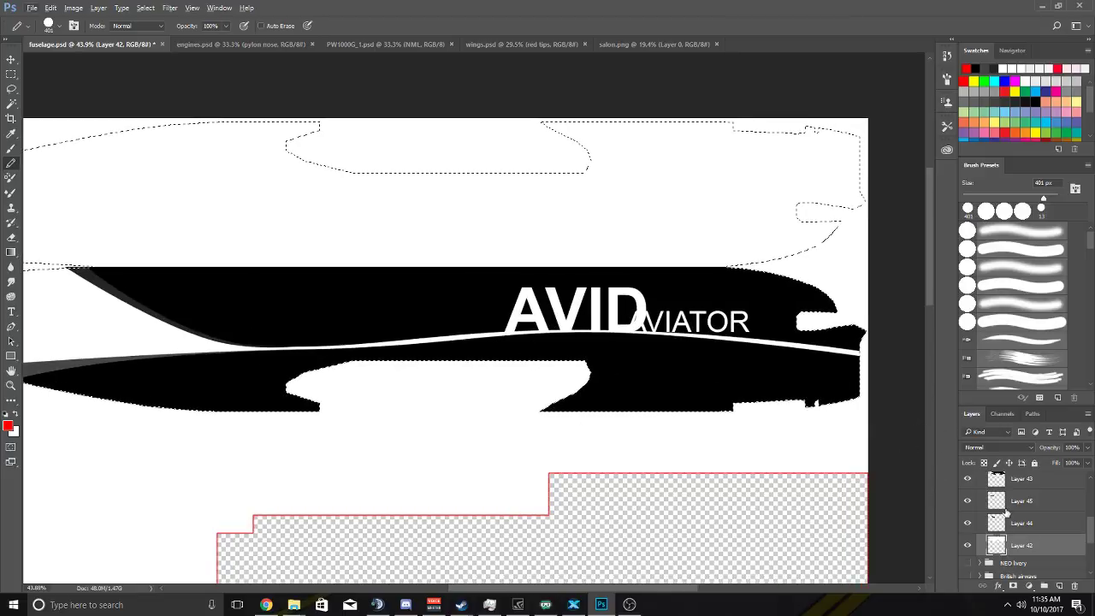
Add a layer above Layer 42, and paint out the white stripe beneath the lettering in black on Layer 43.
key(ctrl+shift+alt+n)
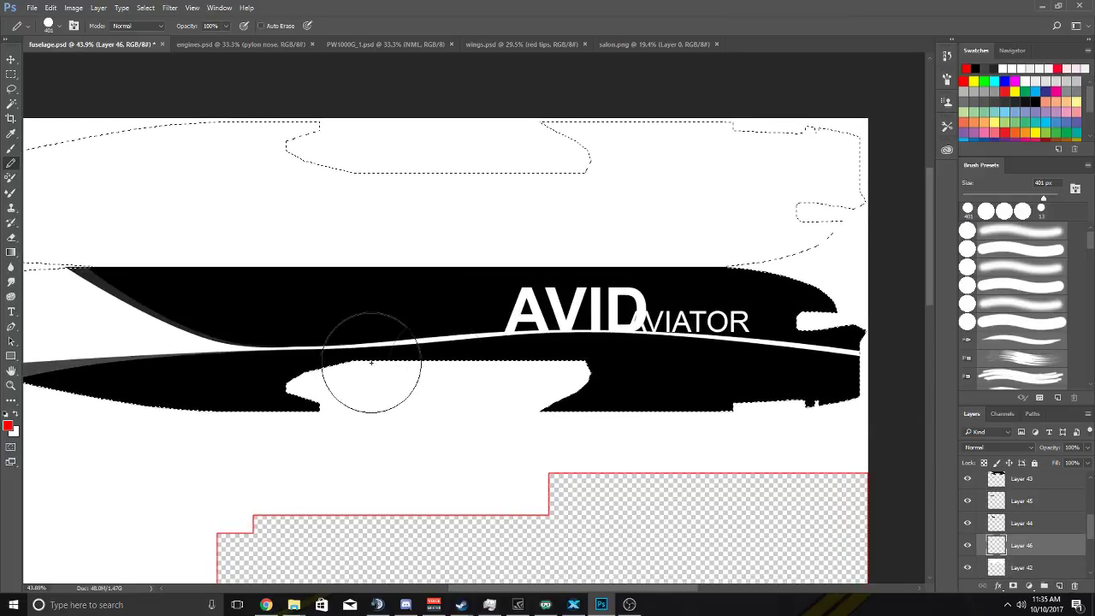
click(1036, 480)
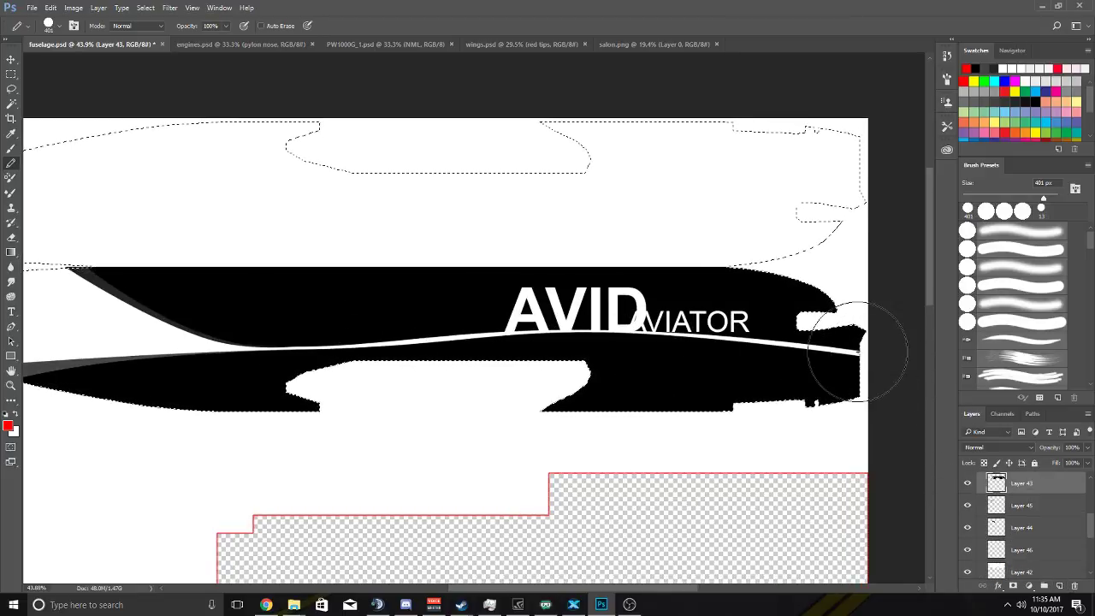
drag(855, 346, 655, 332)
key(ctrl+z)
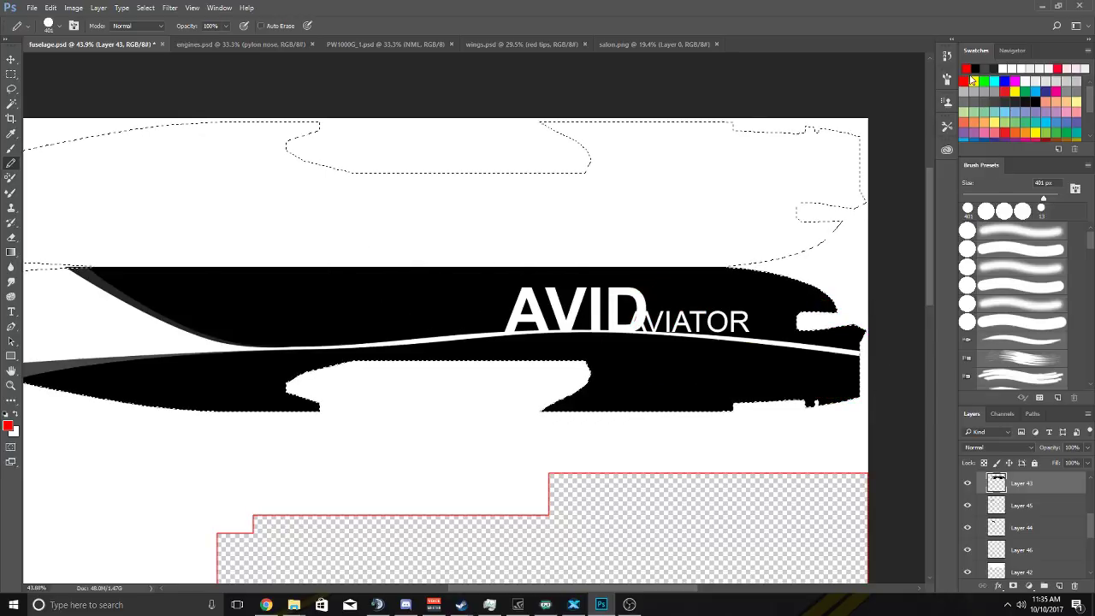
click(976, 68)
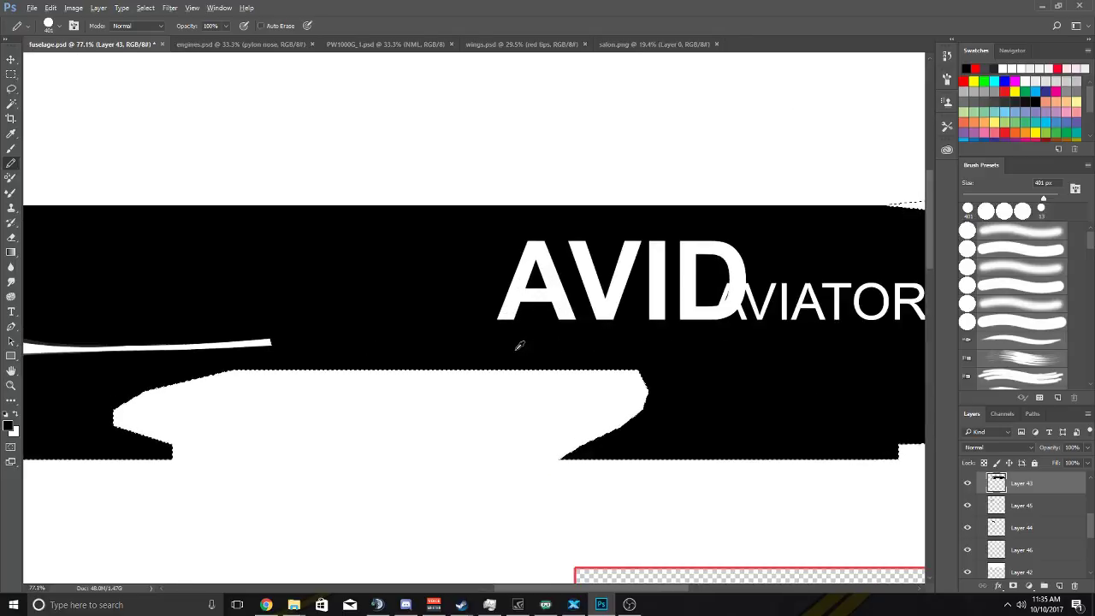
scroll(516, 349, up, 3)
scroll(49, 298, left, 3)
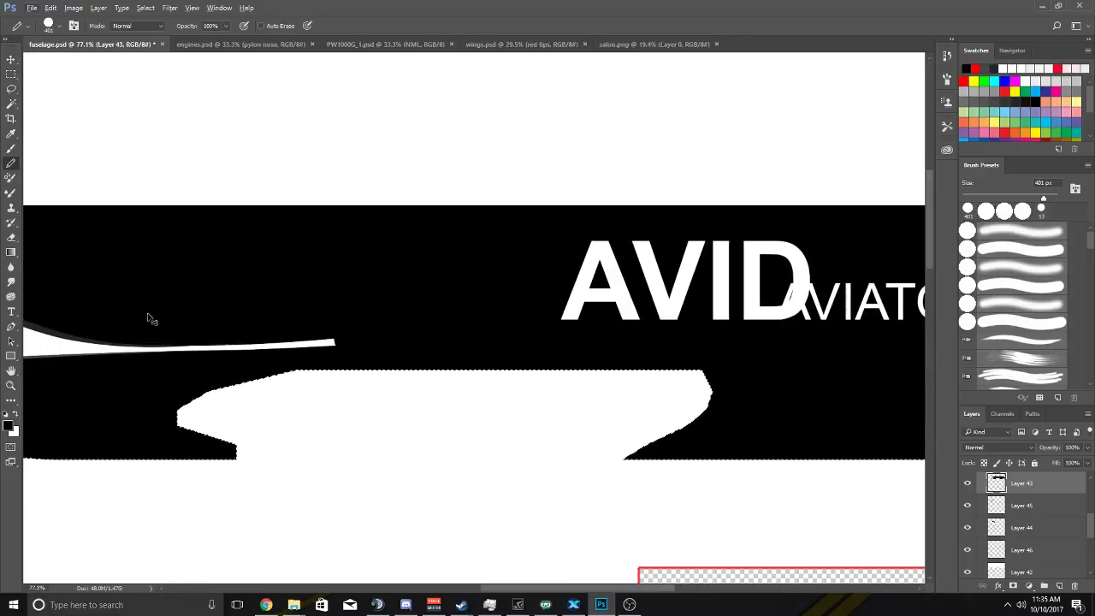
click(968, 485)
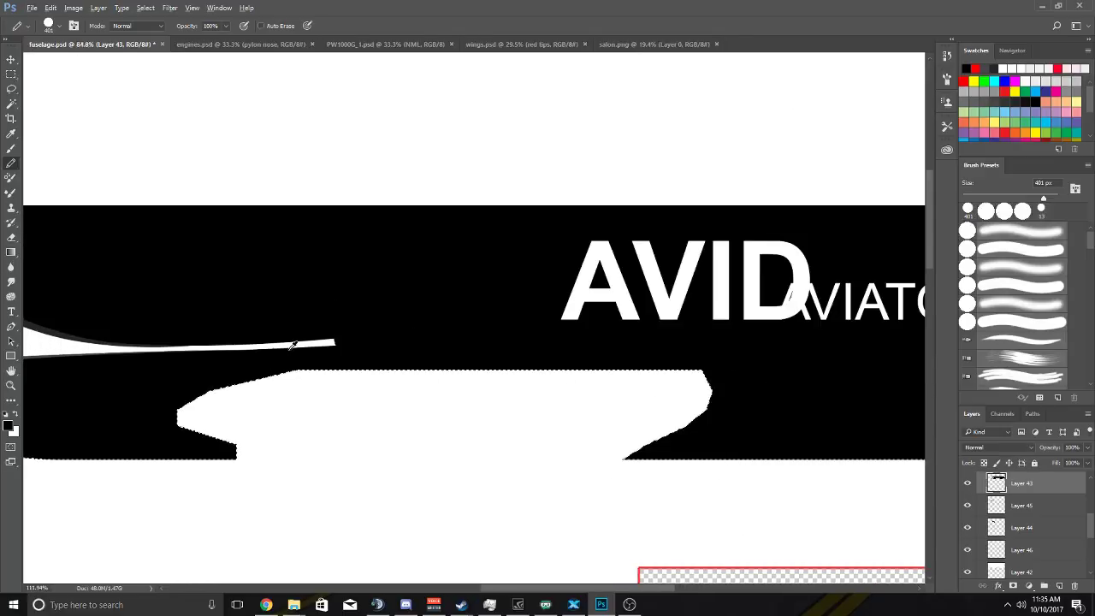
Start a Pen path at the upper corner of the remaining white stripe's end and curve it beneath the AVID AVIATOR lettering.
scroll(294, 345, up, 3)
click(11, 327)
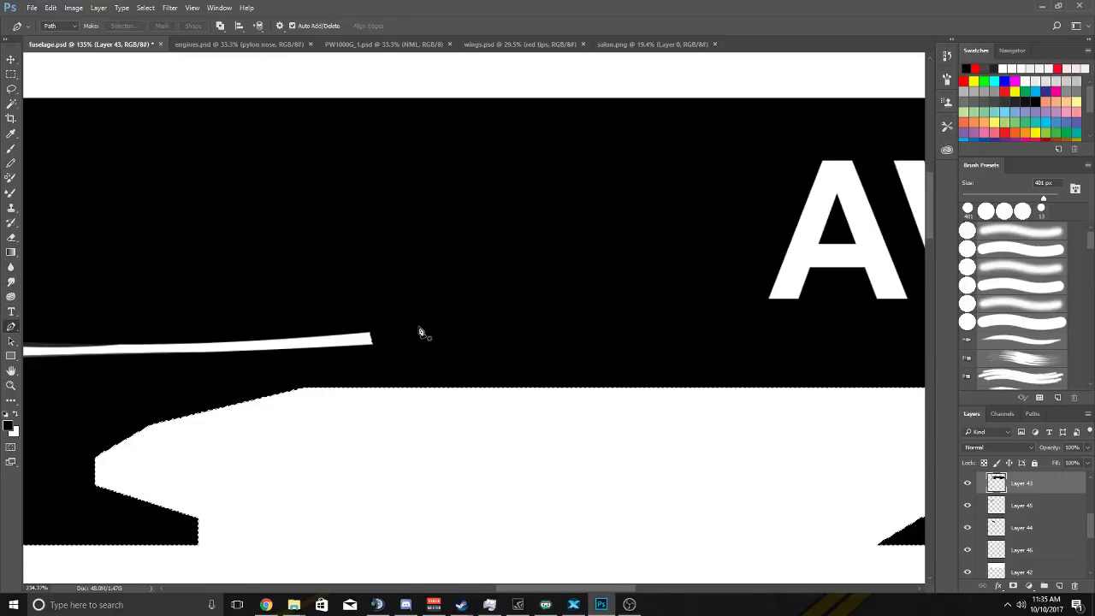
scroll(383, 339, up, 5)
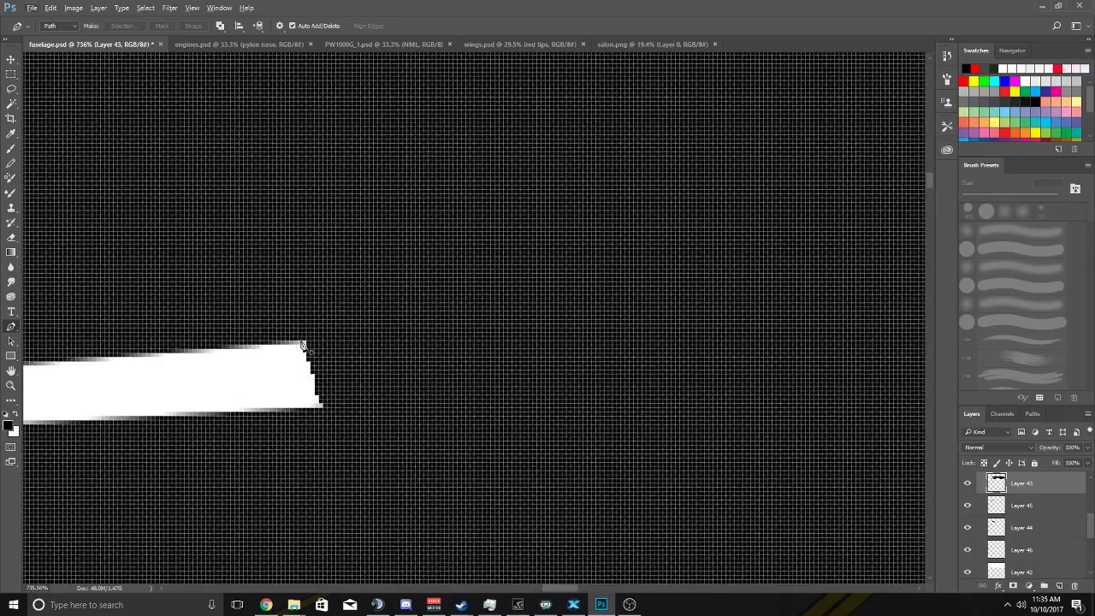
click(301, 345)
scroll(365, 350, down, 10)
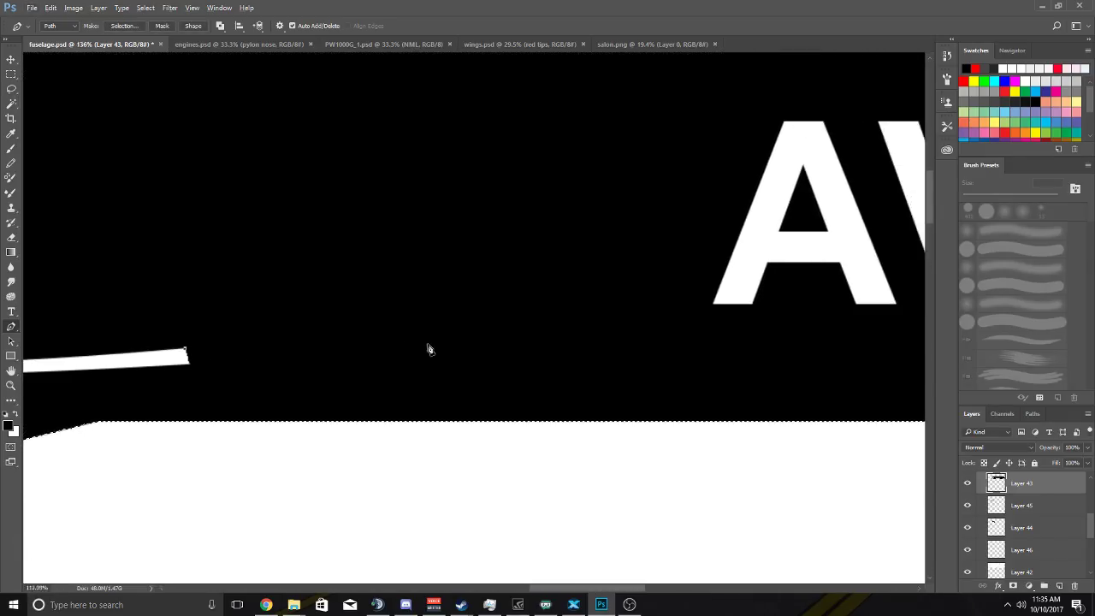
scroll(428, 350, down, 5)
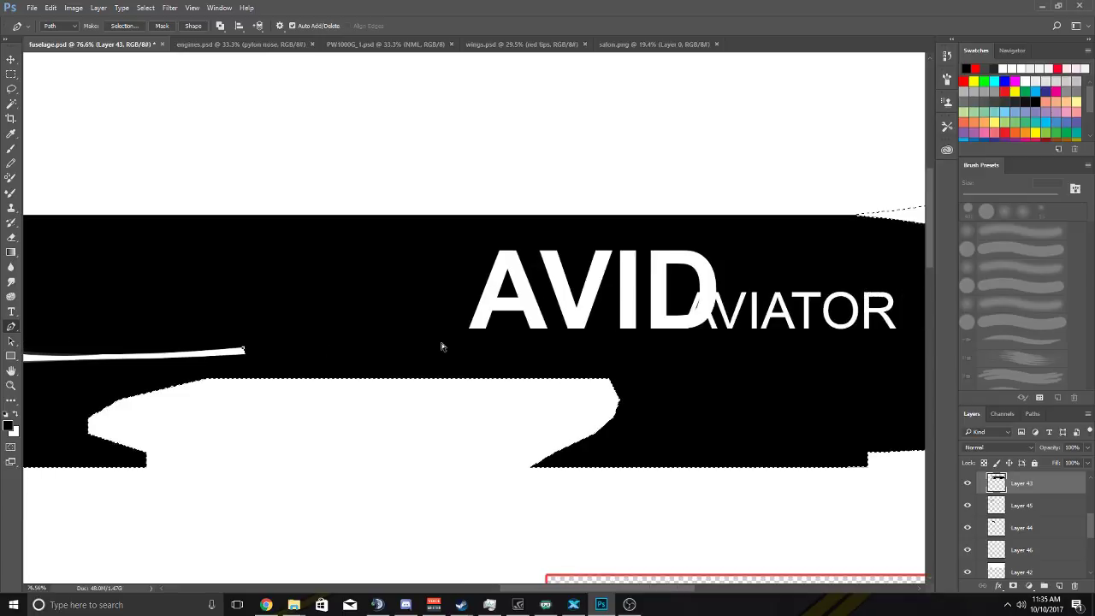
click(799, 336)
click(910, 344)
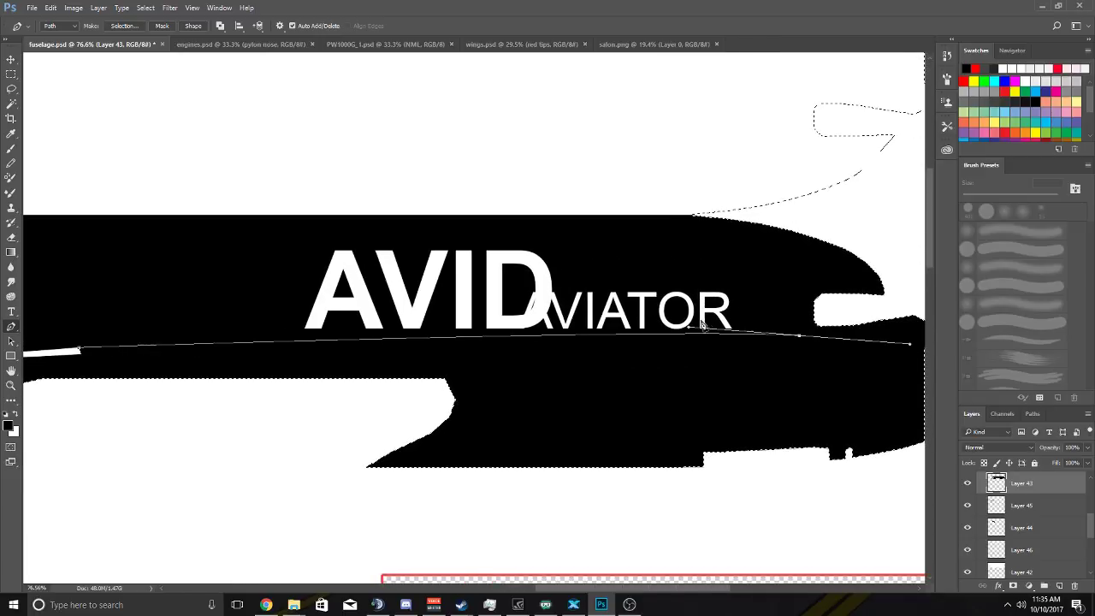
drag(702, 325, 454, 314)
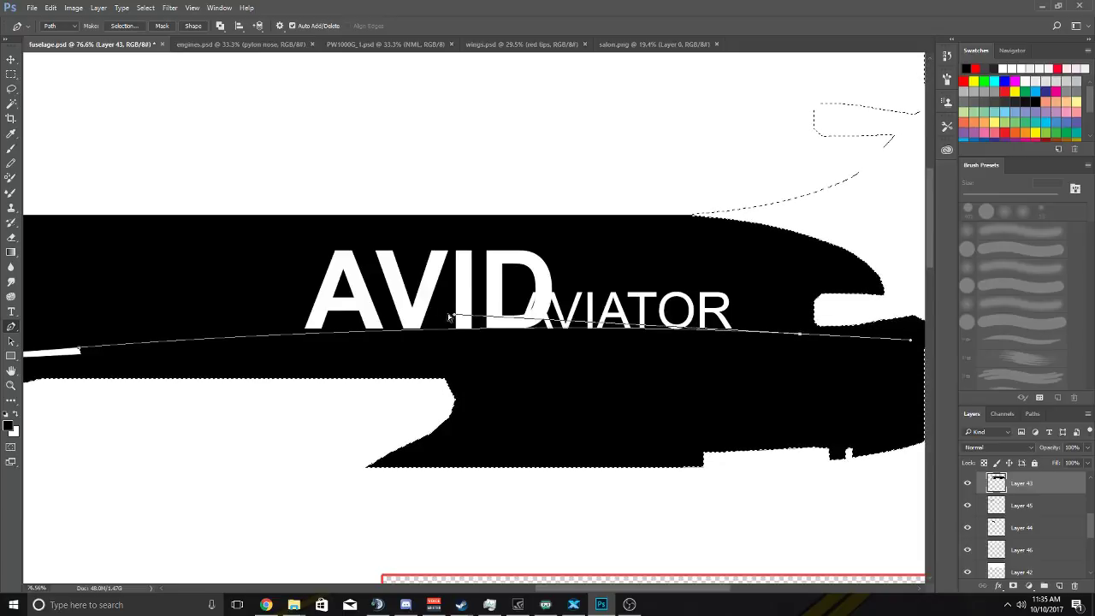
drag(454, 315, 375, 314)
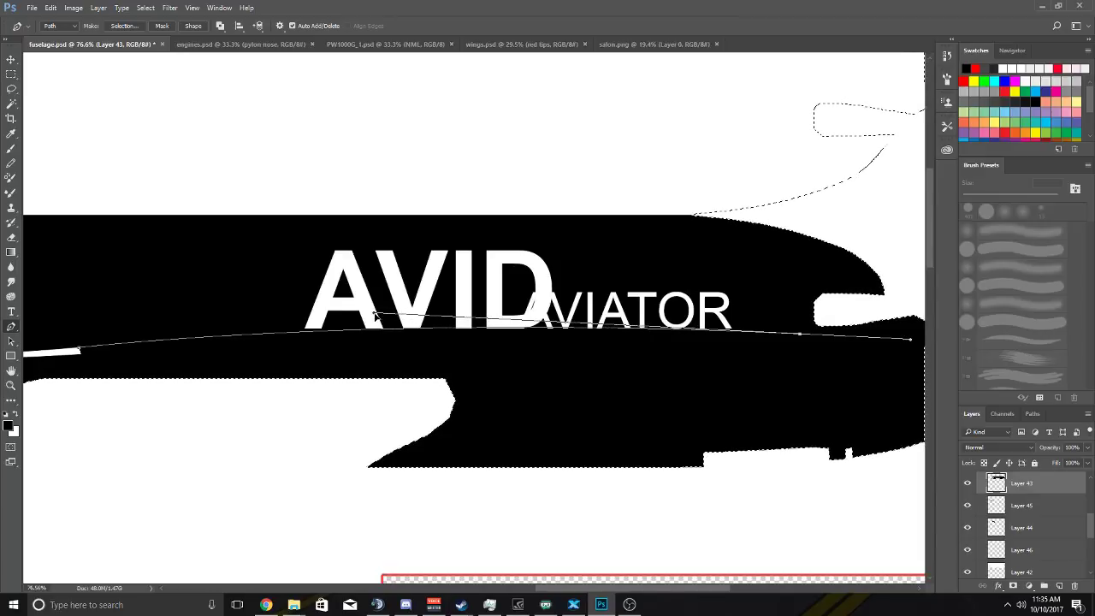
Extend the stripe path in a smooth downward curve past the nose edge and turn it back with an anchor just below.
scroll(725, 363, right, 5)
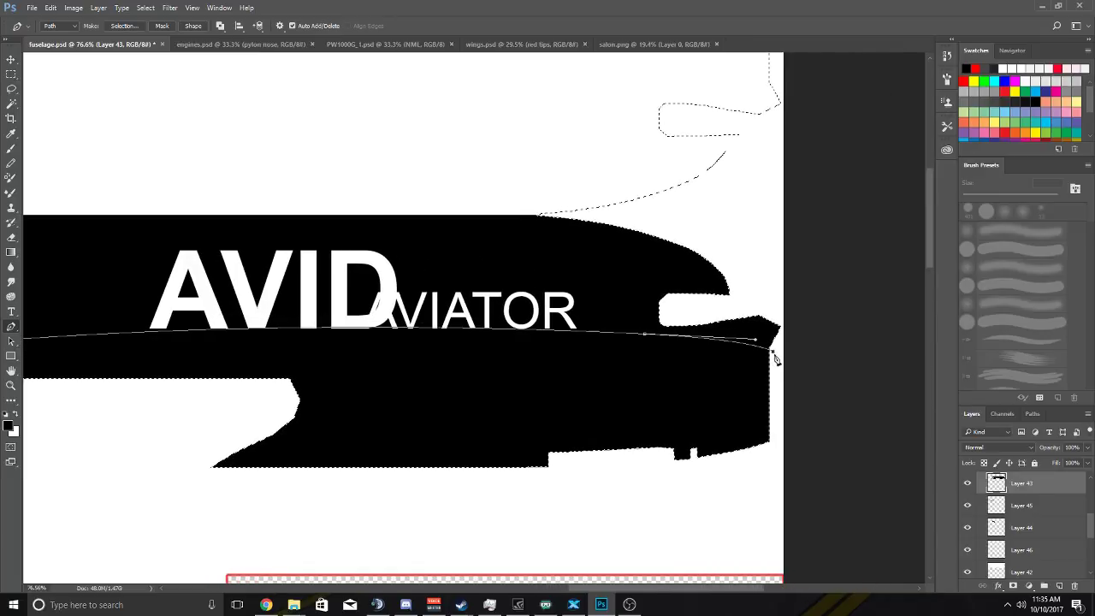
drag(758, 343, 650, 337)
drag(234, 269, 214, 314)
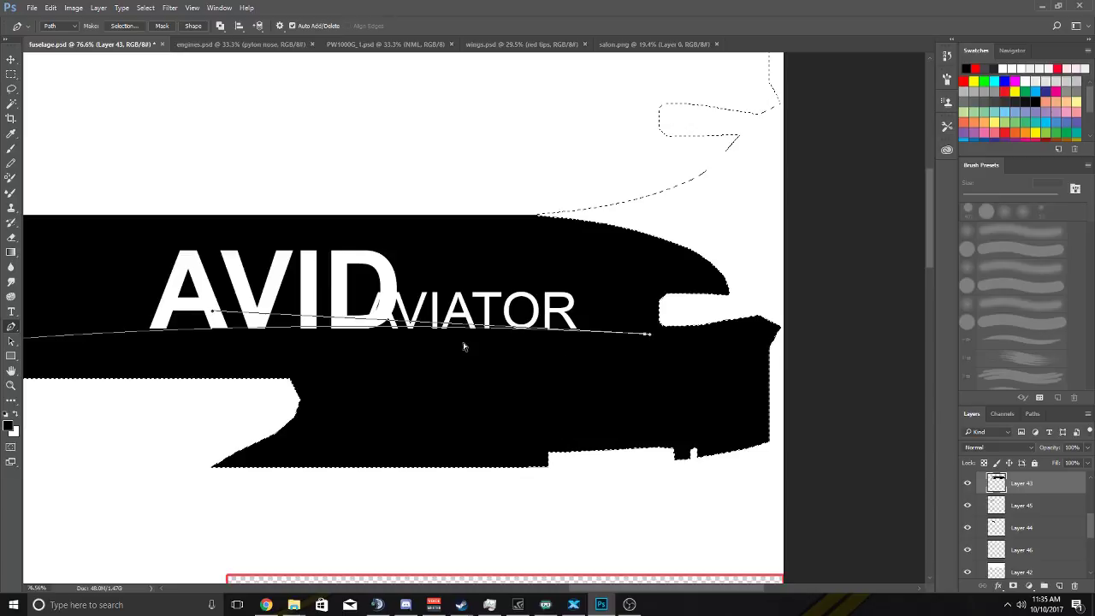
mouse_move(775, 363)
mouse_down()
mouse_move(841, 389)
mouse_move(791, 364)
mouse_up()
drag(725, 338, 717, 344)
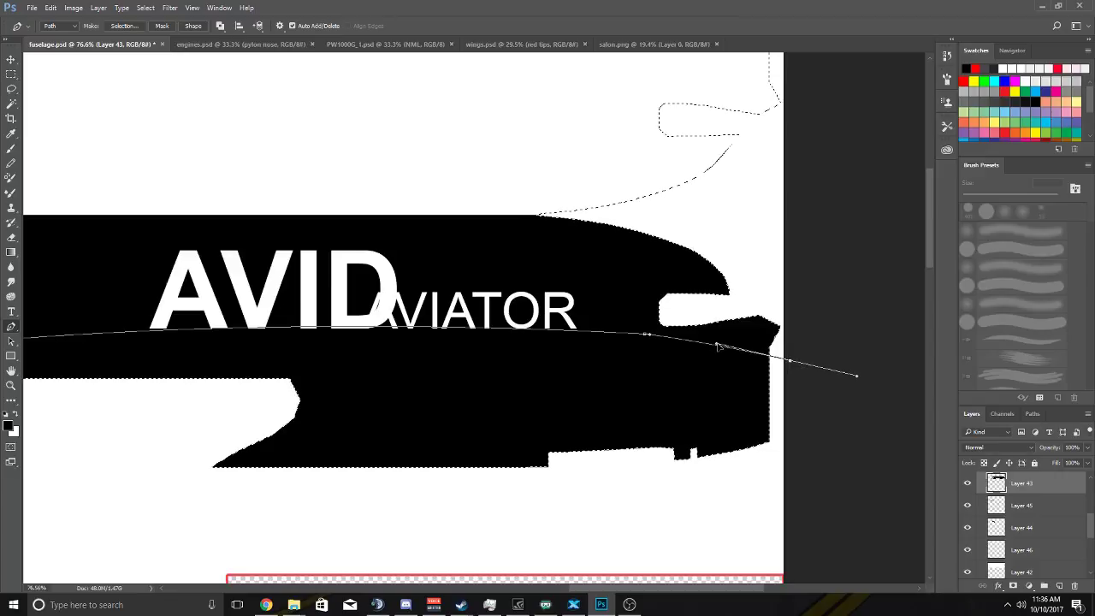
mouse_move(793, 364)
mouse_down()
mouse_move(801, 415)
mouse_move(760, 364)
mouse_move(787, 368)
mouse_up()
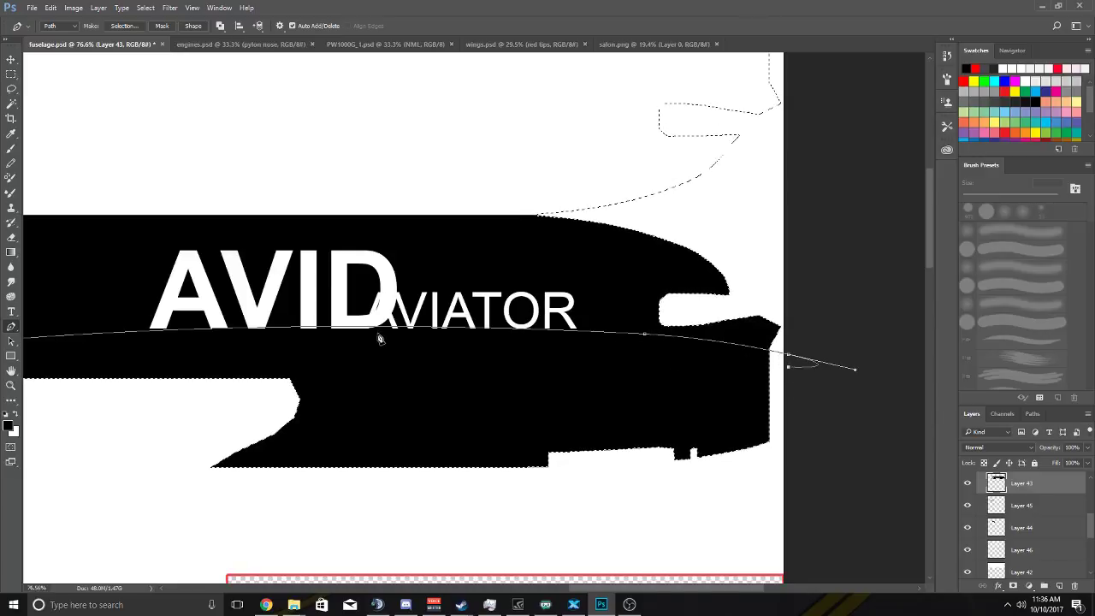
Curve the stripe path's lower edge back beneath the AVID AVIATOR lettering with a smooth anchor and long horizontal handles.
scroll(376, 341, left, 3)
drag(362, 342, 146, 342)
scroll(287, 339, left, 1)
scroll(287, 339, left, 3)
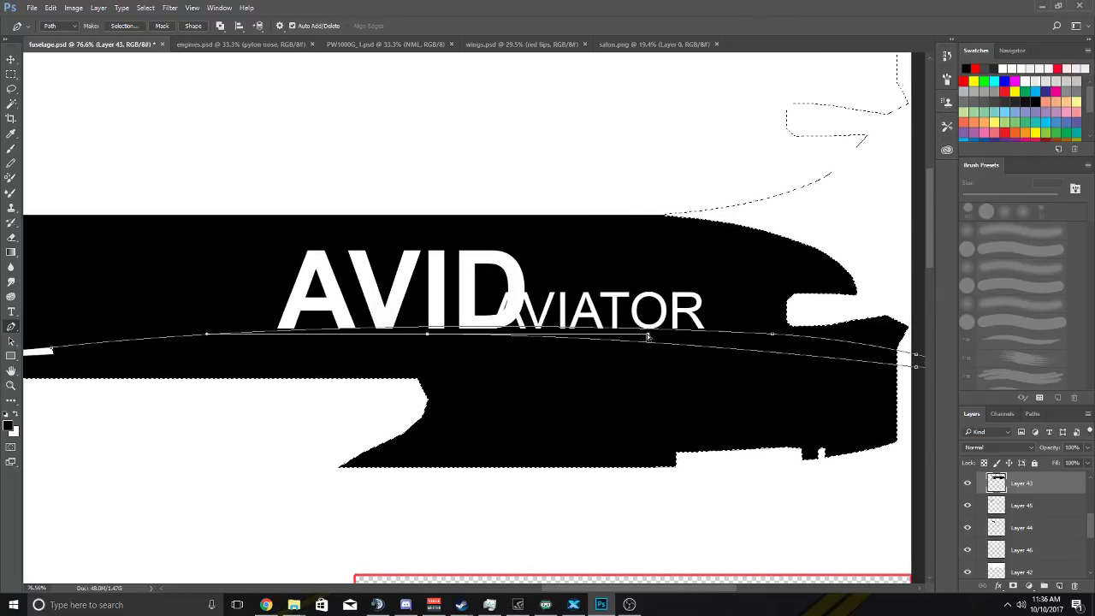
drag(647, 339, 838, 339)
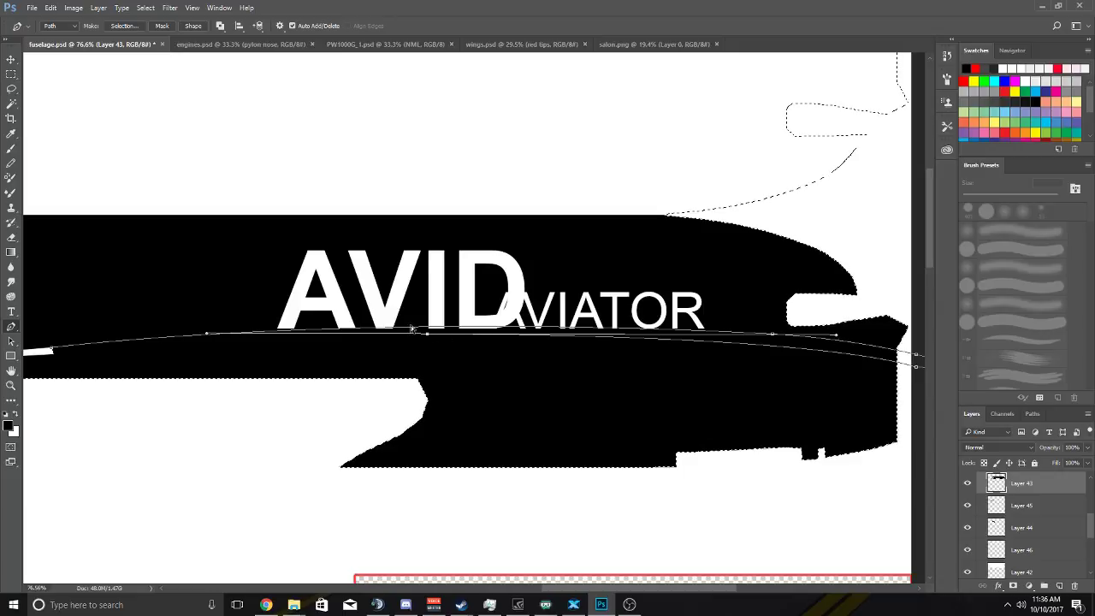
Anchor the path at the lower corner of the remaining white stripe's end and refine the lower curve beneath the lettering.
scroll(296, 335, left, 5)
scroll(165, 360, up, 5)
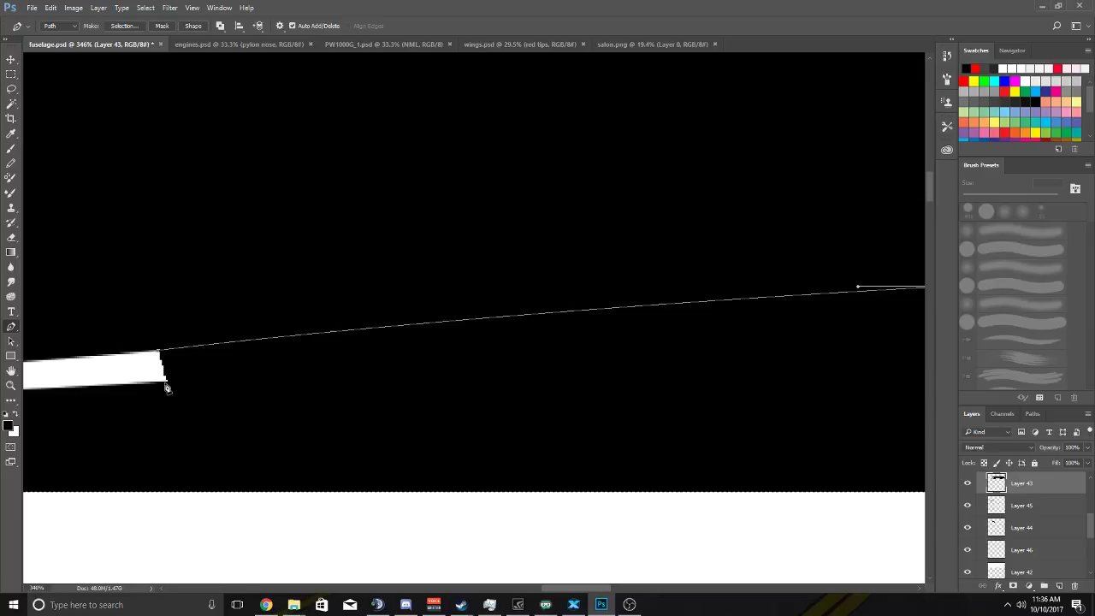
mouse_move(165, 383)
mouse_down()
mouse_move(115, 387)
mouse_move(166, 383)
mouse_up()
scroll(174, 380, down, 5)
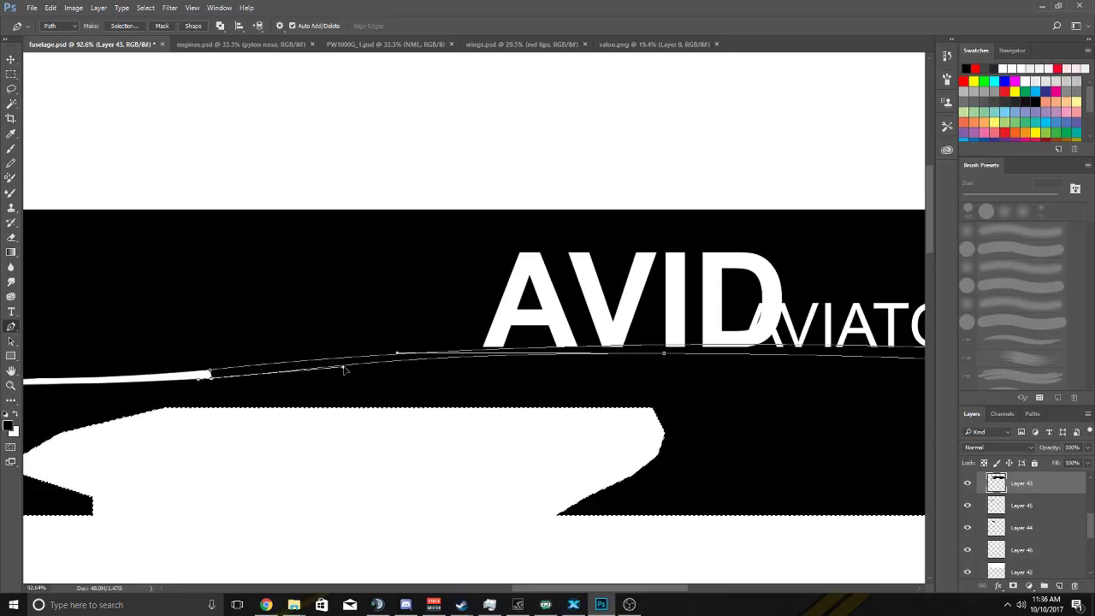
click(395, 355)
scroll(670, 366, up, 3)
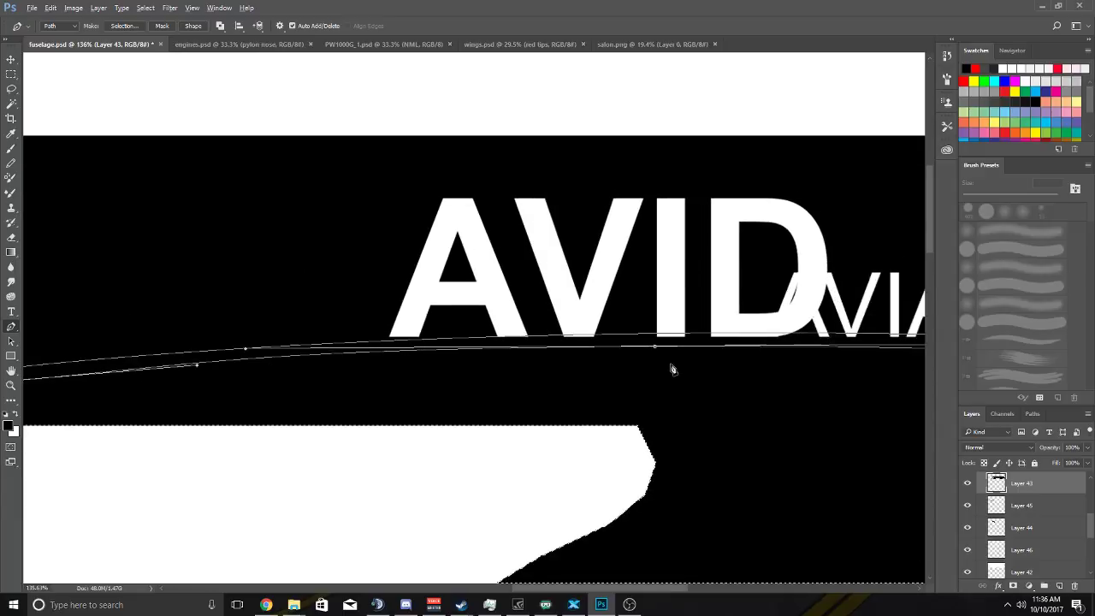
scroll(653, 343, down, 2)
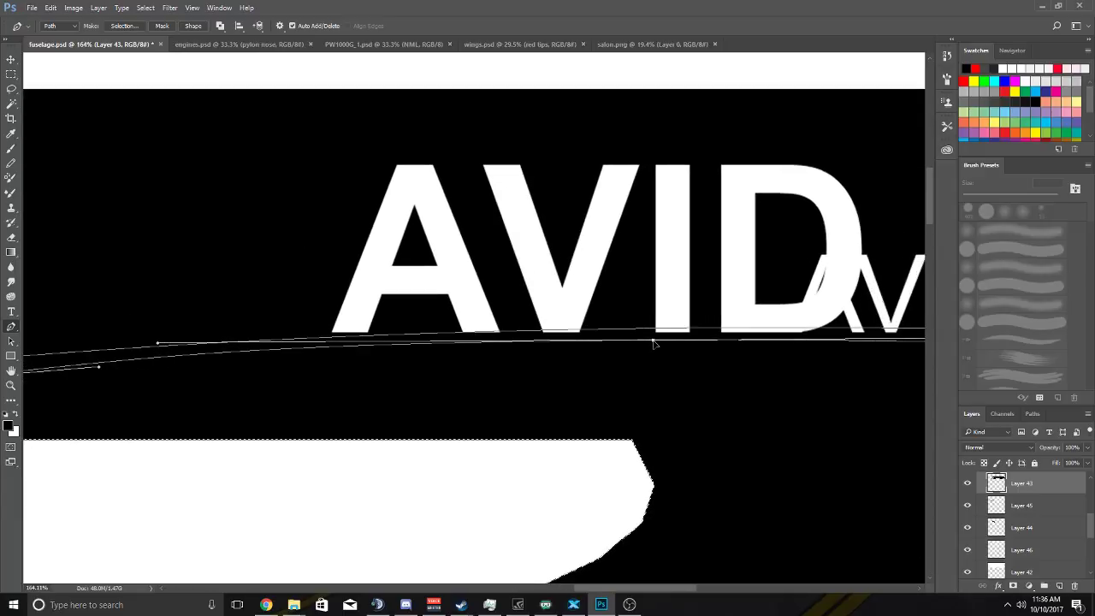
scroll(656, 343, right, 2)
scroll(501, 348, up, 2)
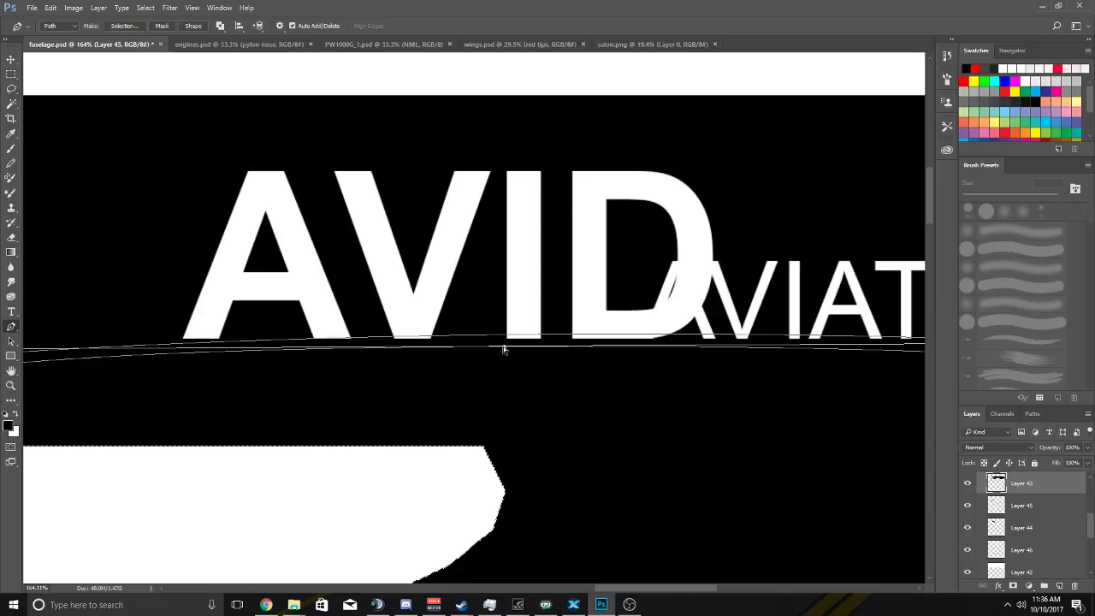
click(507, 347)
scroll(507, 346, down, 3)
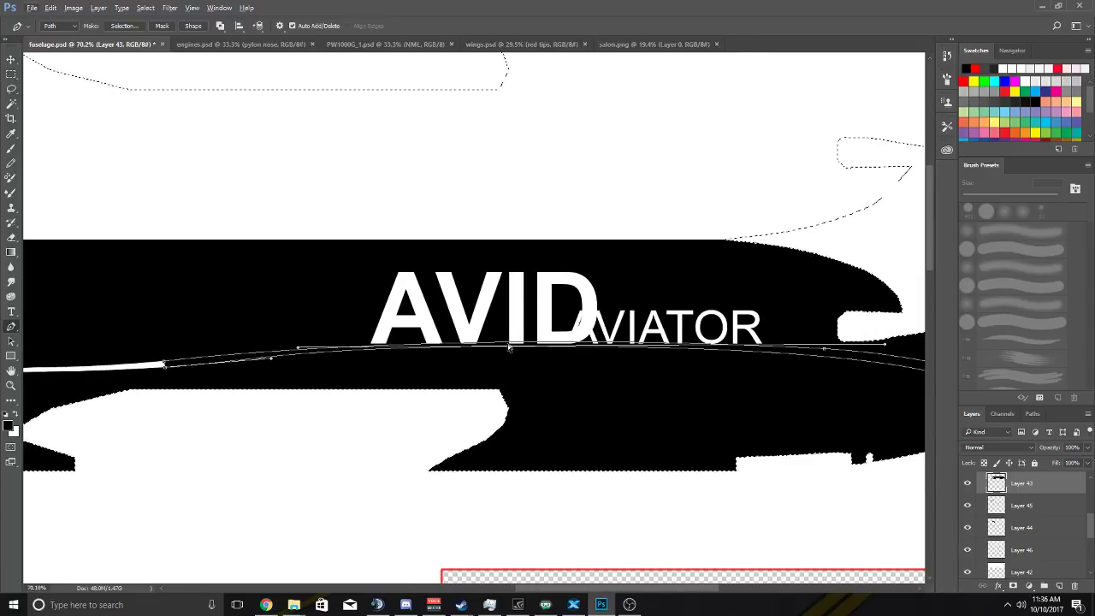
Close the stripe path at its upper starting corner and convert it into a selection.
scroll(510, 346, left, 3)
scroll(379, 350, right, 1)
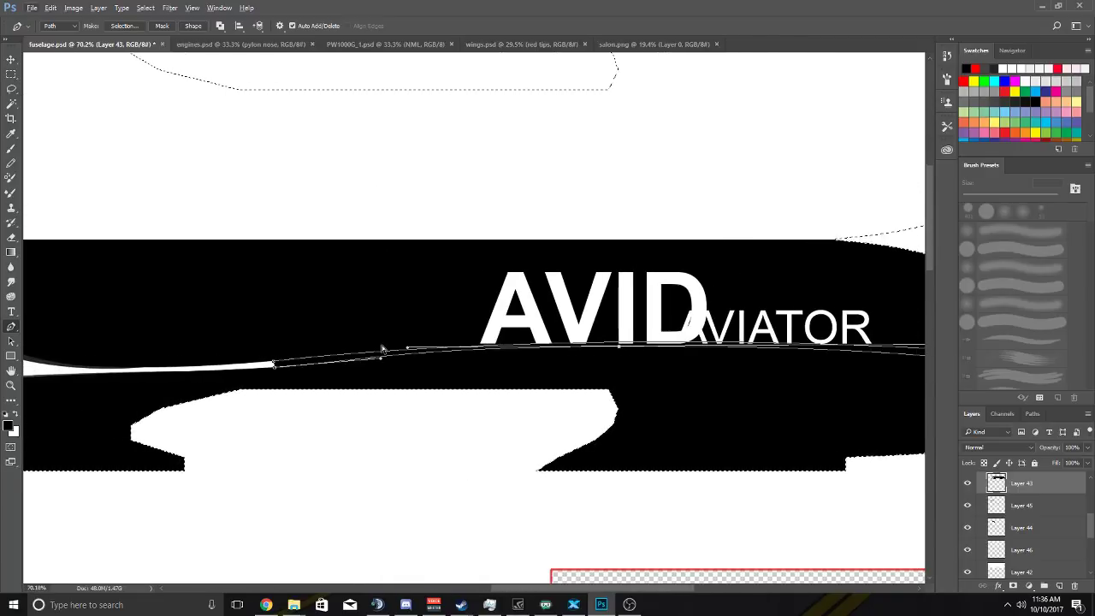
scroll(267, 371, up, 5)
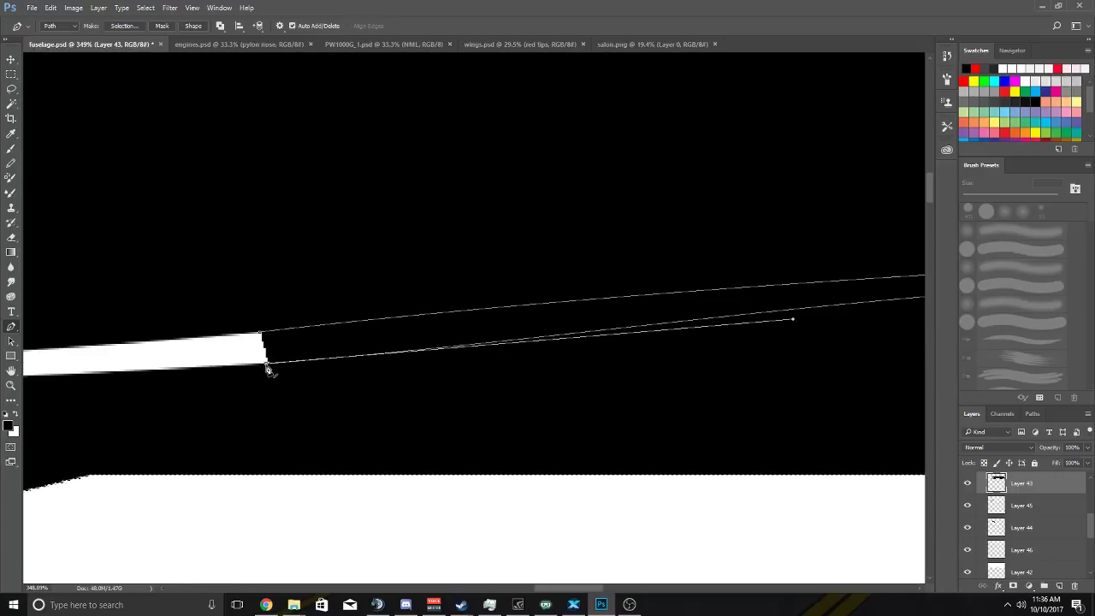
right_click(259, 336)
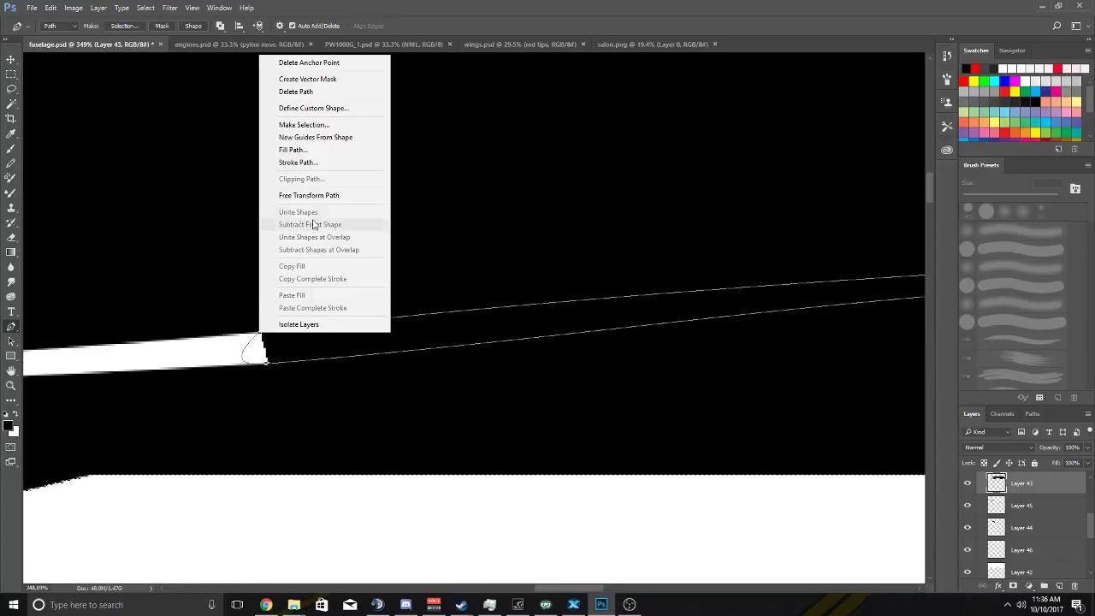
click(325, 122)
click(609, 178)
scroll(432, 283, down, 8)
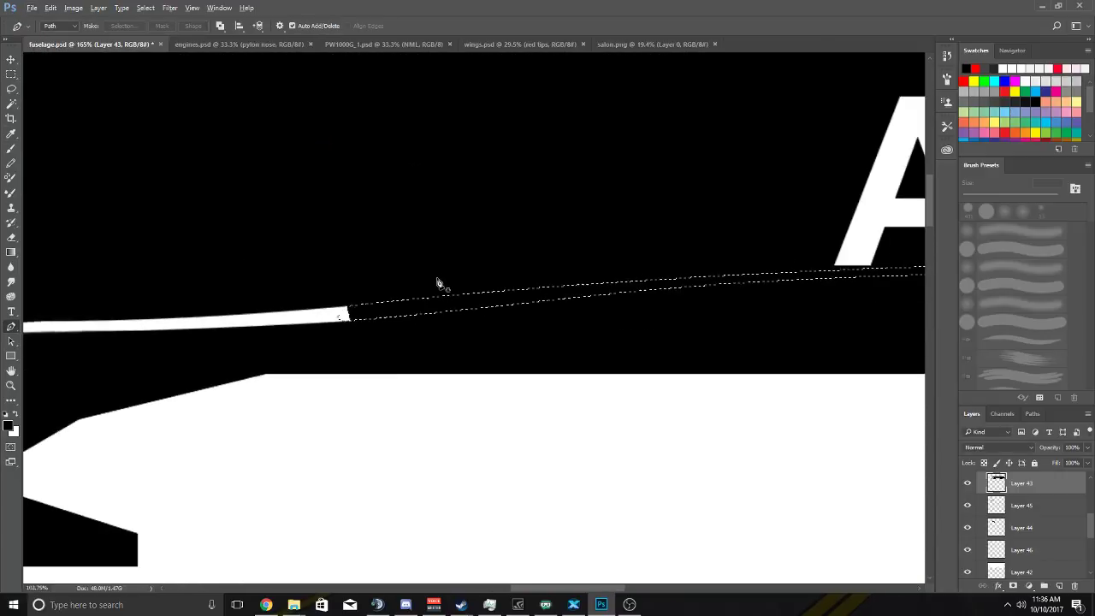
Erase the black inside the stripe selection on Layer 43 out to the nose, and deselect.
scroll(459, 282, up, 1)
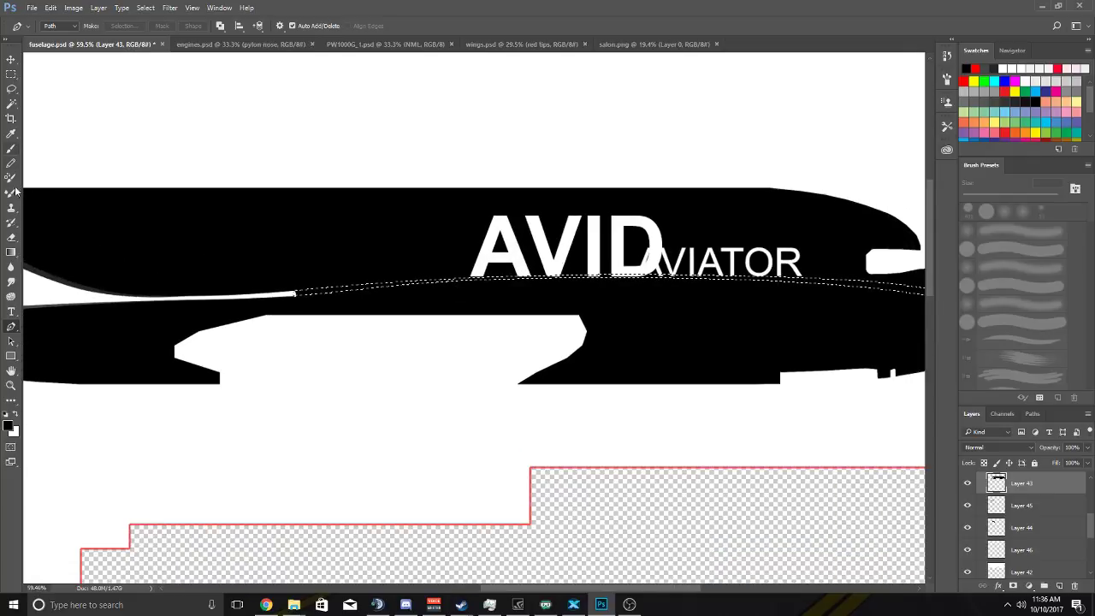
click(11, 239)
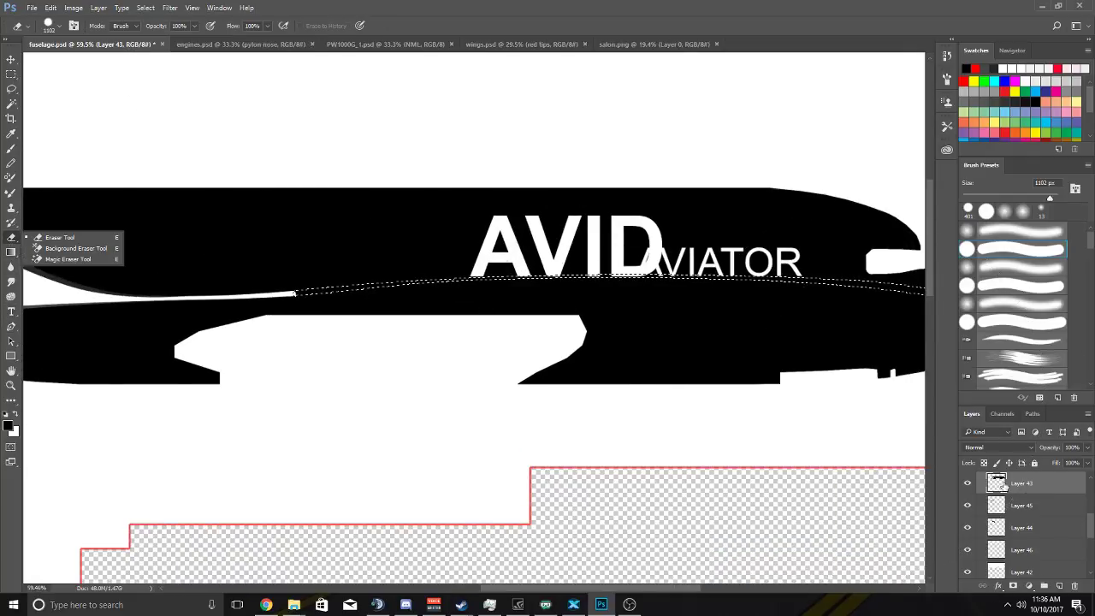
scroll(479, 297, right, 3)
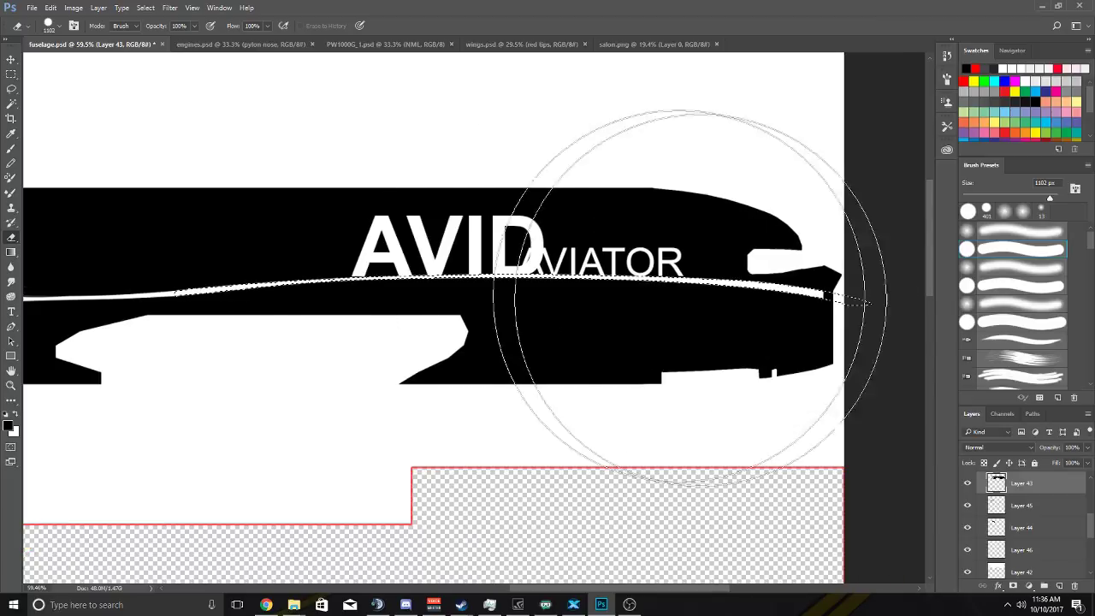
click(146, 8)
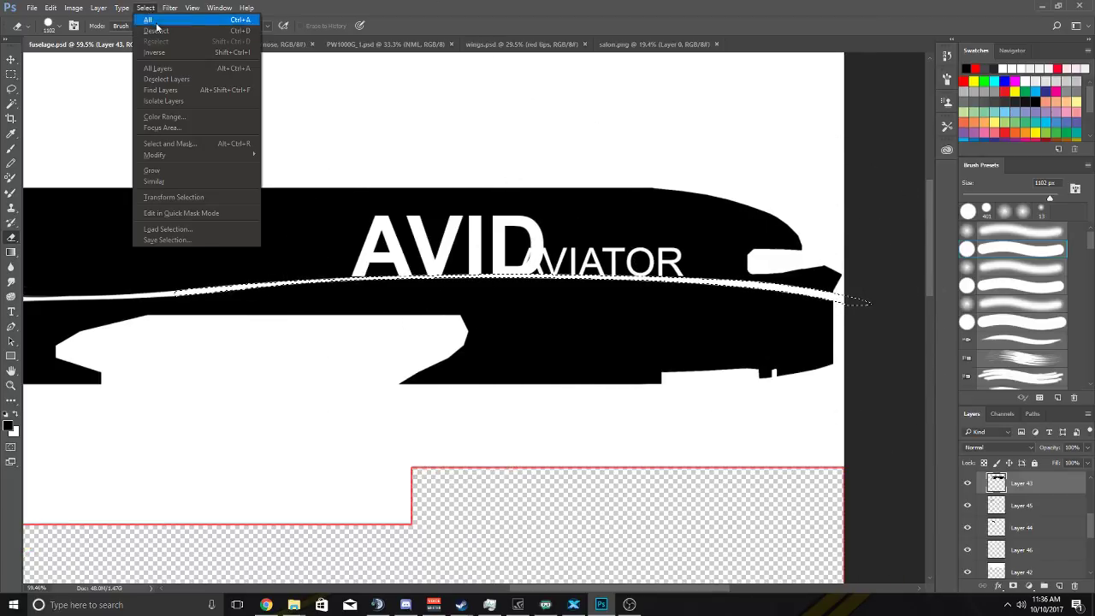
click(156, 32)
Set the eraser size to 6 px for refining the join between the old and new white stripe sections.
scroll(100, 274, up, 5)
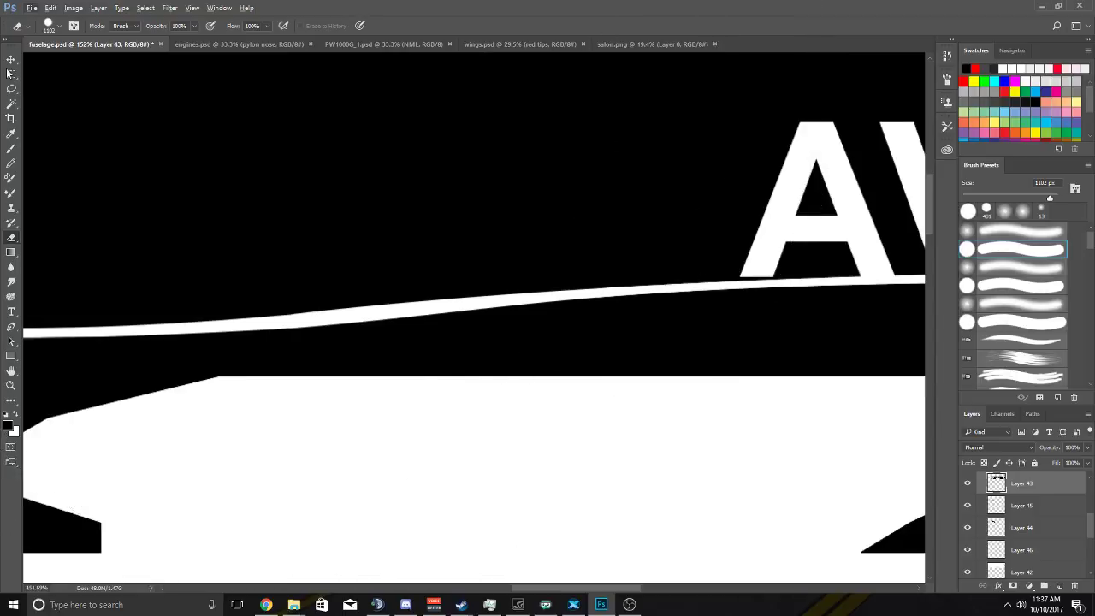
click(57, 27)
click(73, 63)
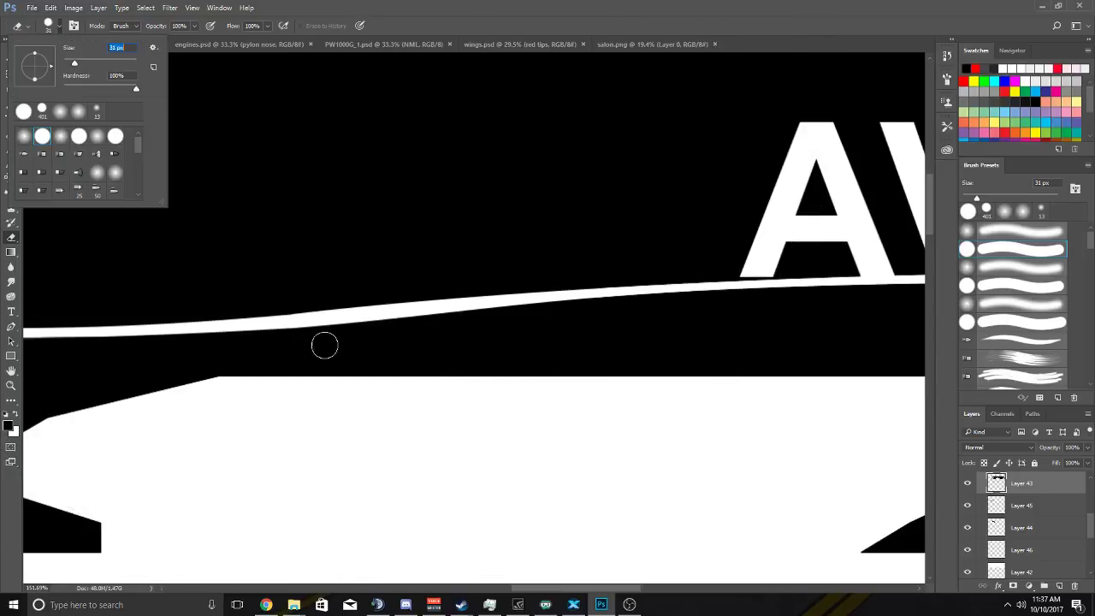
drag(74, 63, 69, 63)
drag(68, 64, 65, 63)
key(Return)
scroll(303, 324, up, 5)
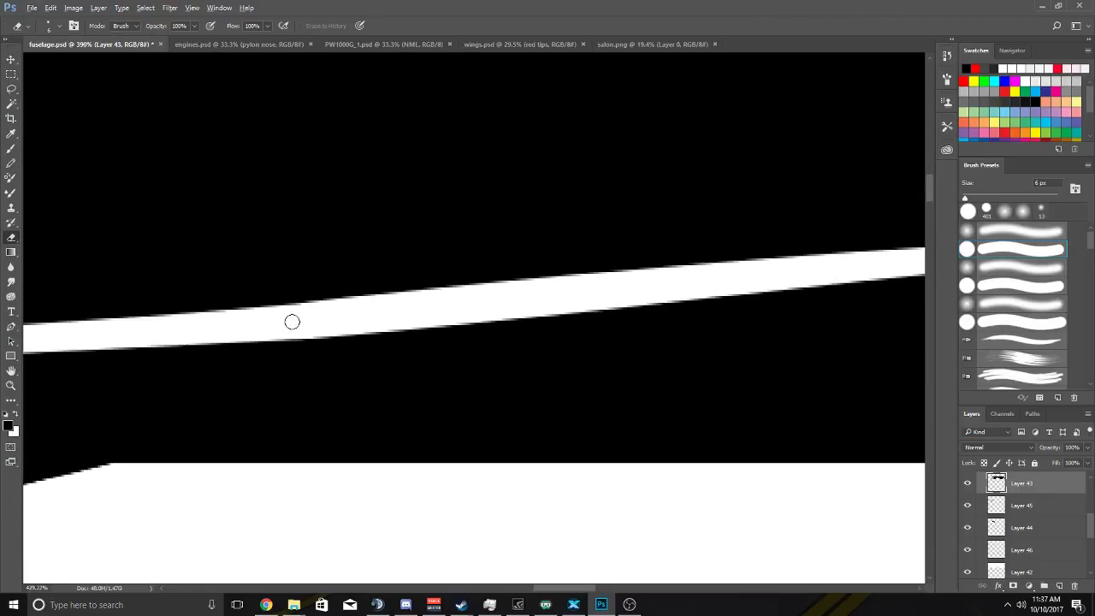
scroll(283, 313, down, 5)
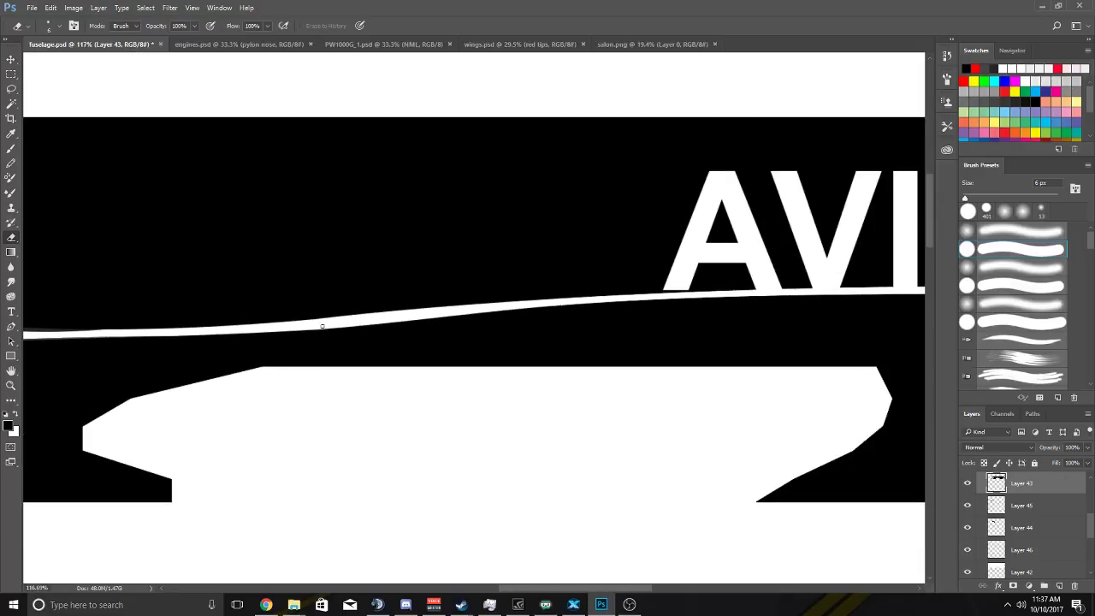
scroll(322, 326, up, 5)
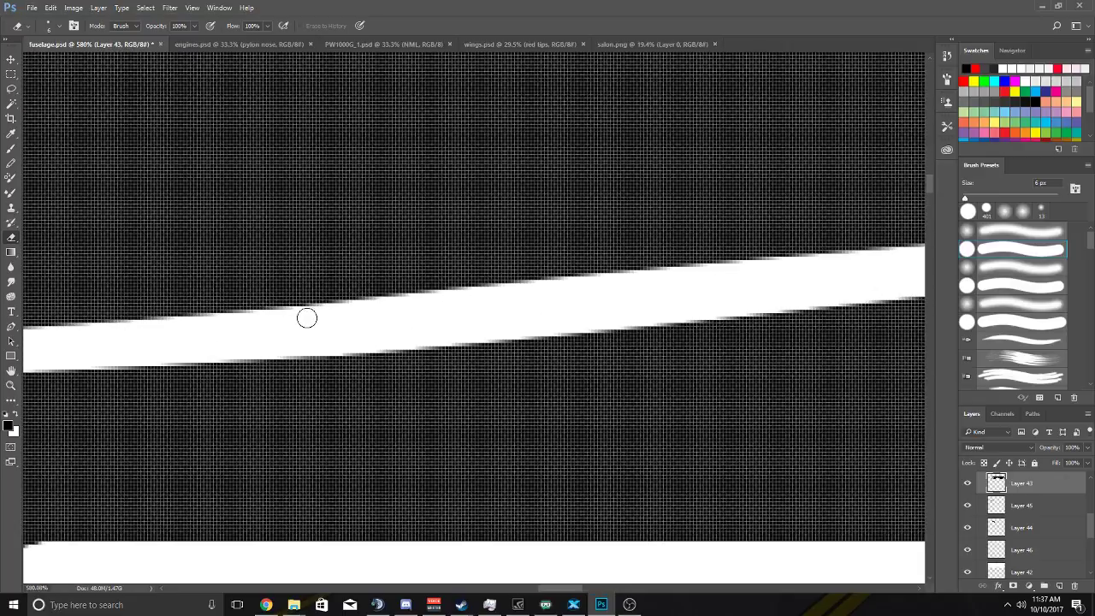
scroll(307, 318, down, 6)
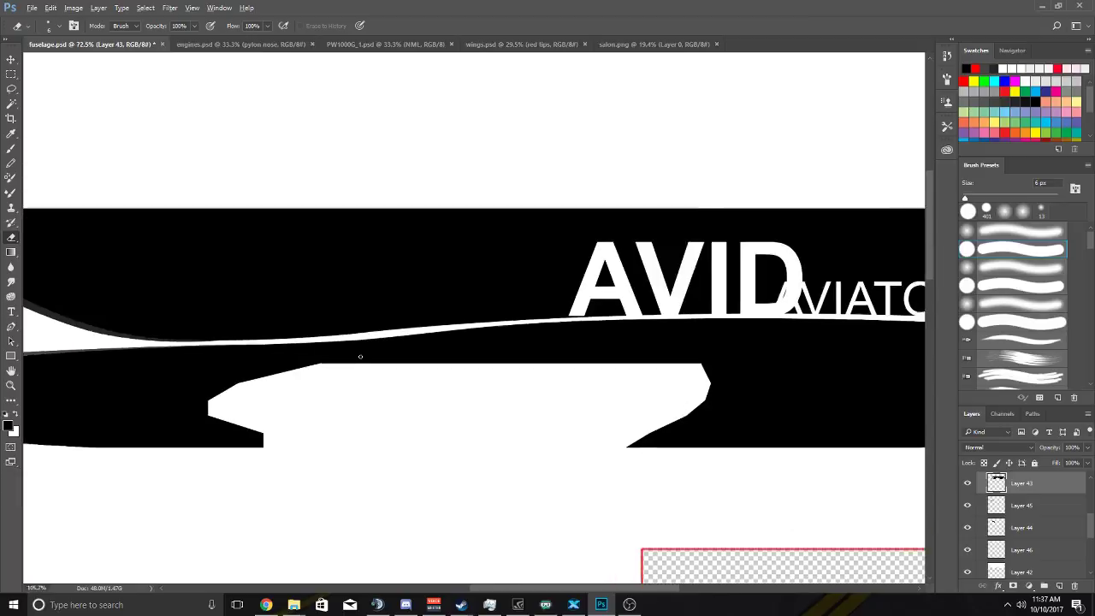
scroll(360, 357, up, 3)
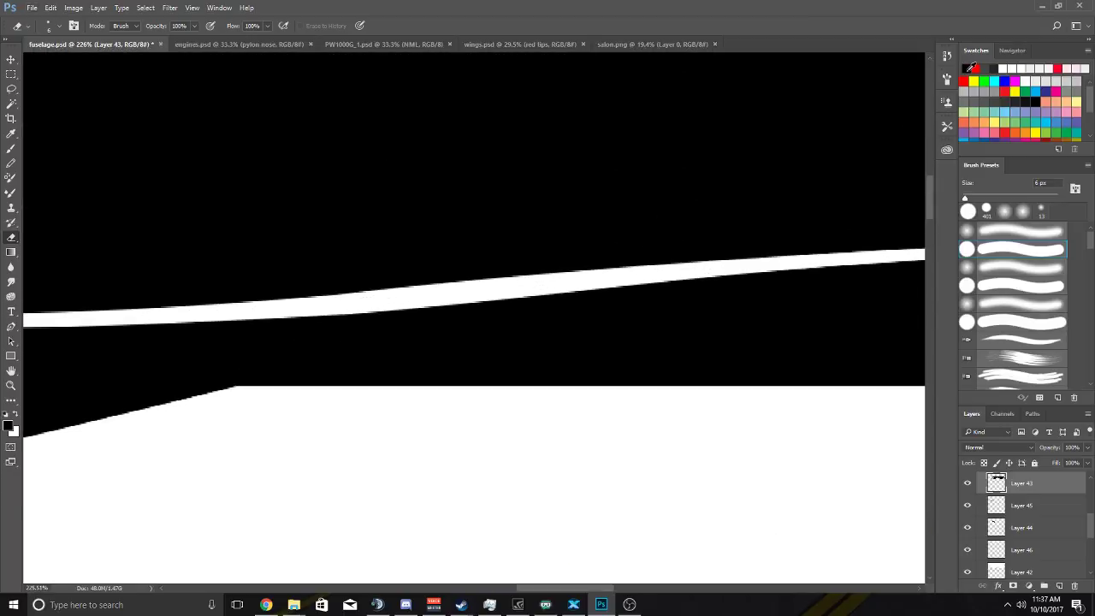
Set the brush to 3 px and touch up the stripe's lower edge in black where the two sections join.
click(11, 149)
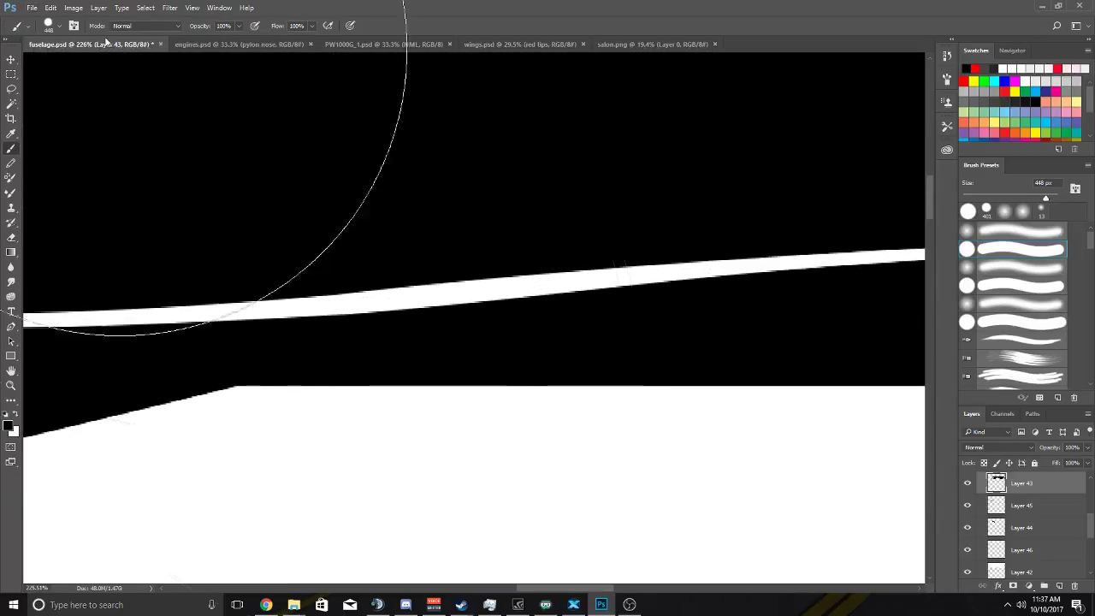
click(58, 26)
click(65, 65)
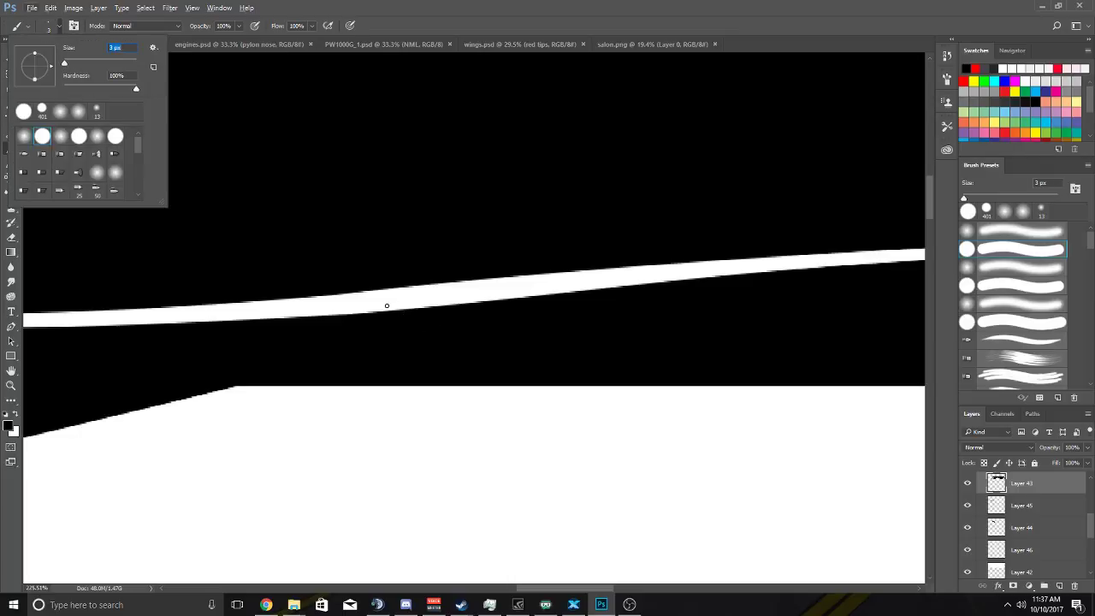
key(Return)
scroll(388, 317, down, 5)
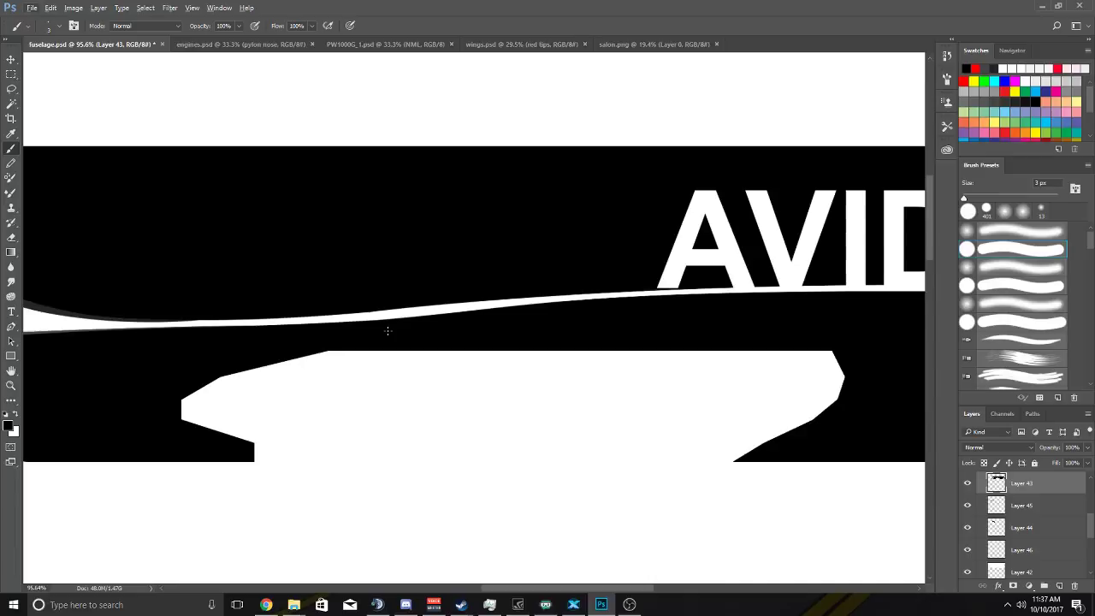
scroll(387, 331, down, 2)
scroll(394, 325, up, 6)
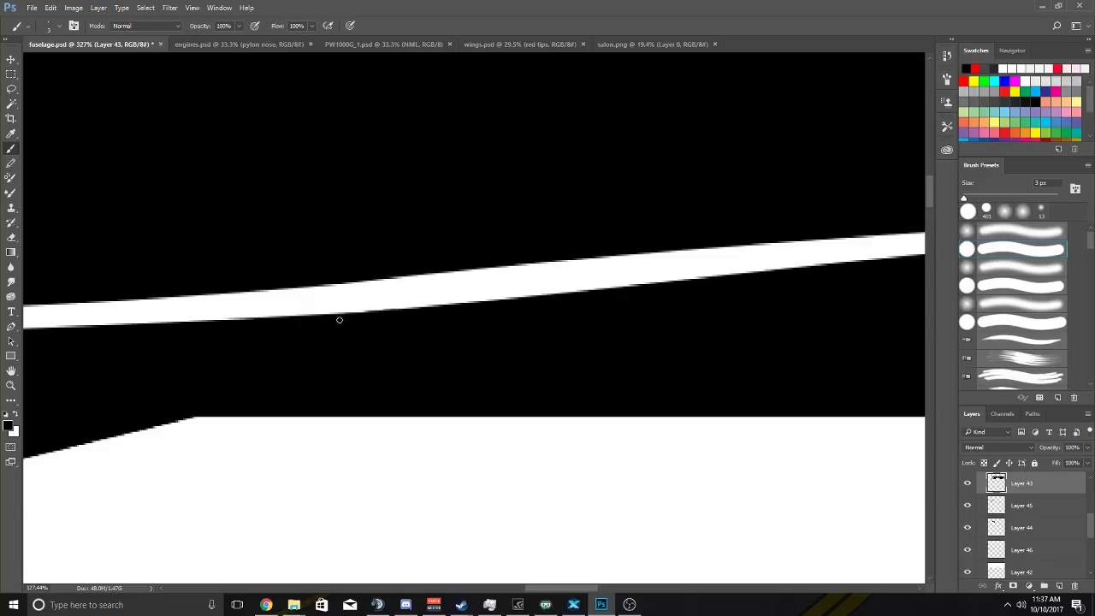
alt+scroll(319, 319, down, 5)
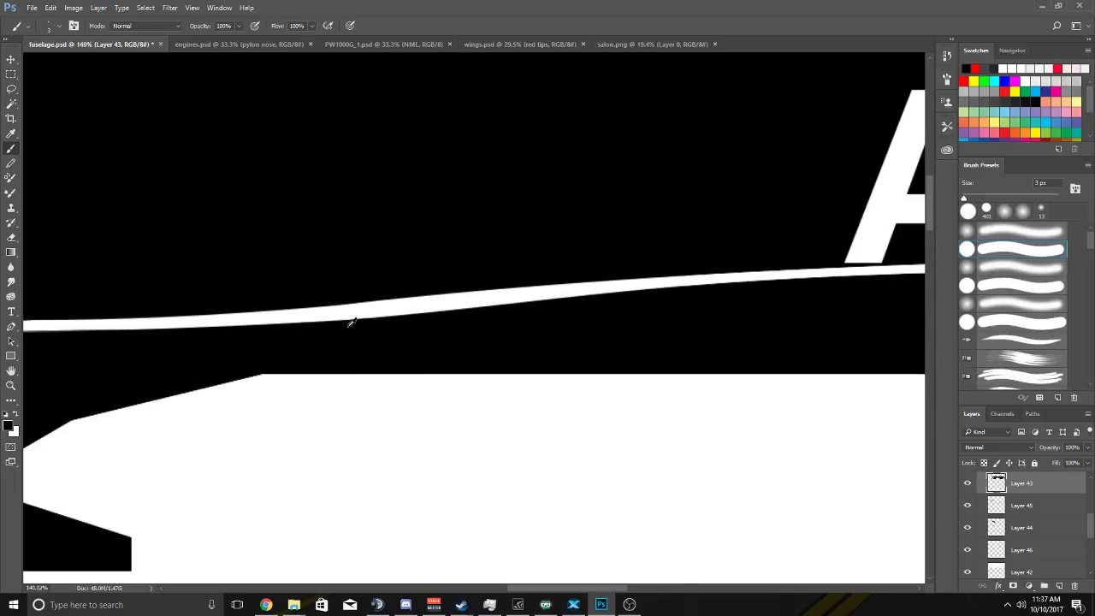
alt+scroll(364, 332, up, 5)
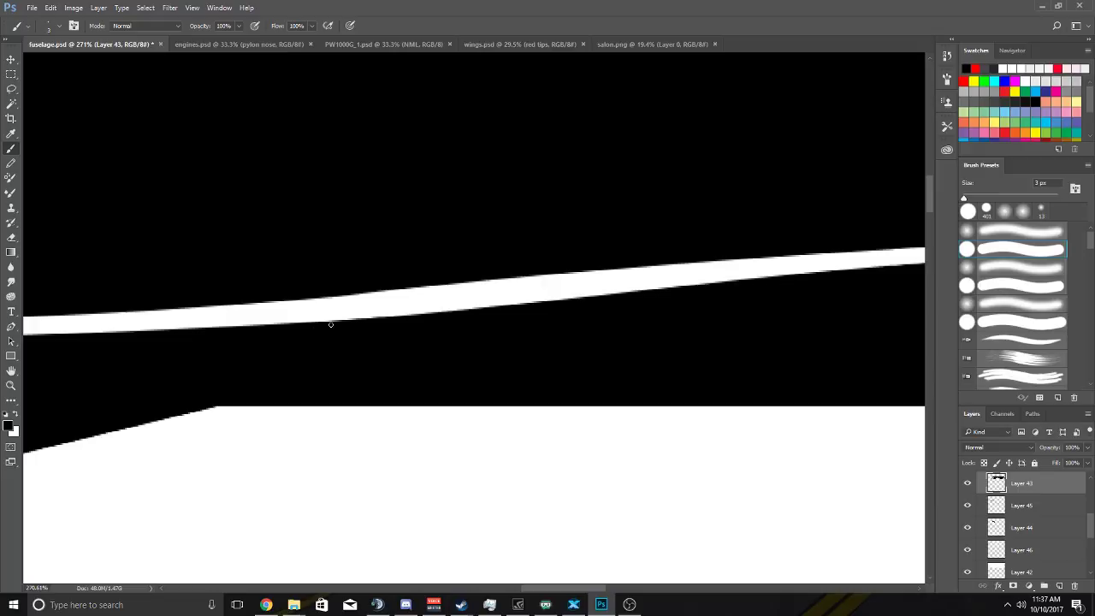
Examine the redrawn white stripe along the whole fuselage side, from the nose to the tail.
alt+scroll(294, 326, down, 5)
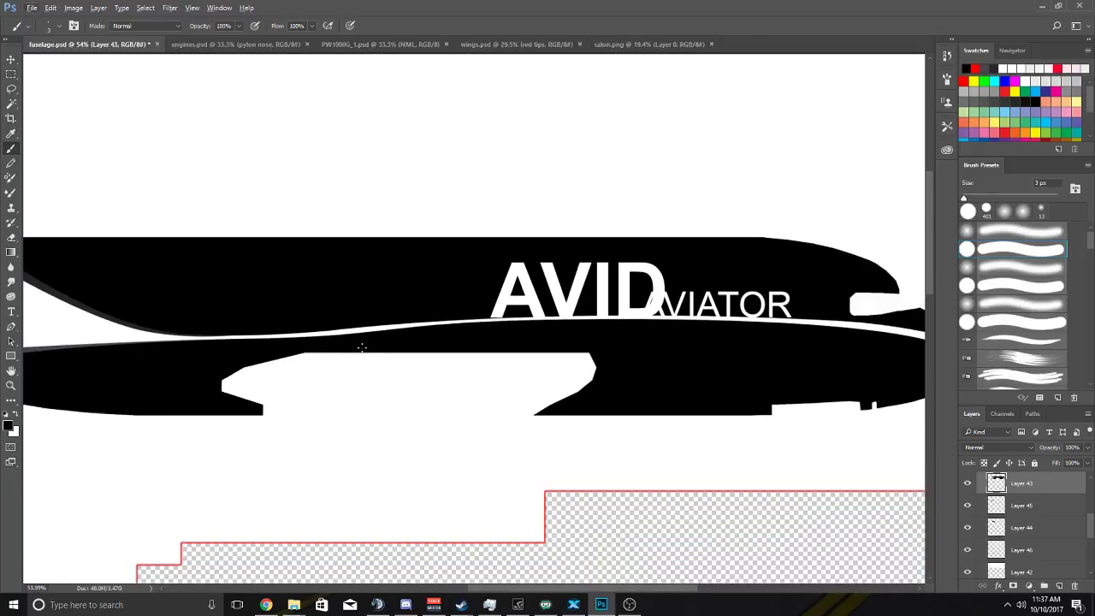
scroll(368, 347, down, 1)
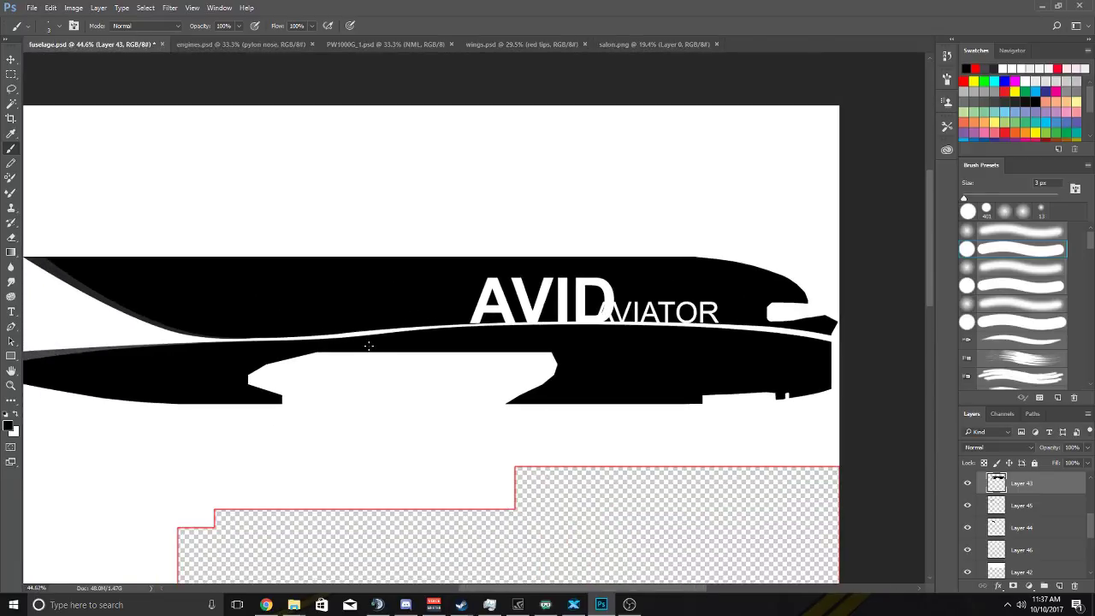
scroll(368, 346, right, 5)
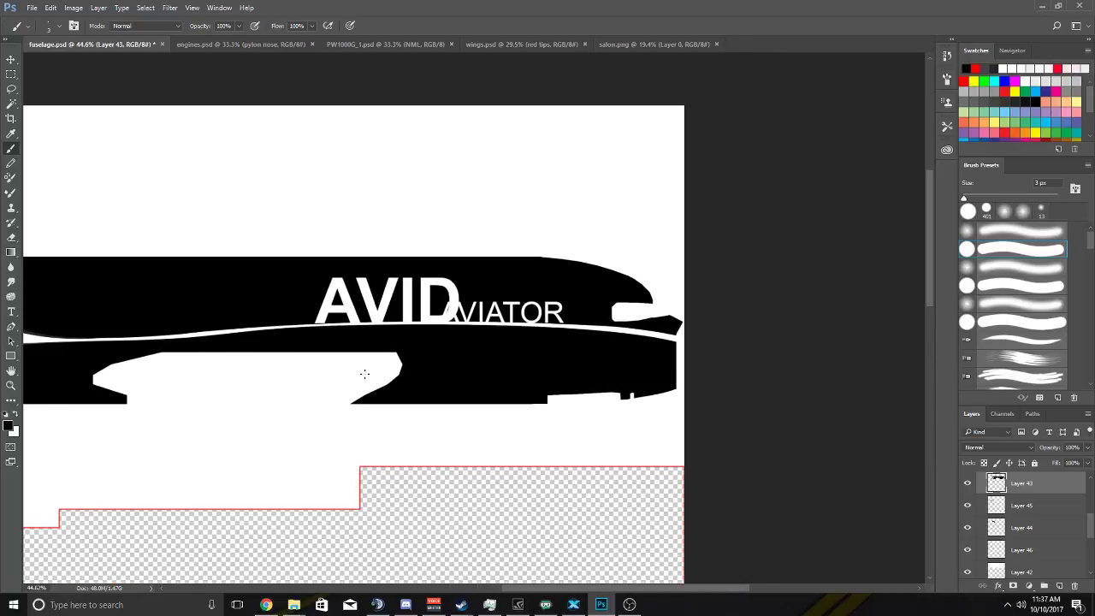
scroll(368, 380, left, 1)
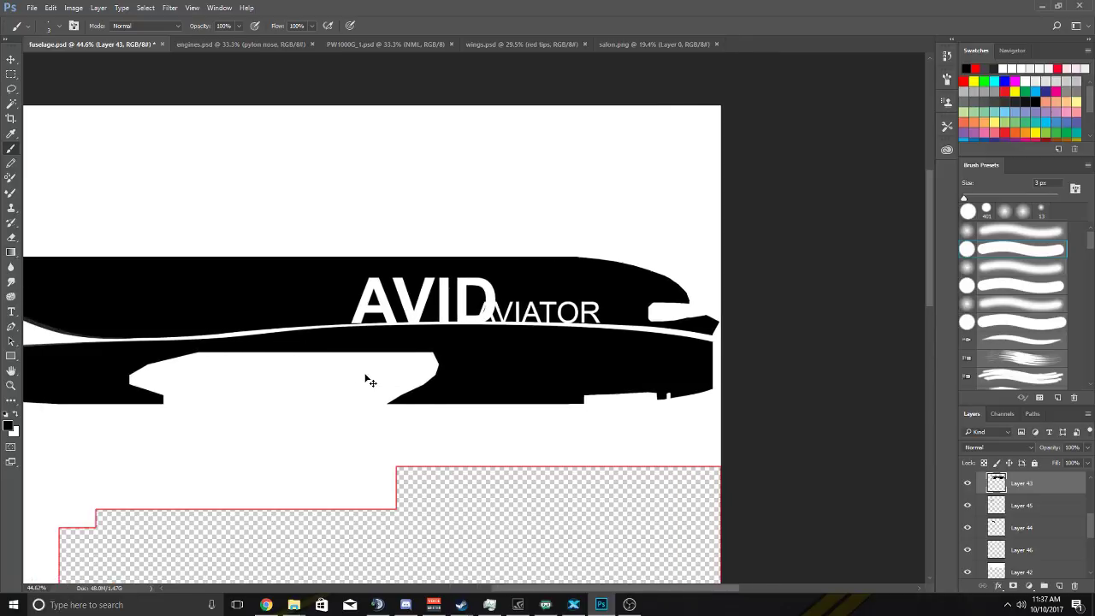
scroll(368, 382, left, 6)
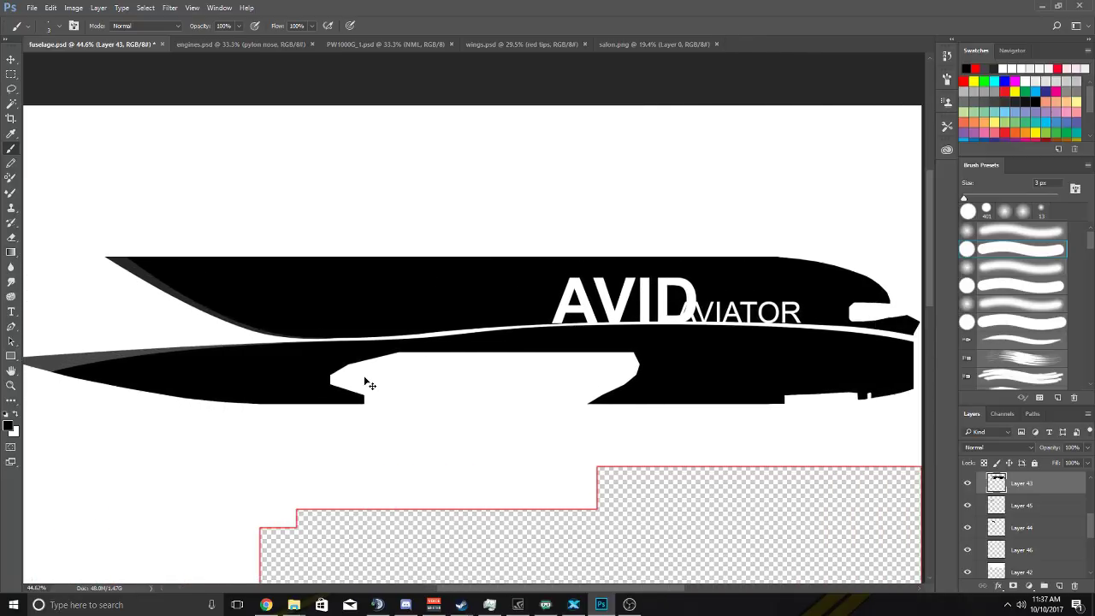
scroll(368, 381, right, 2)
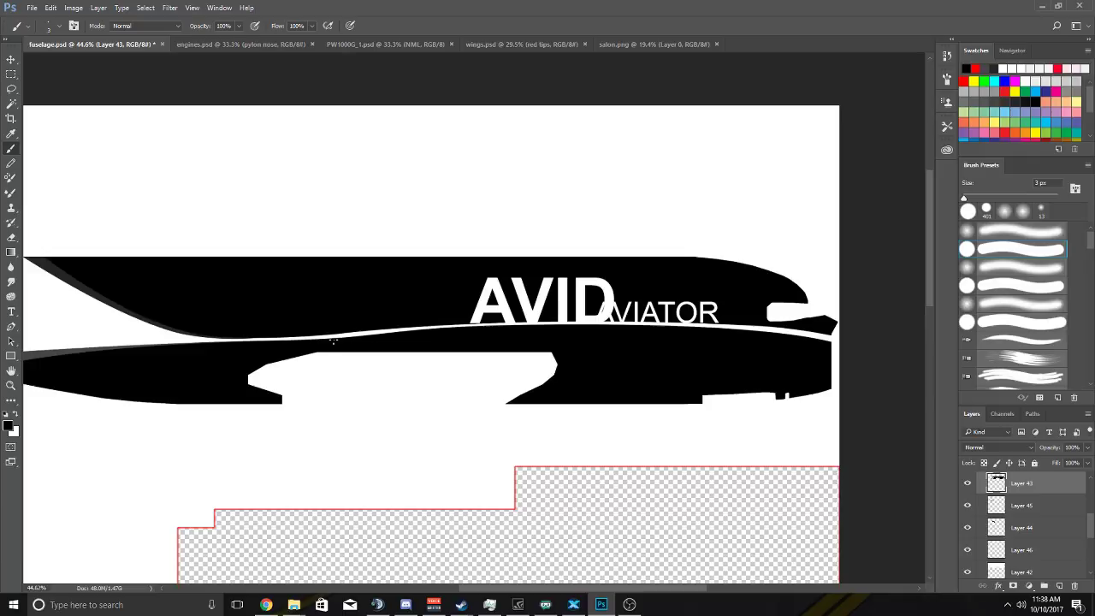
Check how the grey-edged tail curves flow into the white stripe and on beneath the AVID AVIATOR lettering.
scroll(228, 339, left, 5)
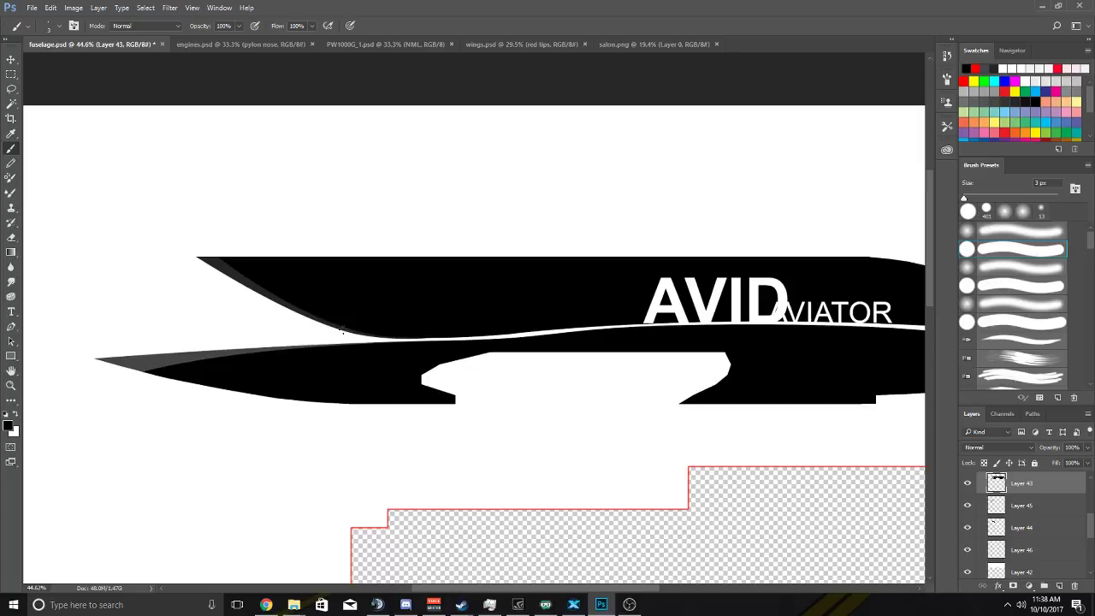
scroll(409, 334, right, 2)
scroll(411, 335, left, 2)
scroll(414, 336, right, 1)
scroll(414, 336, right, 3)
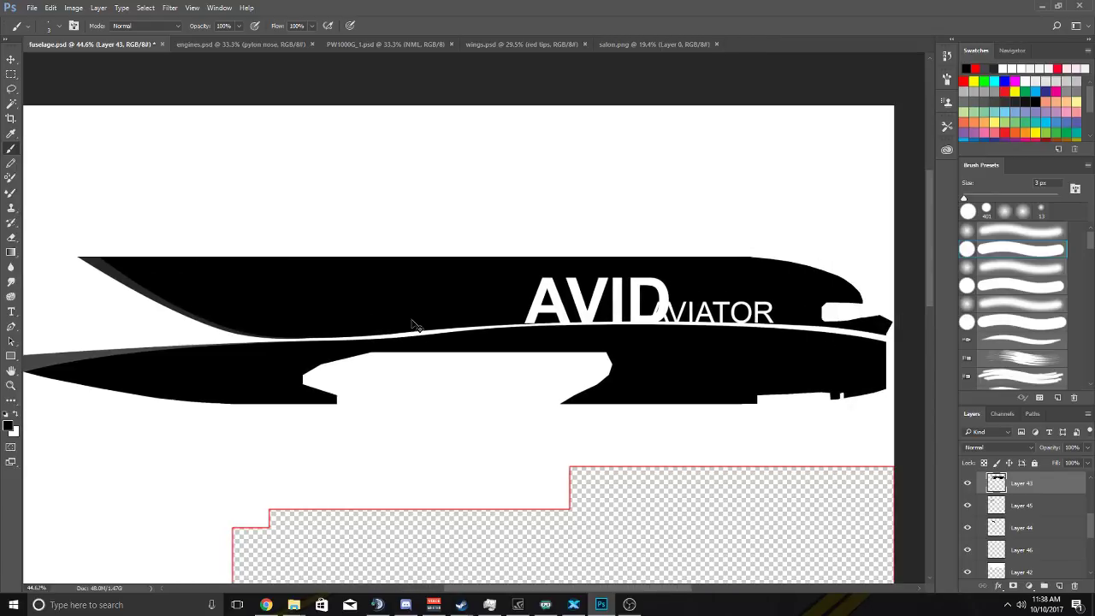
scroll(124, 260, left, 1)
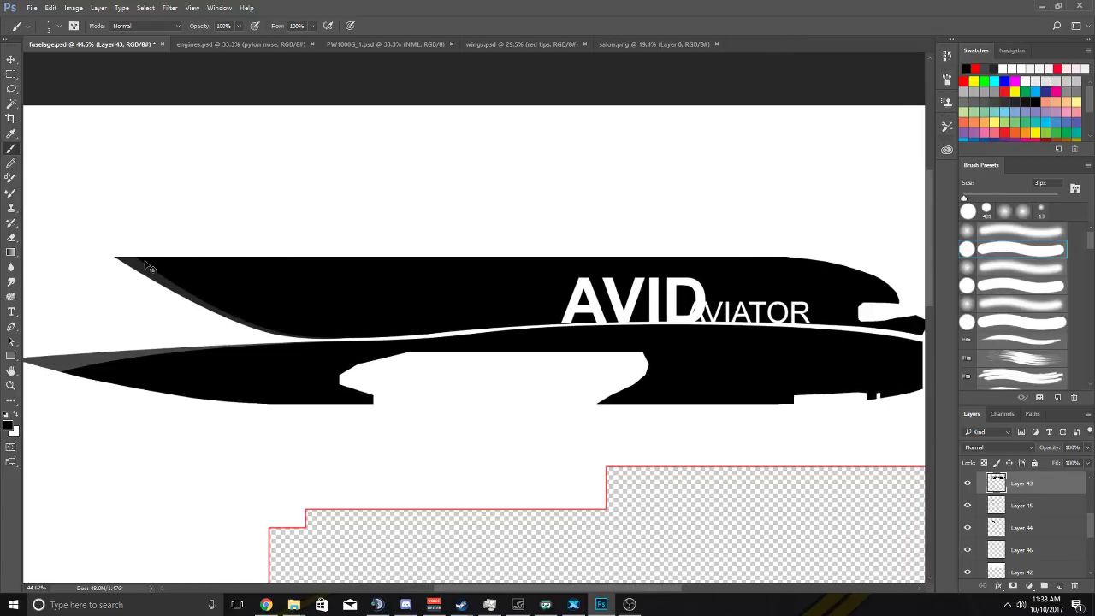
scroll(151, 263, right, 2)
scroll(157, 262, left, 5)
scroll(157, 265, right, 7)
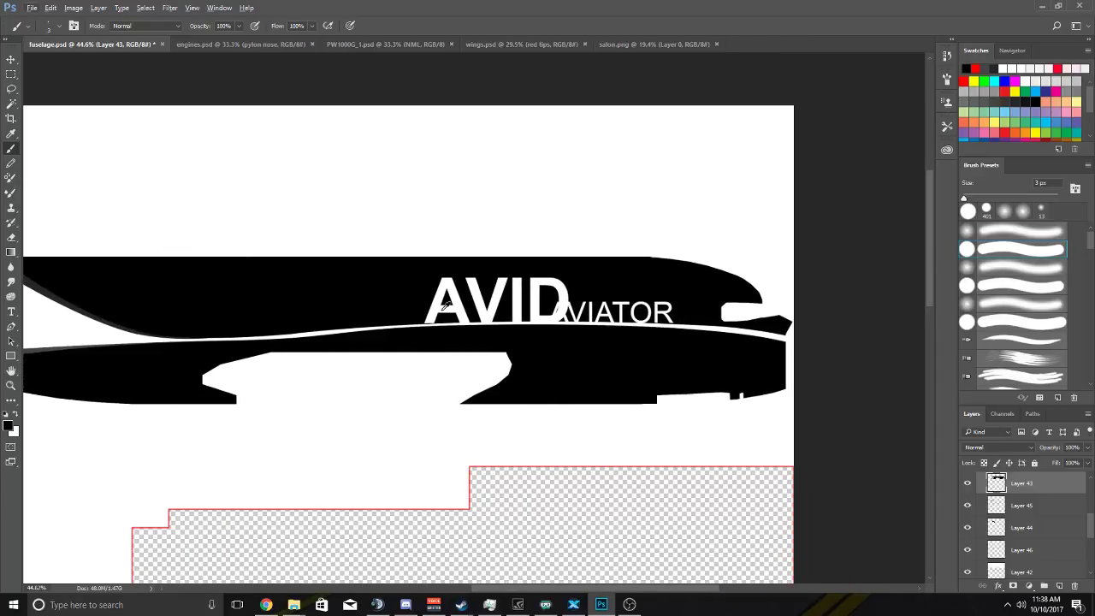
scroll(395, 312, up, 3)
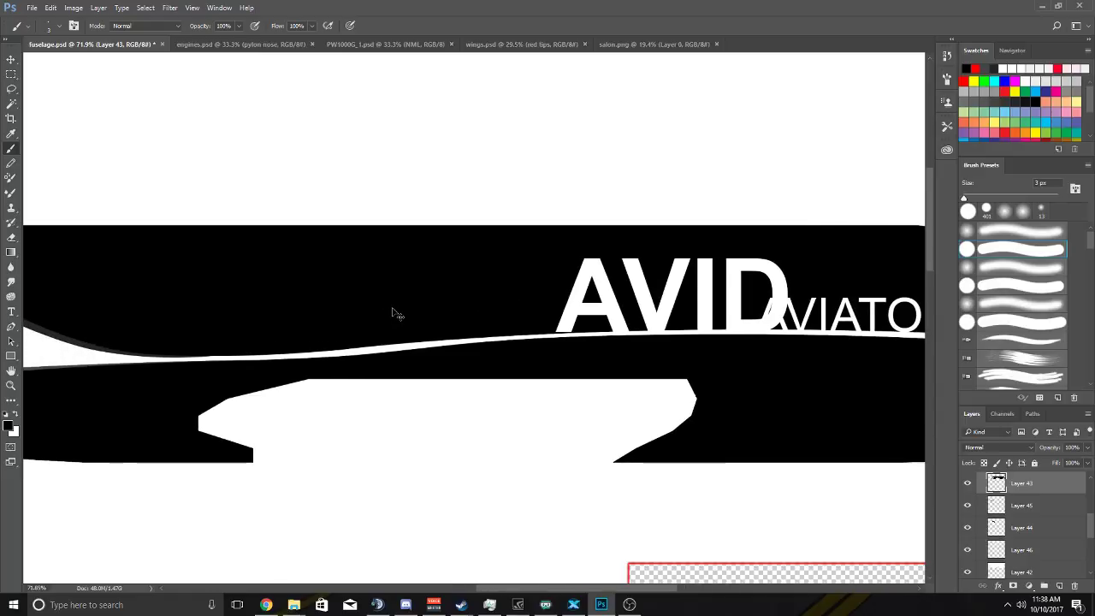
scroll(394, 313, right, 5)
scroll(394, 312, left, 8)
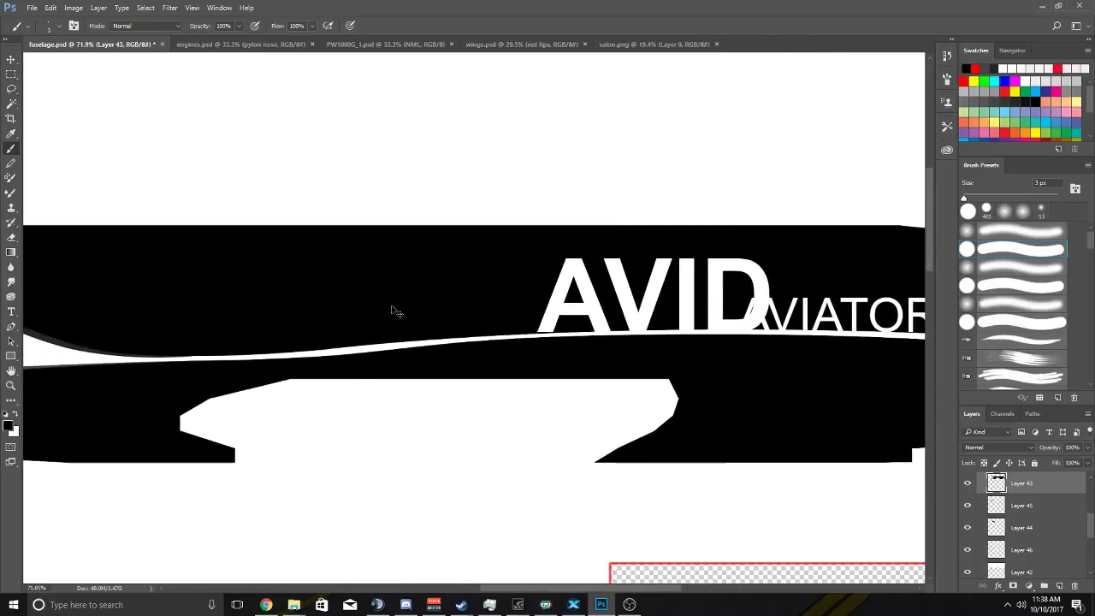
scroll(395, 313, right, 5)
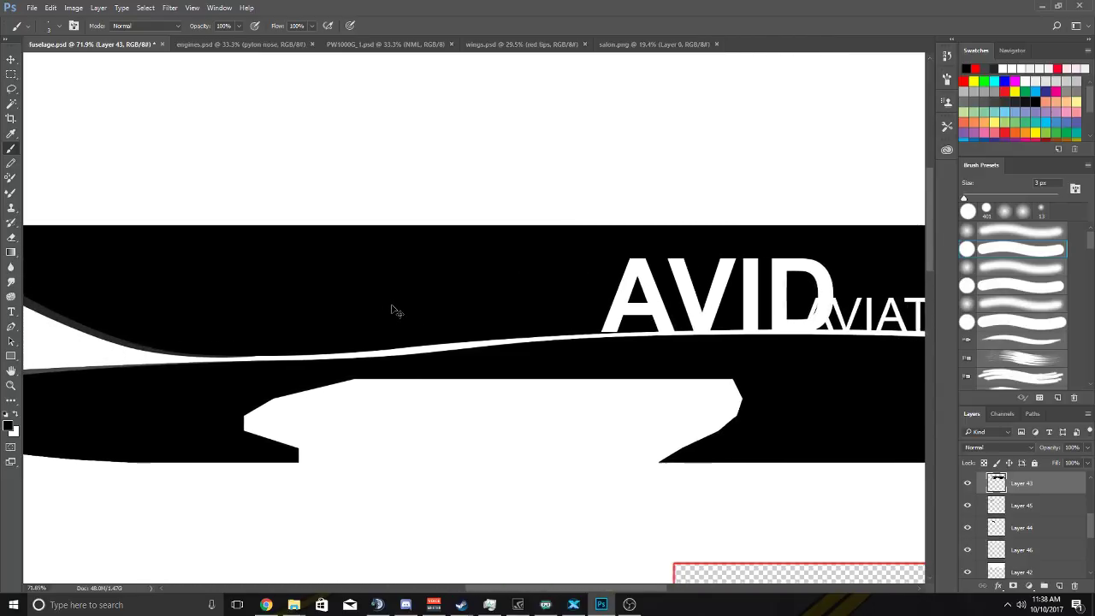
scroll(395, 313, right, 2)
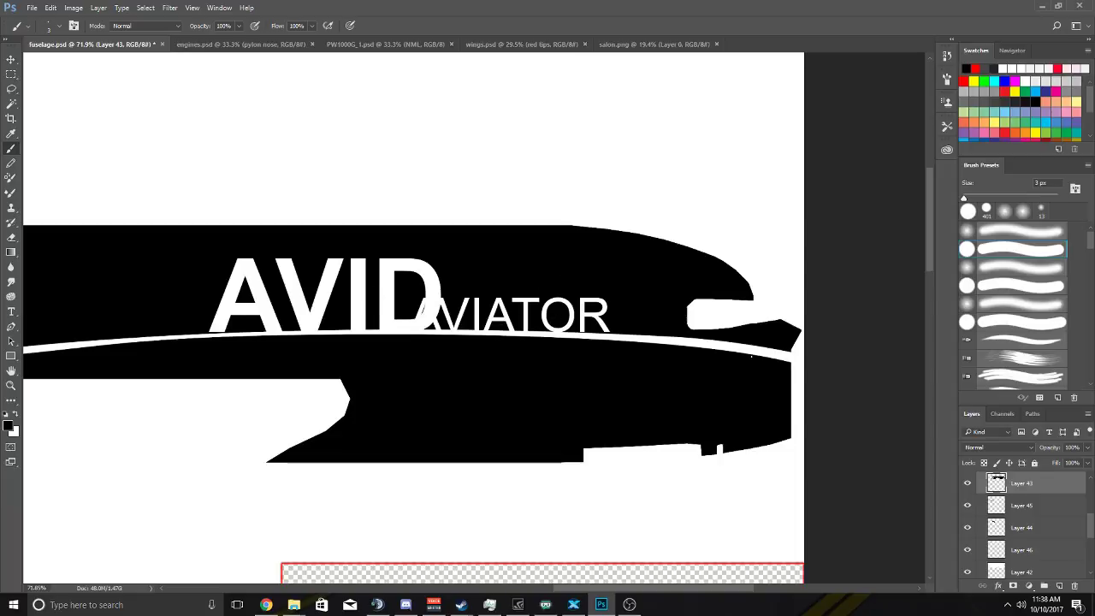
Compare the fuselage livery with Layer 43 hidden and shown, and review the design as a whole.
click(968, 485)
click(968, 484)
scroll(743, 409, down, 5)
scroll(743, 409, down, 2)
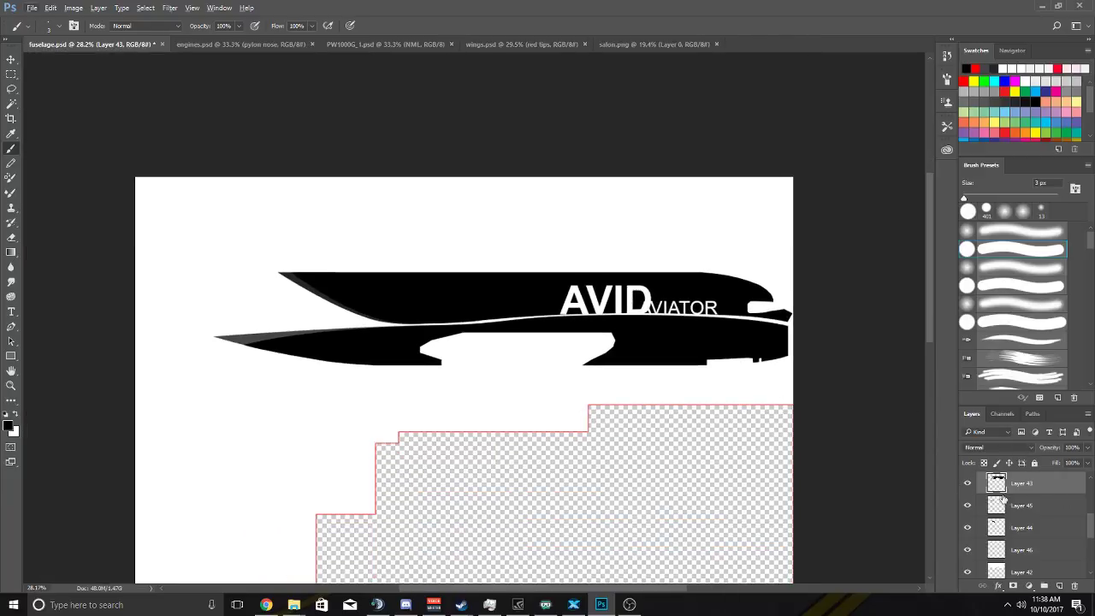
scroll(734, 337, up, 2)
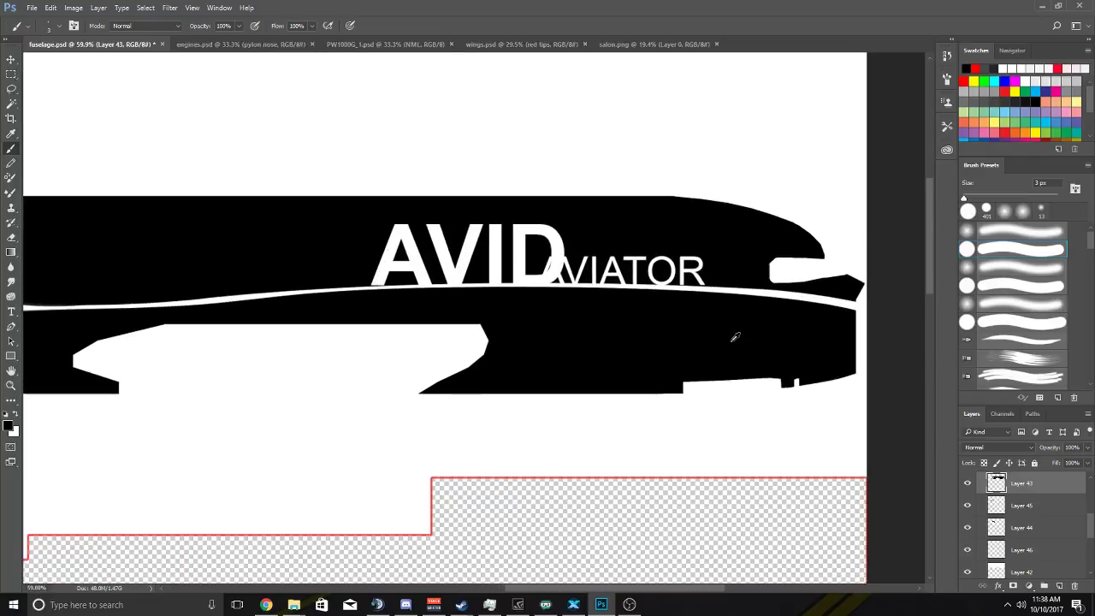
Select the AVIATOR and AVID text layers together and move them slightly down onto the white stripe.
scroll(1008, 505, up, 3)
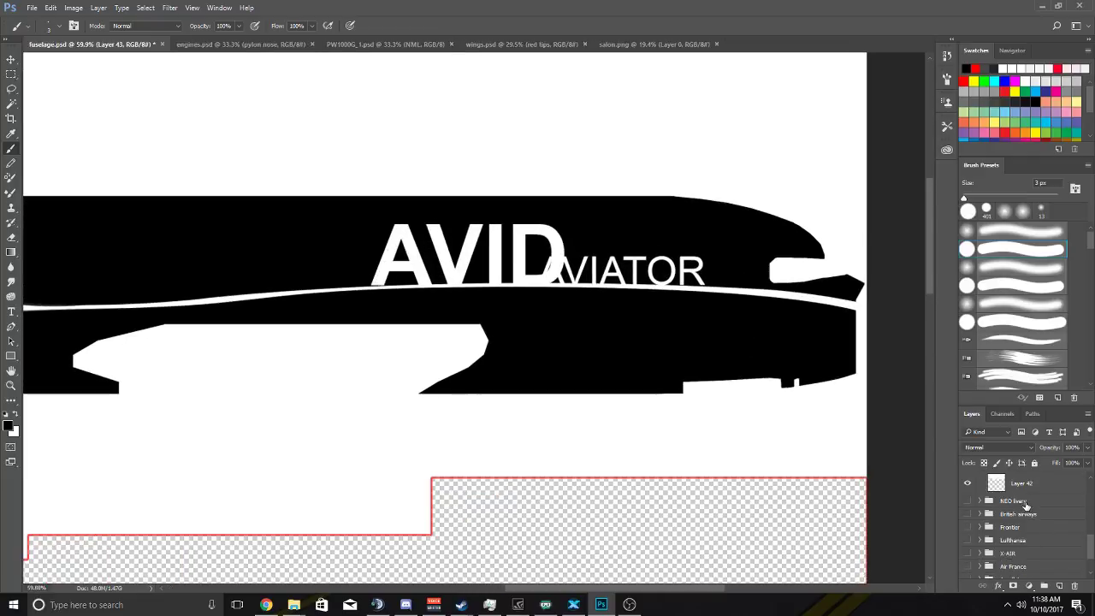
click(1026, 512)
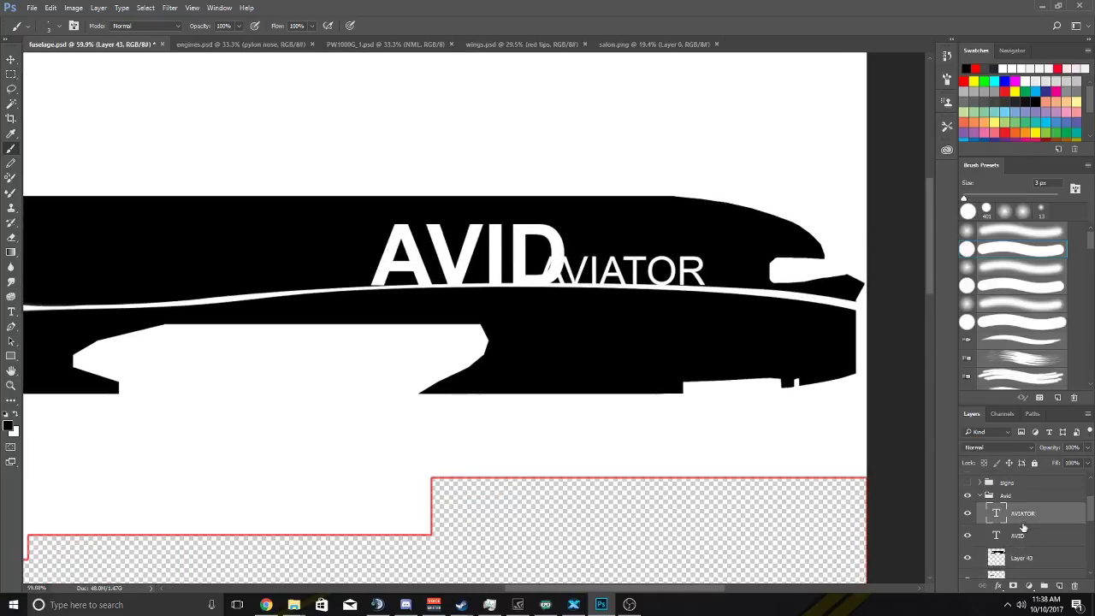
shift+click(1025, 537)
scroll(645, 308, up, 5)
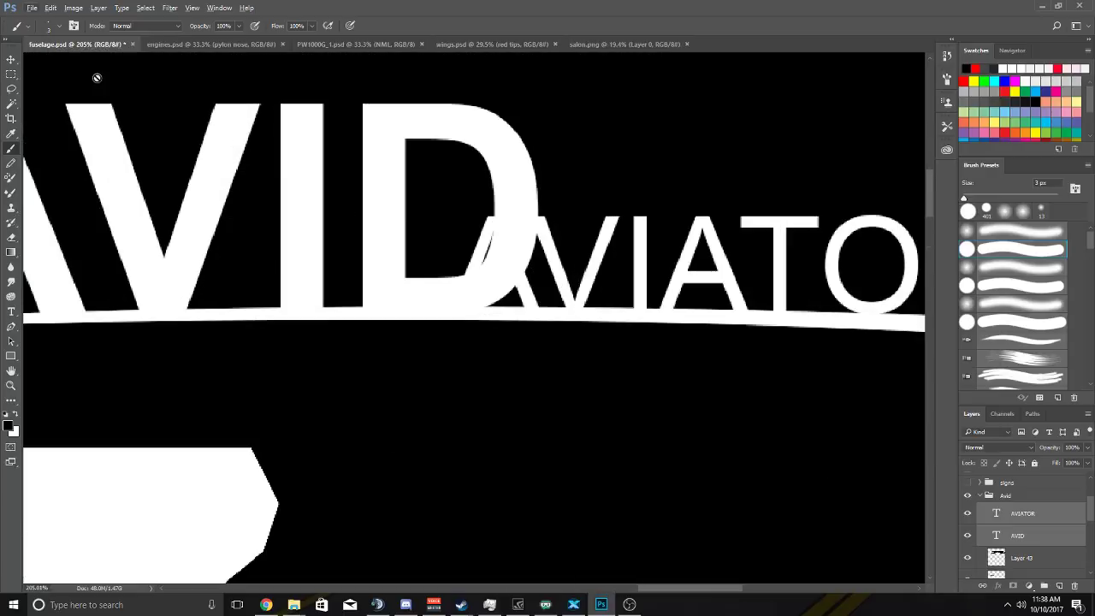
click(13, 60)
scroll(374, 196, down, 2)
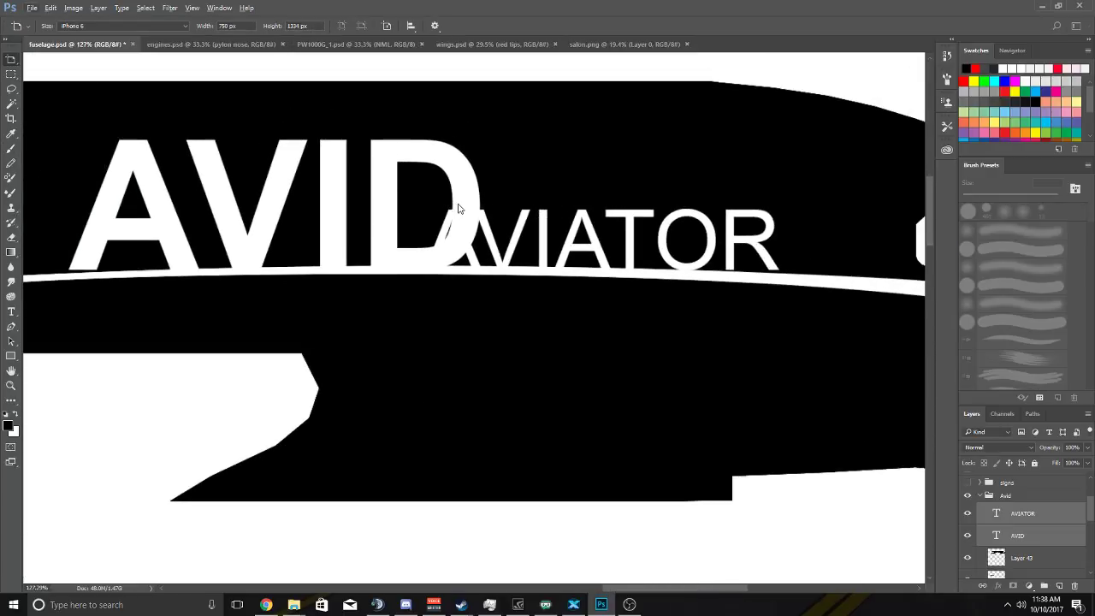
click(9, 60)
click(51, 62)
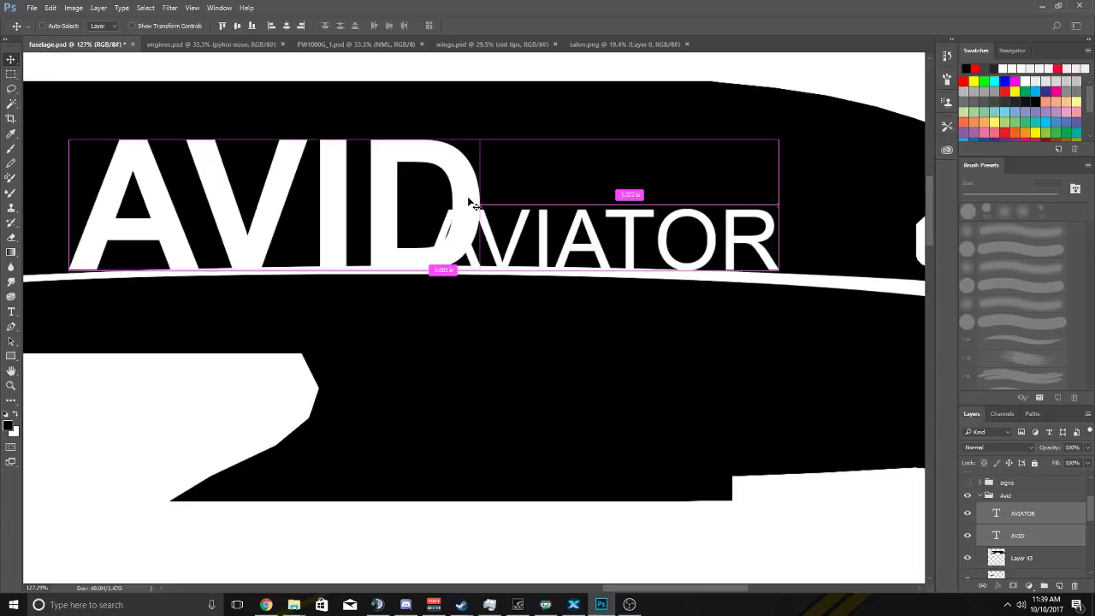
drag(468, 203, 469, 205)
scroll(466, 264, down, 1)
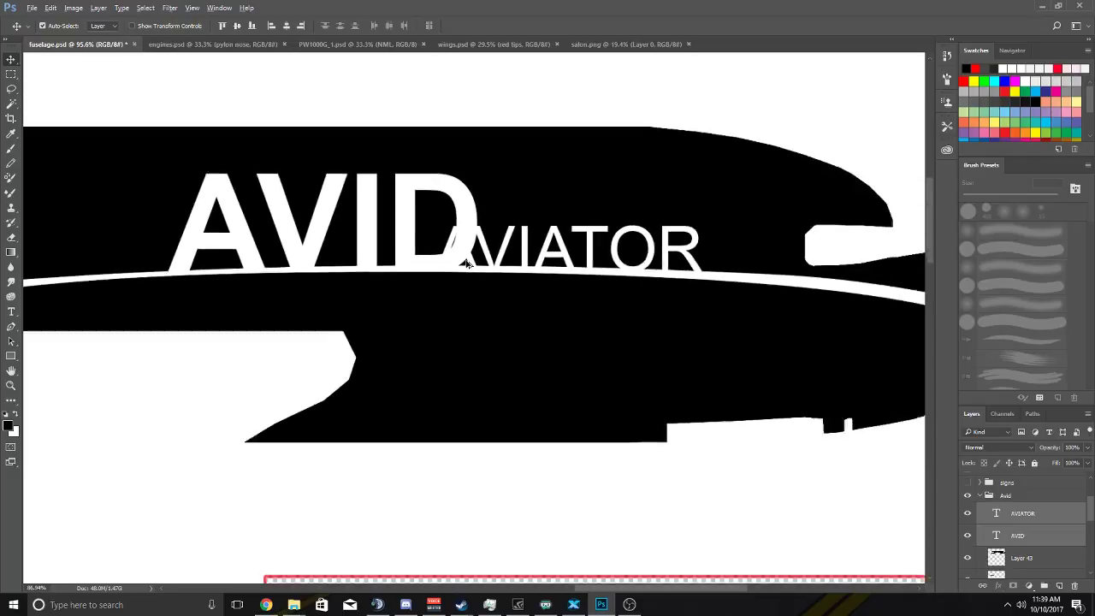
scroll(466, 264, down, 1)
scroll(473, 256, up, 3)
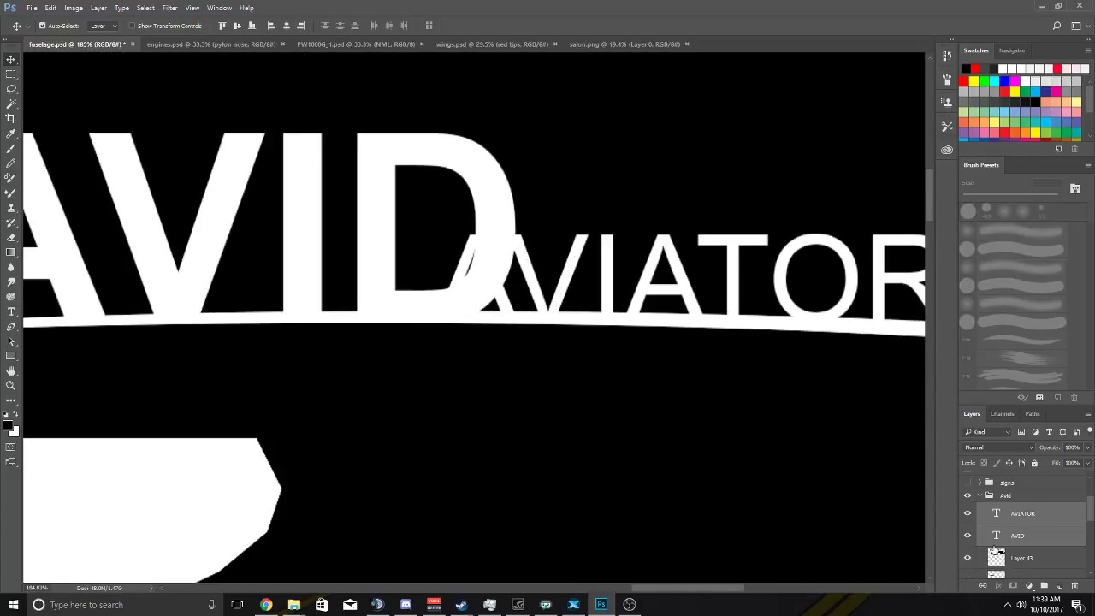
Load the AVIATOR lettering as a selection and duplicate its text layer as AVIATOR copy.
click(1031, 512)
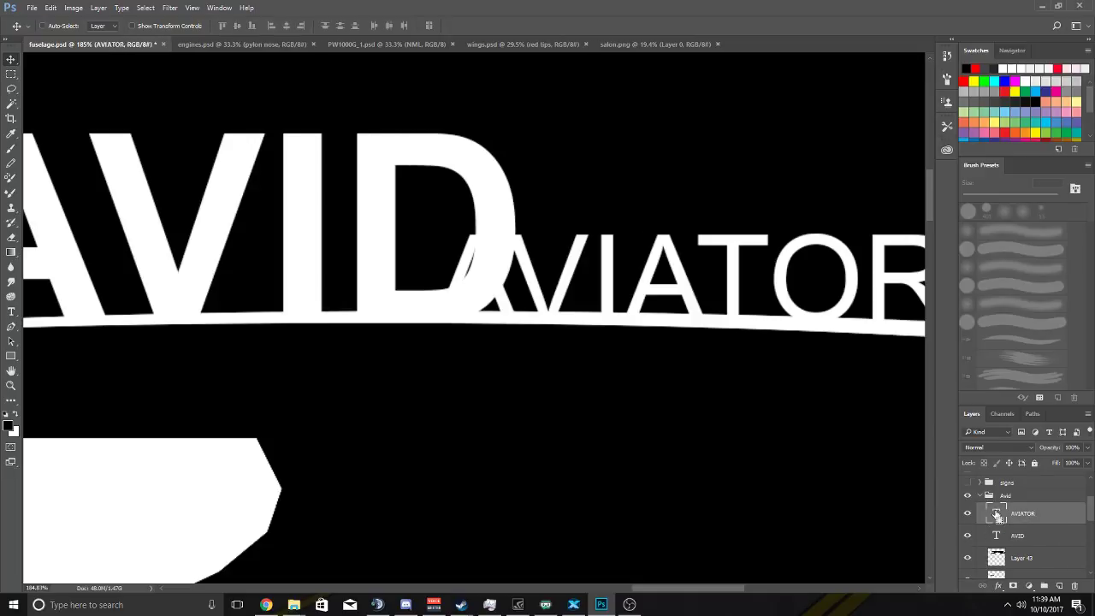
ctrl+click(997, 513)
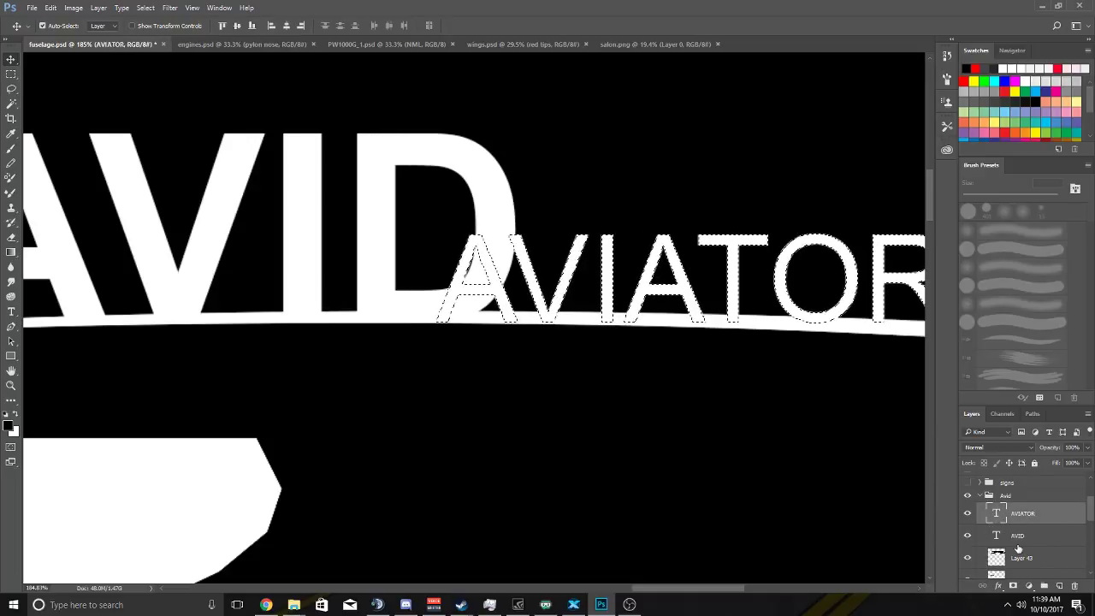
right_click(1027, 513)
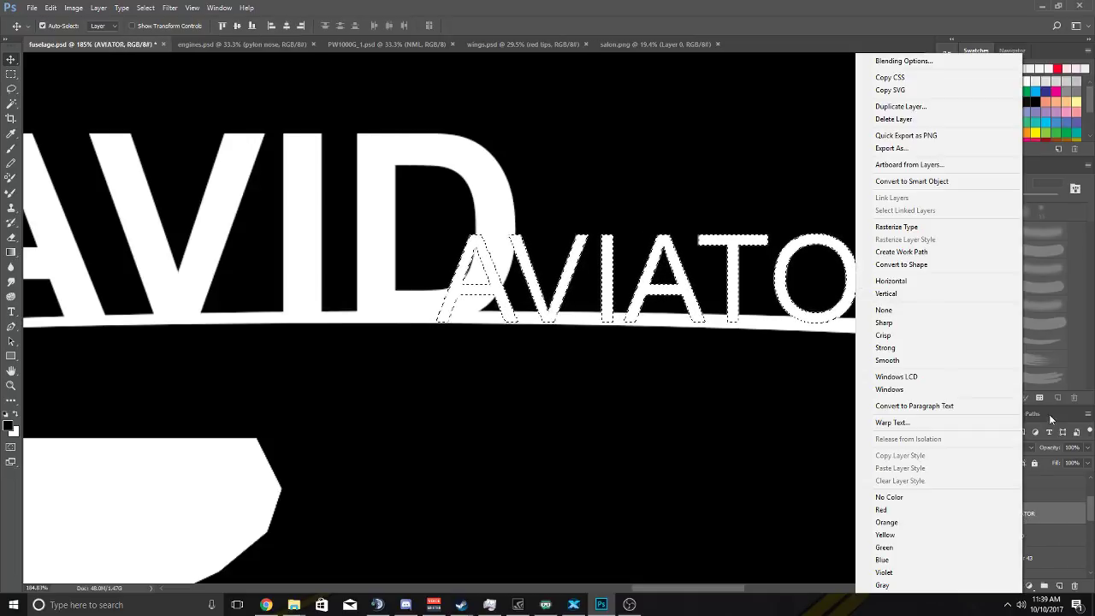
click(909, 107)
click(641, 182)
scroll(607, 272, right, 3)
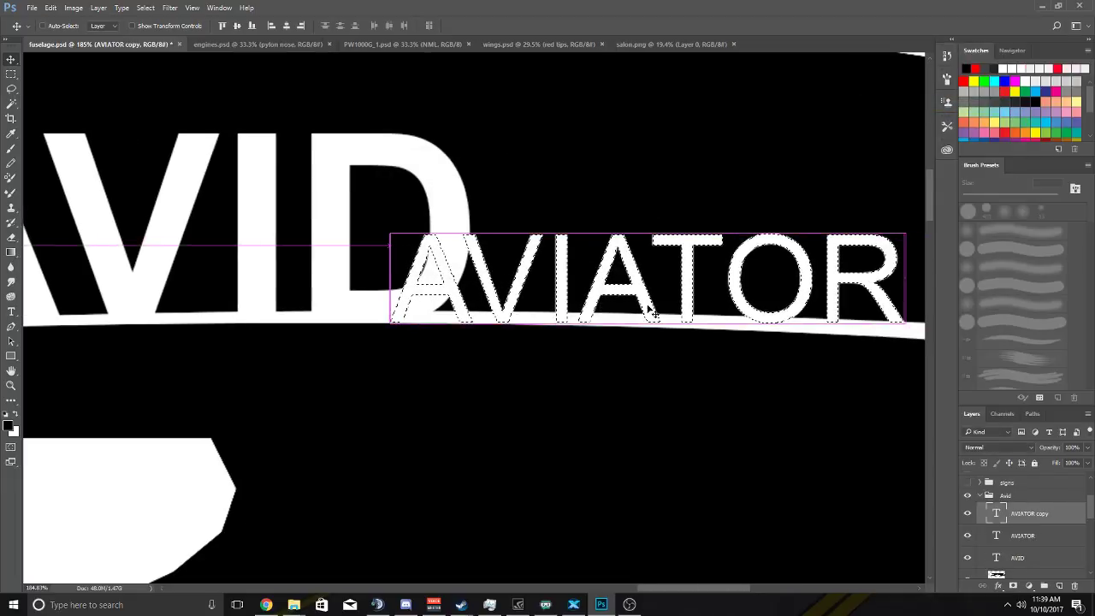
scroll(595, 259, up, 5)
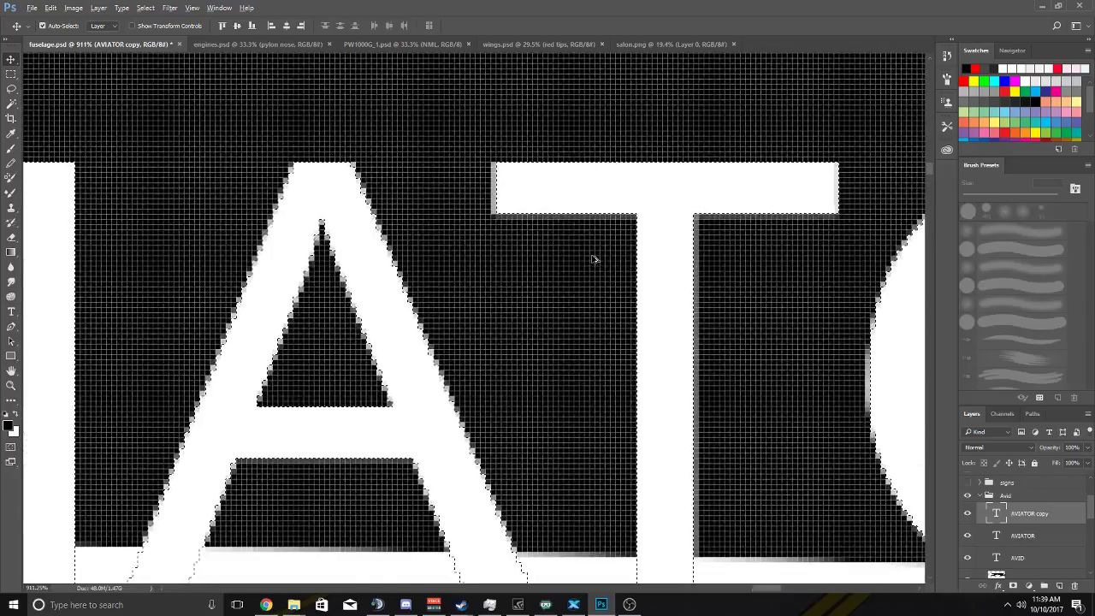
scroll(595, 259, down, 4)
scroll(595, 259, down, 2)
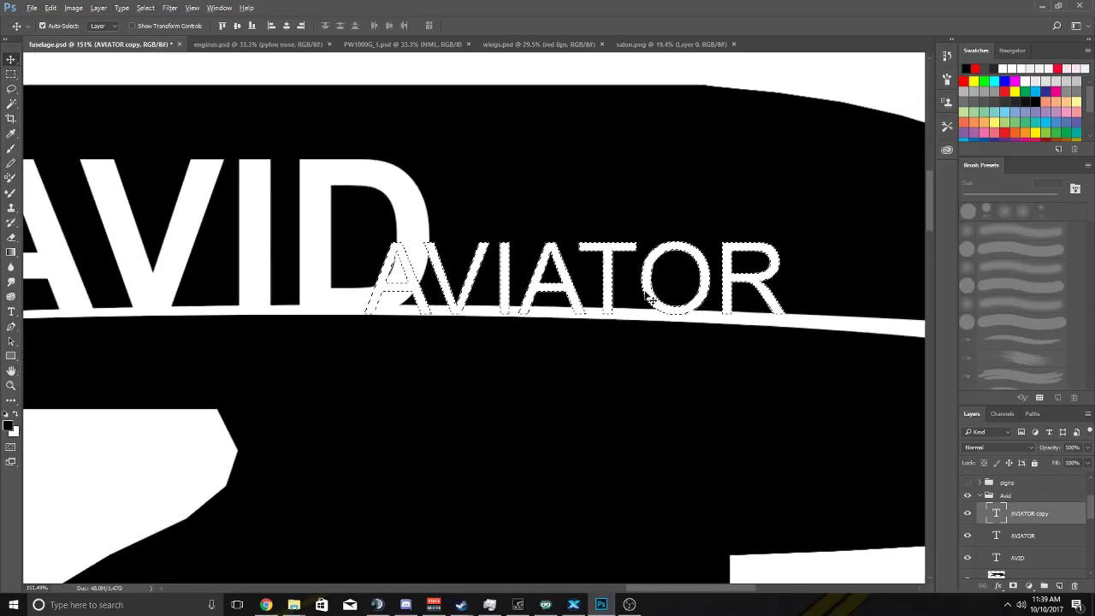
Rasterize the AVIATOR copy, AVIATOR and AVID text layers together.
click(1001, 535)
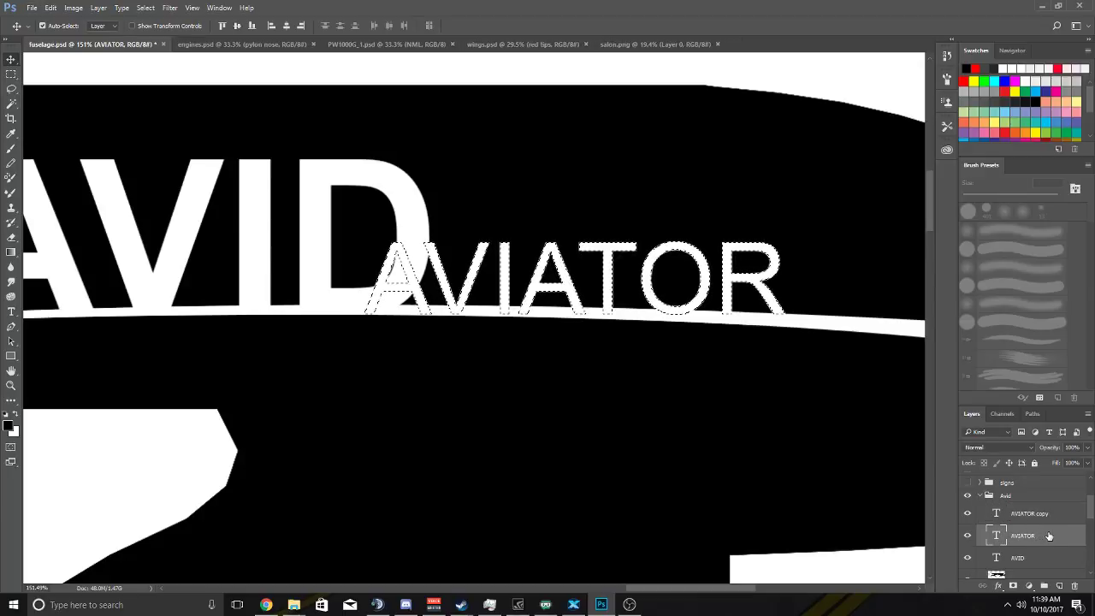
right_click(1045, 535)
click(1061, 532)
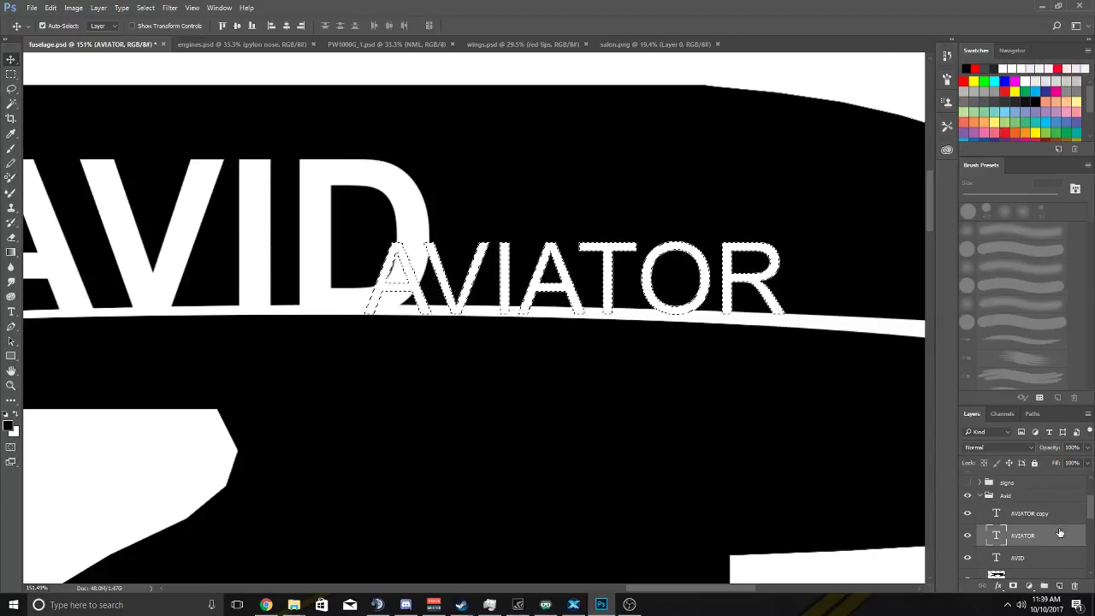
click(1044, 518)
shift+click(1033, 558)
right_click(1033, 558)
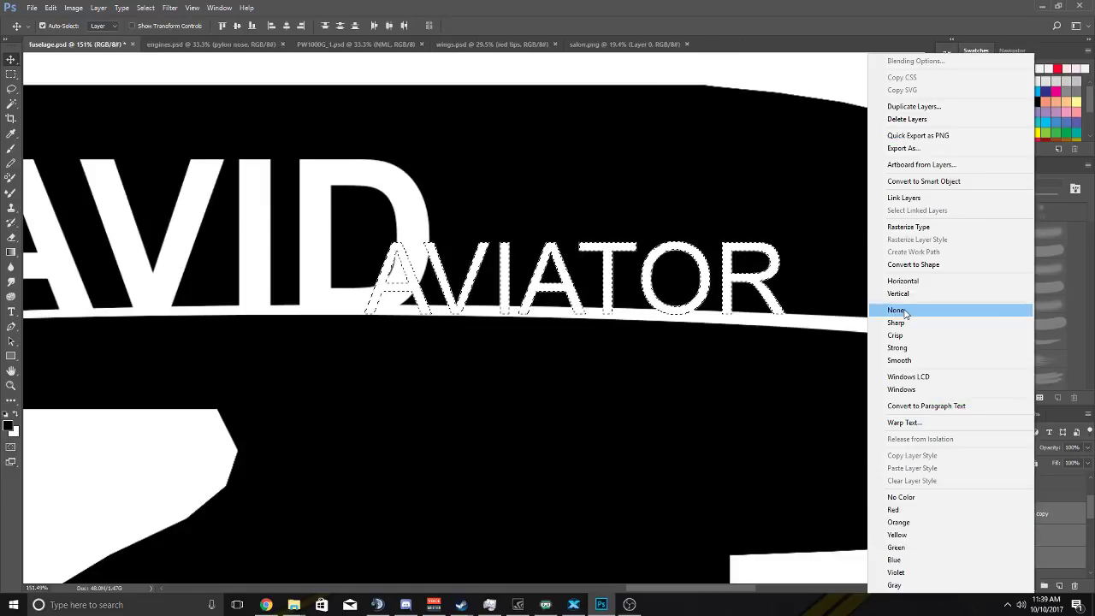
click(919, 228)
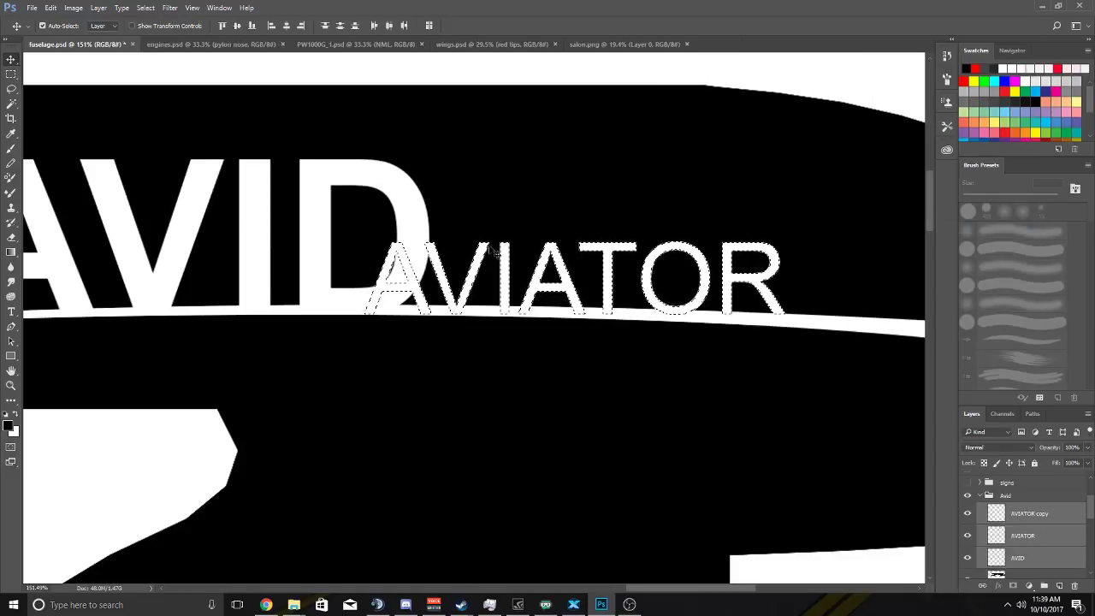
Hide the original AVIATOR layer, keeping AVIATOR copy active and AVID shown.
click(1005, 536)
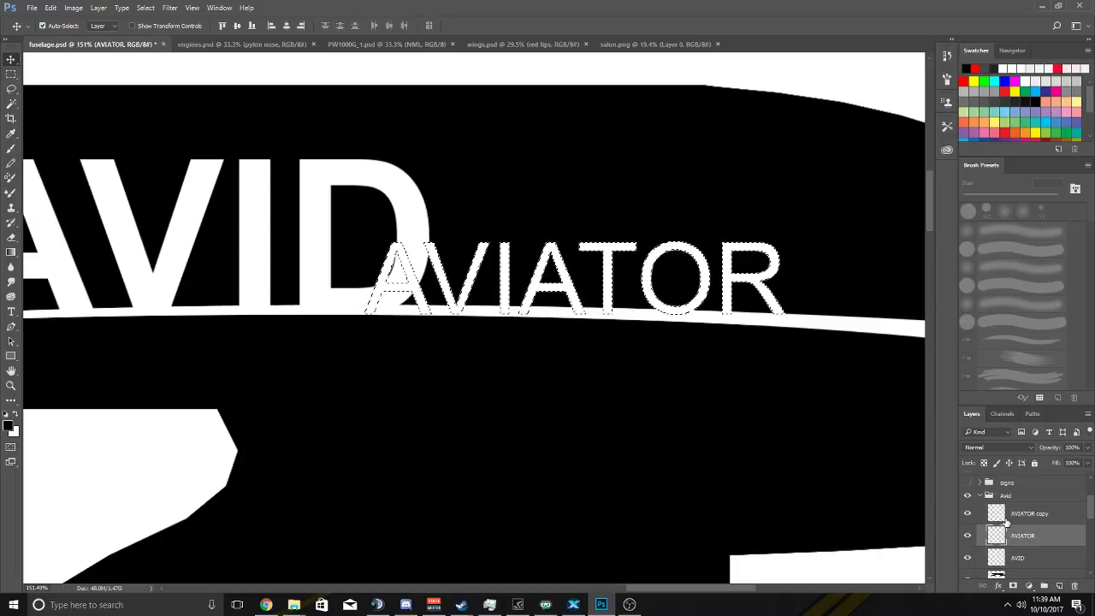
right_click(1001, 518)
click(984, 293)
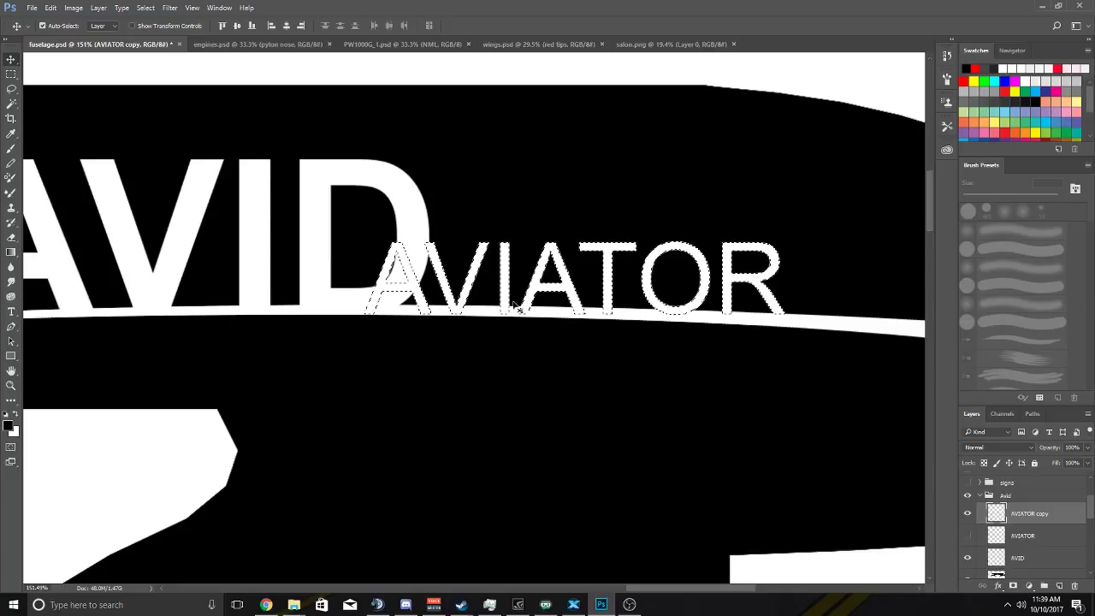
scroll(396, 246, down, 2)
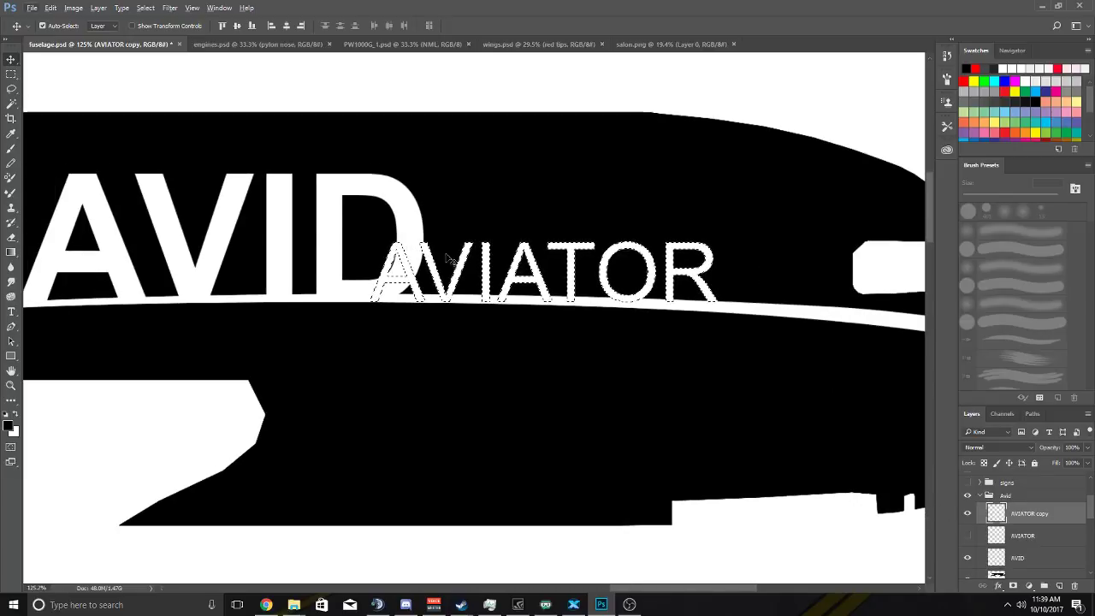
click(970, 558)
click(969, 558)
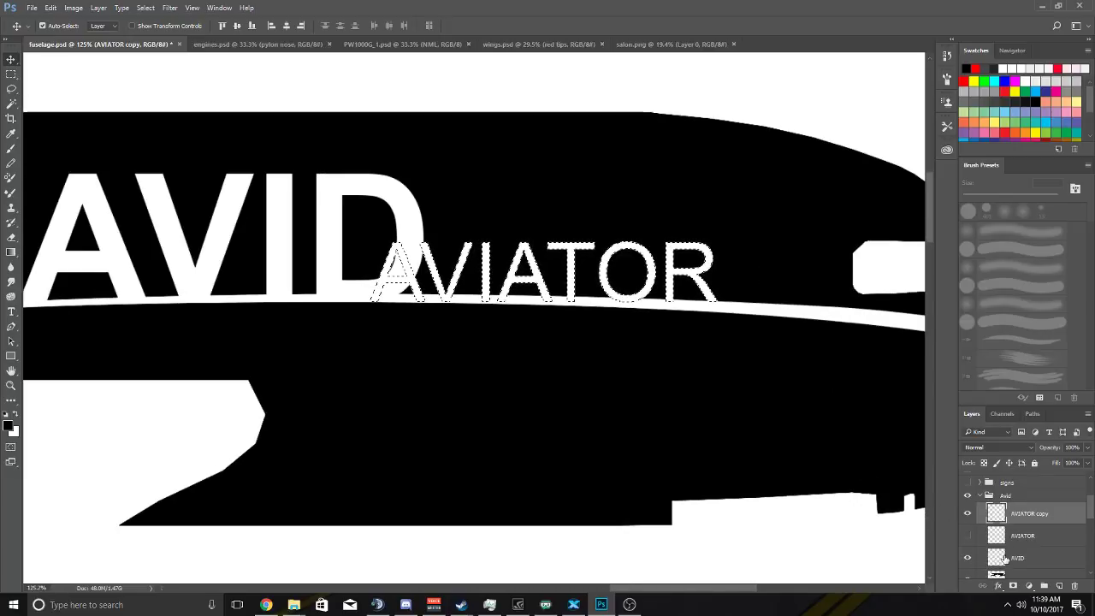
Load the AVID layer's pixels as a selection and make the AVIATOR copy layer active.
right_click(997, 558)
click(988, 318)
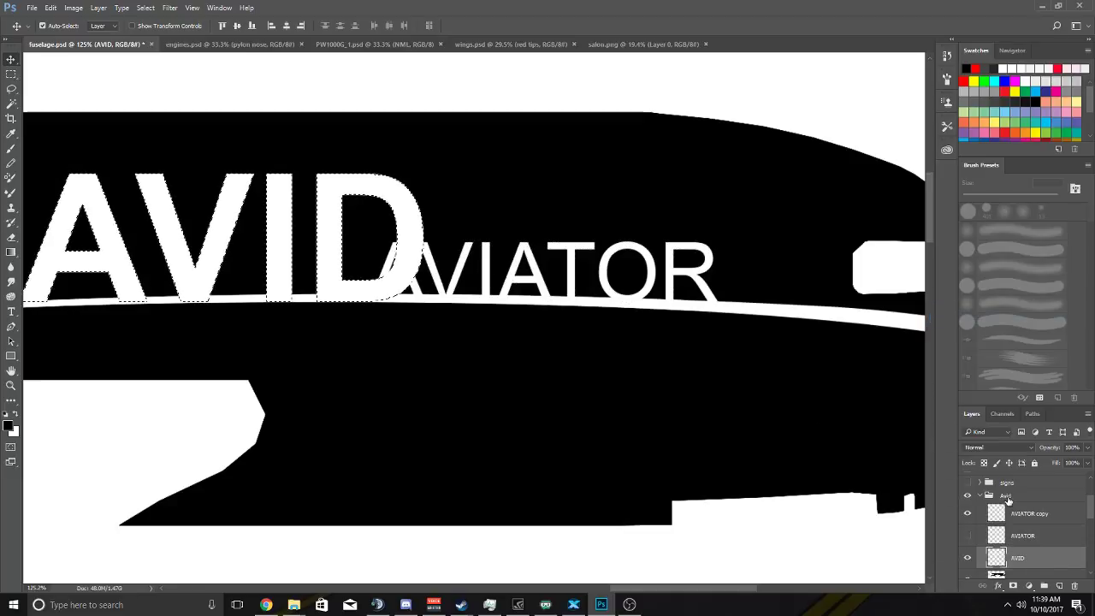
click(1022, 514)
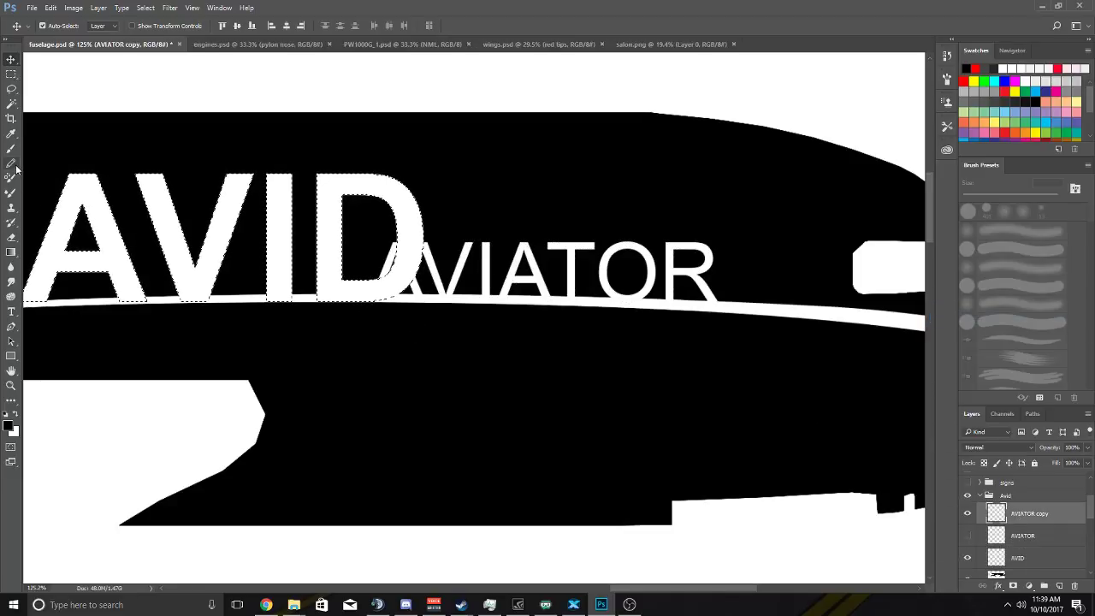
Switch to the Eraser and set its size to 417 px for the AVIATOR copy layer.
click(12, 238)
click(63, 28)
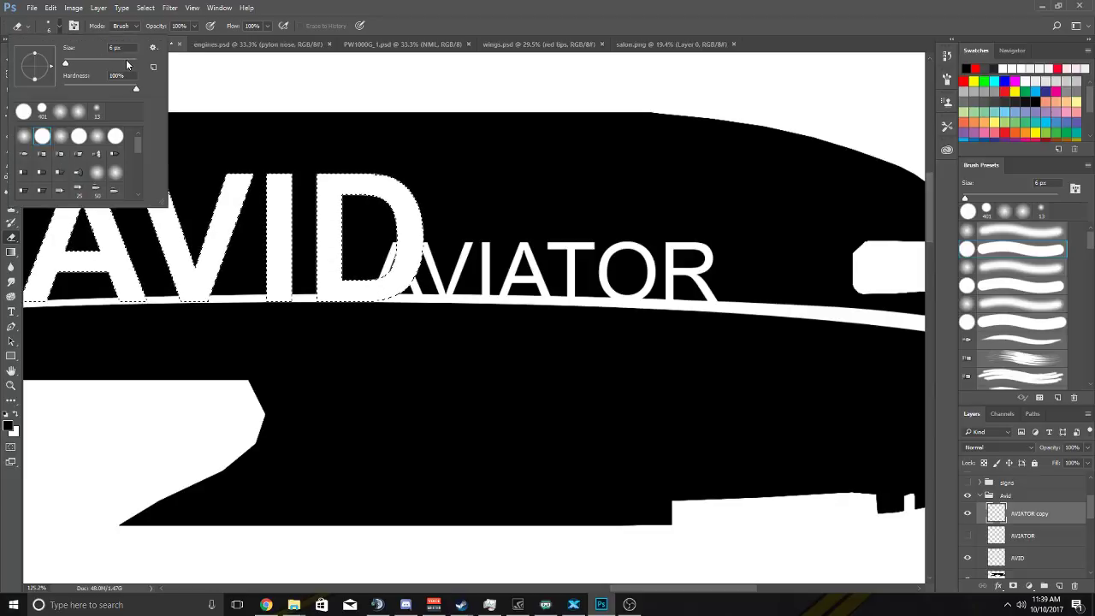
click(127, 64)
click(67, 32)
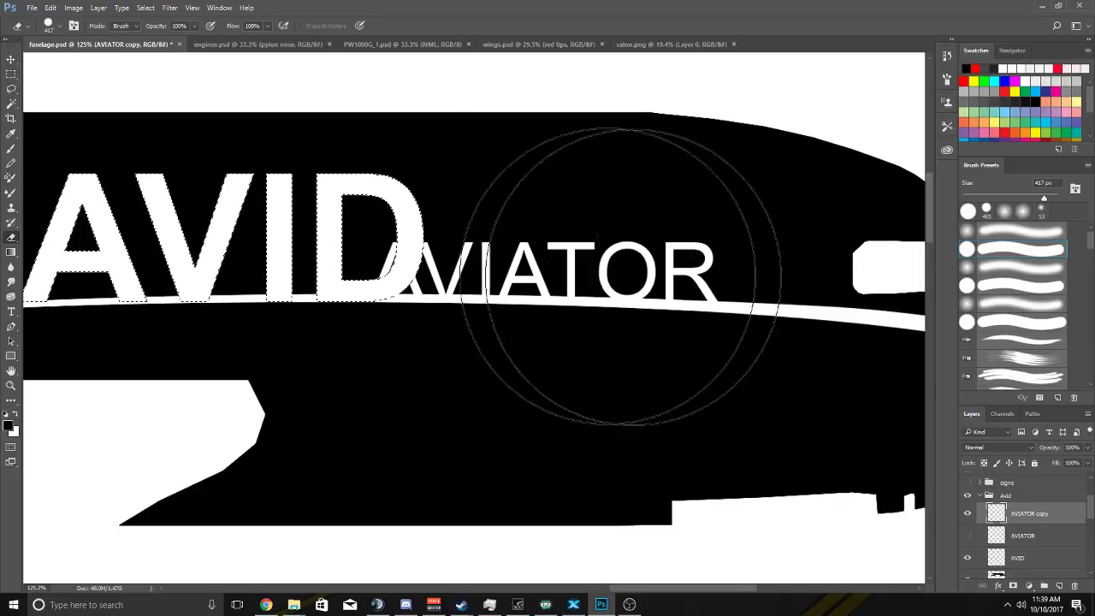
Show the AVIATOR layer and toggle it and AVIATOR copy to compare how each overlaps AVID.
click(968, 536)
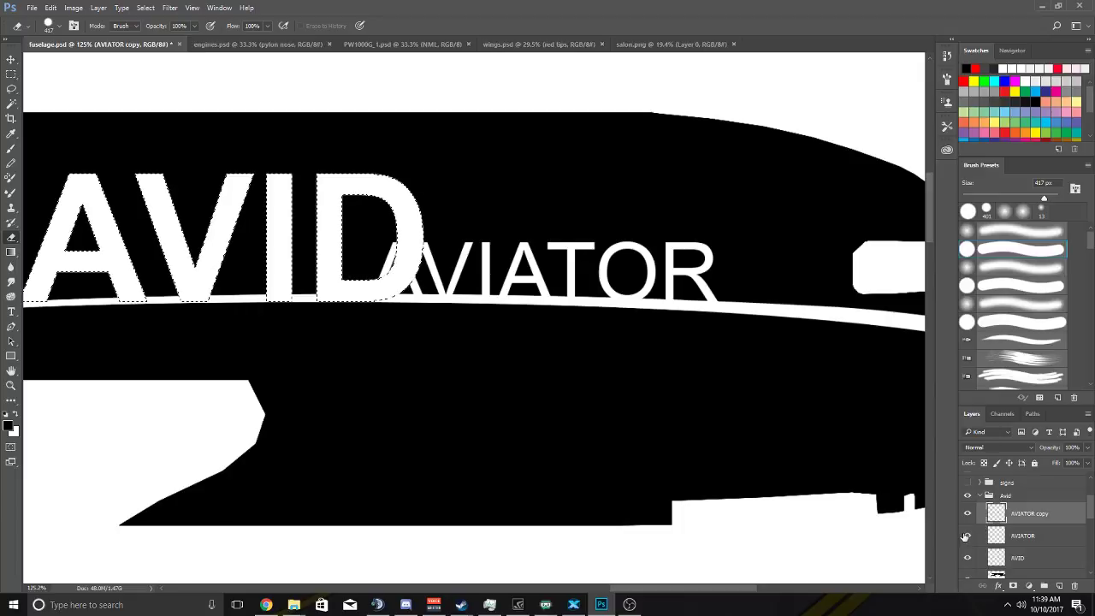
click(970, 514)
drag(969, 532, 969, 514)
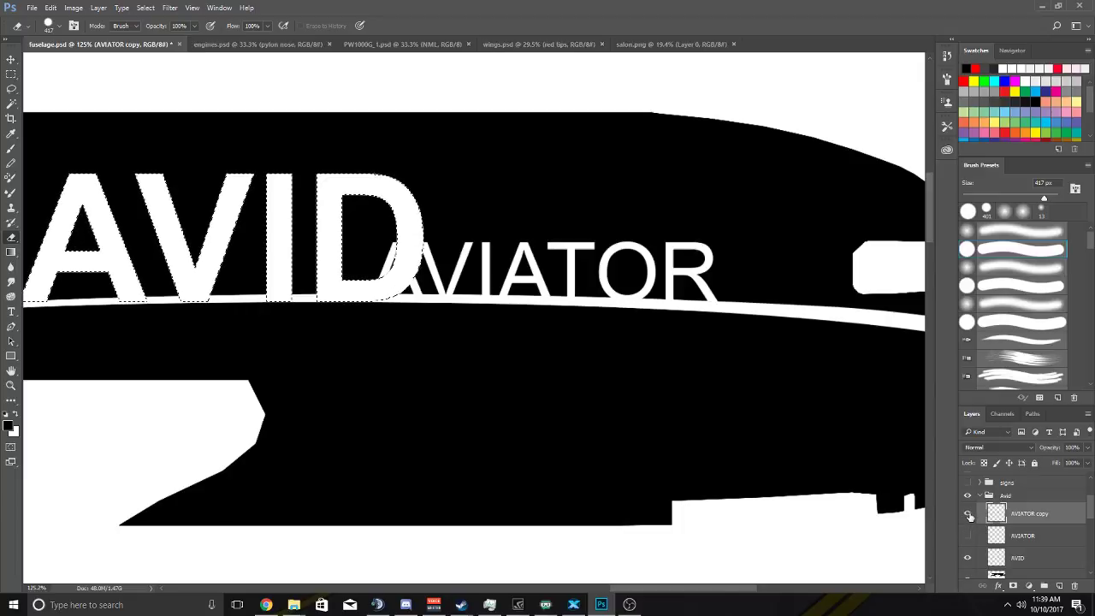
click(970, 514)
click(969, 515)
click(969, 536)
click(969, 535)
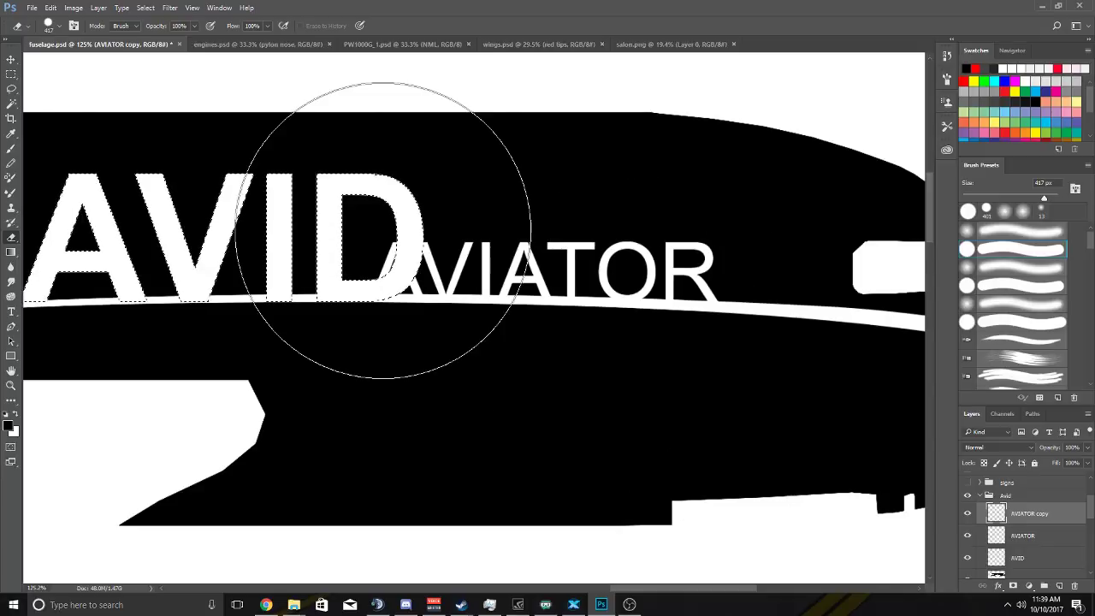
click(143, 9)
key(Escape)
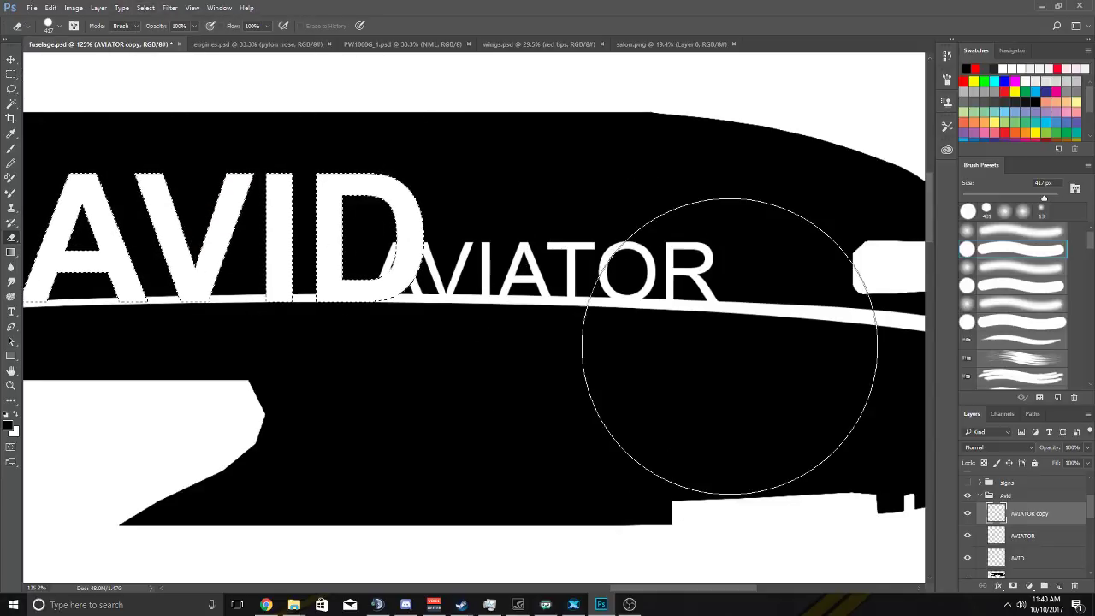
Make the AVIATOR layer active and check it by toggling both AVIATOR layers, leaving both shown.
click(998, 534)
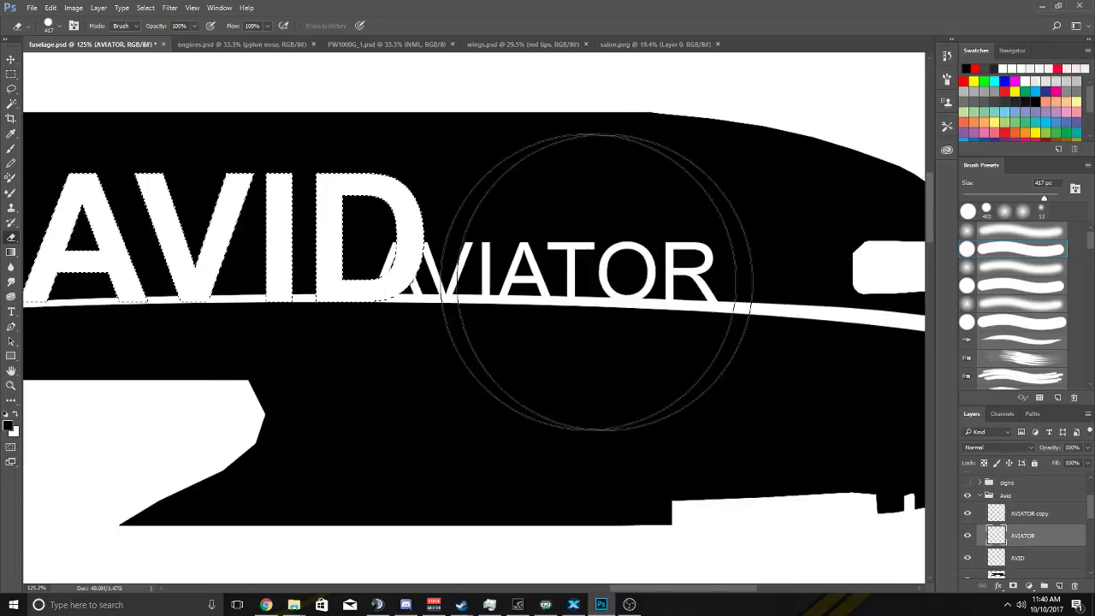
click(968, 535)
click(968, 514)
click(967, 535)
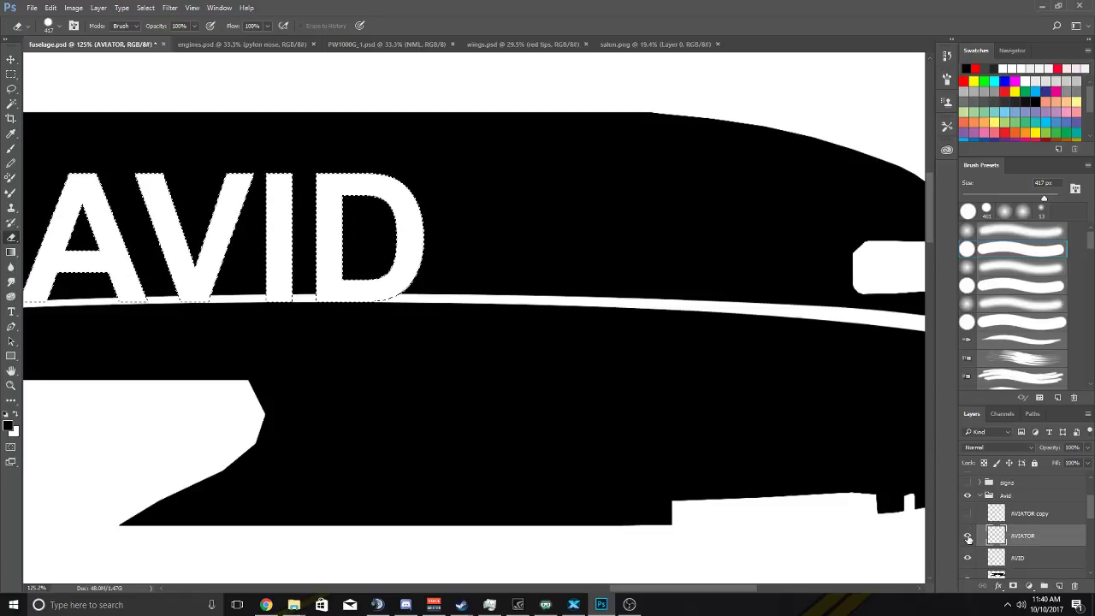
click(968, 513)
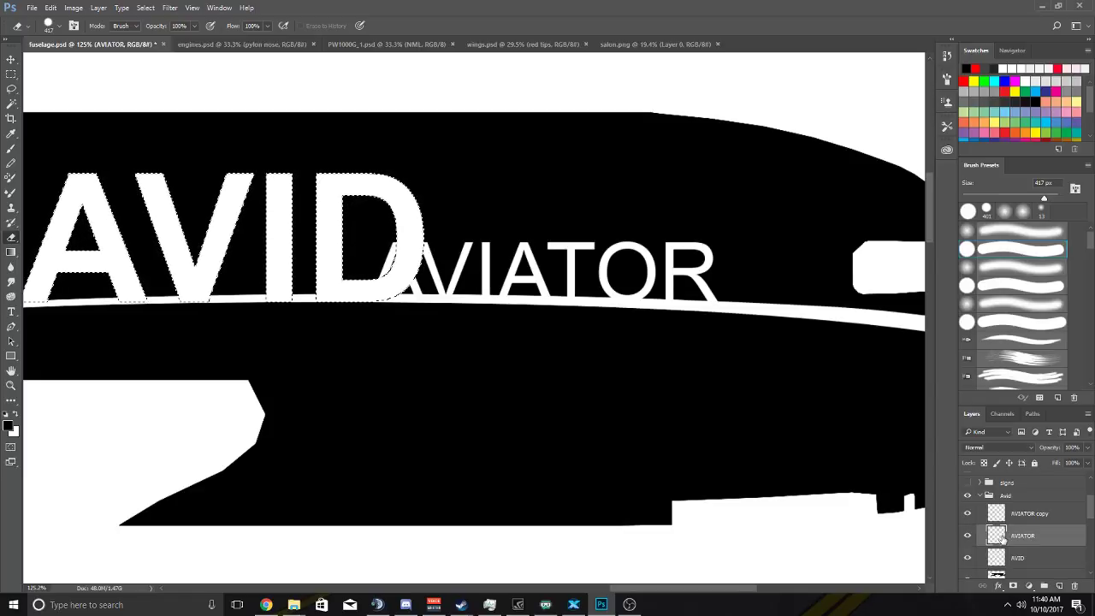
Apply a dark grey 333333 Color Overlay with Normal blending and 100% opacity to the AVIATOR layer.
double_click(996, 535)
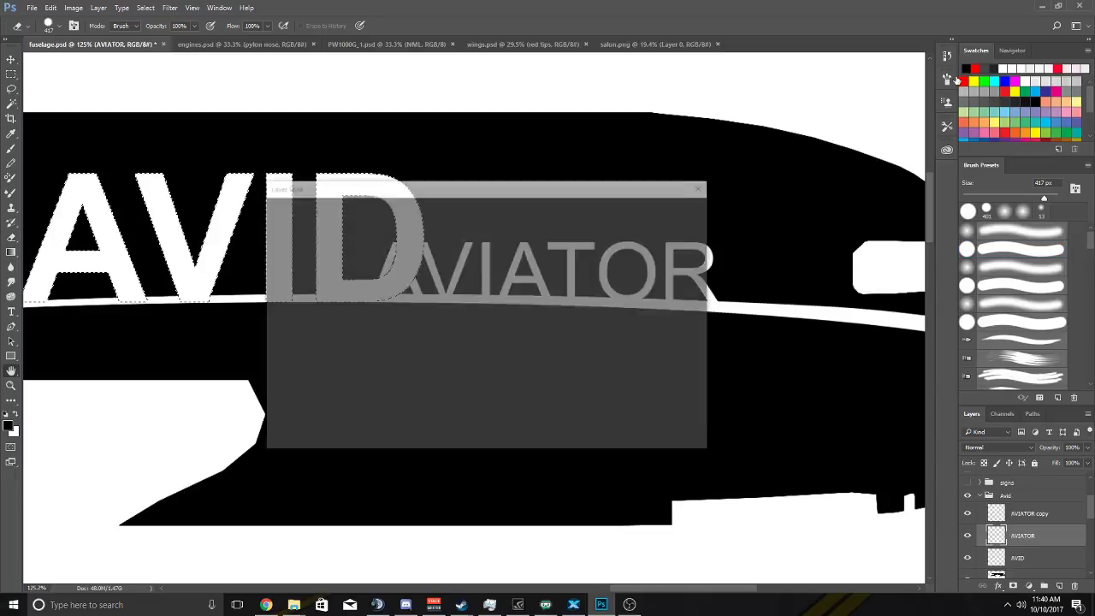
click(702, 187)
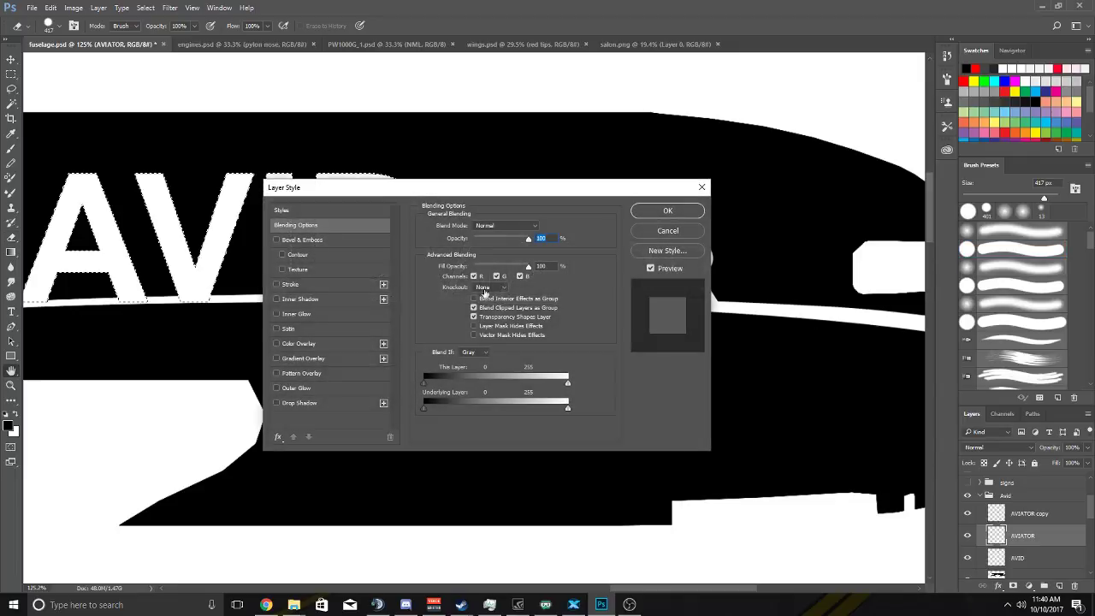
click(276, 345)
click(309, 344)
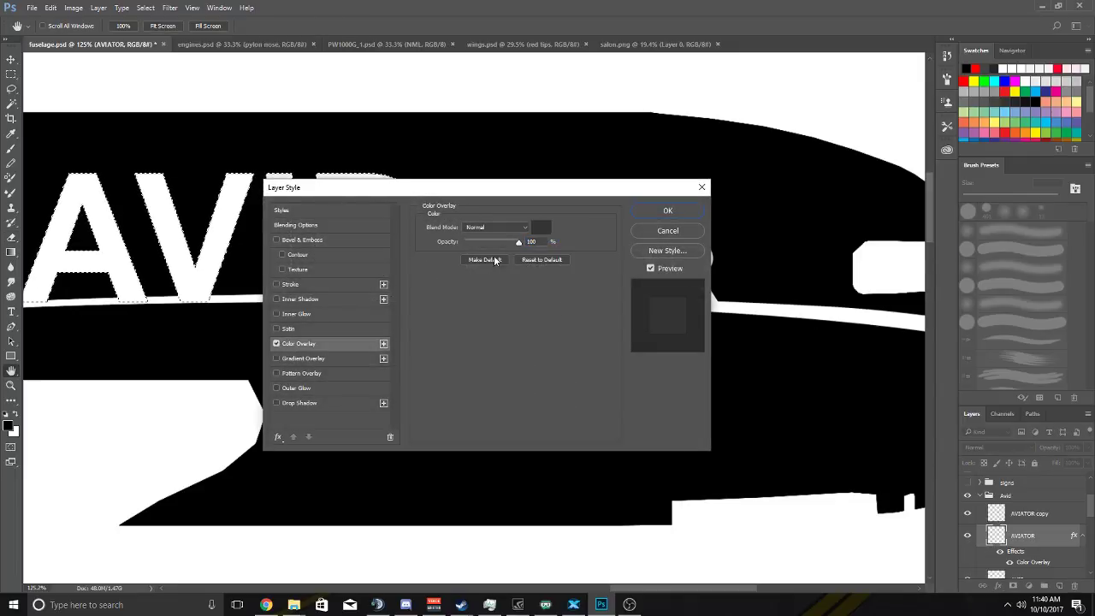
click(534, 224)
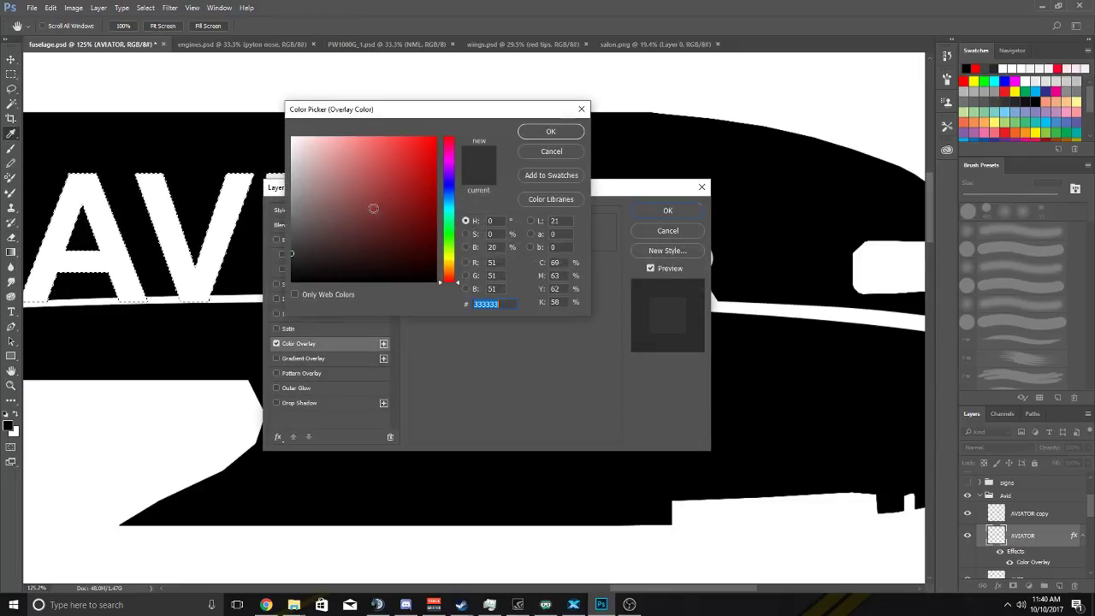
click(551, 131)
click(656, 211)
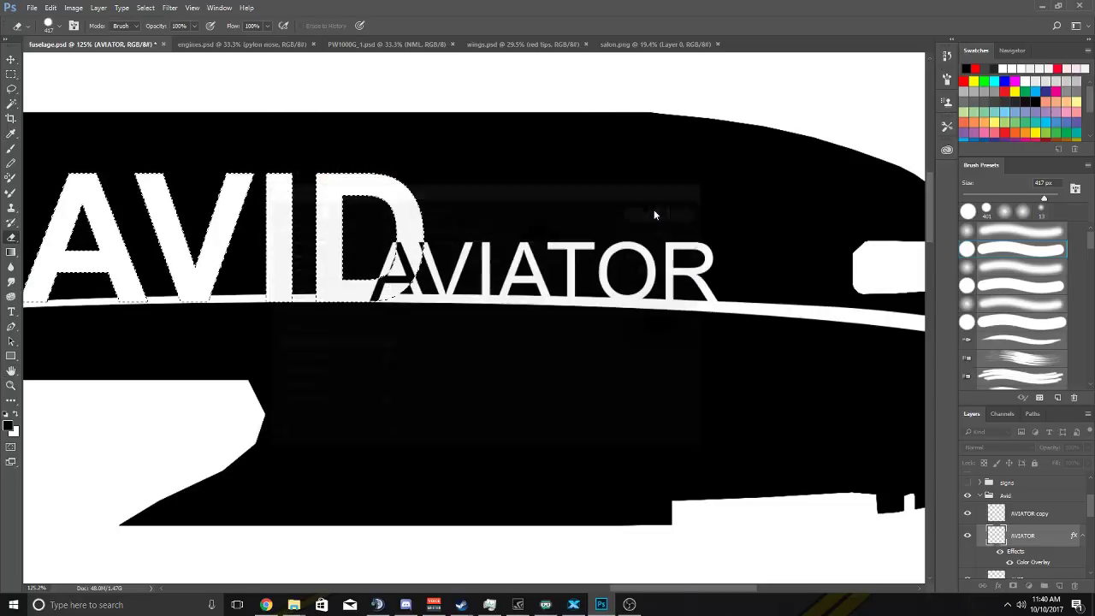
Switch to the Move tool and clear the selection around the AVID lettering.
click(11, 59)
scroll(438, 263, down, 3)
scroll(437, 261, down, 1)
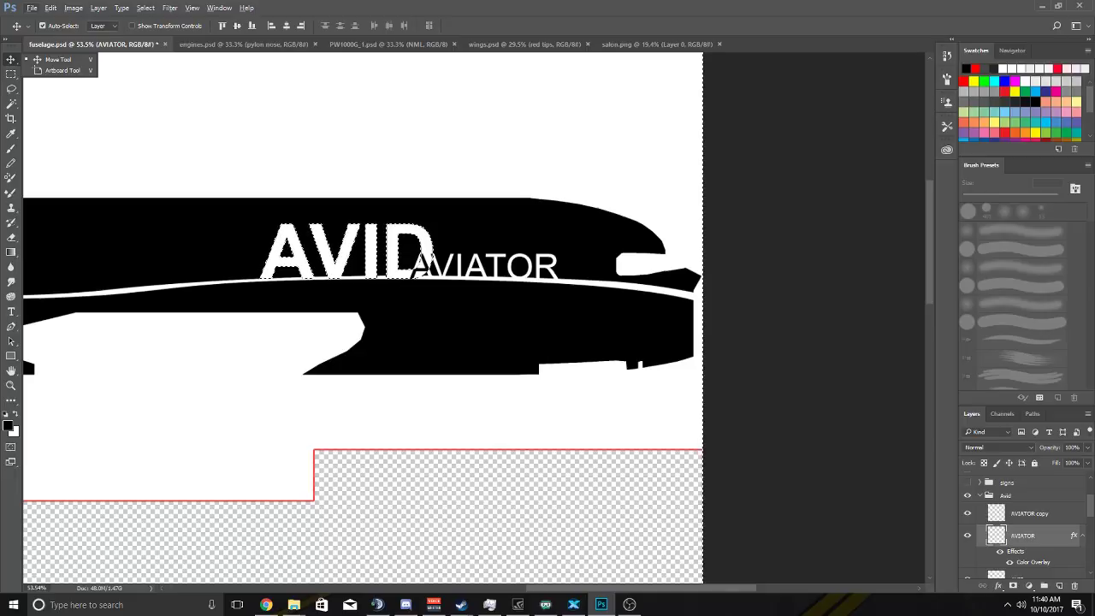
key(ctrl+d)
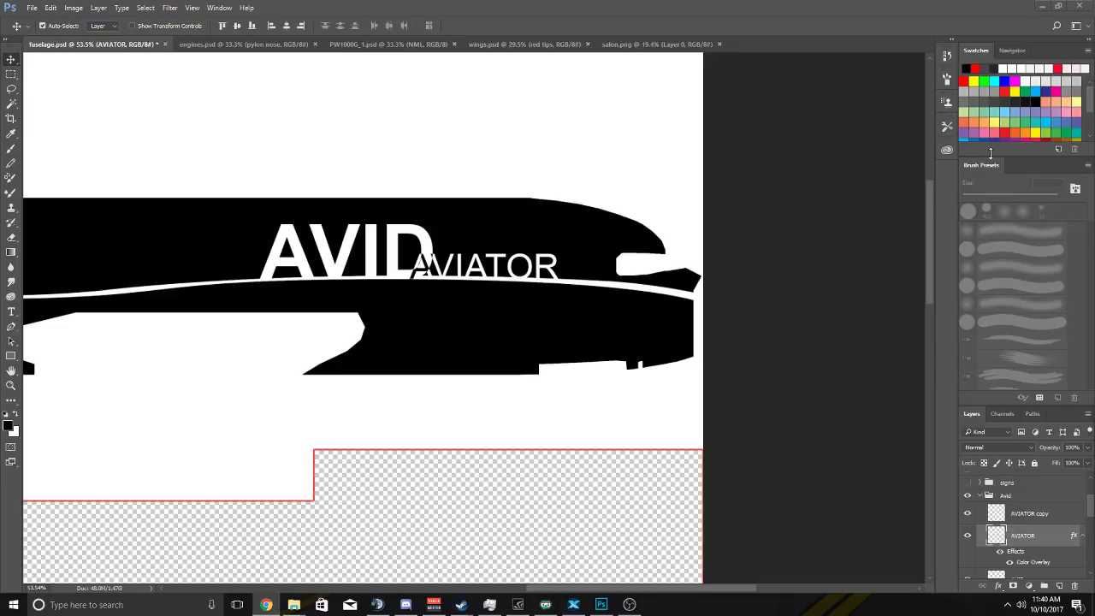
scroll(442, 272, up, 2)
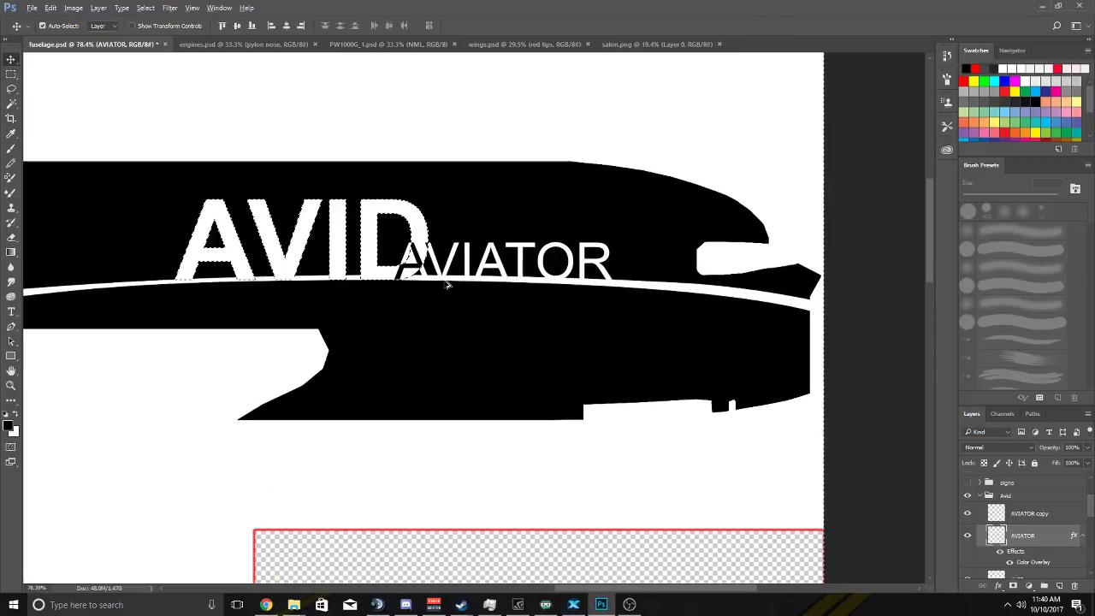
scroll(447, 262, down, 2)
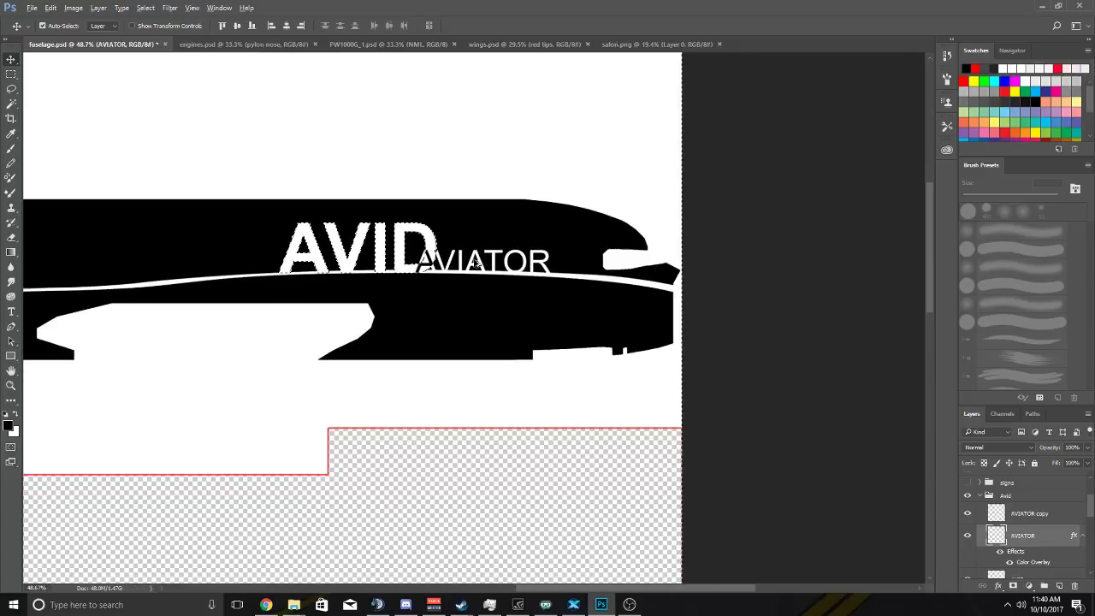
click(145, 7)
click(158, 33)
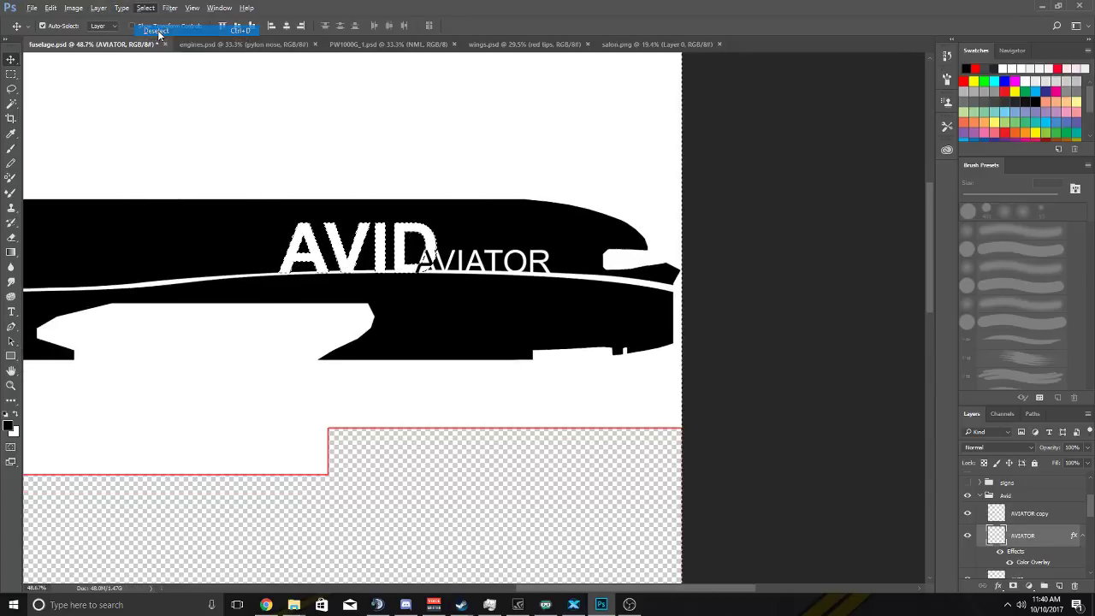
Show the shadows layer and the assets, details and signs groups, keeping the 3D mesh layer hidden.
scroll(349, 192, down, 1)
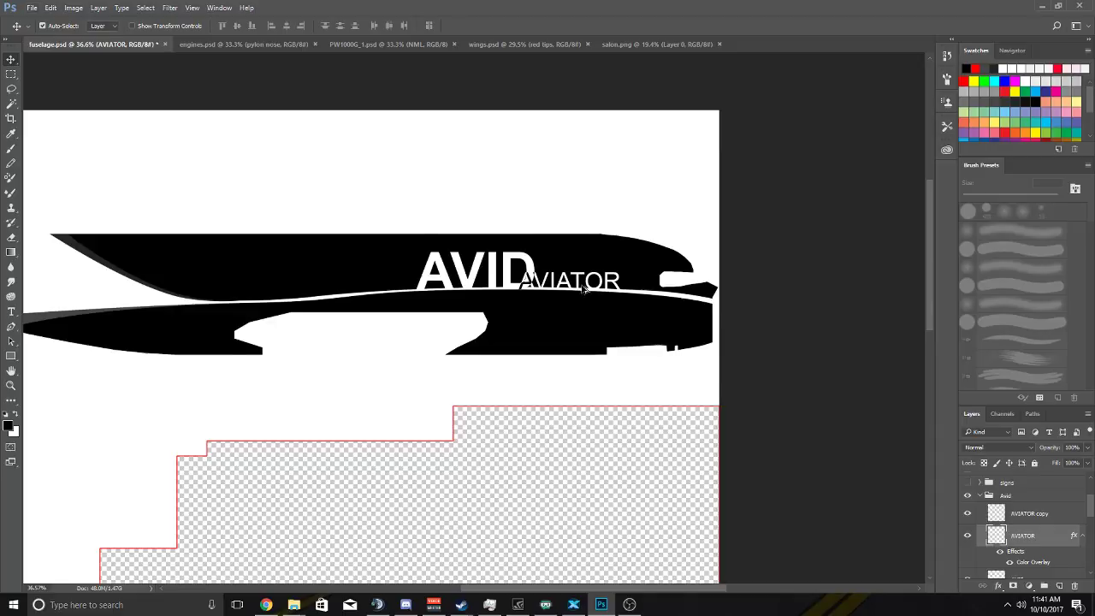
scroll(586, 286, up, 3)
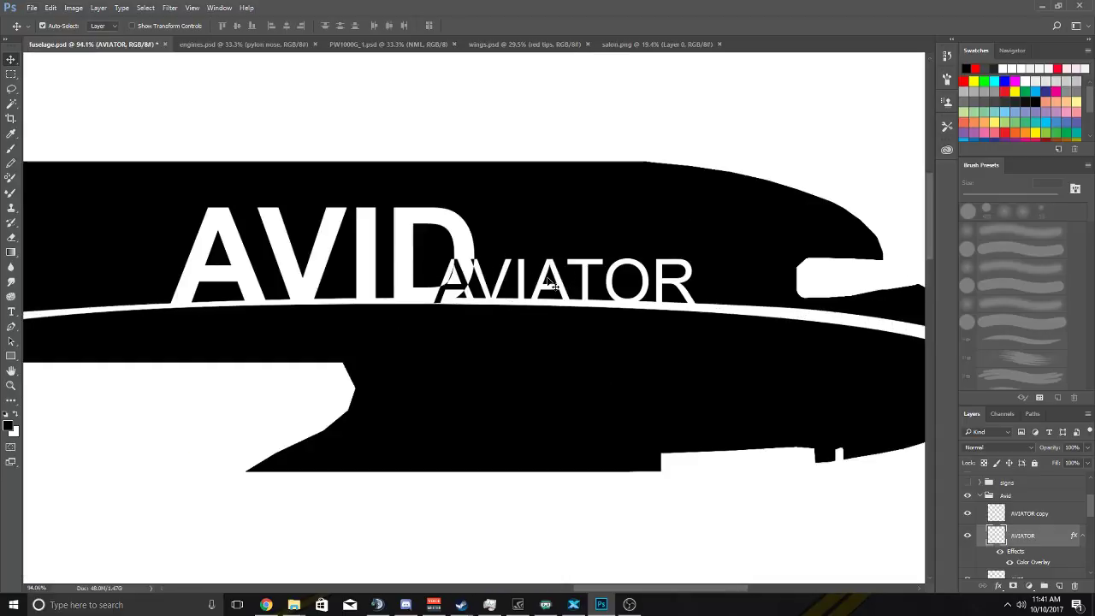
scroll(552, 285, down, 3)
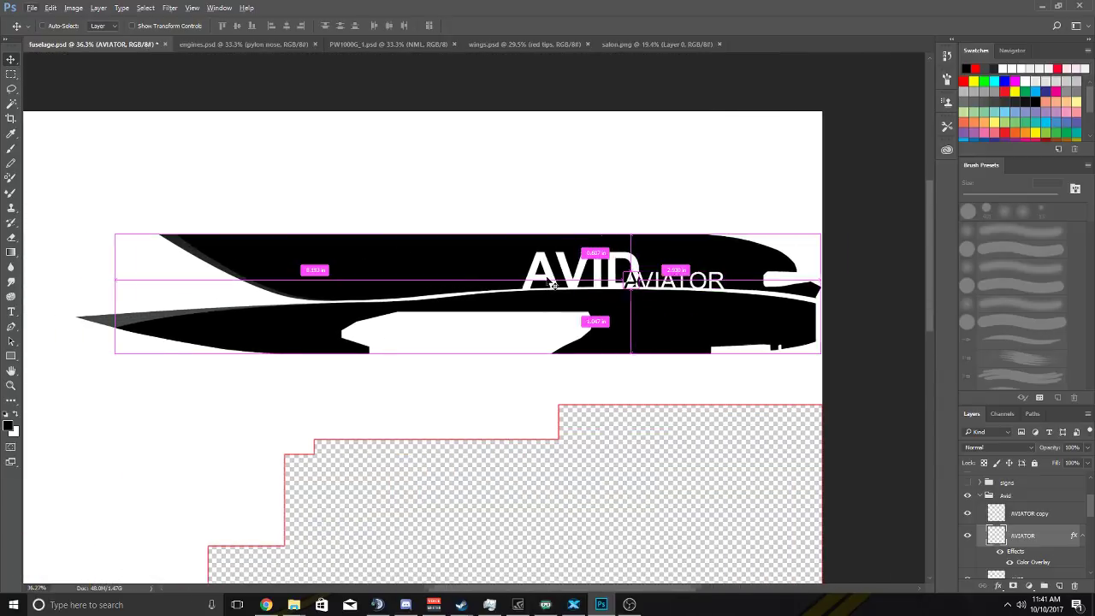
scroll(550, 285, left, 2)
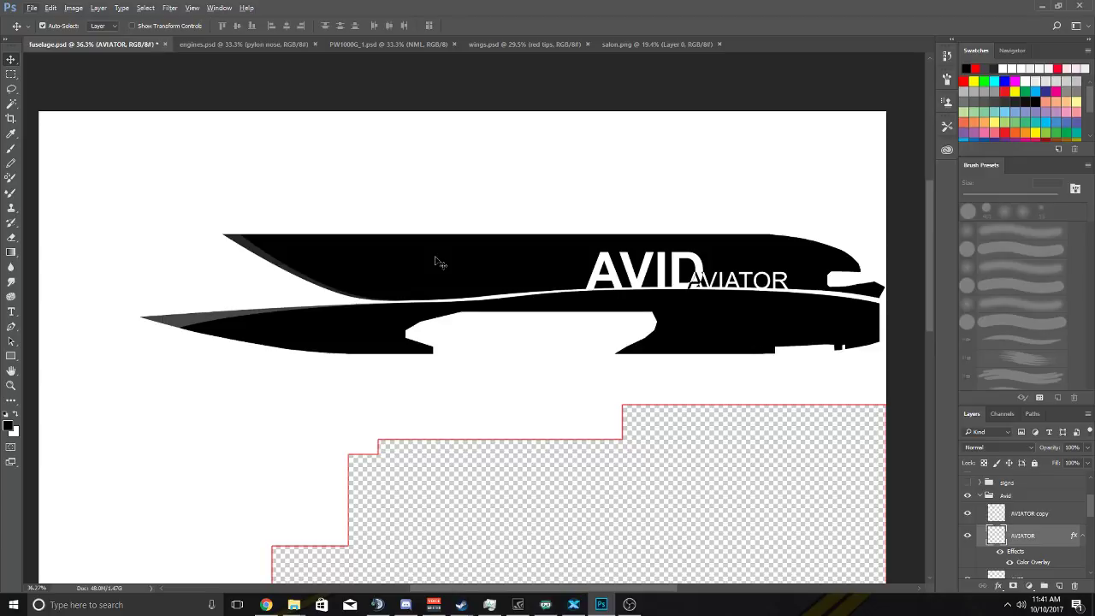
scroll(1010, 505, up, 2)
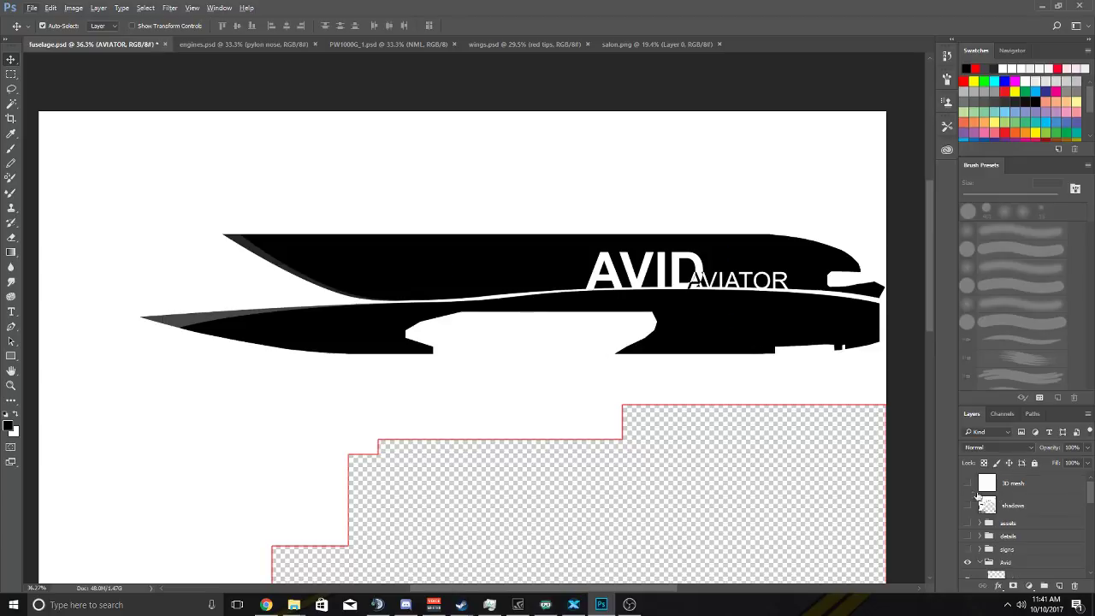
click(968, 484)
click(968, 484)
click(969, 505)
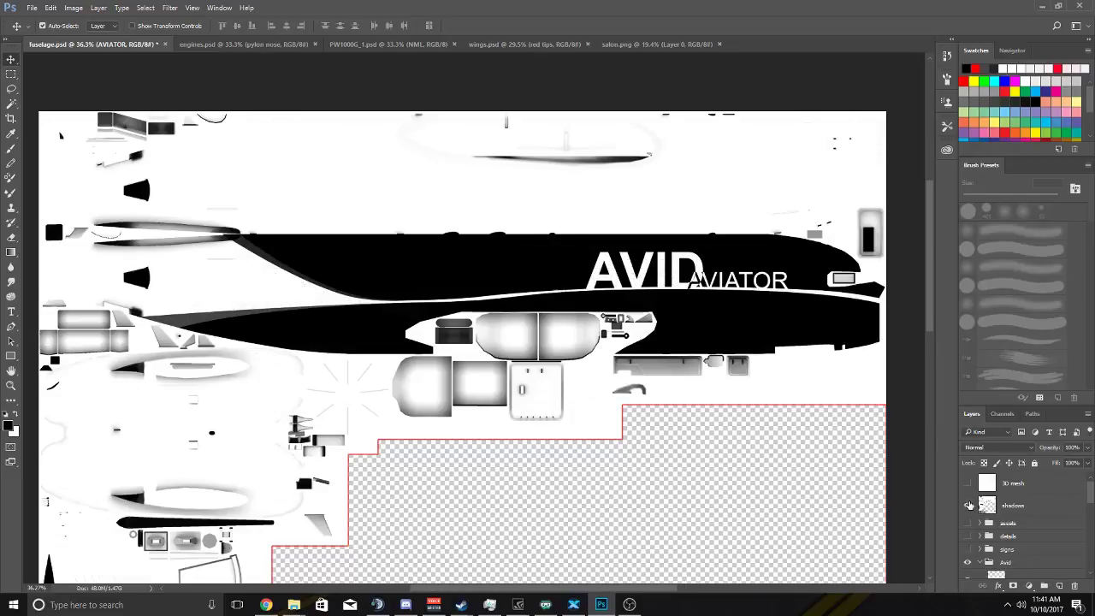
click(968, 524)
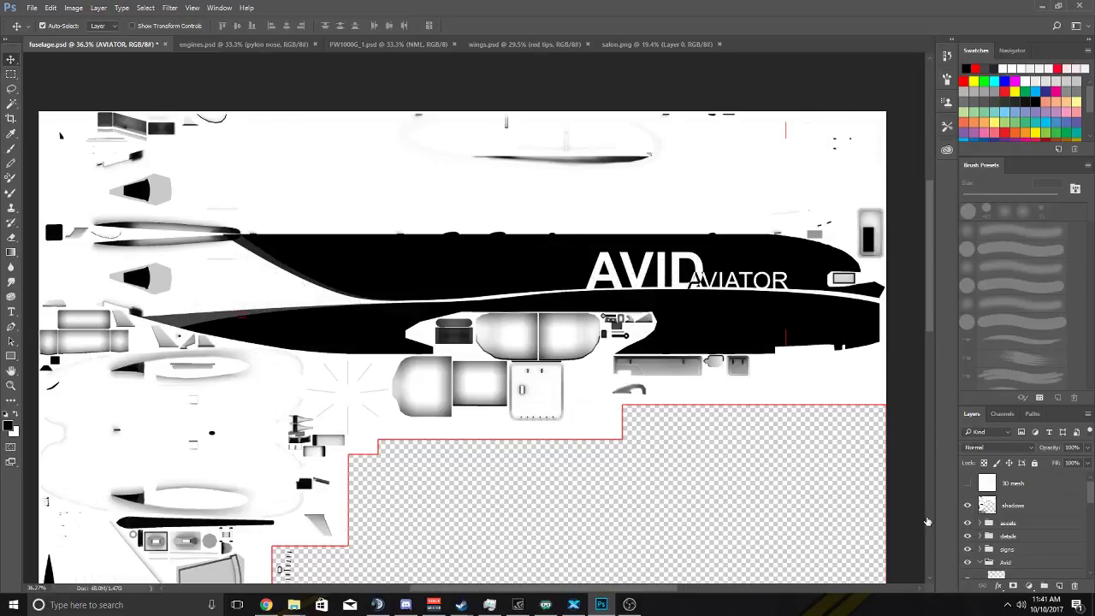
Examine the AVID AVIATOR lettering against the fuselage panel details, briefly showing the 3D mesh for reference.
scroll(656, 311, up, 3)
scroll(657, 311, down, 3)
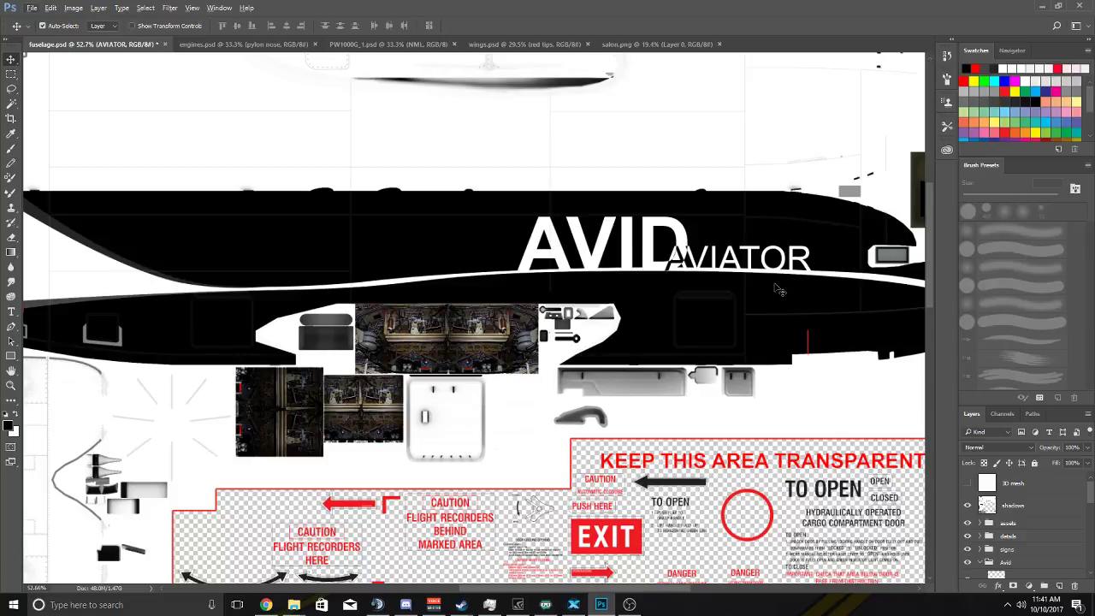
scroll(779, 288, up, 3)
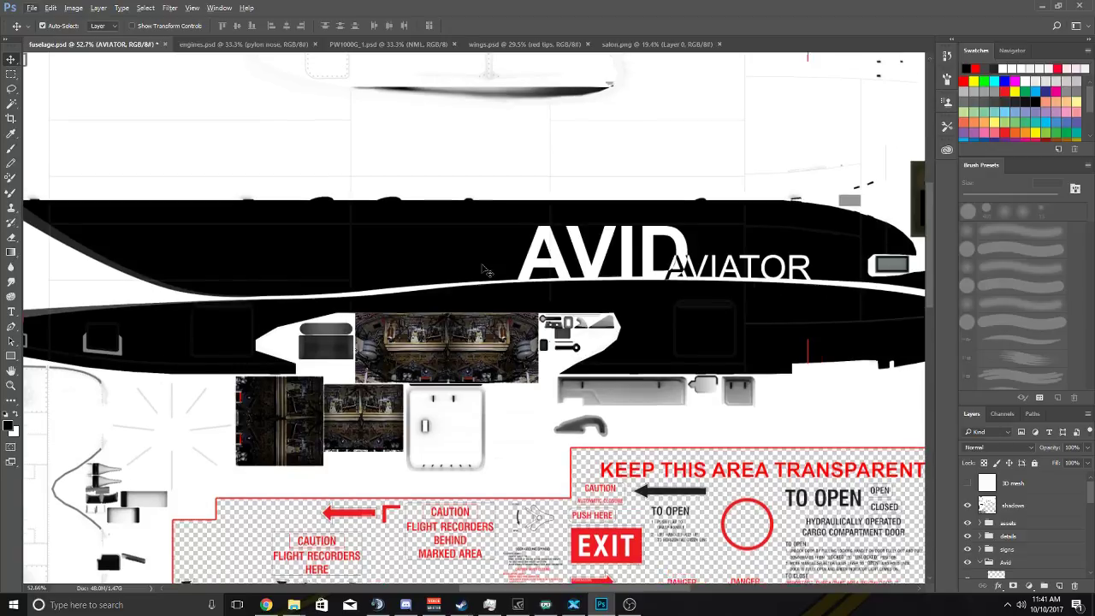
scroll(758, 360, up, 1)
scroll(757, 359, down, 1)
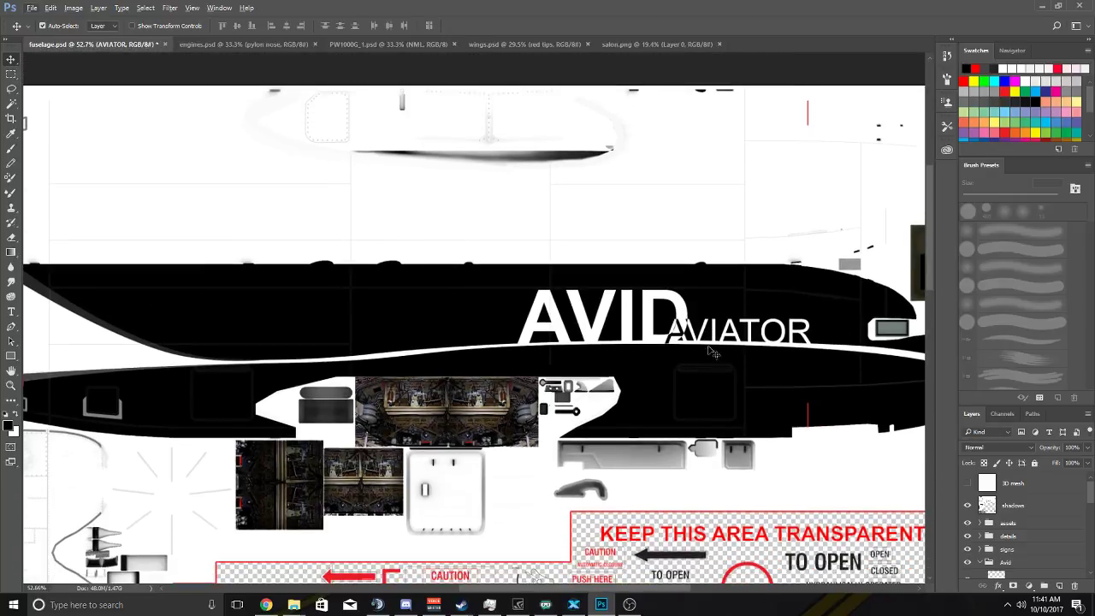
scroll(764, 377, up, 2)
click(967, 483)
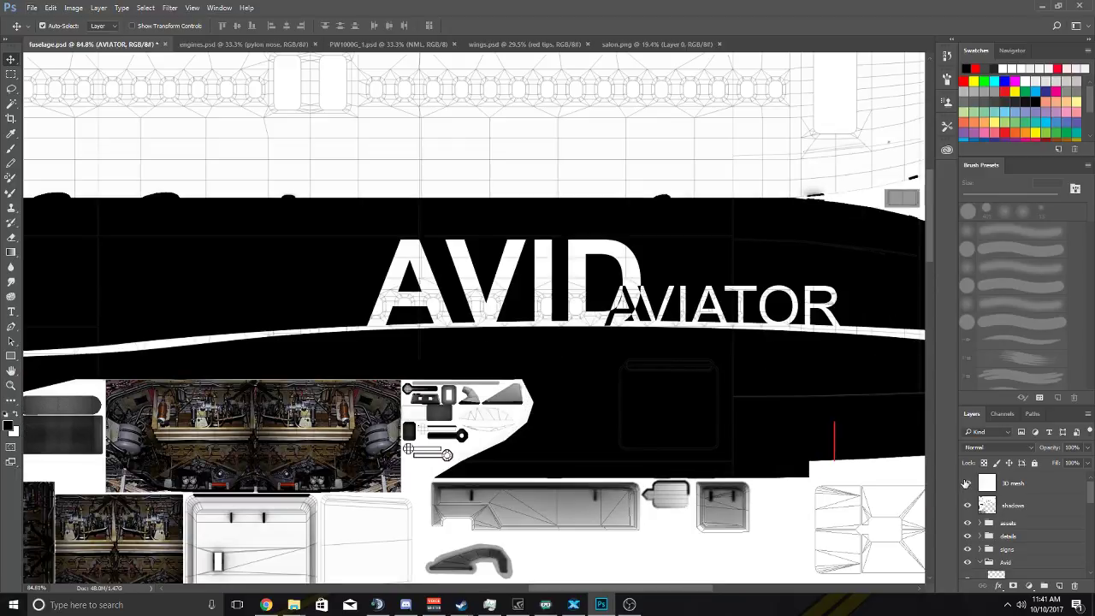
click(967, 483)
scroll(1029, 506, down, 3)
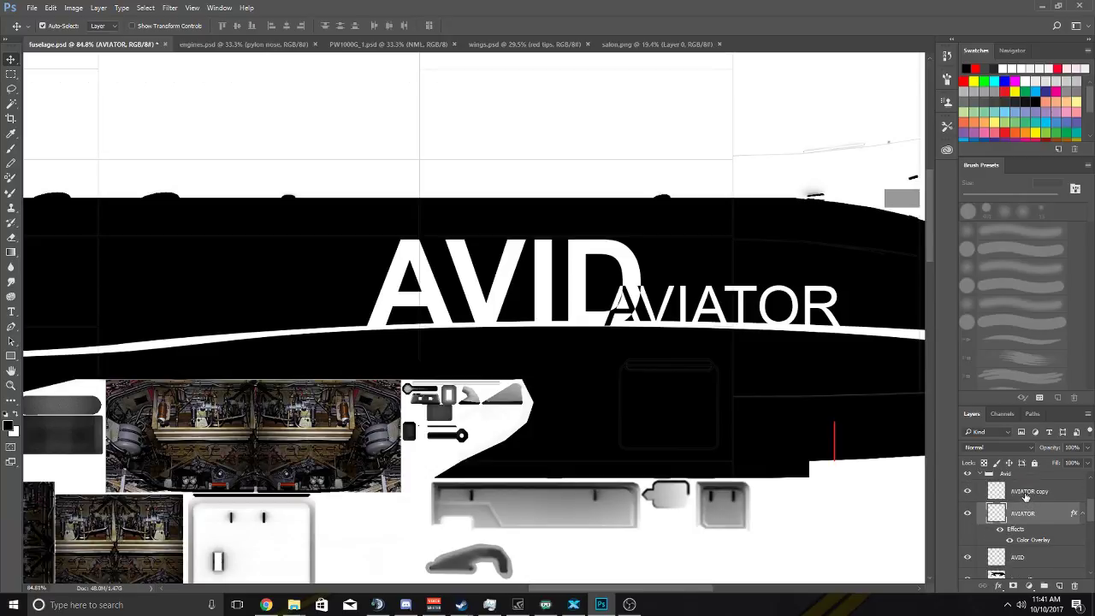
scroll(668, 370, right, 3)
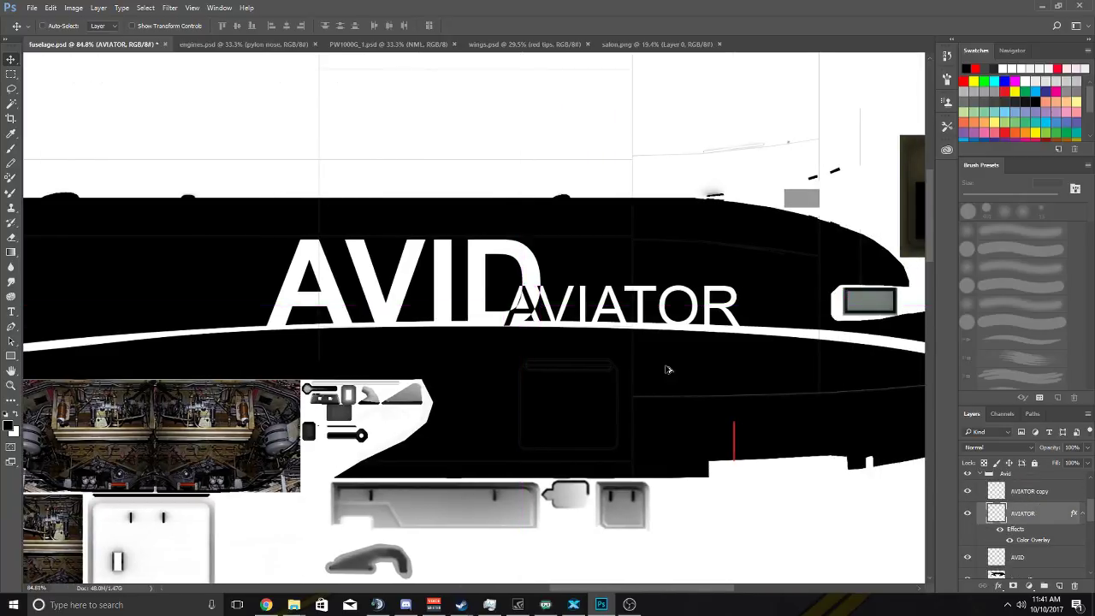
Undo the colour overlay, the AVIATOR duplicate and the rasterizing of the AVID and AVIATOR text layers.
key(Delete)
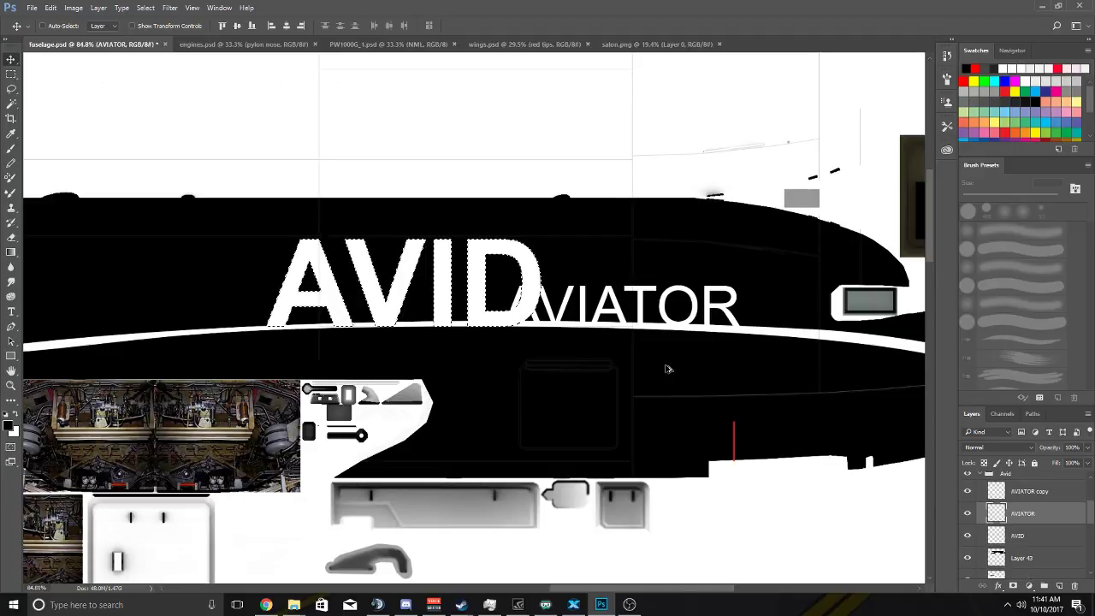
key(ctrl+alt+z)
key(ctrl+alt+z)
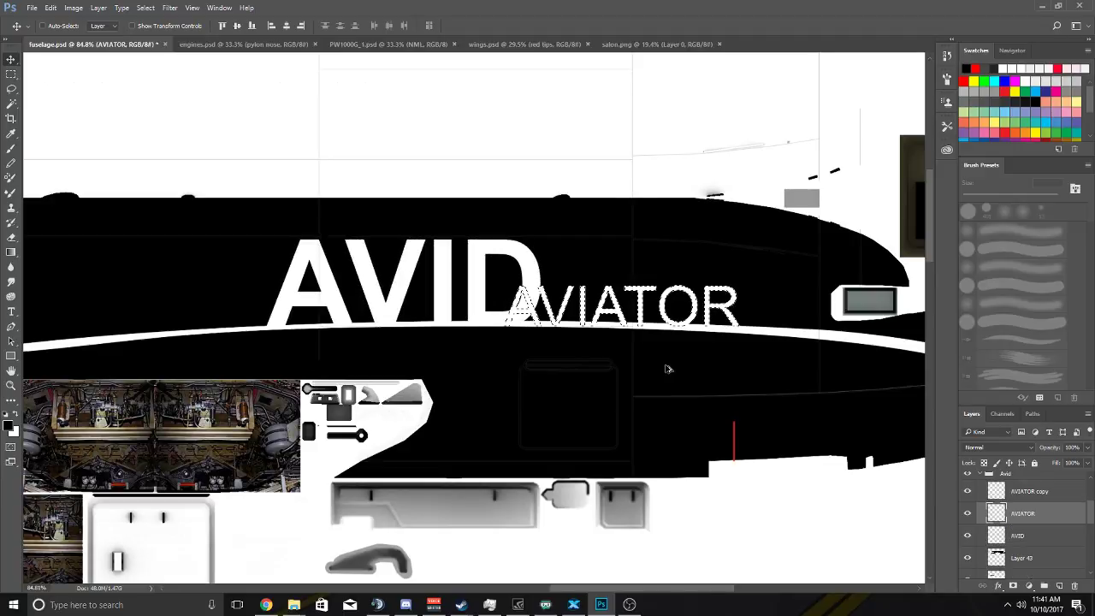
key(ctrl+alt+z)
key(ctrl+alt+z)
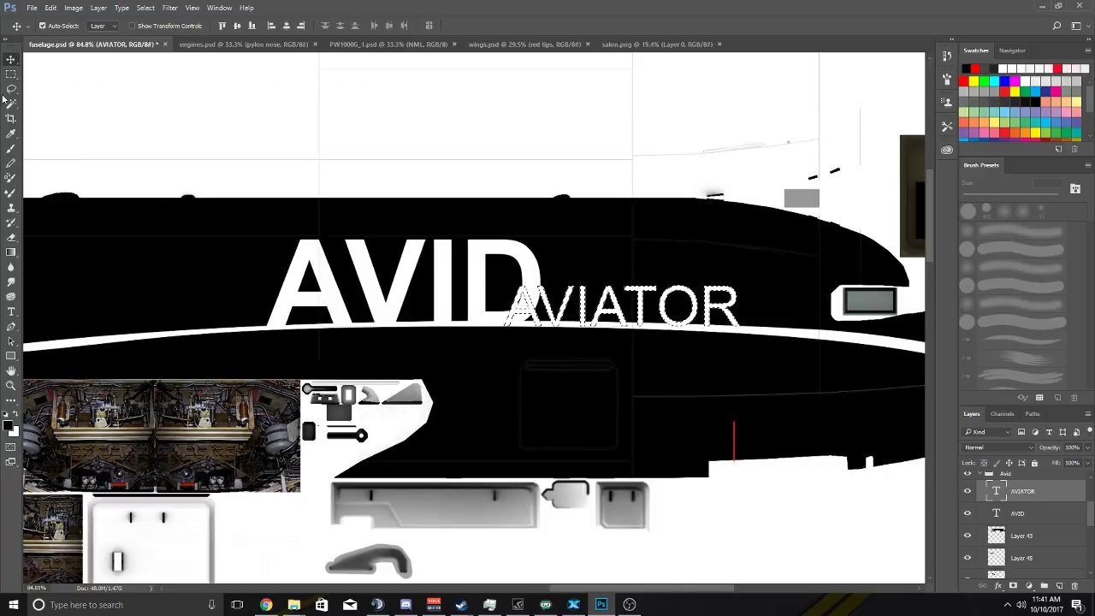
Clear the selection and move the AVIATOR text straight down to just below the white stripe.
right_click(12, 59)
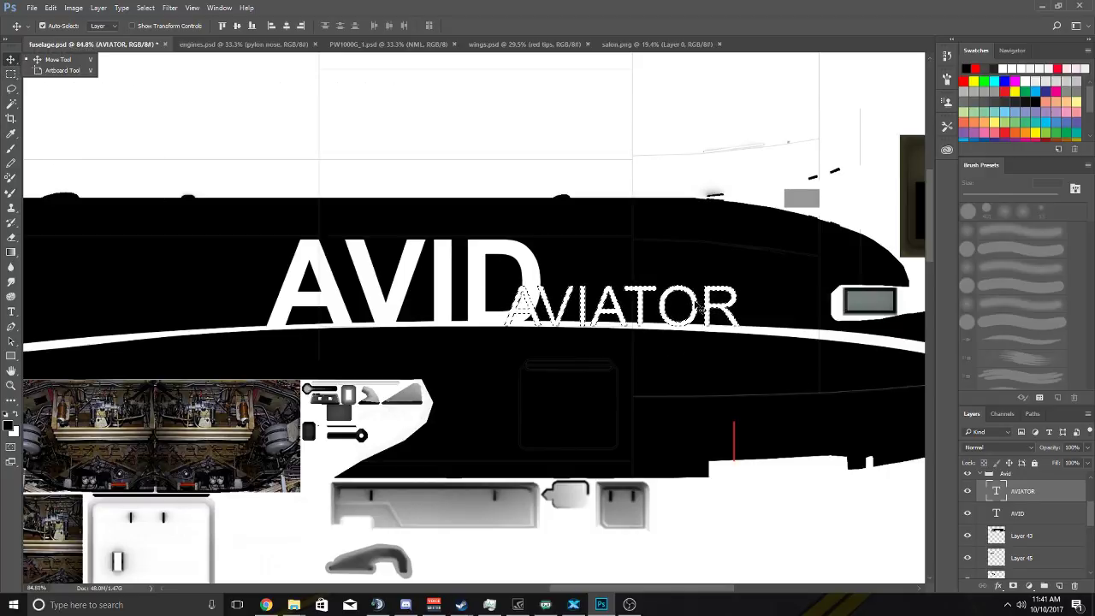
click(146, 8)
click(156, 34)
drag(603, 306, 605, 349)
scroll(107, 310, down, 1)
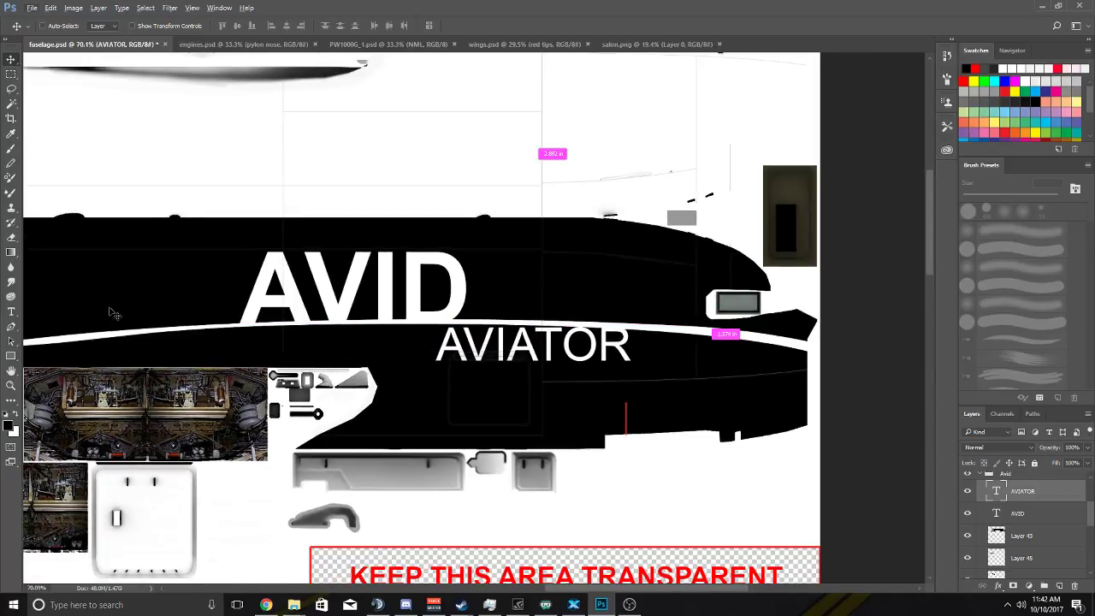
Examine the AVID AVIATOR lettering and the white stripe along the full length of the fuselage side.
scroll(105, 321, left, 5)
scroll(105, 338, left, 2)
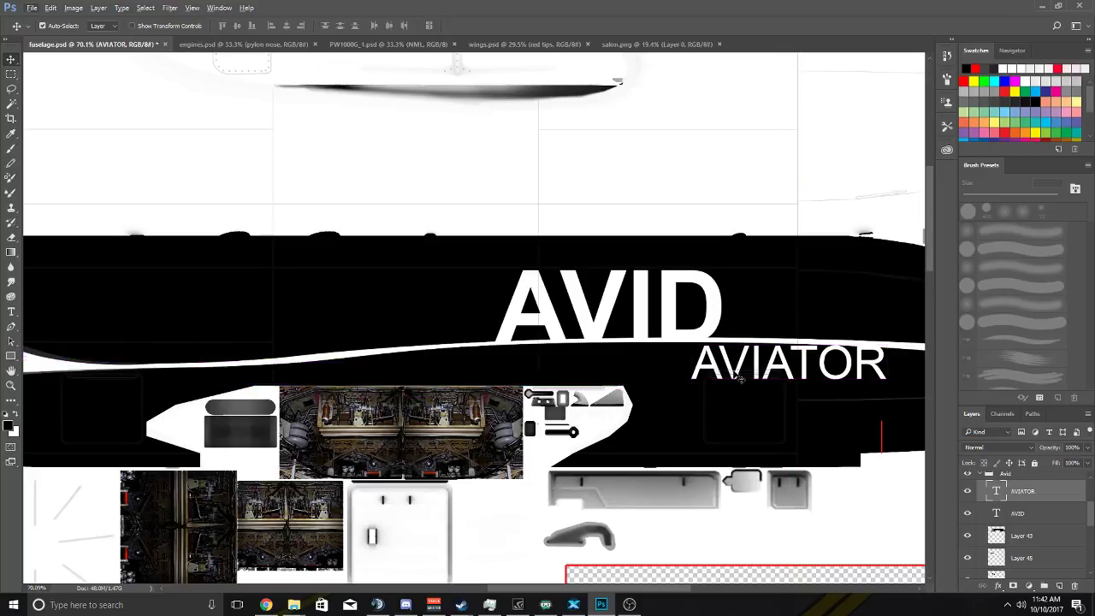
scroll(651, 379, left, 4)
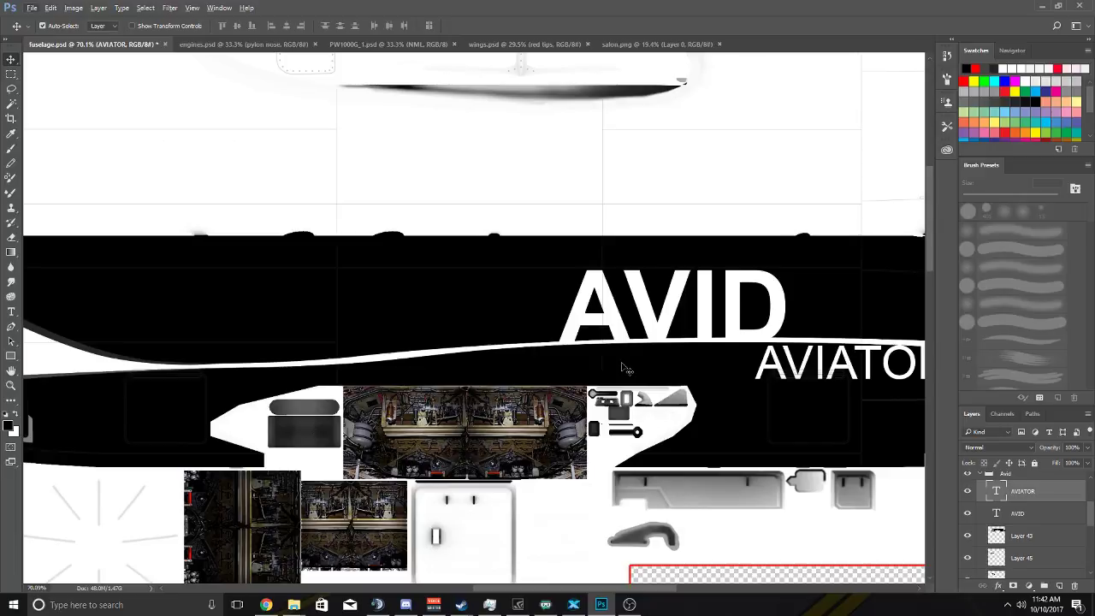
scroll(514, 351, up, 5)
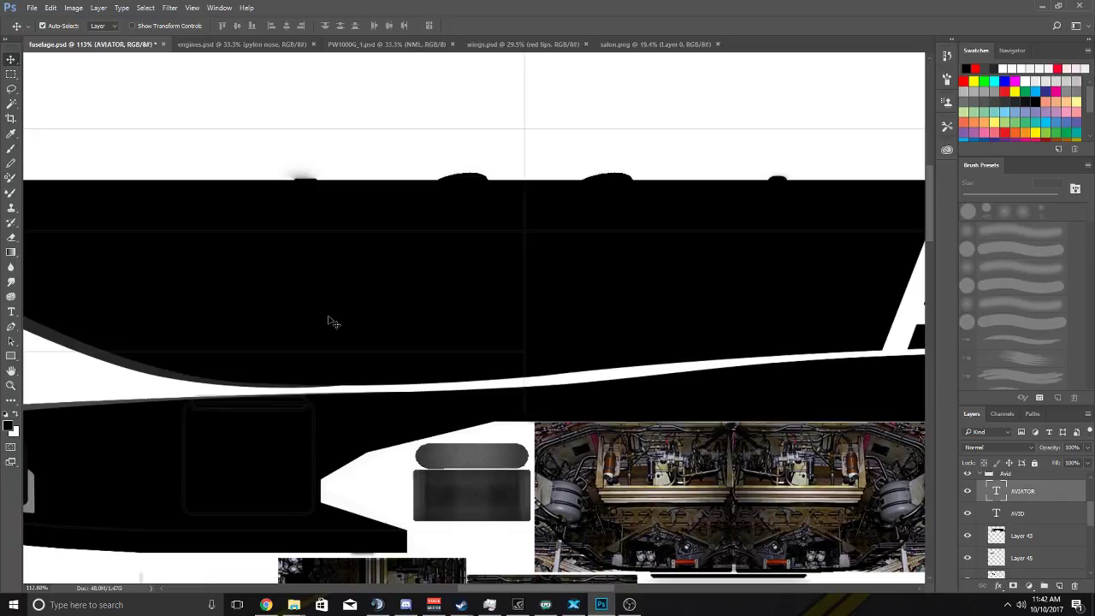
scroll(332, 319, left, 2)
scroll(332, 320, right, 3)
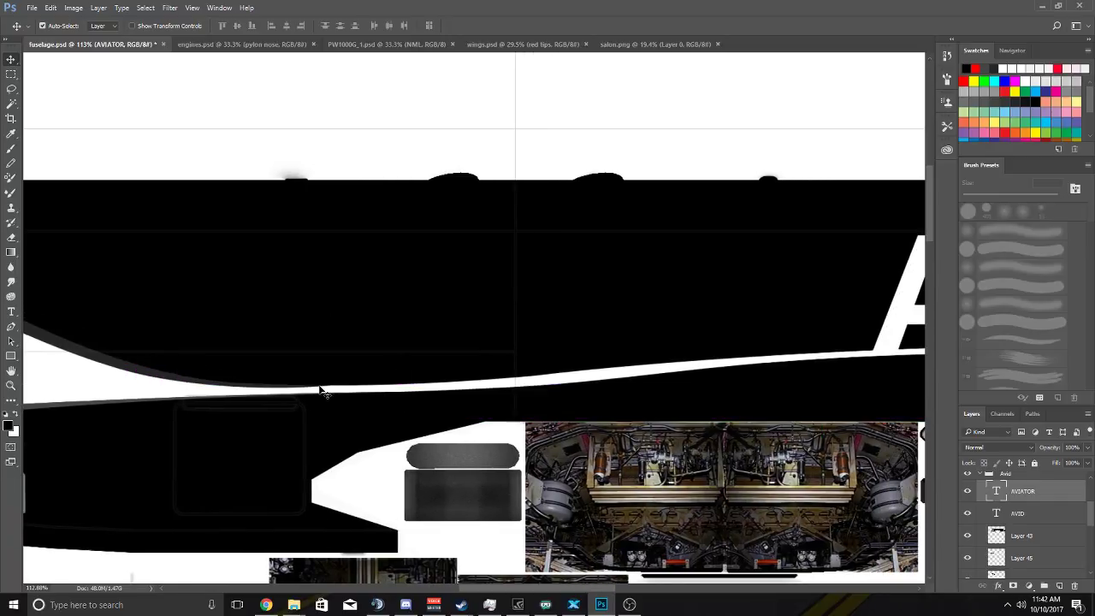
scroll(375, 377, down, 4)
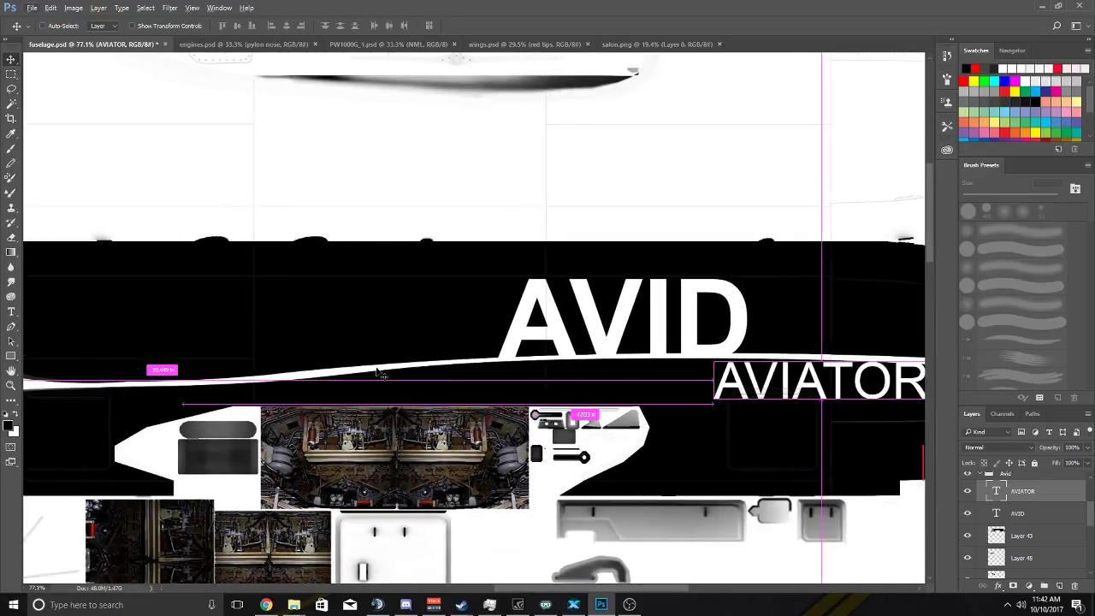
scroll(377, 373, right, 2)
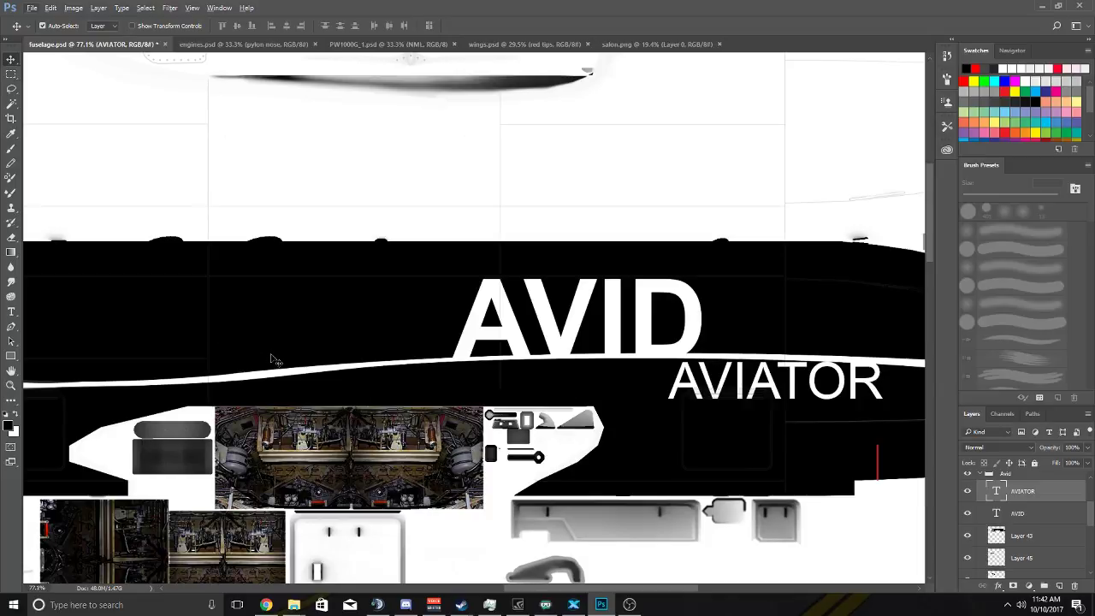
scroll(276, 358, up, 1)
scroll(276, 358, left, 3)
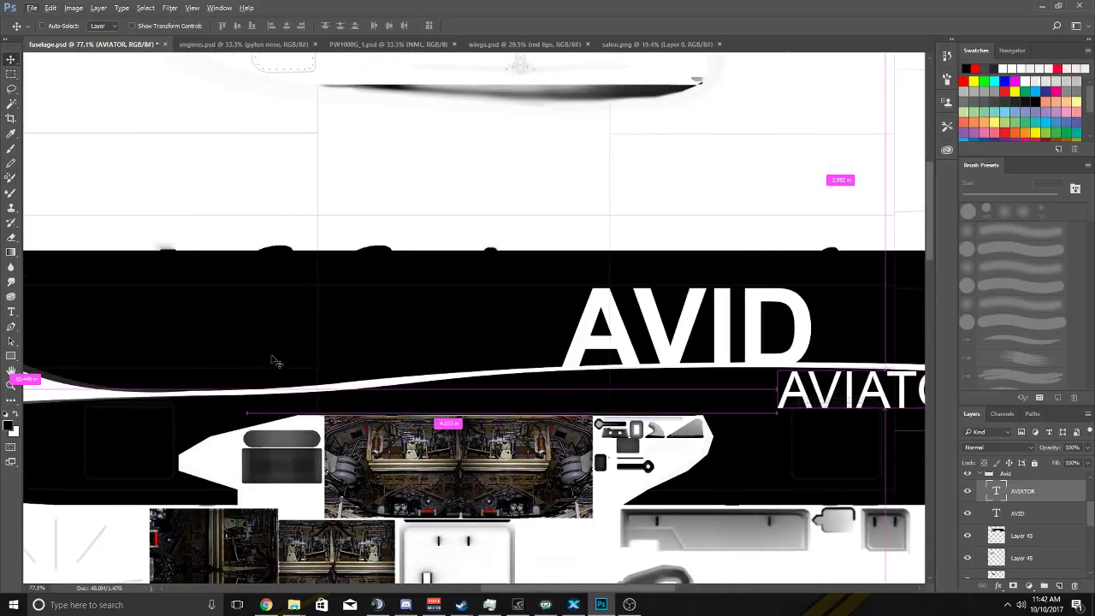
scroll(275, 358, down, 2)
scroll(276, 358, right, 2)
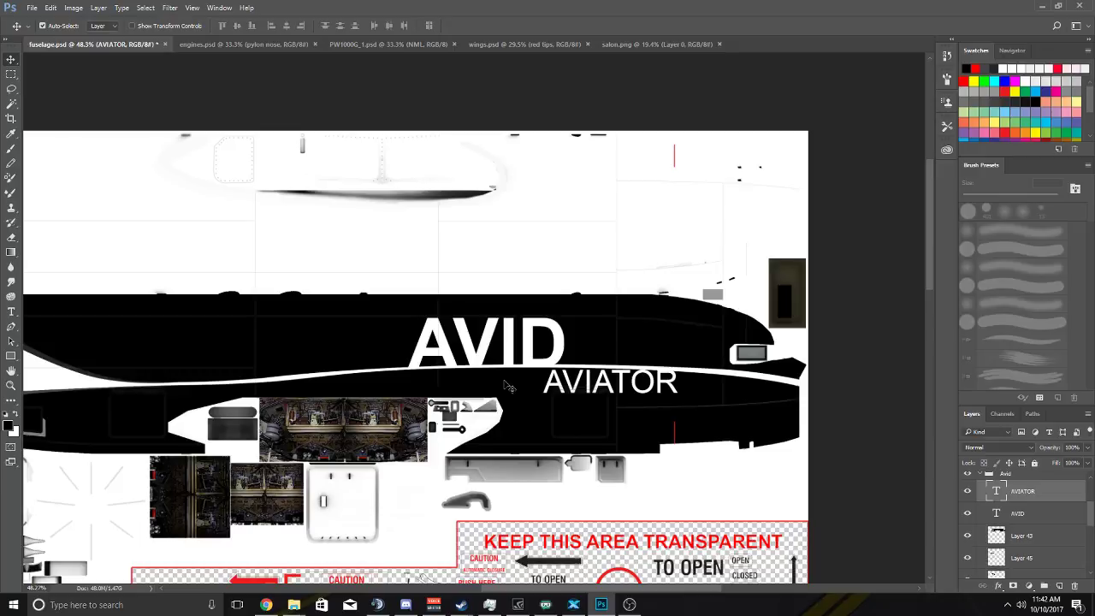
scroll(509, 386, left, 5)
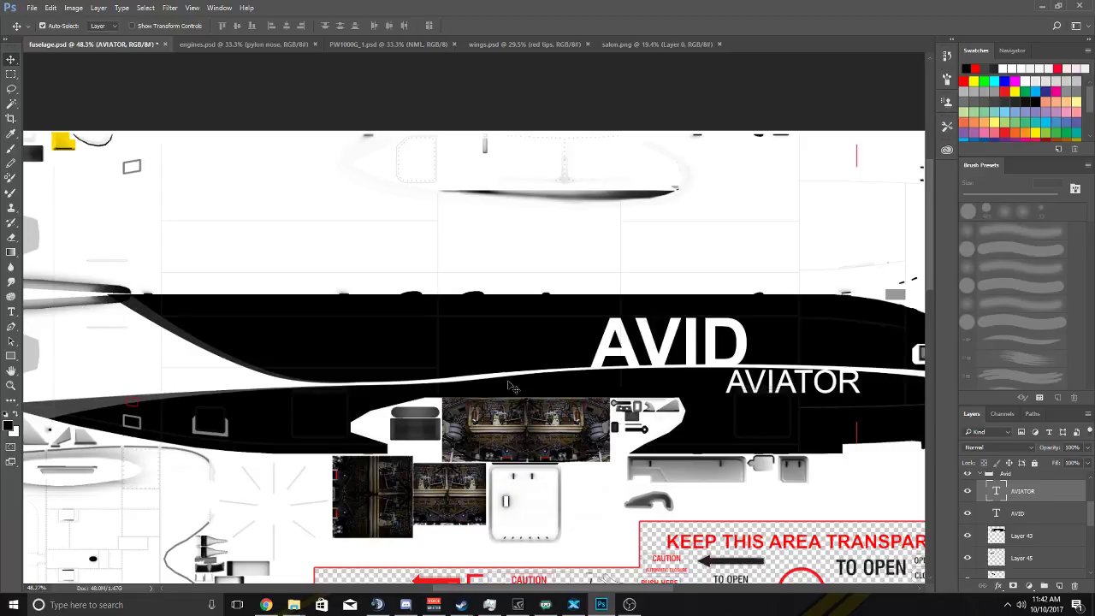
scroll(509, 386, left, 3)
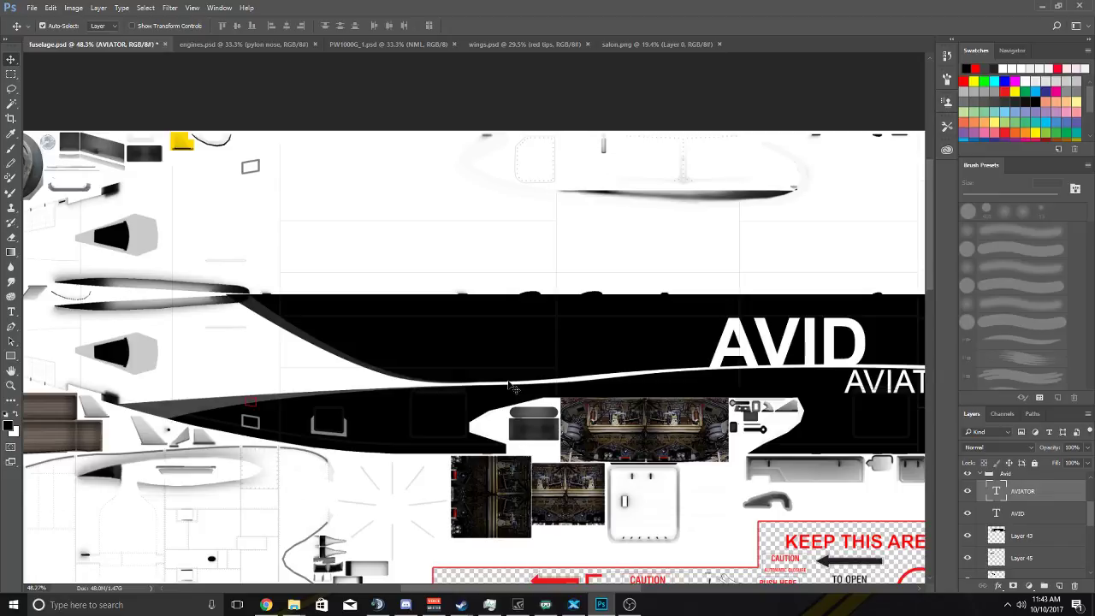
scroll(511, 387, up, 5)
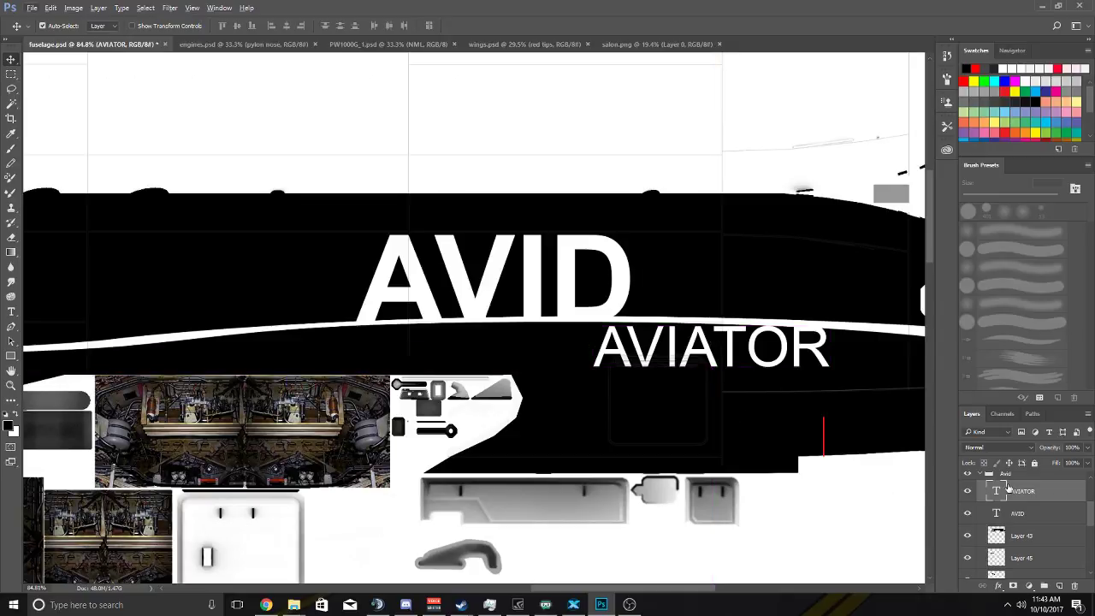
Try moving the AVIATOR text back beneath the AVID letters, just below the white stripe.
drag(702, 355, 546, 342)
scroll(546, 342, down, 3)
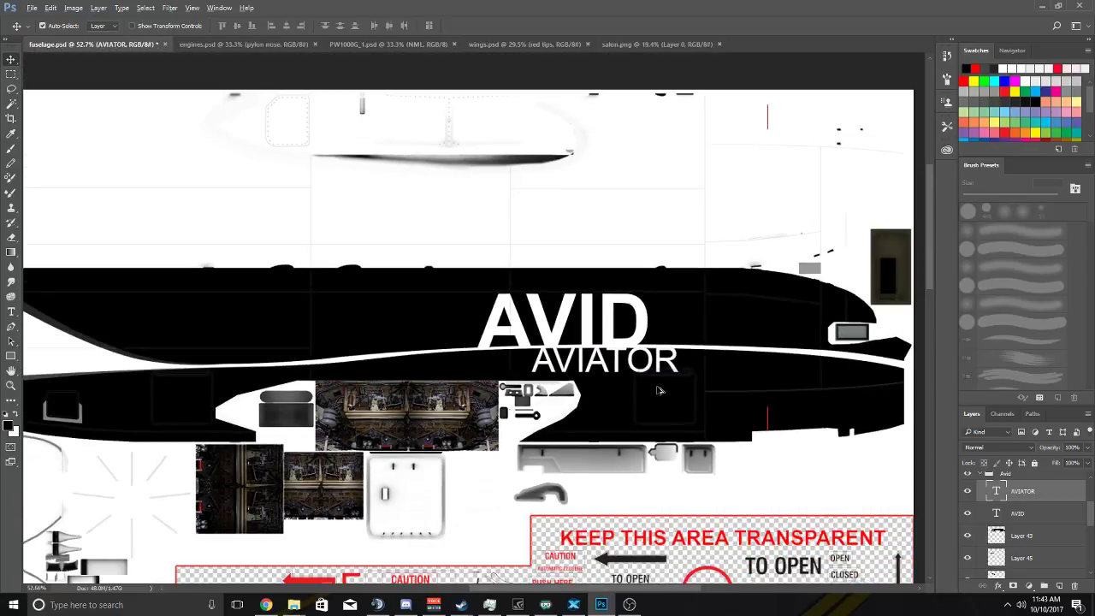
scroll(582, 346, up, 5)
drag(612, 349, 628, 350)
scroll(650, 372, down, 2)
scroll(651, 373, up, 3)
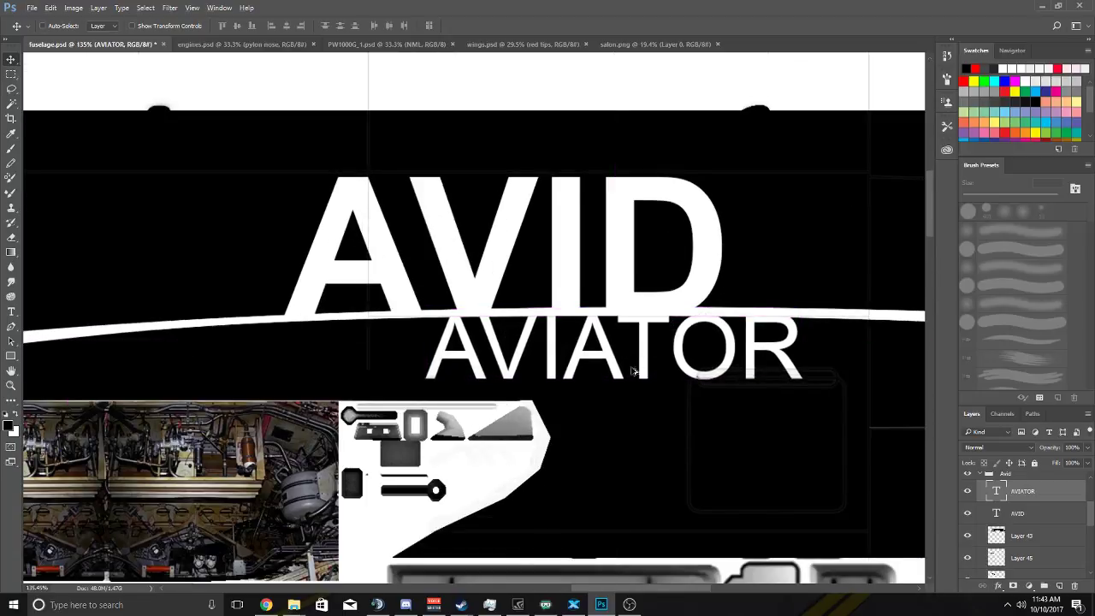
scroll(637, 385, down, 4)
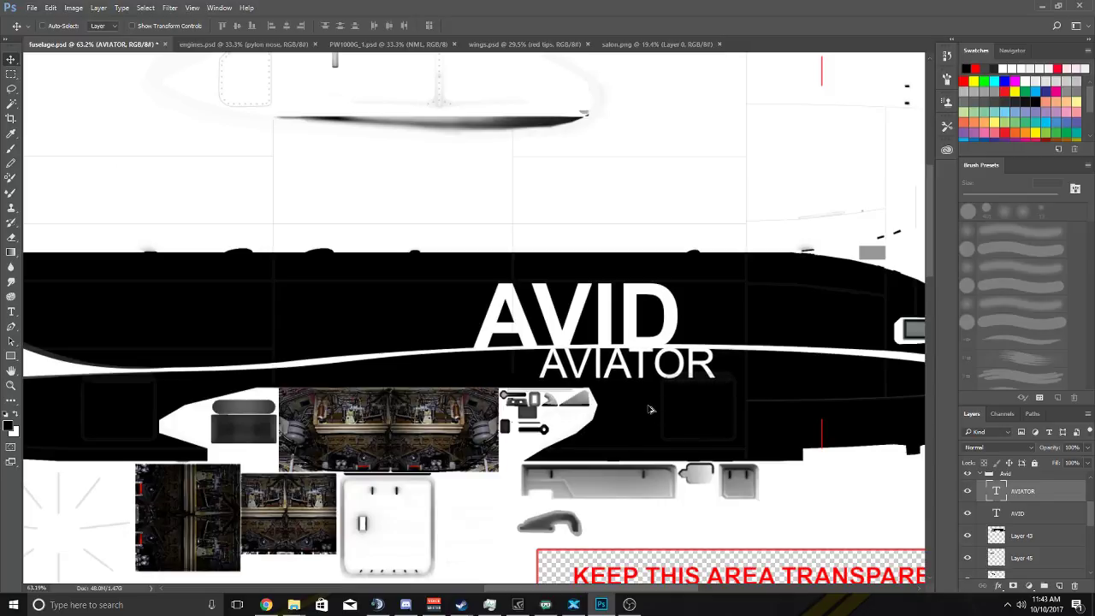
Undo the moves that put the AVIATOR text below the white stripe.
key(ctrl+z)
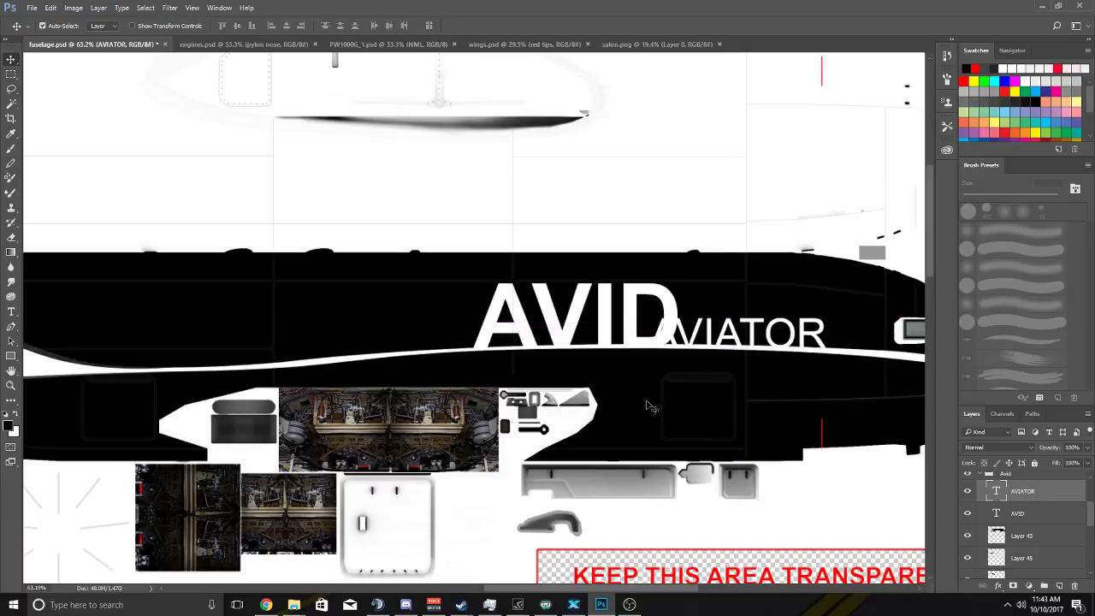
key(h)
drag(650, 407, 770, 366)
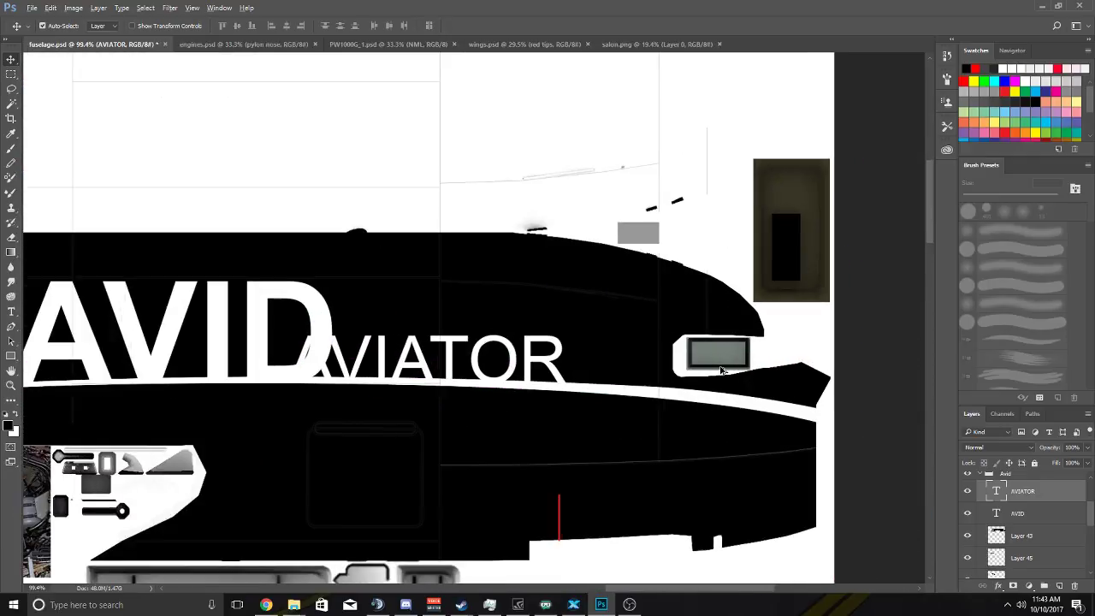
Open the dog head image Carl_new_new.png from the Repaint folder.
double_click(32, 8)
click(32, 8)
click(51, 31)
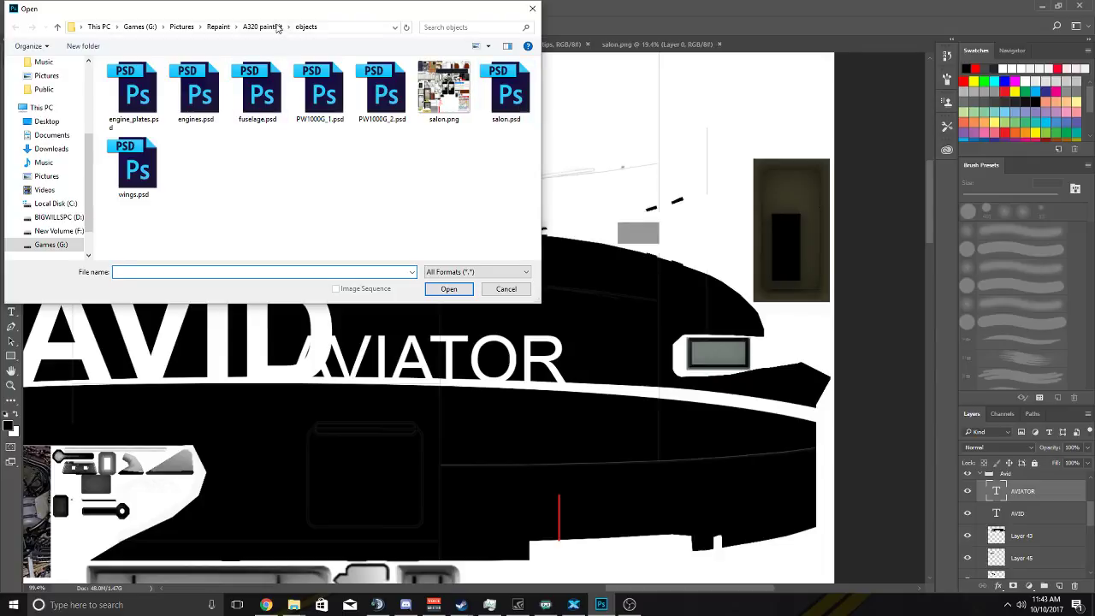
click(277, 27)
click(221, 29)
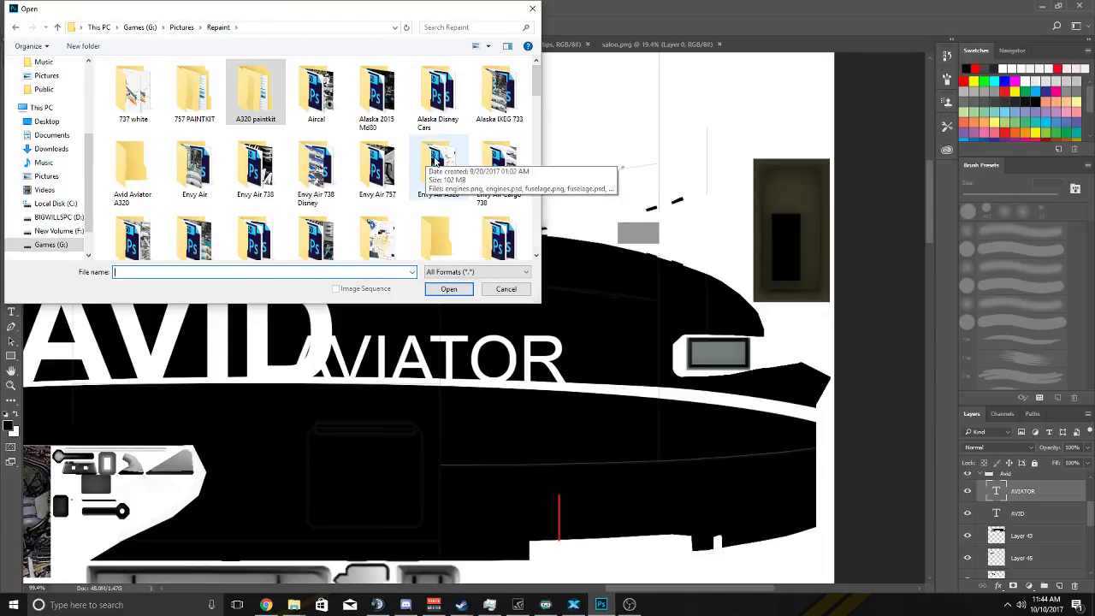
drag(537, 86, 537, 99)
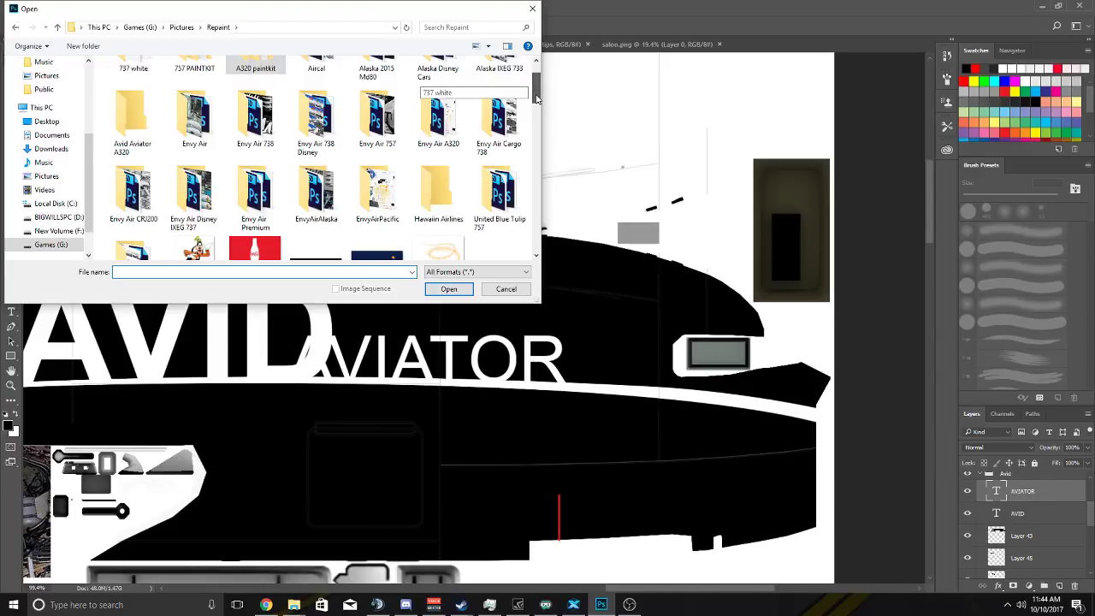
drag(537, 99, 532, 150)
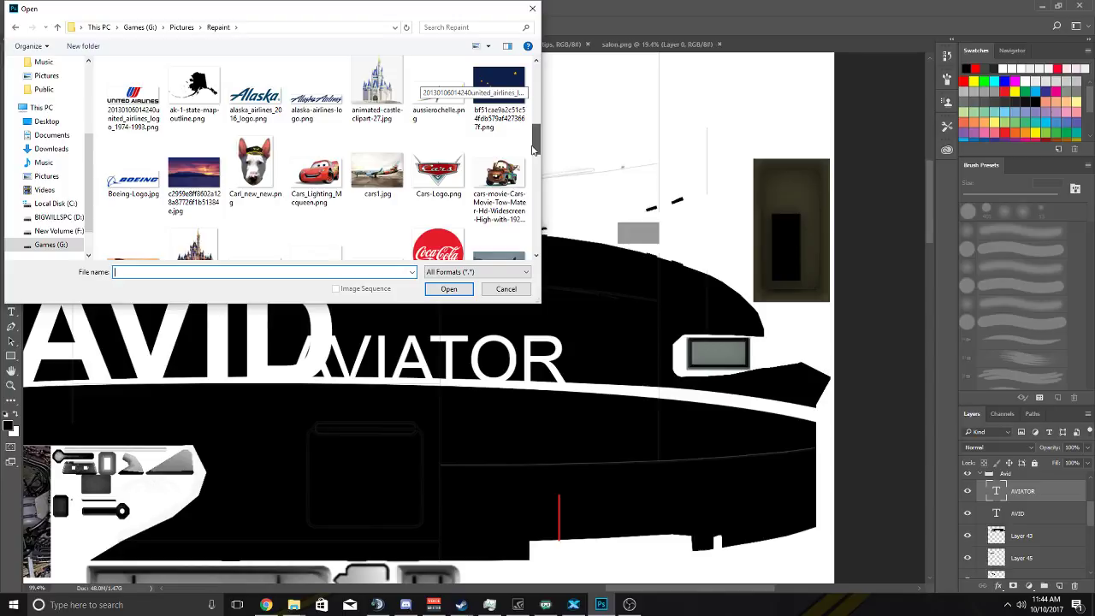
mouse_move(533, 149)
mouse_down()
mouse_move(532, 184)
mouse_move(533, 147)
mouse_up()
click(255, 161)
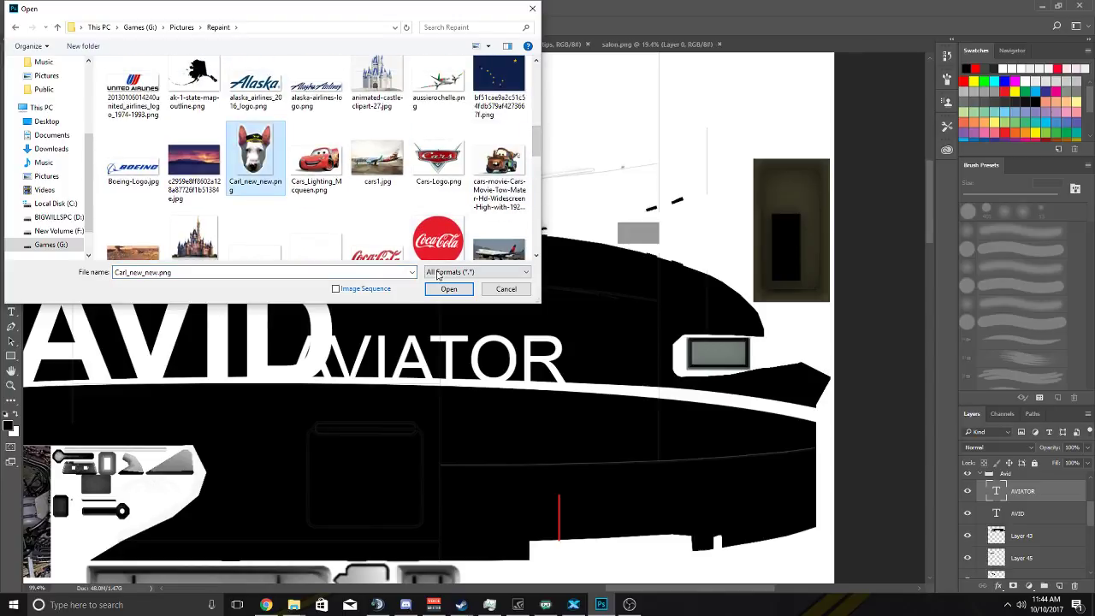
click(448, 290)
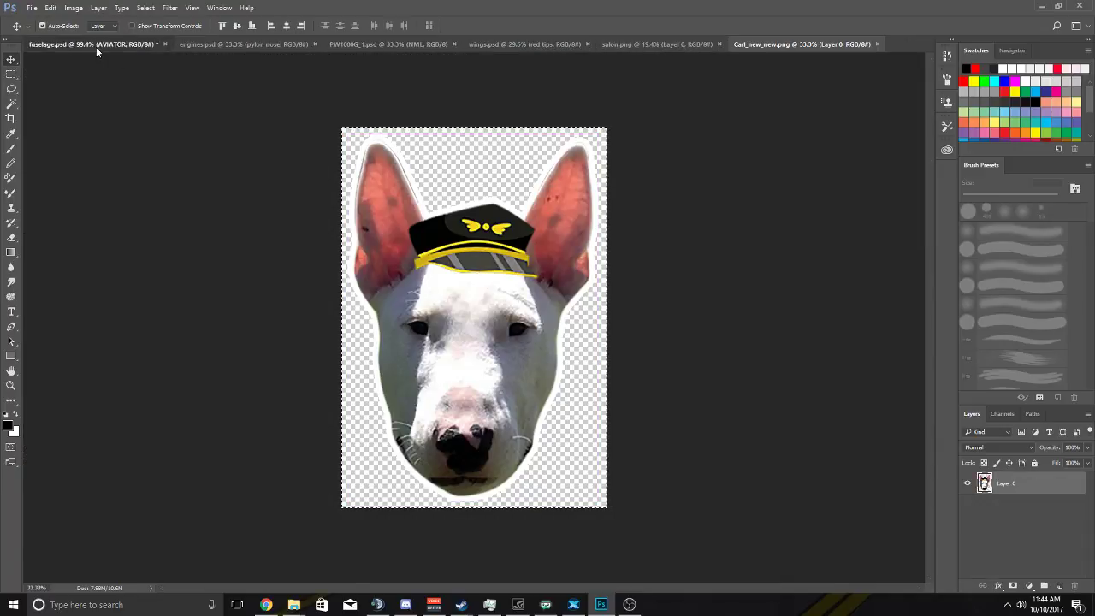
Copy the dog head image into fuselage.psd and scale it down to about 19.5% near the nose.
drag(97, 53, 479, 300)
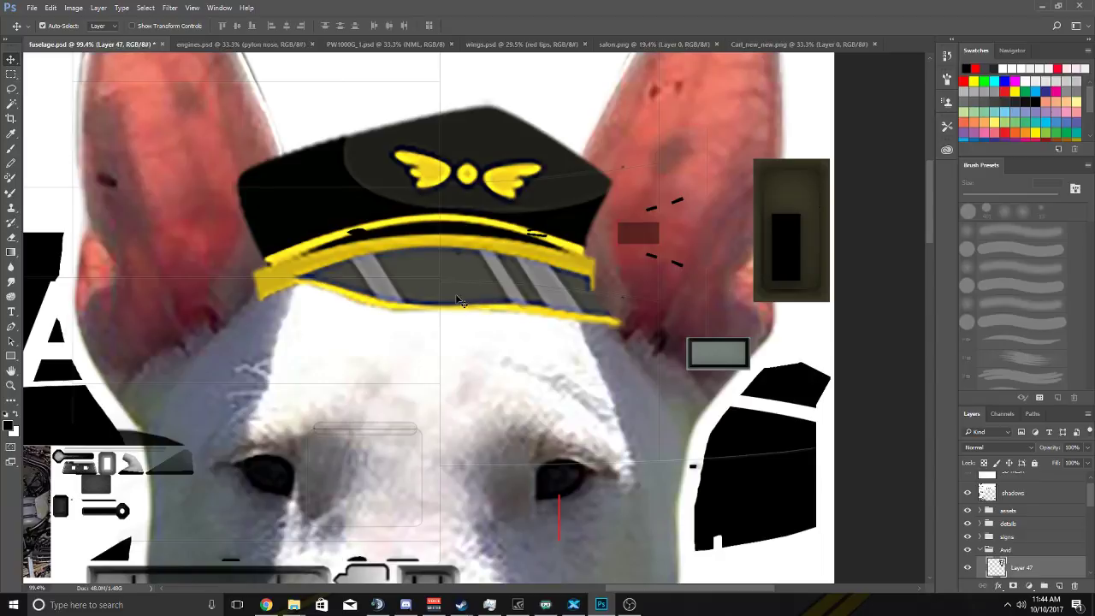
scroll(457, 298, down, 5)
key(ctrl+t)
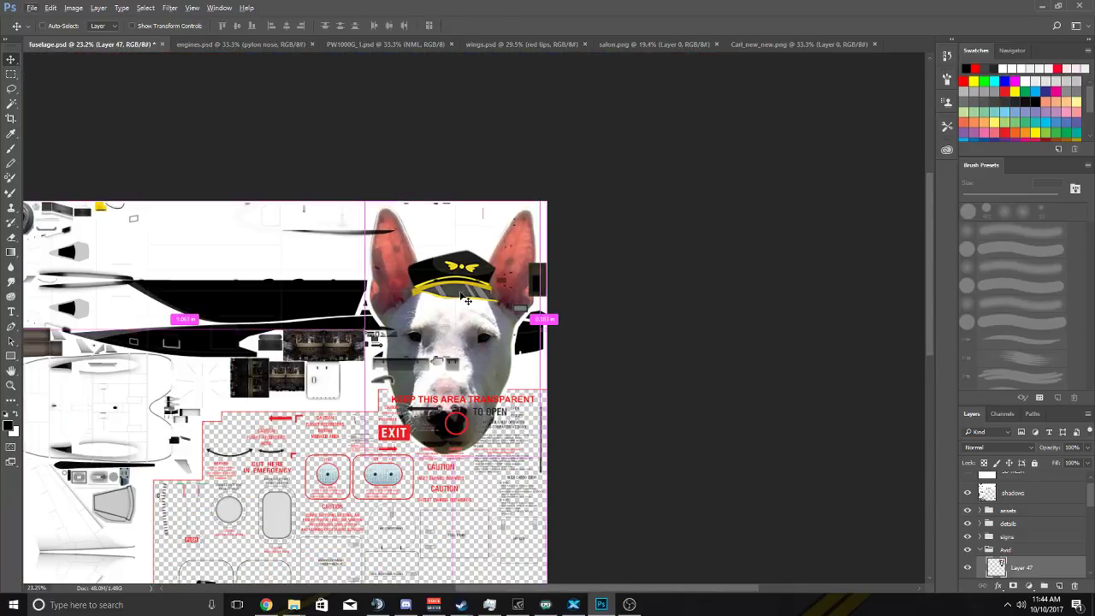
drag(363, 204, 497, 309)
scroll(495, 314, up, 3)
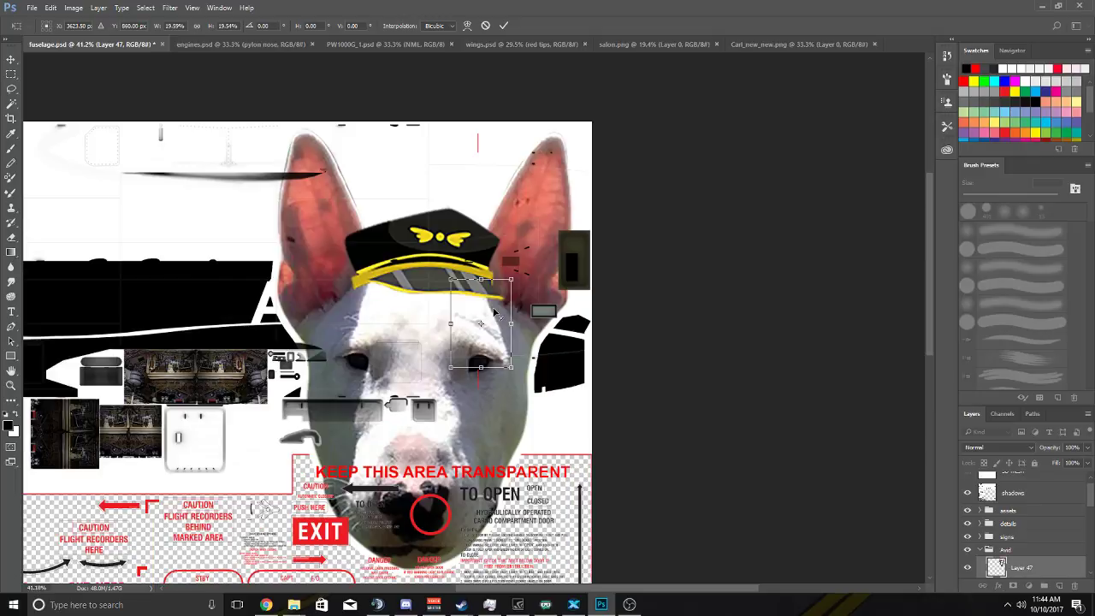
scroll(497, 313, up, 2)
scroll(409, 297, down, 4)
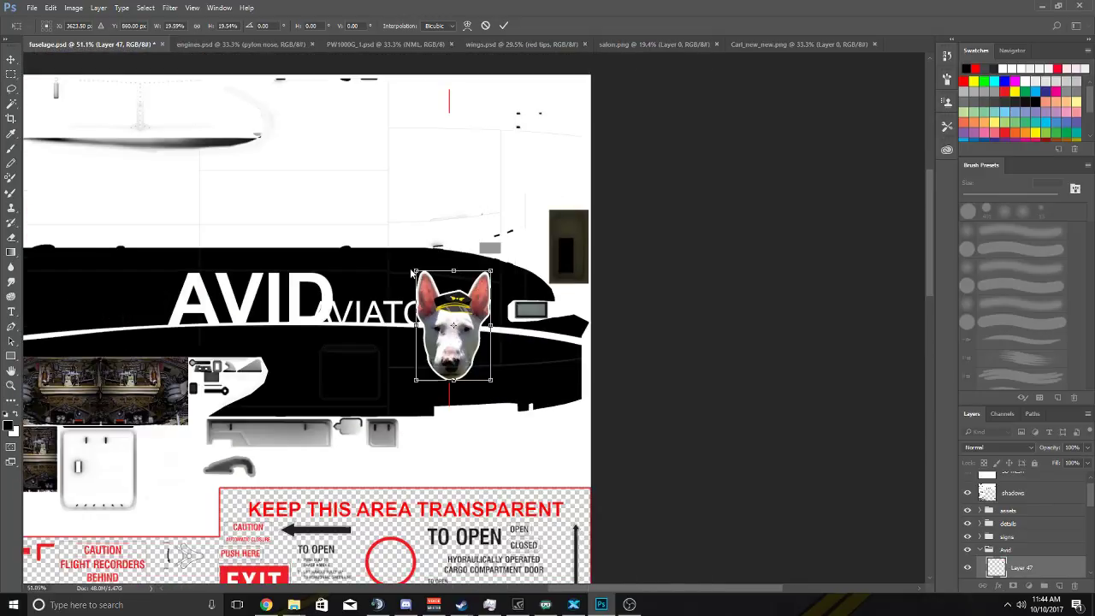
Shrink the dog head further to about 0.55 by 0.80 in and apply the transform.
drag(413, 267, 450, 322)
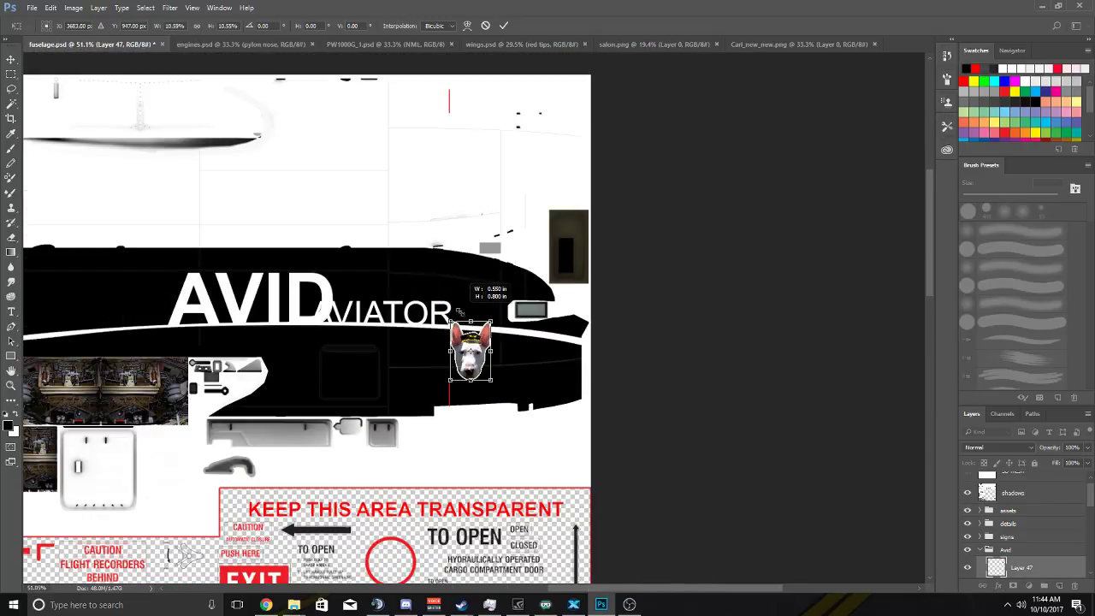
scroll(473, 349, up, 5)
scroll(479, 334, down, 4)
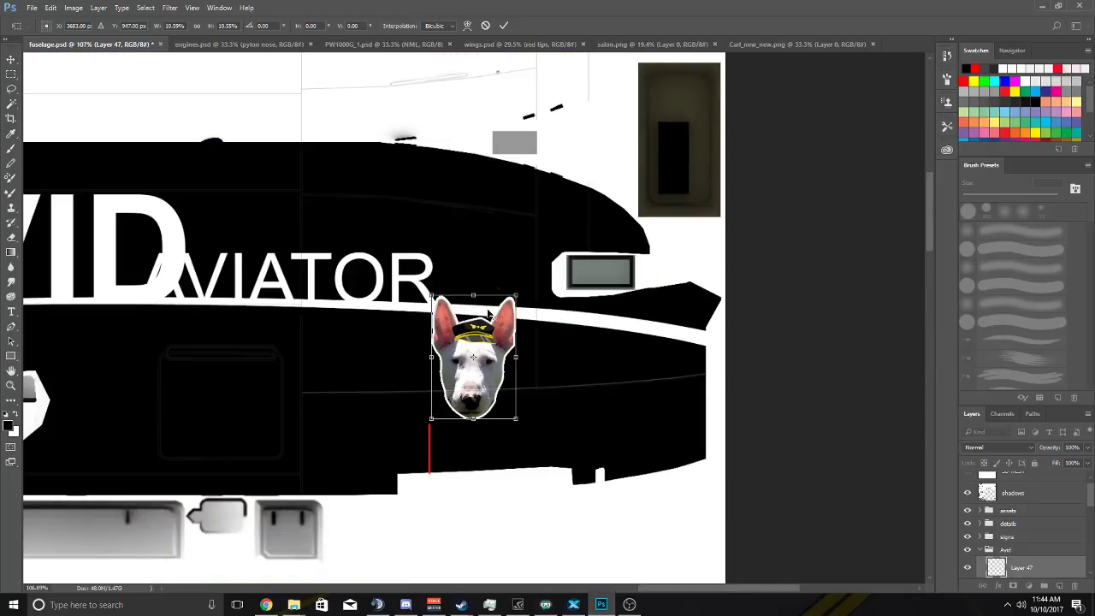
click(504, 26)
drag(510, 295, 513, 274)
key(ctrl+z)
Identify and select Layer 47, and move the dog head up over the white stripe between AVIATOR and the cockpit window.
scroll(993, 494, down, 2)
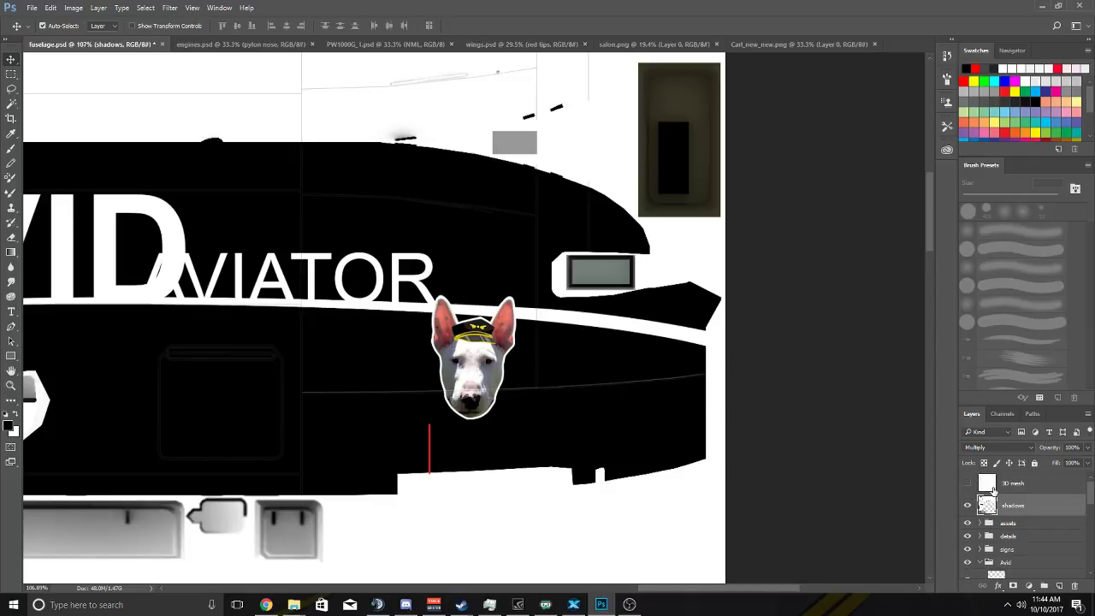
click(968, 538)
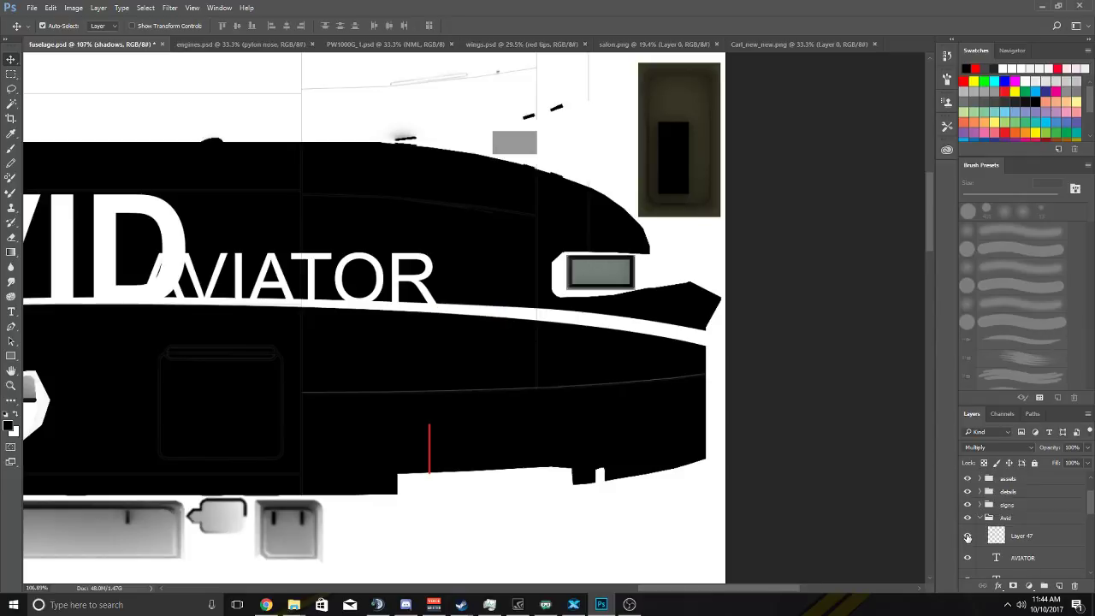
click(968, 538)
click(1020, 536)
drag(469, 353, 482, 266)
scroll(482, 266, down, 3)
scroll(485, 271, left, 10)
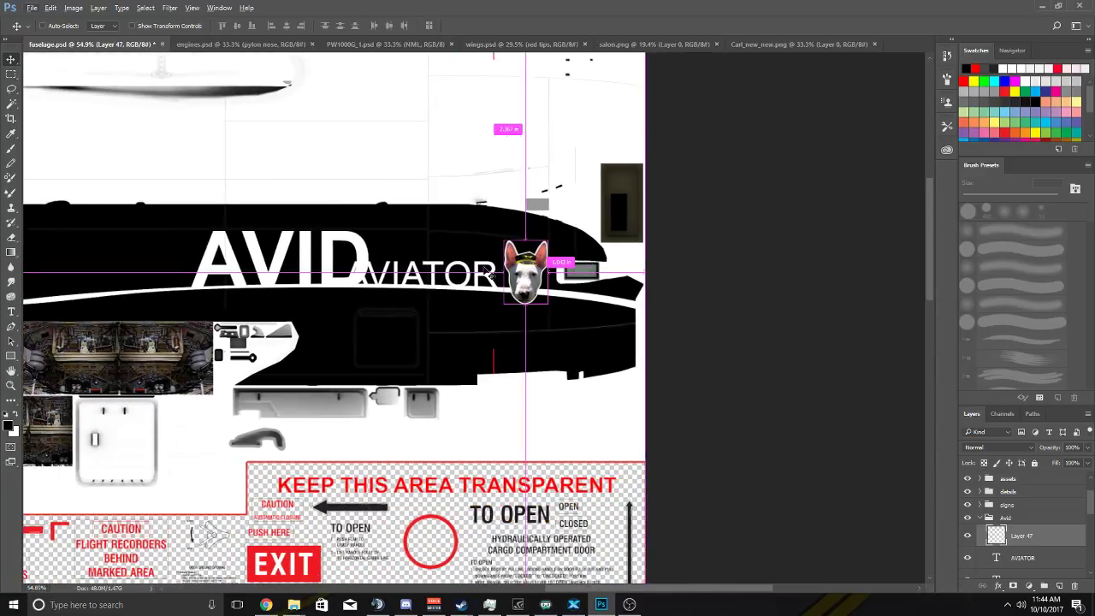
scroll(488, 272, left, 1)
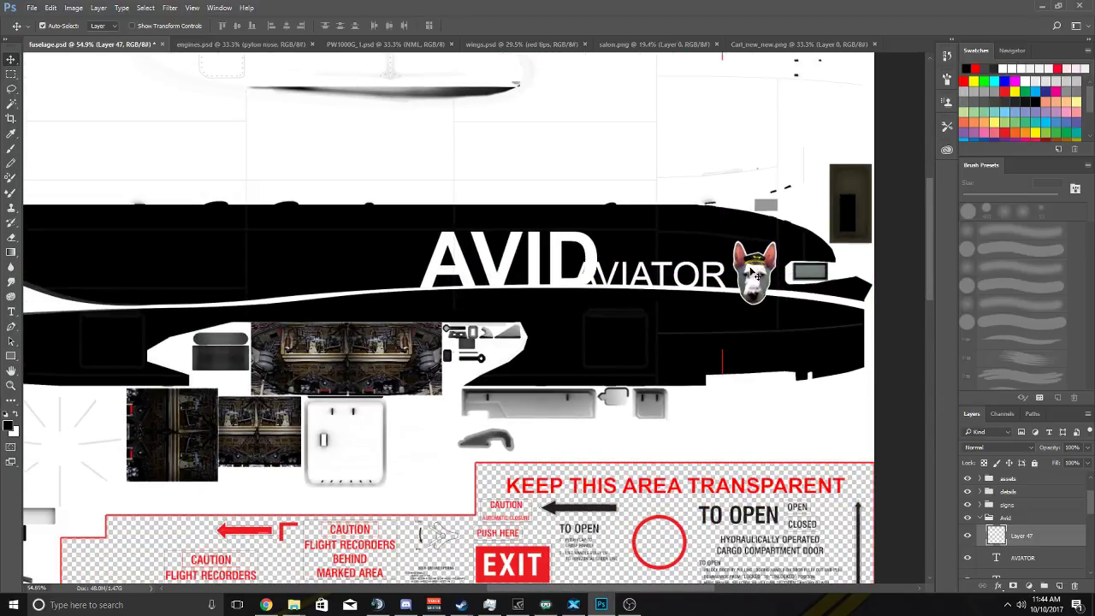
scroll(757, 272, up, 5)
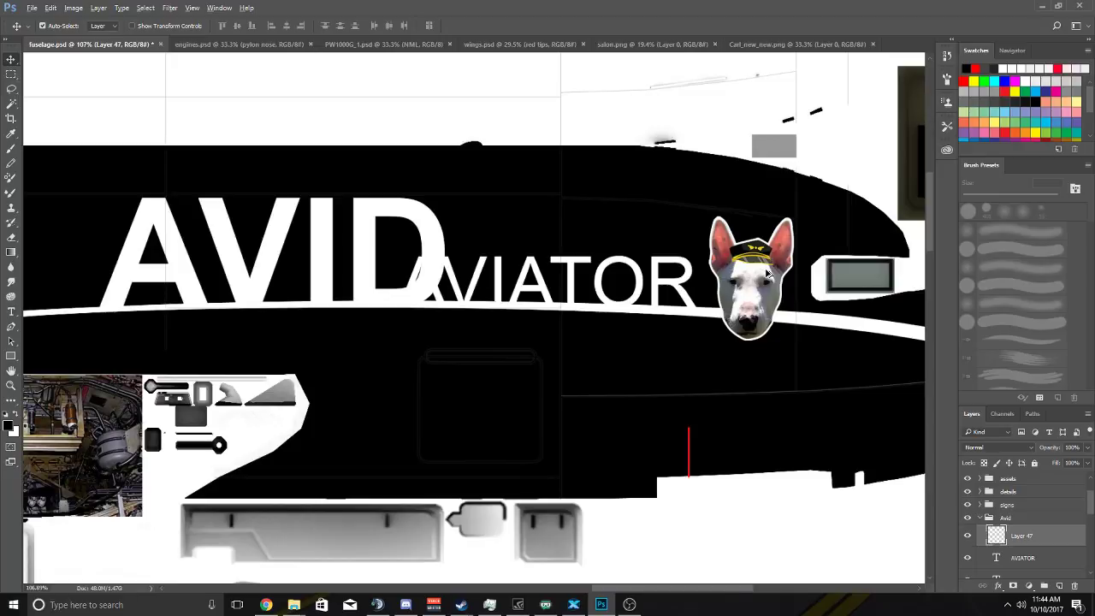
scroll(767, 272, up, 4)
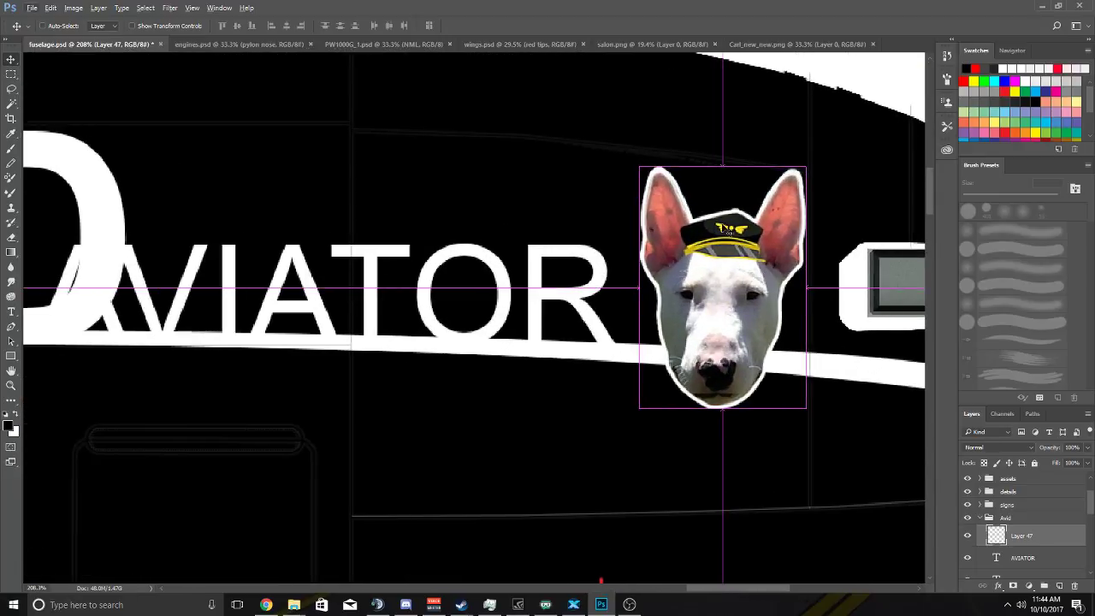
scroll(732, 419, up, 3)
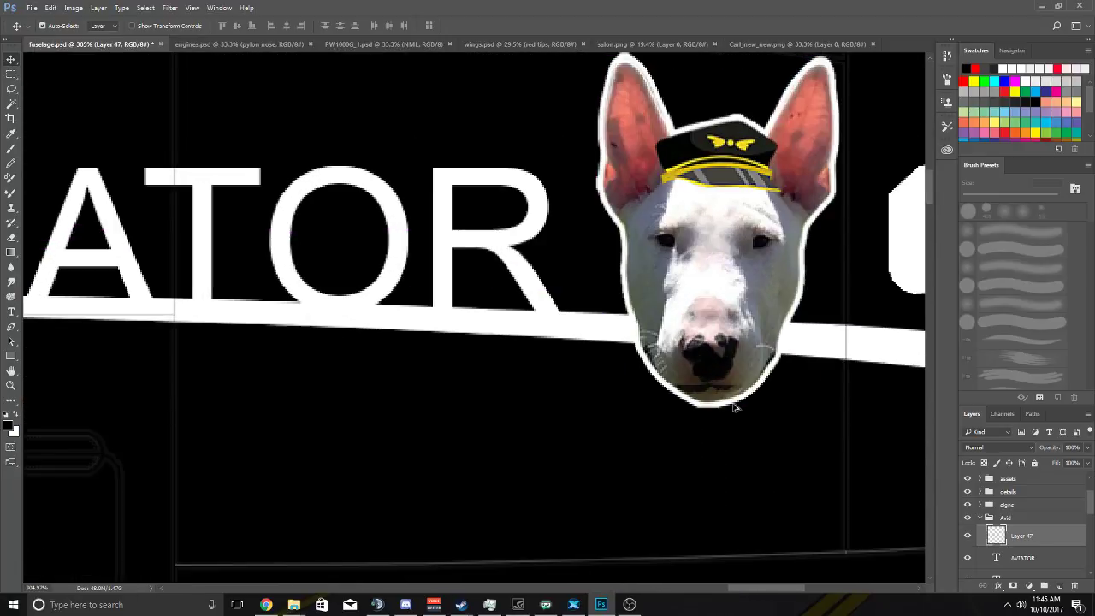
Examine the dog head and the AVID AVIATOR lettering along the stripe, both close up and across the whole fuselage.
scroll(777, 354, right, 1)
scroll(780, 305, up, 1)
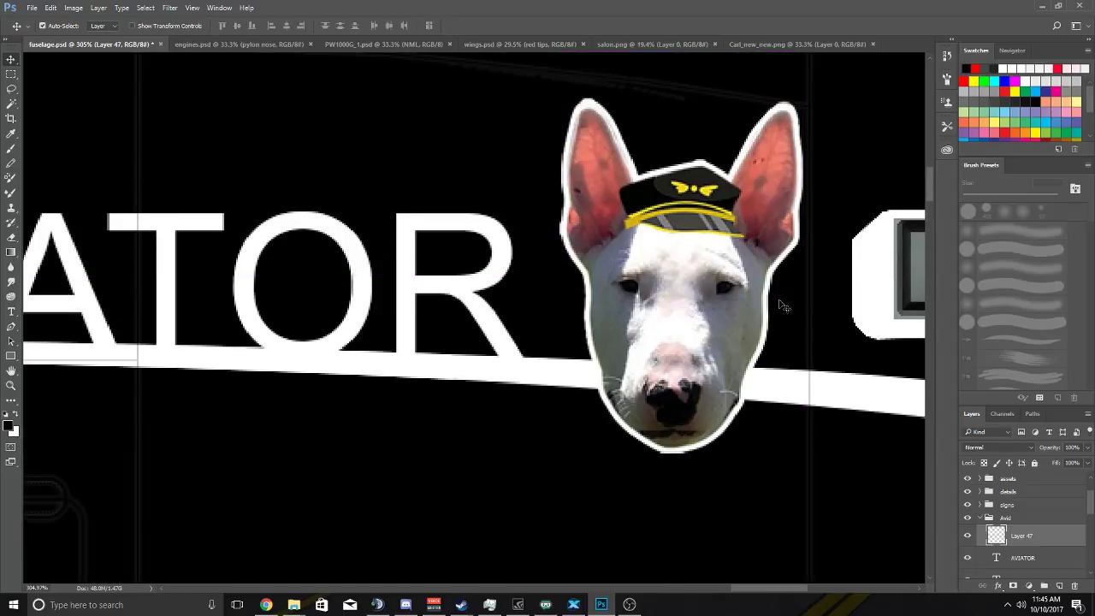
scroll(781, 273, down, 7)
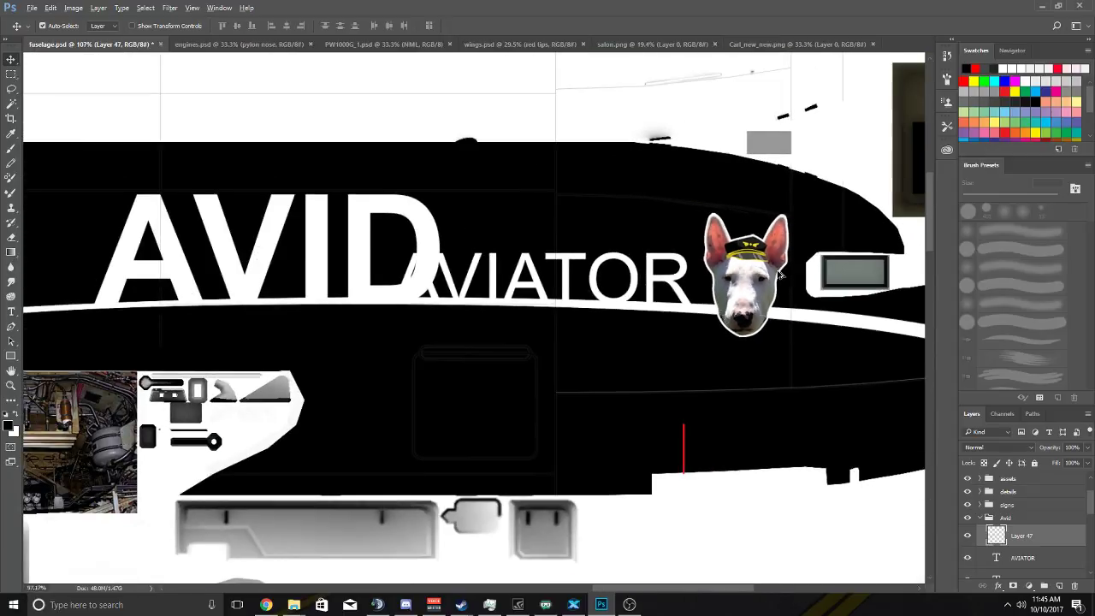
scroll(780, 274, down, 4)
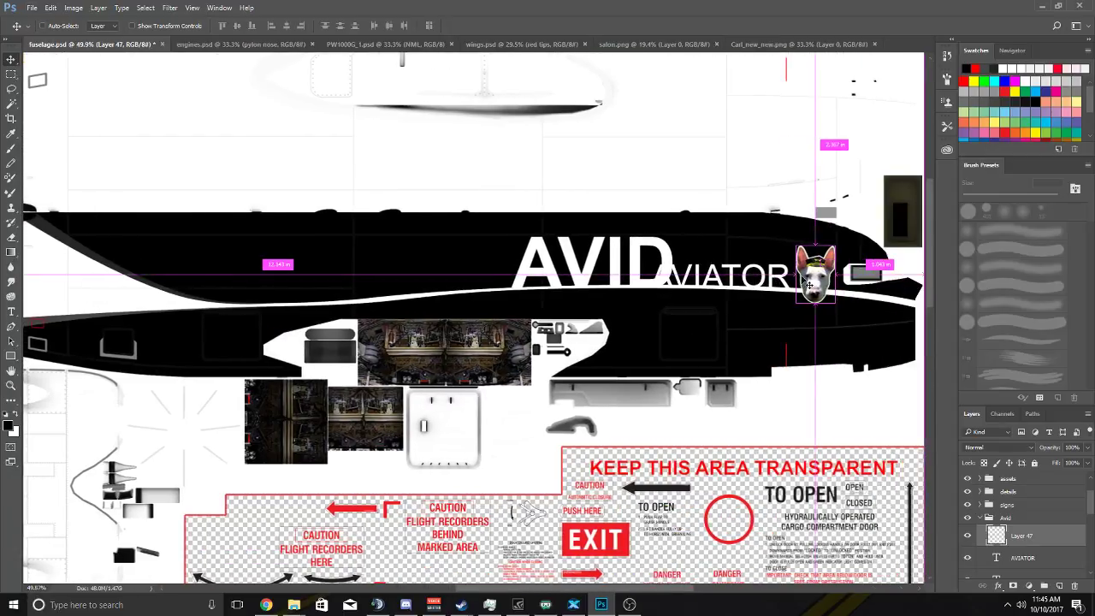
scroll(809, 285, up, 5)
drag(762, 214, 777, 249)
scroll(769, 241, down, 5)
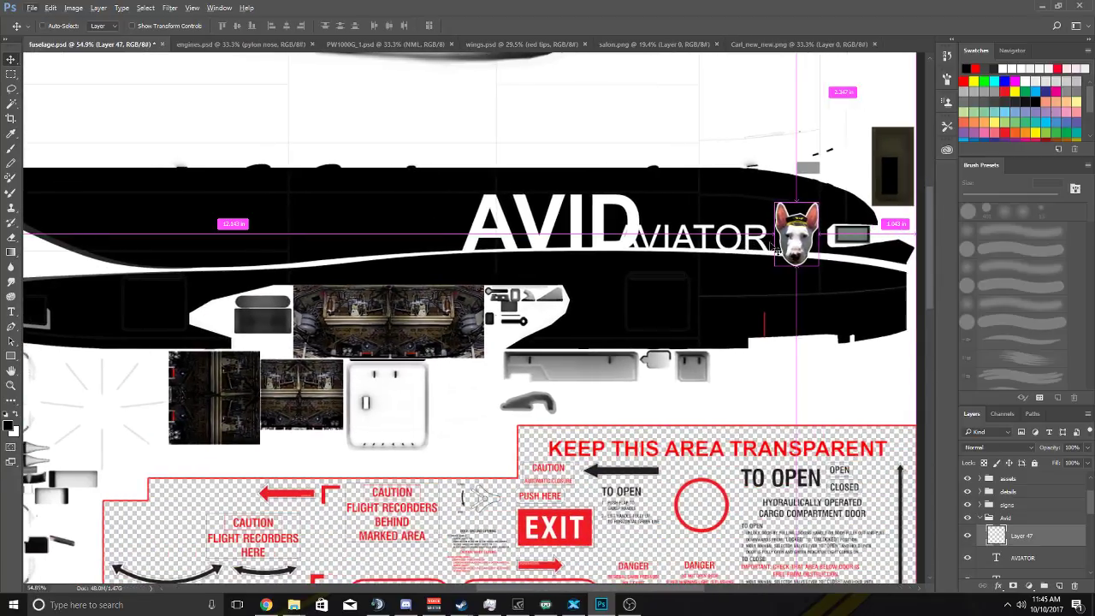
scroll(776, 248, down, 3)
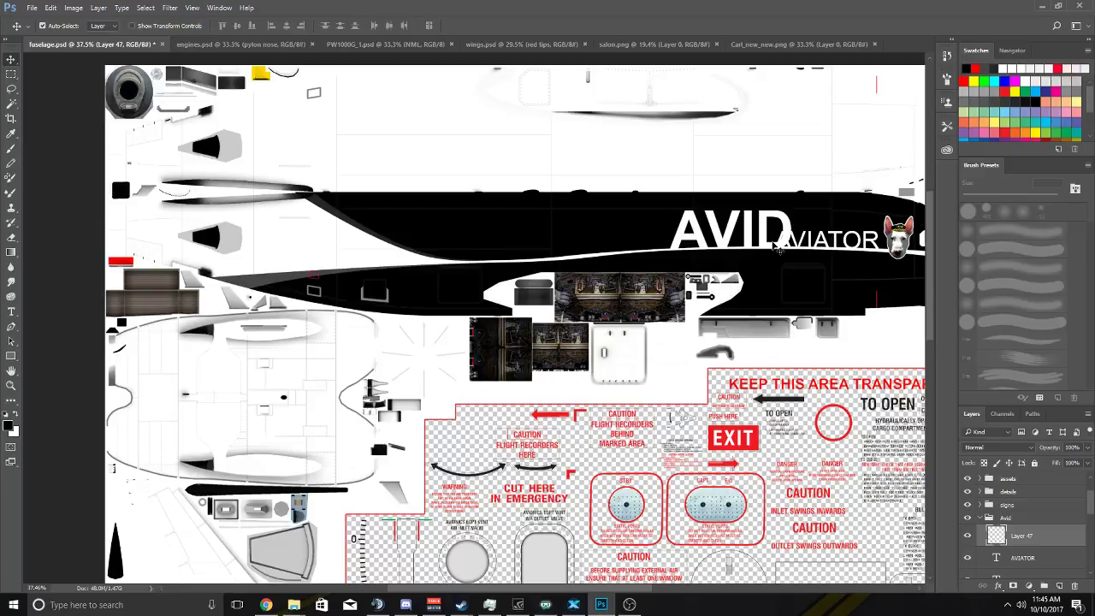
scroll(775, 248, up, 3)
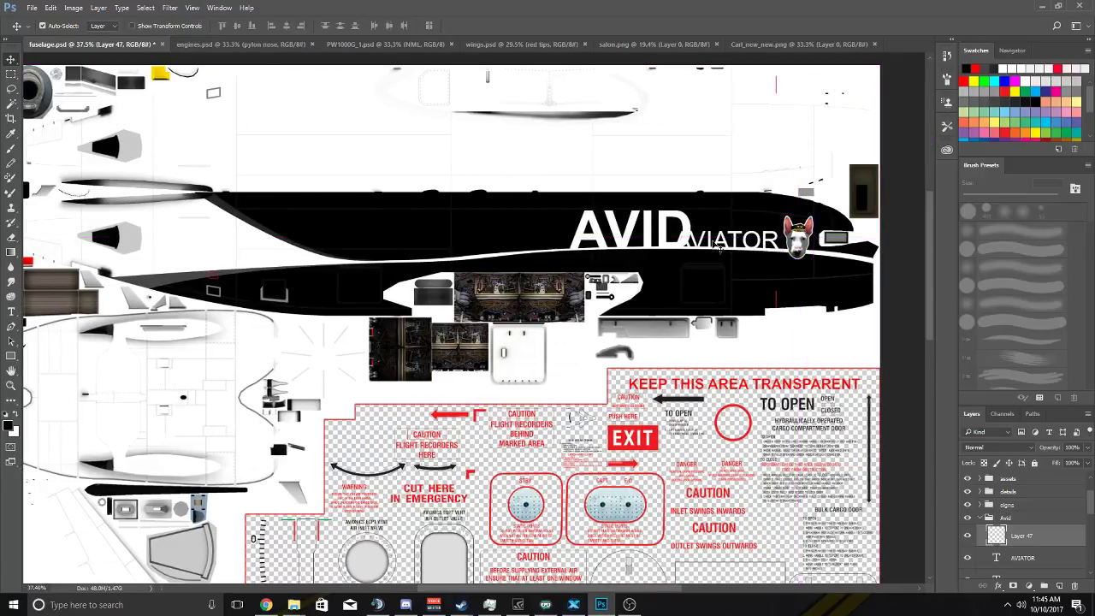
scroll(642, 218, up, 2)
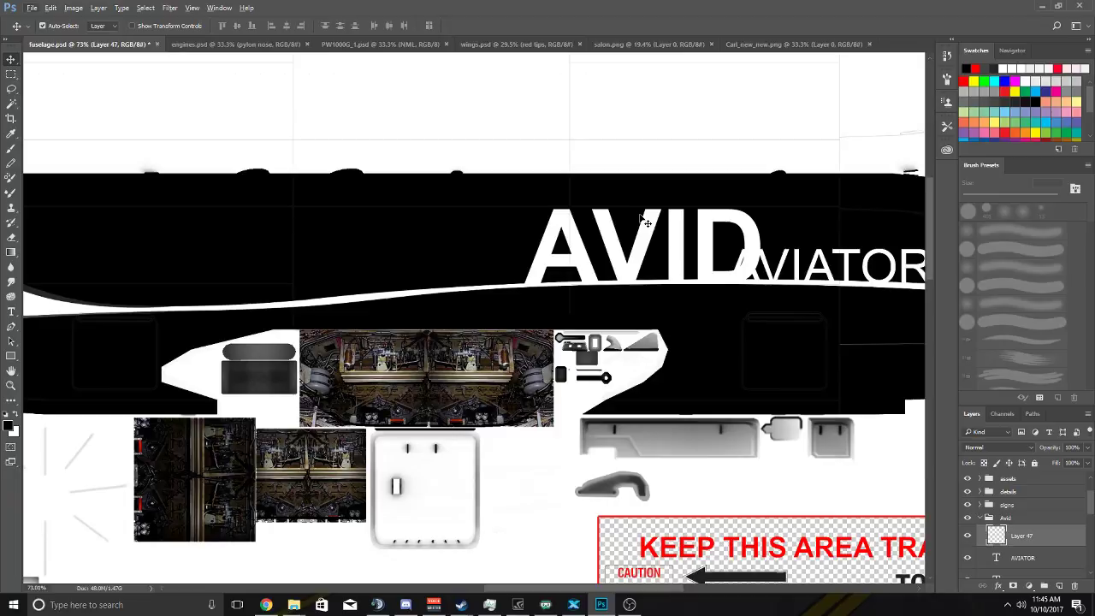
drag(646, 222, 641, 221)
scroll(644, 222, down, 3)
scroll(642, 221, right, 3)
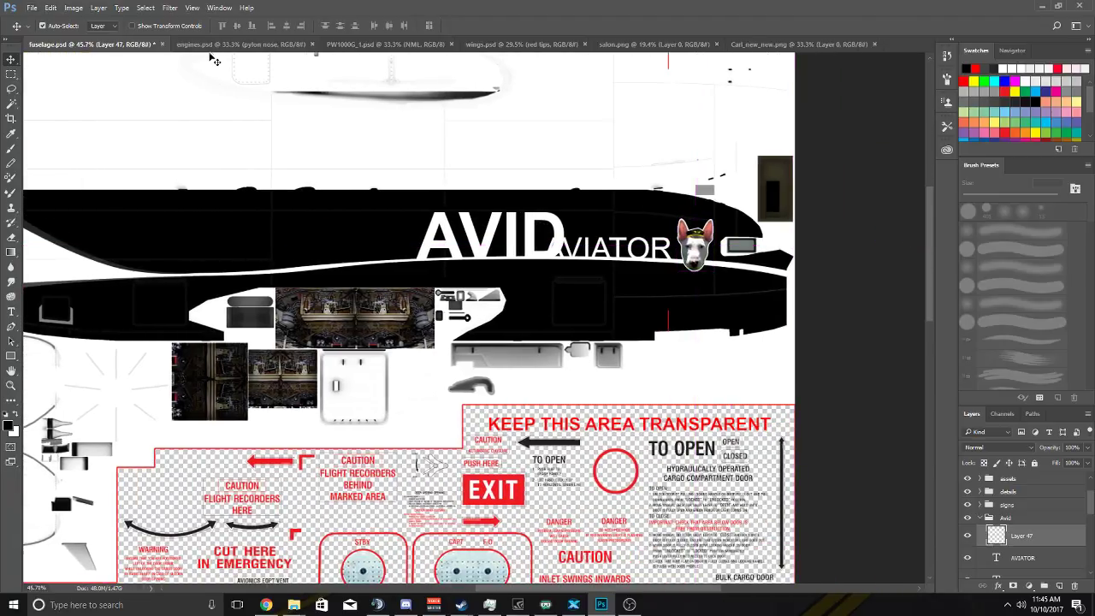
Open the logo image New_logo.png from the Repaint folder.
key(alt+f)
key(Escape)
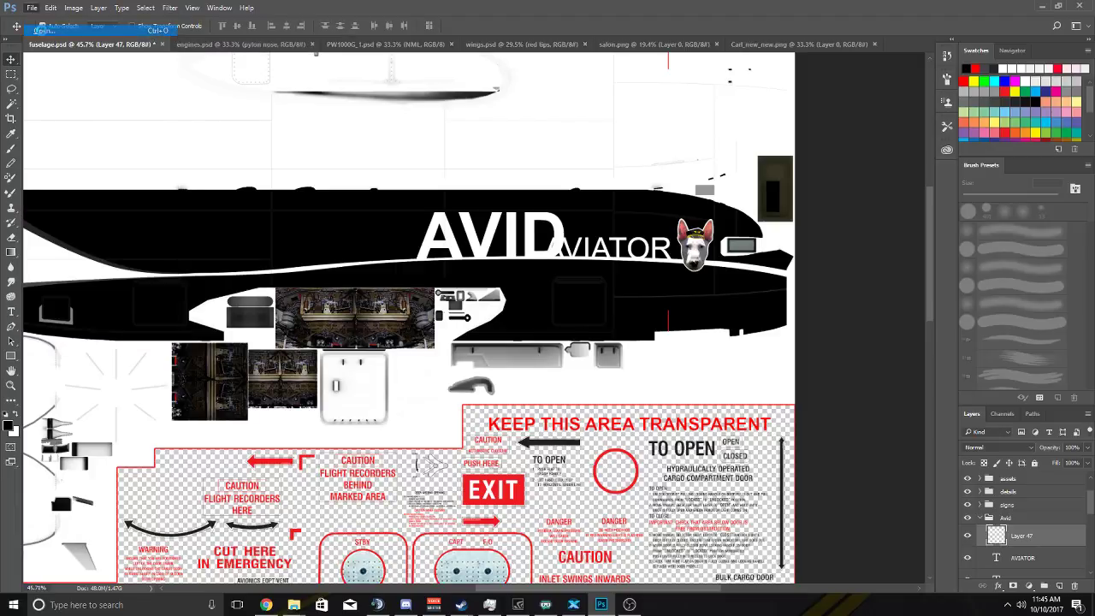
key(ctrl+o)
drag(535, 85, 537, 130)
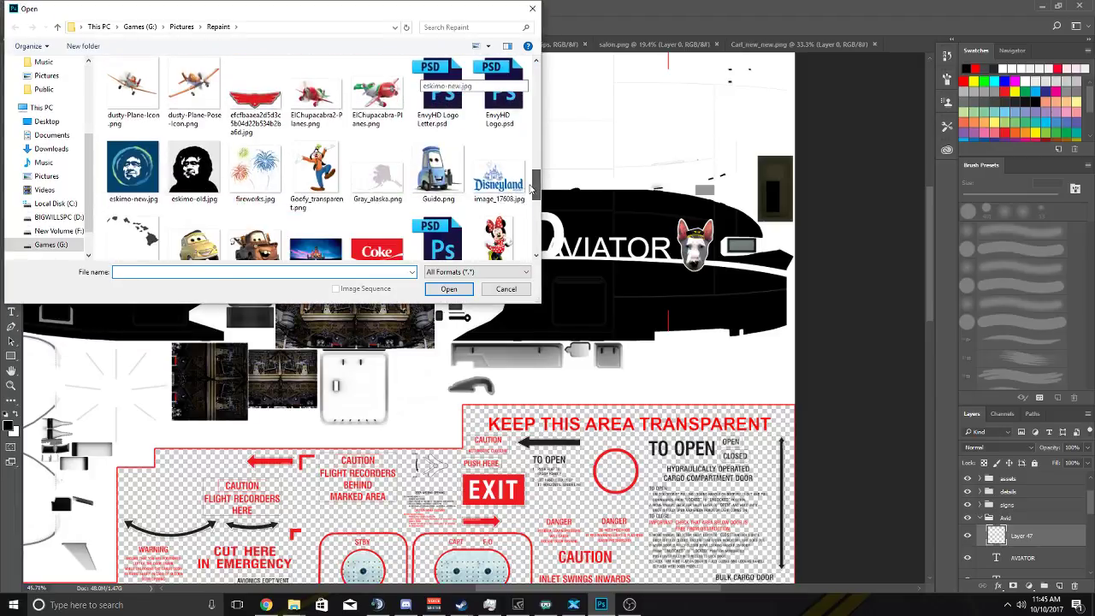
mouse_move(533, 195)
mouse_down()
mouse_move(538, 244)
mouse_move(536, 103)
mouse_move(538, 202)
mouse_up()
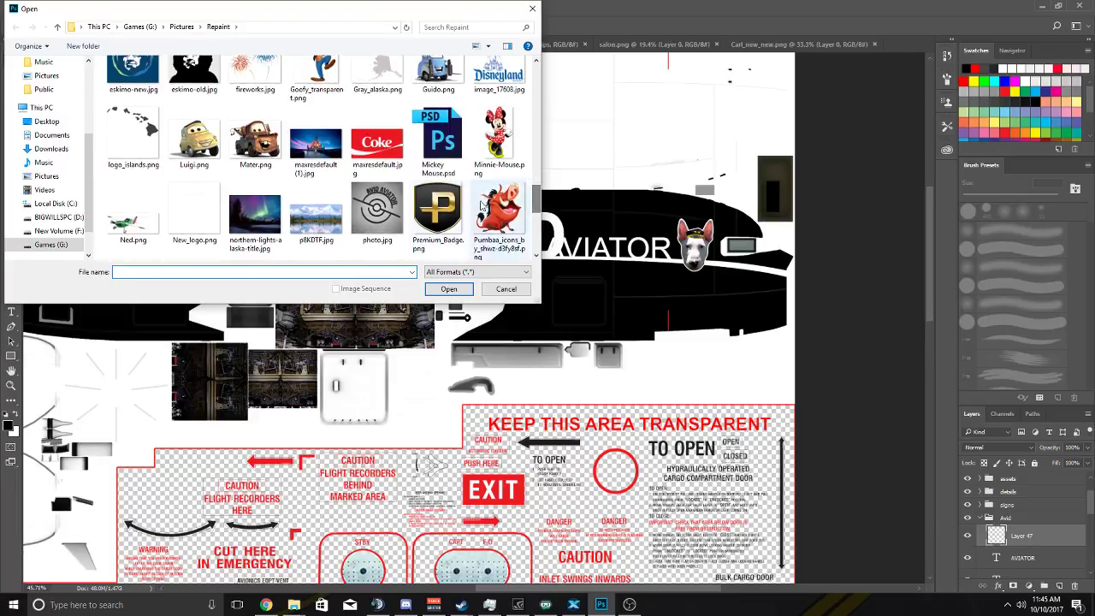
click(194, 206)
click(440, 290)
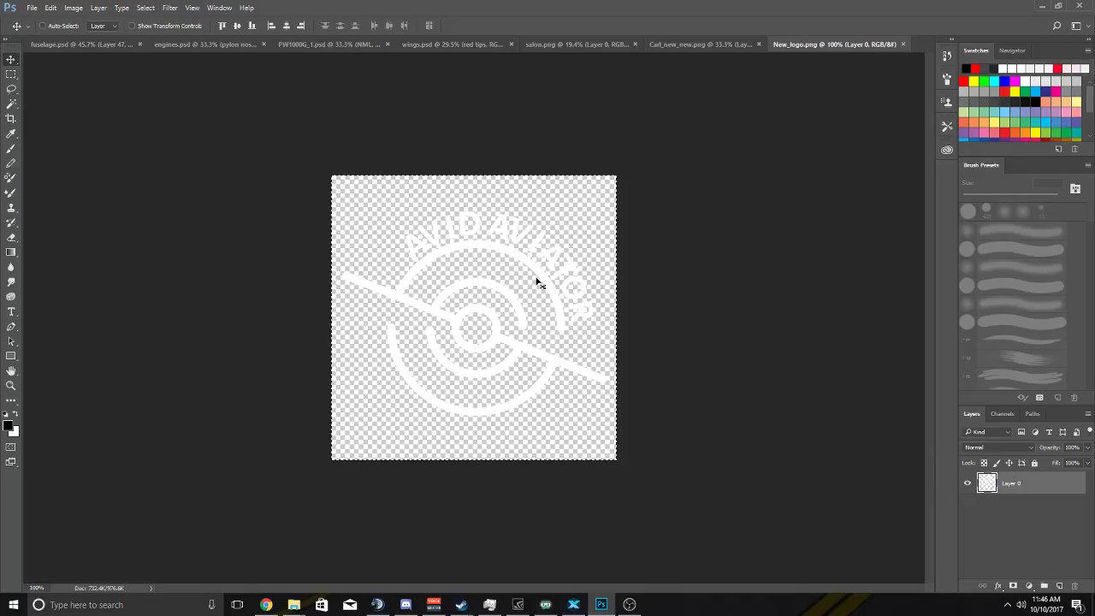
Erase the curved AVID AVIATOR text around the logo's rings with a 55 px eraser.
key(ctrl+0)
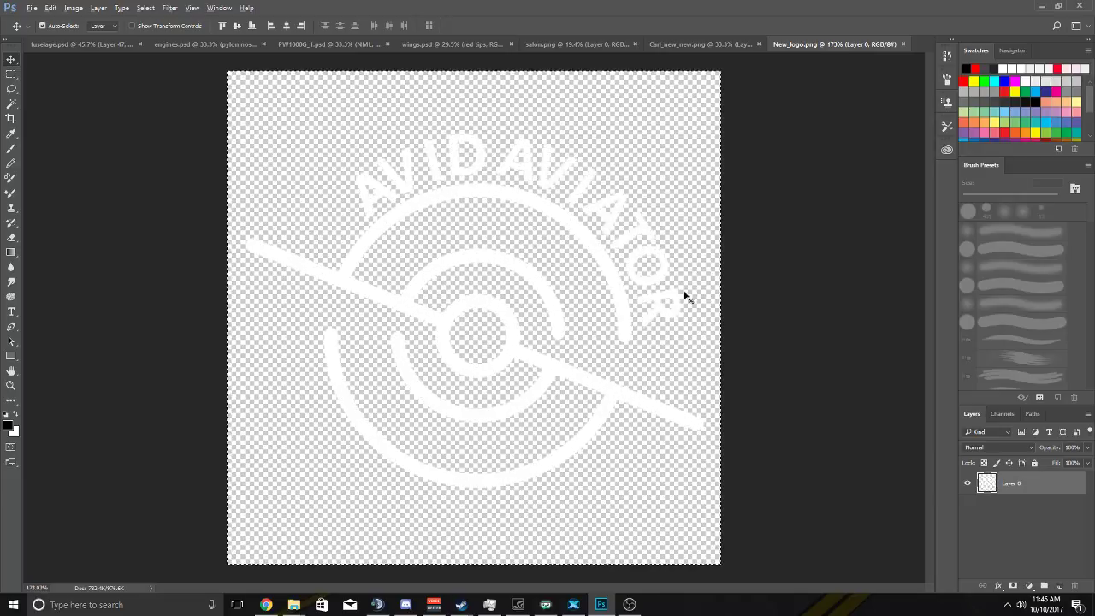
click(11, 237)
click(60, 25)
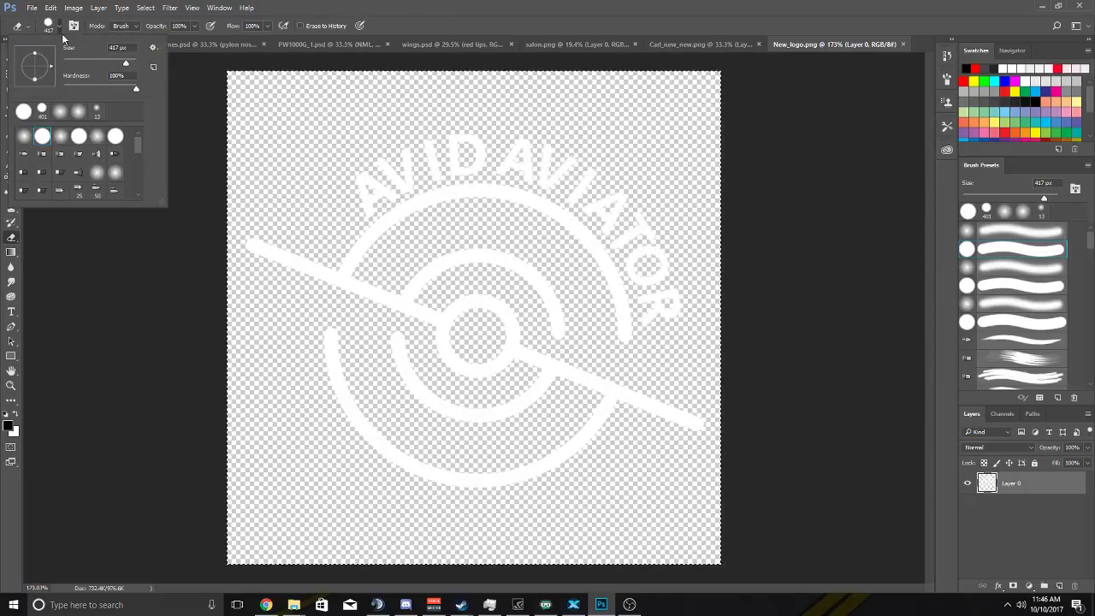
text(55)
key(Return)
mouse_move(680, 273)
mouse_down()
mouse_move(684, 288)
mouse_move(663, 310)
mouse_move(631, 229)
mouse_move(540, 157)
mouse_move(455, 149)
mouse_move(391, 166)
mouse_move(369, 180)
mouse_move(406, 165)
mouse_move(362, 191)
mouse_move(398, 172)
mouse_up()
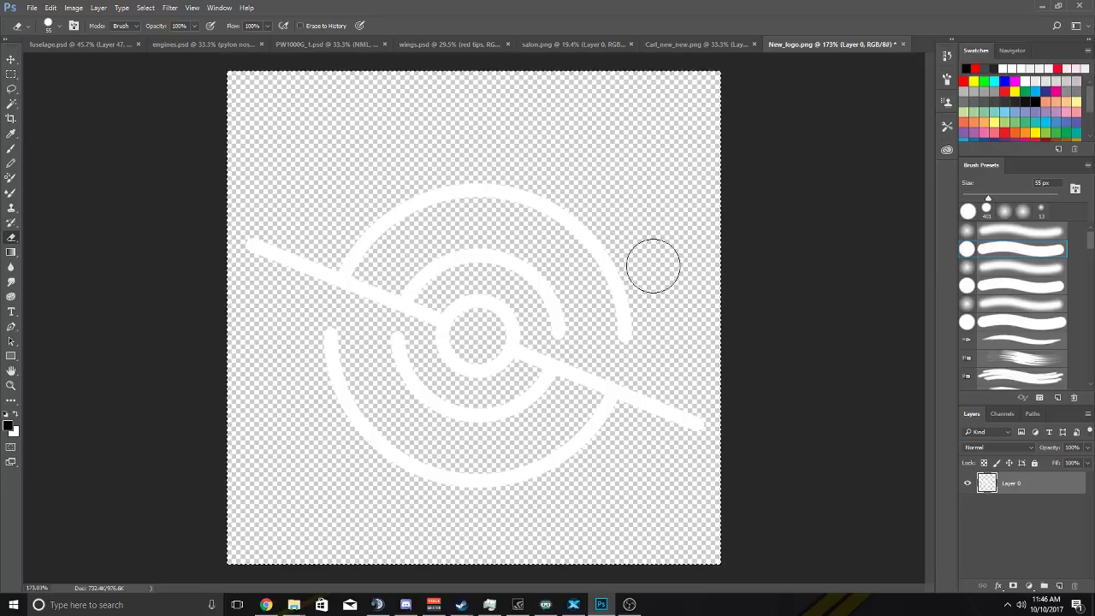
scroll(716, 296, down, 2)
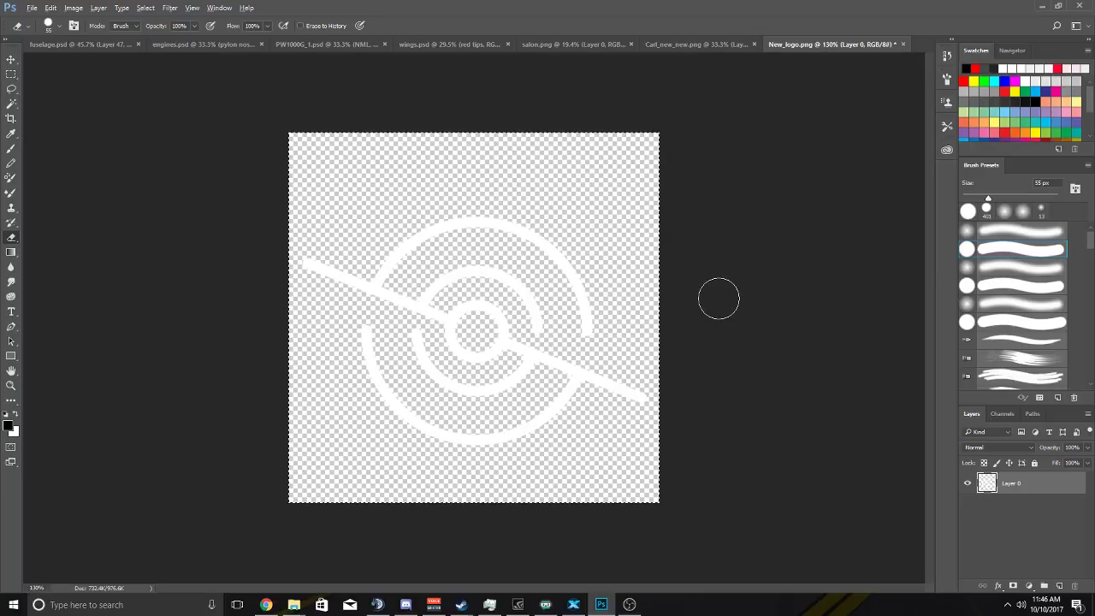
scroll(717, 296, up, 1)
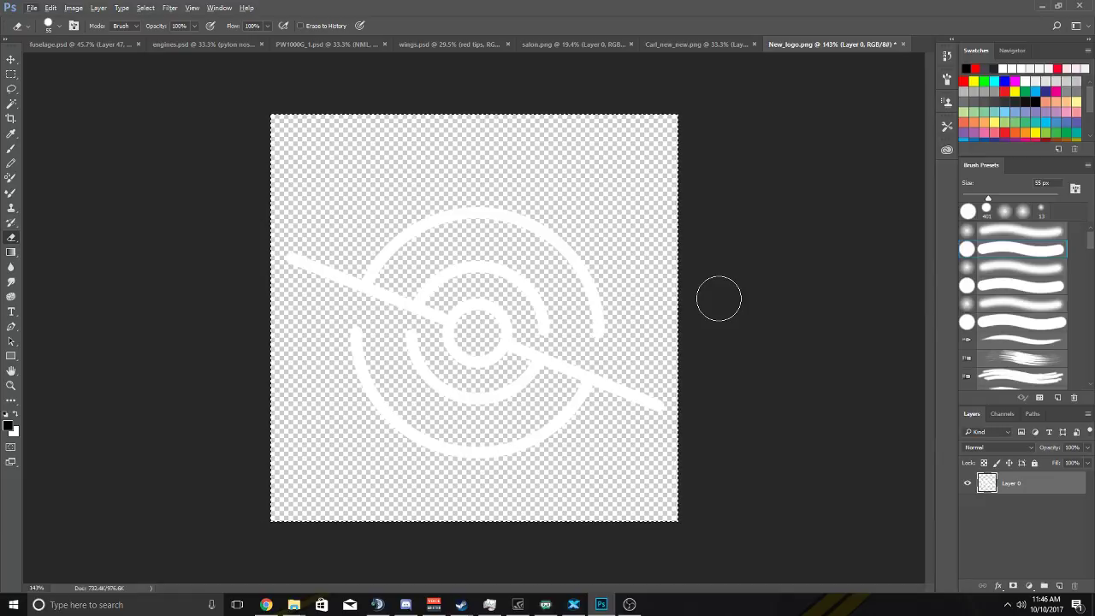
Copy the textless ring logo into fuselage.psd and undo the accidental move of the shadows layer.
click(12, 59)
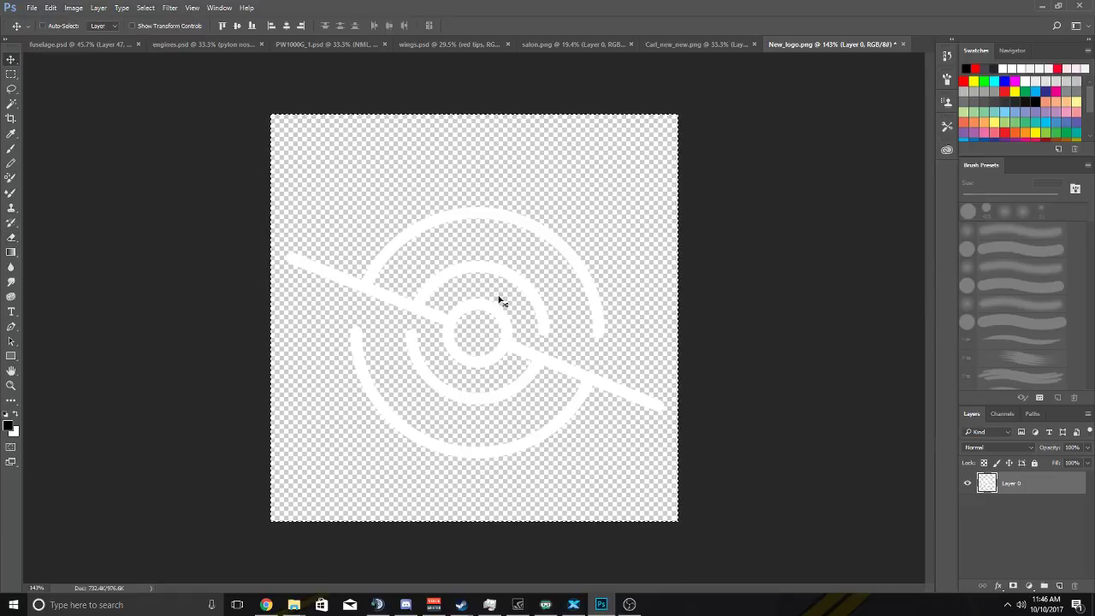
click(98, 41)
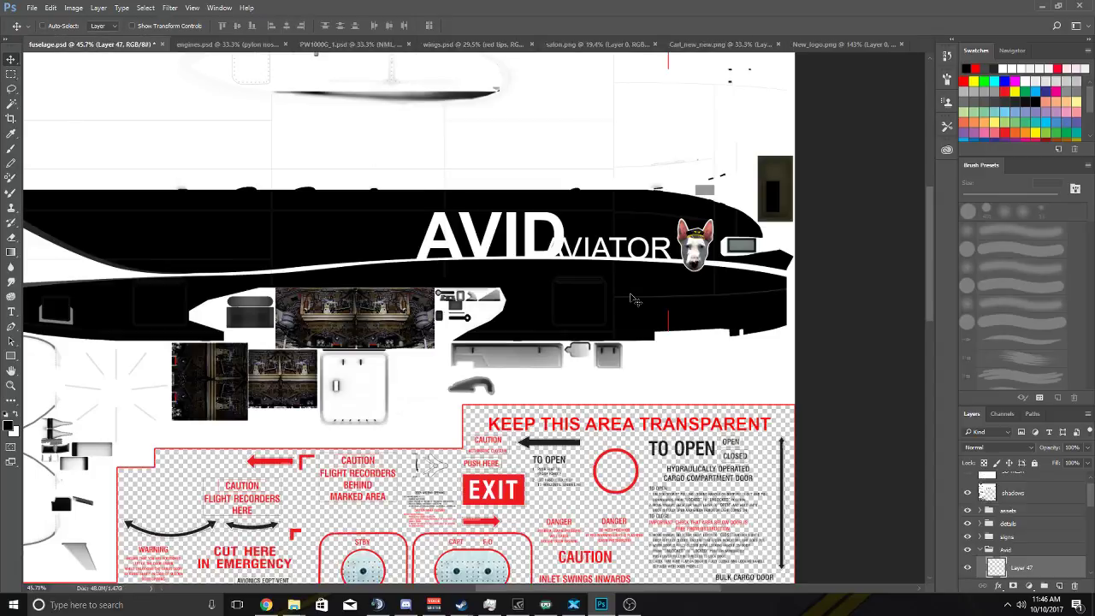
click(414, 317)
drag(409, 284, 515, 252)
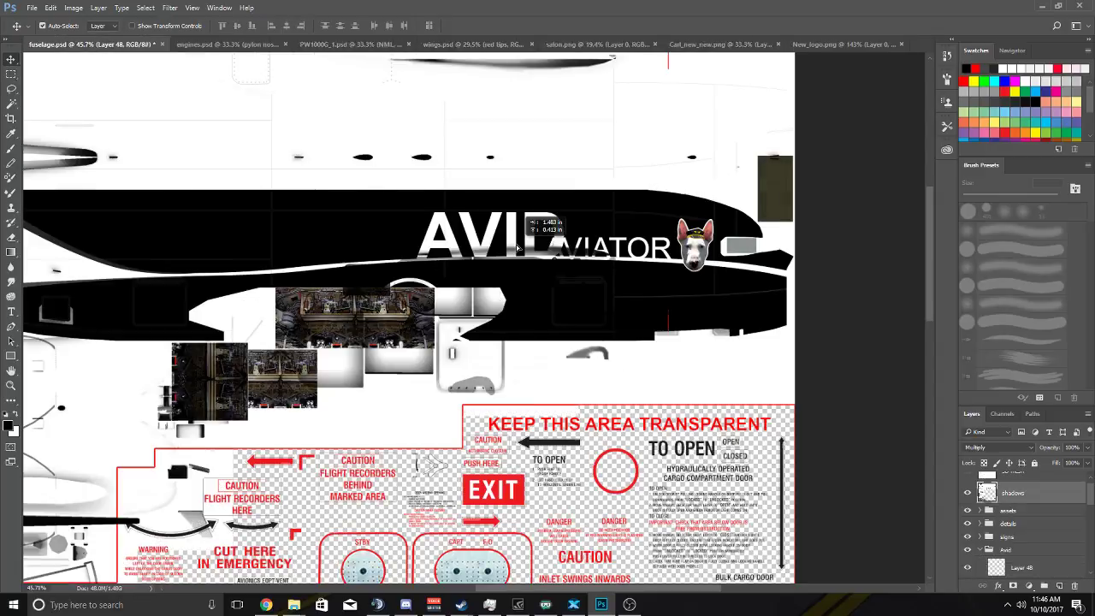
key(ctrl+z)
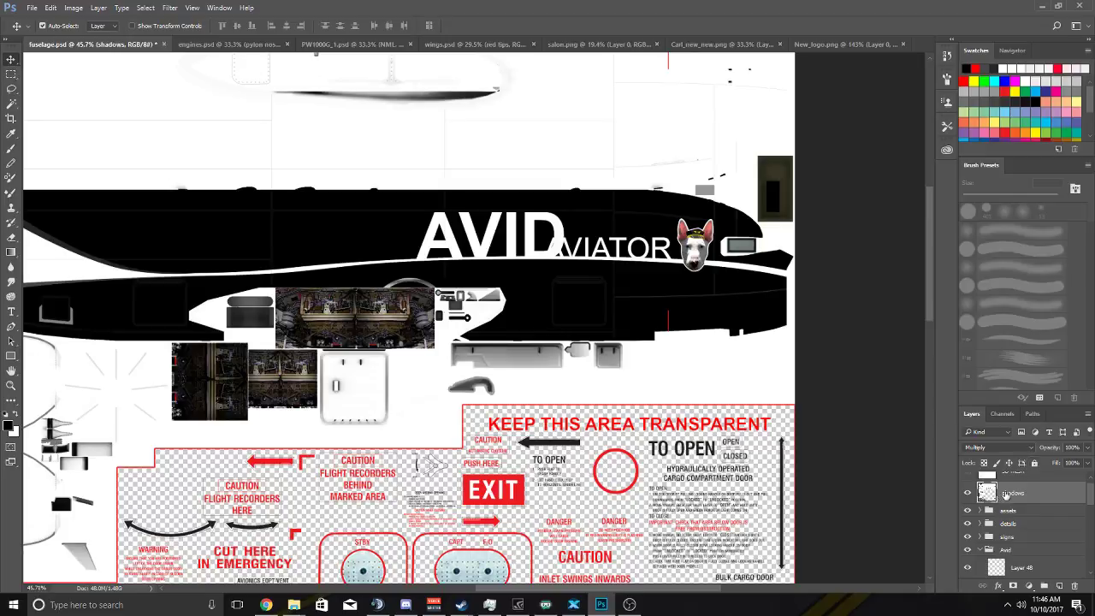
Identify and select Layer 48, and move the ring logo onto the black fuselage over the AVIATOR lettering and white stripe.
scroll(1010, 501, down, 3)
click(968, 501)
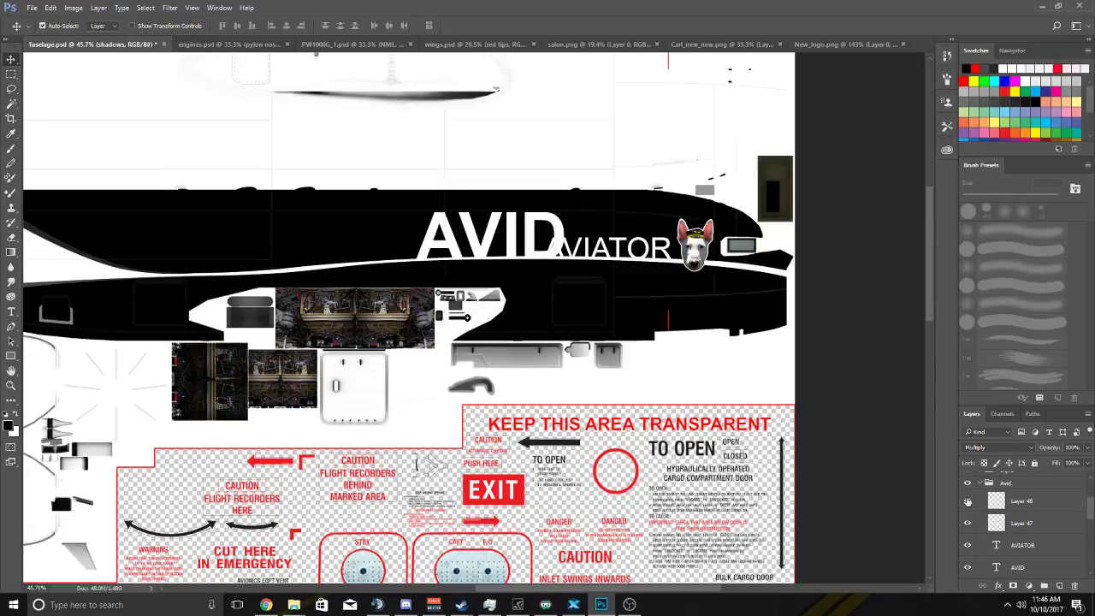
click(967, 502)
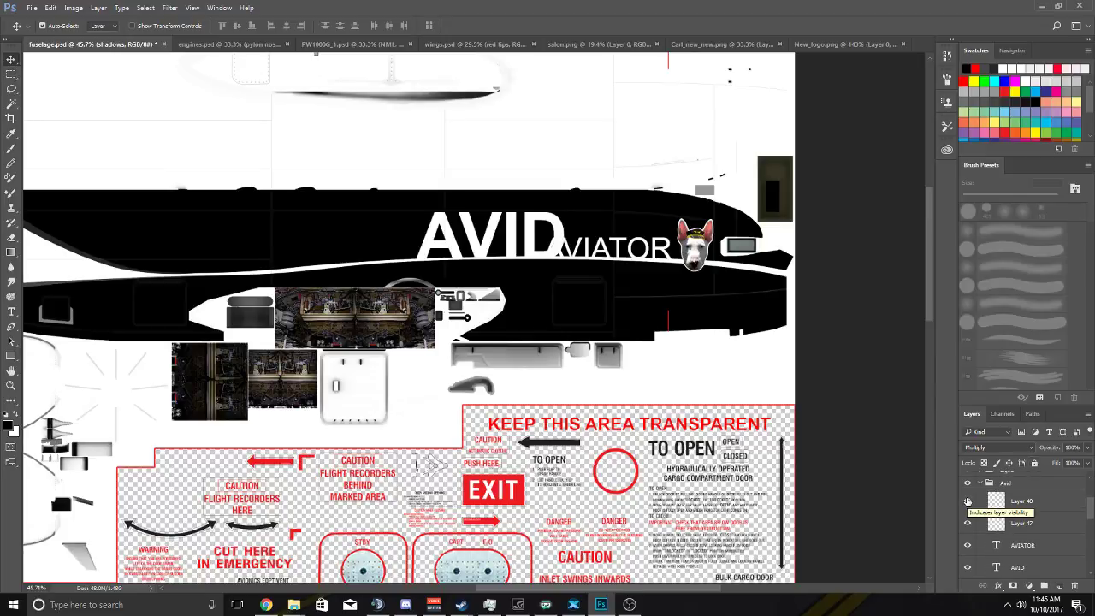
click(993, 502)
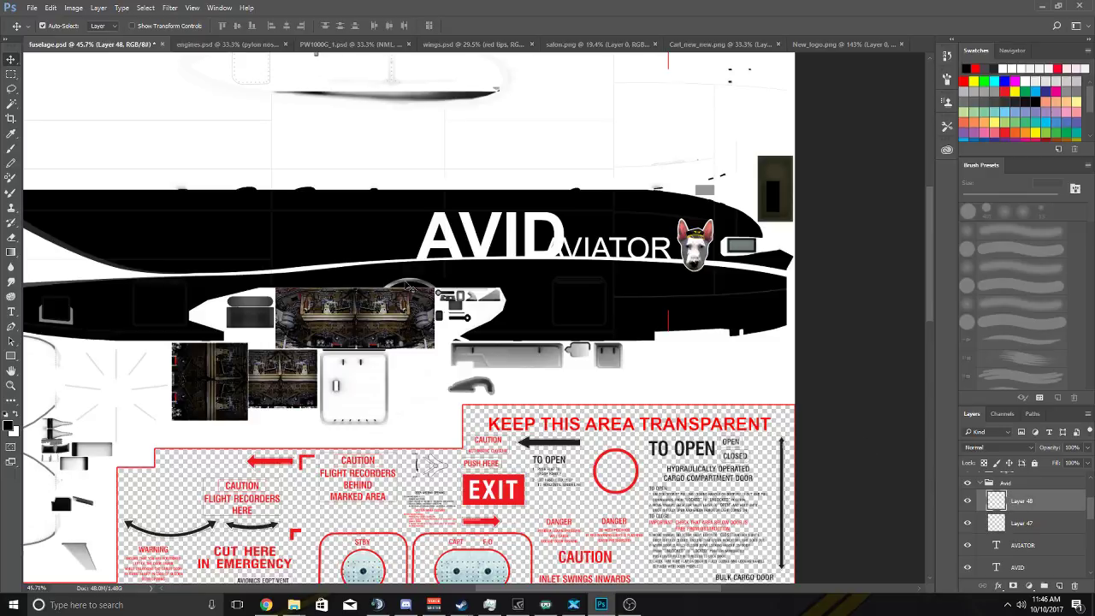
drag(410, 287, 601, 248)
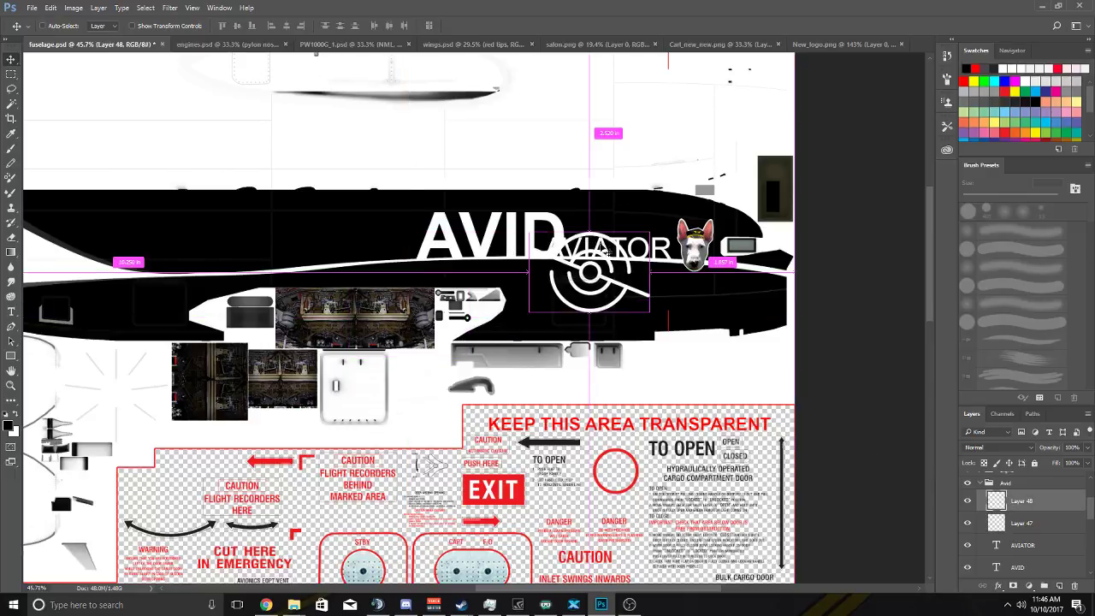
Scale the ring logo to about 174% by 160% and position it across the stripe between AVID and the dog head.
key(ctrl+t)
drag(651, 312, 759, 385)
mouse_move(614, 271)
mouse_down()
mouse_move(623, 232)
mouse_move(613, 271)
mouse_up()
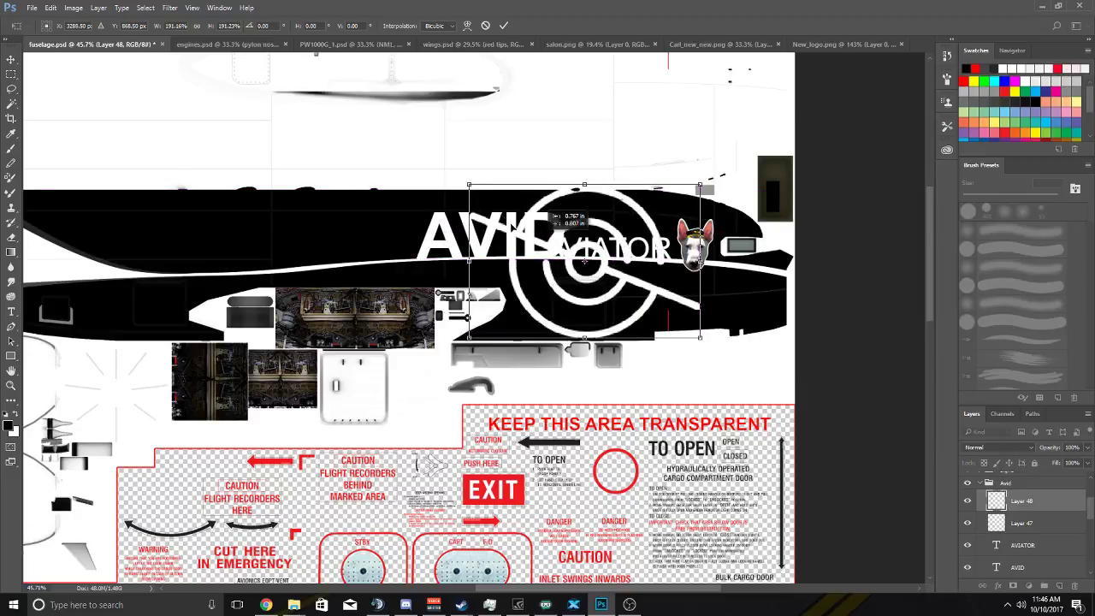
drag(479, 193, 492, 203)
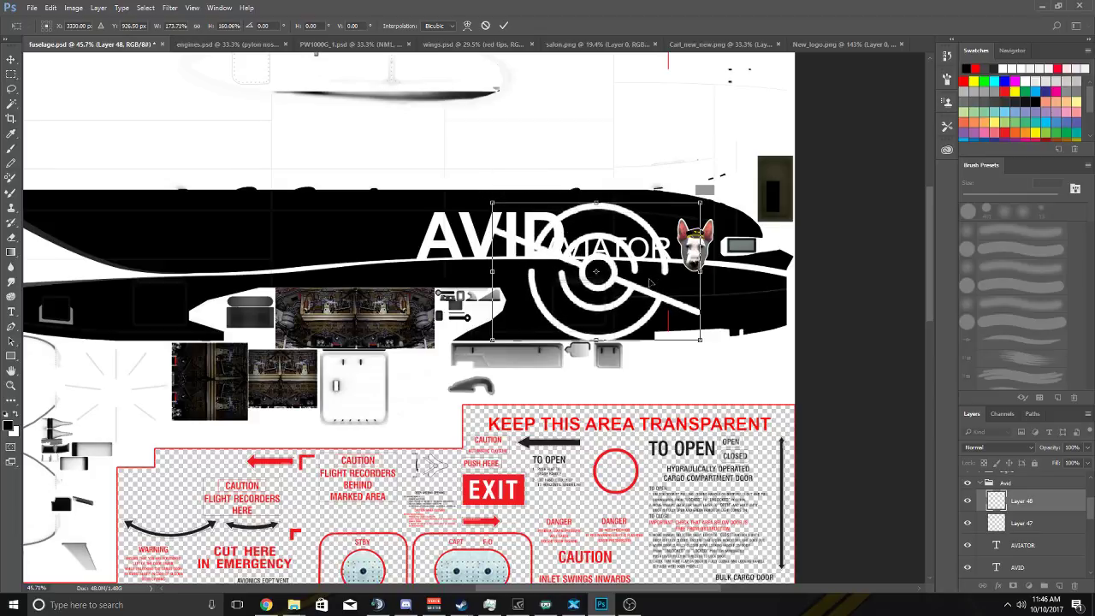
drag(650, 282, 645, 279)
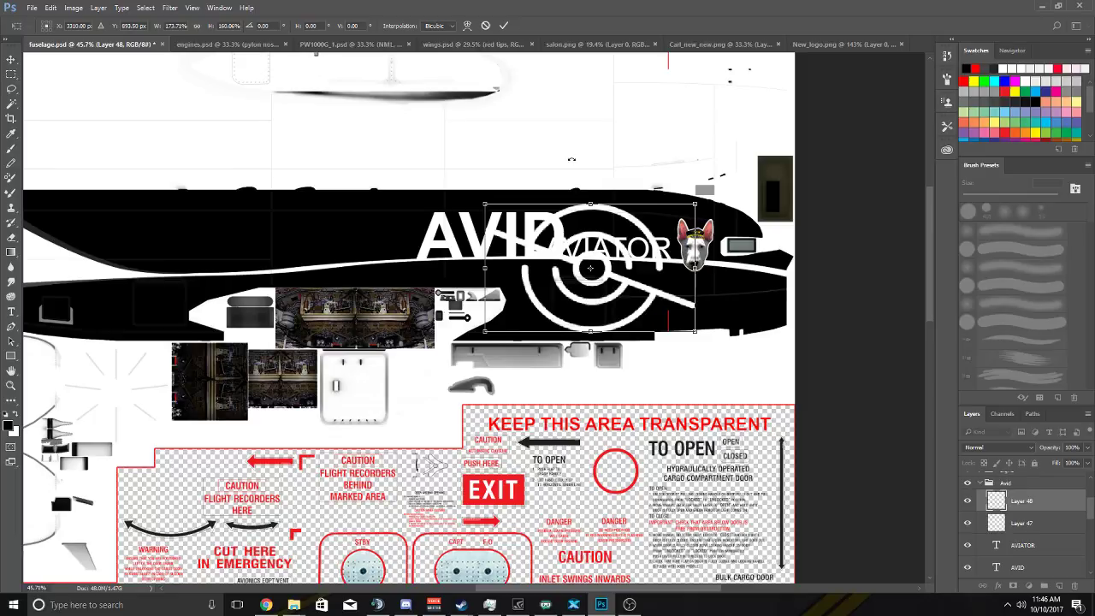
Cancel the ring emblem's scaling and reselect its layer, Layer 48, toggling its visibility to identify it.
click(485, 26)
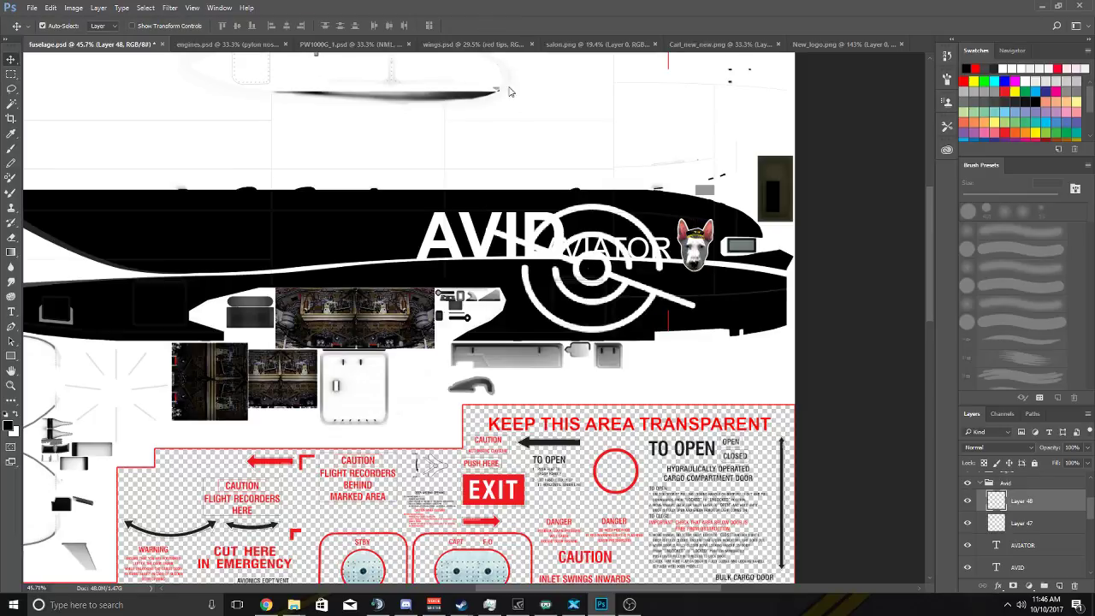
click(591, 285)
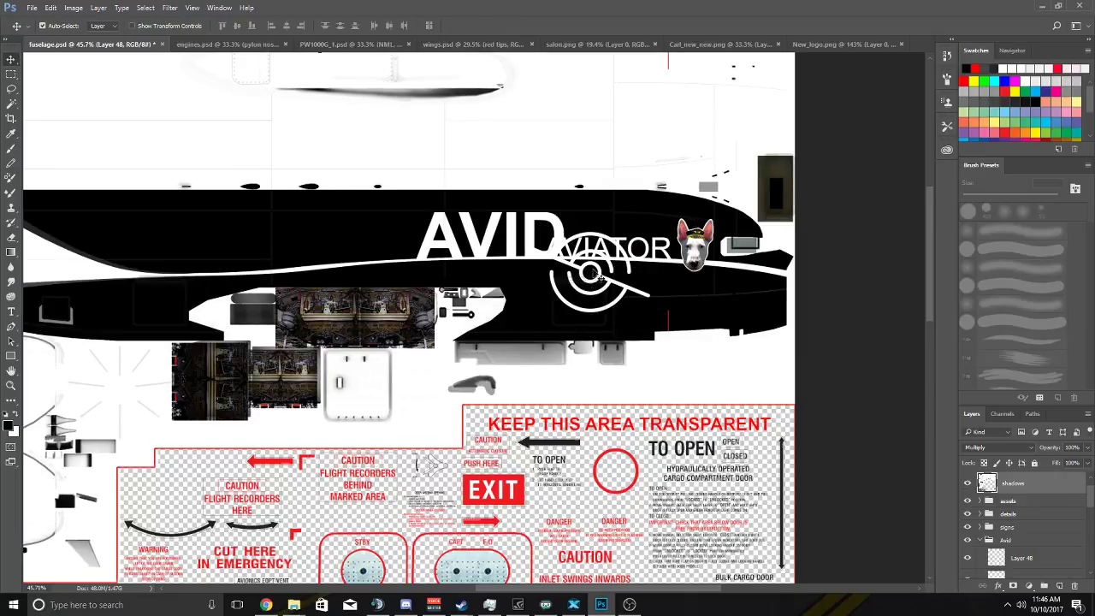
scroll(1008, 493, up, 1)
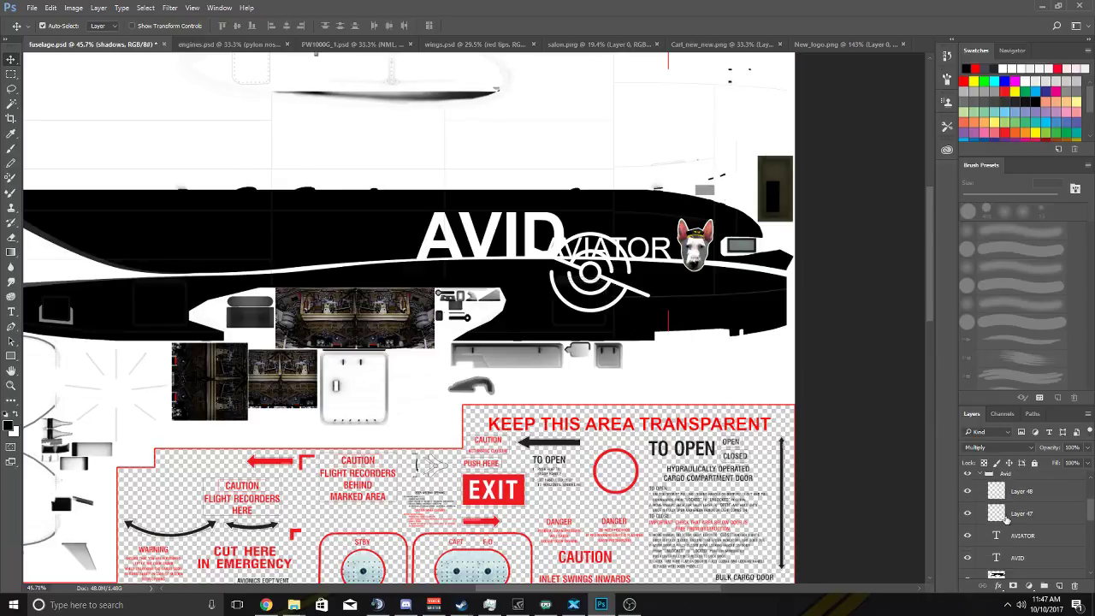
scroll(1006, 492, down, 3)
click(1008, 514)
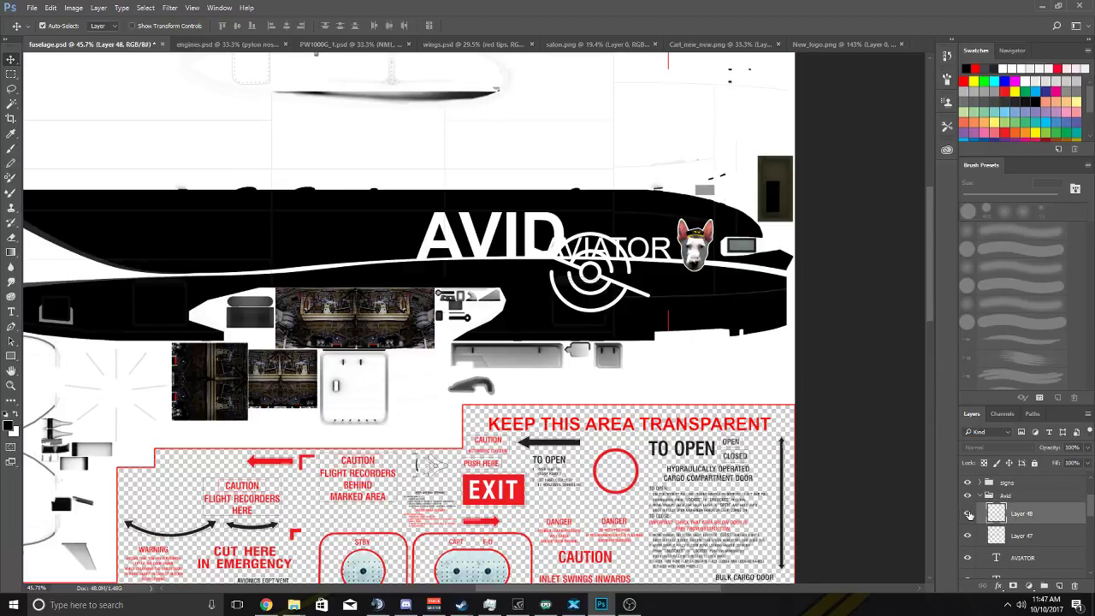
click(968, 513)
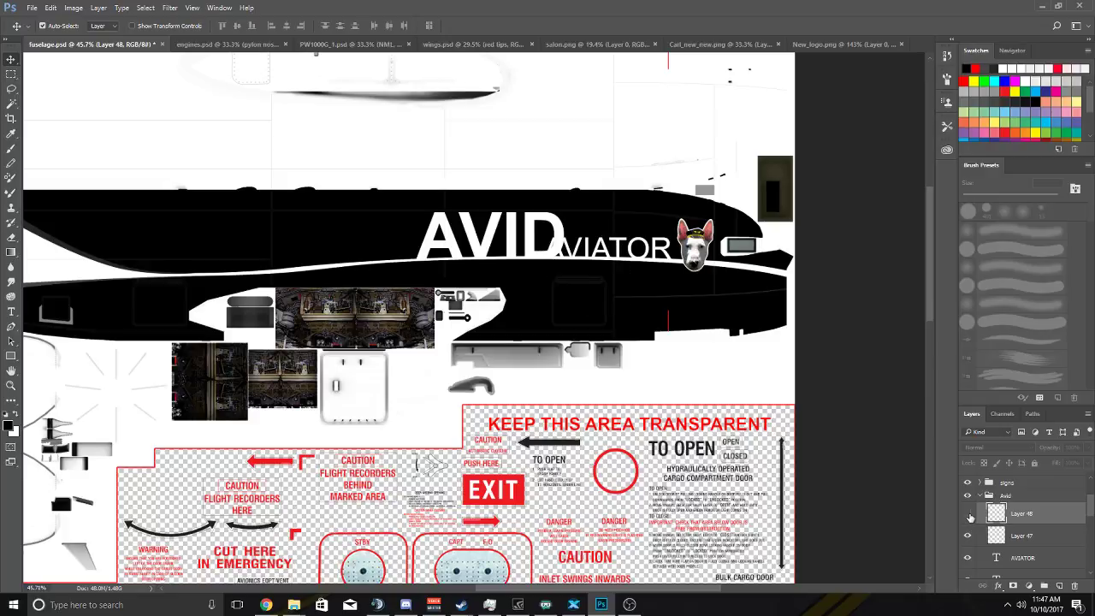
click(968, 513)
Move the ring emblem slightly down, enlarge it proportionally to about 147%, and reposition it behind the AVID AVIATOR lettering area.
drag(582, 274, 595, 290)
key(ctrl+t)
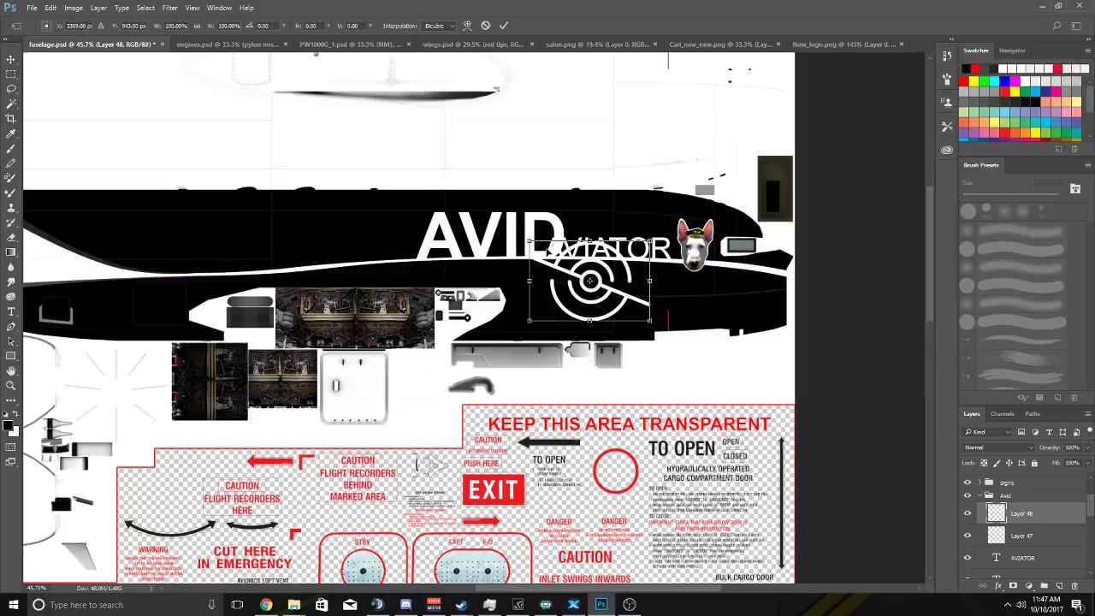
drag(530, 241, 473, 206)
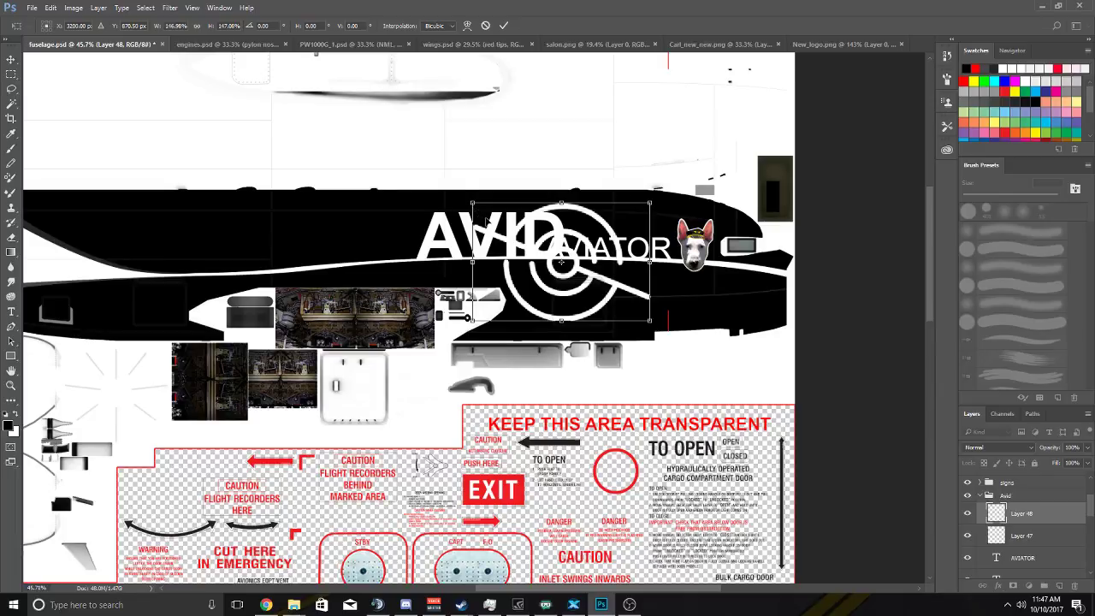
drag(530, 241, 548, 244)
click(510, 27)
Reselect Layer 48, shift the ring emblem toward the nose, and scale it up proportionally to about 115%.
click(591, 240)
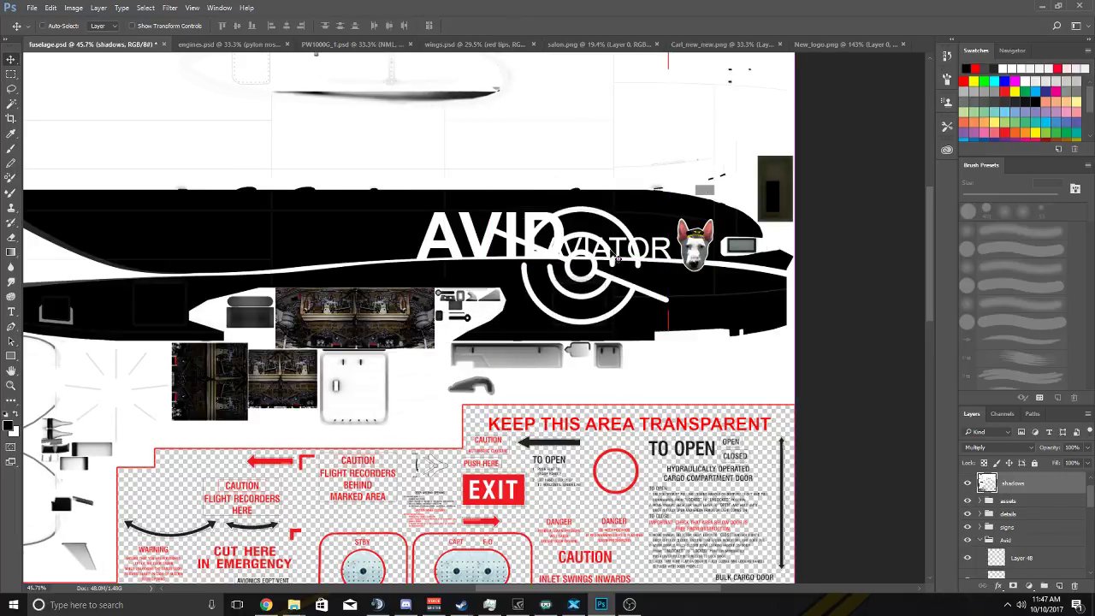
scroll(1008, 484, down, 2)
click(971, 515)
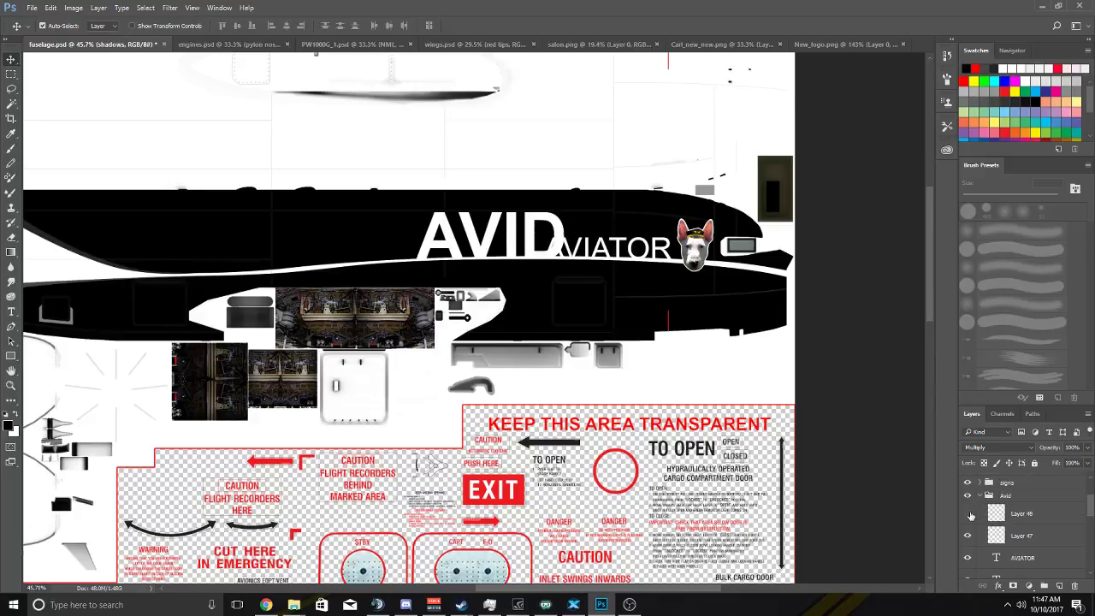
click(1016, 514)
drag(583, 224, 609, 227)
key(ctrl+t)
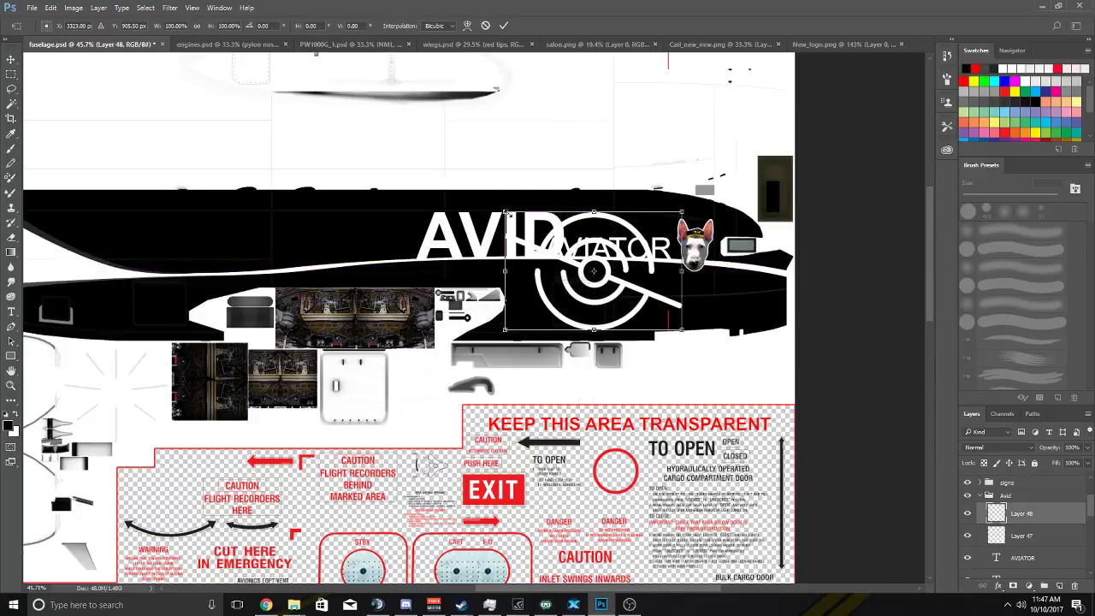
drag(490, 199, 479, 195)
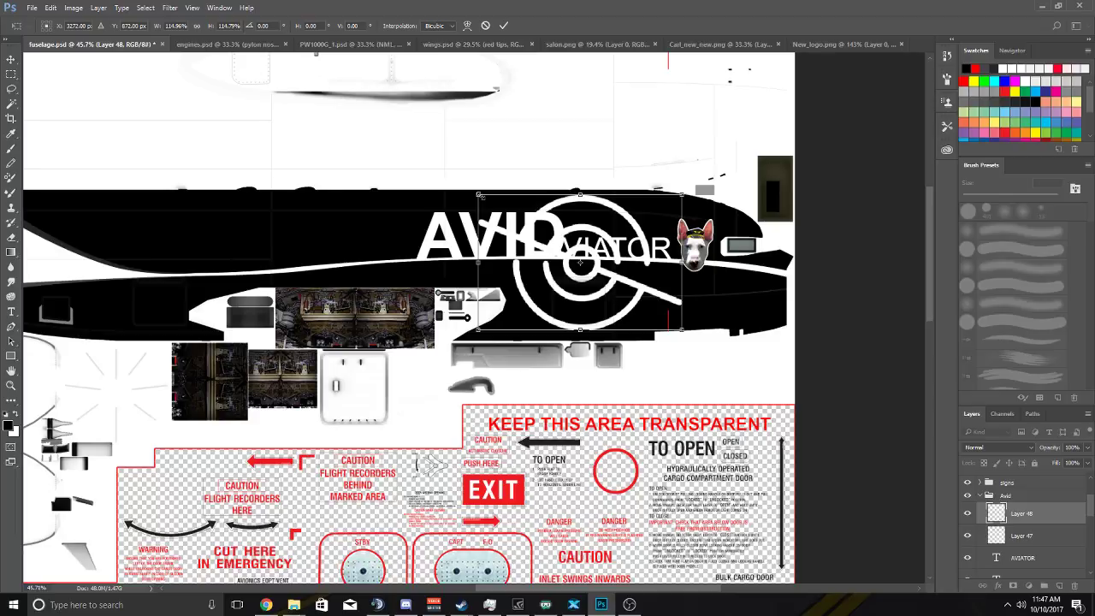
click(503, 28)
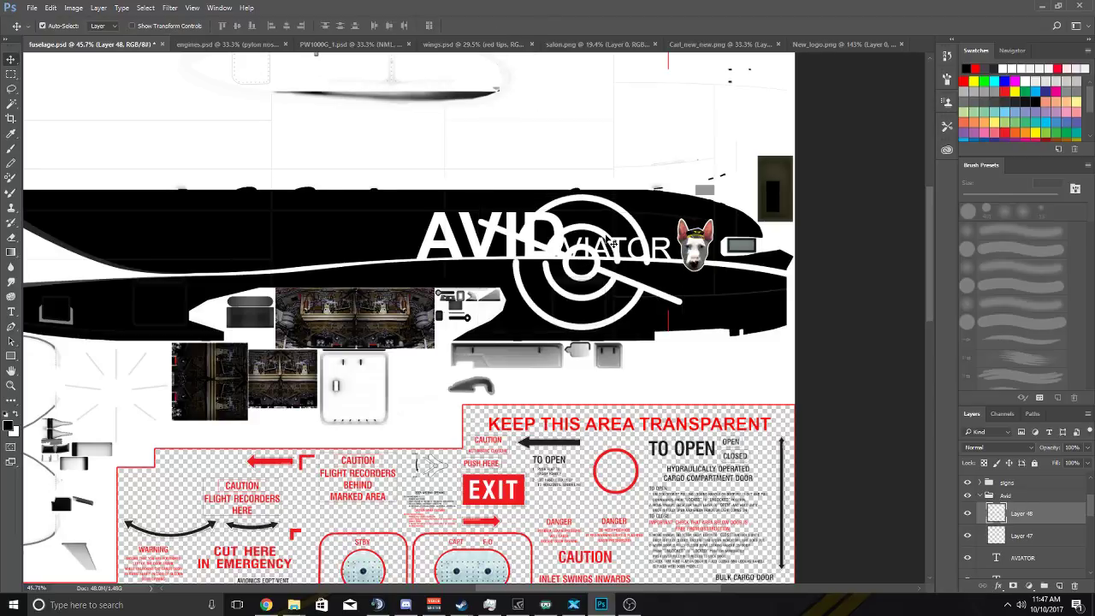
Move Layer 48 below the AVID text layer so it sits directly above Layer 43.
scroll(613, 244, up, 1)
drag(1019, 513, 1019, 569)
scroll(1020, 561, down, 1)
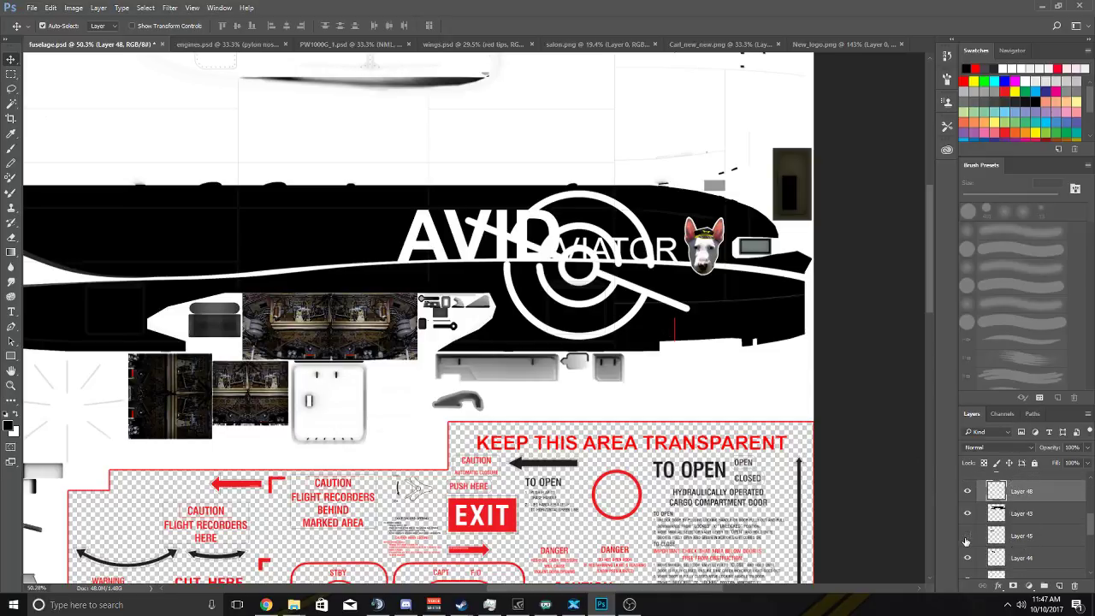
click(967, 537)
click(967, 538)
Pick a dark grey swatch and add a Color Overlay effect to Layer 48.
click(1000, 98)
double_click(1044, 492)
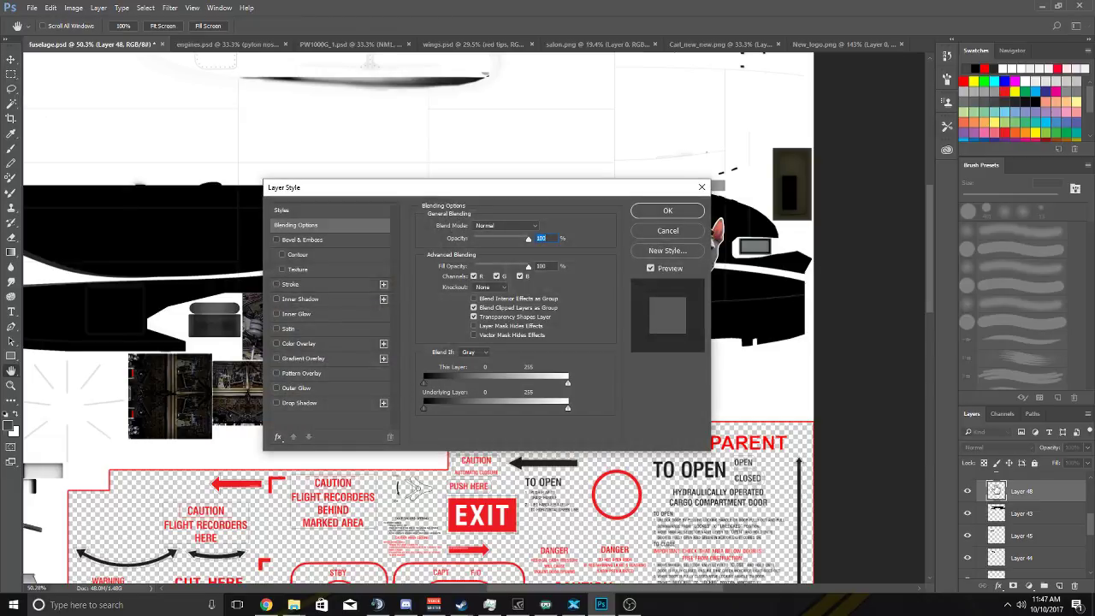
click(276, 344)
drag(495, 188, 288, 308)
click(89, 462)
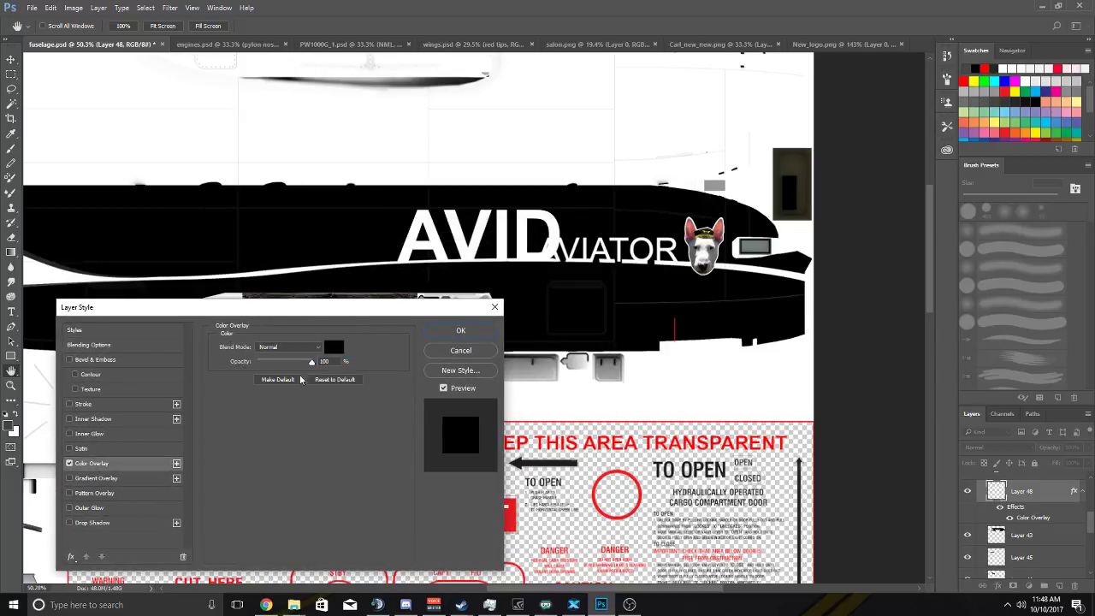
Set the Color Overlay colour to dark grey 2a2a2a and apply the layer style.
click(334, 346)
text(616161)
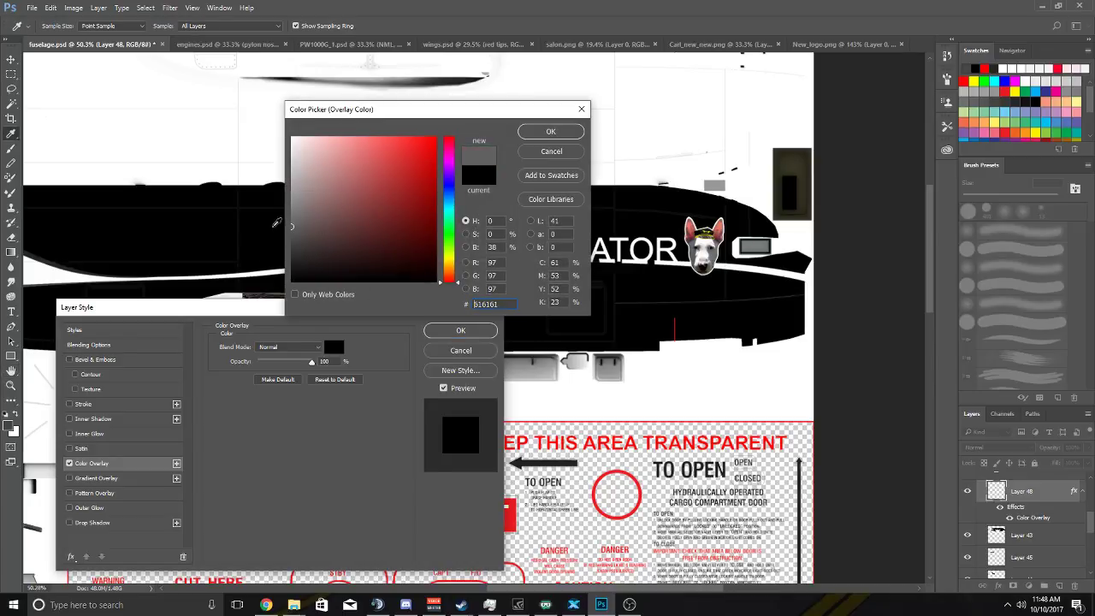
drag(415, 109, 214, 96)
drag(101, 224, 101, 243)
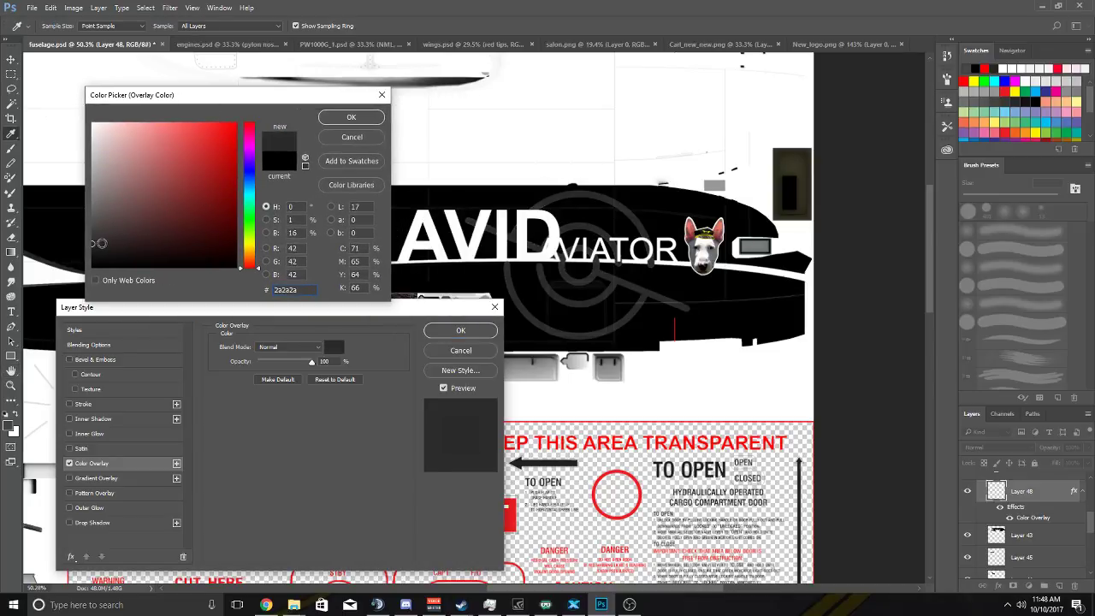
click(351, 117)
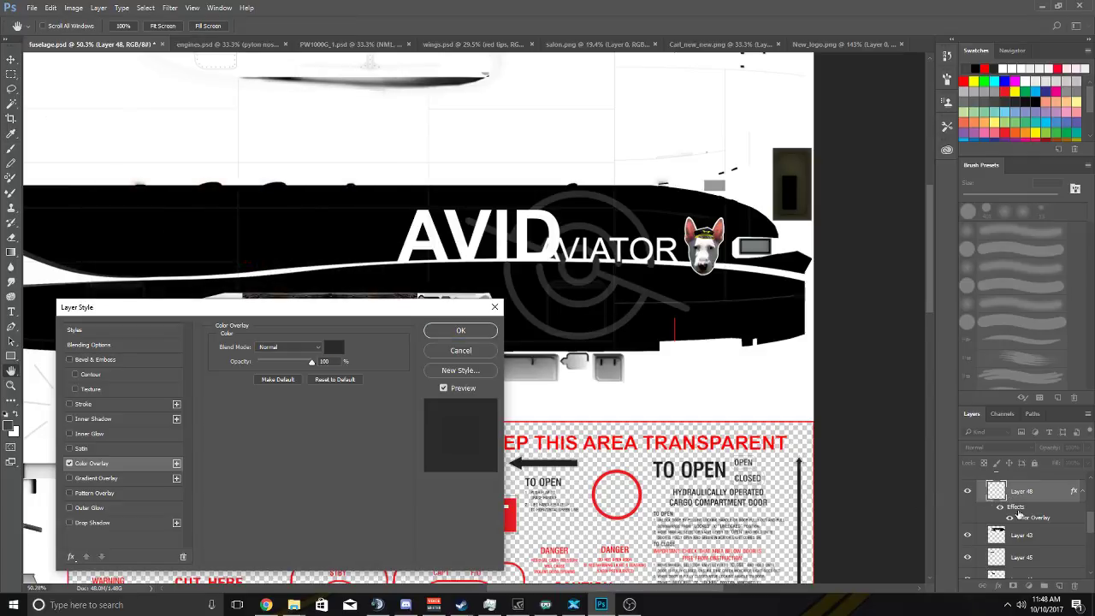
click(467, 333)
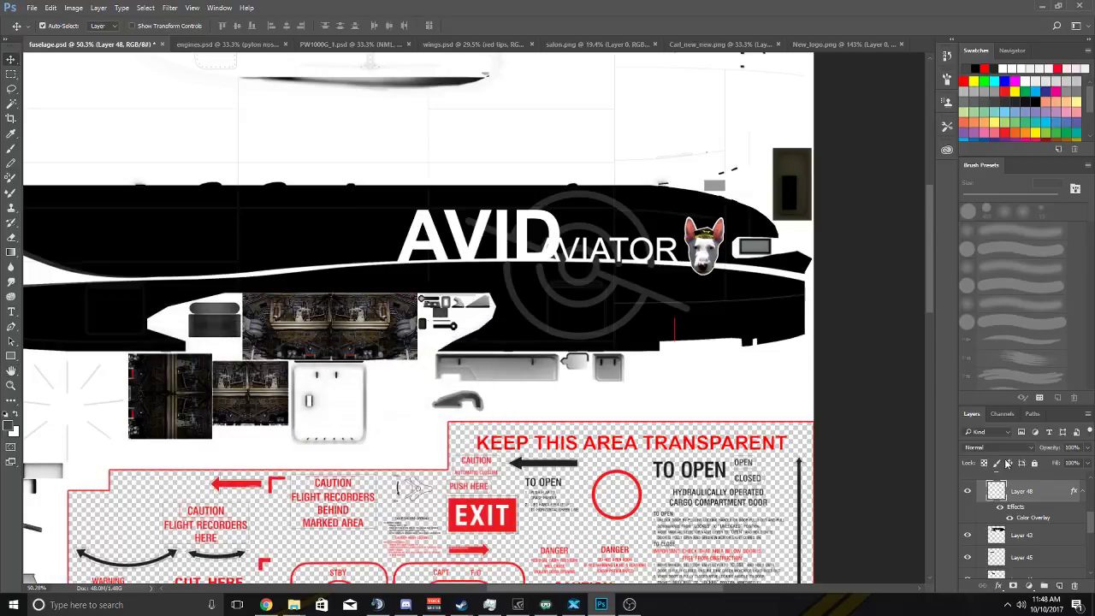
Select the pixels of Layer 43, the black fuselage shape, and invert the selection.
click(968, 534)
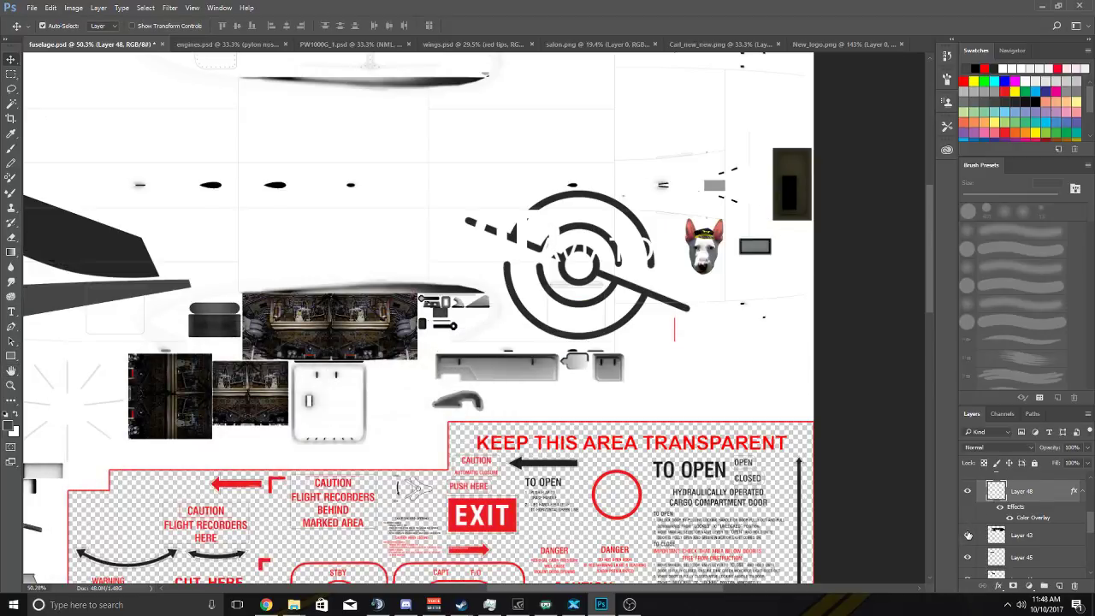
click(968, 534)
mouse_move(1033, 491)
mouse_down()
mouse_move(1031, 565)
mouse_move(1023, 486)
mouse_up()
scroll(599, 252, up, 2)
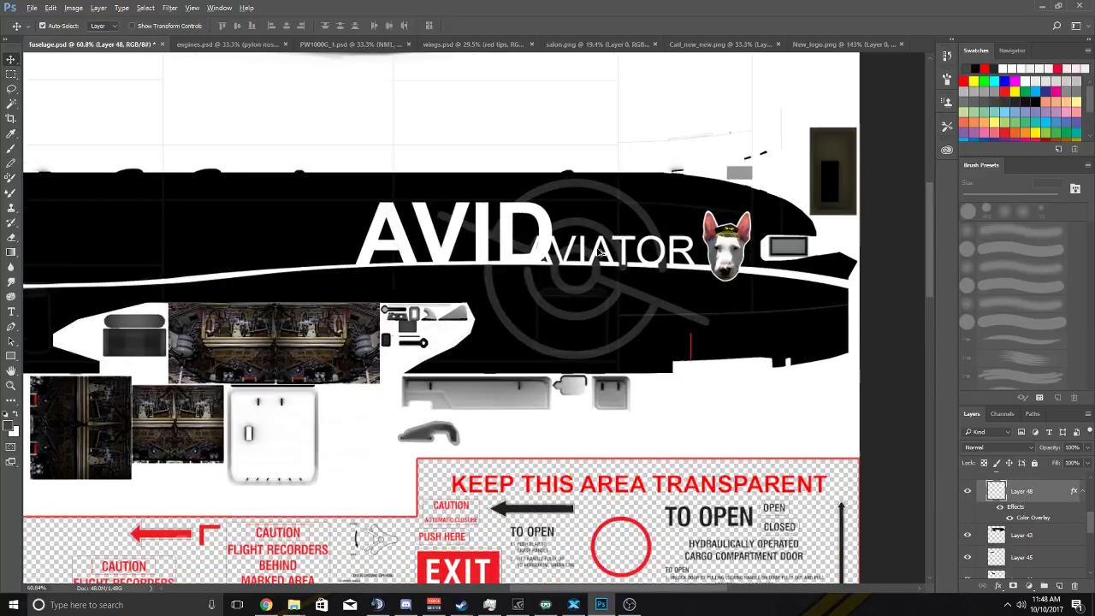
scroll(602, 251, up, 2)
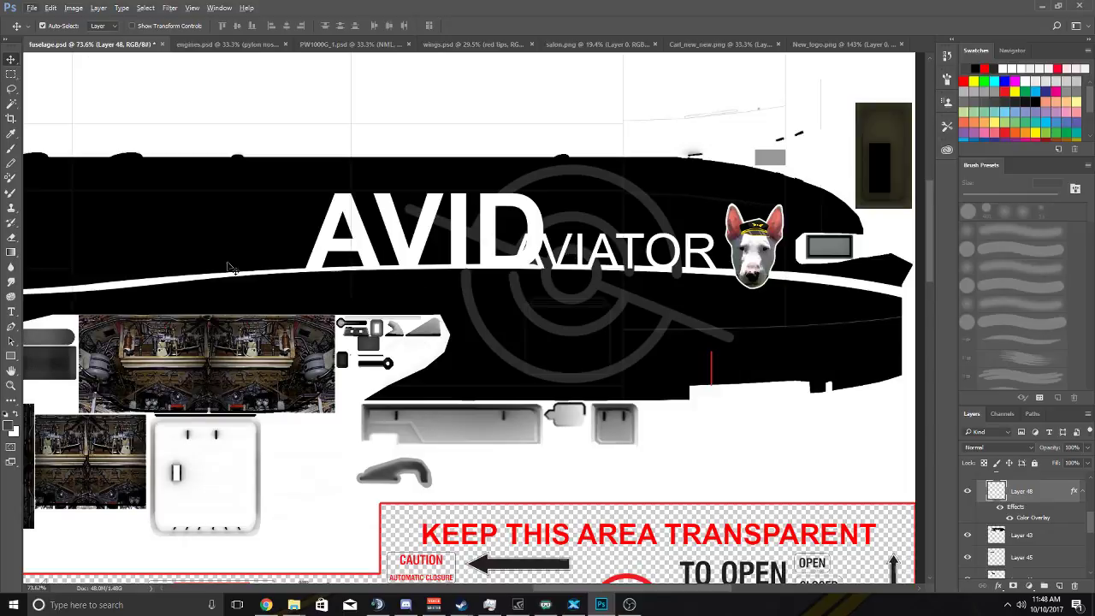
right_click(996, 538)
click(975, 301)
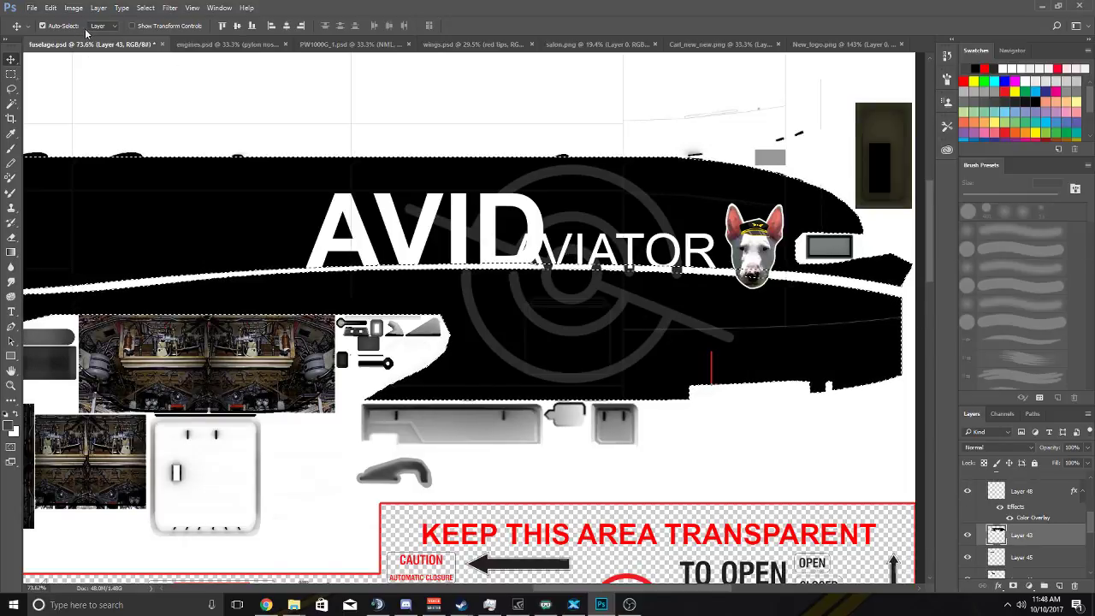
click(145, 9)
click(162, 53)
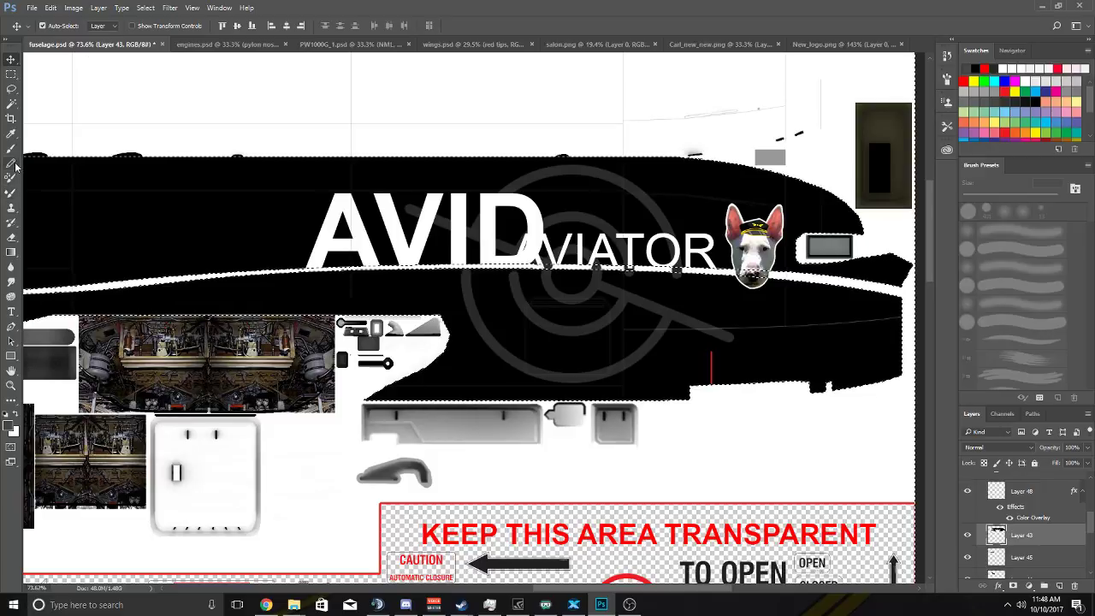
click(11, 237)
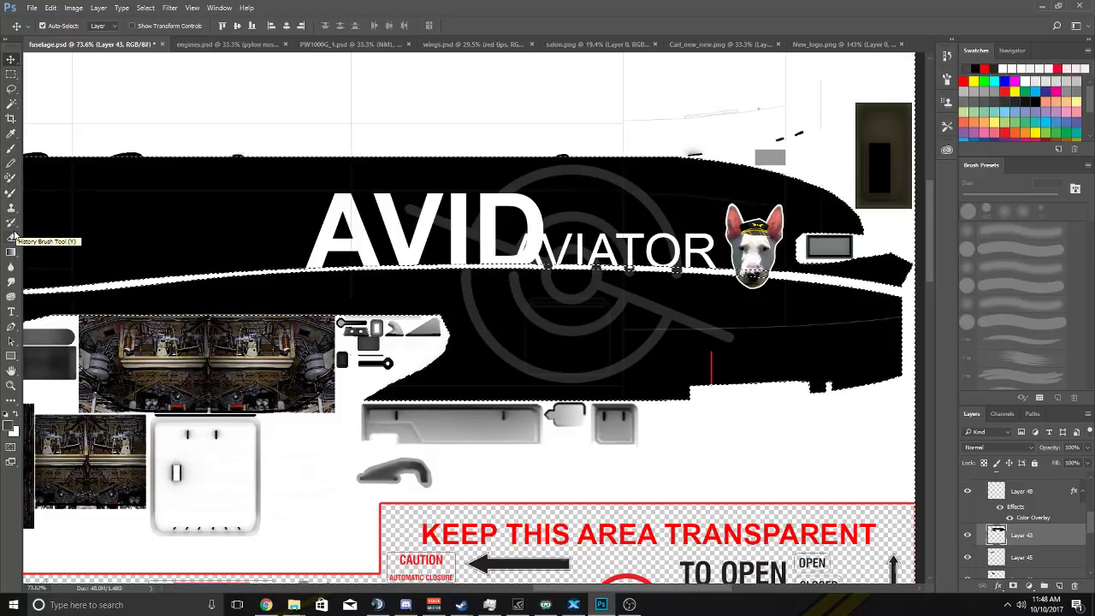
click(579, 272)
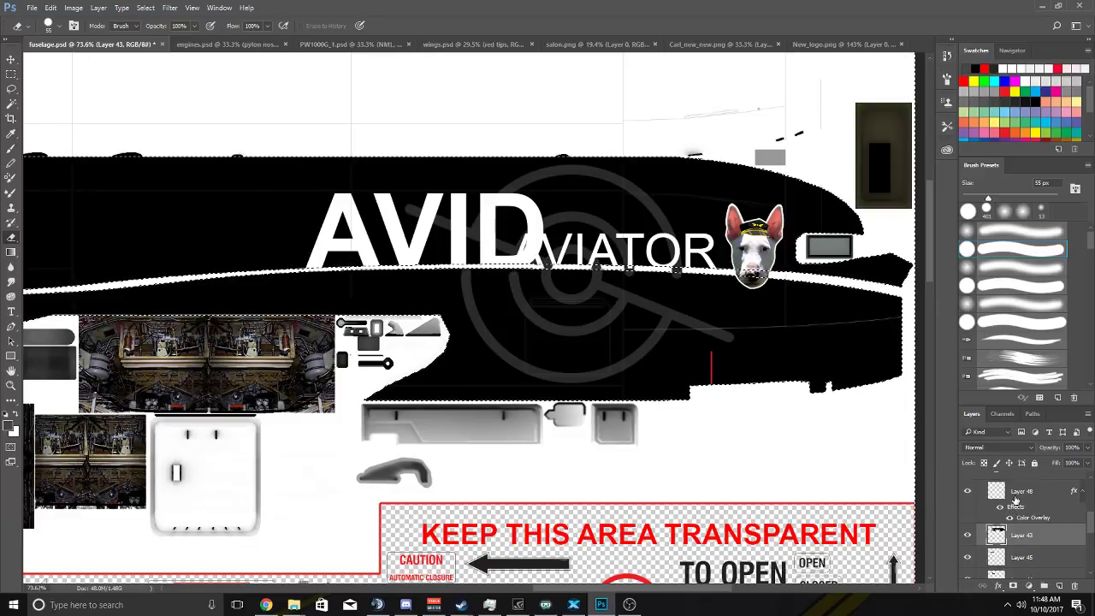
key(z)
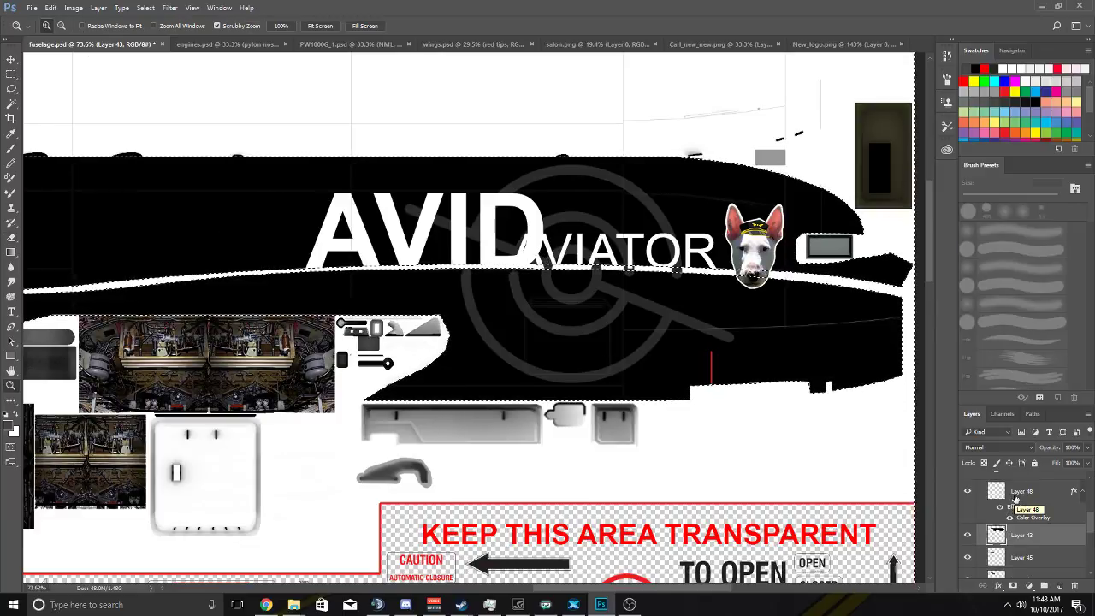
Make Layer 48 active and erase the emblem parts crossing the white stripe with the Eraser tool.
scroll(984, 522, up, 3)
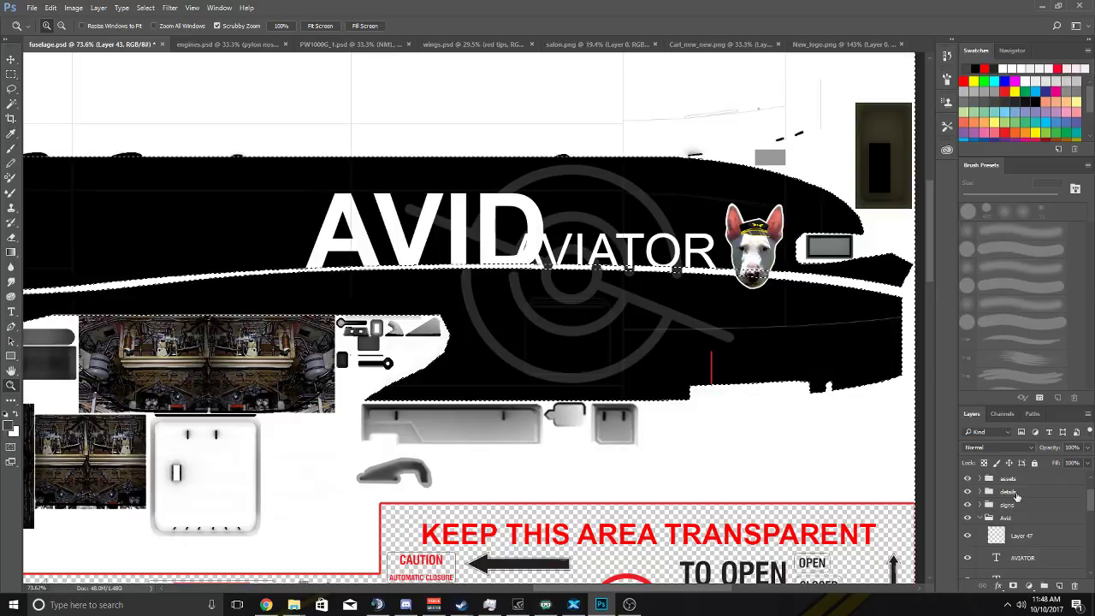
scroll(971, 545, down, 3)
click(968, 535)
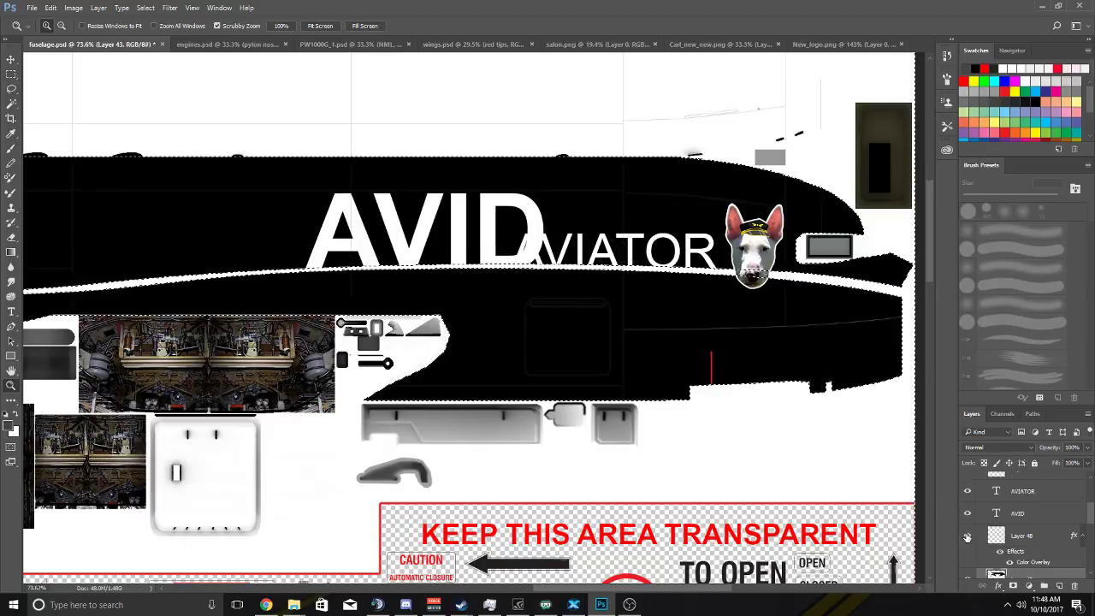
click(967, 536)
click(1020, 536)
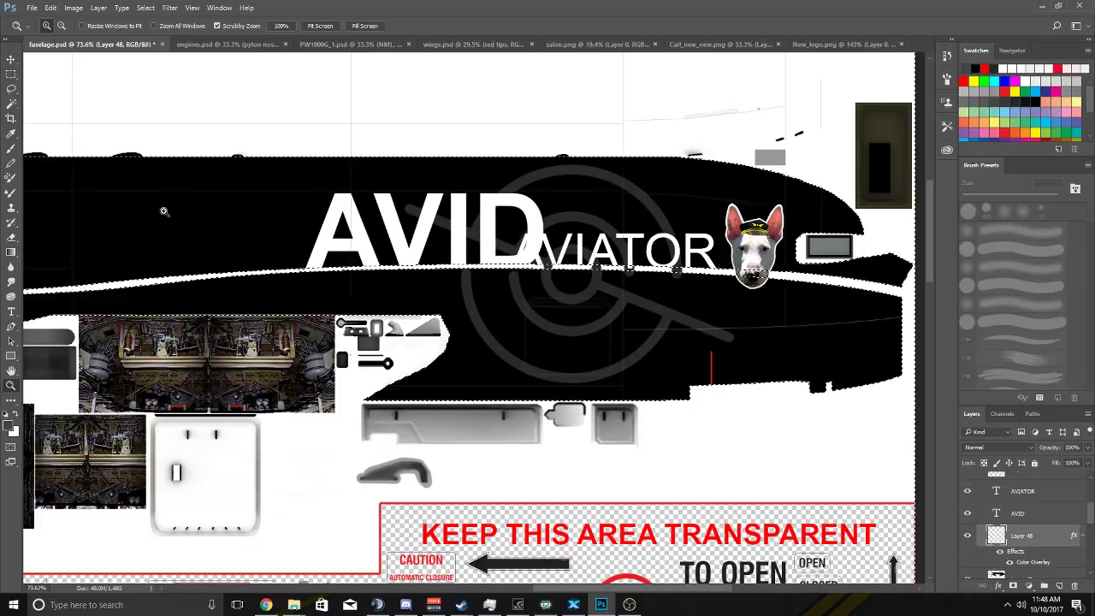
right_click(10, 239)
click(51, 237)
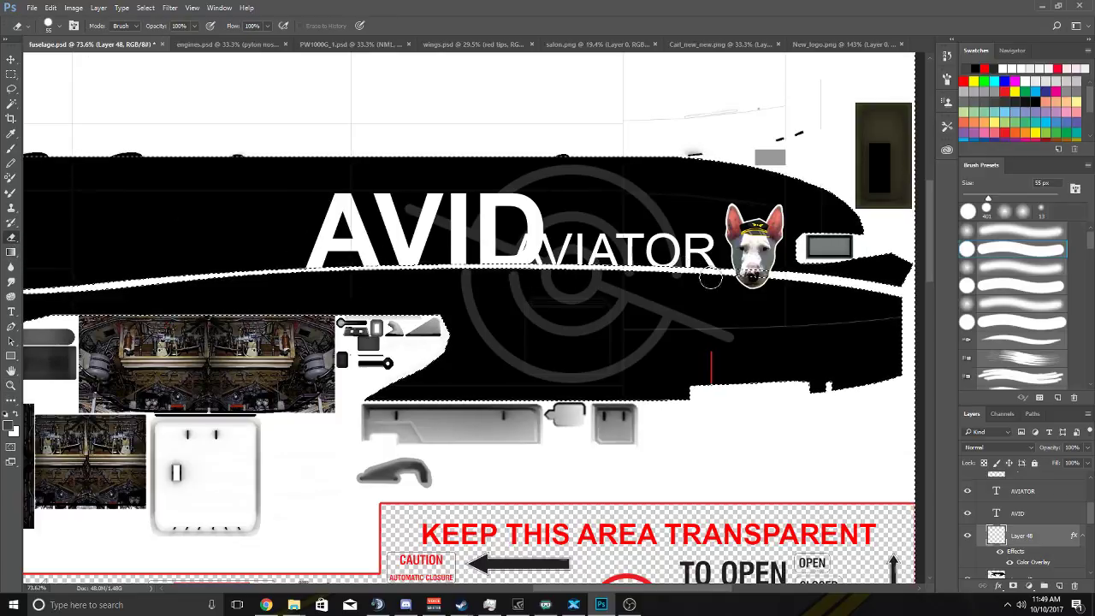
Check the emblem against the whole fuselage texture sheet and activate the Move tool.
scroll(753, 278, down, 4)
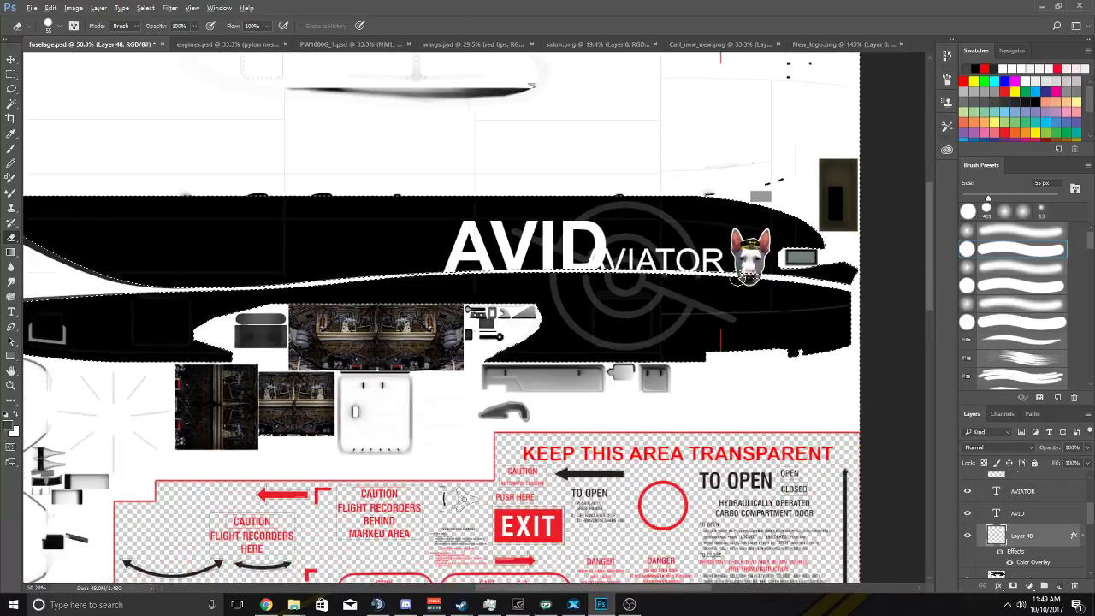
scroll(746, 278, down, 1)
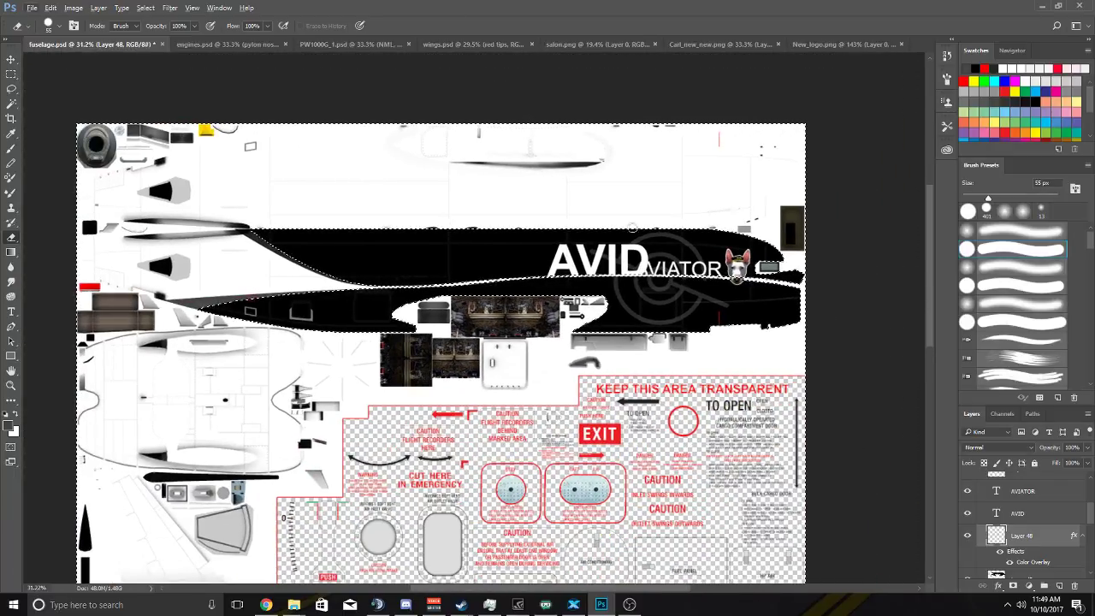
key(v)
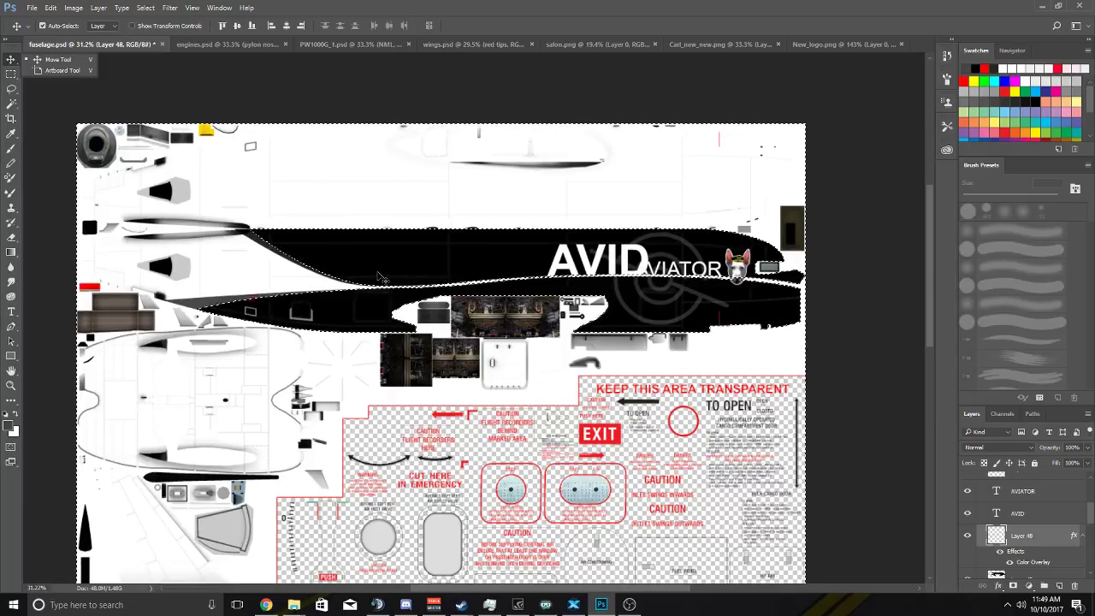
scroll(381, 276, down, 5)
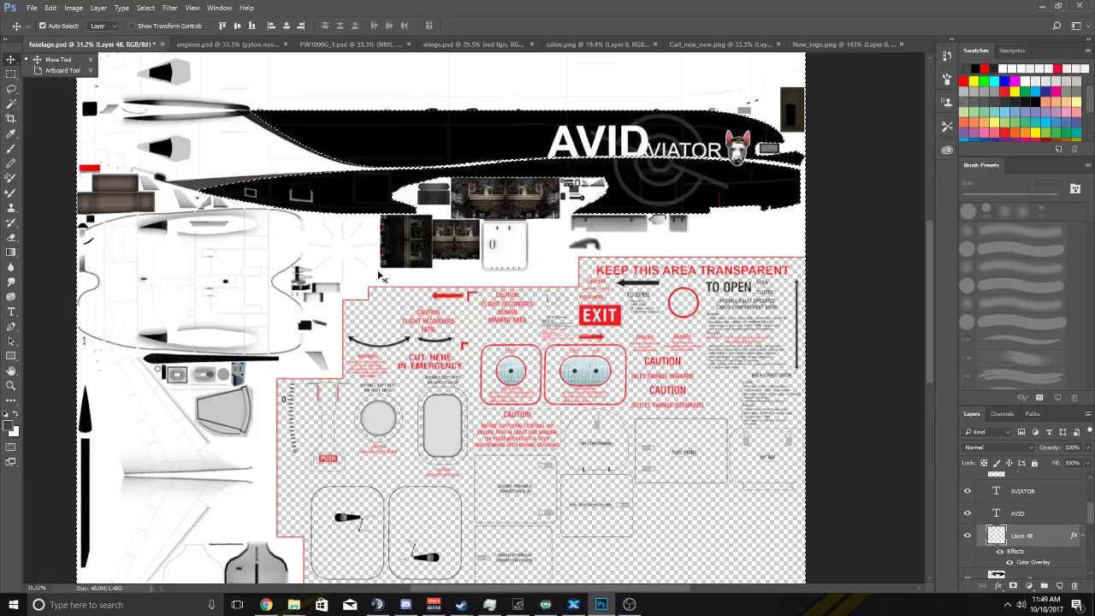
Examine the ring emblem and the black livery from the tail to the nose at several magnifications.
scroll(381, 276, up, 4)
scroll(596, 266, up, 2)
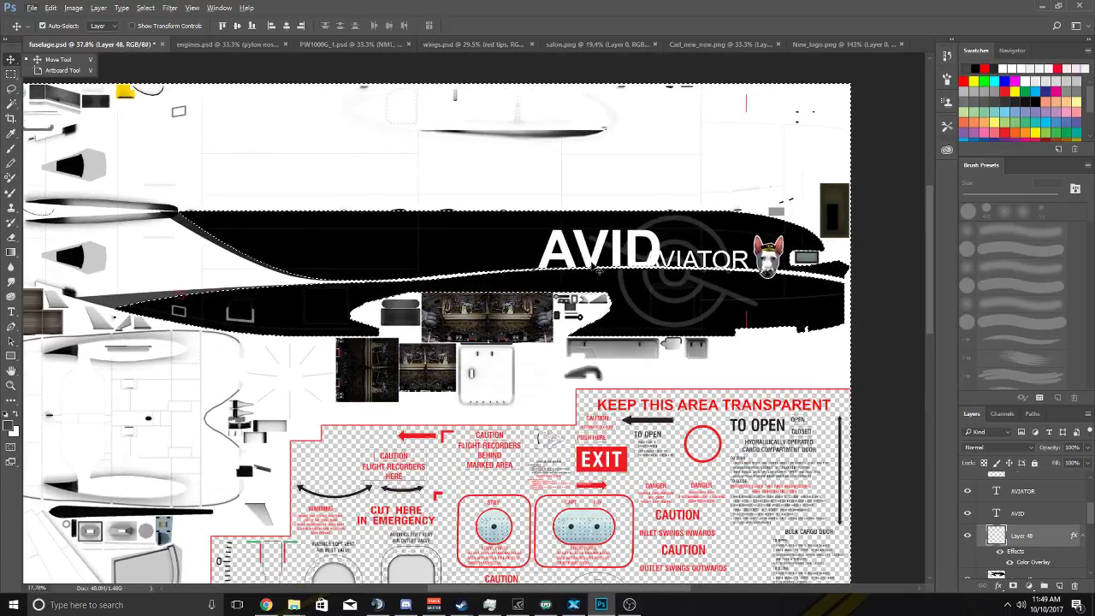
scroll(596, 266, left, 2)
scroll(596, 266, left, 2)
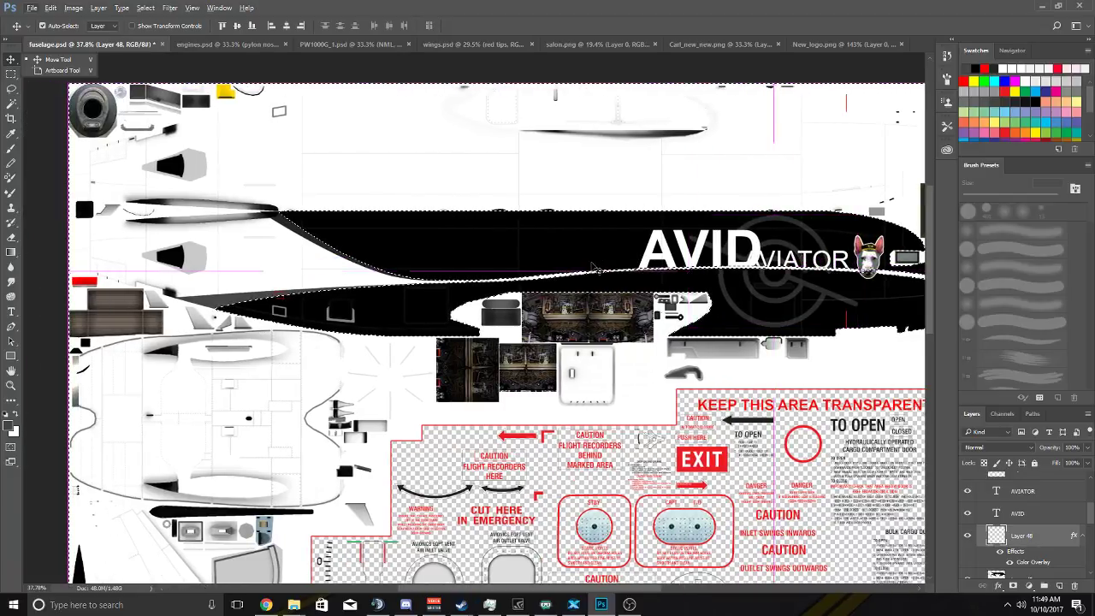
scroll(448, 264, up, 5)
scroll(448, 263, left, 1)
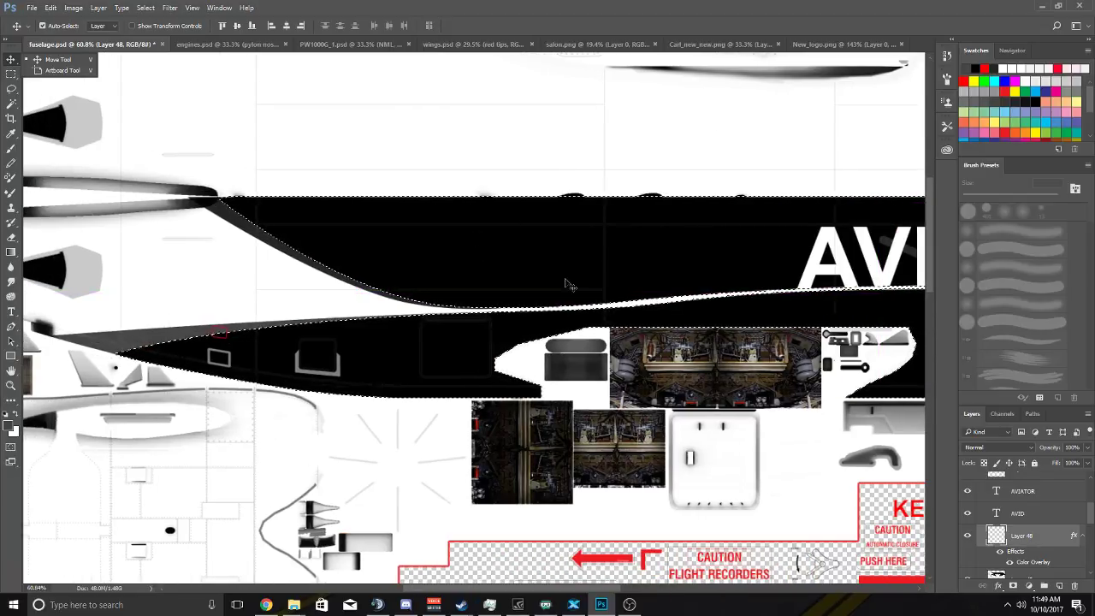
scroll(472, 241, down, 1)
scroll(525, 229, right, 4)
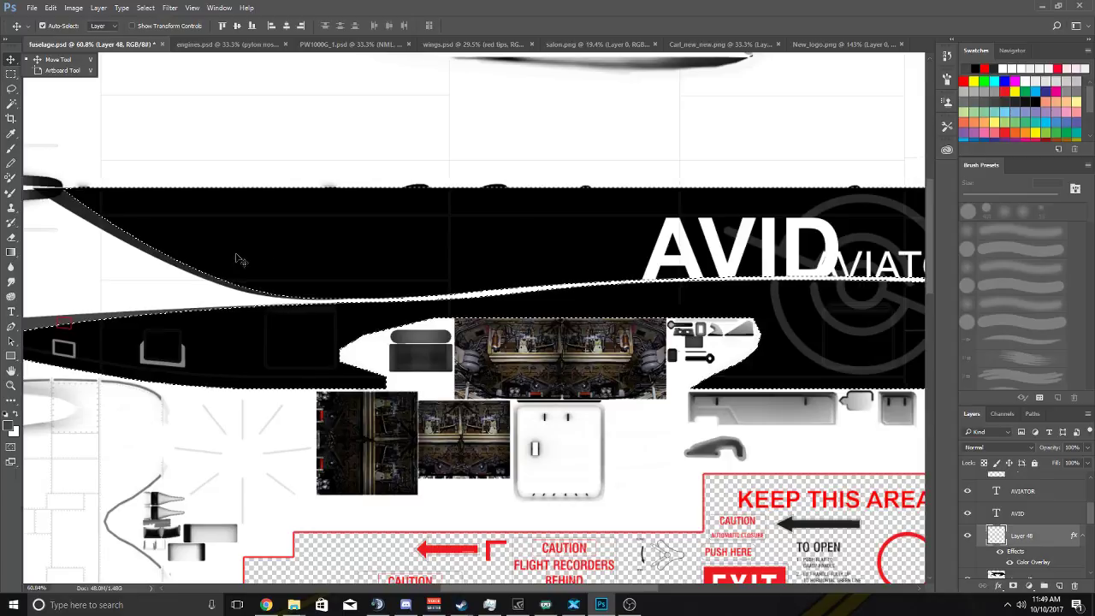
scroll(371, 262, right, 5)
scroll(631, 255, down, 1)
scroll(631, 255, down, 1)
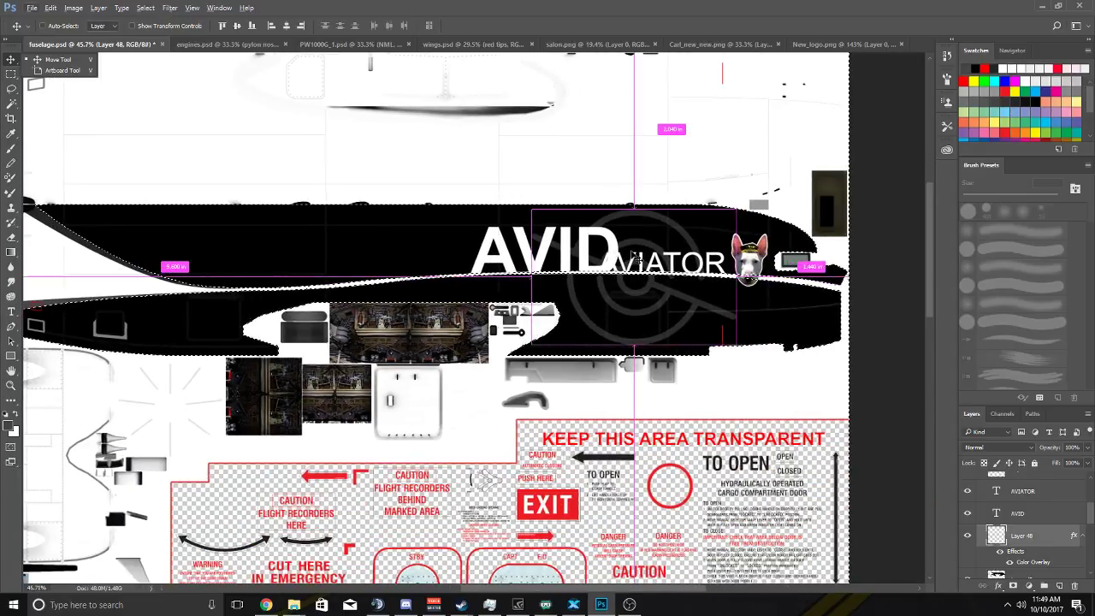
scroll(638, 256, left, 3)
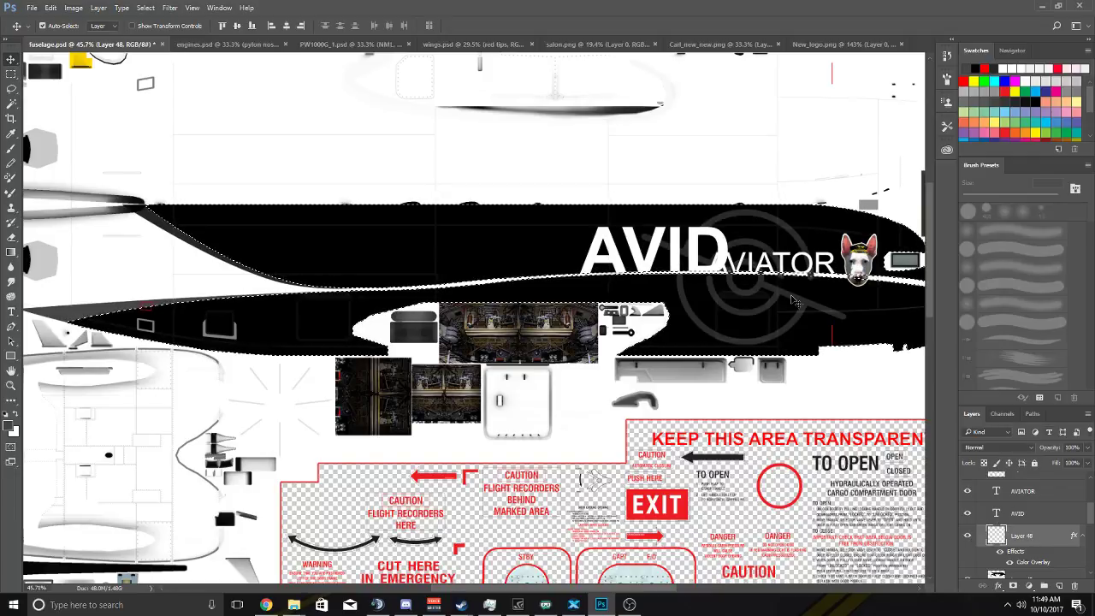
Clear the selection and move the ring emblem from behind the AVID AVIATOR lettering to the tail end of the livery.
drag(765, 289, 350, 109)
click(145, 8)
click(157, 37)
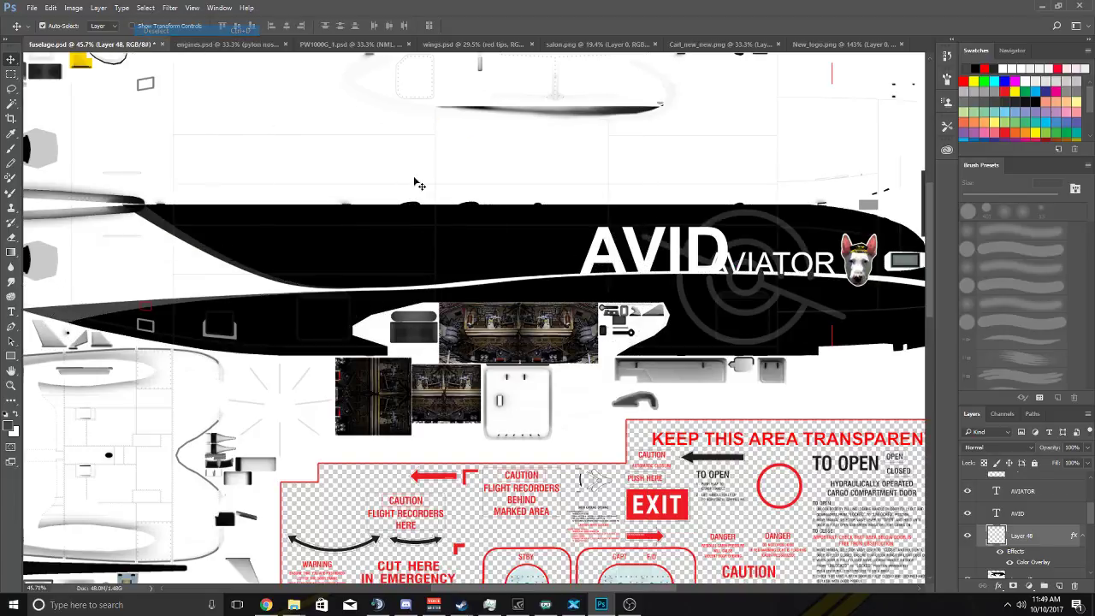
drag(764, 289, 482, 304)
key(ctrl+t)
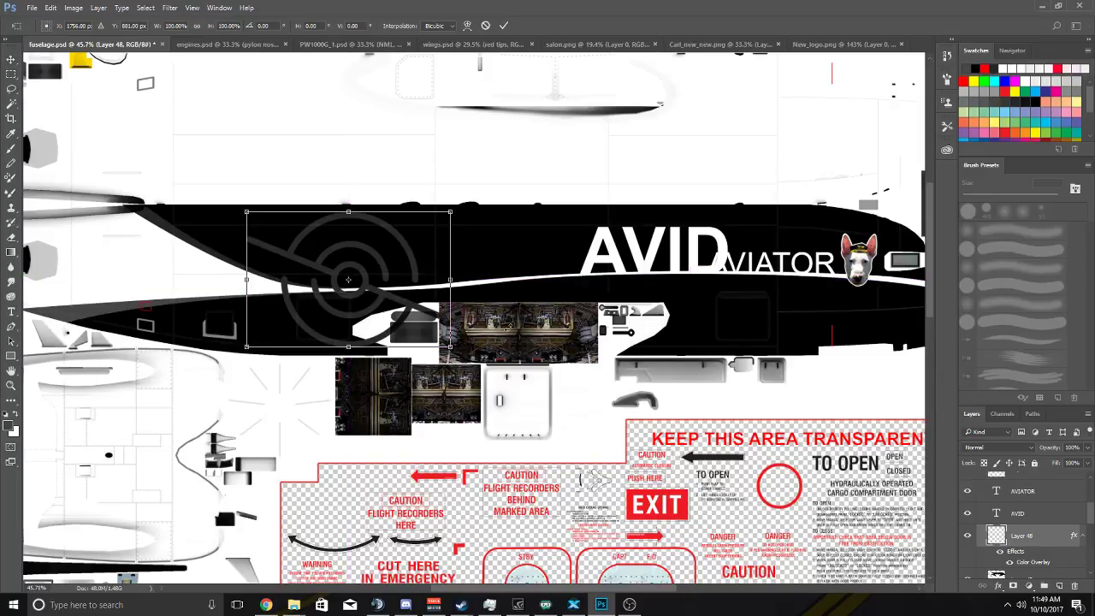
click(503, 29)
mouse_move(360, 286)
mouse_down()
mouse_move(192, 297)
mouse_move(371, 296)
mouse_up()
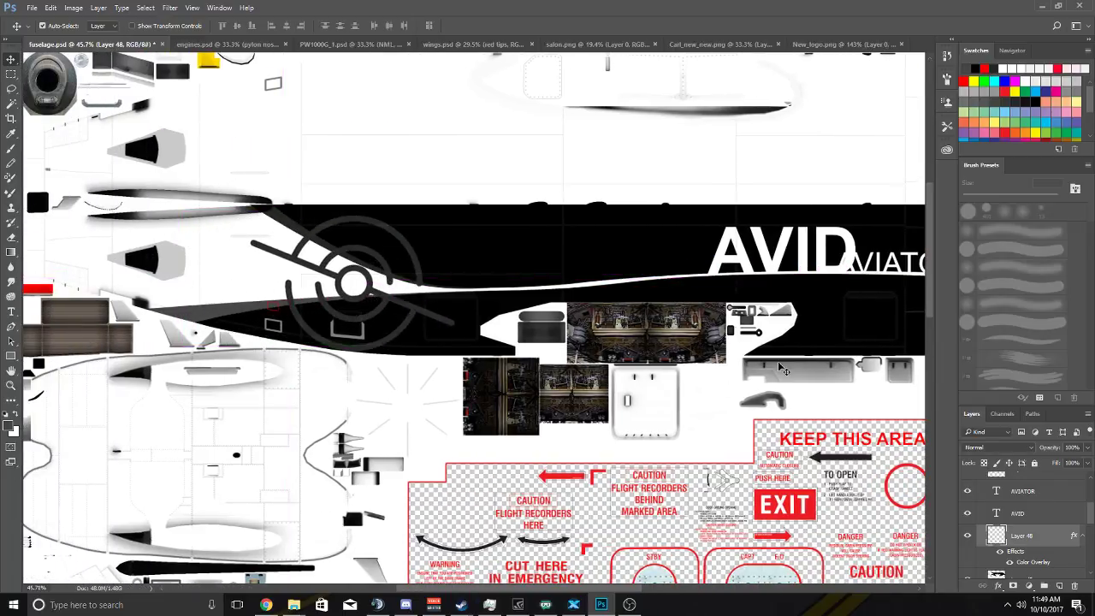
Show the 3D mesh layer to check the emblem's placement on the tail, and hide it again.
scroll(1017, 504, up, 3)
click(968, 485)
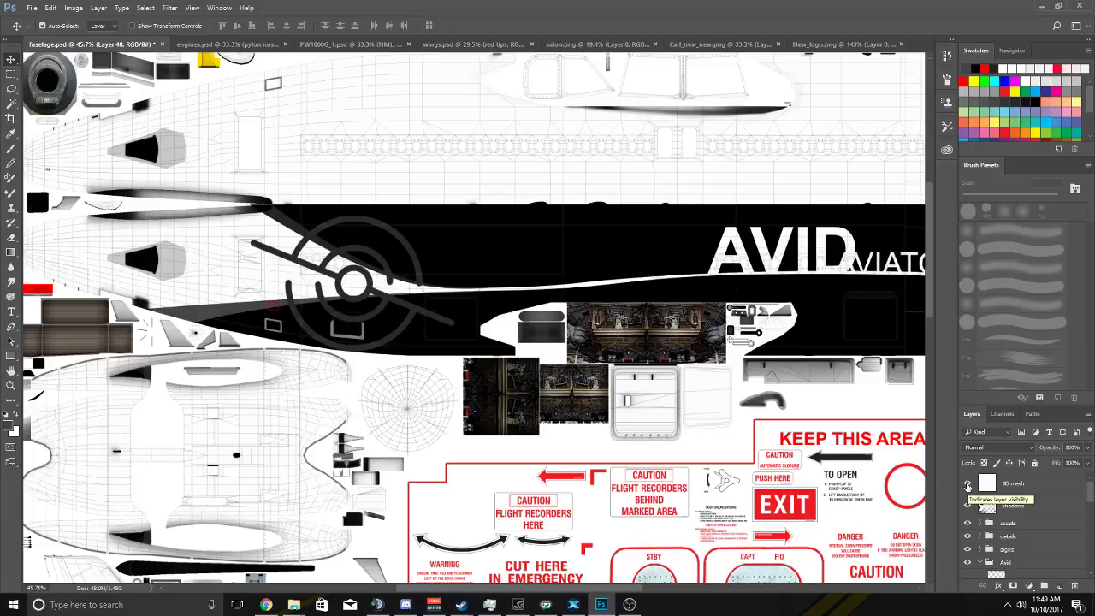
click(967, 484)
Place Layer 48 beneath Layer 43 and move the emblem further aft onto the white tail area.
drag(381, 295, 351, 285)
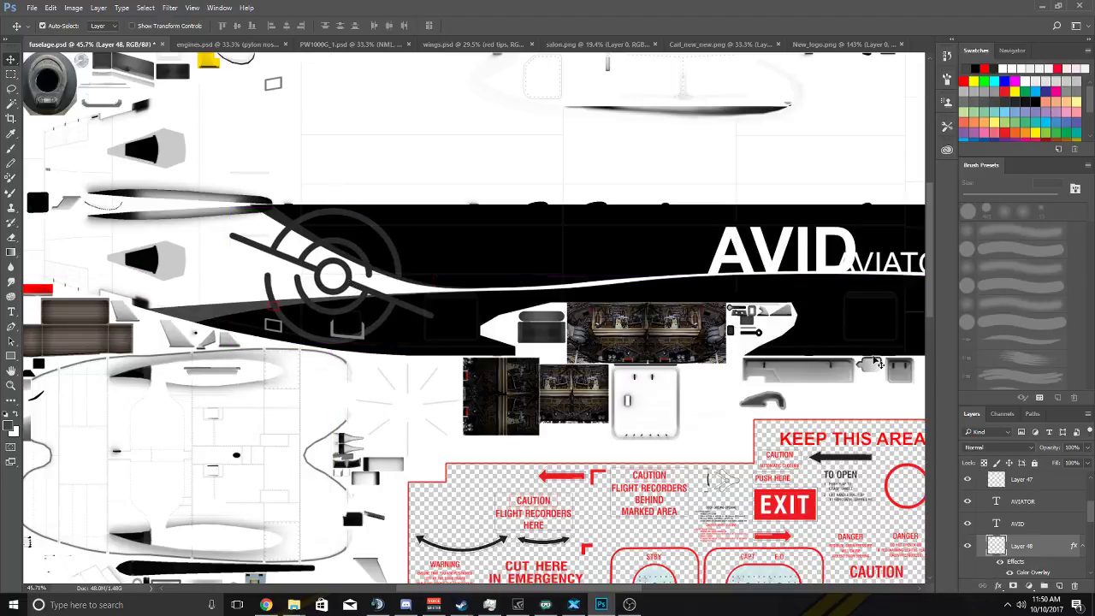
drag(1025, 484, 1012, 531)
drag(351, 294, 314, 276)
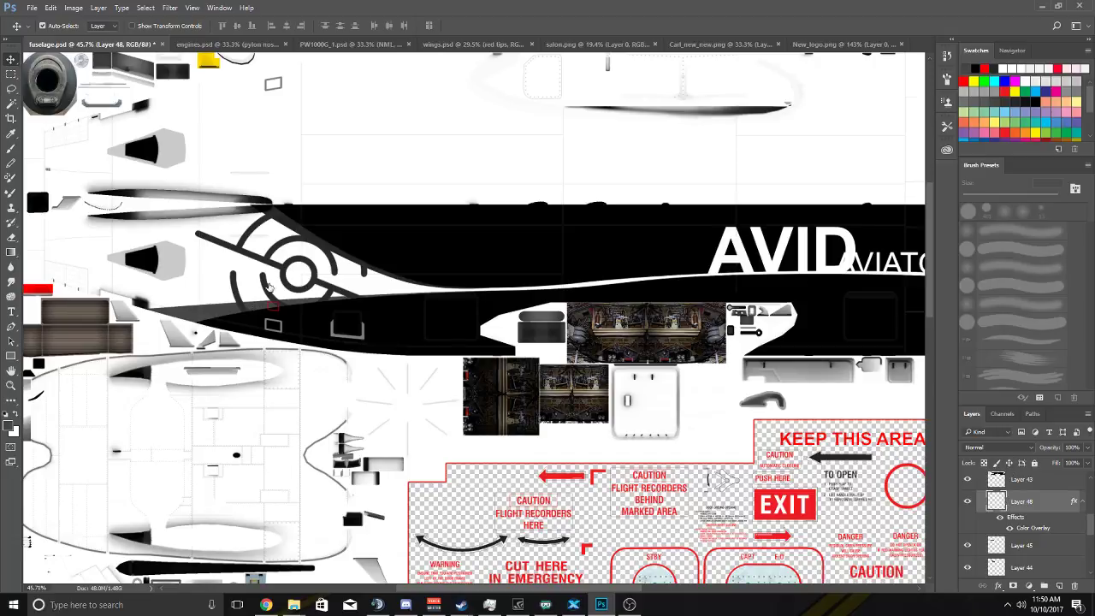
Set the Color Overlay colour of Layer 48 to light grey dbdbdb and apply the layer style.
double_click(1039, 501)
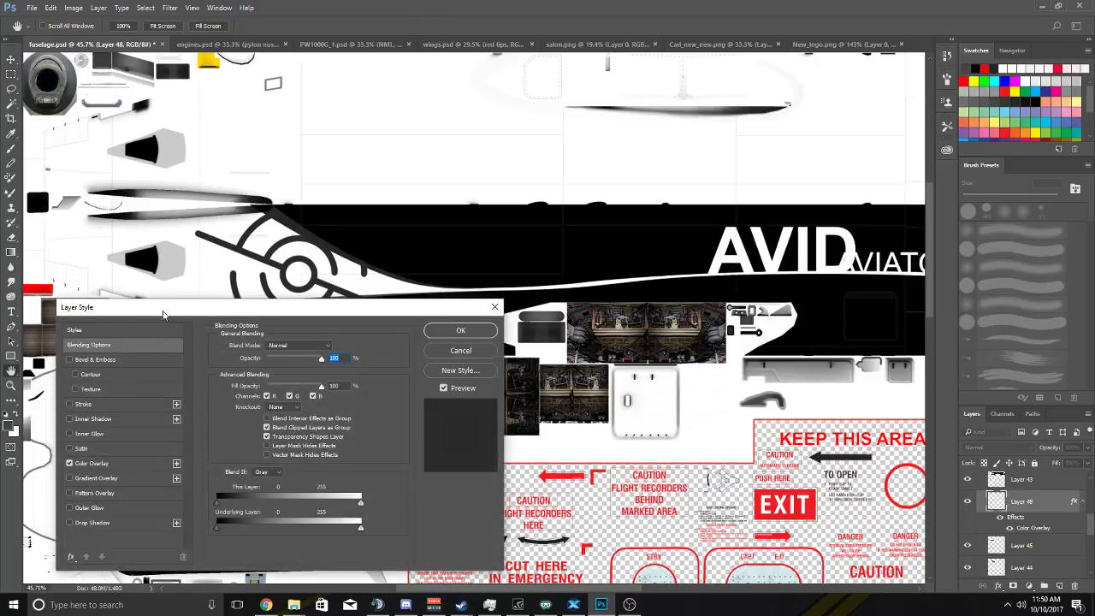
drag(164, 315, 478, 336)
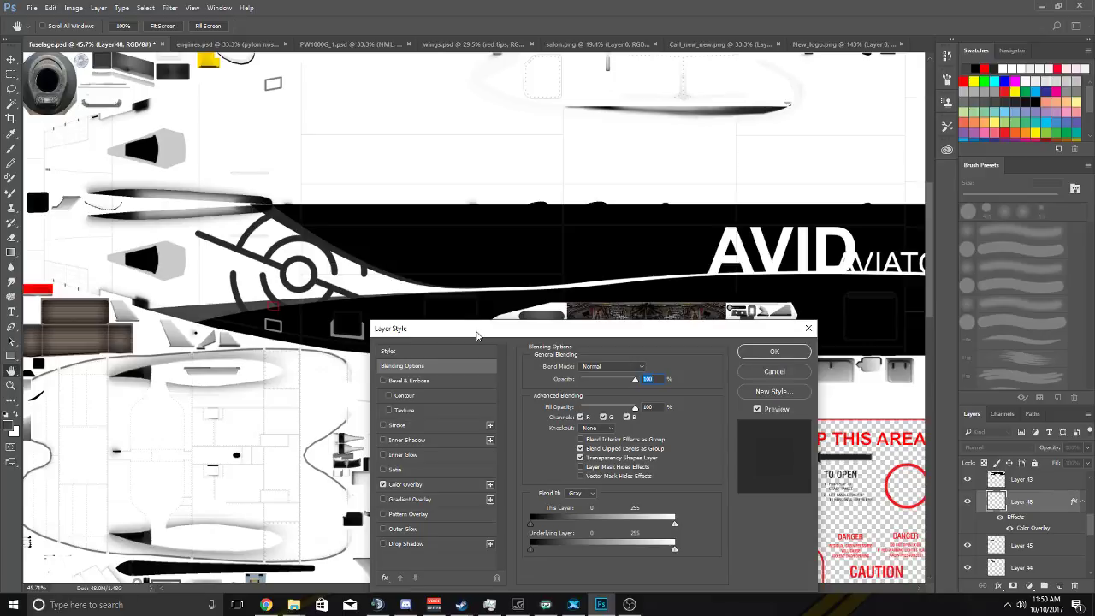
click(403, 485)
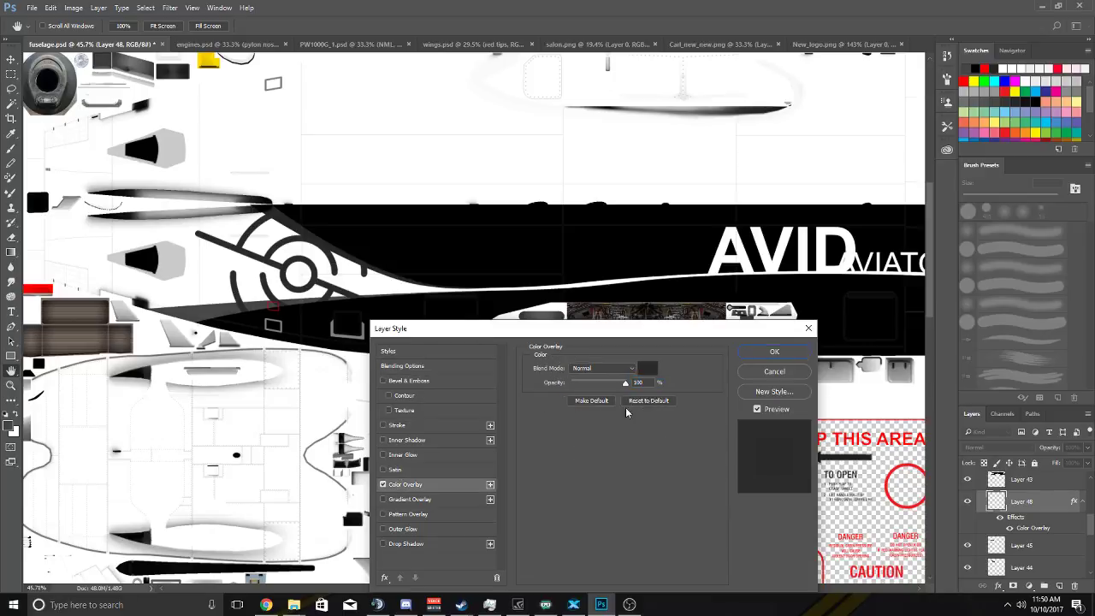
click(648, 368)
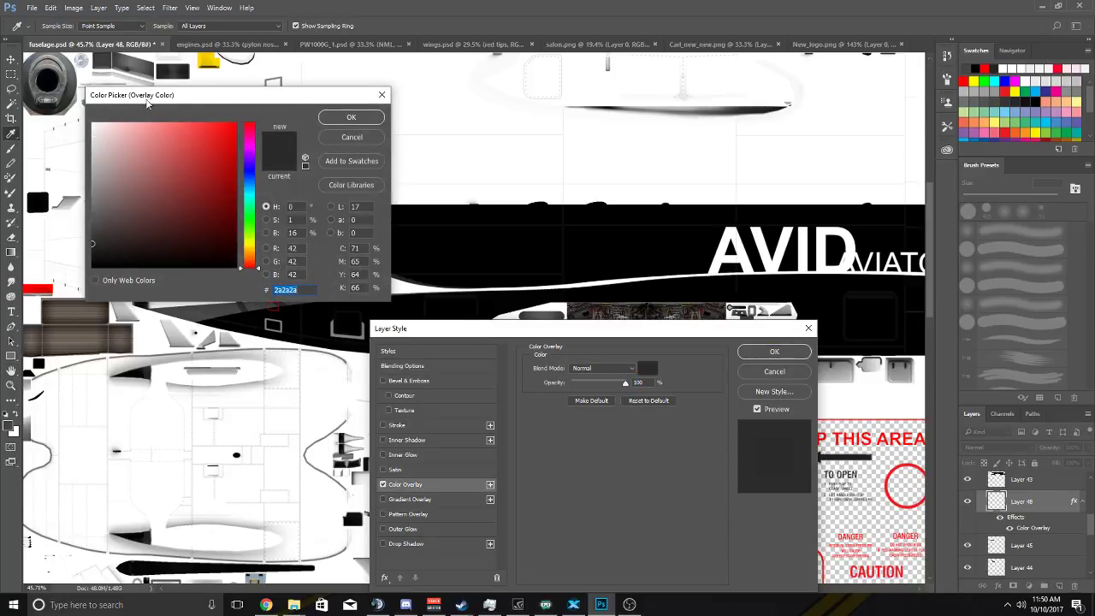
drag(147, 102, 513, 111)
click(455, 145)
click(466, 144)
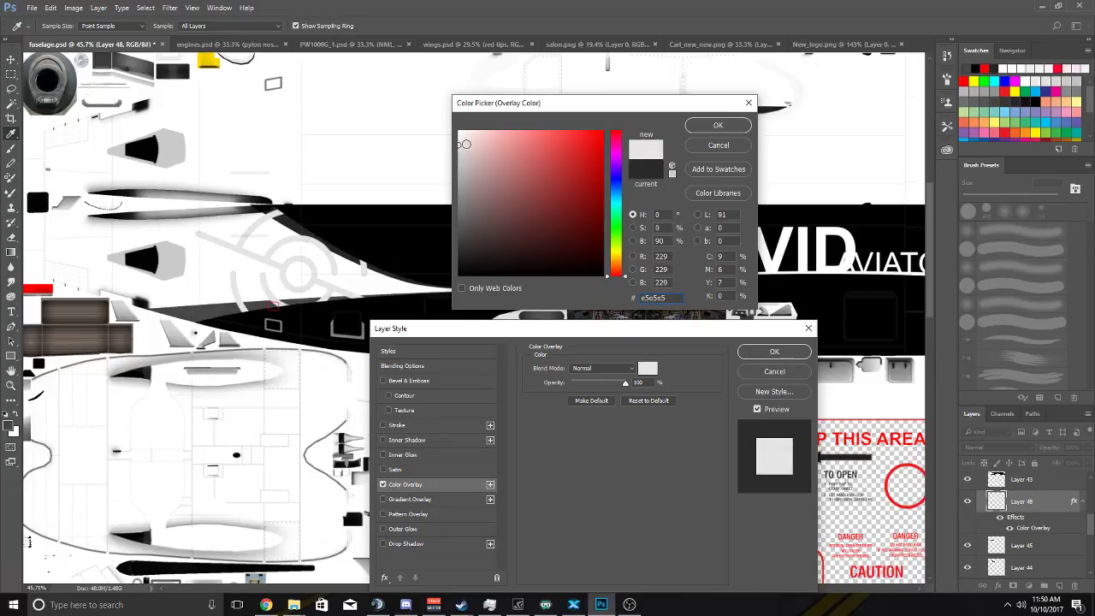
click(462, 142)
click(463, 150)
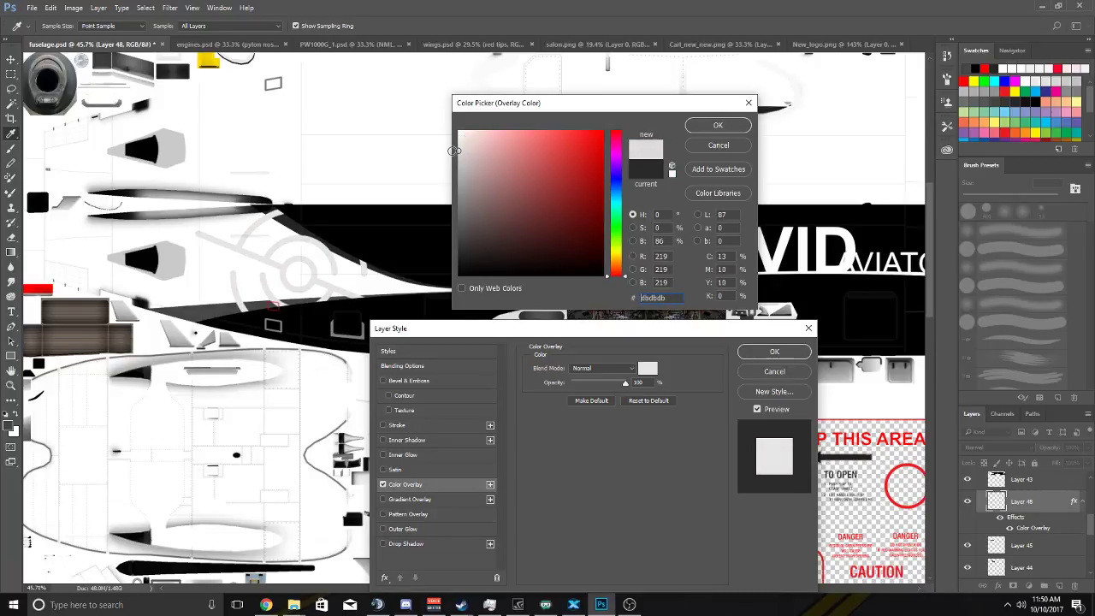
click(713, 128)
click(774, 352)
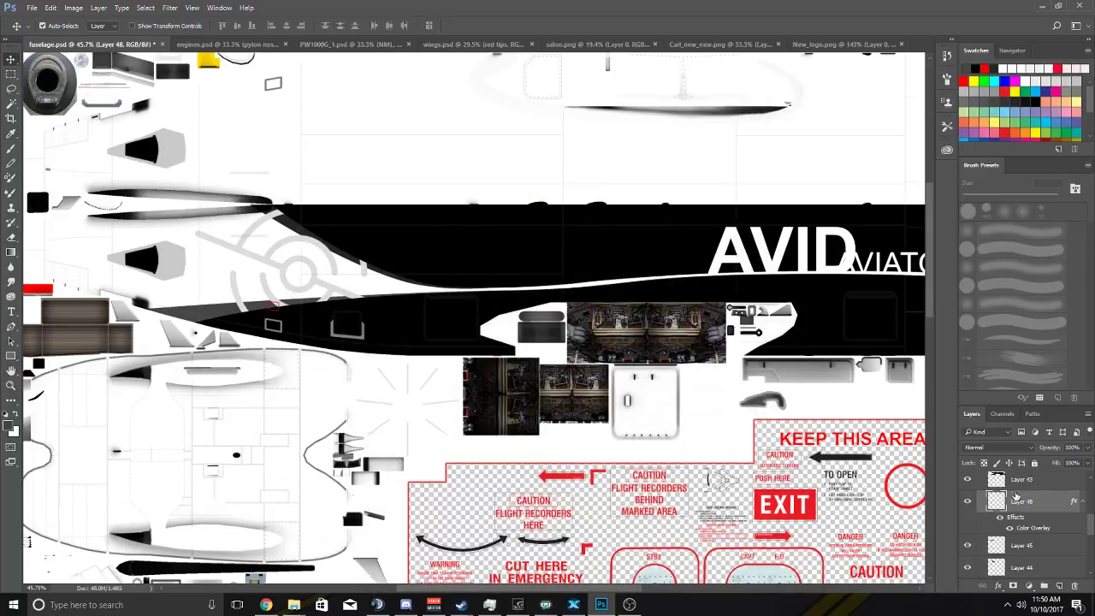
Place Layer 48 beneath Layer 44 and shift the emblem slightly further aft on the white tail area.
drag(1020, 483, 1029, 554)
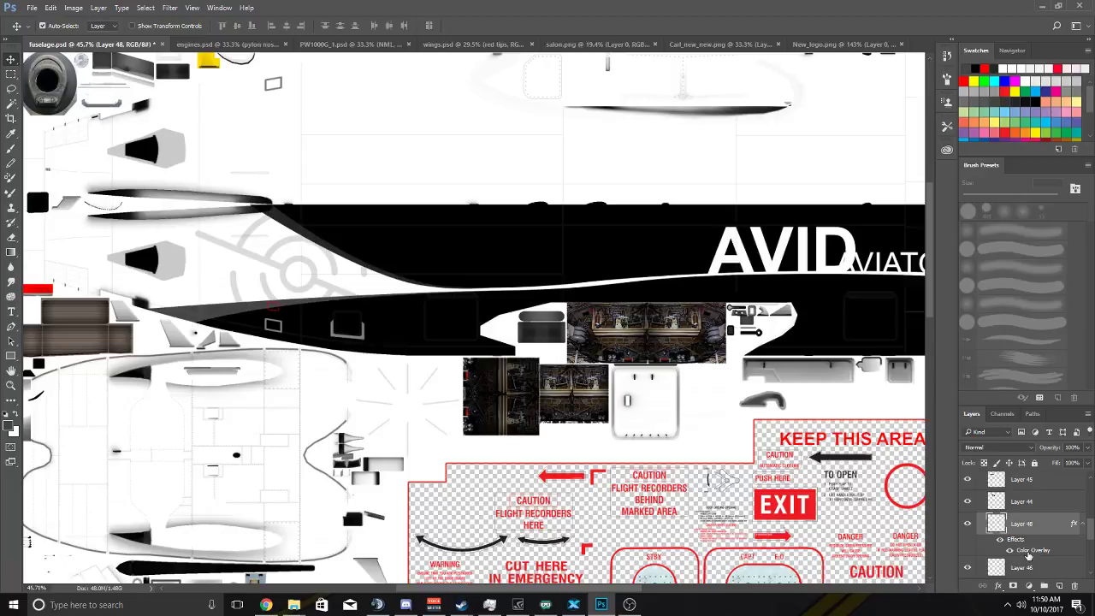
scroll(482, 372, down, 2)
scroll(428, 343, up, 1)
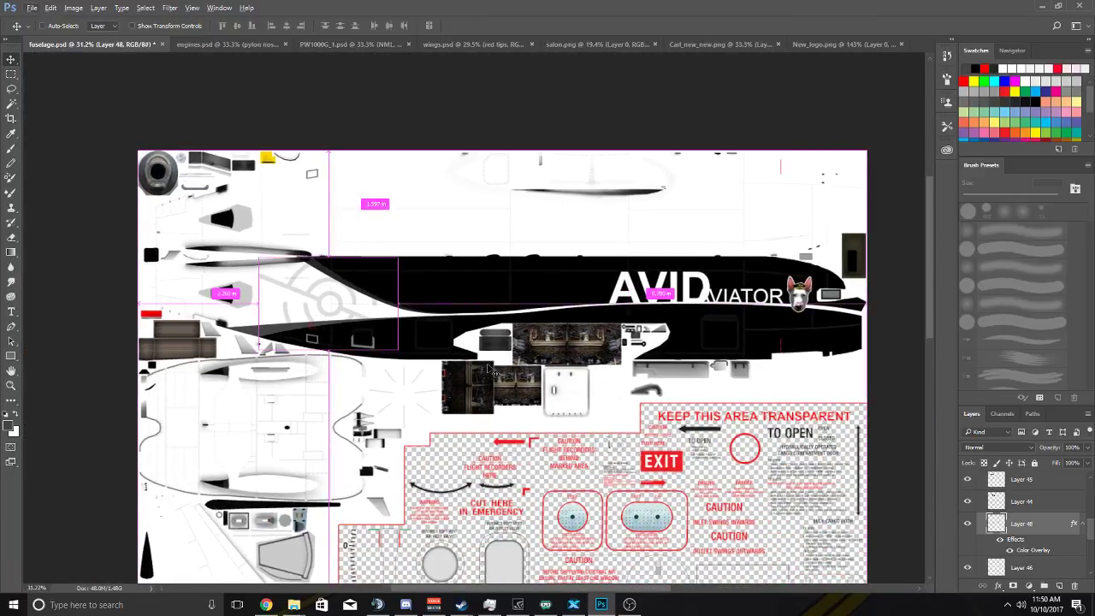
scroll(384, 315, up, 3)
scroll(387, 315, up, 1)
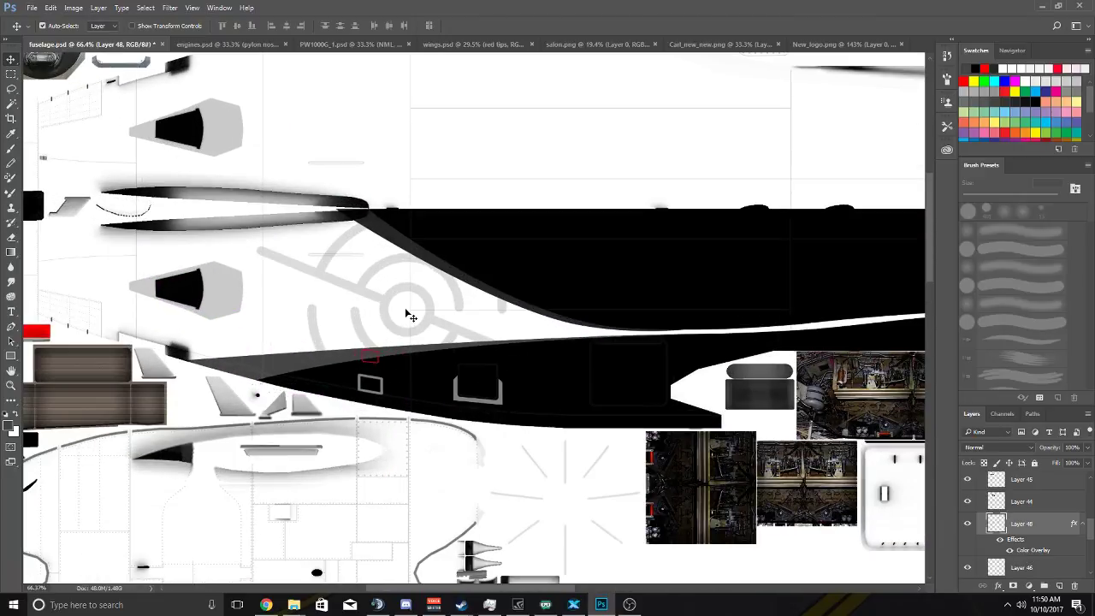
key(ctrl)
drag(396, 313, 386, 314)
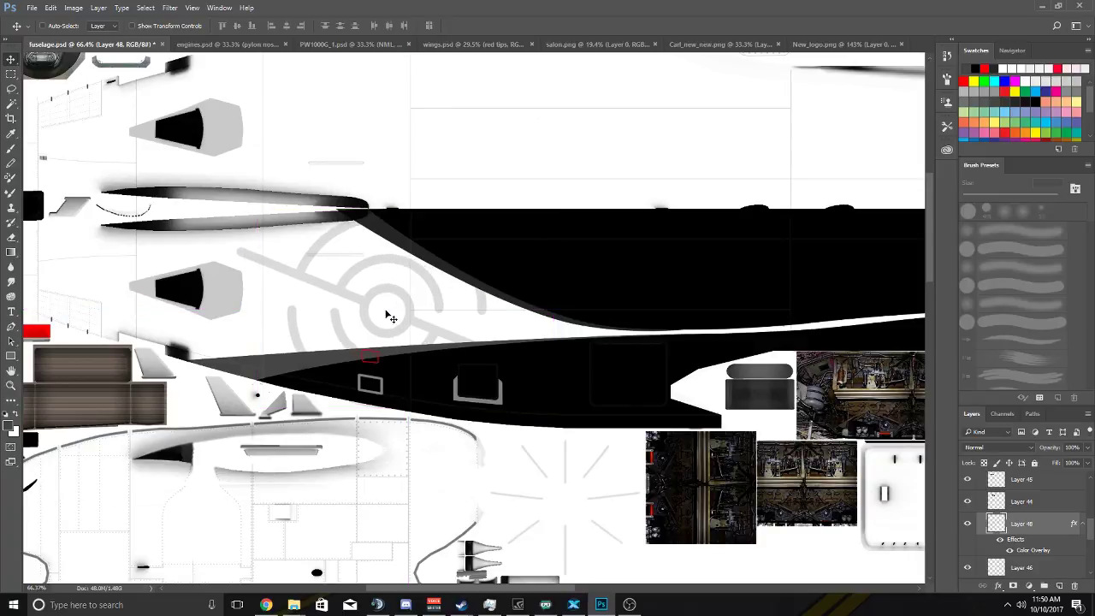
Examine the light grey tail emblem against the whole fuselage sheet, including the belly and stabilizer parts.
scroll(420, 313, down, 3)
scroll(443, 319, down, 1)
scroll(443, 318, right, 5)
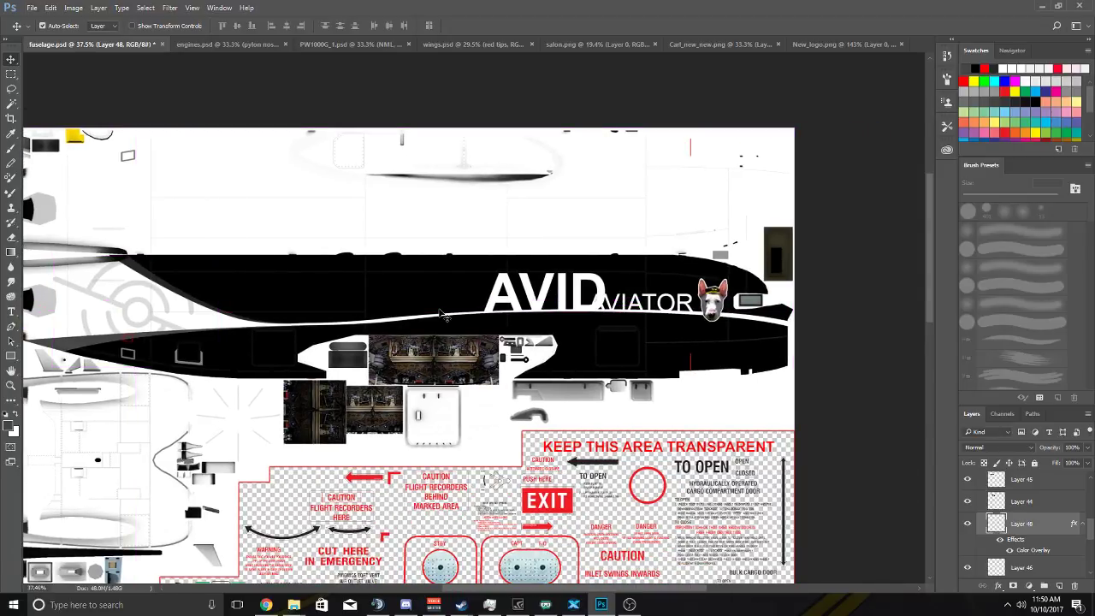
scroll(444, 317, left, 2)
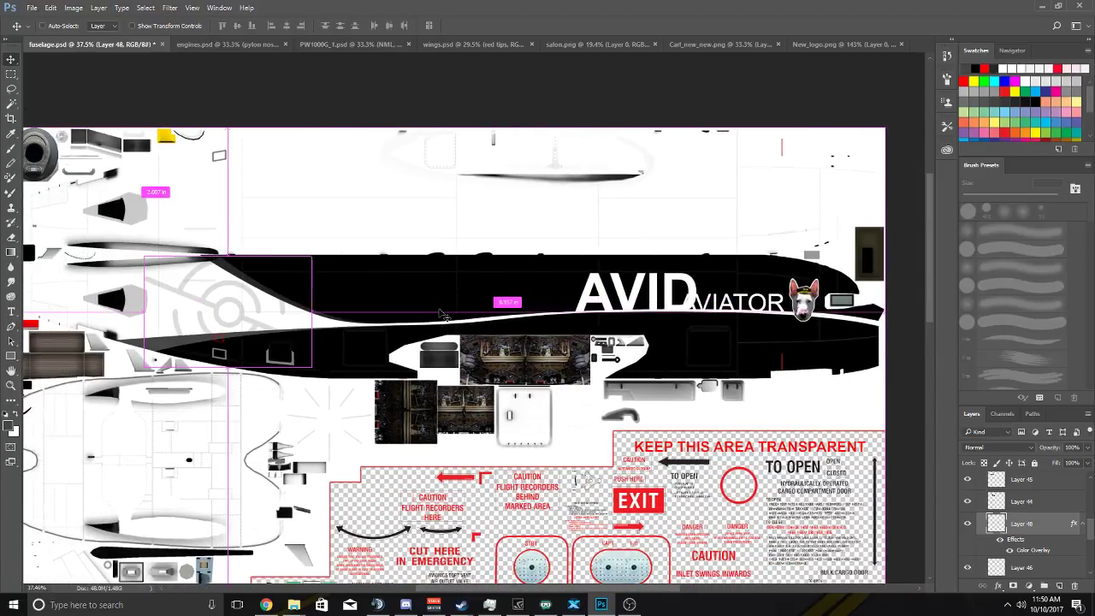
scroll(444, 317, left, 2)
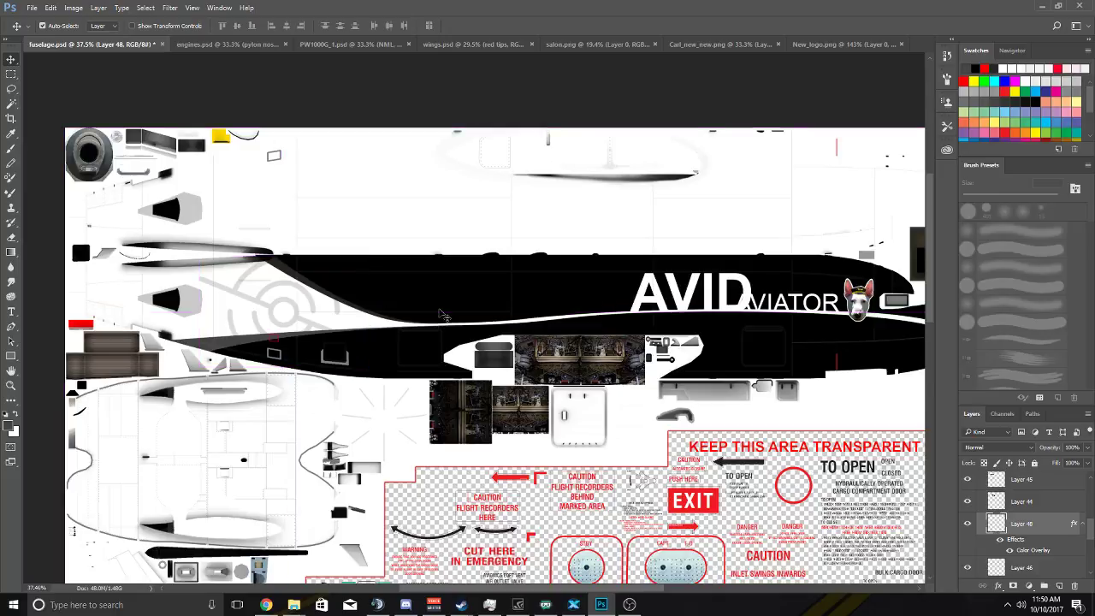
scroll(443, 317, left, 1)
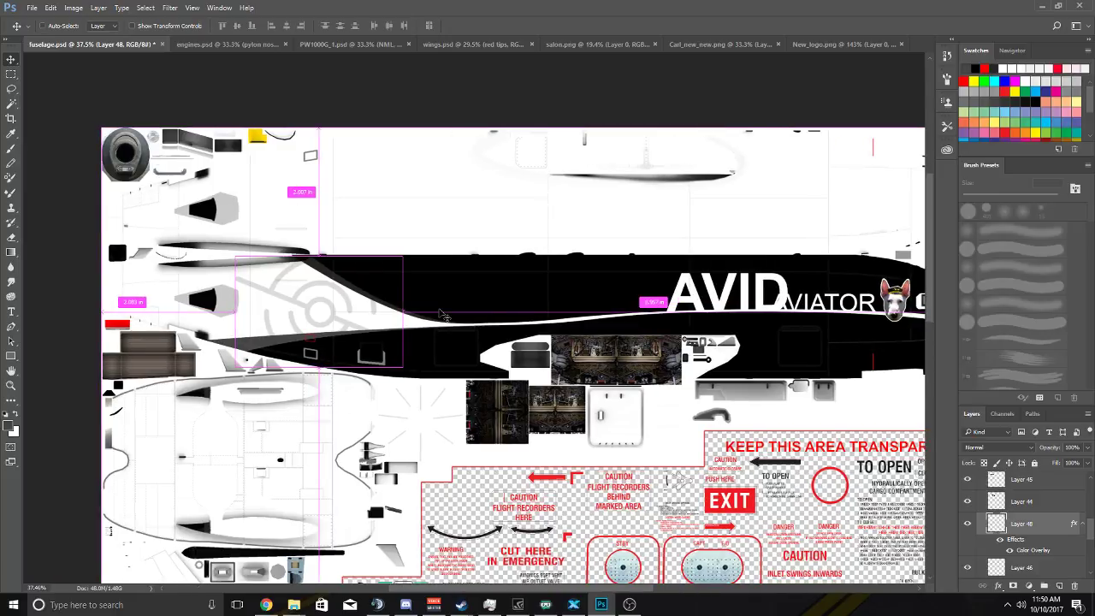
scroll(443, 317, down, 4)
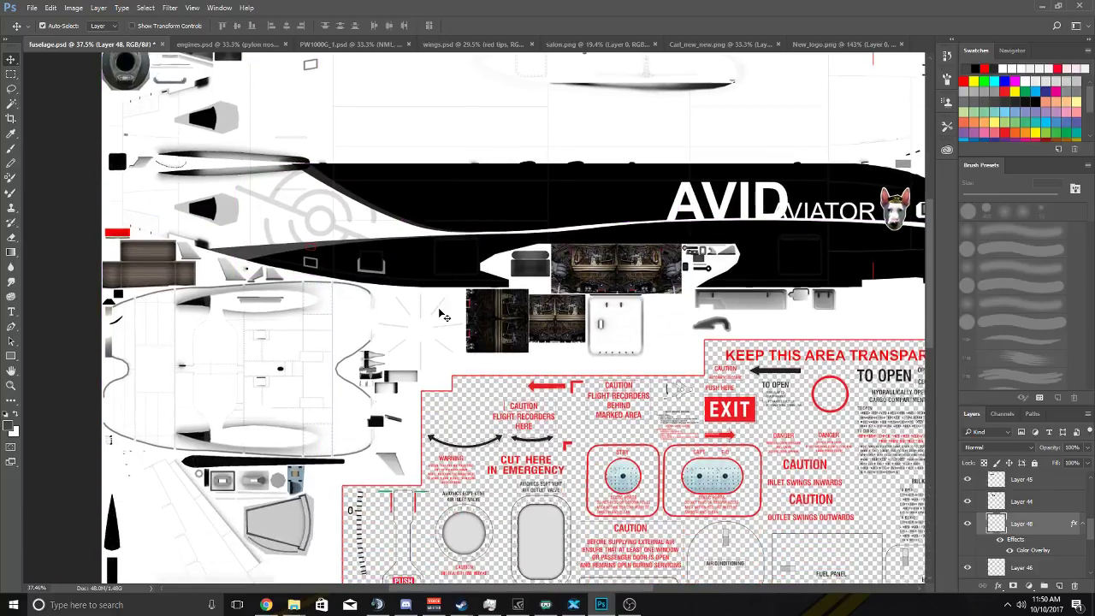
scroll(444, 317, down, 3)
scroll(443, 317, left, 3)
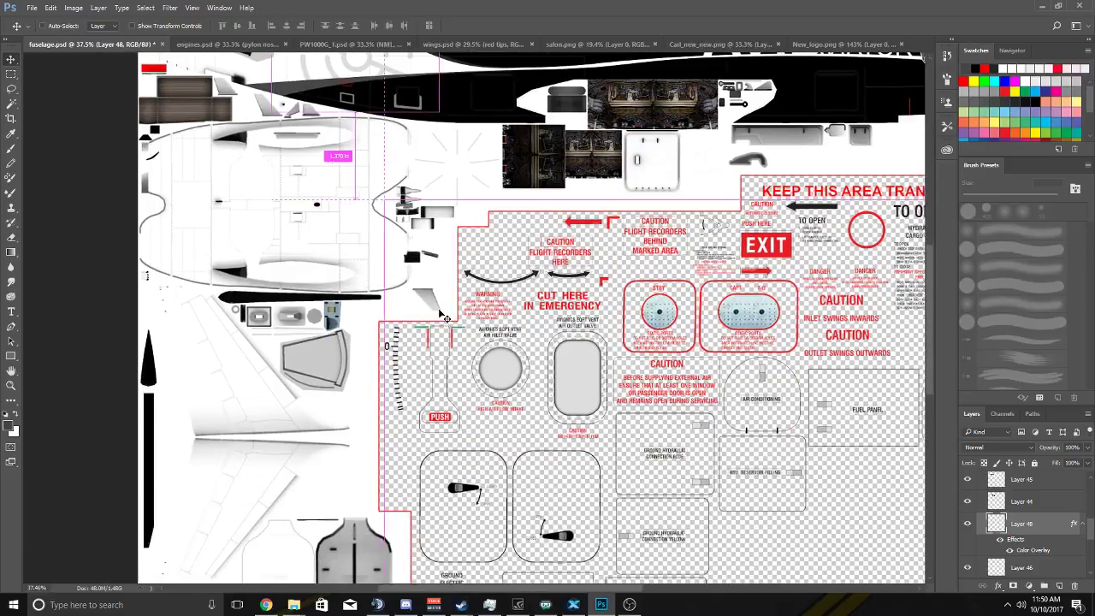
scroll(443, 317, up, 2)
scroll(443, 317, up, 2)
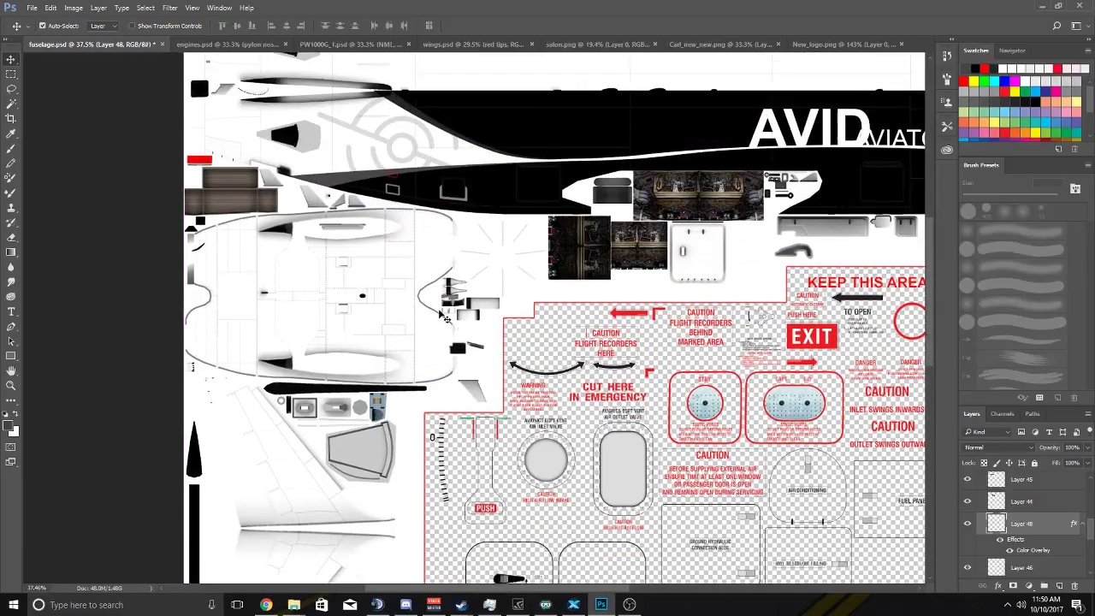
scroll(443, 317, down, 3)
scroll(444, 316, up, 3)
scroll(443, 316, up, 1)
scroll(435, 176, up, 1)
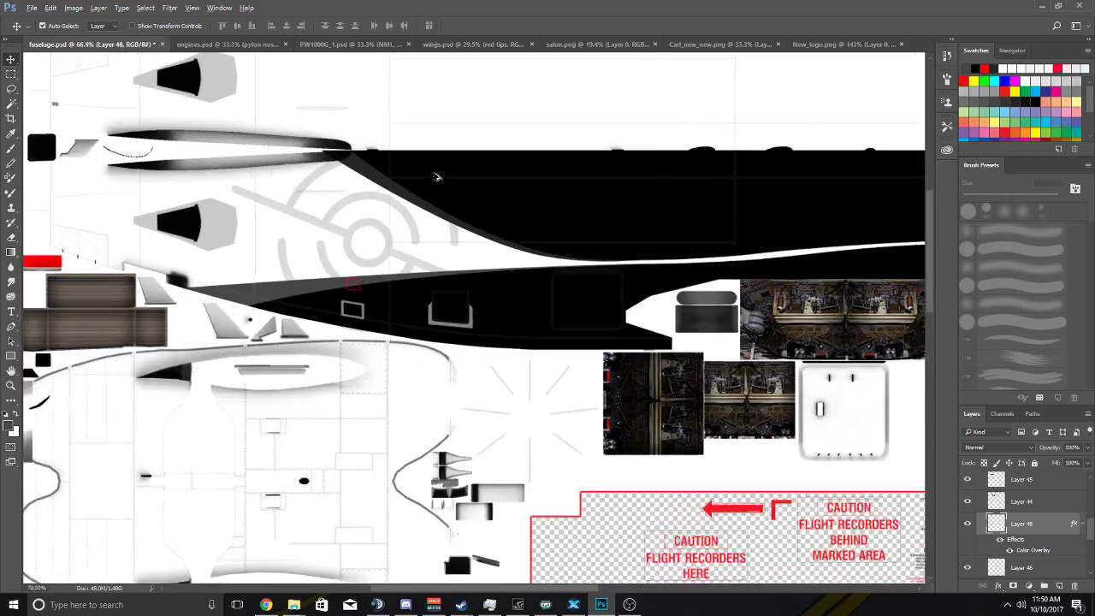
scroll(403, 215, up, 1)
scroll(407, 216, down, 2)
scroll(407, 216, down, 2)
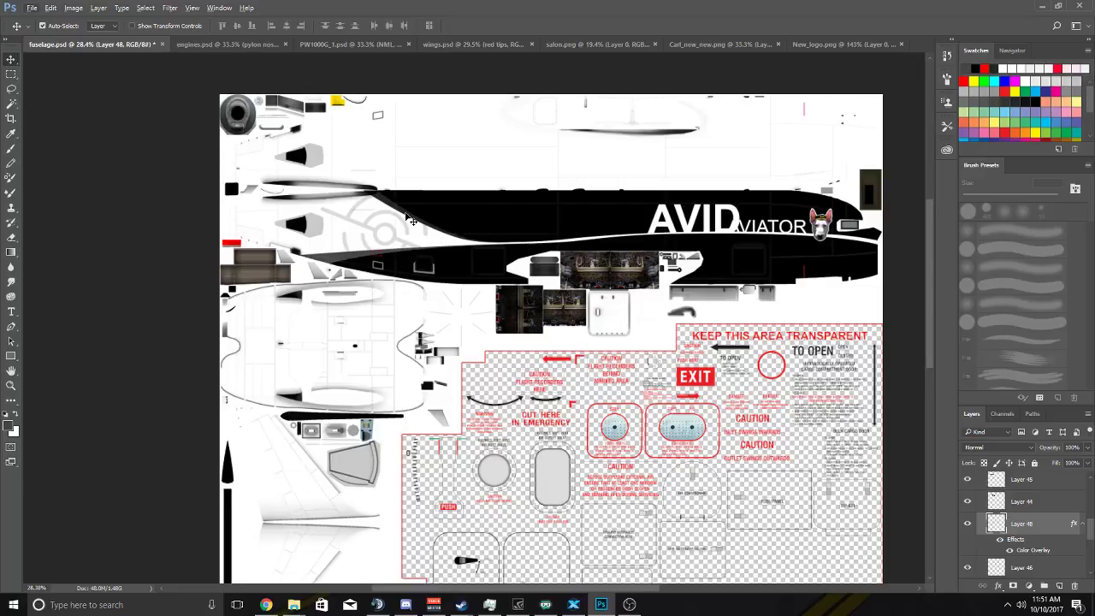
scroll(409, 219, down, 5)
scroll(299, 302, up, 3)
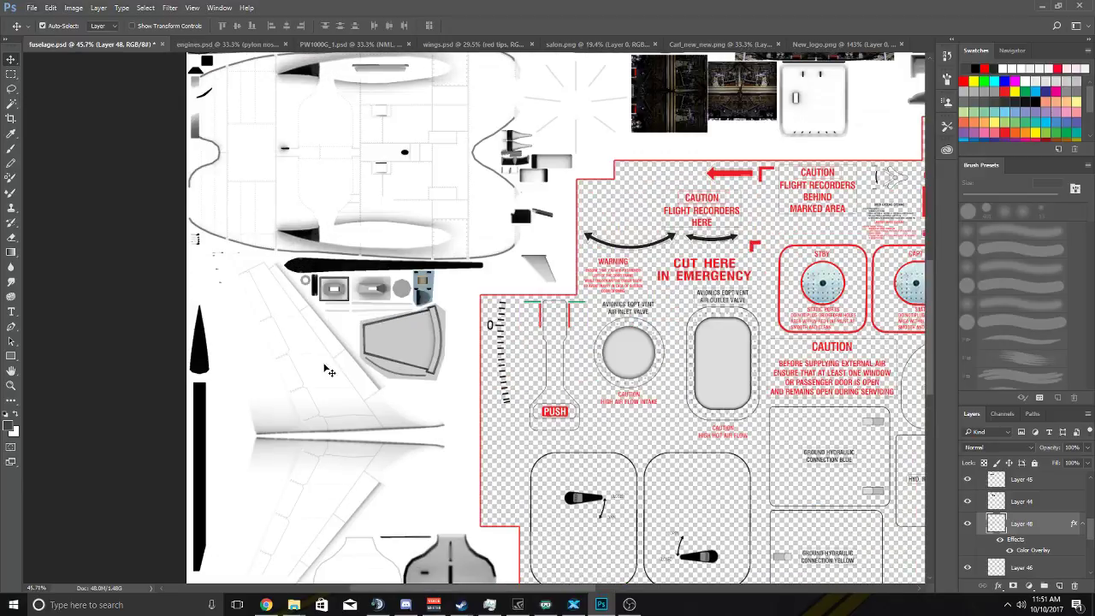
scroll(556, 260, down, 3)
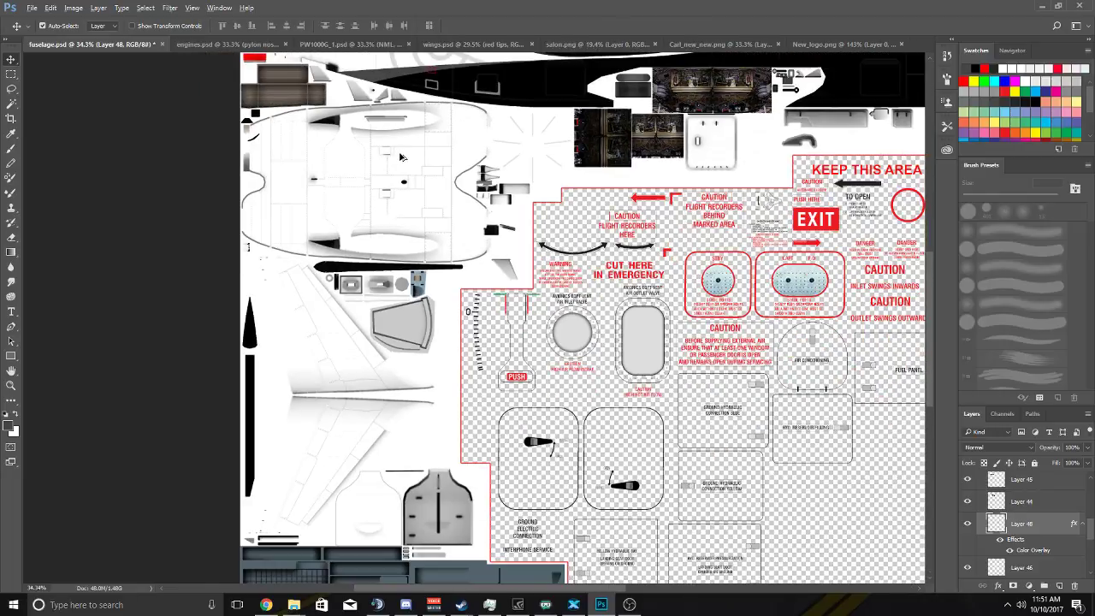
In New_logo.png, undo the last edit to restore the AVID AVIATOR lettering around the rings.
click(216, 43)
click(358, 43)
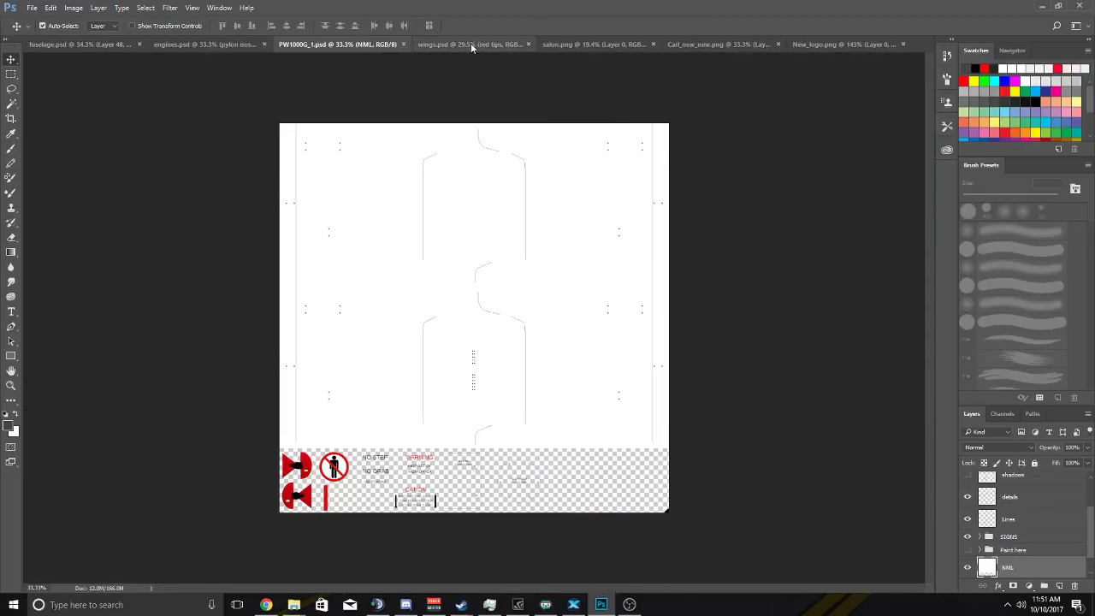
click(471, 43)
click(816, 45)
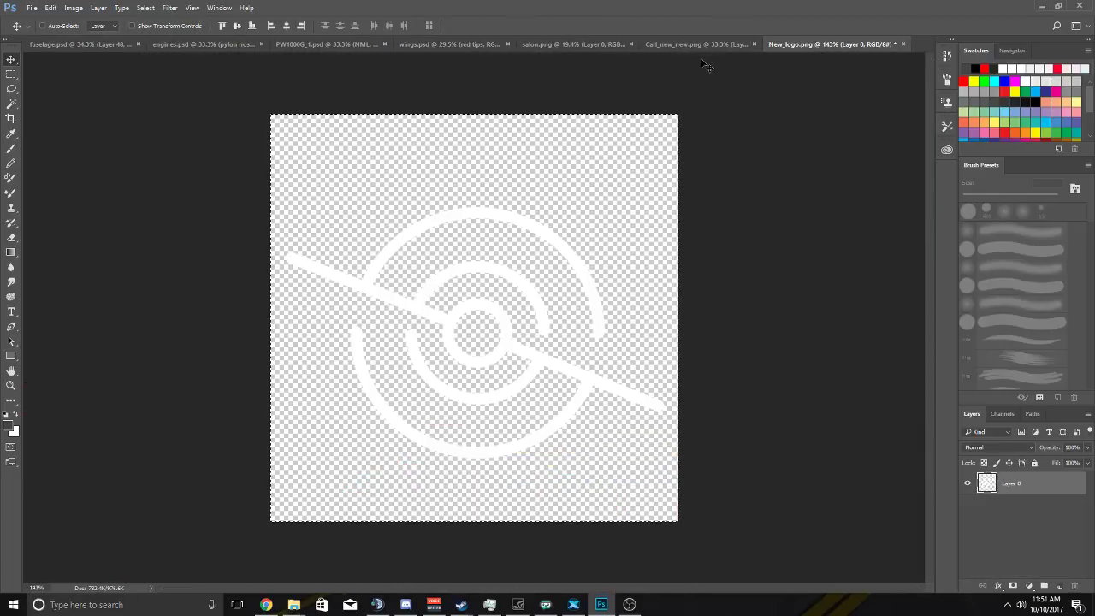
key(ctrl+z)
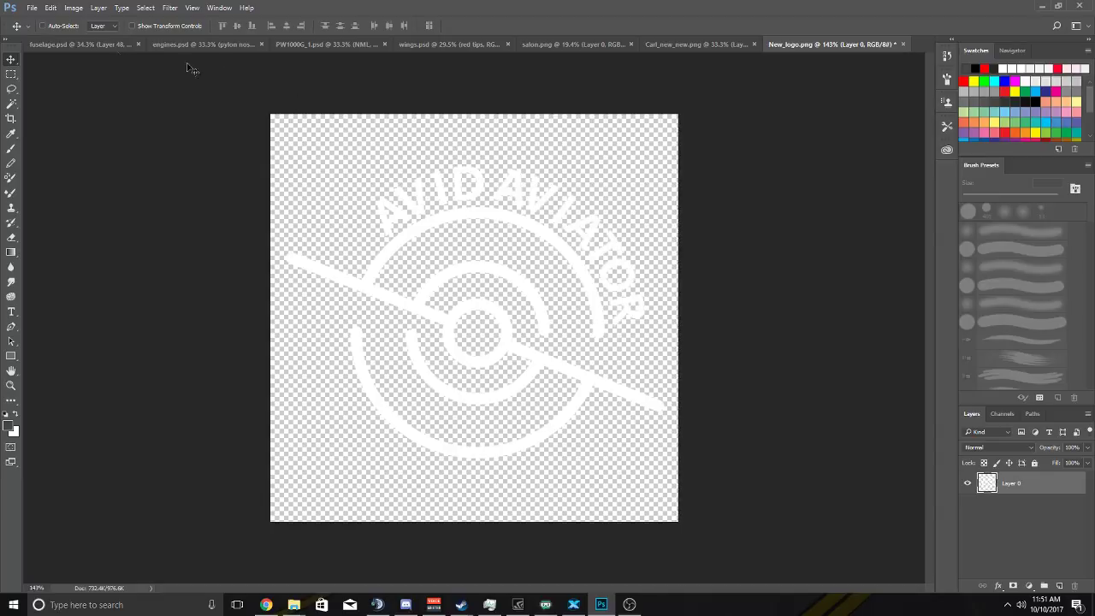
Try the pasted ring emblem without lettering in fuselage.psd with a black 000000 Color Overlay, and remove that layer again.
click(128, 44)
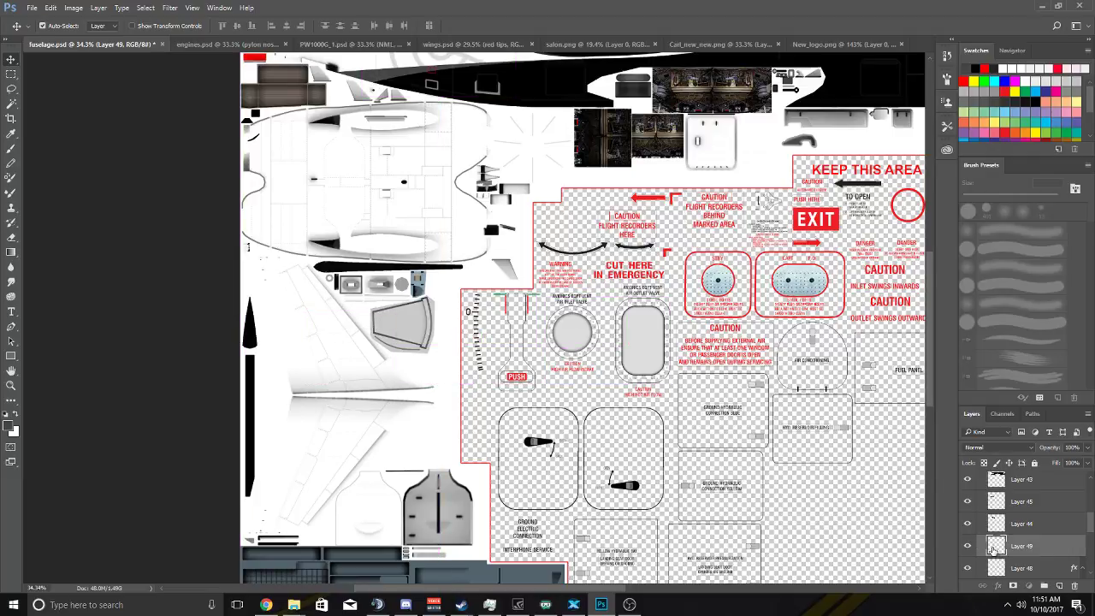
key(ctrl+alt+b)
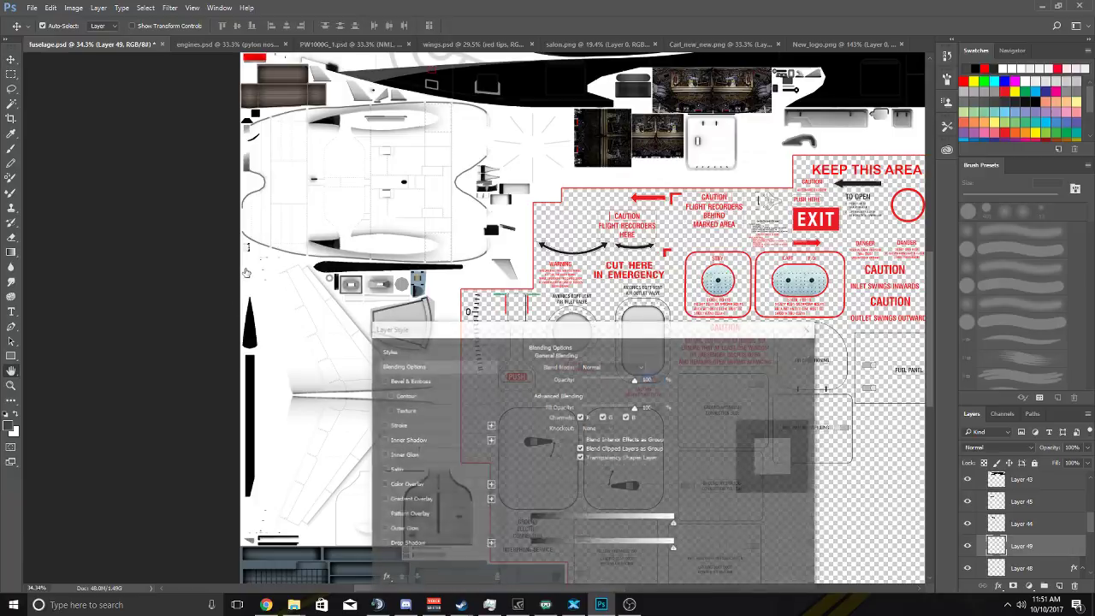
click(385, 487)
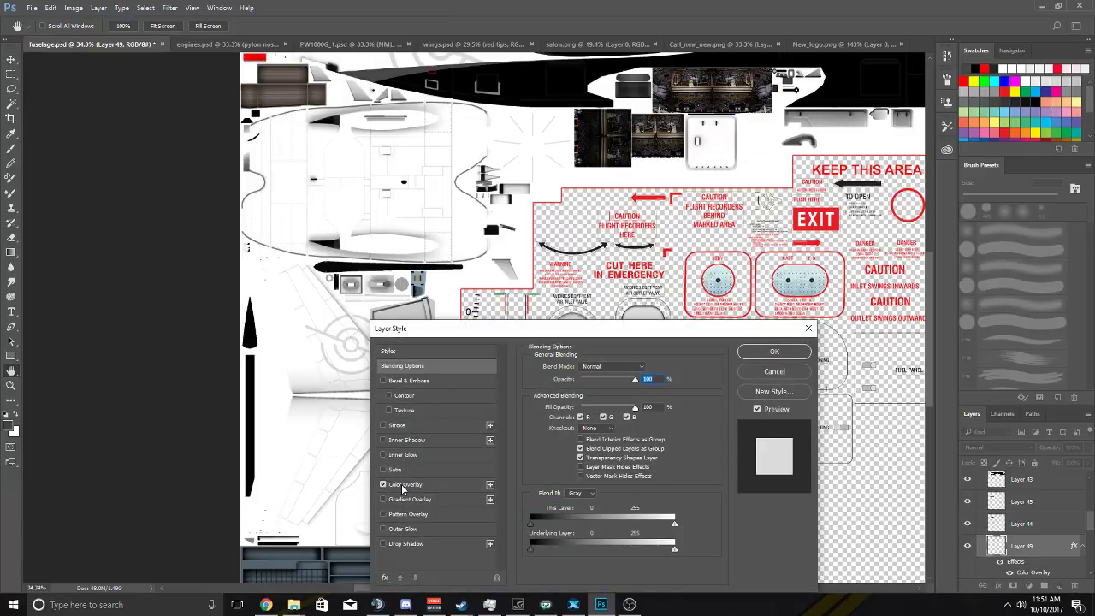
click(647, 368)
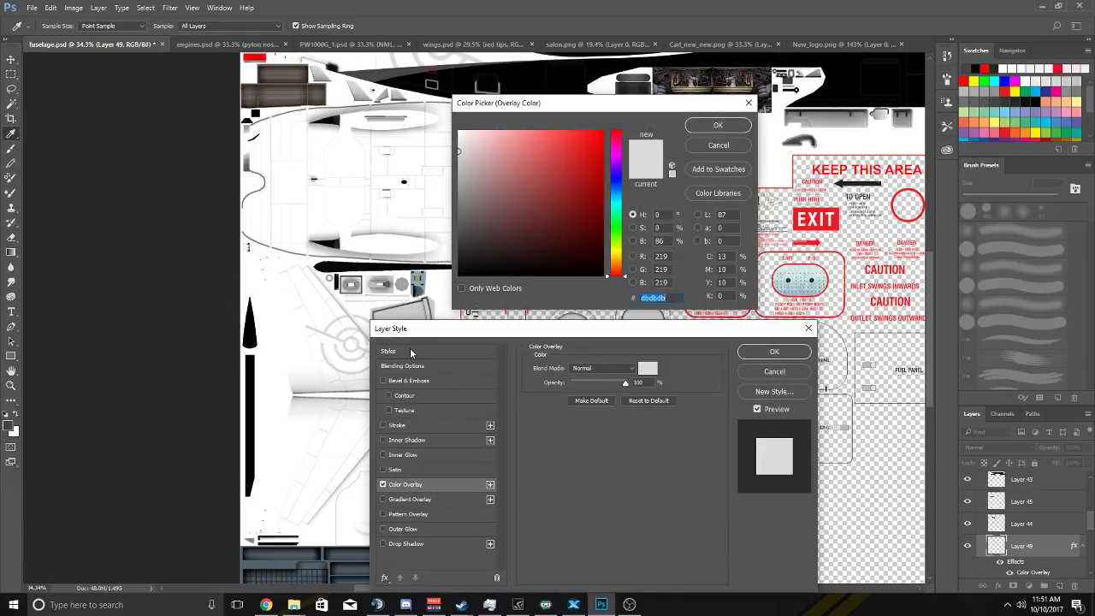
text(000000)
click(718, 125)
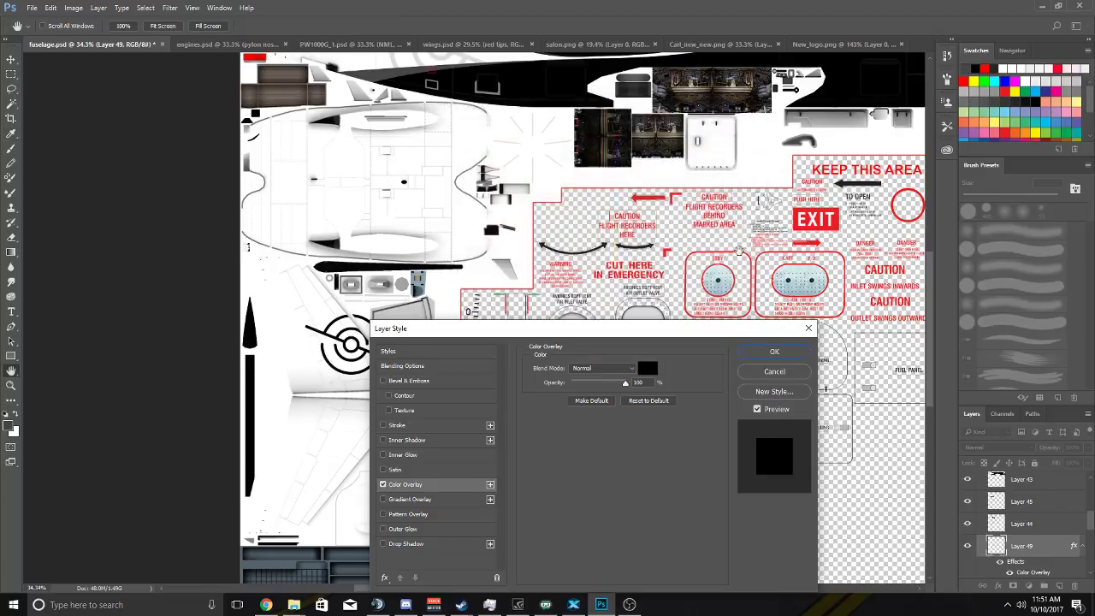
click(774, 352)
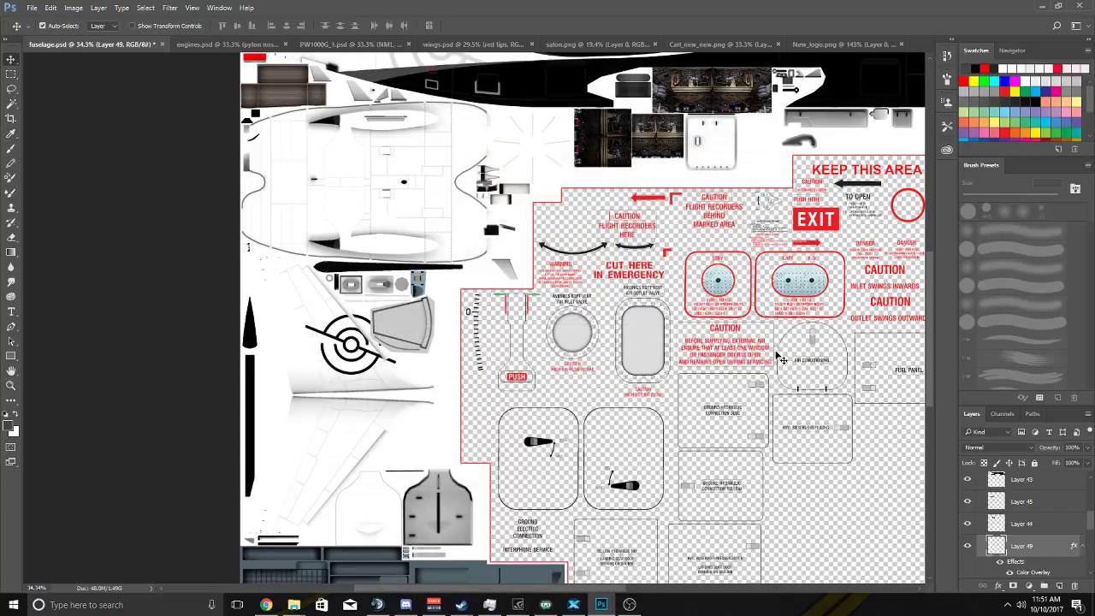
scroll(347, 345, up, 2)
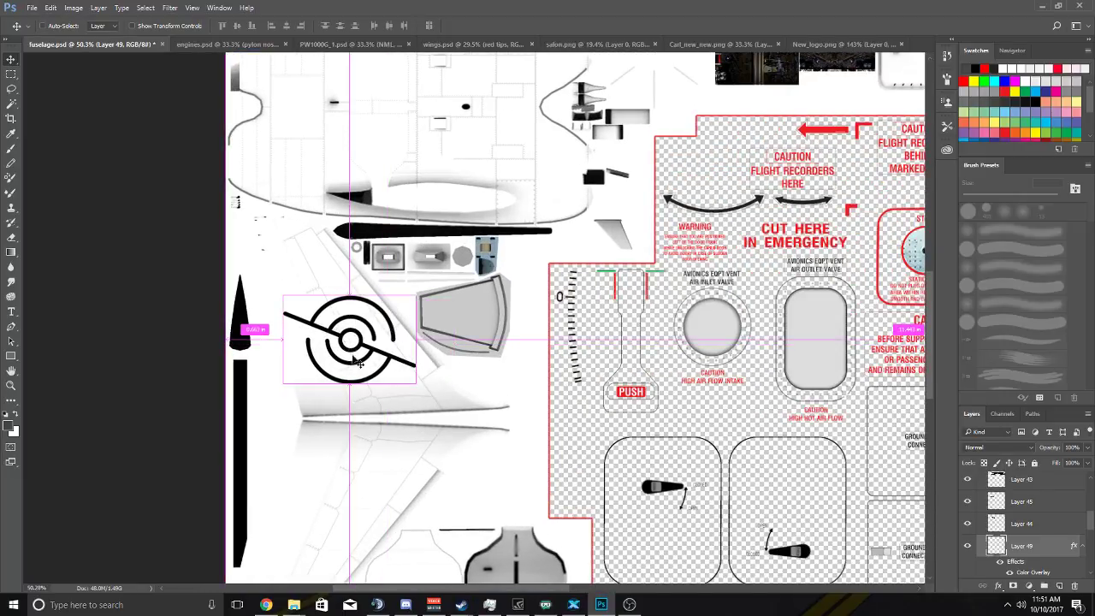
scroll(347, 342, up, 4)
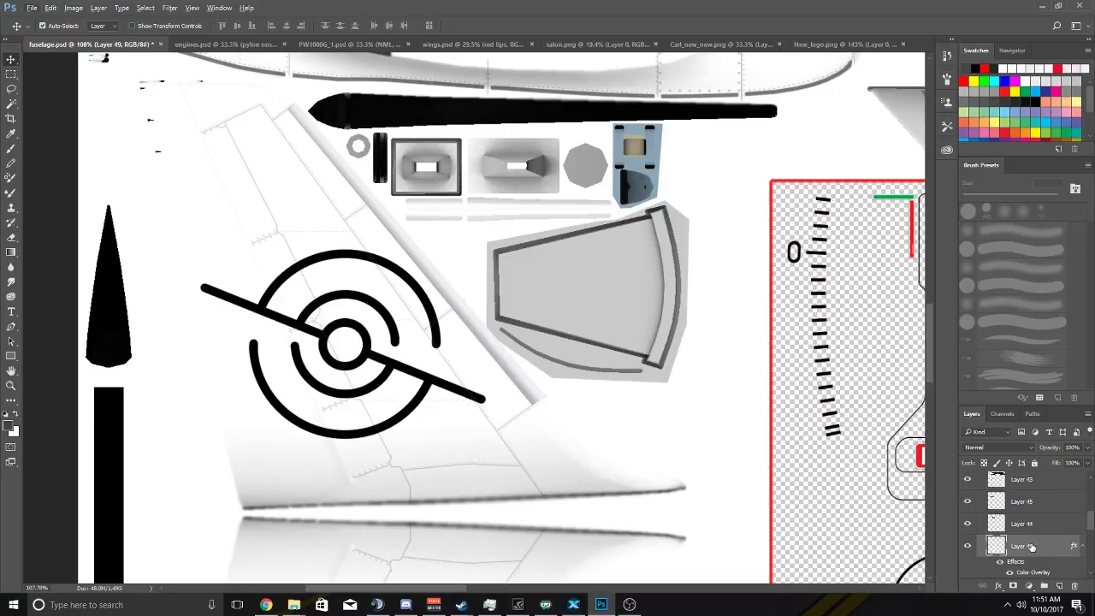
key(ctrl+z)
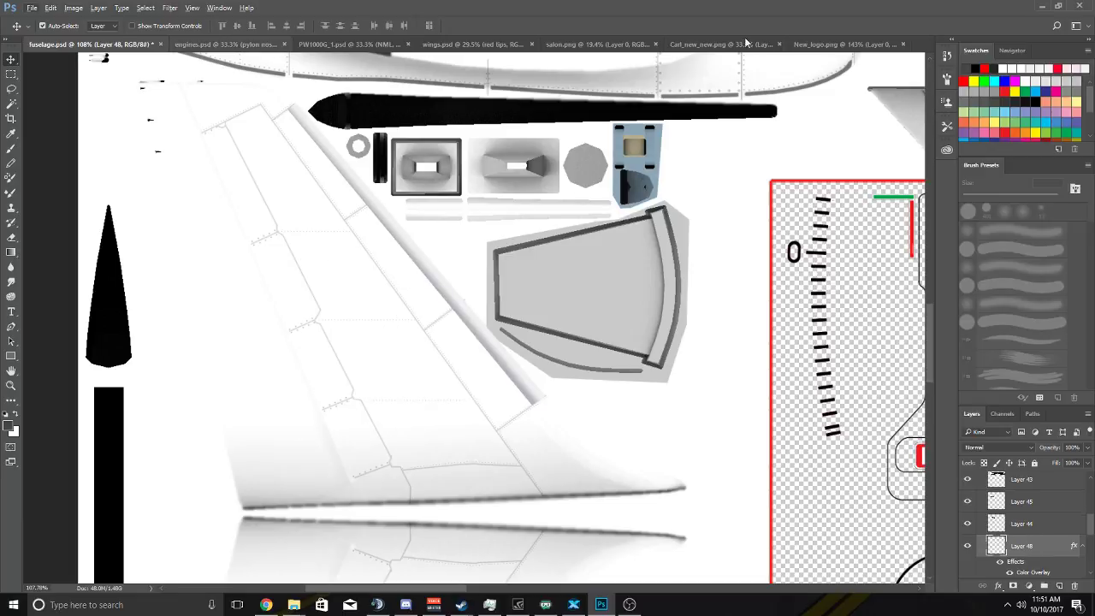
Copy the complete AVID AVIATOR logo from New_logo.png and paste it into fuselage.psd as a new layer above Layer 48.
click(804, 44)
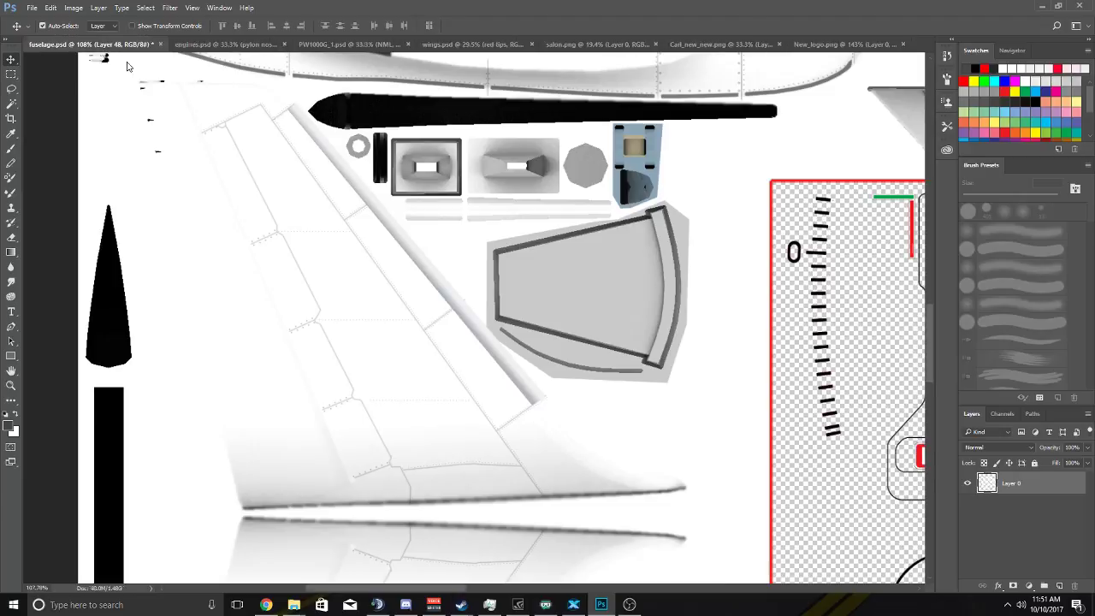
click(85, 43)
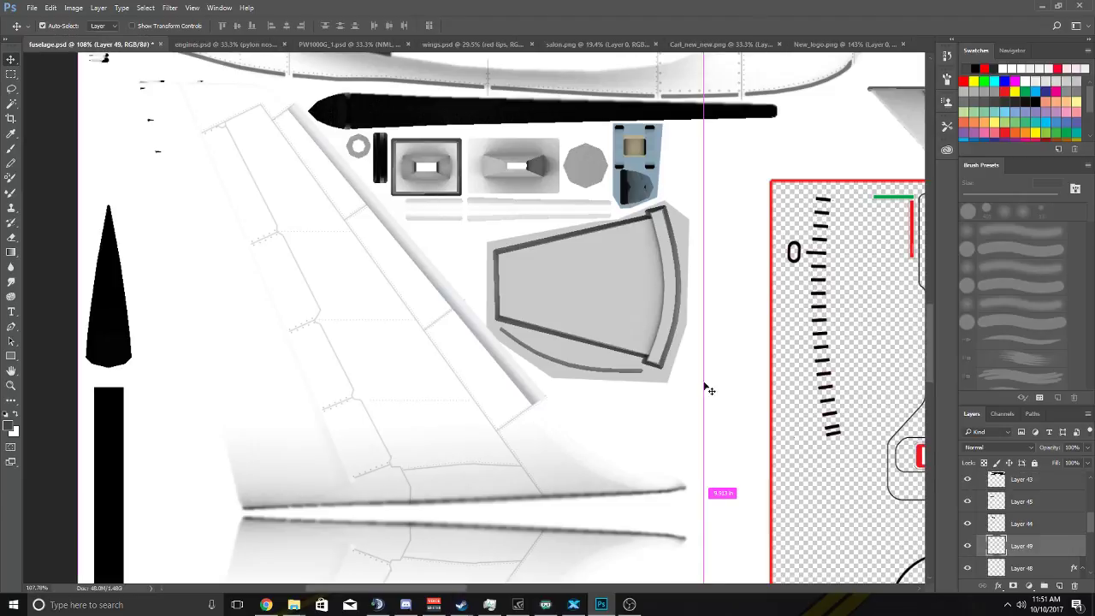
drag(708, 390, 711, 391)
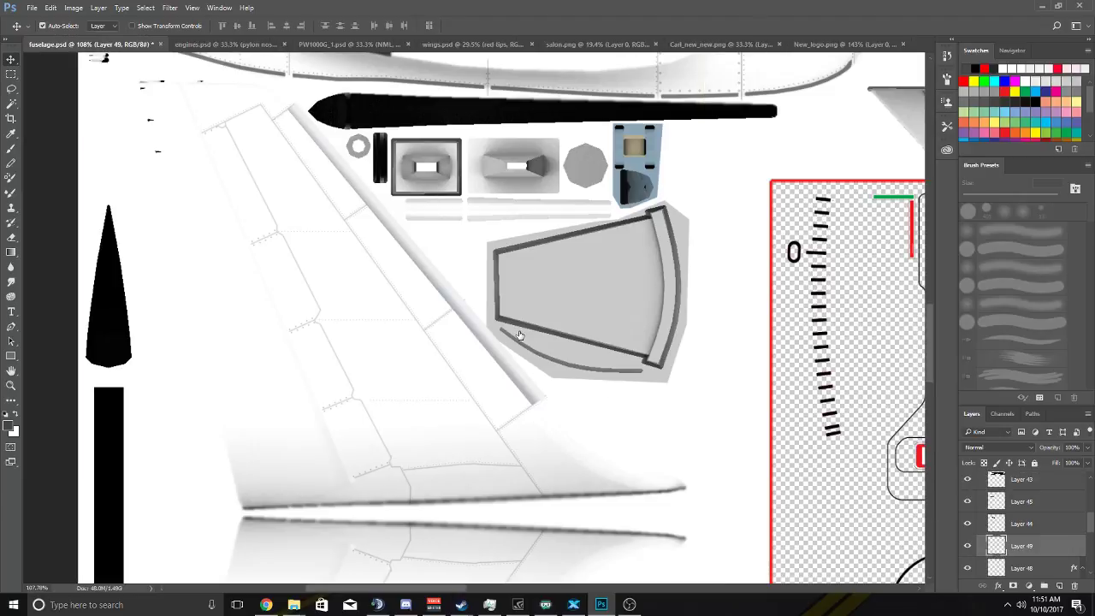
Apply a black Color Overlay at 100% opacity to the pasted AVID AVIATOR logo on Layer 49.
double_click(1048, 545)
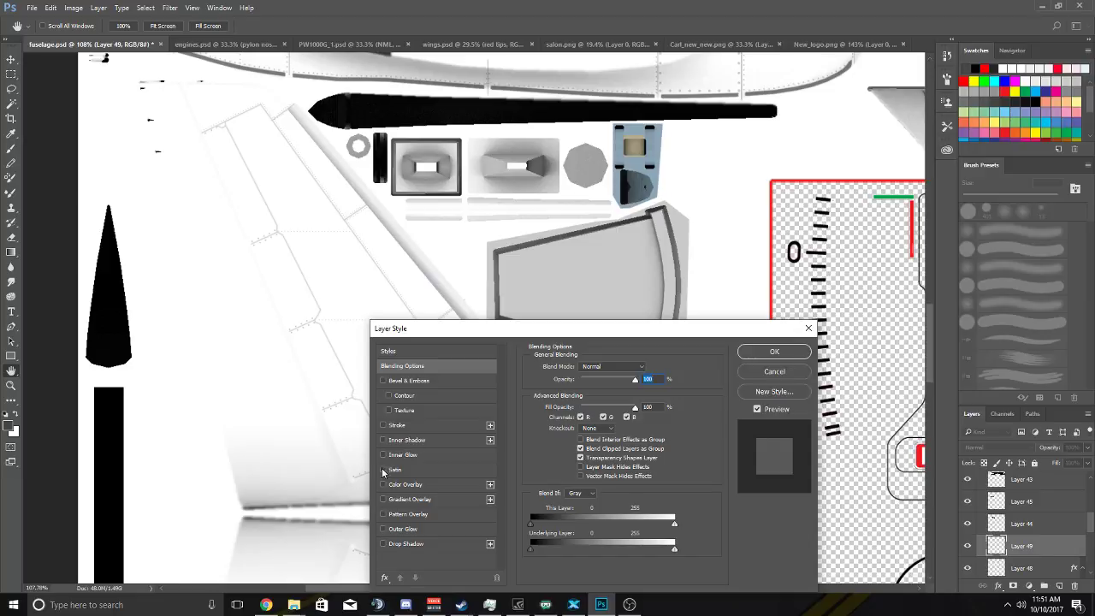
click(383, 470)
click(383, 484)
click(383, 469)
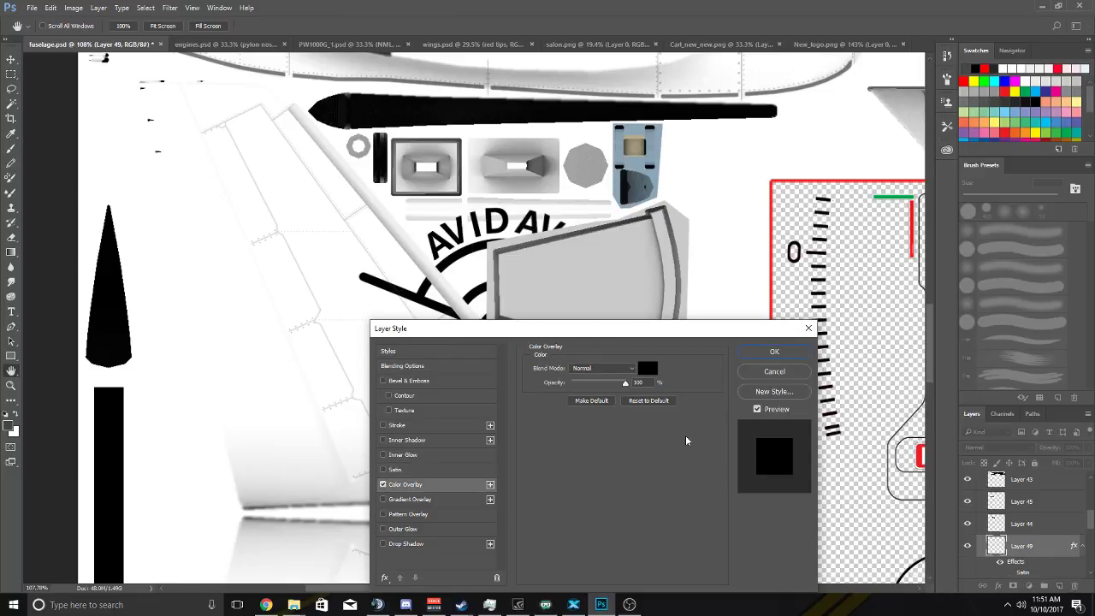
click(774, 351)
Move the black AVID AVIATOR logo onto the upper vertical fin and scale it down to about 87%.
drag(403, 337, 313, 305)
scroll(1011, 489, down, 1)
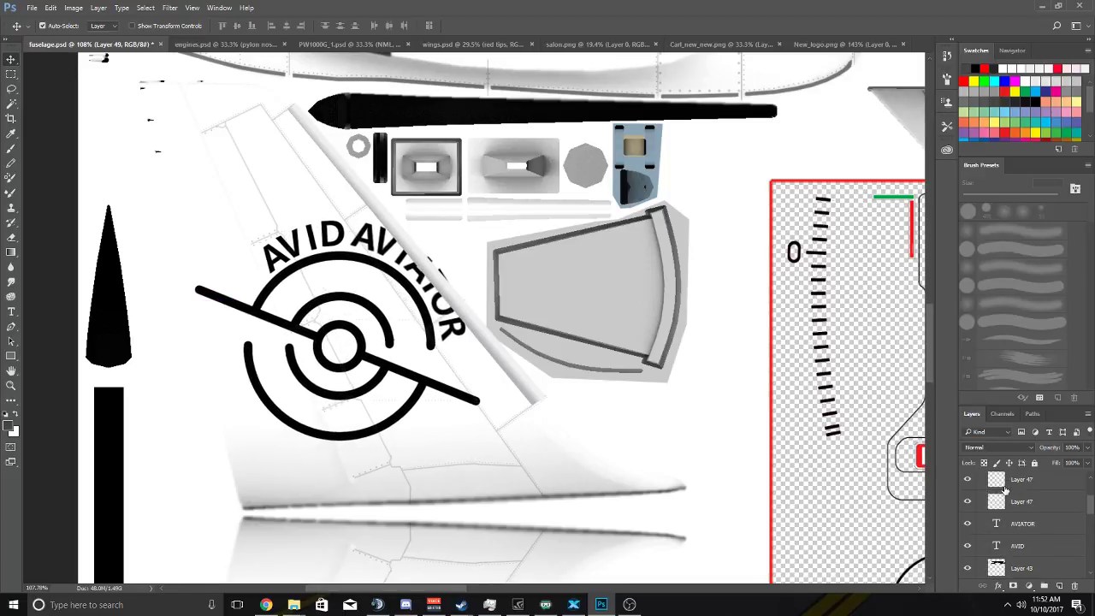
key(ctrl+t)
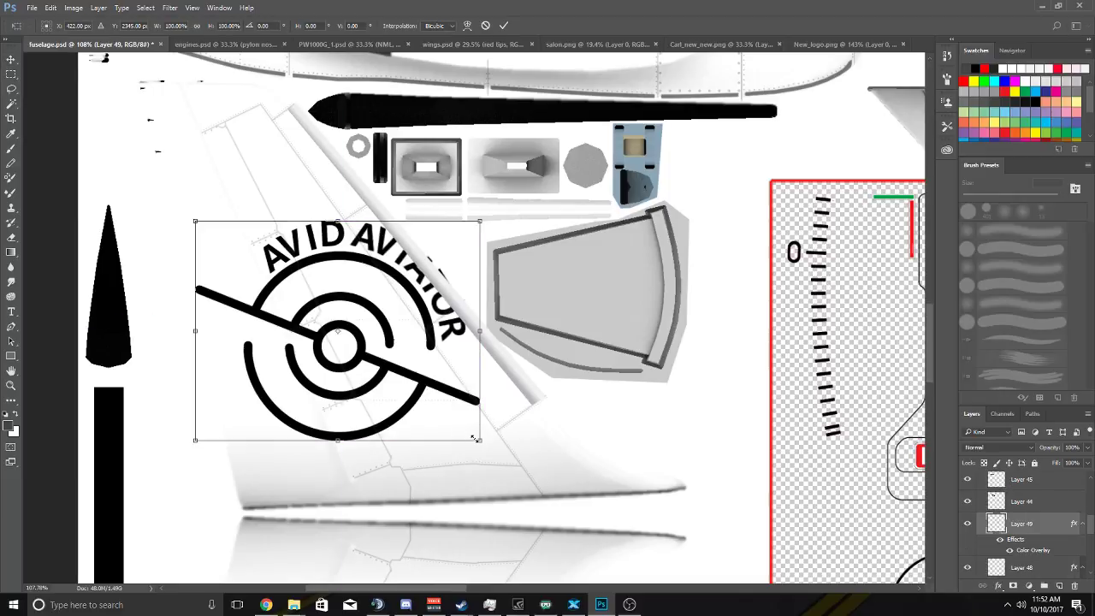
drag(470, 437, 436, 428)
drag(432, 426, 427, 423)
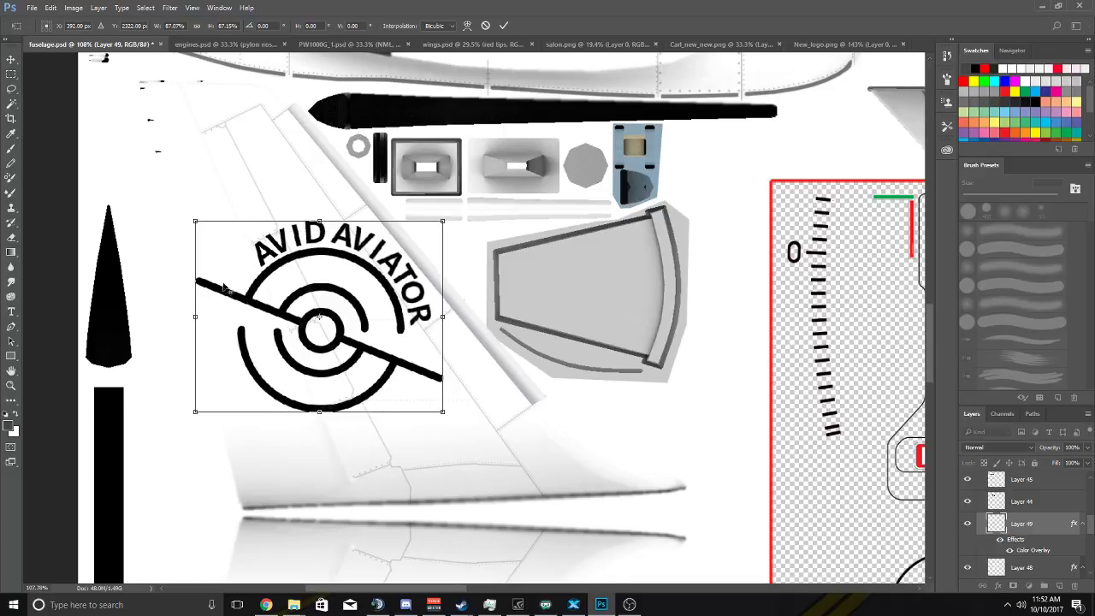
scroll(225, 289, up, 1)
scroll(224, 290, down, 3)
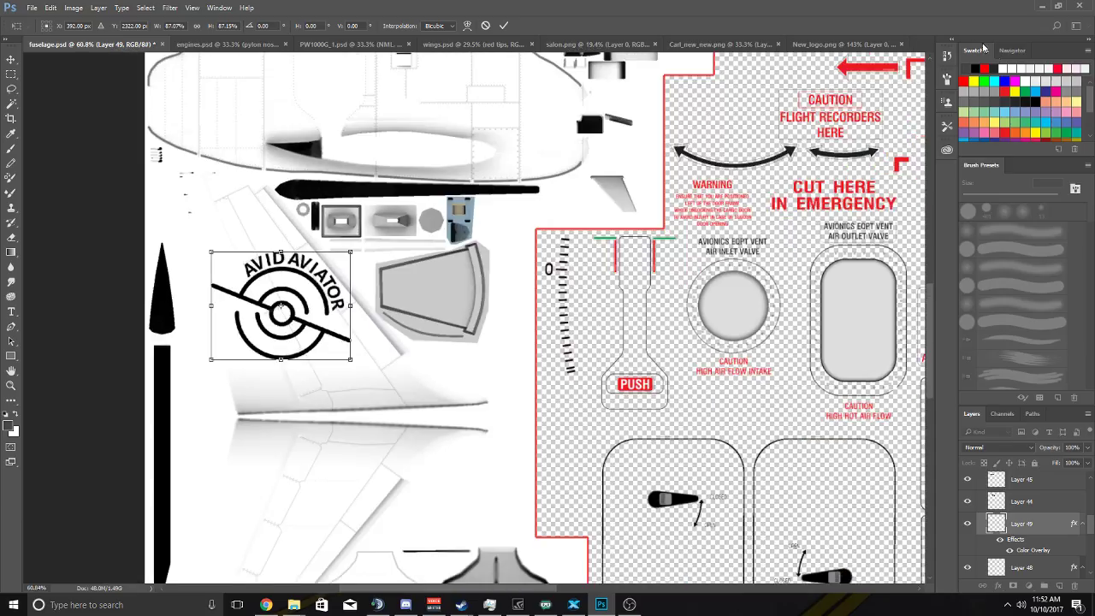
click(504, 26)
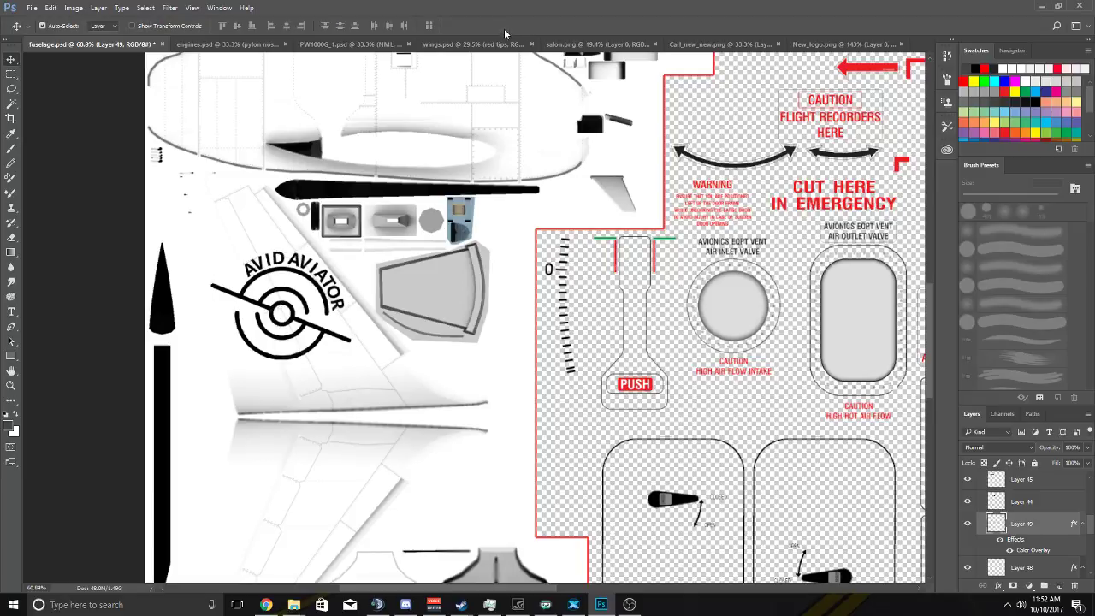
Start a Pen path at the lower rear corner of the fin and show the 3D mesh layer as an outline guide.
scroll(181, 305, up, 3)
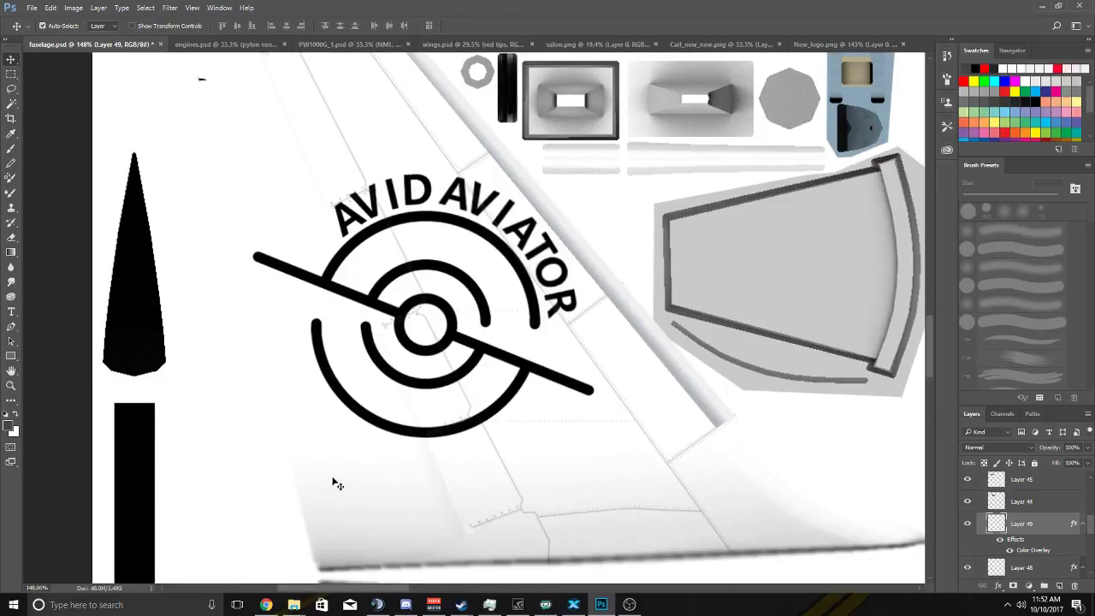
scroll(325, 457, down, 1)
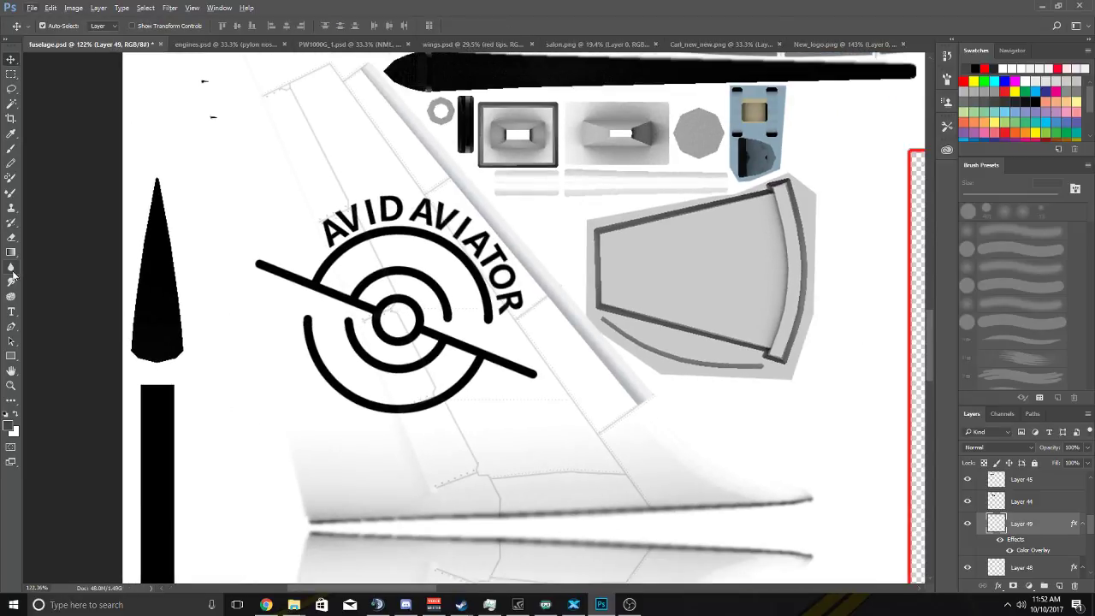
click(11, 327)
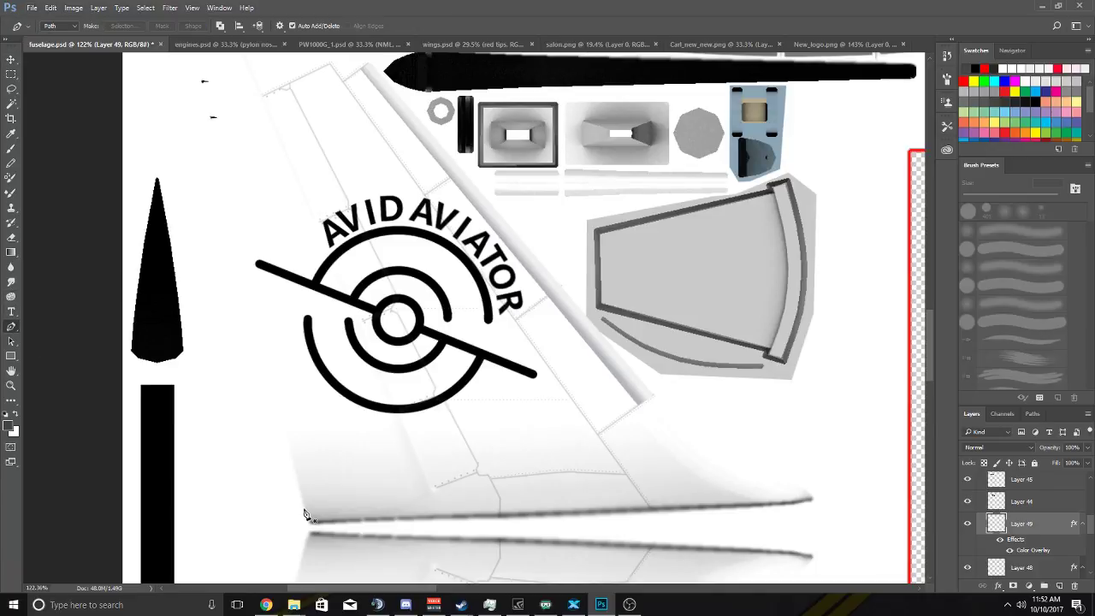
scroll(305, 514, up, 3)
scroll(982, 486, up, 5)
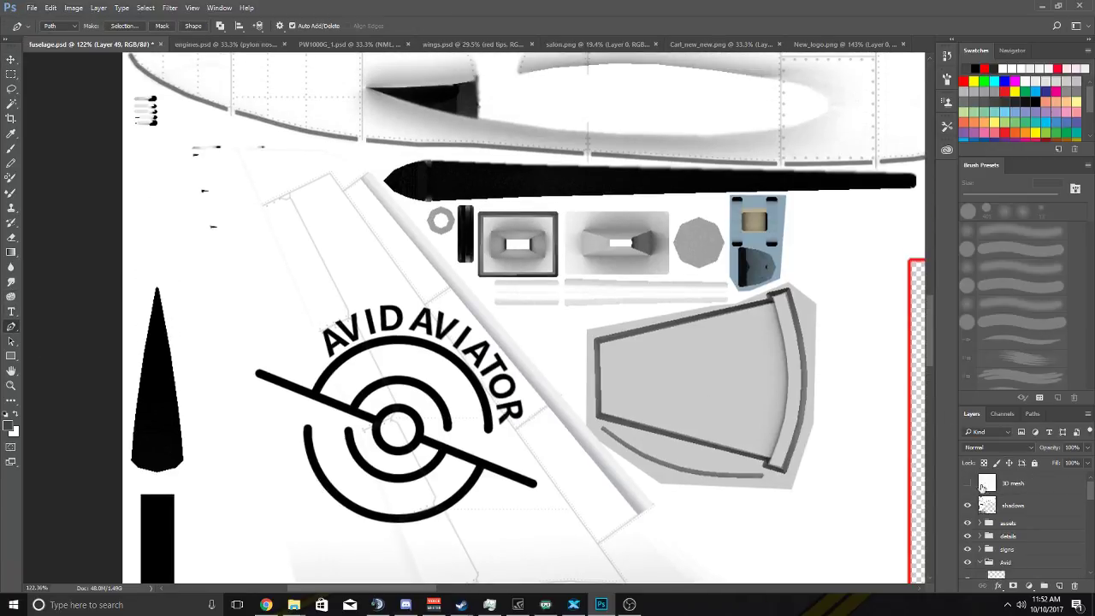
click(969, 484)
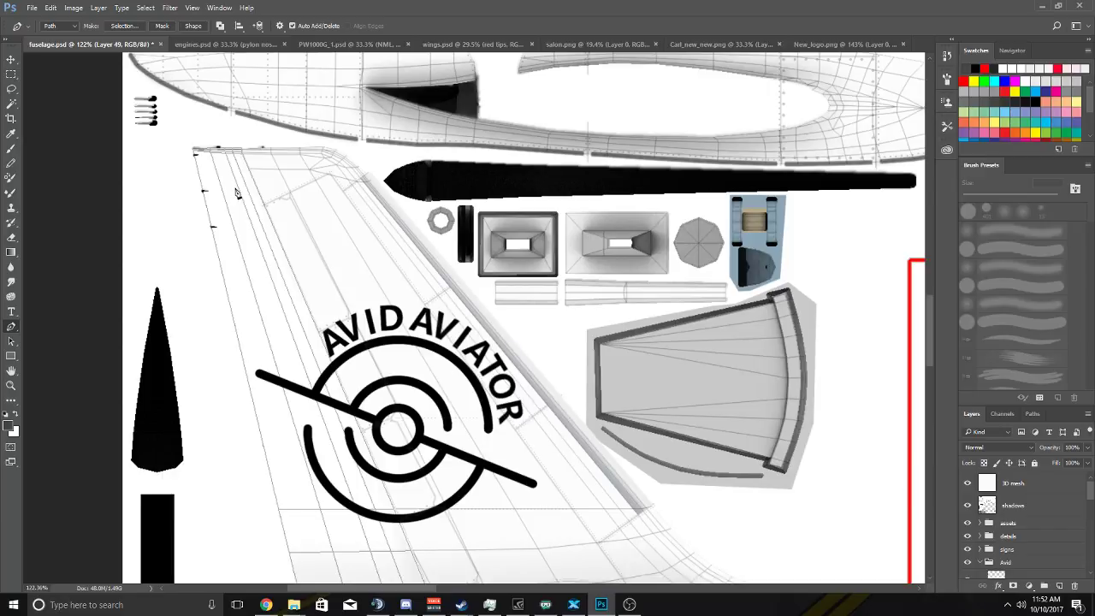
scroll(370, 329, down, 3)
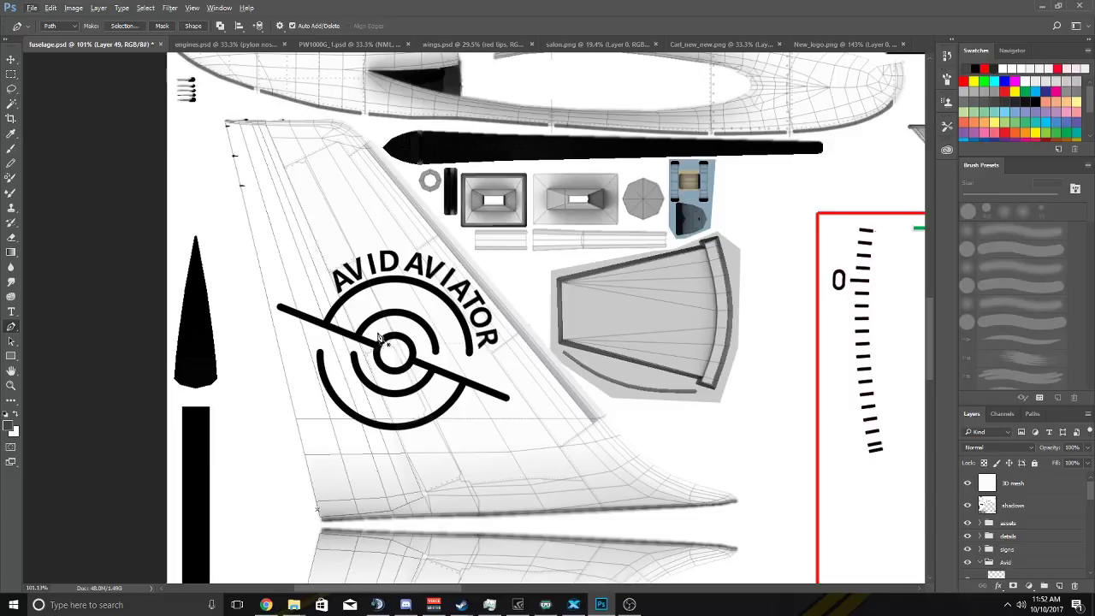
scroll(382, 340, down, 1)
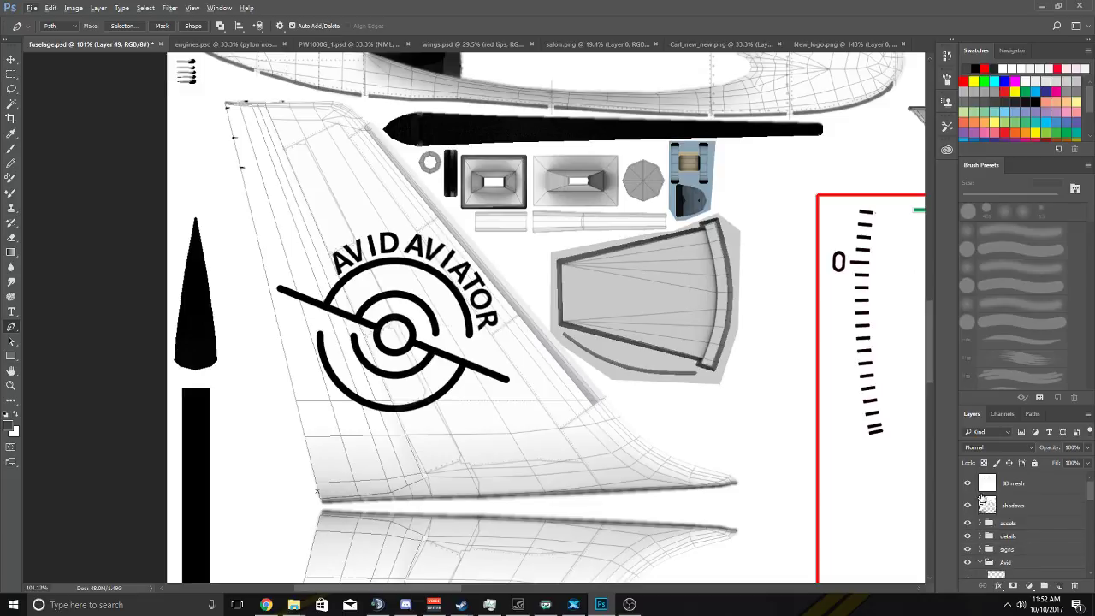
Identify the logo layer by toggling Layer 49's visibility, and move the logo slightly lower and toward the fin's leading edge.
scroll(980, 505, down, 5)
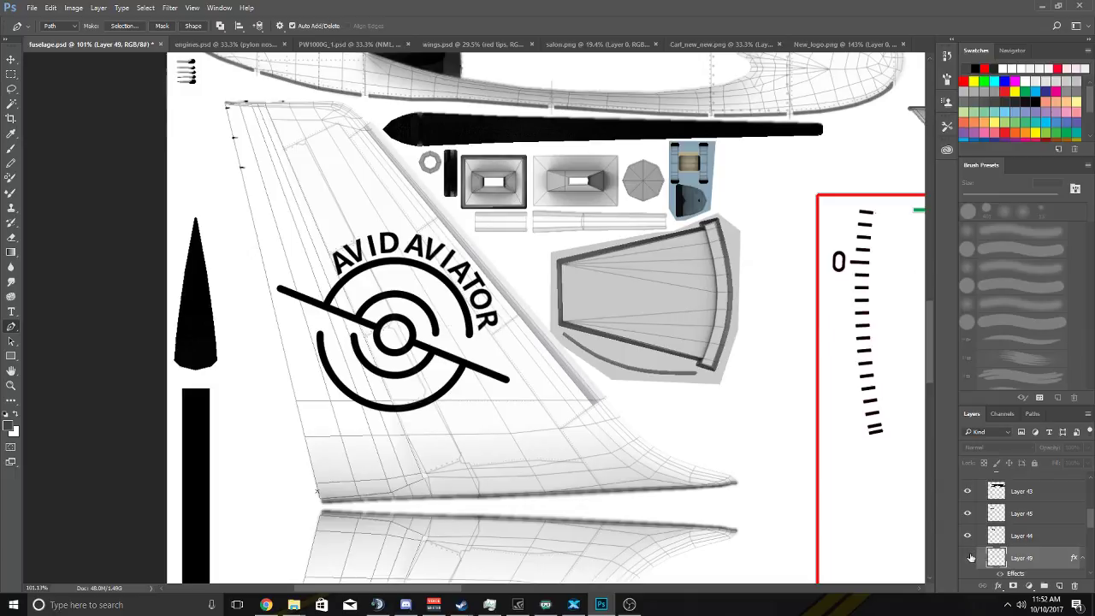
click(969, 557)
click(968, 557)
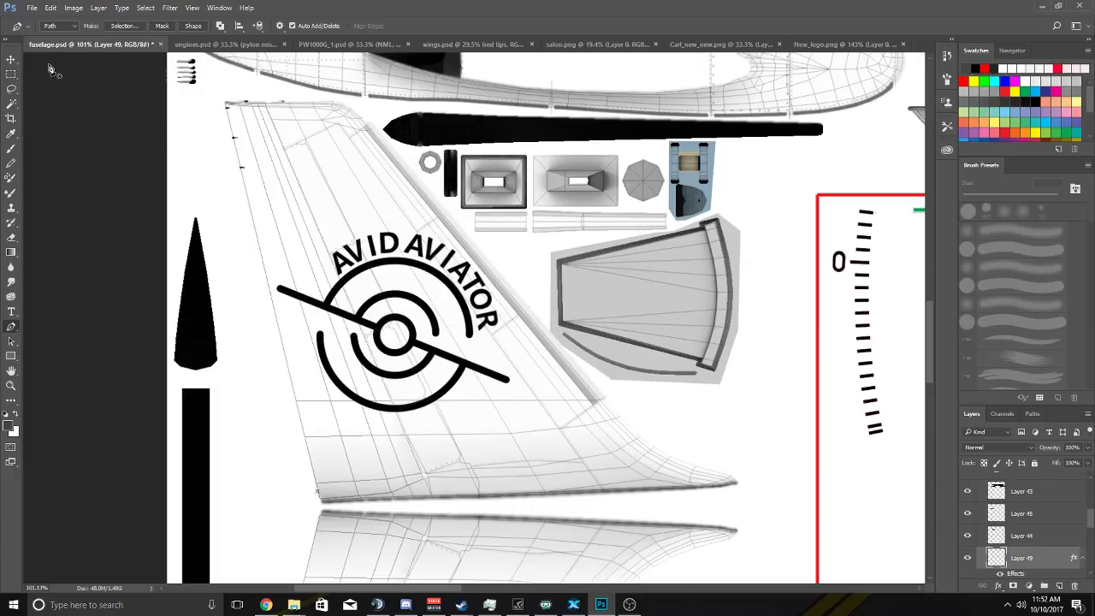
click(11, 59)
drag(412, 332, 423, 351)
click(538, 239)
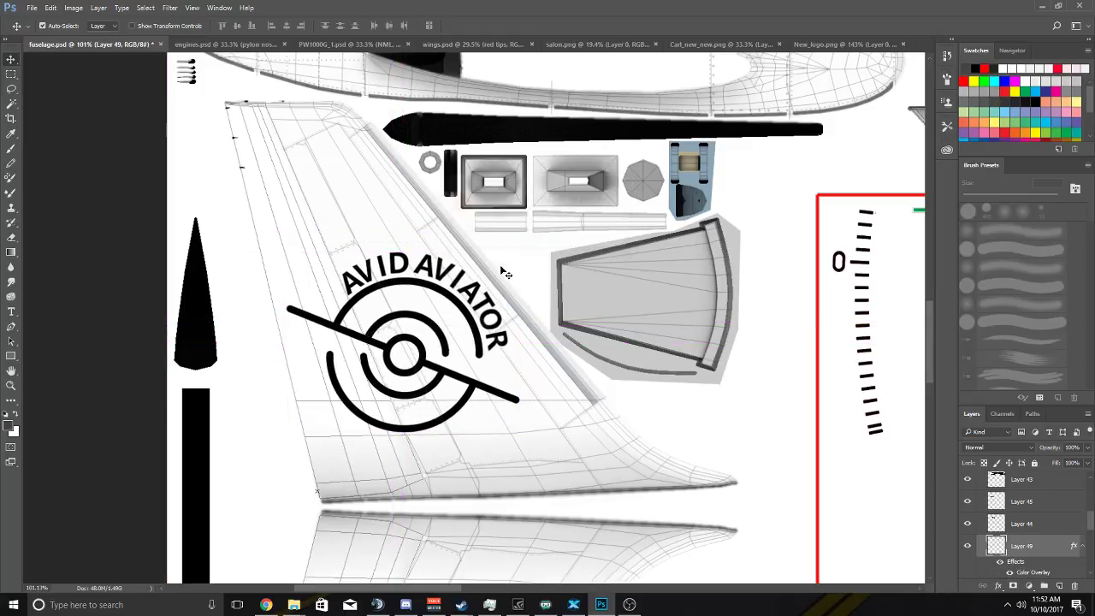
click(687, 451)
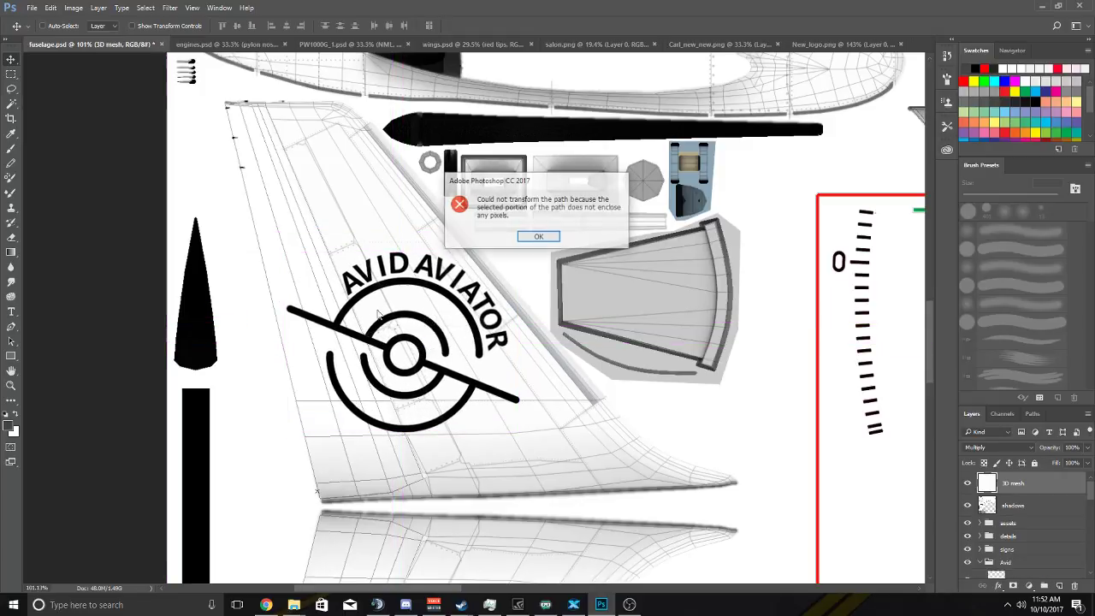
click(540, 237)
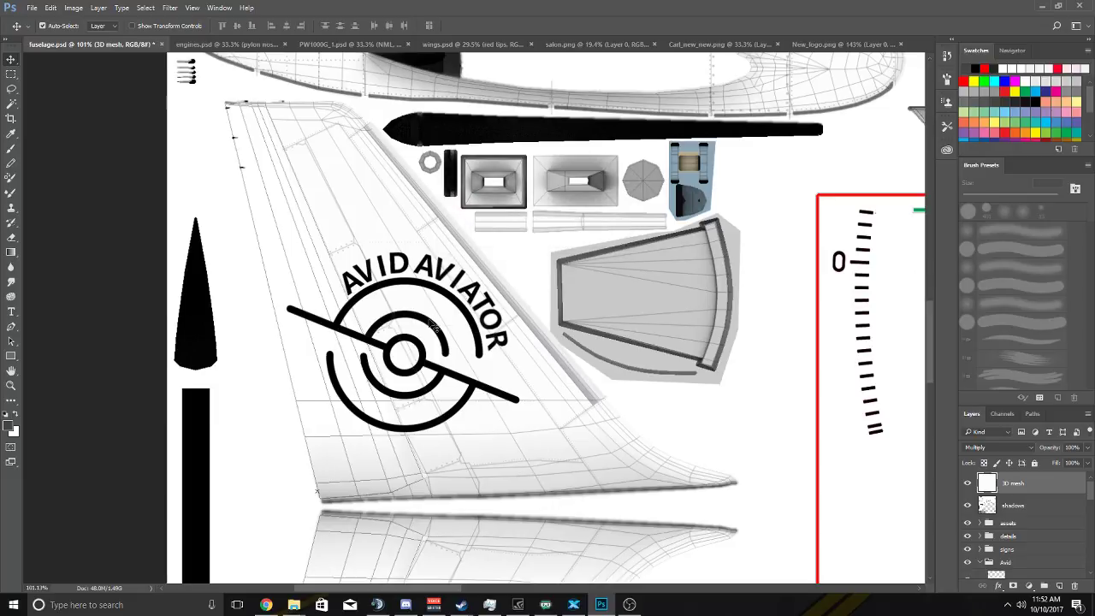
click(145, 7)
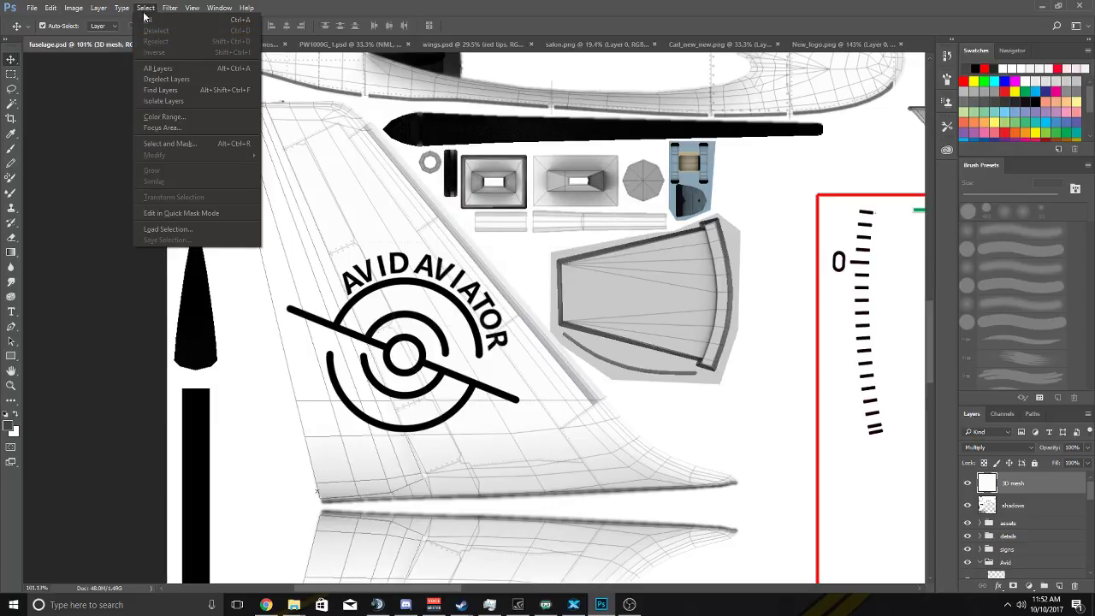
click(145, 10)
Undo the stray shift of the 3D mesh layer and restore the logo's earlier, slightly higher position on the fin.
drag(425, 322, 431, 321)
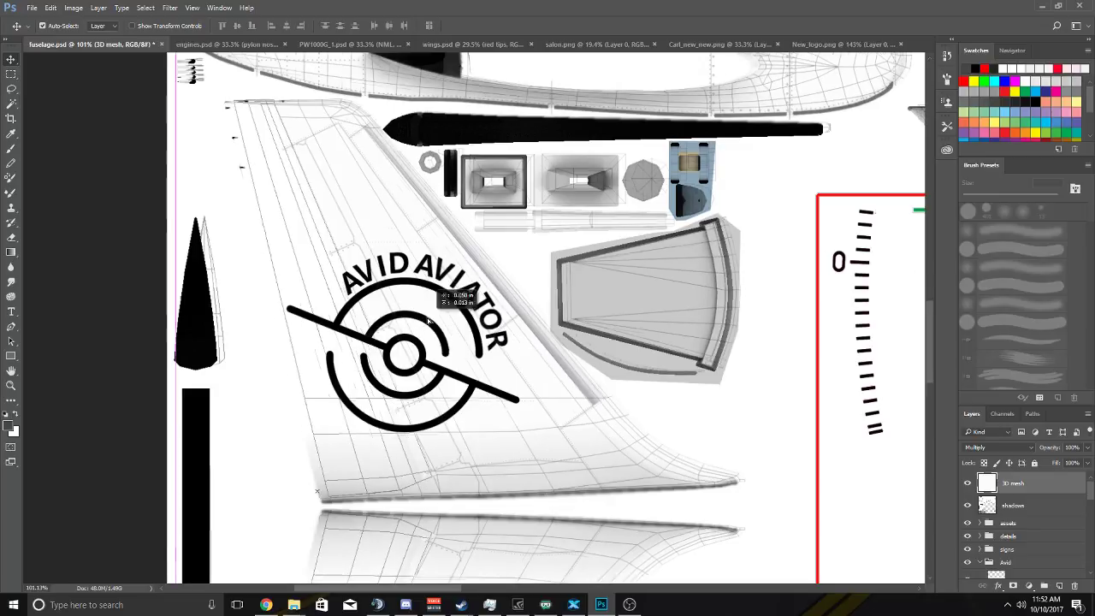
key(Left)
key(Left)
key(Up)
key(shift+Left)
key(shift+Up)
key(shift+Up)
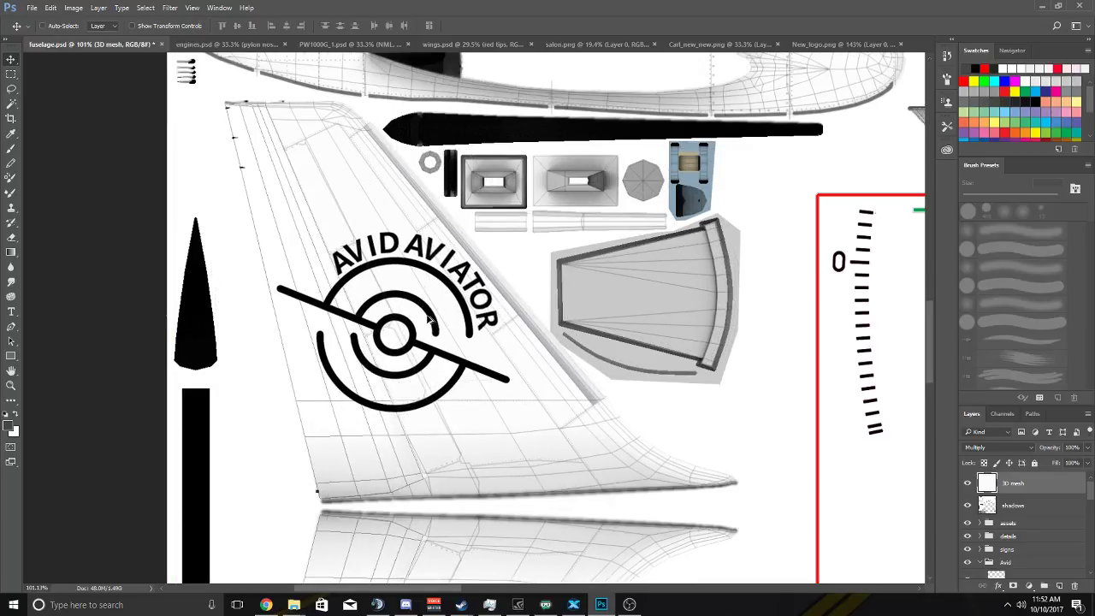
key(shift+Right)
key(shift+Down)
key(shift+Down)
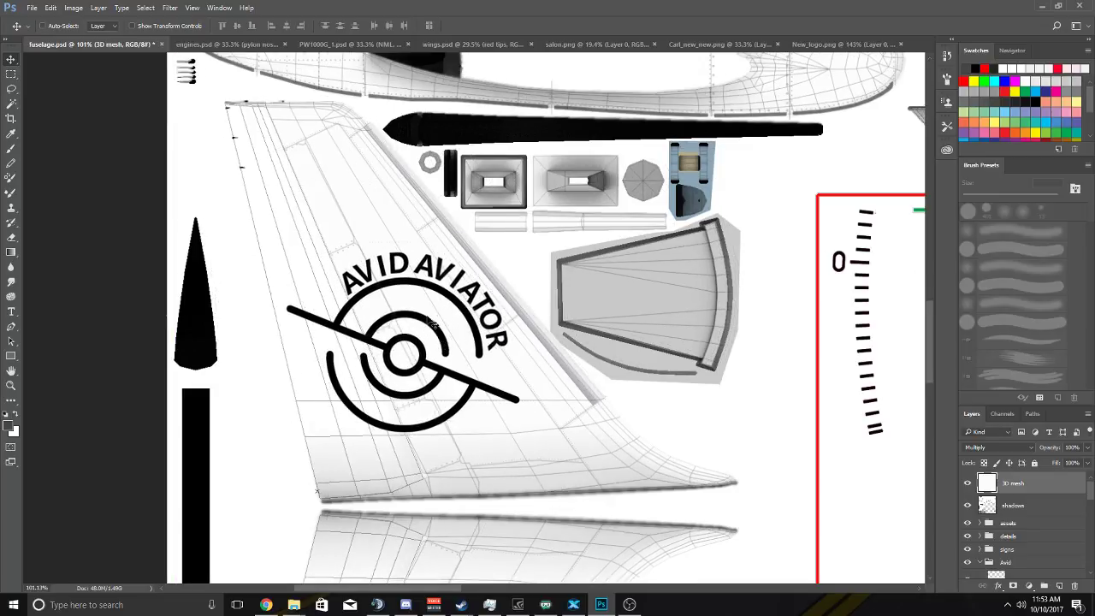
key(Up)
key(Down)
key(shift+Left)
key(shift+Up)
key(shift+Up)
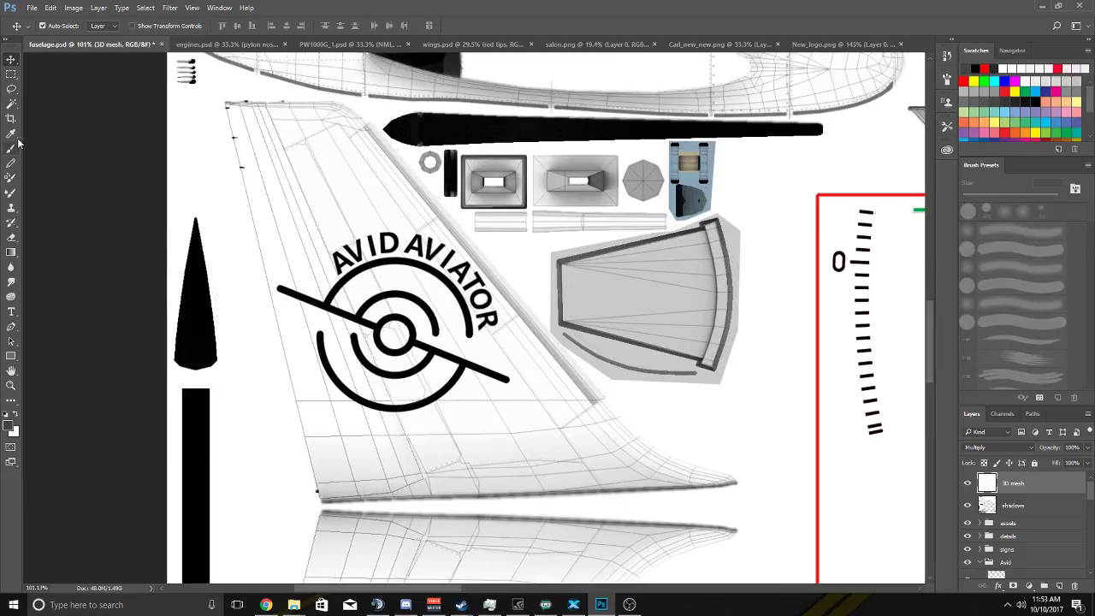
Delete the unfinished Pen path at the fin's lower rear corner and return to the Move tool.
click(12, 326)
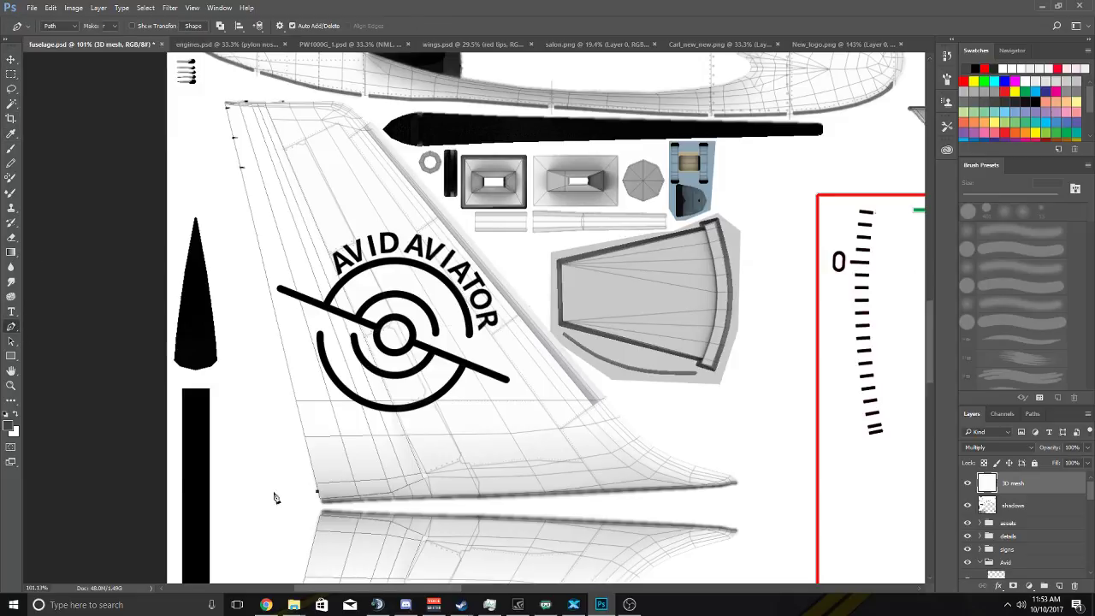
right_click(318, 497)
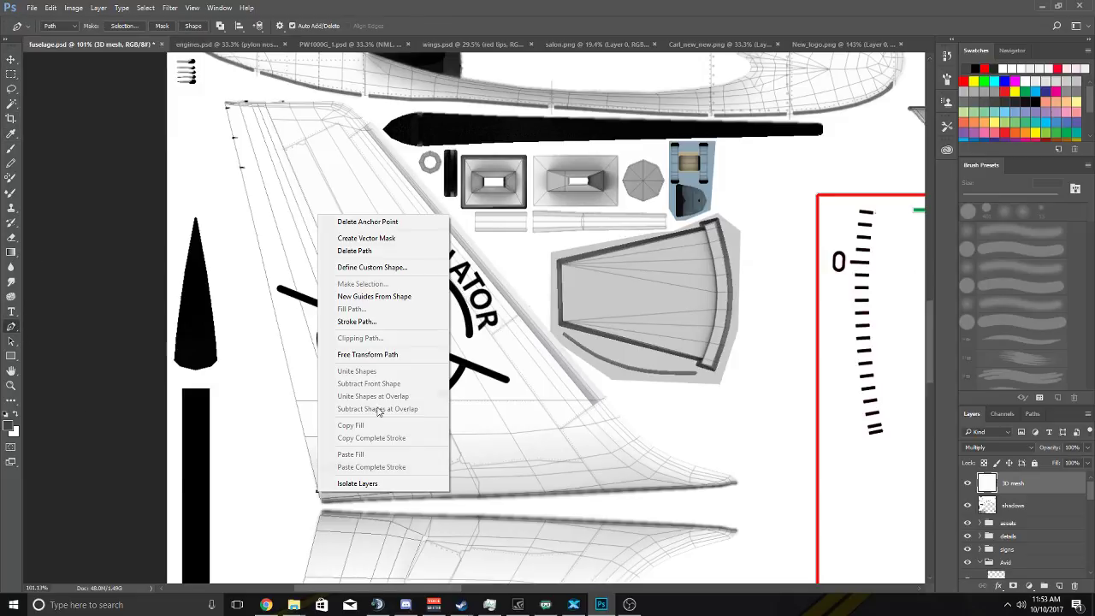
click(377, 250)
click(10, 60)
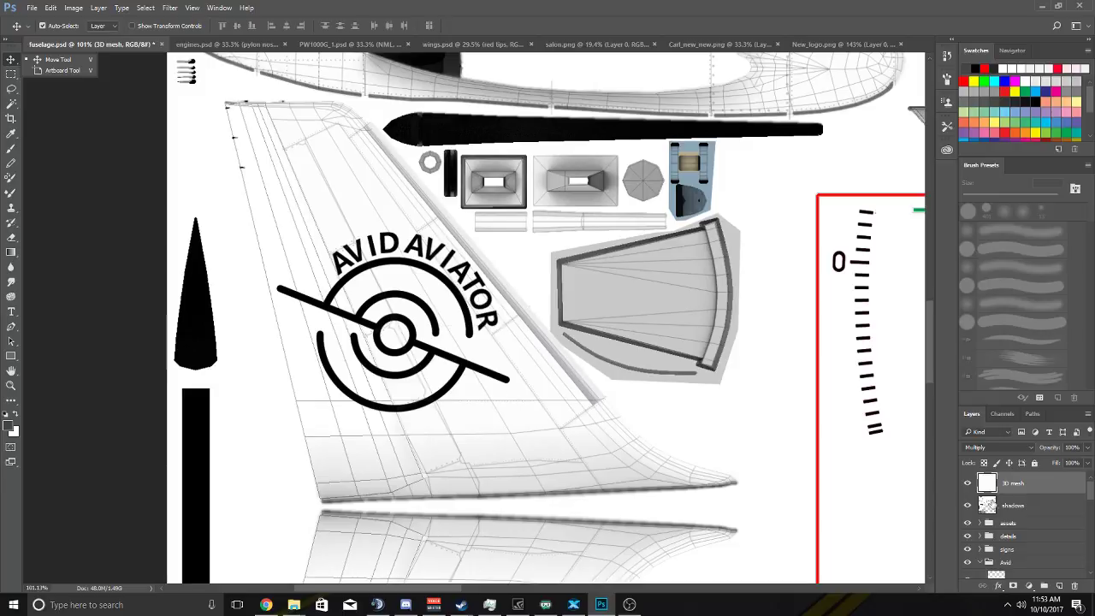
Free-transform the fin logo on Layer 49 to 100.79% width and 99.36% height, shifting it slightly toward the trailing edge.
scroll(988, 517, down, 5)
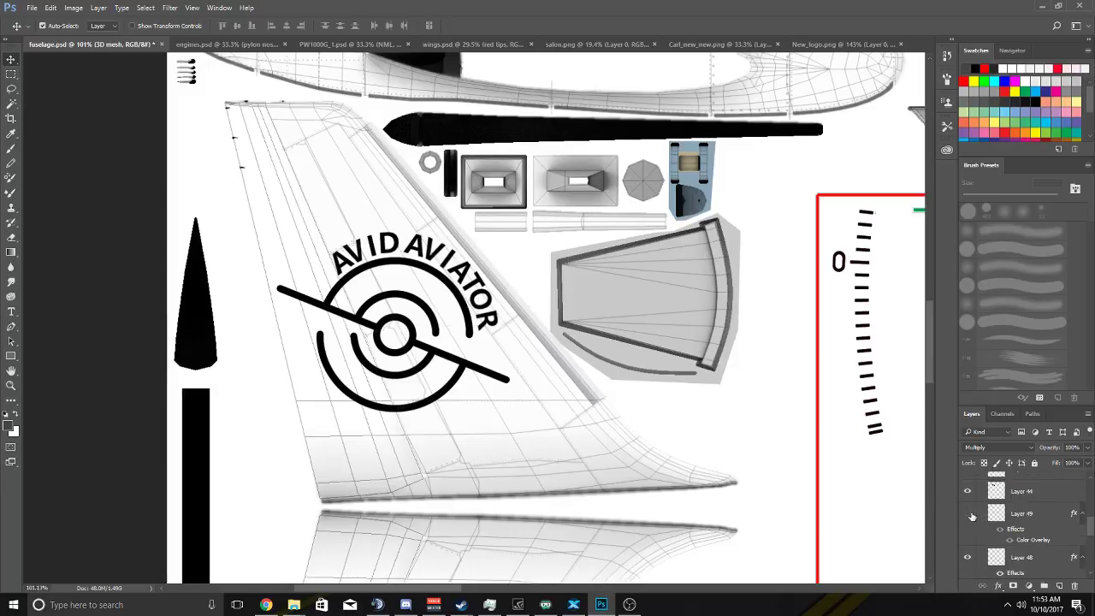
click(969, 514)
click(1017, 513)
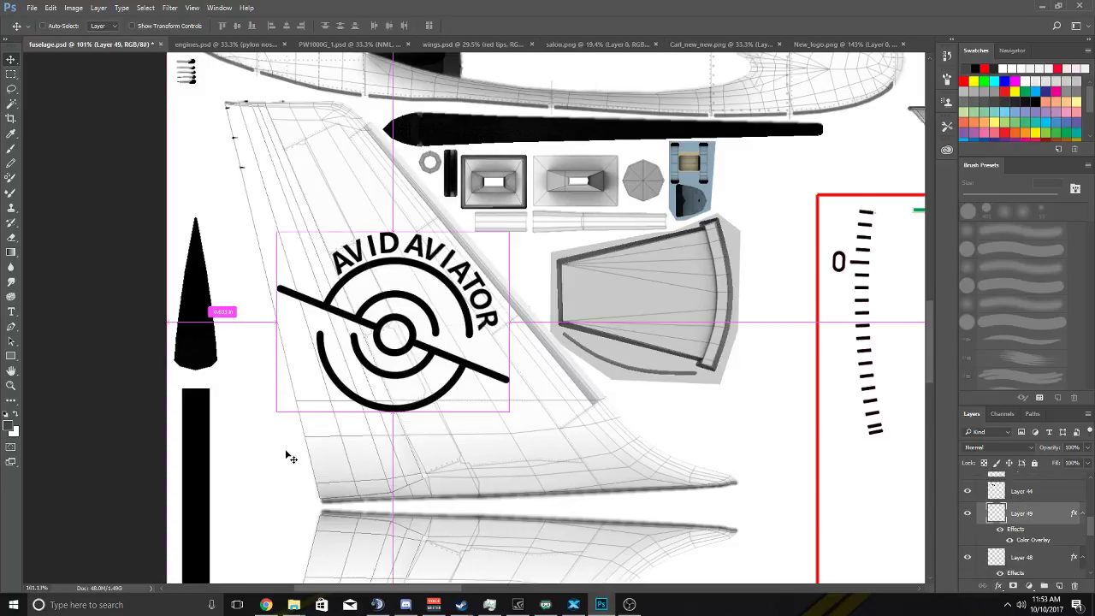
key(ctrl+t)
drag(272, 232, 275, 234)
drag(445, 326, 447, 326)
click(503, 26)
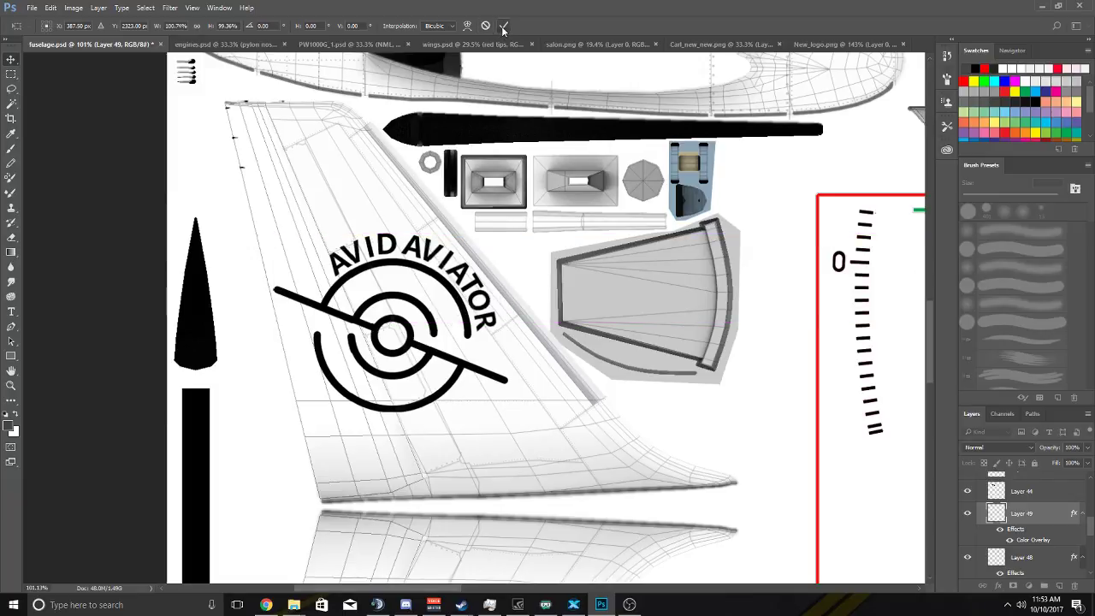
Examine the whole fuselage texture, then the white AVID AVIATOR title on the black fuselage side up close.
click(501, 263)
scroll(501, 263, down, 5)
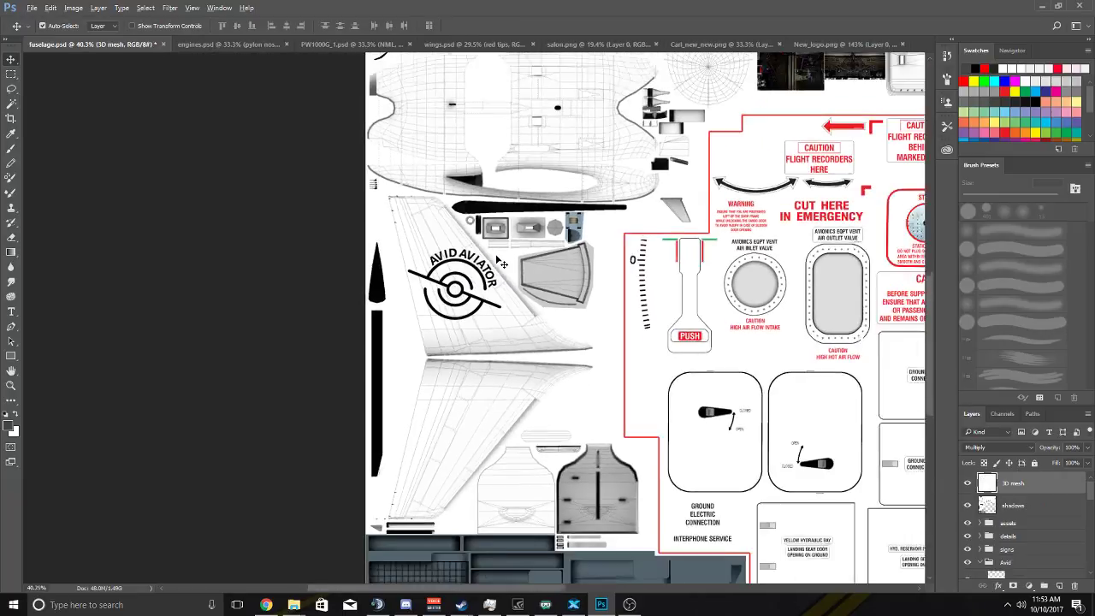
scroll(501, 264, down, 4)
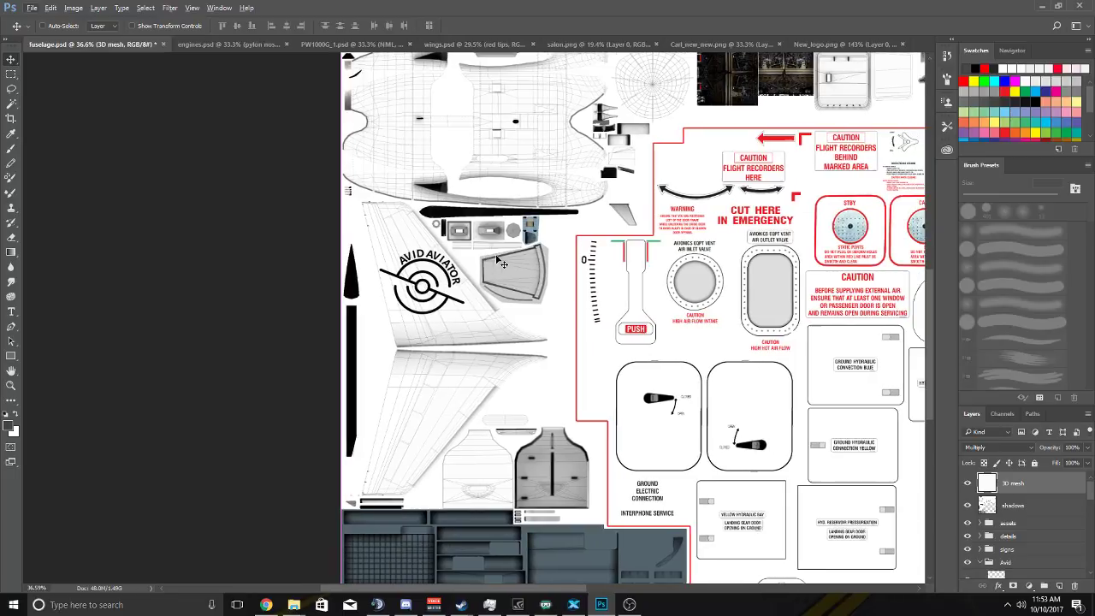
scroll(502, 264, right, 5)
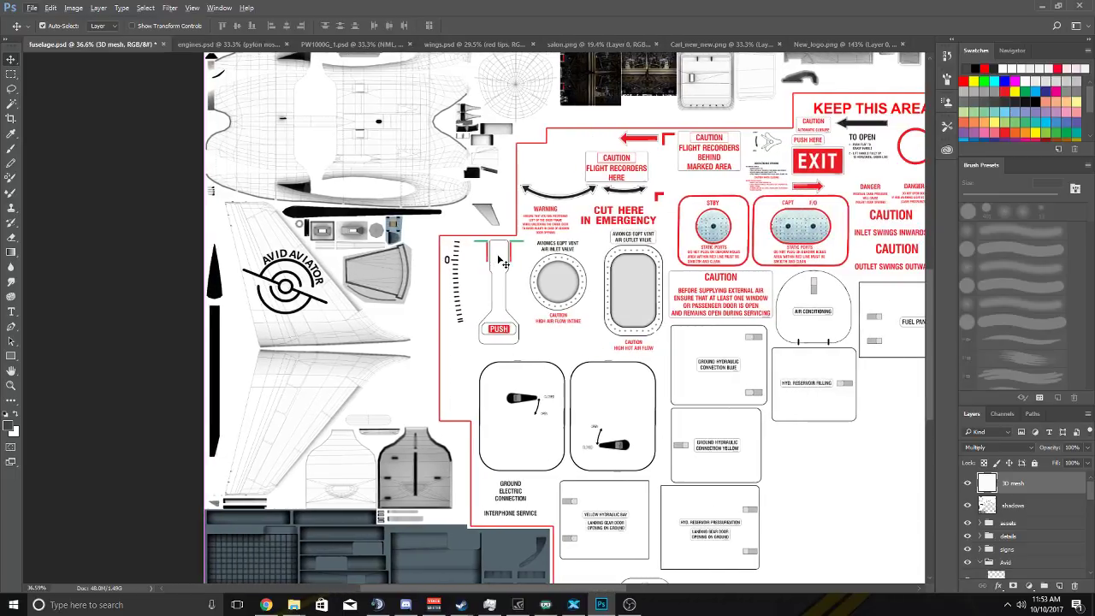
scroll(501, 264, up, 3)
scroll(501, 263, down, 4)
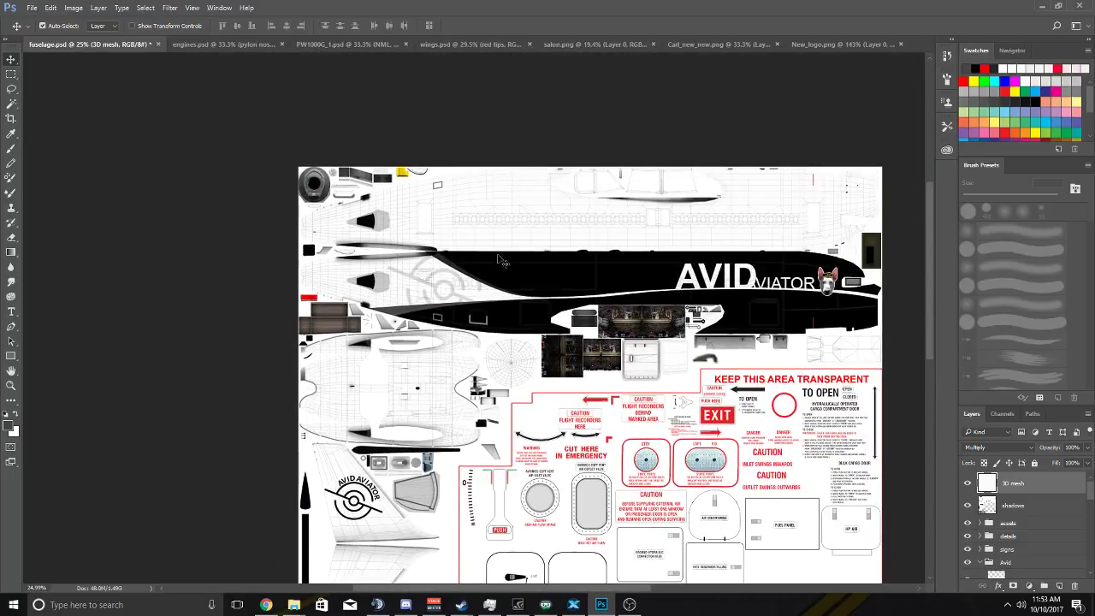
scroll(502, 261, up, 8)
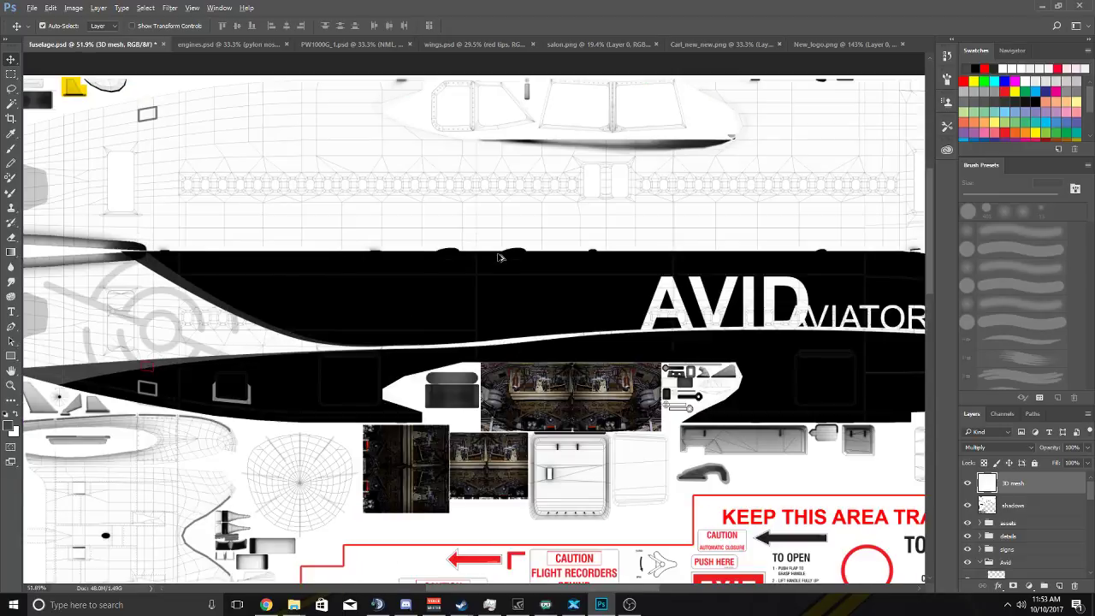
scroll(501, 261, down, 1)
scroll(502, 261, right, 5)
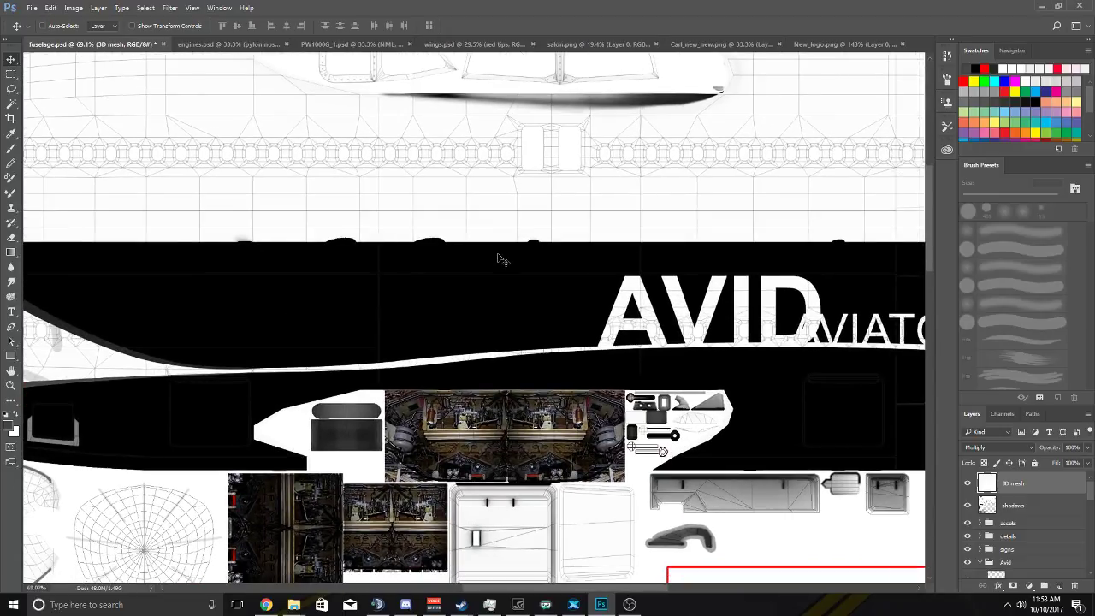
scroll(502, 261, right, 7)
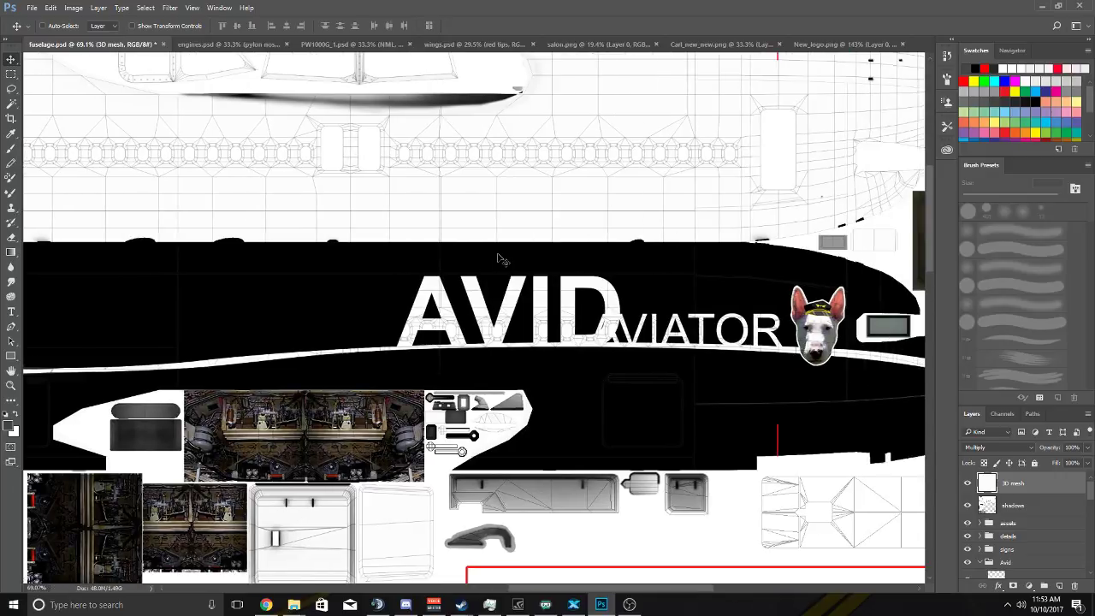
scroll(502, 261, left, 6)
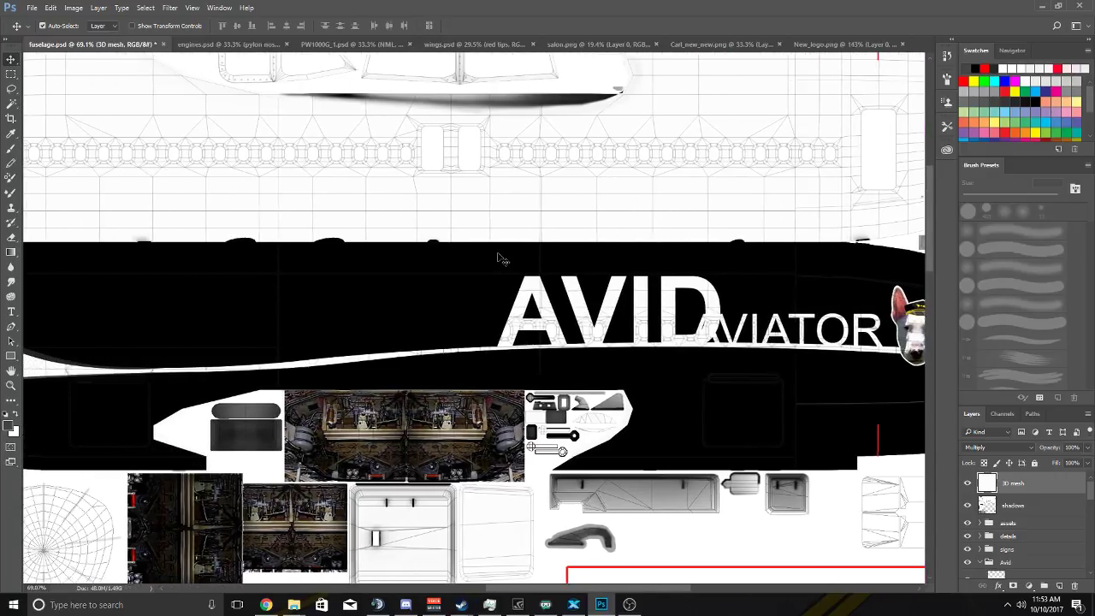
scroll(501, 258, down, 2)
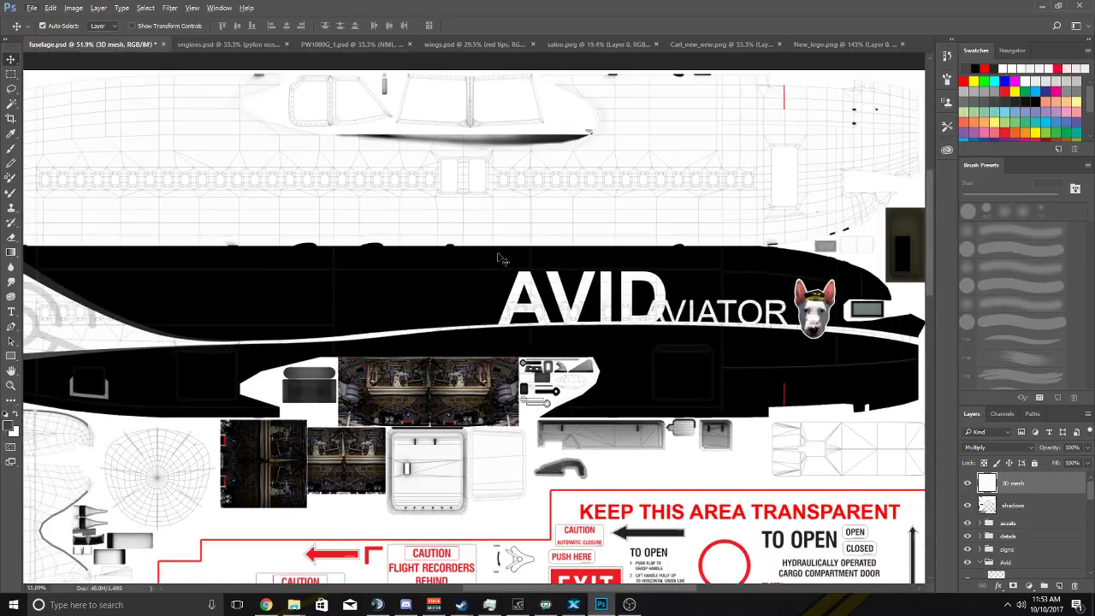
scroll(501, 260, up, 3)
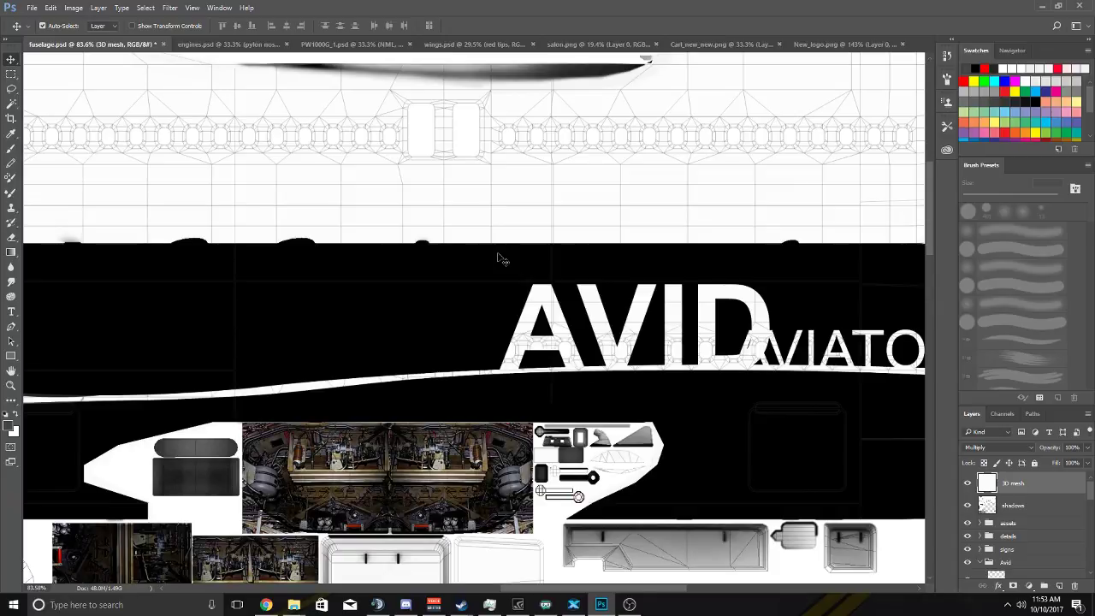
scroll(501, 259, right, 6)
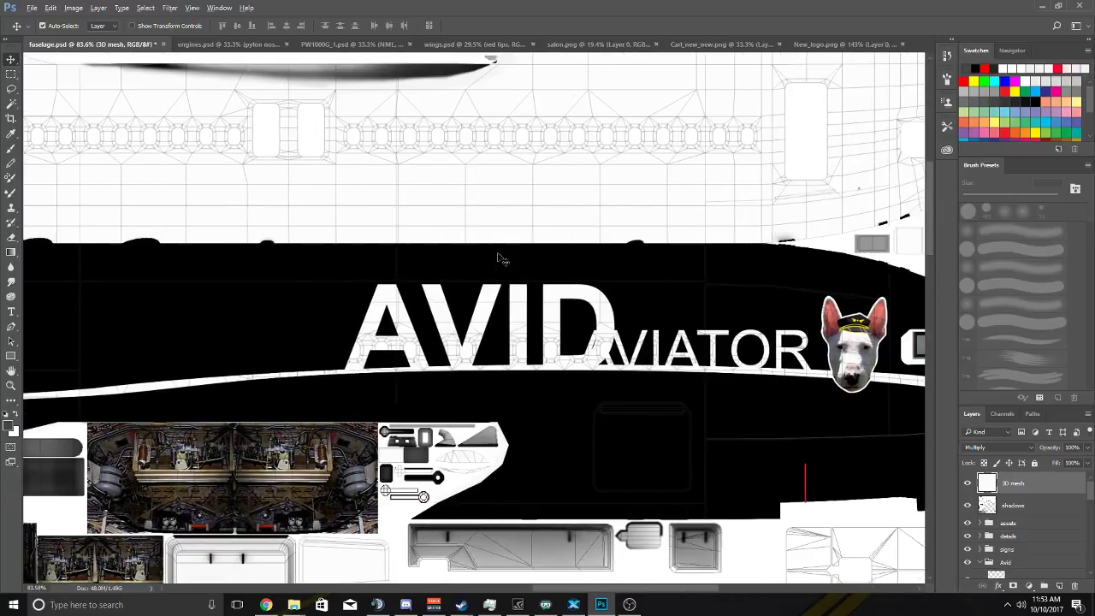
scroll(501, 258, up, 2)
scroll(291, 317, right, 2)
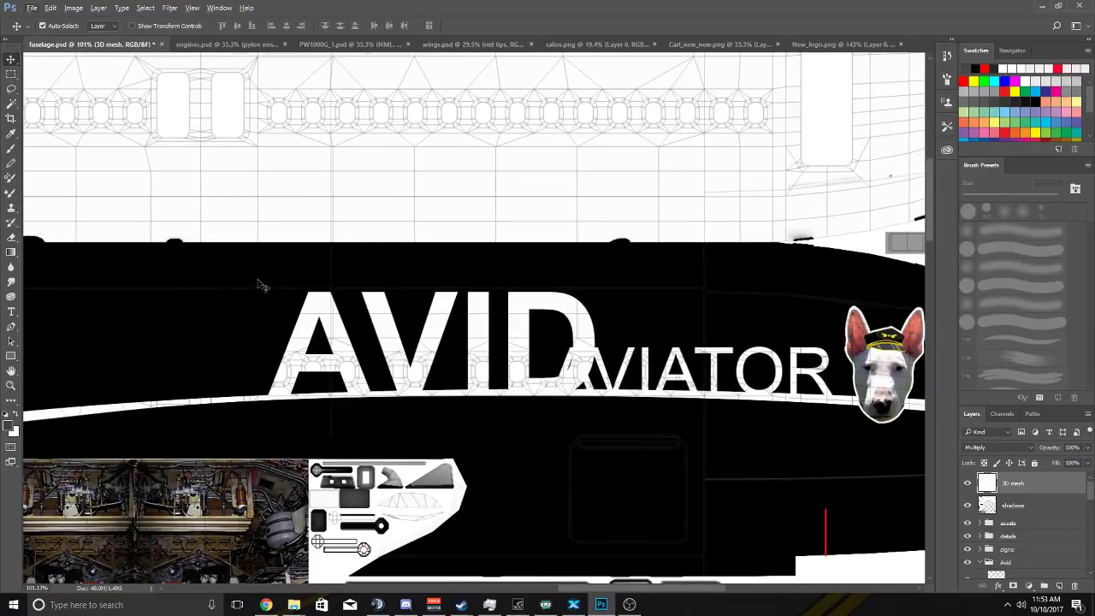
Rasterize the AVID and AVIATOR text layers of the fuselage title together.
scroll(98, 293, up, 3)
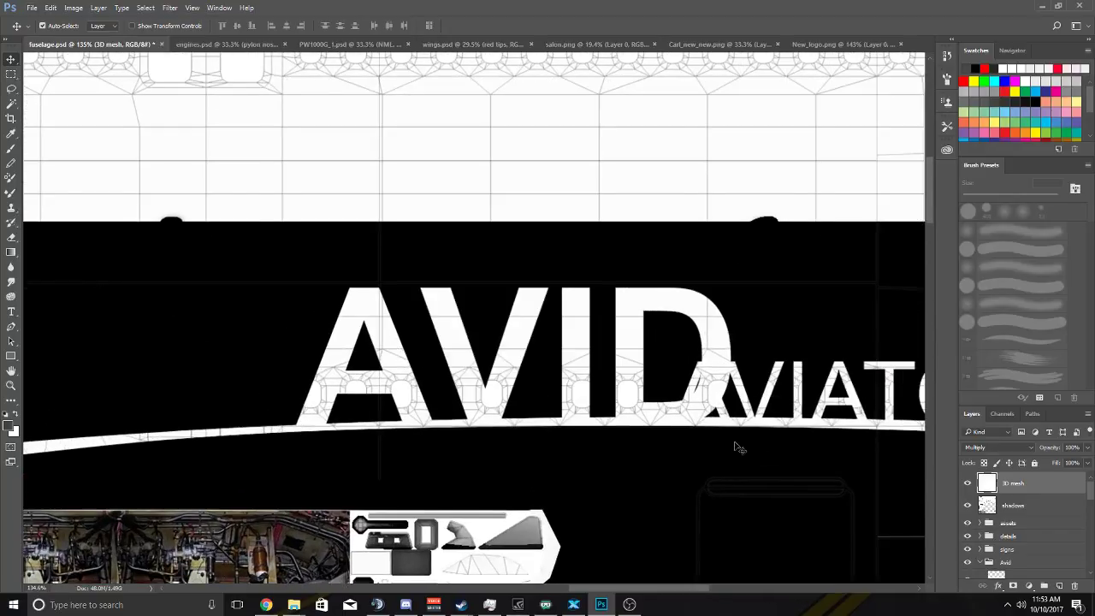
scroll(740, 448, right, 1)
scroll(1018, 531, down, 3)
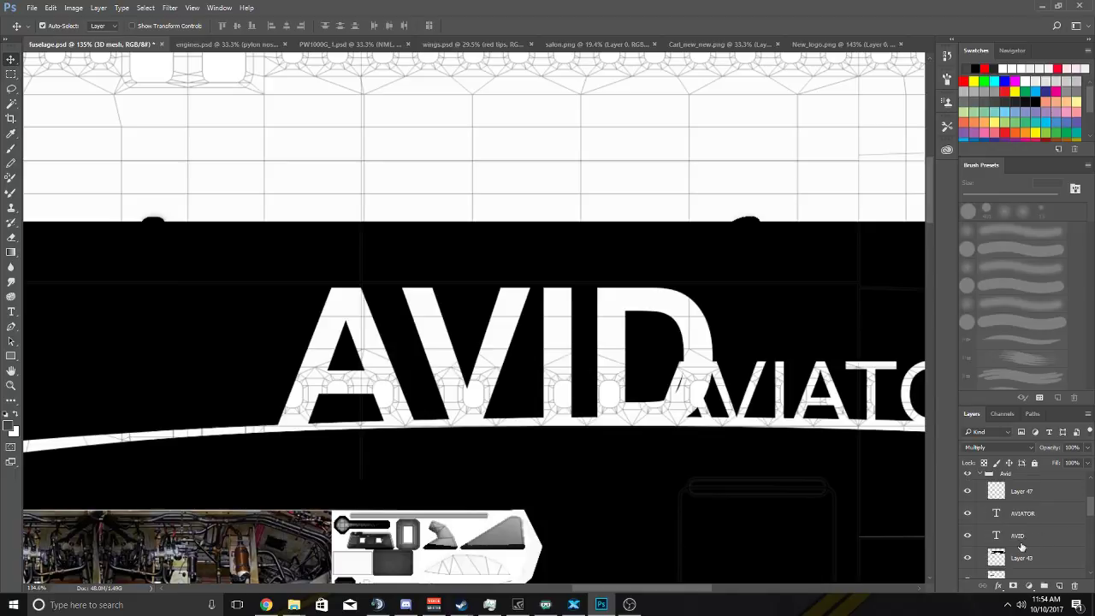
click(1021, 539)
shift+click(1027, 513)
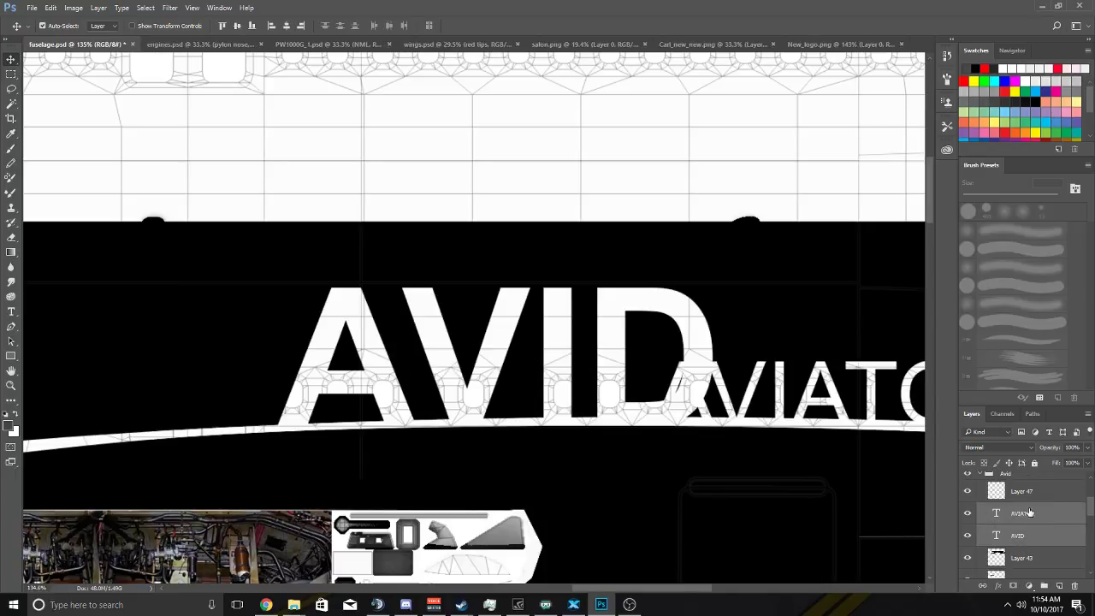
click(1018, 536)
right_click(1018, 536)
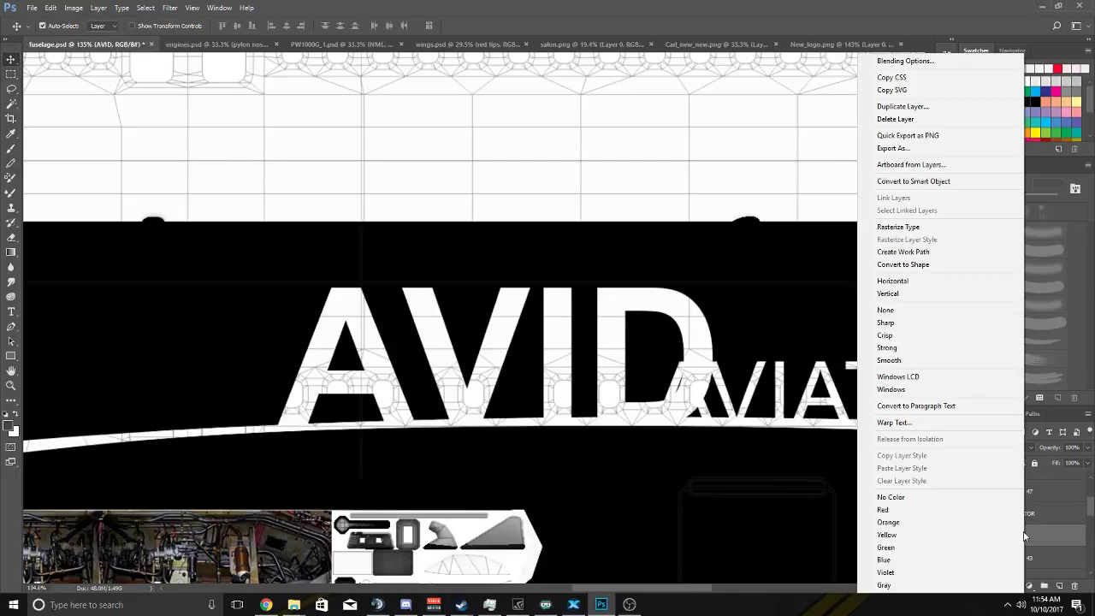
click(1030, 529)
shift+click(1033, 522)
right_click(1033, 522)
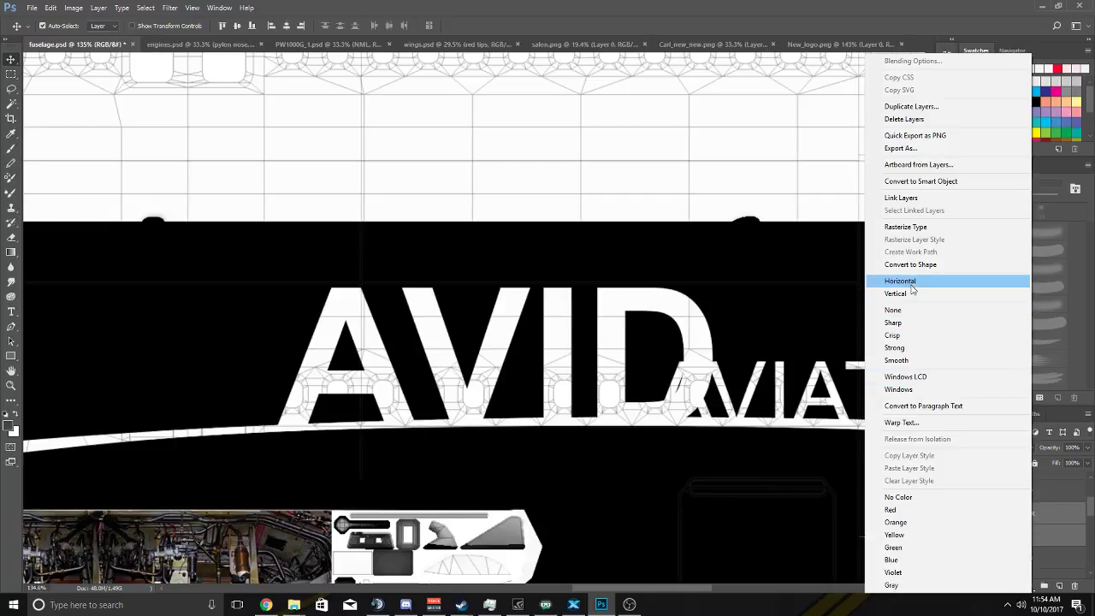
click(905, 227)
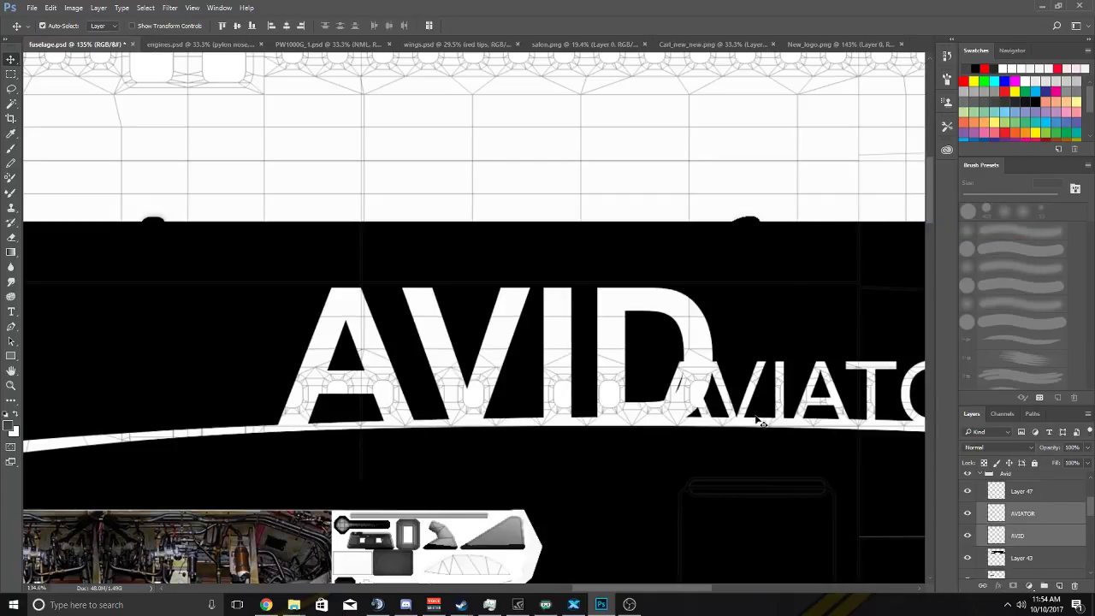
Load the pixels of the rasterized AVID layer as a selection.
click(1018, 519)
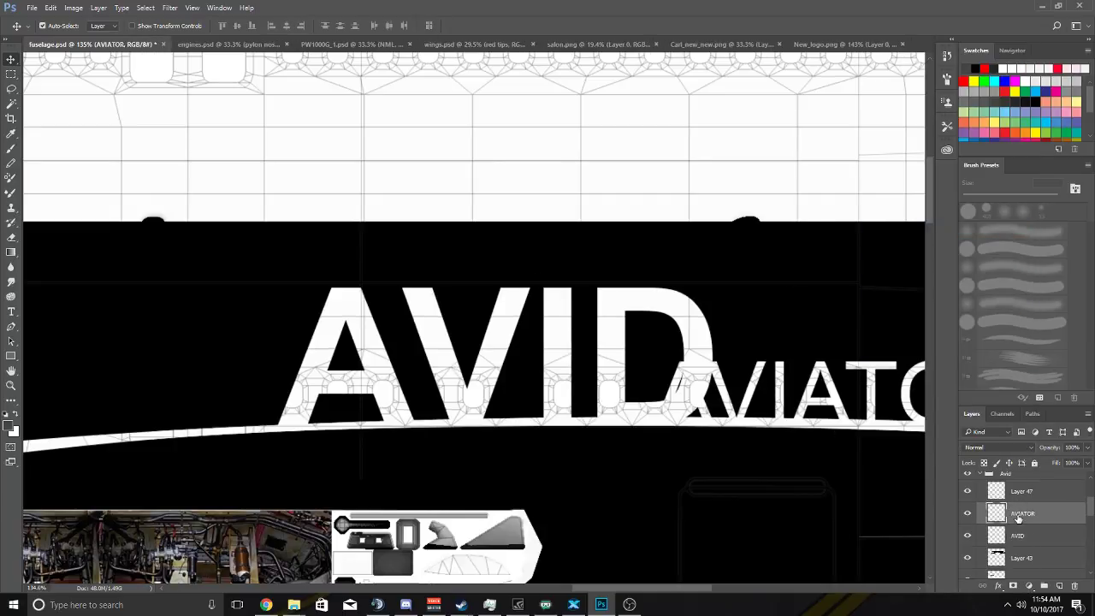
click(1024, 533)
right_click(997, 537)
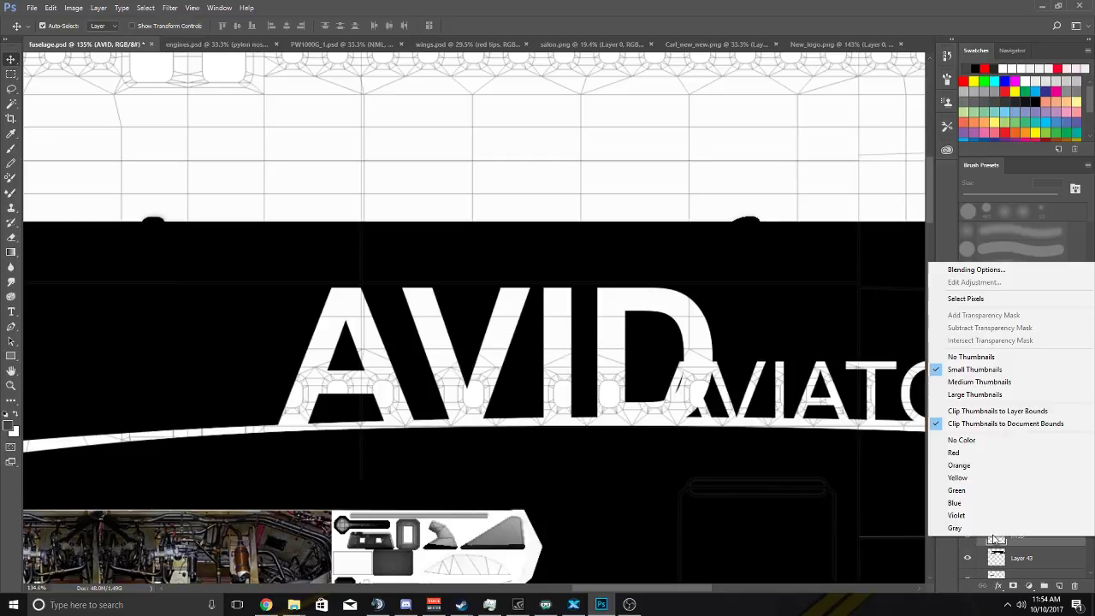
click(984, 297)
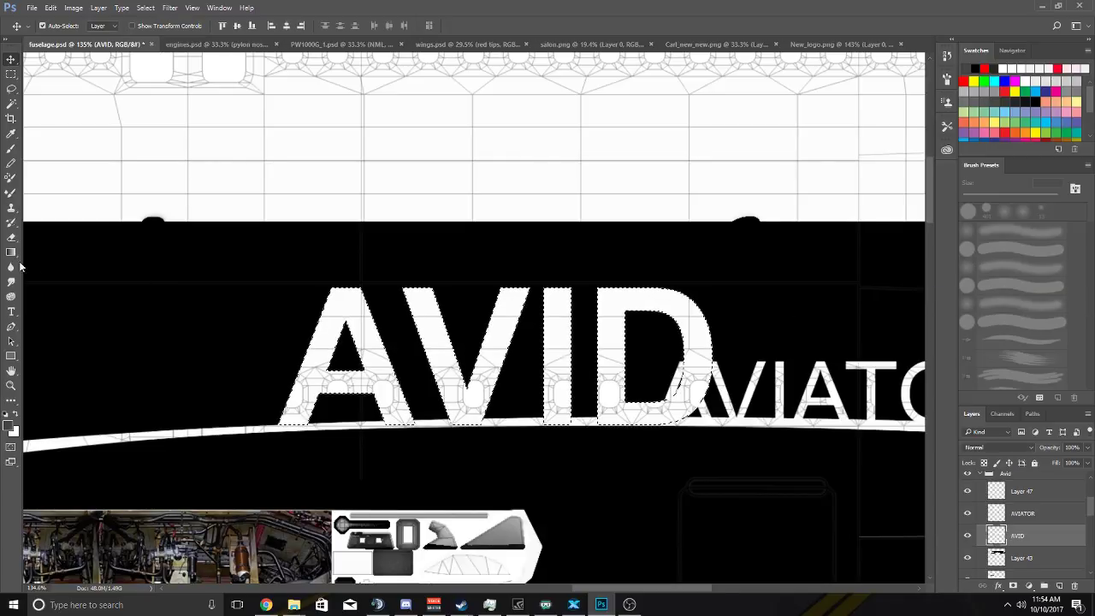
Draw a shallow sagging Pen tool curve across the upper part of the AVID letters, extending beyond both ends of the word.
scroll(97, 269, right, 1)
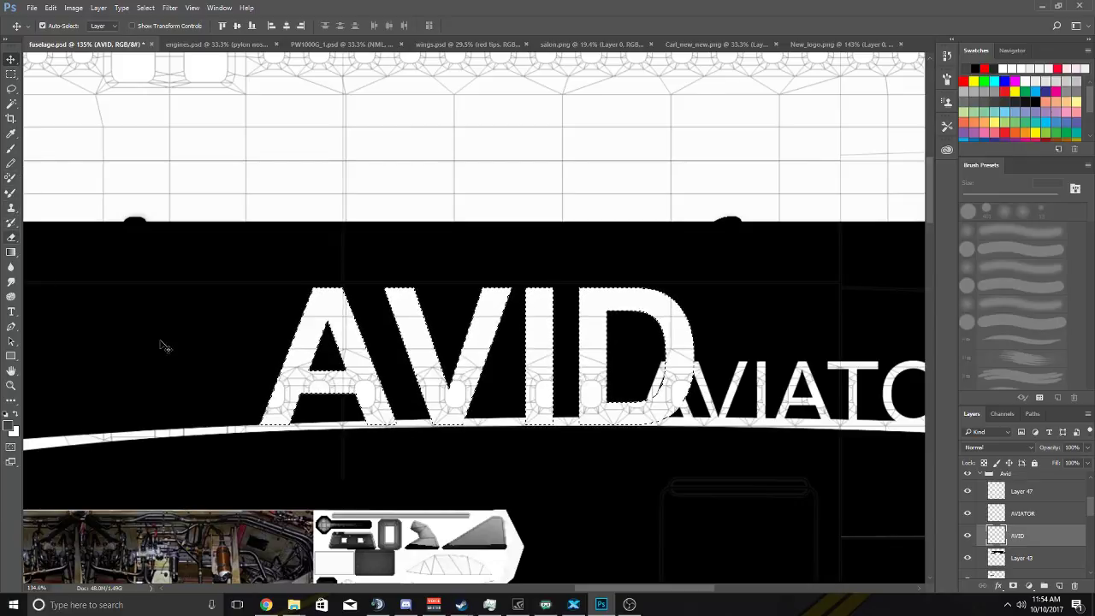
click(11, 312)
click(12, 327)
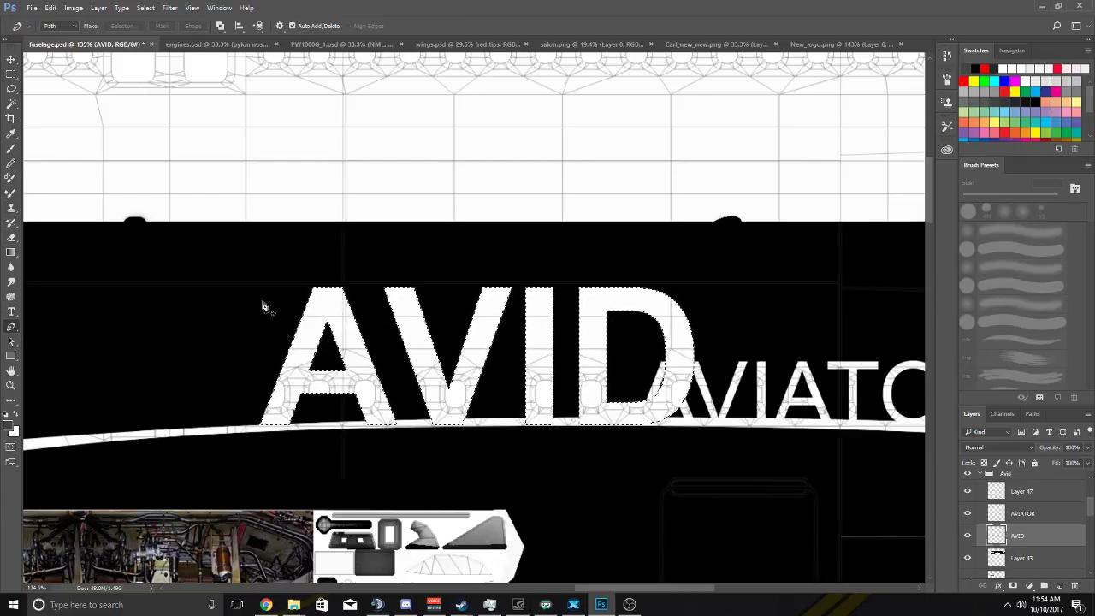
drag(203, 269, 185, 271)
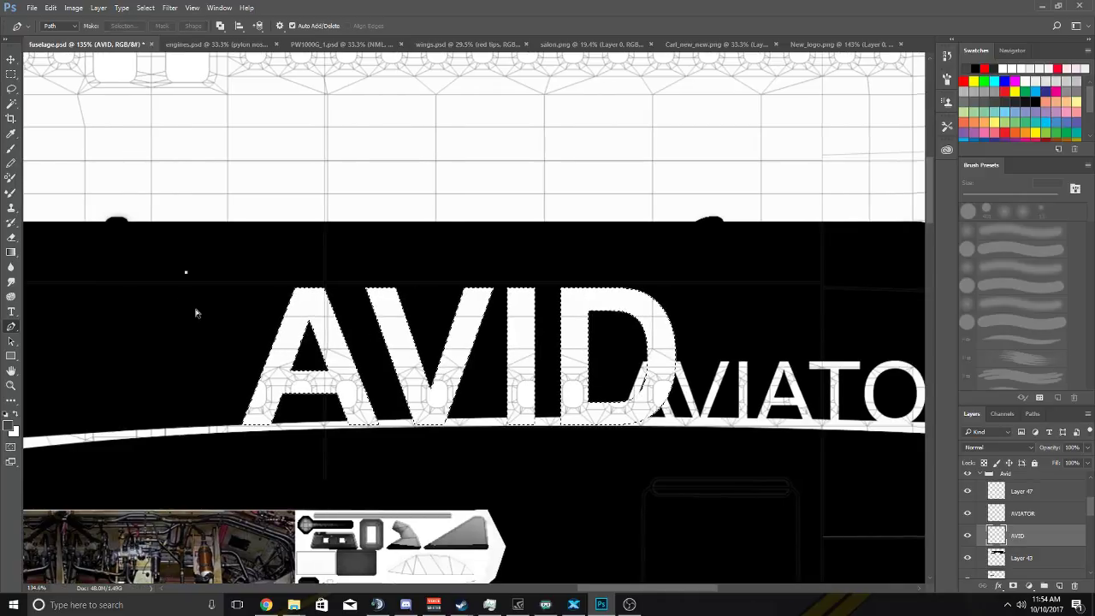
click(157, 302)
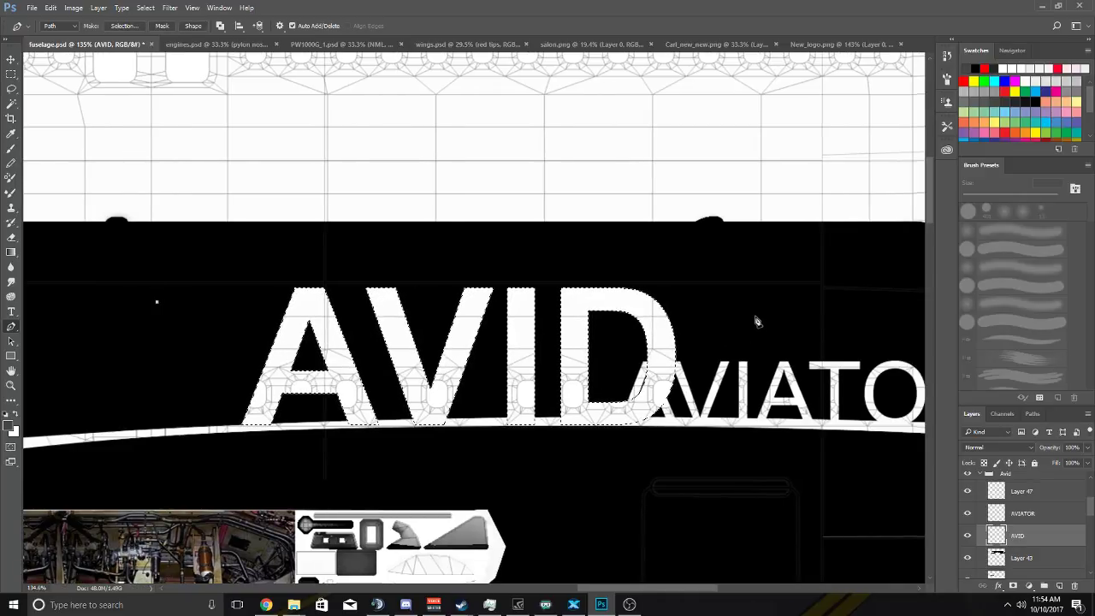
drag(753, 308, 893, 258)
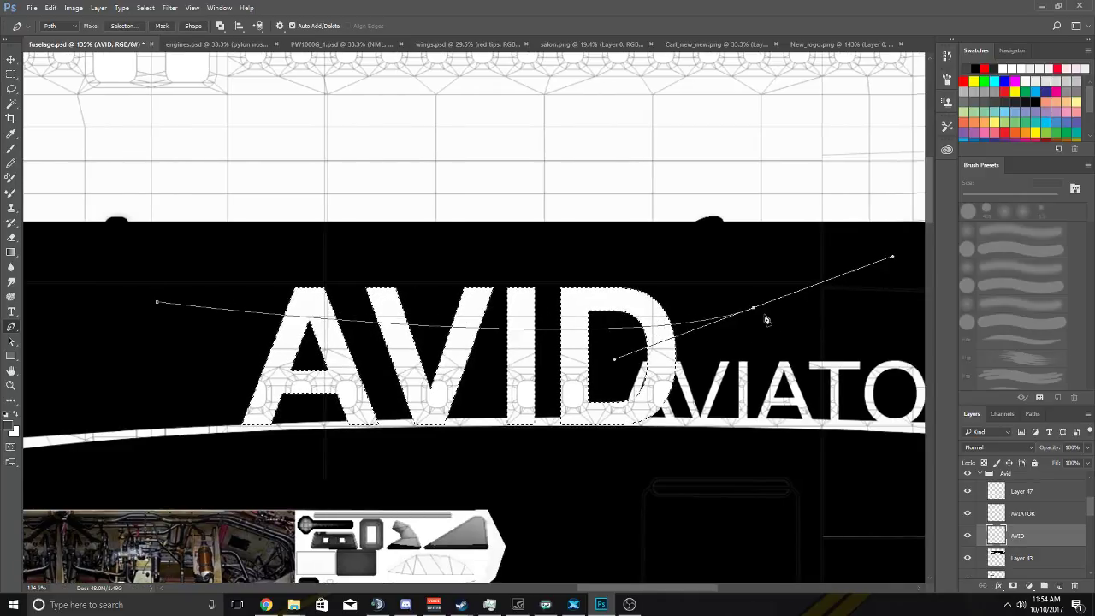
drag(754, 309, 794, 315)
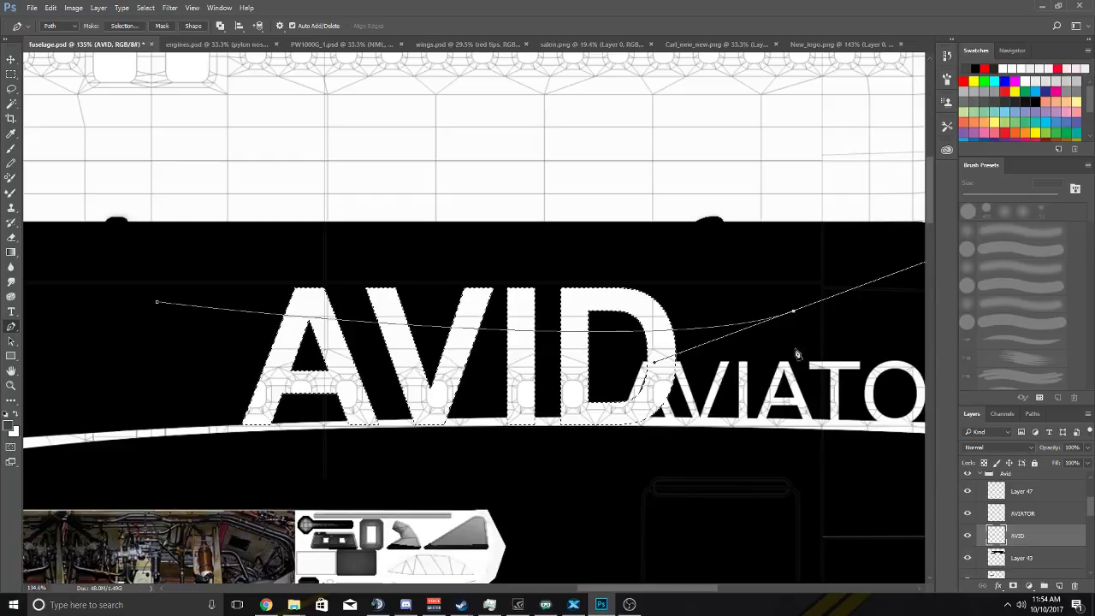
scroll(811, 321, right, 2)
drag(867, 263, 729, 259)
drag(730, 312, 730, 315)
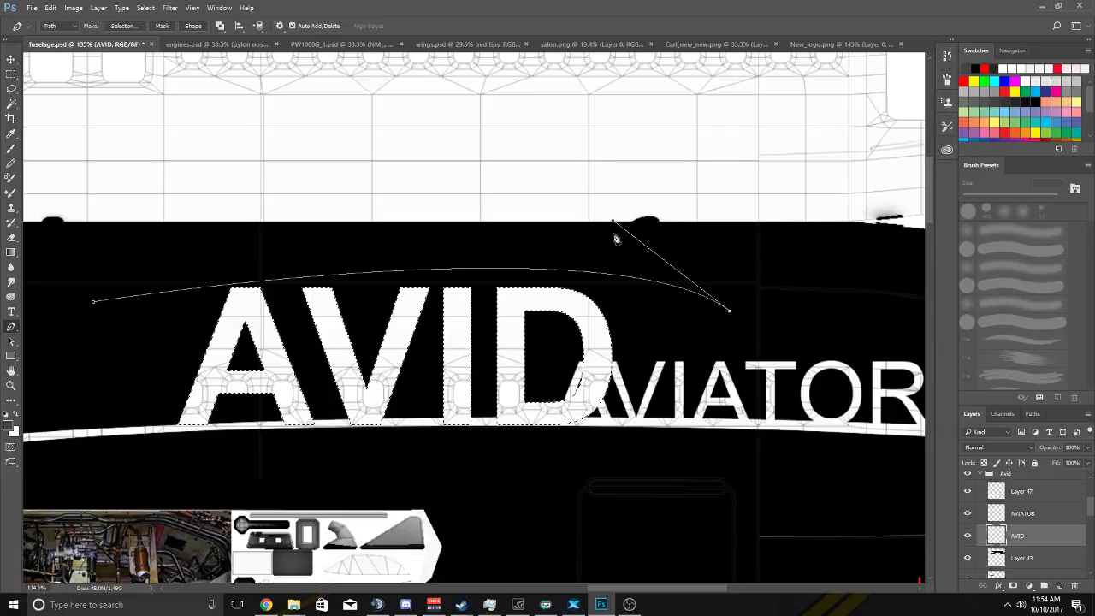
drag(612, 222, 520, 359)
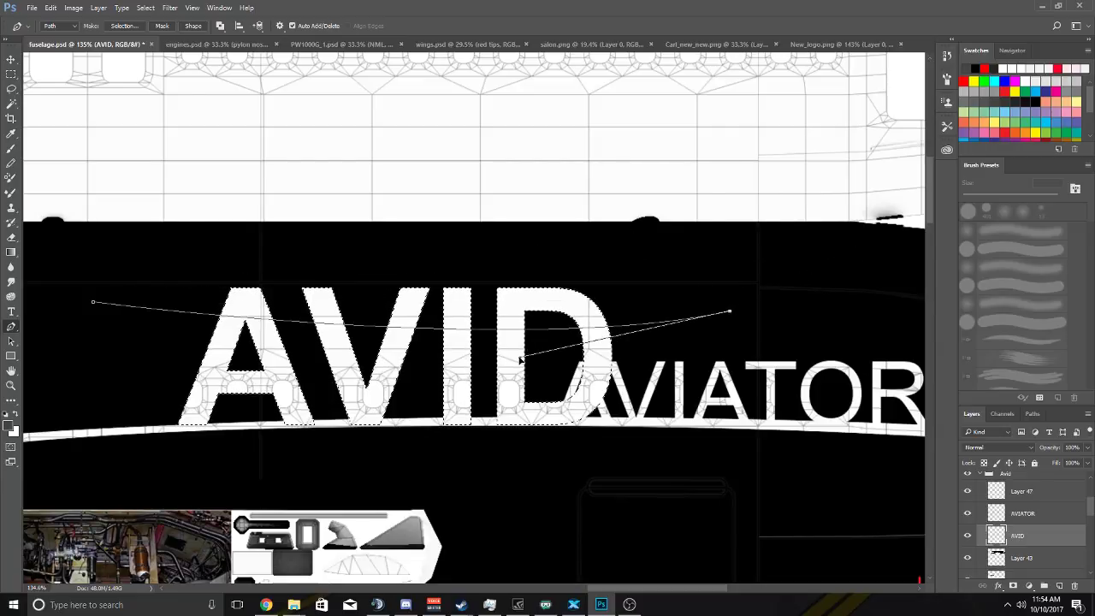
alt+click(729, 313)
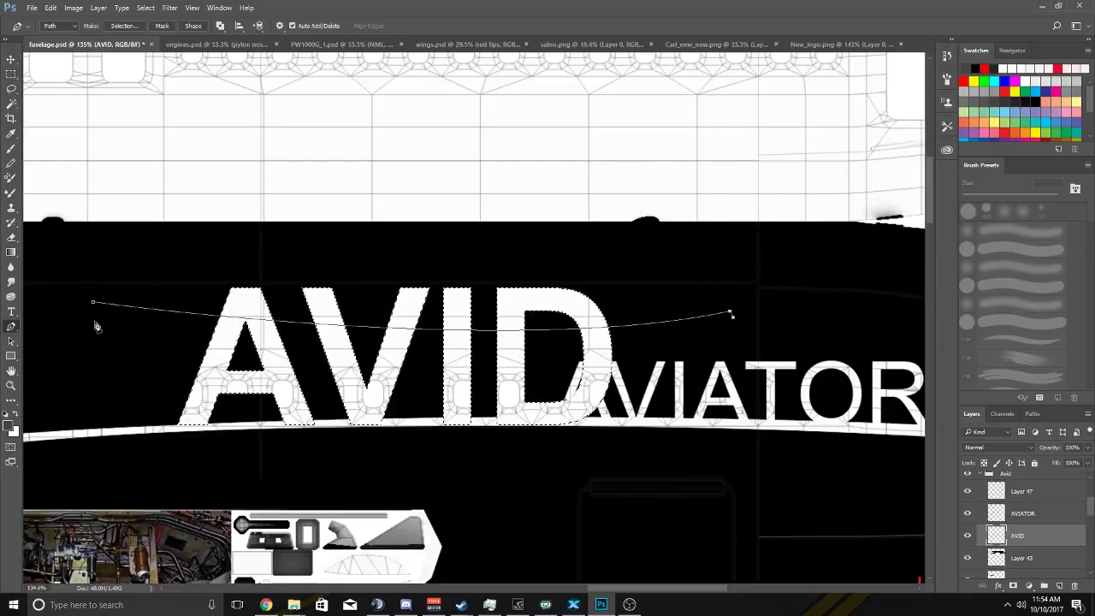
Close the path with a near-parallel curve below to form a thin swoosh and make it a new anti-aliased selection with 0-pixel feather.
drag(92, 316, 152, 327)
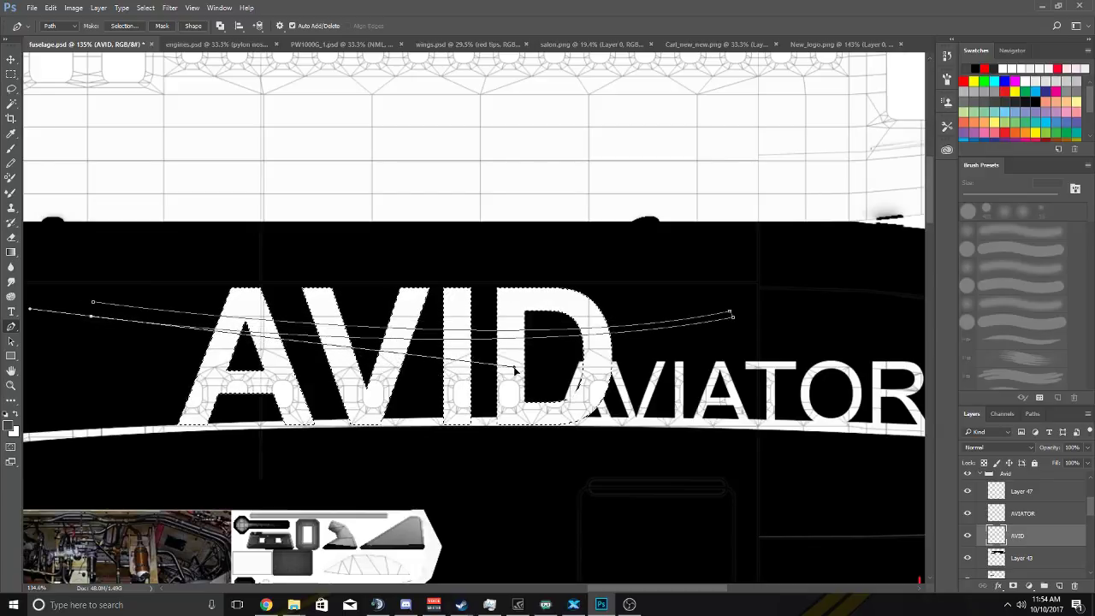
drag(92, 318, 94, 326)
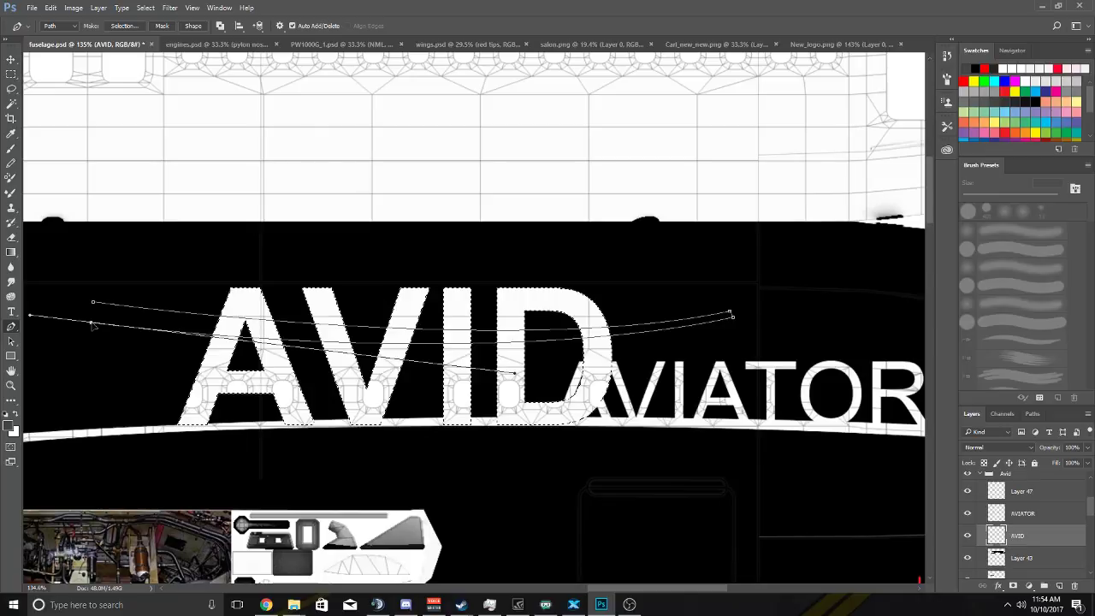
right_click(92, 304)
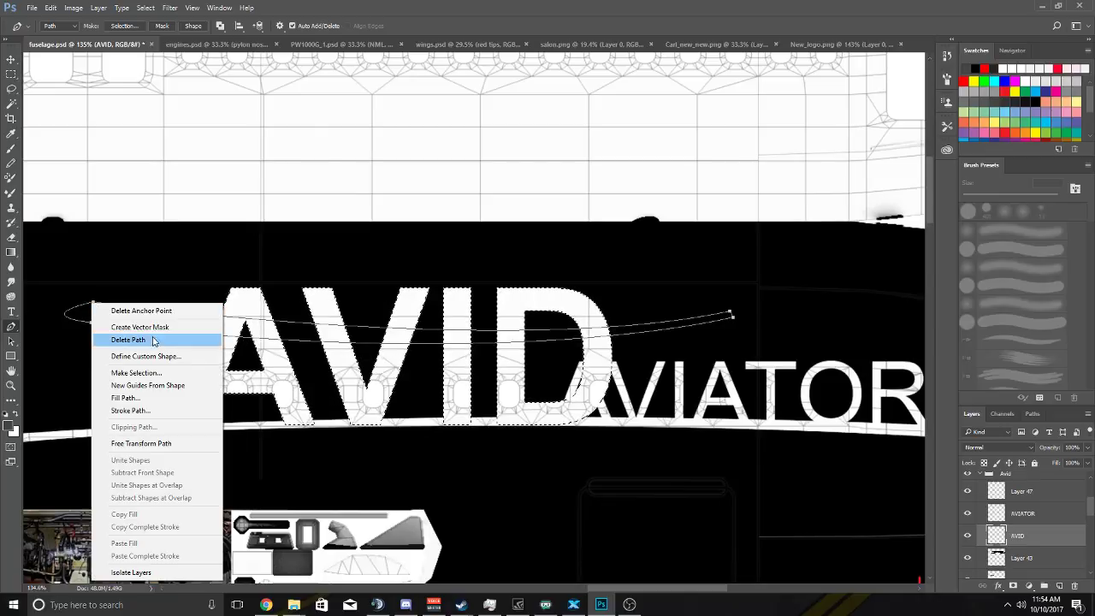
click(145, 373)
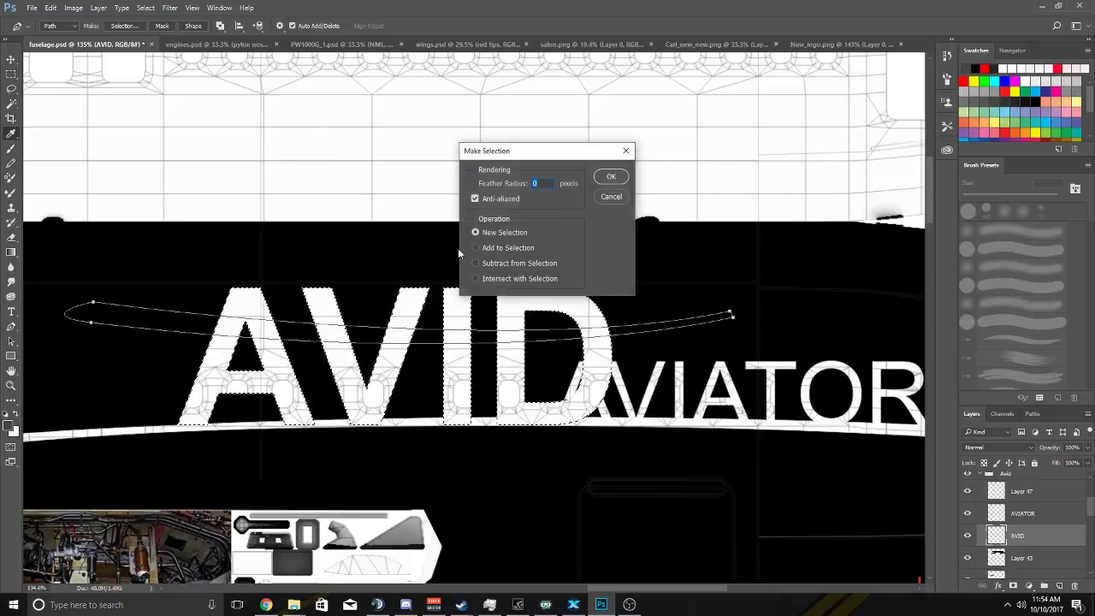
click(612, 178)
Set up the Brush tool with a hard round 70 px tip for filling the swoosh selection.
scroll(549, 372, down, 2)
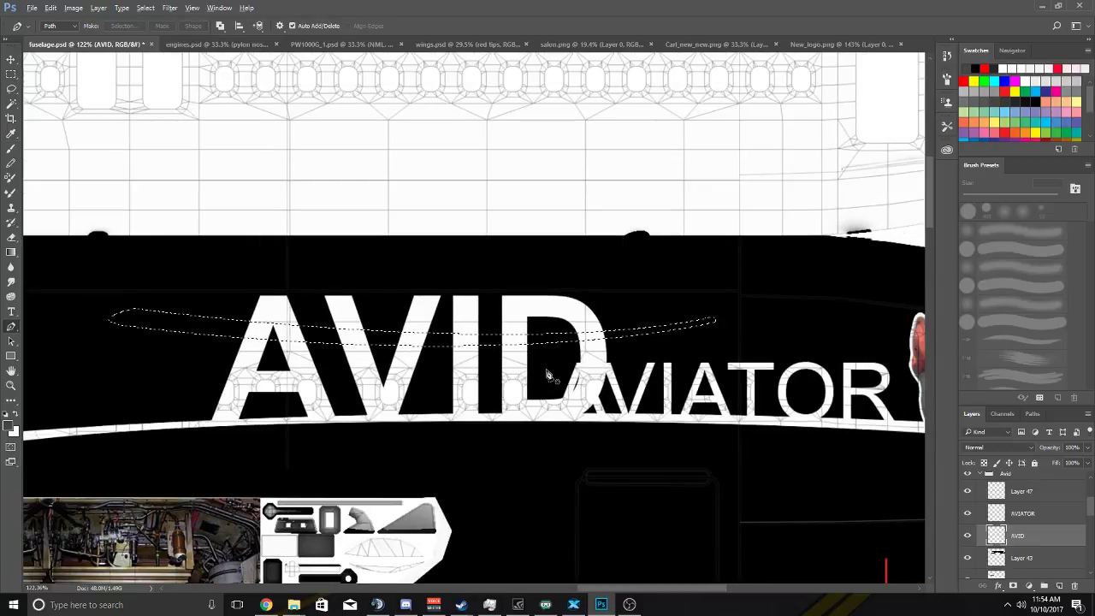
scroll(548, 372, down, 1)
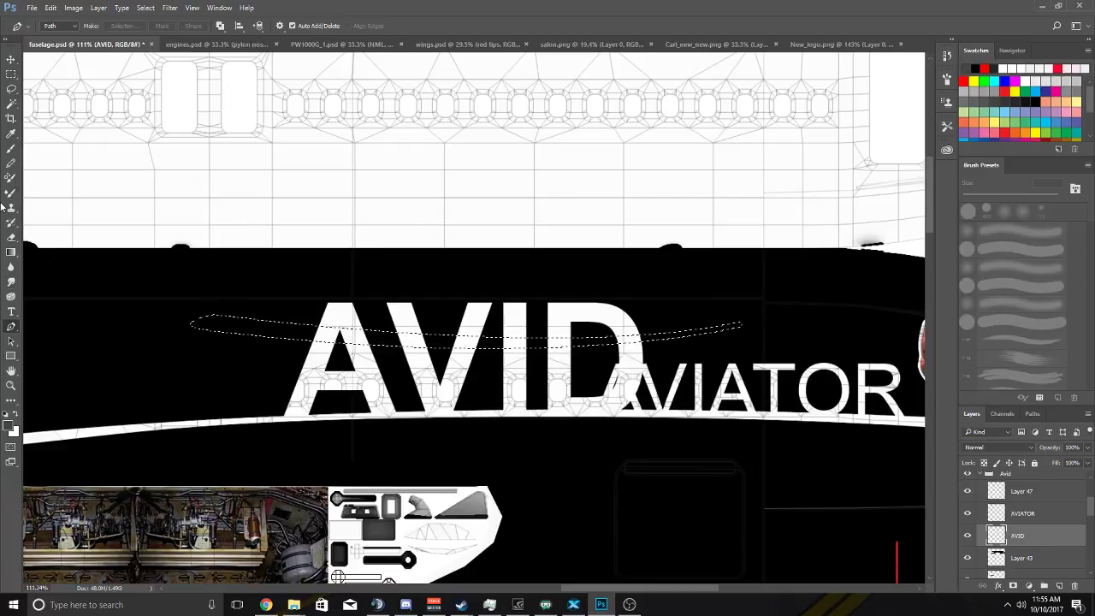
click(11, 148)
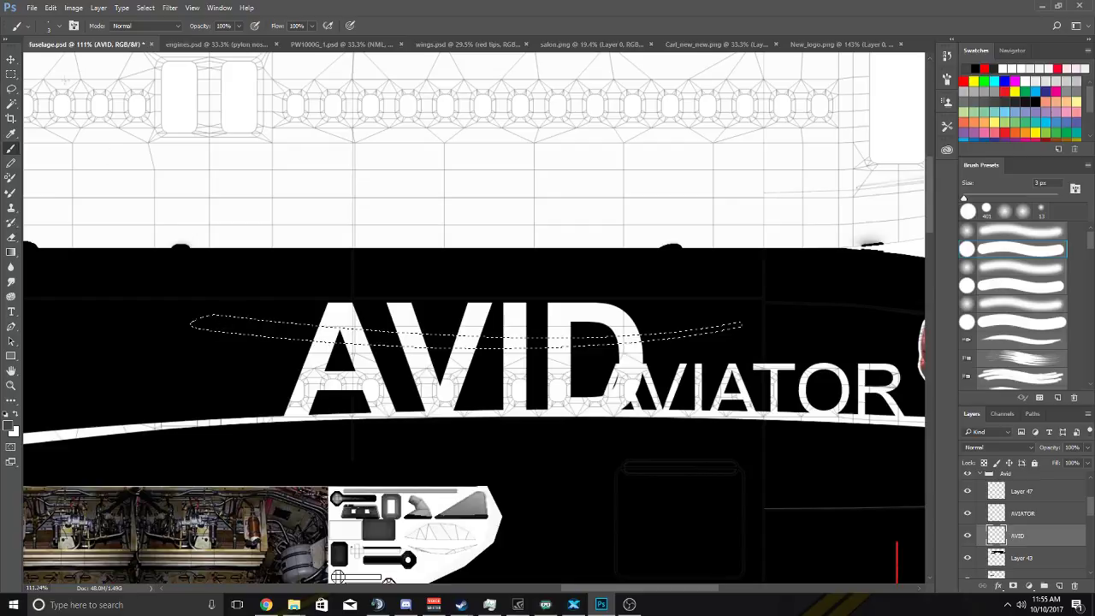
click(60, 28)
drag(89, 59, 111, 59)
key(Return)
drag(196, 319, 516, 346)
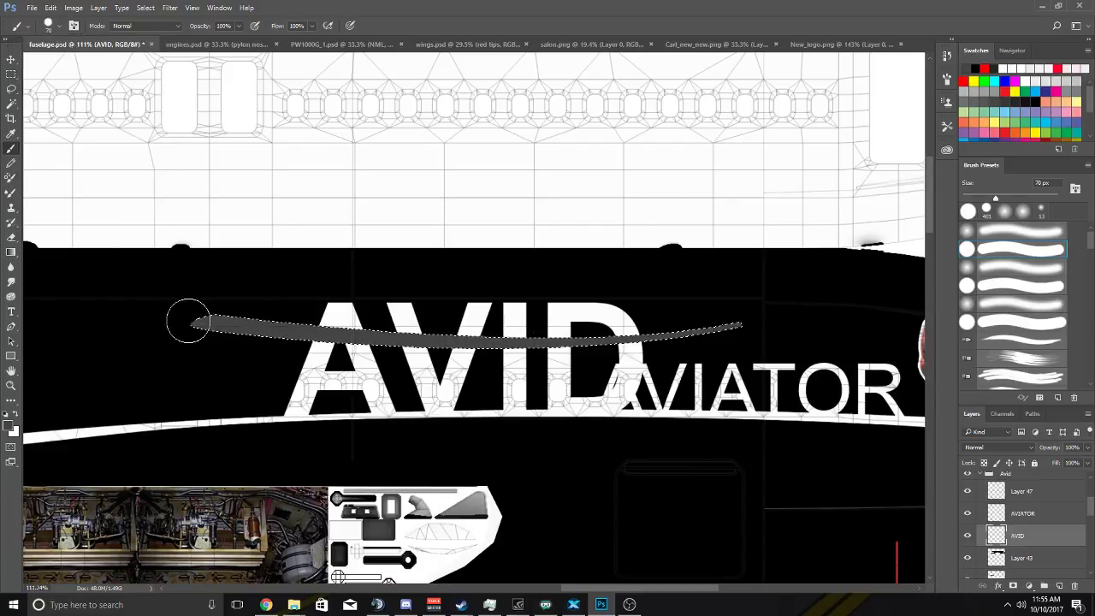
click(968, 536)
click(968, 536)
right_click(1017, 536)
click(989, 302)
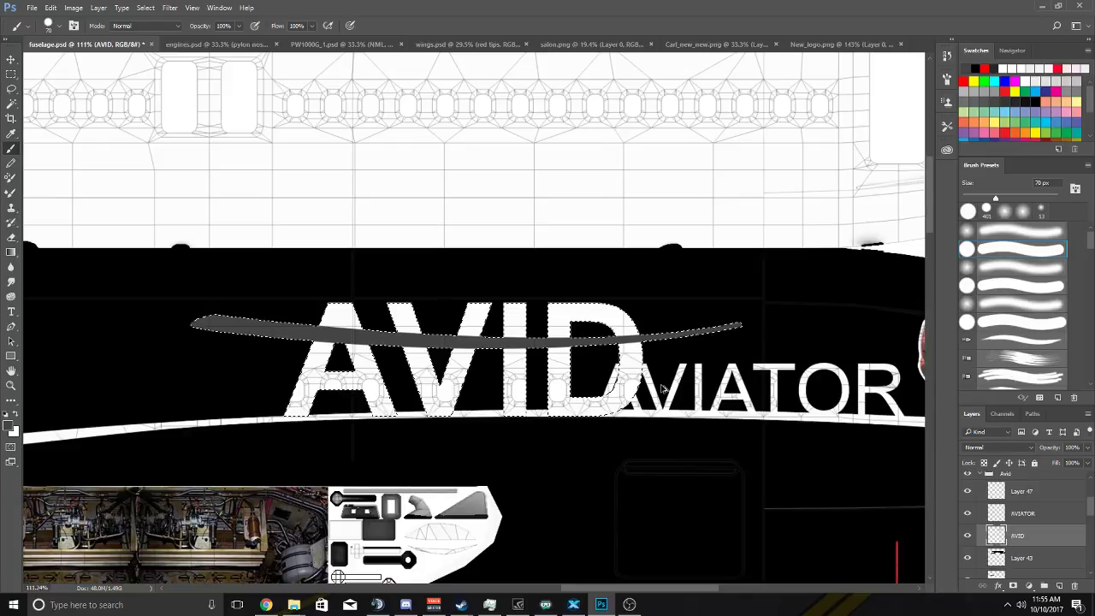
key(alt+BackSpace)
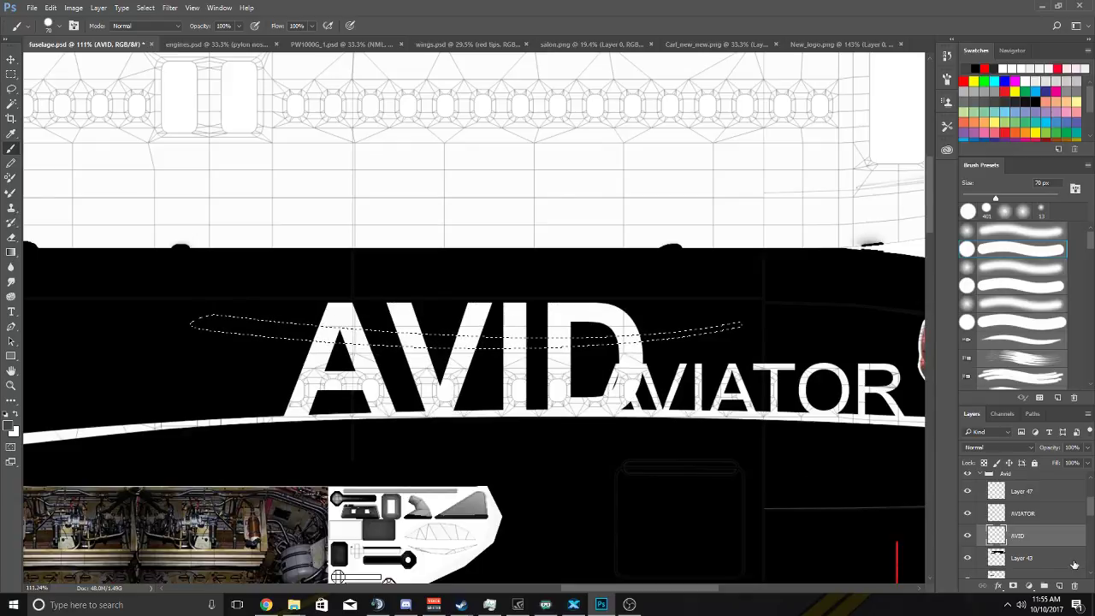
Paint the swoosh selection dark gray on a new layer above AVID, and load the AVID layer's pixels as a selection.
click(1061, 586)
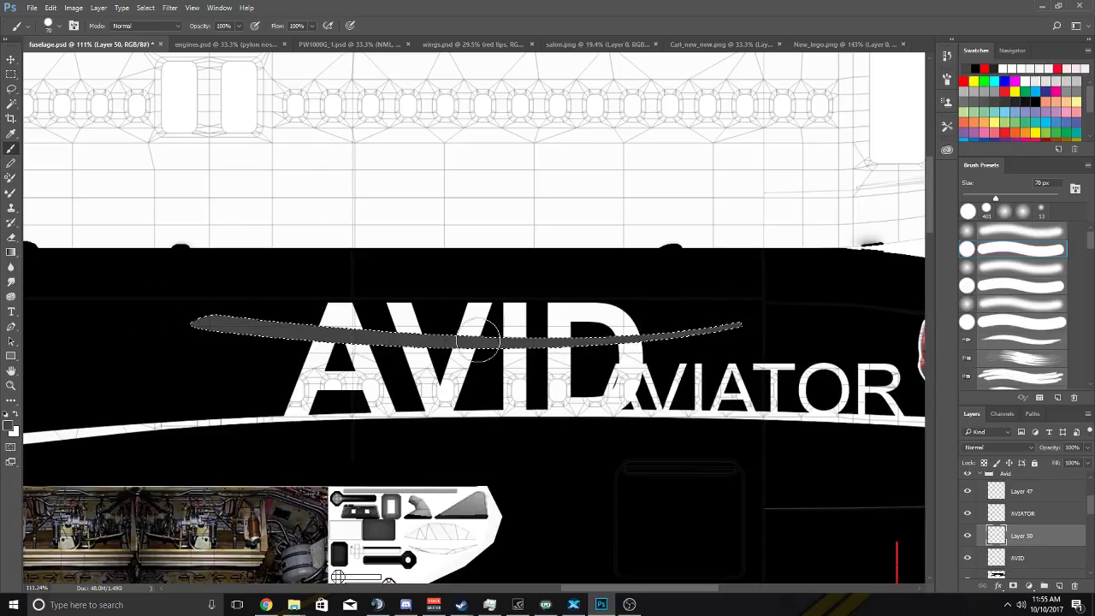
right_click(996, 558)
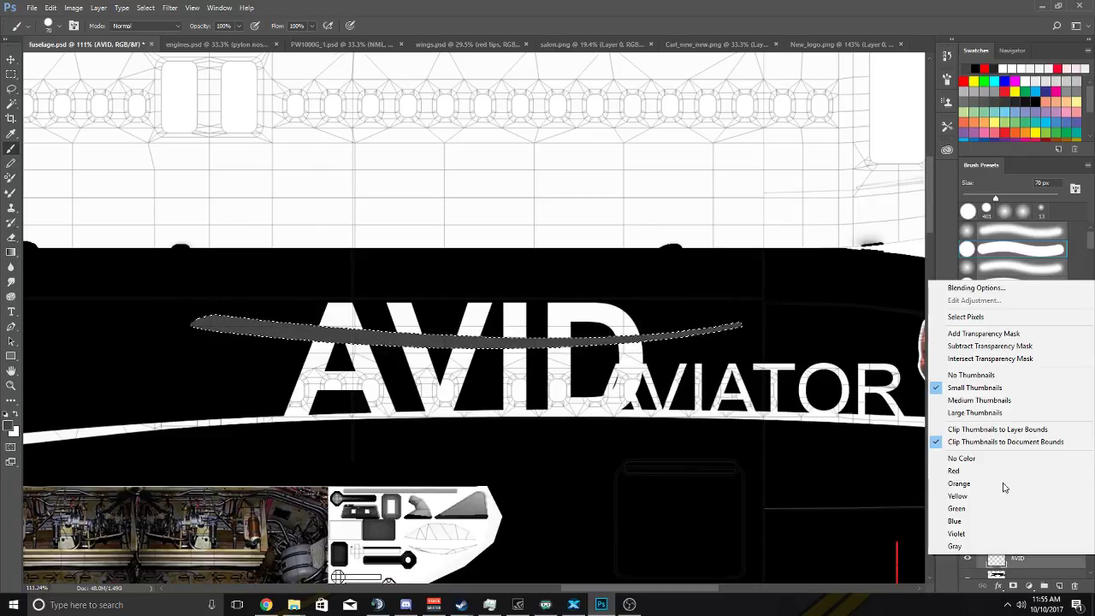
click(965, 317)
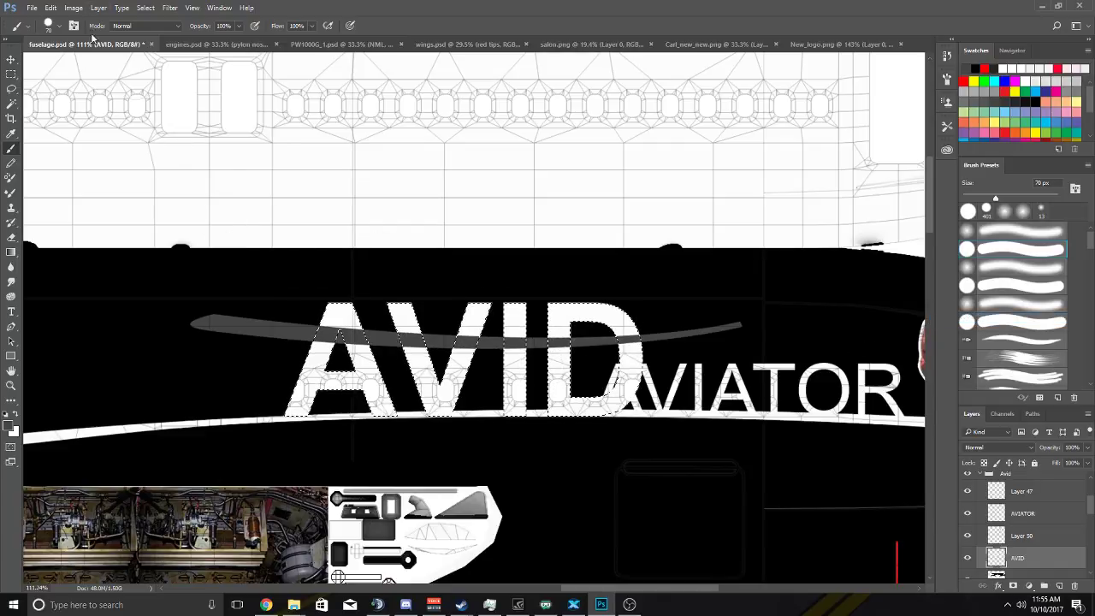
Invert the AVID letter selection, test it with a gray brush stroke outside the letters, and undo the stroke.
click(100, 9)
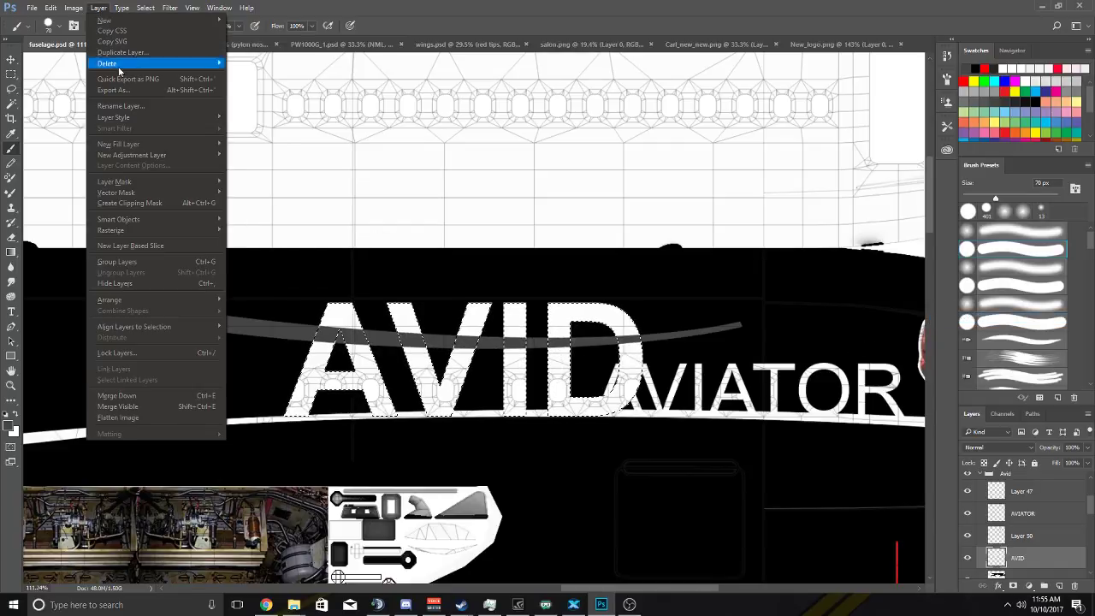
key(Escape)
click(145, 9)
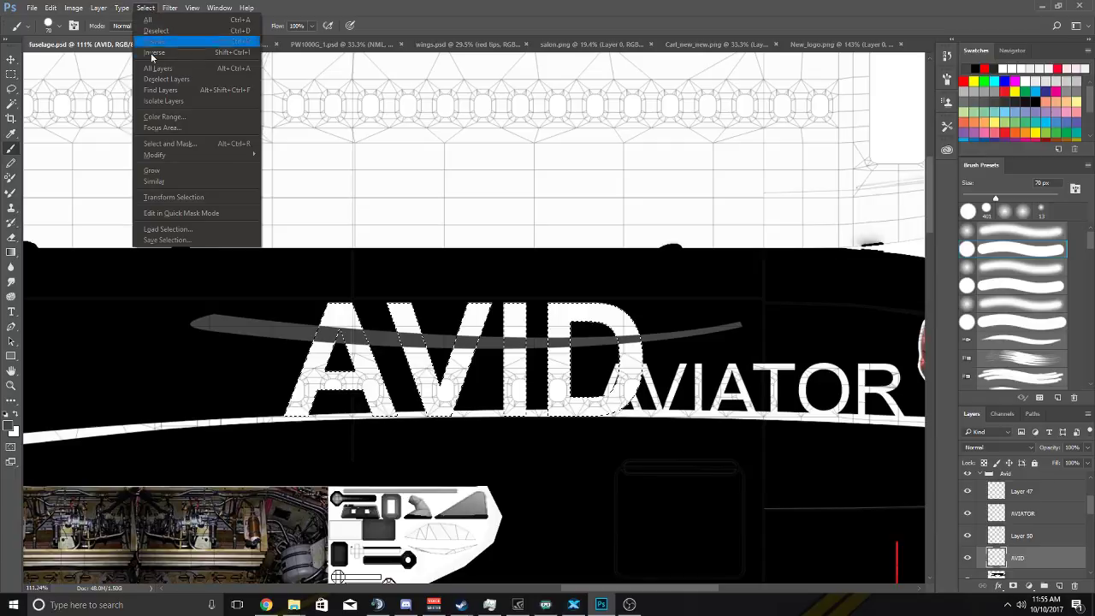
key(Escape)
drag(215, 325, 308, 327)
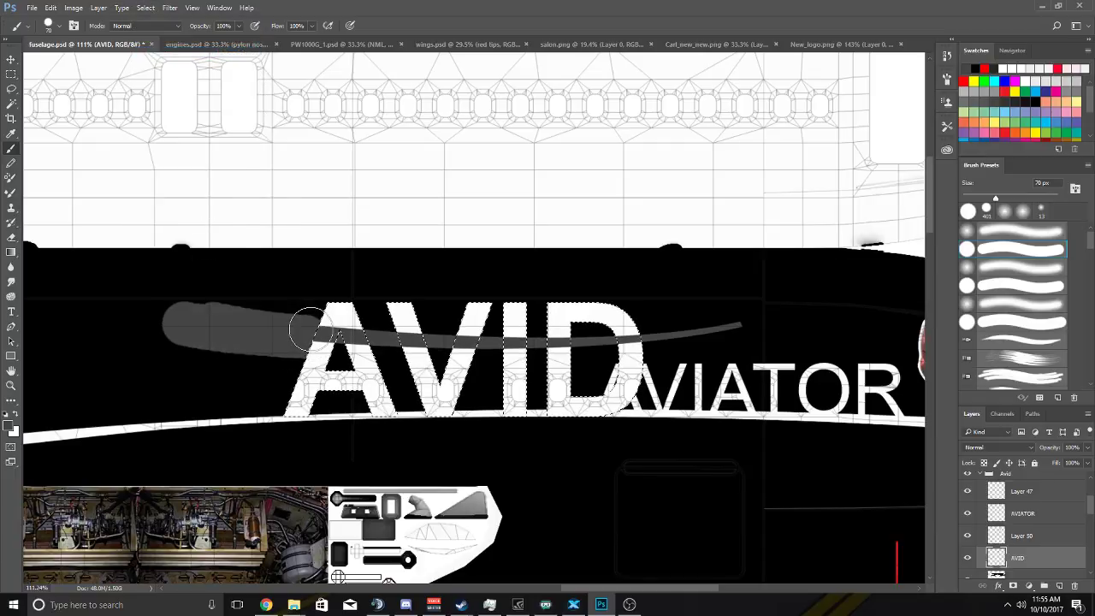
key(ctrl+z)
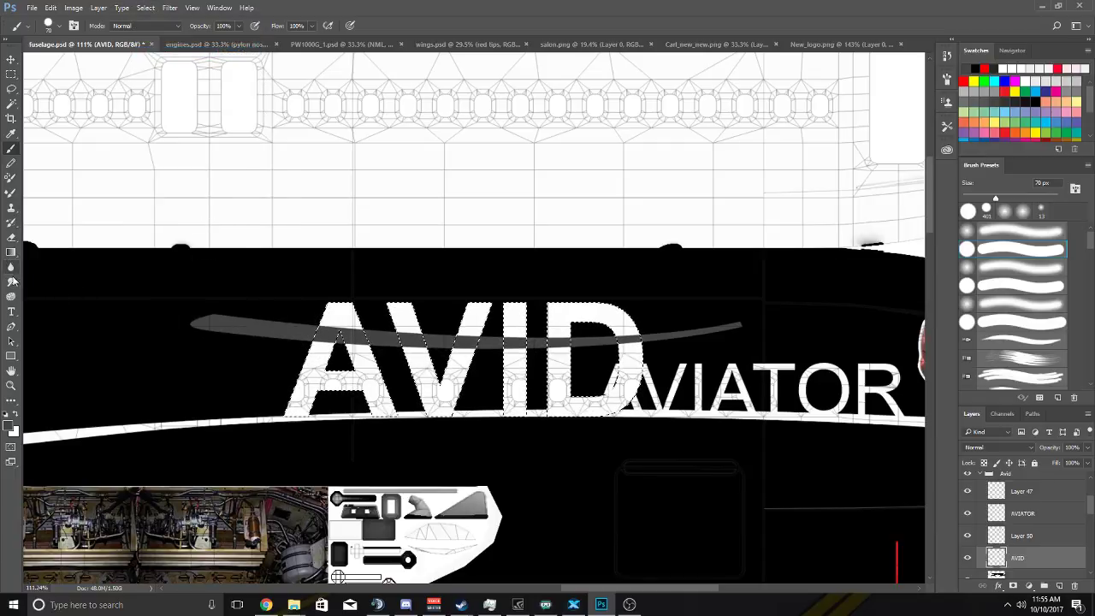
Erase the parts of the gray swoosh outside the AVID letters on the new swoosh layer.
right_click(11, 238)
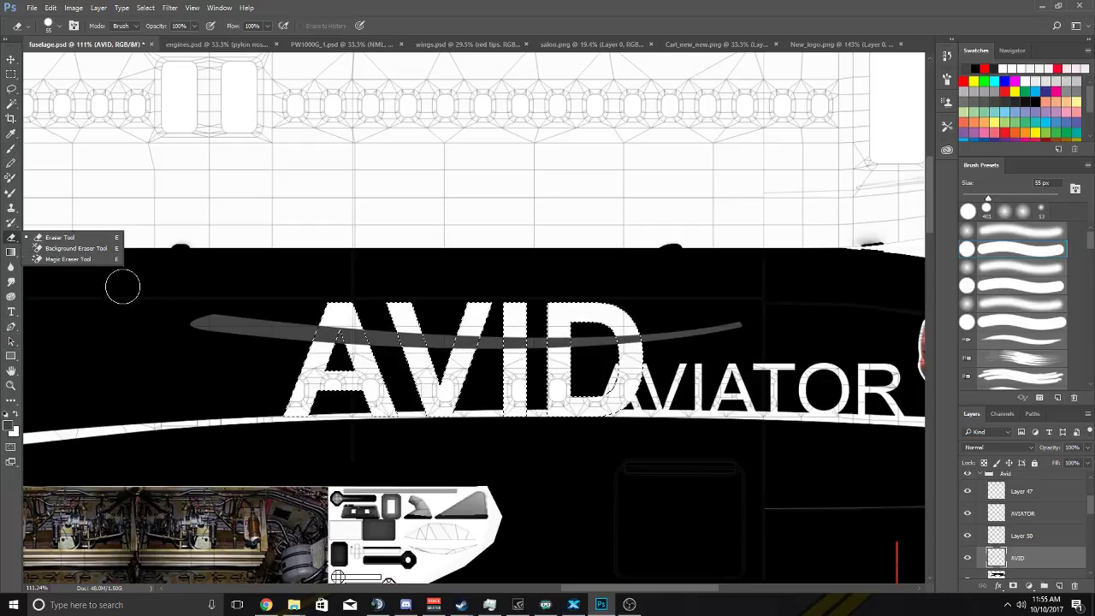
click(64, 237)
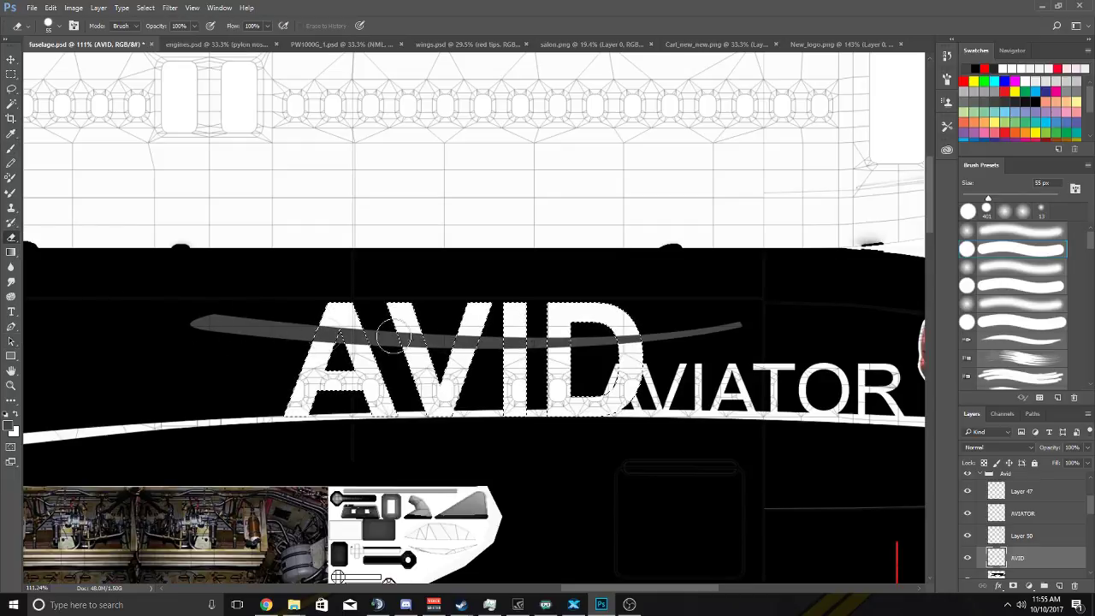
drag(368, 343, 582, 342)
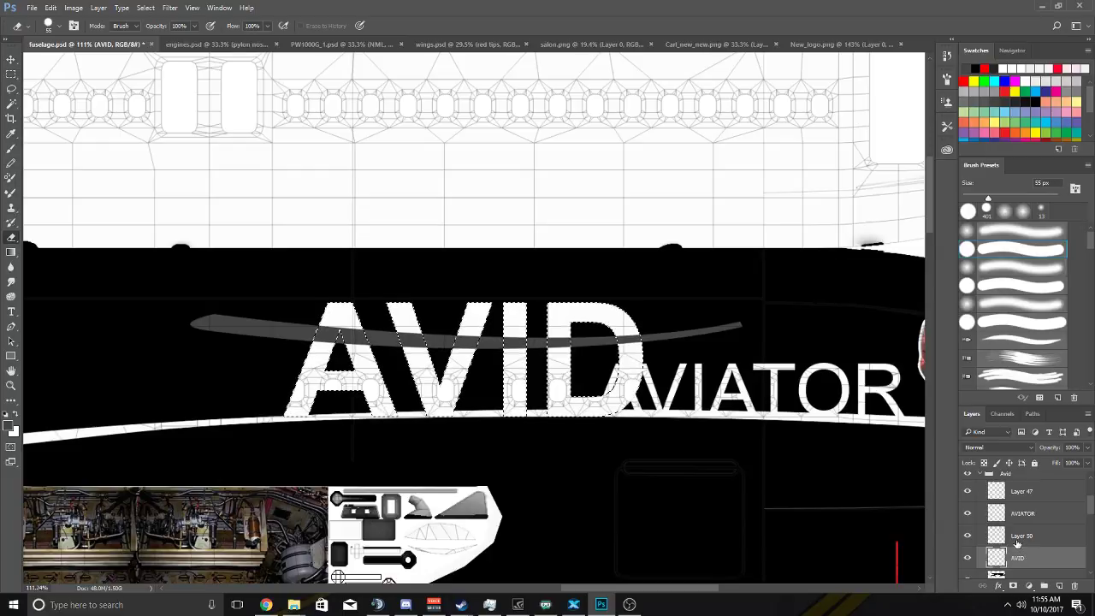
click(968, 536)
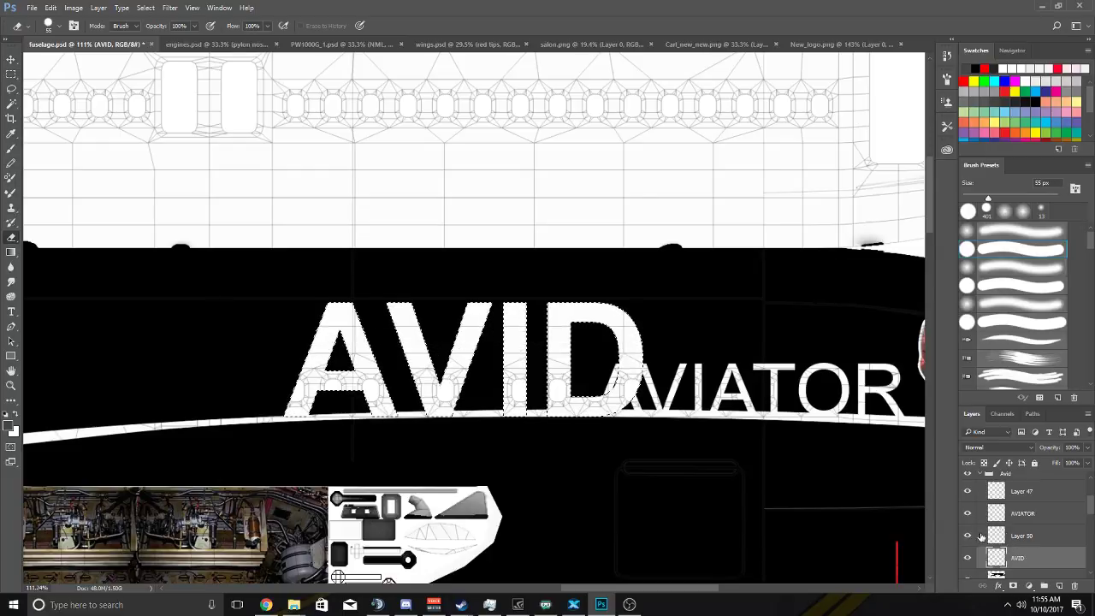
click(968, 536)
click(1018, 535)
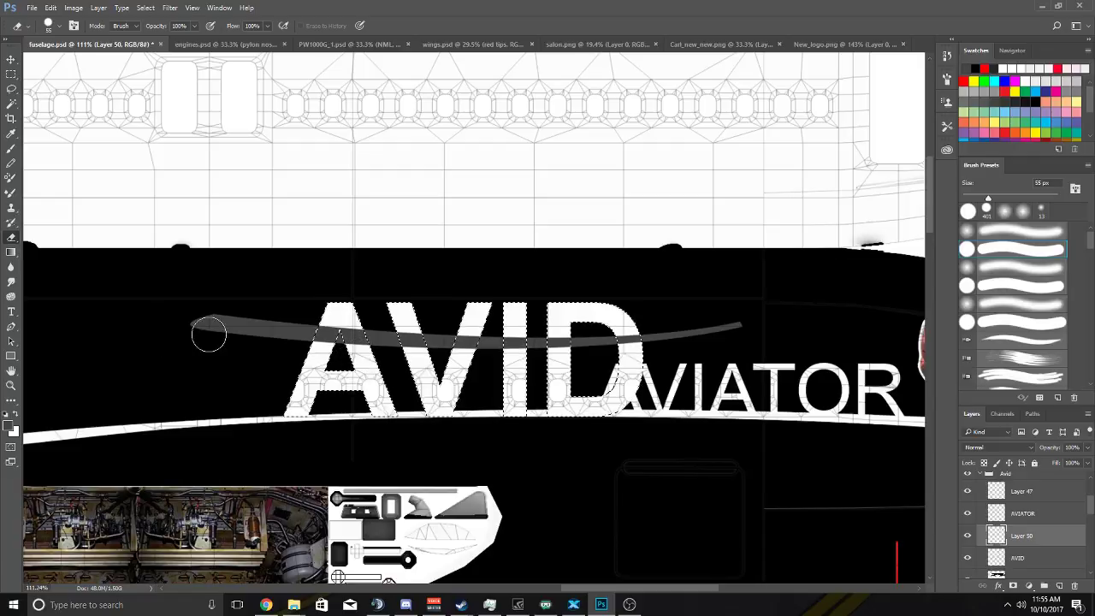
drag(207, 330, 359, 328)
mouse_move(445, 338)
mouse_down()
mouse_move(552, 340)
mouse_move(652, 317)
mouse_move(774, 320)
mouse_up()
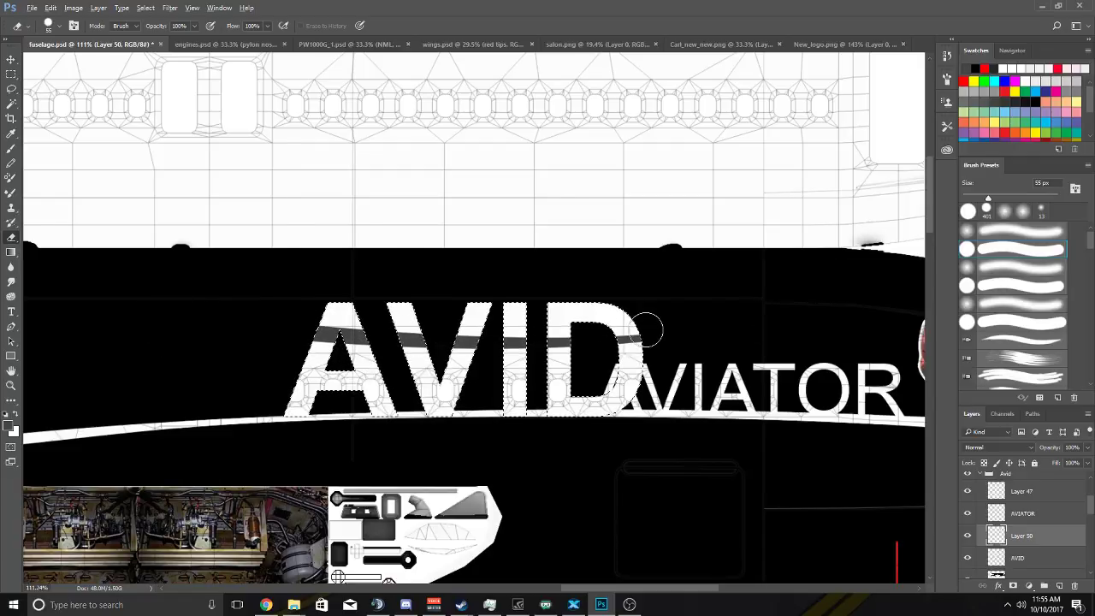
scroll(648, 325, down, 3)
scroll(584, 378, up, 3)
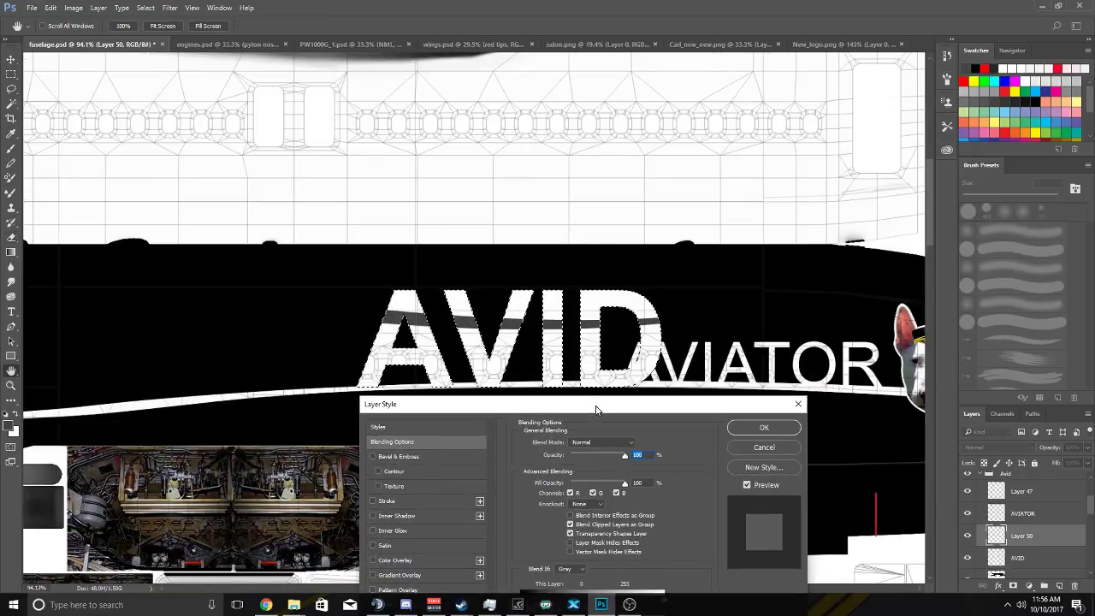
drag(596, 411, 256, 36)
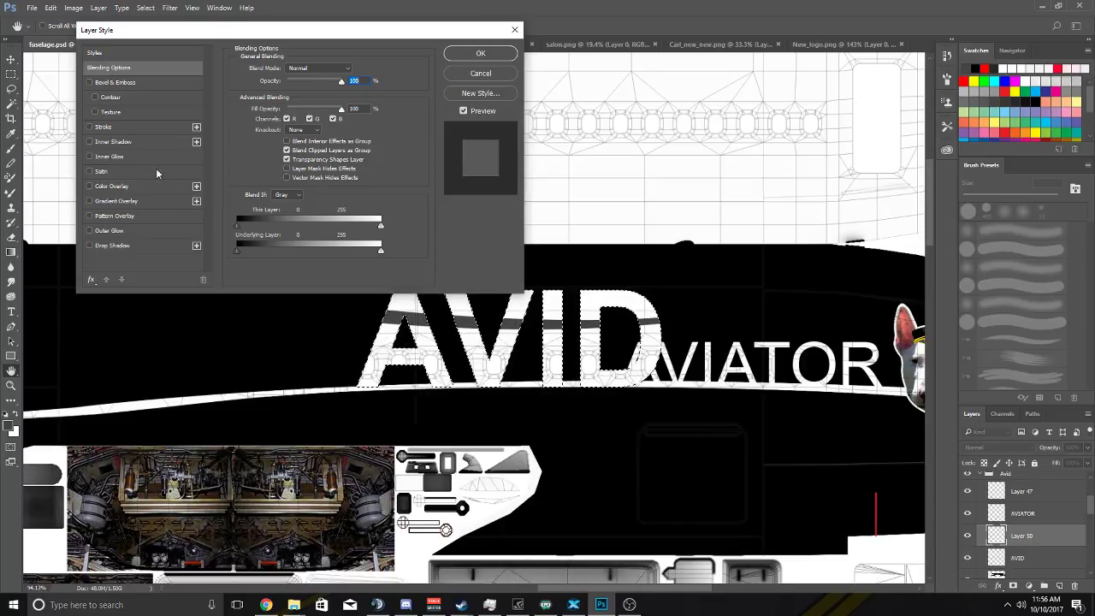
click(89, 186)
click(89, 186)
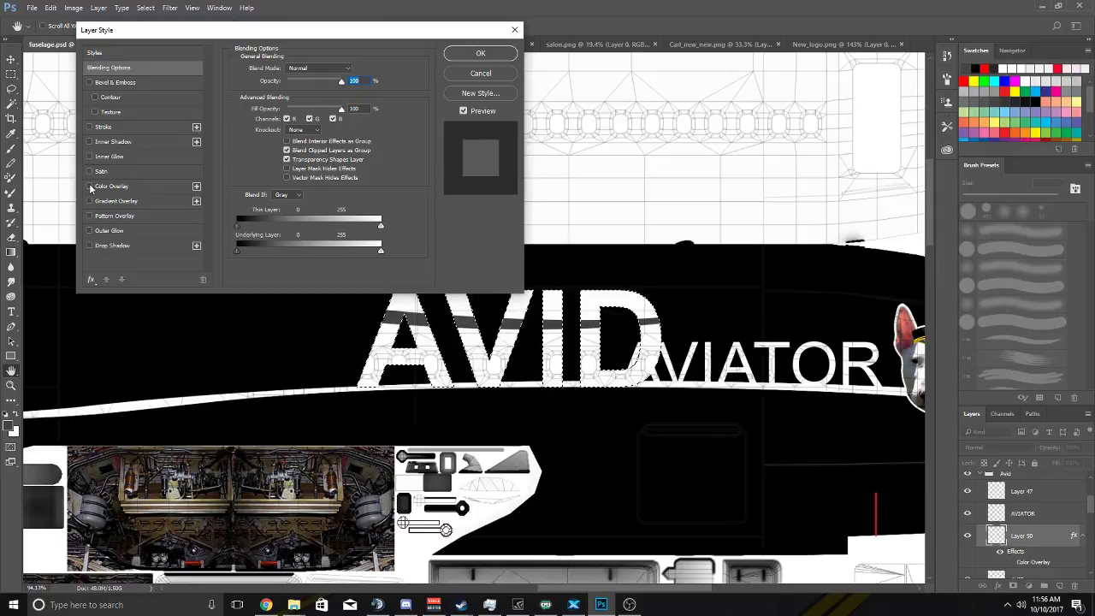
click(90, 187)
click(123, 186)
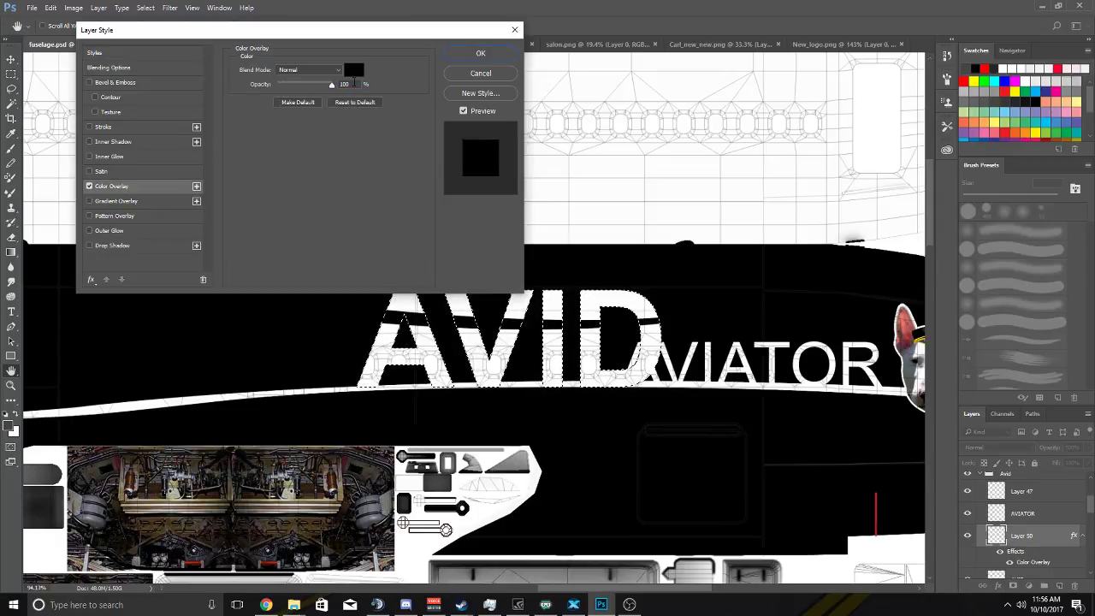
click(145, 7)
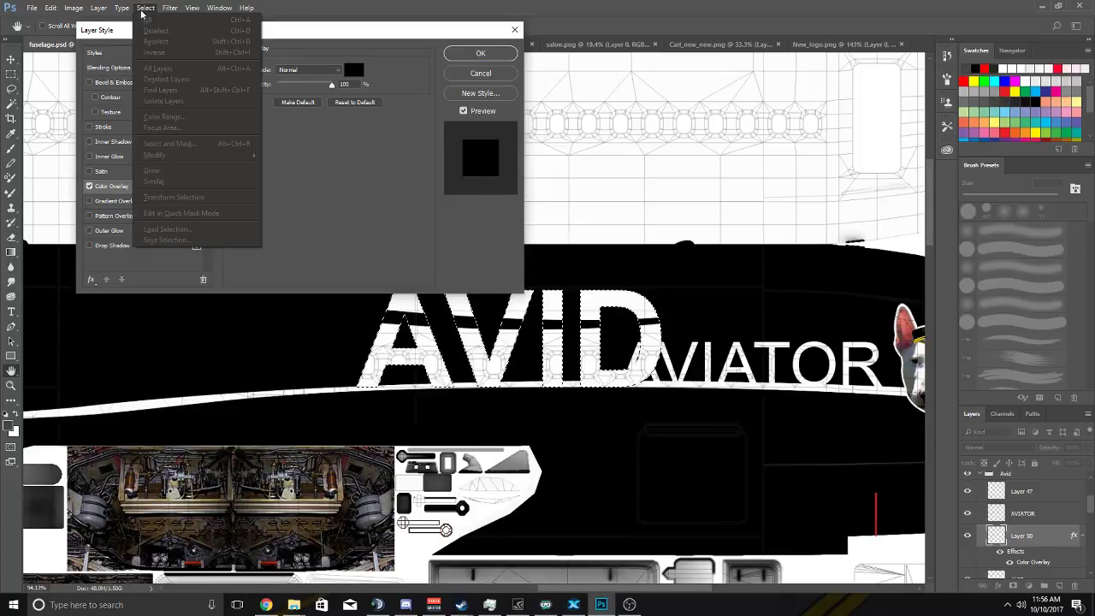
click(515, 30)
click(514, 30)
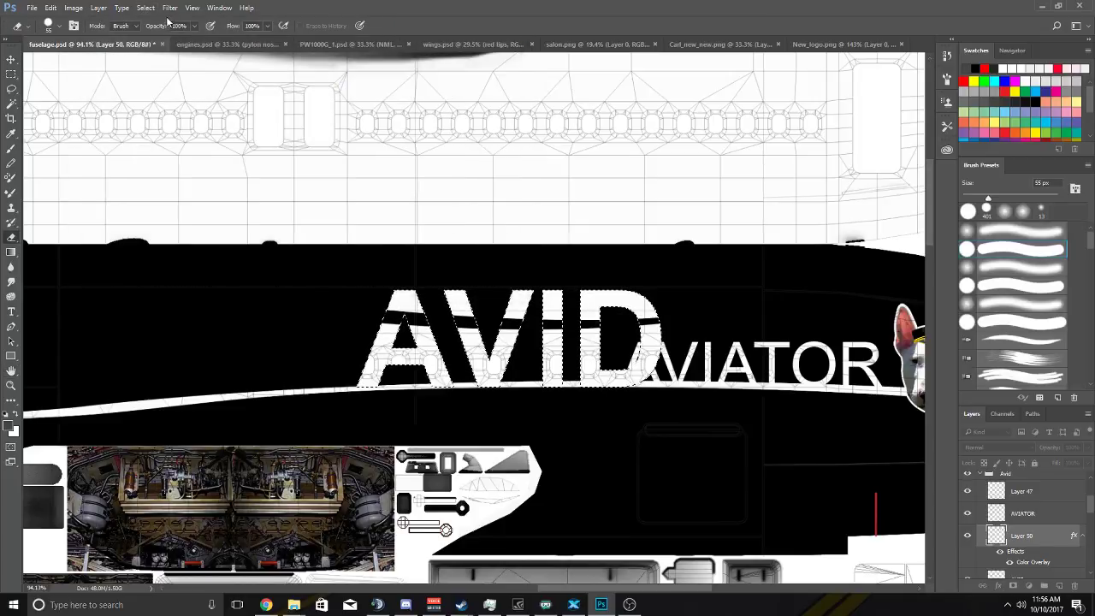
Clear the selection around the AVID letters.
click(145, 8)
click(150, 21)
scroll(582, 239, down, 2)
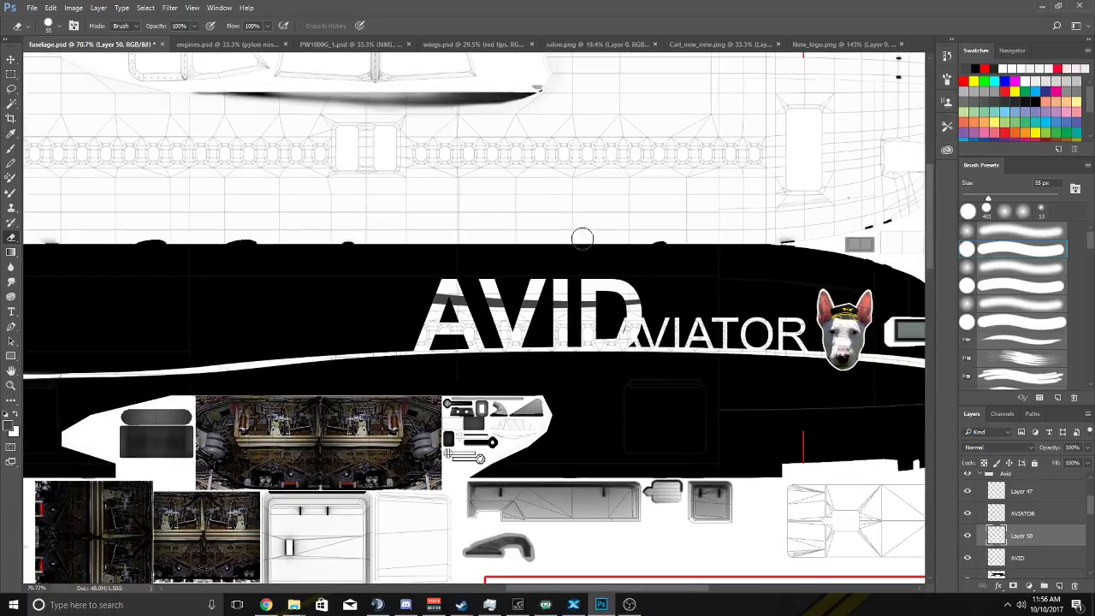
Add a Color Overlay effect to the gray swoosh on Layer 50 and bring up its settings.
double_click(998, 530)
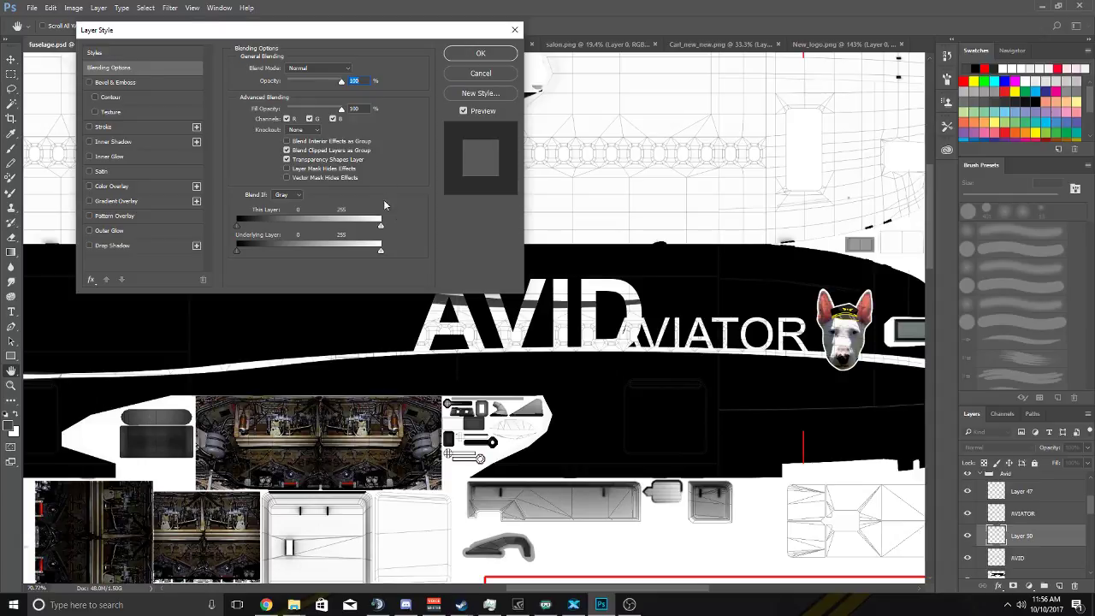
drag(327, 31, 284, 25)
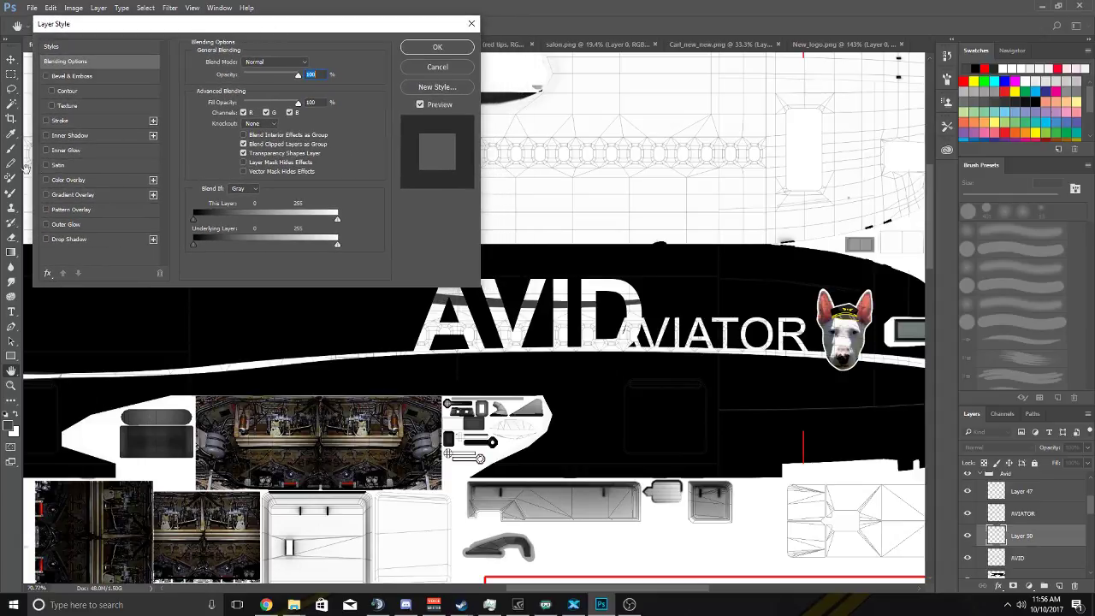
click(46, 165)
click(46, 165)
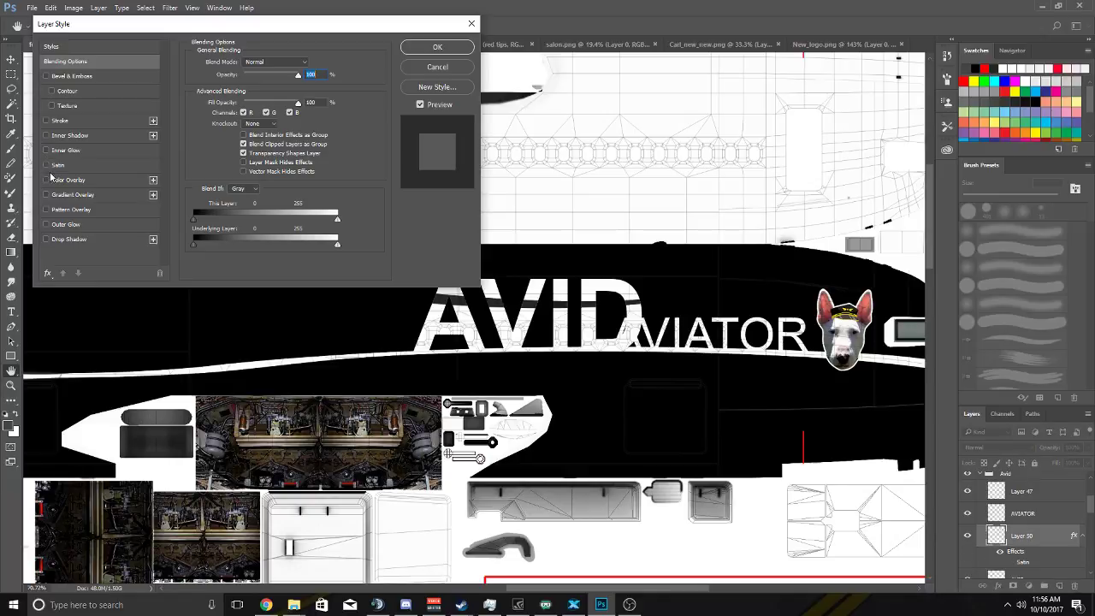
click(46, 165)
click(46, 165)
click(46, 179)
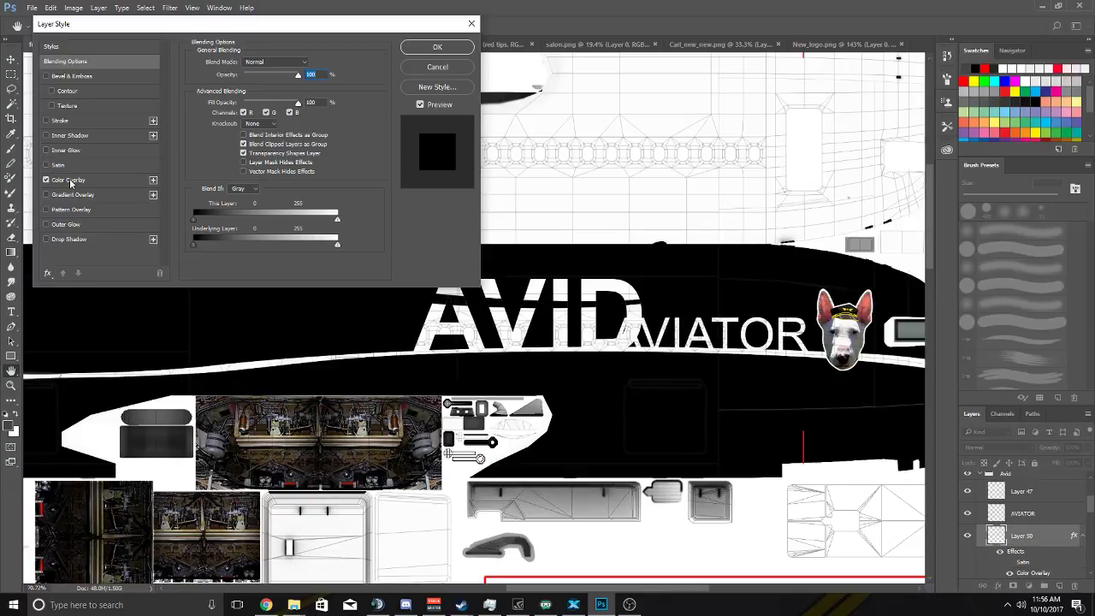
click(68, 179)
Set the swoosh's overlay color to black (000000) and apply the layer style.
drag(269, 33, 253, 25)
click(293, 57)
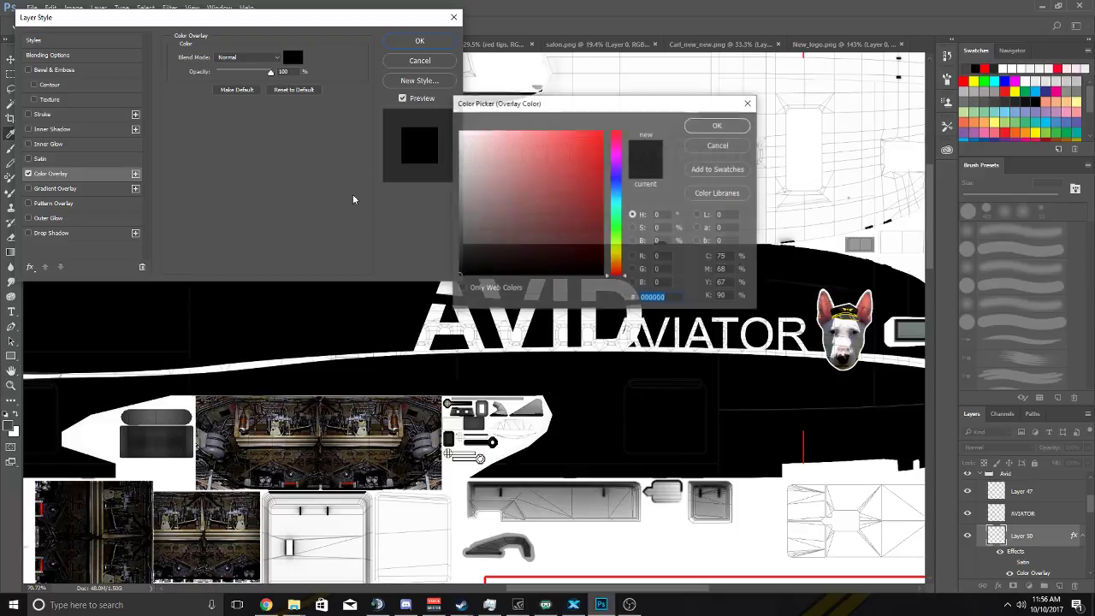
drag(580, 116, 586, 51)
mouse_move(472, 199)
mouse_down()
mouse_move(454, 90)
mouse_move(469, 103)
mouse_move(475, 138)
mouse_move(440, 259)
mouse_move(447, 249)
mouse_up()
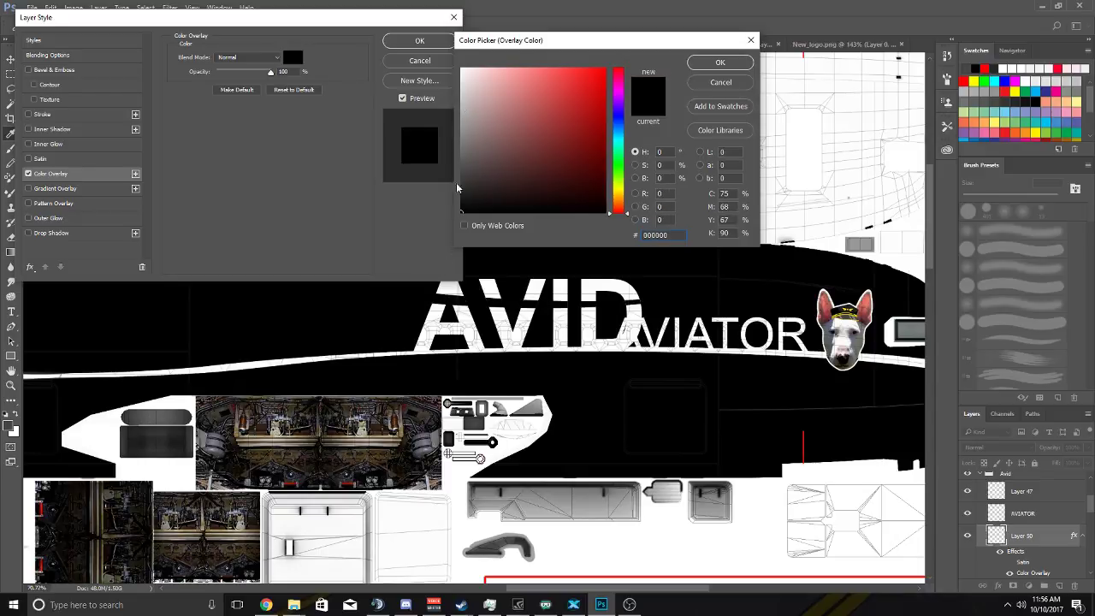
click(720, 63)
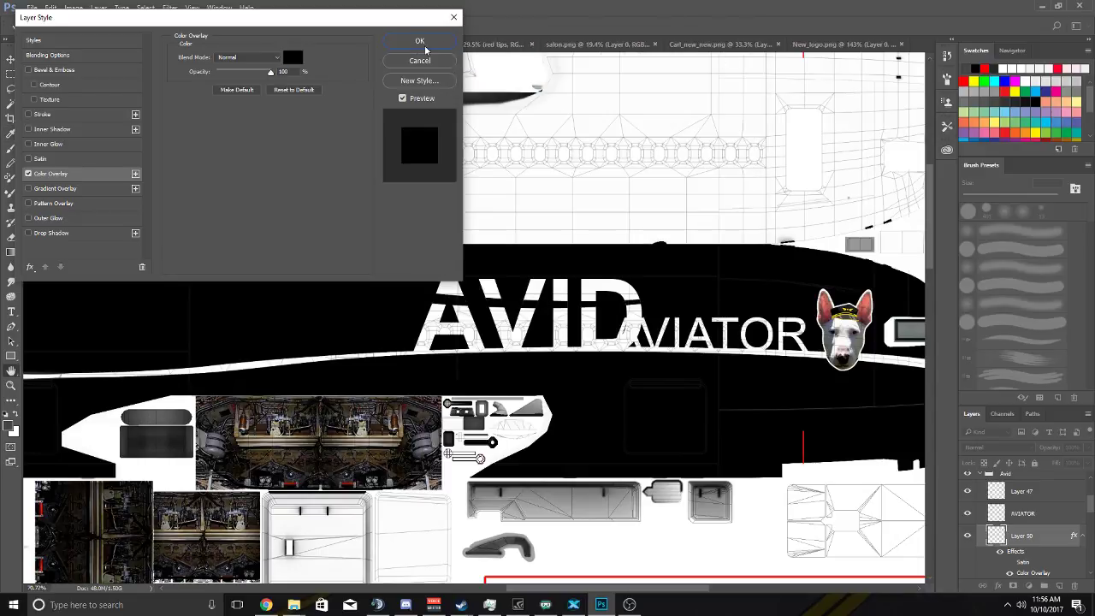
click(419, 41)
Draw a thin closed swoosh path with the Pen tool, rising from the lower part of the A to the upper part of the D.
scroll(616, 330, up, 5)
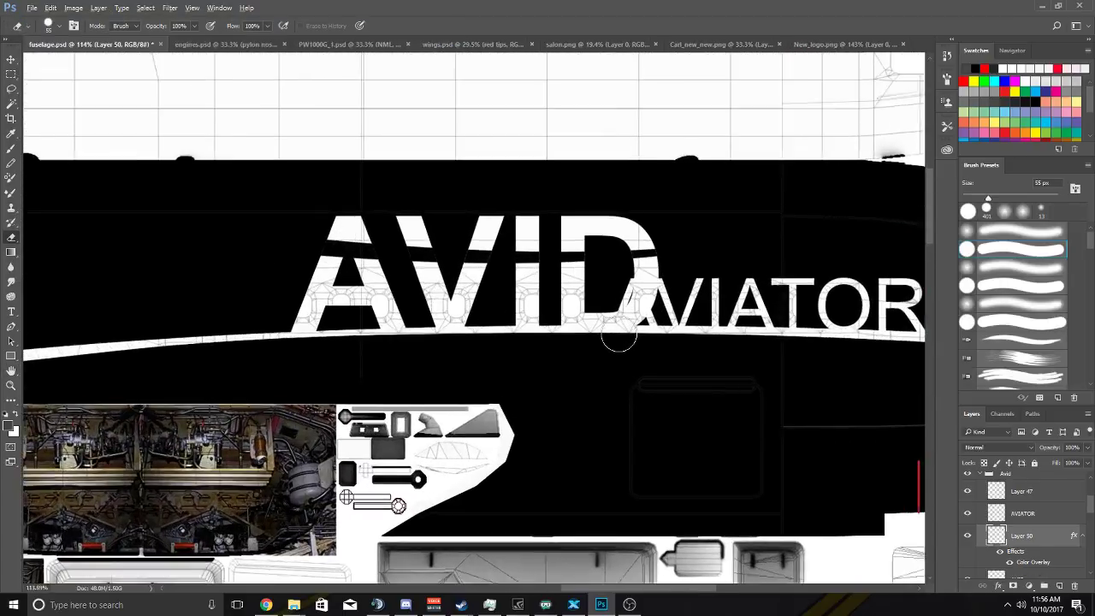
scroll(618, 333, left, 3)
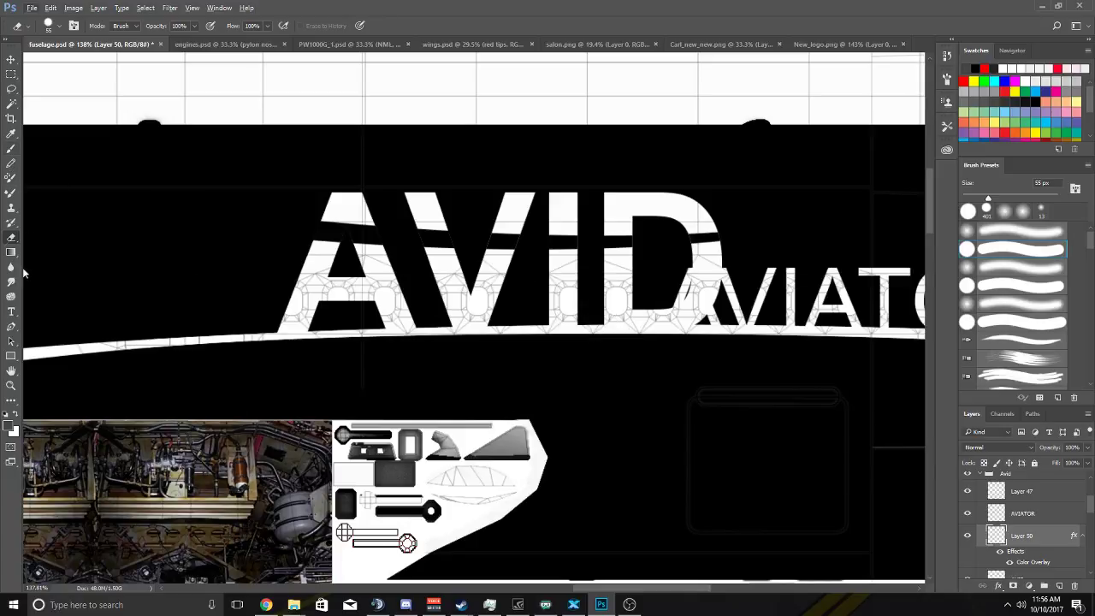
click(13, 329)
click(274, 313)
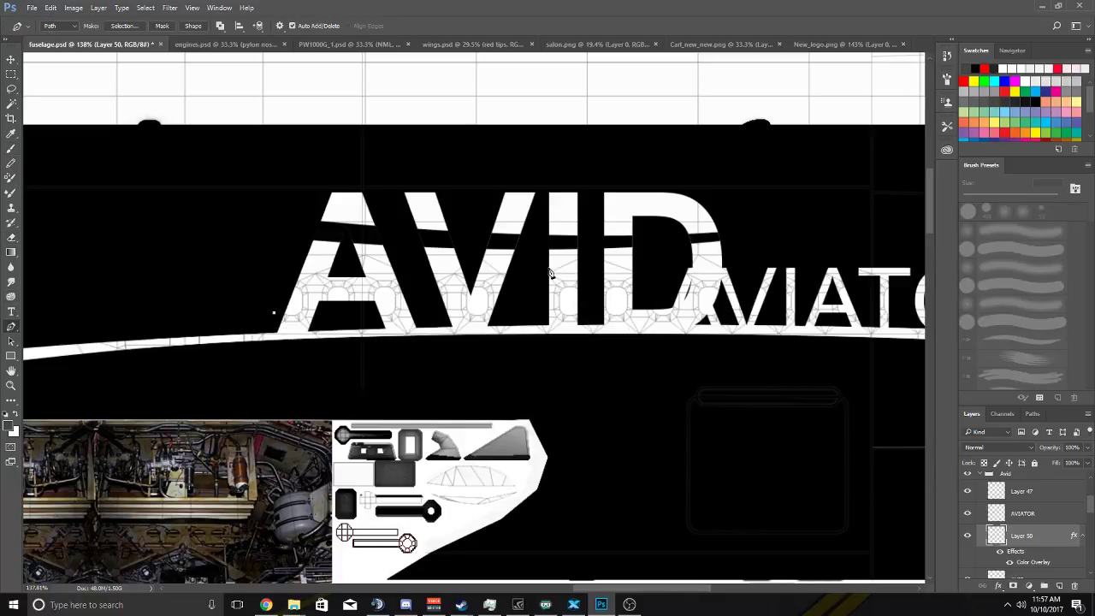
drag(723, 242, 846, 234)
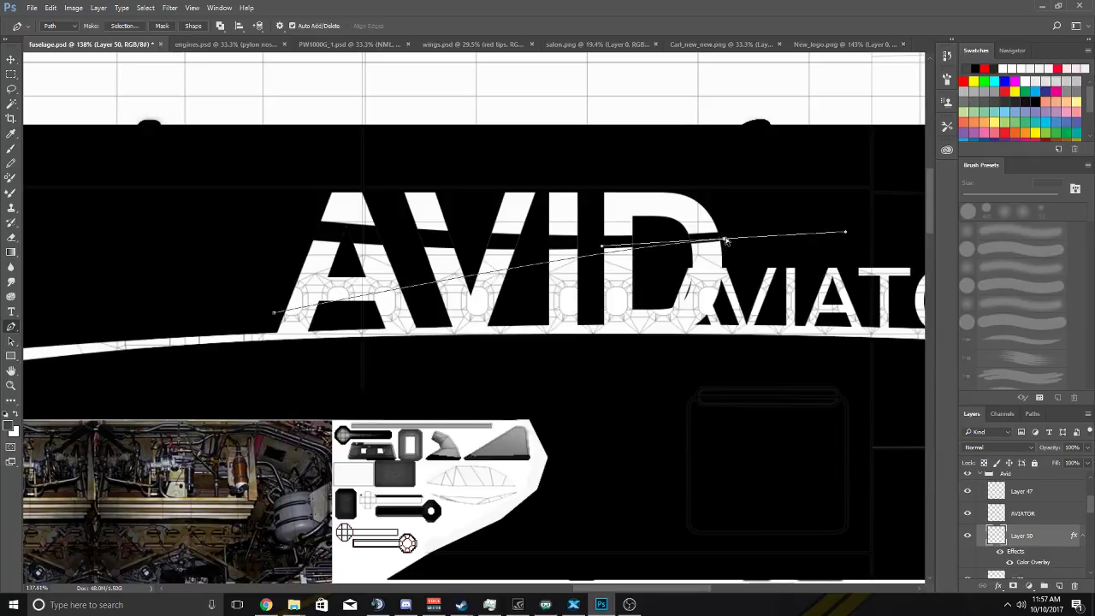
drag(725, 240, 722, 241)
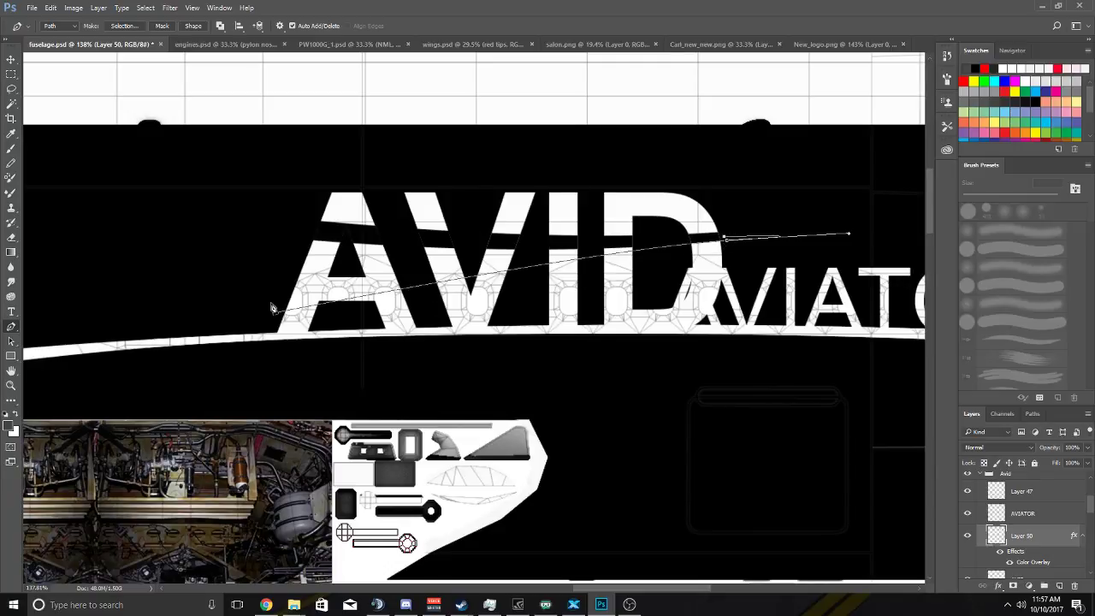
drag(273, 306, 194, 323)
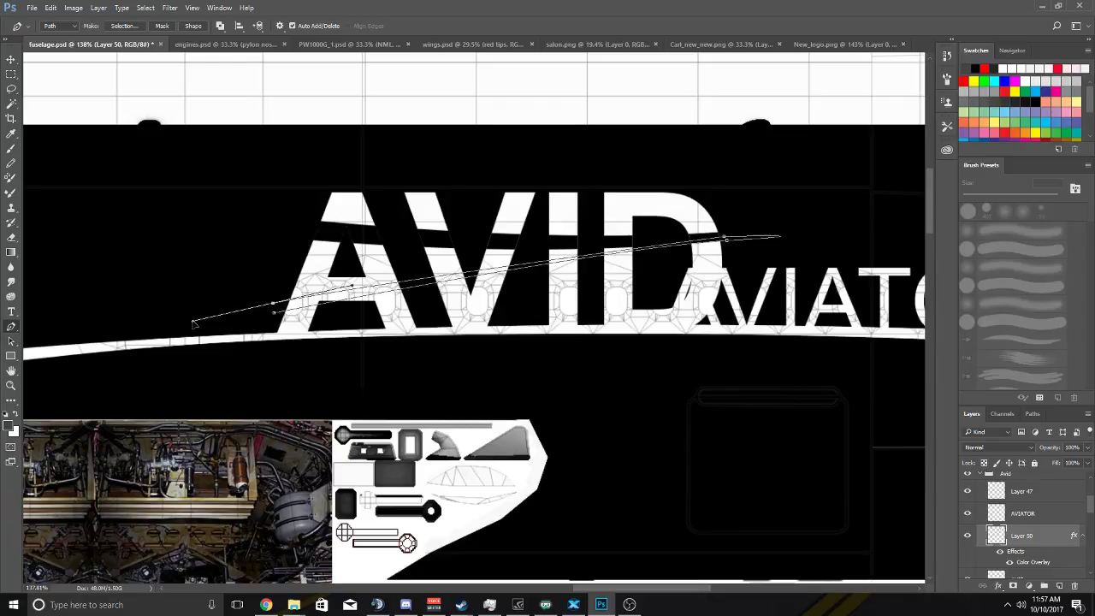
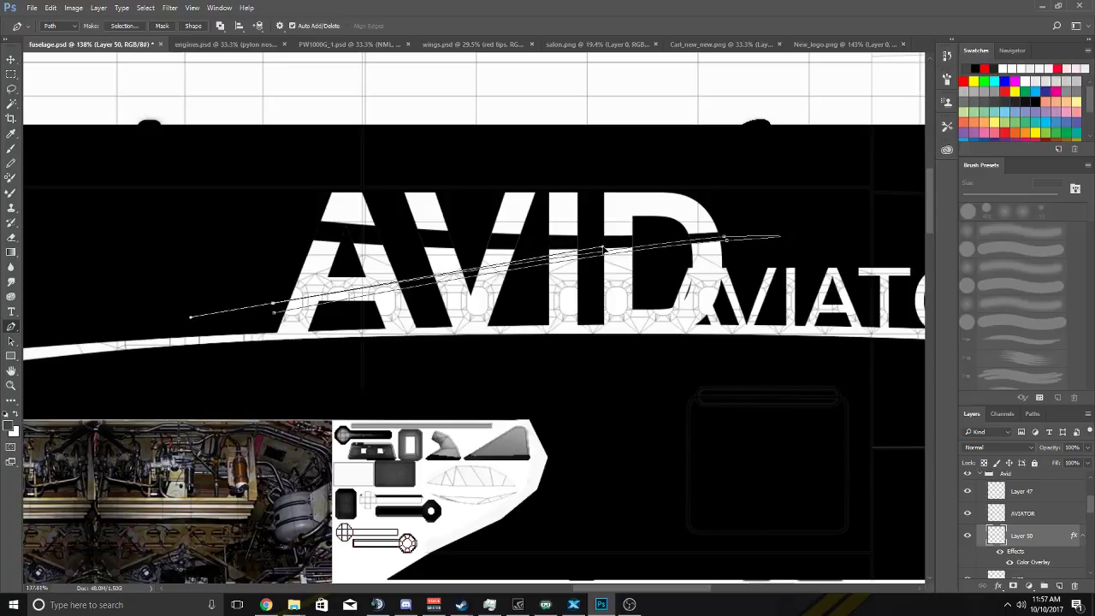
Turn the rising swoosh path into a selection, fill it on Layer 50 with the 401 px Pencil, and deselect.
right_click(275, 310)
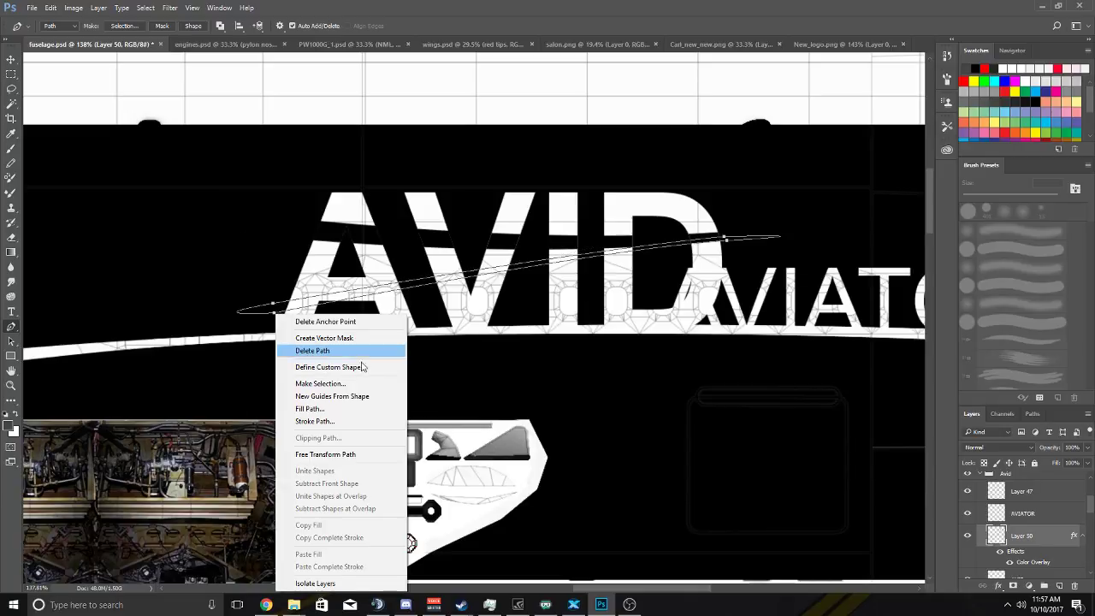
click(318, 383)
key(Return)
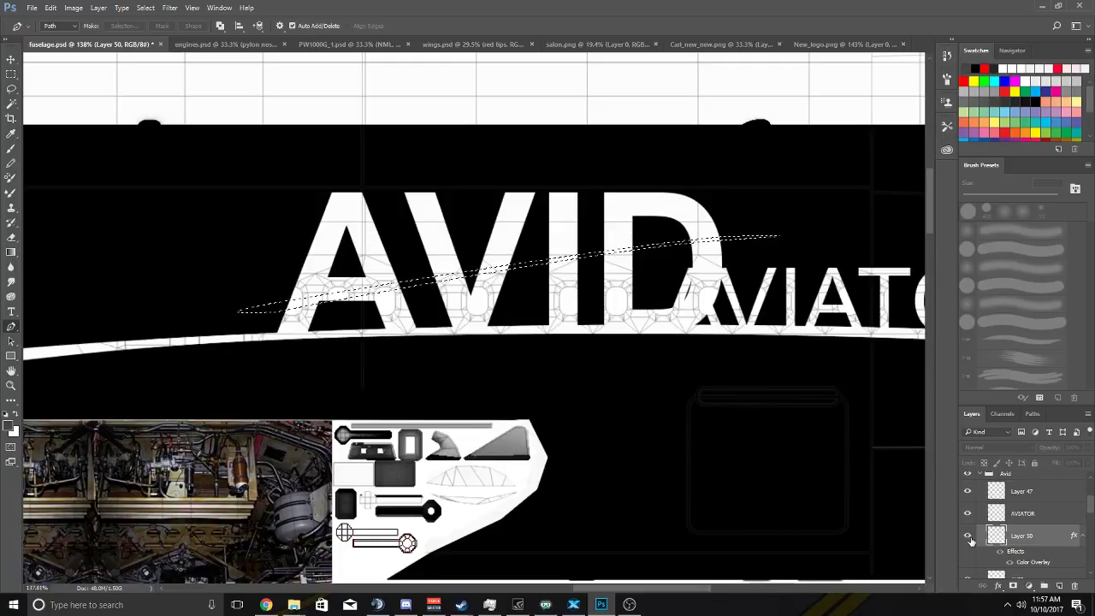
click(11, 163)
mouse_move(316, 227)
mouse_down()
mouse_move(561, 251)
mouse_move(635, 243)
mouse_move(266, 305)
mouse_move(514, 271)
mouse_move(323, 300)
mouse_up()
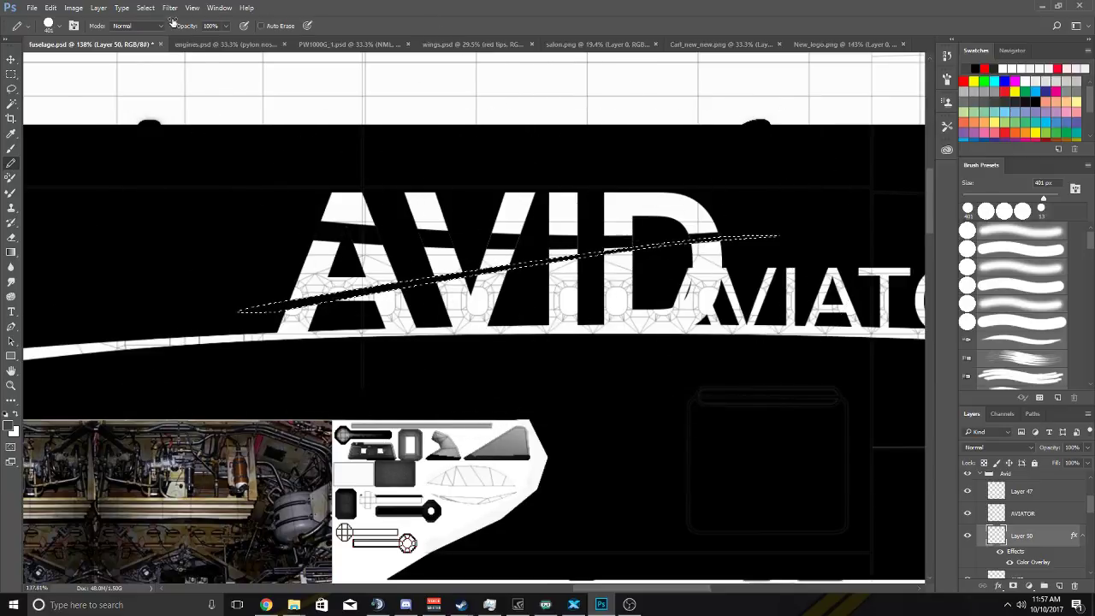
click(144, 8)
click(156, 36)
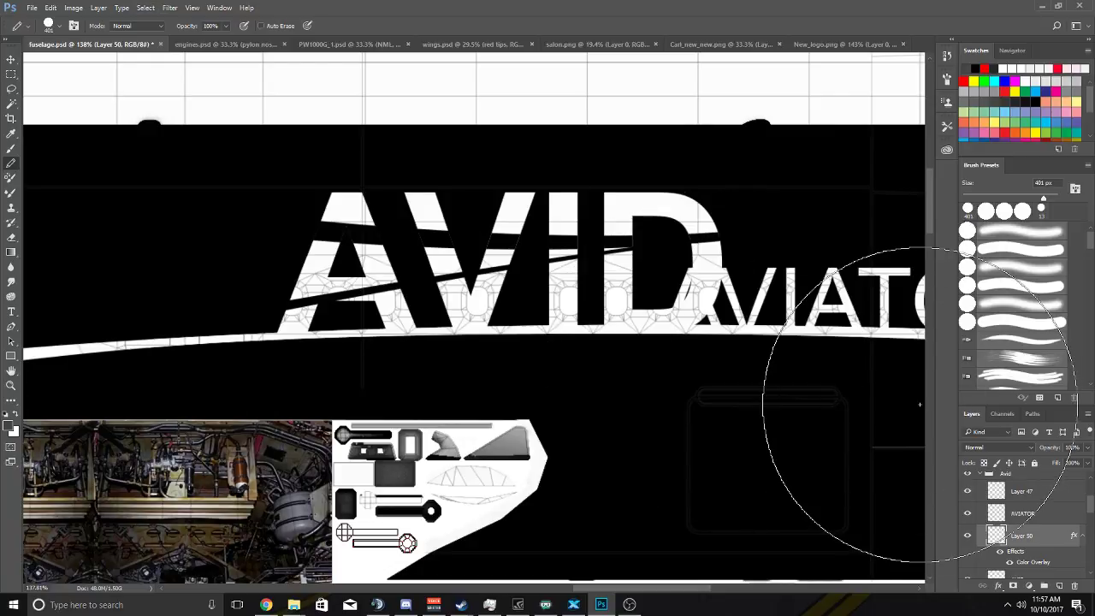
Undo the second, rising swoosh across the AVID letters along with its path.
scroll(656, 363, down, 2)
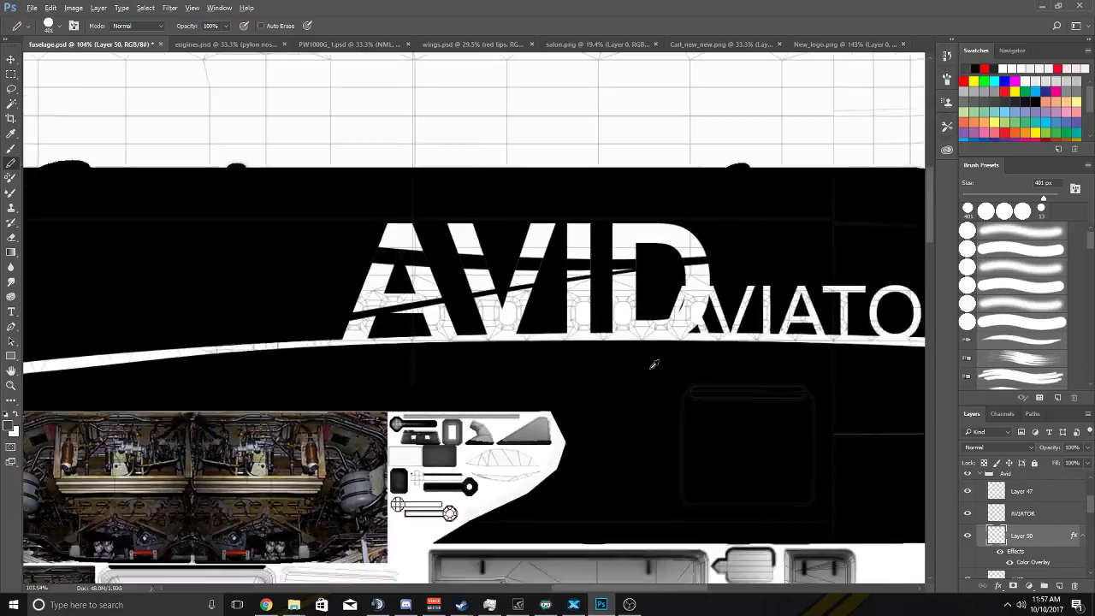
scroll(656, 364, down, 1)
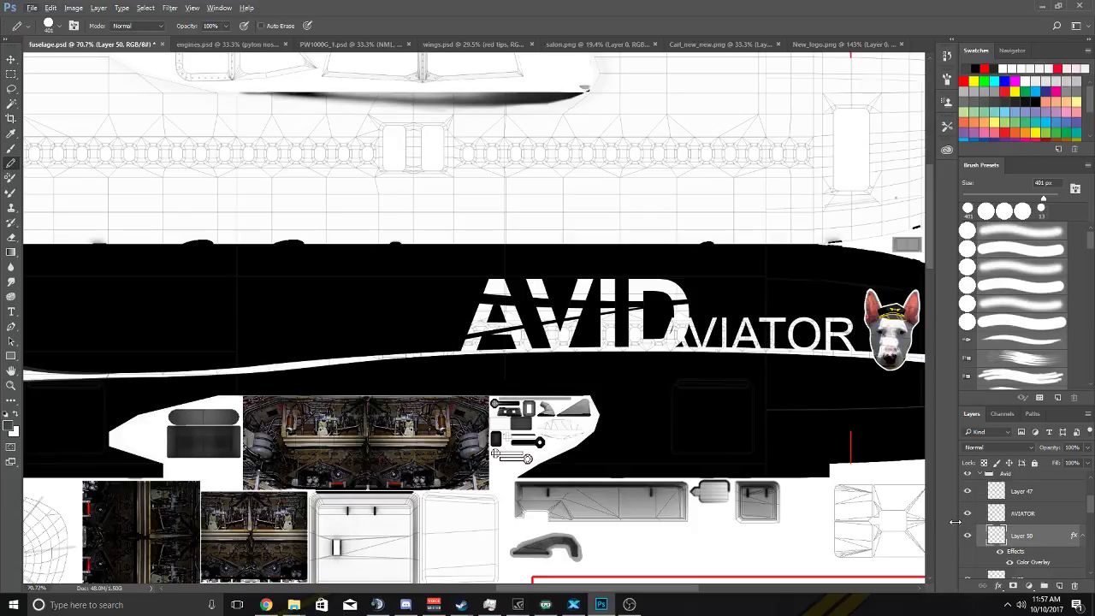
ctrl+click(997, 535)
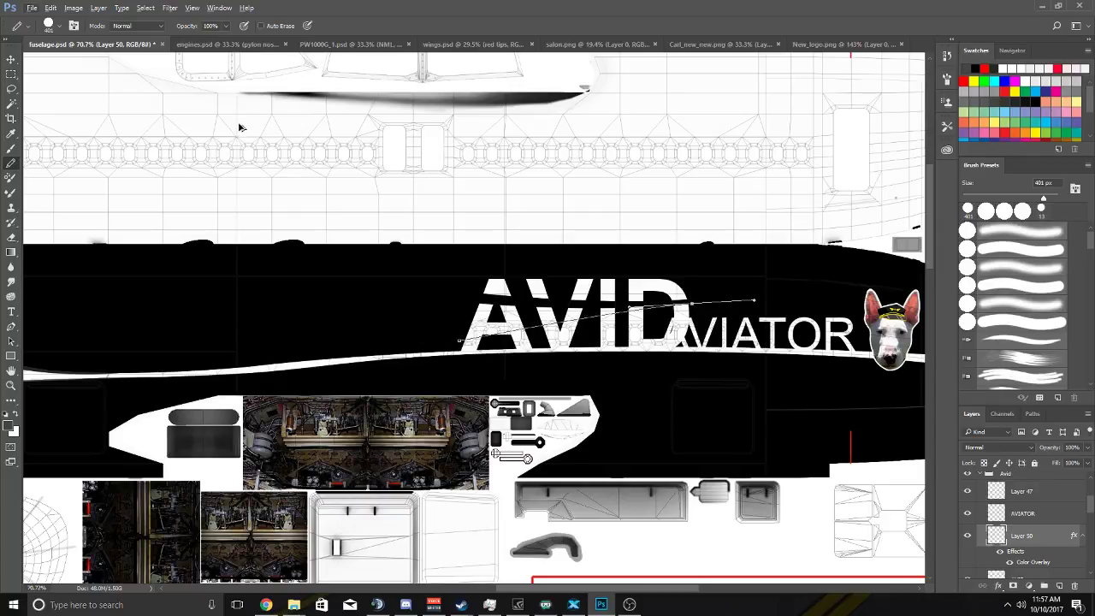
key(ctrl+d)
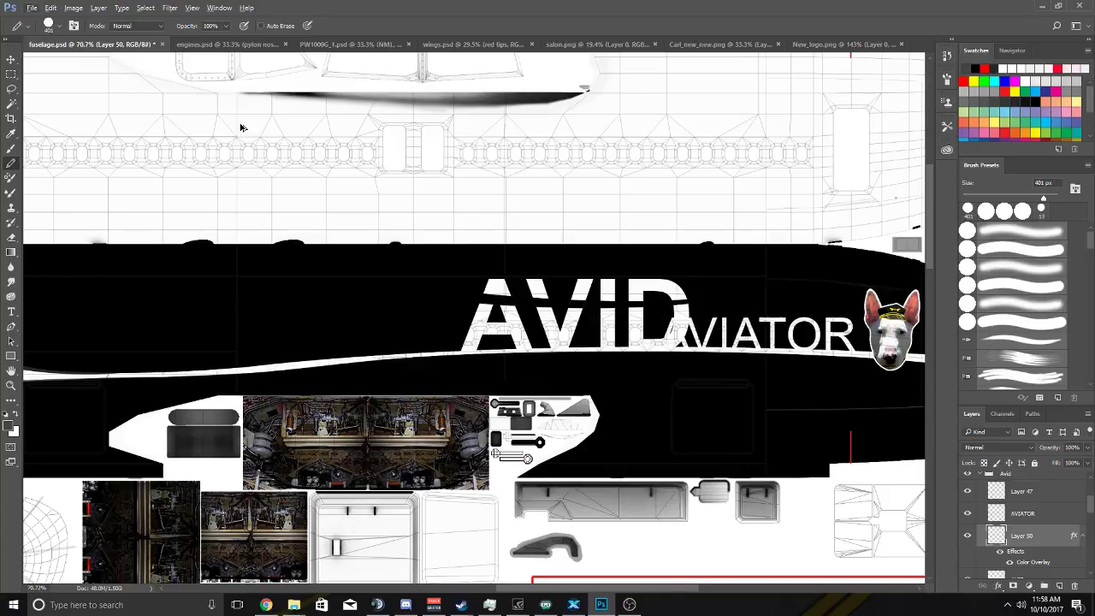
Hide the 3D mesh layer and inspect the whole fuselage livery without the wireframe.
scroll(425, 353, down, 4)
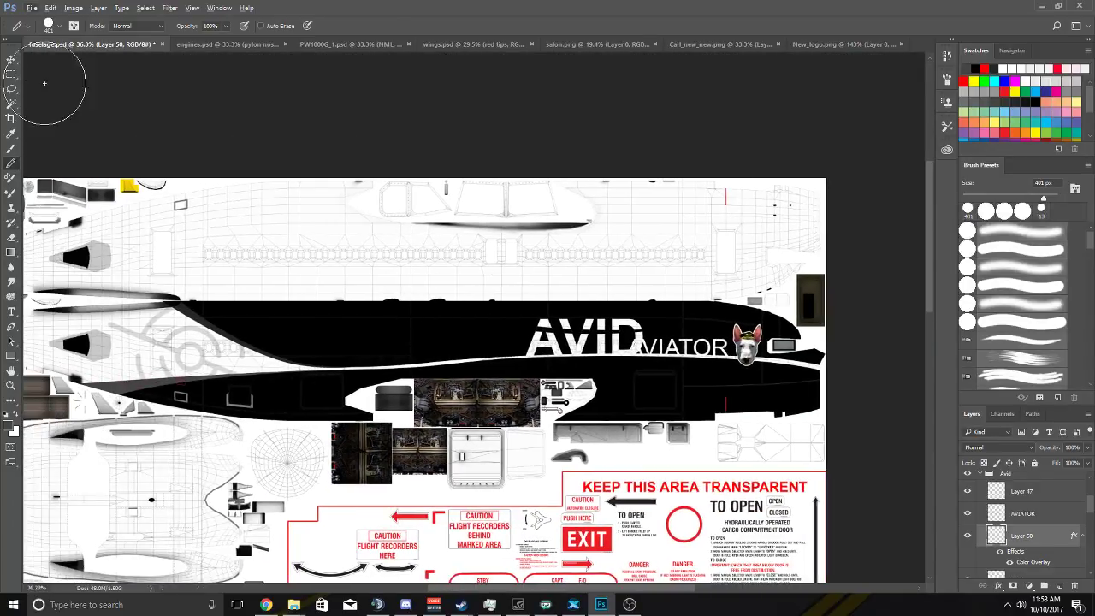
click(11, 59)
scroll(419, 295, up, 3)
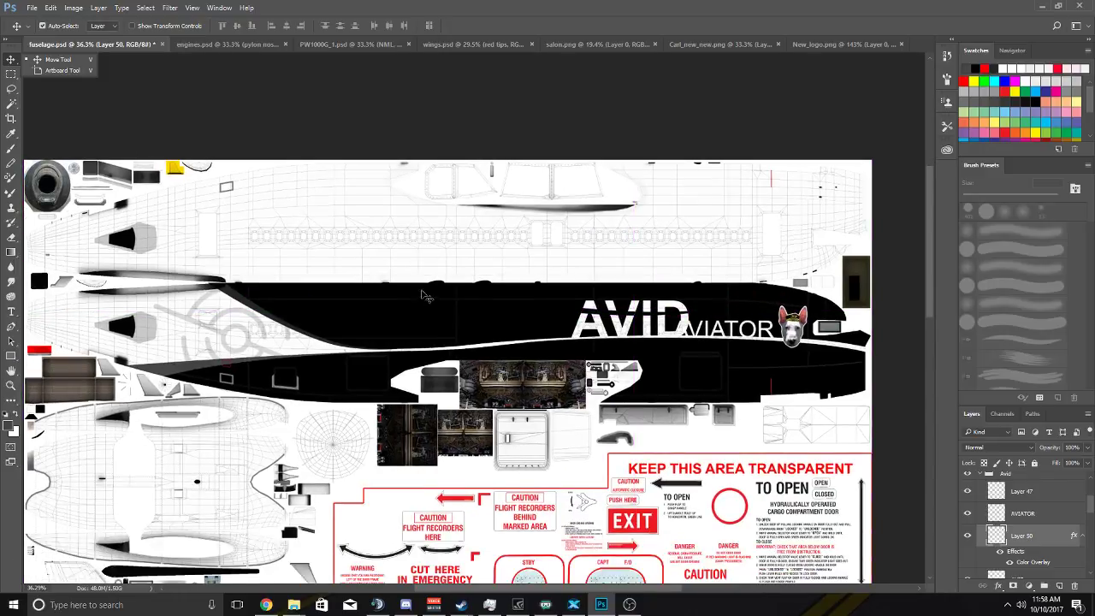
scroll(482, 300, down, 3)
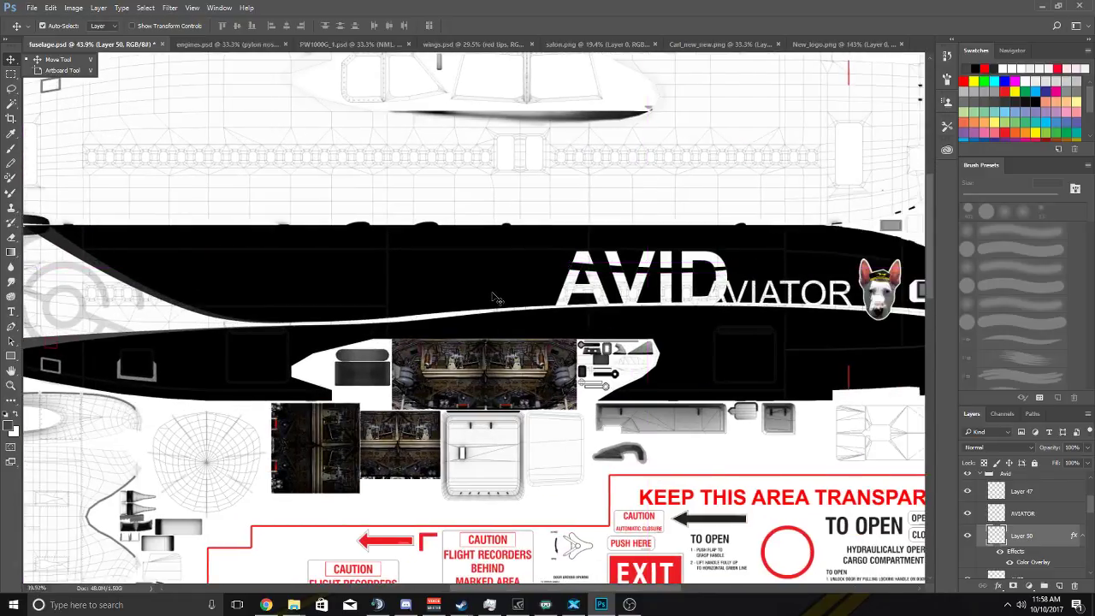
scroll(866, 313, up, 2)
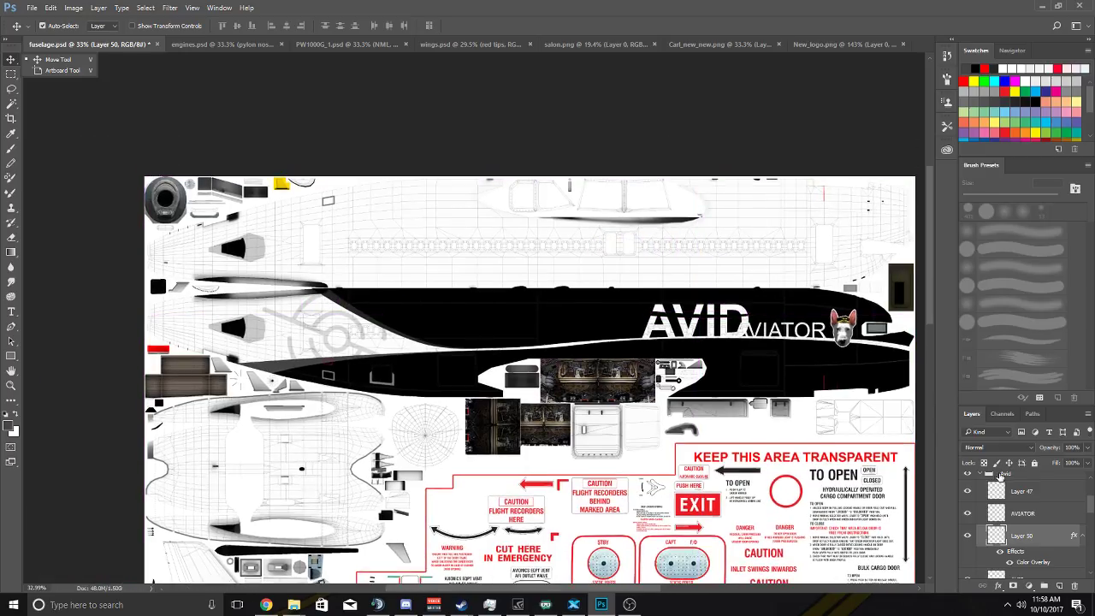
scroll(976, 486, up, 3)
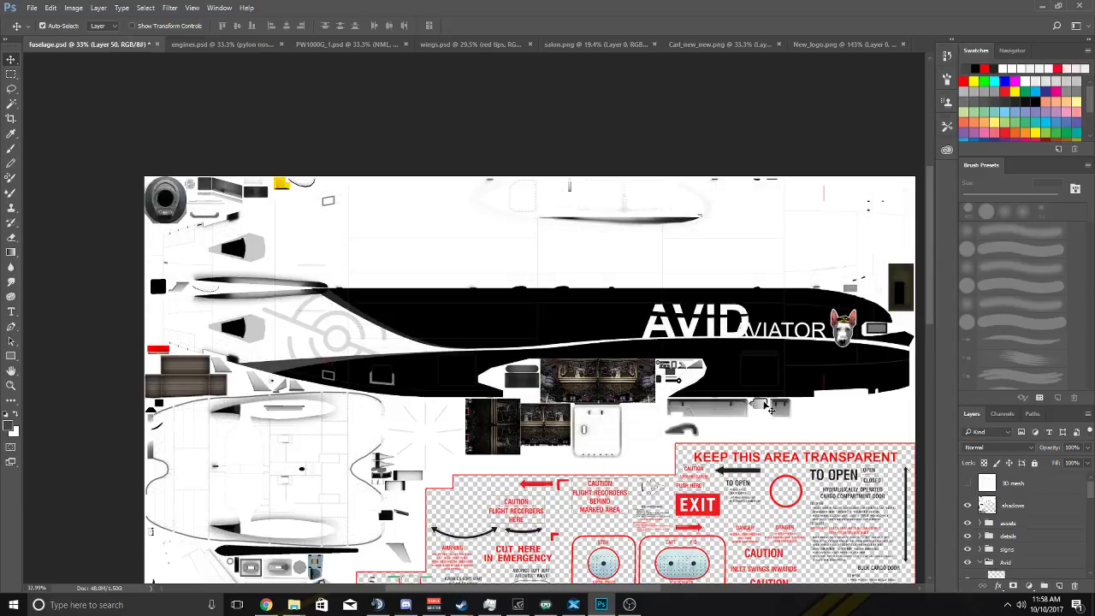
scroll(690, 371, down, 2)
scroll(676, 358, right, 3)
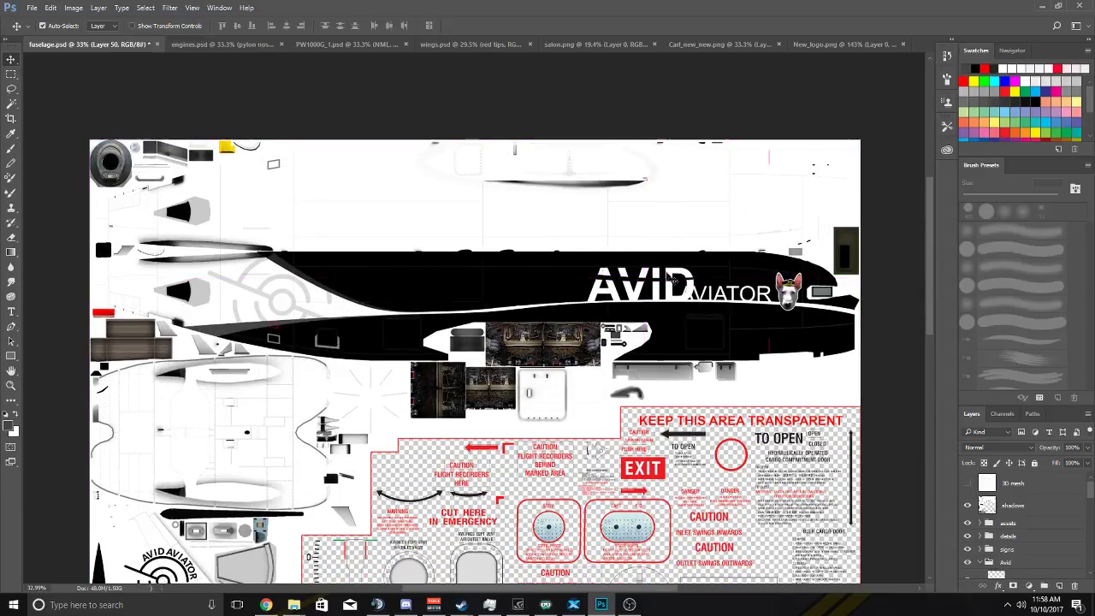
Examine up close the edges where the black swoosh cuts through the AVID letters.
scroll(627, 312, up, 3)
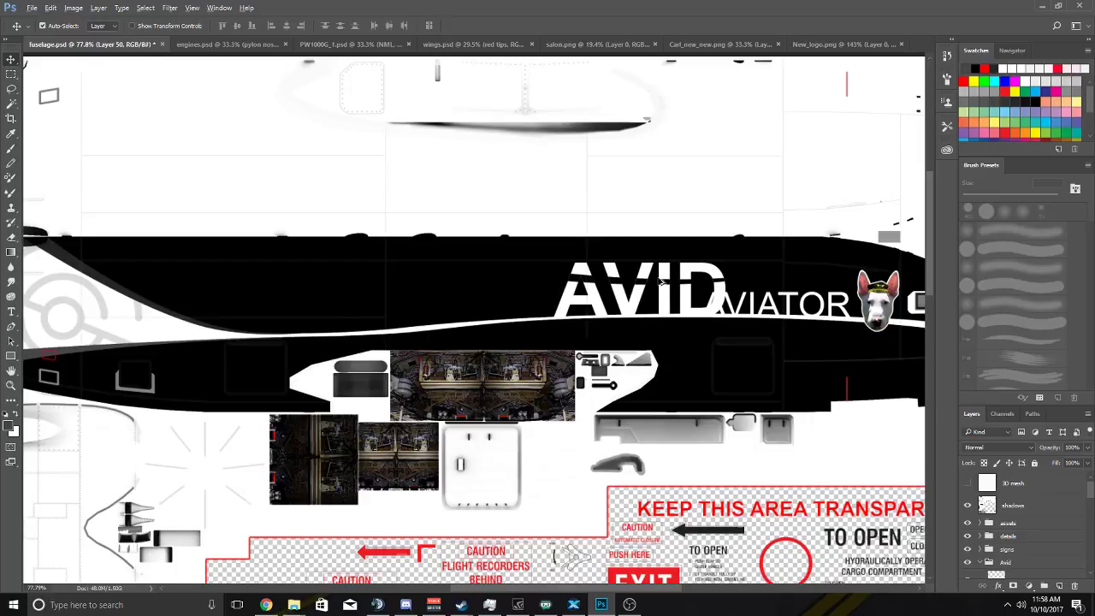
scroll(661, 283, up, 5)
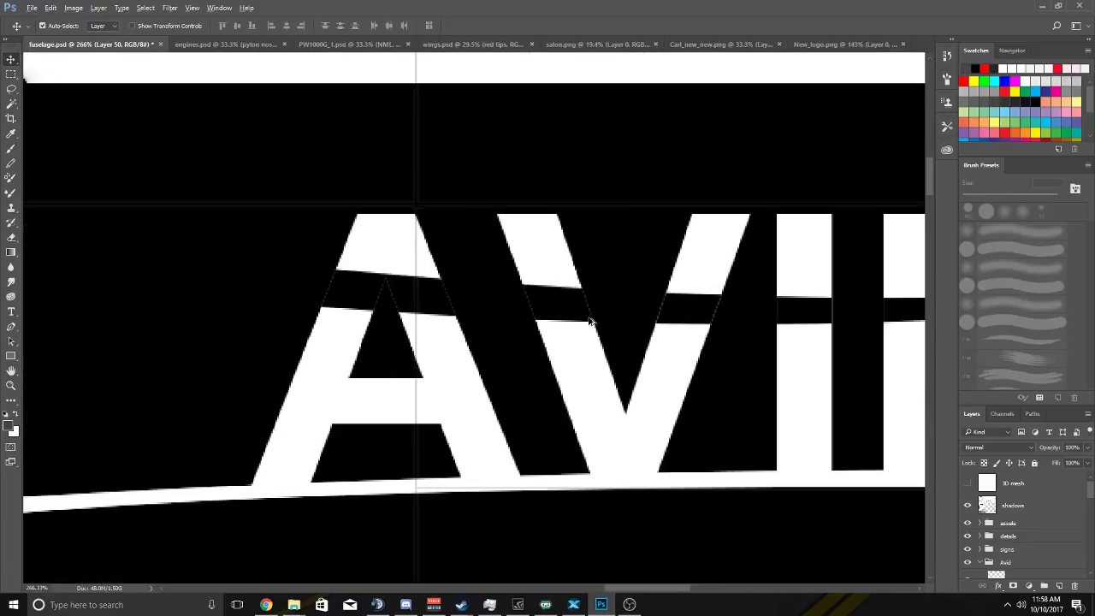
scroll(589, 321, down, 5)
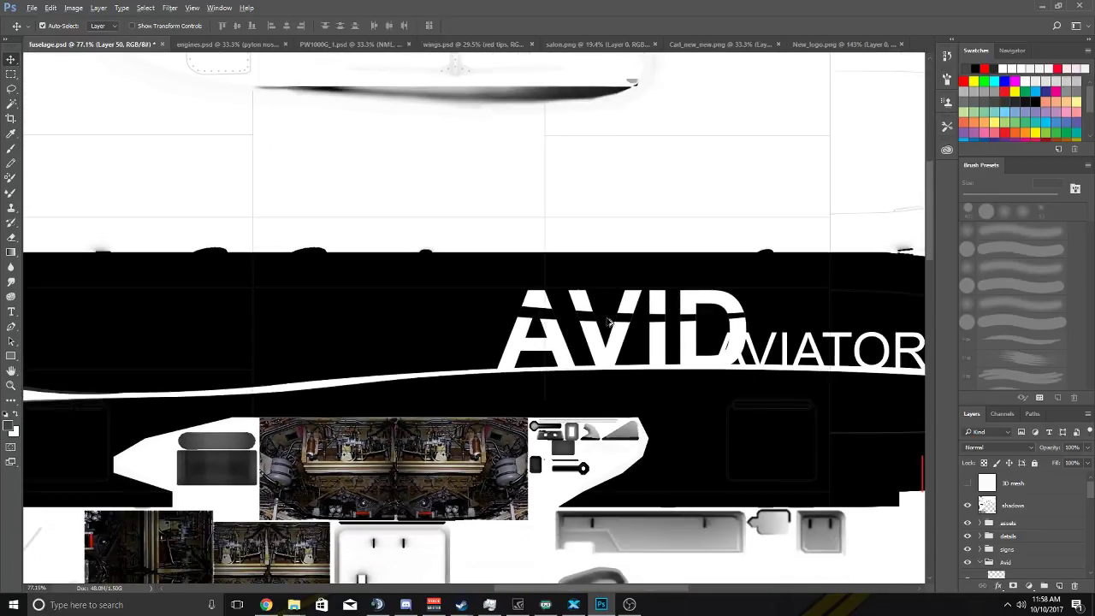
scroll(621, 322, up, 5)
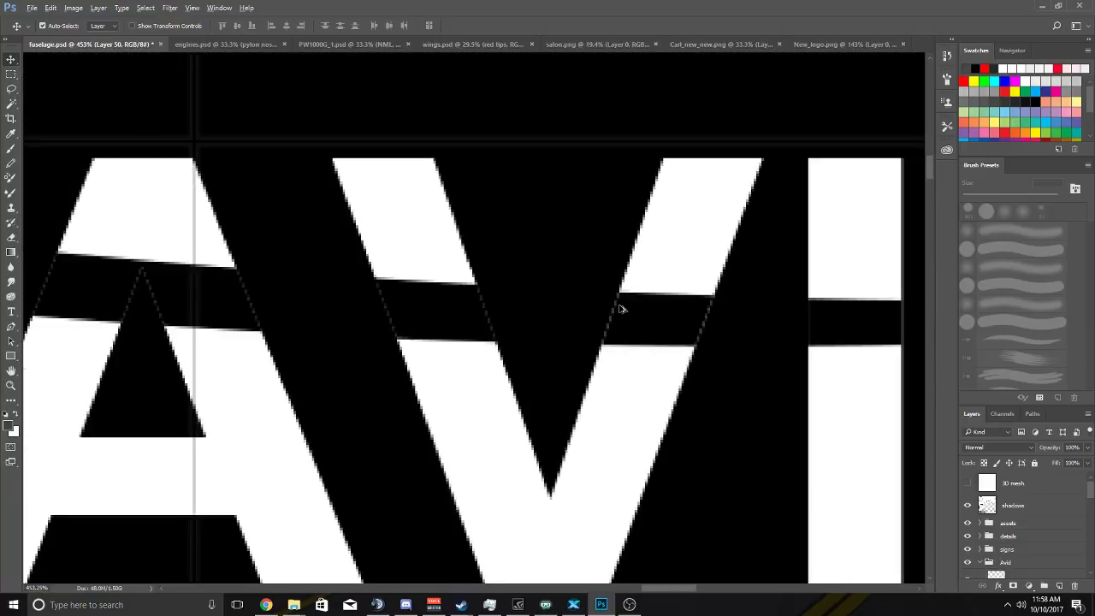
scroll(398, 320, left, 2)
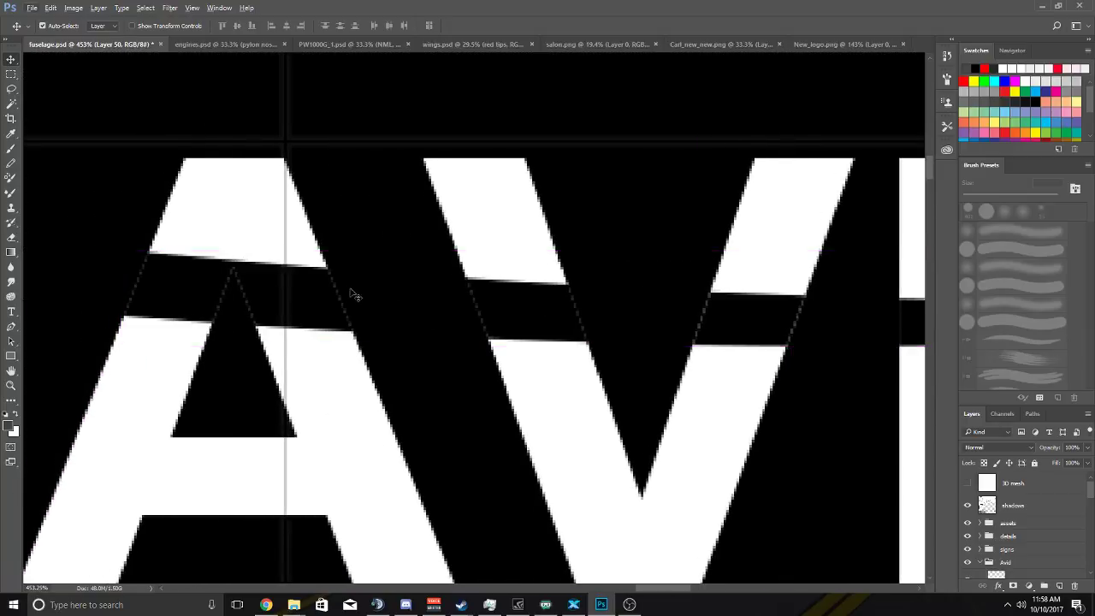
scroll(341, 287, down, 4)
scroll(325, 295, up, 6)
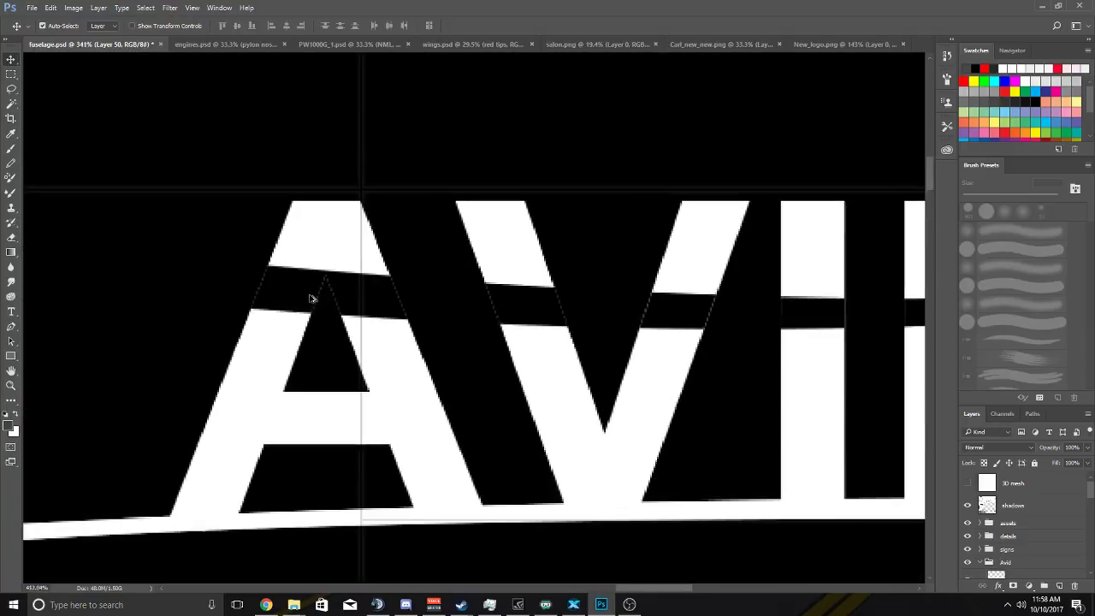
scroll(78, 249, down, 3)
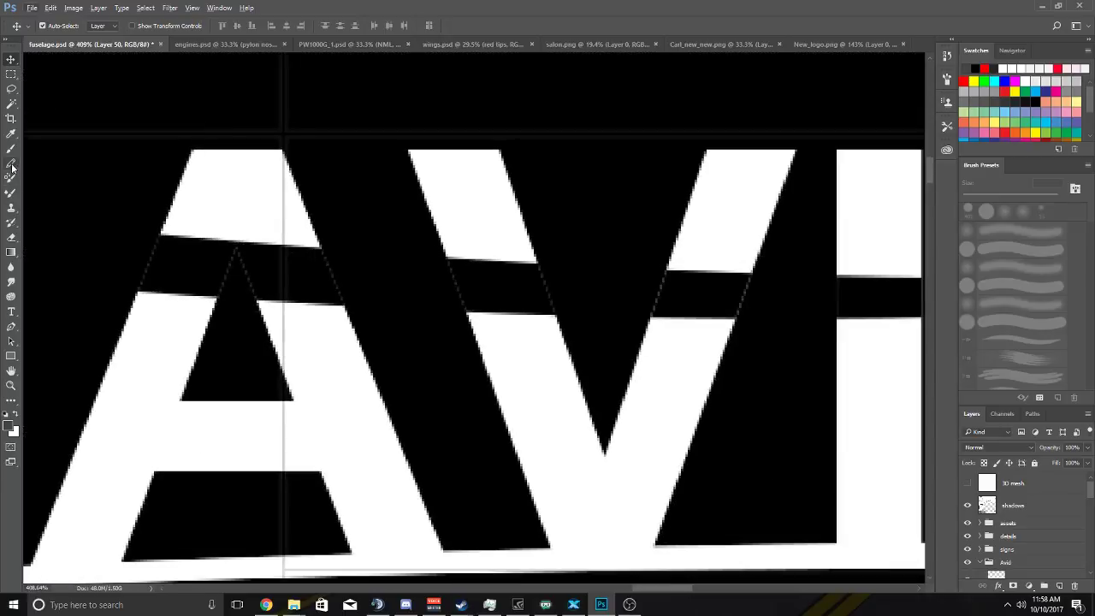
Set the hard round Brush to 10 px and paint out the faint letter outlines inside the swoosh across the A.
click(11, 148)
click(58, 25)
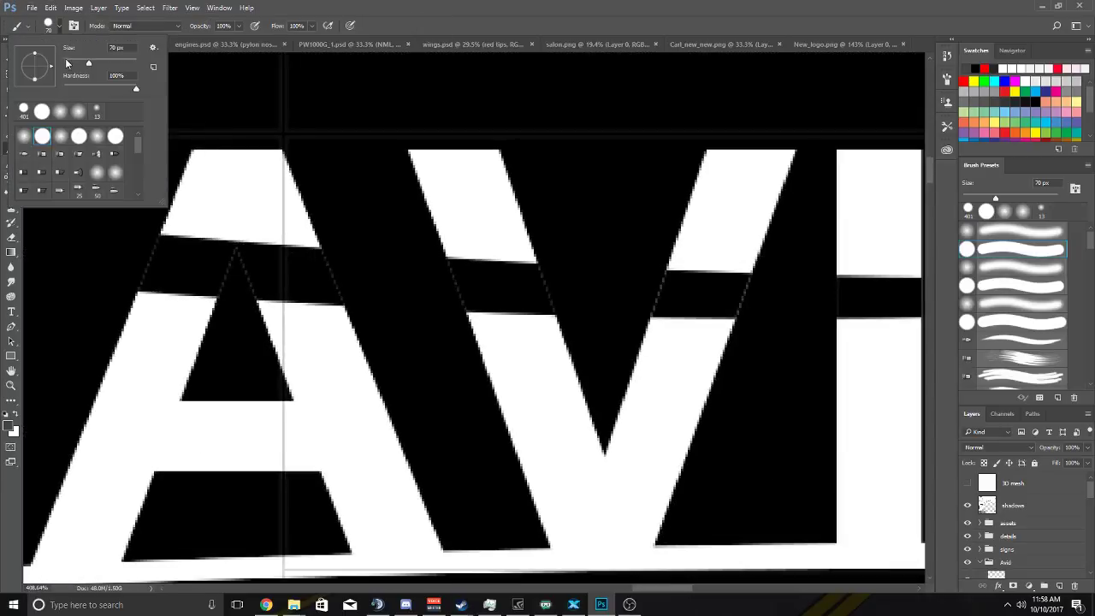
drag(65, 62, 69, 64)
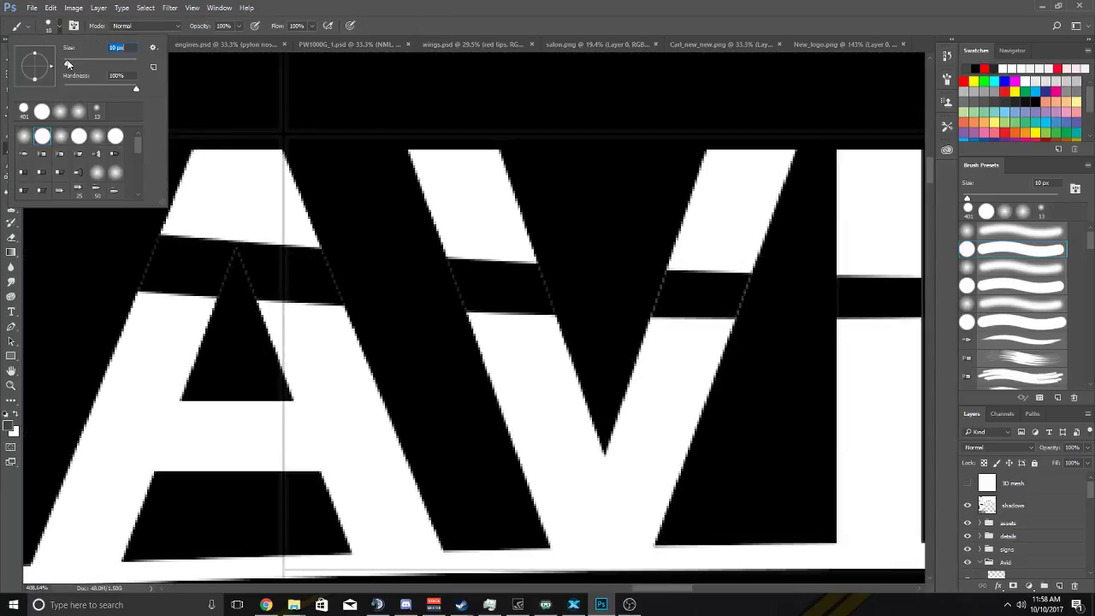
click(222, 283)
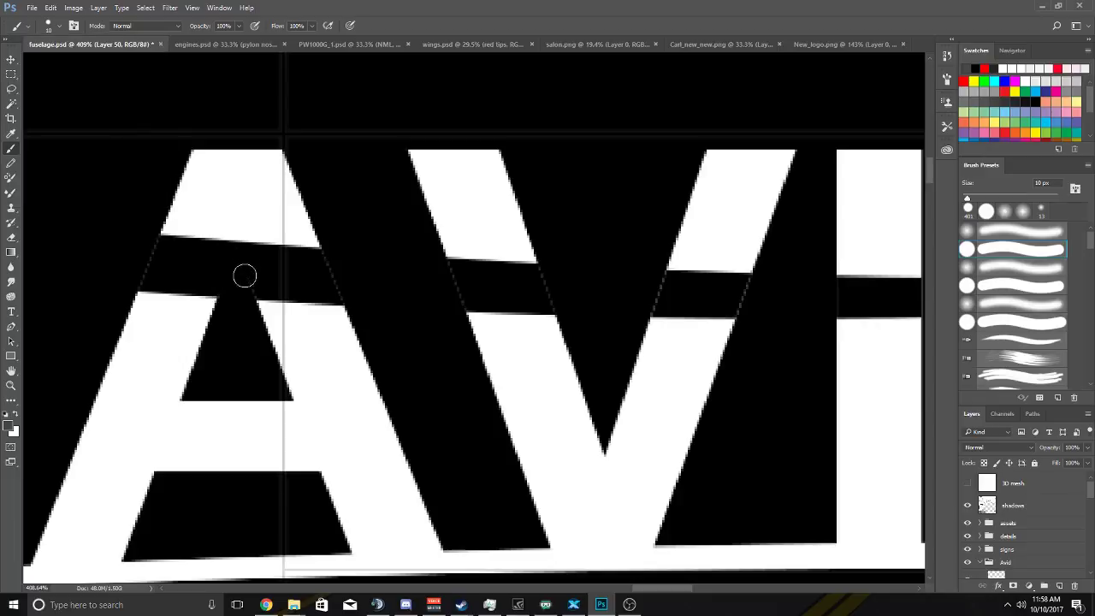
drag(255, 285, 283, 284)
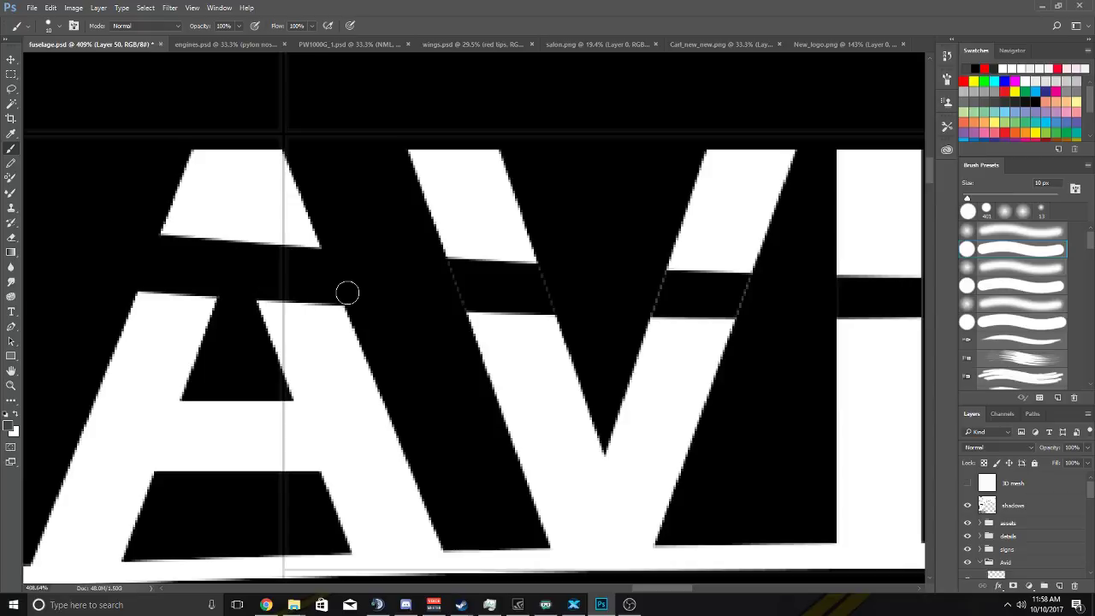
Paint over the faint letter outlines inside the swoosh across both strokes of the V.
scroll(350, 293, right, 2)
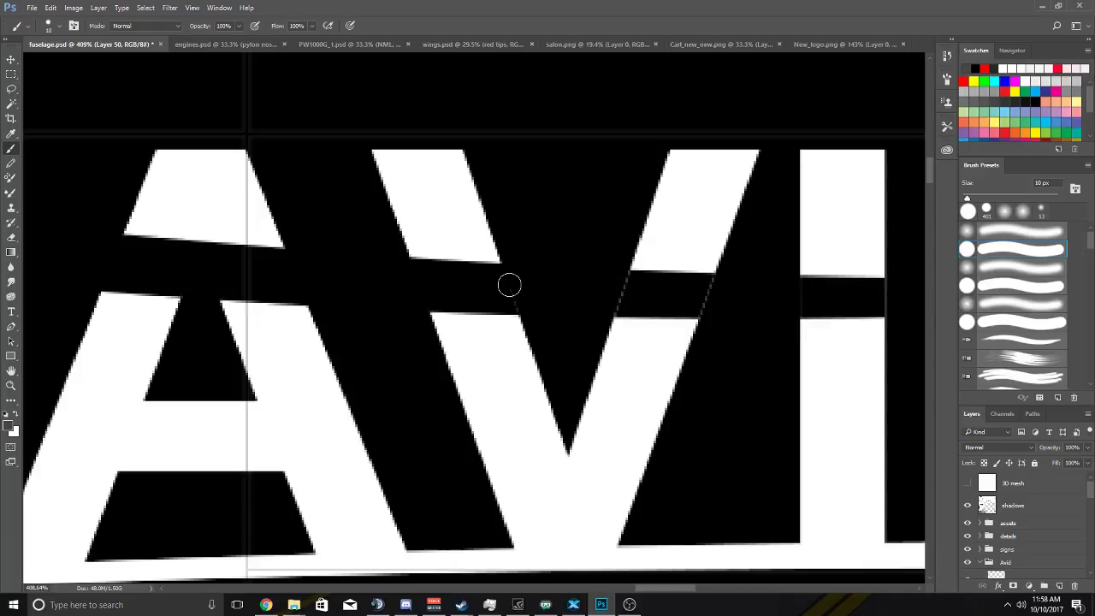
scroll(524, 297, right, 4)
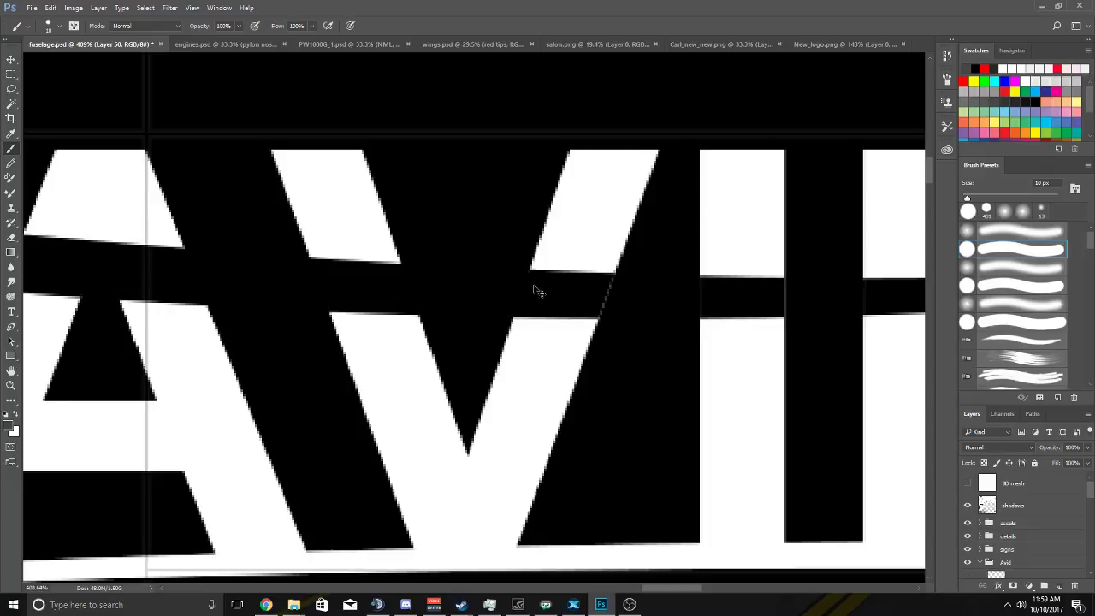
scroll(539, 292, right, 4)
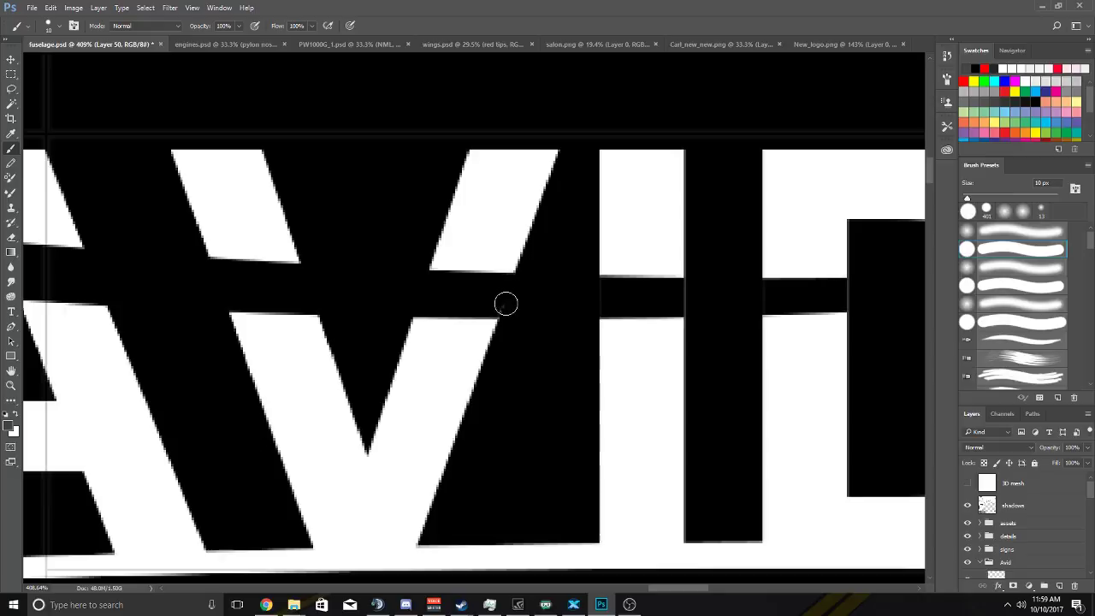
scroll(504, 306, down, 1)
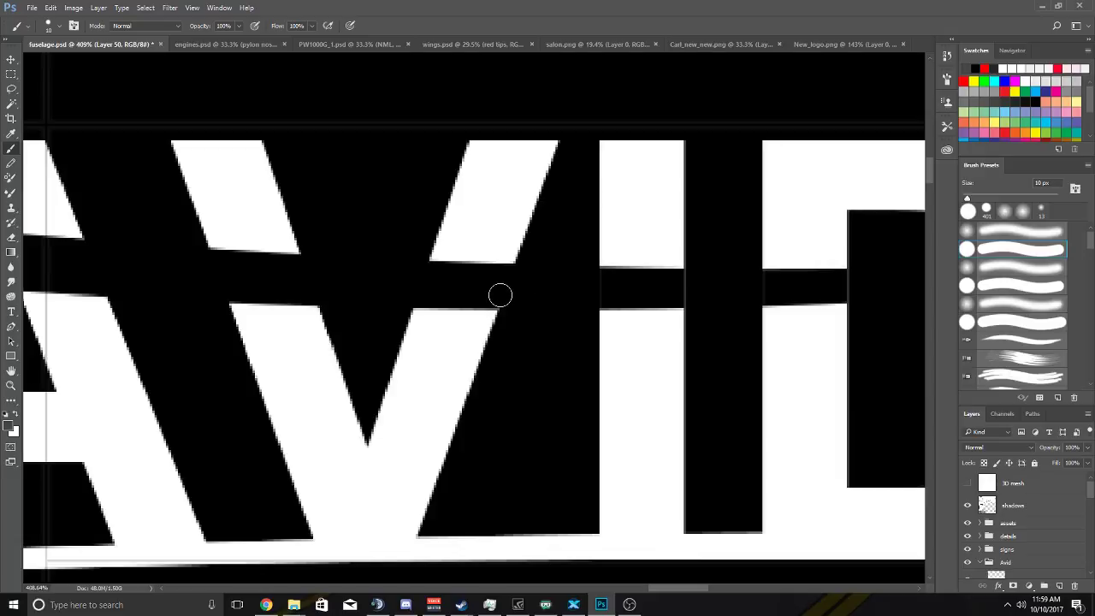
Paint over the remaining faint outlines inside the swoosh across the I and the D.
scroll(501, 295, right, 4)
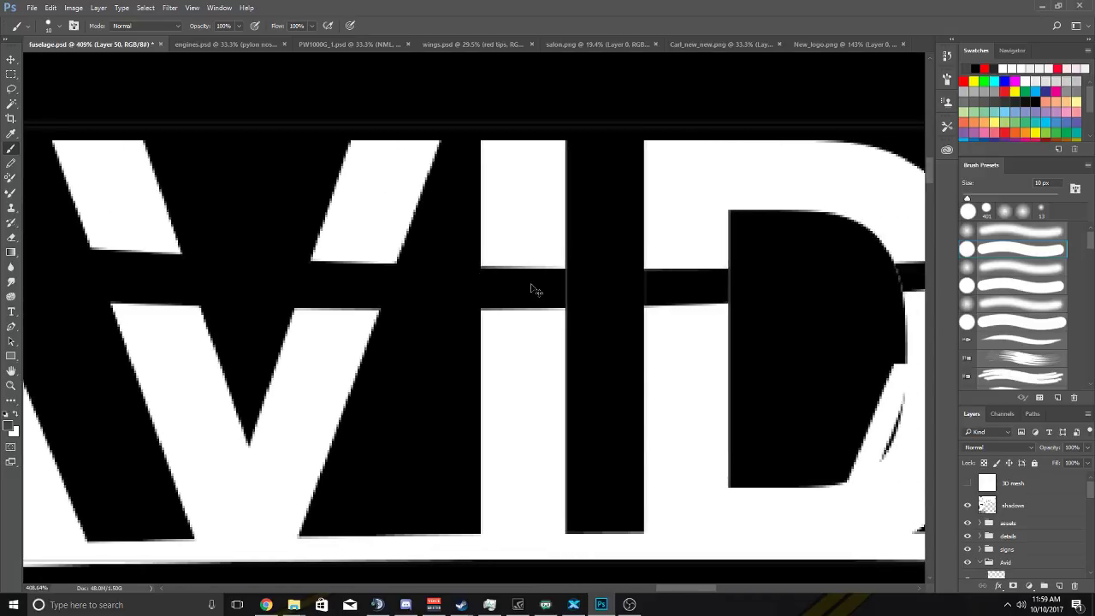
scroll(531, 289, right, 2)
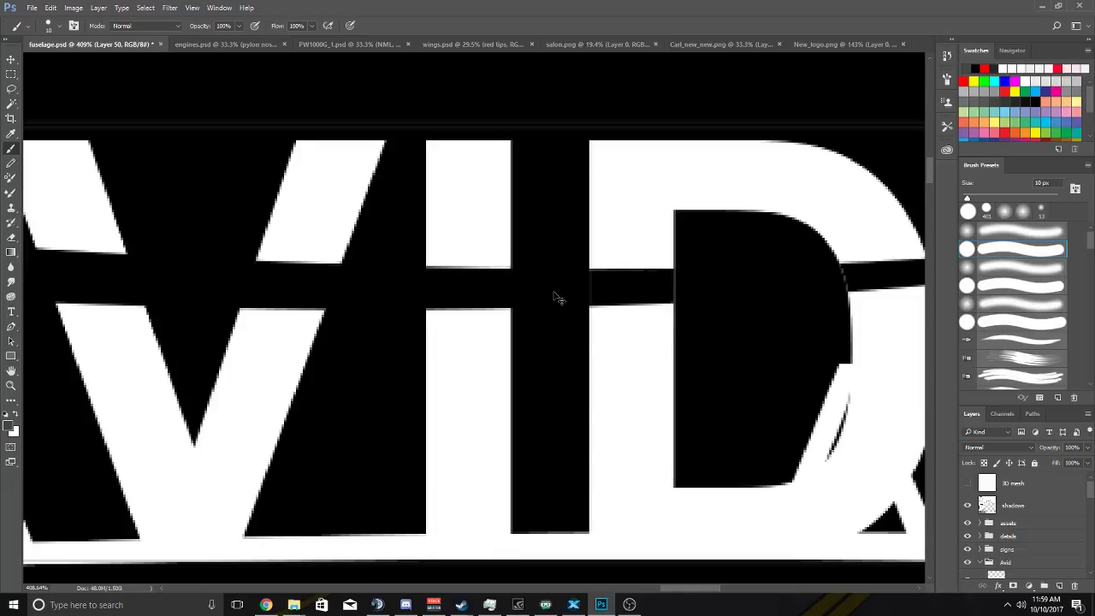
scroll(547, 294, right, 3)
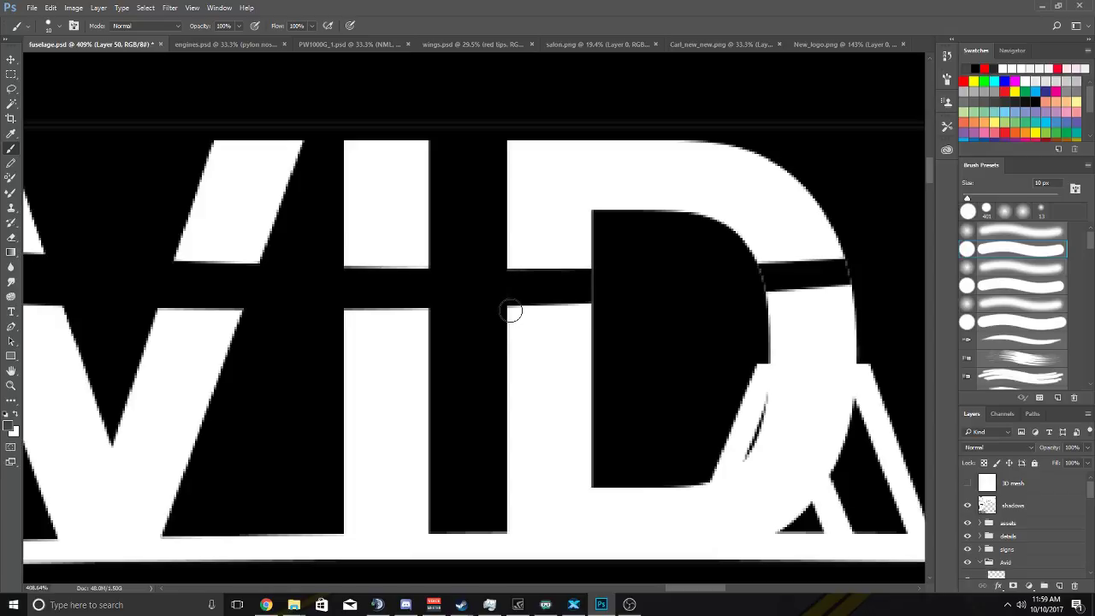
scroll(525, 279, right, 3)
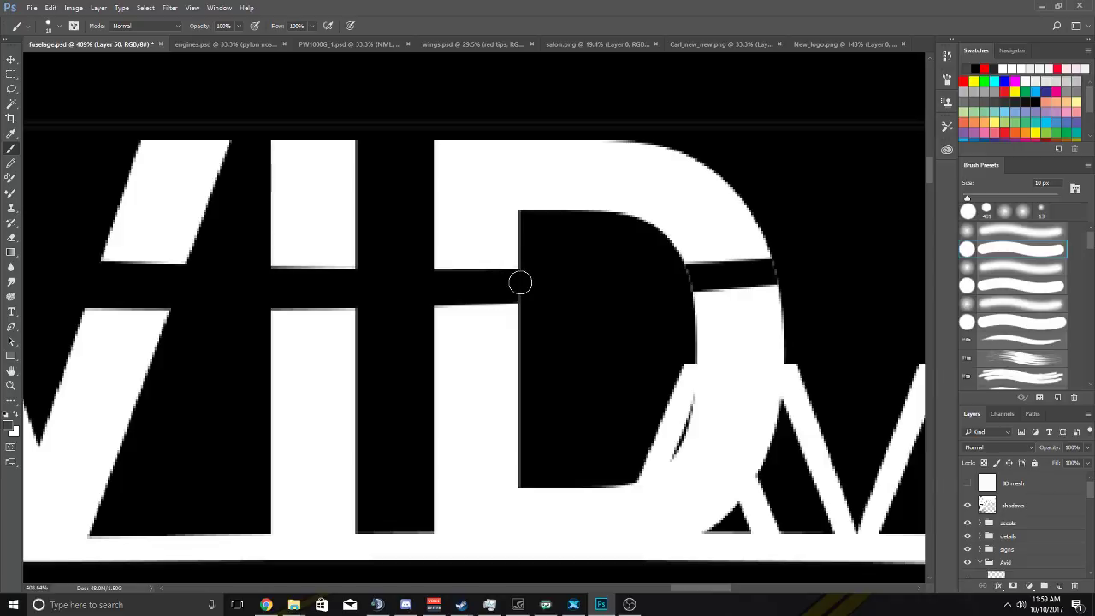
scroll(528, 289, right, 2)
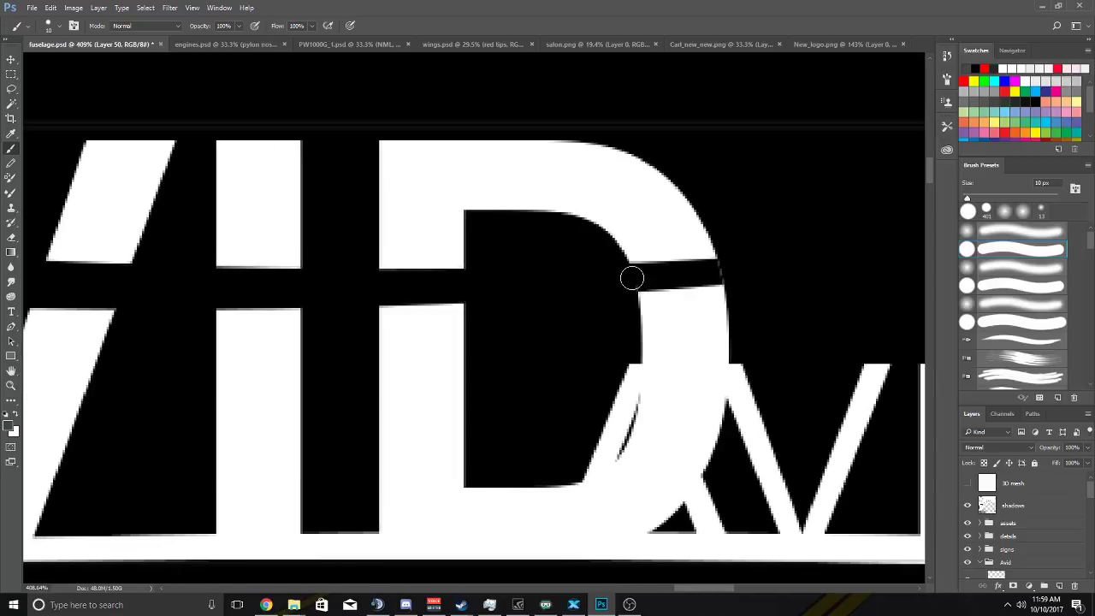
scroll(638, 278, right, 3)
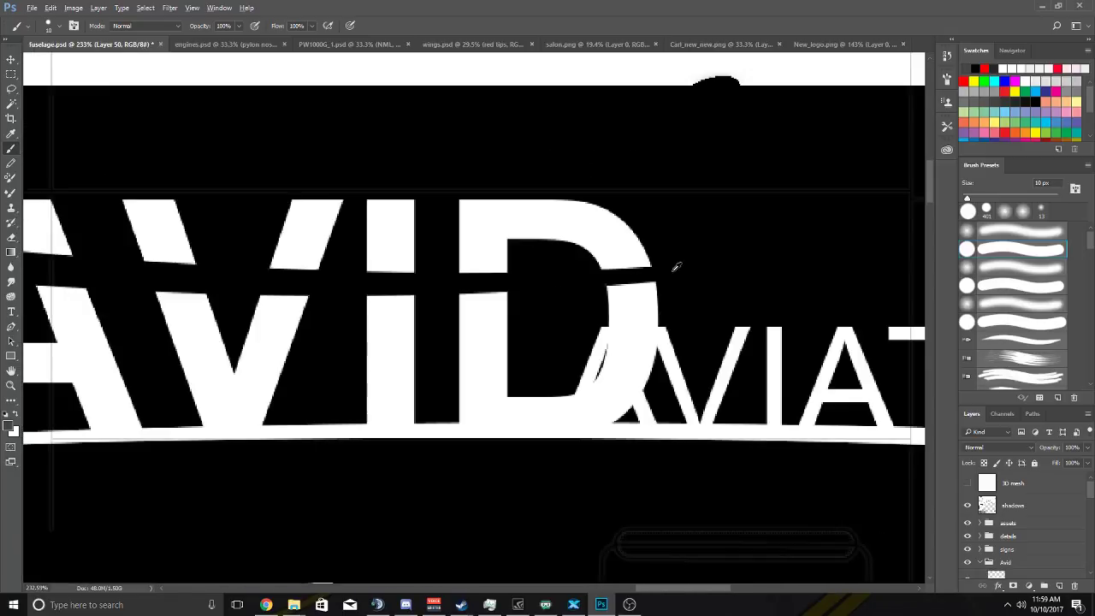
Check the cleaned AVID title at several scales and compare it with Layer 50 hidden and shown.
scroll(672, 259, down, 5)
scroll(678, 262, down, 2)
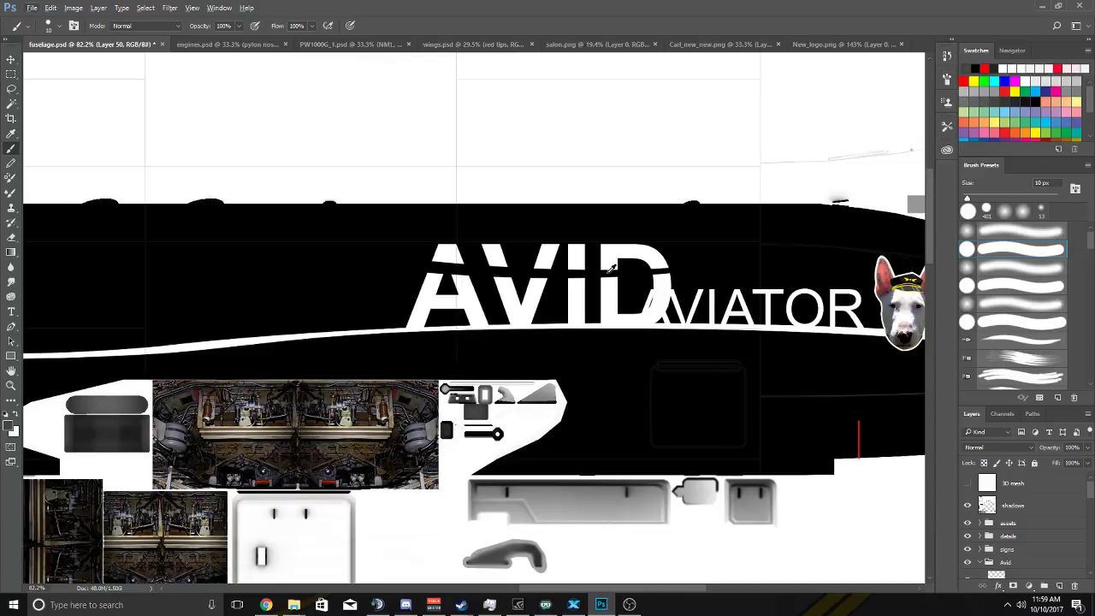
scroll(612, 268, down, 1)
scroll(518, 257, up, 6)
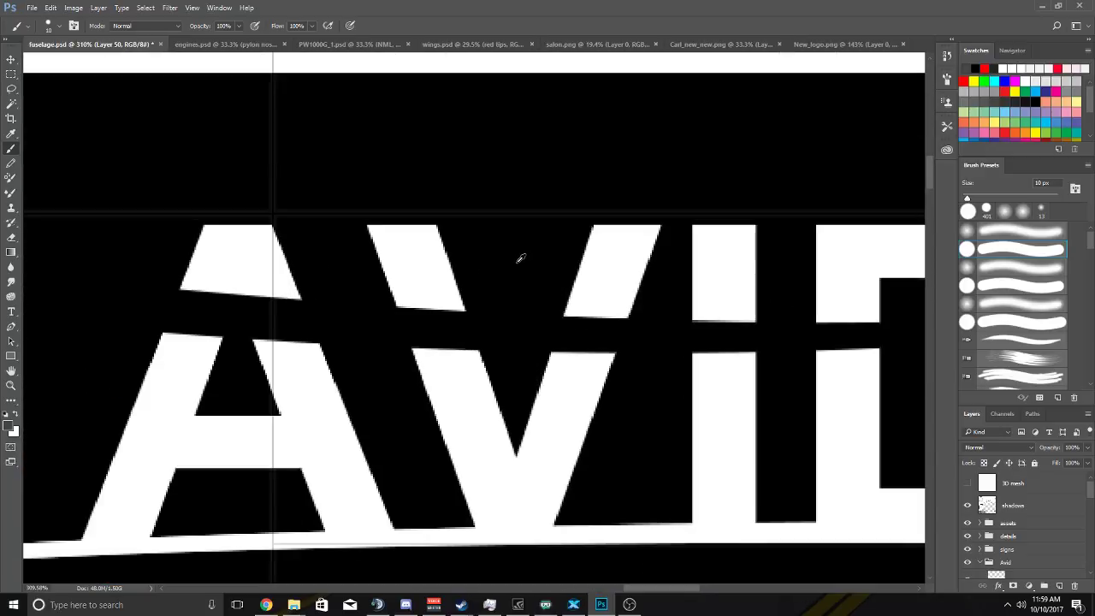
scroll(521, 258, down, 4)
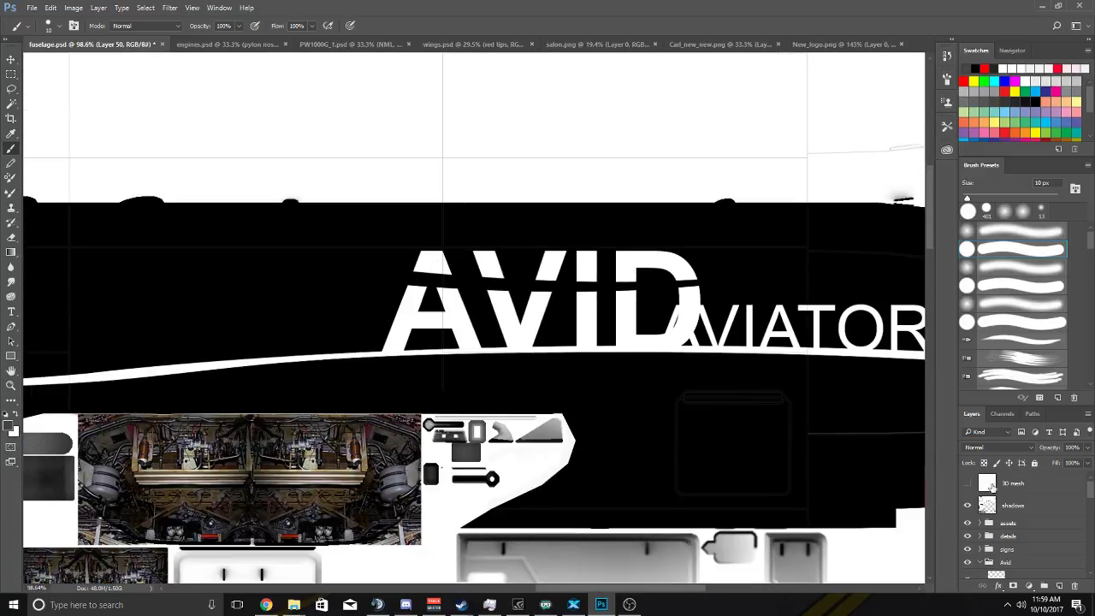
scroll(991, 496, down, 5)
click(969, 535)
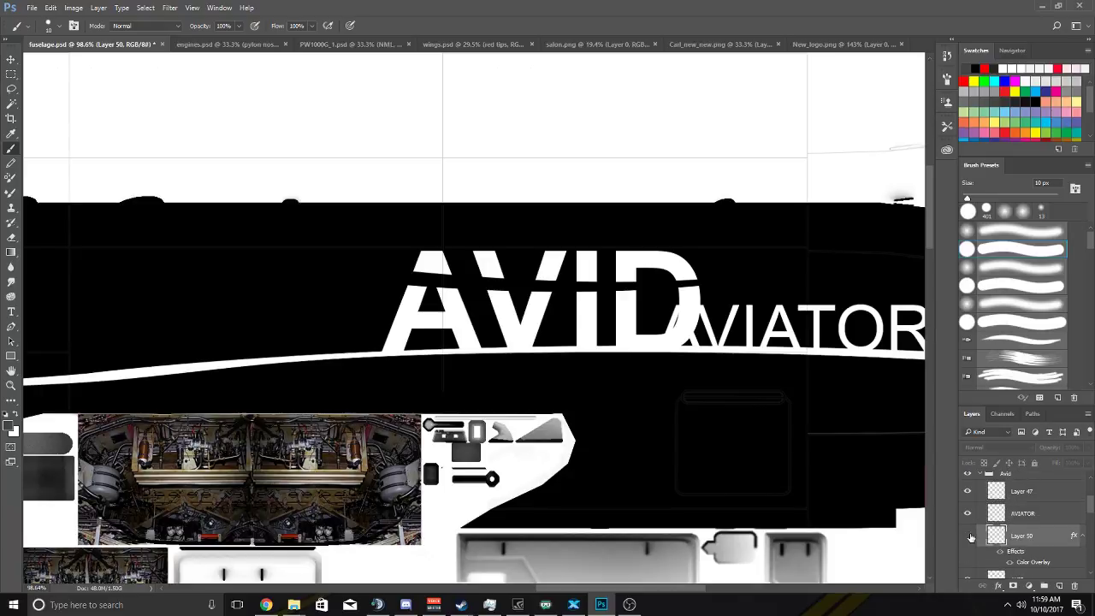
click(969, 536)
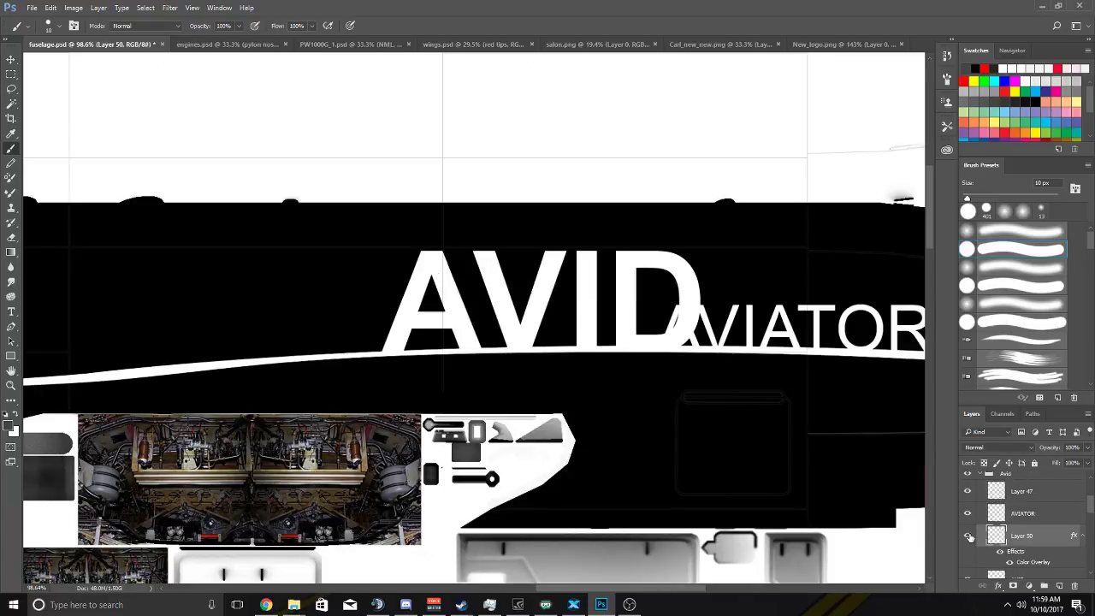
scroll(648, 393, down, 2)
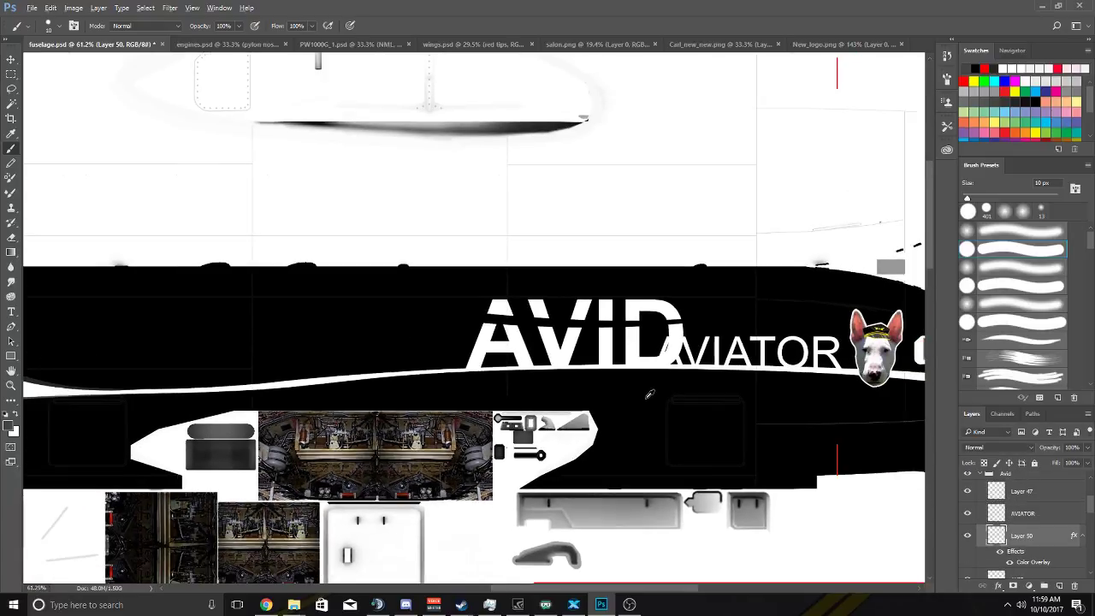
scroll(648, 394, down, 3)
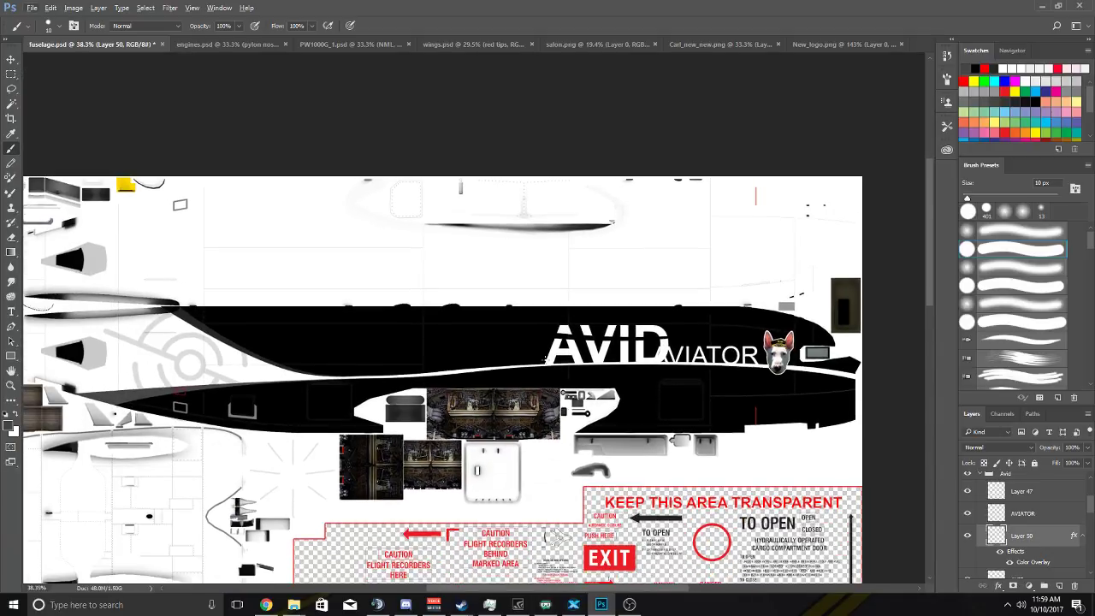
Identify the AVIATOR layer by its visibility, then move its text slightly away from AVID toward the dog-head logo.
click(14, 62)
scroll(718, 363, up, 4)
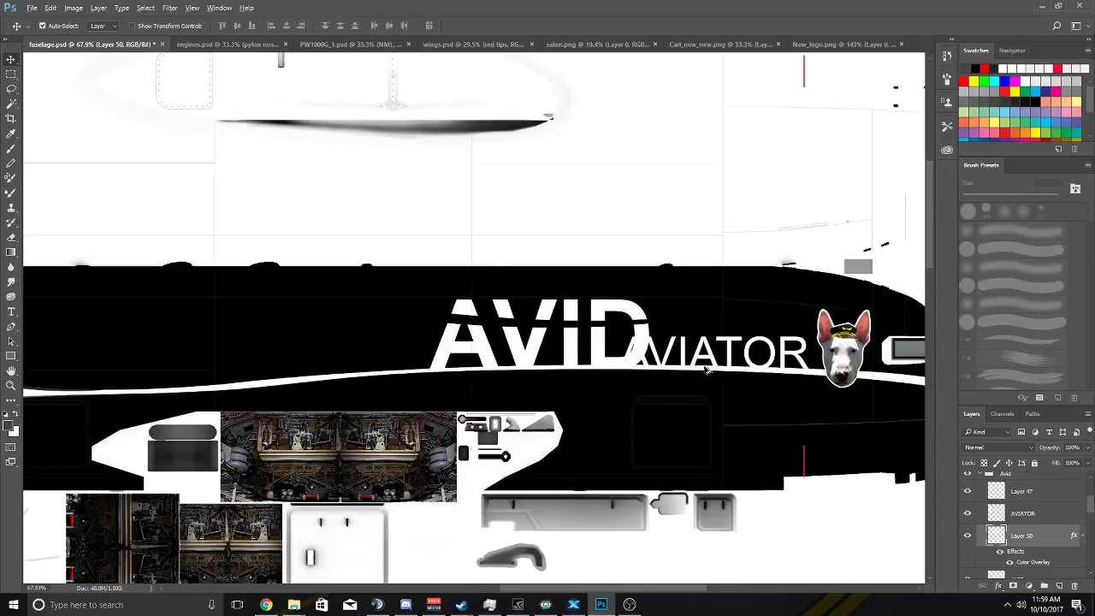
click(968, 514)
click(968, 513)
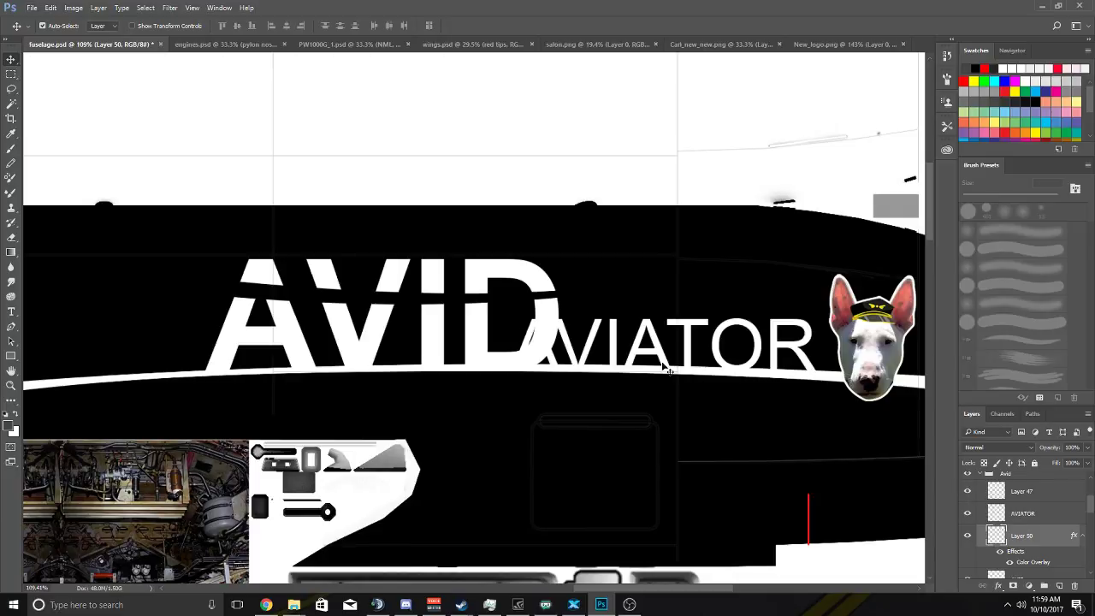
click(603, 349)
drag(611, 349, 659, 331)
scroll(684, 347, up, 2)
scroll(609, 279, down, 2)
scroll(608, 279, down, 2)
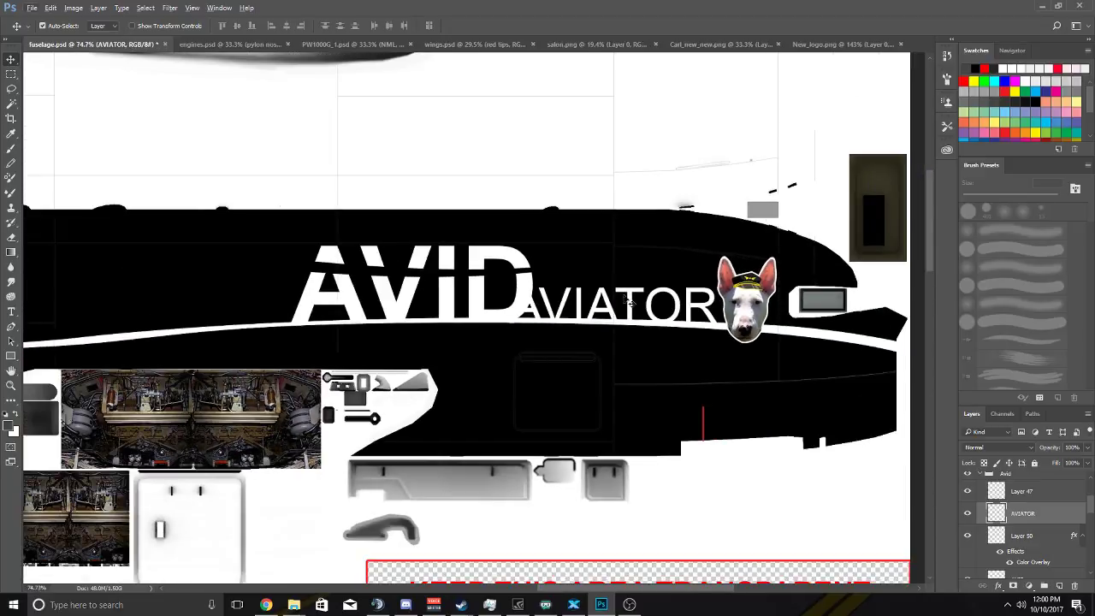
Toggle the AVIATOR layer's visibility to examine how its text overlaps the D of AVID.
scroll(581, 326, up, 2)
scroll(767, 433, up, 1)
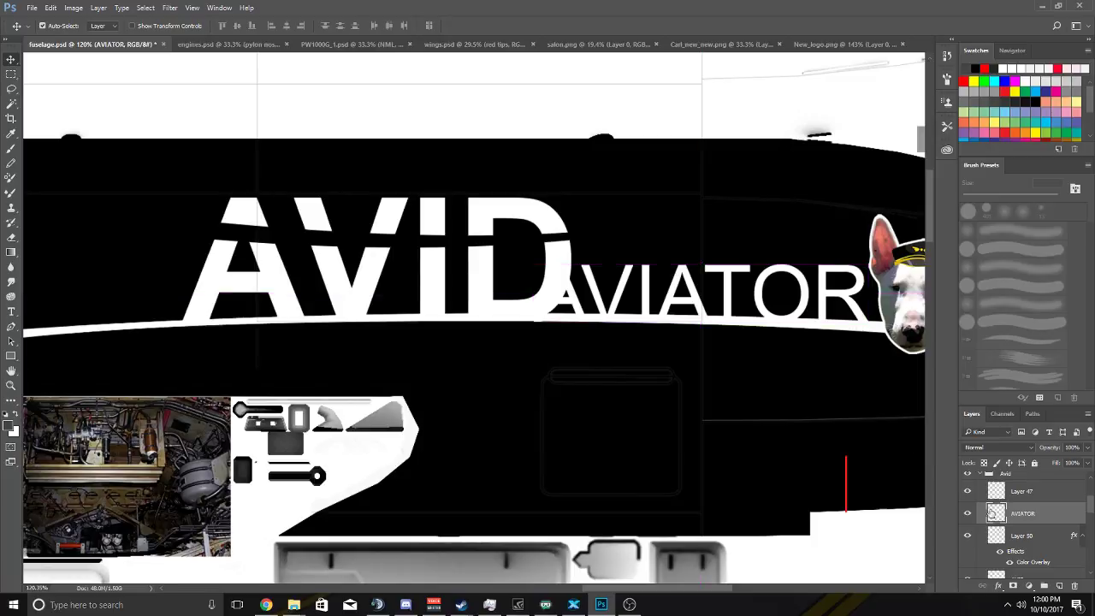
scroll(1017, 534, up, 1)
scroll(1018, 537, down, 1)
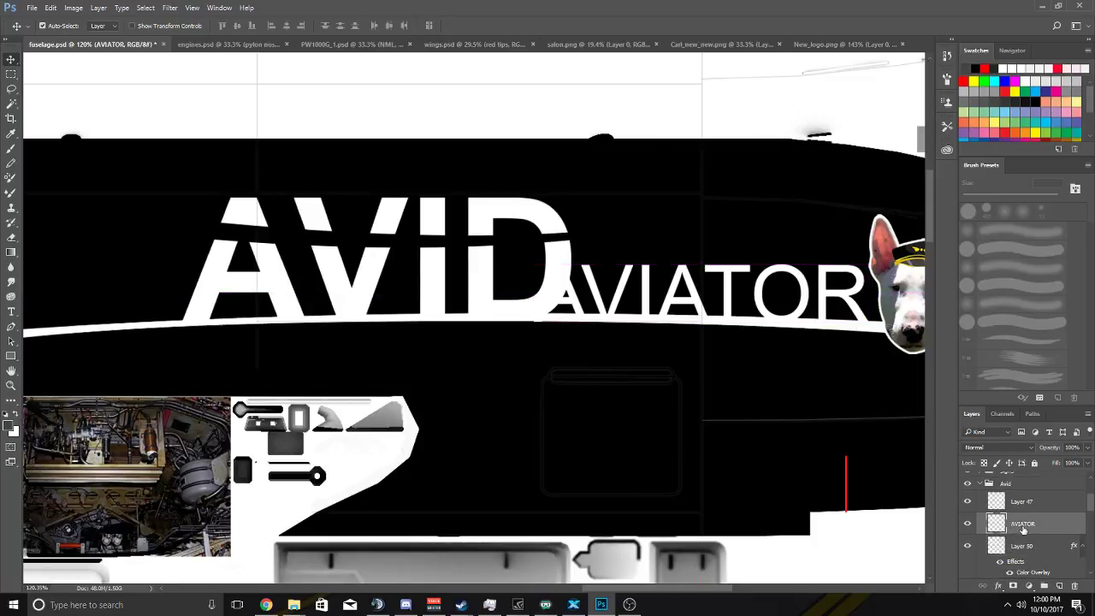
click(968, 524)
click(967, 524)
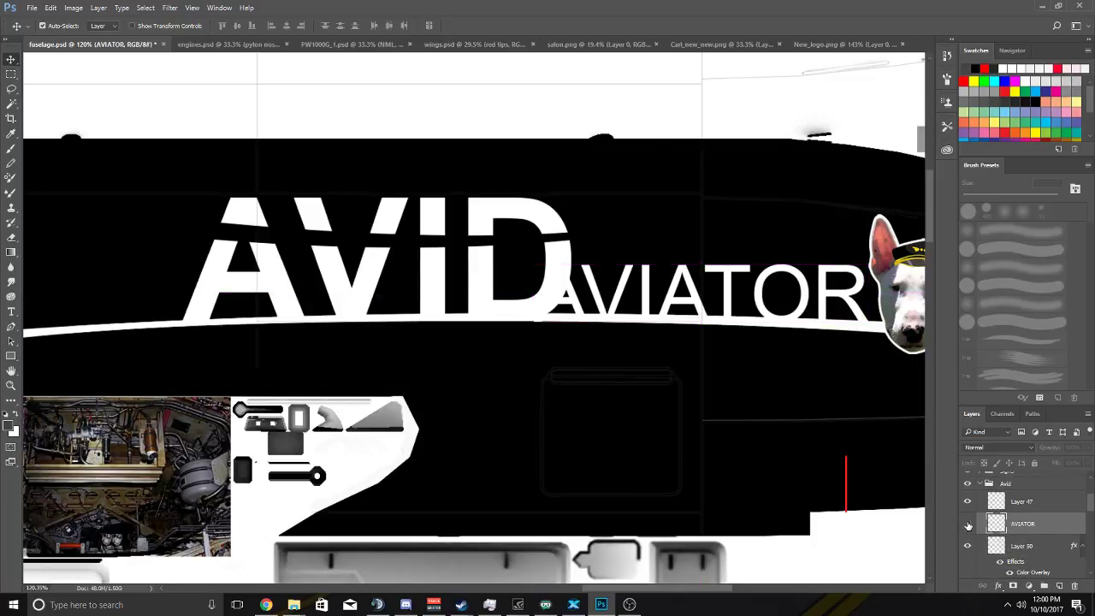
click(968, 524)
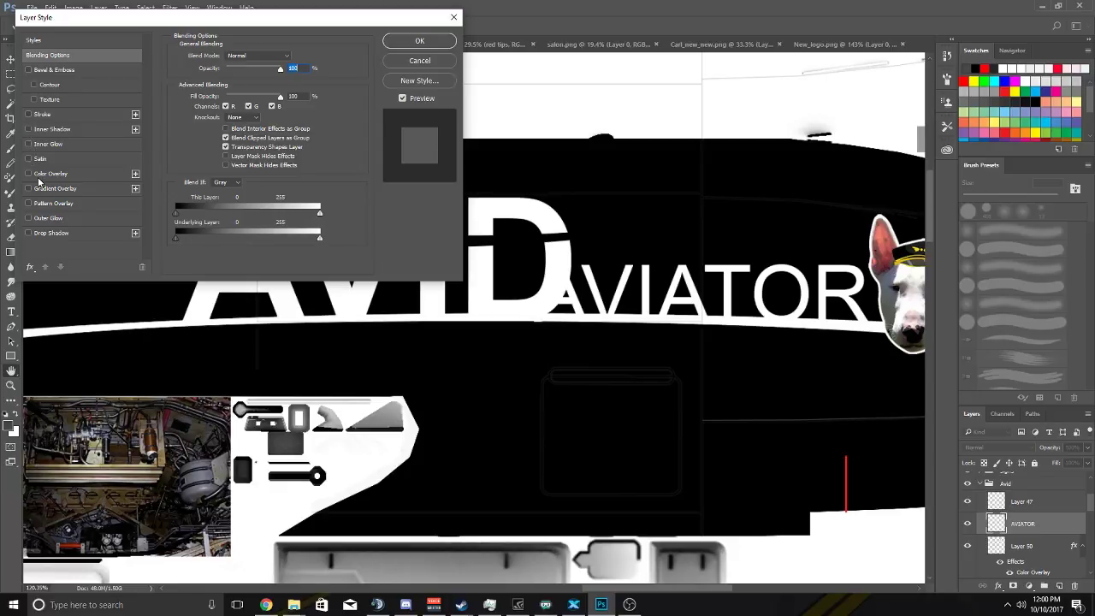
click(76, 232)
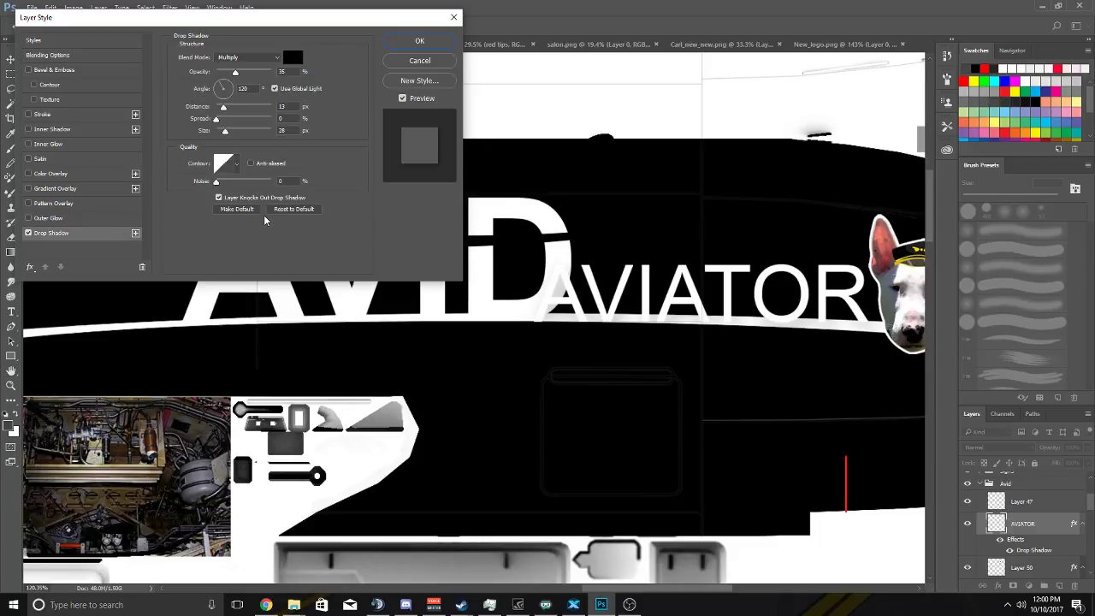
double_click(244, 89)
text(0)
key(Return)
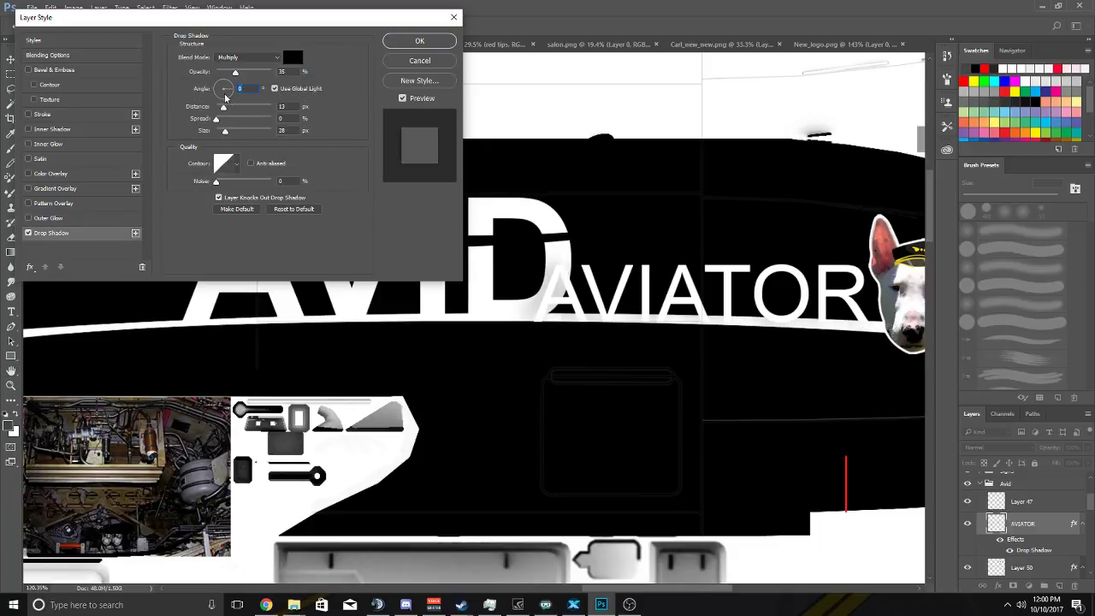
drag(233, 74, 365, 85)
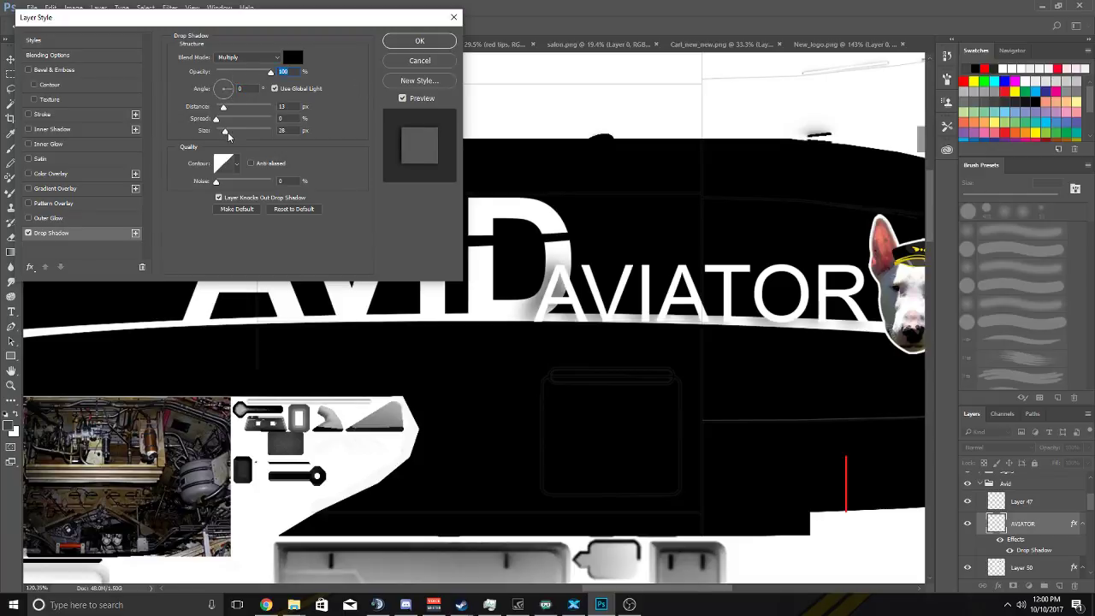
drag(224, 107, 162, 118)
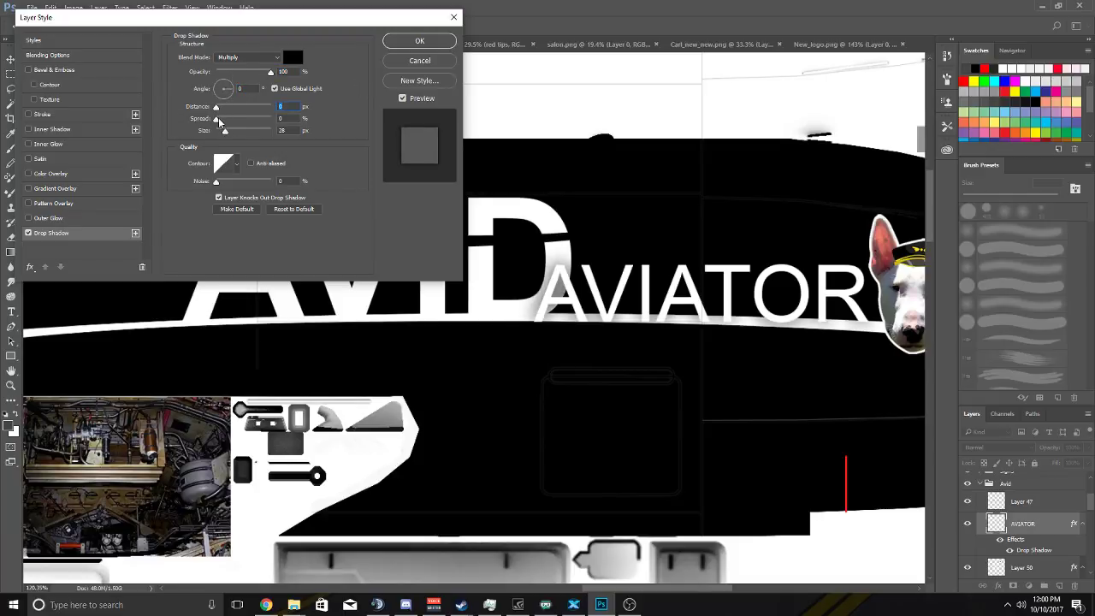
drag(225, 131, 157, 143)
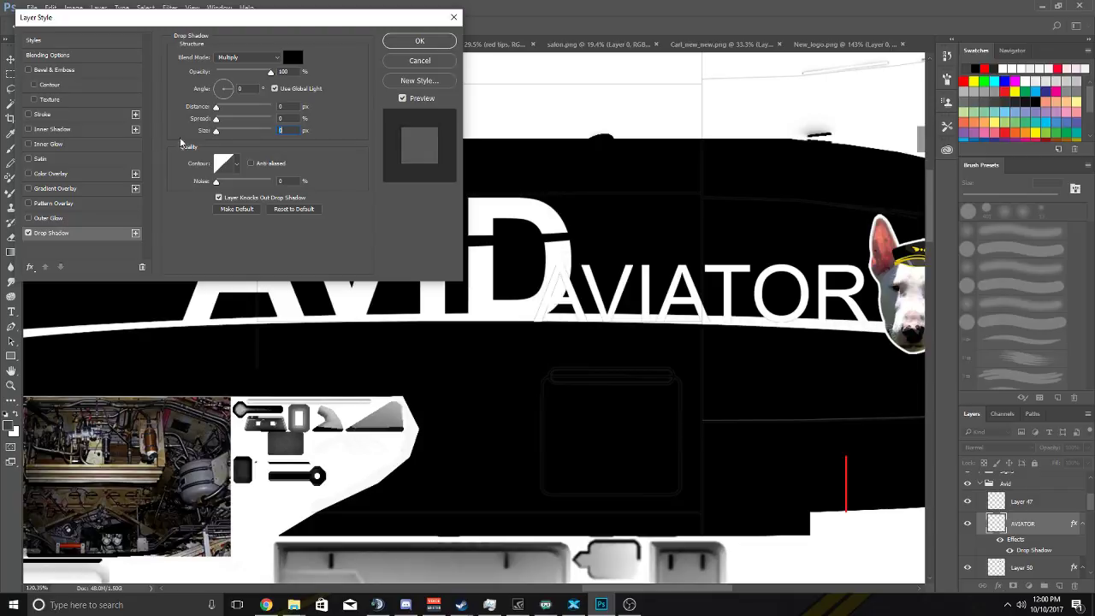
drag(216, 108, 219, 111)
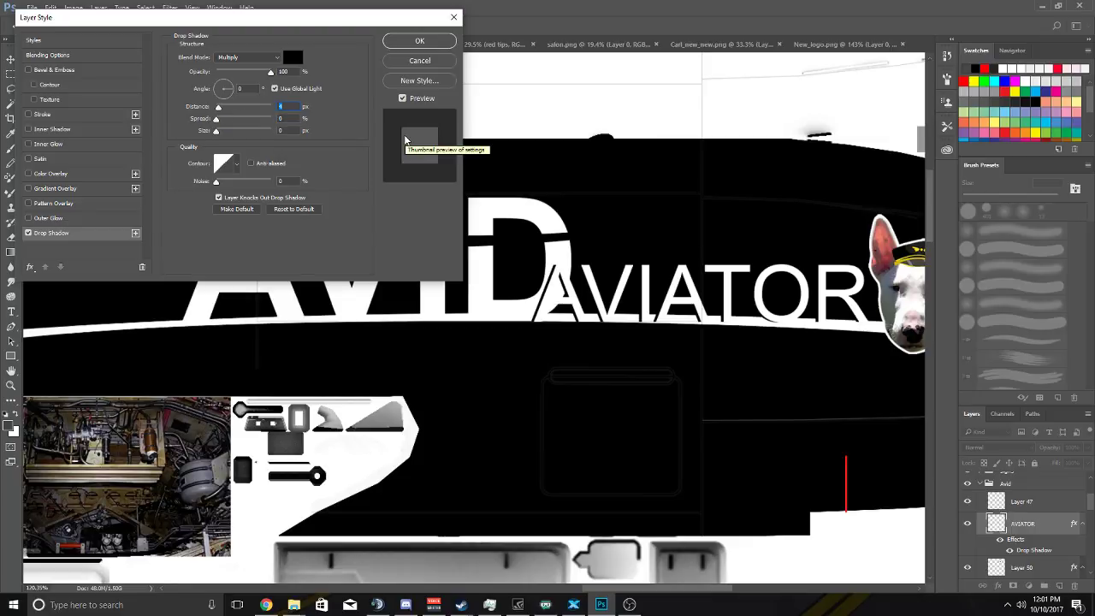
drag(228, 92, 232, 94)
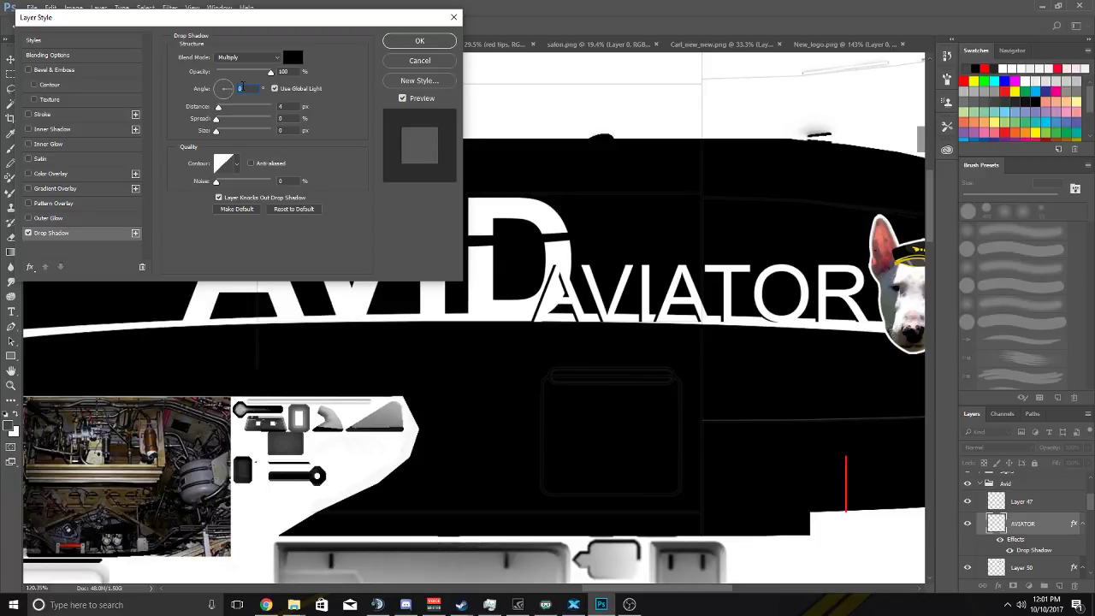
click(409, 59)
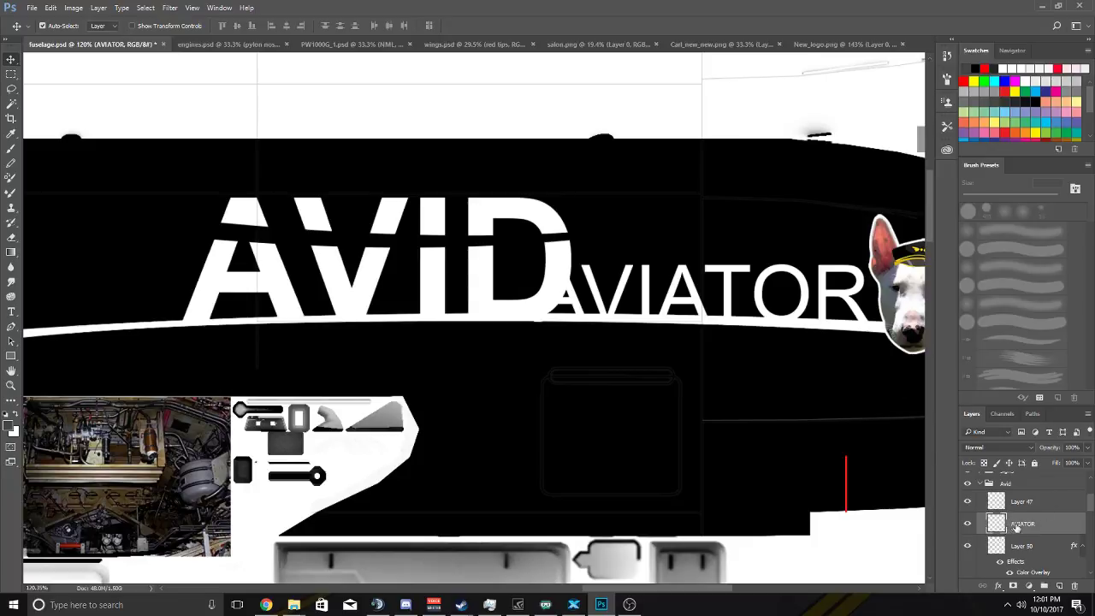
Duplicate the AVIATOR layer within fuselage.psd under the name AVIATOR copy.
right_click(1016, 528)
click(973, 95)
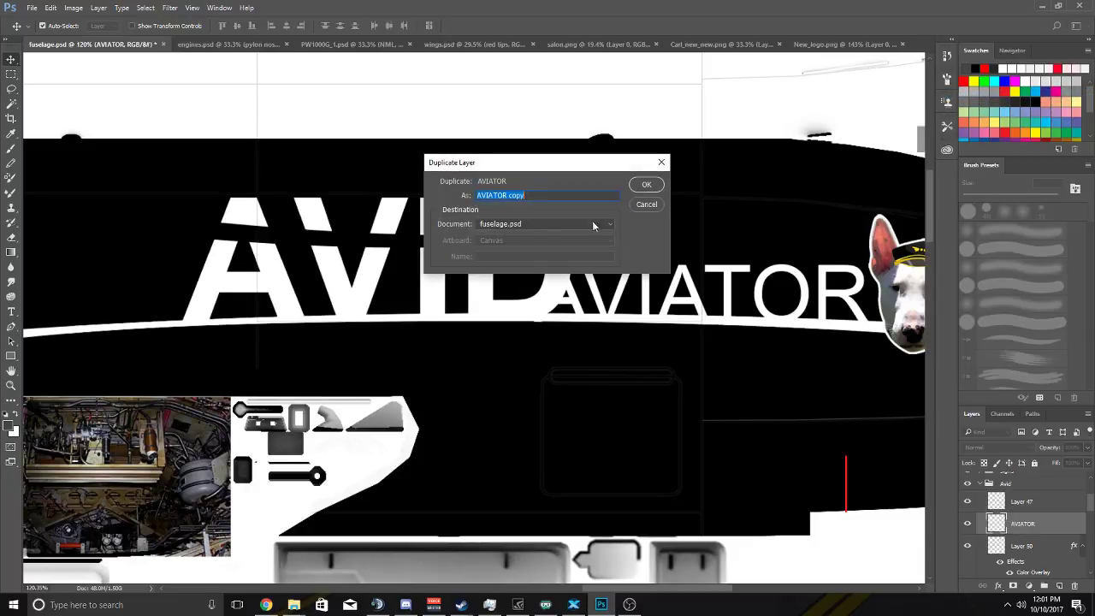
click(648, 183)
scroll(651, 344, down, 5)
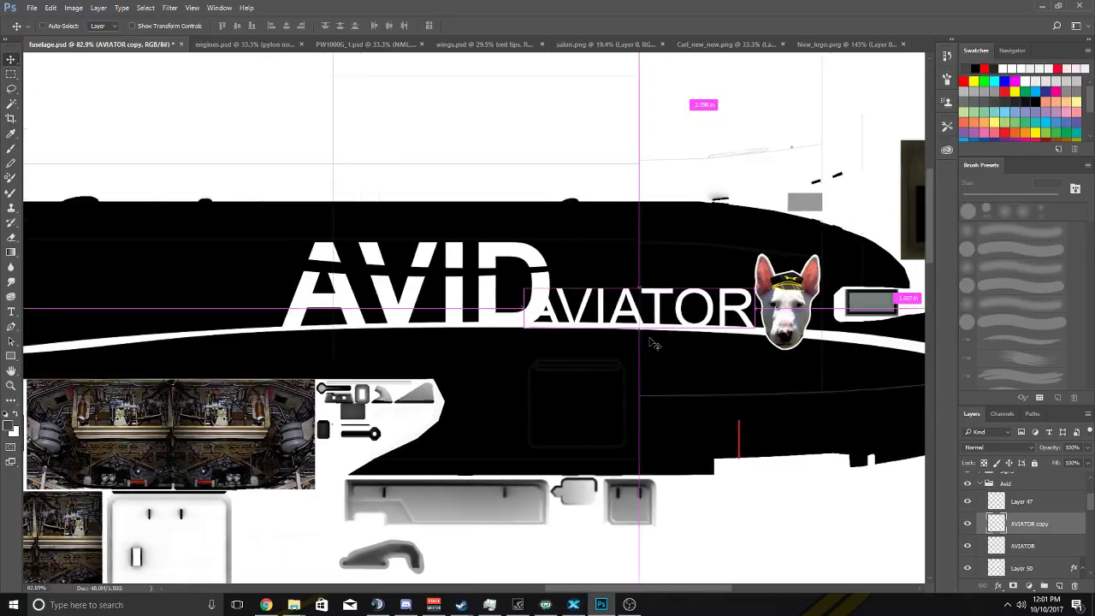
Collapse Layer 50's effects and load the AVID layer's letter shapes as a selection.
click(1020, 546)
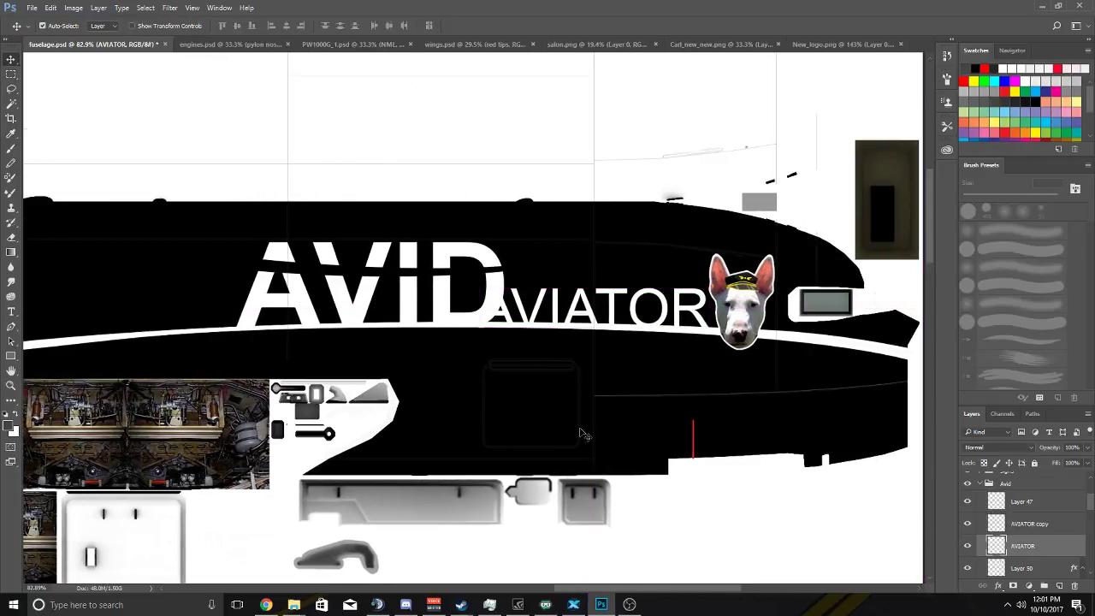
right_click(1015, 568)
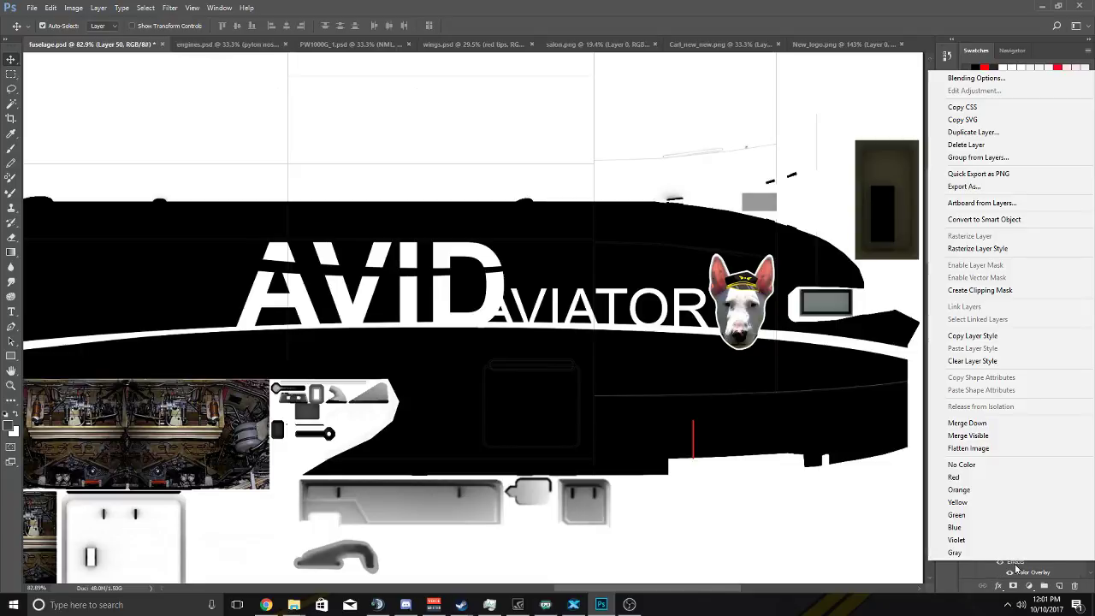
click(1021, 562)
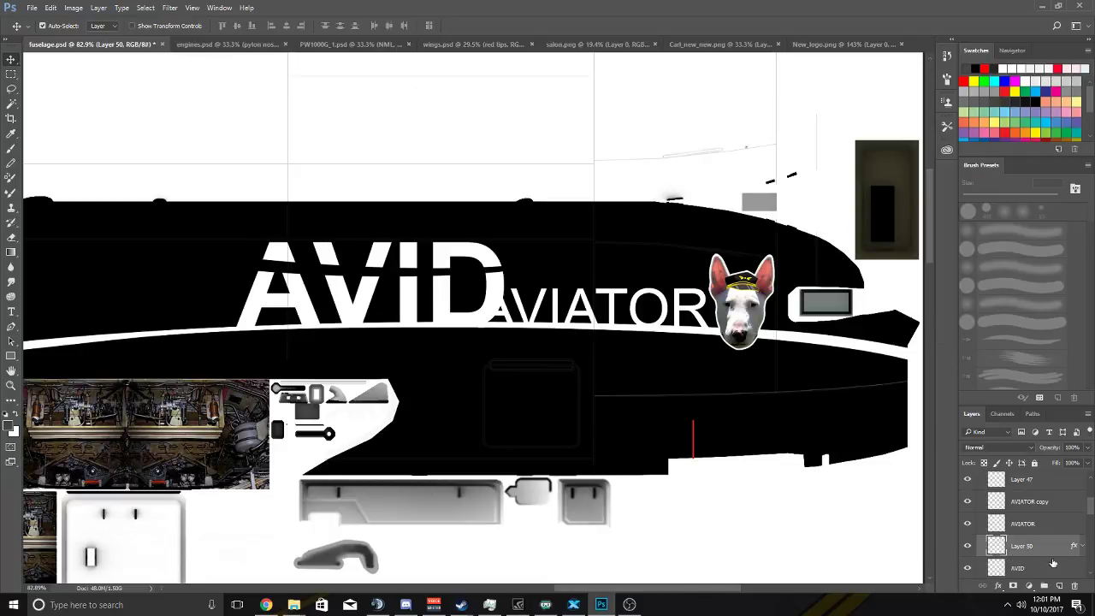
right_click(1025, 571)
key(Escape)
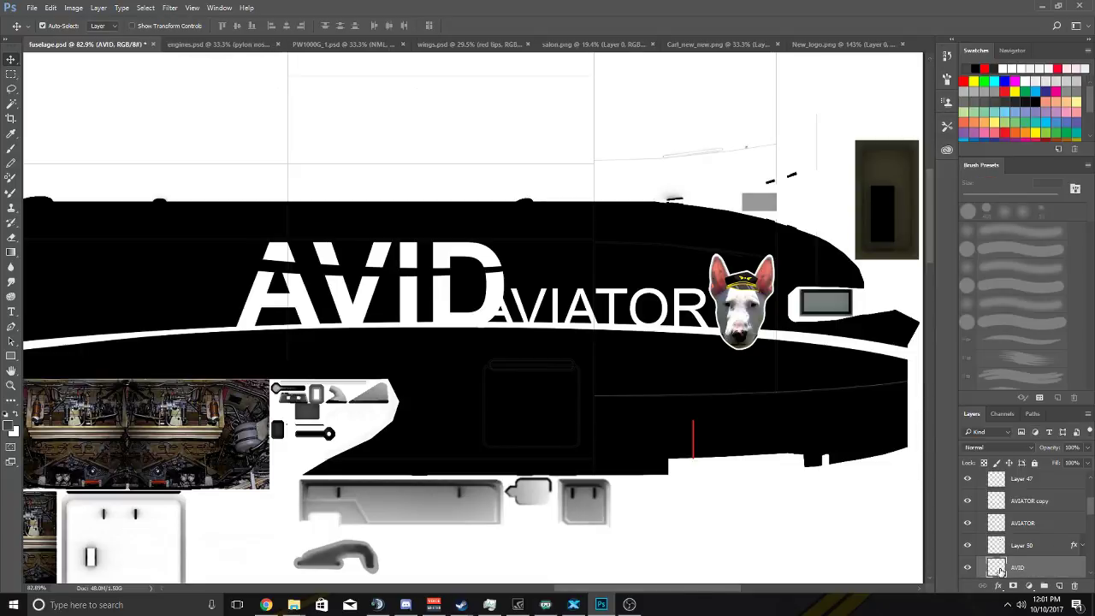
ctrl+click(996, 568)
click(998, 525)
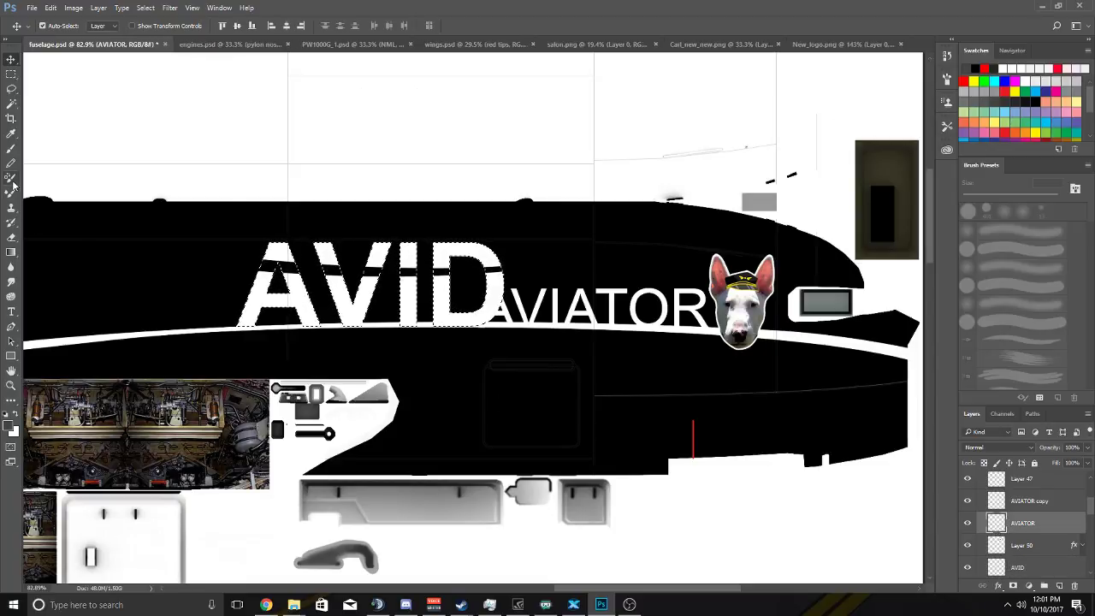
Invert the selection and erase AVIATOR copy outside the AVID letters with a 149 px eraser, then deselect.
key(e)
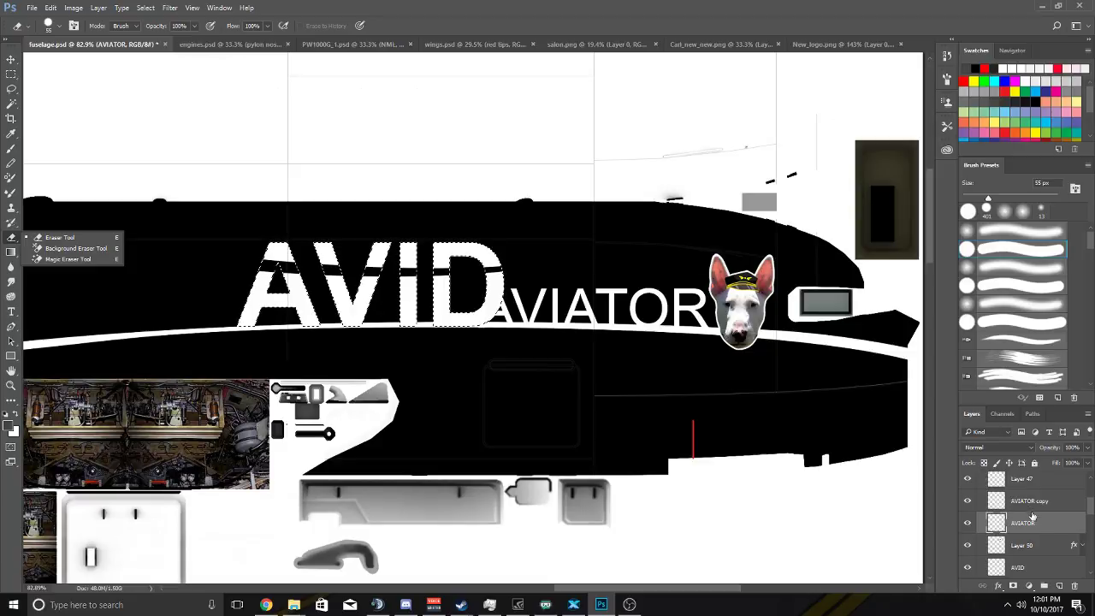
click(60, 25)
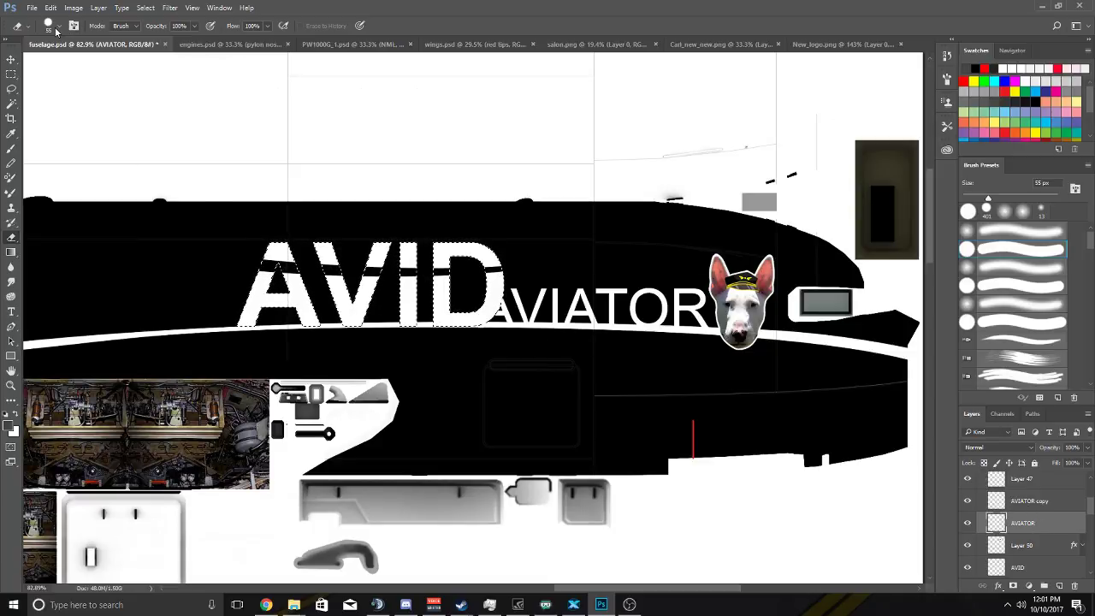
click(65, 27)
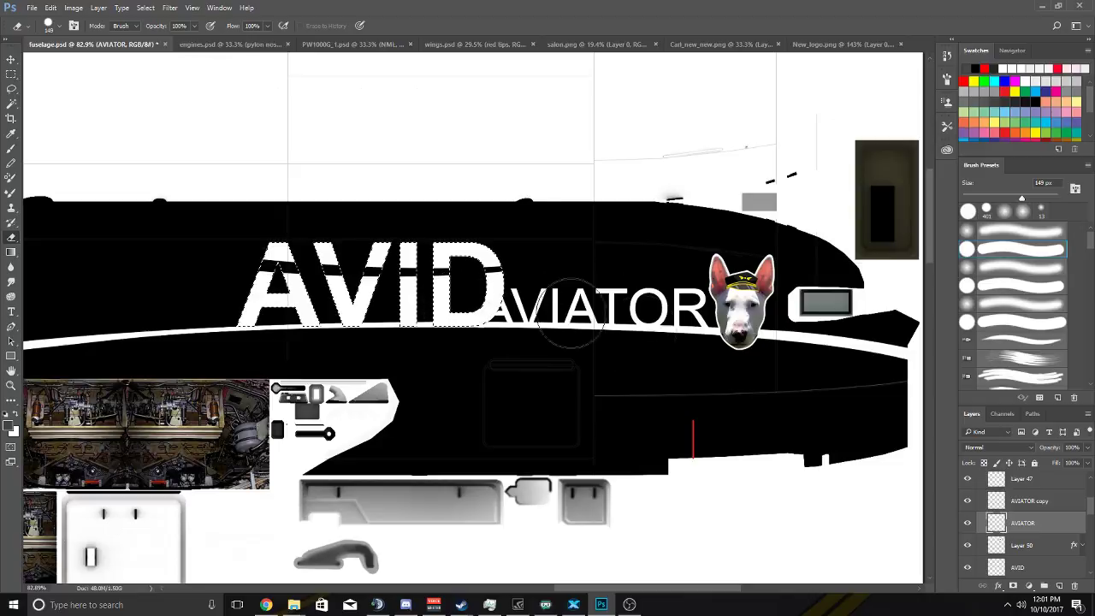
key(alt+bracketright)
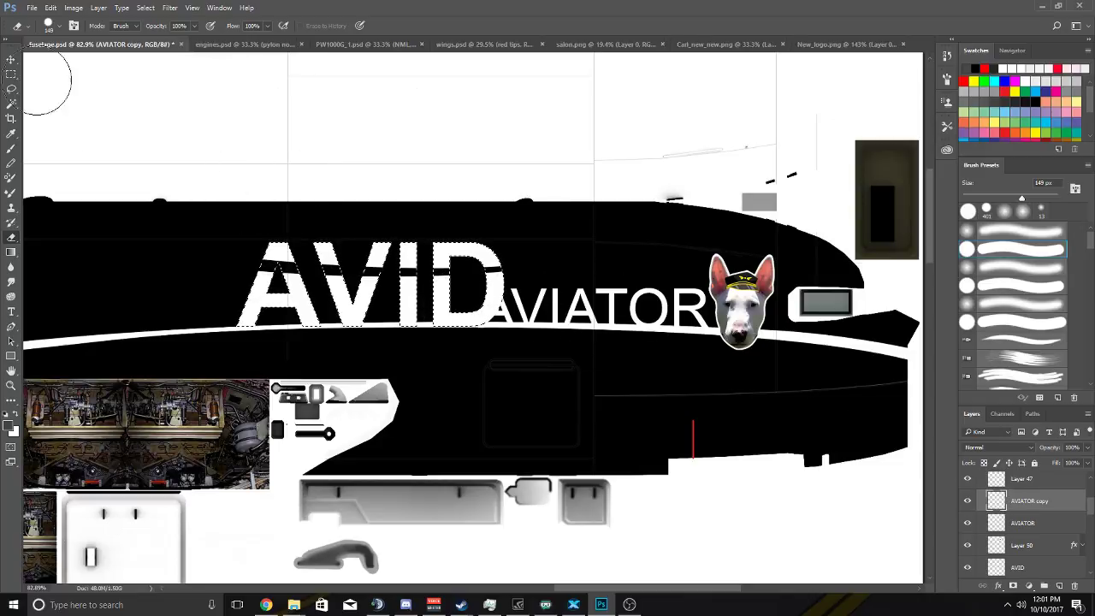
click(65, 10)
mouse_move(145, 8)
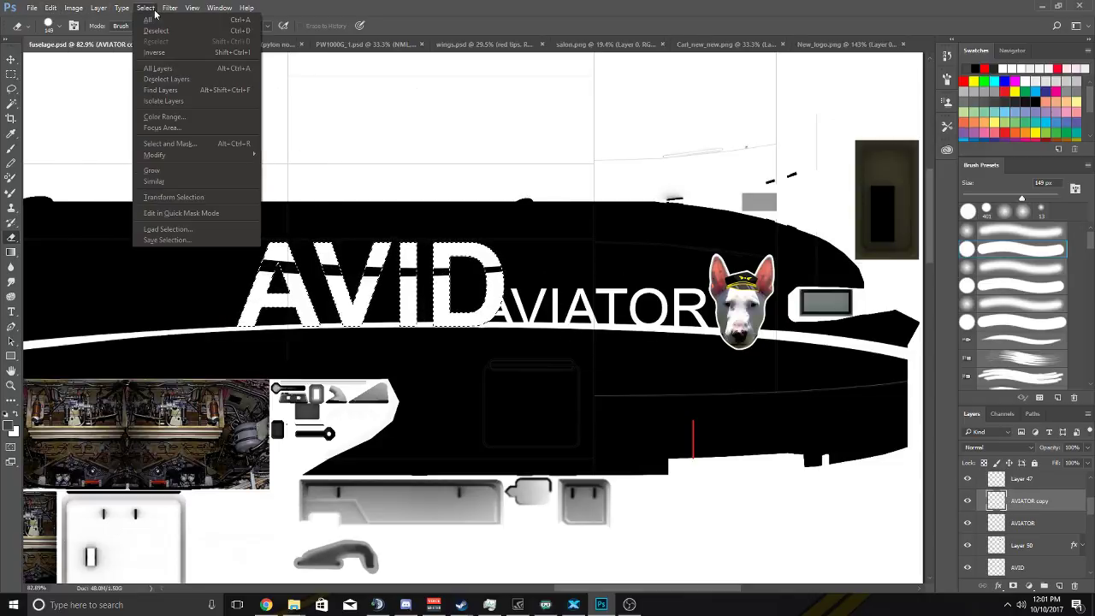
click(158, 53)
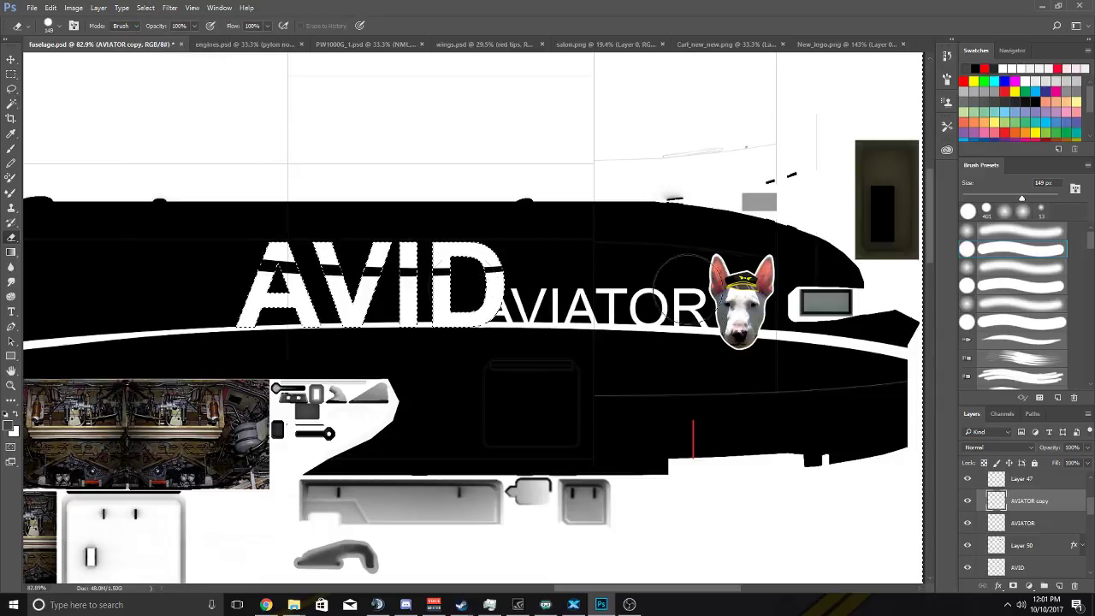
click(970, 524)
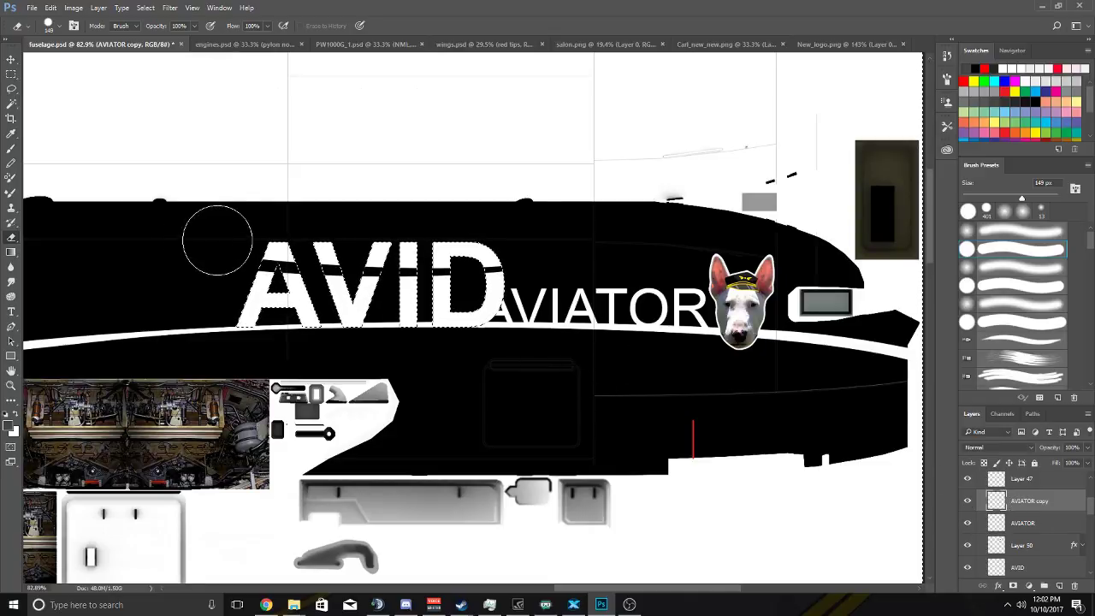
click(145, 7)
click(166, 31)
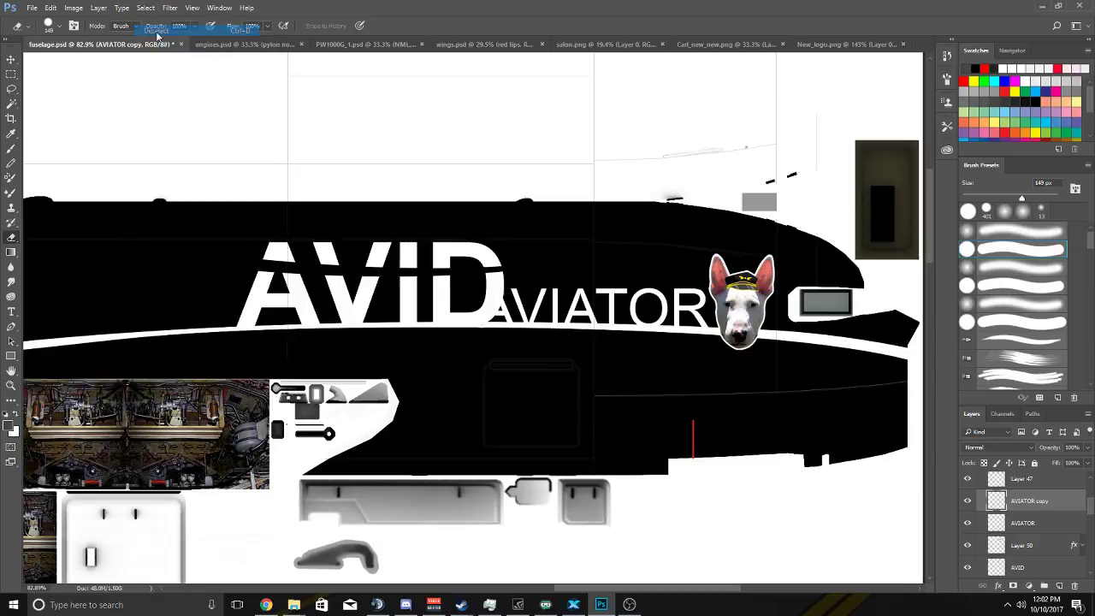
Apply a black (000000) Color Overlay at 100% opacity to the AVIATOR copy remnant over the D.
click(969, 500)
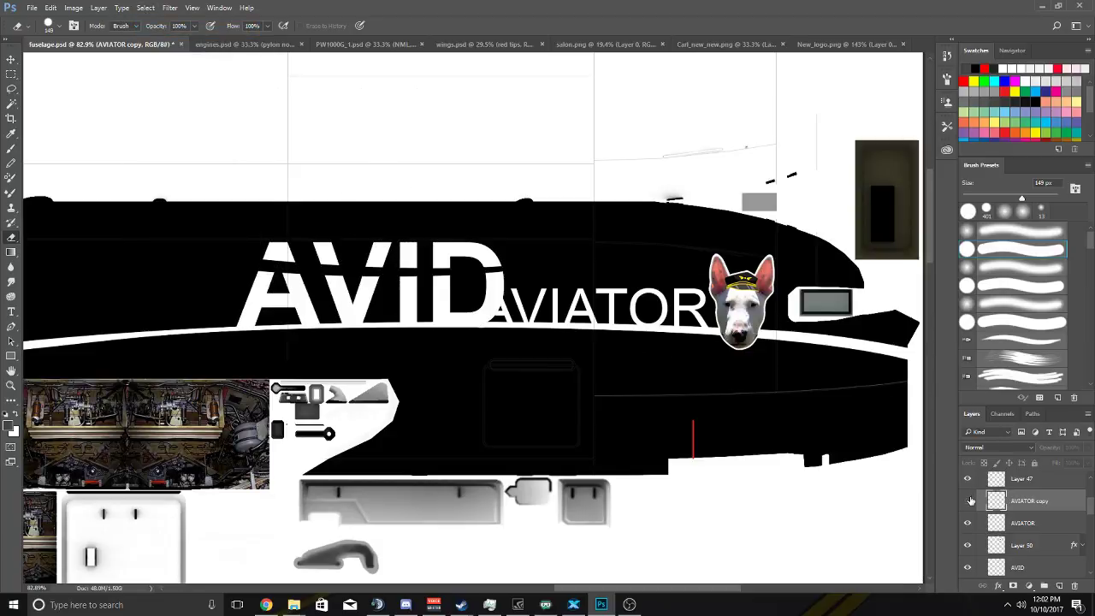
click(968, 501)
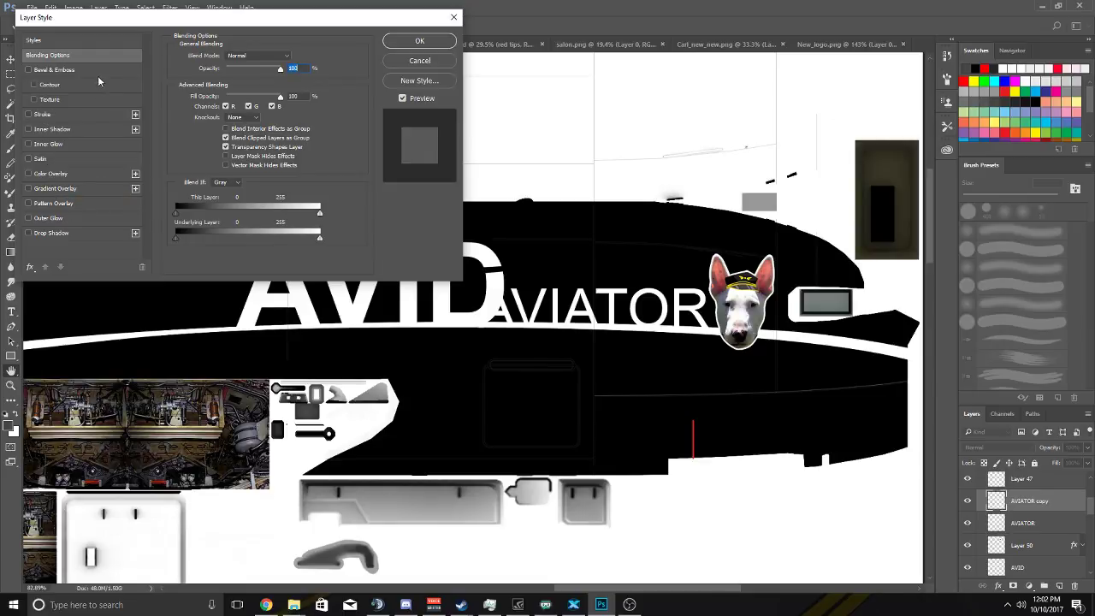
click(28, 174)
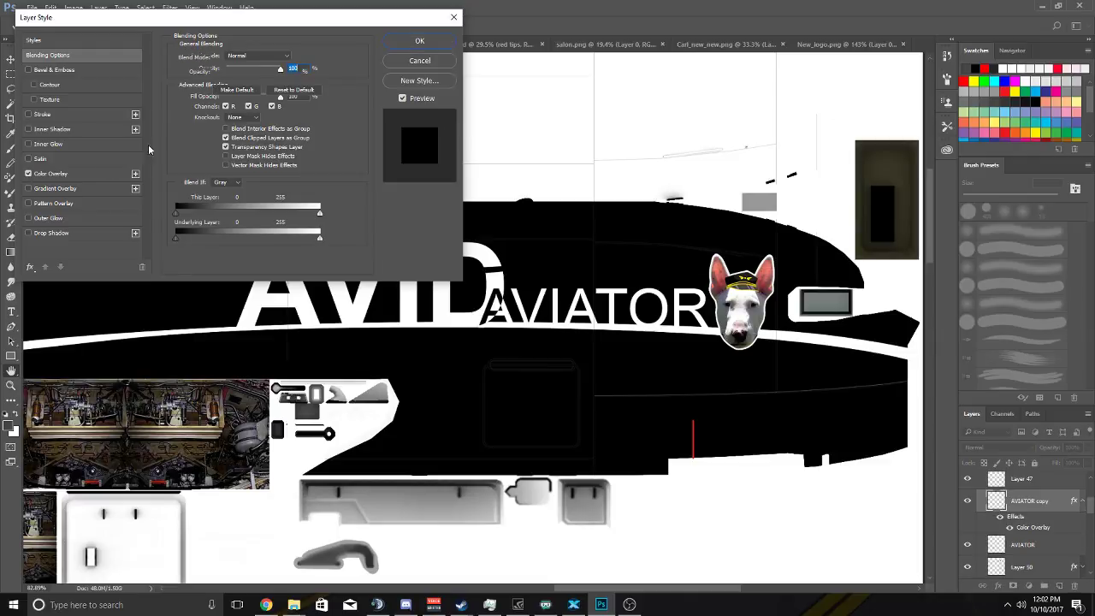
click(52, 173)
click(292, 58)
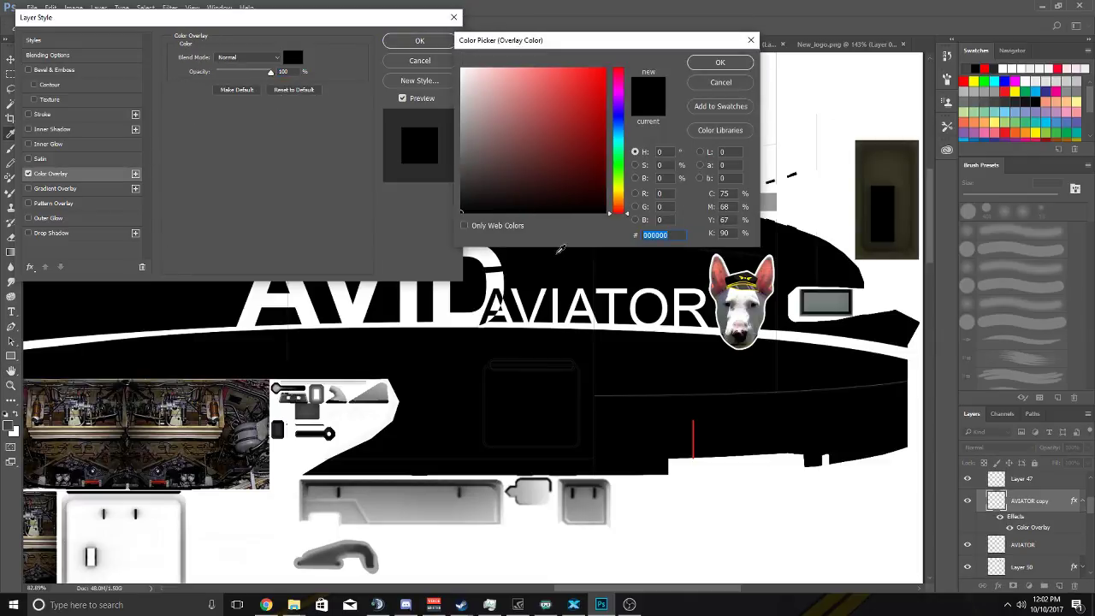
click(721, 63)
click(452, 47)
key(e)
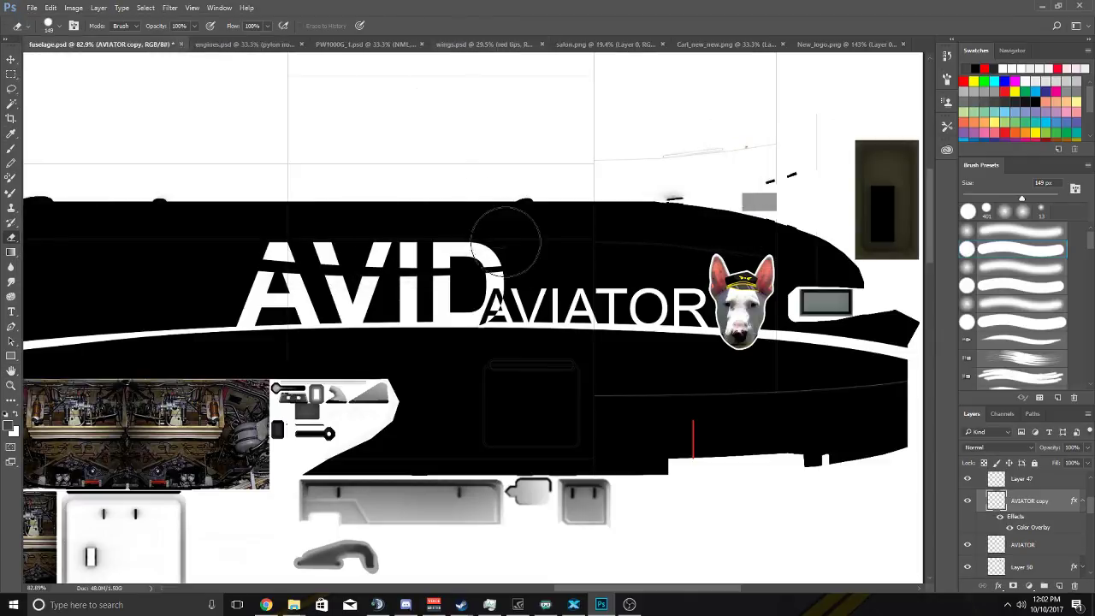
Check the A's overlap on the D by toggling the visibility of the dog-head logo and the AVIATOR layer.
scroll(533, 261, up, 3)
scroll(532, 261, up, 1)
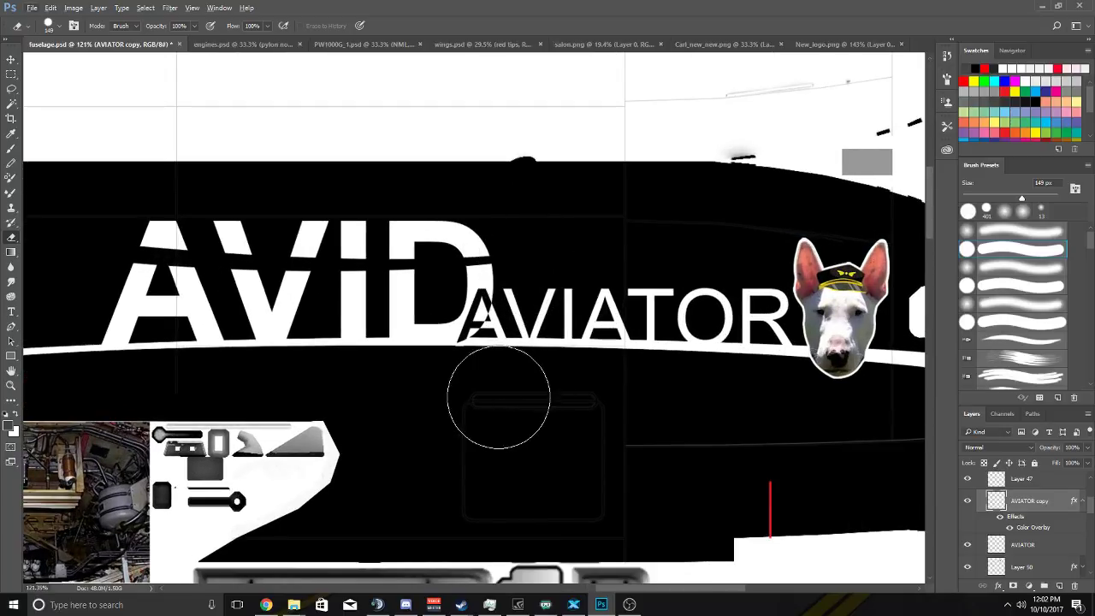
click(968, 484)
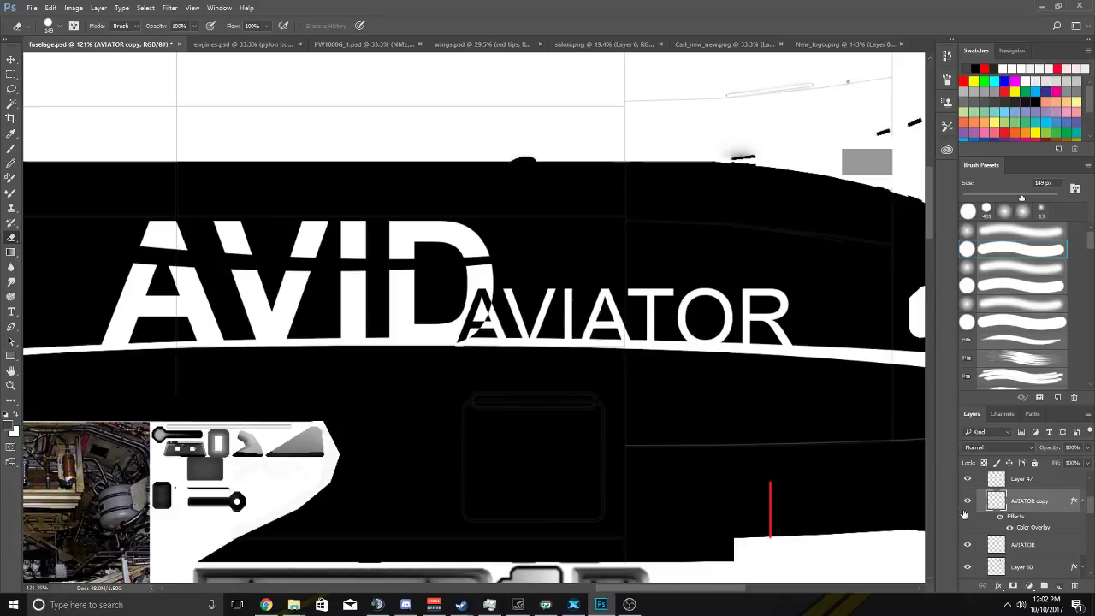
click(968, 483)
click(968, 545)
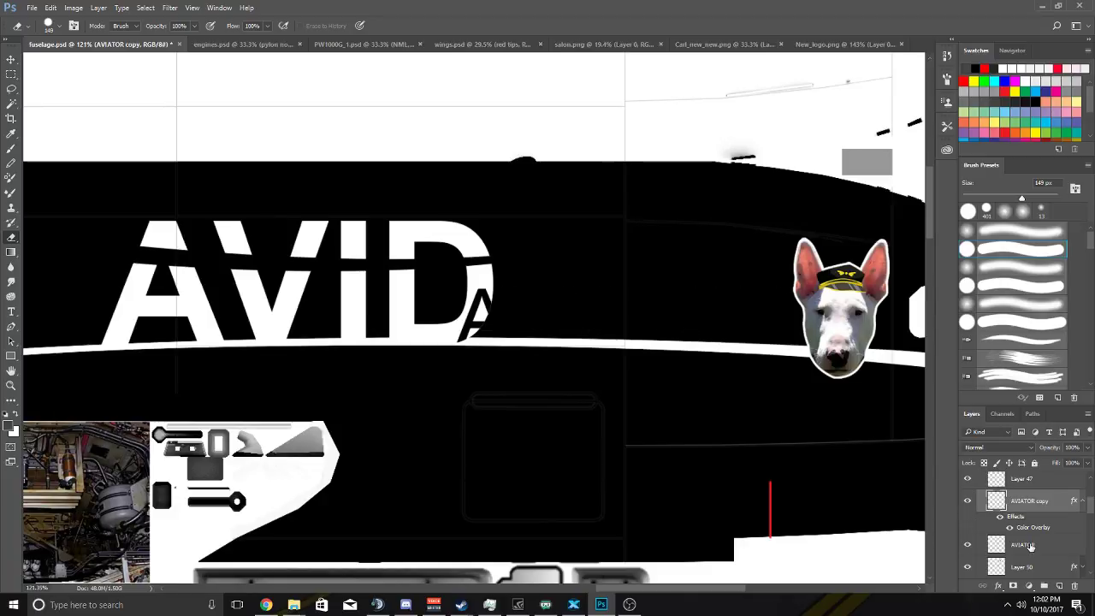
click(997, 545)
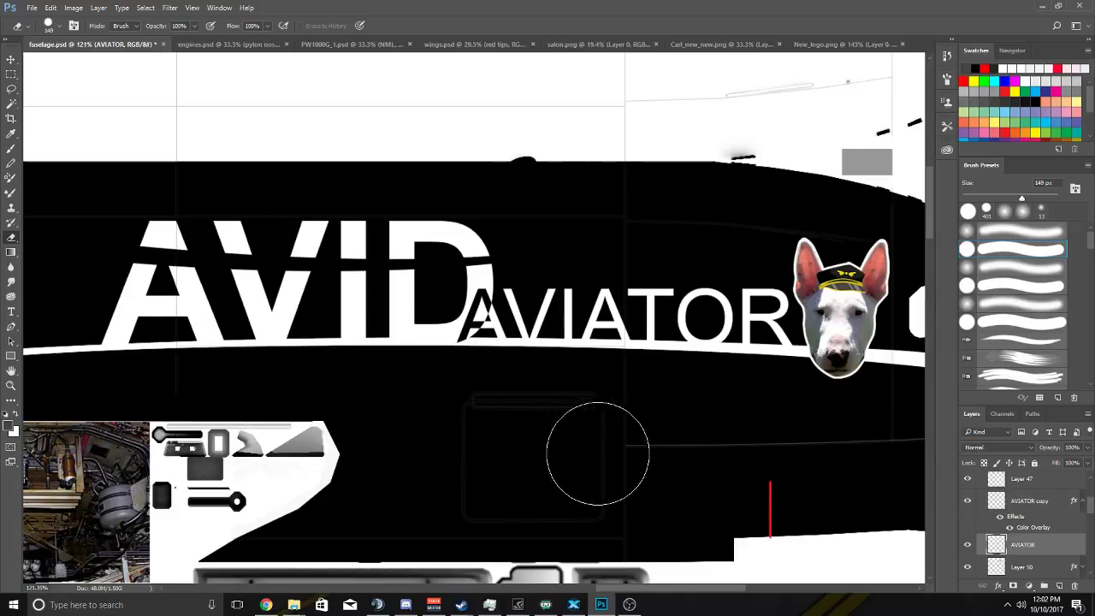
Examine the whole fuselage livery from the AVID AVIATOR title back to the tail.
alt+scroll(541, 436, down, 2)
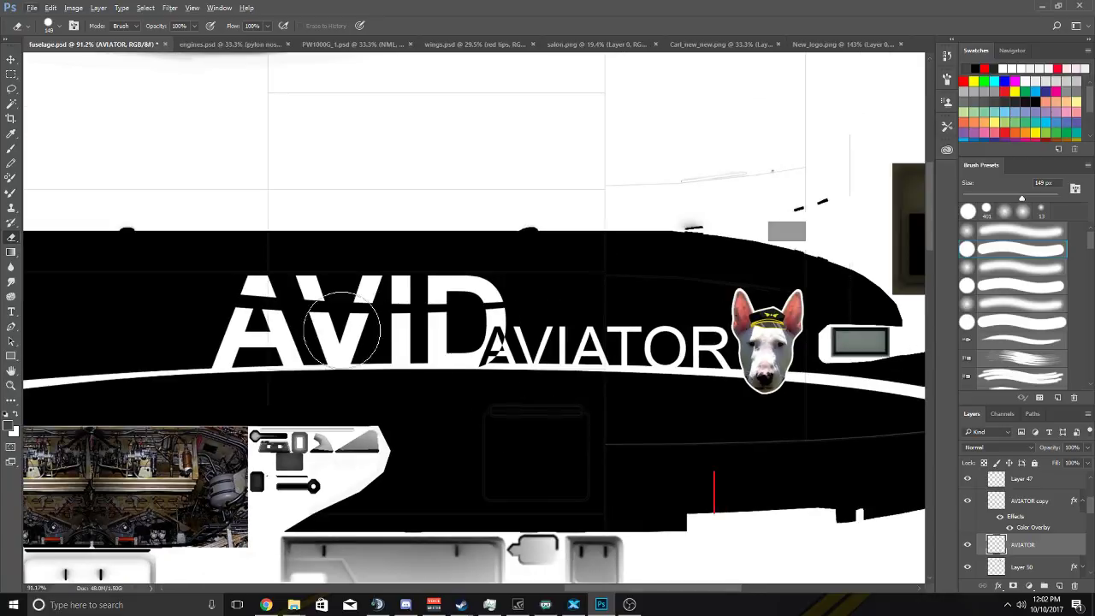
alt+scroll(546, 335, down, 3)
scroll(572, 346, left, 5)
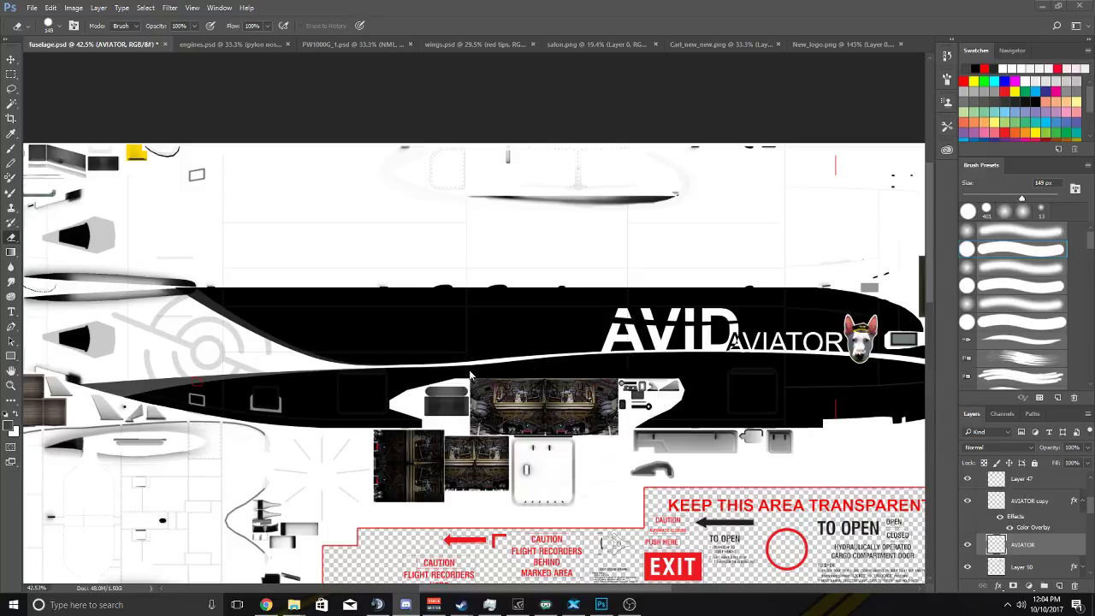
scroll(509, 354, down, 1)
scroll(508, 357, up, 1)
scroll(445, 358, up, 1)
scroll(466, 347, down, 1)
scroll(469, 345, up, 1)
scroll(471, 345, left, 3)
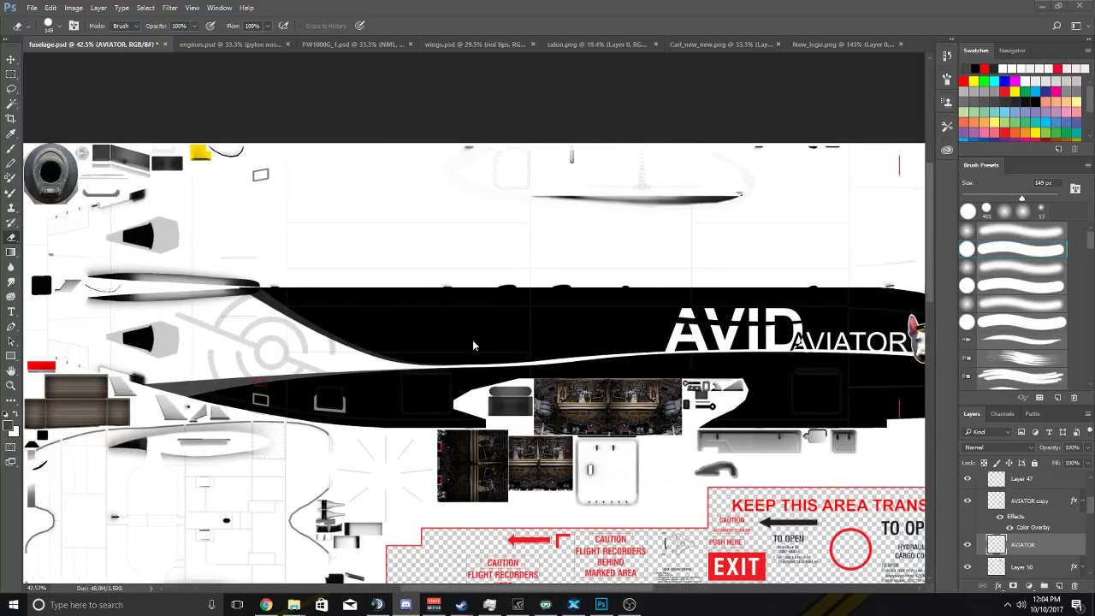
Examine the fuselage livery toward the nose, including the AVID AVIATOR title, the dog-head logo and the white stripe.
scroll(358, 368, right, 2)
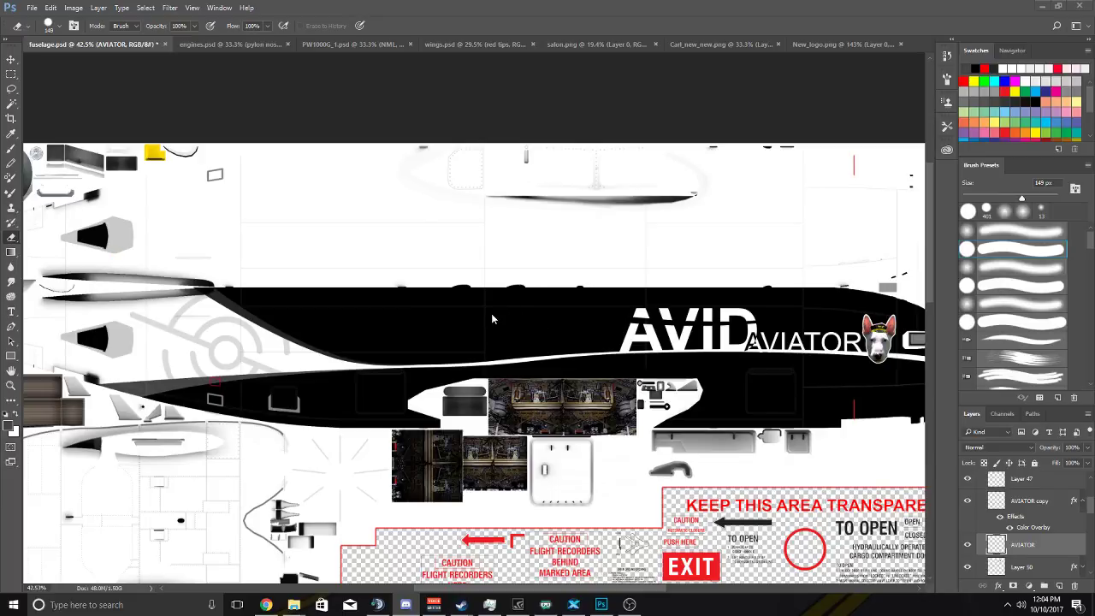
scroll(492, 311, right, 2)
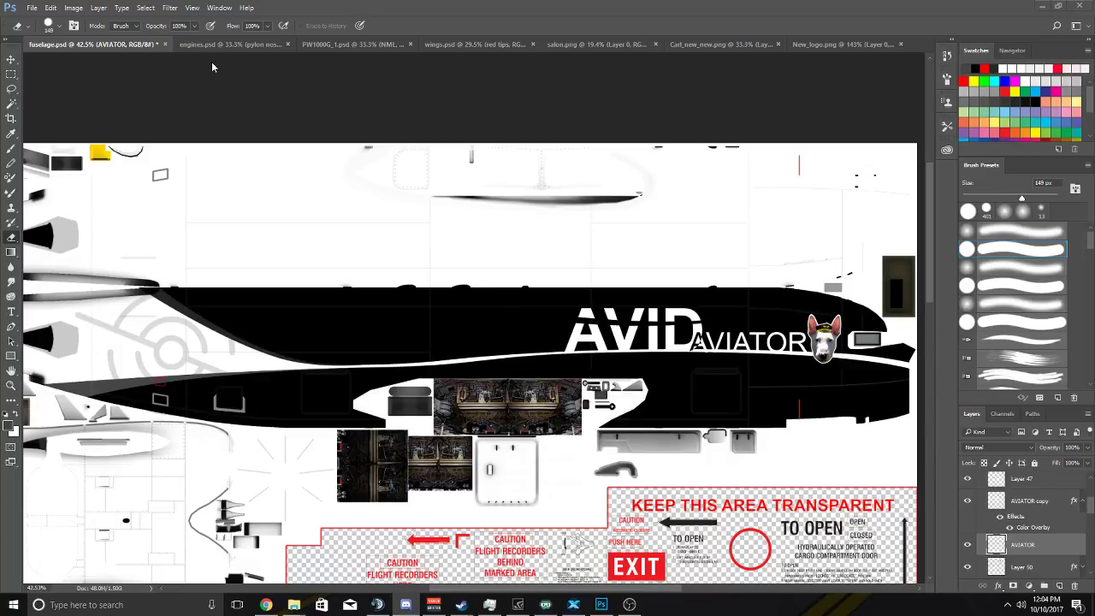
scroll(218, 81, down, 1)
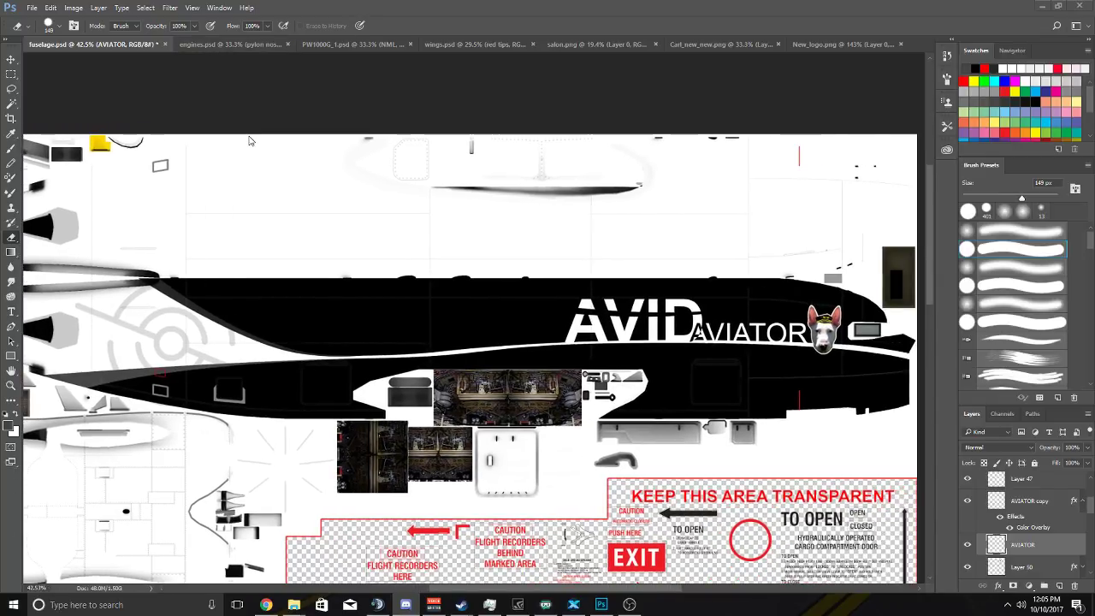
scroll(249, 139, right, 2)
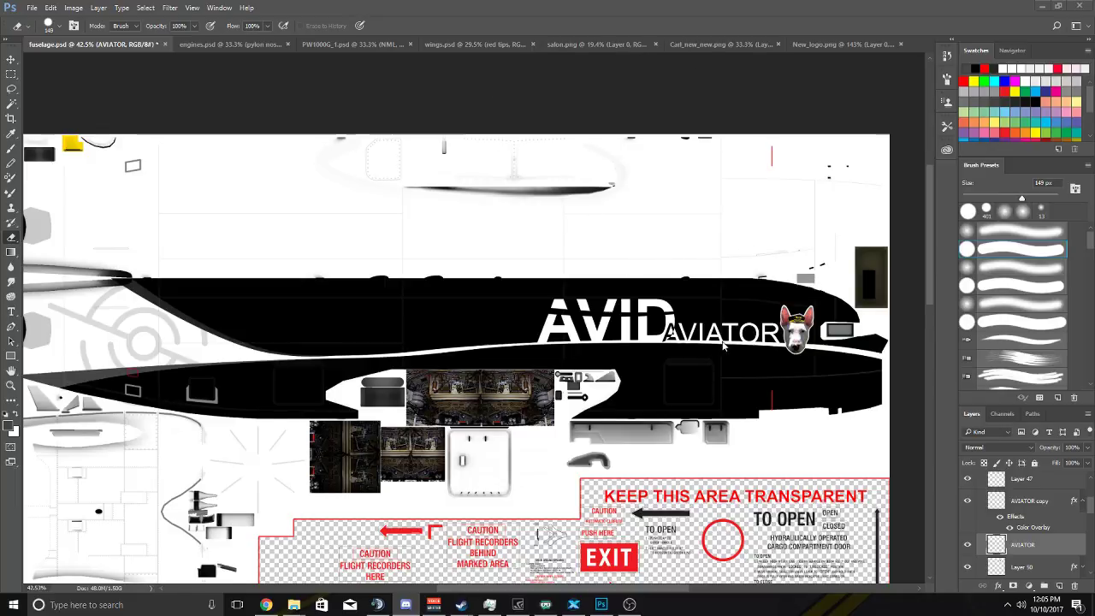
scroll(724, 345, up, 1)
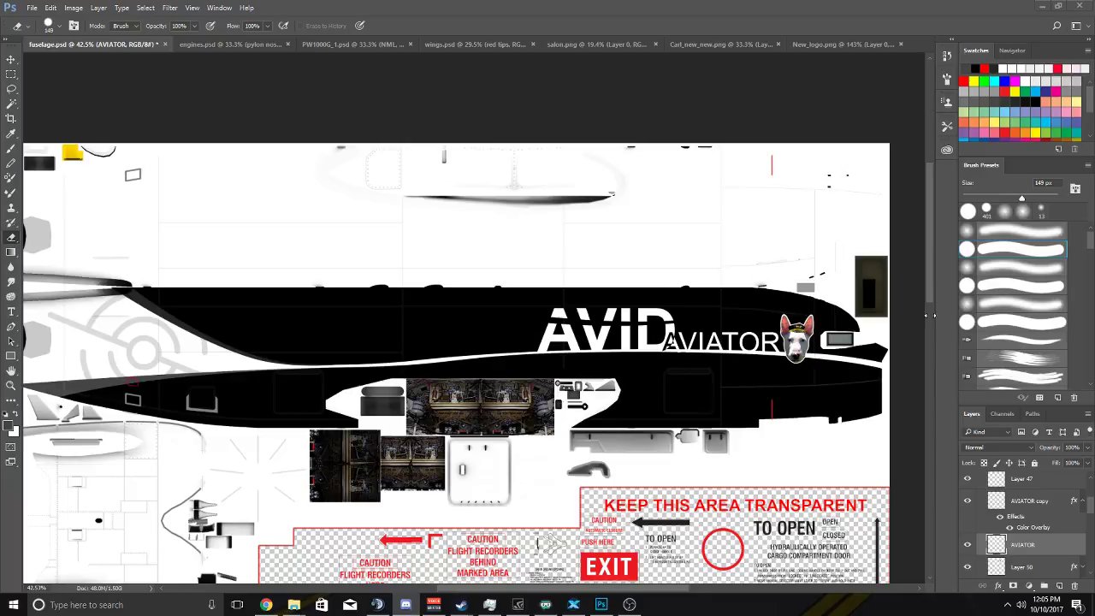
scroll(513, 229, down, 2)
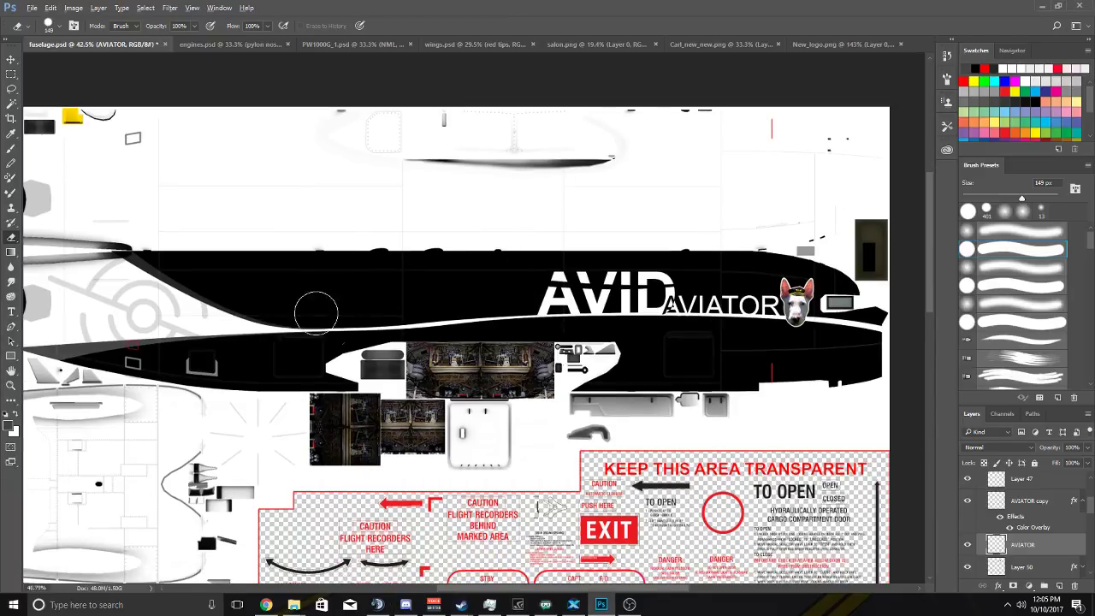
scroll(315, 314, up, 3)
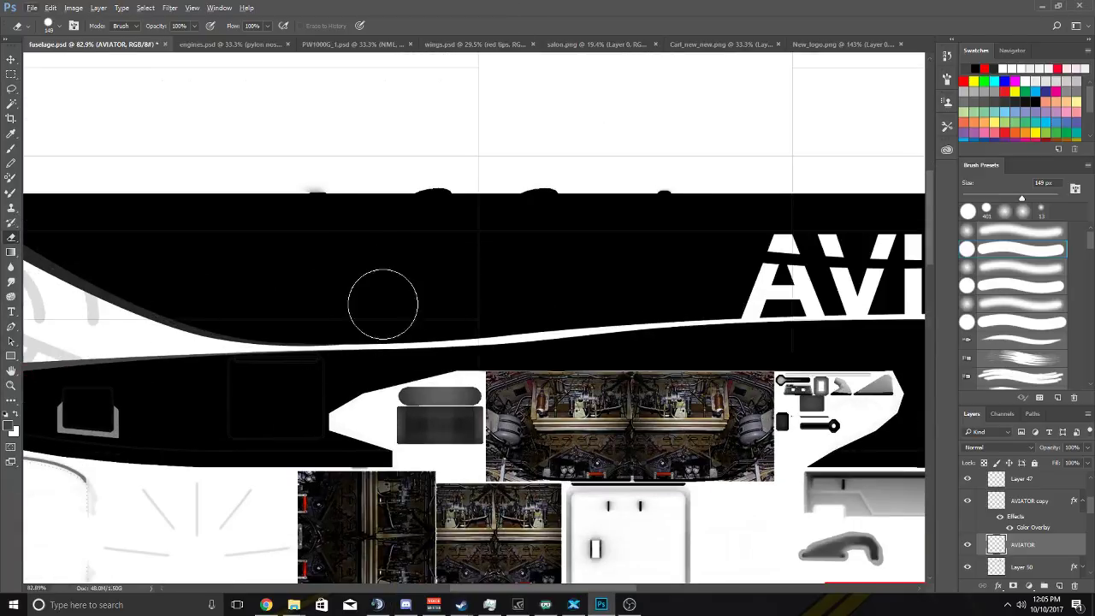
scroll(342, 336, up, 2)
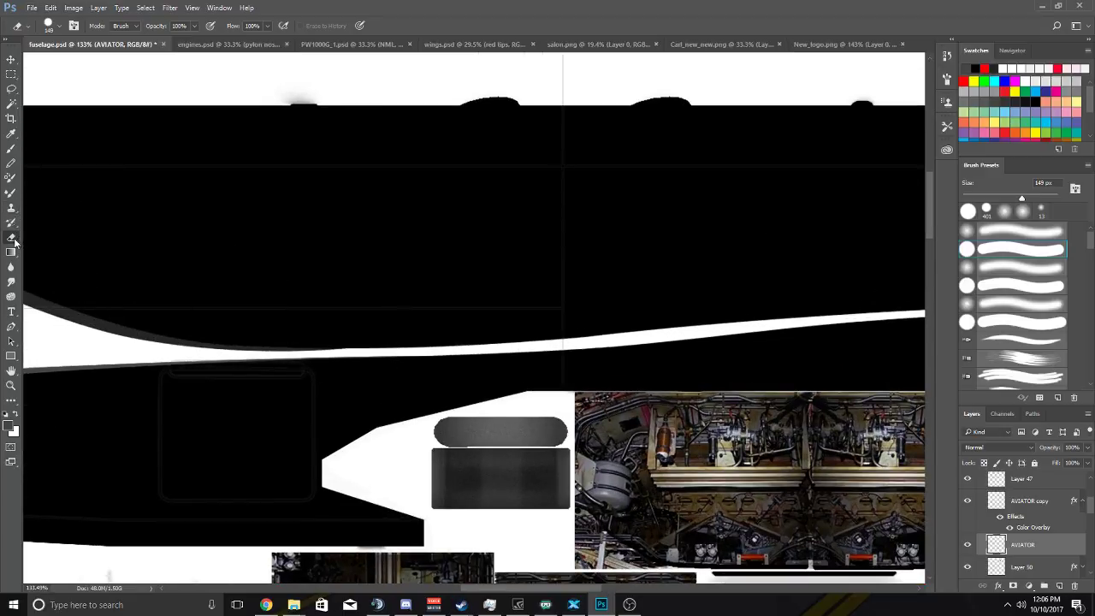
Activate the Pen tool and collapse the layer effects lists of Layer 49 and Layer 48.
click(12, 326)
scroll(376, 342, up, 3)
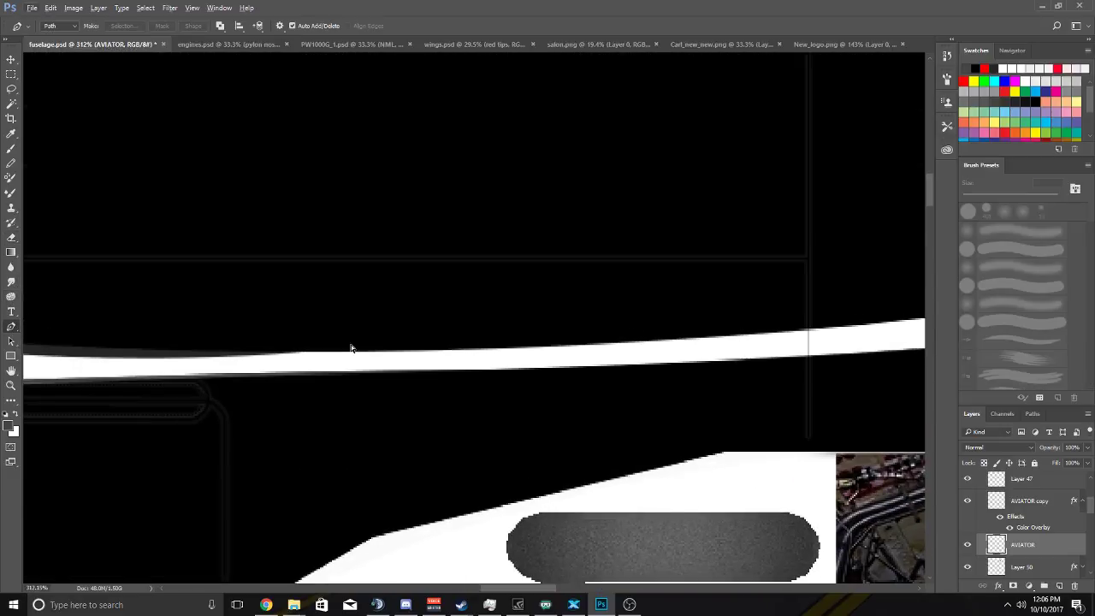
scroll(357, 352, down, 4)
scroll(1003, 507, down, 1)
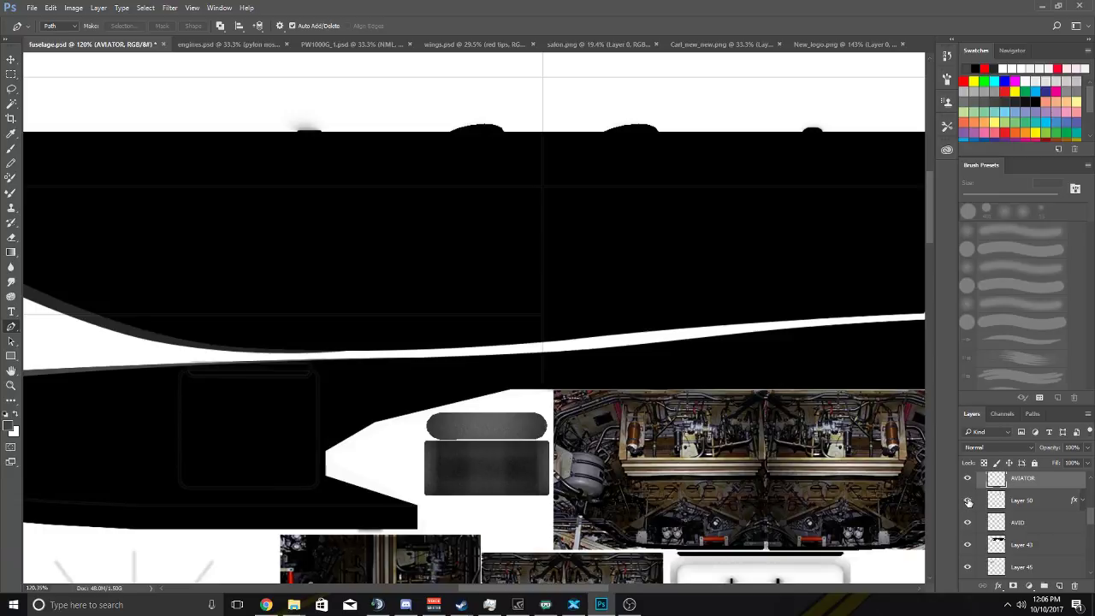
scroll(969, 514, down, 2)
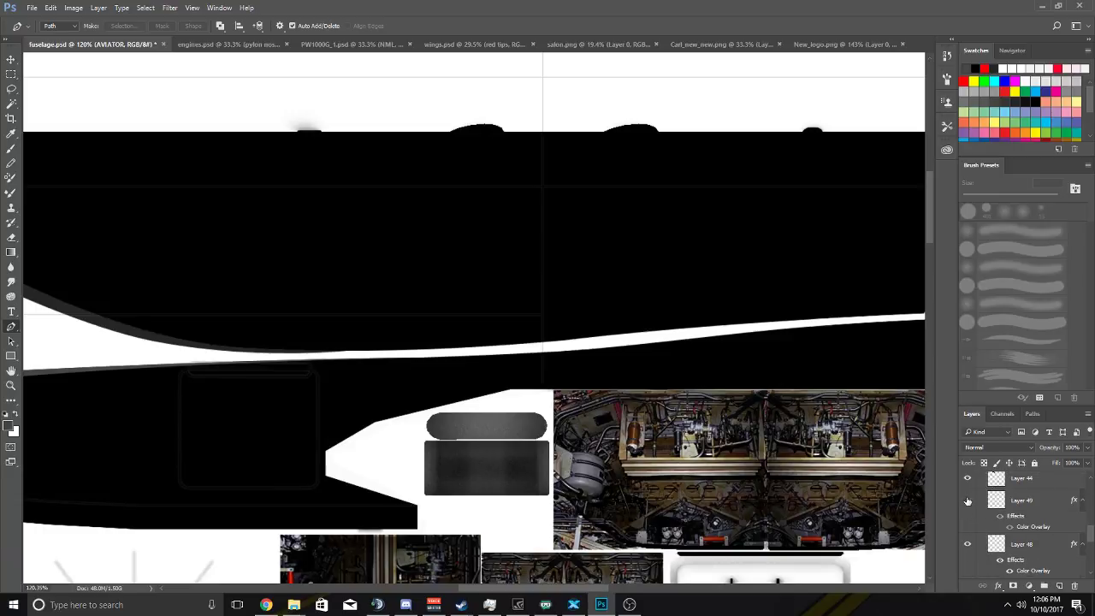
click(1082, 501)
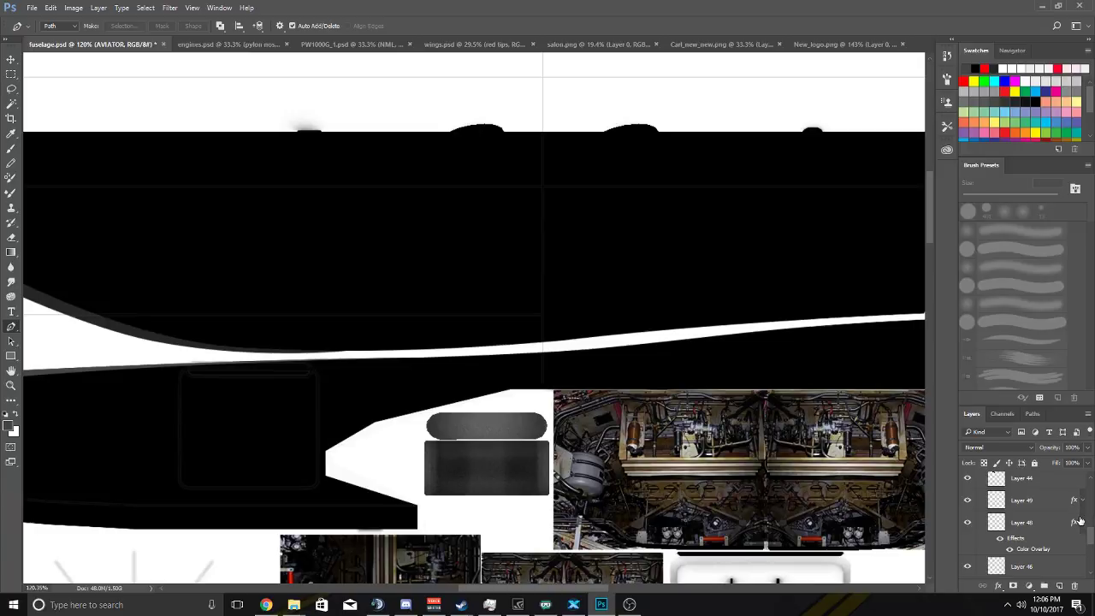
click(1082, 522)
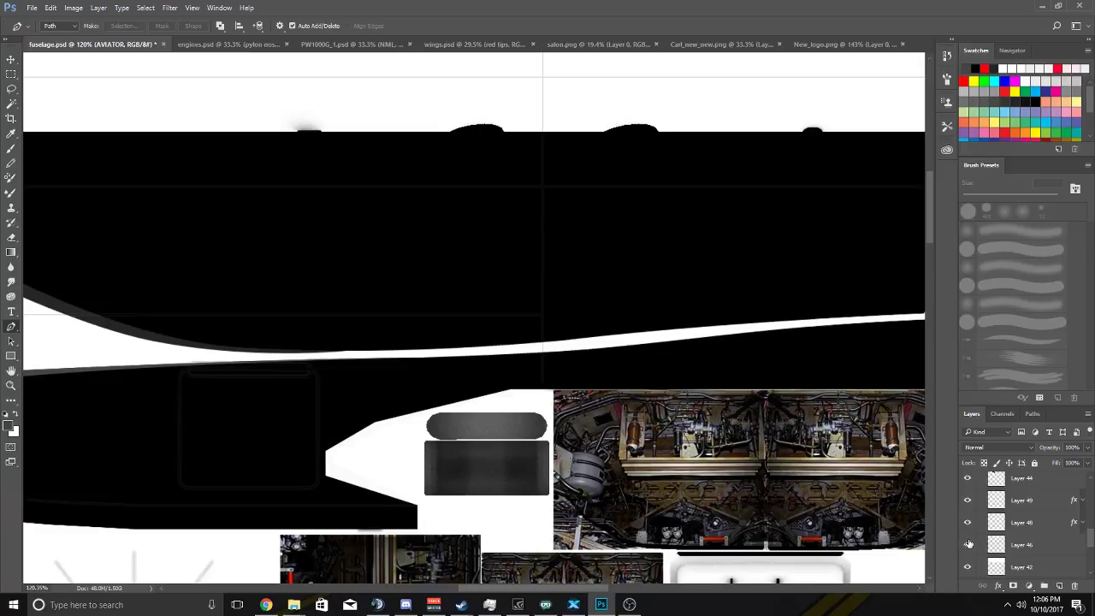
Toggle Layer 45's visibility and hide Layer 44, the dark grey shading along the white stripe's upper edge.
scroll(969, 544, down, 2)
scroll(979, 525, up, 1)
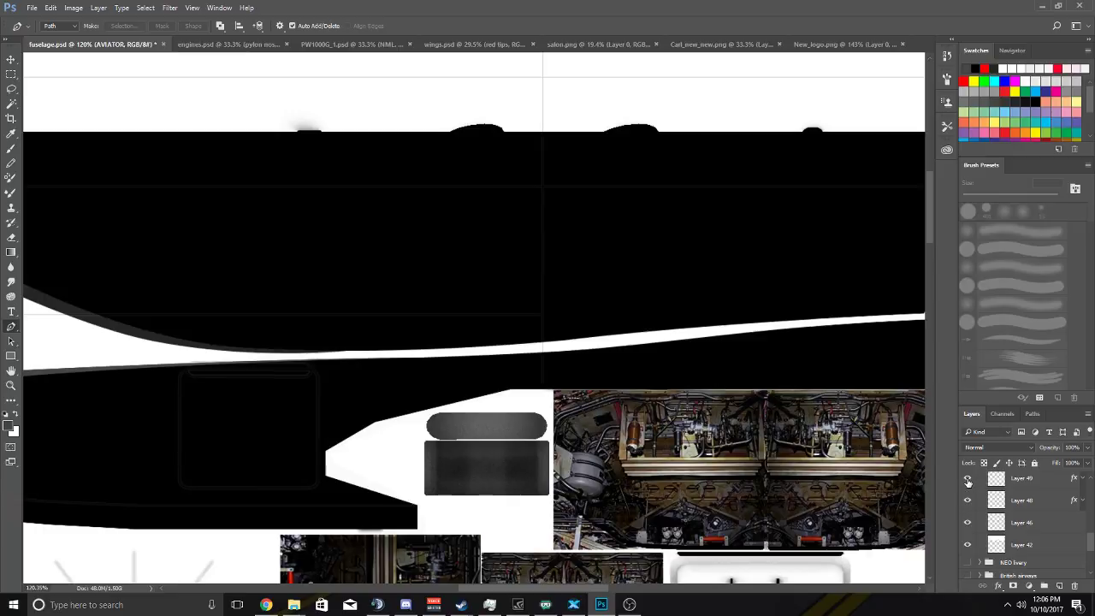
scroll(969, 483, up, 2)
scroll(974, 502, up, 1)
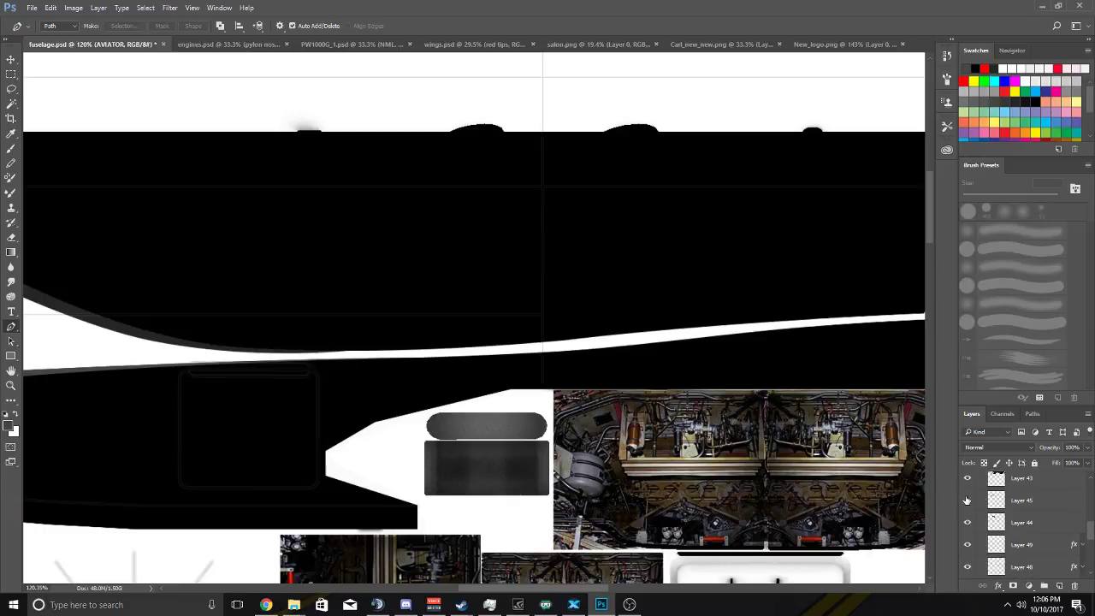
click(967, 500)
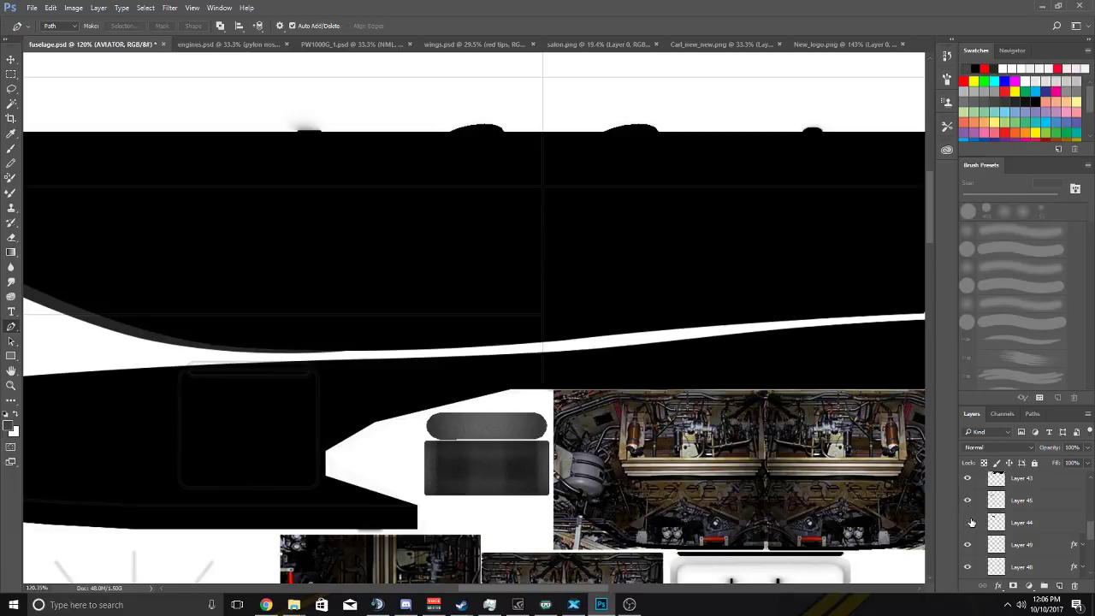
click(970, 522)
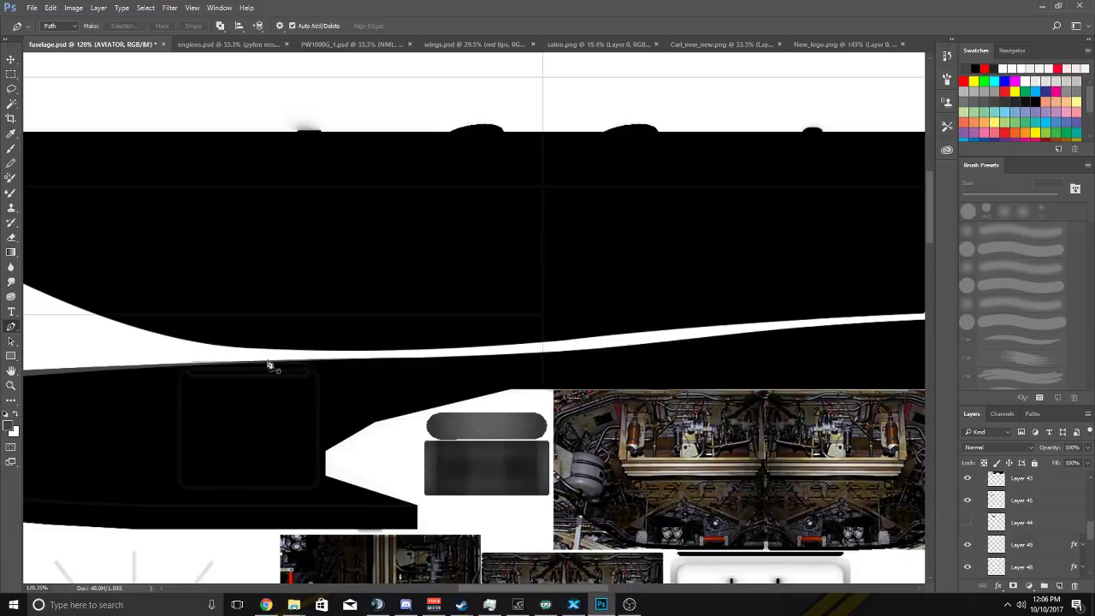
scroll(475, 356, down, 2)
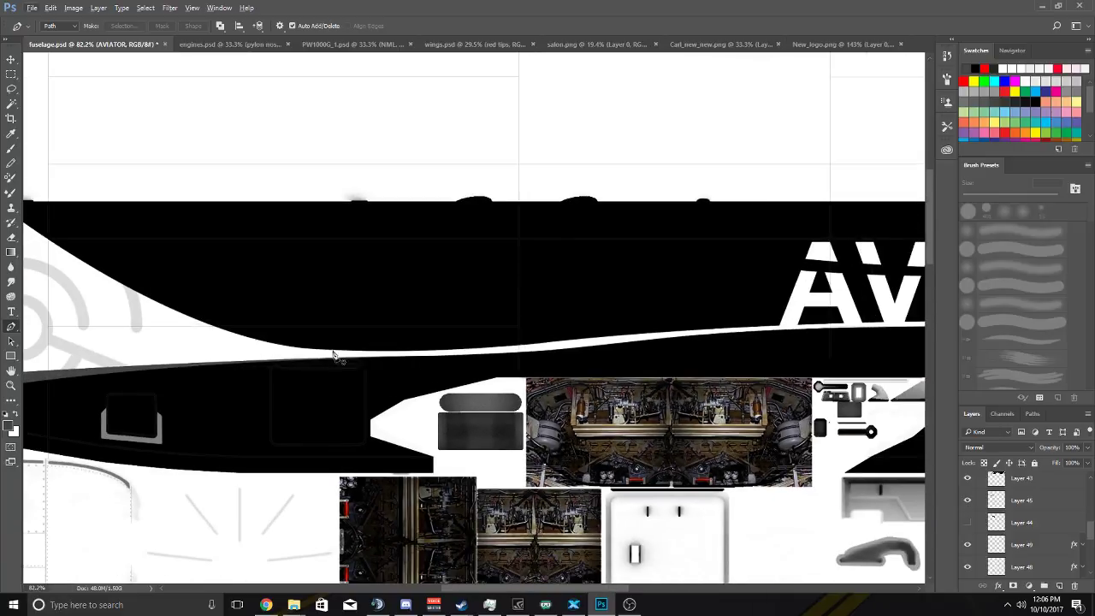
click(967, 524)
Start a pen path on the white stripe's upper edge, where it crosses the horizontal panel line toward the tail.
scroll(414, 362, up, 5)
scroll(415, 362, right, 6)
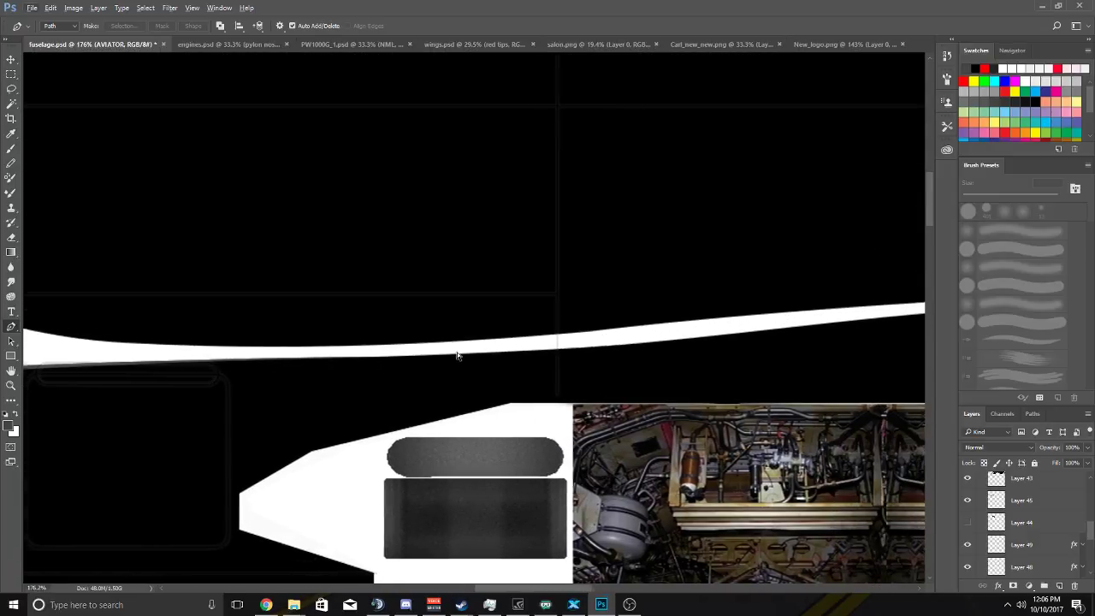
scroll(599, 340, right, 1)
scroll(626, 344, down, 5)
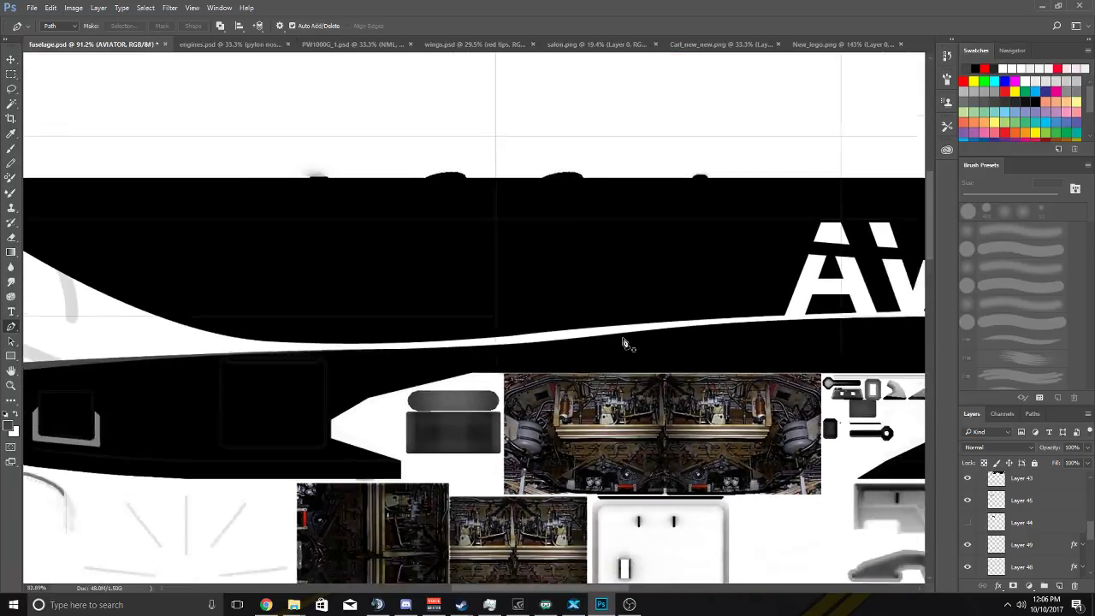
scroll(452, 349, up, 8)
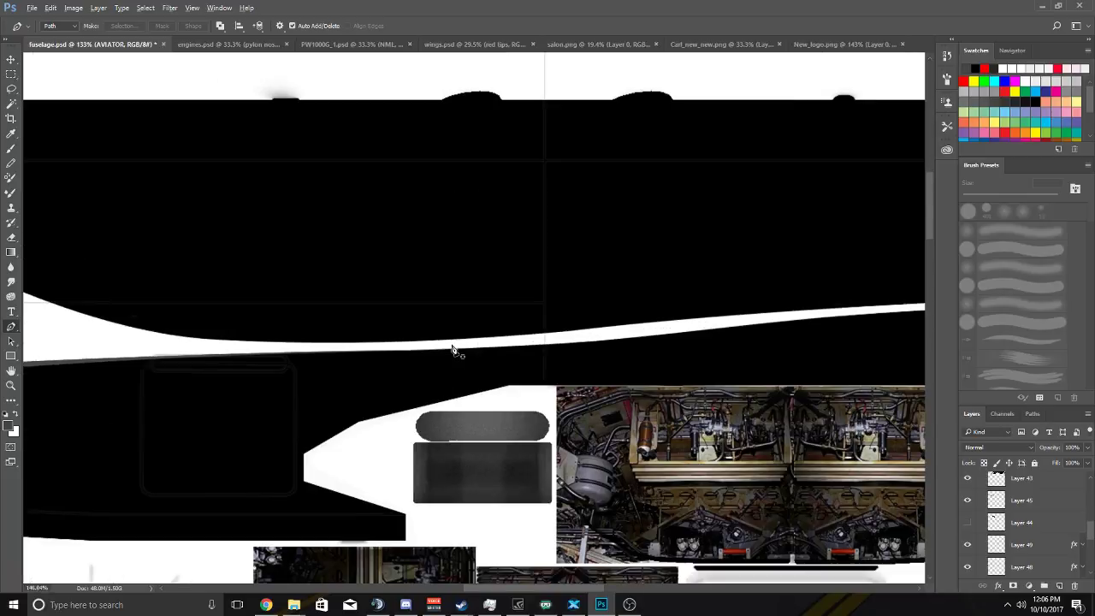
scroll(241, 350, up, 2)
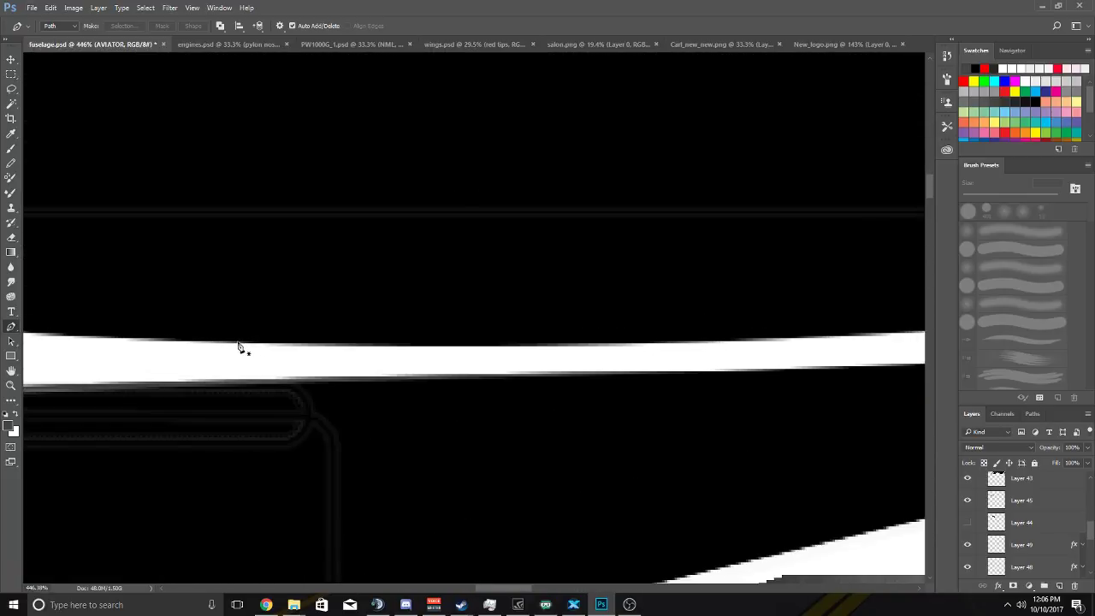
scroll(243, 346, down, 5)
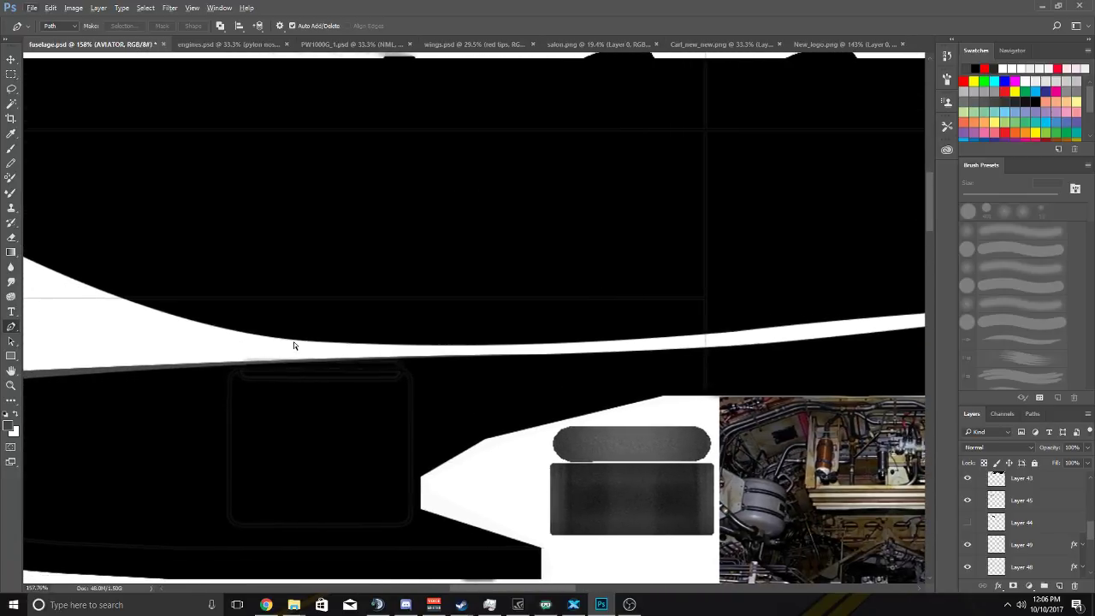
click(123, 298)
scroll(672, 355, right, 3)
scroll(676, 333, down, 1)
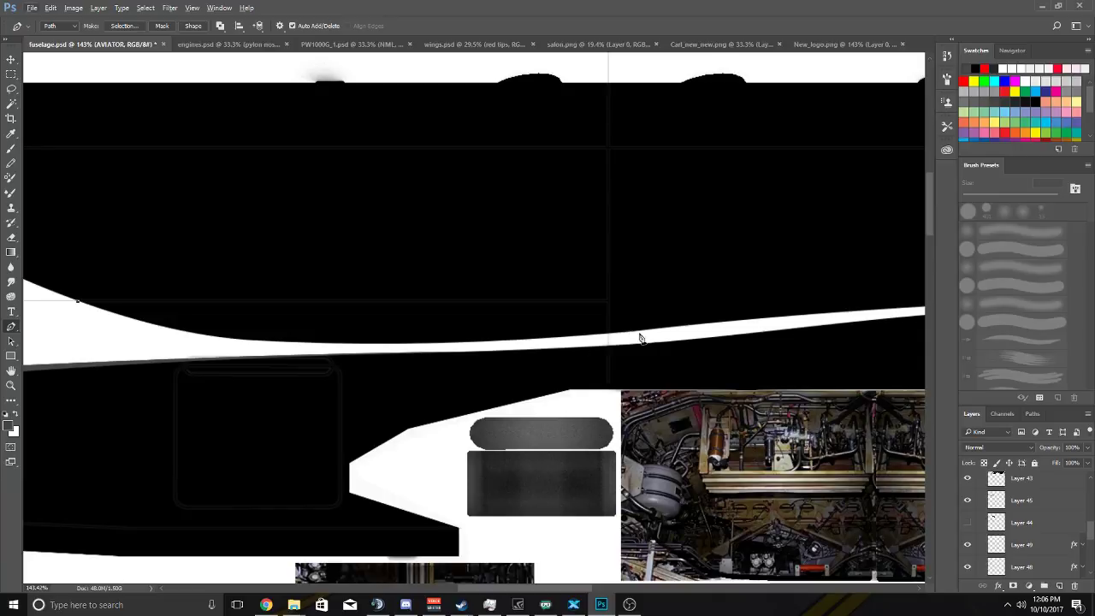
drag(635, 332, 690, 326)
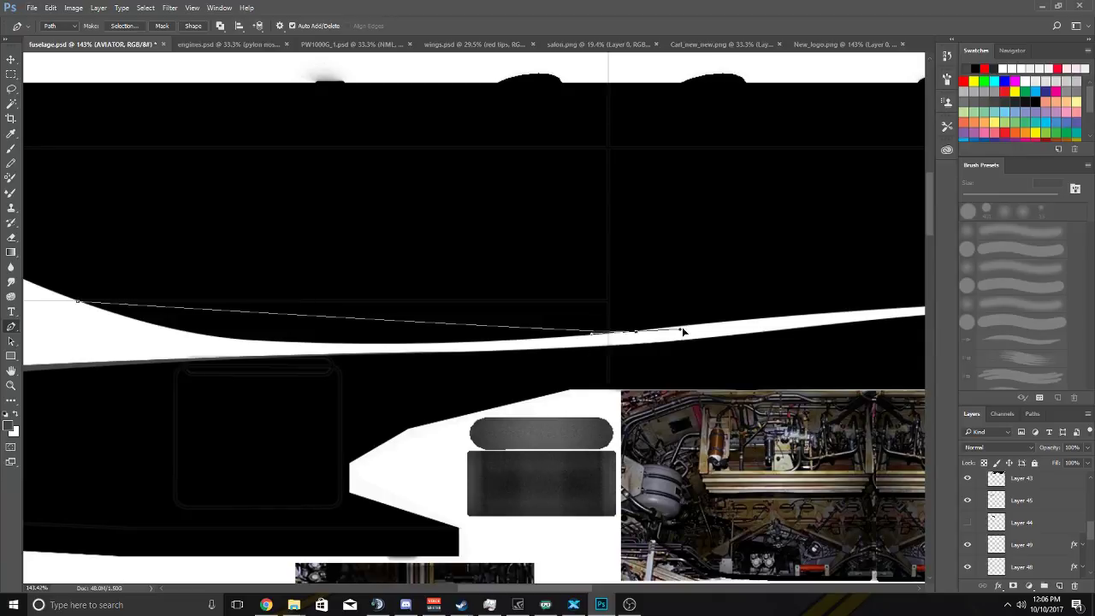
drag(269, 364, 227, 380)
key(Return)
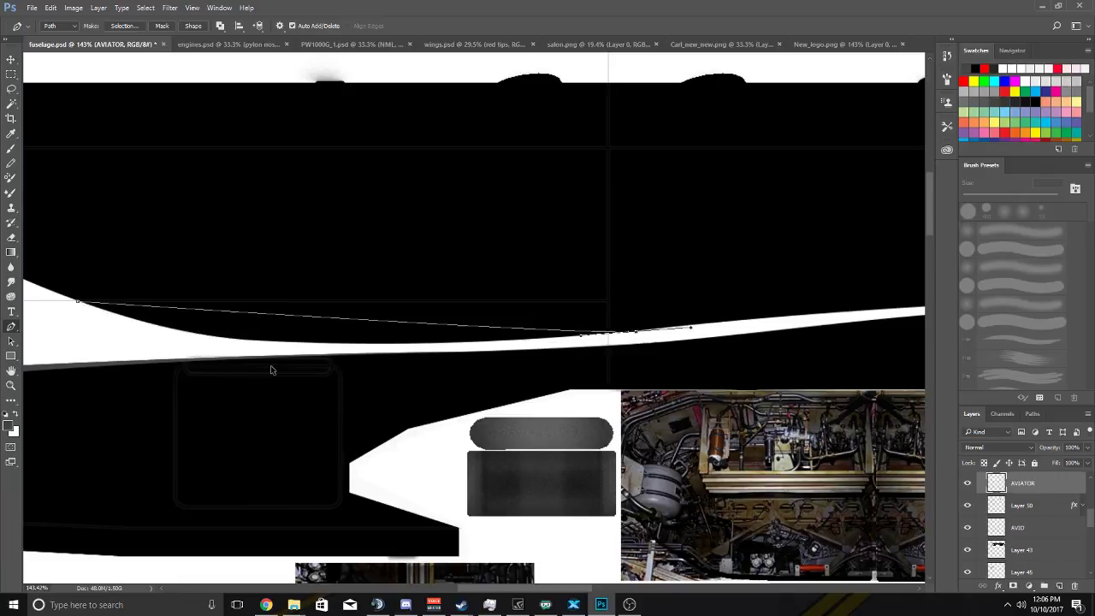
Add a second anchor at the low point of the stripe's upper edge and bend the path segment to match the curve.
click(405, 345)
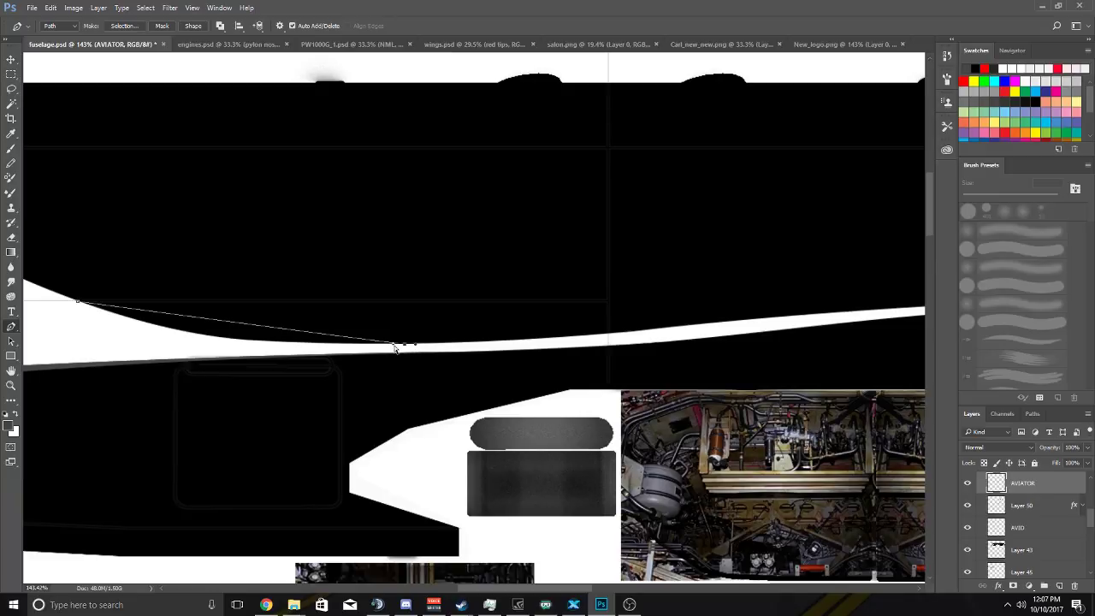
drag(395, 348, 194, 353)
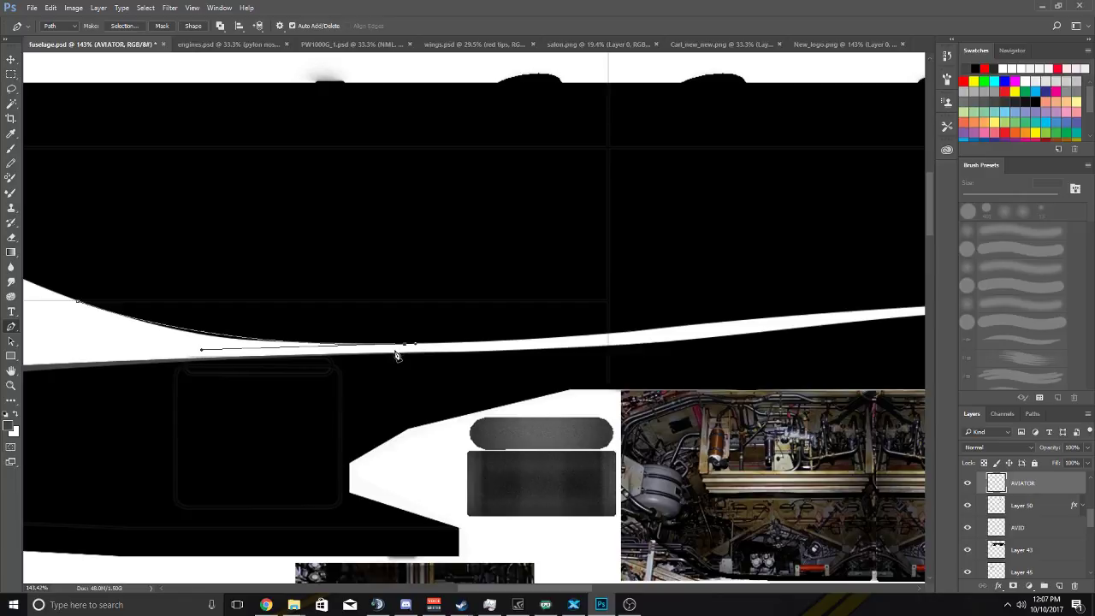
scroll(407, 351, up, 5)
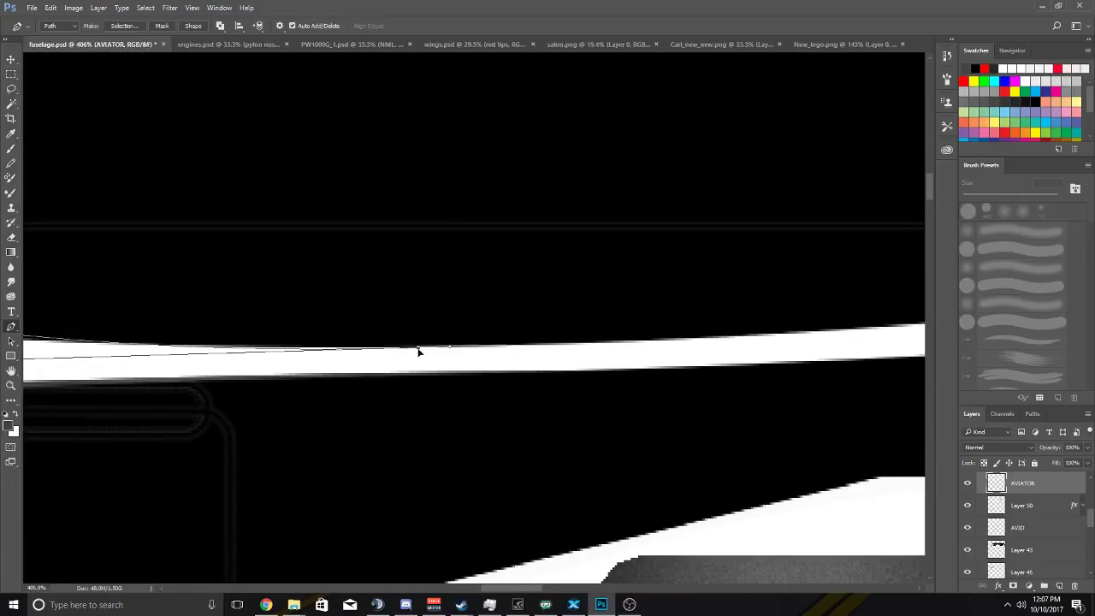
scroll(420, 351, down, 4)
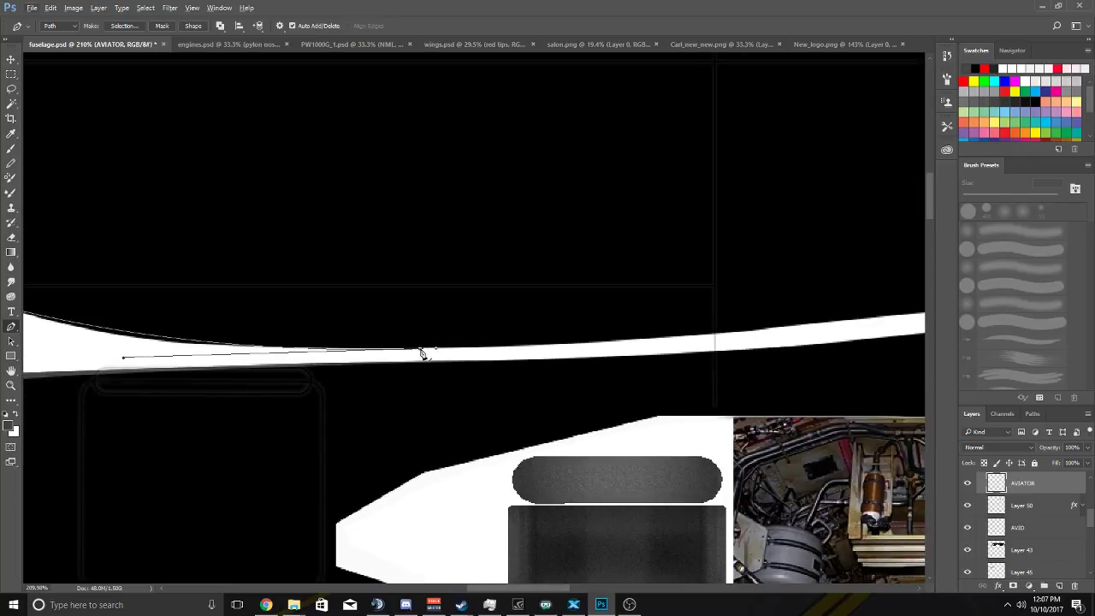
Extend the path forward along the stripe's upper edge with two curved anchors, ending just before the first A of AVID.
scroll(460, 357, right, 3)
scroll(477, 358, right, 3)
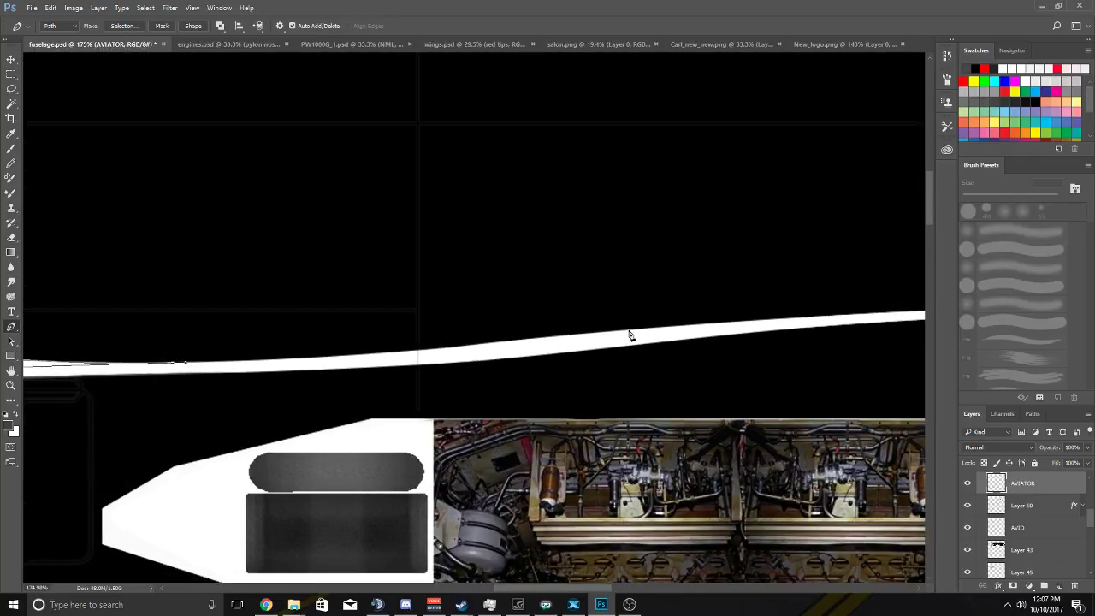
drag(631, 333, 663, 329)
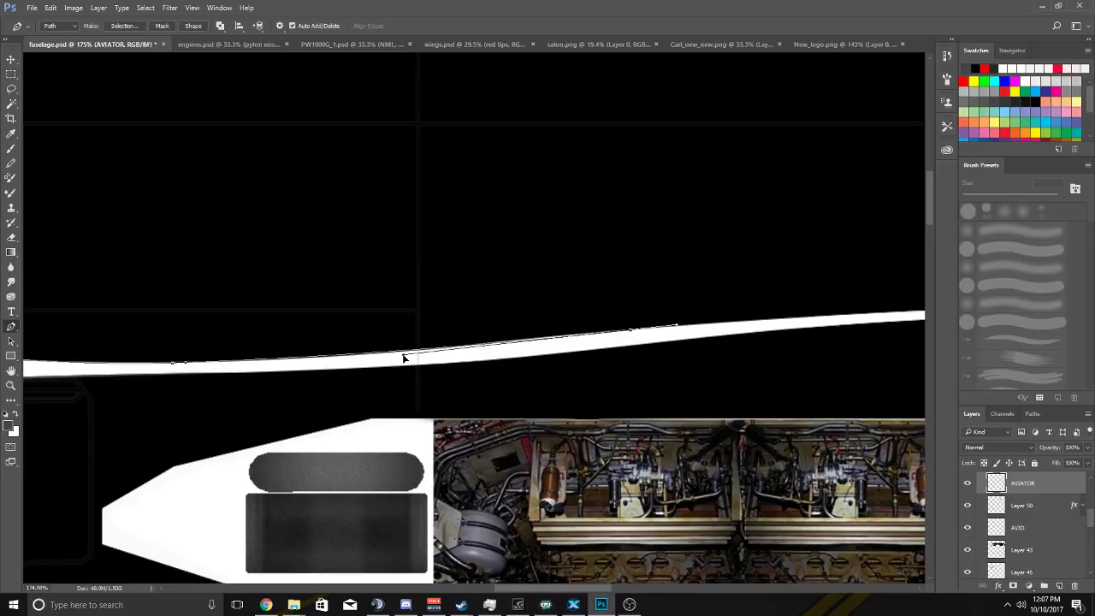
scroll(445, 353, right, 5)
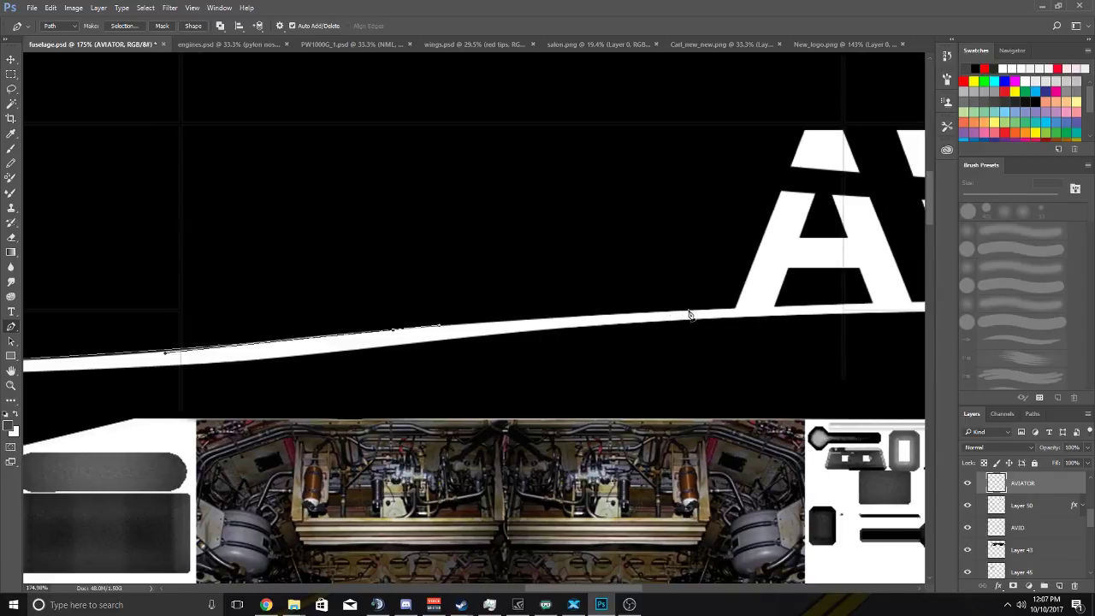
drag(690, 315, 796, 308)
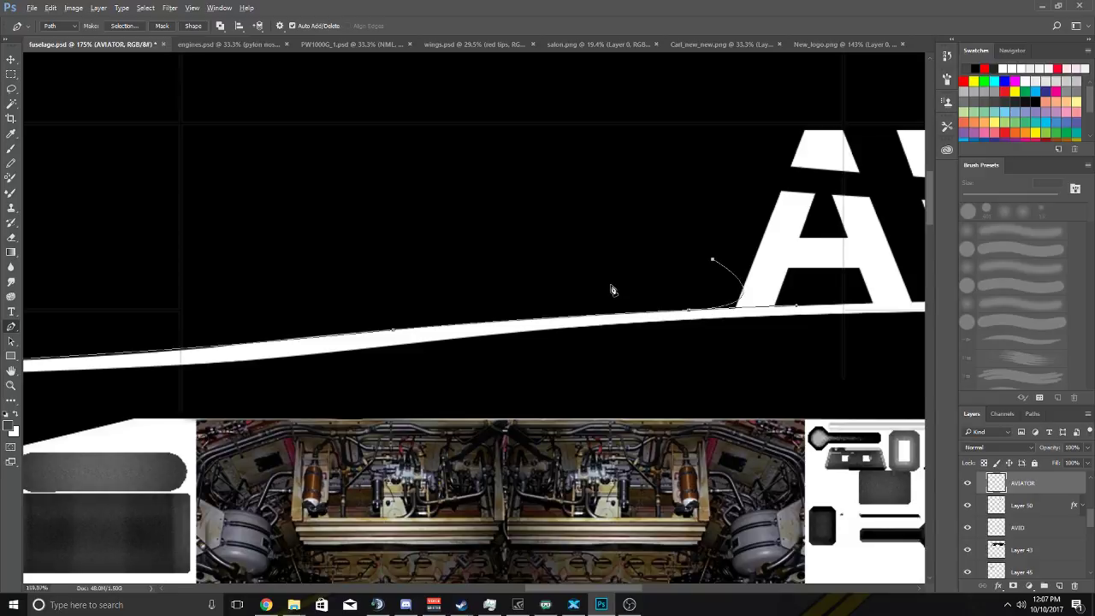
Close the pen path through the black area above the stripe and convert it into a selection.
scroll(614, 286, down, 2)
scroll(453, 281, left, 1)
click(229, 277)
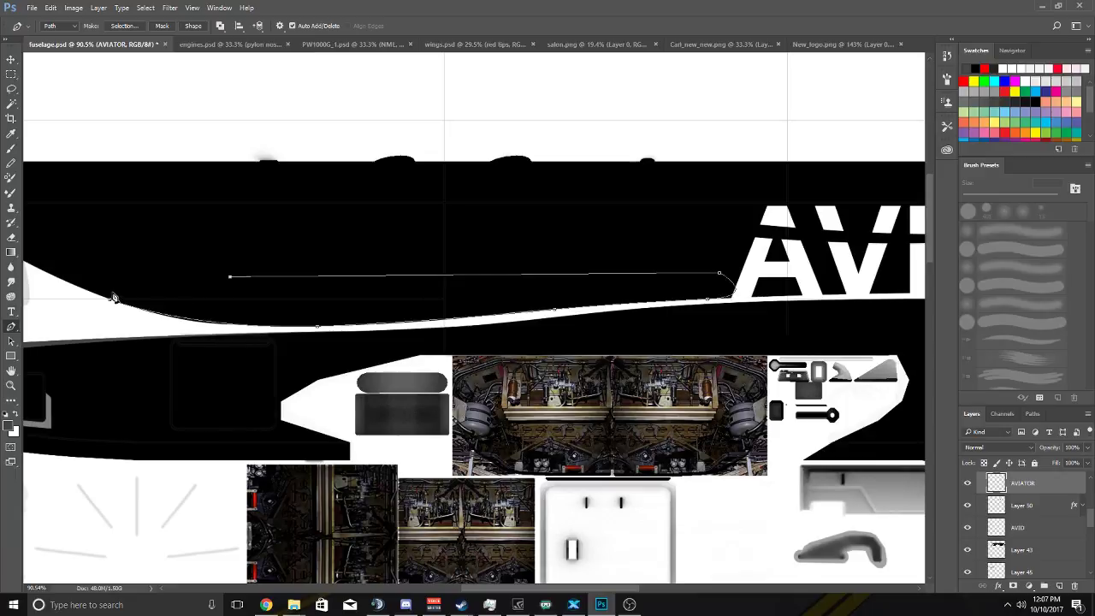
click(112, 294)
right_click(111, 300)
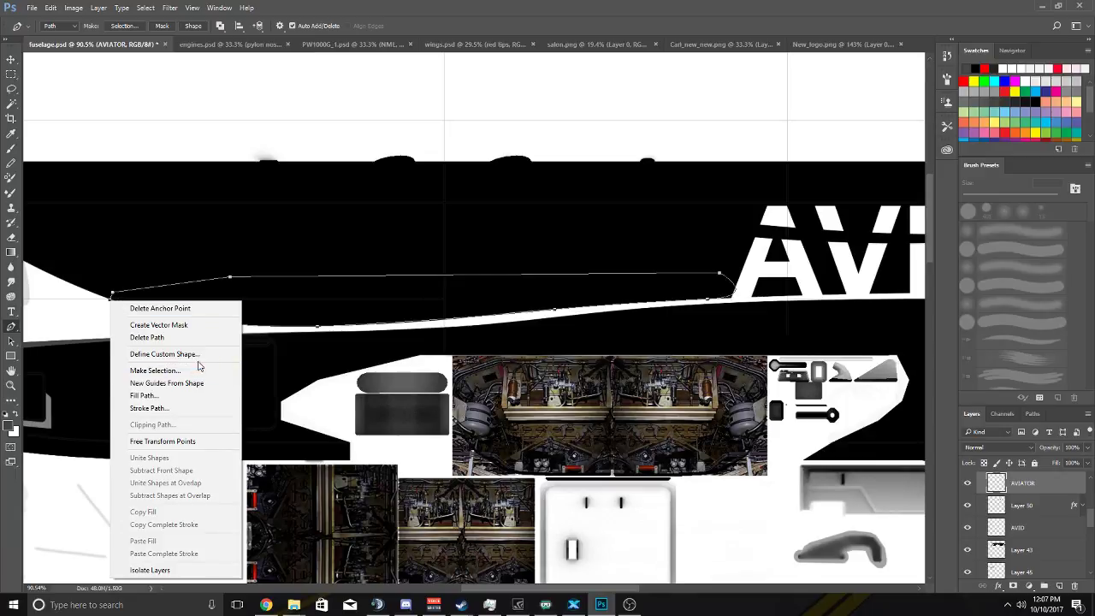
click(154, 369)
click(611, 177)
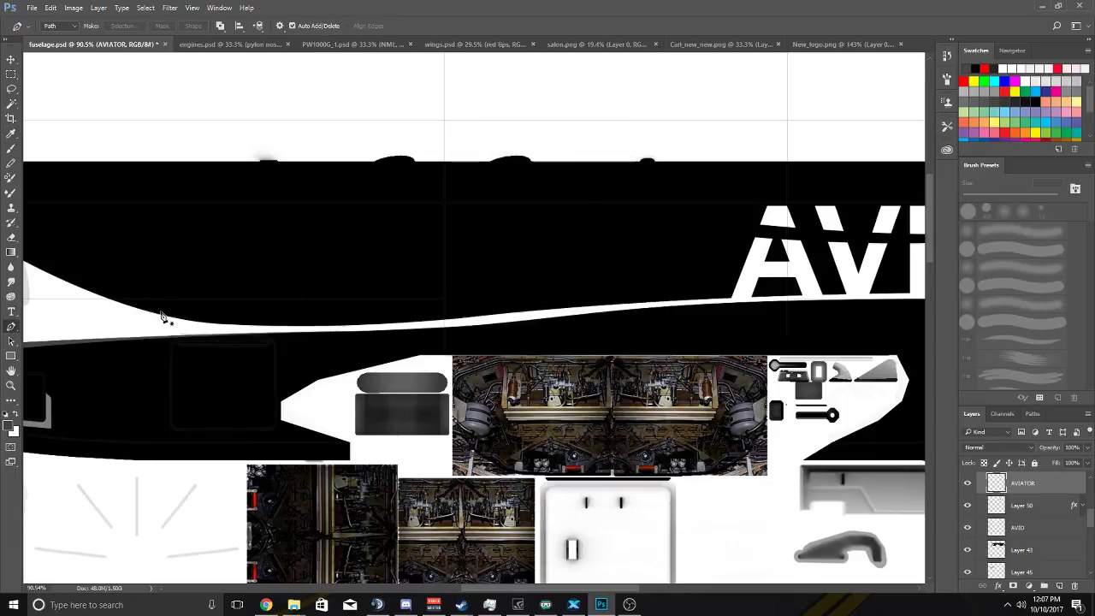
Invert the selection and make Layer 43, the black fuselage paint, the active layer, toggling its visibility off and on.
scroll(165, 316, up, 3)
scroll(180, 300, down, 2)
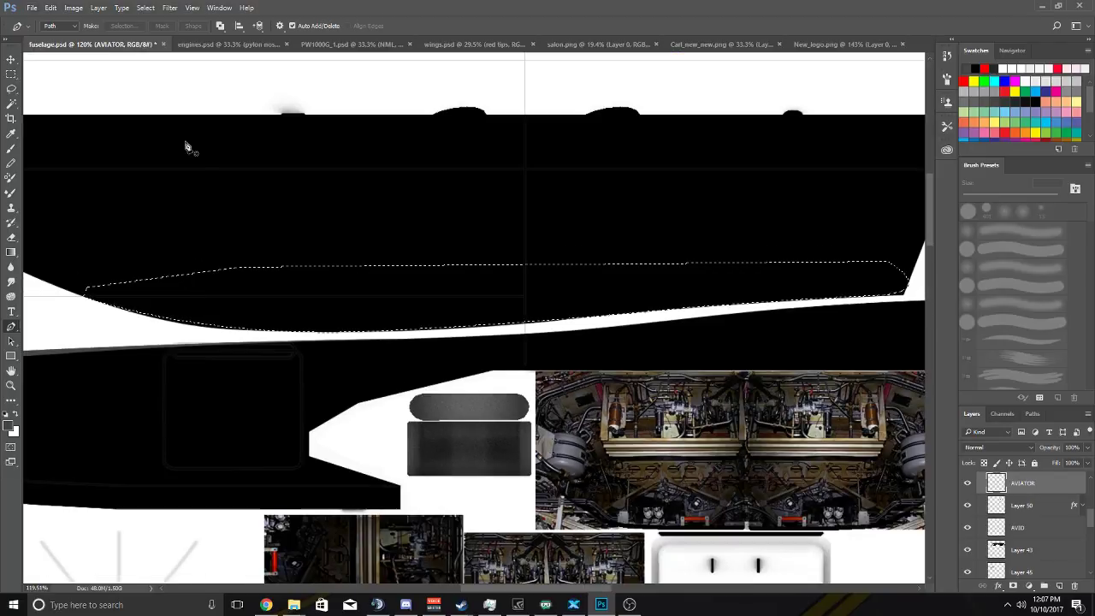
click(143, 7)
click(154, 52)
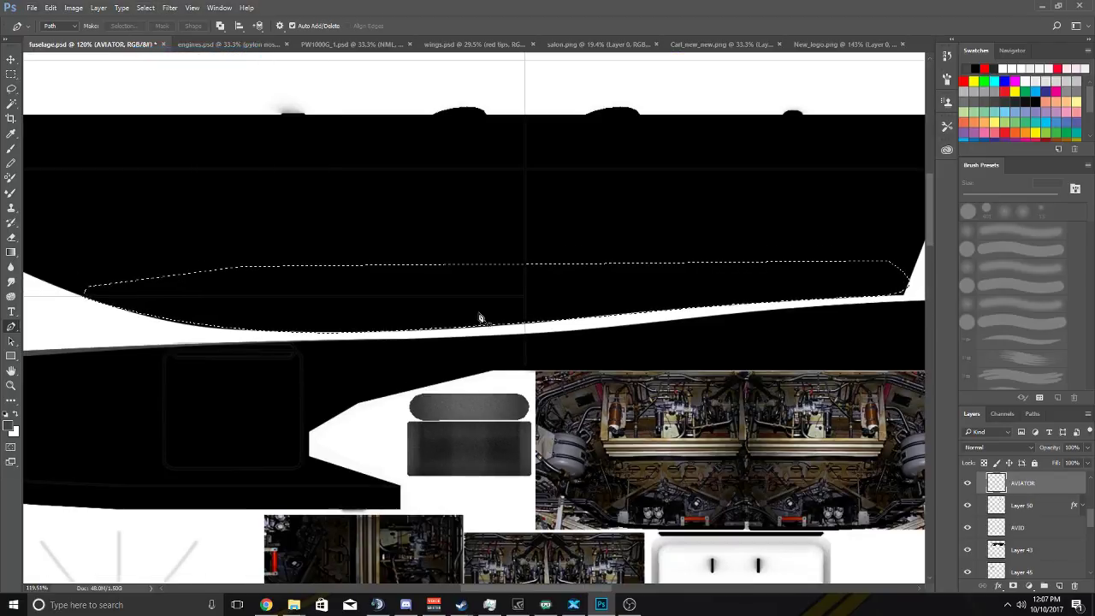
scroll(479, 313, left, 3)
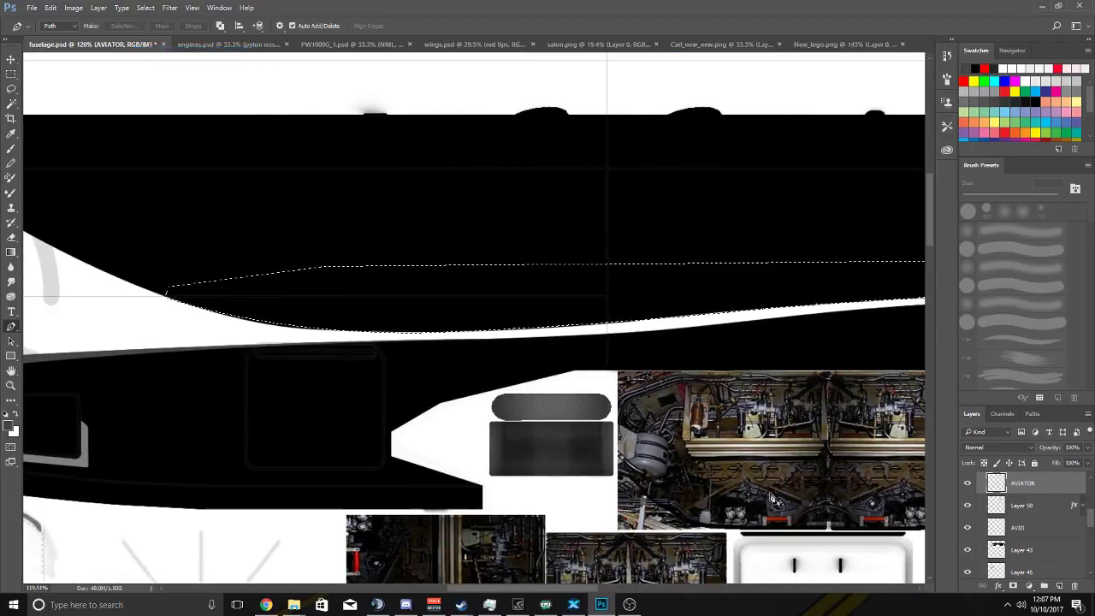
scroll(770, 499, right, 1)
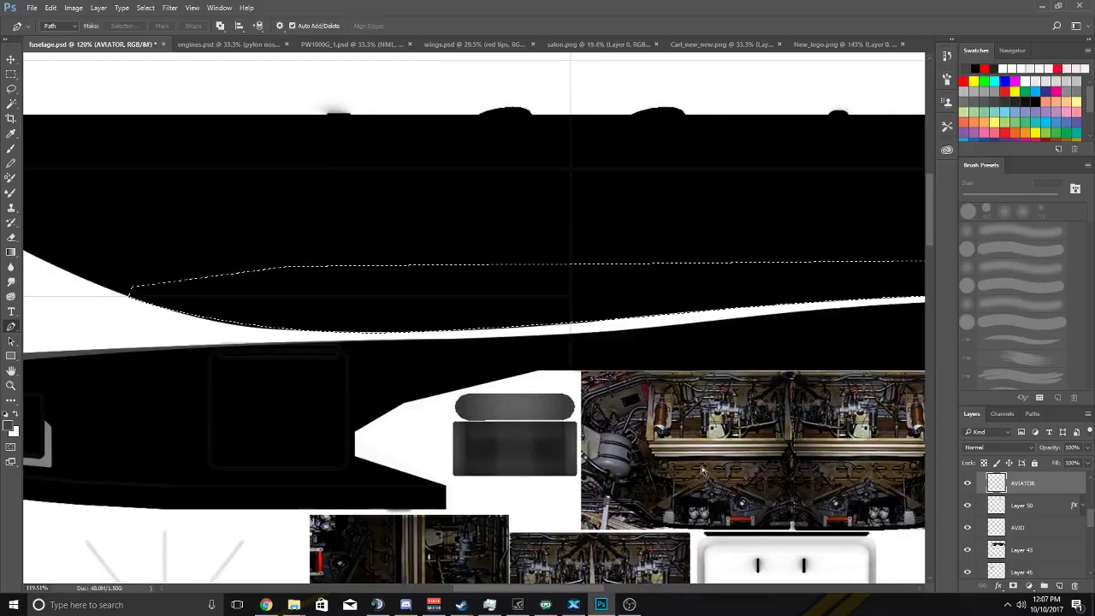
click(997, 550)
click(968, 550)
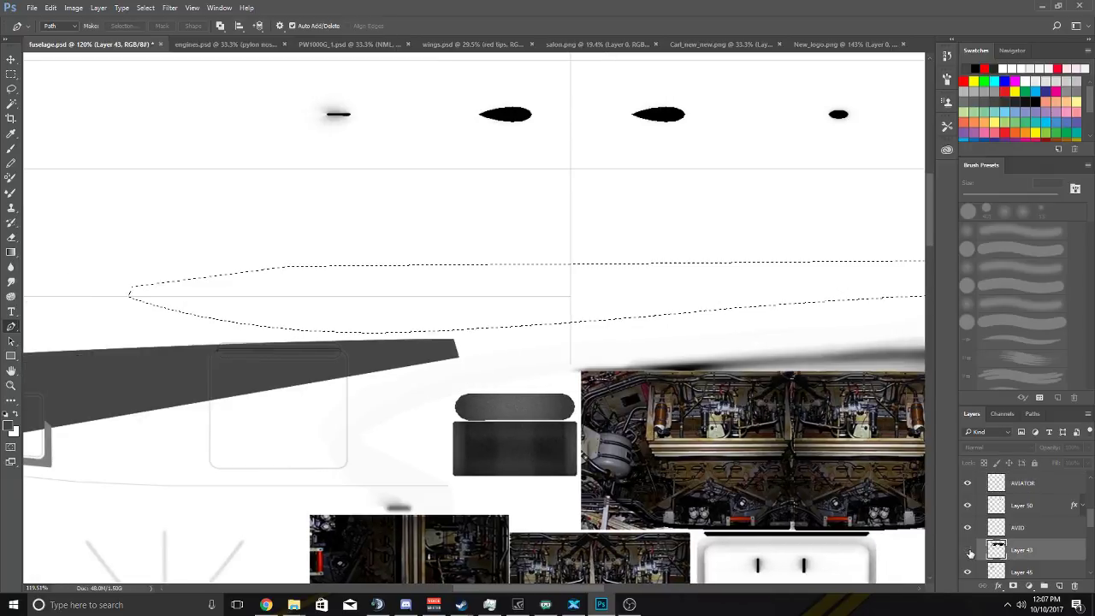
click(968, 552)
Erase Layer 43's black fringe outside the traced curve along the stripe's upper edge with a 12 px eraser.
click(11, 243)
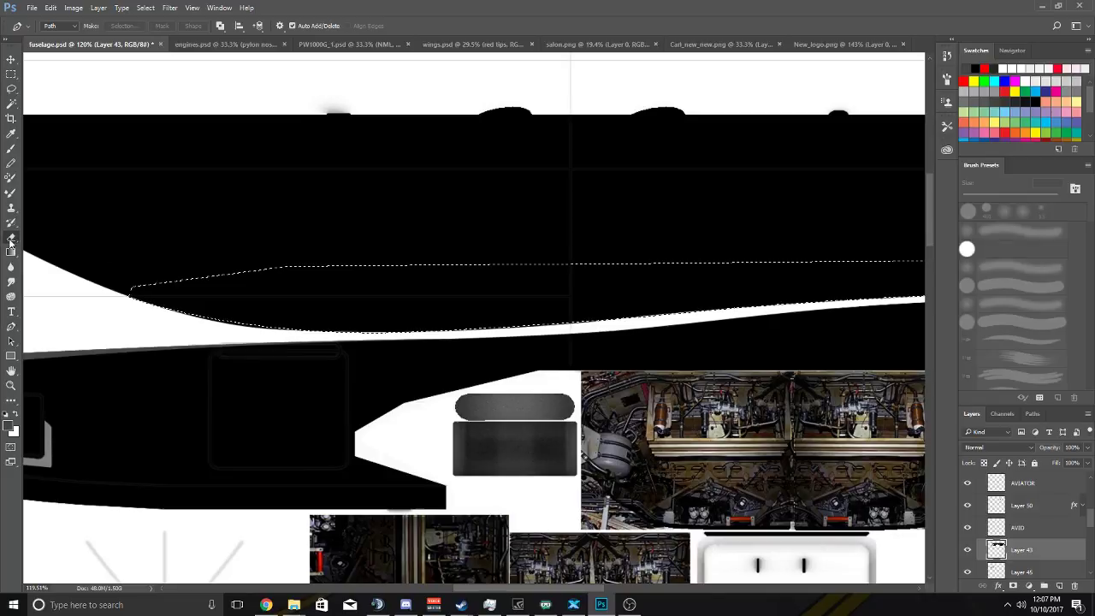
click(193, 287)
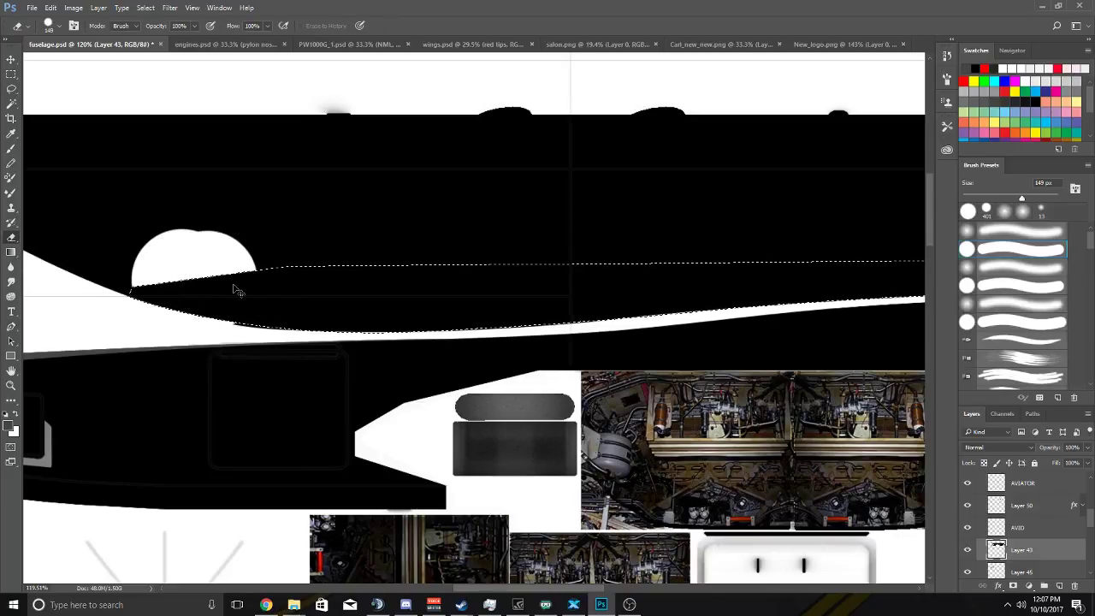
key(ctrl+z)
click(53, 26)
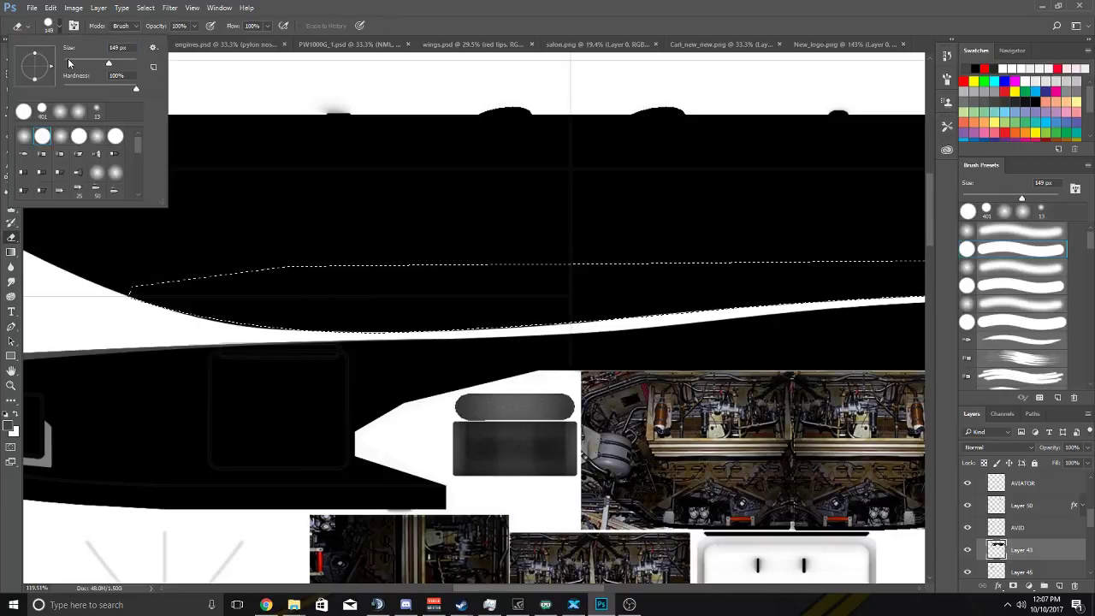
click(68, 63)
key(Return)
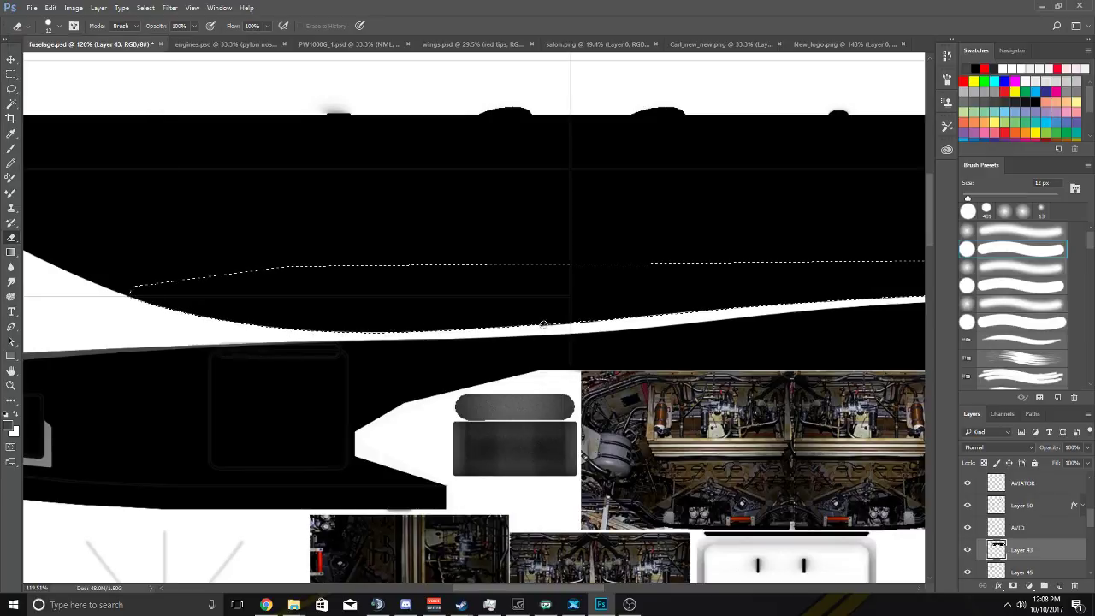
scroll(715, 306, right, 4)
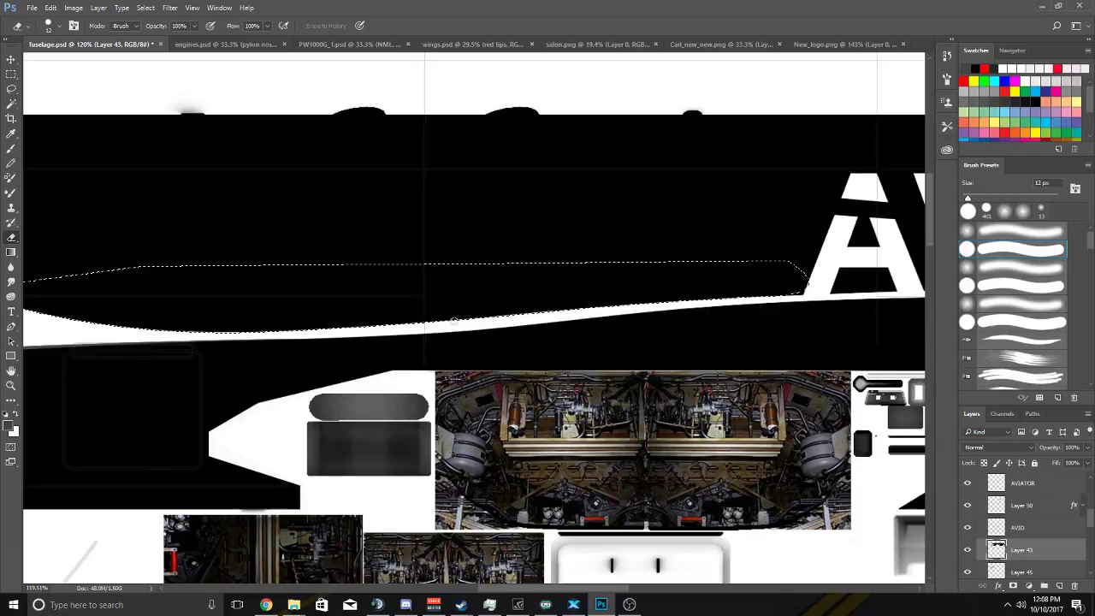
scroll(294, 326, left, 4)
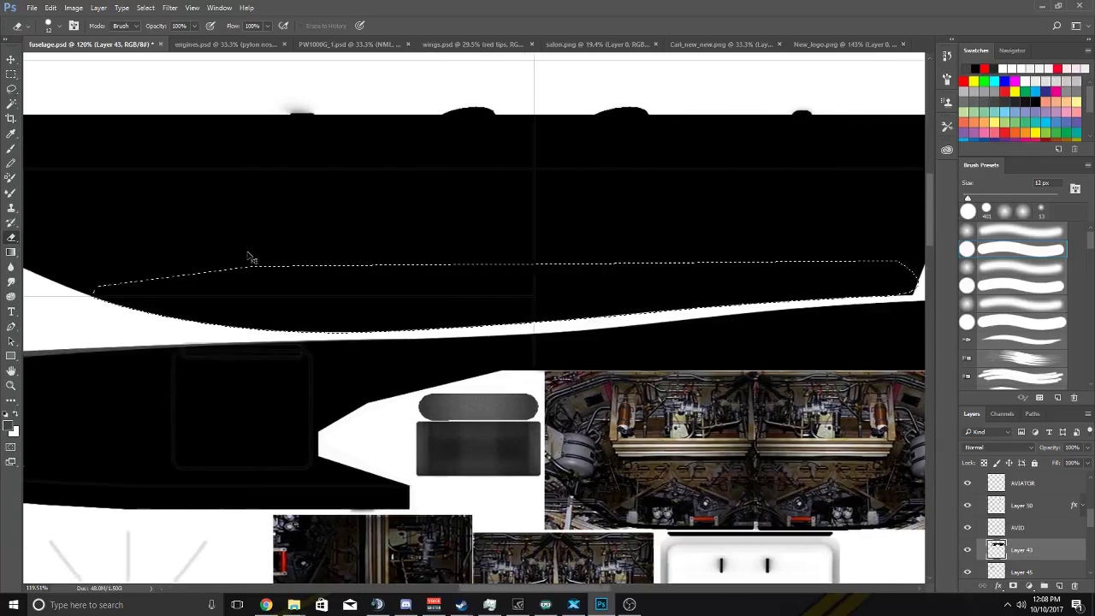
Invert the selection back to the traced black area above the stripe.
click(146, 8)
click(163, 55)
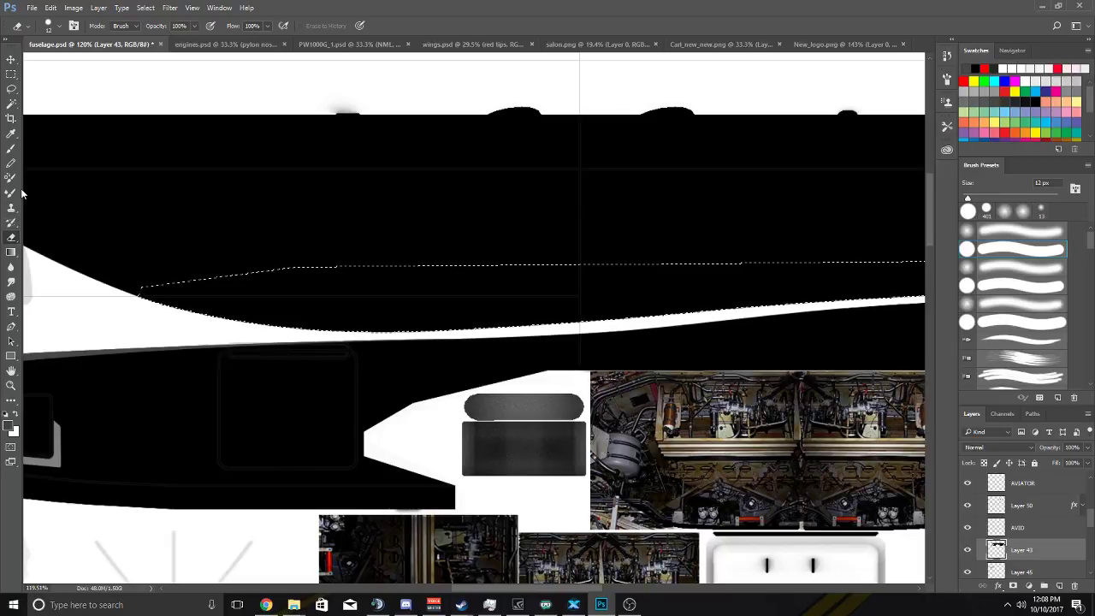
scroll(135, 296, up, 5)
scroll(161, 291, up, 2)
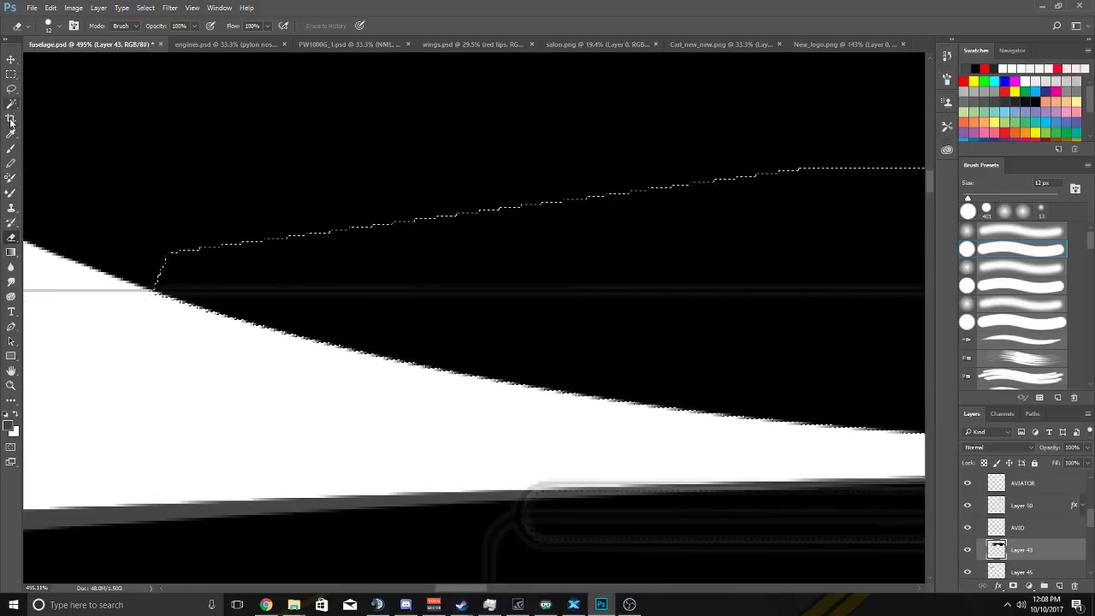
Paint black inside the selection along the stripe's upper edge with a 10 px brush up to the AVID lettering, and deselect.
click(11, 148)
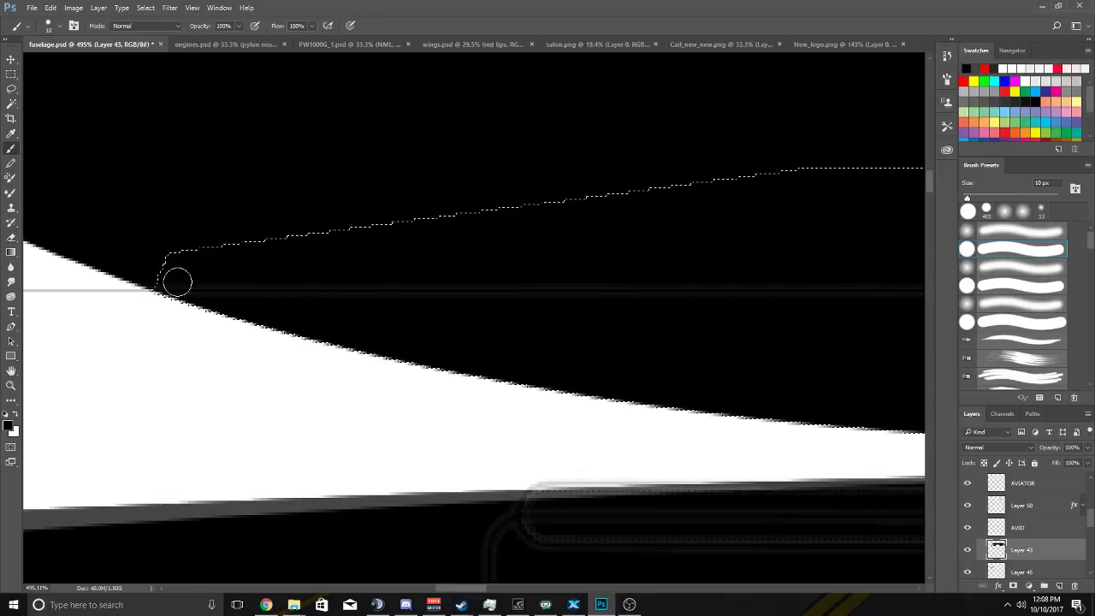
drag(463, 383, 640, 403)
scroll(651, 403, down, 4)
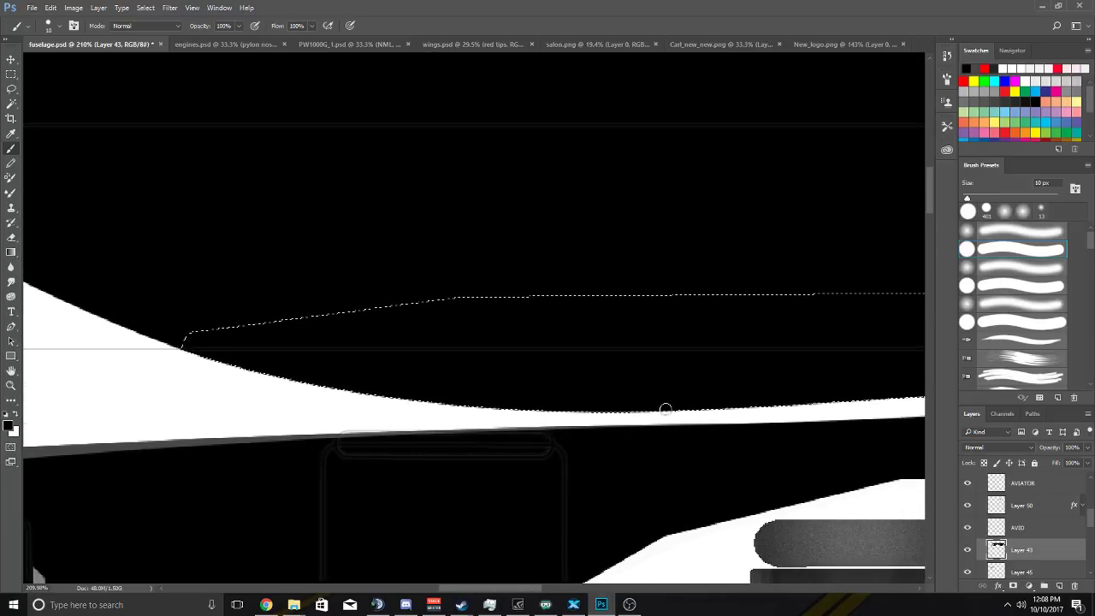
scroll(800, 409, right, 5)
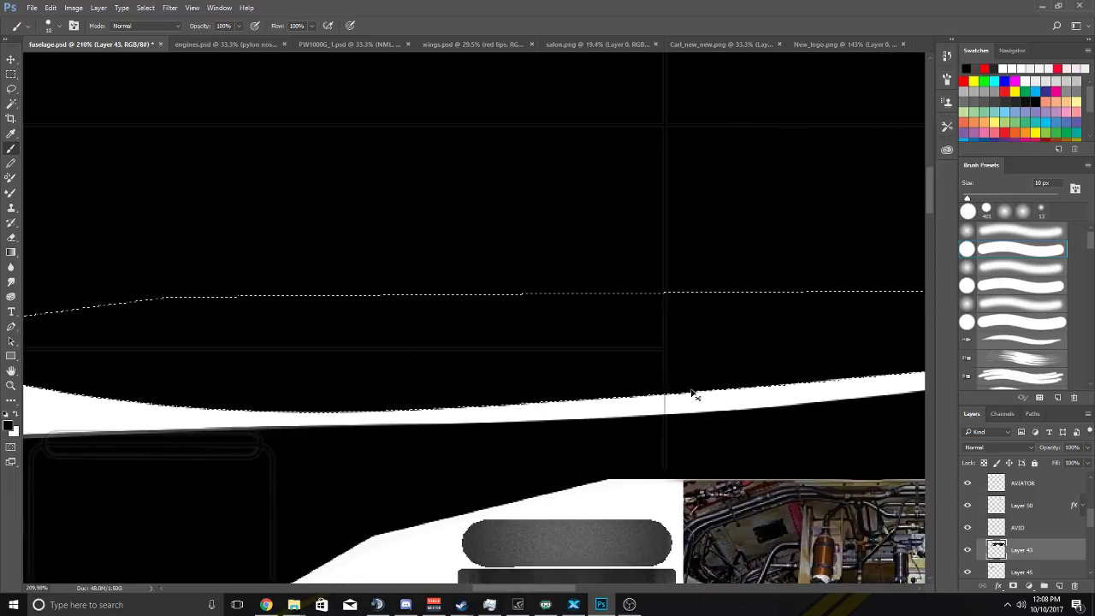
scroll(700, 388, right, 5)
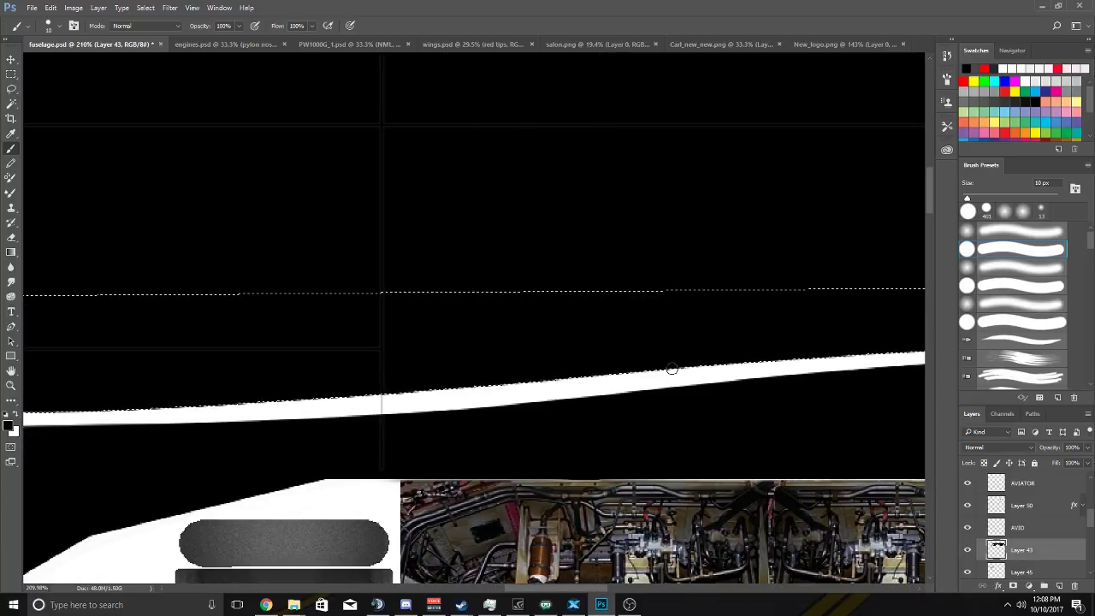
scroll(733, 366, right, 5)
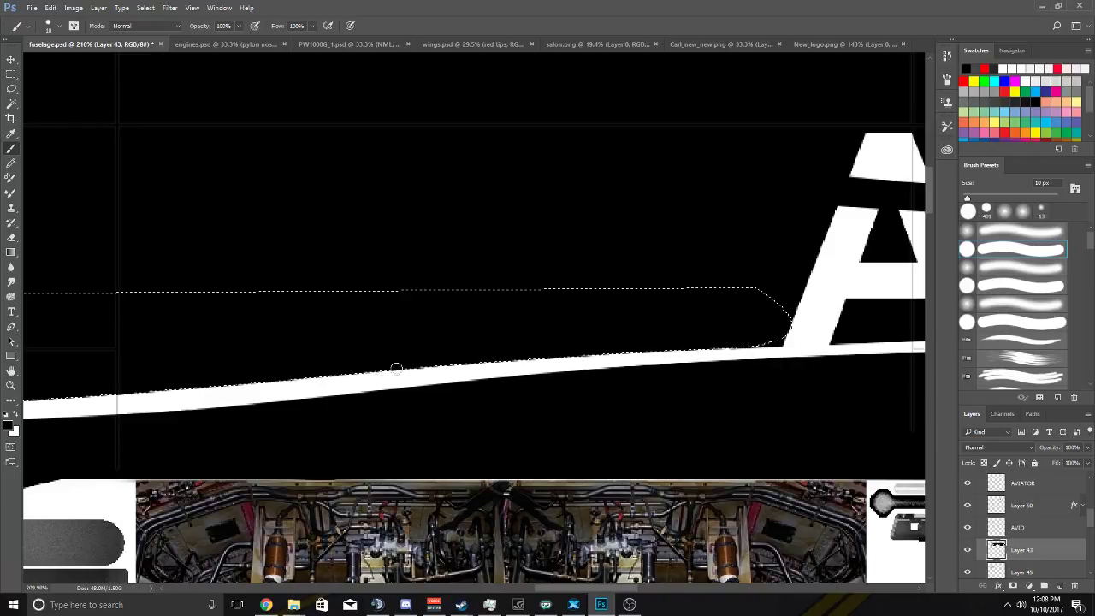
scroll(282, 381, down, 3)
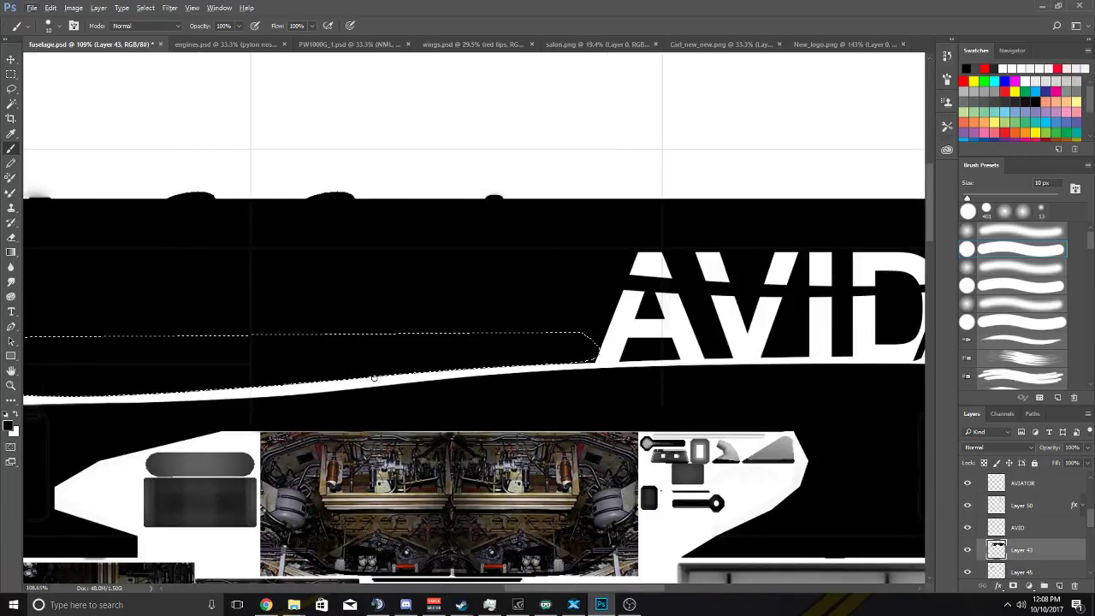
scroll(304, 383, down, 3)
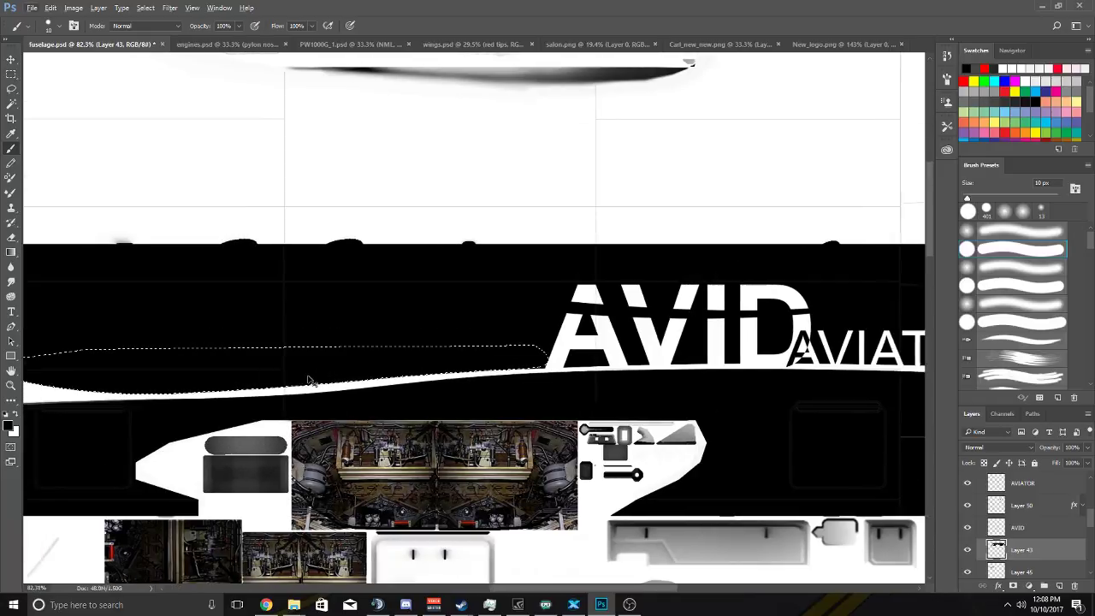
click(156, 31)
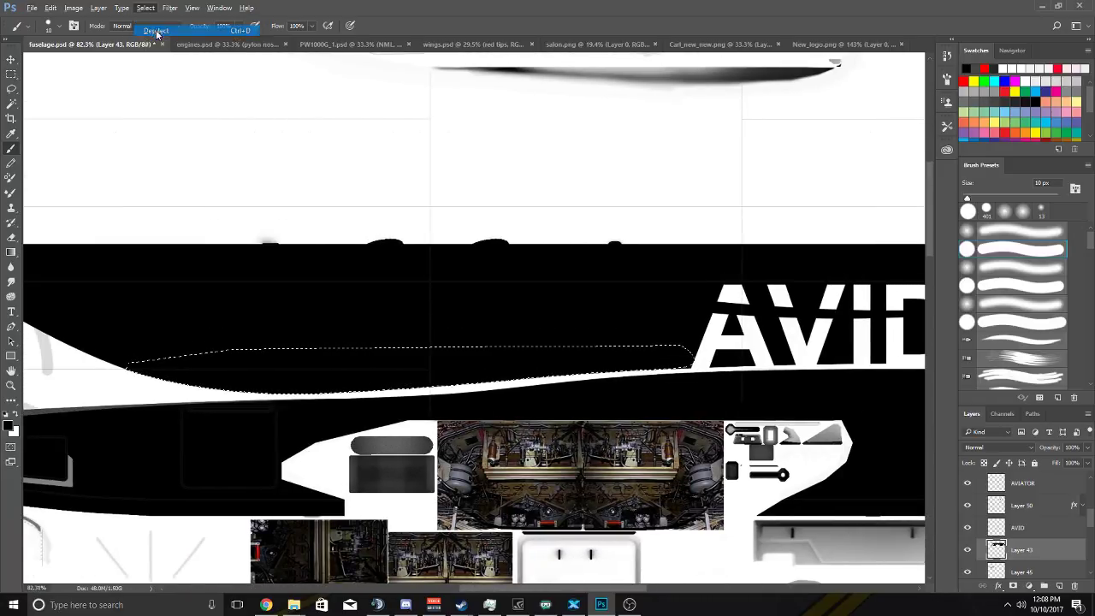
scroll(232, 337, left, 3)
scroll(201, 379, up, 5)
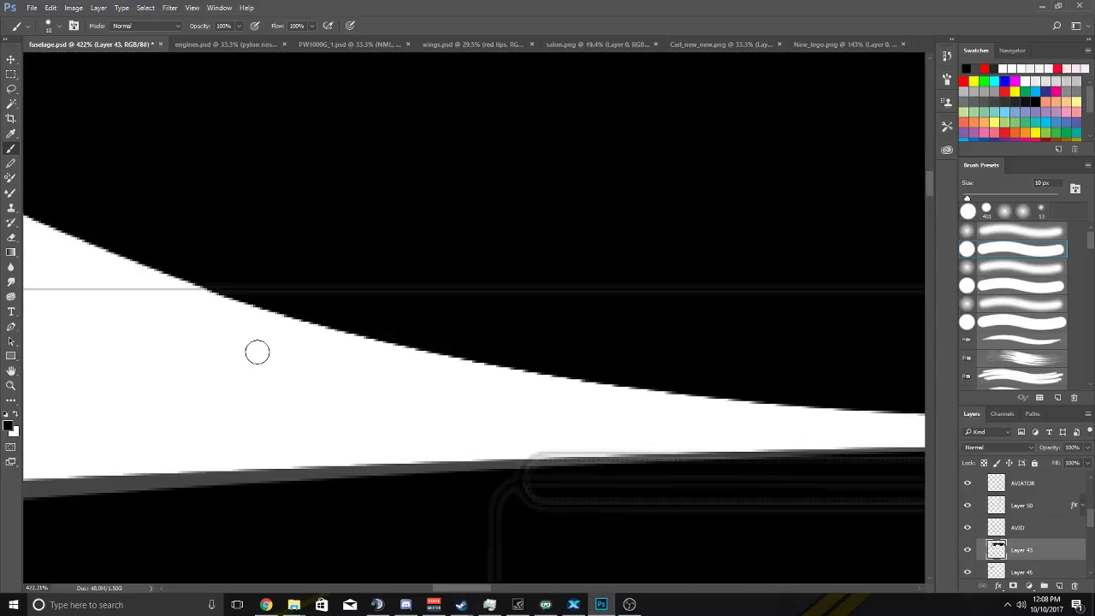
click(12, 238)
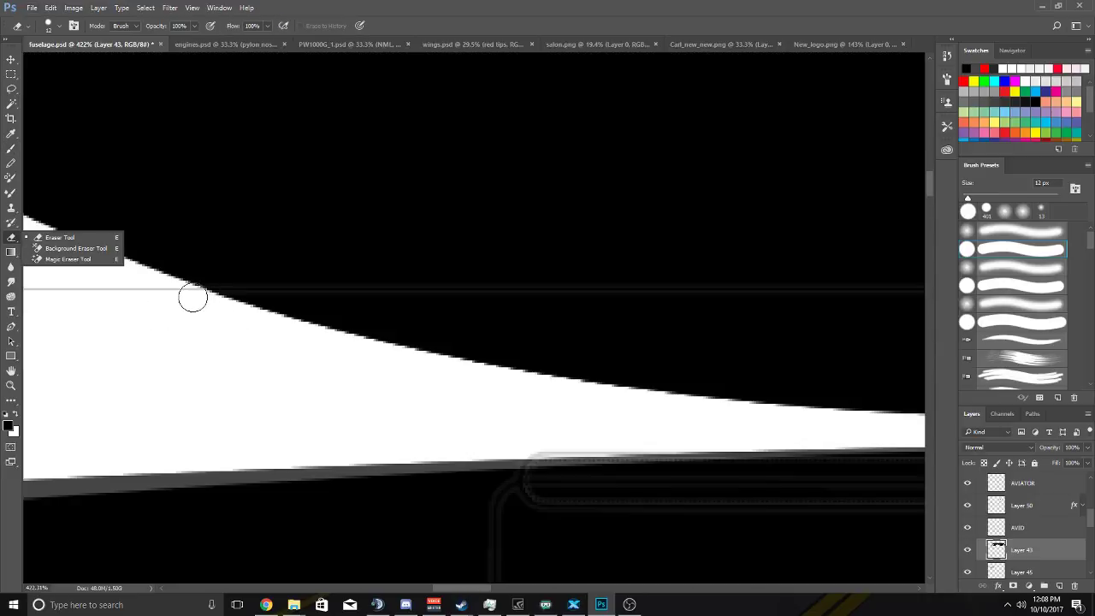
click(216, 307)
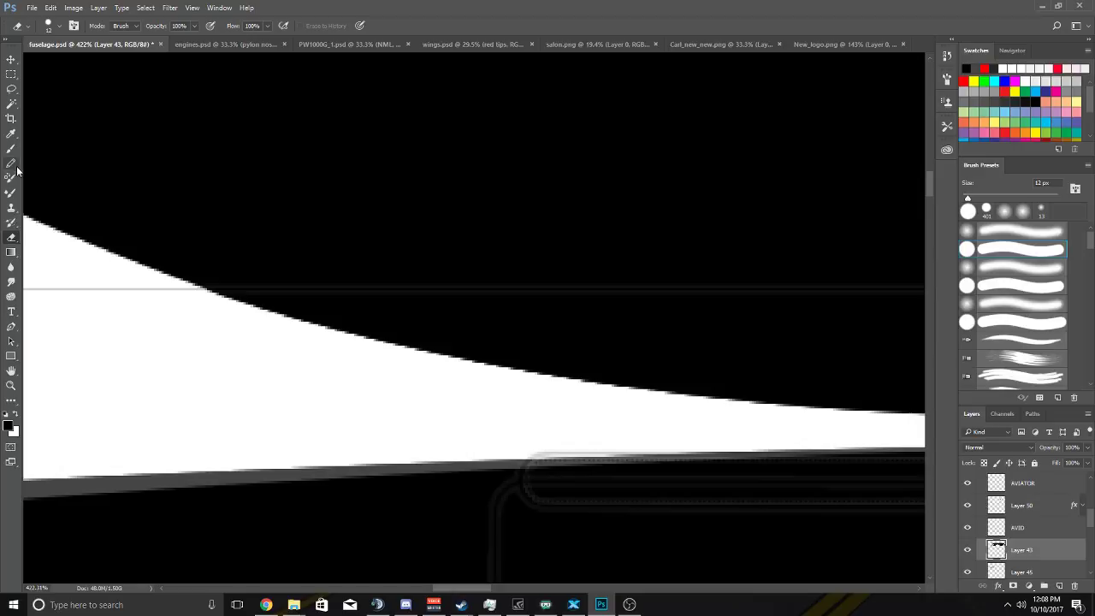
Trace a curved pen path along the stripe's upper edge, spanning the kink where it crosses the horizontal panel line near the tail.
scroll(94, 269, left, 3)
click(14, 329)
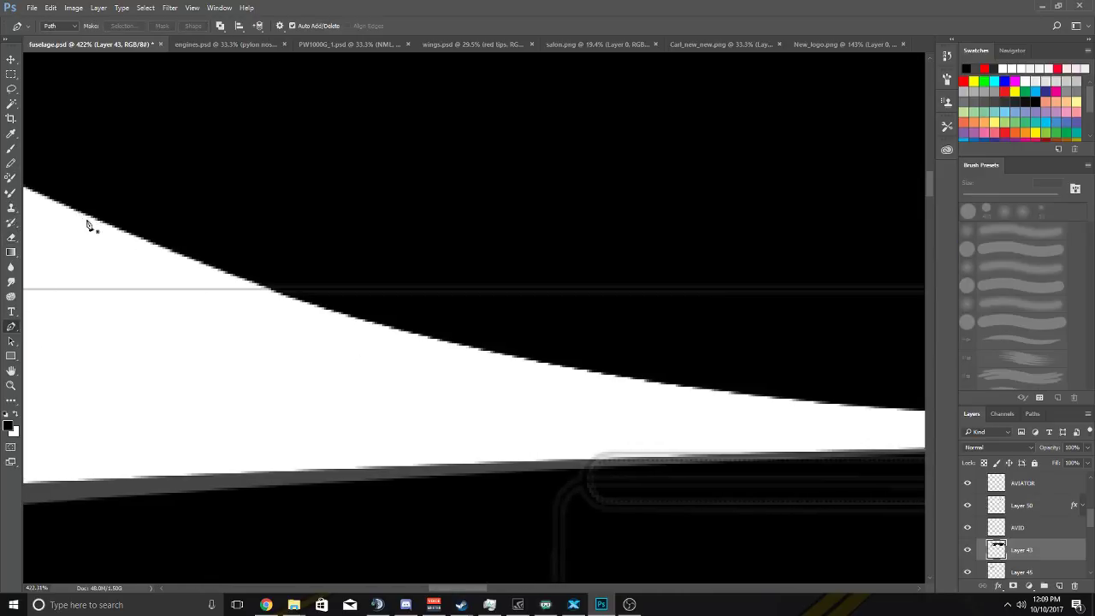
click(57, 205)
drag(678, 392, 796, 411)
drag(565, 367, 323, 342)
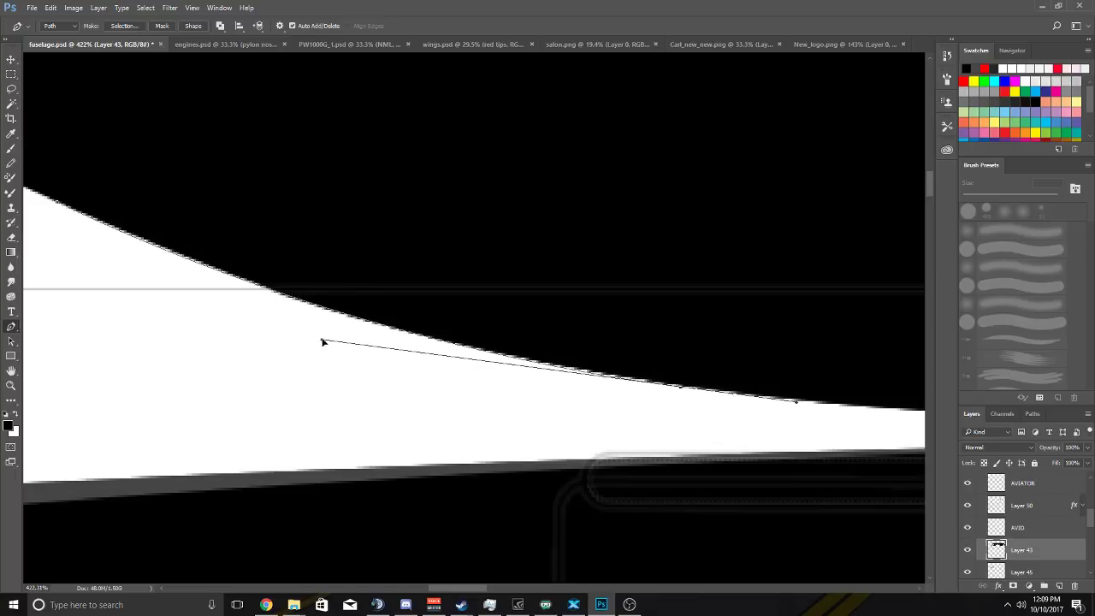
drag(323, 343, 332, 343)
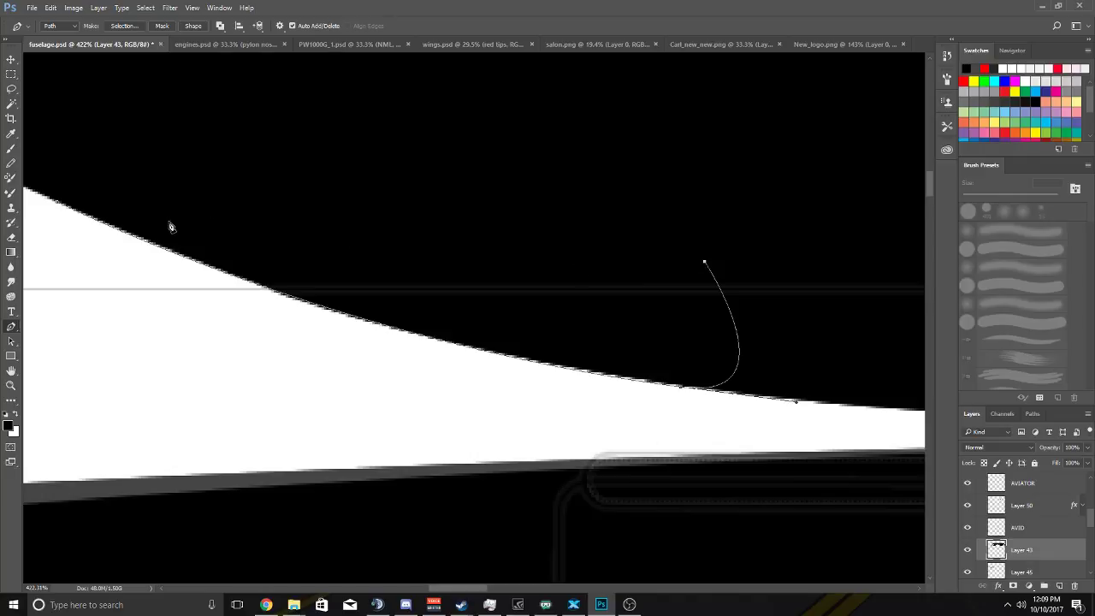
Close the path over the black area and convert it into a new anti-aliased selection with 0 px feather.
click(78, 159)
right_click(58, 205)
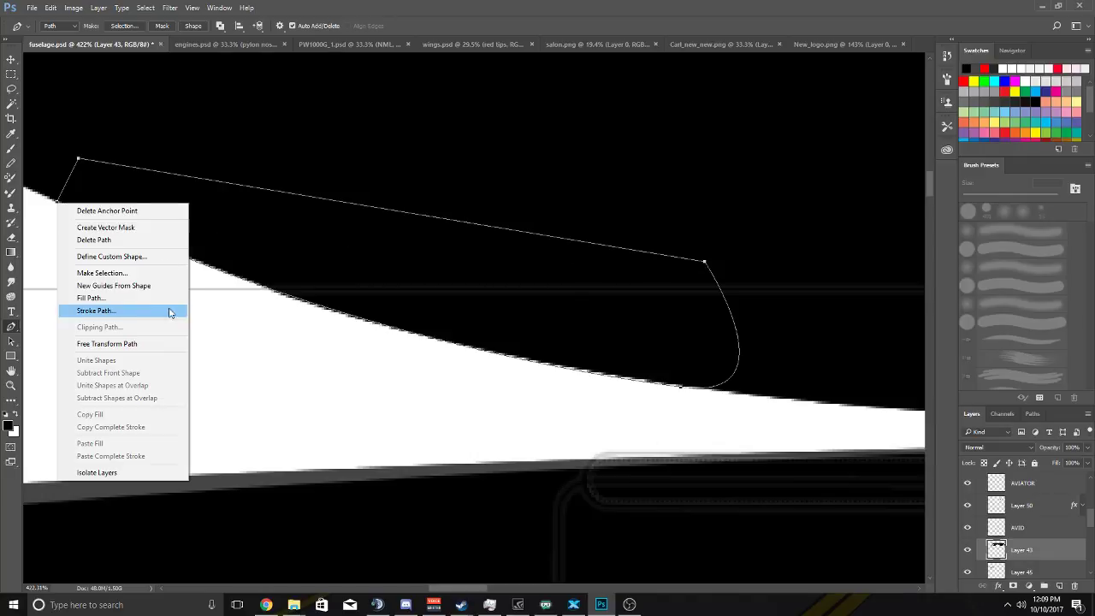
click(112, 273)
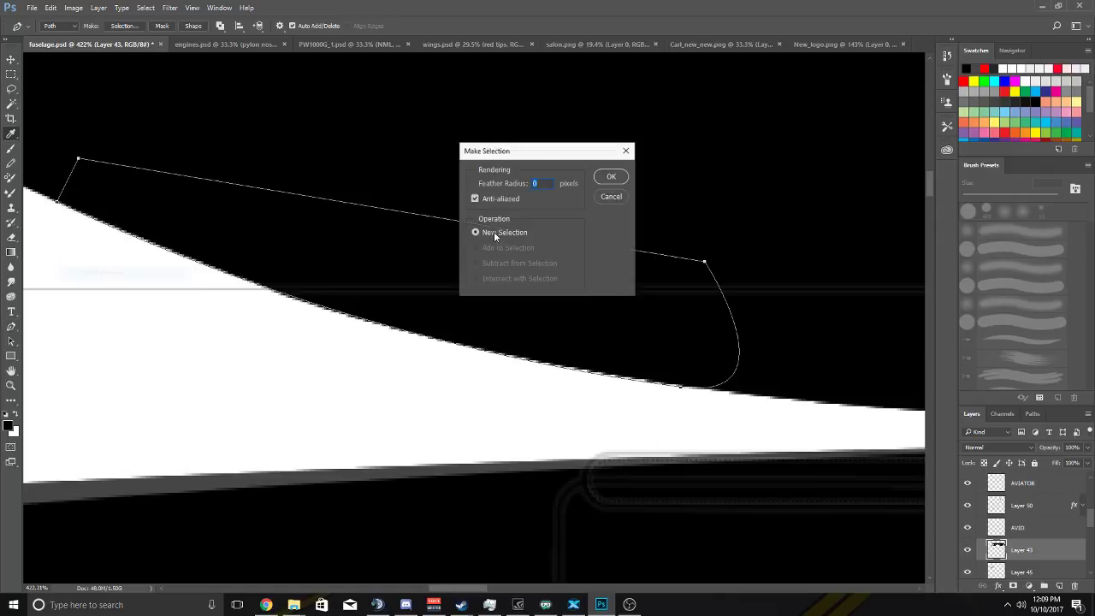
click(611, 176)
scroll(166, 282, down, 2)
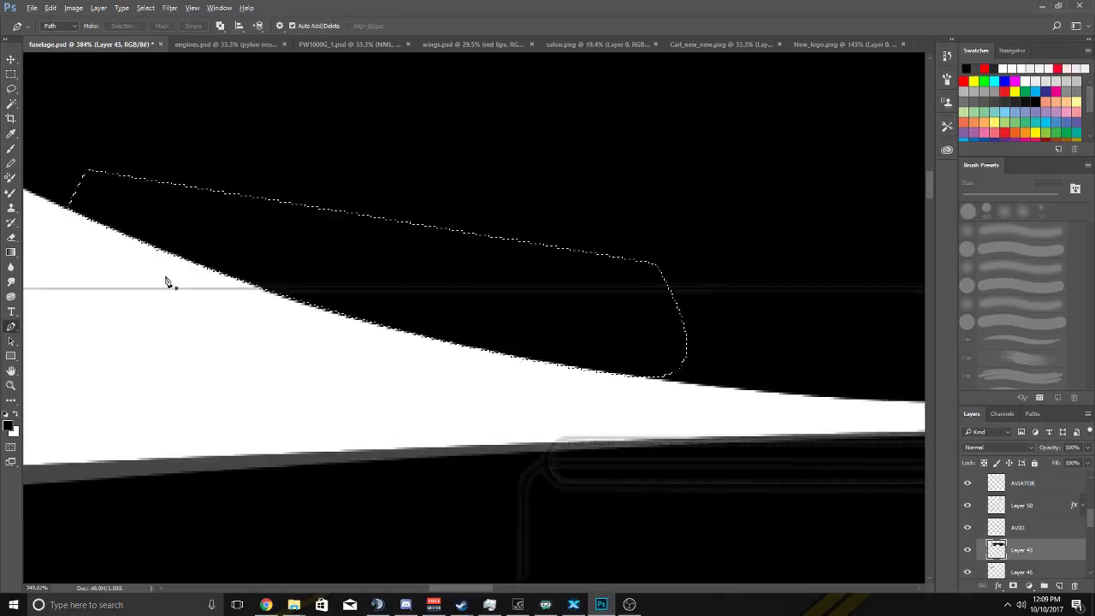
Invert the selection of the traced black area above the stripe and switch to the Background Eraser.
click(146, 7)
click(158, 52)
key(e)
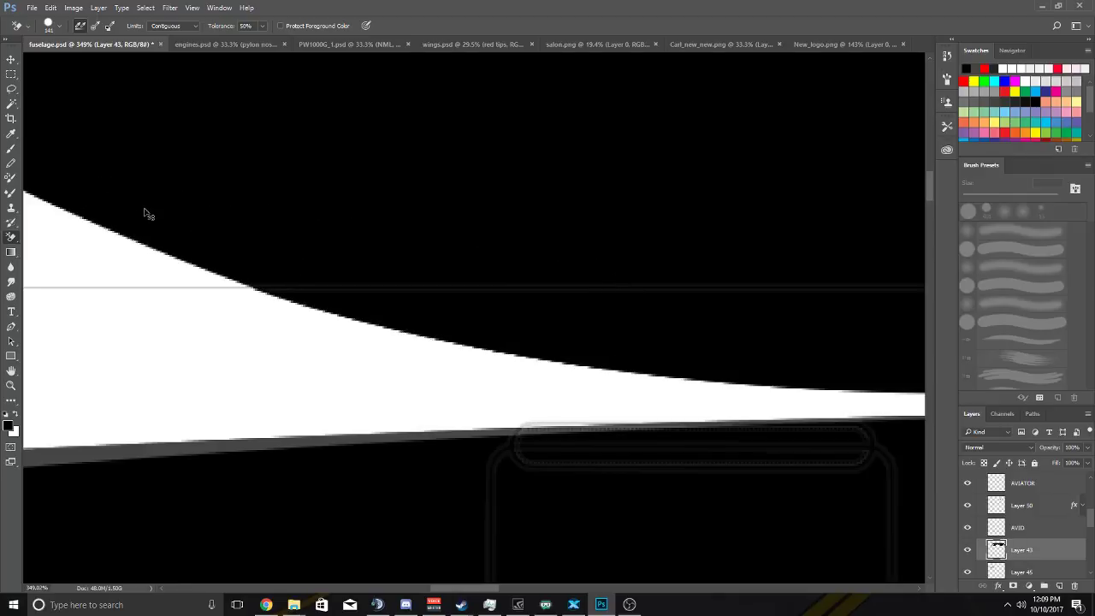
key(ctrl+Return)
click(145, 8)
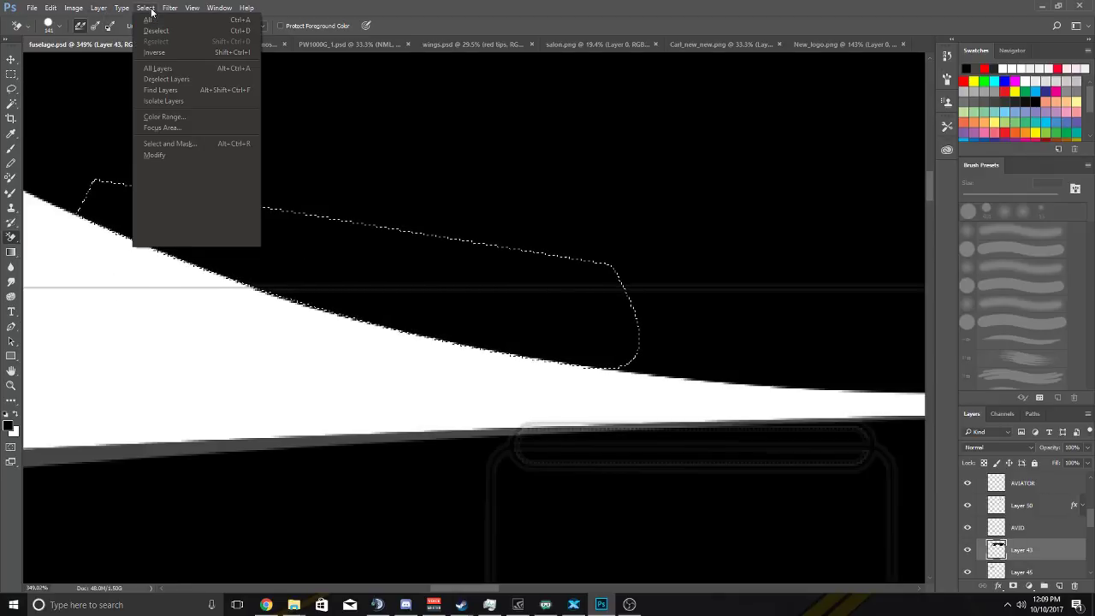
click(156, 52)
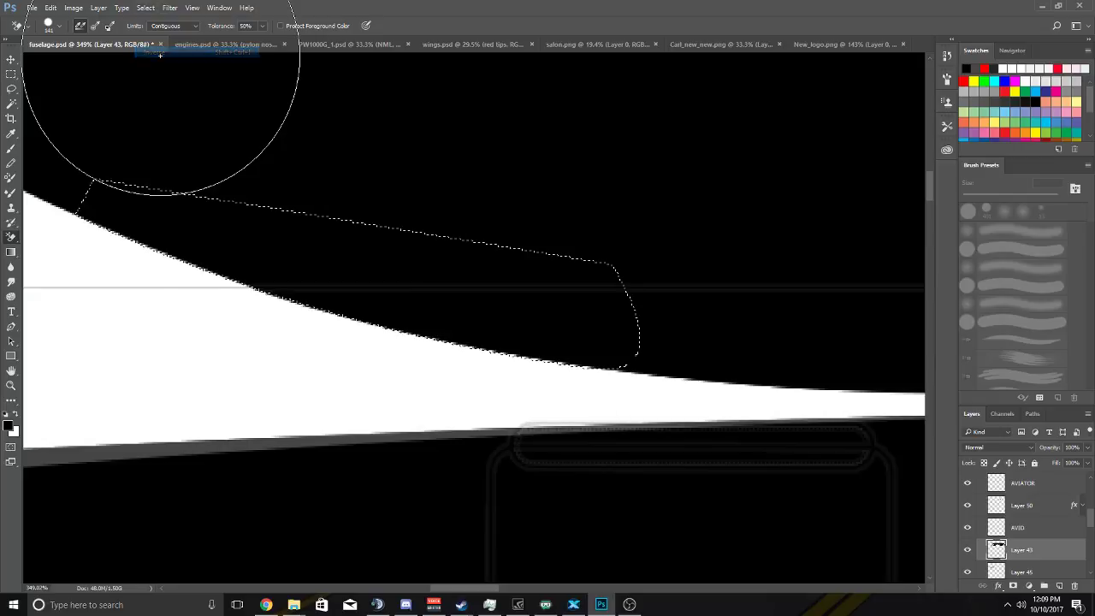
Erase stray black along the stripe's upper edge on Layer 43 with a smaller Background Eraser, and deselect.
click(968, 551)
click(968, 550)
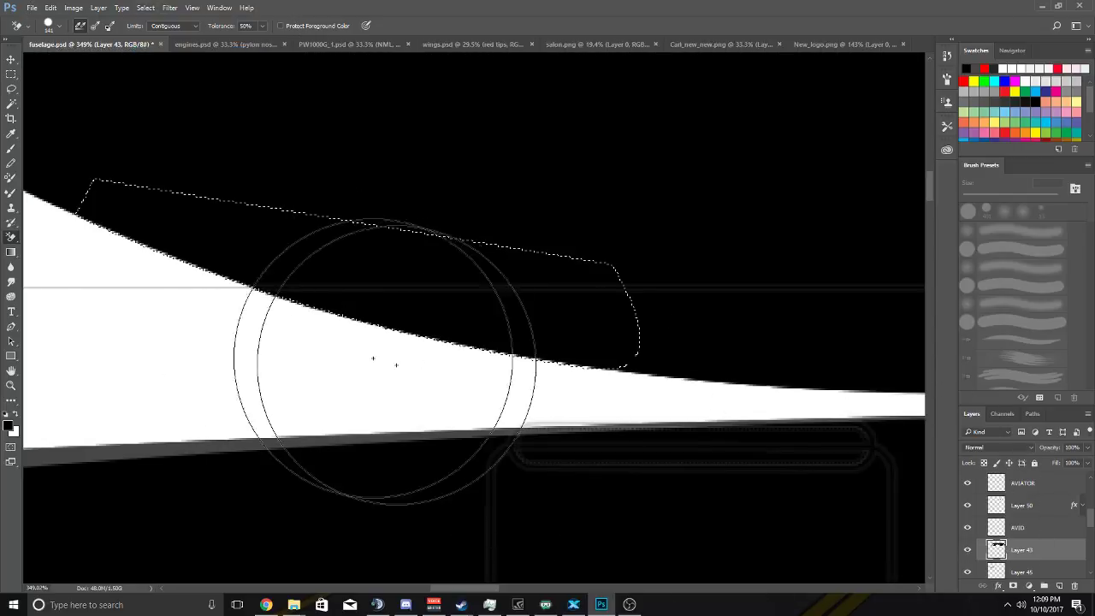
click(59, 25)
key(Return)
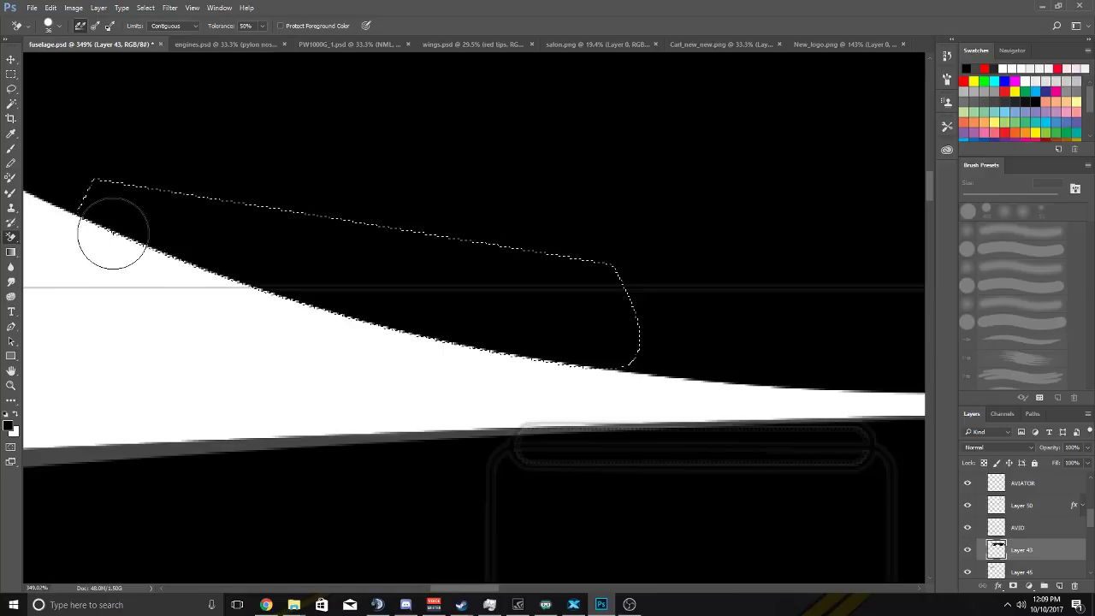
click(146, 8)
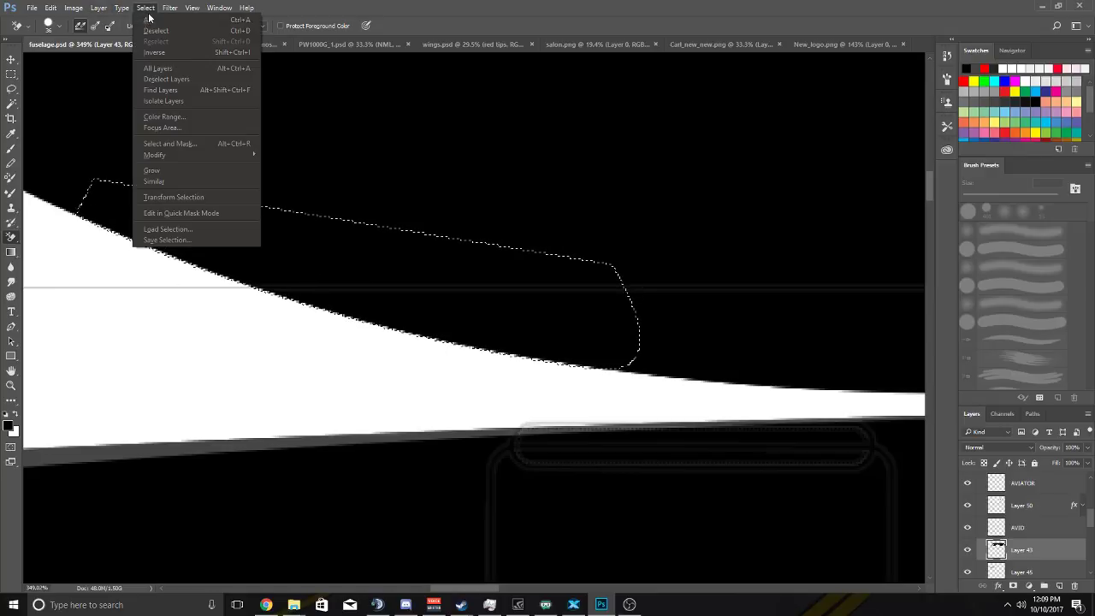
click(155, 31)
Inspect both edges of the white stripe between the tail and the AVID lettering for remaining kinks.
scroll(249, 215, down, 5)
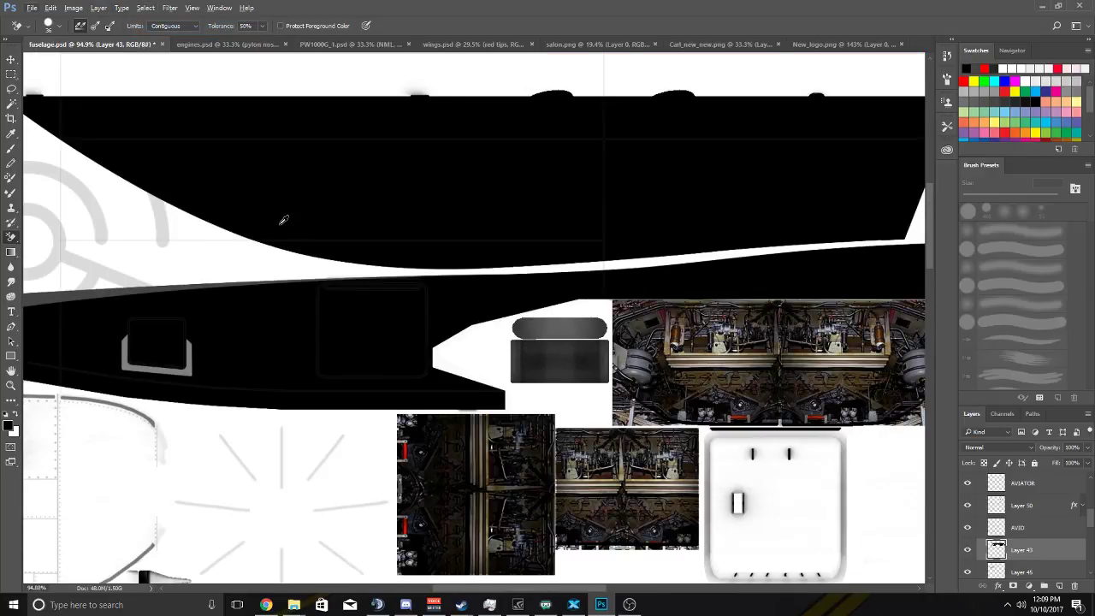
click(11, 59)
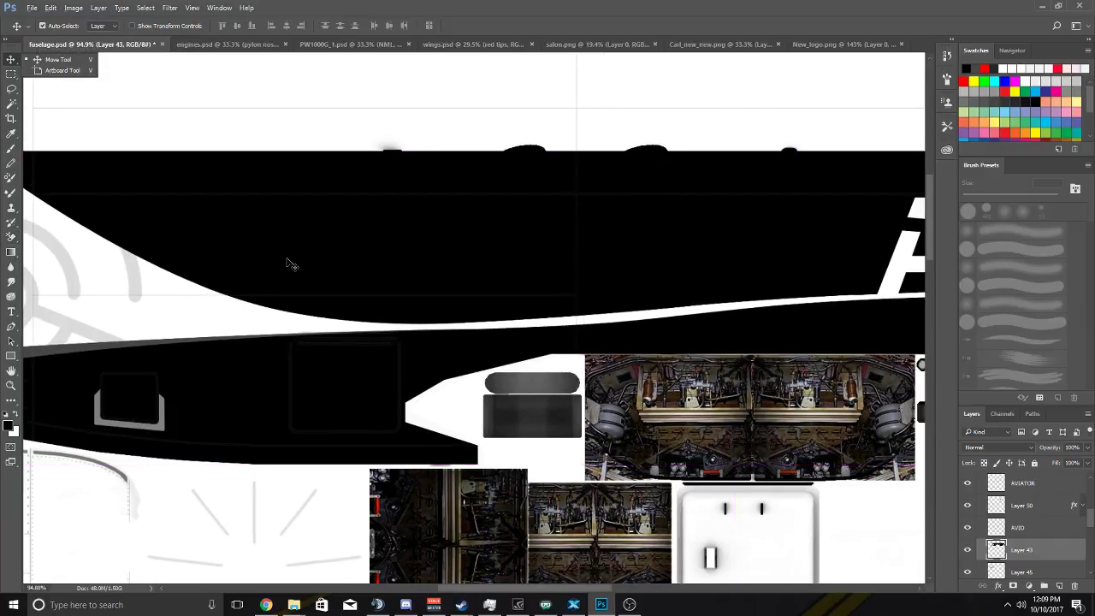
scroll(288, 264, down, 4)
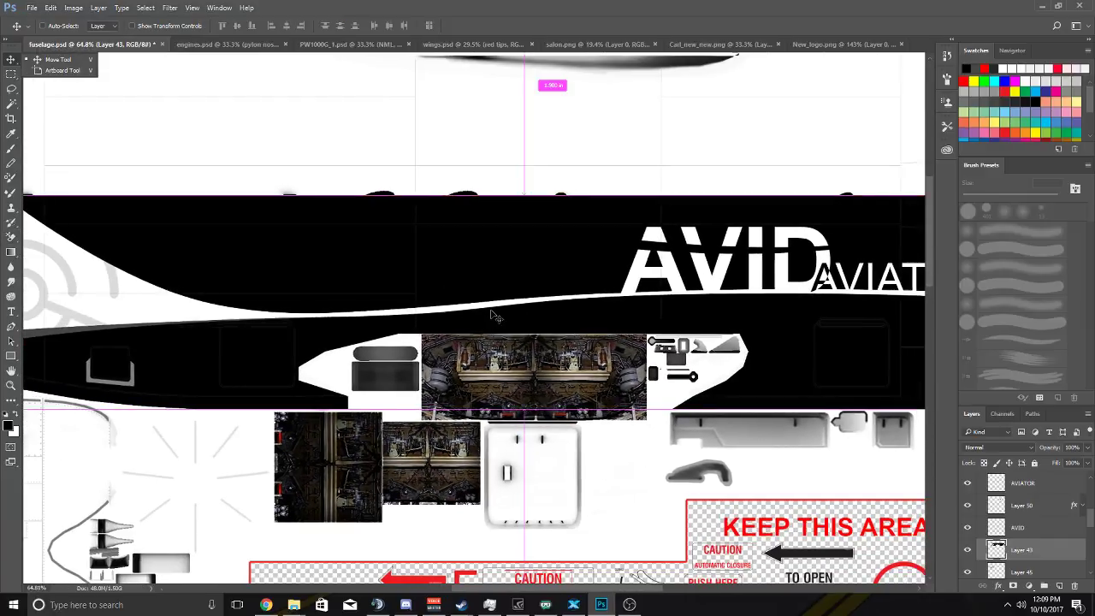
scroll(407, 318, up, 4)
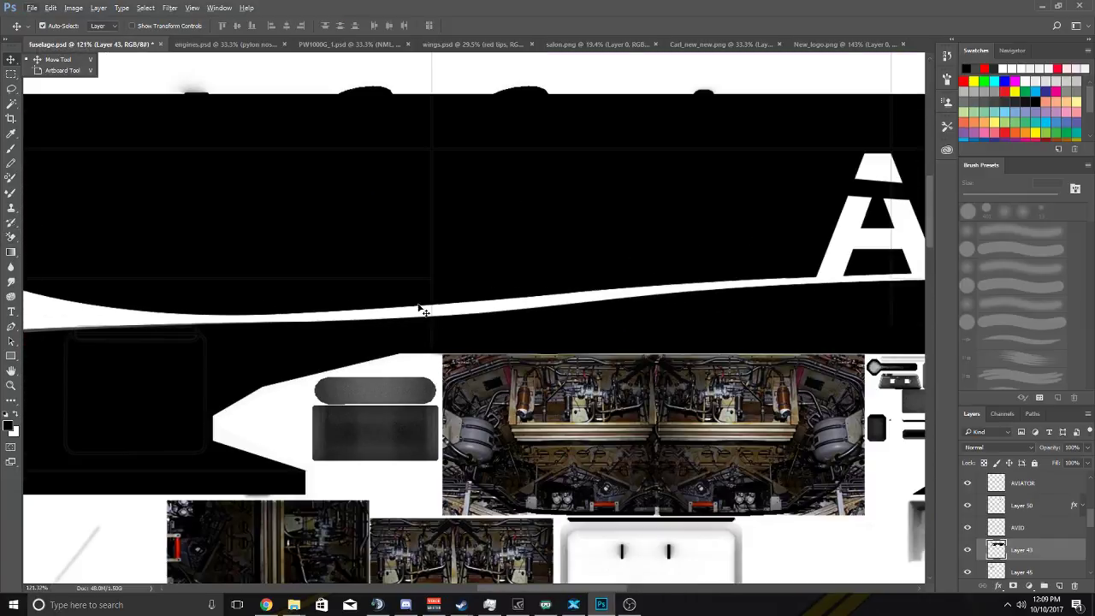
scroll(419, 310, down, 3)
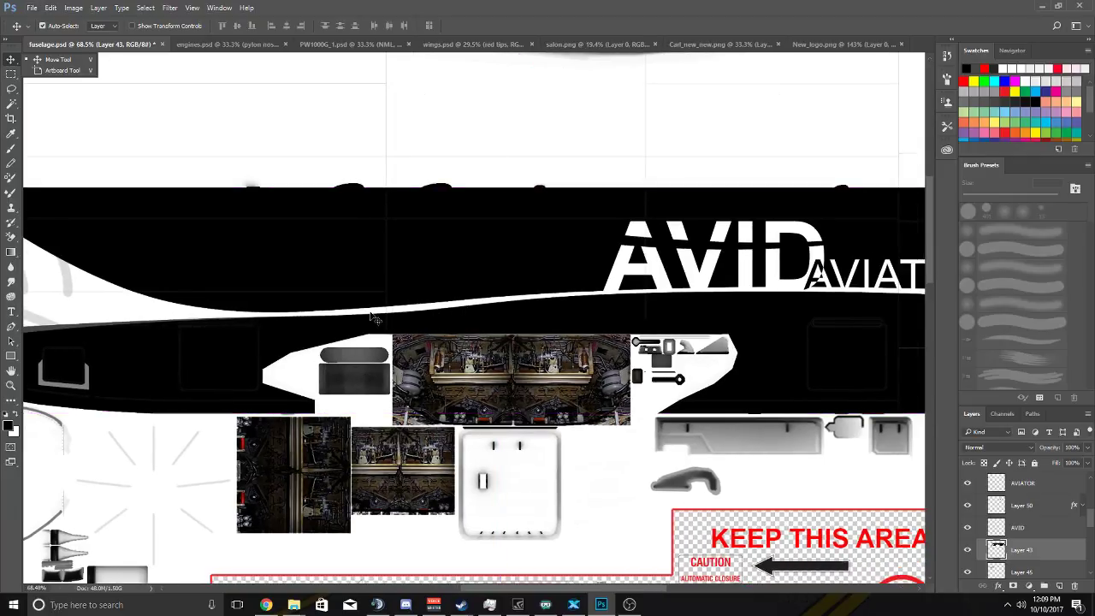
scroll(334, 322, up, 4)
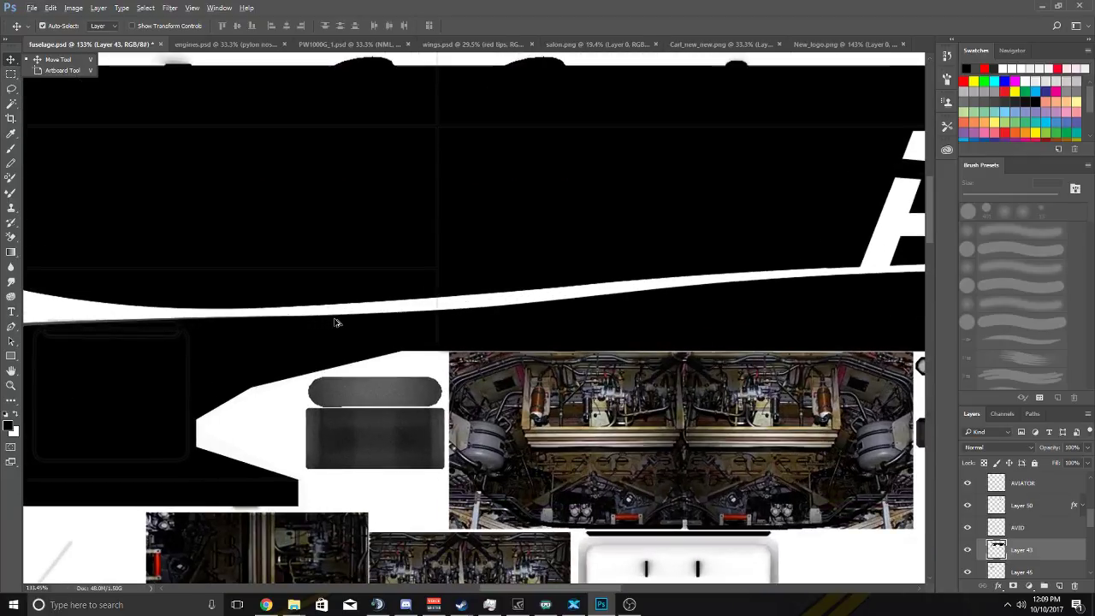
scroll(333, 322, up, 3)
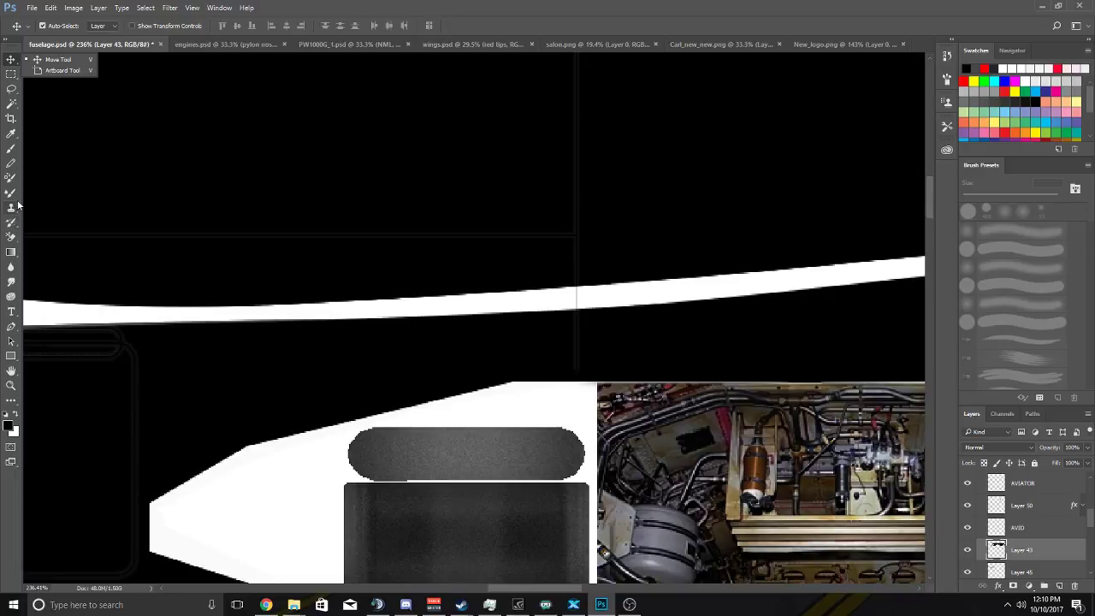
scroll(205, 339, up, 1)
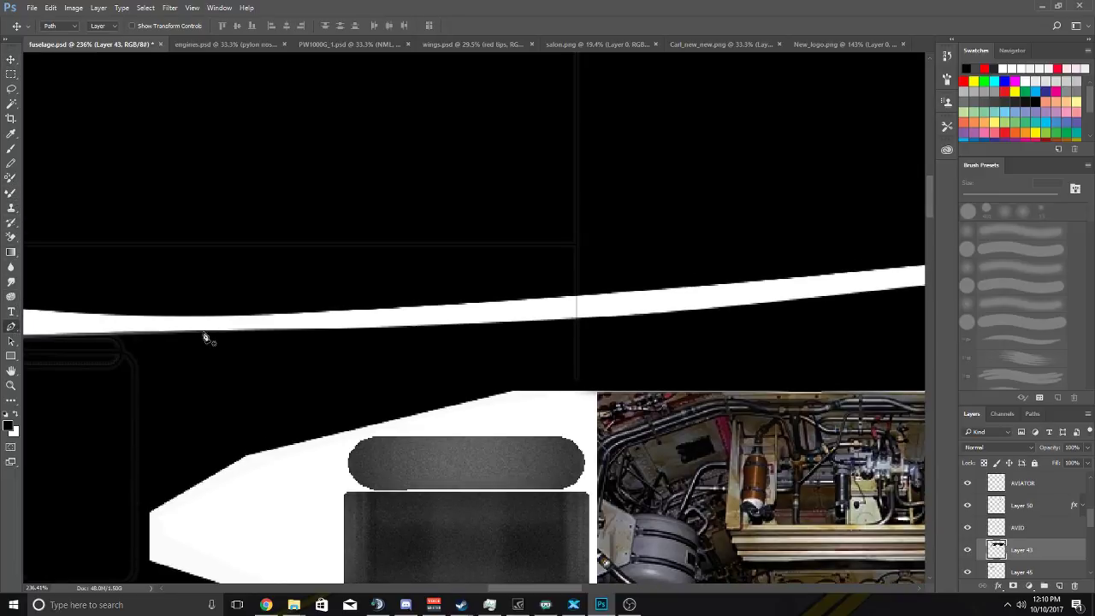
Trace a curved pen path along the stripe's lower edge, spanning the vertical panel line between the tail and the AVID lettering.
key(p)
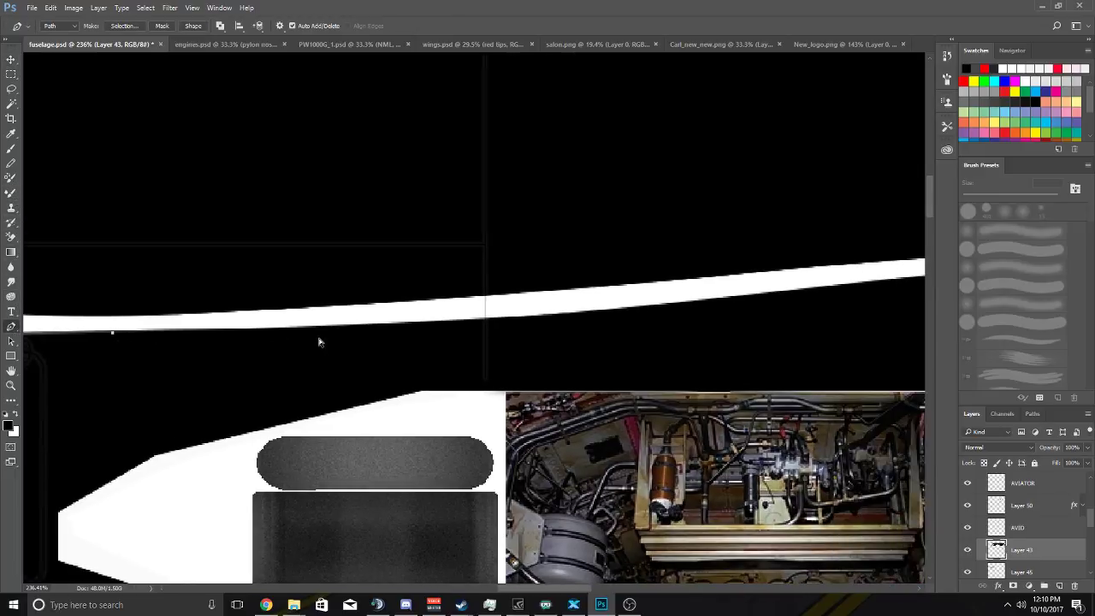
scroll(334, 337, down, 2)
scroll(522, 317, up, 1)
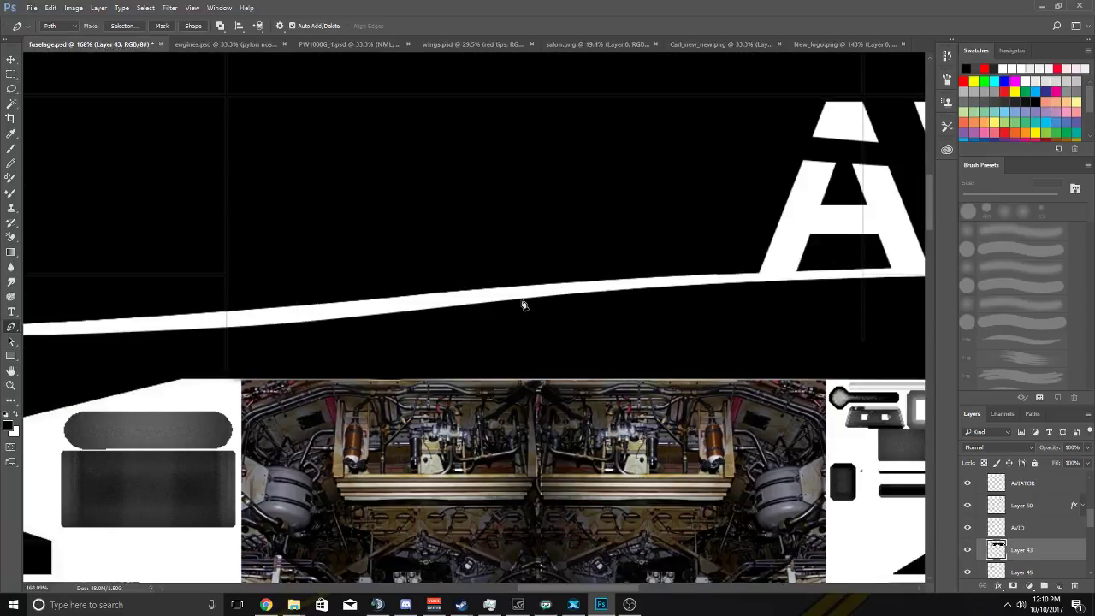
click(523, 306)
scroll(563, 300, left, 3)
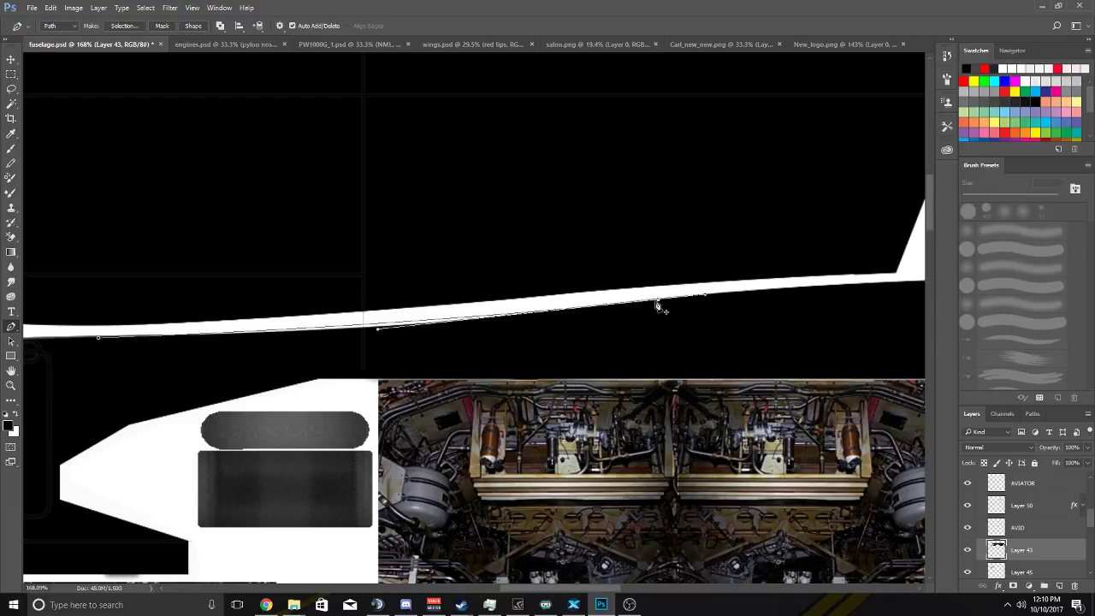
Close the path over the black area below the stripe and convert it into a selection.
drag(709, 325, 647, 333)
click(96, 383)
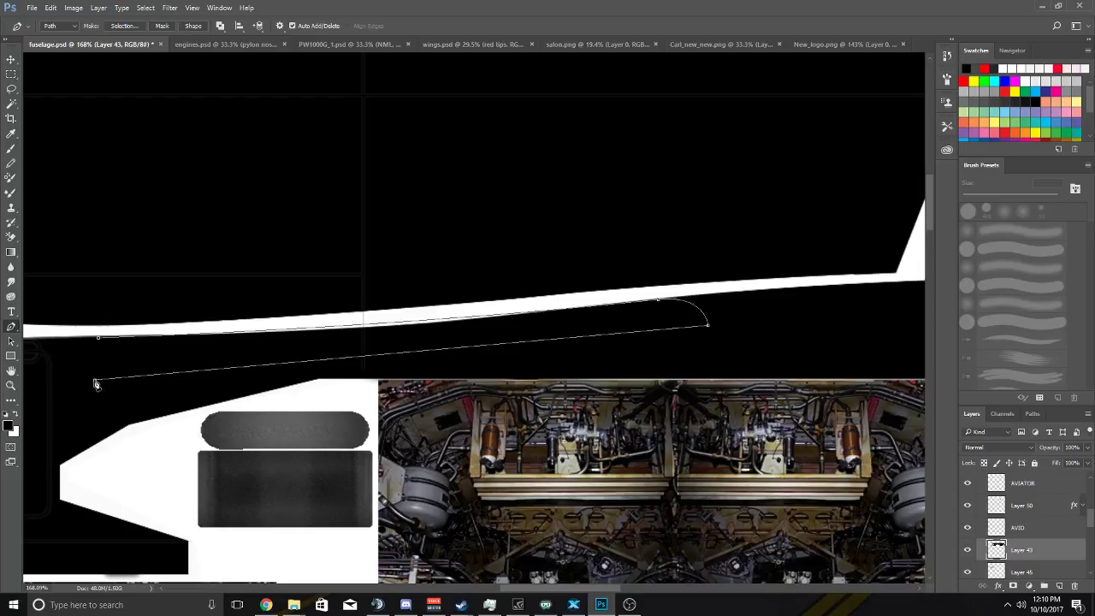
drag(98, 341, 192, 324)
right_click(146, 343)
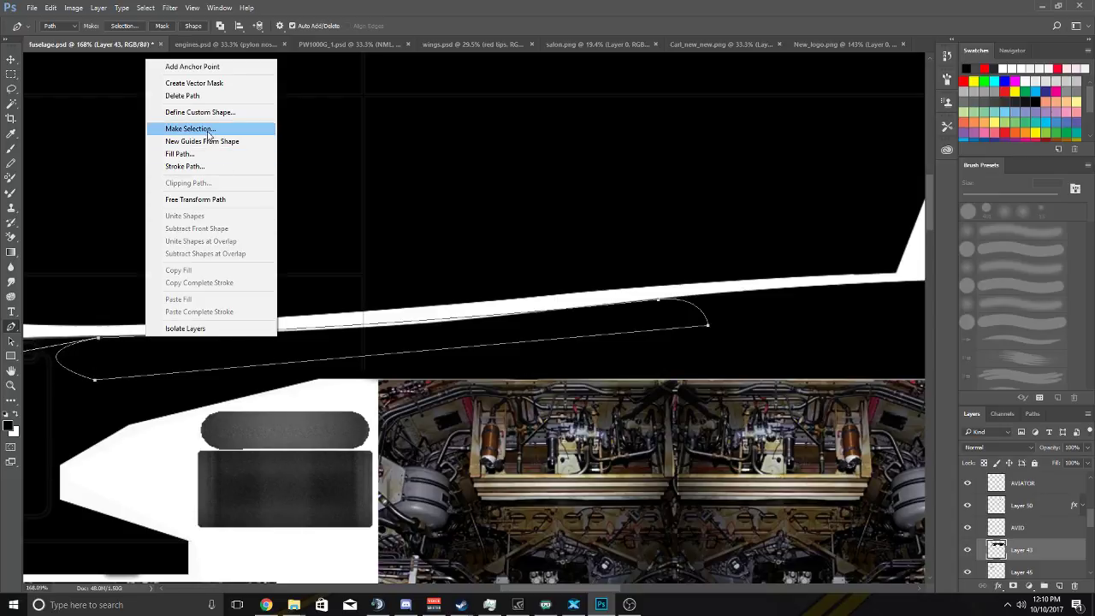
click(248, 125)
click(611, 178)
Paint black inside the selection along the stripe's lower edge with a brush enlarged to about 108 px, and deselect.
scroll(171, 278, left, 3)
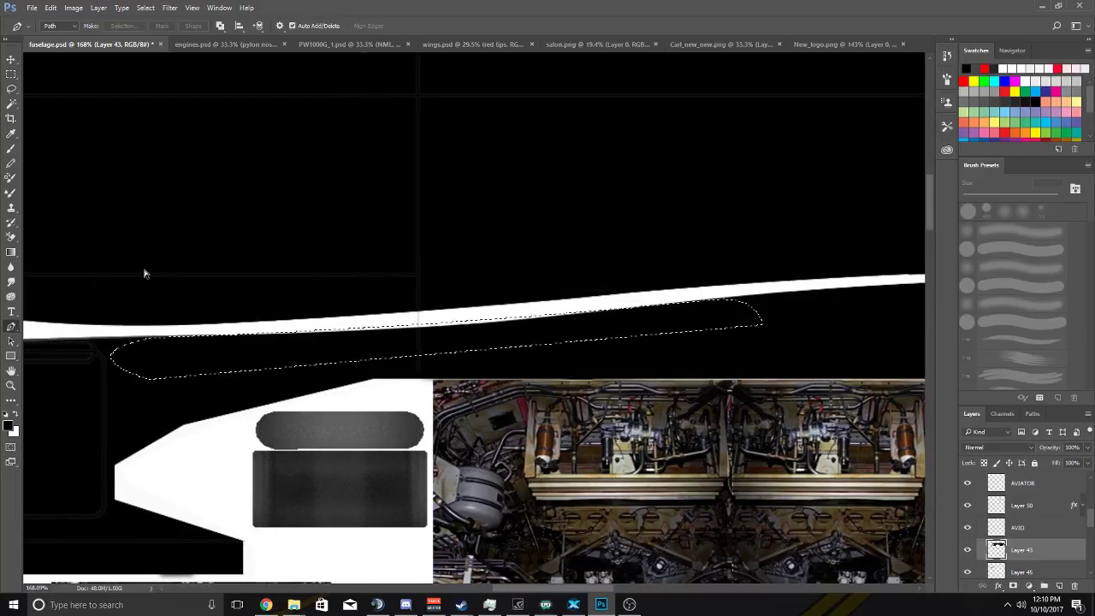
click(14, 151)
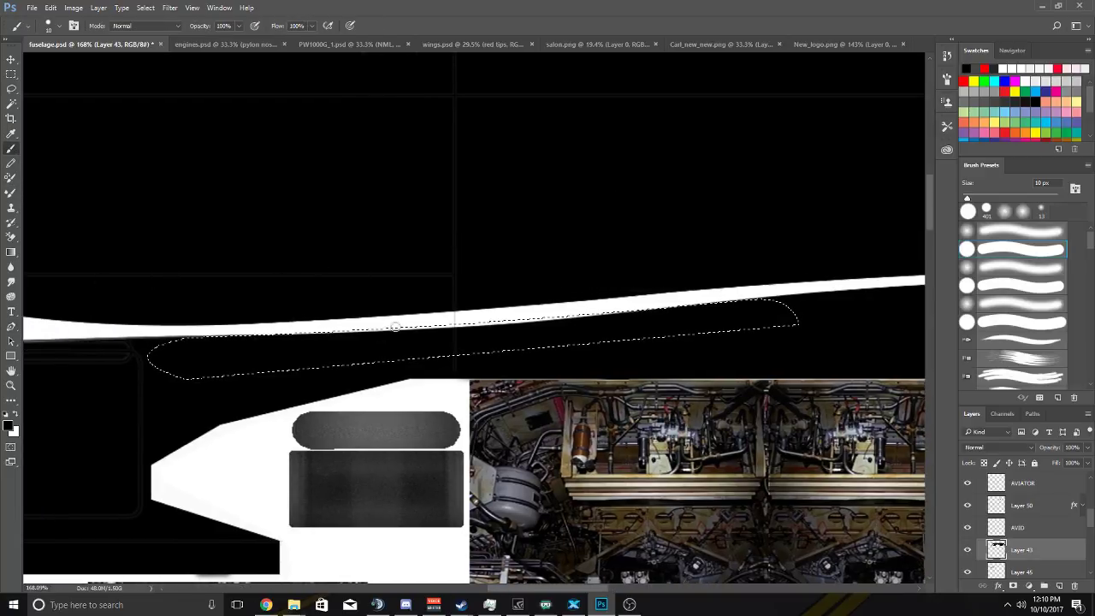
click(49, 25)
drag(64, 56, 101, 58)
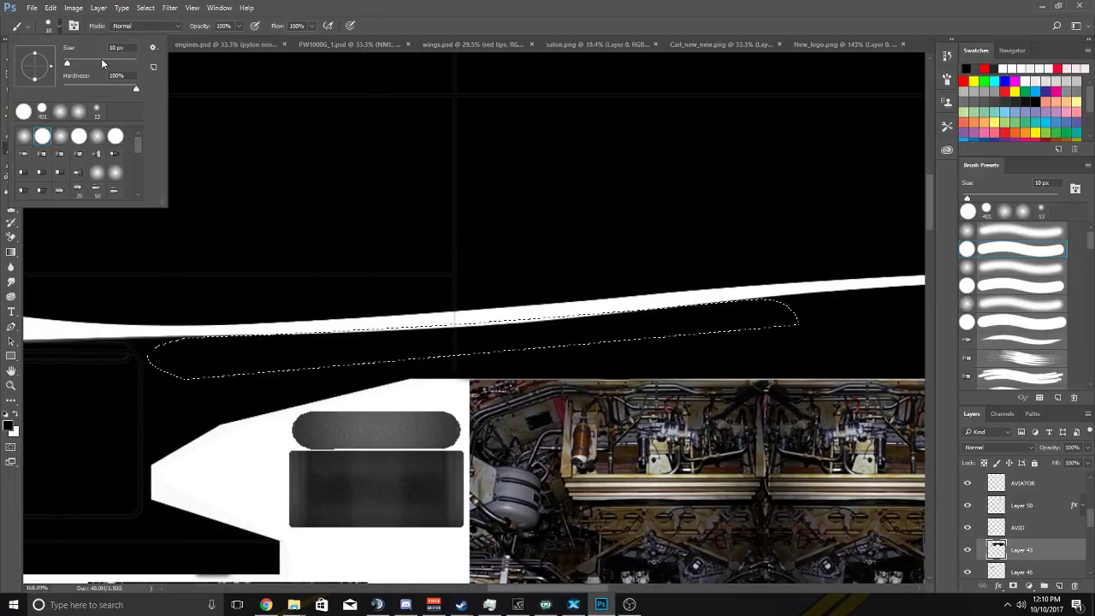
click(51, 26)
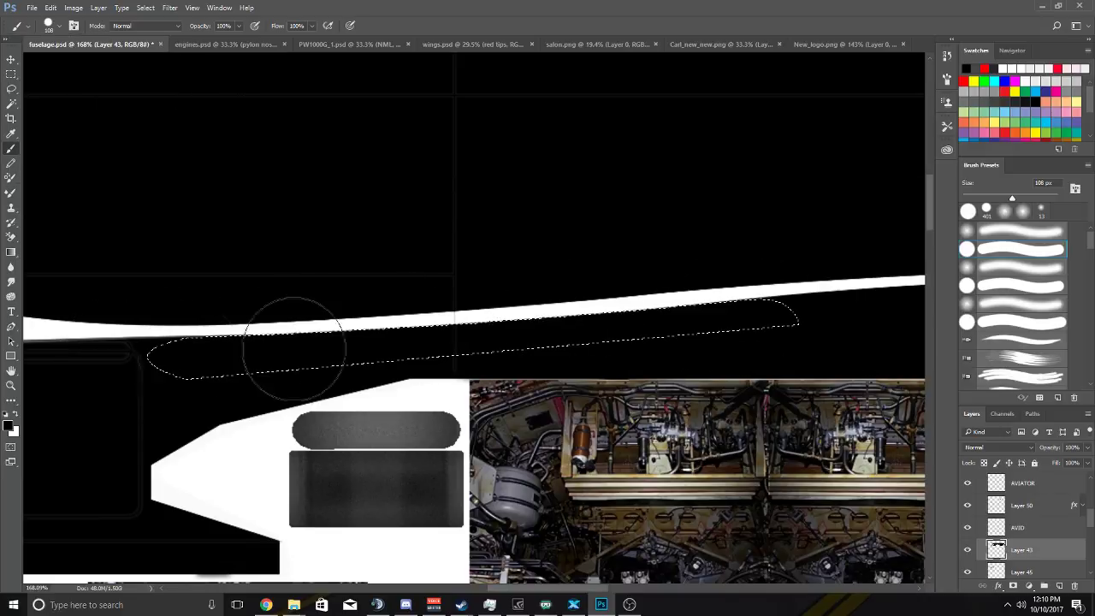
click(146, 8)
click(154, 35)
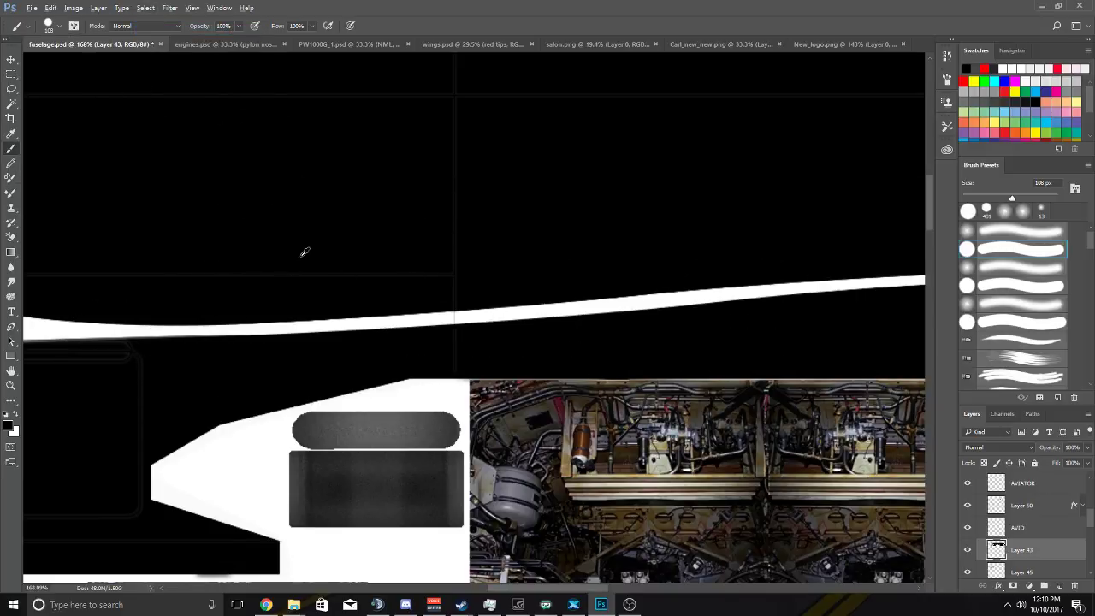
alt+scroll(304, 249, down, 5)
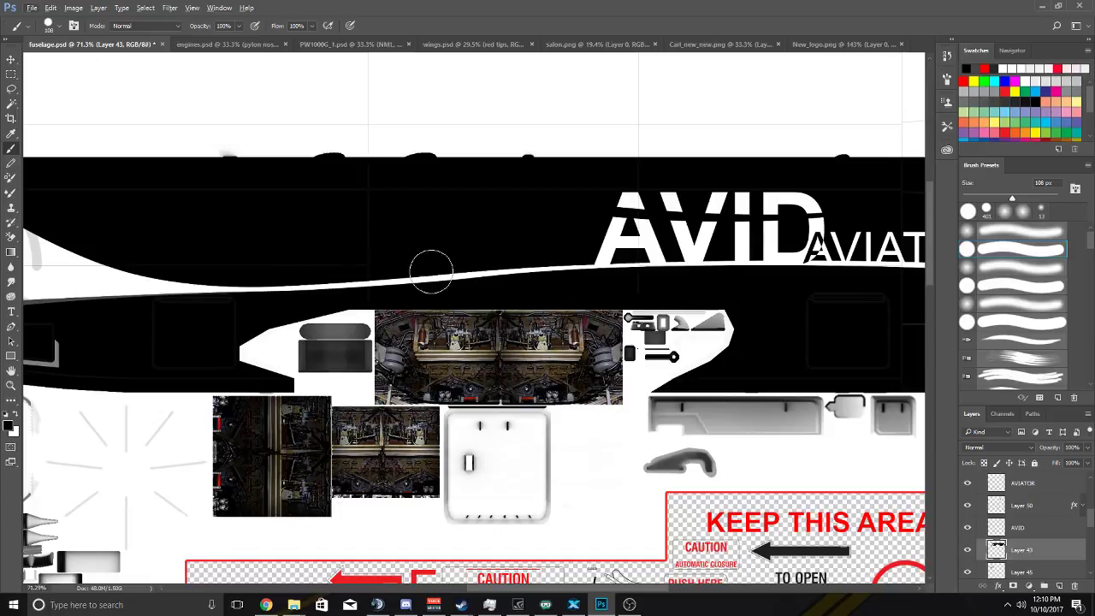
alt+scroll(563, 287, up, 5)
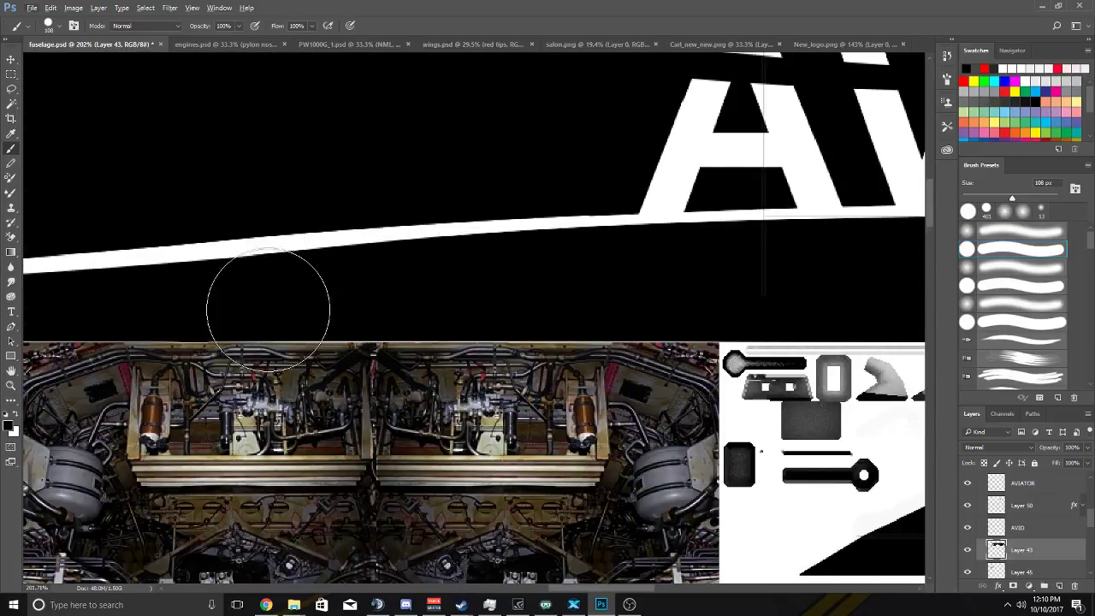
alt+scroll(262, 245, down, 4)
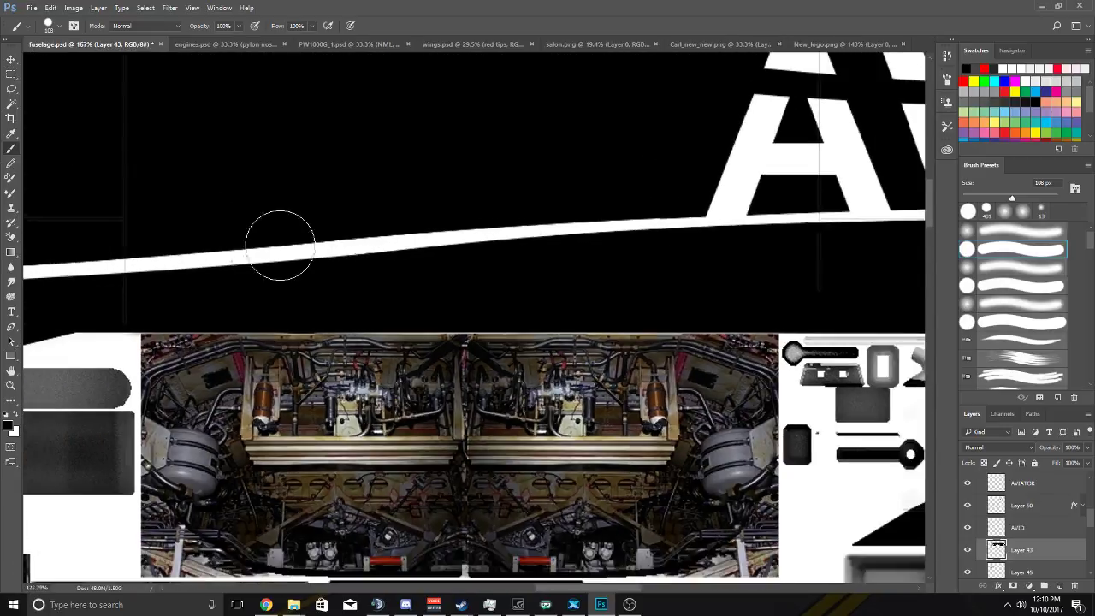
alt+scroll(229, 244, down, 3)
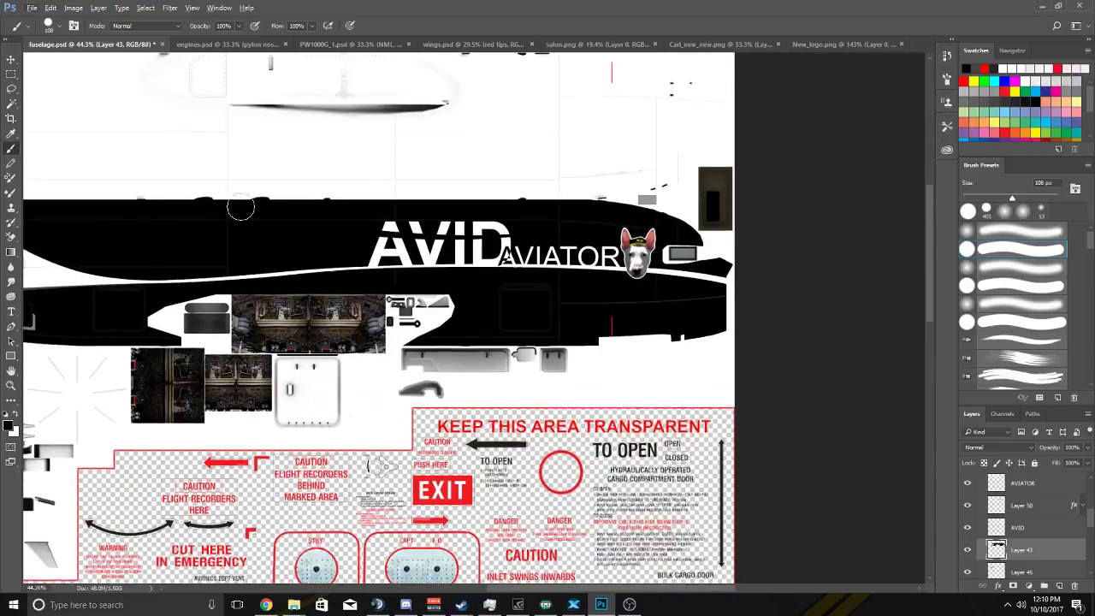
Examine the white stripe between the two black areas along the length of the fuselage texture.
alt+scroll(360, 316, up, 6)
alt+scroll(360, 315, up, 2)
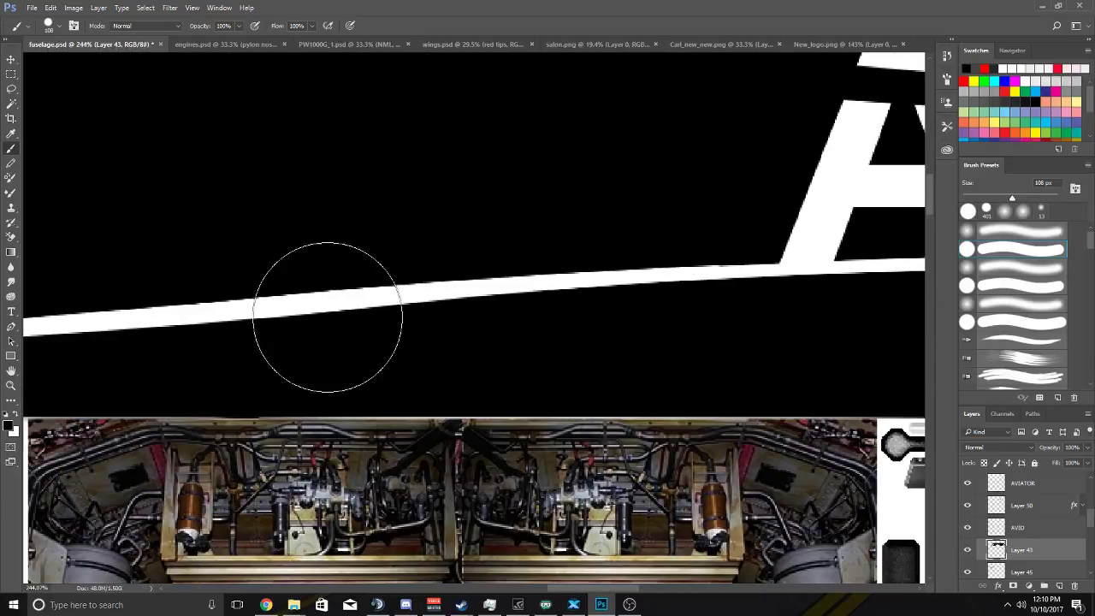
alt+scroll(328, 320, down, 5)
alt+scroll(378, 331, down, 2)
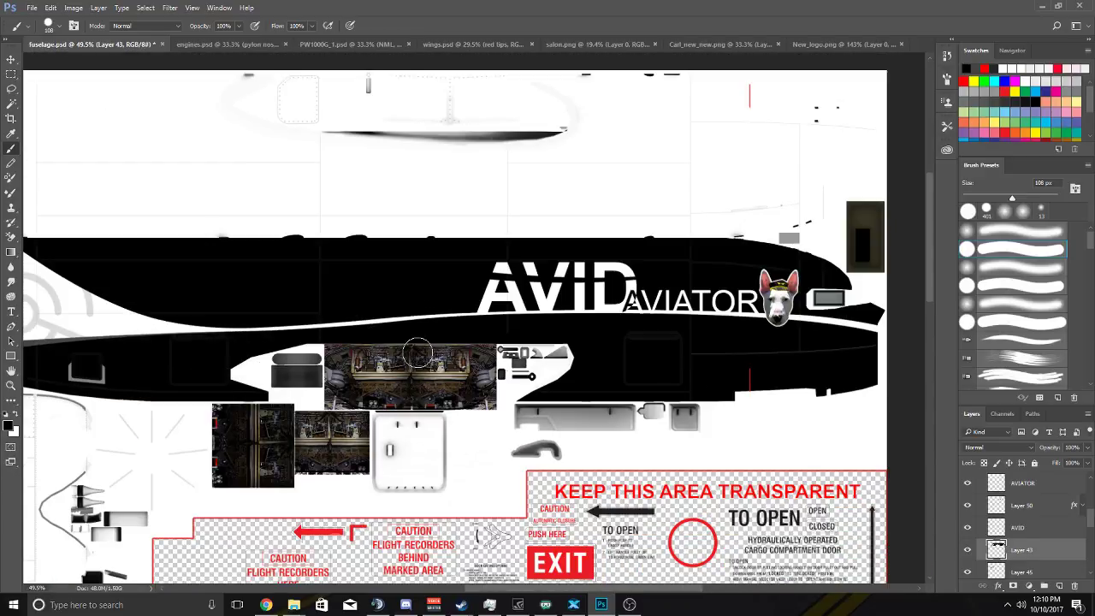
alt+scroll(417, 353, down, 1)
alt+scroll(362, 313, up, 5)
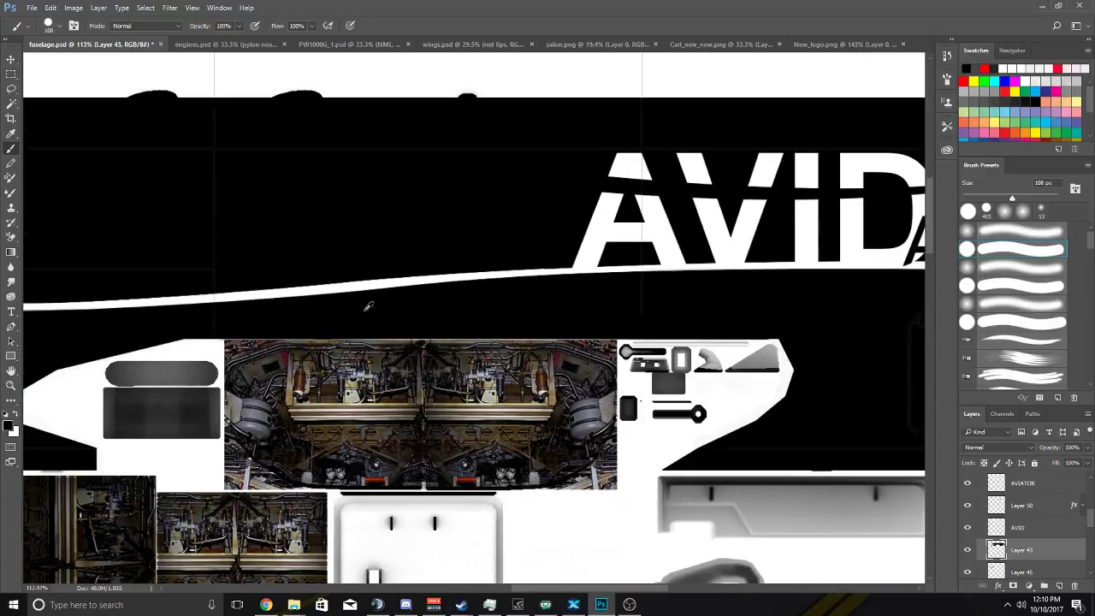
alt+scroll(368, 307, down, 2)
alt+scroll(392, 324, down, 2)
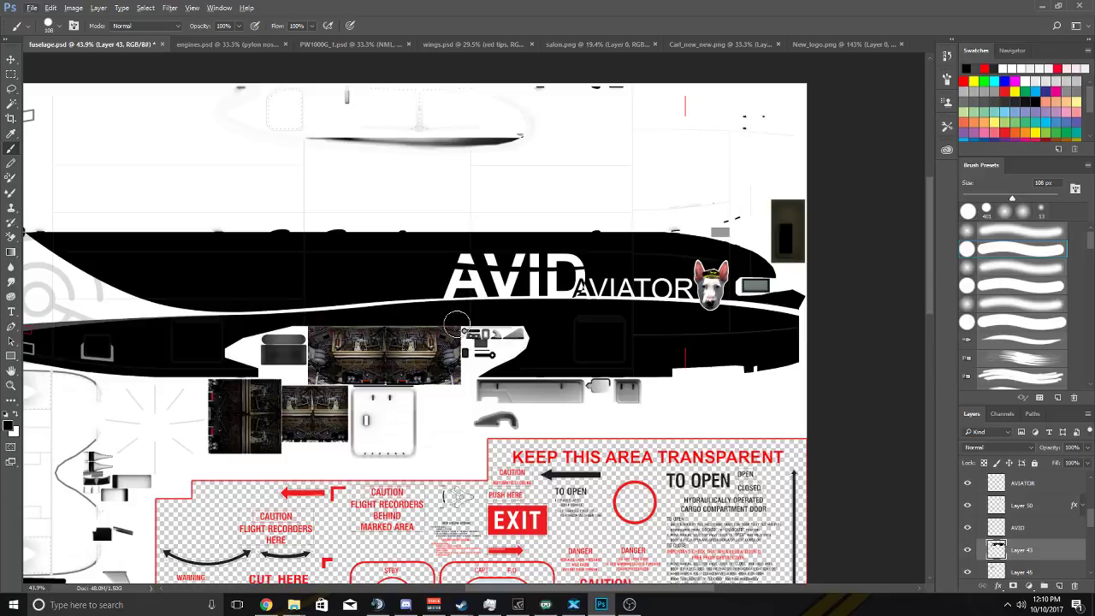
ctrl+scroll(456, 322, left, 5)
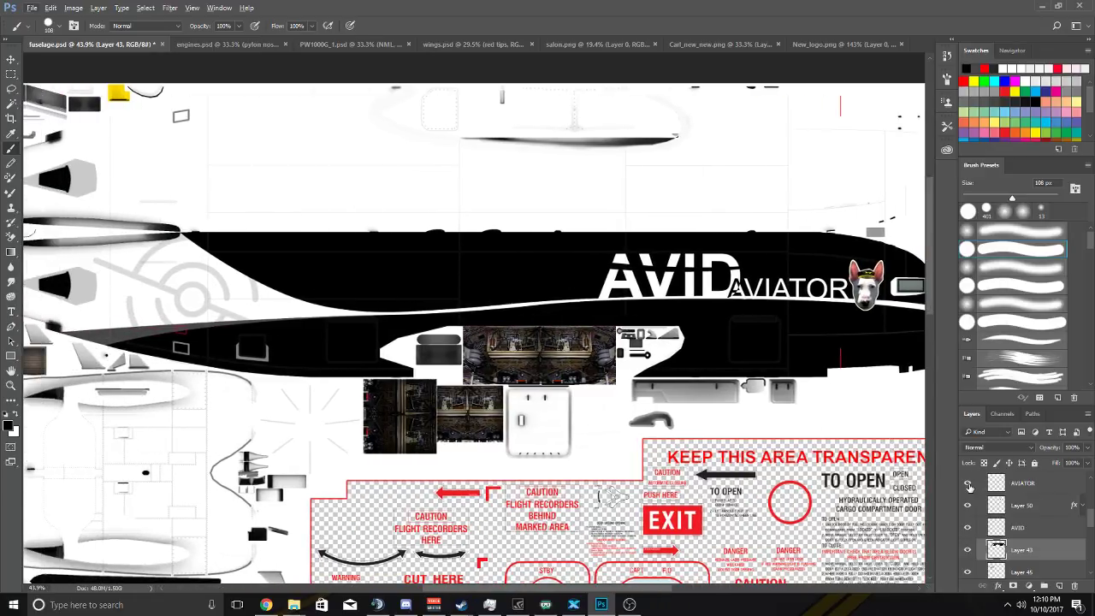
Find the layer holding the grey accent band under the upper black curve, Layer 44, and delete it.
scroll(980, 535, down, 4)
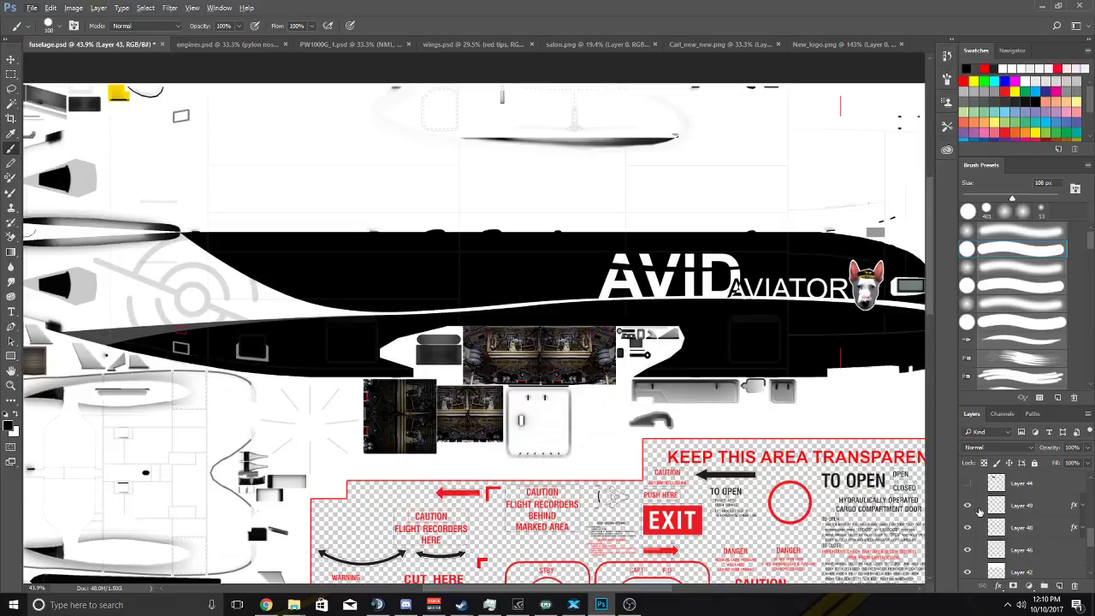
scroll(968, 483, up, 1)
alt+scroll(354, 314, up, 5)
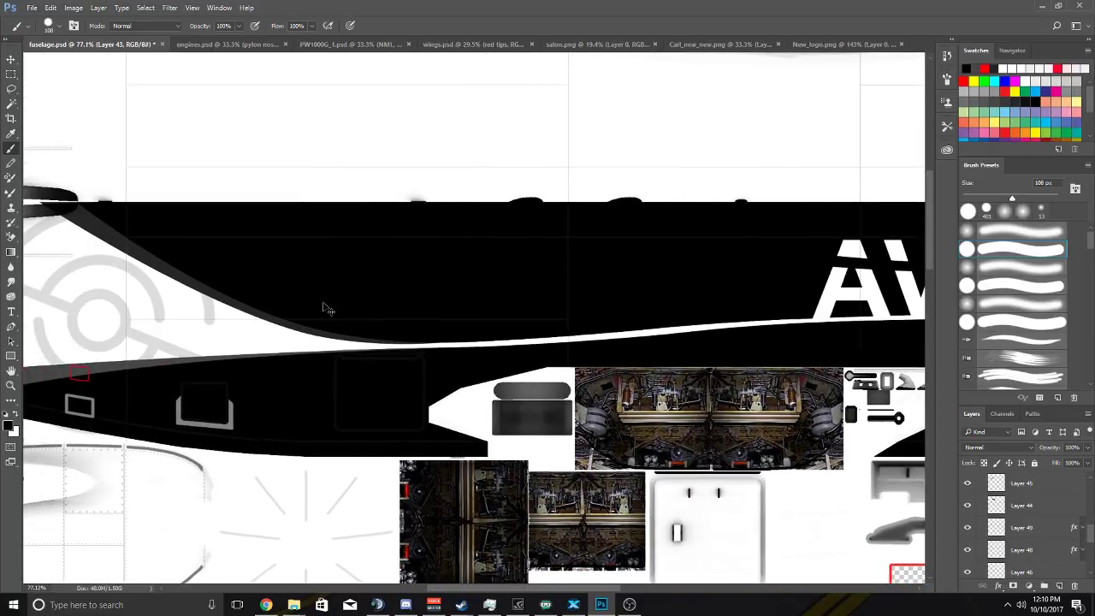
alt+scroll(329, 309, up, 9)
alt+scroll(387, 334, down, 2)
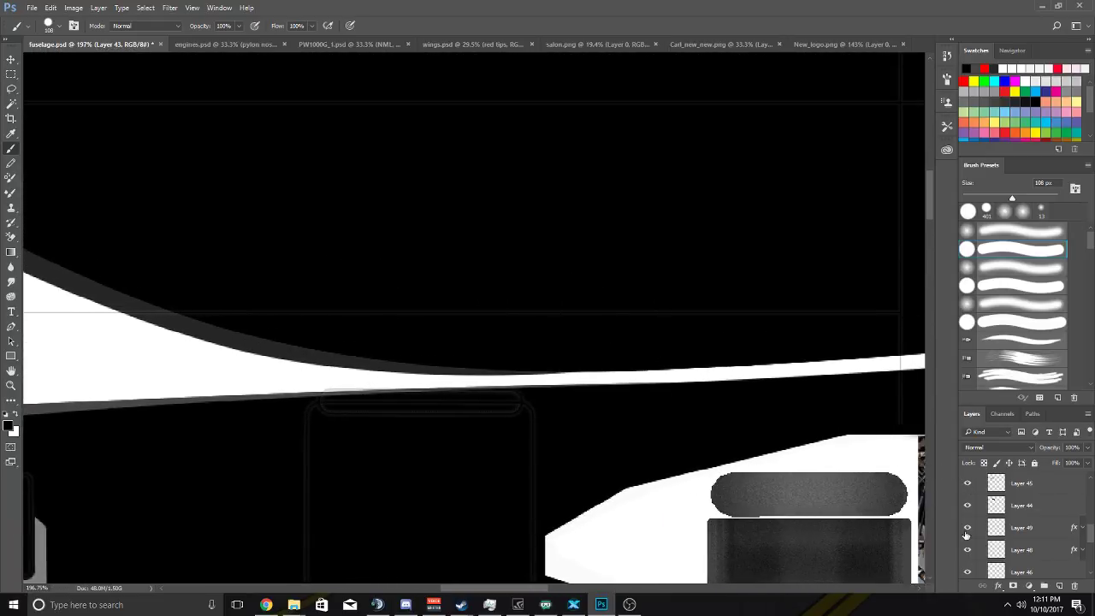
scroll(974, 512, down, 2)
click(969, 487)
key(ctrl+z)
click(970, 486)
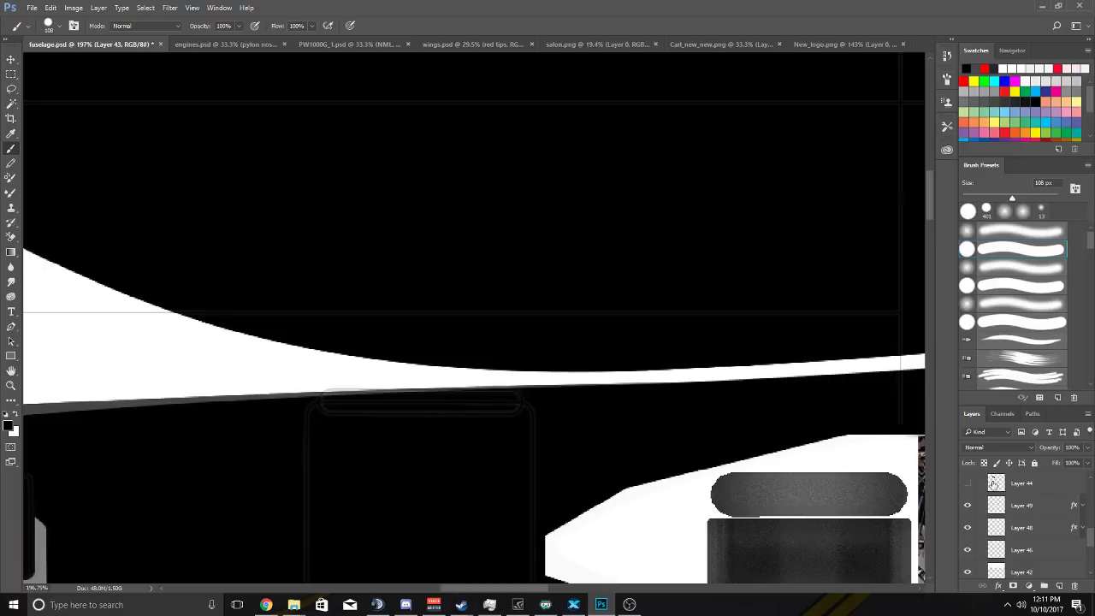
click(1029, 485)
key(Delete)
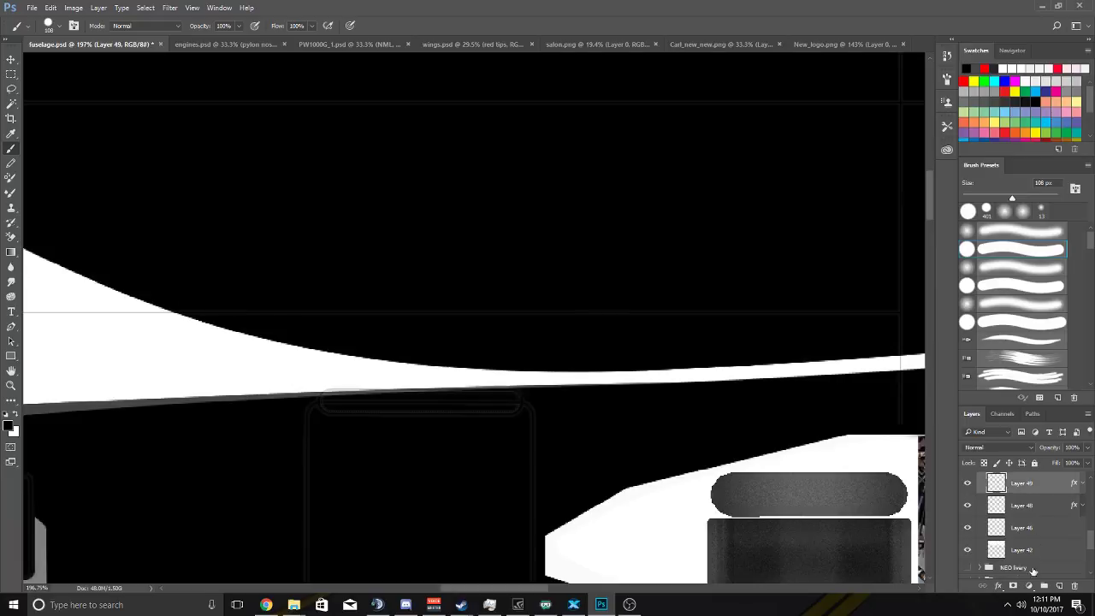
Create a new layer and start a Pen path on the white stripe's upper edge, curving back toward the tail.
click(1062, 587)
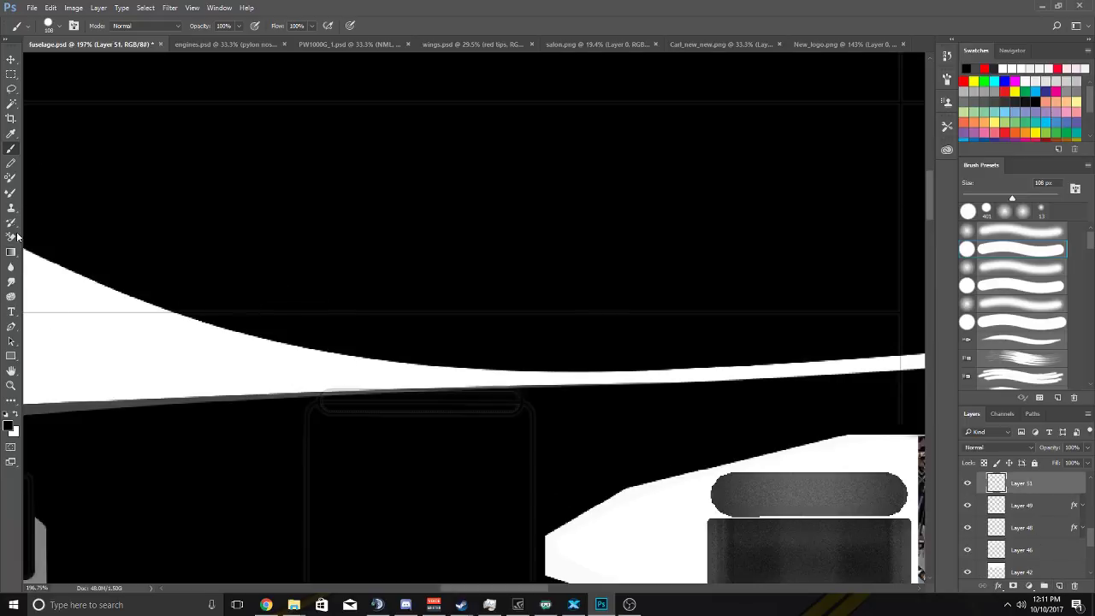
click(11, 327)
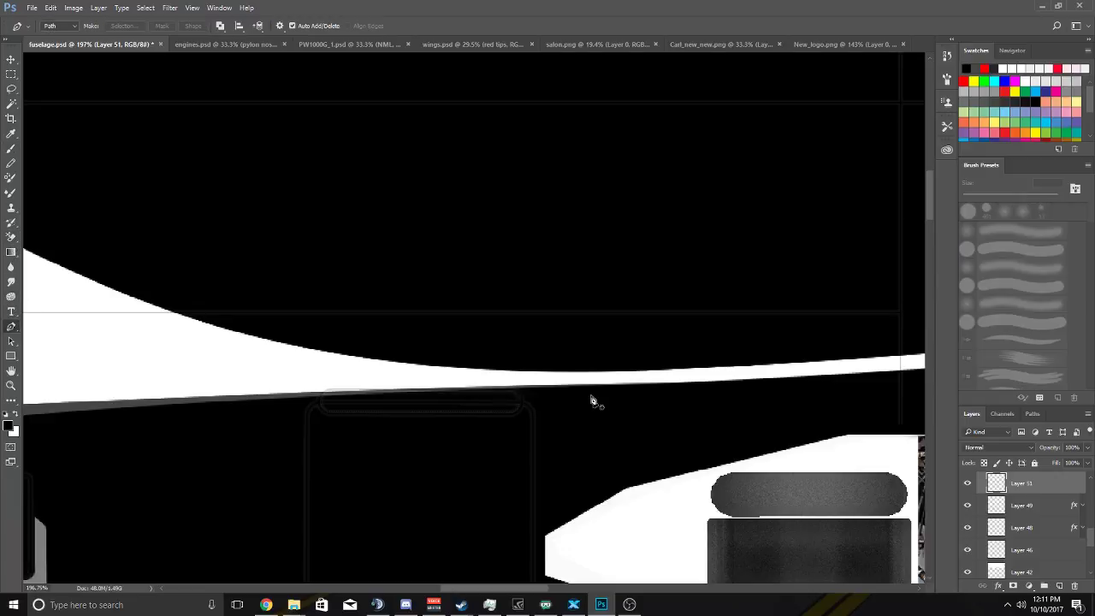
click(752, 370)
scroll(406, 350, down, 2)
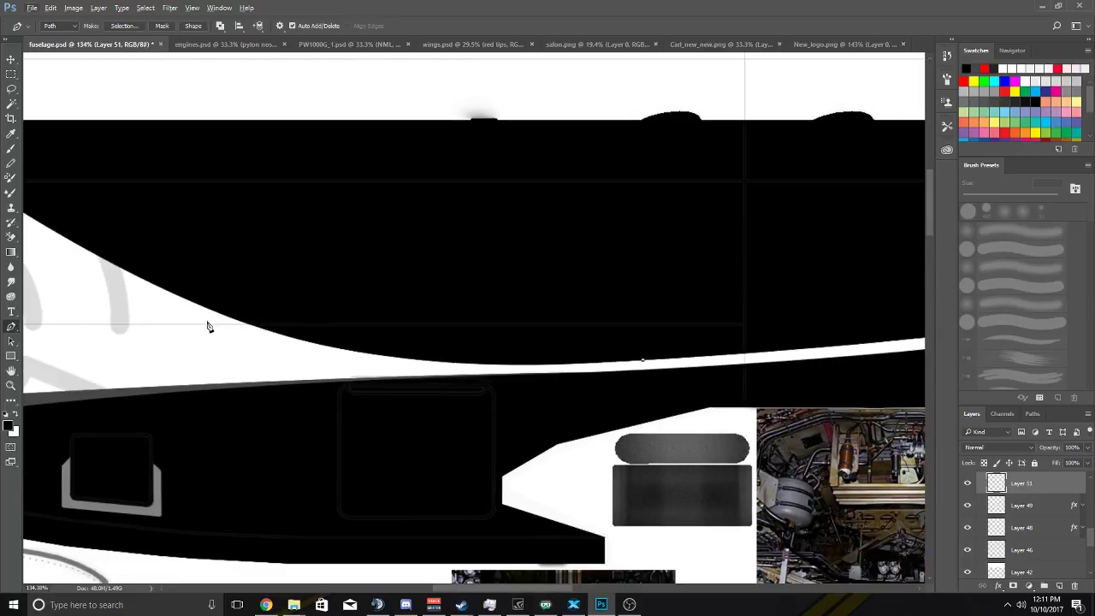
drag(207, 322, 359, 377)
drag(208, 322, 313, 350)
drag(464, 403, 499, 374)
drag(322, 350, 357, 364)
drag(534, 385, 545, 377)
scroll(549, 379, up, 5)
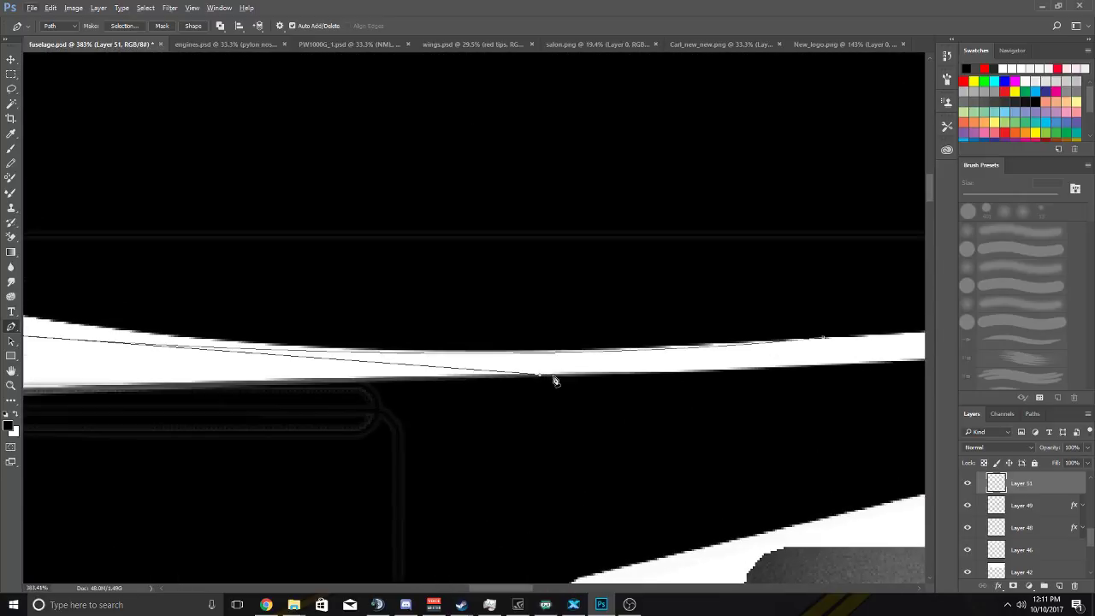
Refine the path's second anchor so the curve follows just below the edge of the upper black area.
drag(540, 375, 294, 388)
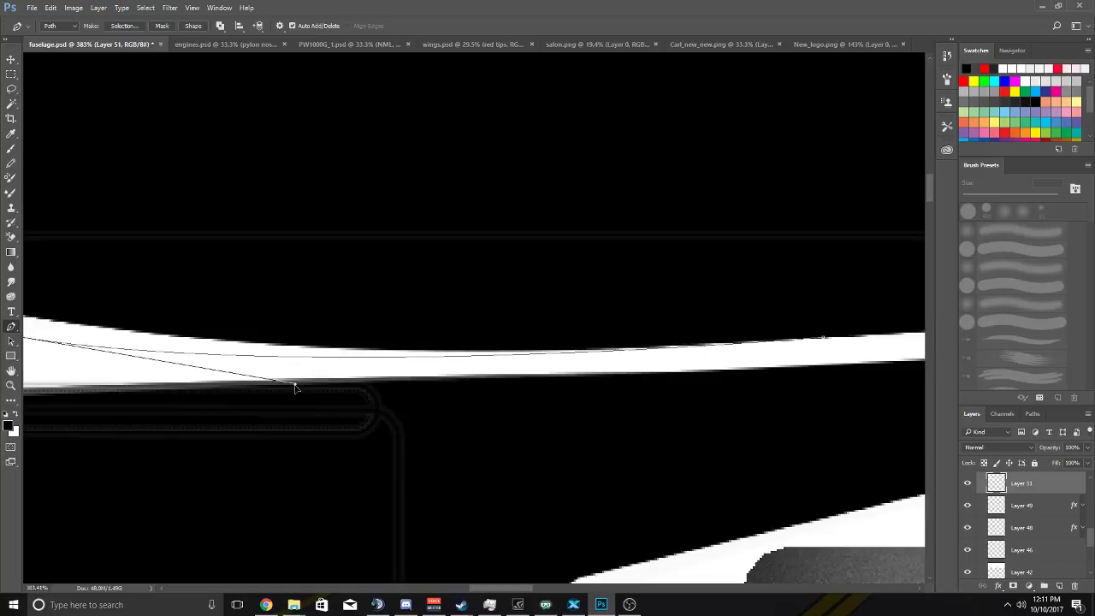
scroll(789, 355, right, 3)
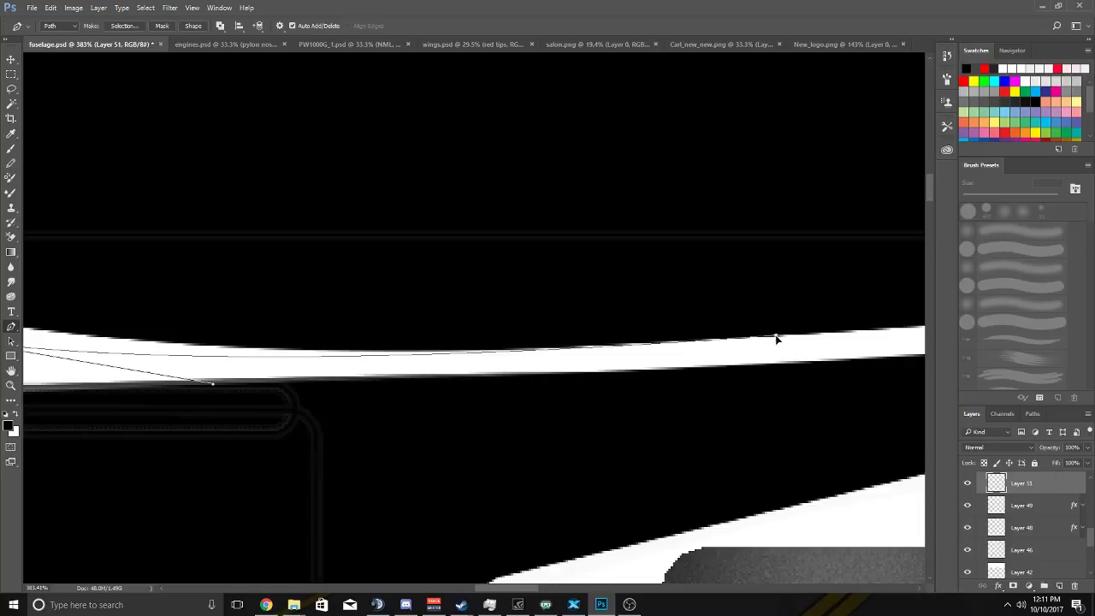
scroll(776, 340, down, 5)
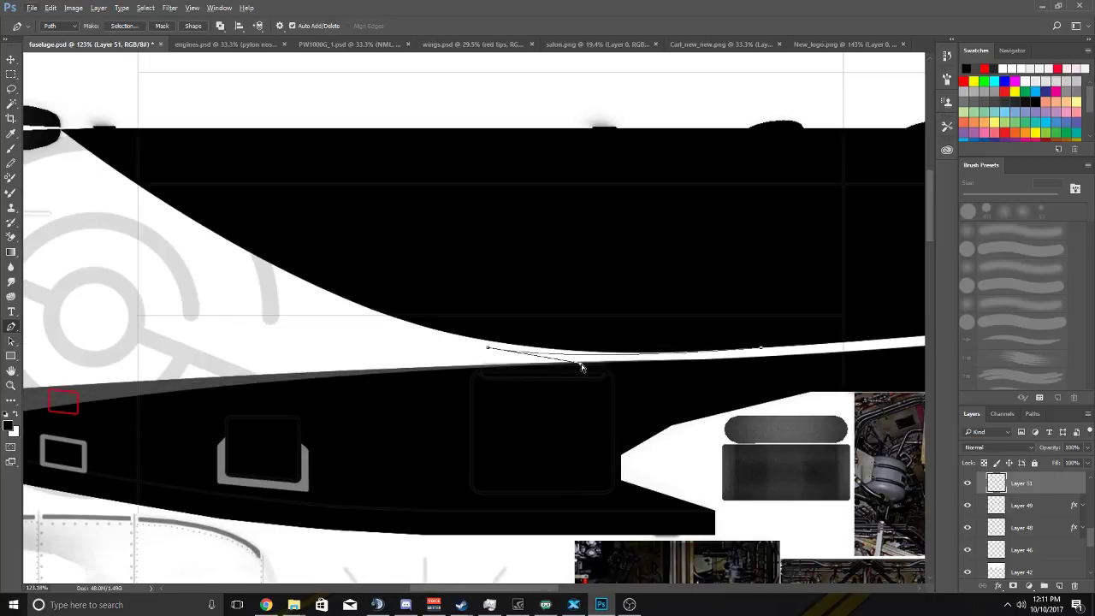
drag(582, 367, 582, 365)
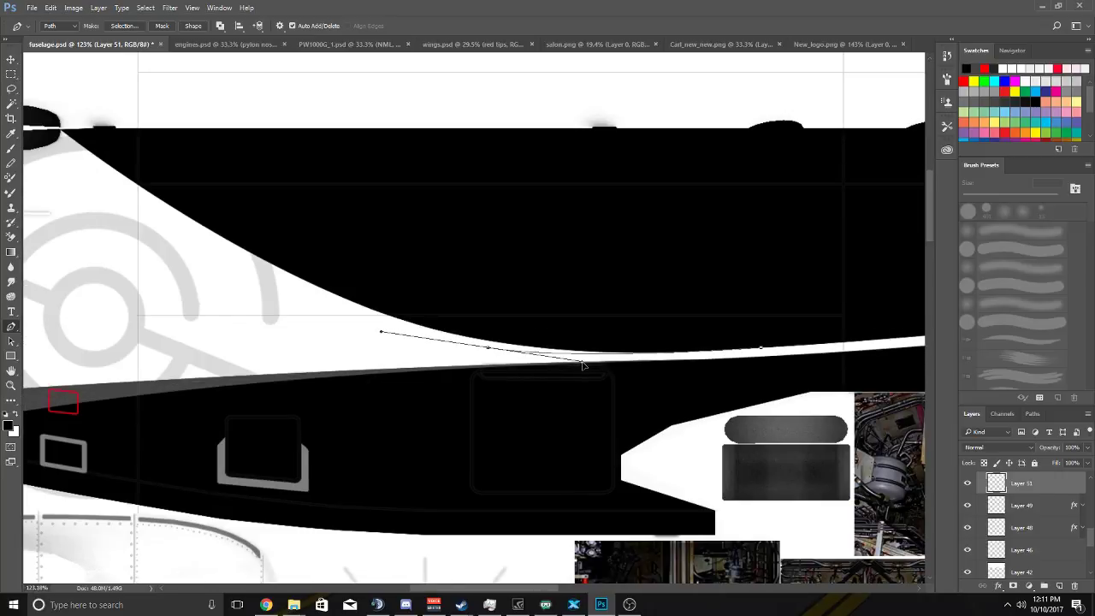
scroll(586, 366, up, 4)
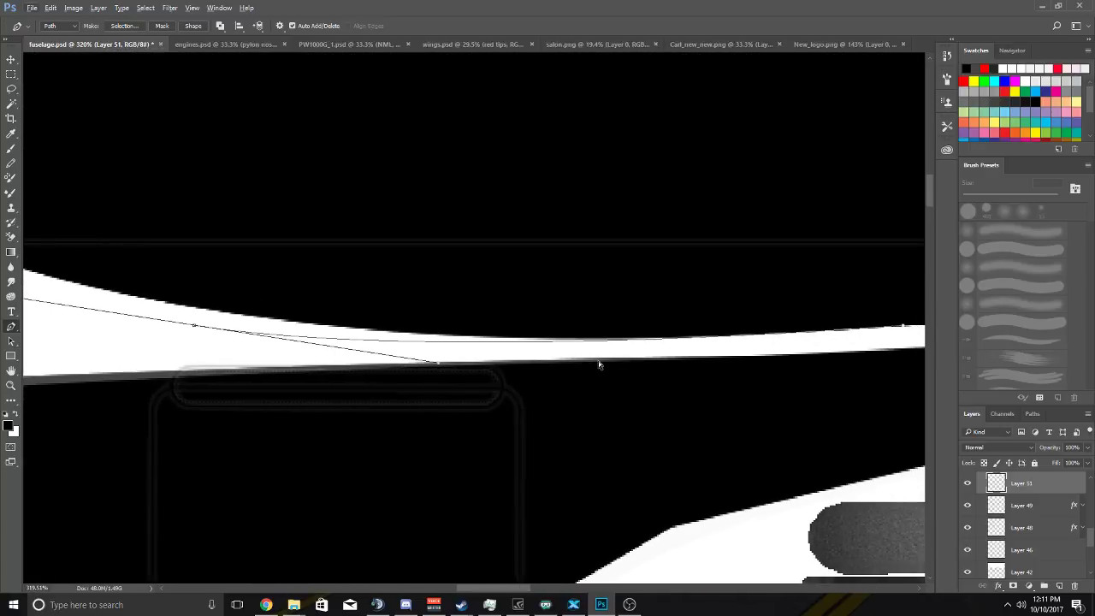
scroll(733, 340, down, 3)
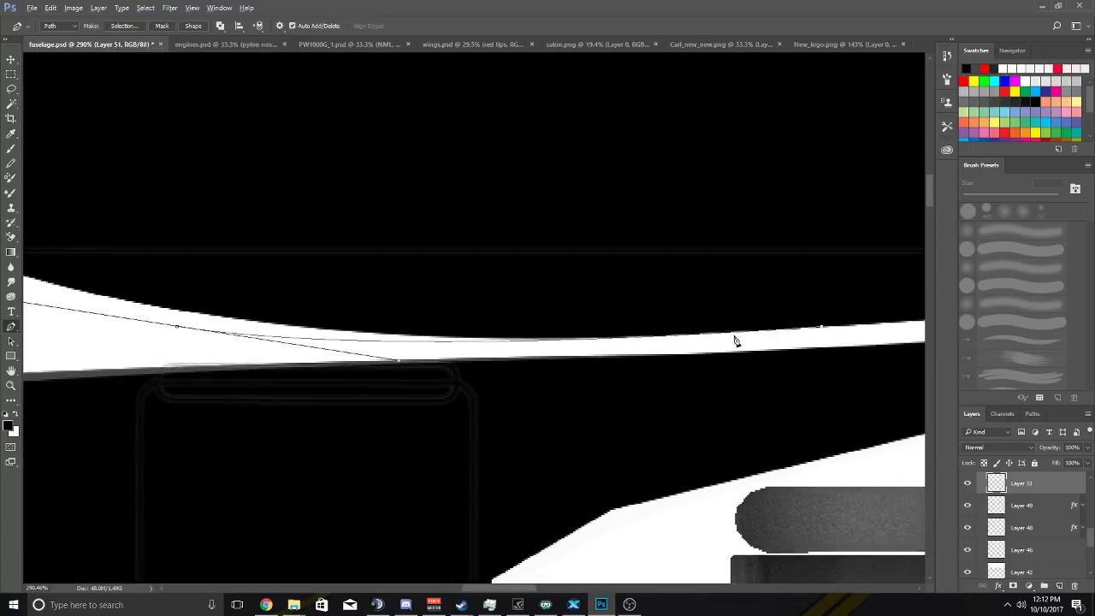
scroll(550, 334, down, 3)
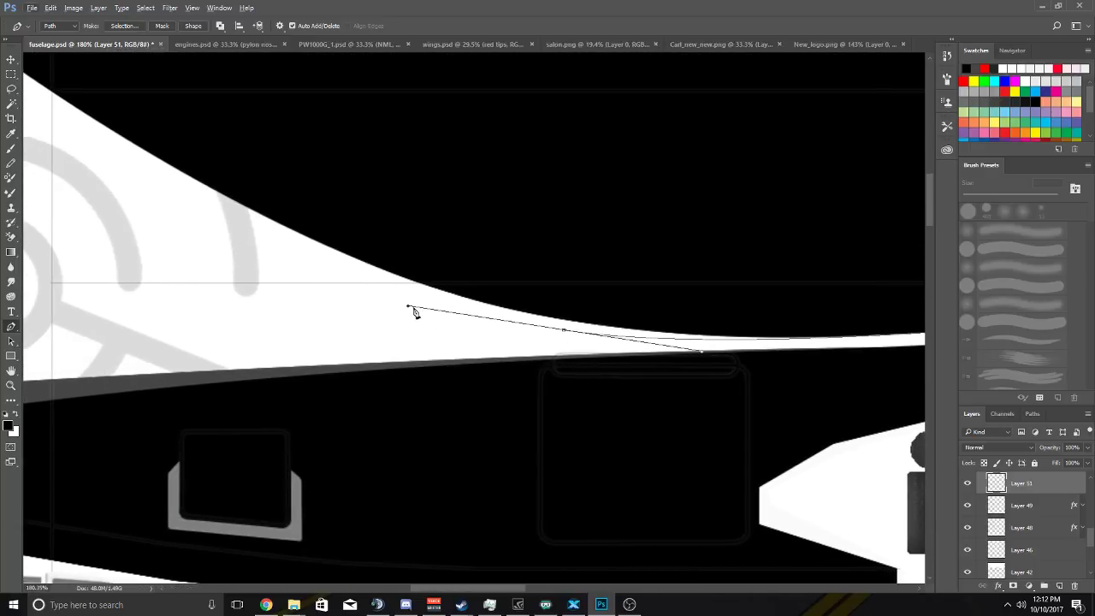
scroll(94, 131, left, 3)
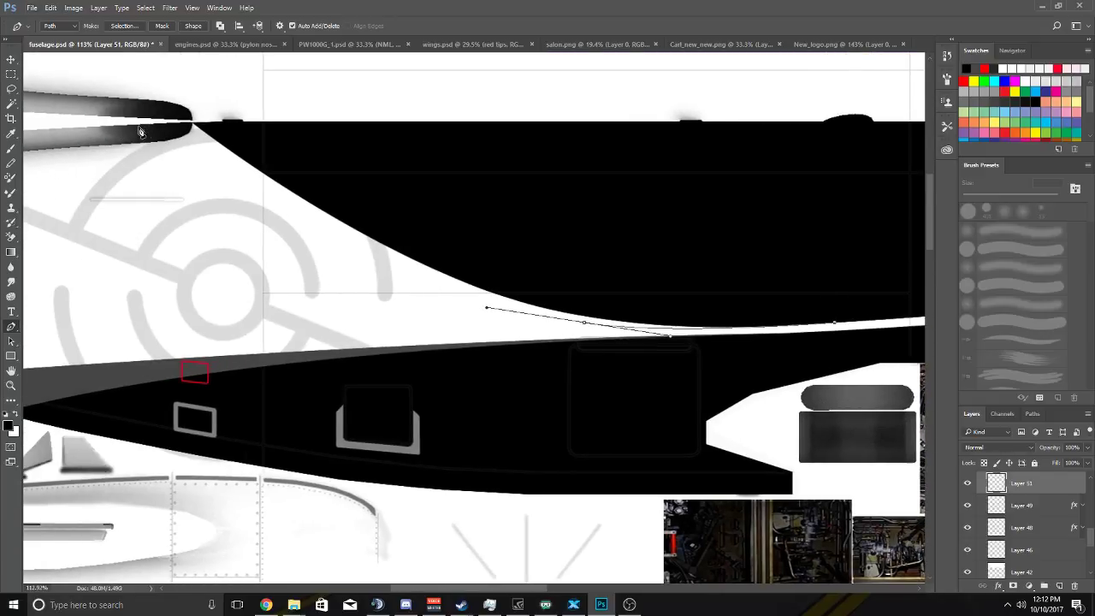
Extend the path with a curved segment that sweeps up to the dark tip at the tail.
drag(130, 126, 171, 152)
drag(265, 241, 364, 280)
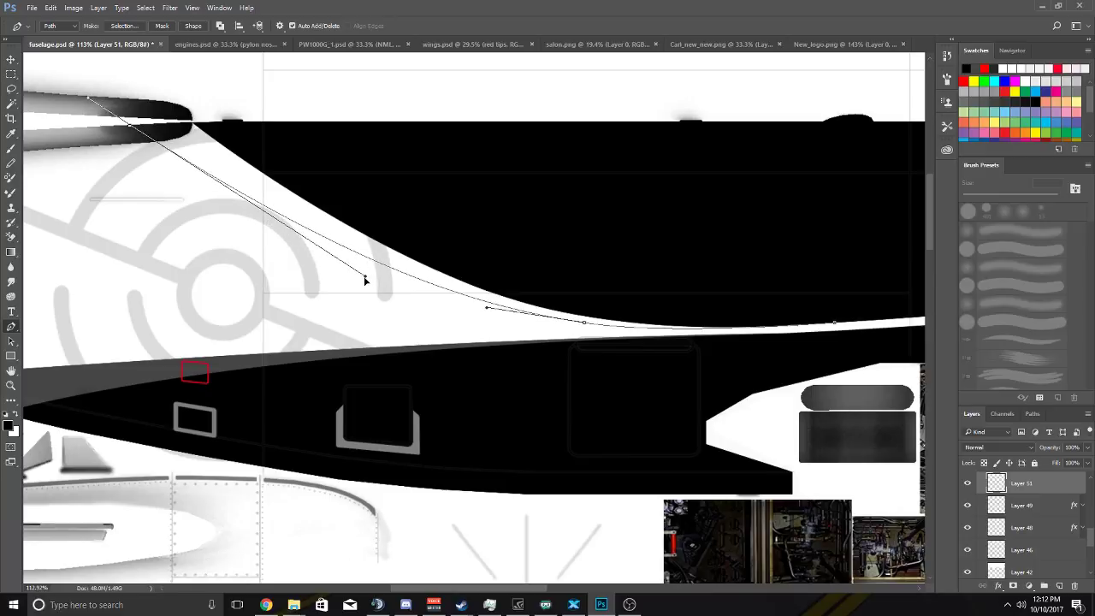
scroll(156, 157, up, 4)
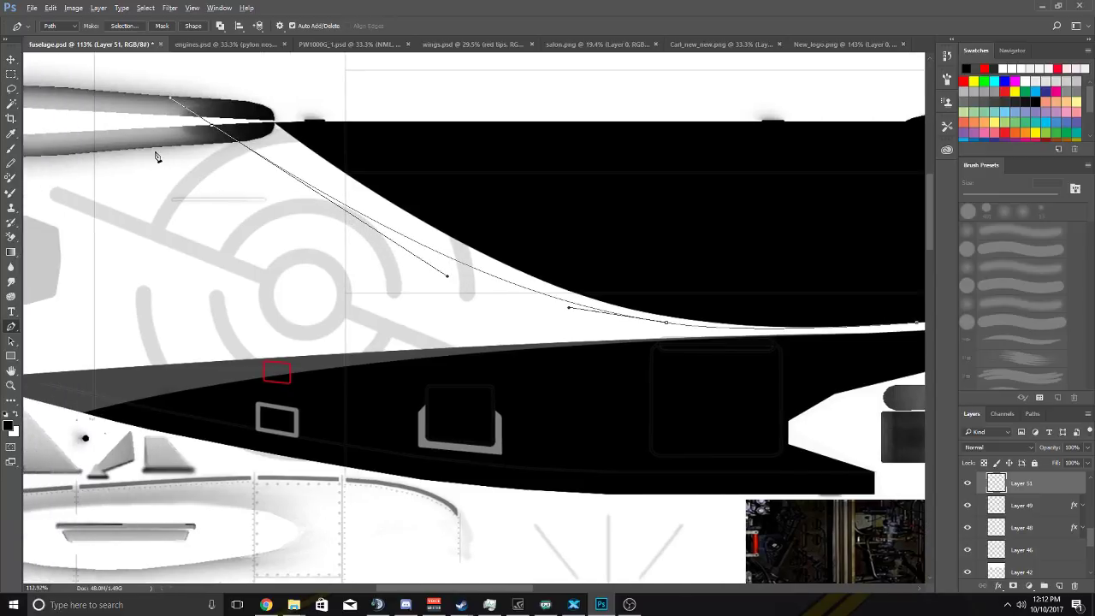
drag(248, 163, 245, 160)
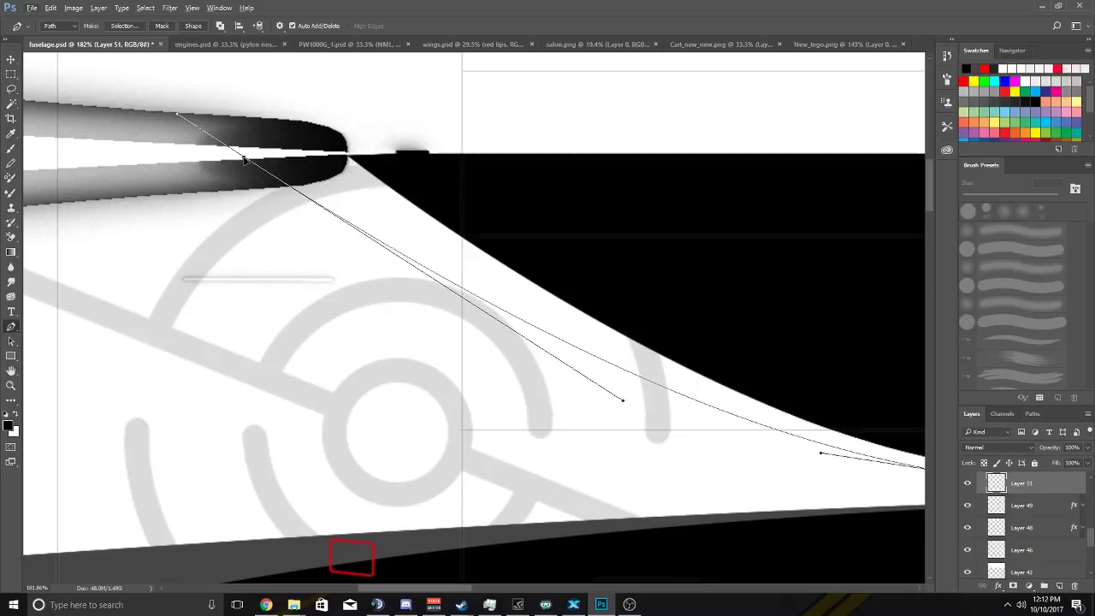
Close the path through the upper black area and convert it into a selection.
scroll(245, 160, down, 4)
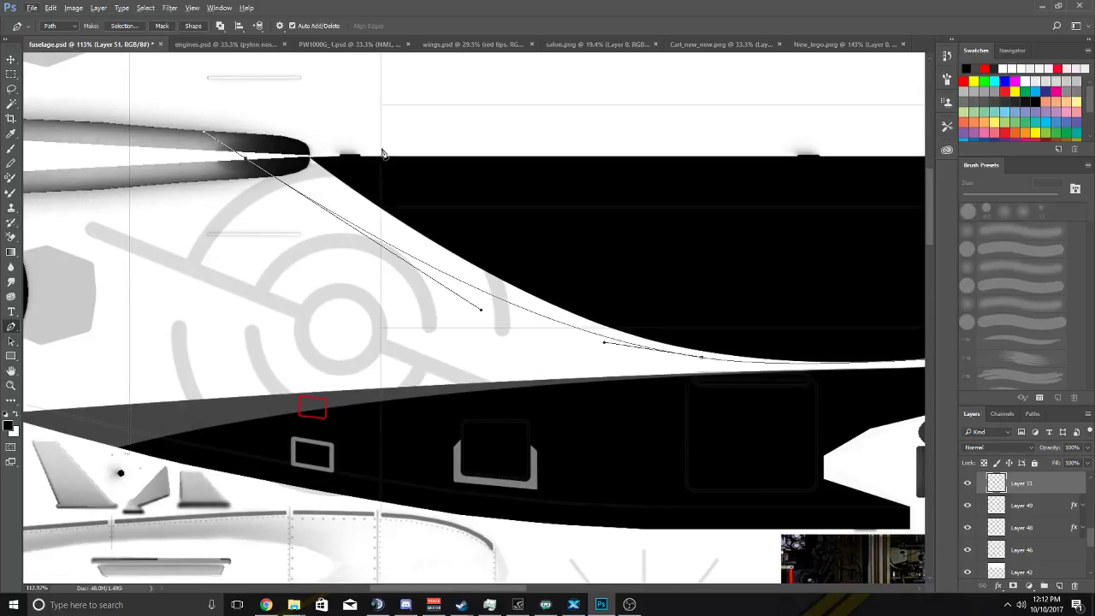
drag(383, 154, 383, 150)
scroll(450, 200, right, 3)
drag(783, 339, 784, 352)
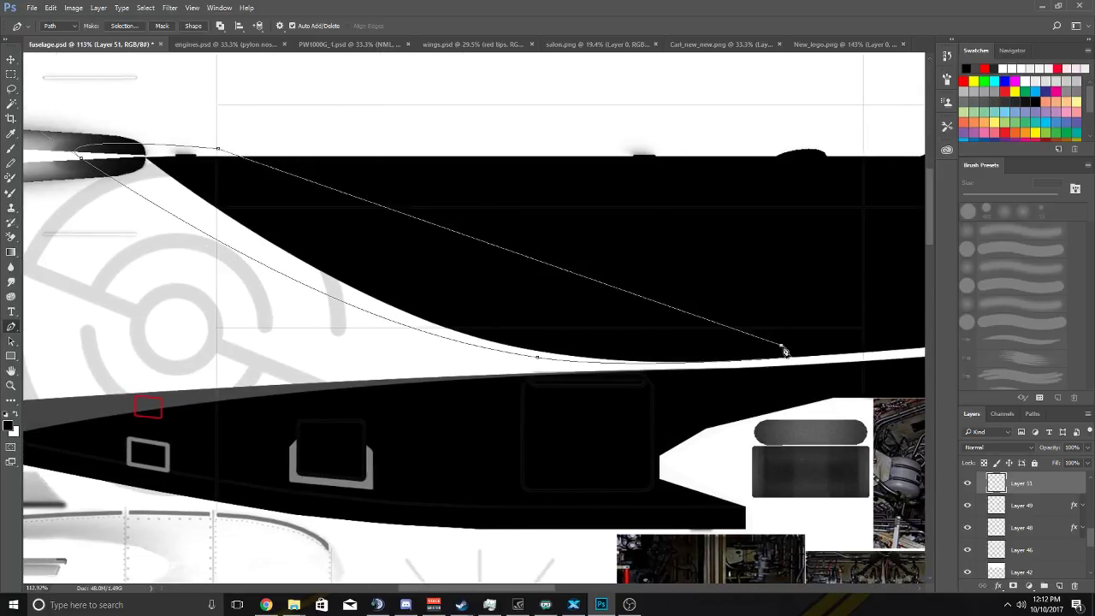
right_click(789, 361)
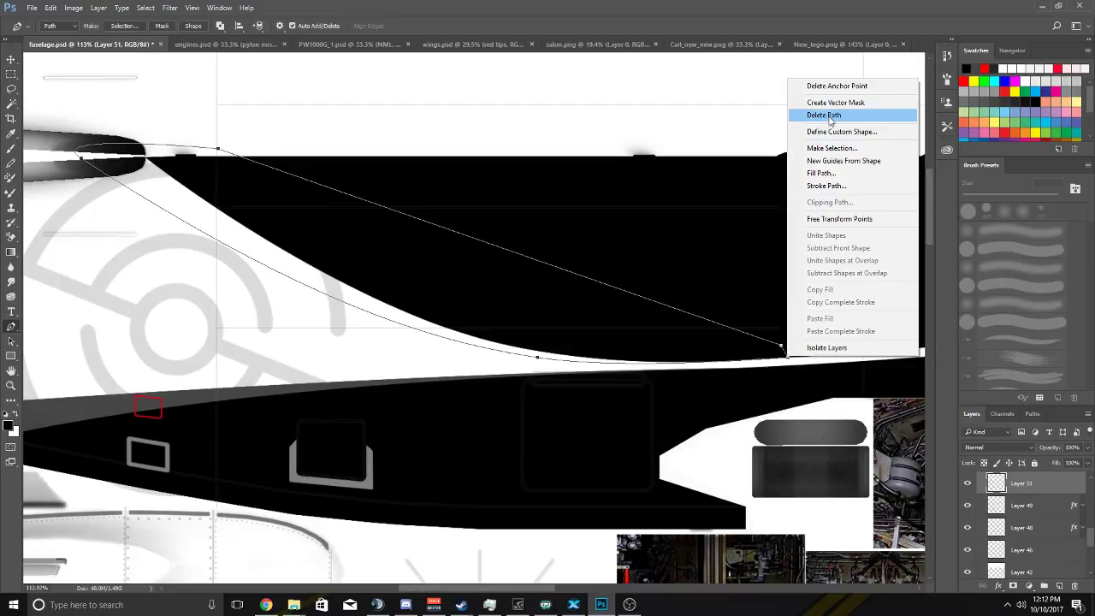
click(822, 150)
click(611, 177)
Paint the selection dark grey on Layer 51 with a 401 px Pencil to form the accent band, and deselect.
scroll(448, 245, down, 2)
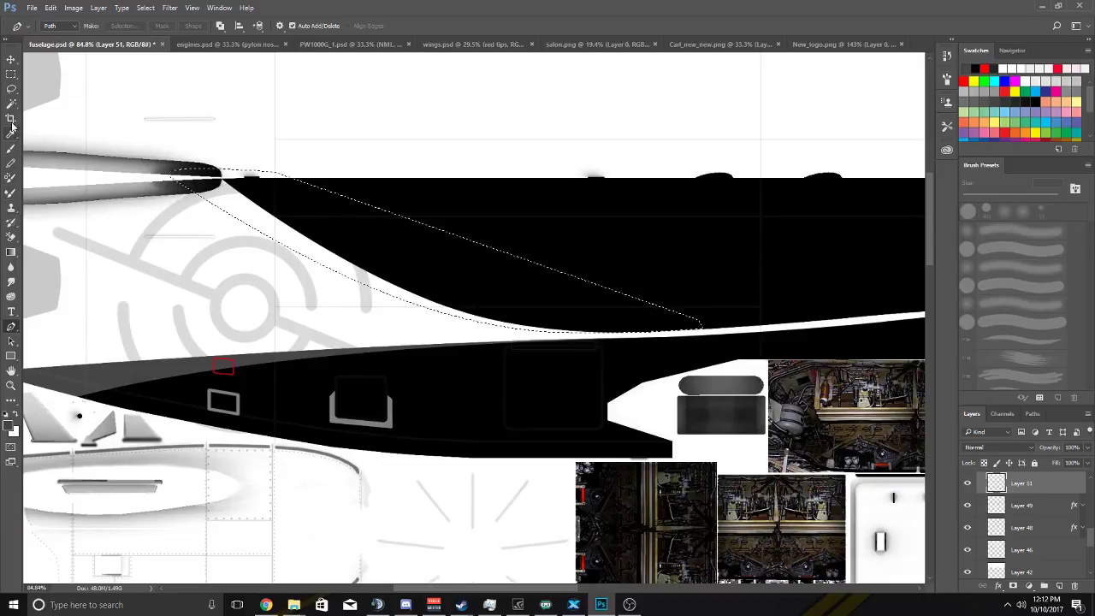
click(968, 484)
key(b)
mouse_move(214, 183)
mouse_down()
mouse_move(587, 314)
mouse_move(294, 222)
mouse_up()
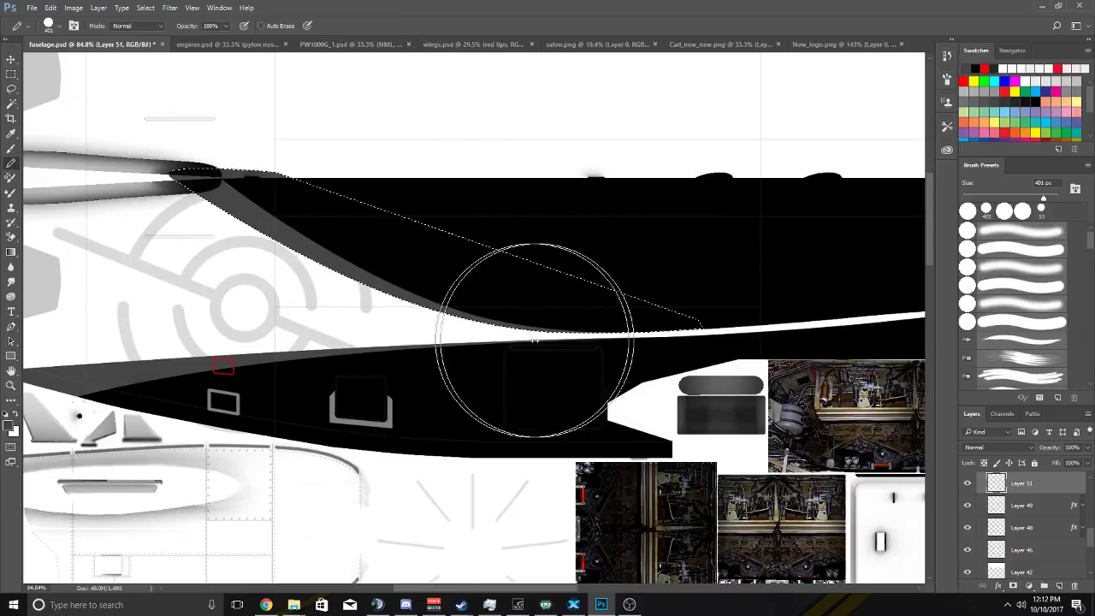
click(145, 8)
click(158, 30)
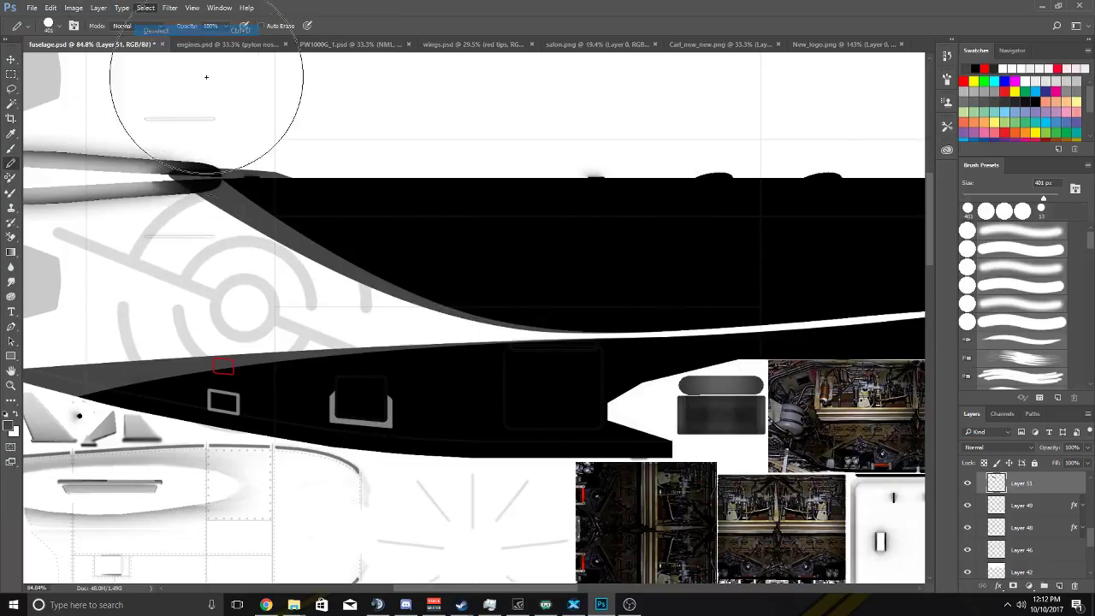
Inspect the new grey accent band along the black curve, close up and against the whole tail section.
scroll(514, 276, up, 3)
click(11, 59)
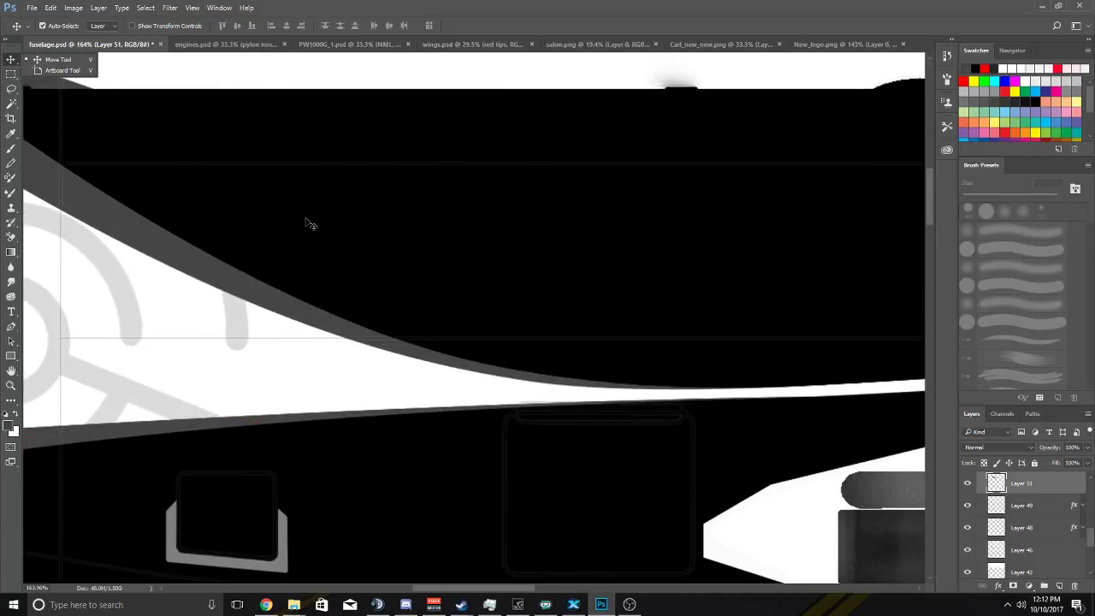
scroll(309, 220, up, 1)
scroll(749, 414, down, 3)
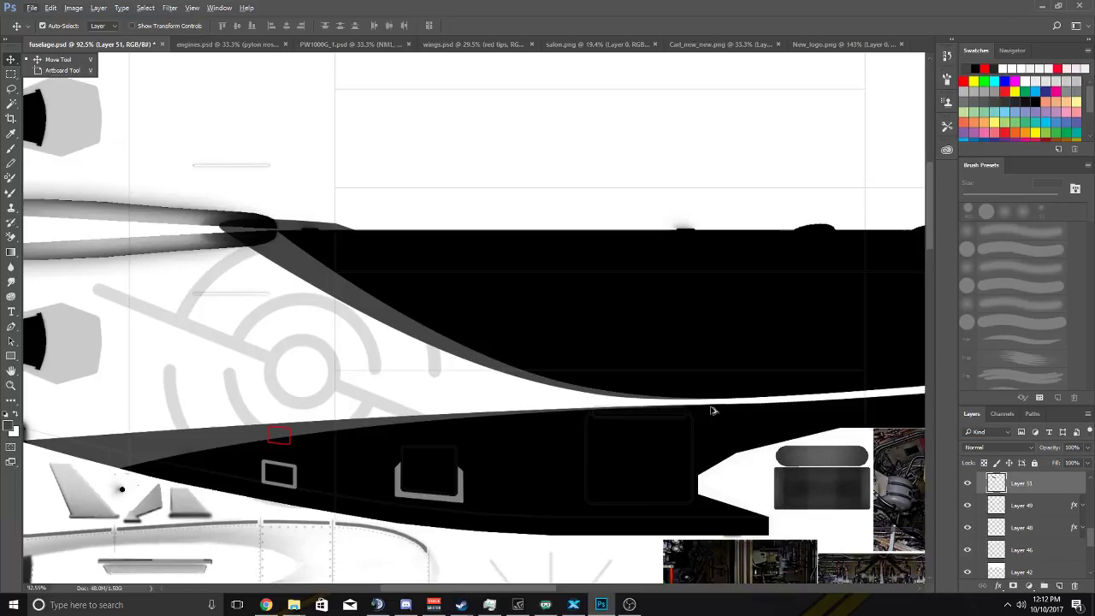
scroll(714, 411, up, 6)
scroll(724, 394, down, 7)
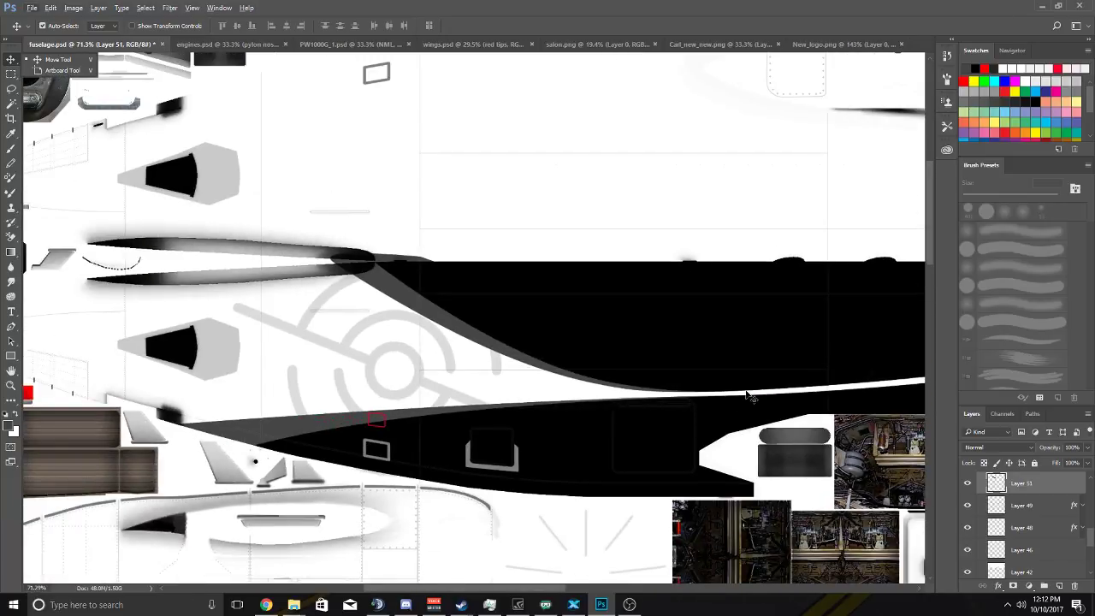
scroll(710, 386, up, 2)
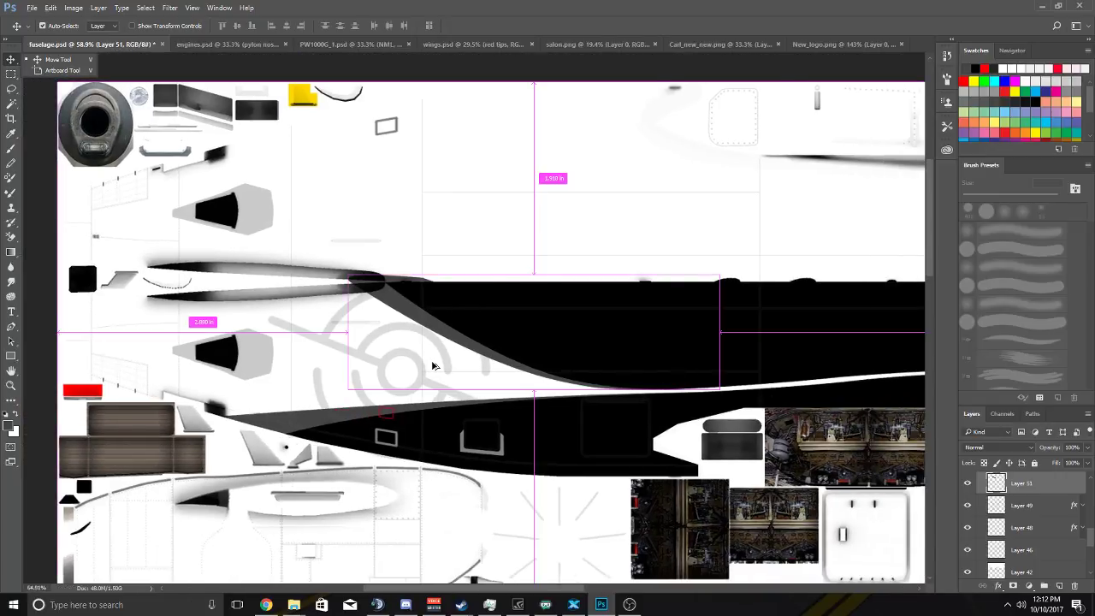
Load the pixels of the accent band on Layer 51 as a selection.
scroll(432, 363, up, 2)
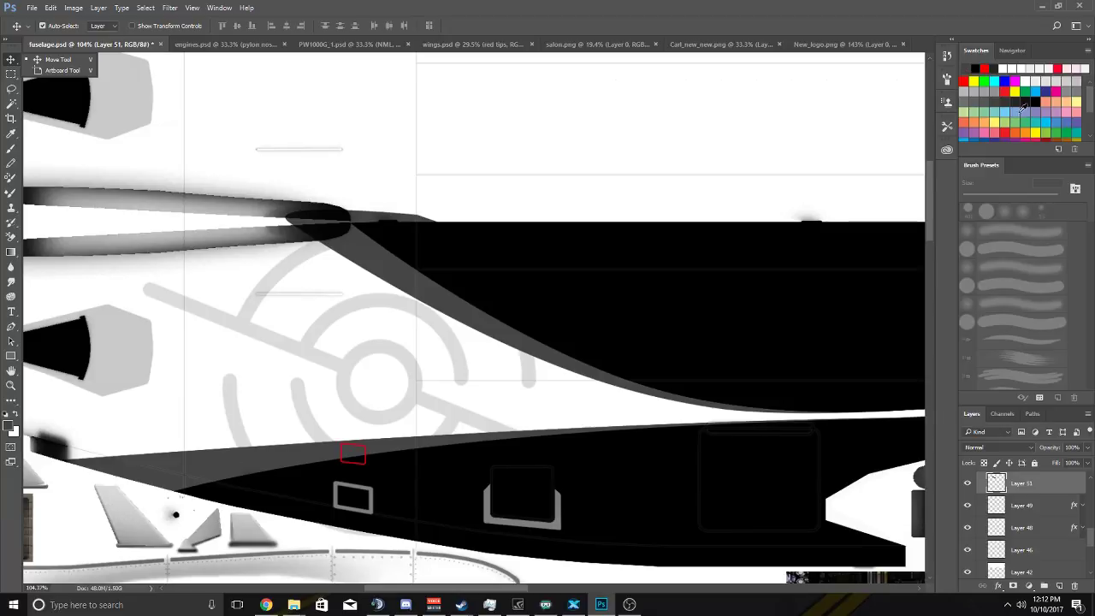
scroll(883, 169, right, 2)
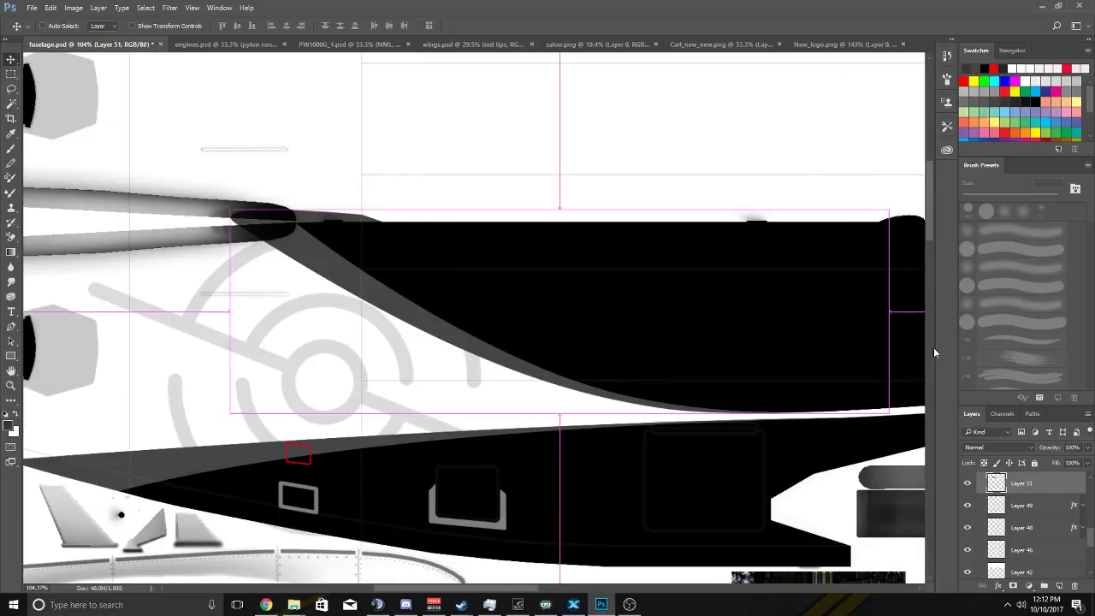
right_click(996, 482)
click(1010, 241)
scroll(513, 308, right, 1)
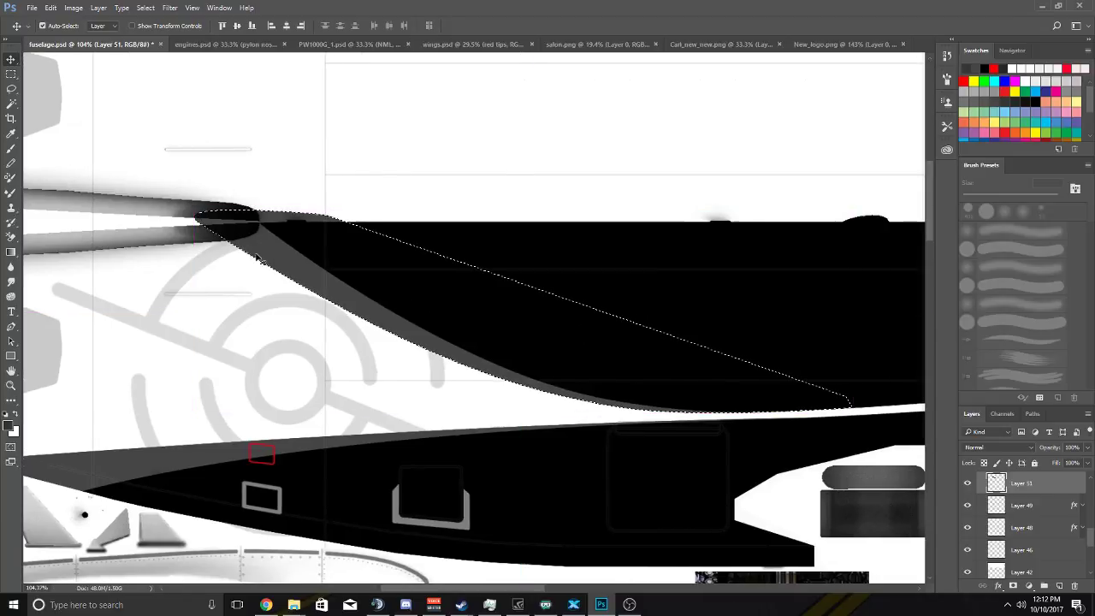
Repaint the selected accent band in a darker grey with the 401 px Pencil, and deselect.
key(b)
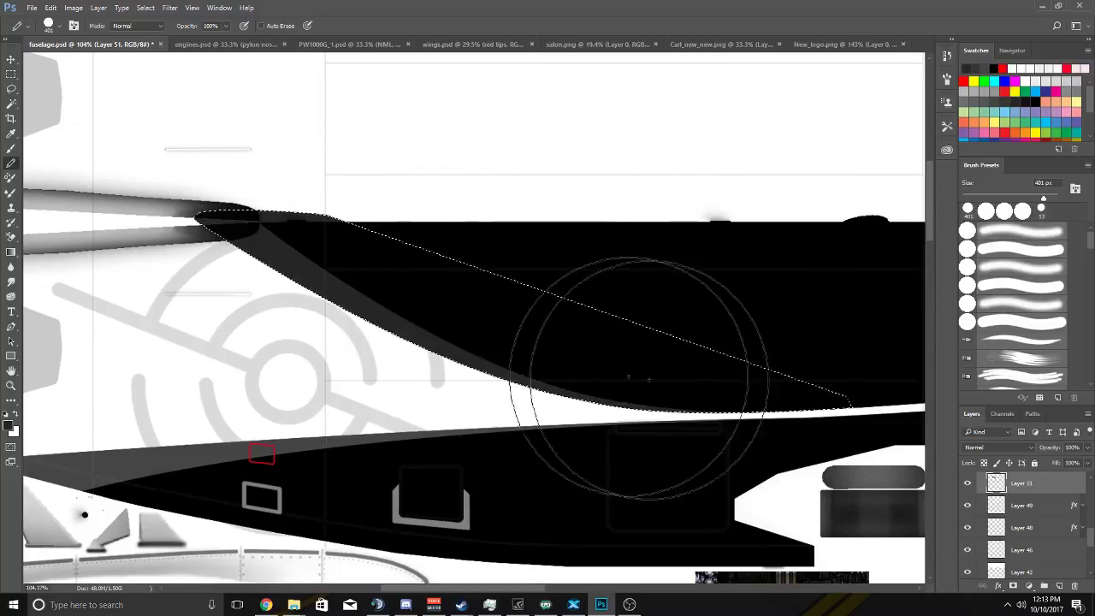
scroll(563, 317, down, 3)
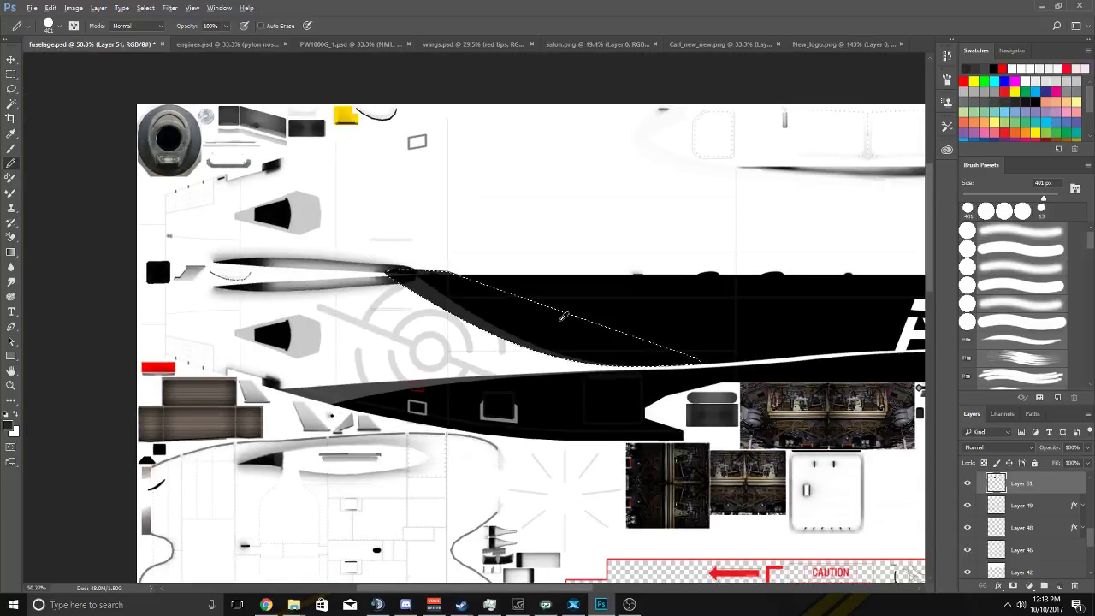
scroll(563, 317, up, 3)
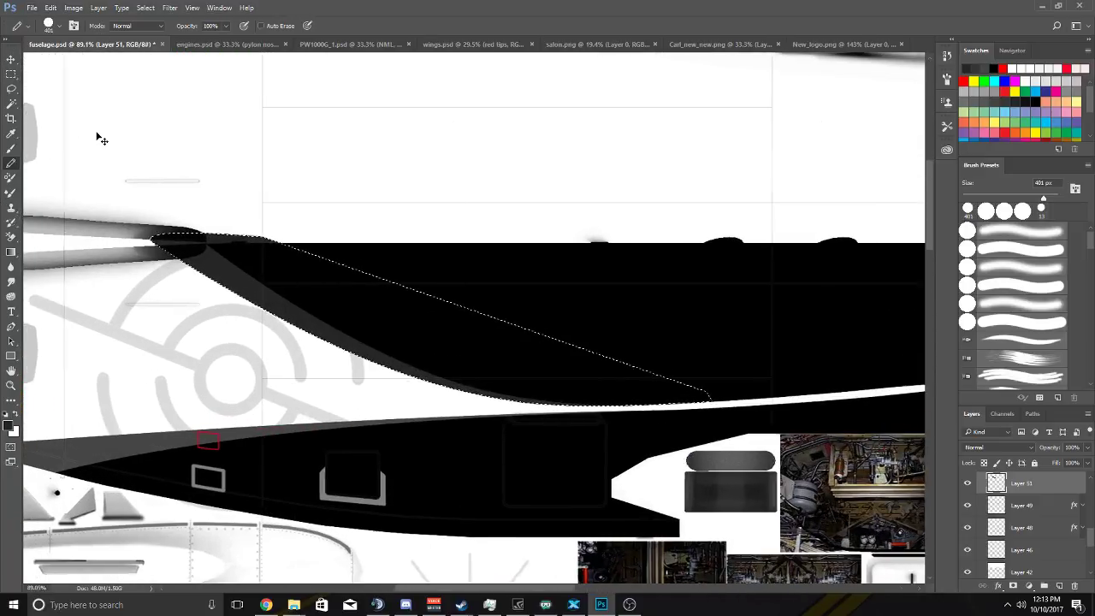
drag(98, 139, 157, 169)
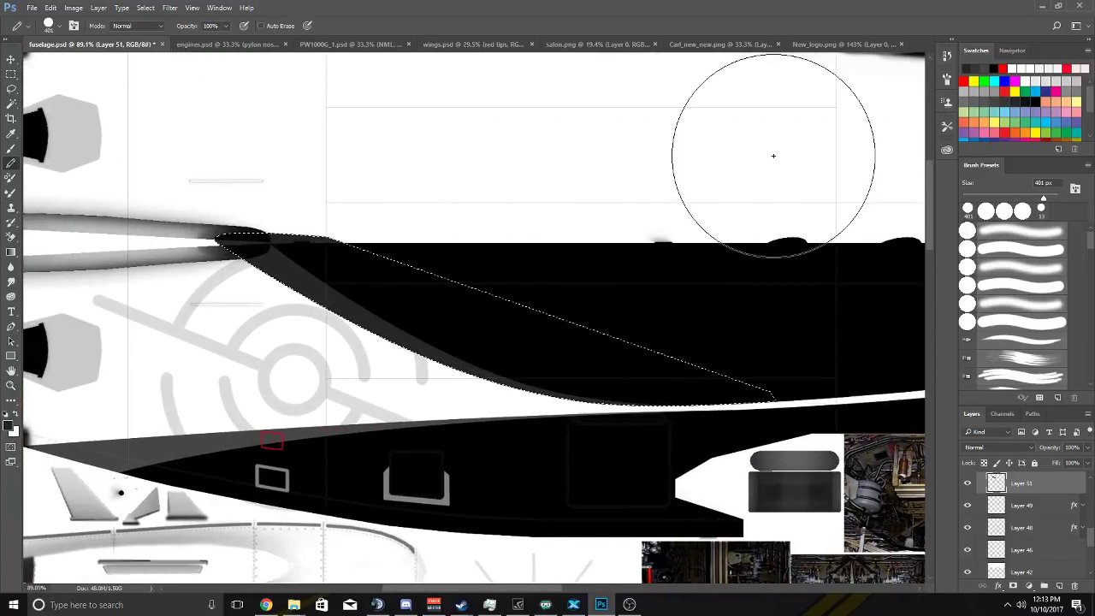
click(11, 59)
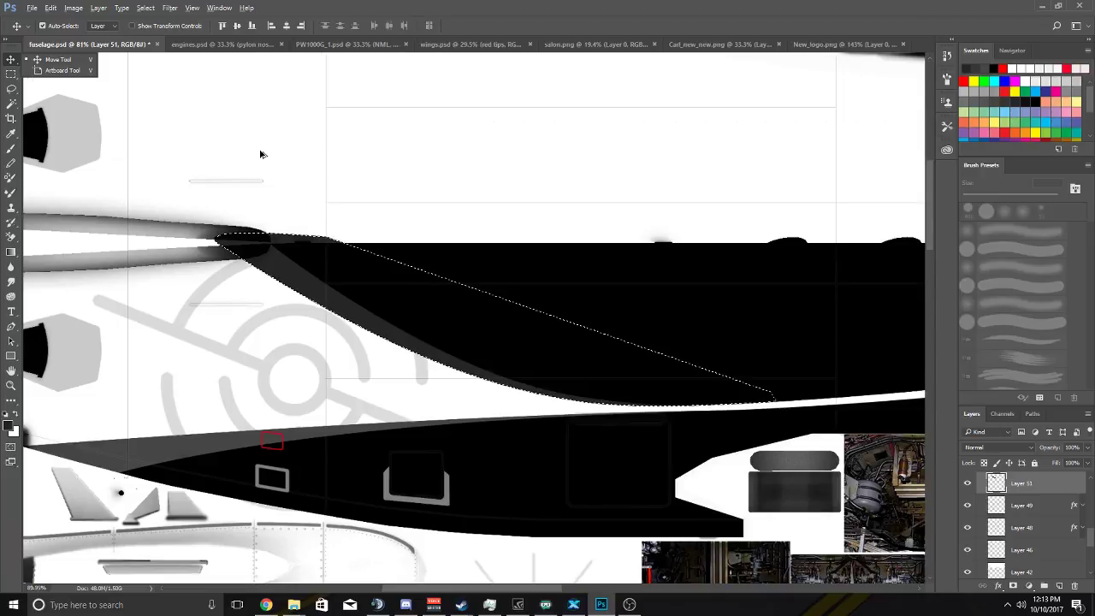
scroll(261, 154, down, 3)
click(146, 8)
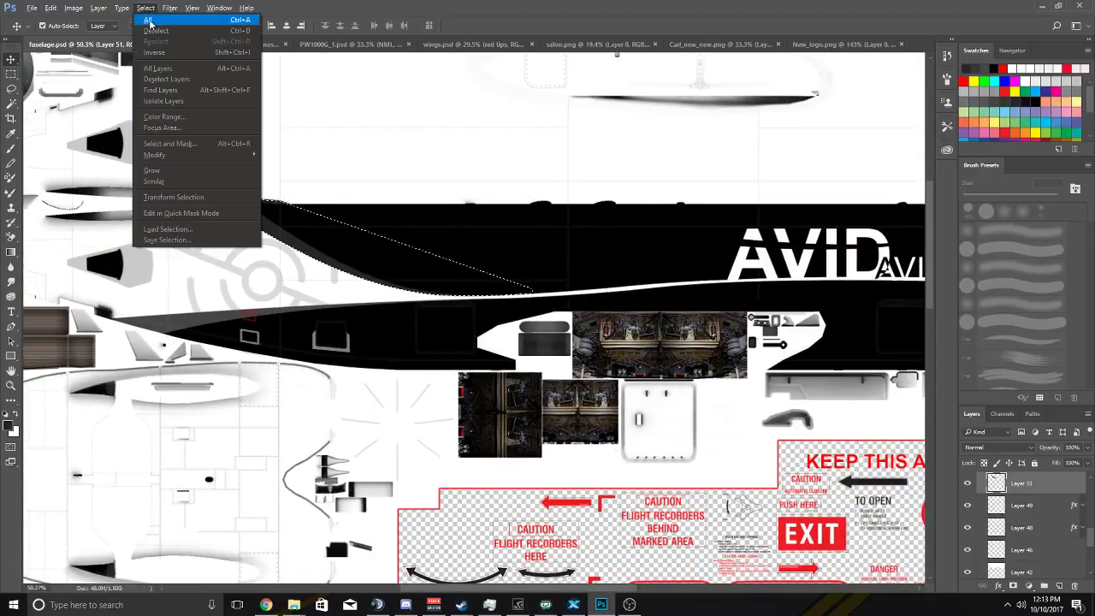
click(148, 19)
Inspect the whole black fuselage side from the tail curve to the AVID AVIATOR lettering and dog head, close up and from afar.
scroll(367, 210, up, 3)
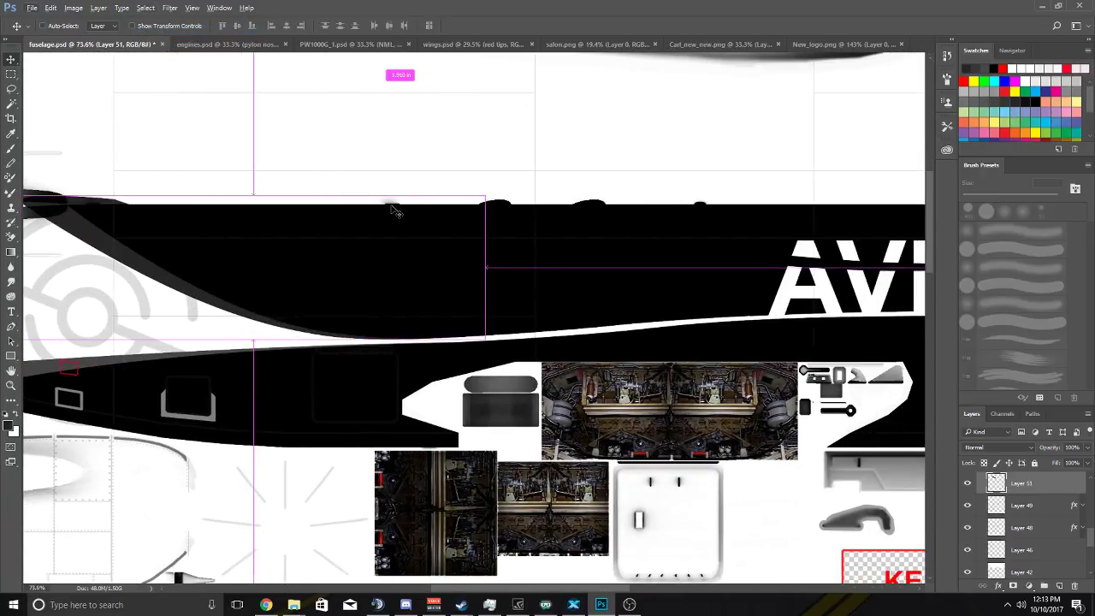
scroll(394, 210, down, 3)
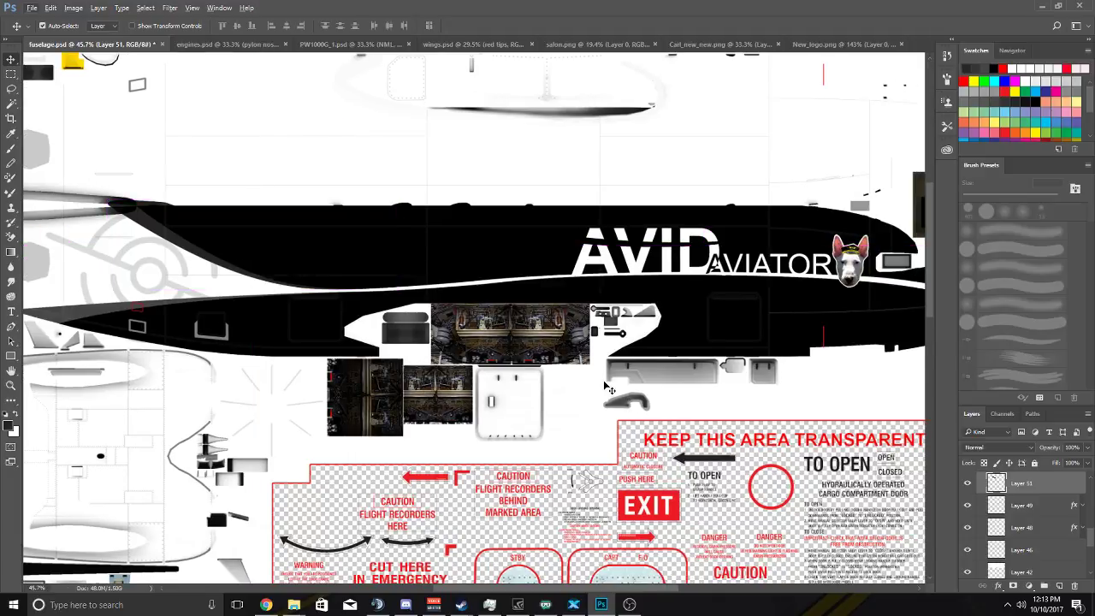
scroll(609, 388, right, 3)
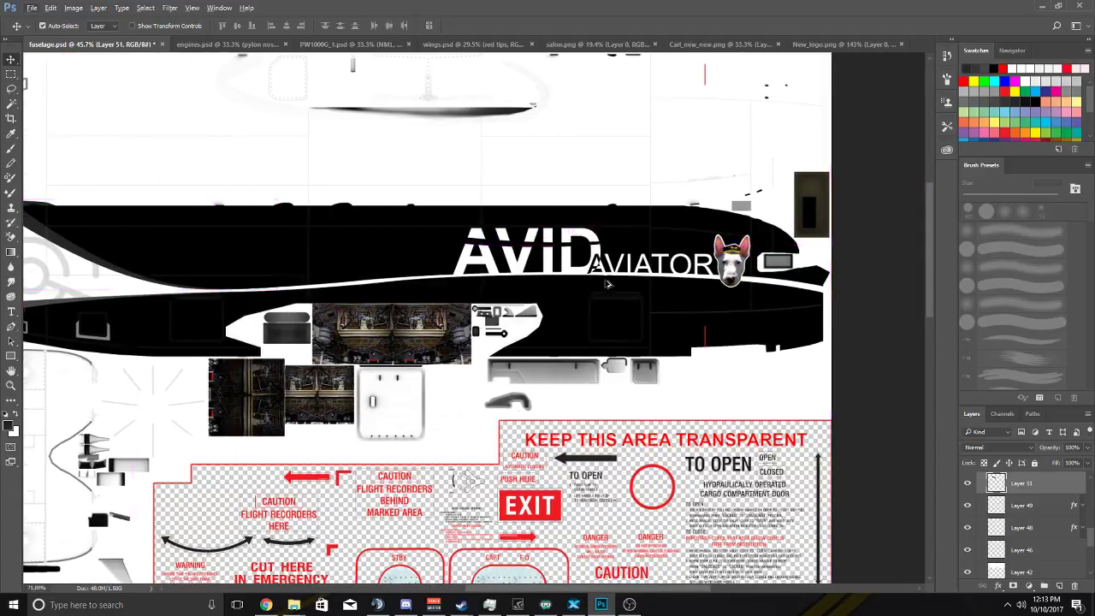
scroll(608, 284, up, 2)
scroll(612, 284, down, 2)
scroll(633, 285, up, 5)
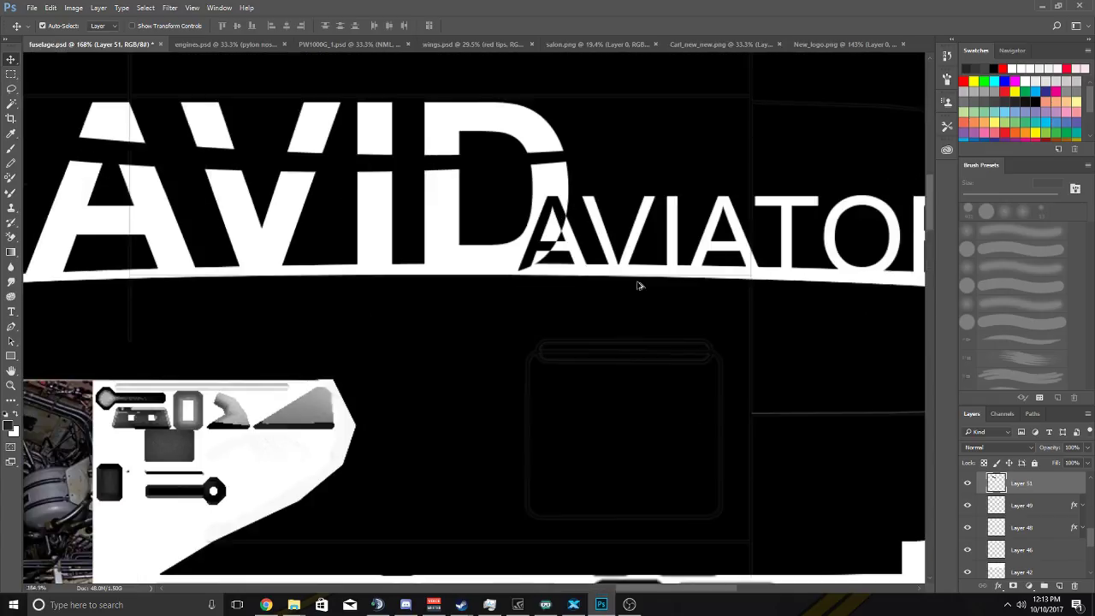
scroll(638, 285, down, 5)
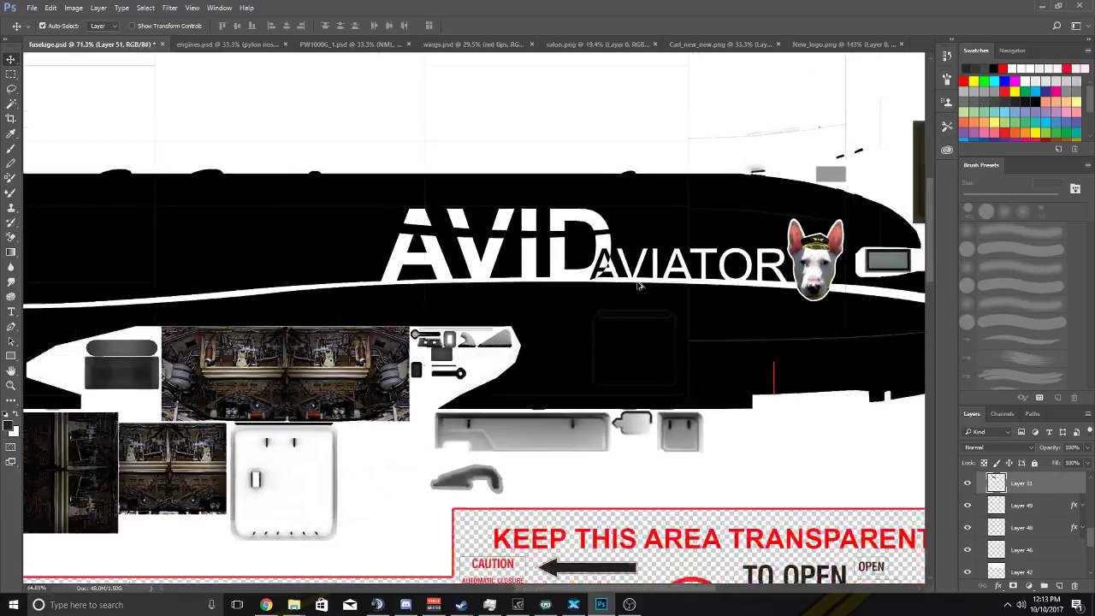
scroll(641, 291, down, 3)
scroll(743, 296, up, 3)
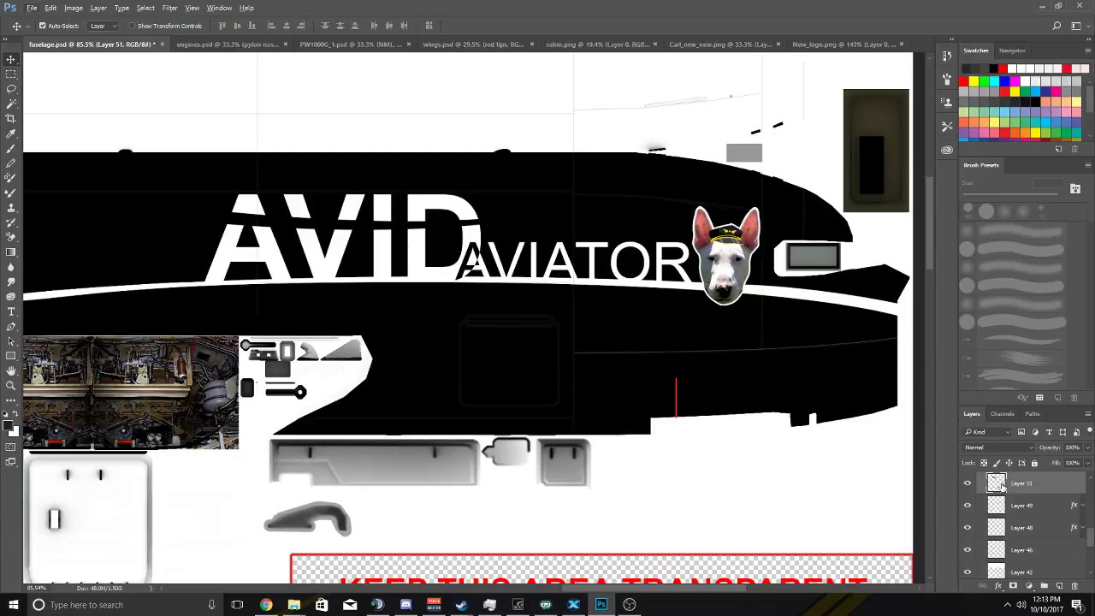
Toggle the visibility of the AVID, AVIATOR and AVIATOR copy layers and Layer 47 to identify what each holds.
scroll(1030, 506, down, 3)
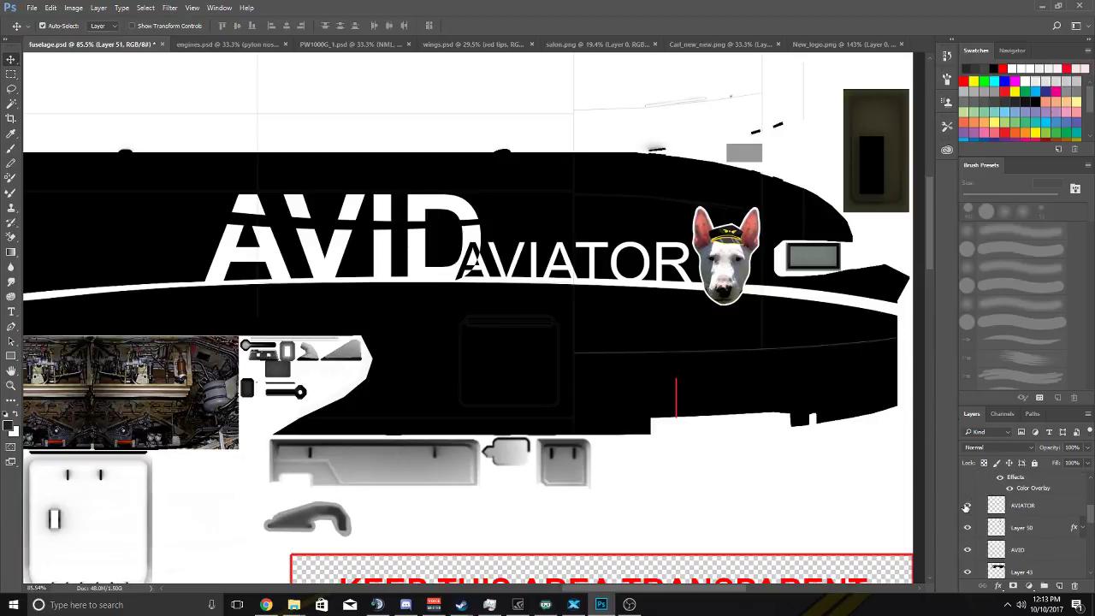
click(967, 549)
click(967, 505)
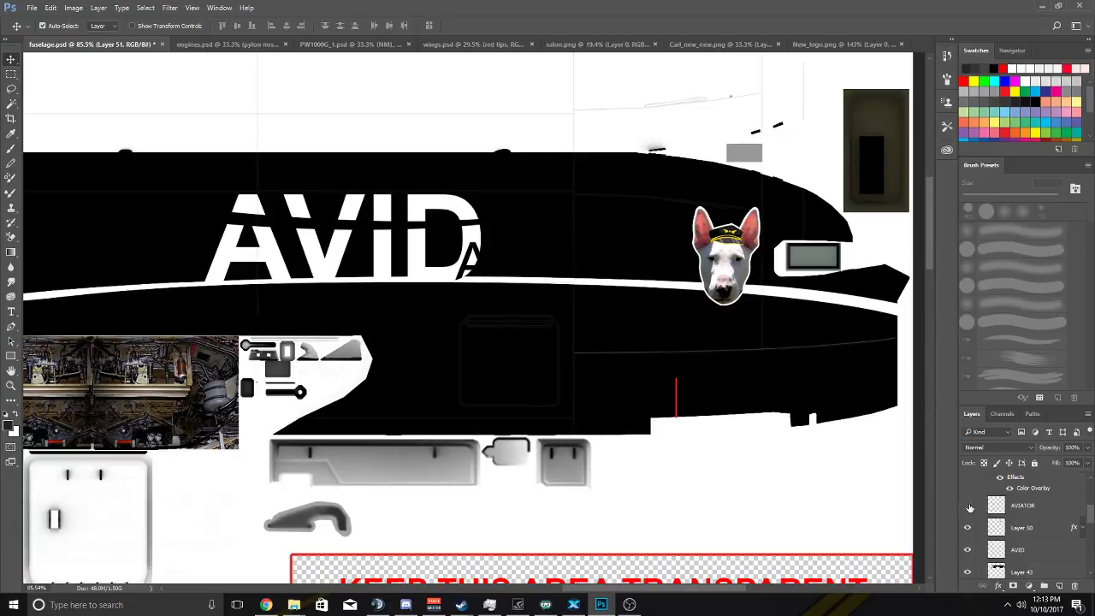
click(968, 506)
scroll(970, 496, up, 2)
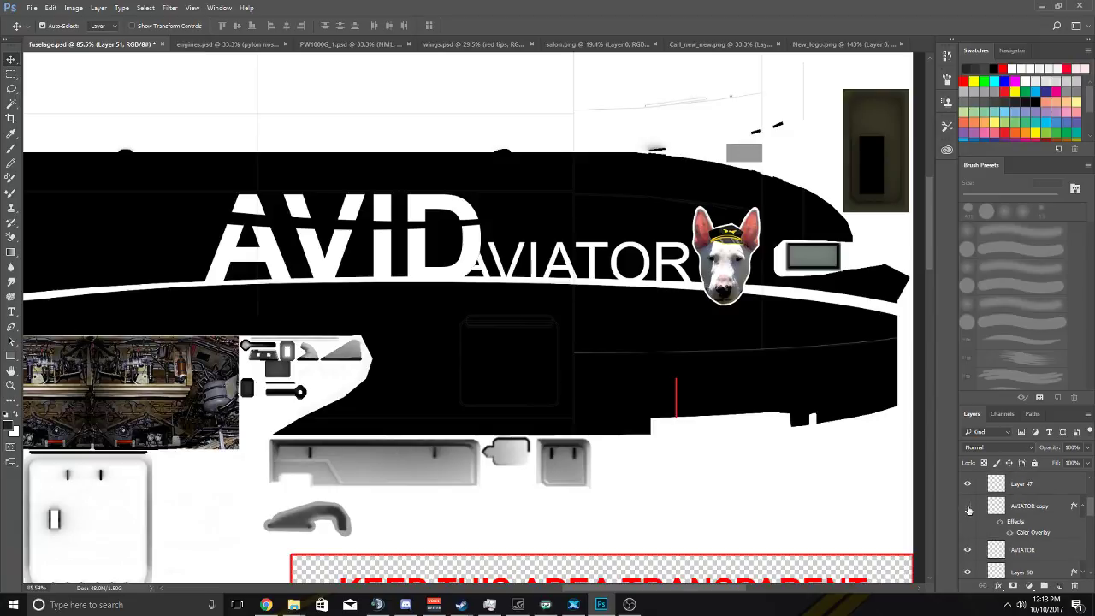
click(968, 484)
Move the dog head on Layer 47 over the V of AVID, rotate it -1.29°, and raise it slightly.
click(1024, 484)
drag(732, 264, 446, 245)
scroll(736, 256, down, 3)
key(ctrl+t)
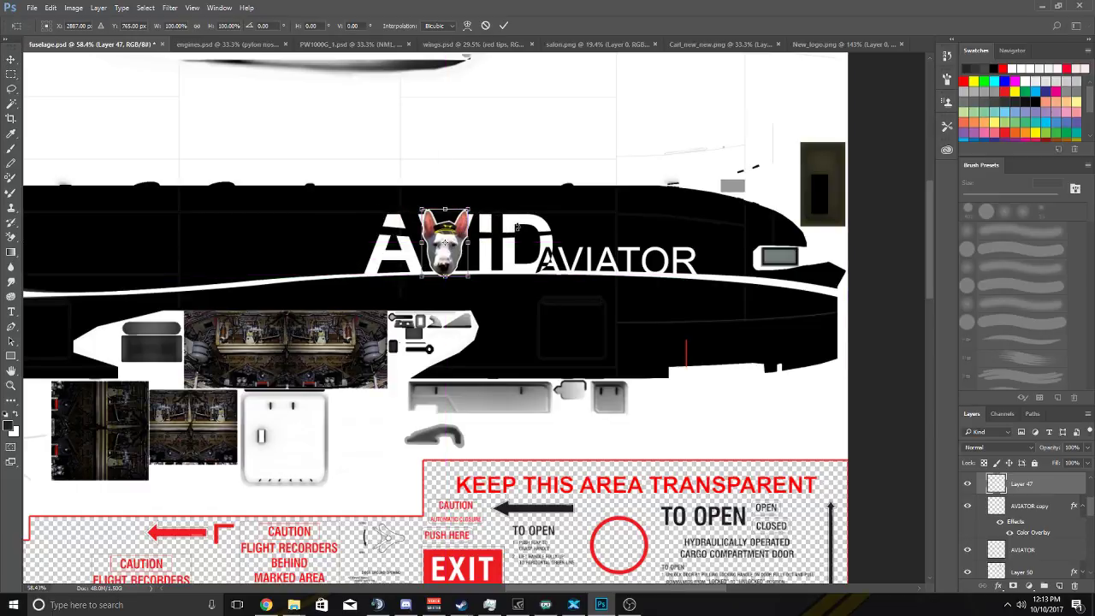
drag(517, 227, 521, 234)
mouse_move(447, 252)
mouse_down()
mouse_move(466, 255)
mouse_move(446, 244)
mouse_up()
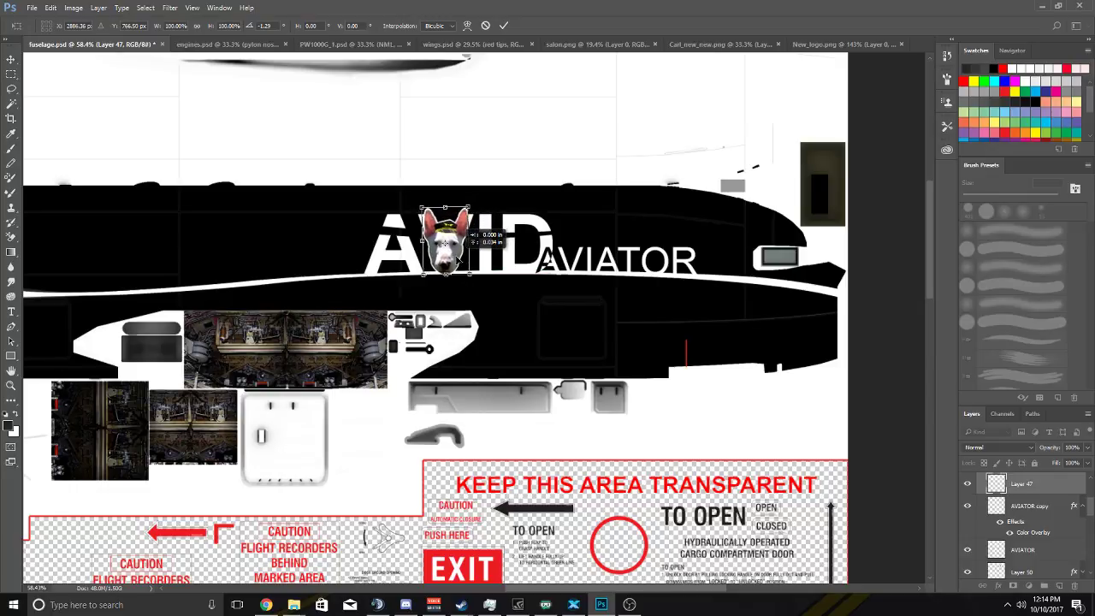
click(504, 25)
scroll(465, 206, up, 3)
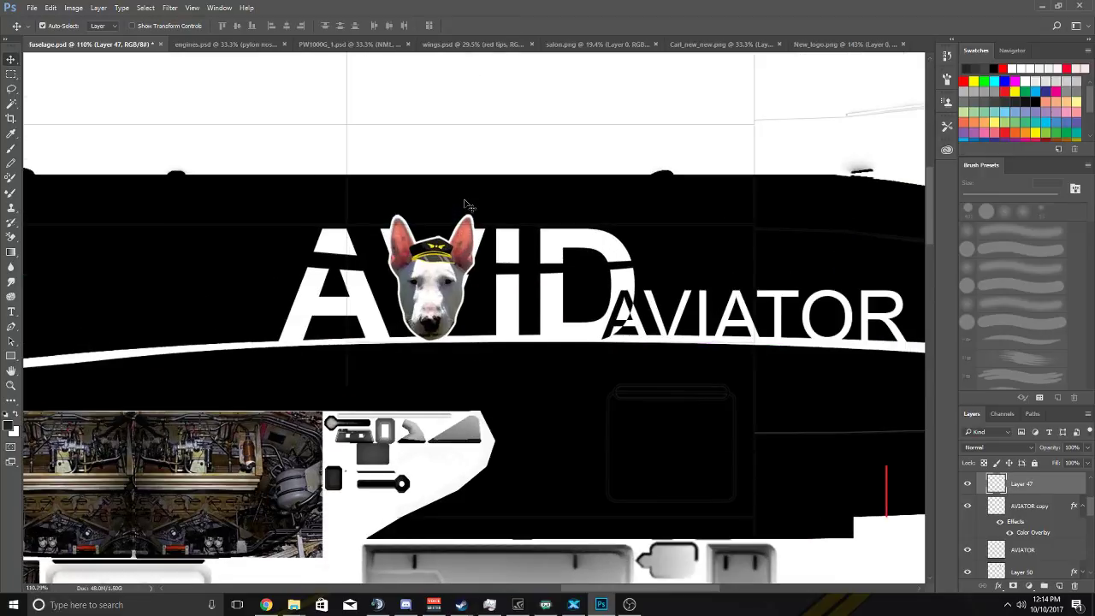
Paint out the V behind the dog head in black with a 67 px Pencil on a new layer above AVID.
scroll(1023, 526, up, 3)
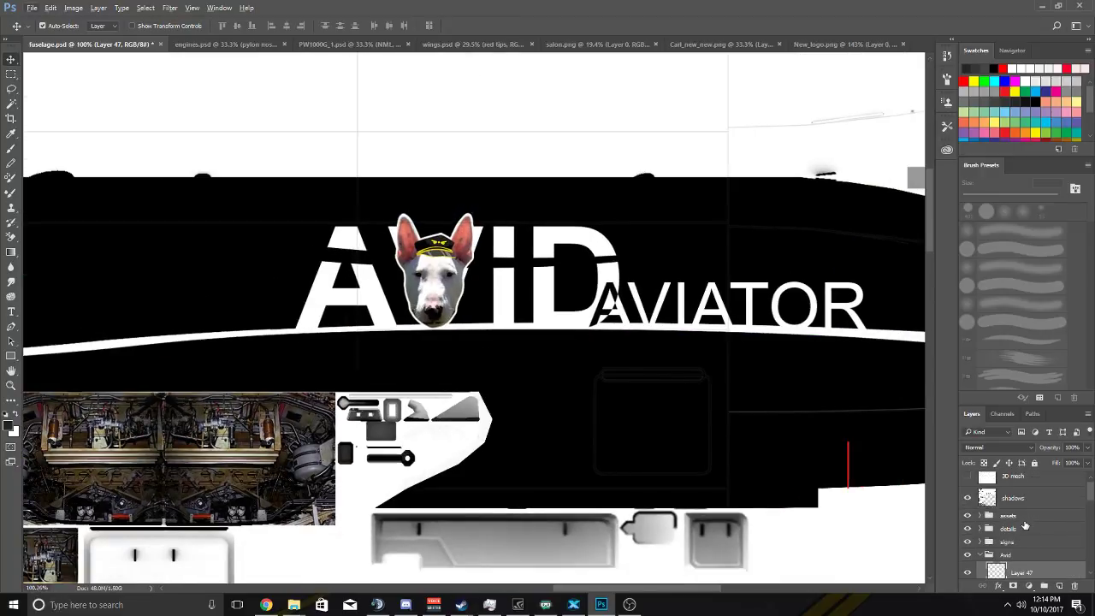
scroll(1020, 539, down, 3)
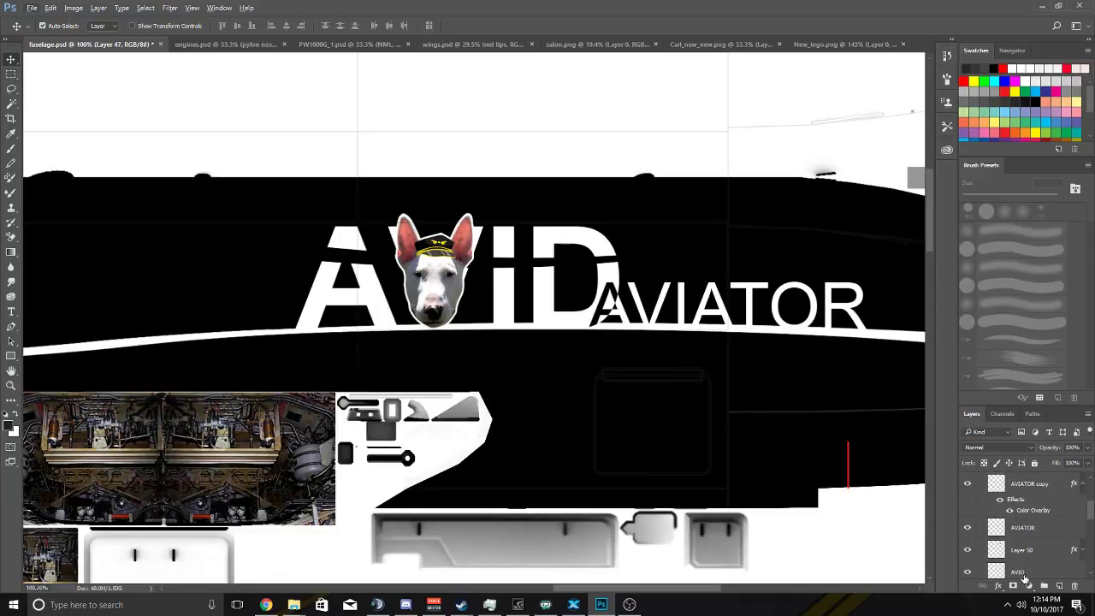
click(1026, 572)
scroll(1032, 563, down, 2)
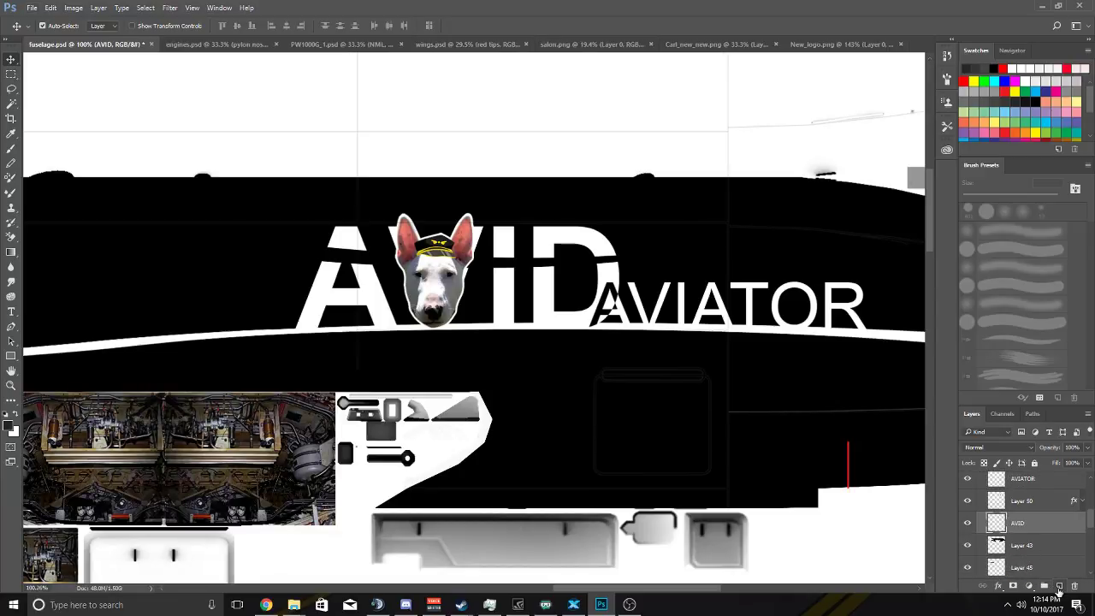
click(1059, 587)
click(11, 162)
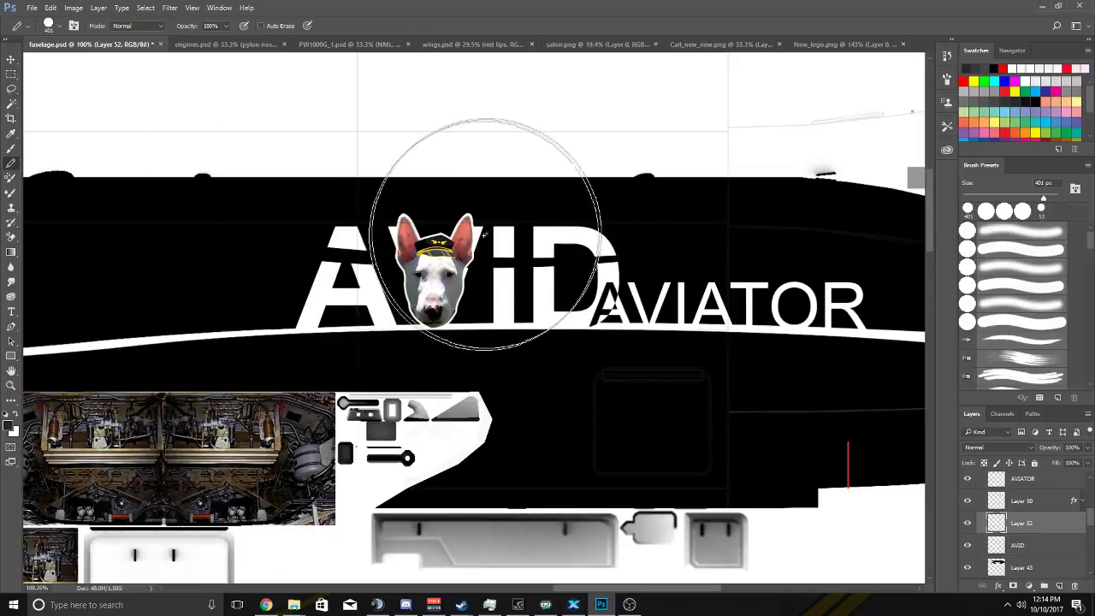
click(49, 25)
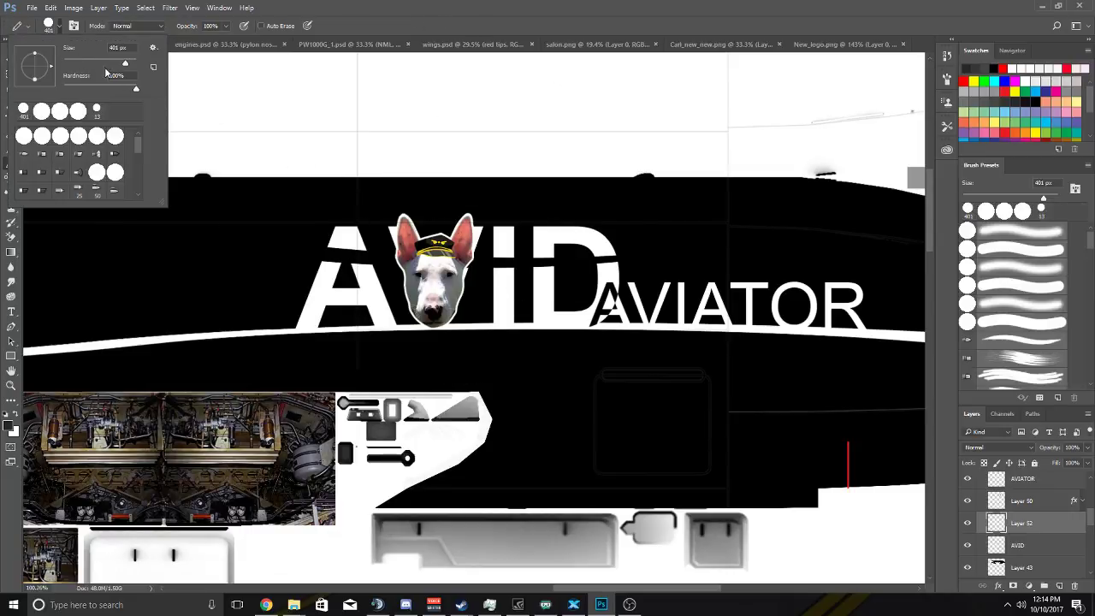
click(423, 232)
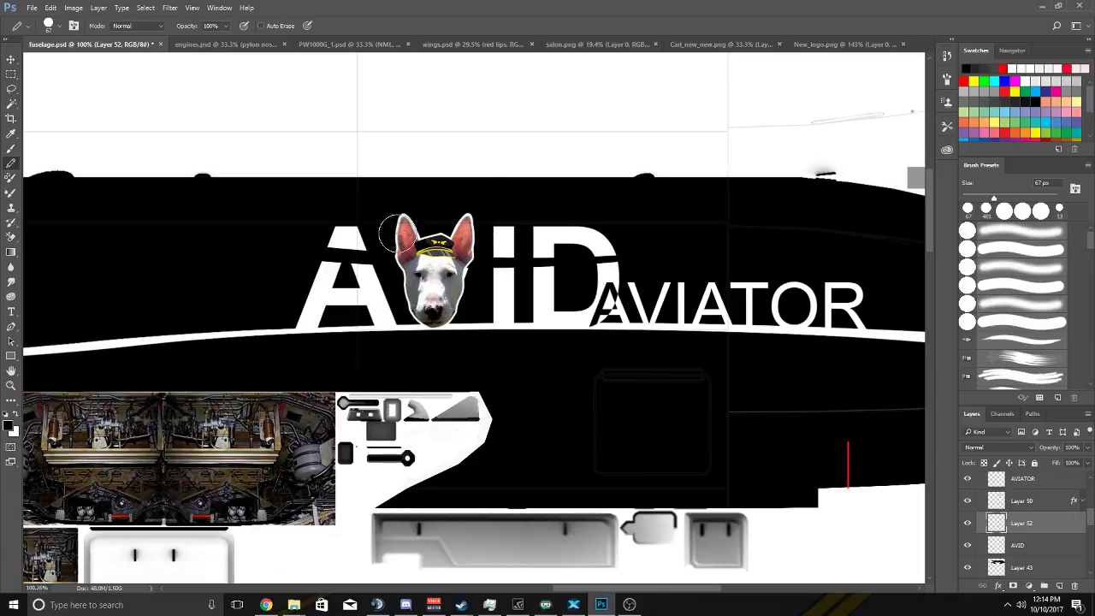
scroll(460, 261, down, 5)
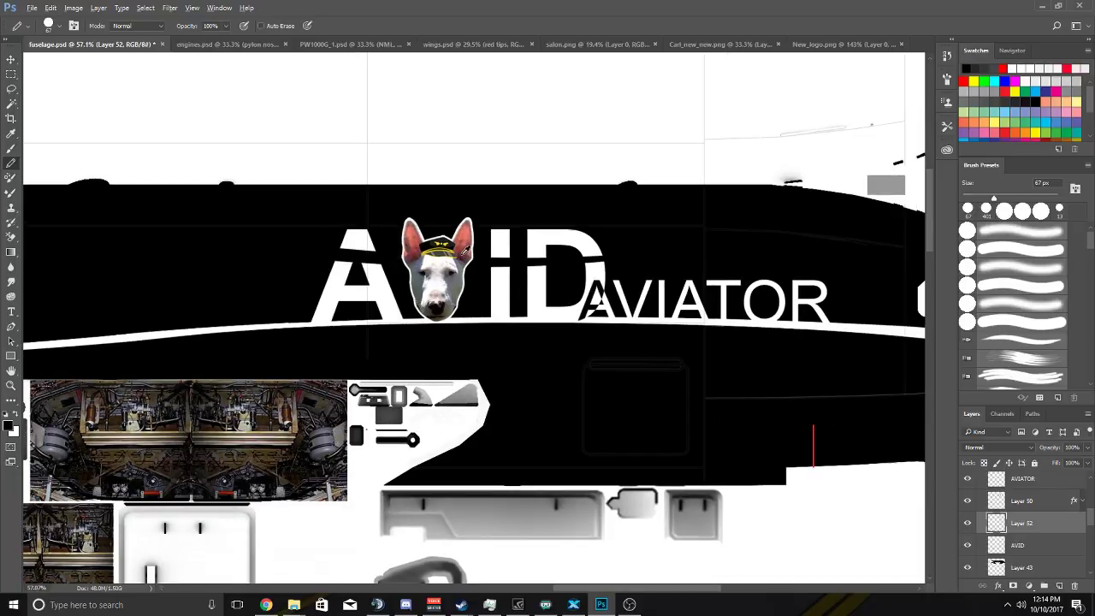
Remove the black paint over the V and return the dog head to the end of the AVIATOR lettering.
ctrl+click(475, 255)
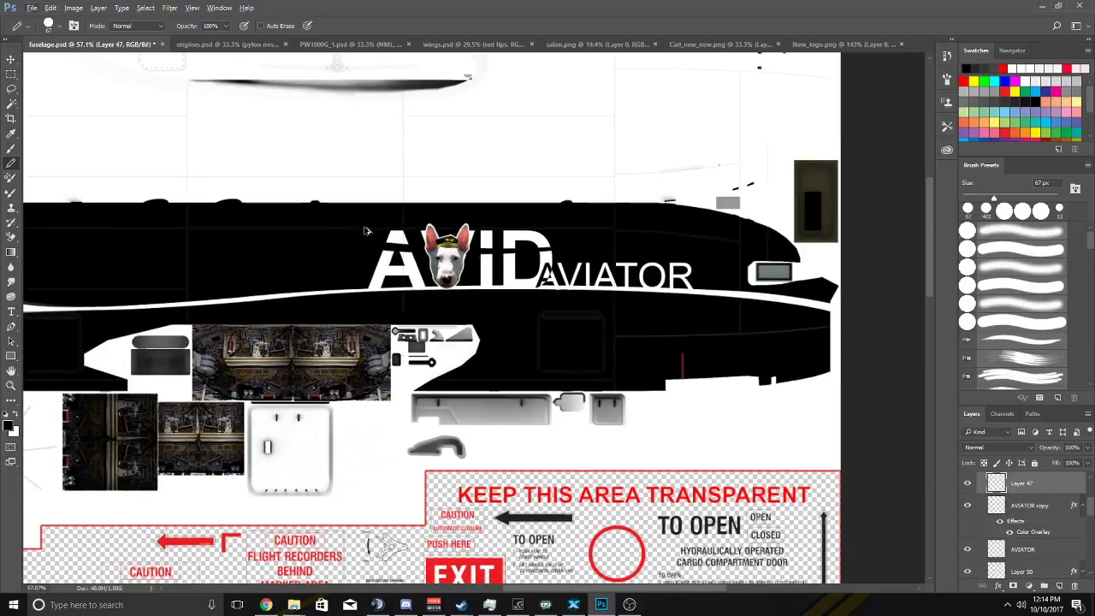
click(11, 59)
key(shift+Down)
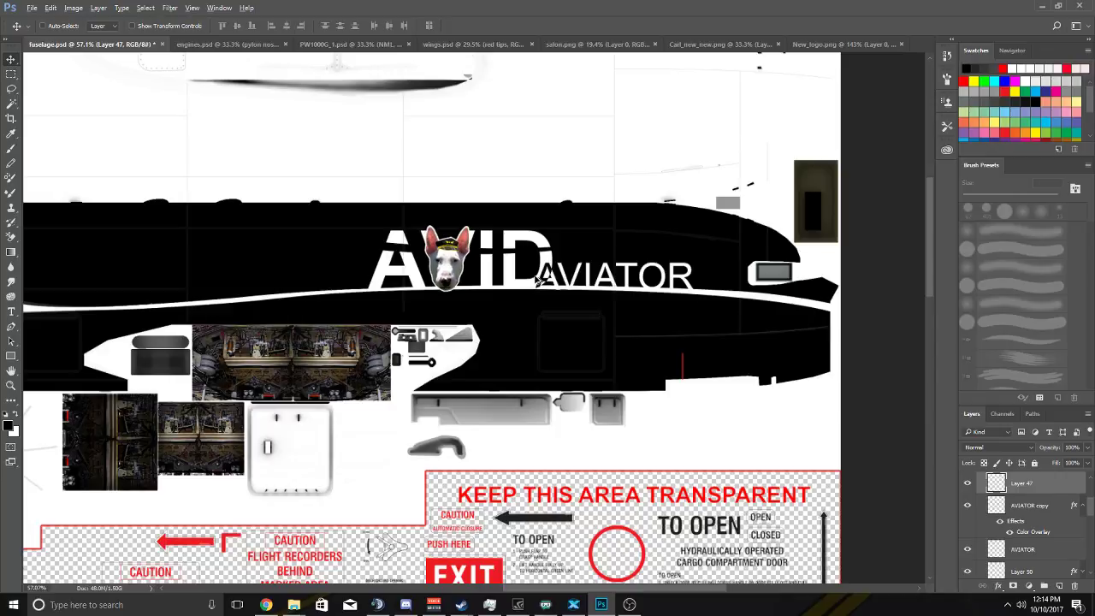
drag(539, 278, 808, 292)
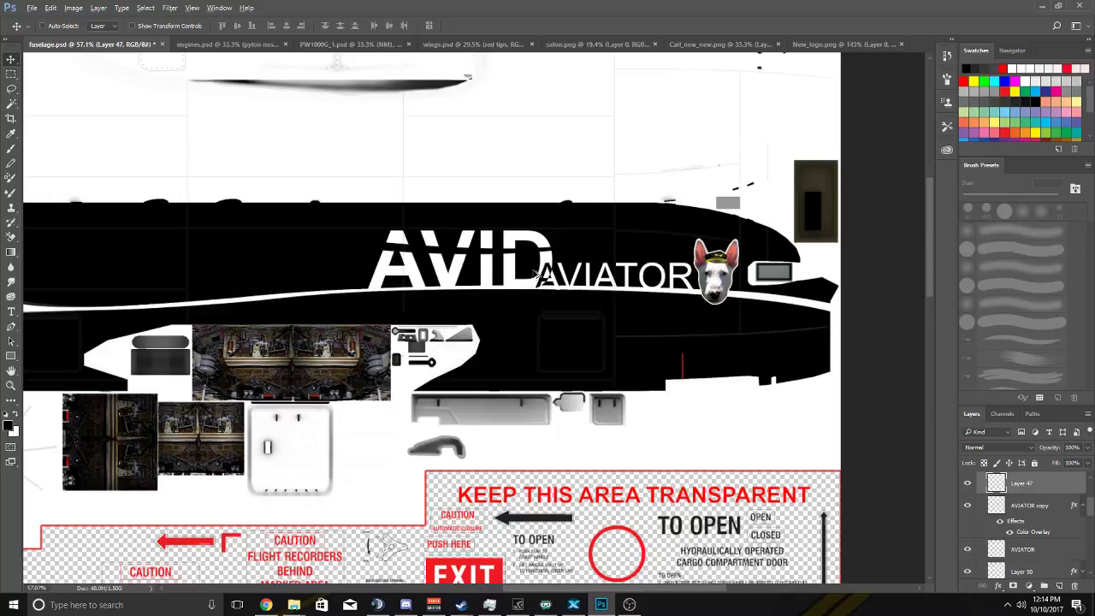
Toggle the visibility of Layer 47 and check the dog head's placement beside the AVIATOR lettering.
click(968, 483)
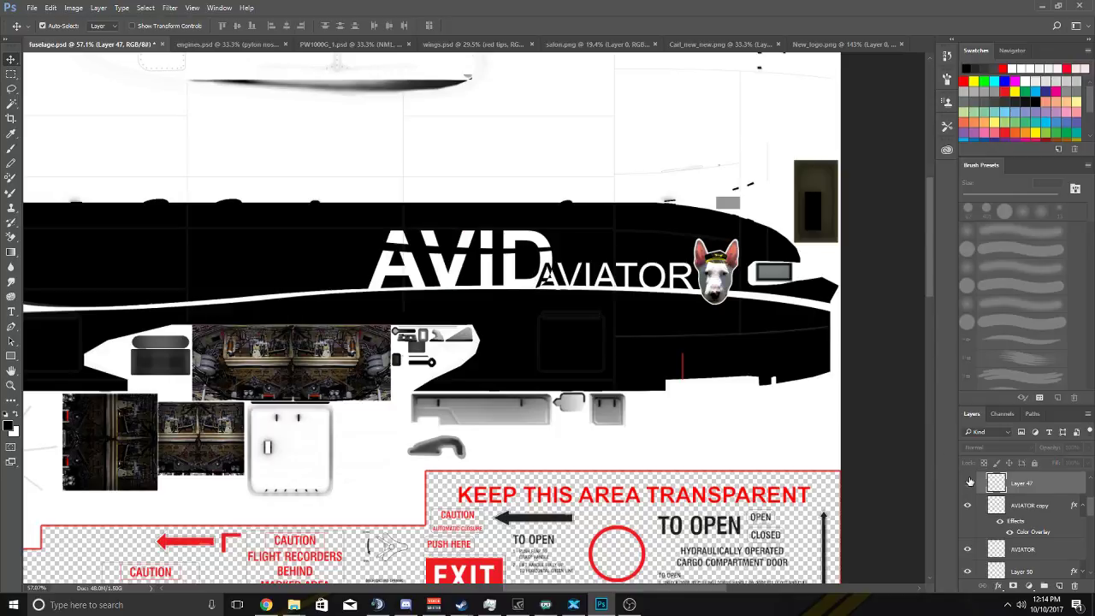
click(968, 483)
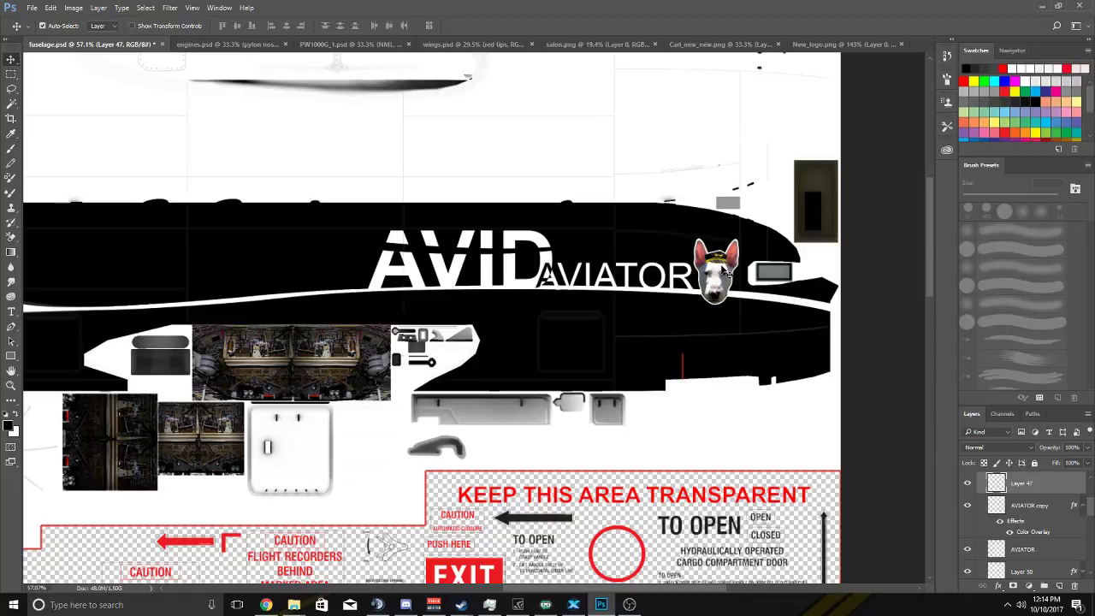
scroll(726, 272, down, 3)
scroll(713, 272, up, 3)
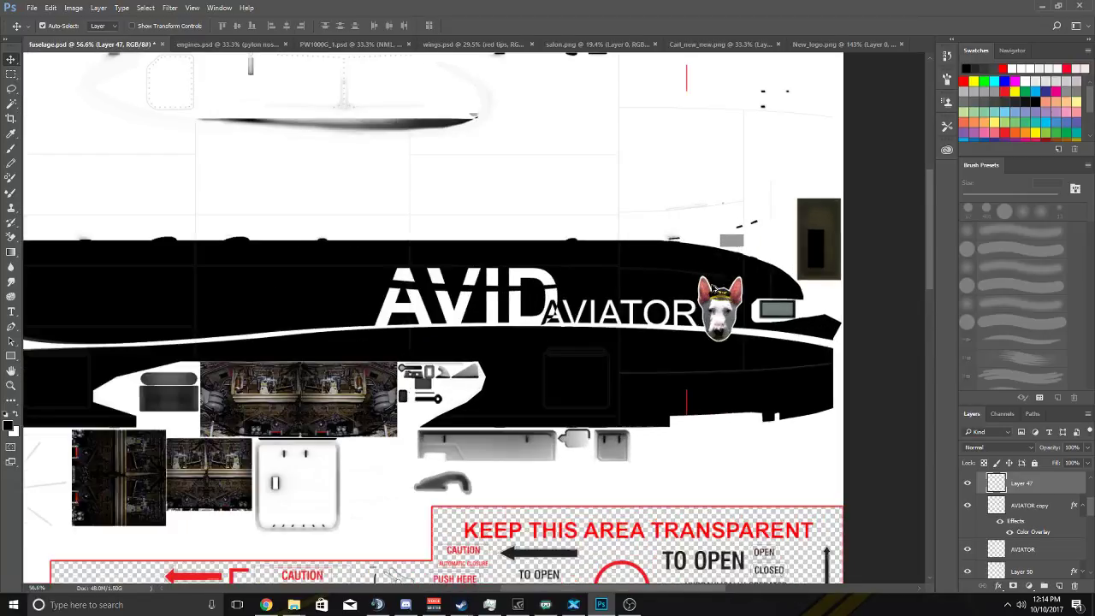
scroll(674, 306, up, 2)
scroll(647, 316, down, 3)
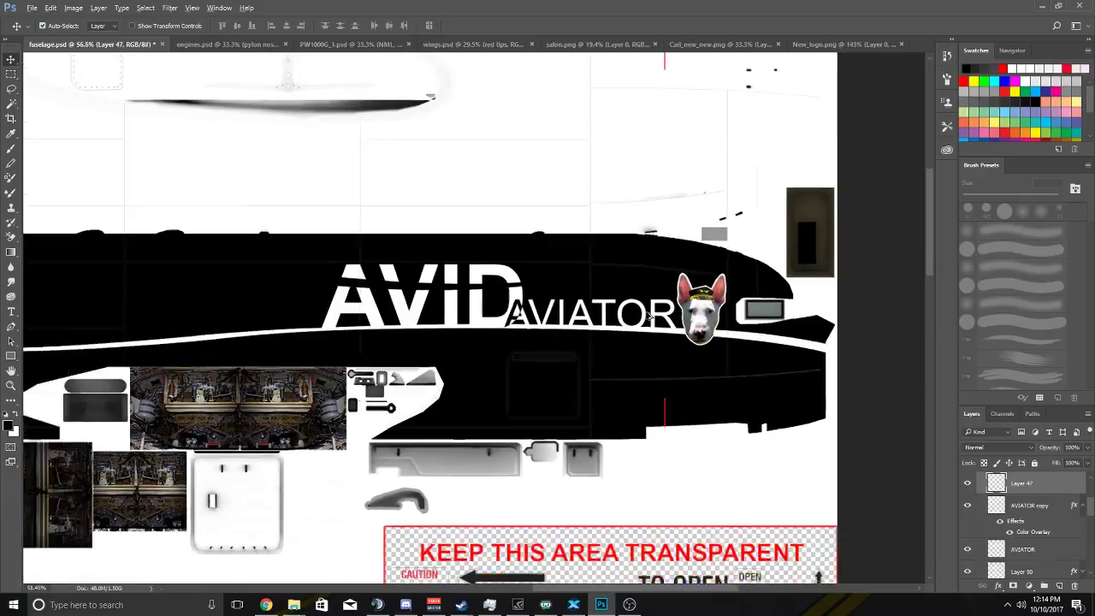
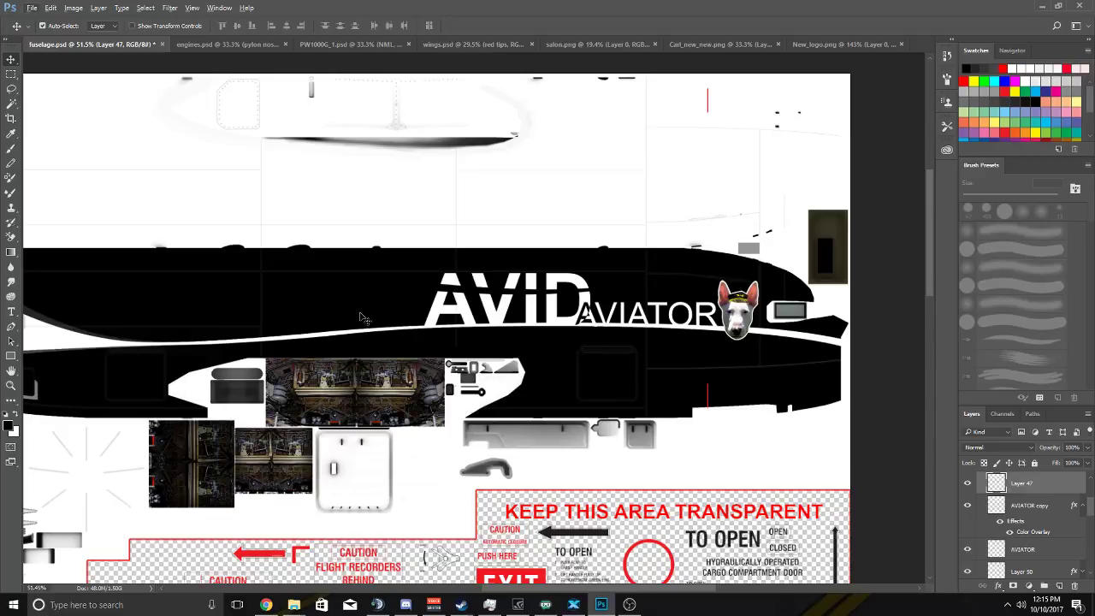
Hide and reshow the dog head layer to compare the fuselage lettering with and without it.
click(968, 484)
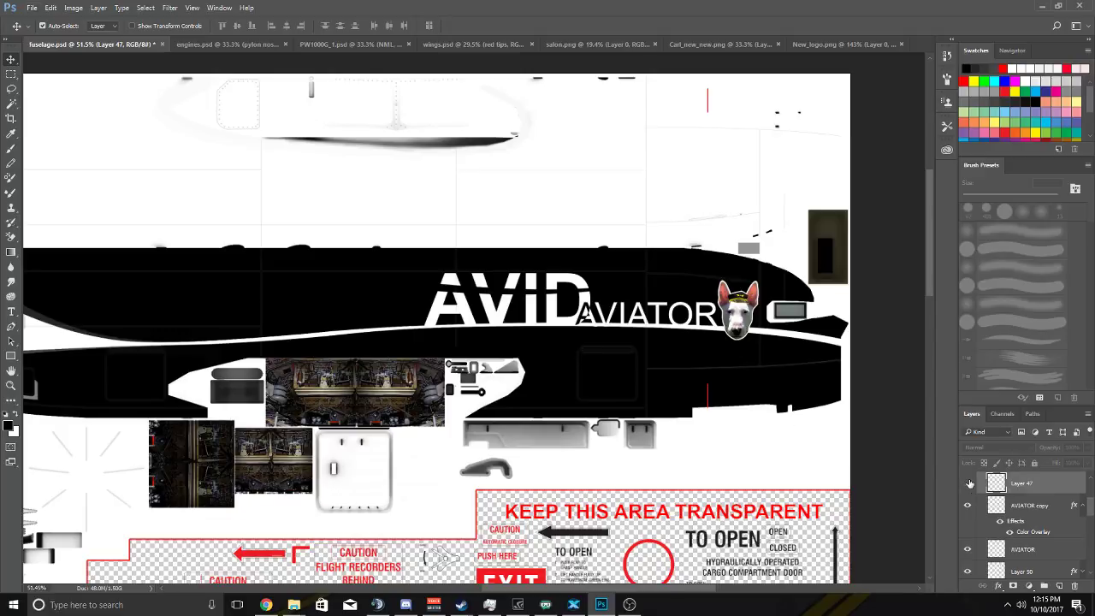
scroll(659, 392, down, 3)
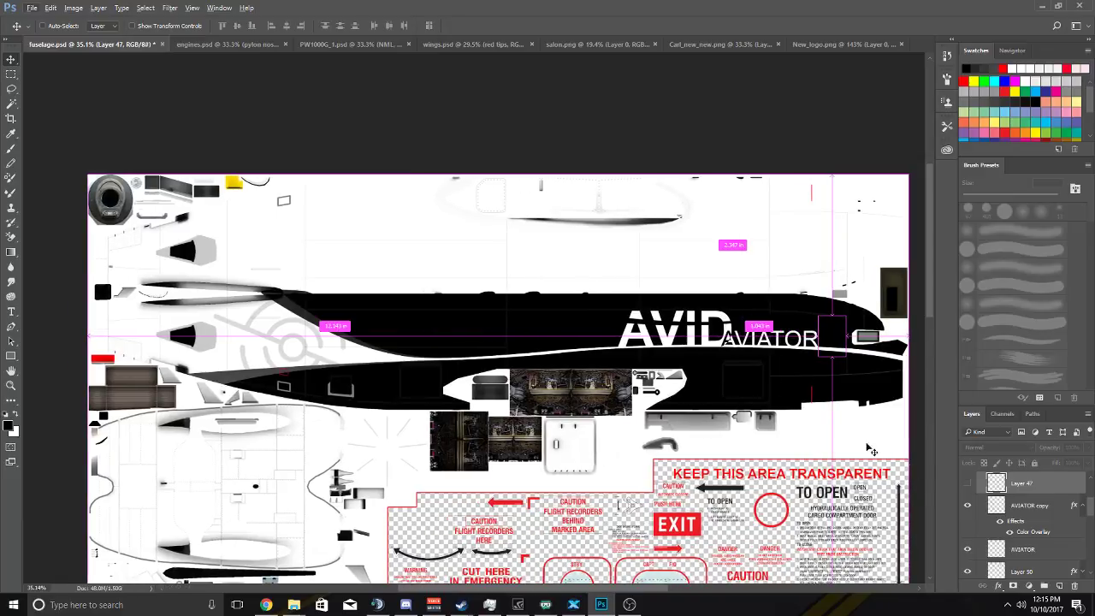
click(967, 483)
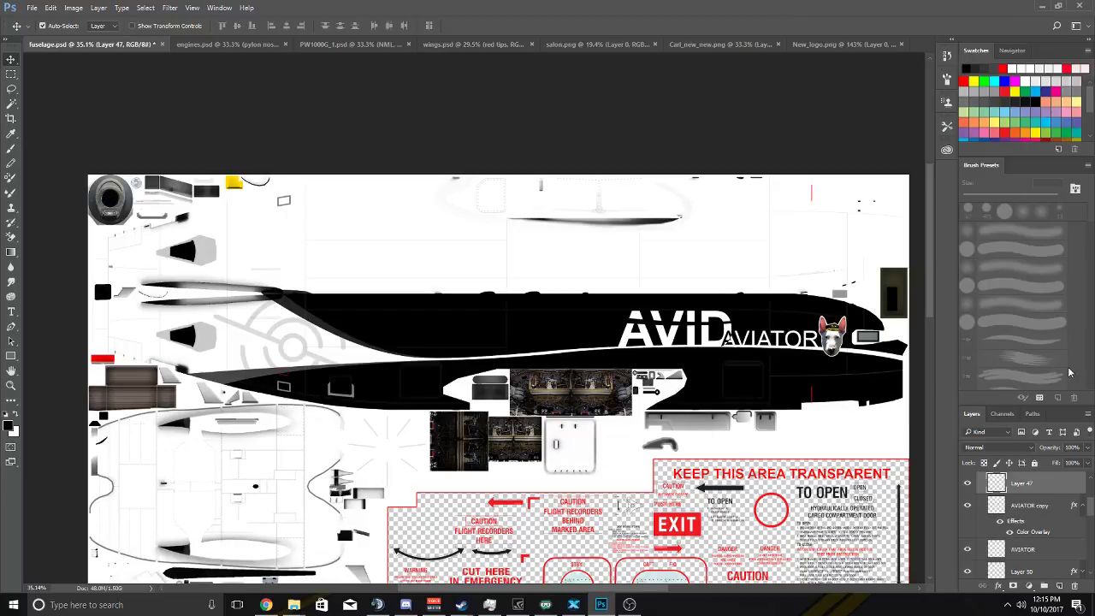
Rename the Avid layer group to Avid Front and duplicate it within fuselage.psd as Avid Front copy.
scroll(1037, 493, up, 2)
click(985, 518)
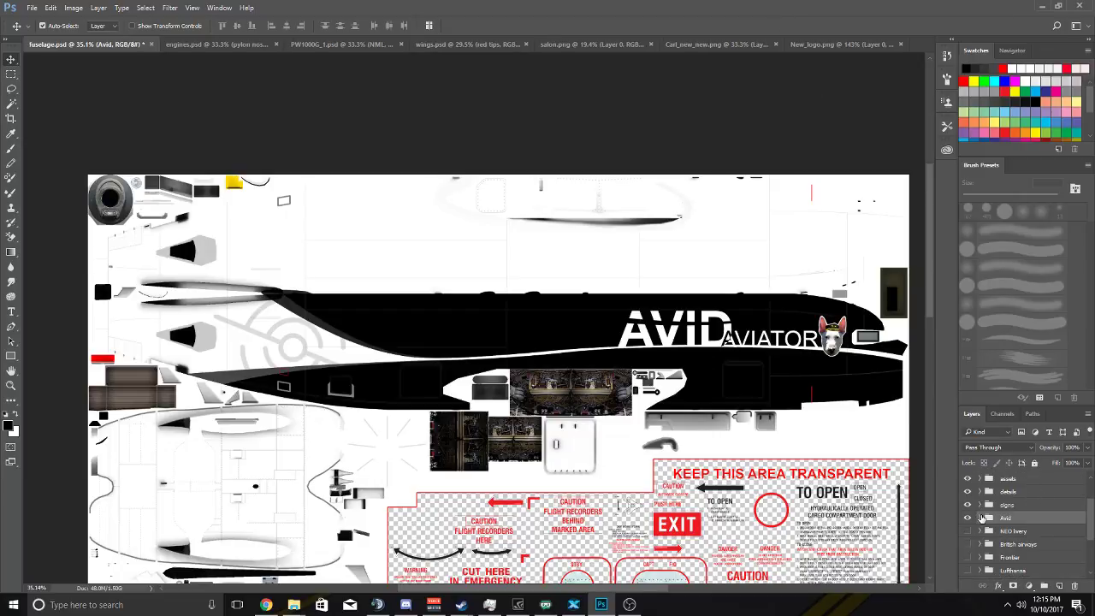
double_click(1016, 520)
text(Avid Front)
key(Return)
right_click(1026, 517)
click(982, 172)
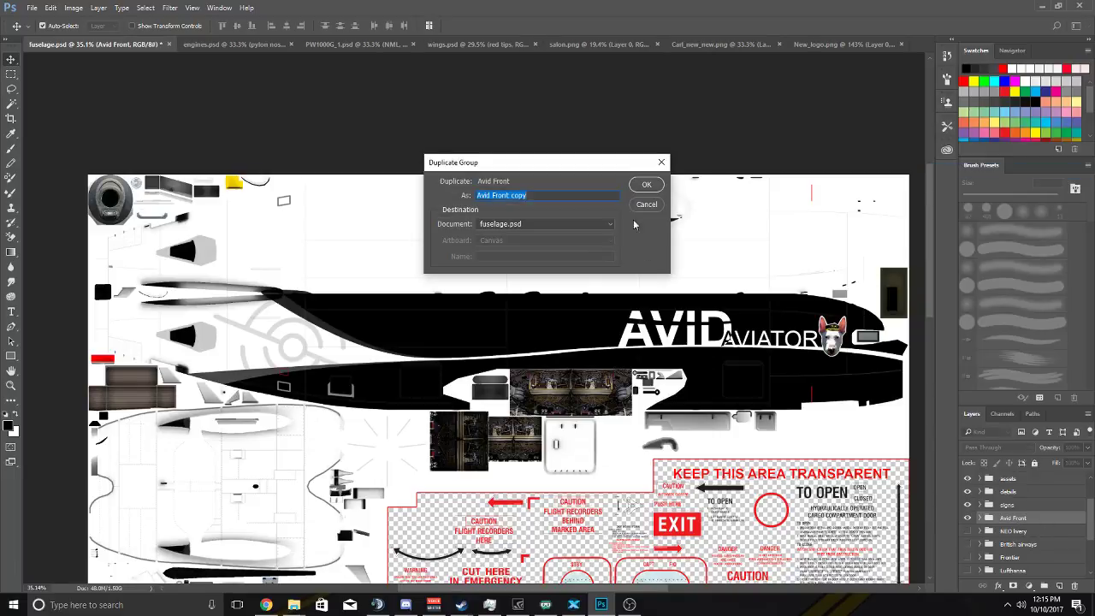
click(645, 187)
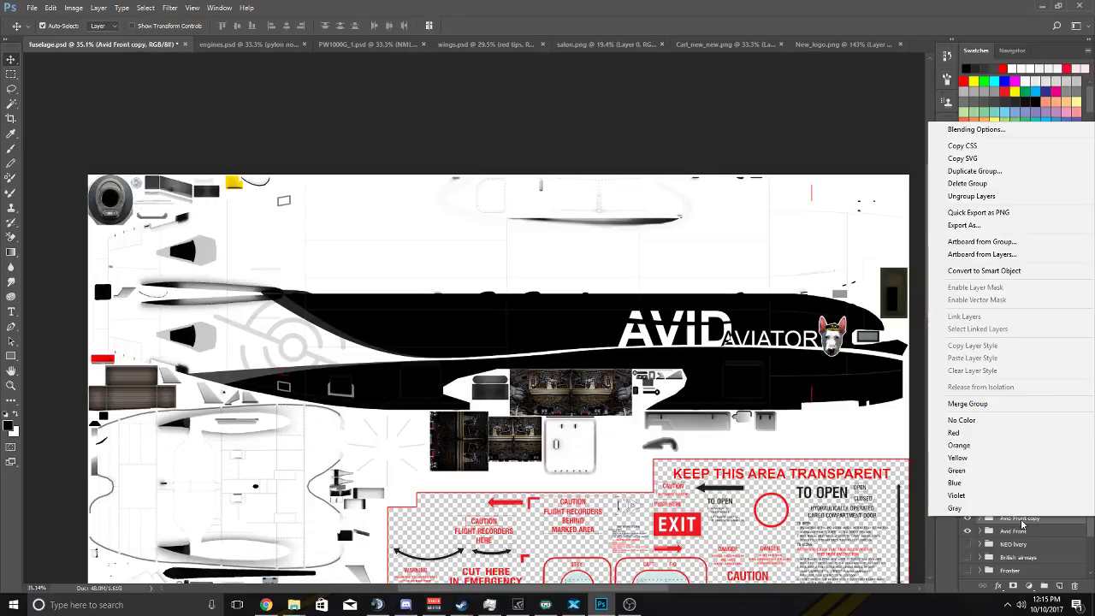
Flip the Avid Front copy group vertically to mirror the livery for the opposite fuselage side.
click(1022, 524)
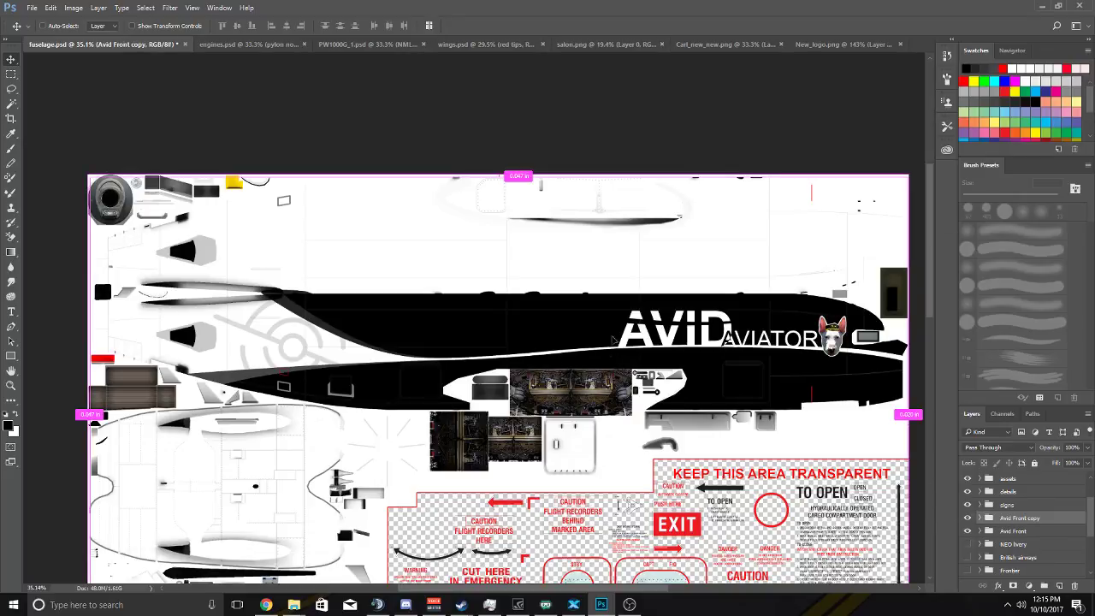
drag(614, 339, 619, 299)
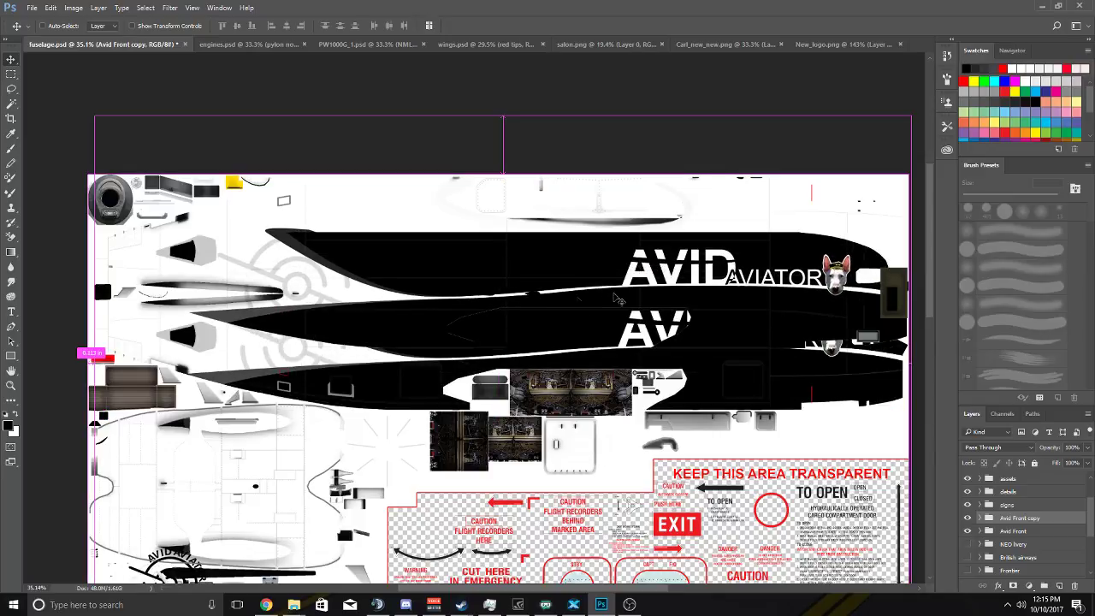
key(ctrl+z)
click(51, 9)
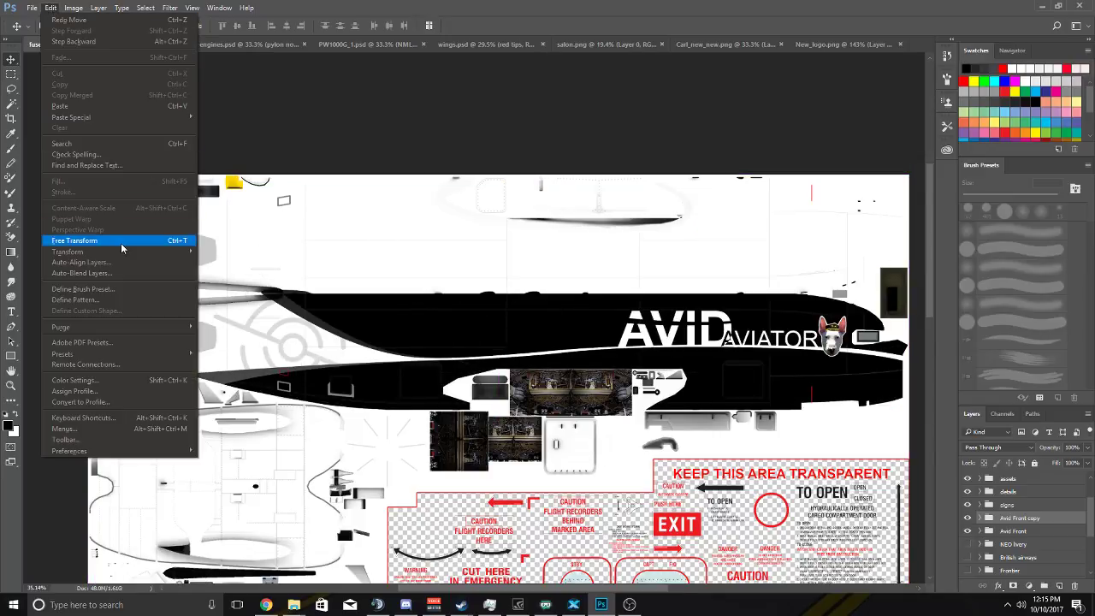
mouse_move(102, 254)
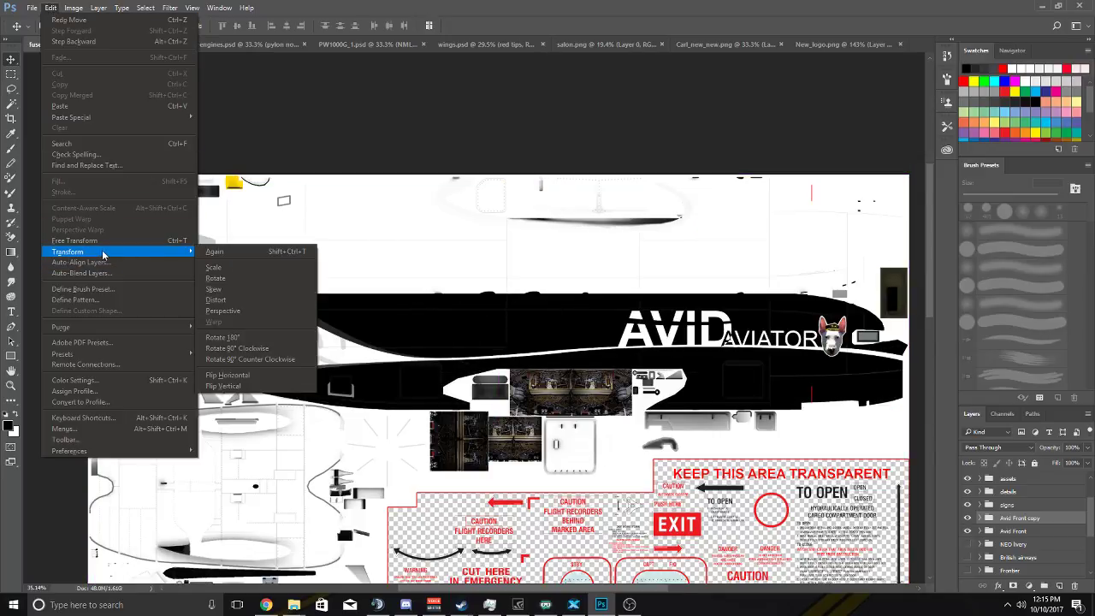
click(236, 386)
key(ctrl)
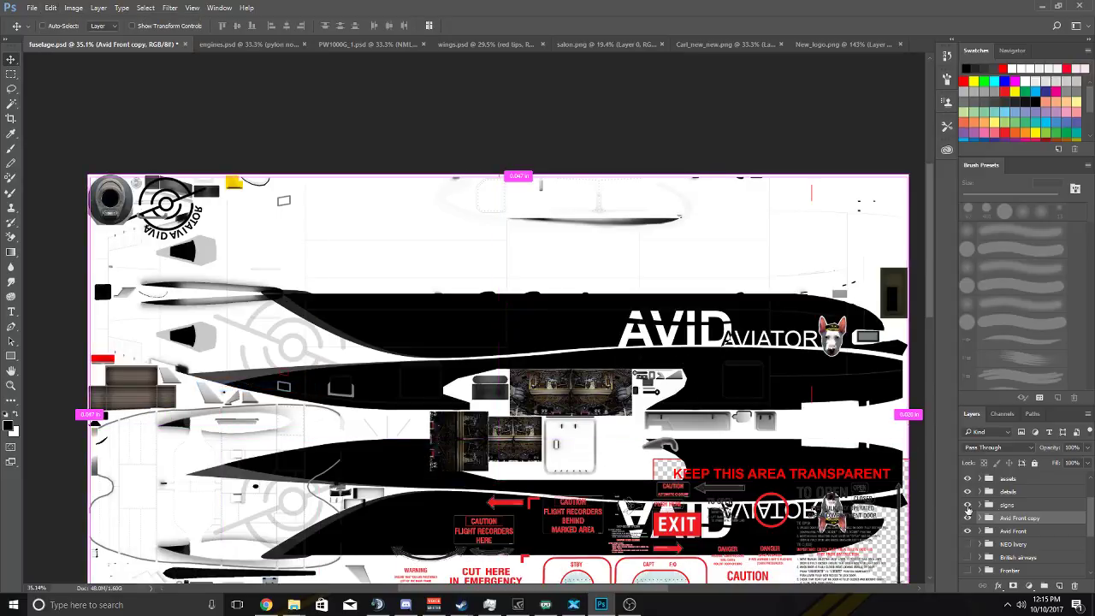
Move the flipped Avid Front copy onto the upper fuselage half, aligning it with the wing-root cutout and nose.
drag(709, 456, 691, 185)
scroll(501, 190, up, 6)
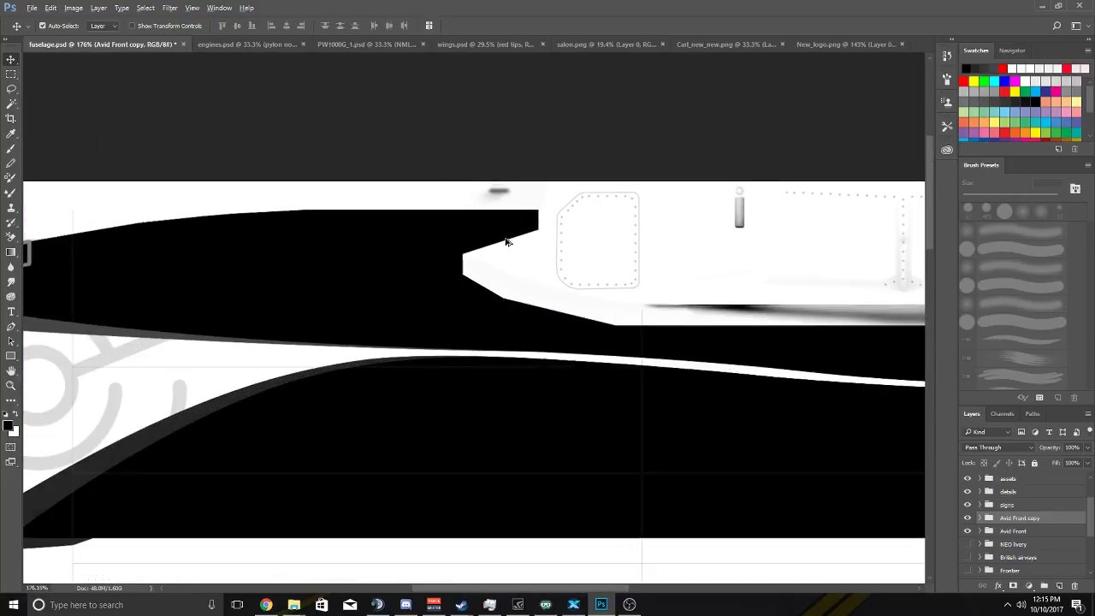
drag(514, 243, 528, 216)
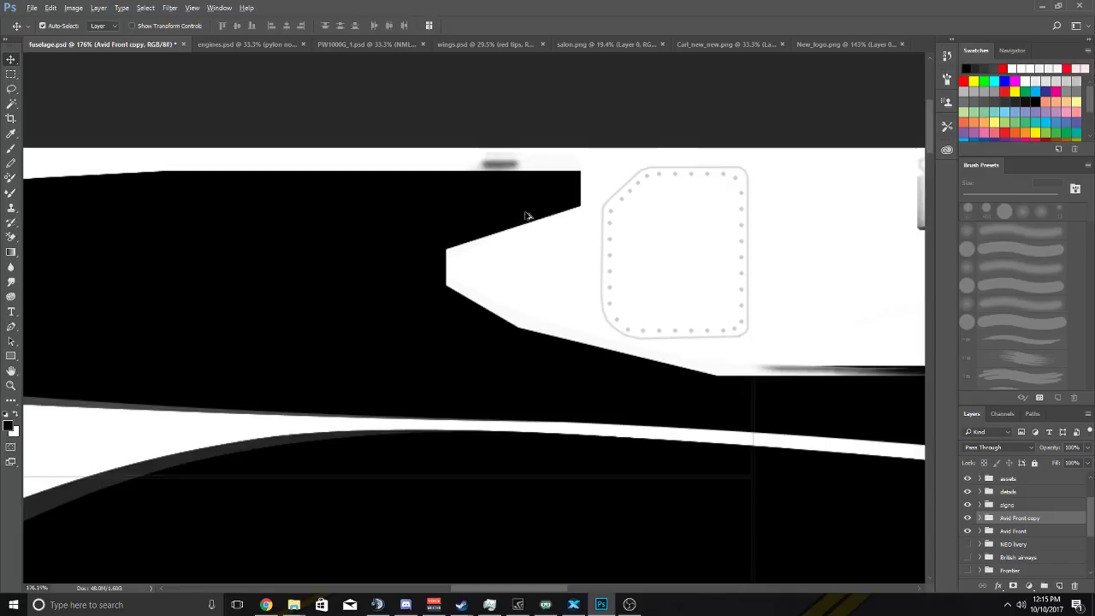
scroll(527, 216, down, 6)
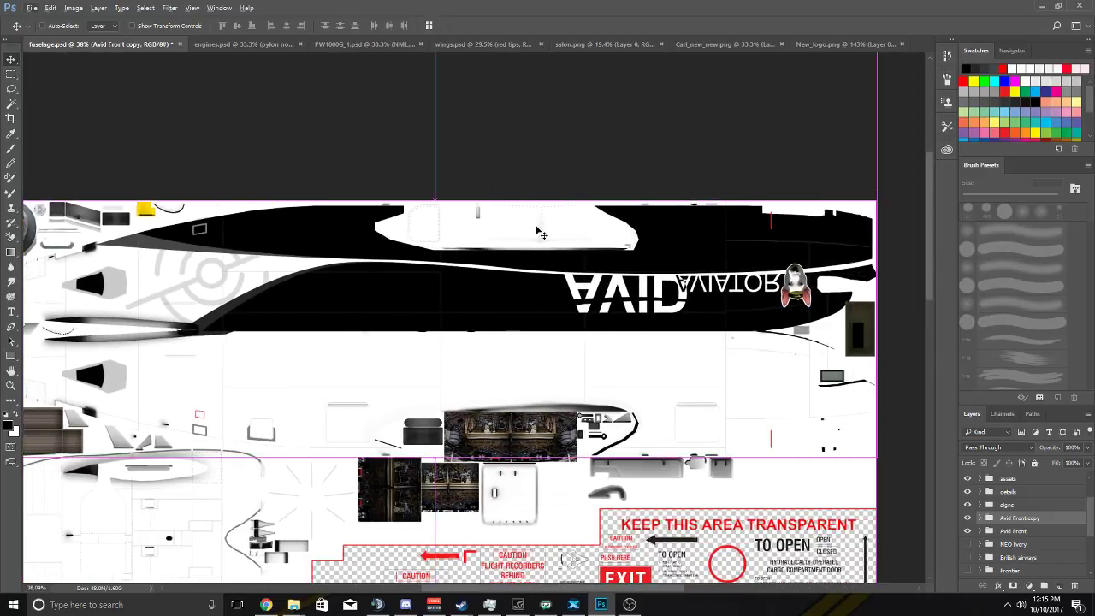
scroll(541, 232, up, 5)
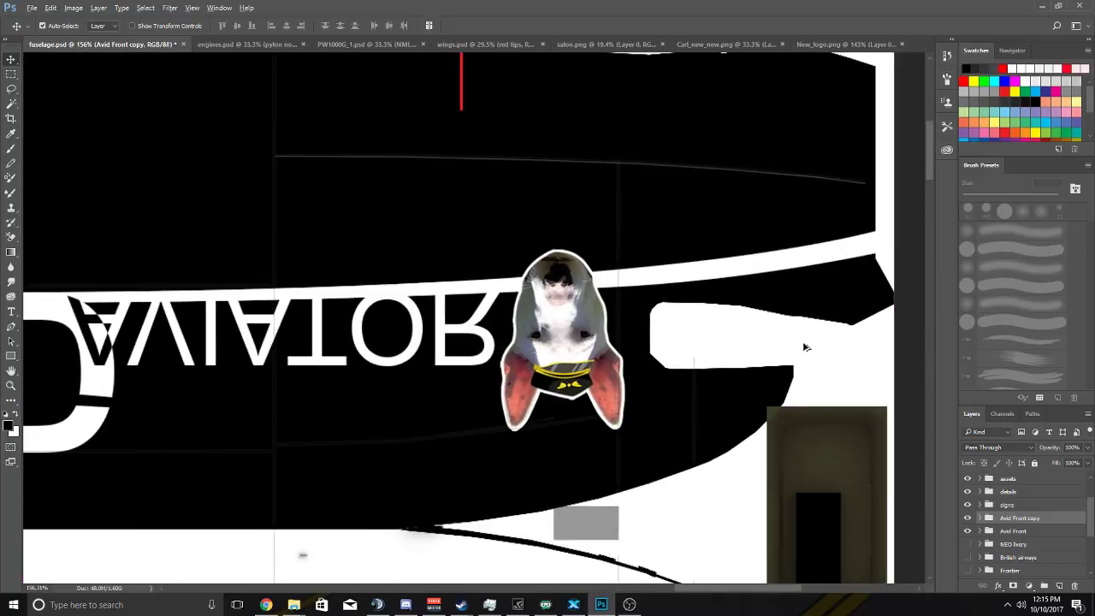
scroll(804, 347, up, 1)
mouse_move(805, 285)
mouse_down()
mouse_move(793, 261)
mouse_move(798, 282)
mouse_up()
scroll(796, 283, down, 6)
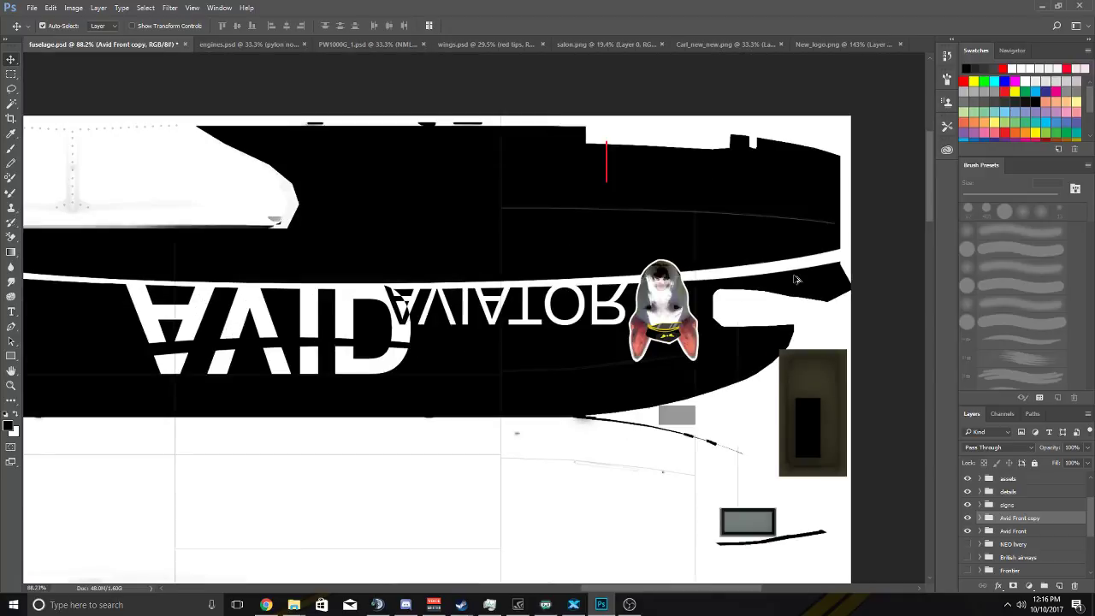
scroll(479, 224, down, 3)
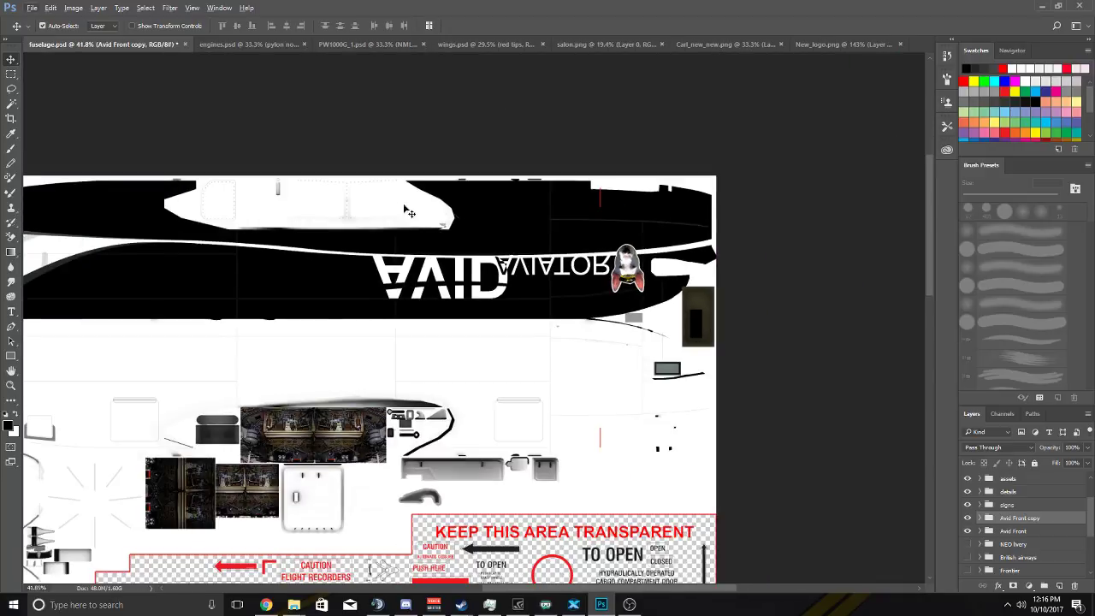
Nudge the flipped livery group upward so its black band sits closer to the texture's top edge.
scroll(250, 172, up, 7)
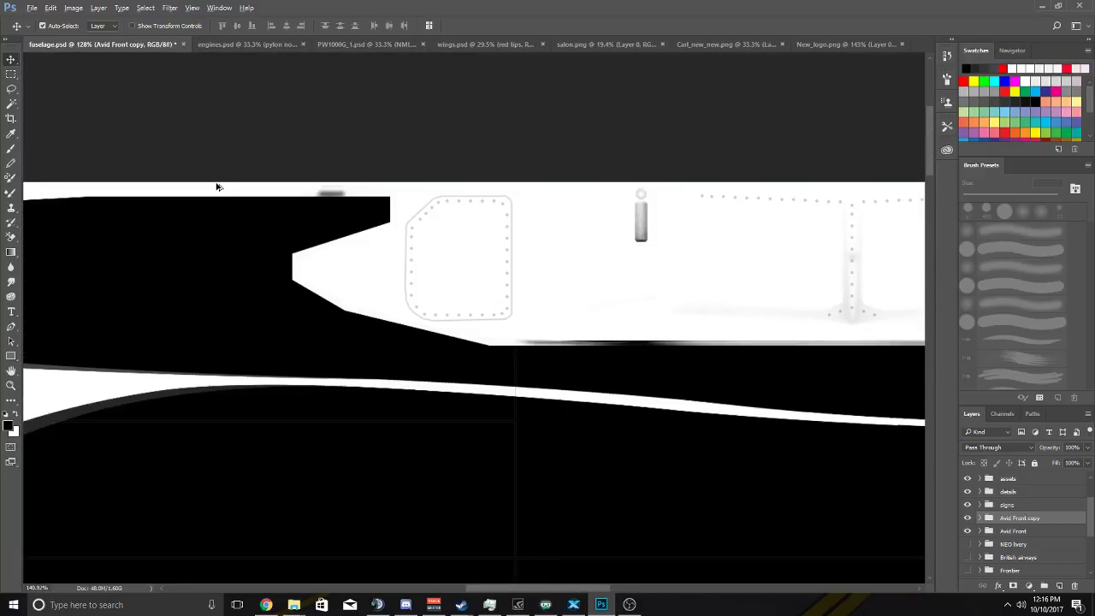
key(Up)
key(Up)
key(Up)
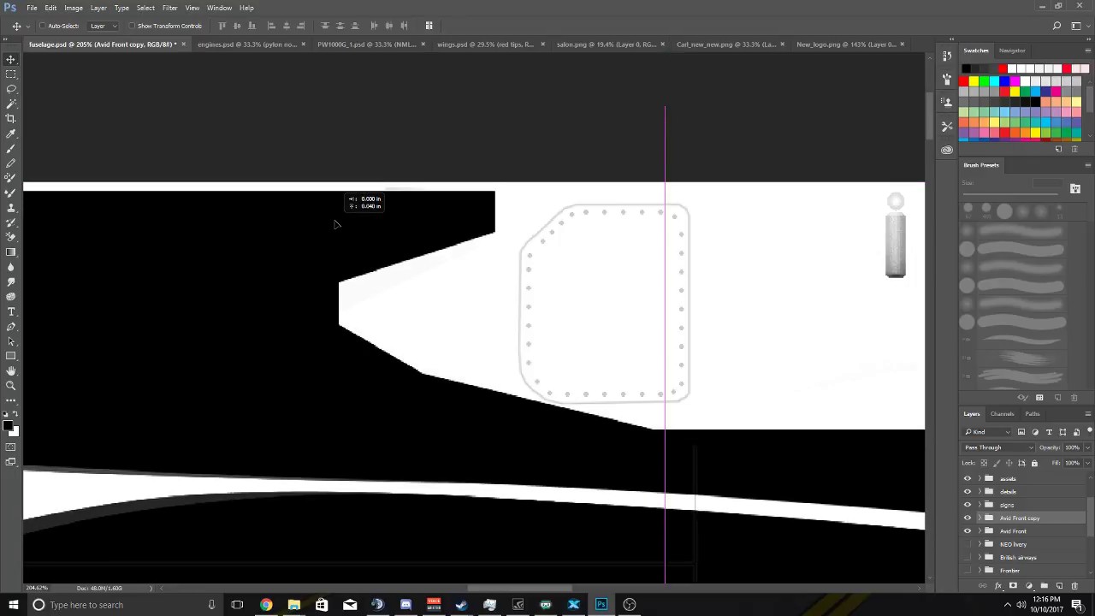
scroll(337, 223, down, 5)
scroll(338, 223, down, 2)
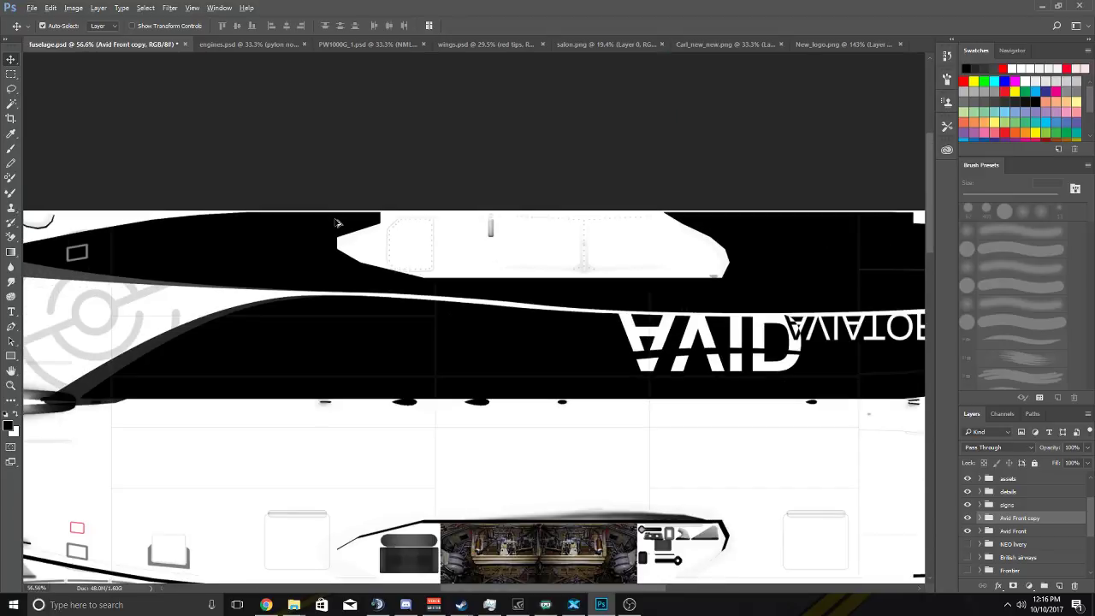
scroll(337, 223, down, 3)
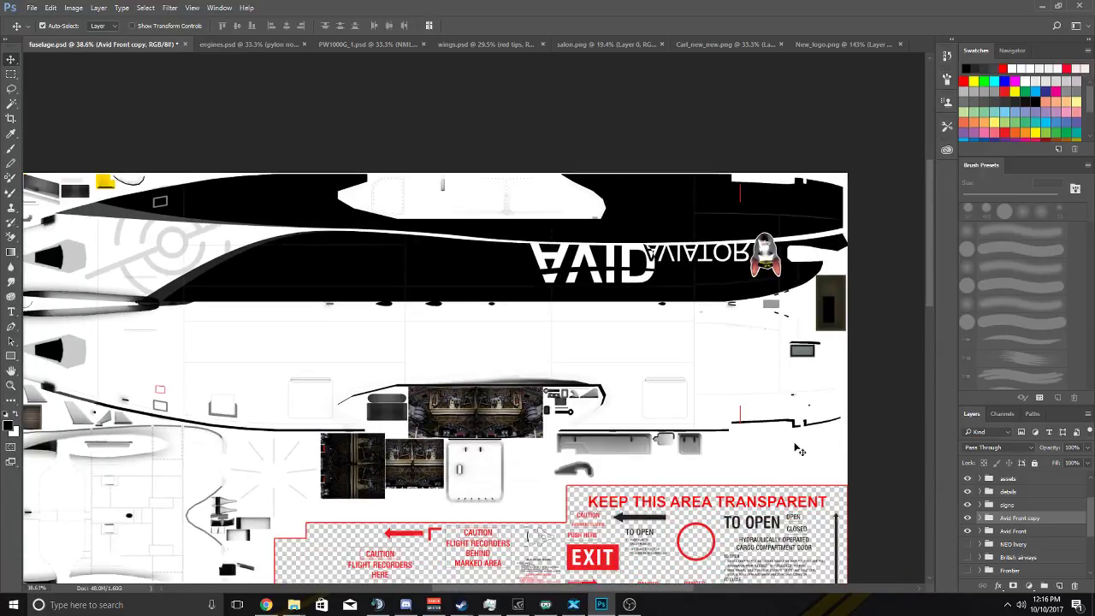
scroll(717, 432, down, 2)
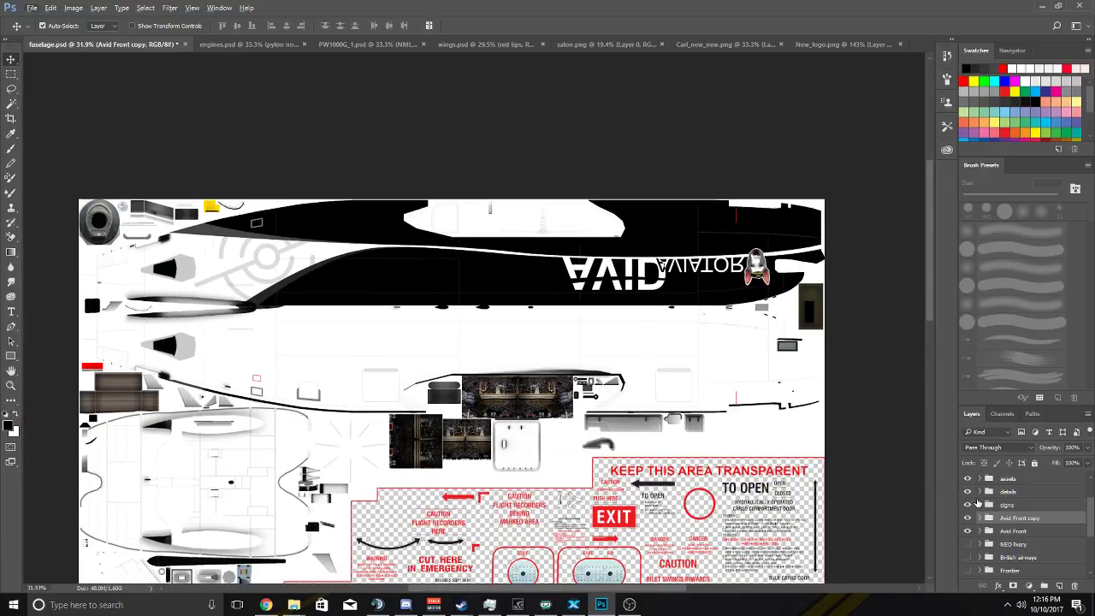
Undo the flipped group's moves and try placing it over the upper fuselage again.
click(975, 498)
click(970, 493)
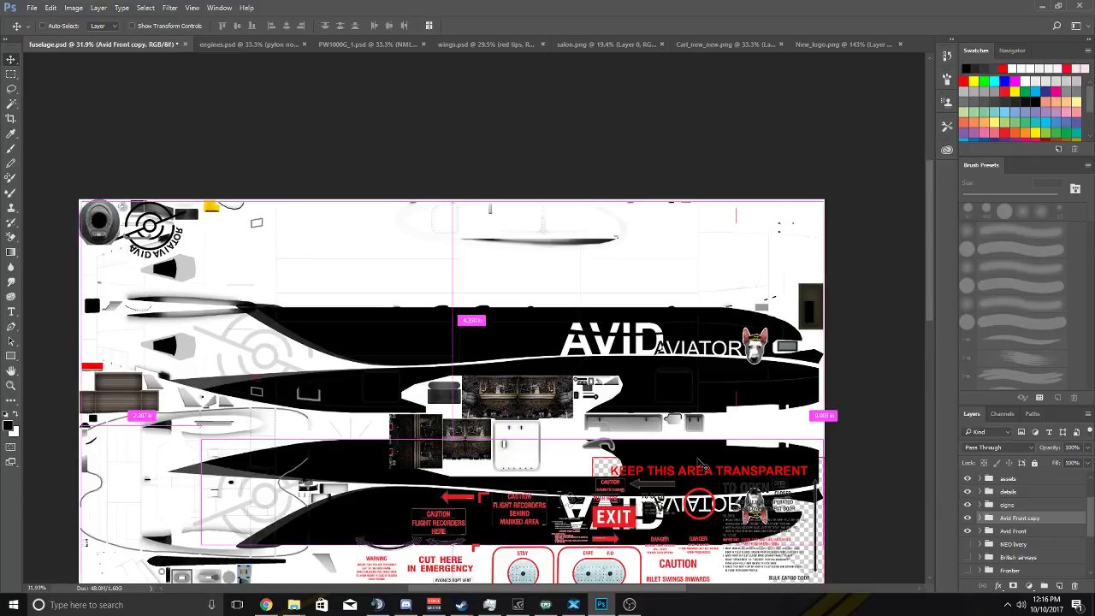
drag(701, 462, 676, 246)
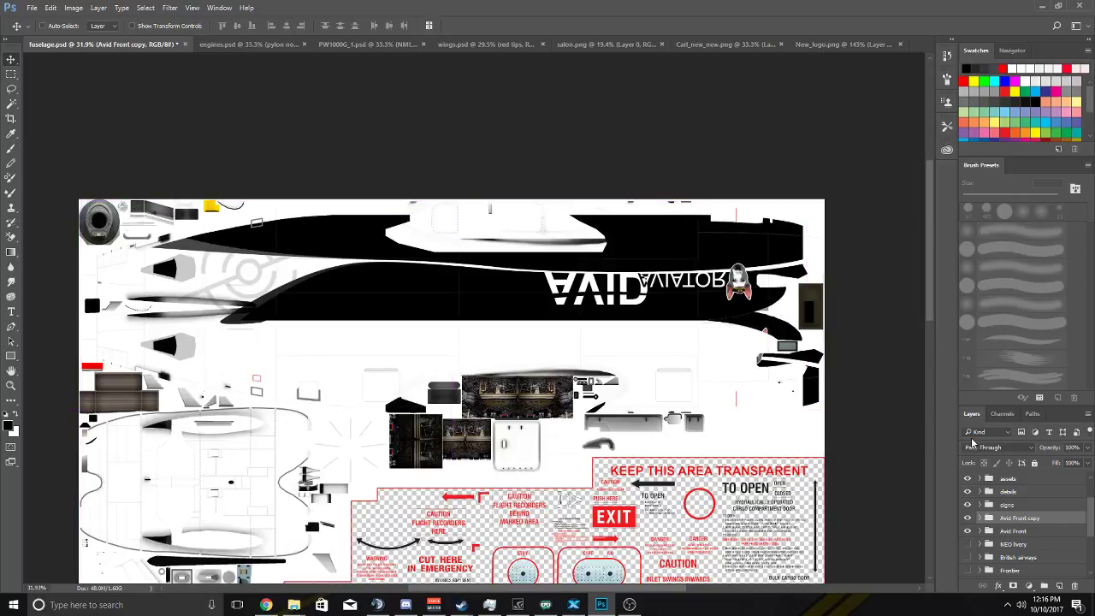
key(ctrl+z)
Expand the Avid Front copy group, load Layer 42's pixels as a selection and hide that layer.
scroll(1048, 488, down, 1)
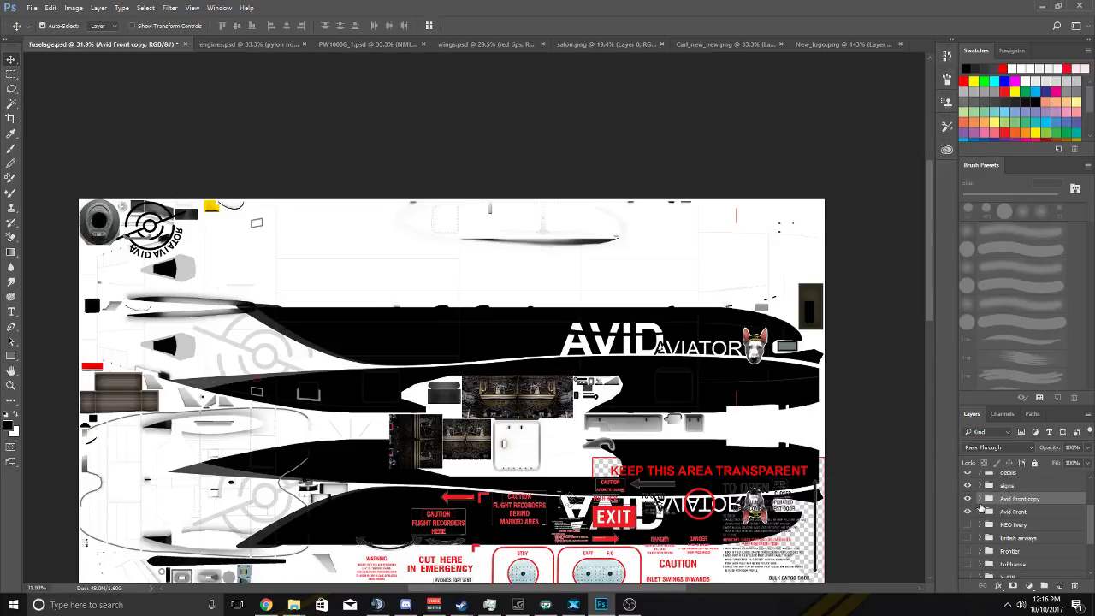
click(980, 499)
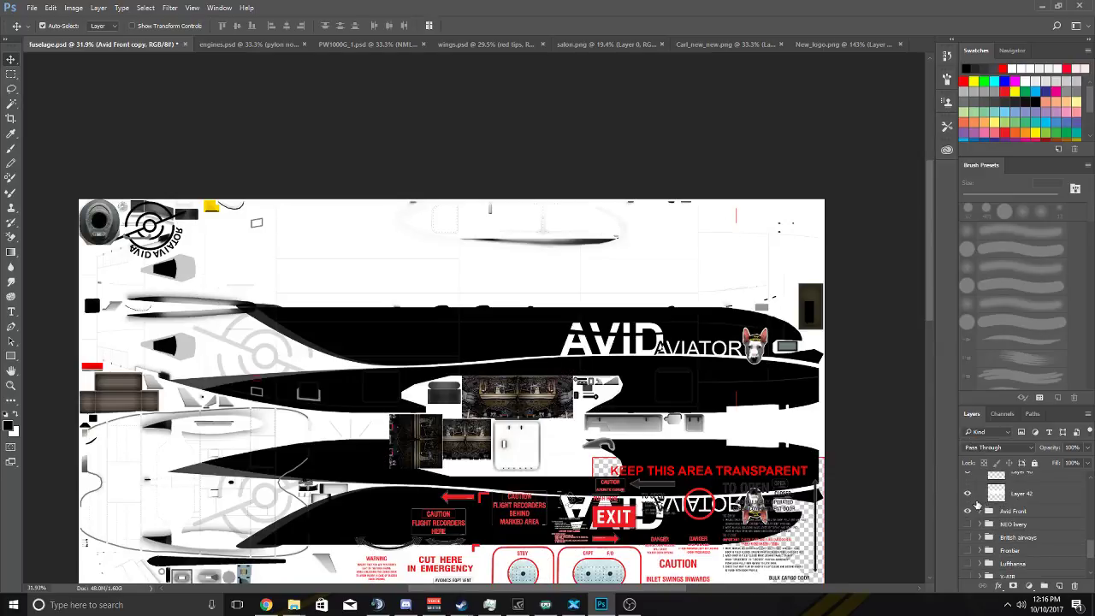
right_click(997, 494)
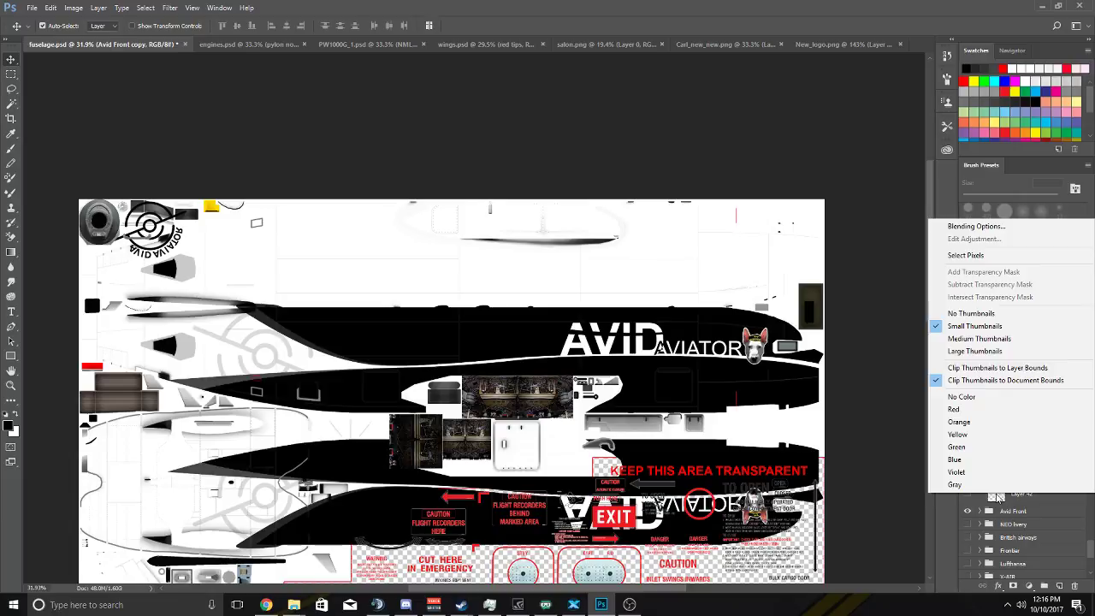
click(966, 255)
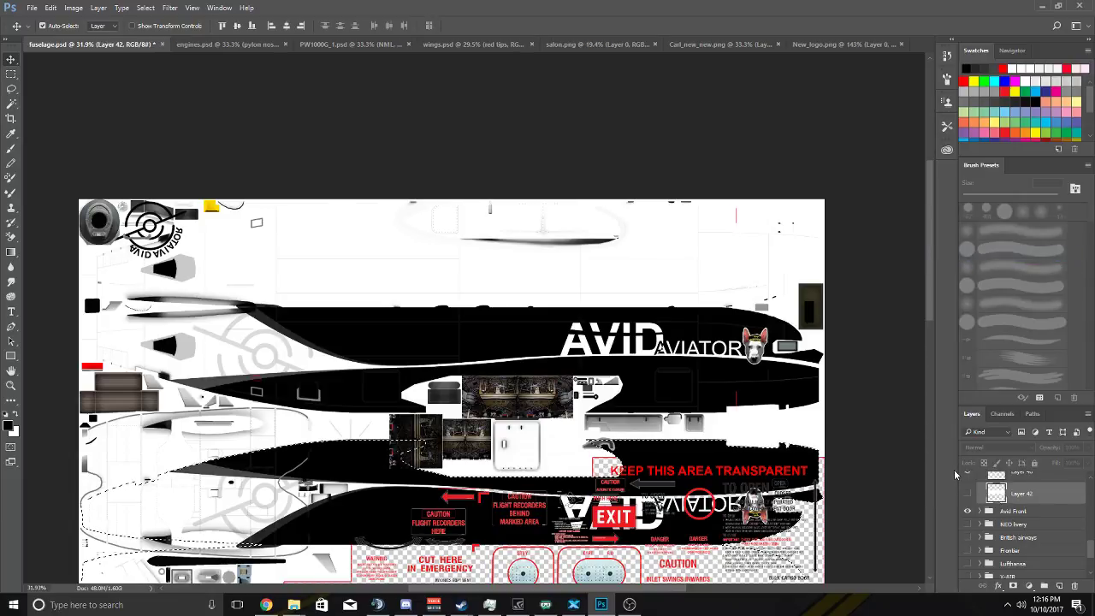
scroll(997, 479, up, 1)
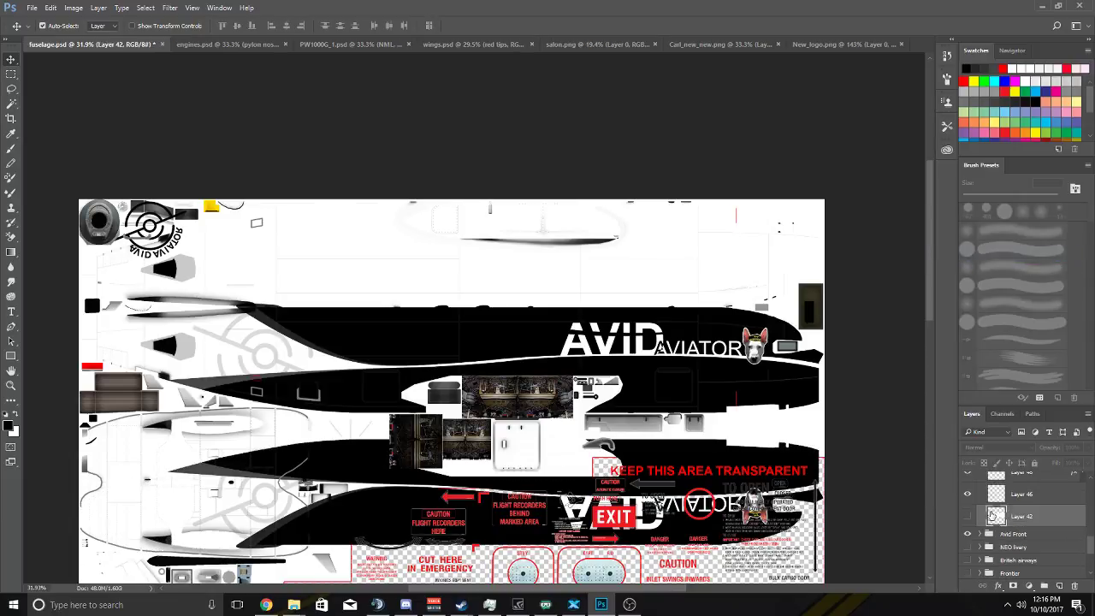
Expand the original Avid Front group and load its Layer 42 pixels as a selection around the fuselage outline.
click(983, 533)
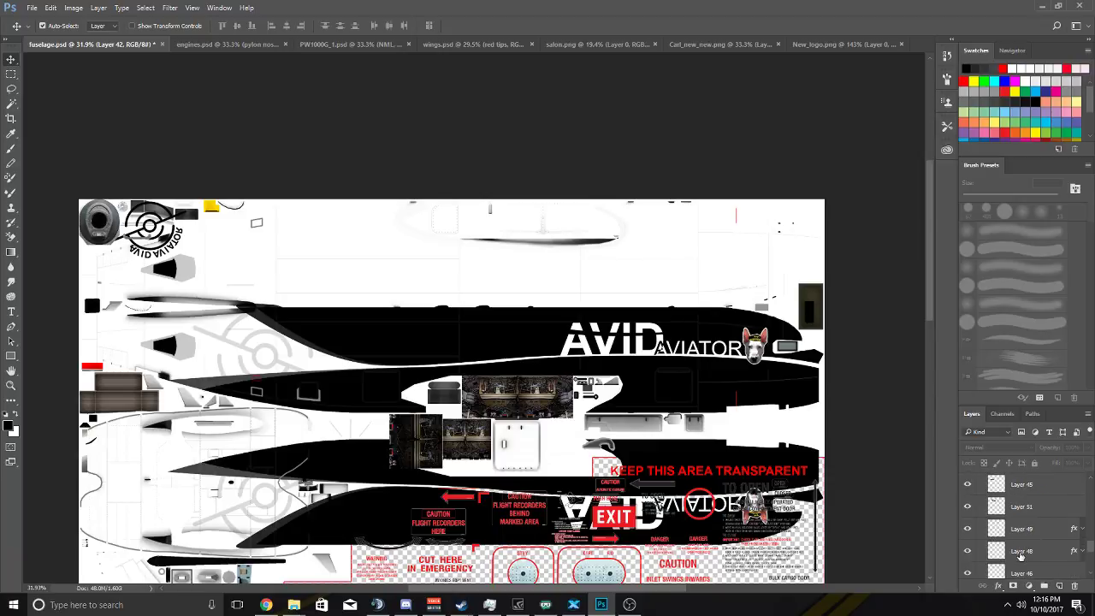
right_click(998, 530)
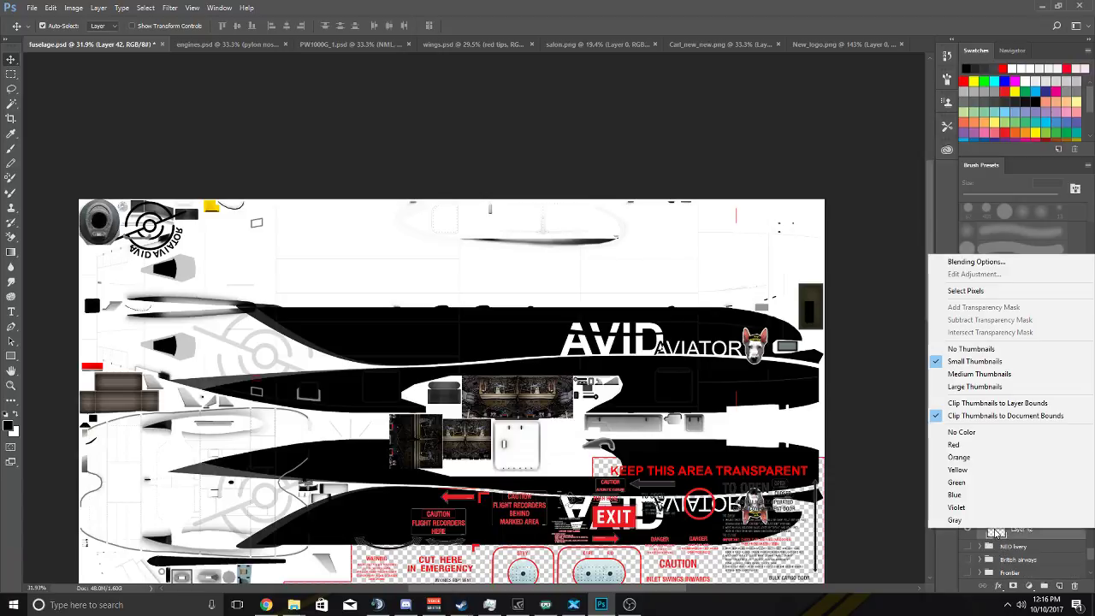
click(979, 296)
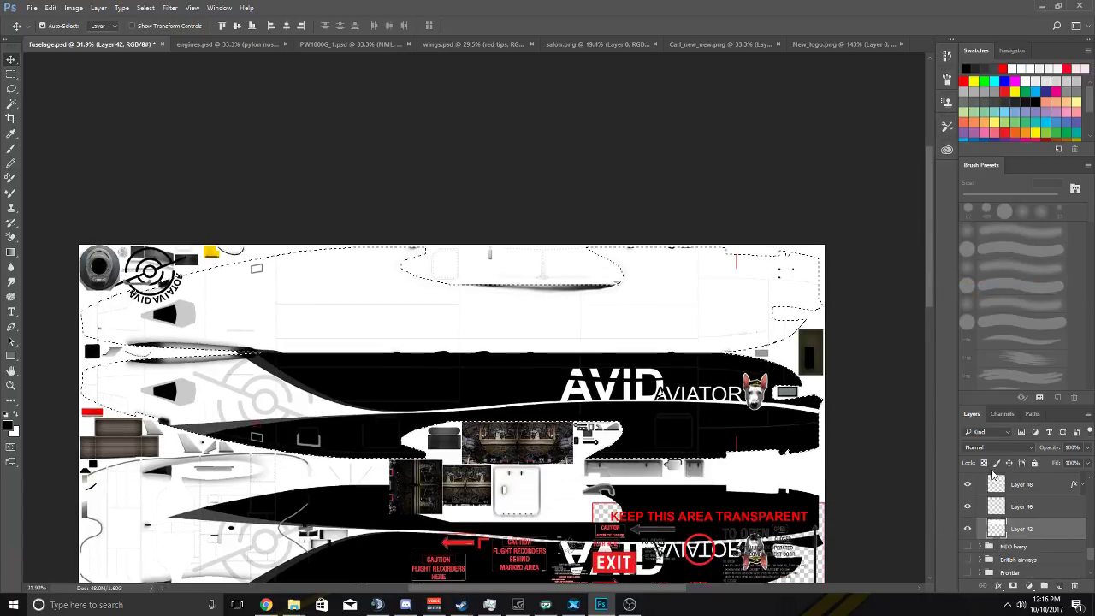
scroll(1026, 501, up, 2)
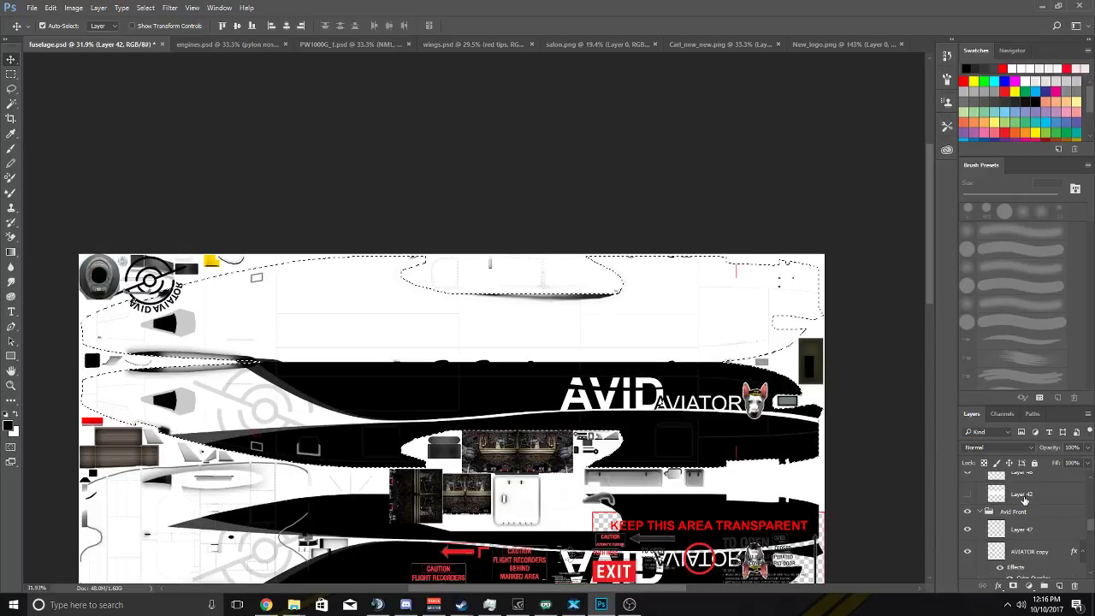
scroll(1026, 507, up, 3)
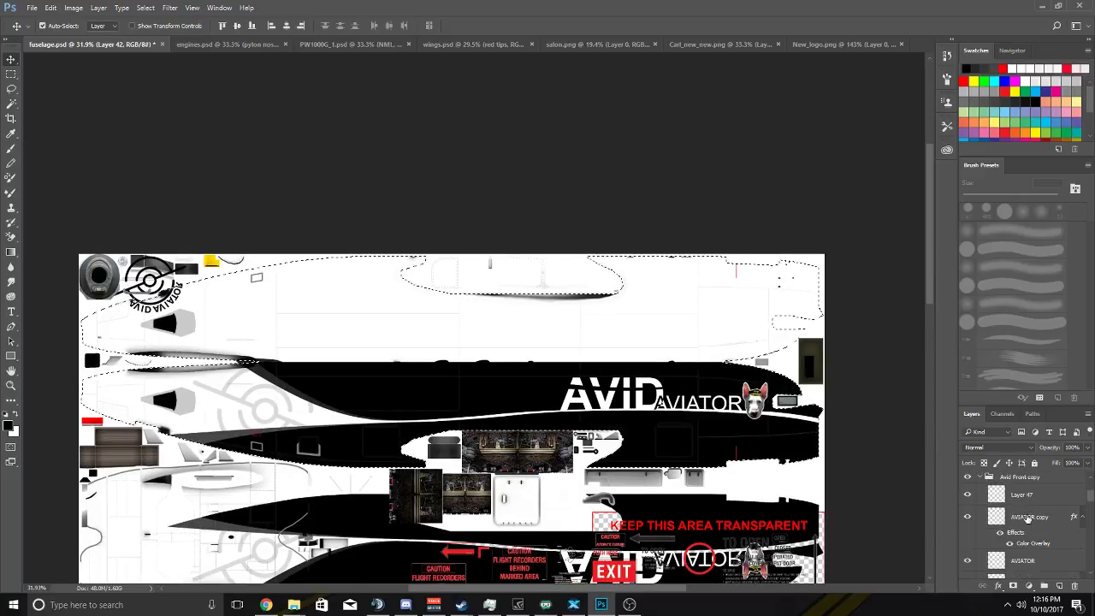
Try moving the Avid Front copy group up over the upper fuselage half and deselecting, and undo the attempt.
click(1020, 499)
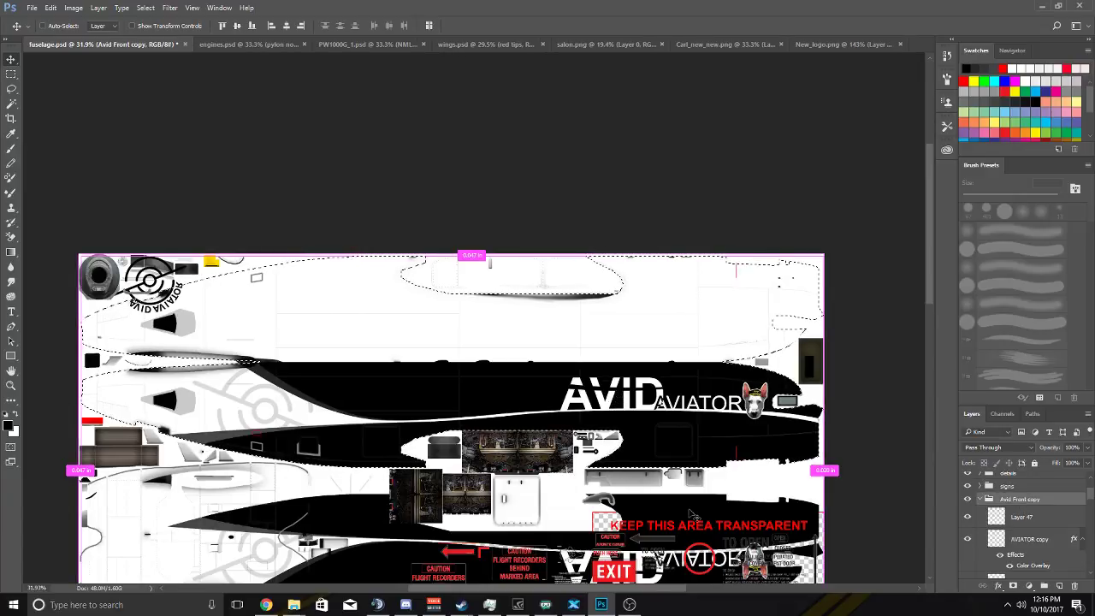
drag(695, 463, 663, 256)
click(145, 7)
click(158, 33)
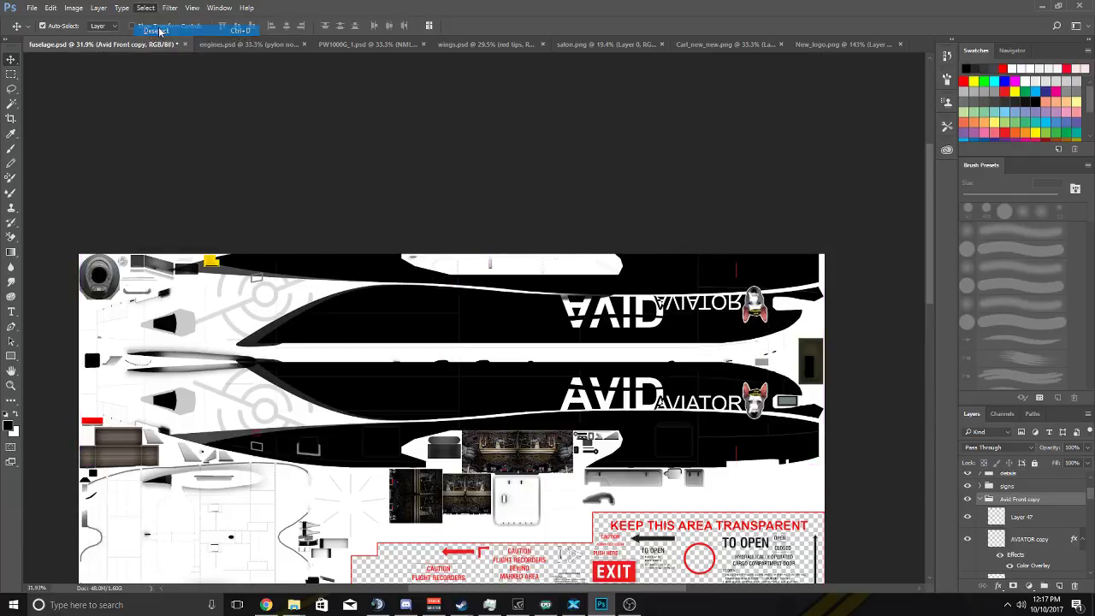
key(ctrl+alt+z)
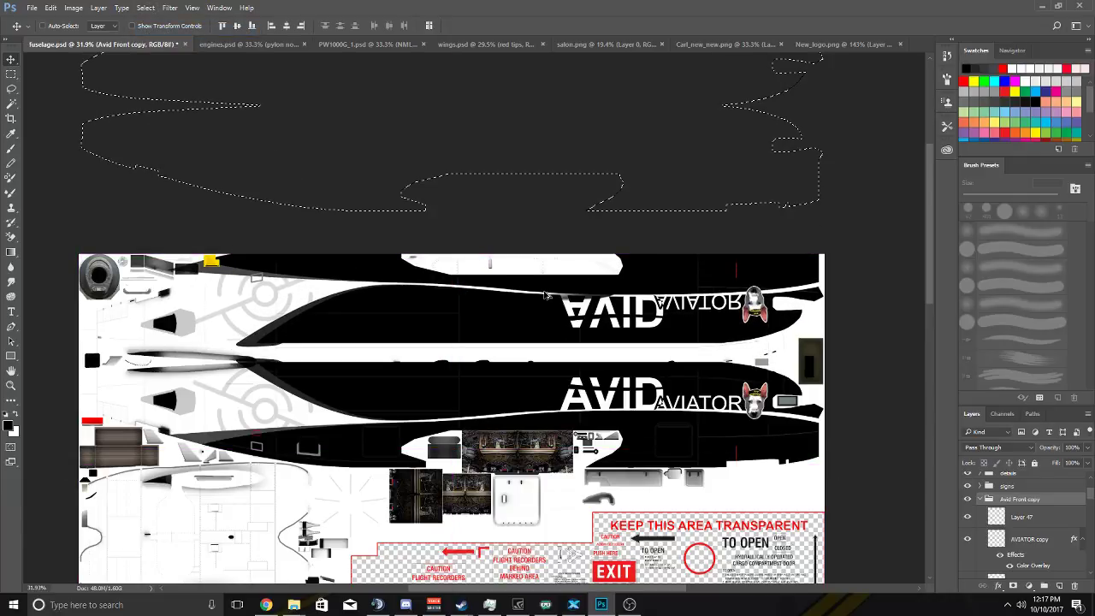
key(ctrl+alt+z)
Create a new empty layer and place it directly above the Avid Front copy group.
scroll(222, 104, down, 3)
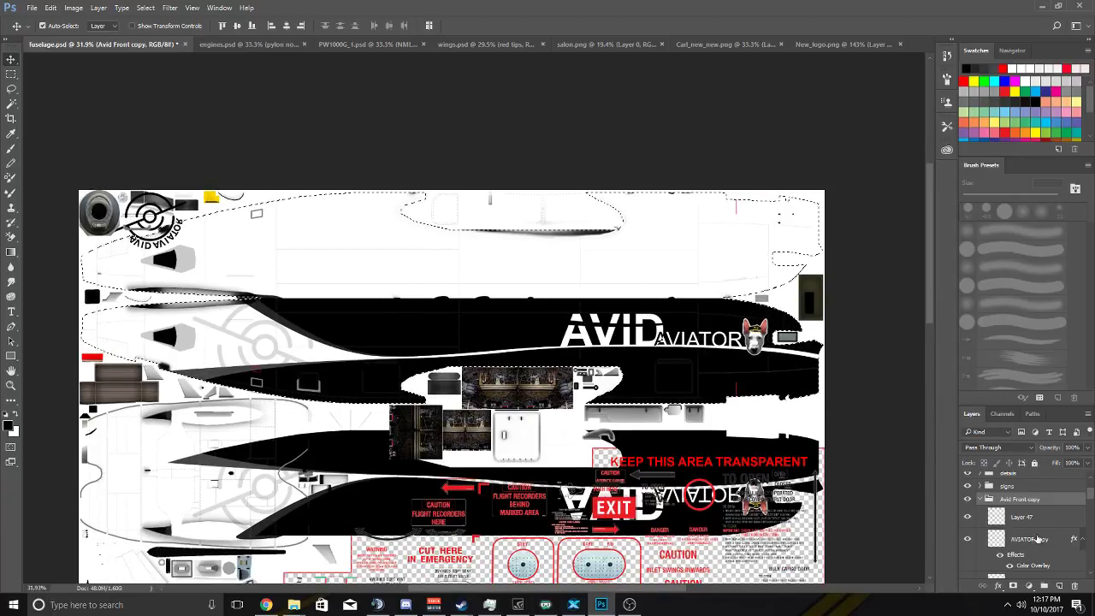
click(1060, 586)
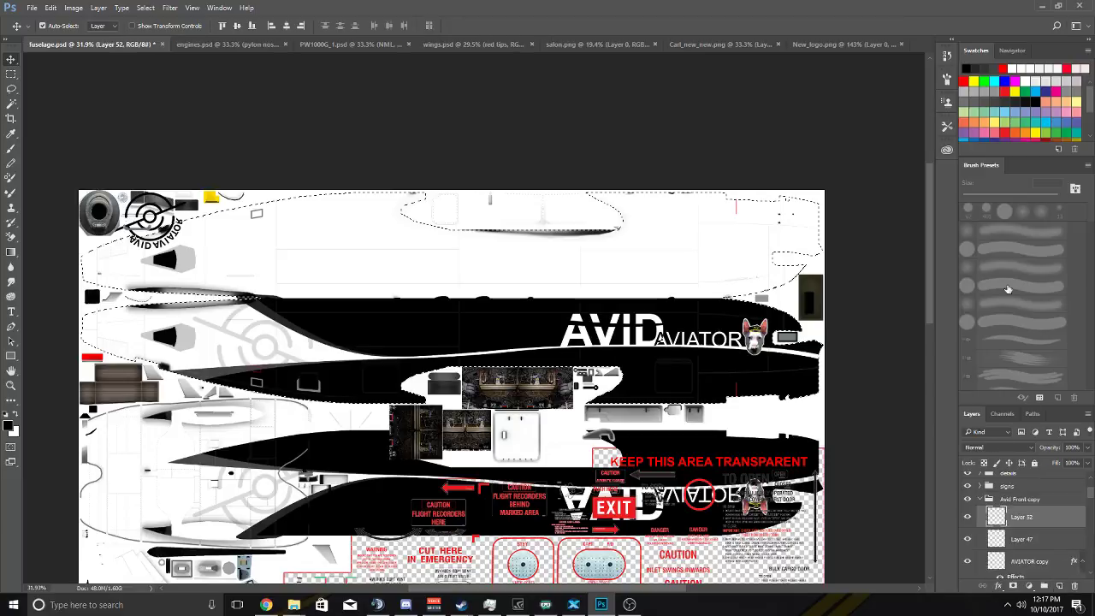
drag(1017, 516, 1013, 490)
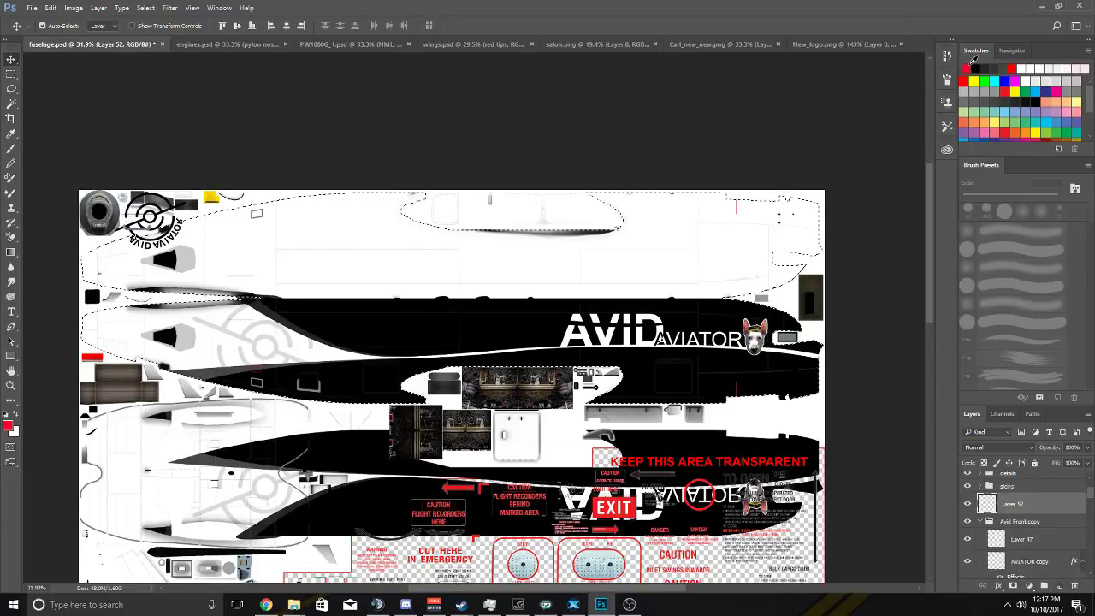
Paint the selected fuselage outline red on the new layer with a hard round brush sized 3228 px.
click(13, 149)
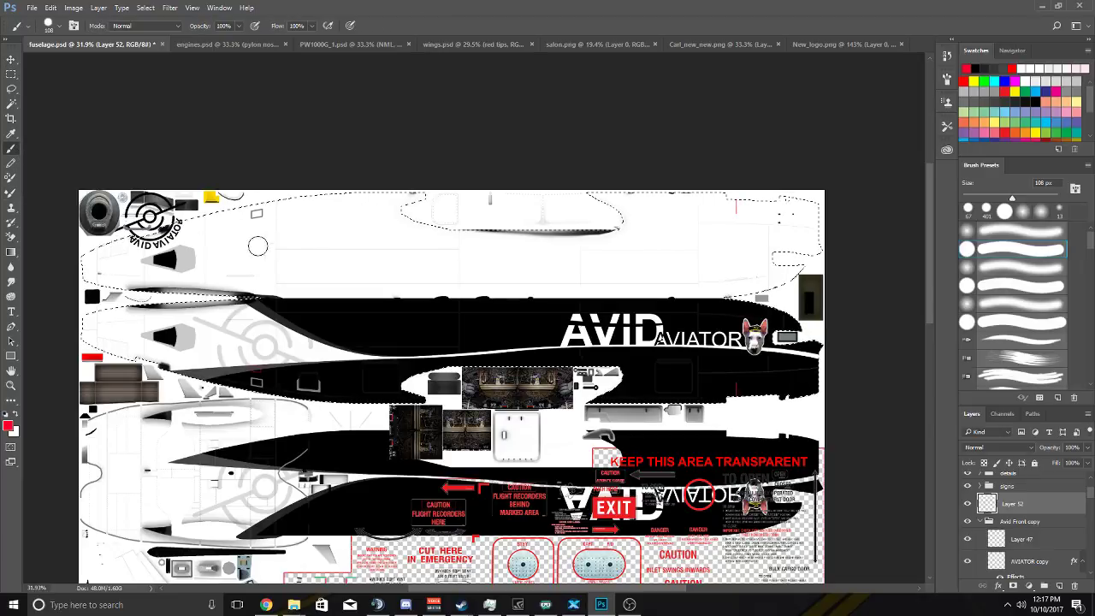
click(58, 29)
click(62, 28)
click(59, 28)
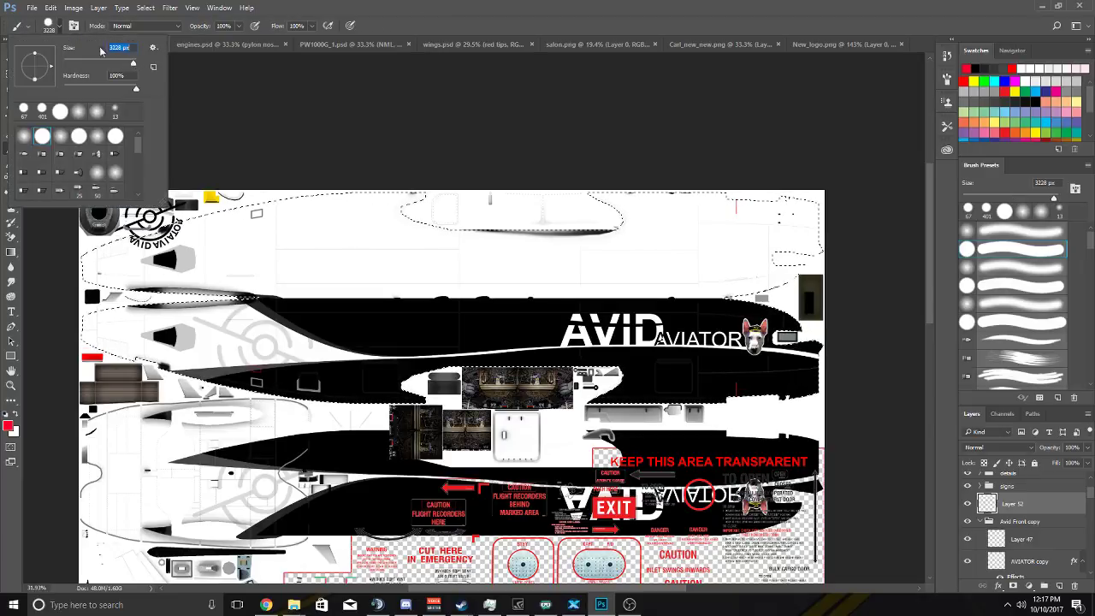
key(Return)
drag(300, 308, 545, 306)
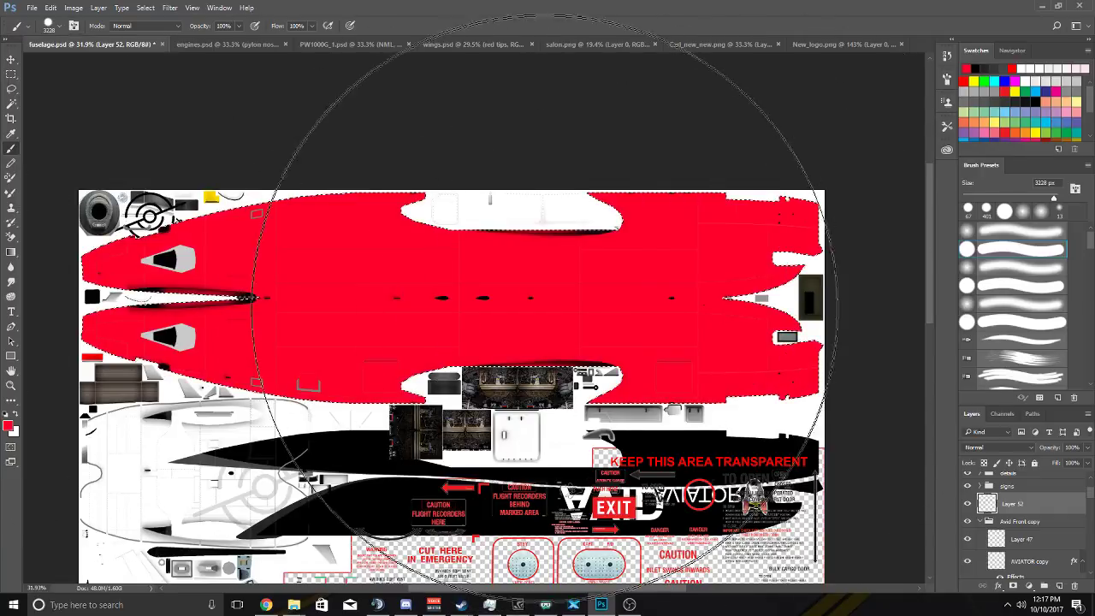
Move the flipped Avid Front copy group up over the upper fuselage and stack the red layer beneath it.
click(11, 59)
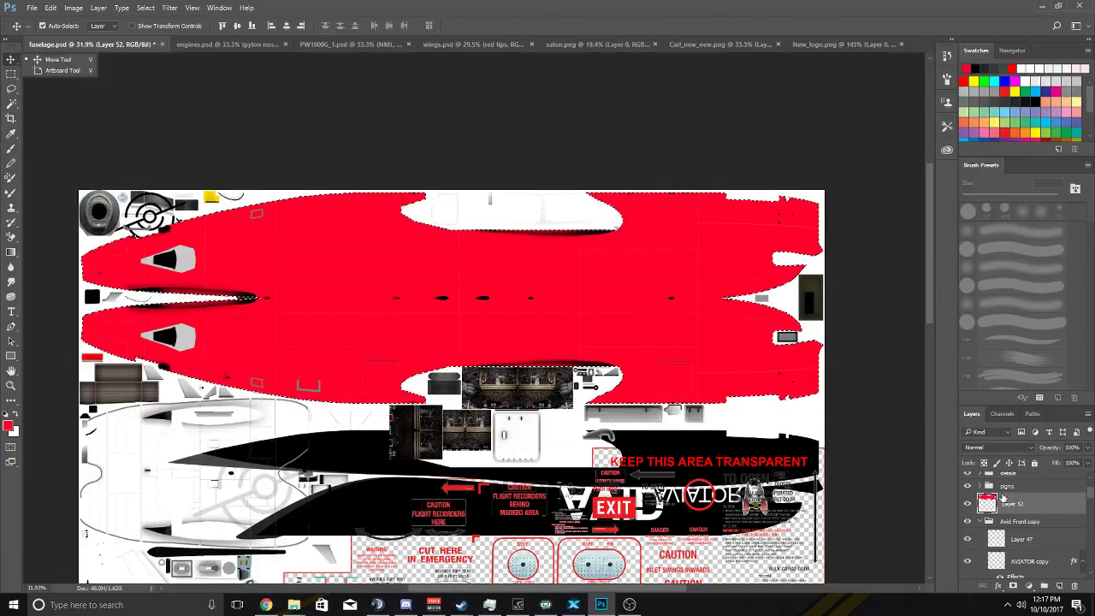
click(1016, 521)
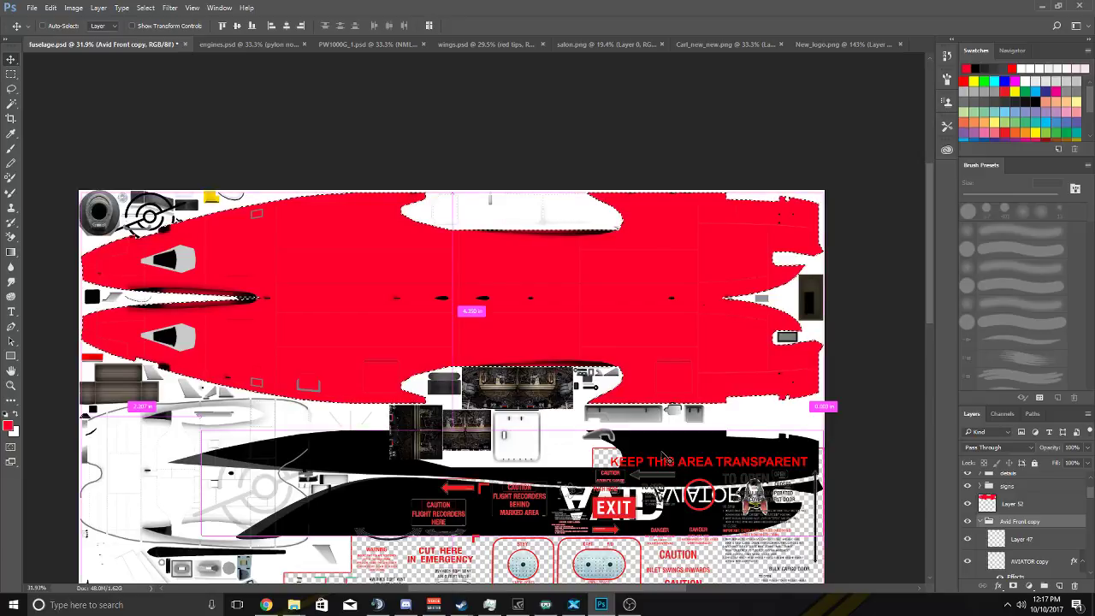
drag(664, 456, 652, 248)
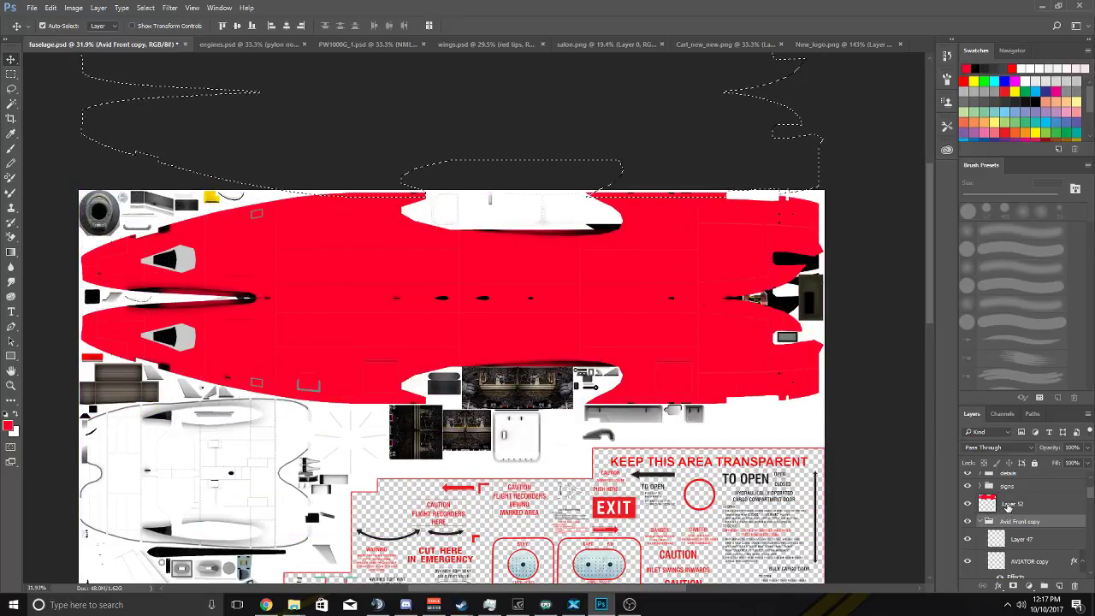
mouse_move(1008, 506)
mouse_down()
mouse_move(1006, 538)
mouse_move(1013, 499)
mouse_move(1006, 526)
mouse_up()
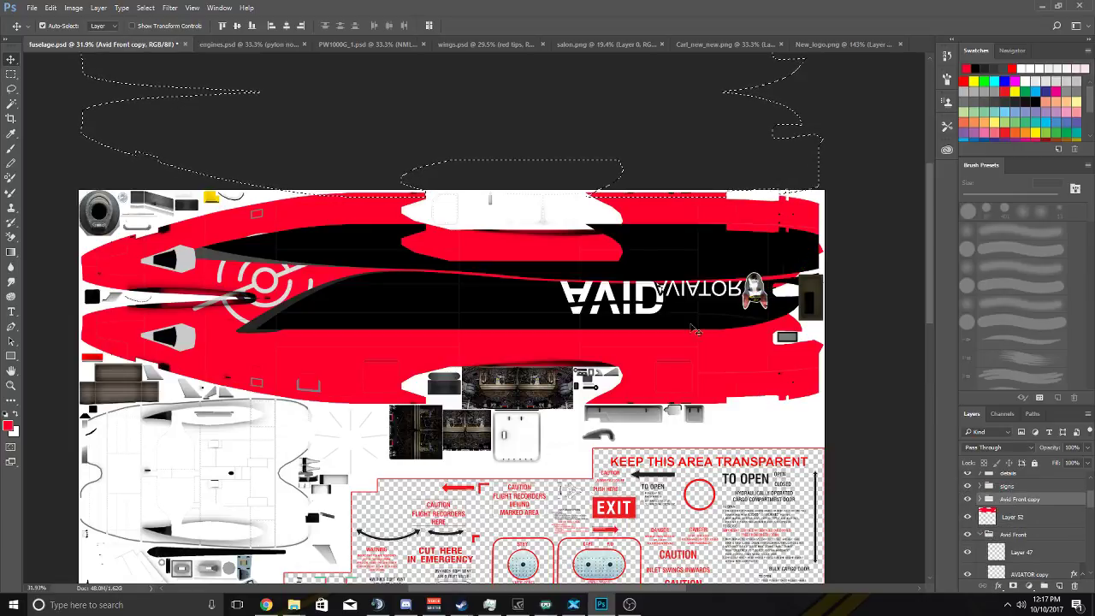
Deselect and fine-position the Avid Front copy group so its black areas line up with the red upper fuselage outline.
scroll(700, 253, up, 1)
scroll(700, 254, up, 4)
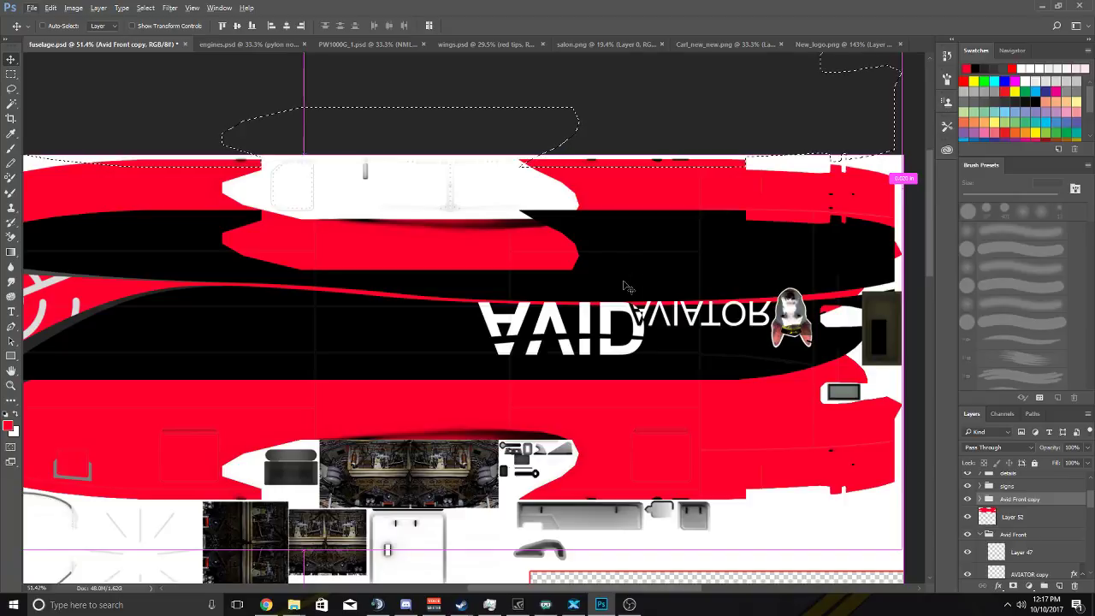
click(149, 7)
click(155, 31)
drag(600, 287, 600, 241)
drag(197, 167, 428, 191)
scroll(568, 206, up, 2)
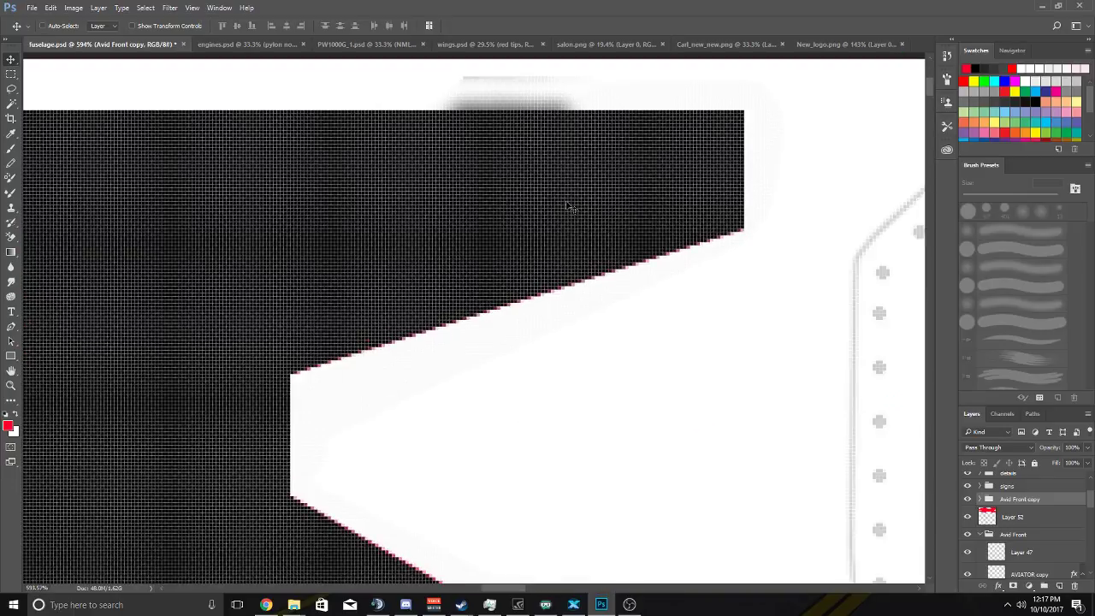
drag(568, 206, 570, 204)
Hide the red Layer 52 used as an alignment guide beneath the Avid Front copy group.
scroll(569, 204, down, 10)
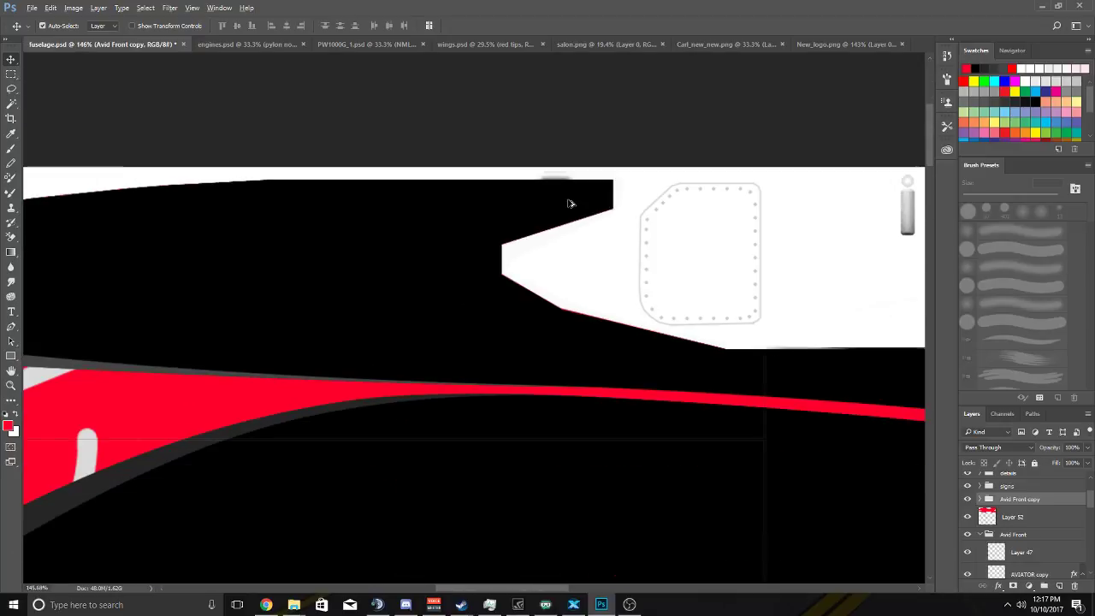
scroll(569, 204, down, 2)
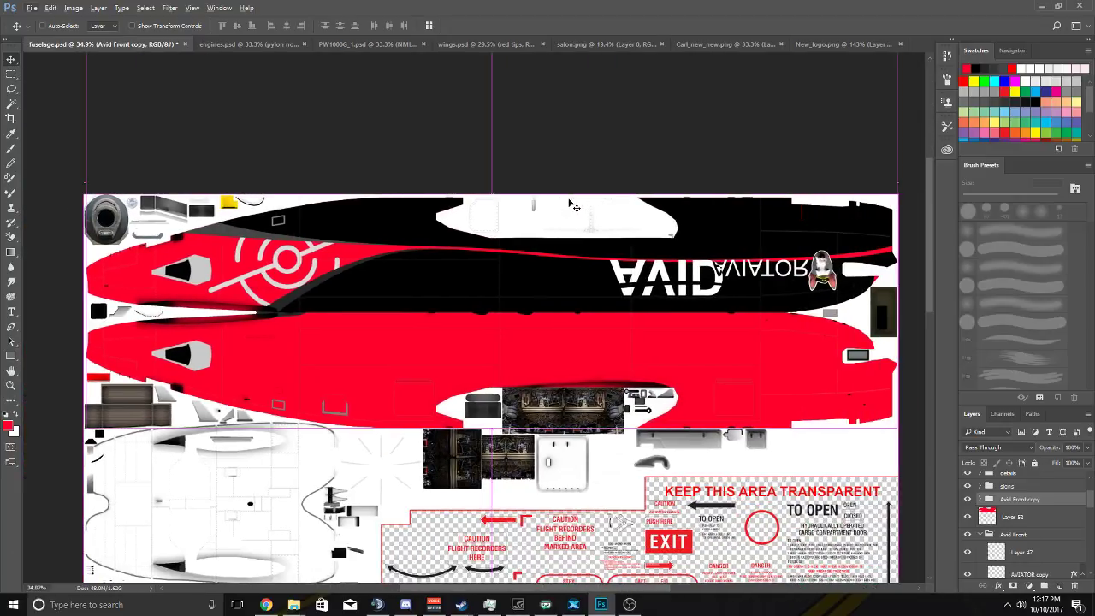
scroll(614, 195, up, 3)
scroll(614, 196, down, 2)
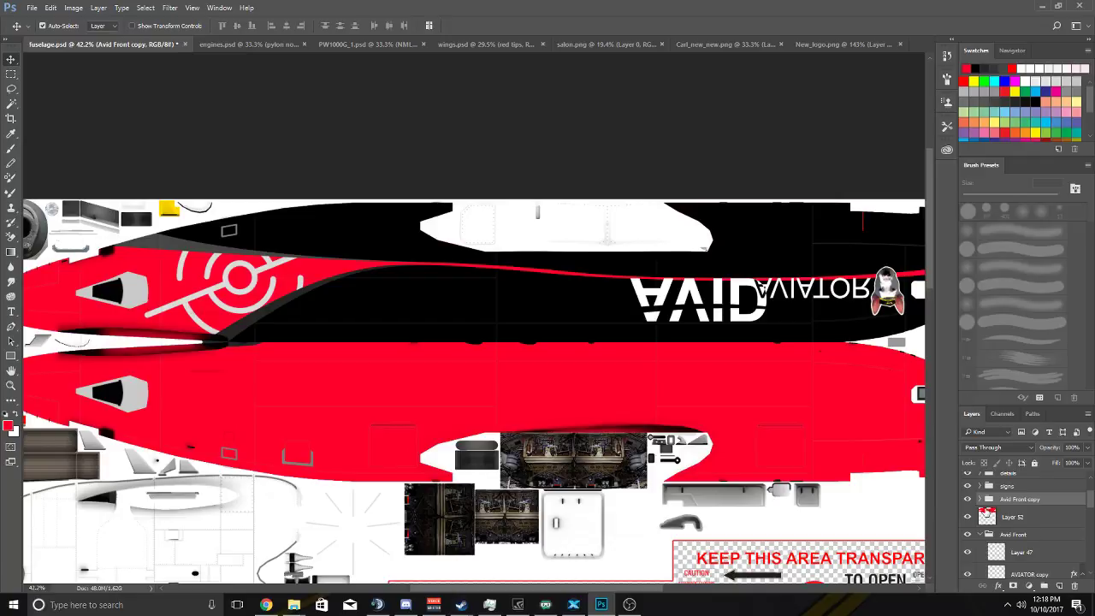
click(969, 517)
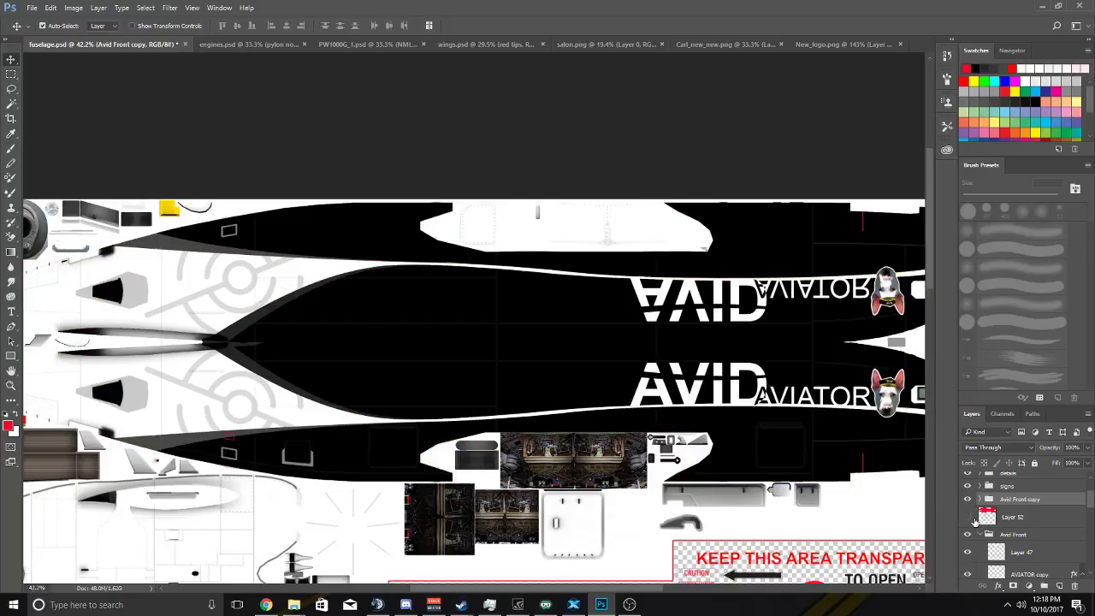
Inspect the seam between the two mirrored livery halves, toggling the Avid Front copy group's visibility to compare the overlap near the nose.
scroll(611, 368, down, 1)
scroll(608, 359, up, 4)
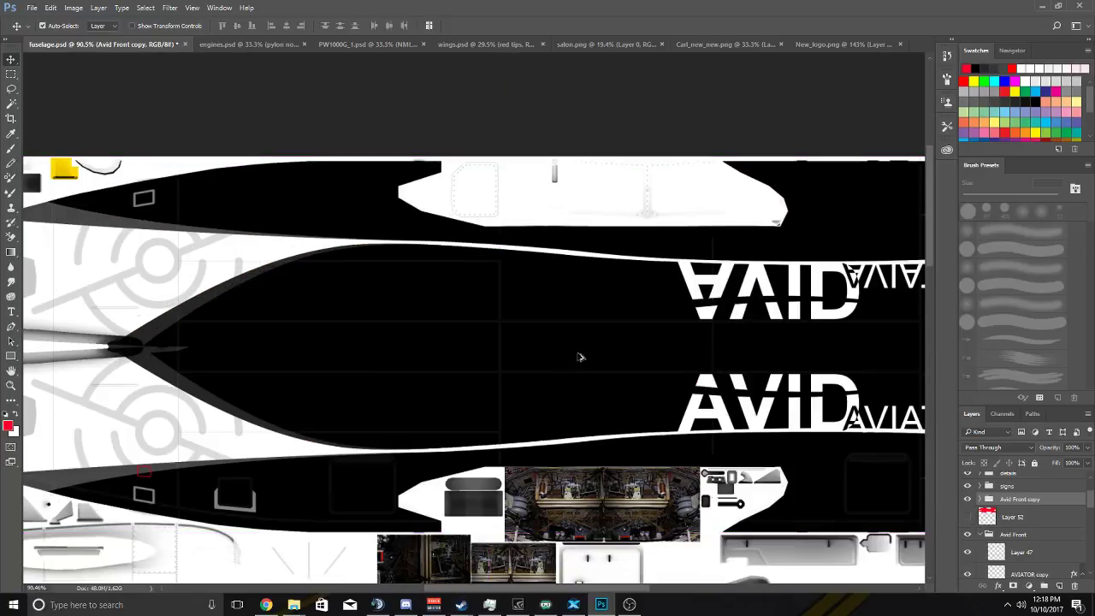
scroll(636, 359, up, 3)
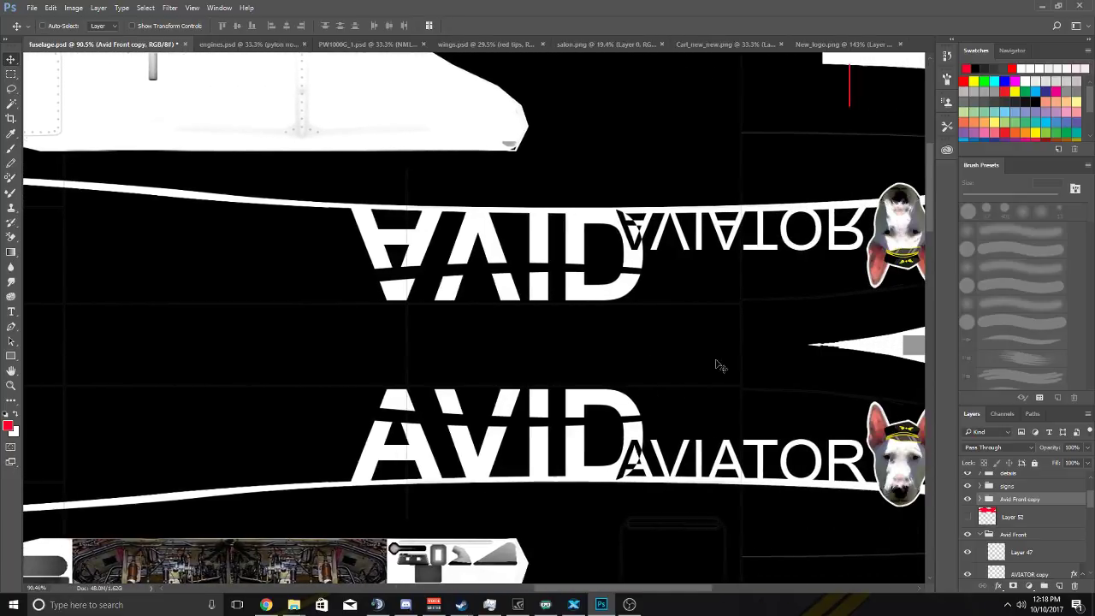
scroll(765, 359, down, 6)
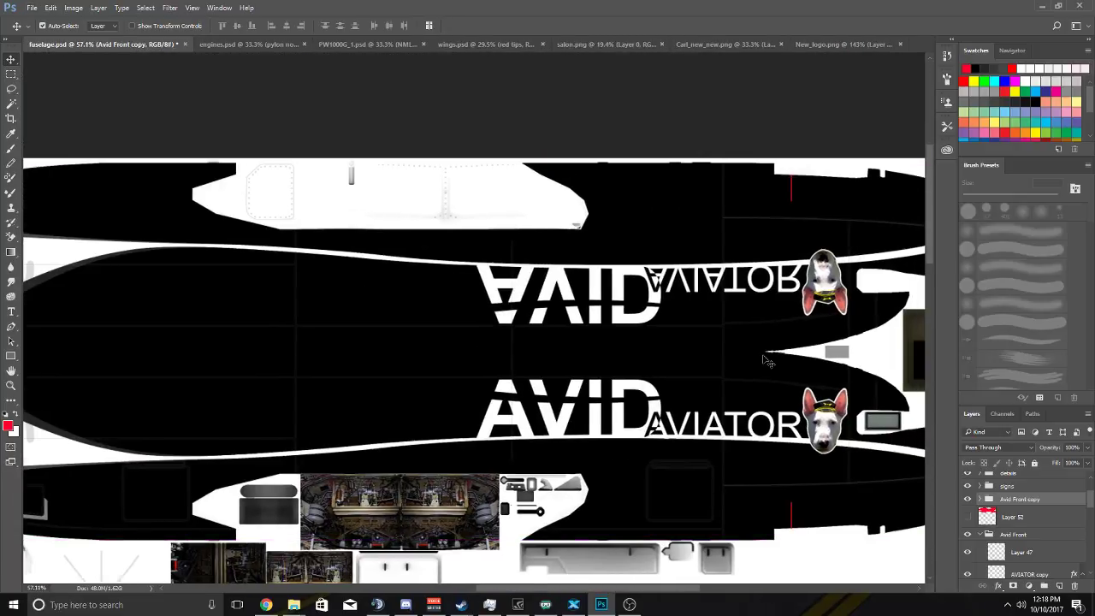
scroll(767, 360, left, 3)
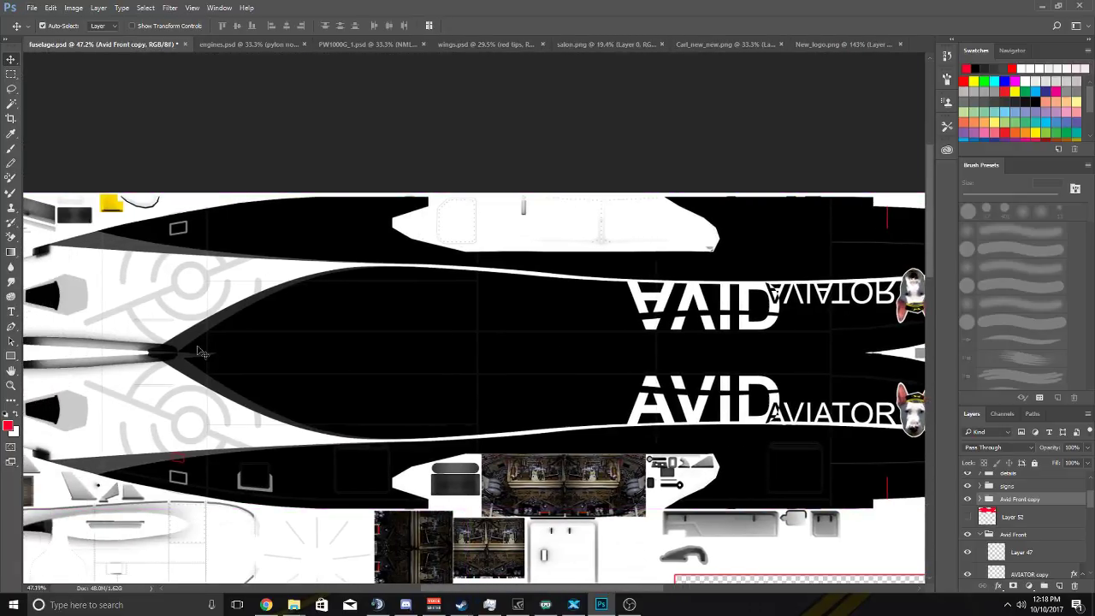
scroll(202, 363, up, 4)
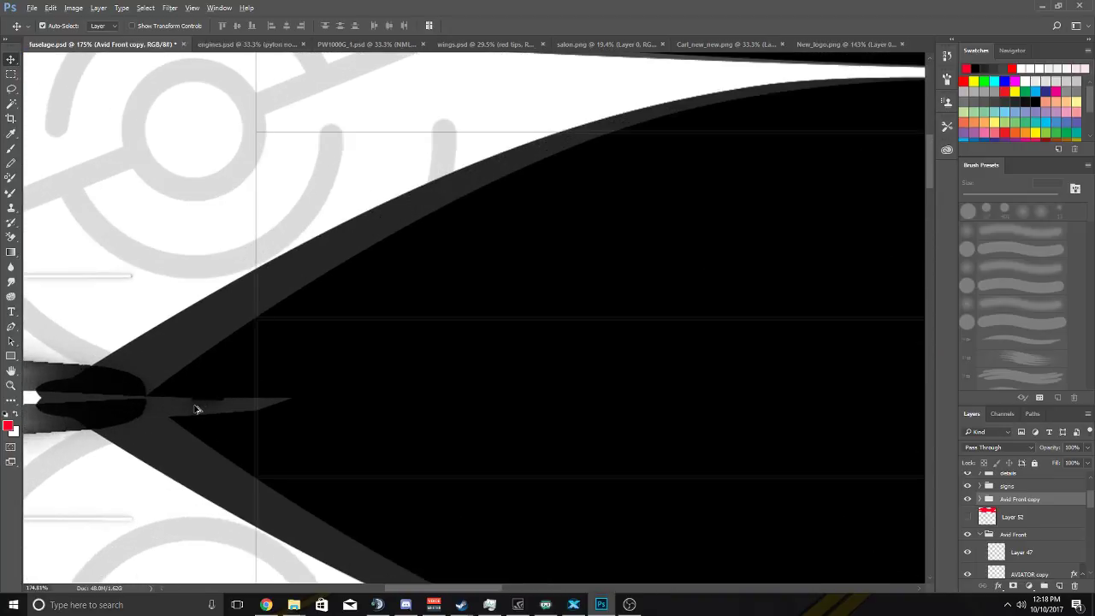
scroll(196, 410, up, 3)
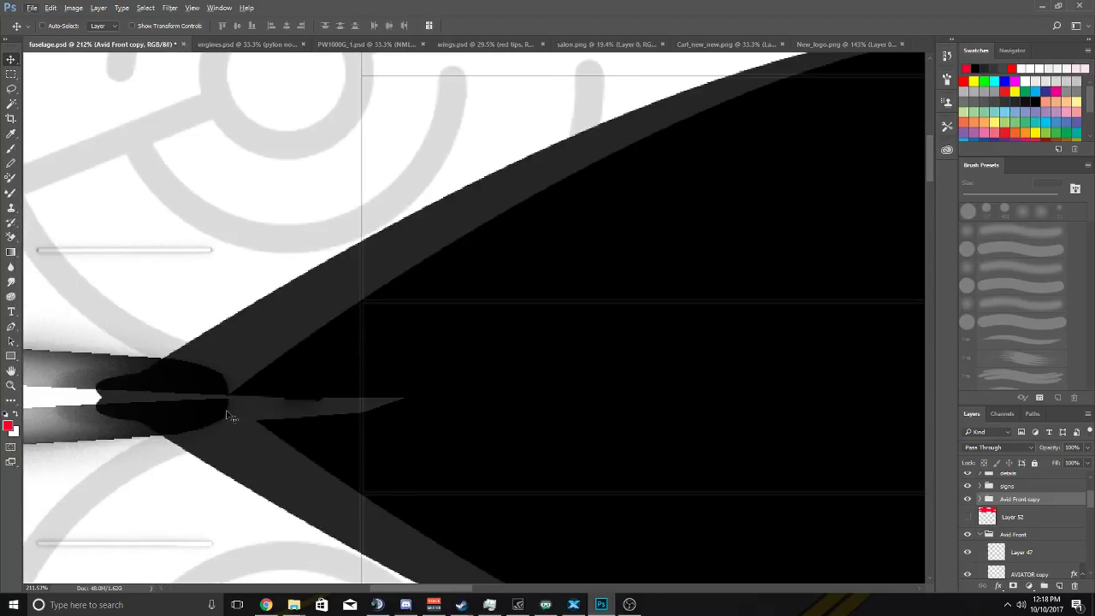
click(967, 500)
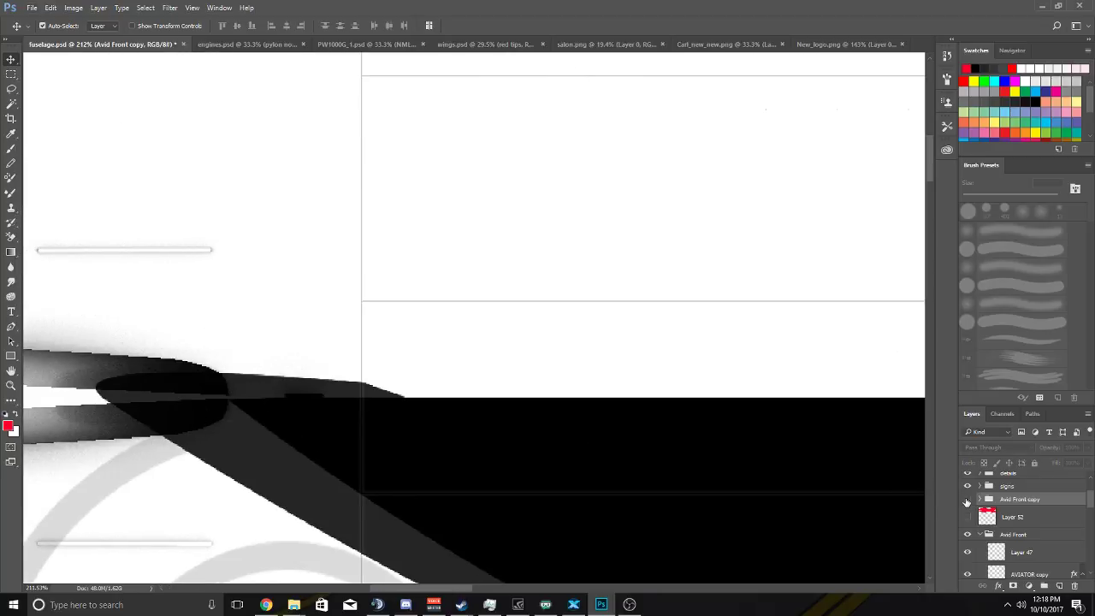
click(968, 500)
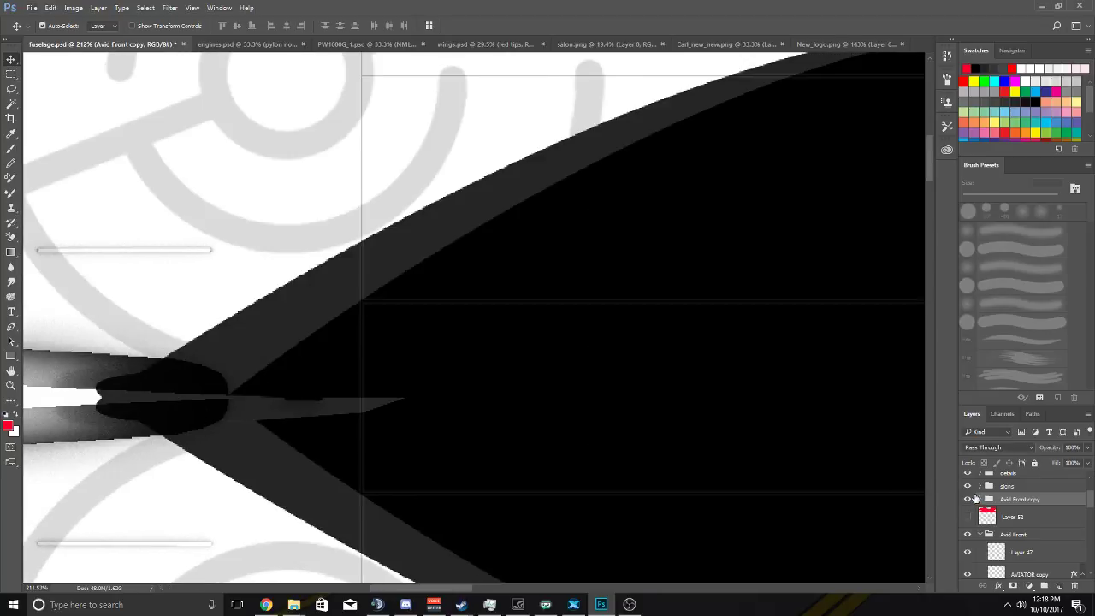
scroll(629, 432, down, 4)
scroll(630, 428, up, 2)
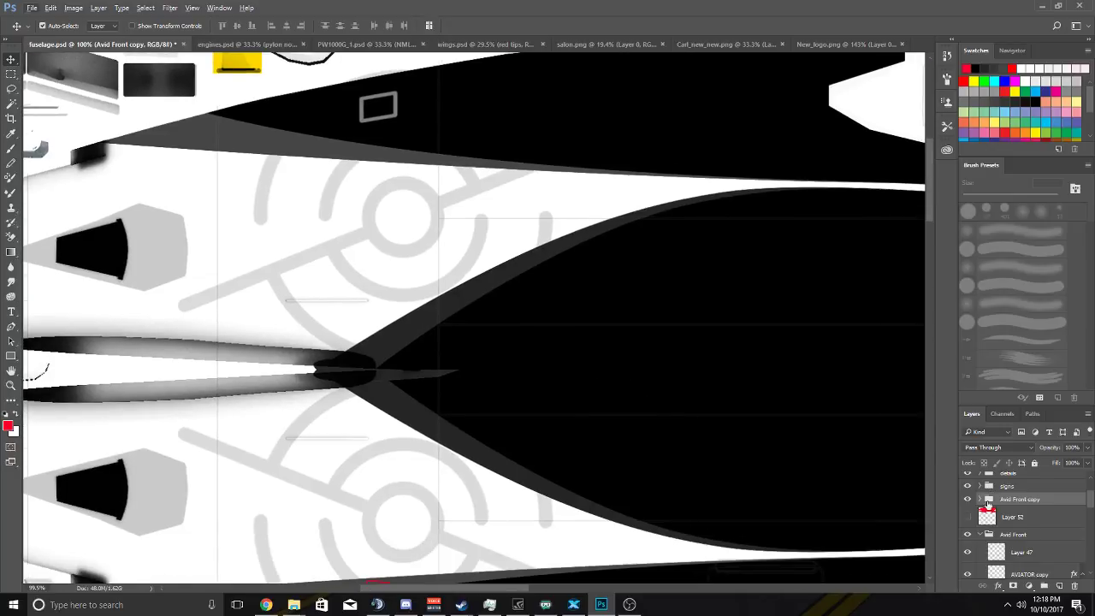
Load the pixels of Layer 42 in the original Avid Front group as a selection for the nose seam.
scroll(988, 504, down, 3)
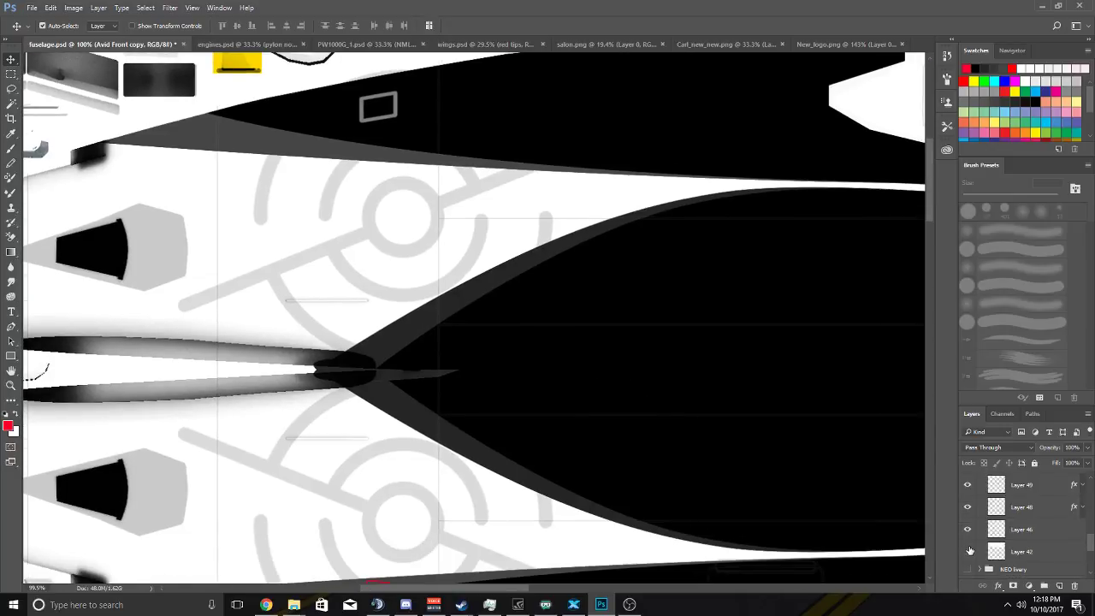
right_click(1008, 551)
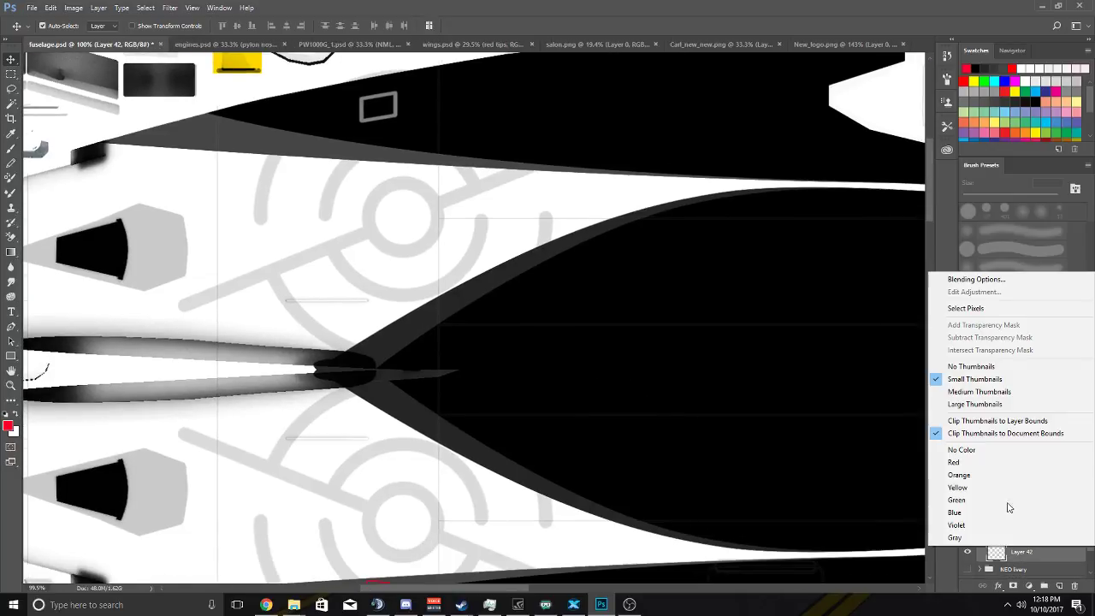
click(997, 310)
scroll(440, 295, down, 2)
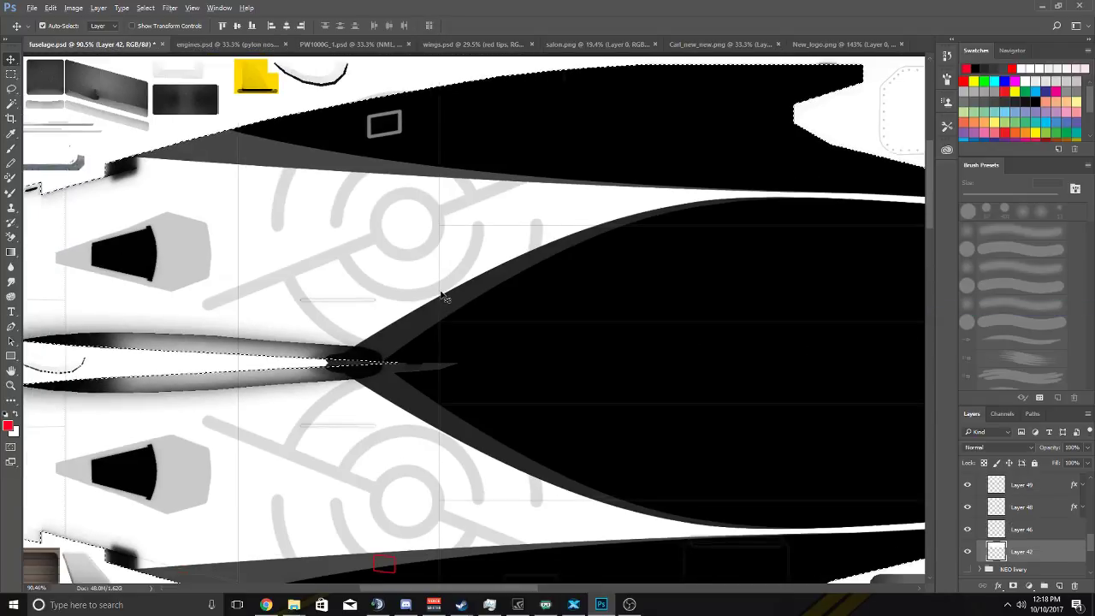
scroll(402, 364, up, 3)
scroll(402, 363, up, 4)
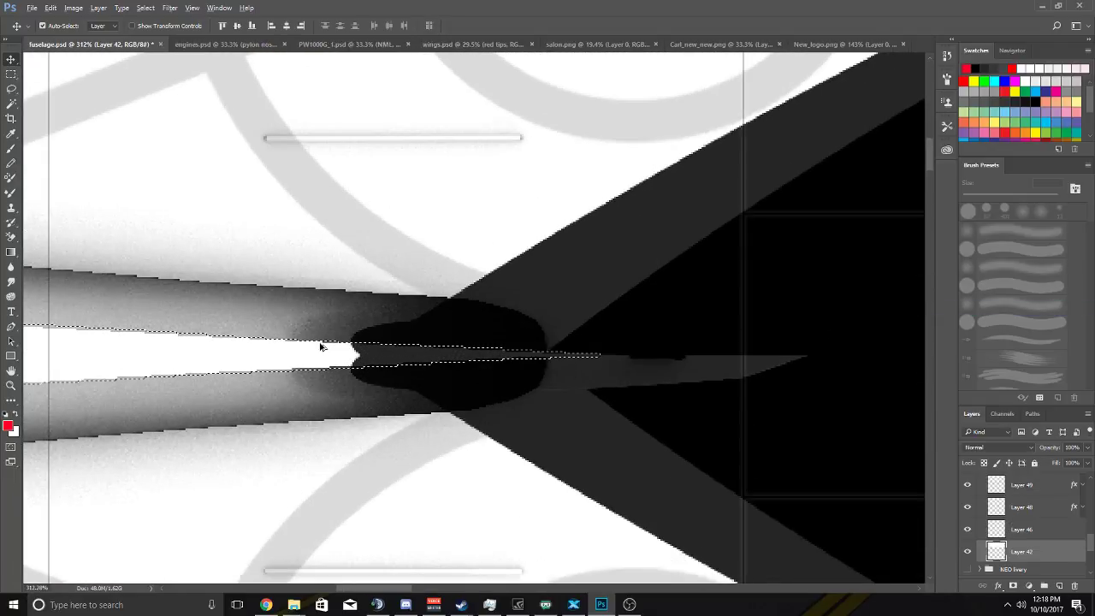
Move the hidden Layer 52 above the Avid Front copy group and hide both the Avid Front copy and Avid Front groups.
click(13, 328)
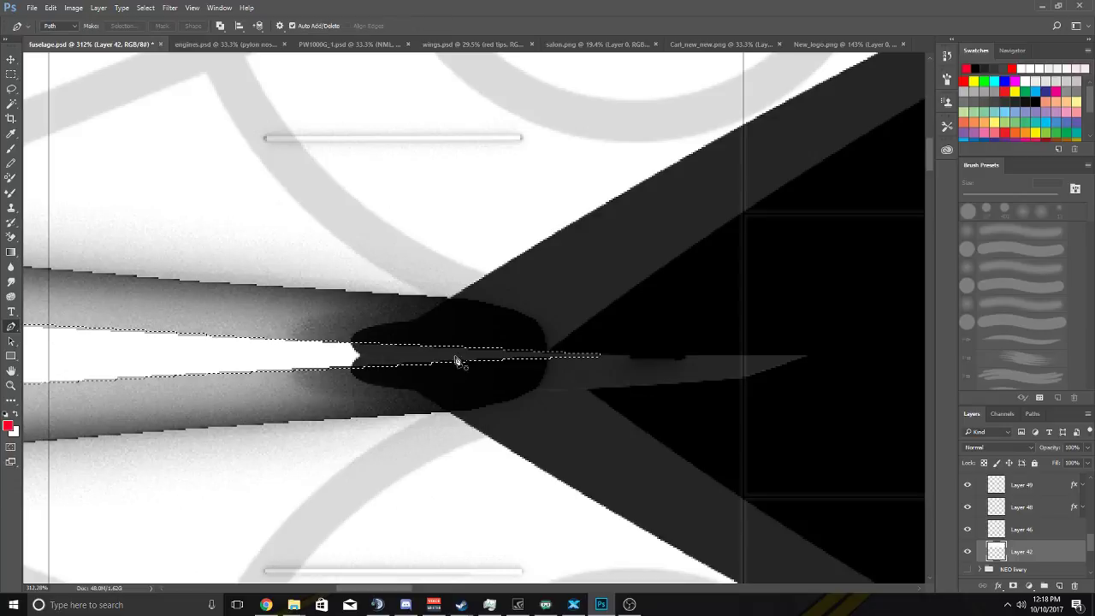
scroll(972, 487, up, 10)
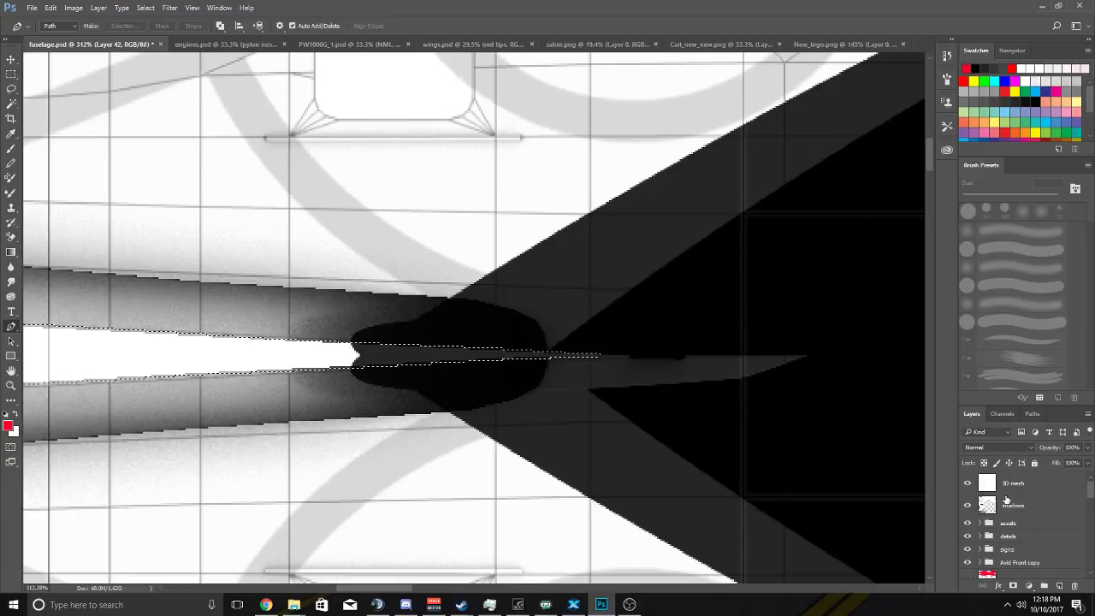
scroll(1008, 527, down, 2)
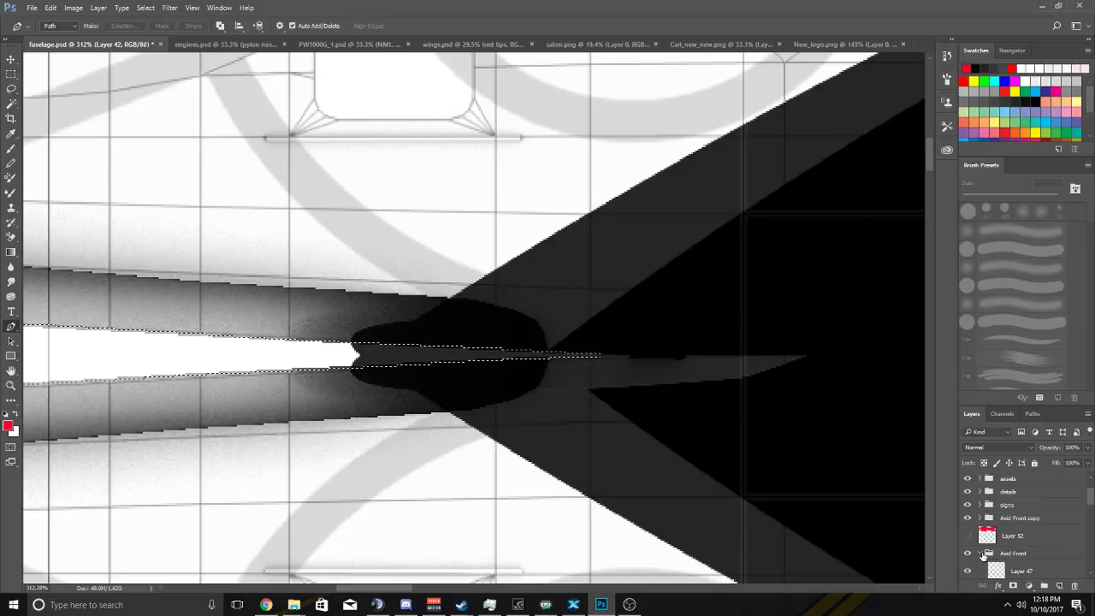
click(984, 555)
drag(1007, 511, 995, 542)
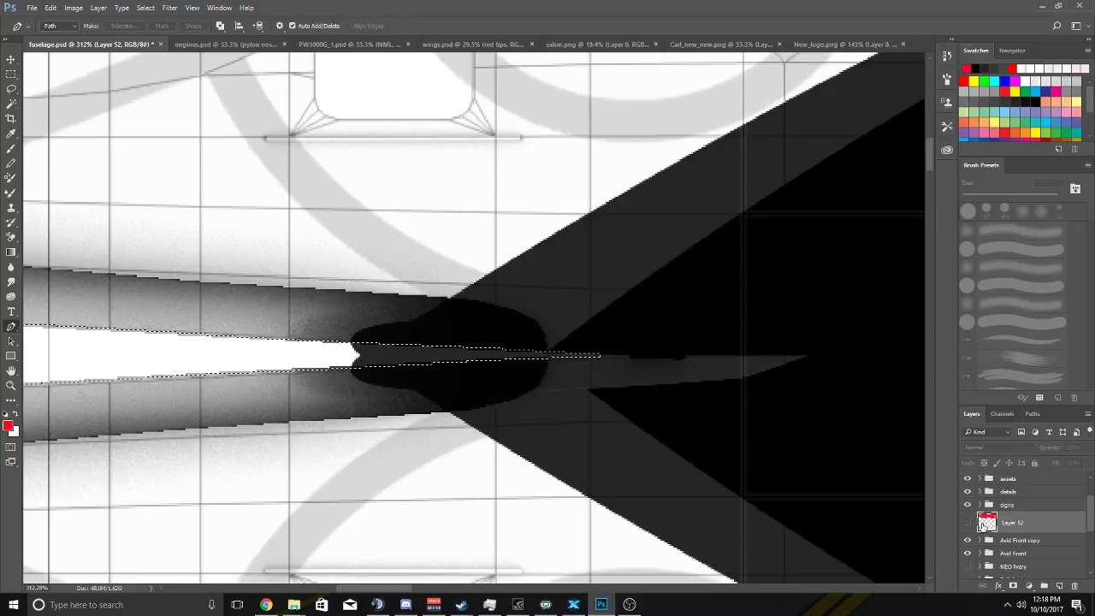
click(969, 554)
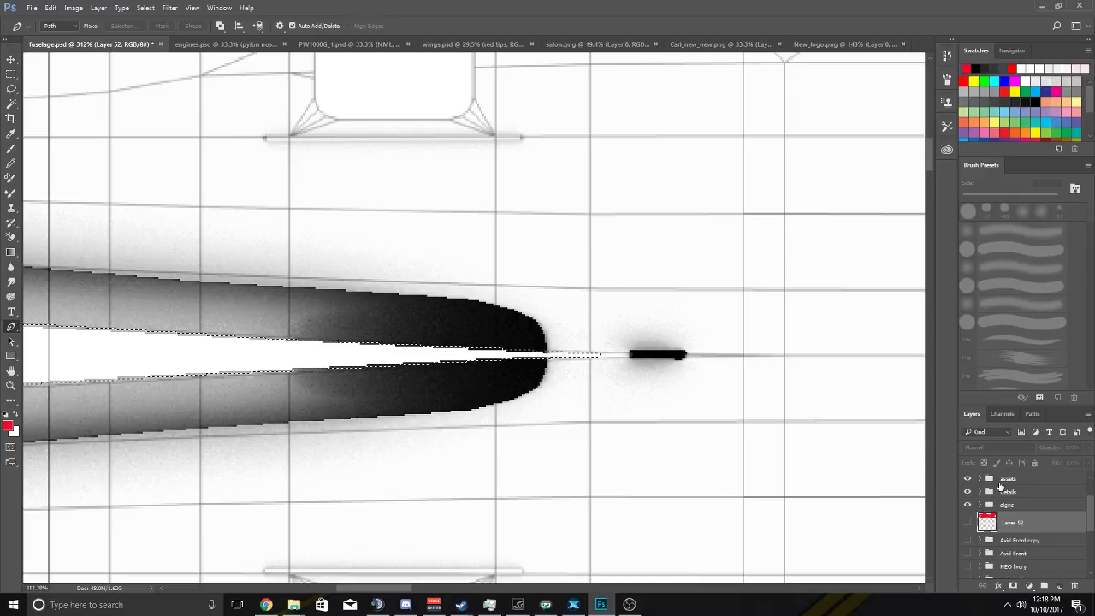
Draw a closed Pen path along the fuselage centreline and around the texture's upper half, and convert it to a selection.
scroll(522, 364, up, 3)
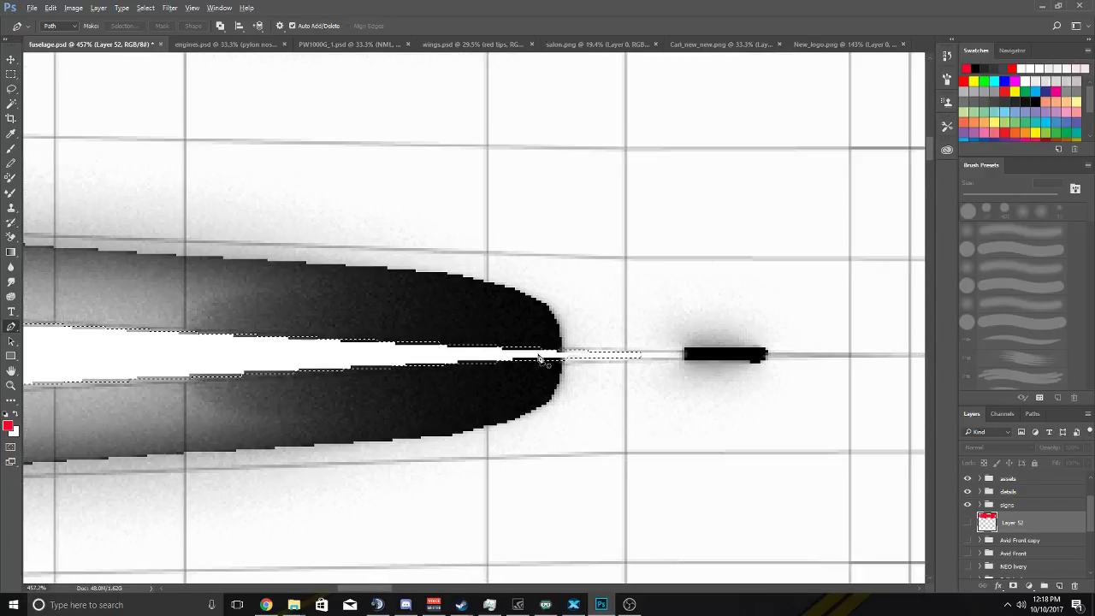
scroll(380, 357, up, 2)
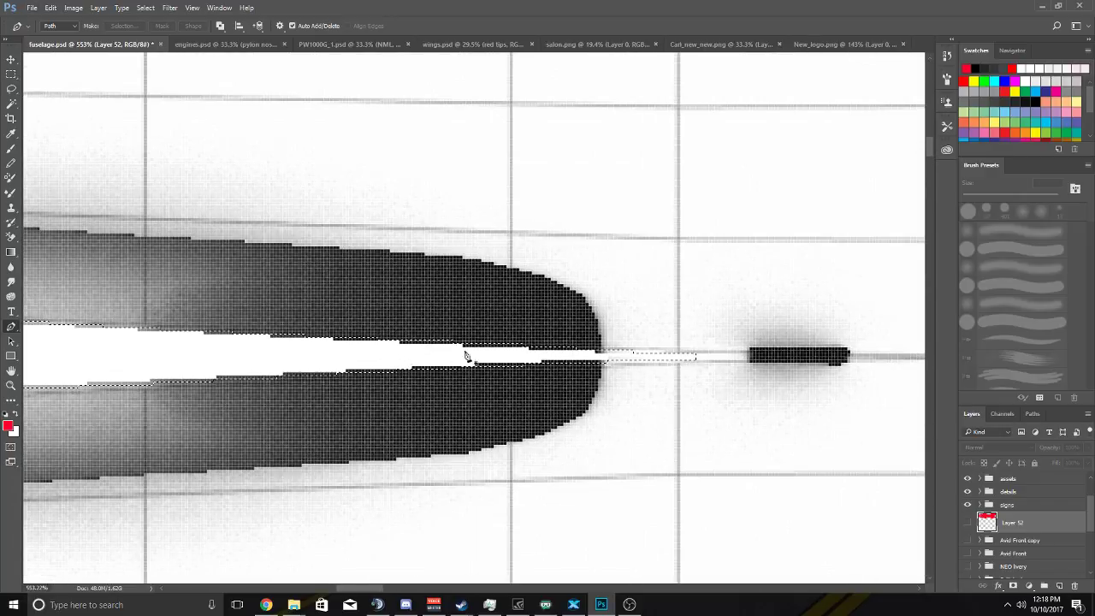
click(108, 356)
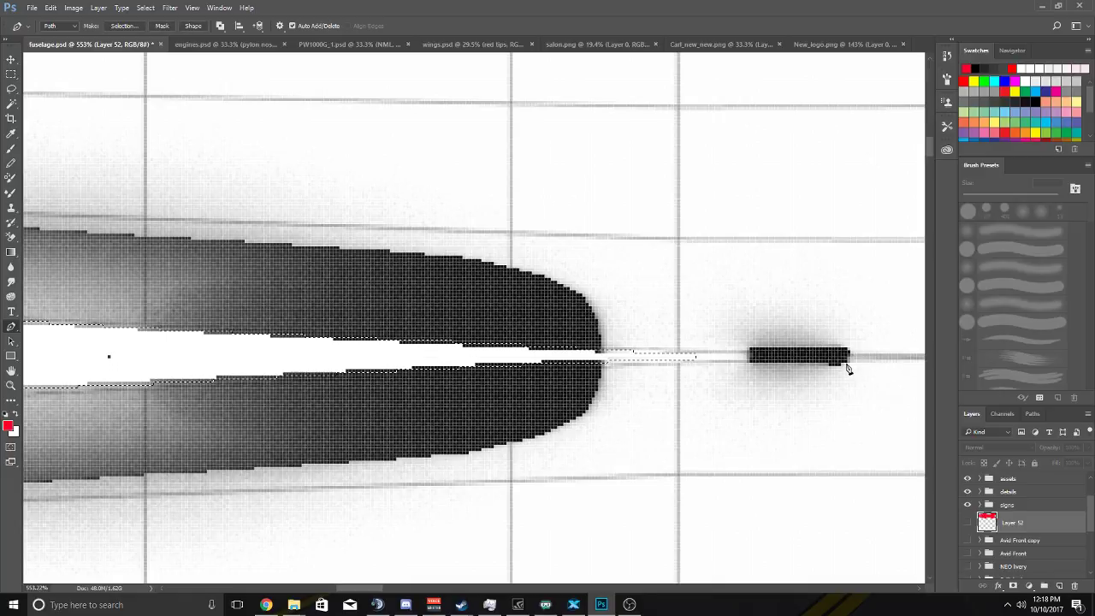
scroll(848, 366, down, 10)
scroll(830, 346, right, 10)
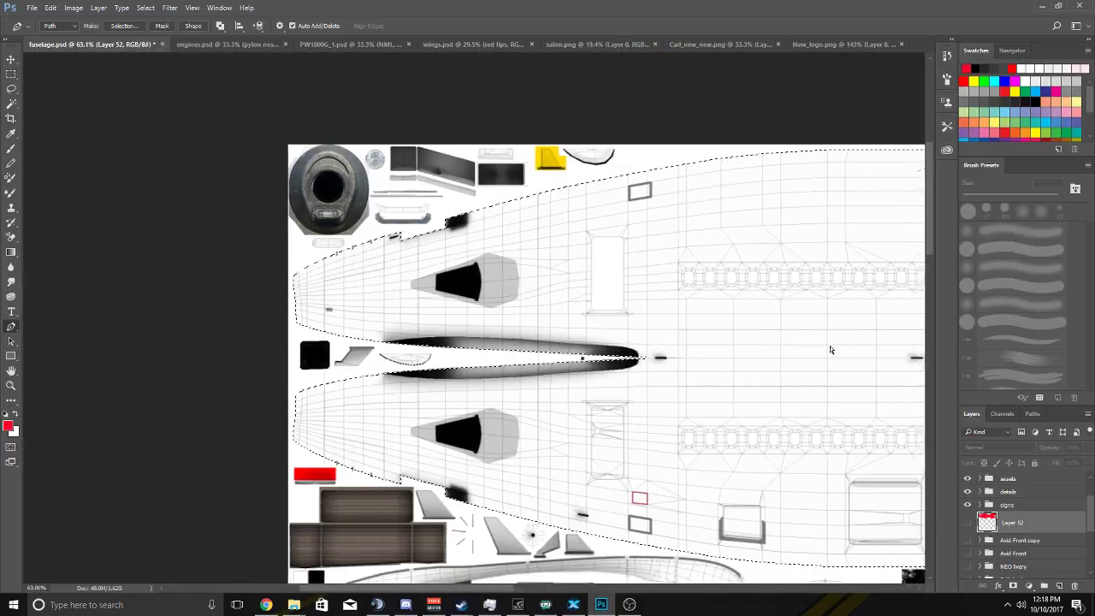
scroll(824, 341, right, 4)
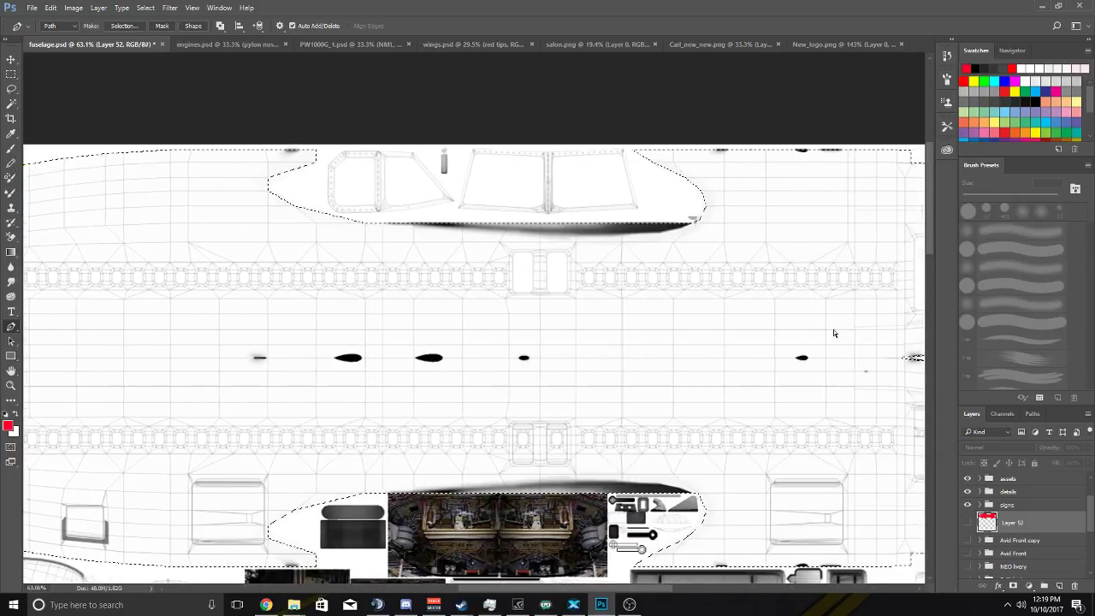
scroll(853, 361, down, 5)
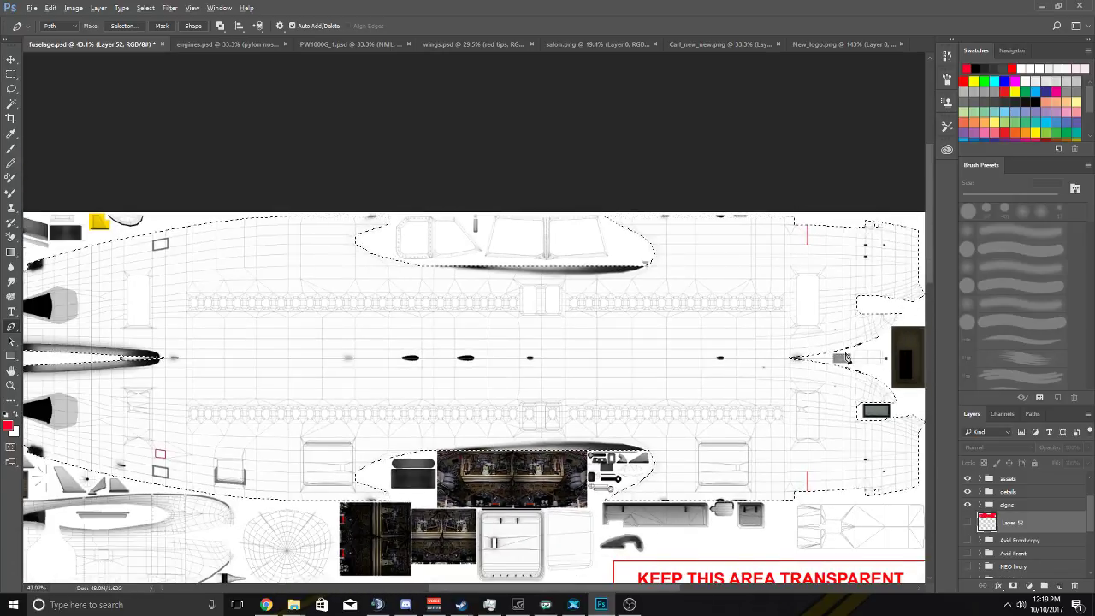
click(909, 243)
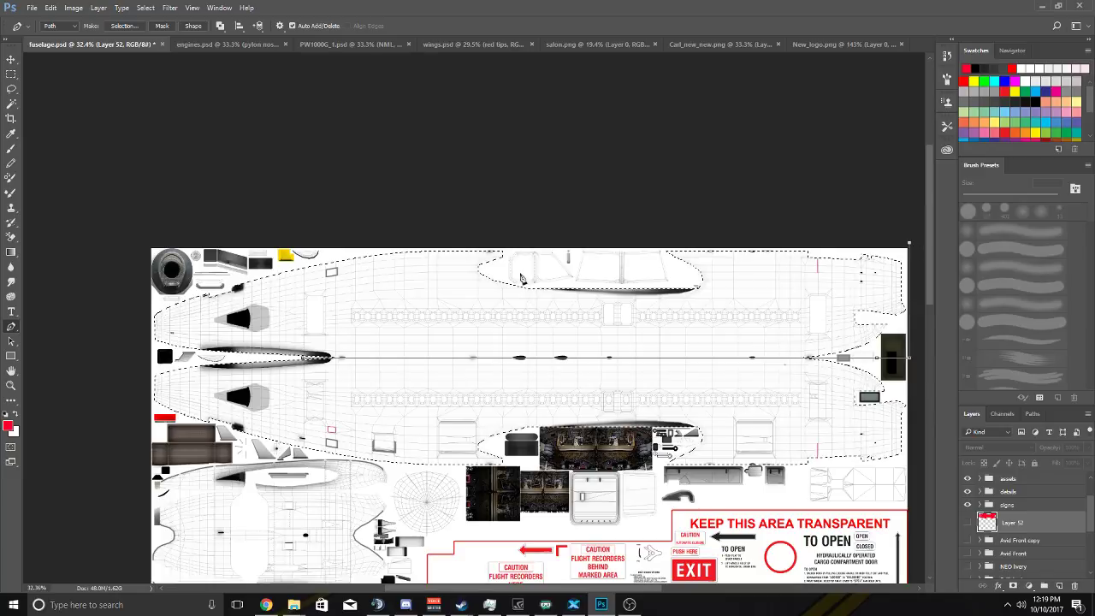
click(147, 243)
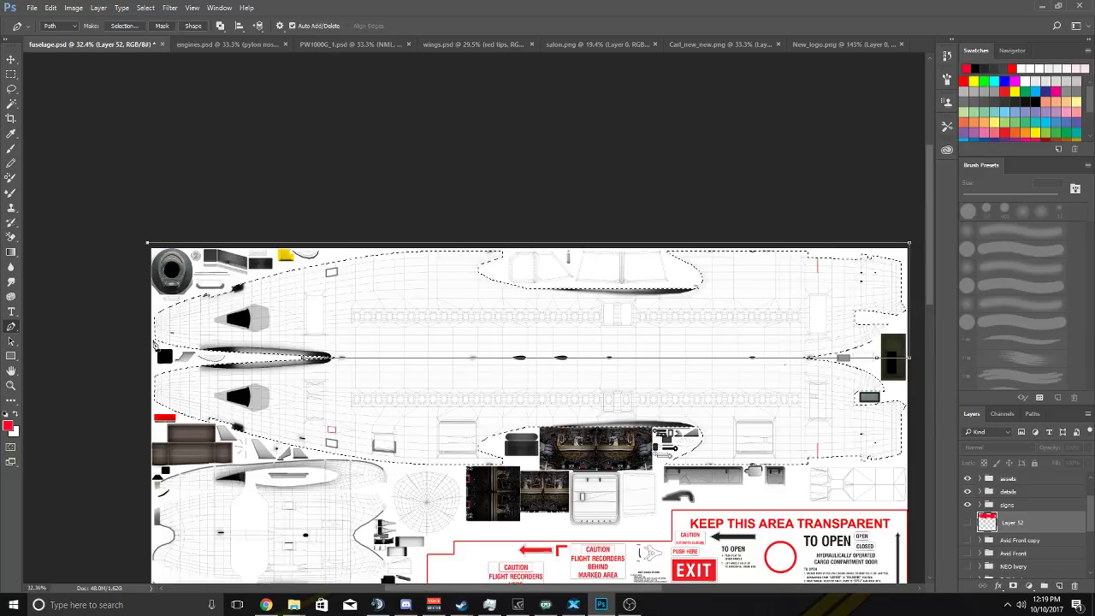
right_click(302, 358)
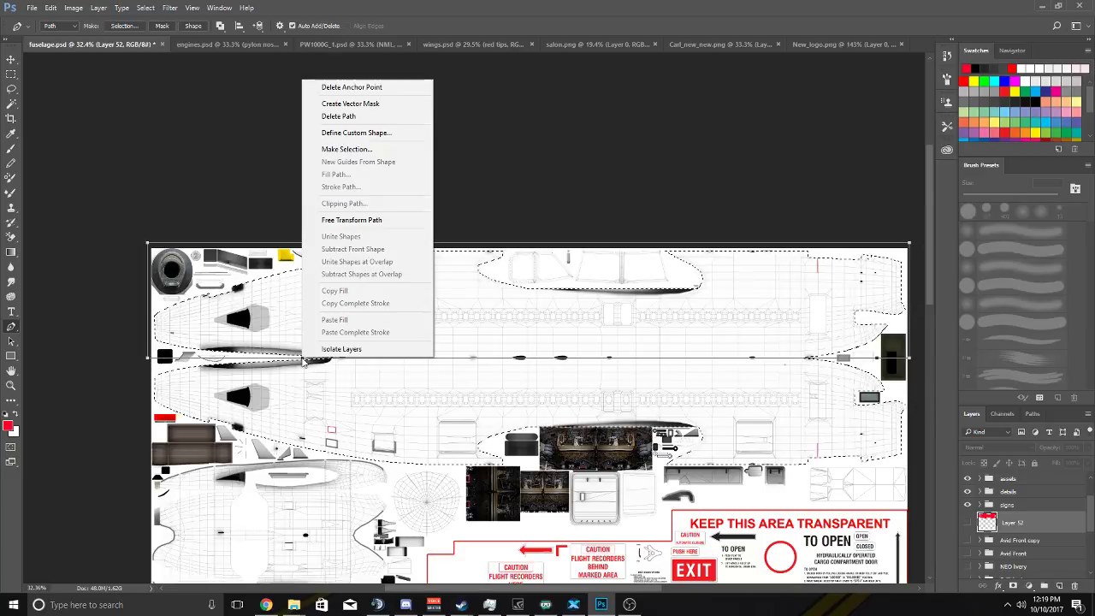
click(347, 149)
click(609, 177)
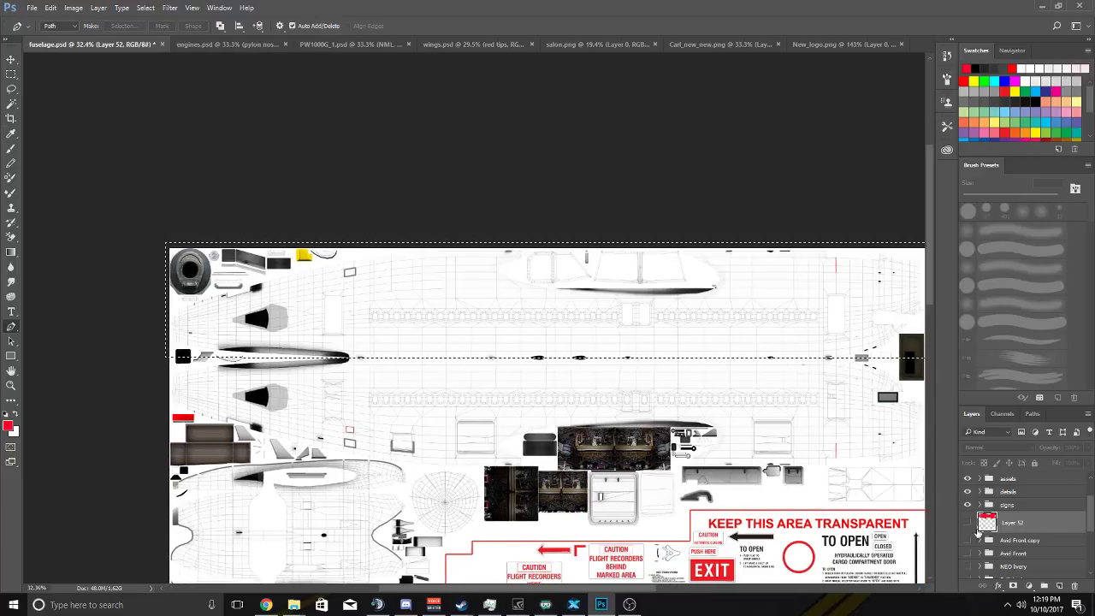
Show the Avid Front copy and Avid Front livery groups again.
click(967, 522)
scroll(984, 512, down, 1)
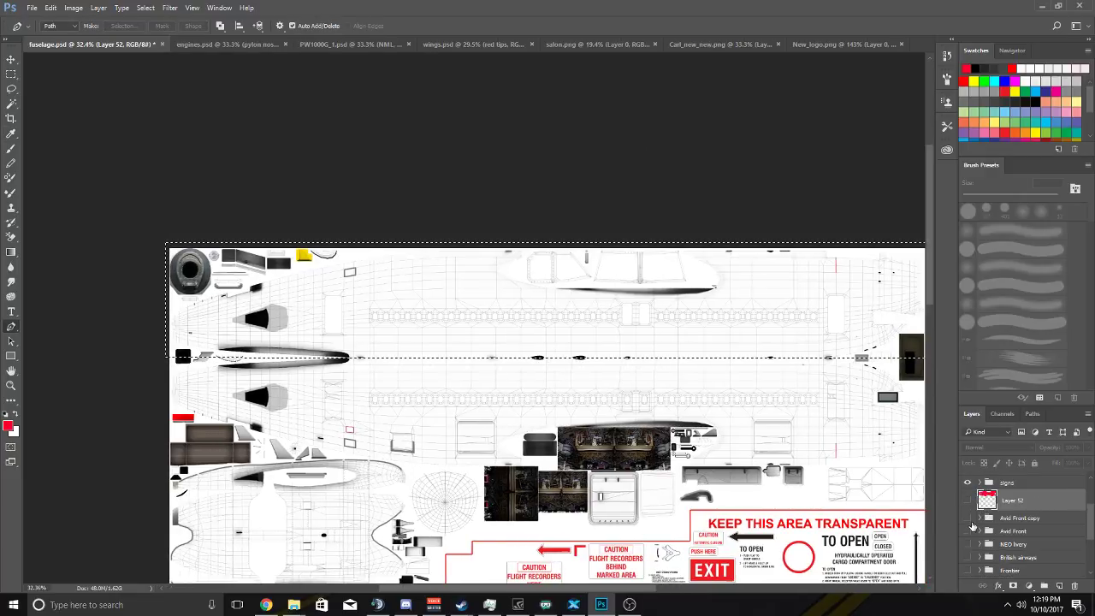
drag(968, 518, 968, 531)
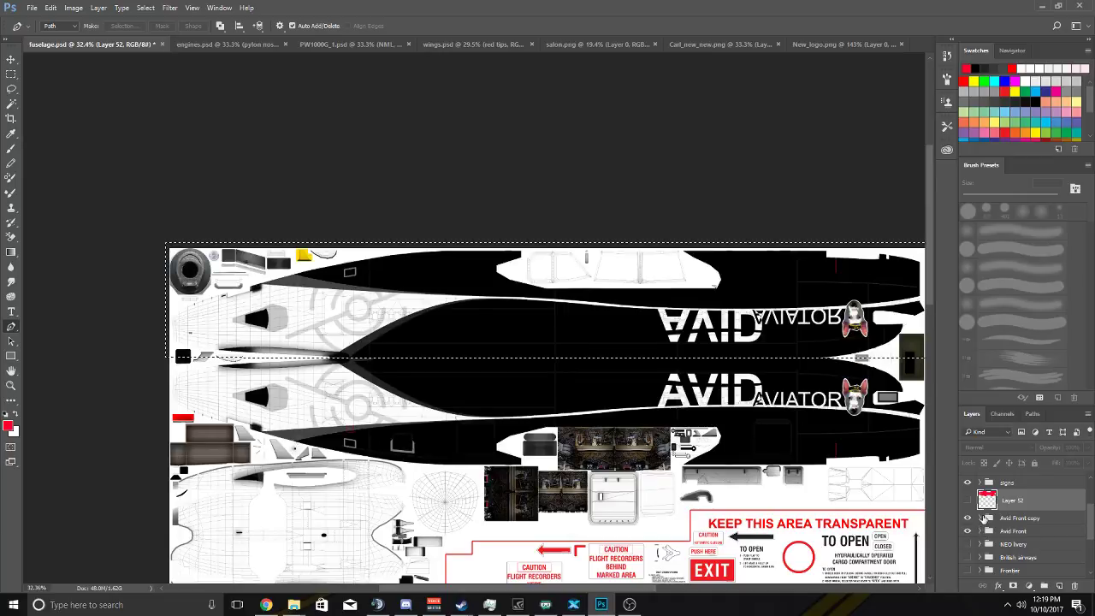
Expand the Avid Front copy group, toggle layer visibility to identify the dark grey nose stripe, and select its Layer 51.
scroll(443, 418, up, 2)
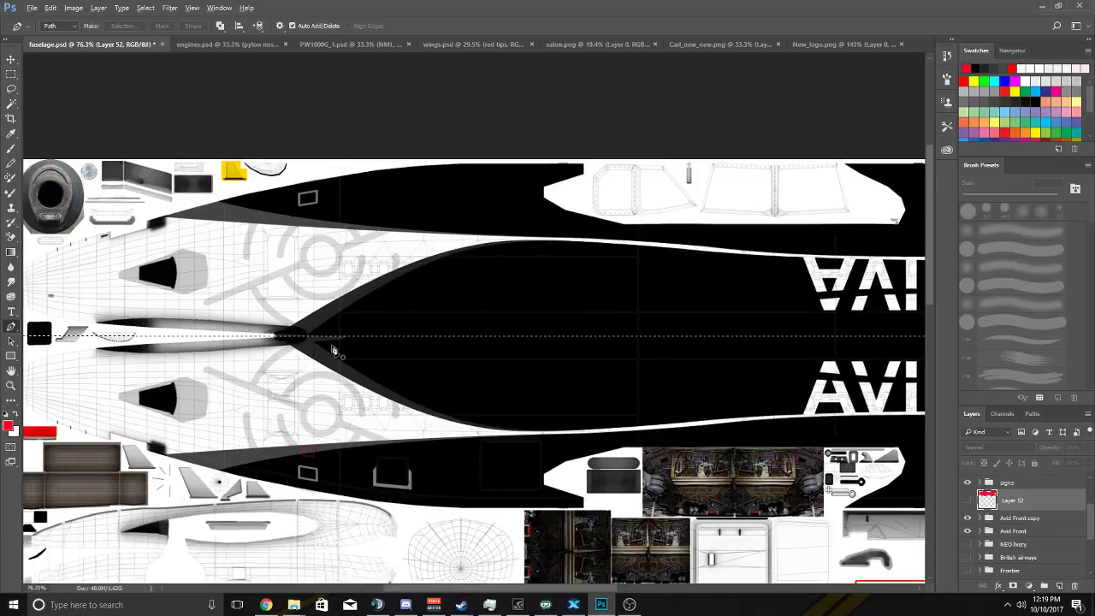
scroll(477, 423, up, 2)
click(980, 518)
scroll(1014, 526, down, 3)
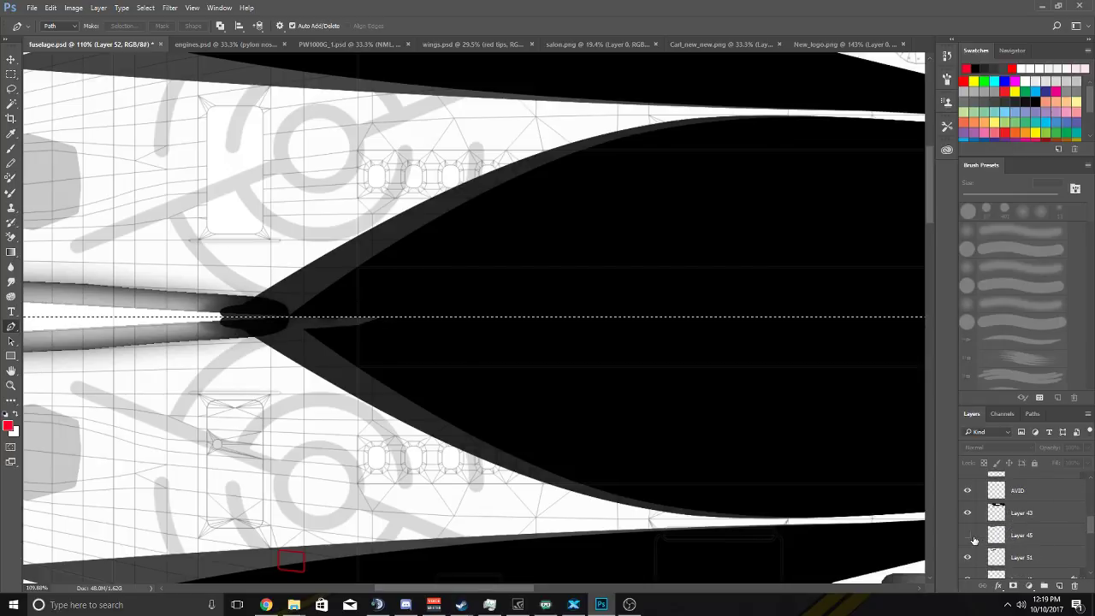
click(971, 537)
click(969, 558)
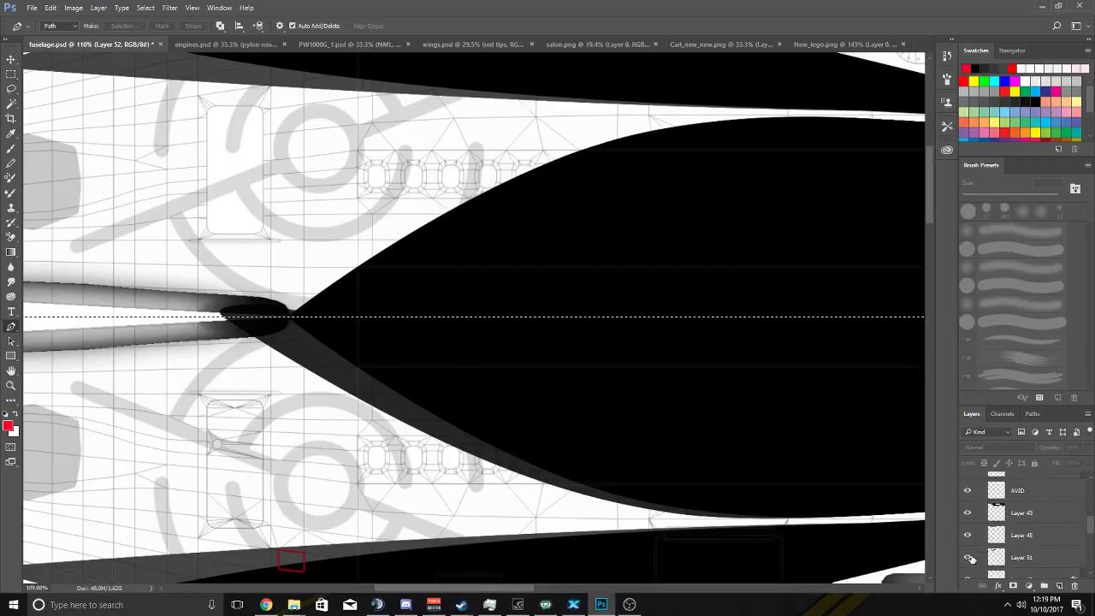
click(1027, 558)
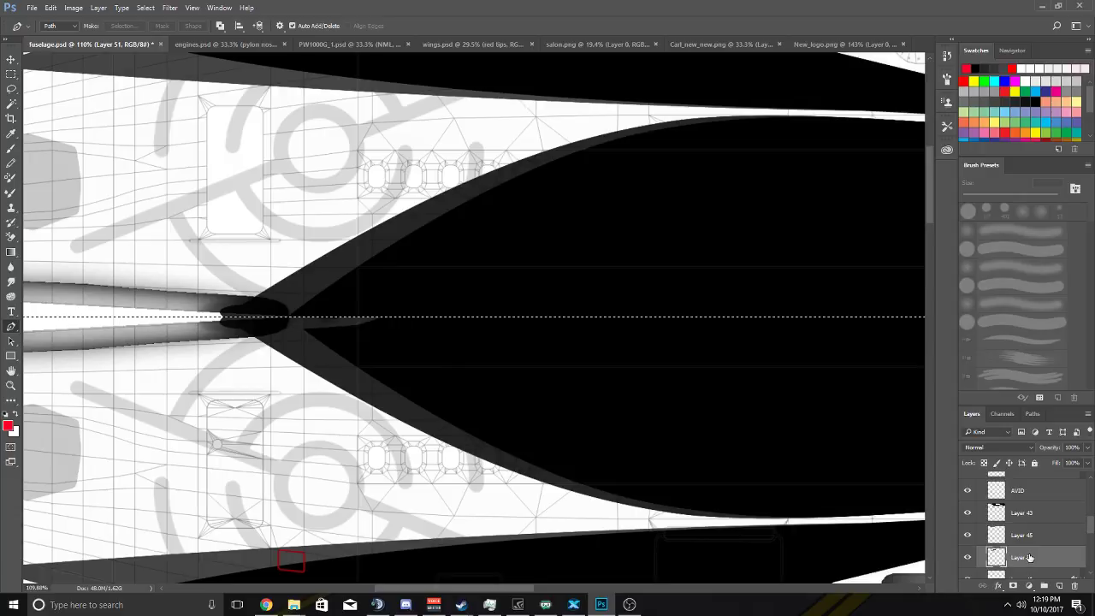
Invert the selection and erase Layer 51's overlap below the centreline at the nose with a 187 px Eraser.
click(146, 8)
click(157, 51)
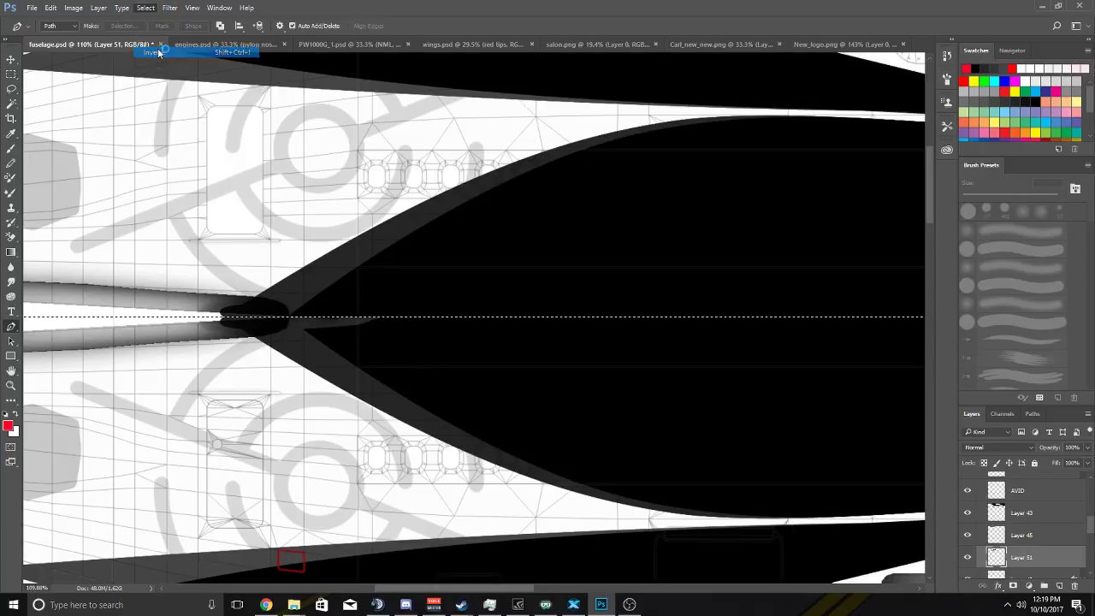
click(13, 238)
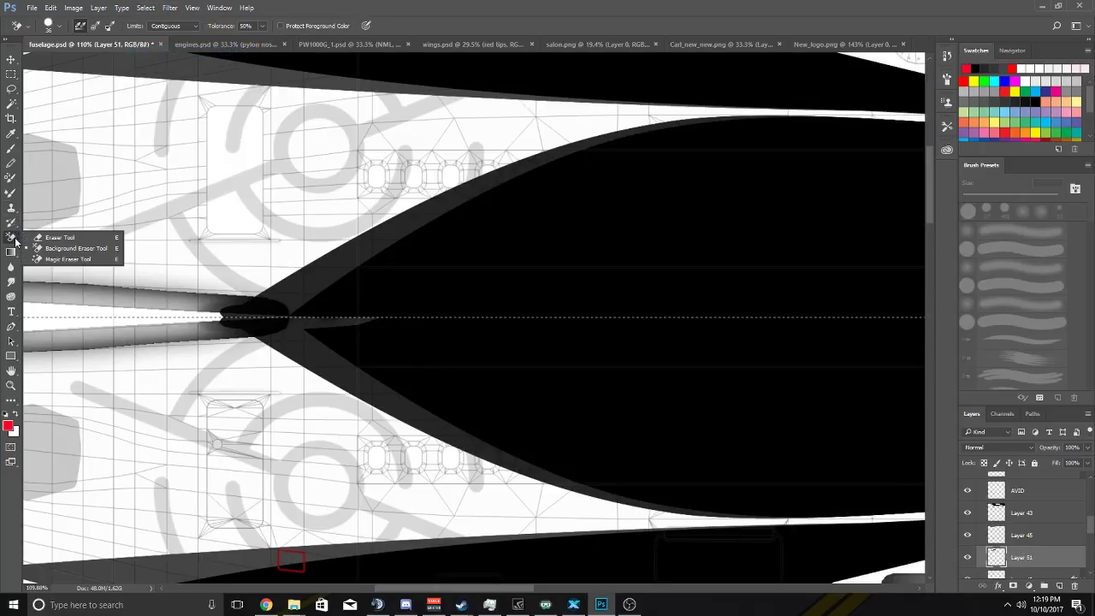
click(59, 237)
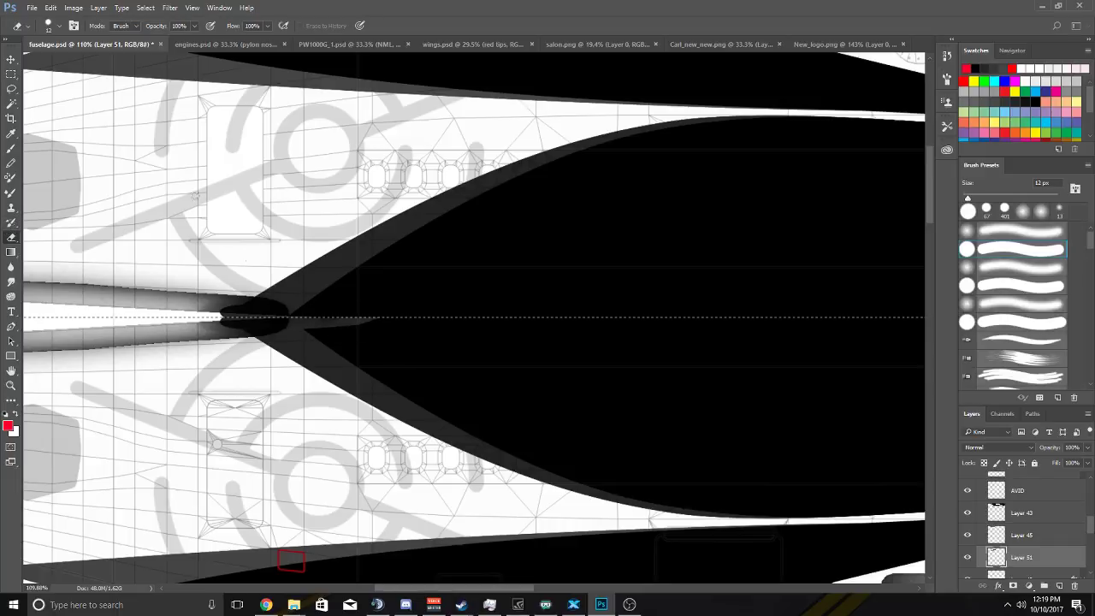
click(59, 25)
drag(109, 51, 119, 48)
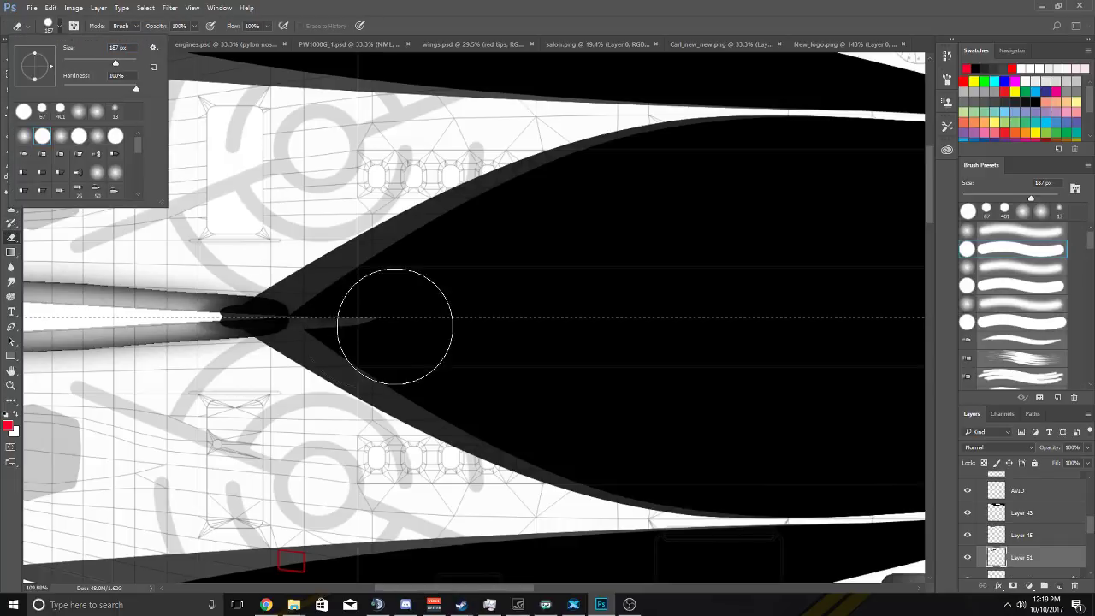
click(237, 317)
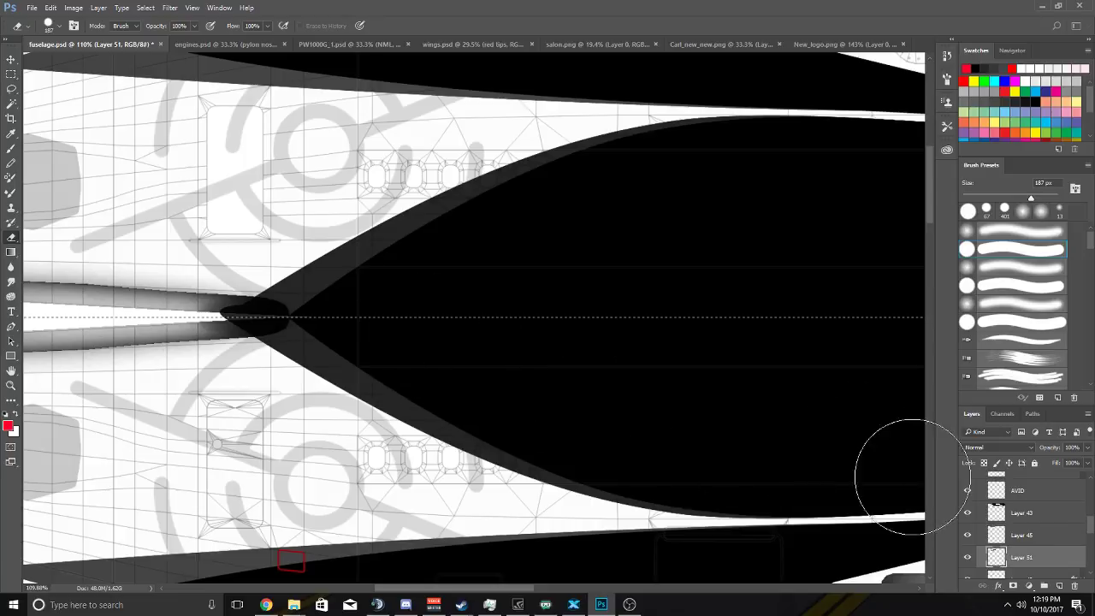
Collapse the Avid Front copy group and identify the lower dark grey stripe, Layer 51, in the Avid Front group by toggling its visibility.
scroll(1001, 486, up, 3)
scroll(1000, 487, down, 3)
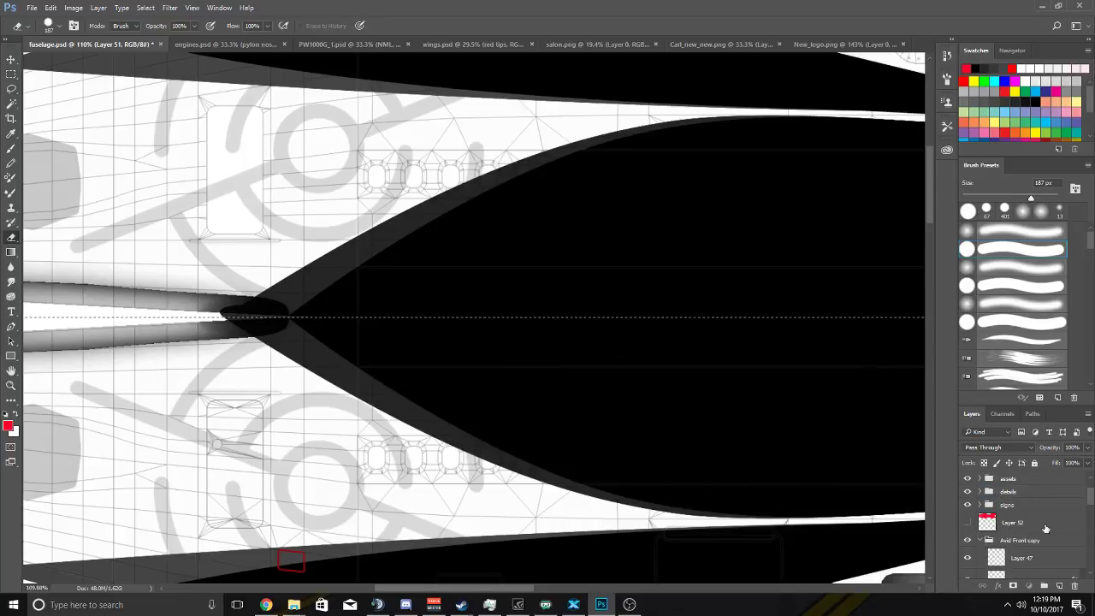
click(1023, 535)
scroll(1022, 534, down, 1)
click(981, 509)
scroll(981, 526, down, 2)
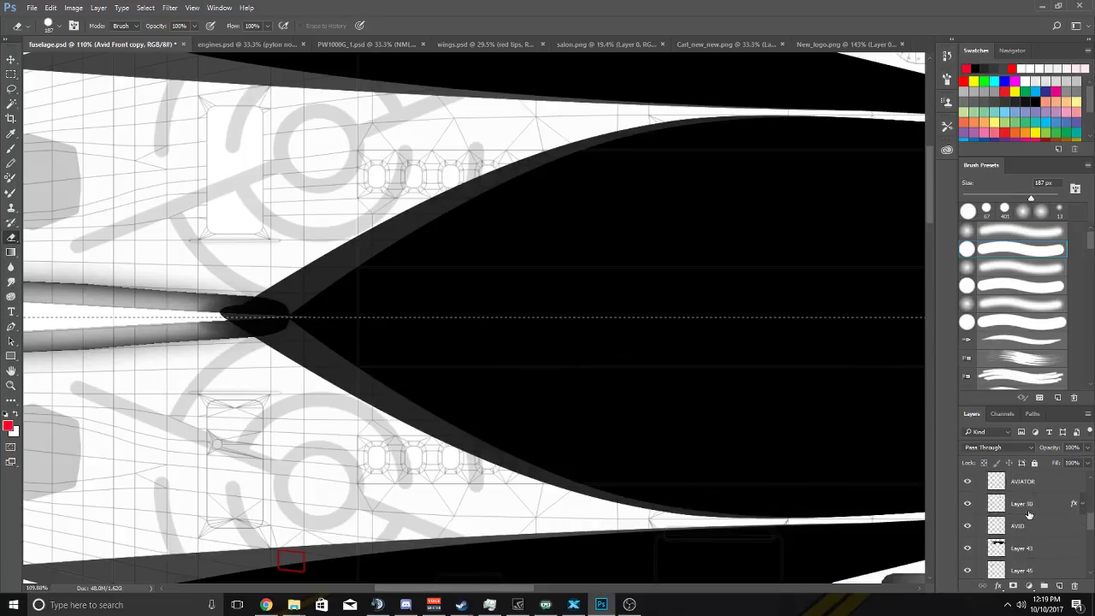
click(969, 549)
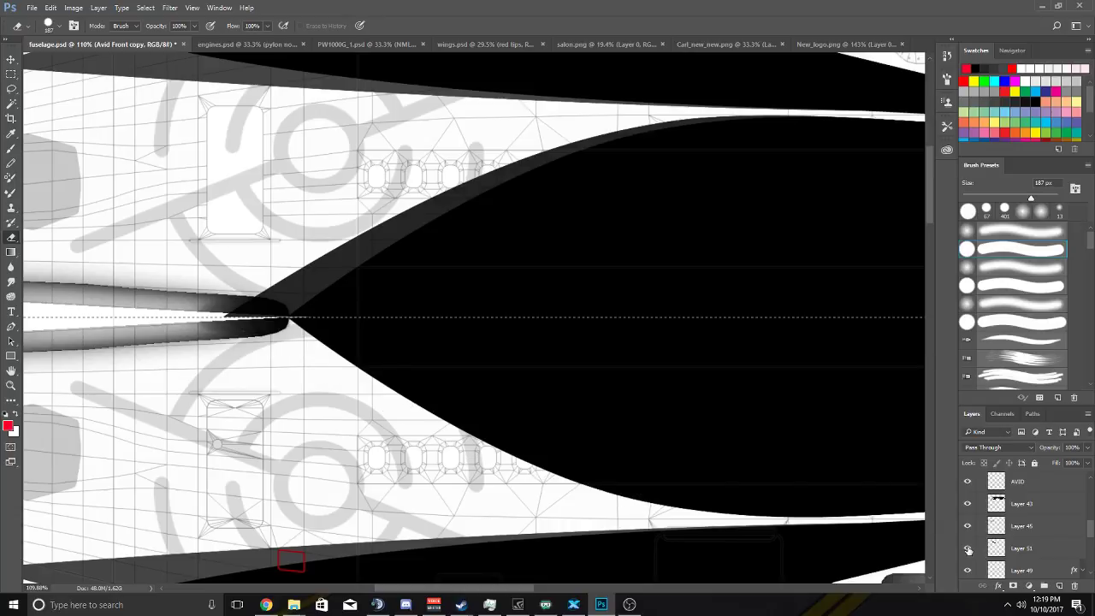
Try loading the pixels of Layer 51 in the Avid Front group as a selection, and undo that selection.
right_click(995, 548)
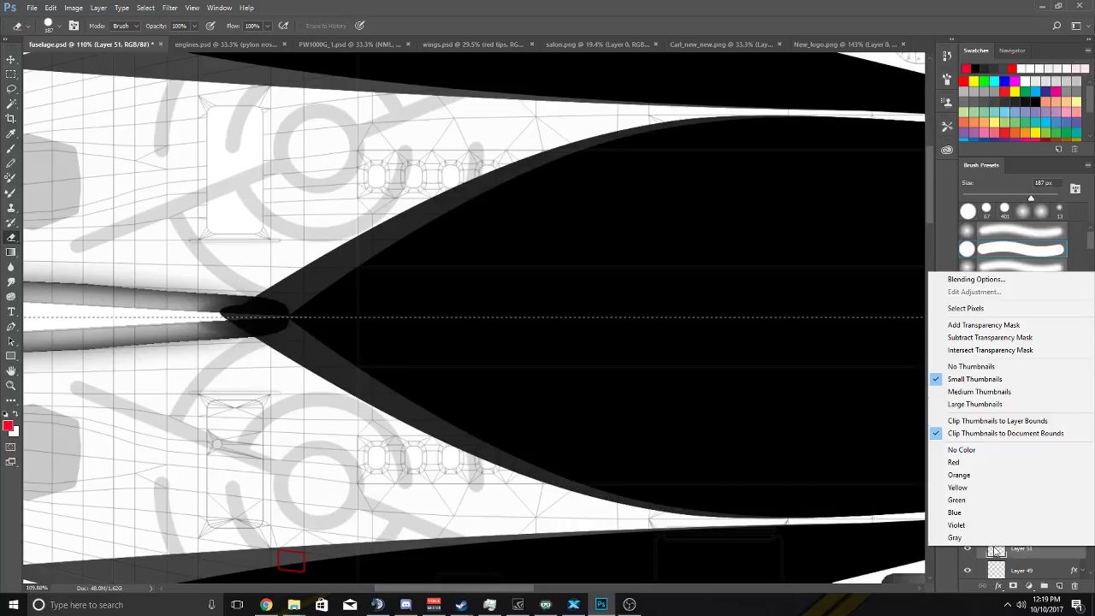
click(972, 309)
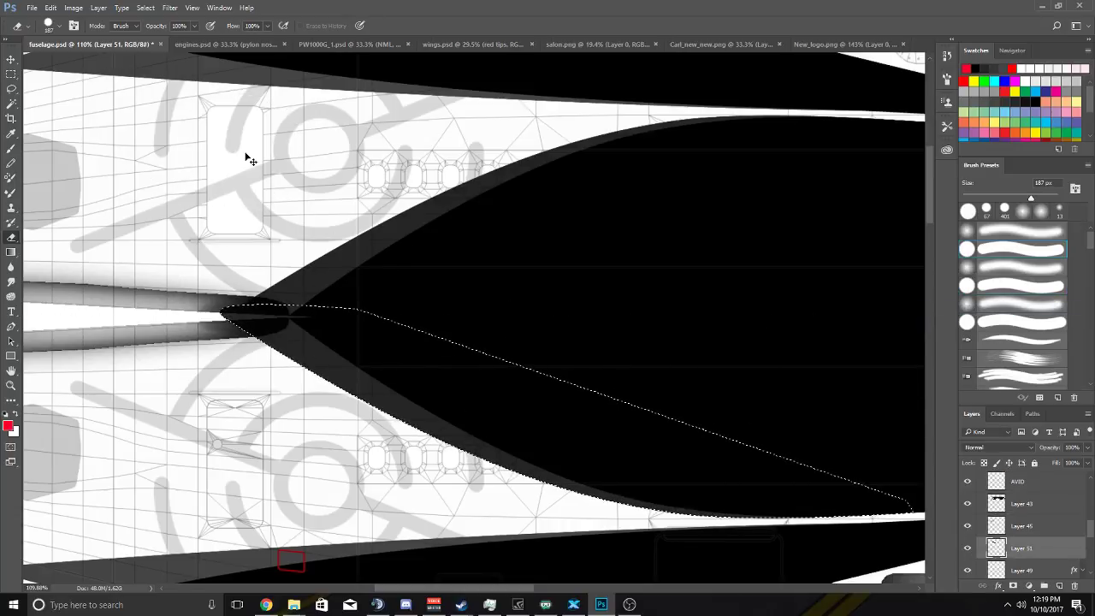
key(ctrl+z)
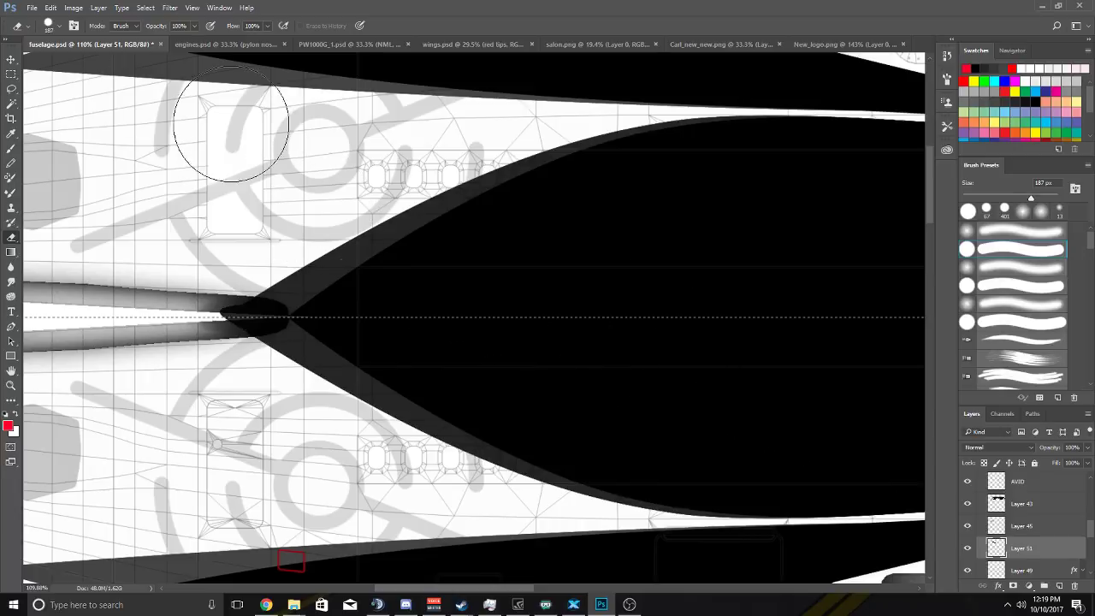
Invert the selection and erase the part of the Avid Front group's Layer 51 that extends above the centreline at the nose.
click(146, 7)
click(154, 53)
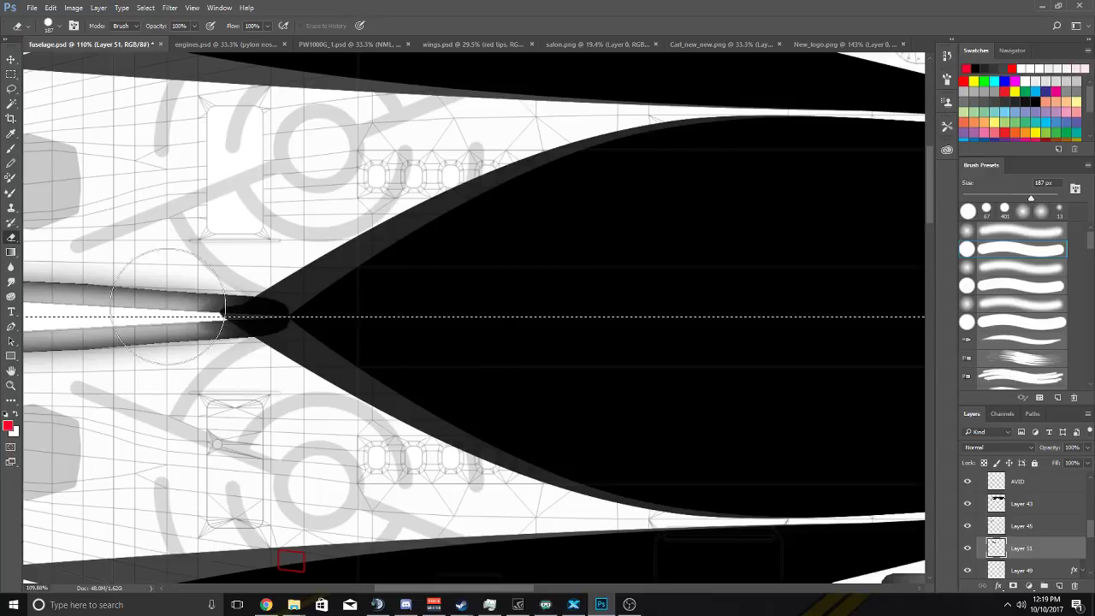
drag(257, 315, 294, 315)
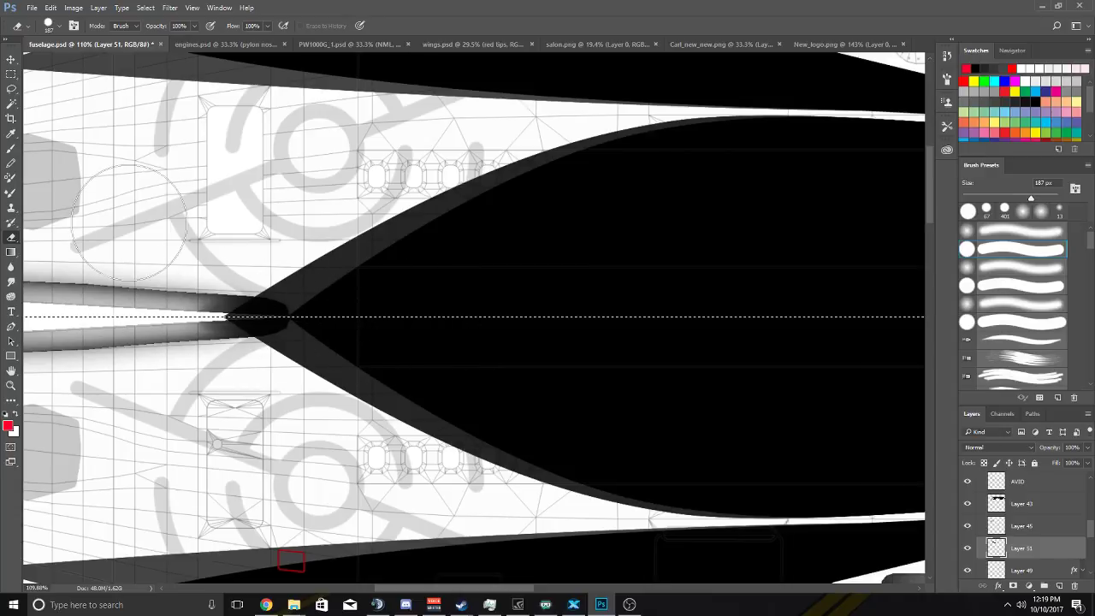
click(11, 60)
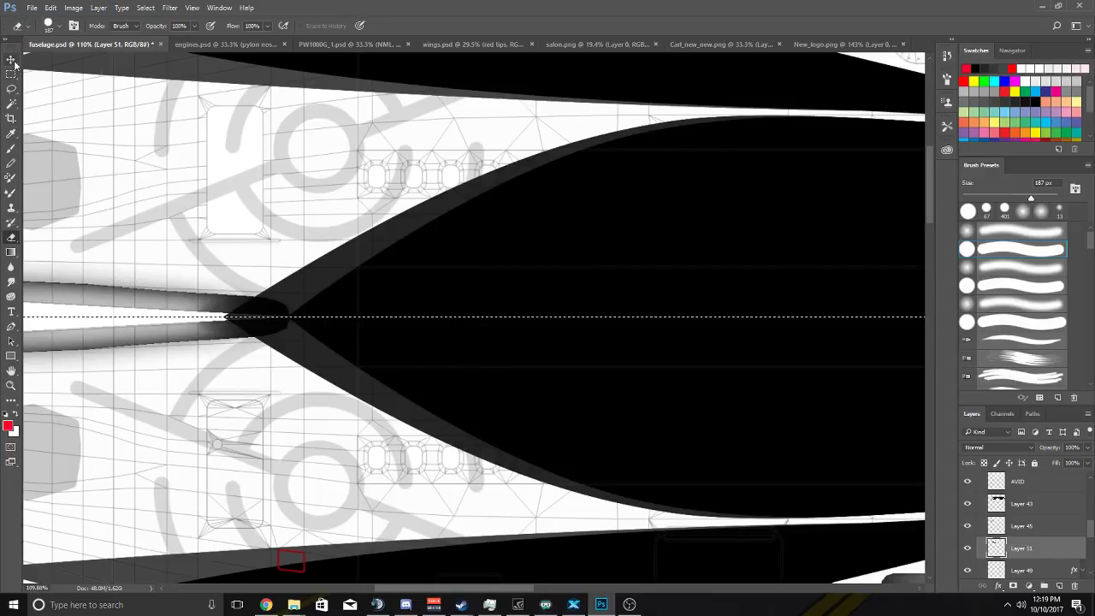
Identify the diagonal slash across the lower AVID lettering by toggling the visibility of Layer 50 in the Avid Front group.
scroll(383, 286, down, 3)
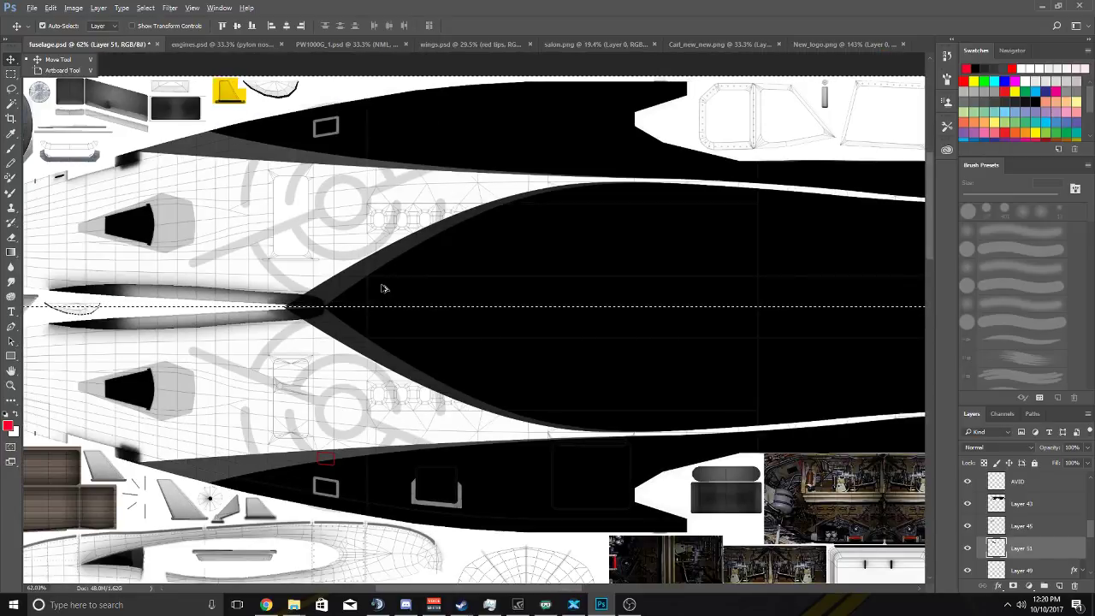
scroll(384, 288, down, 2)
scroll(385, 286, down, 1)
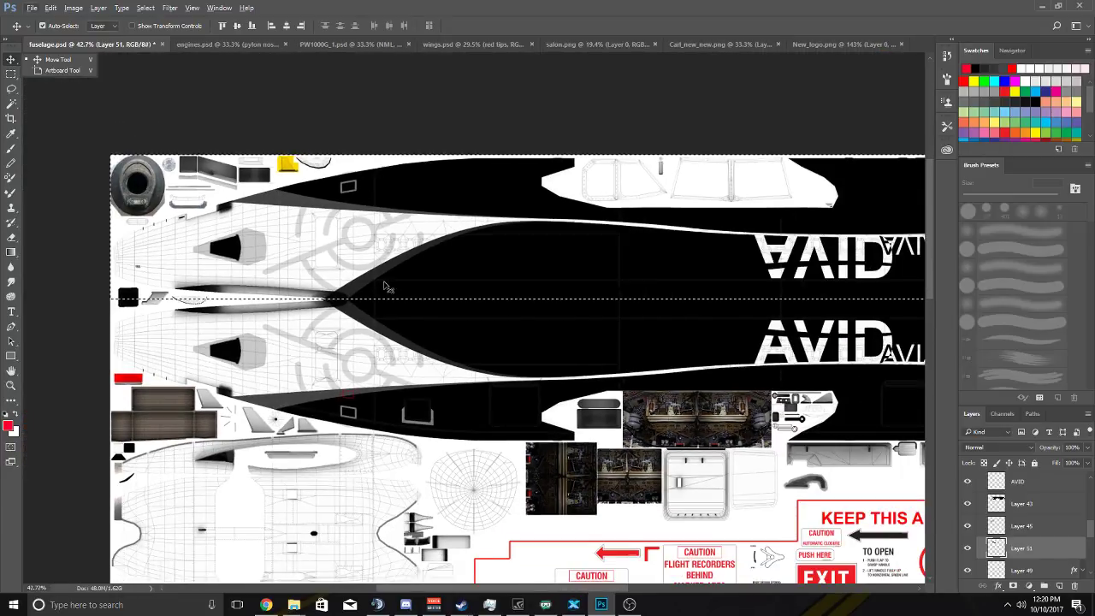
scroll(403, 286, right, 5)
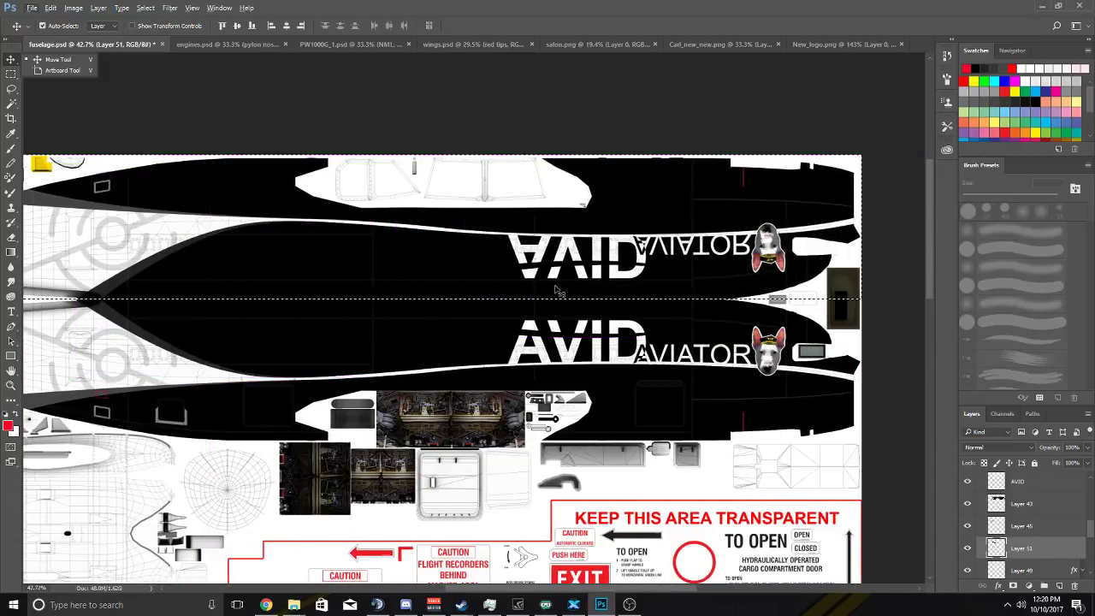
scroll(592, 299, up, 3)
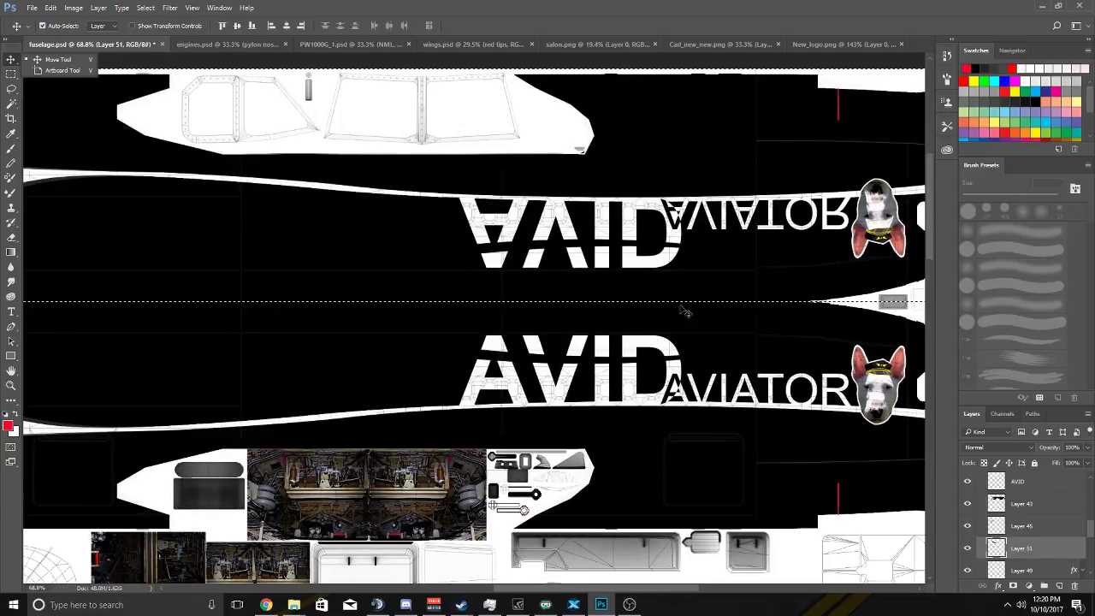
scroll(685, 311, right, 4)
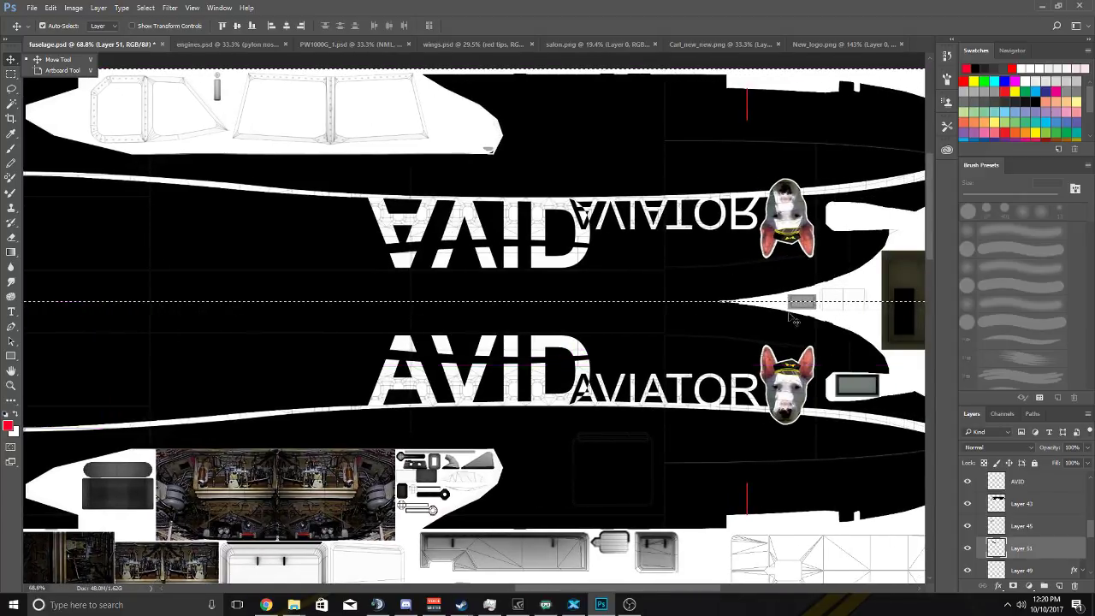
scroll(1053, 500, up, 5)
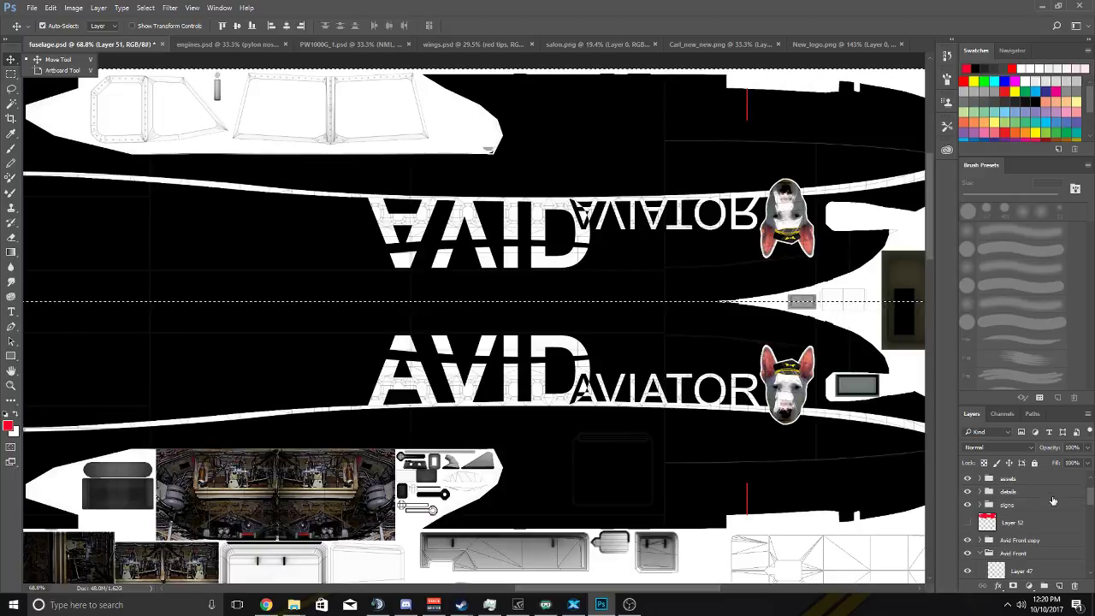
scroll(1053, 501, down, 2)
scroll(989, 511, down, 3)
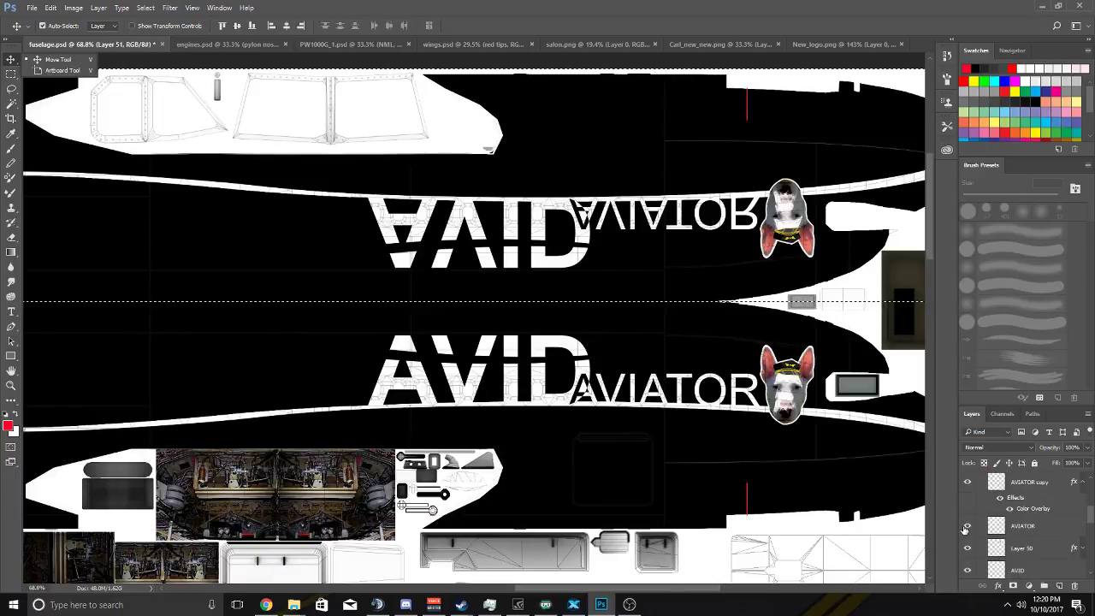
click(968, 551)
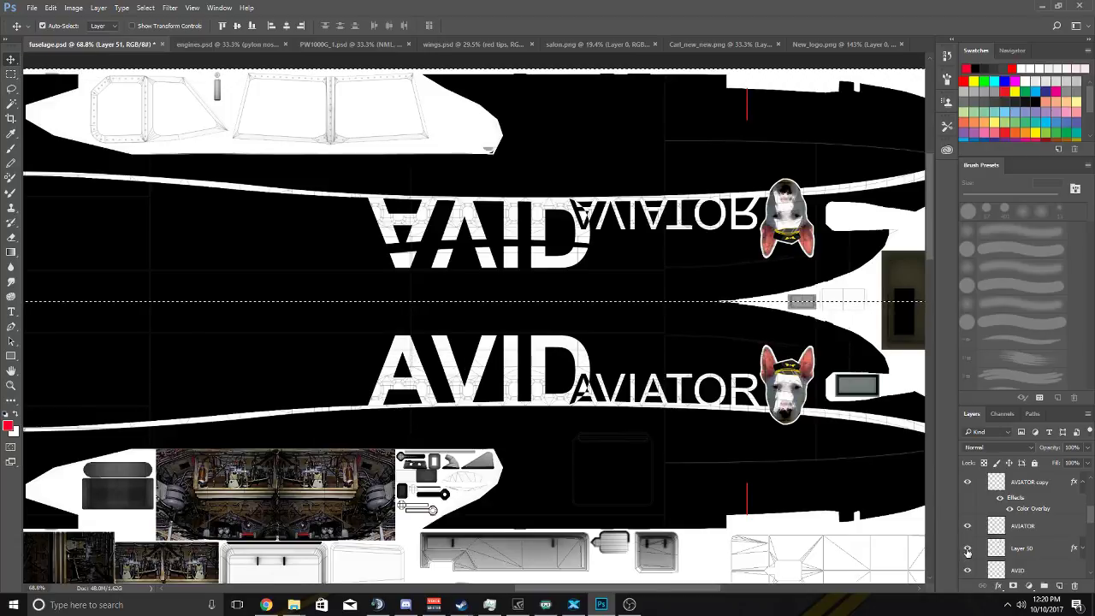
Duplicate the AVIATOR, Layer 50 and AVID layers of the Avid Front group within fuselage.psd.
click(1017, 572)
shift+click(1025, 547)
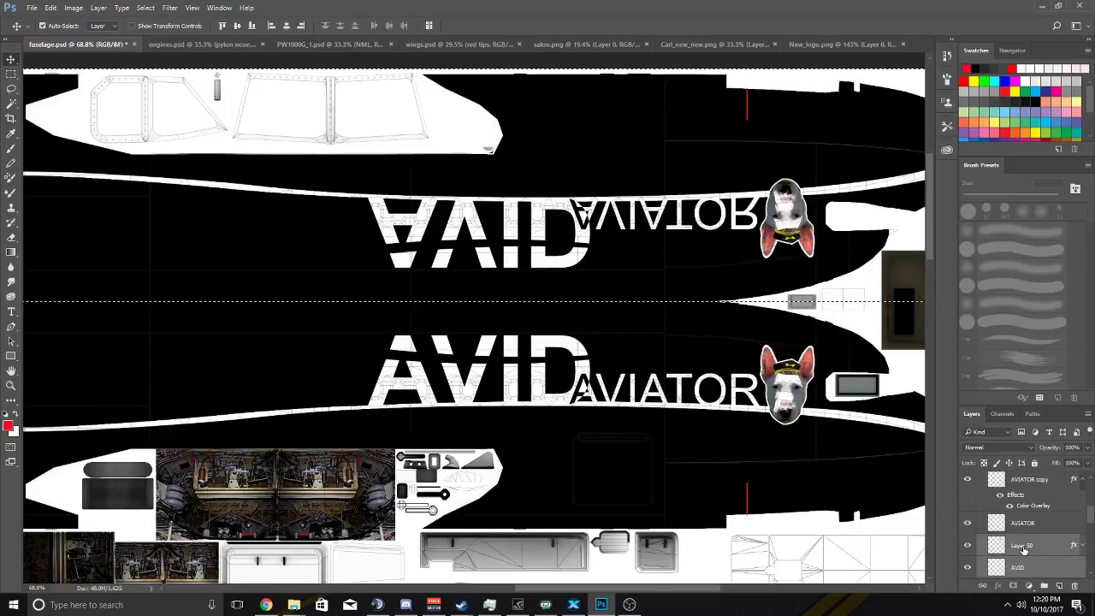
right_click(1023, 550)
key(Escape)
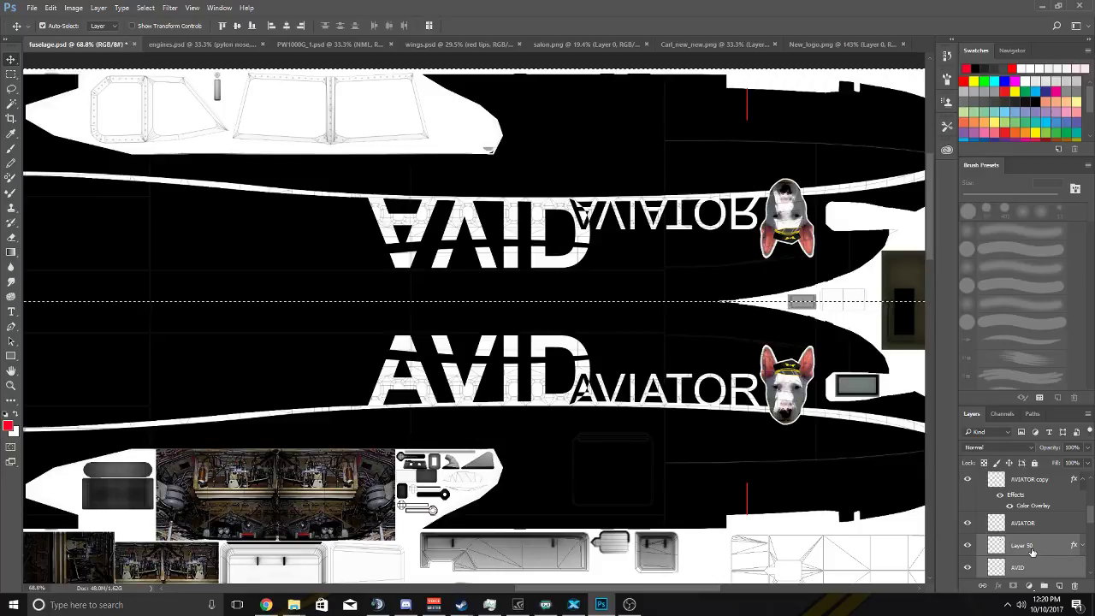
right_click(1033, 525)
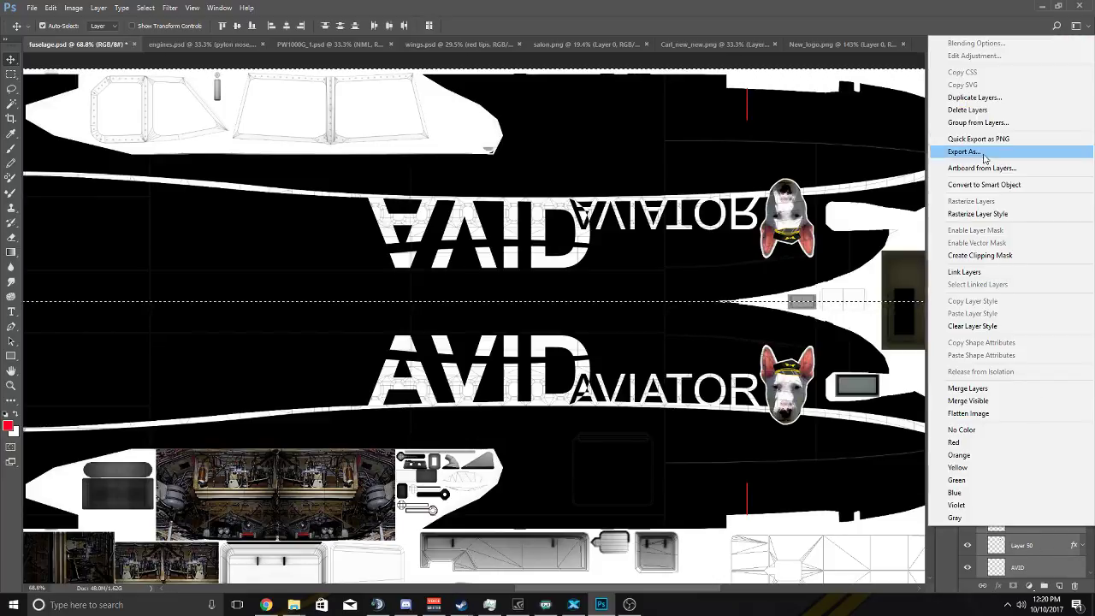
click(974, 97)
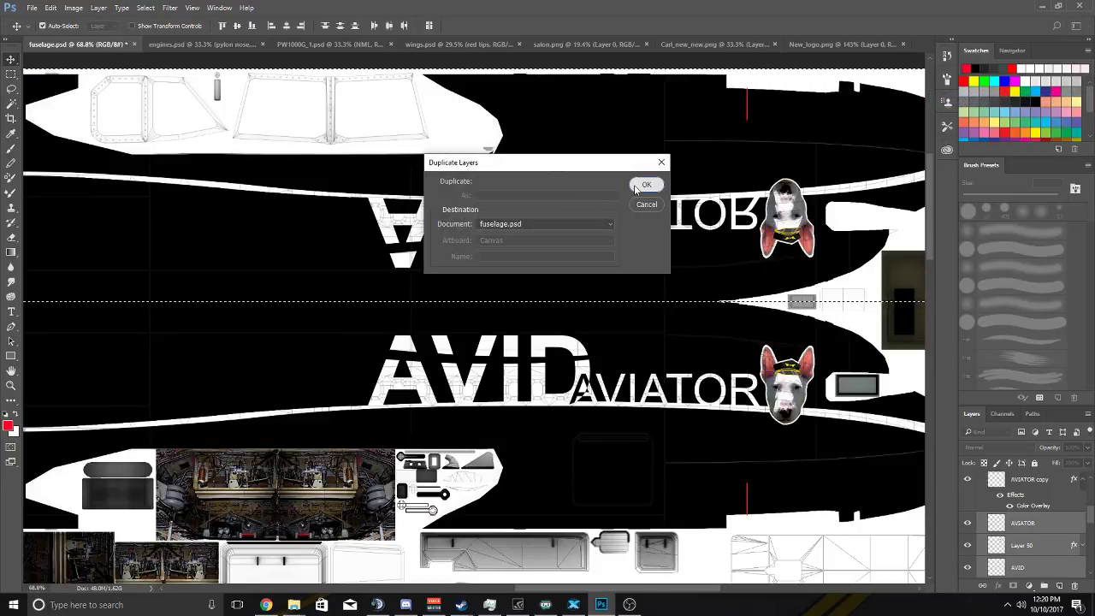
click(643, 184)
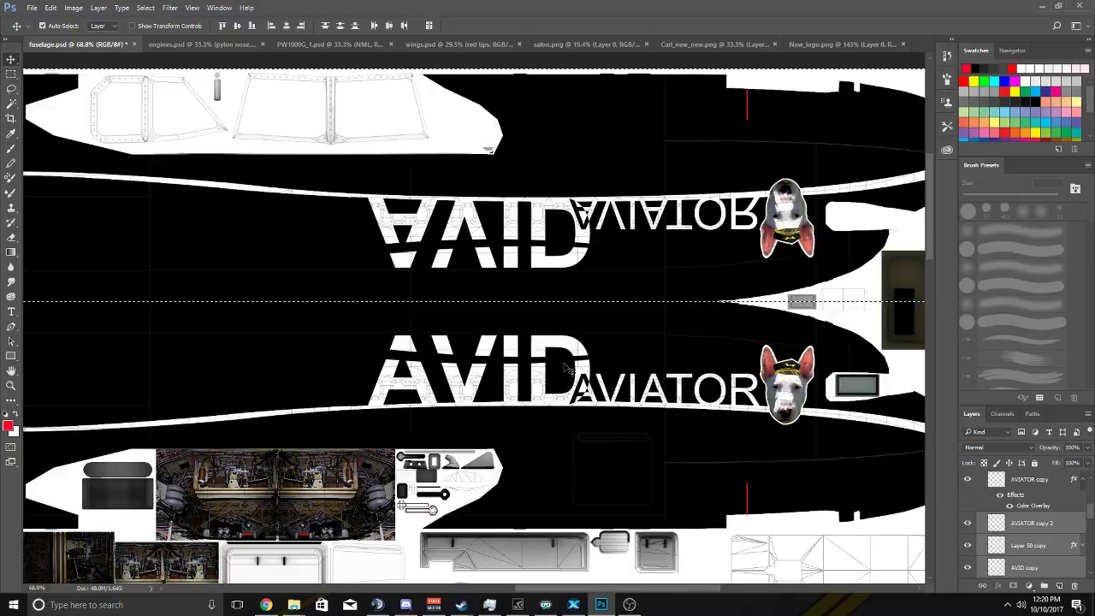
Move the copied lettering up to the mirrored fuselage half and place its layers outside the groups, above Avid Front copy.
drag(565, 369, 575, 257)
scroll(1035, 547, up, 2)
drag(1036, 558, 1039, 518)
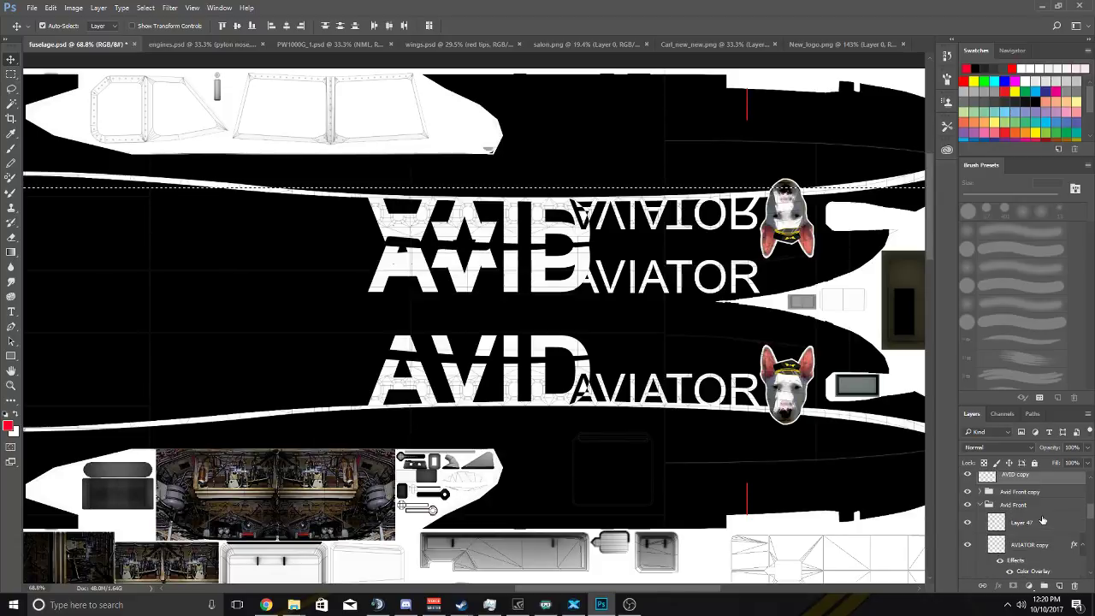
Rotate the three copied lettering layers 180° and align them over the mirrored lettering on the upper fuselage half.
click(50, 7)
mouse_move(88, 255)
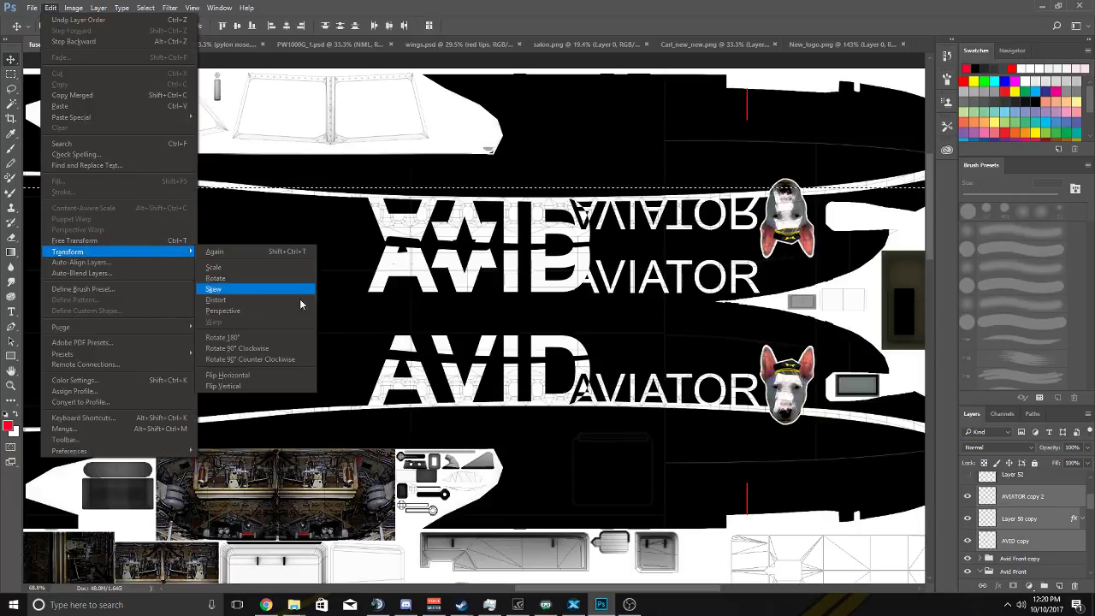
click(254, 340)
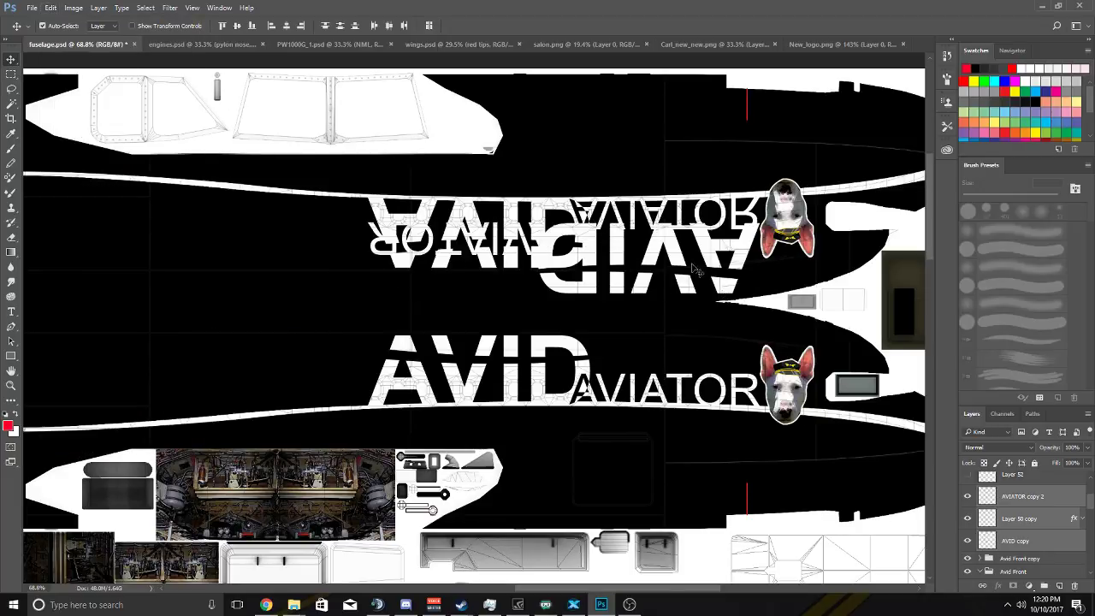
drag(698, 271, 713, 227)
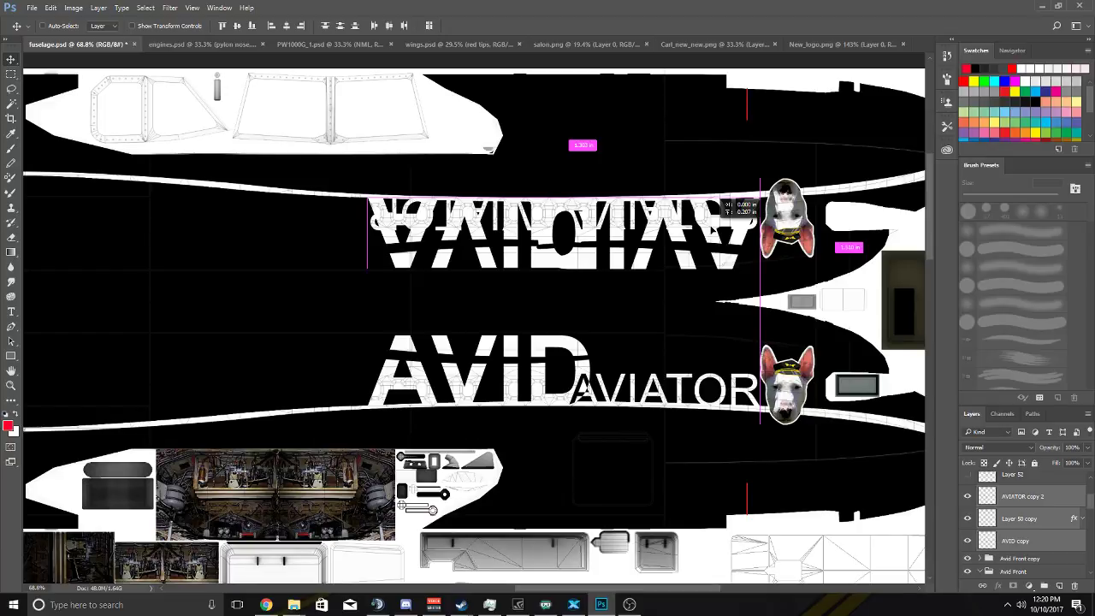
drag(712, 227, 713, 225)
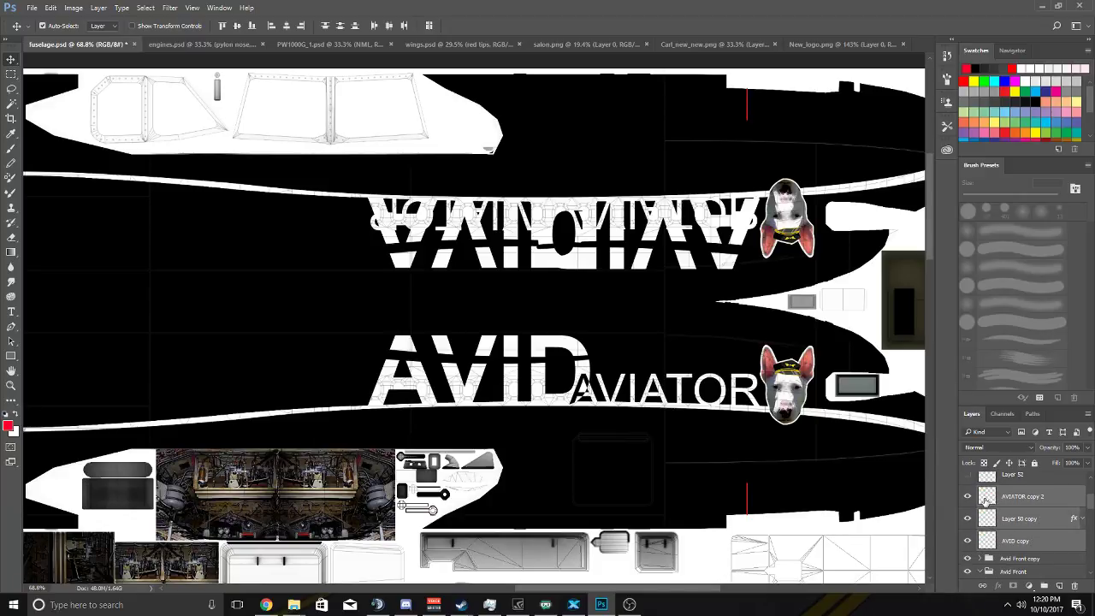
Expand the Avid Front copy group, then reselect the three rotated lettering copies and fine-tune their position against the upper white stripe.
scroll(986, 501, down, 1)
click(989, 542)
scroll(985, 537, down, 2)
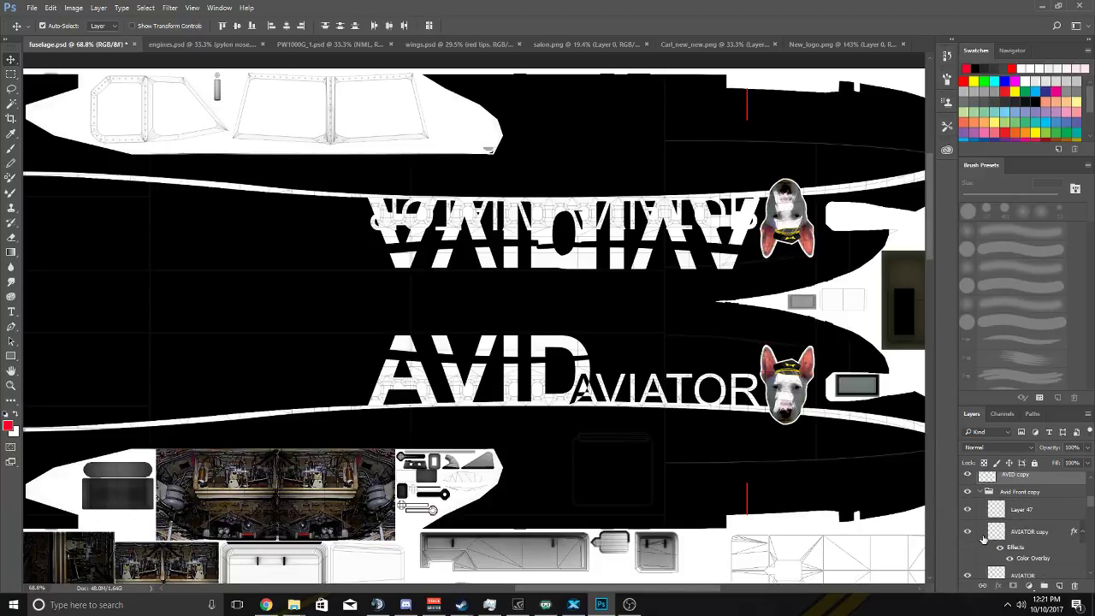
click(1041, 532)
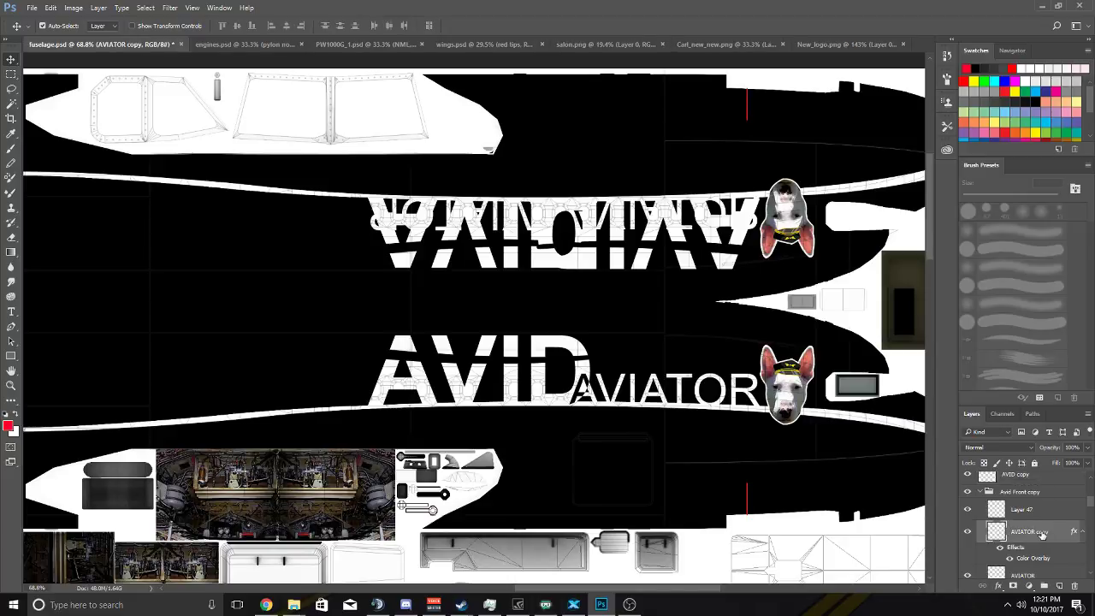
scroll(1027, 513, up, 3)
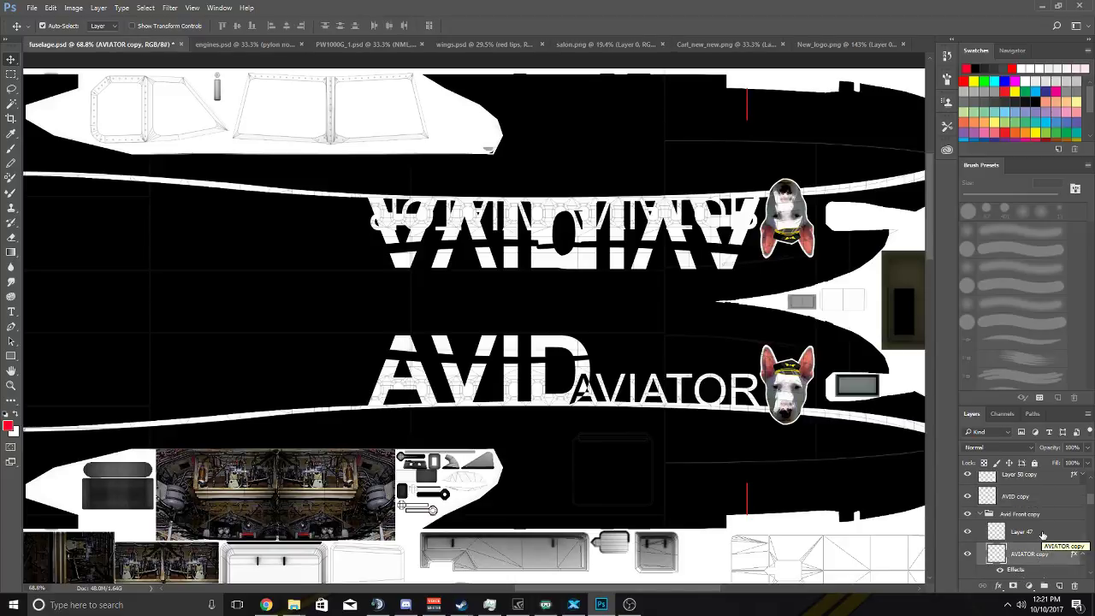
shift+click(1016, 478)
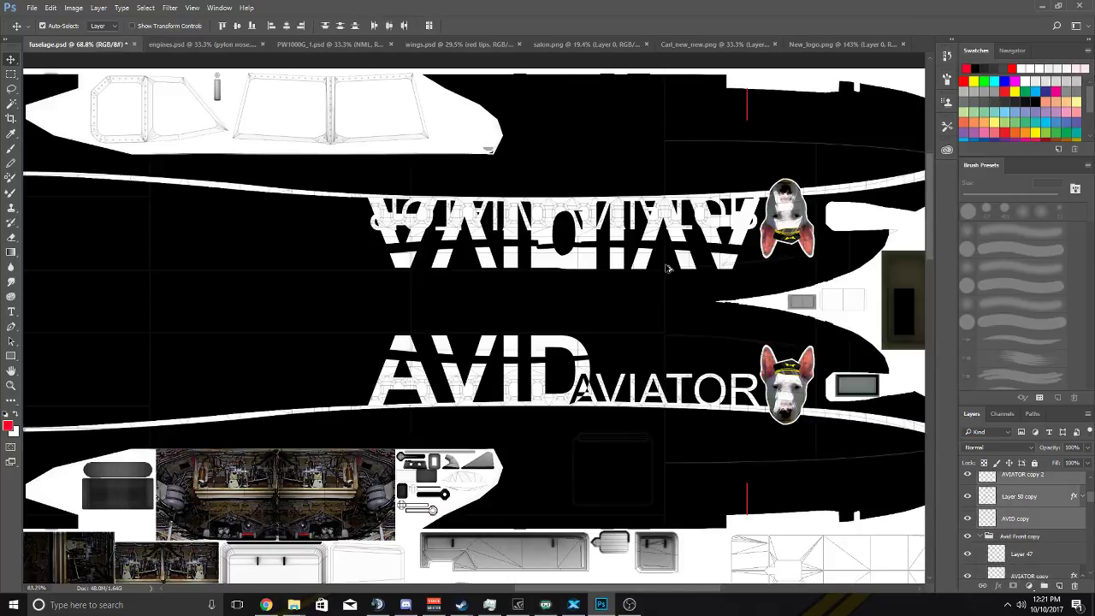
scroll(637, 246, up, 3)
drag(636, 246, 637, 243)
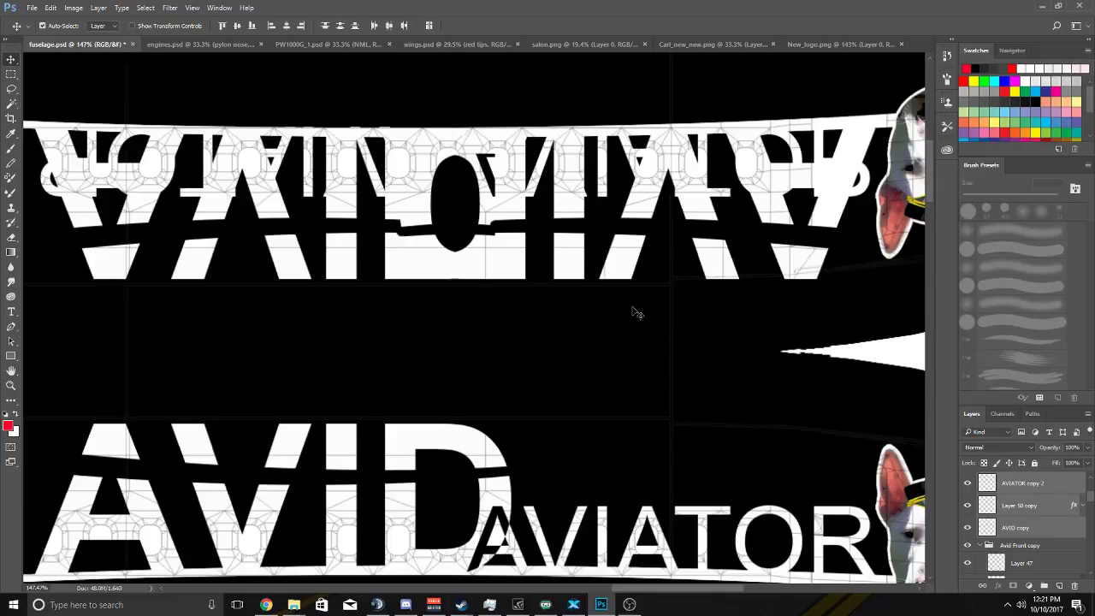
Delete the mirrored AVIATOR copy, AVIATOR, Layer 50 and AVID layers from the Avid Front copy group.
scroll(447, 282, down, 5)
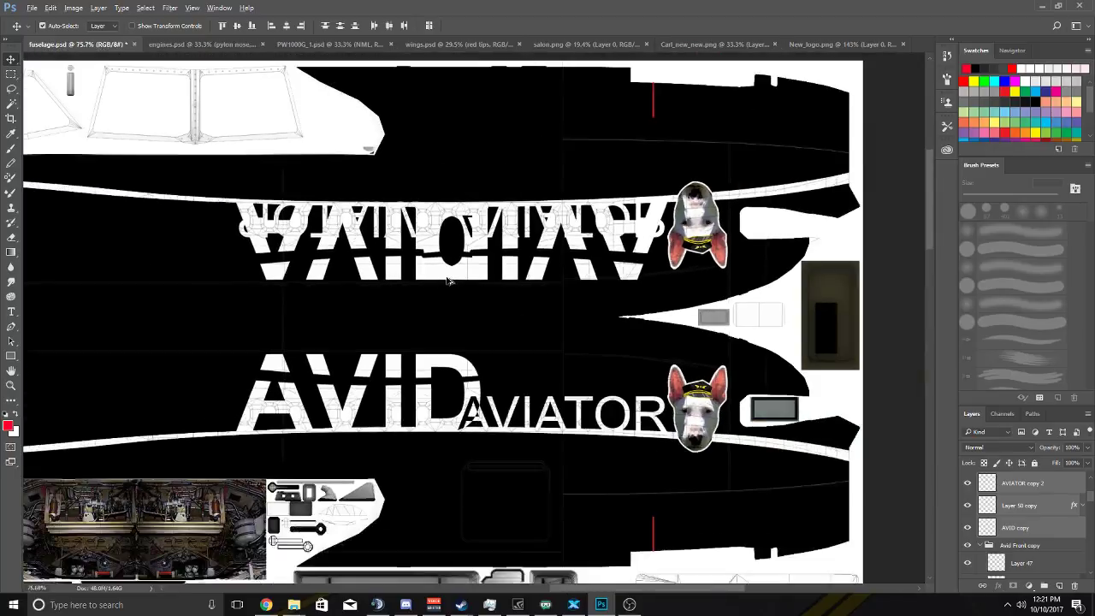
scroll(988, 531, down, 2)
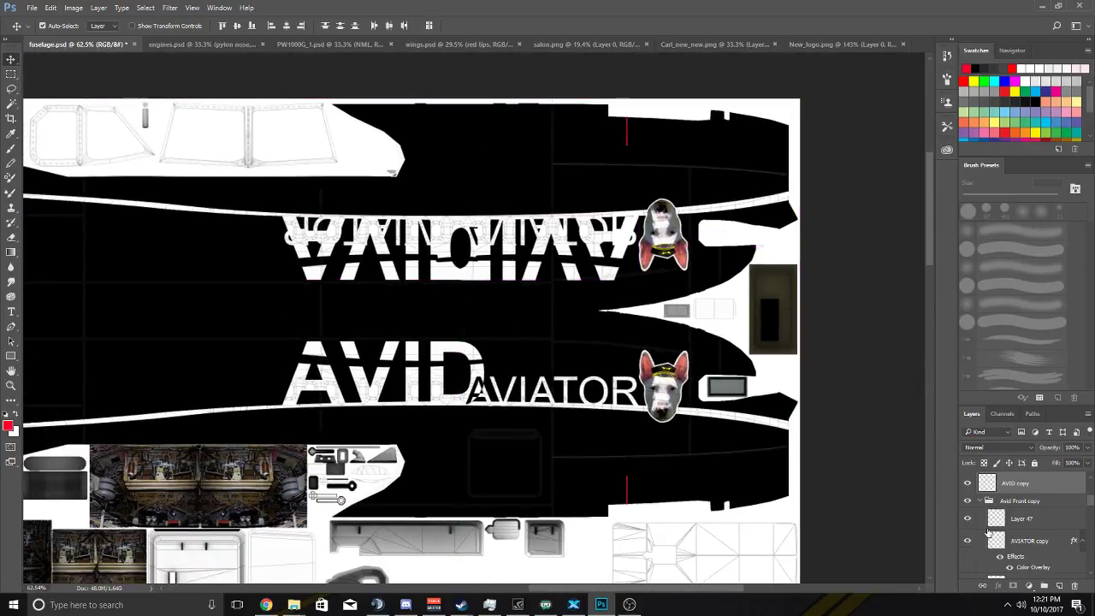
click(1025, 545)
key(ctrl+e)
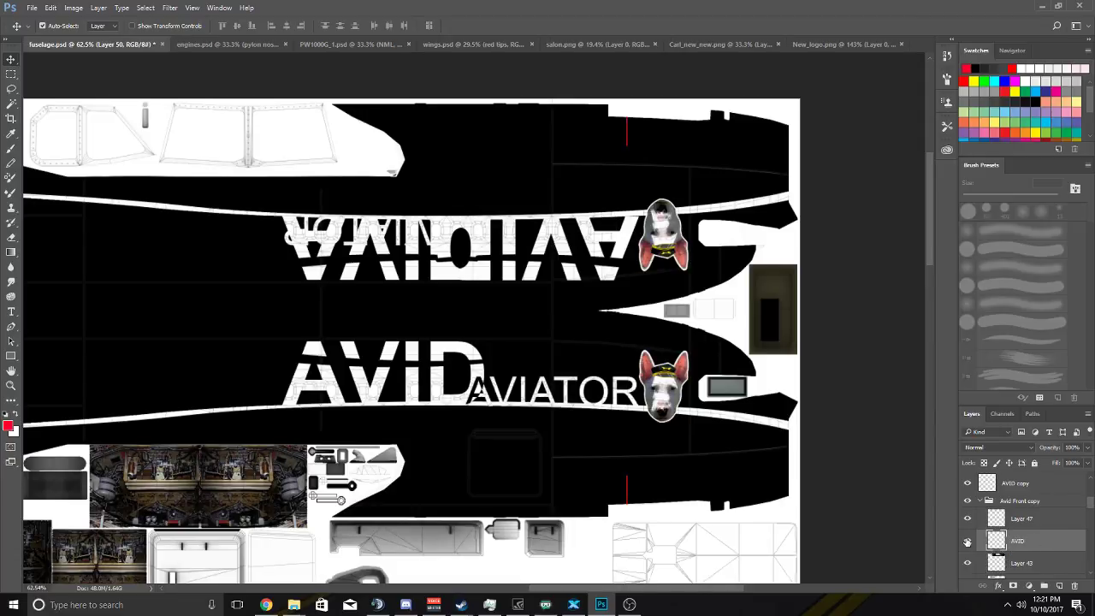
key(ctrl+alt+z)
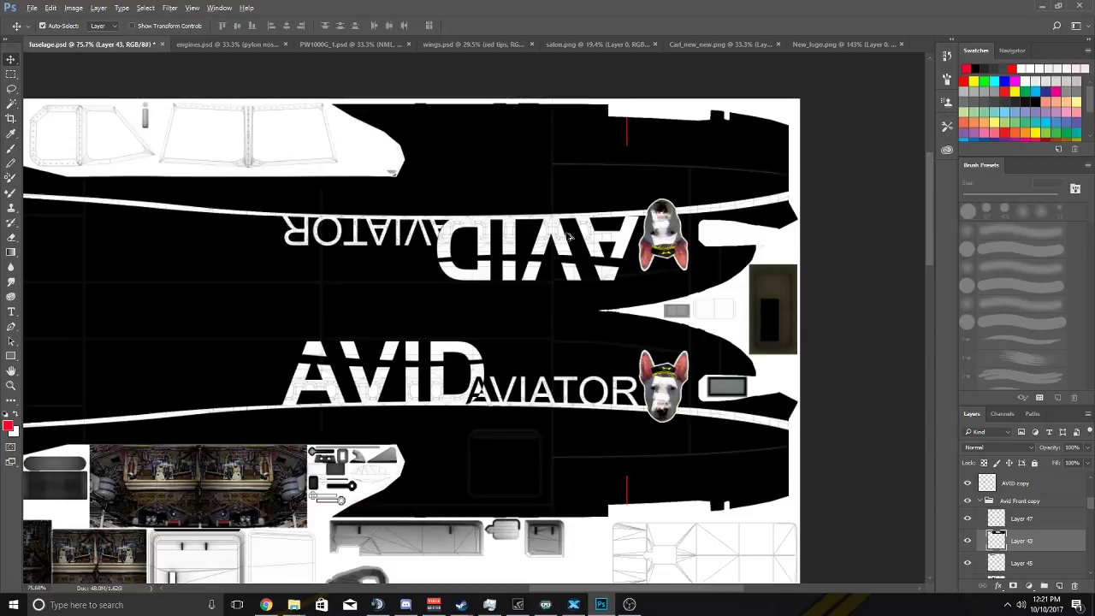
scroll(541, 240, up, 2)
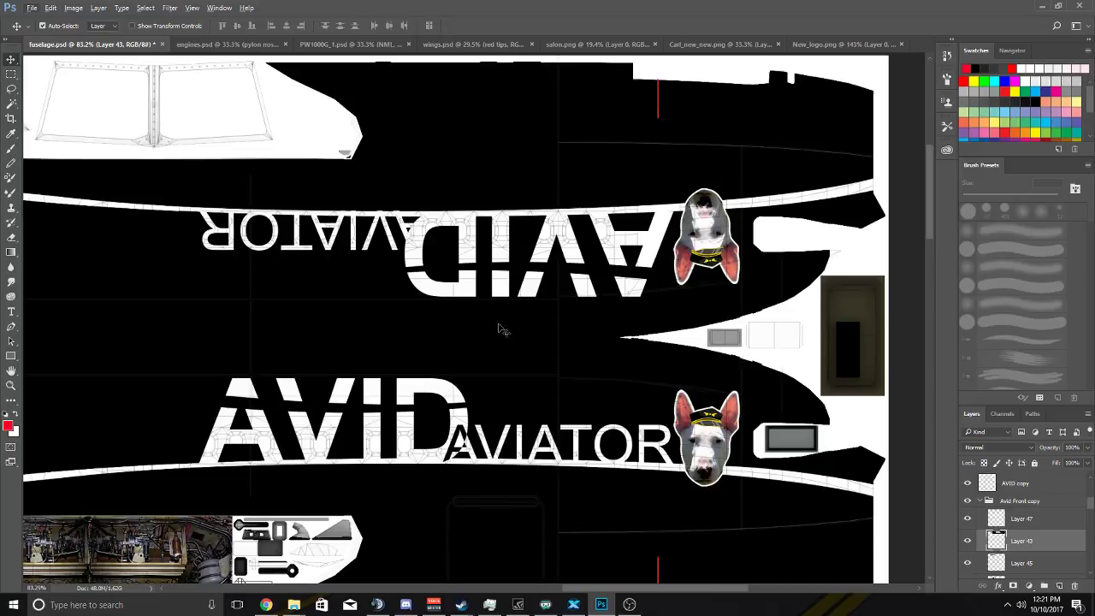
scroll(341, 401, up, 2)
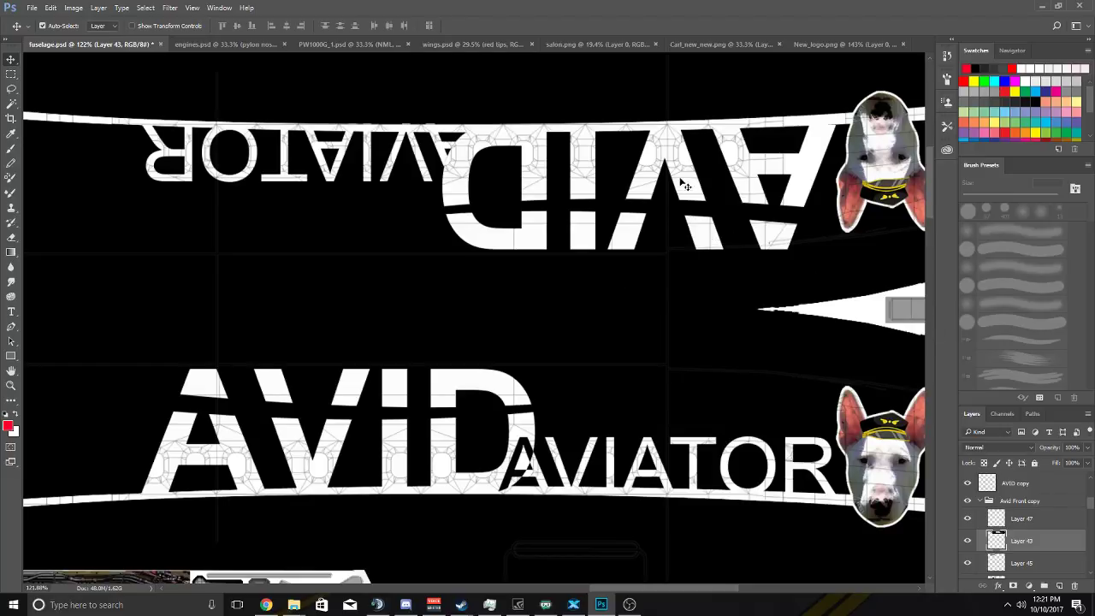
Select the AVIATOR copy 2, Layer 50 copy and AVID copy layers and nudge the rotated lettering slightly against the white stripe.
key(ctrl)
scroll(1004, 501, up, 1)
click(1023, 483)
shift+click(1023, 528)
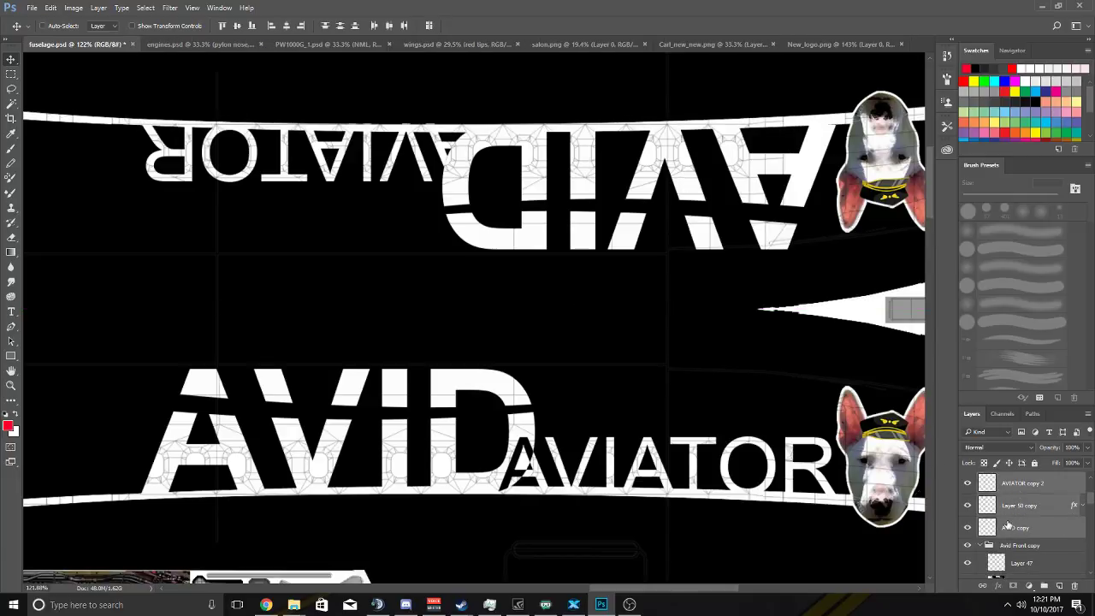
key(ctrl)
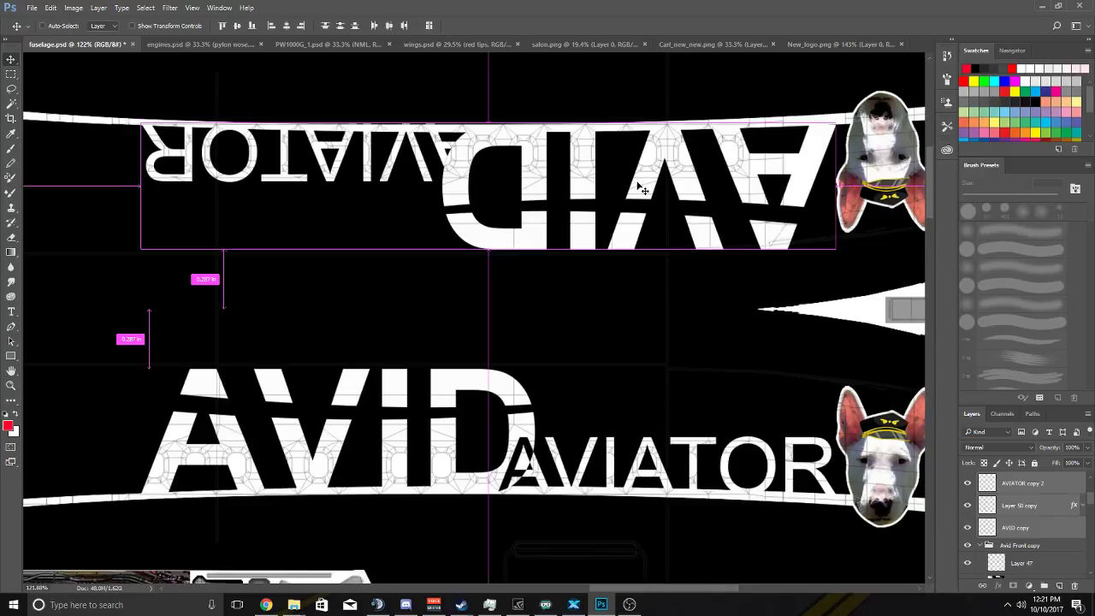
drag(642, 189, 637, 188)
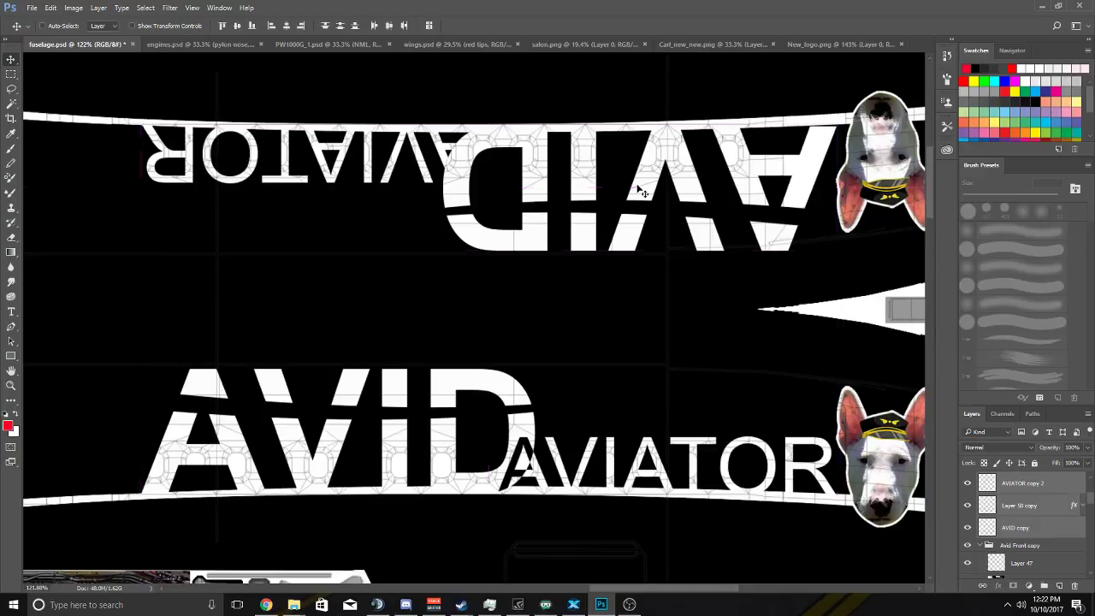
Step back through the deletion of the mirrored AVID and Layer 50 layers, and redo it to compare both lettering versions.
key(ctrl)
key(ctrl+v)
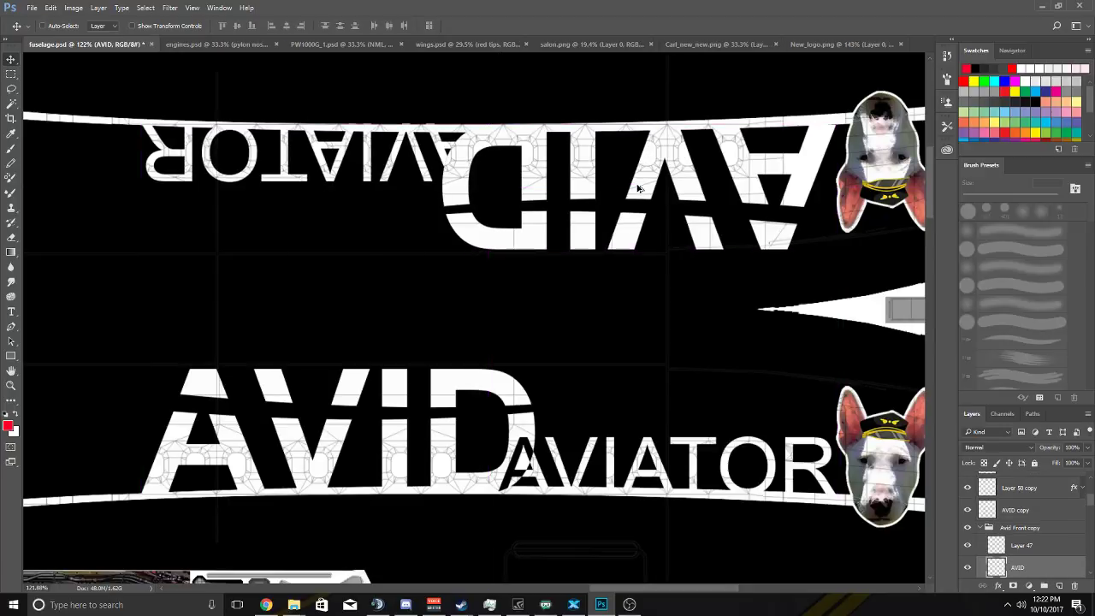
key(ctrl+z)
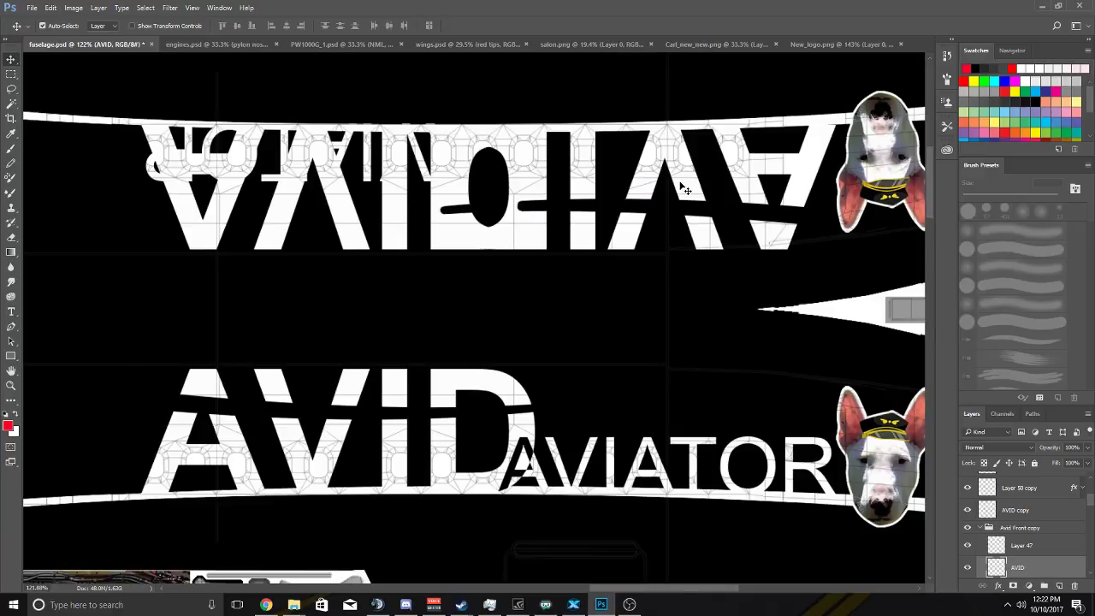
drag(686, 189, 682, 184)
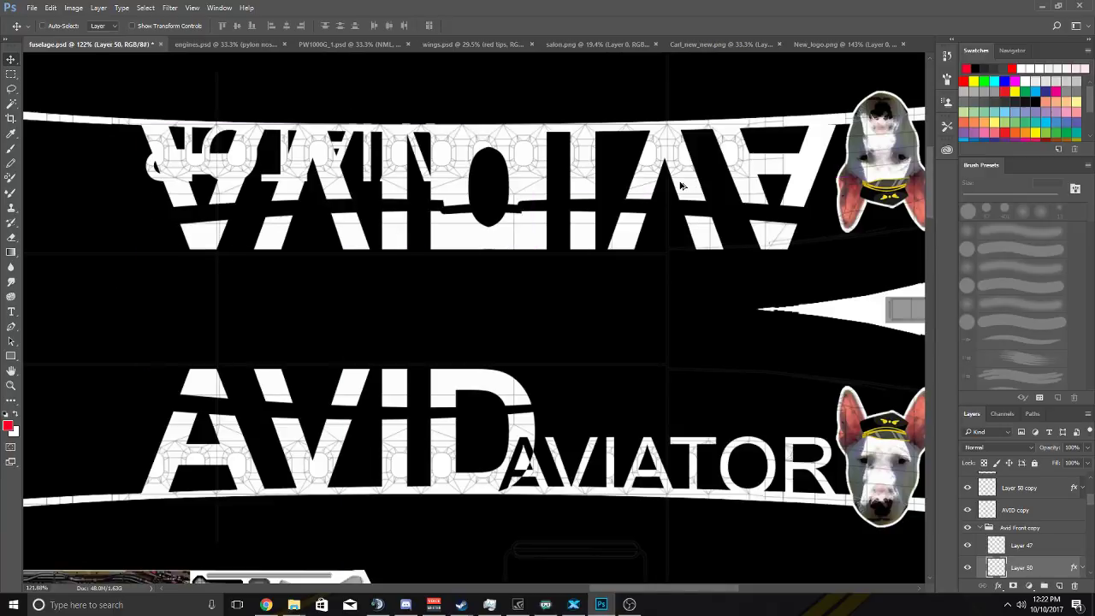
key(ctrl+alt+z)
key(ctrl+alt+z)
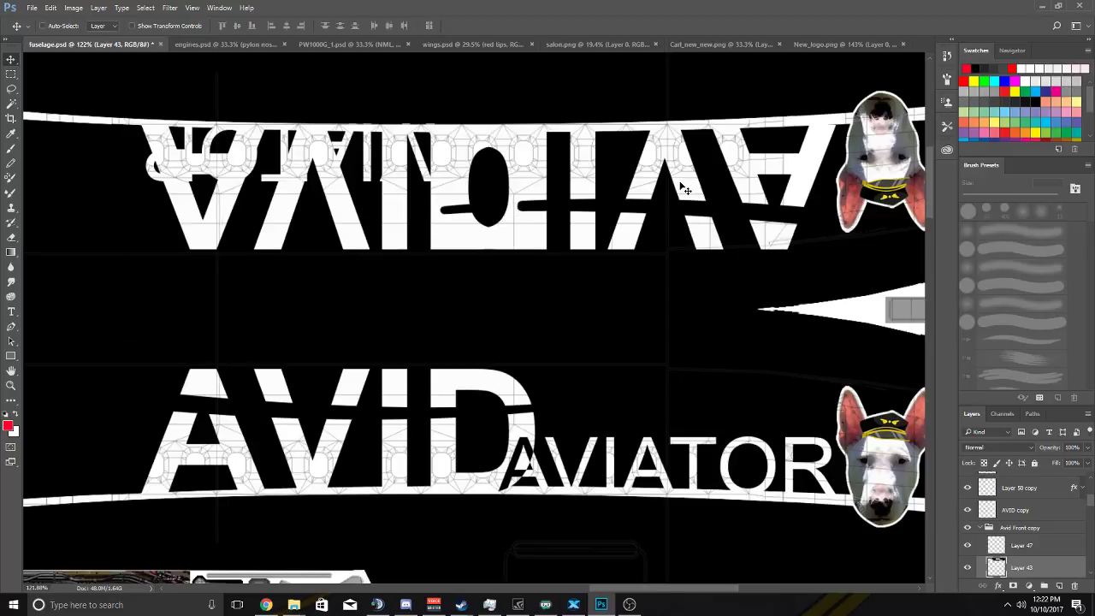
key(ctrl+z)
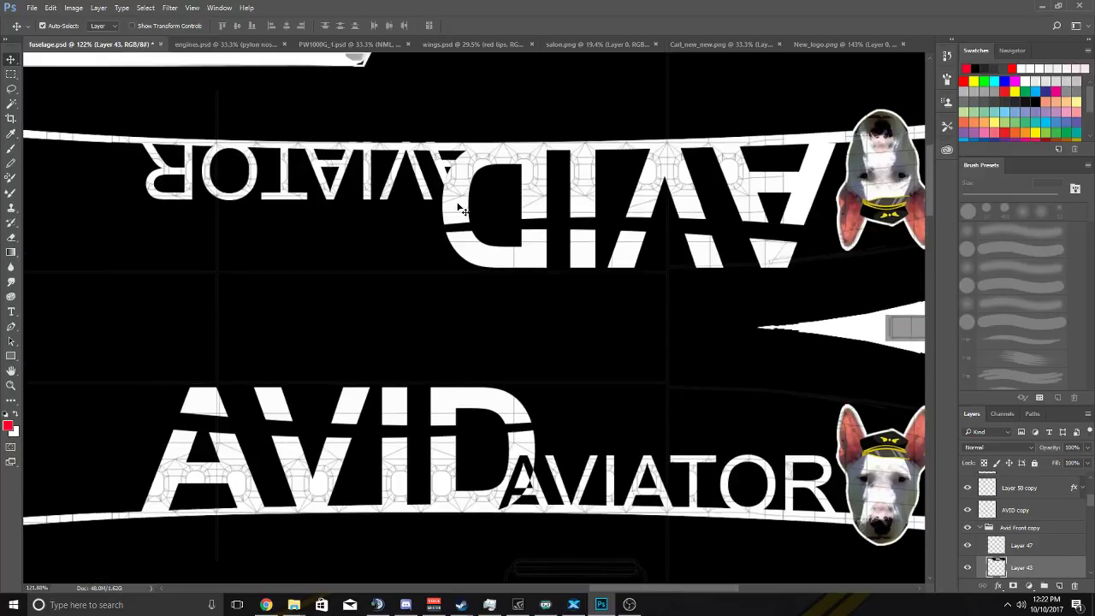
key(ctrl+z)
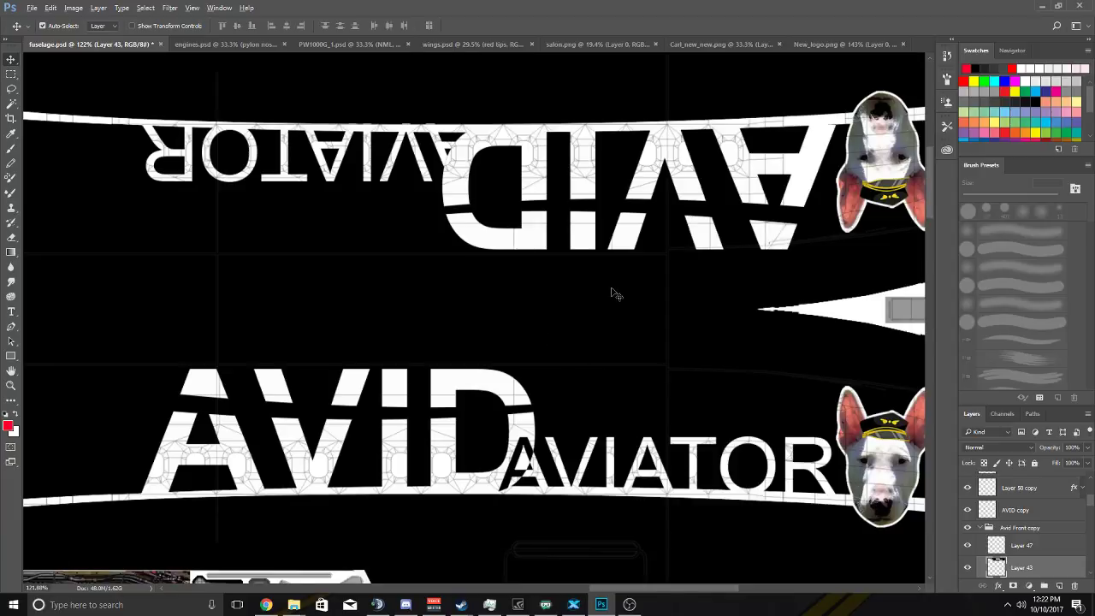
Hide the 3D mesh layer to show the whole livery texture without its wireframe overlay.
scroll(612, 293, down, 3)
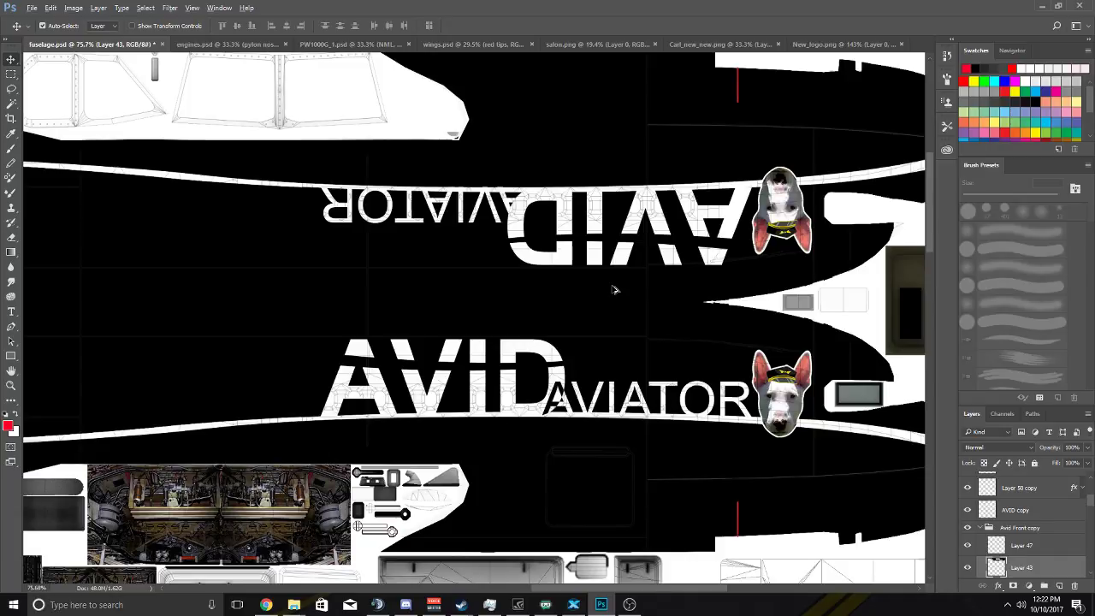
scroll(612, 290, down, 5)
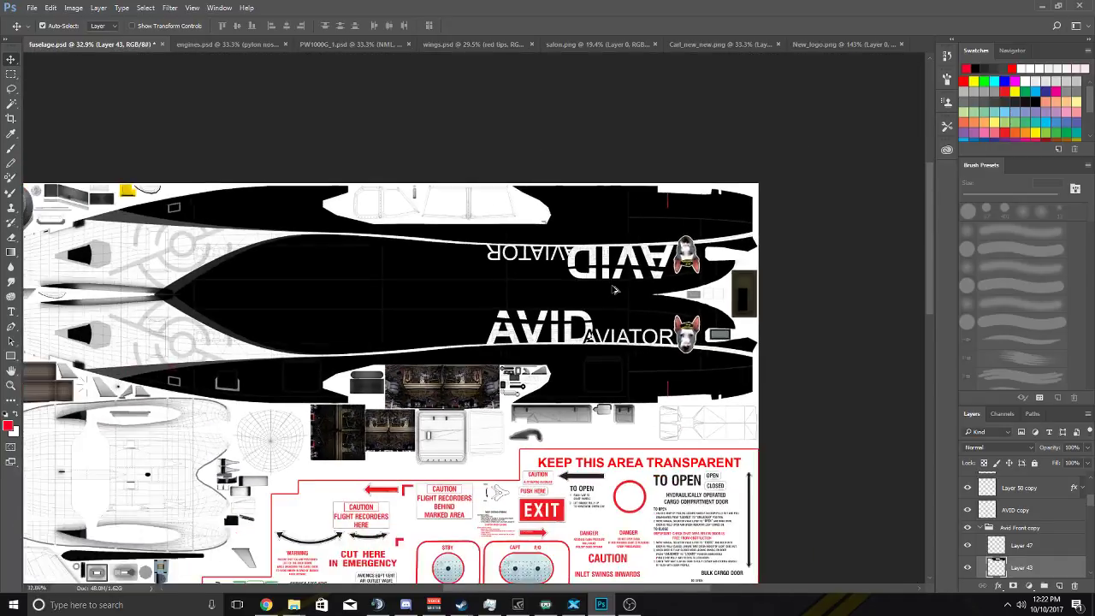
scroll(613, 291, up, 2)
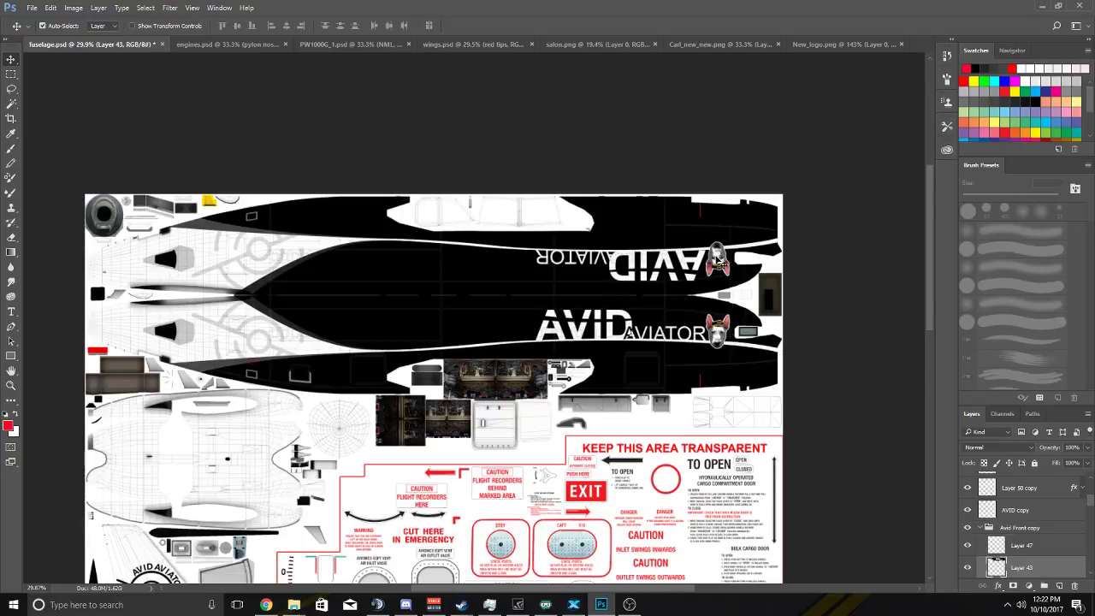
scroll(721, 258, up, 1)
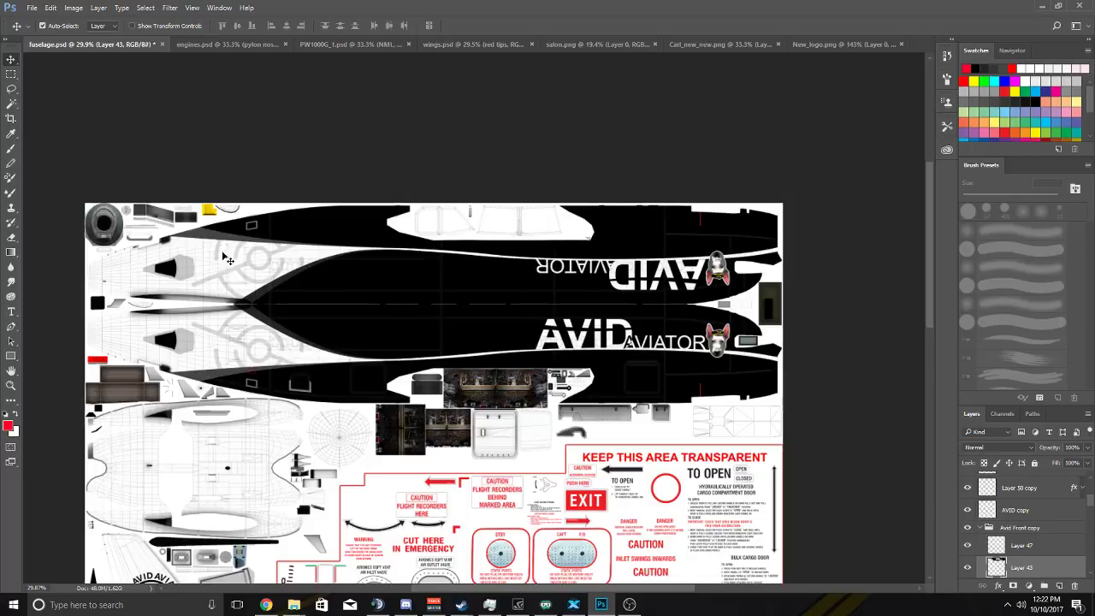
scroll(992, 470, up, 10)
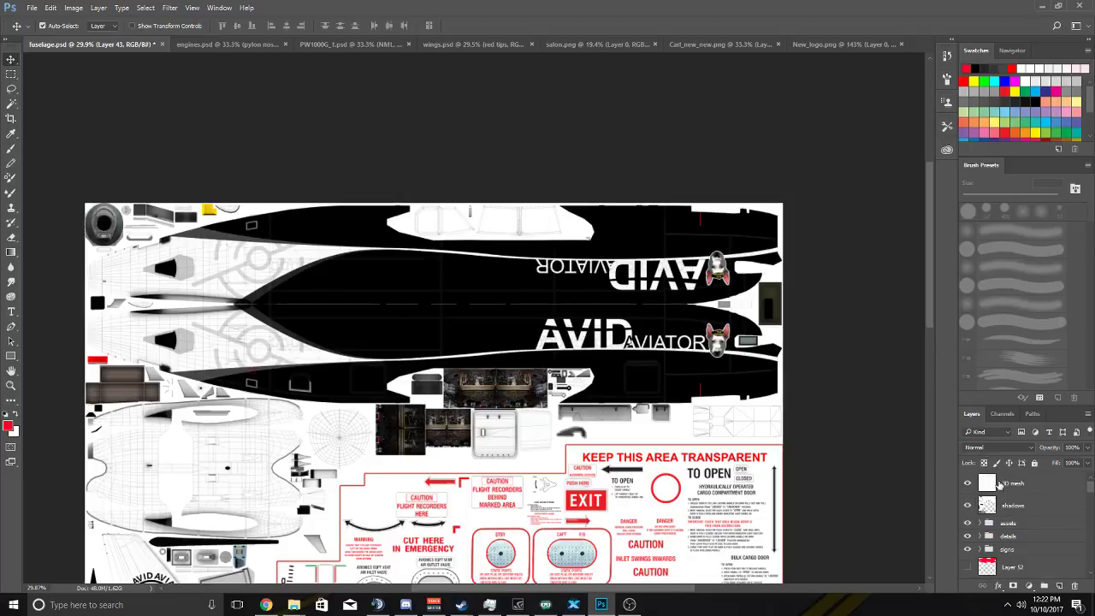
click(969, 483)
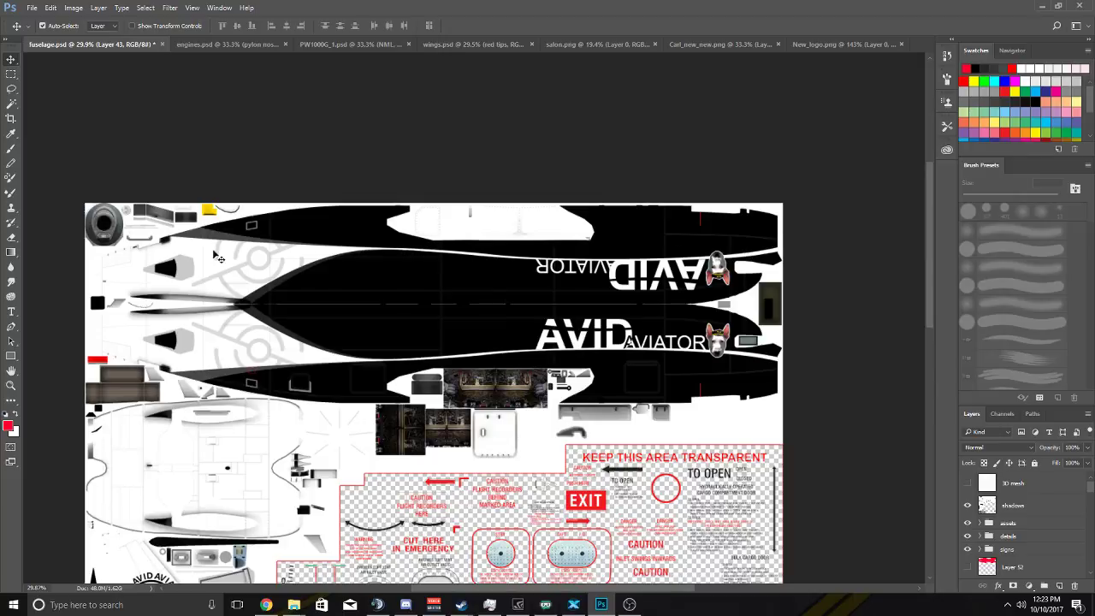
Look over the texture sheet without the mesh, from the fuselage halves down to the belly section and round emblem.
scroll(266, 402, down, 5)
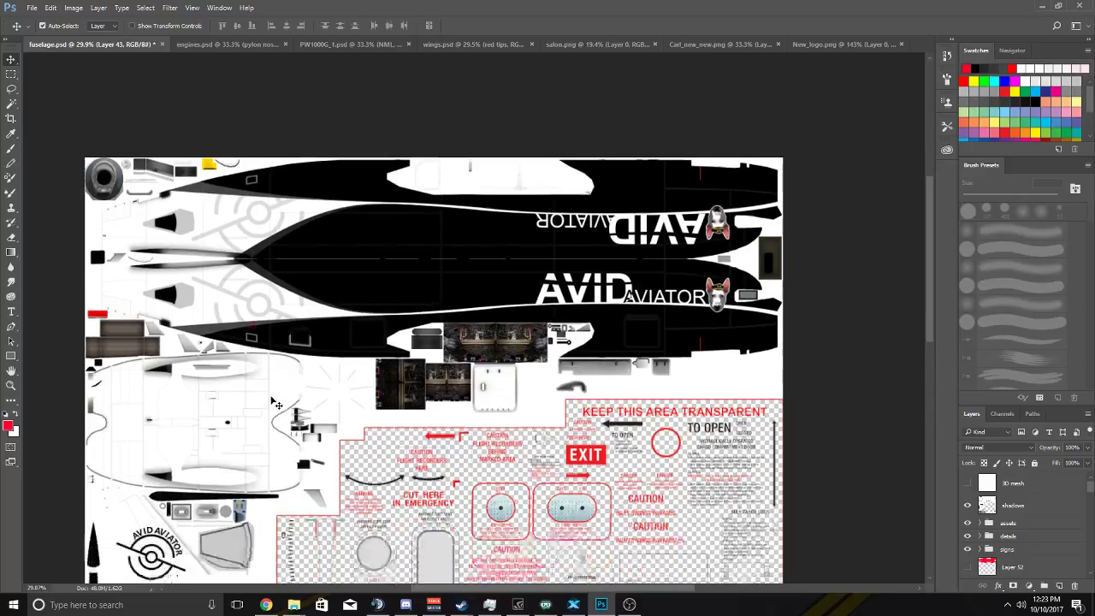
scroll(272, 407, down, 1)
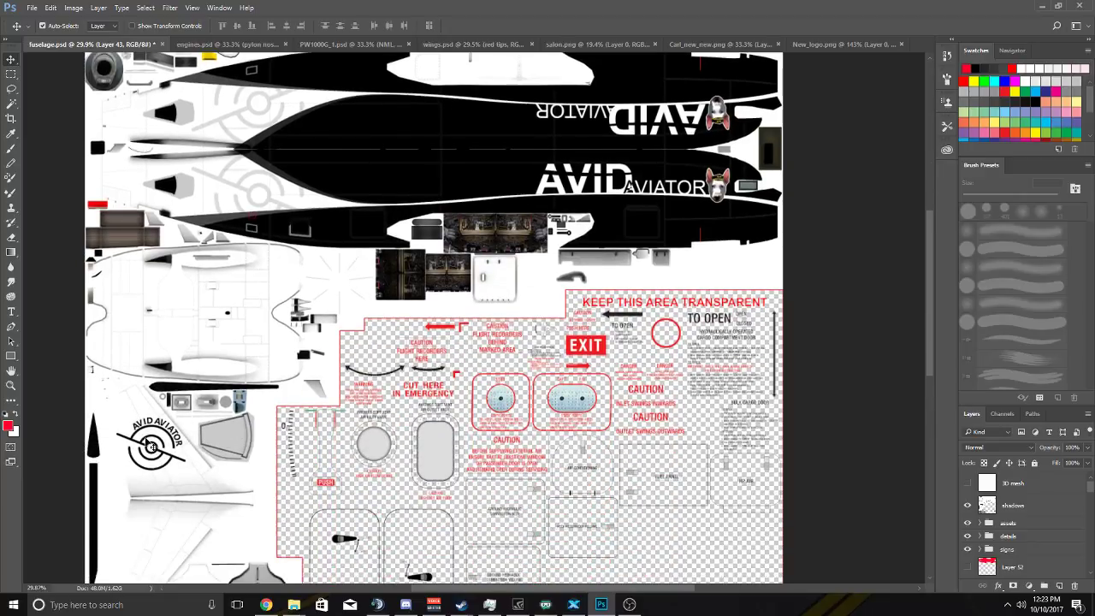
scroll(149, 445, up, 5)
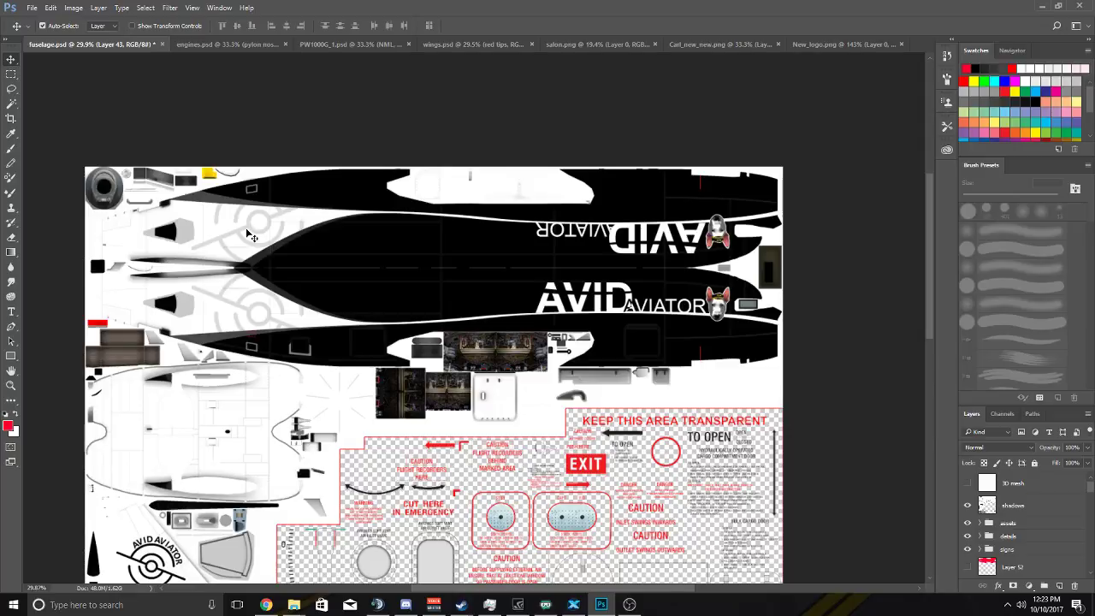
scroll(246, 229, down, 3)
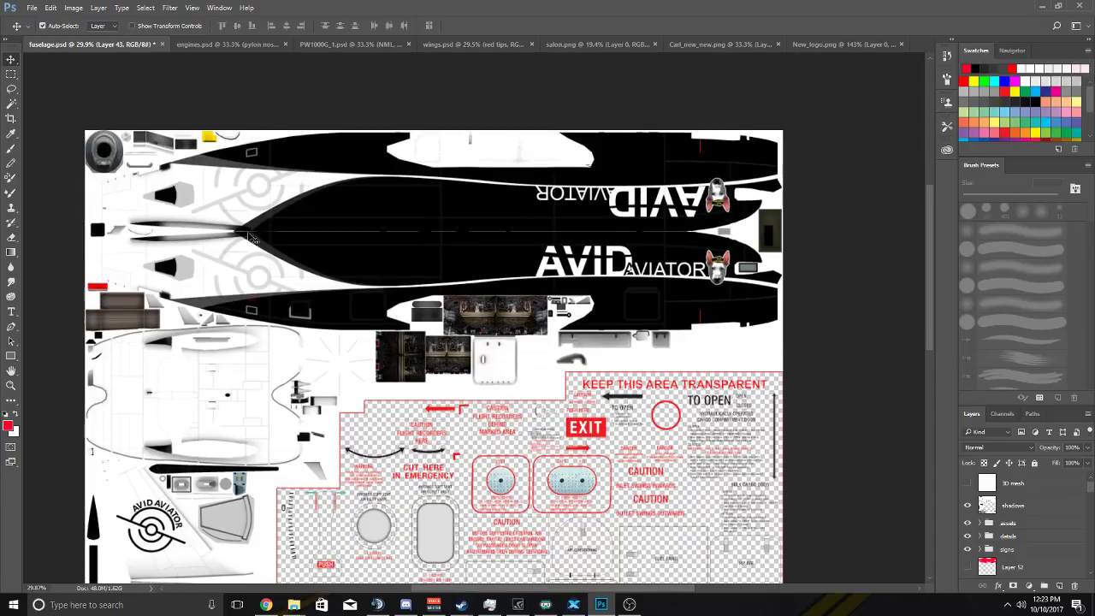
scroll(248, 232, up, 1)
scroll(252, 240, up, 2)
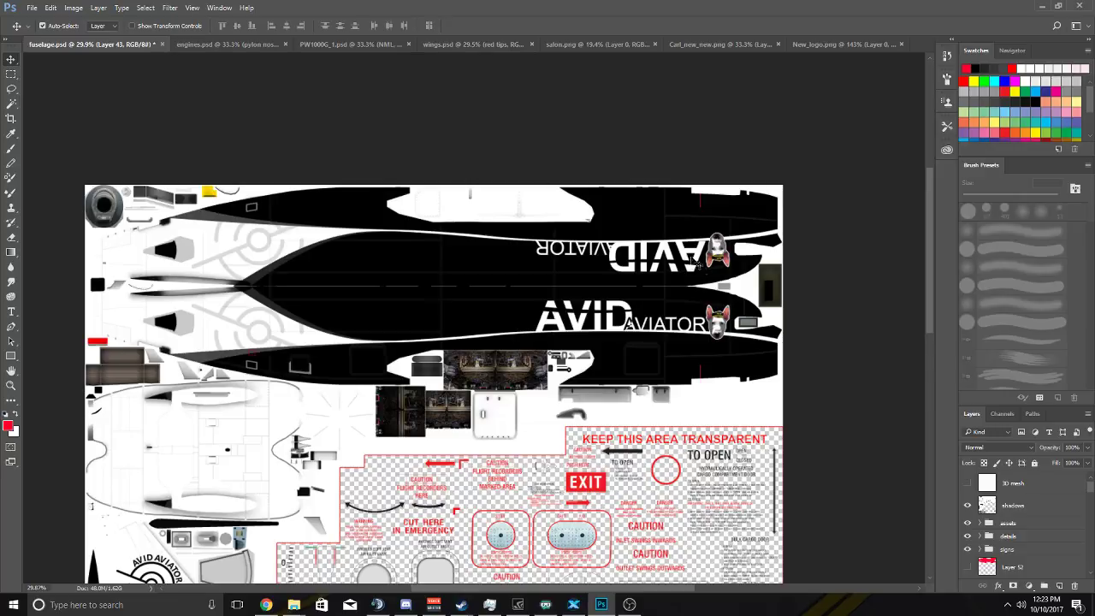
scroll(691, 254, up, 2)
scroll(696, 257, up, 1)
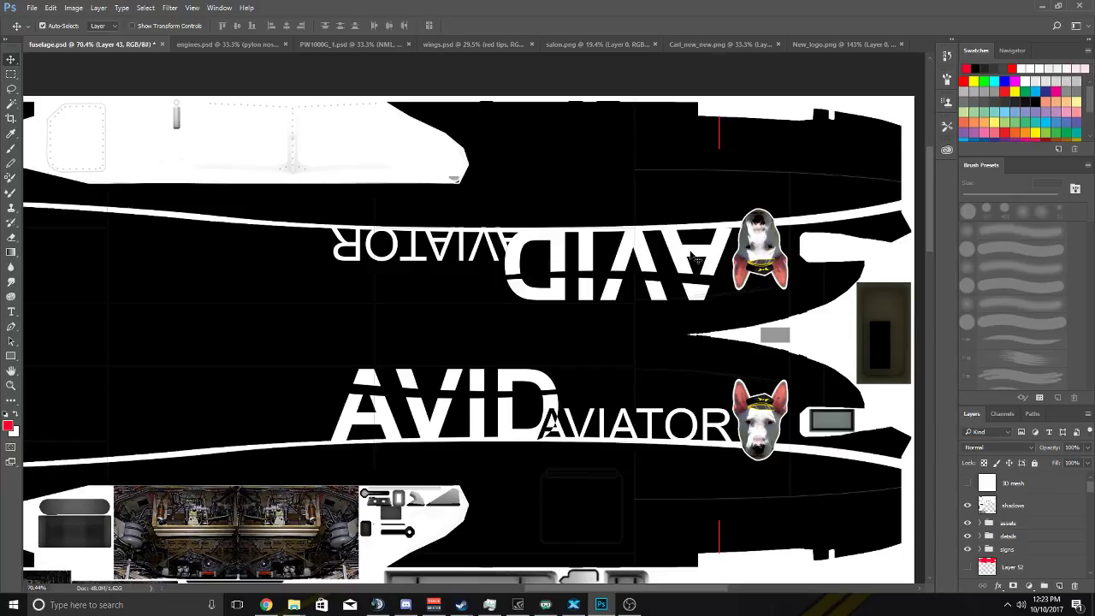
Examine the fuselage's outer edges, the grey tail stripes and logos, and the lettering on both halves at several magnifications.
scroll(642, 119, up, 8)
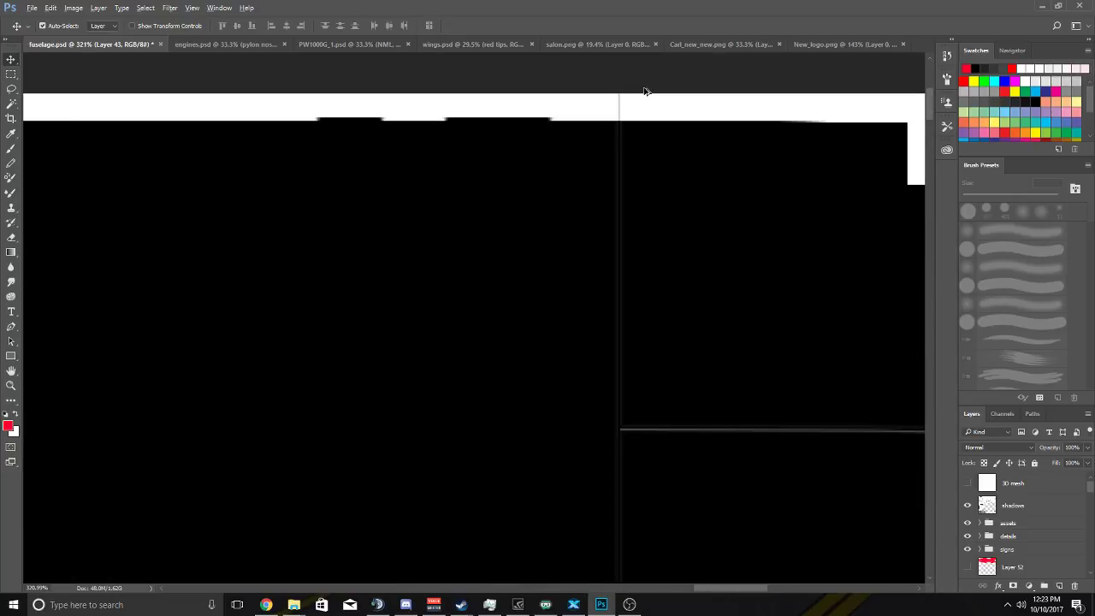
scroll(645, 91, down, 9)
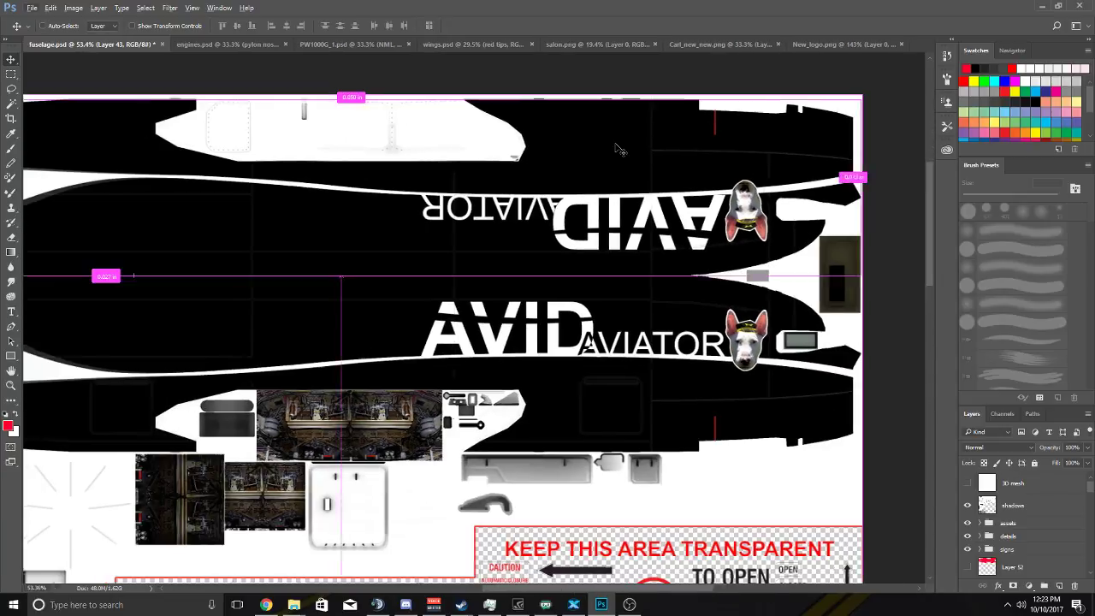
scroll(620, 150, up, 6)
scroll(403, 221, down, 5)
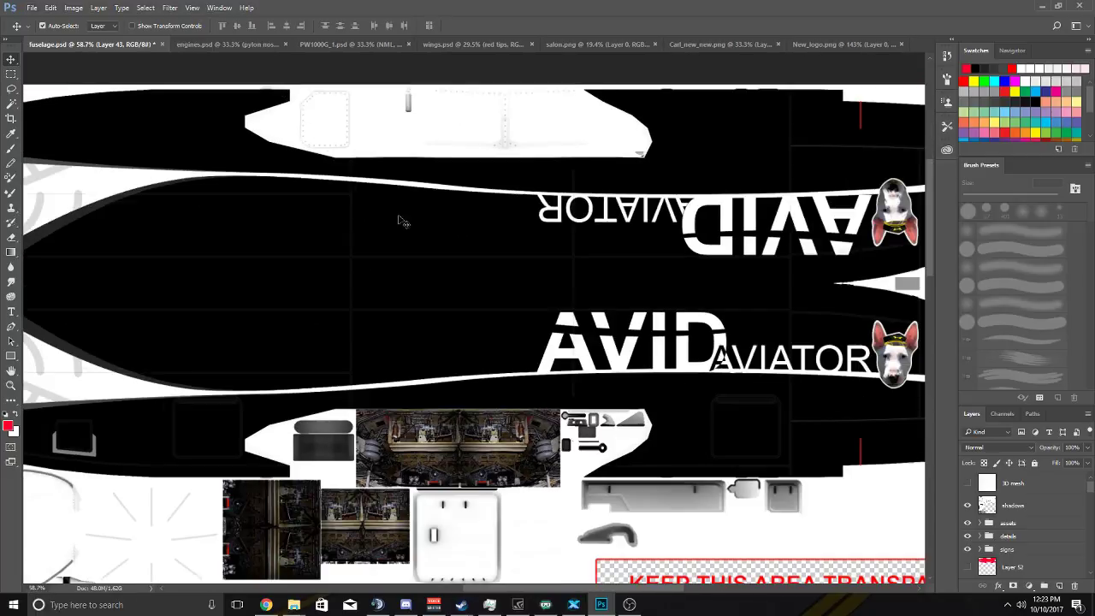
scroll(411, 233, down, 1)
scroll(420, 247, left, 4)
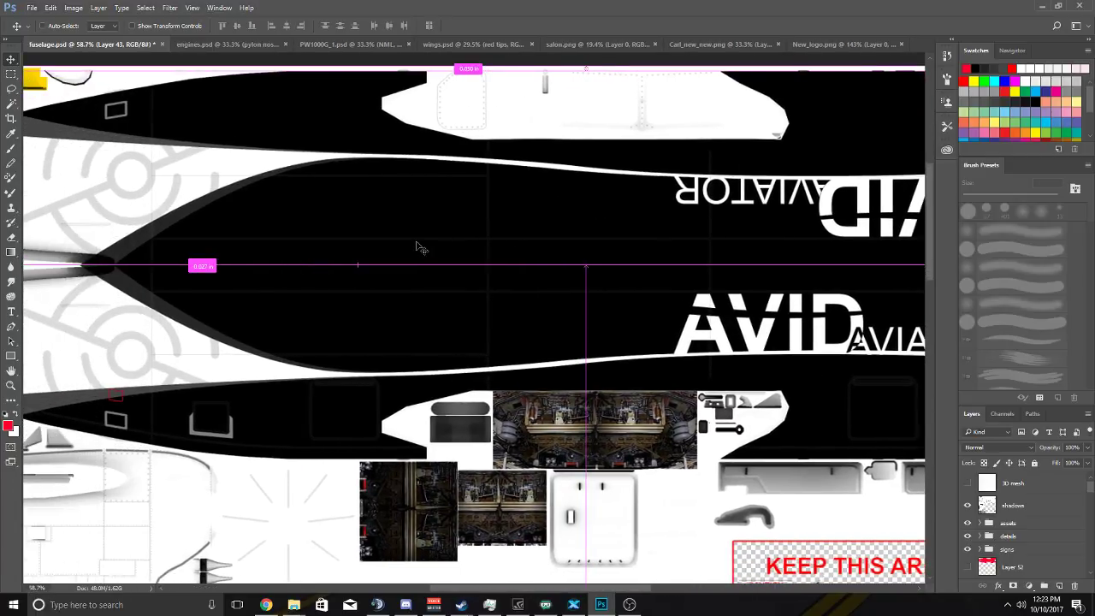
scroll(419, 247, left, 8)
scroll(117, 173, up, 4)
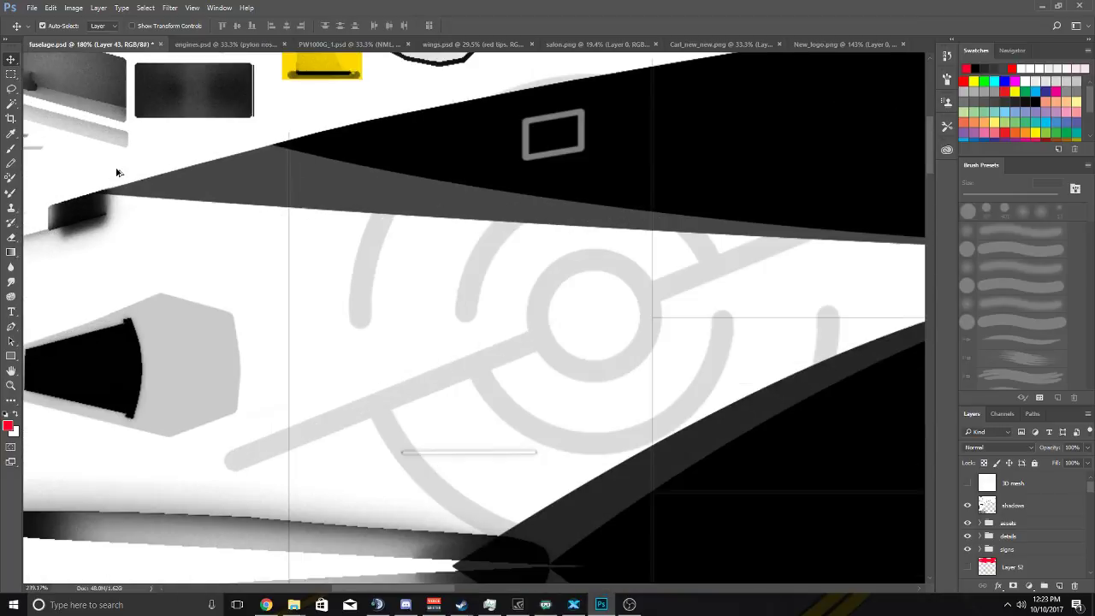
scroll(117, 173, up, 1)
scroll(119, 171, down, 6)
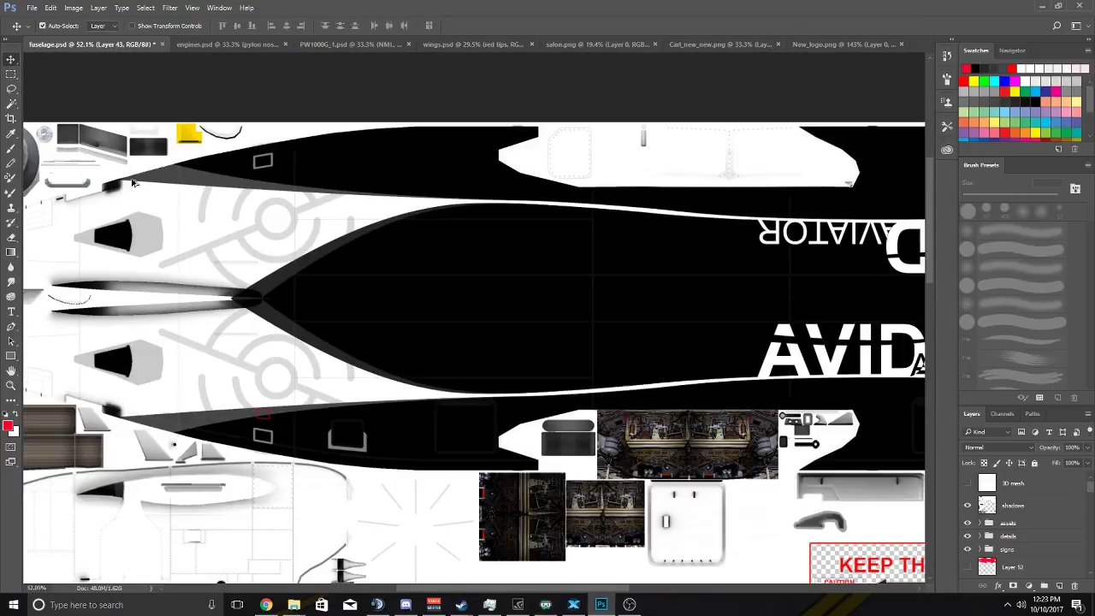
scroll(242, 451, up, 3)
scroll(241, 451, down, 2)
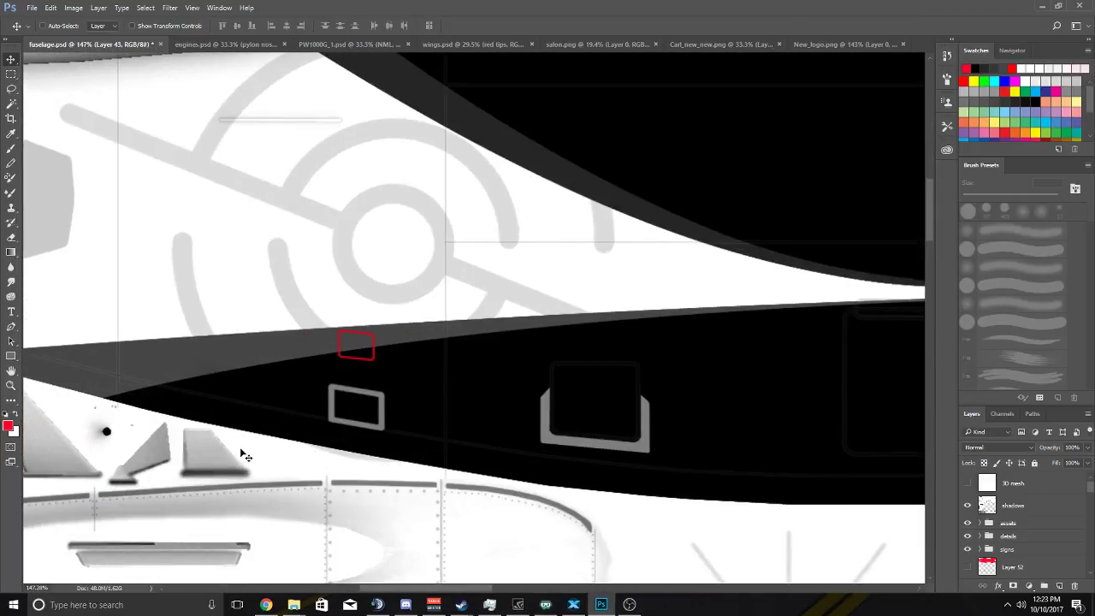
scroll(244, 449, down, 2)
scroll(257, 446, right, 3)
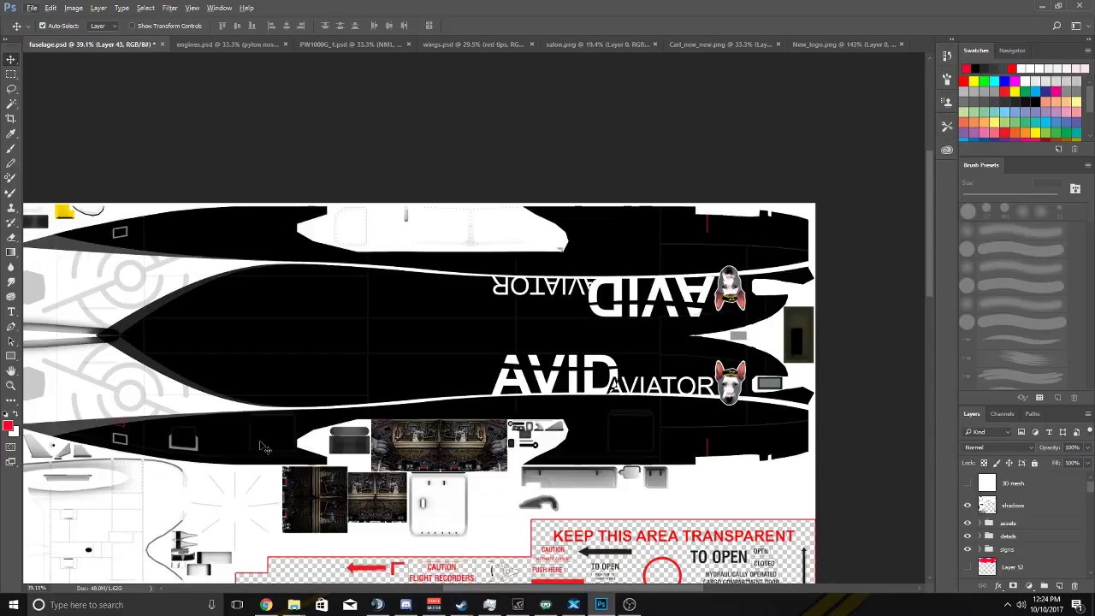
scroll(587, 399, up, 1)
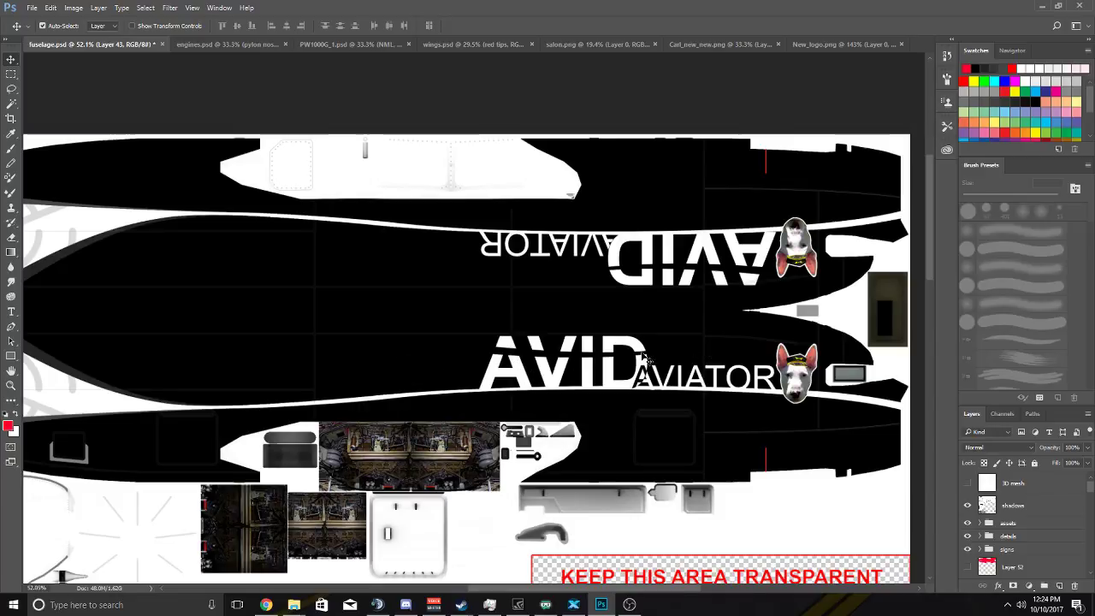
scroll(644, 358, down, 2)
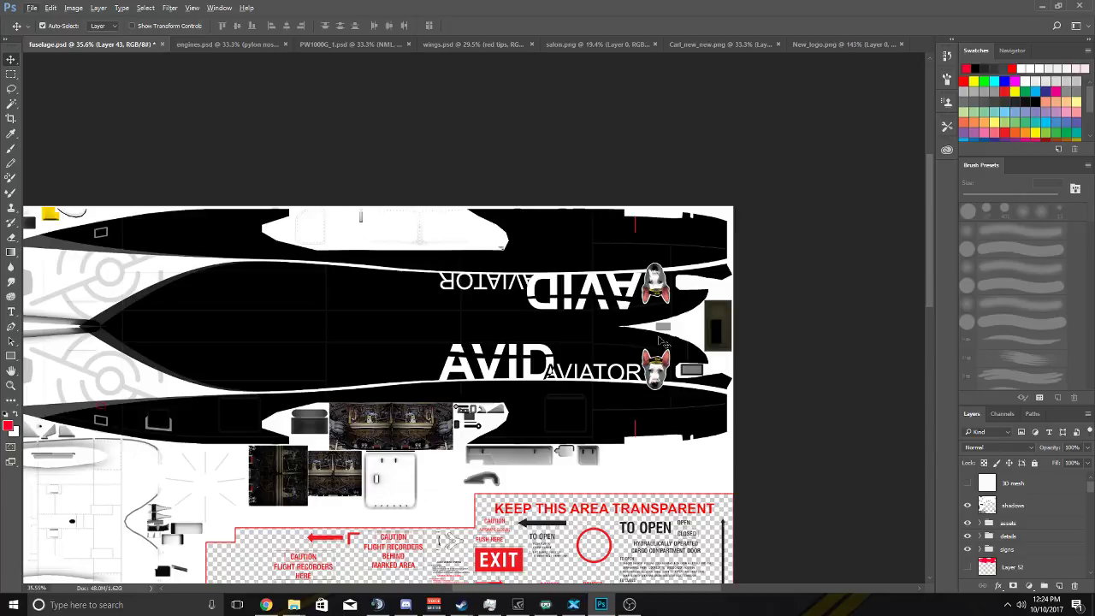
scroll(661, 342, left, 3)
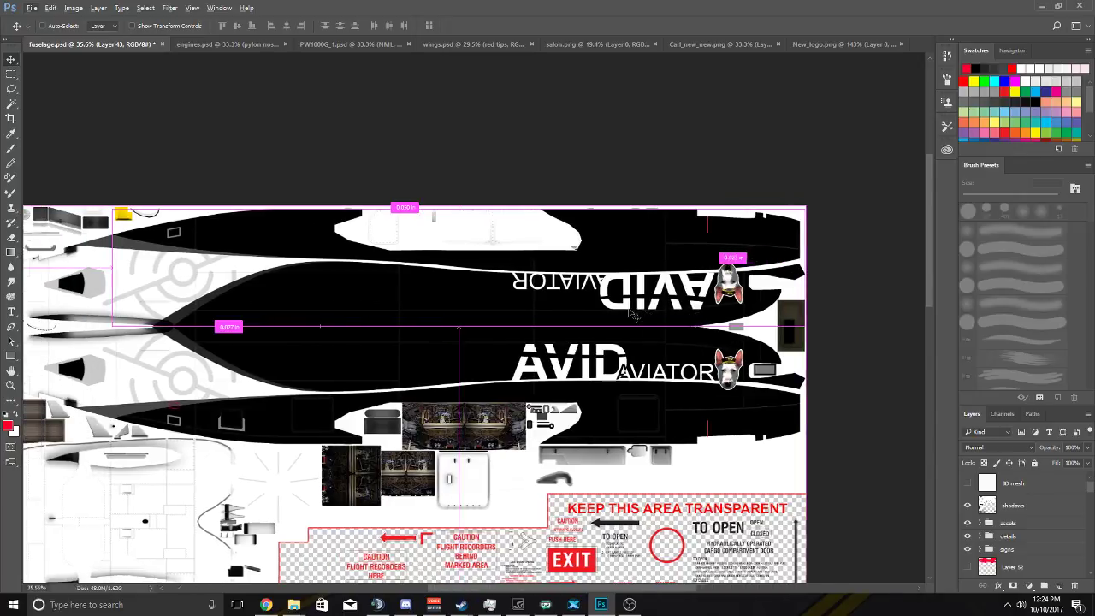
scroll(691, 438, left, 2)
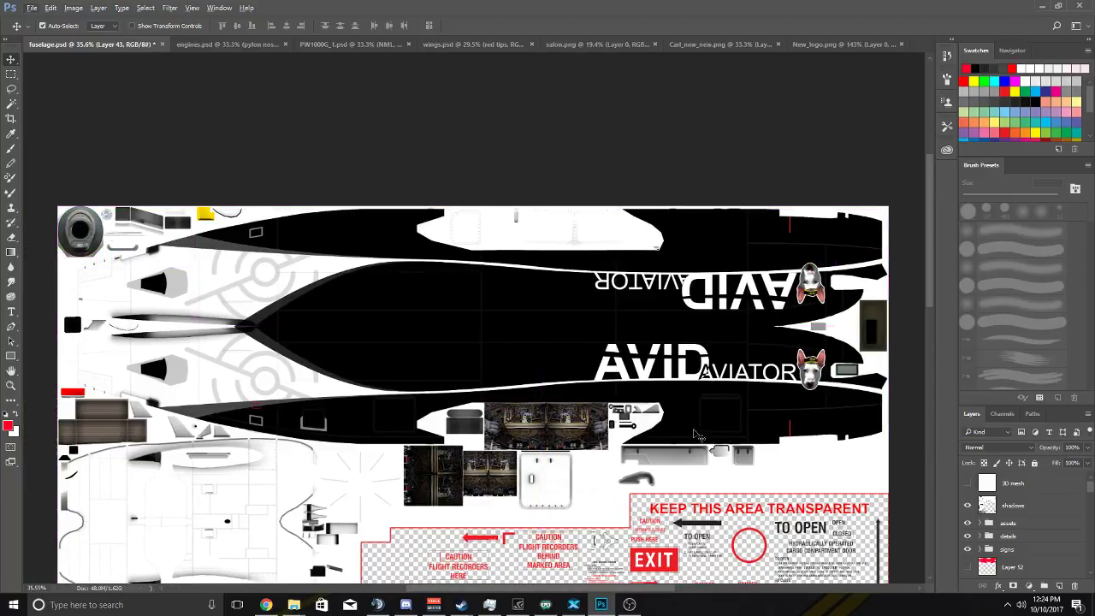
scroll(698, 436, left, 1)
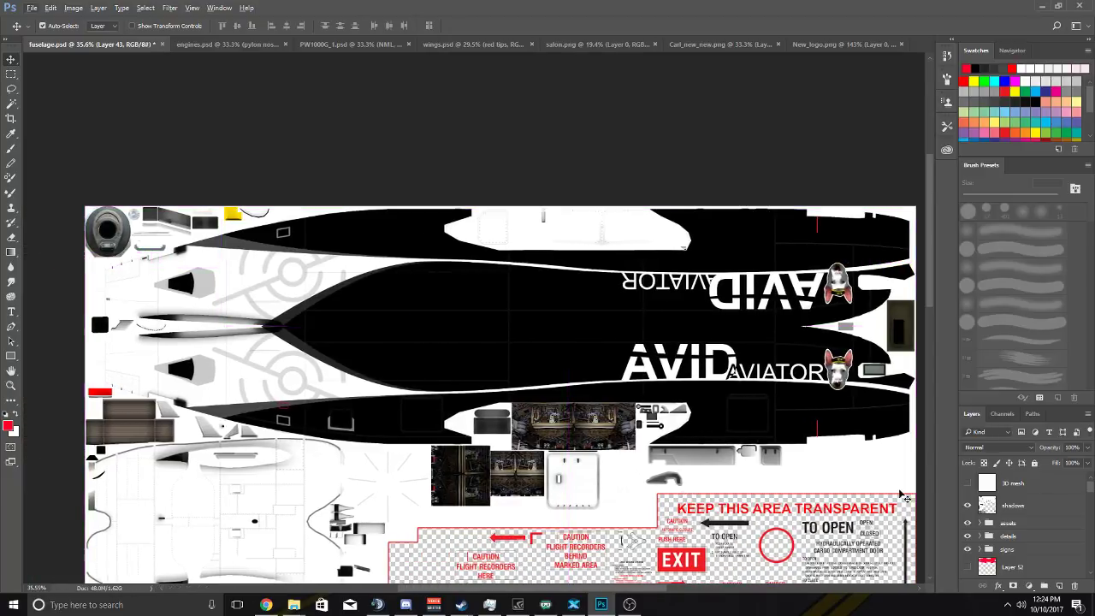
Briefly toggle the visibility of Layer 52 and of Layer 47 in the Avid Front copy group to check their contents.
scroll(1024, 498, down, 2)
scroll(1014, 502, down, 1)
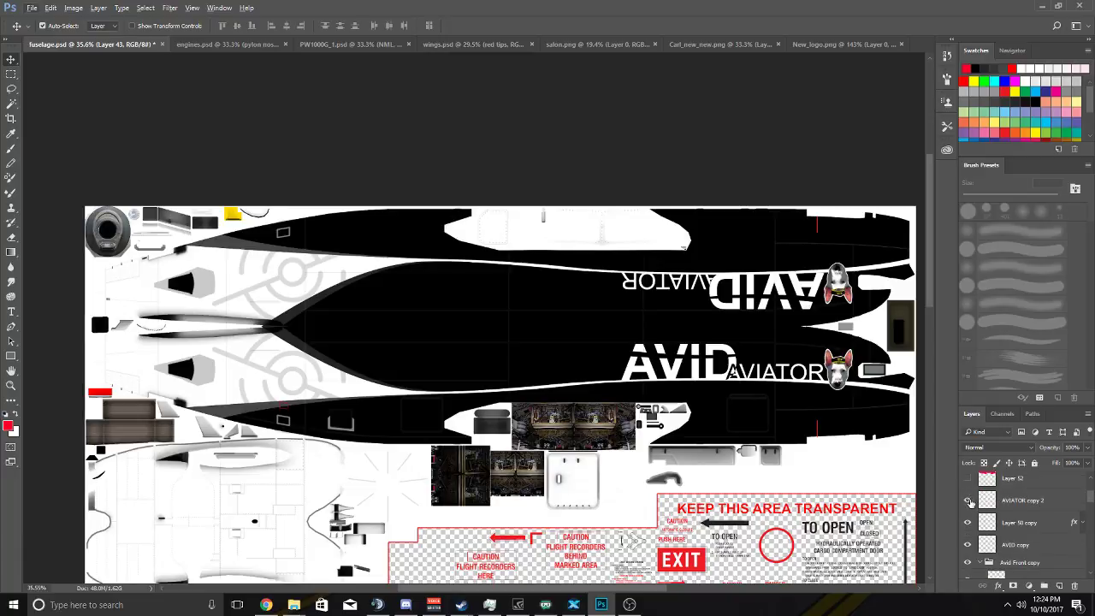
click(968, 479)
click(967, 479)
click(981, 563)
scroll(970, 517, down, 1)
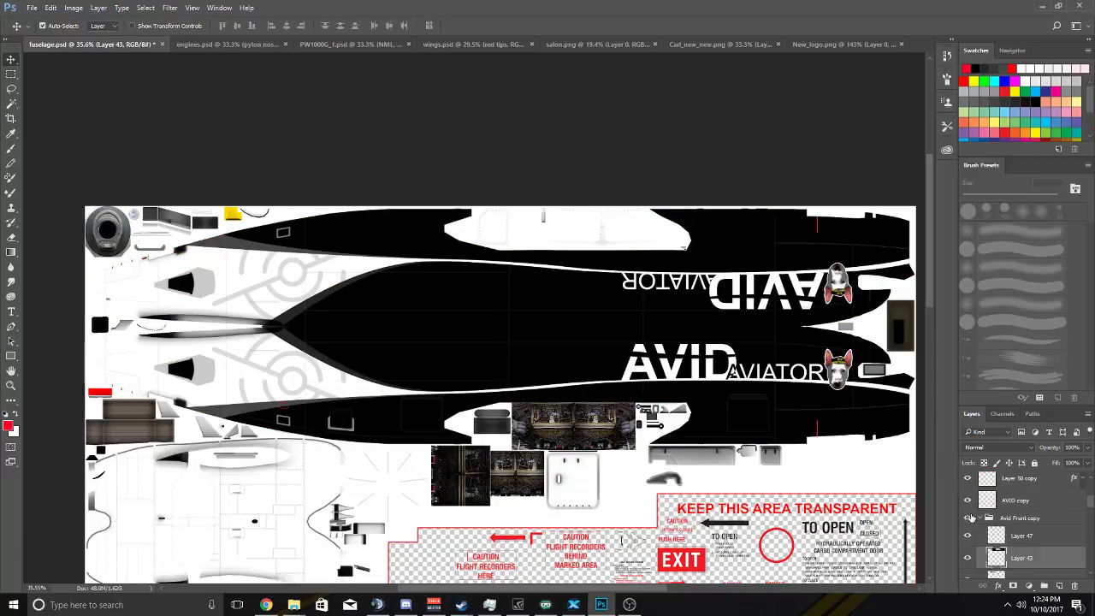
click(968, 535)
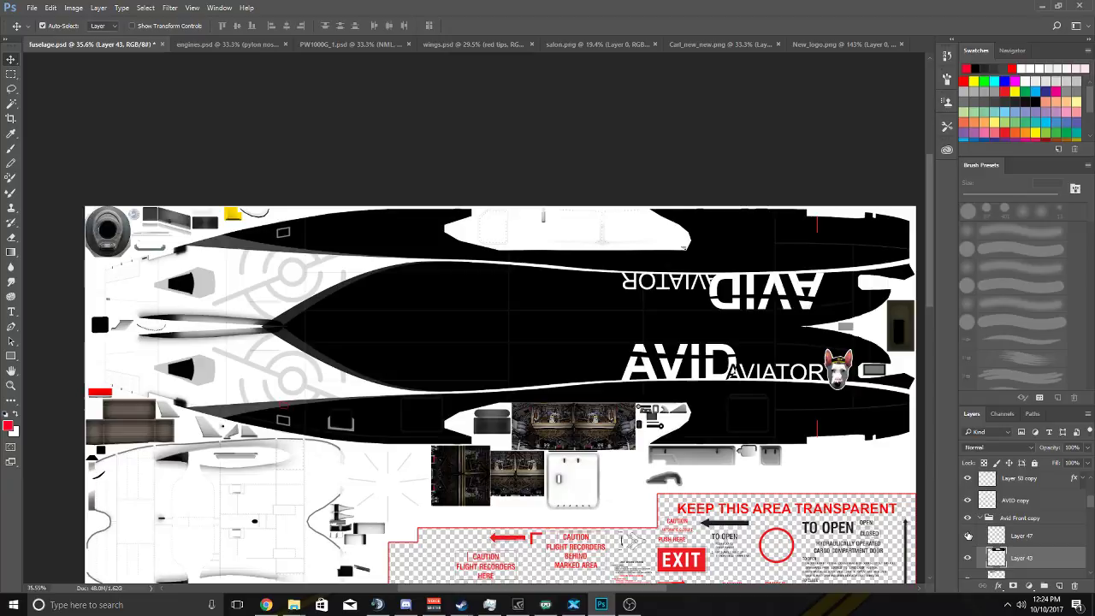
click(968, 536)
scroll(969, 535, down, 1)
scroll(969, 536, up, 1)
click(982, 518)
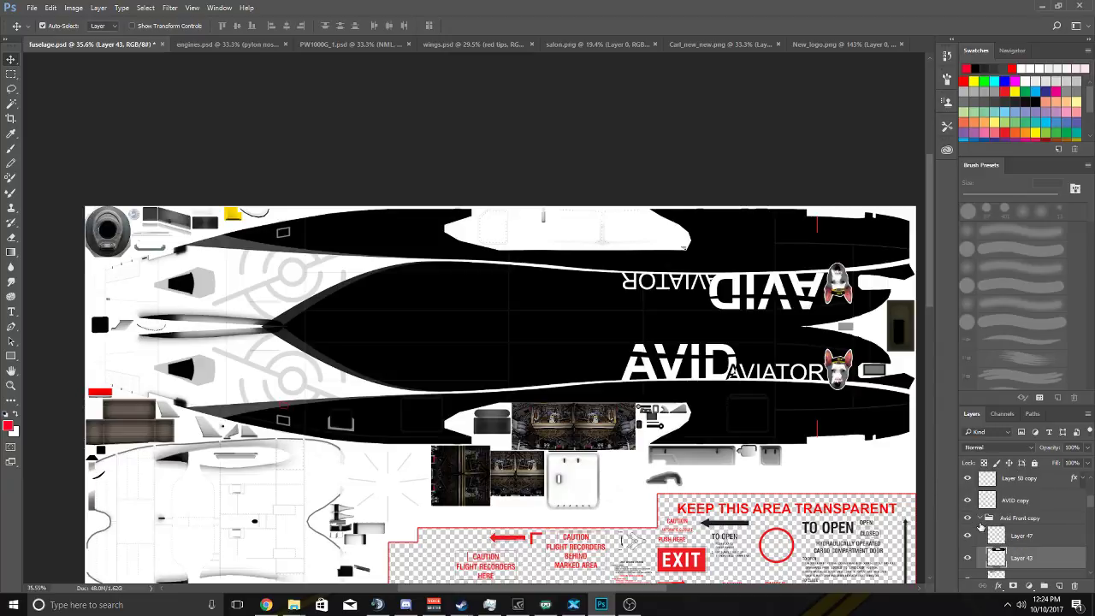
Collapse the Avid Front copy group and select Layer 47, the dog head logo, in the Avid Front group.
click(981, 520)
scroll(976, 535, down, 1)
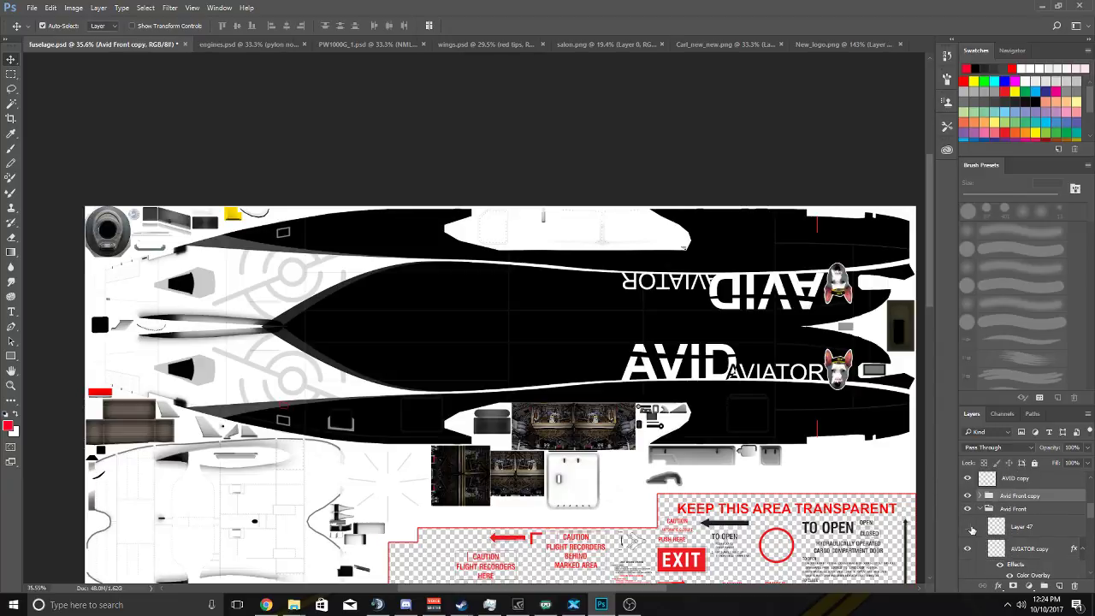
click(968, 527)
click(1018, 527)
click(968, 527)
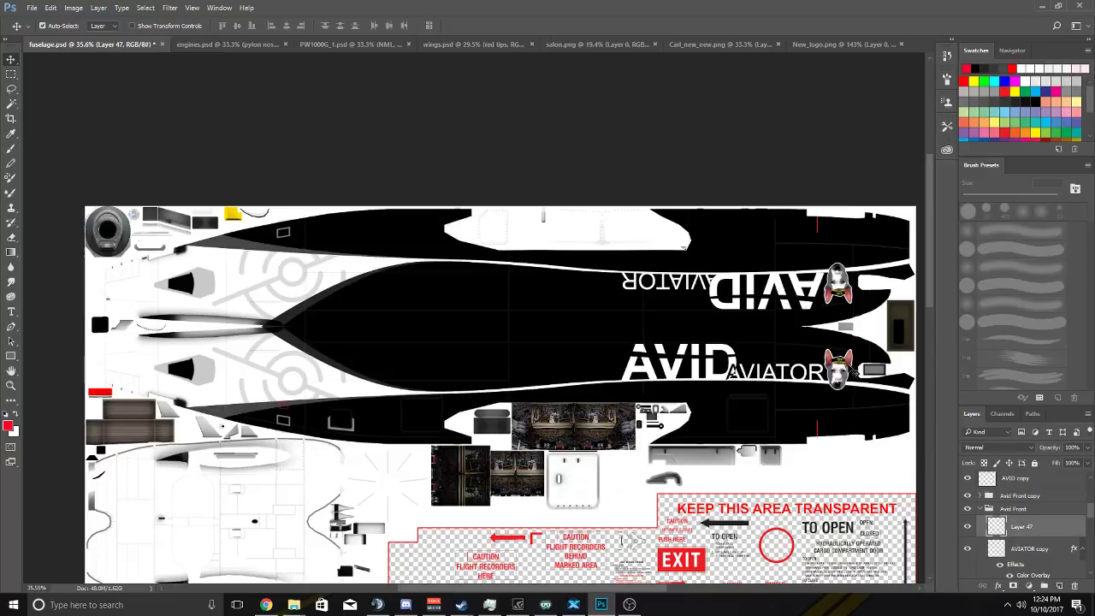
drag(849, 367, 516, 357)
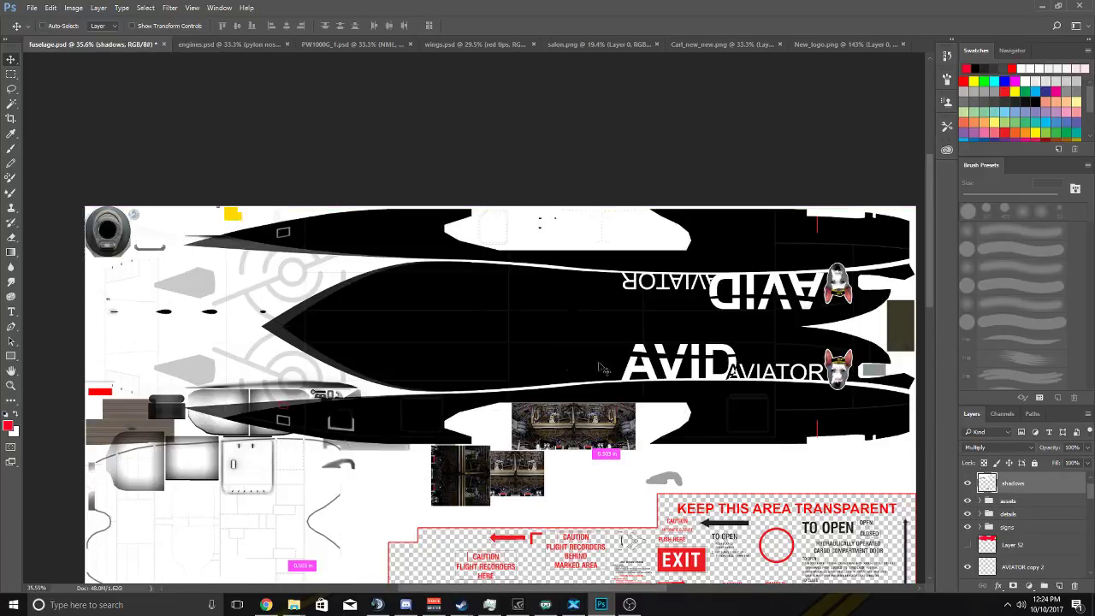
key(ctrl+z)
scroll(1007, 527, down, 5)
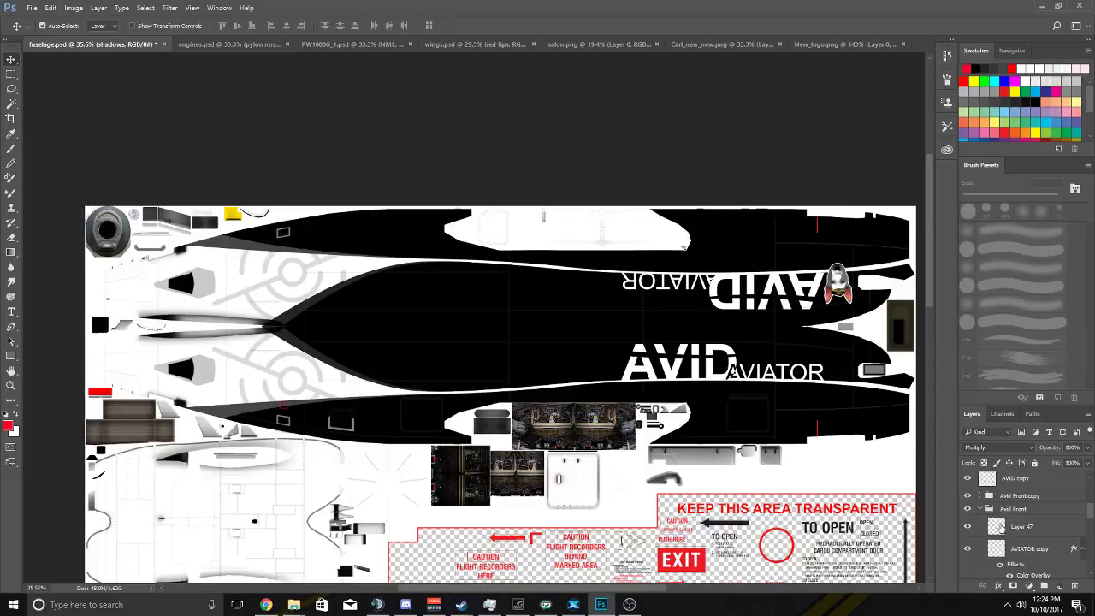
Move the dog head on Layer 47 from the nose to the lower tail section and enlarge it to about 271%.
click(1023, 528)
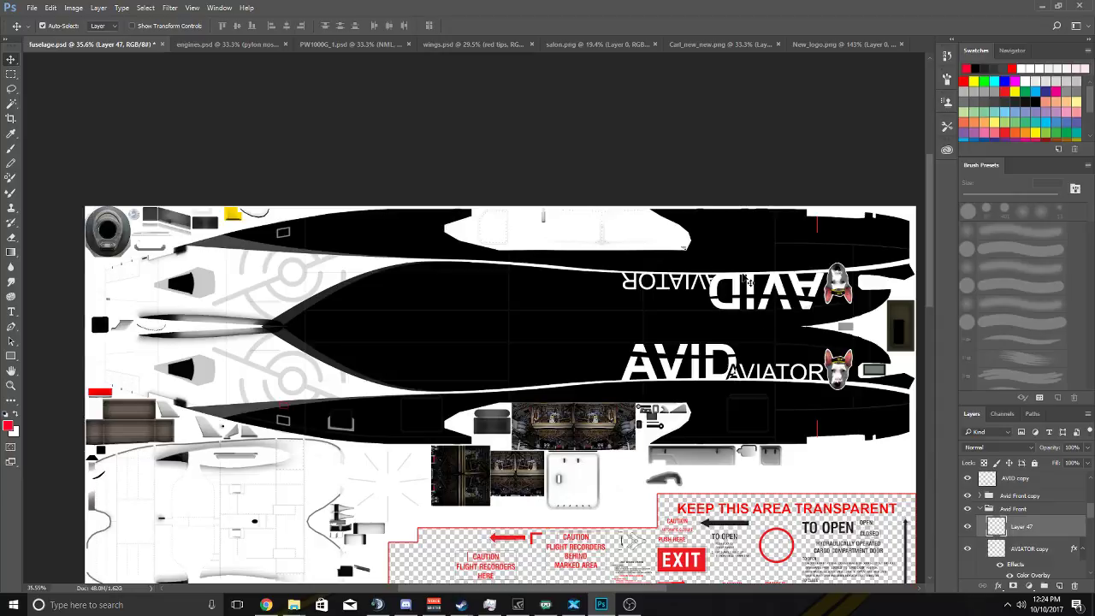
drag(828, 372, 429, 430)
key(ctrl+t)
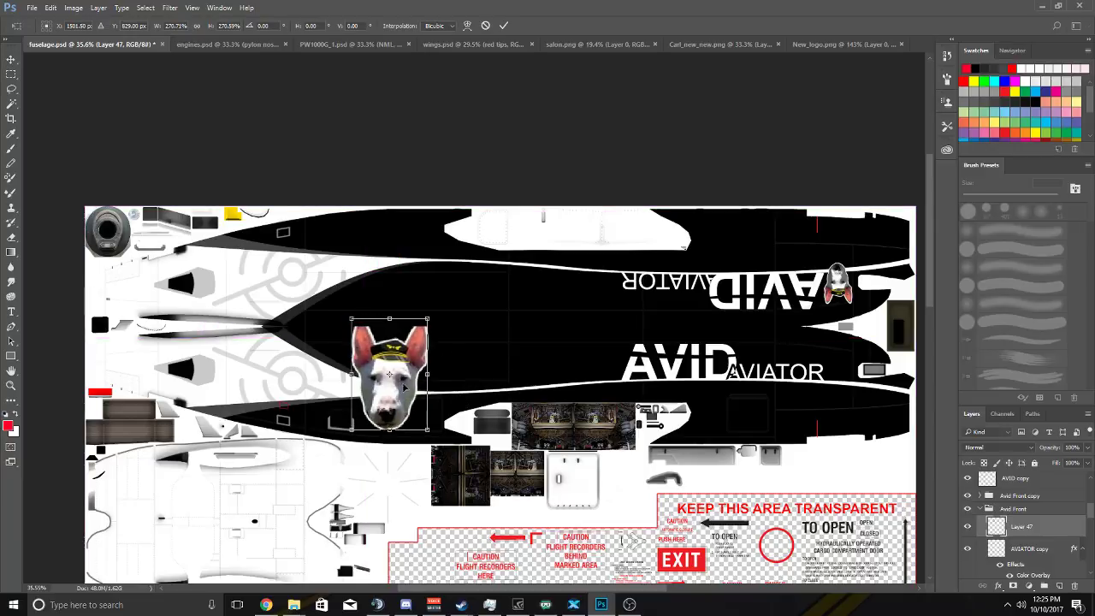
drag(398, 390, 304, 392)
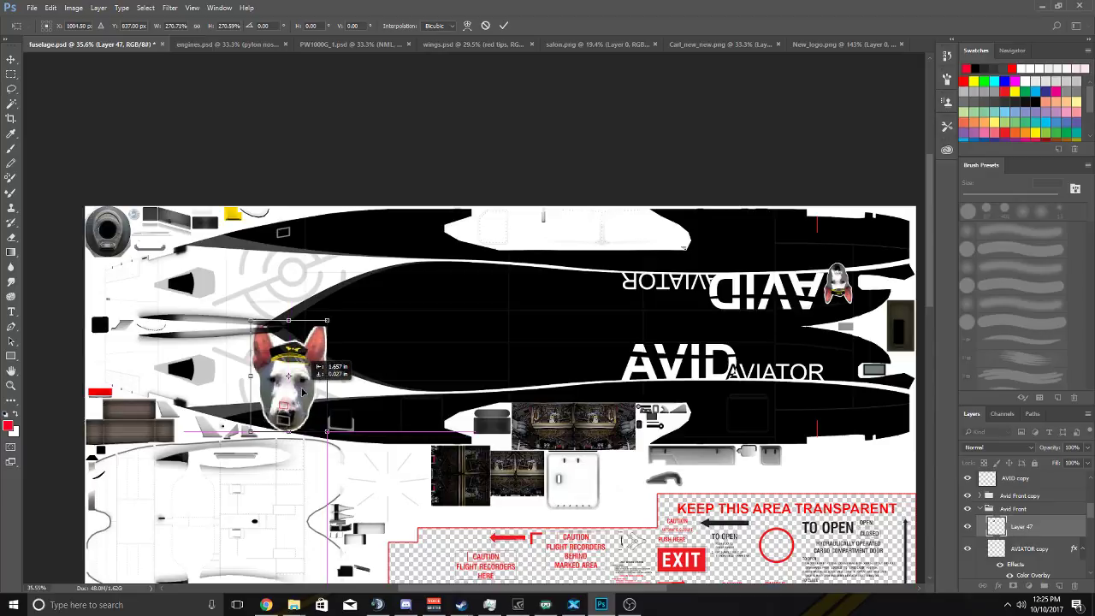
click(503, 25)
Reselect Layer 47 and nudge the enlarged dog head slightly down and toward the nose.
scroll(297, 387, up, 3)
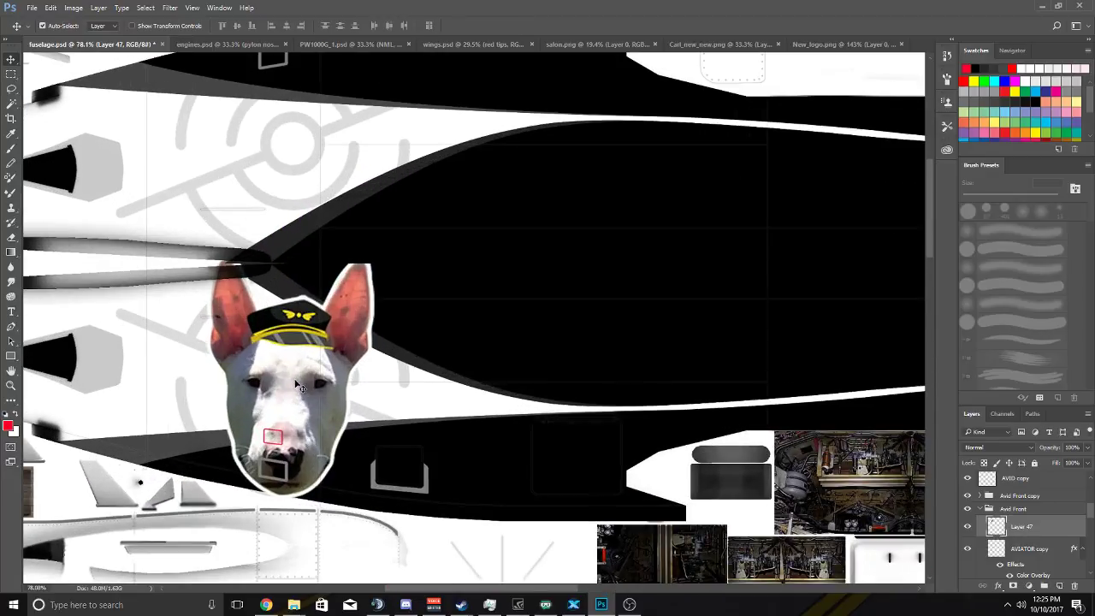
click(297, 387)
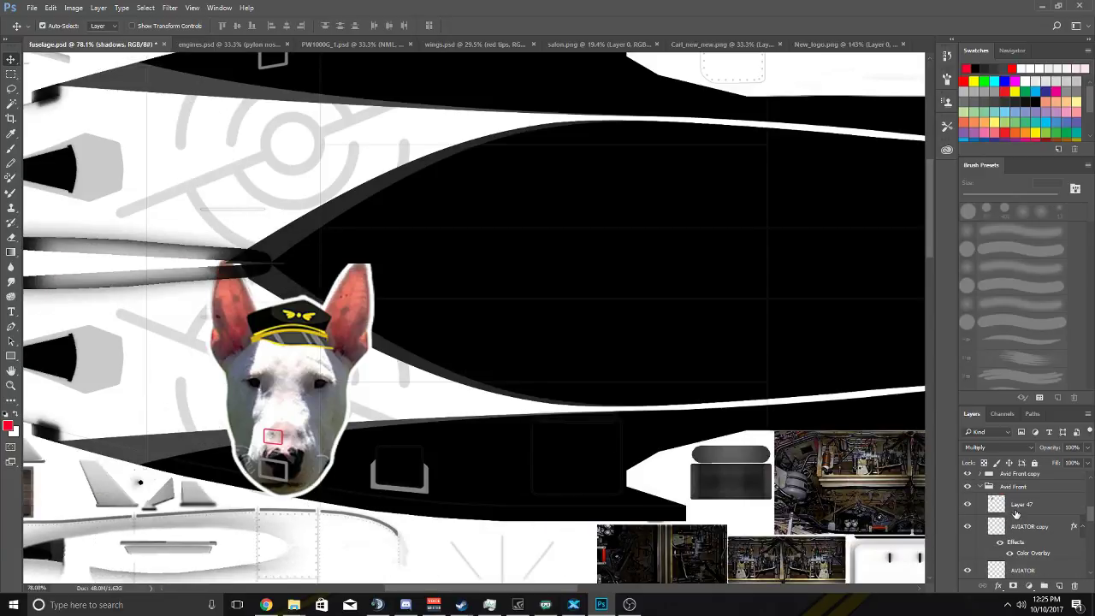
ctrl+click(594, 464)
mouse_move(300, 392)
mouse_down()
mouse_move(462, 392)
mouse_move(306, 400)
mouse_up()
key(t)
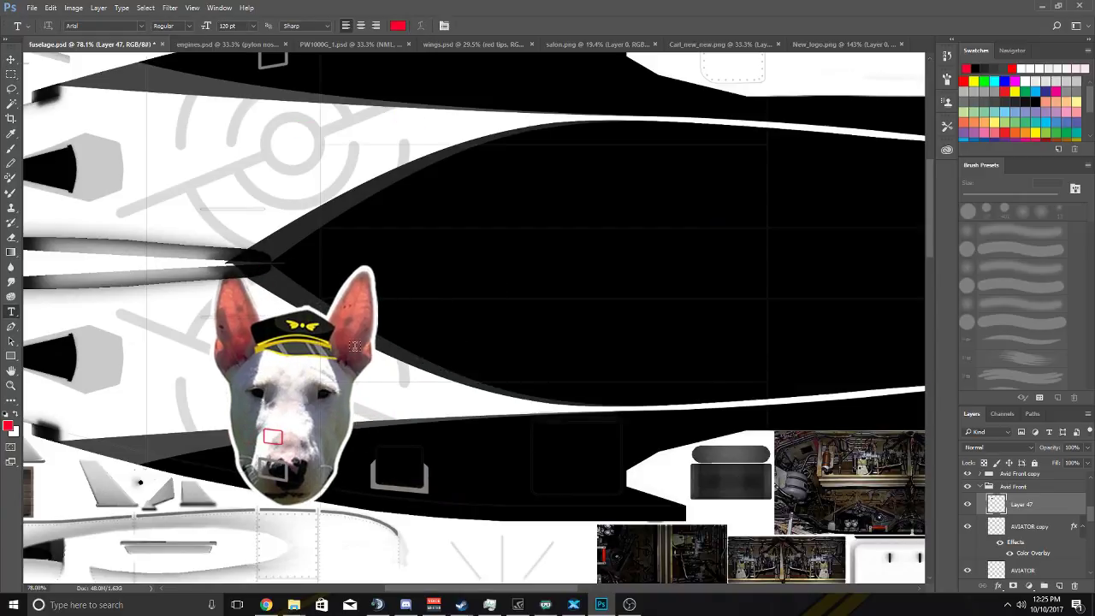
scroll(341, 351, down, 4)
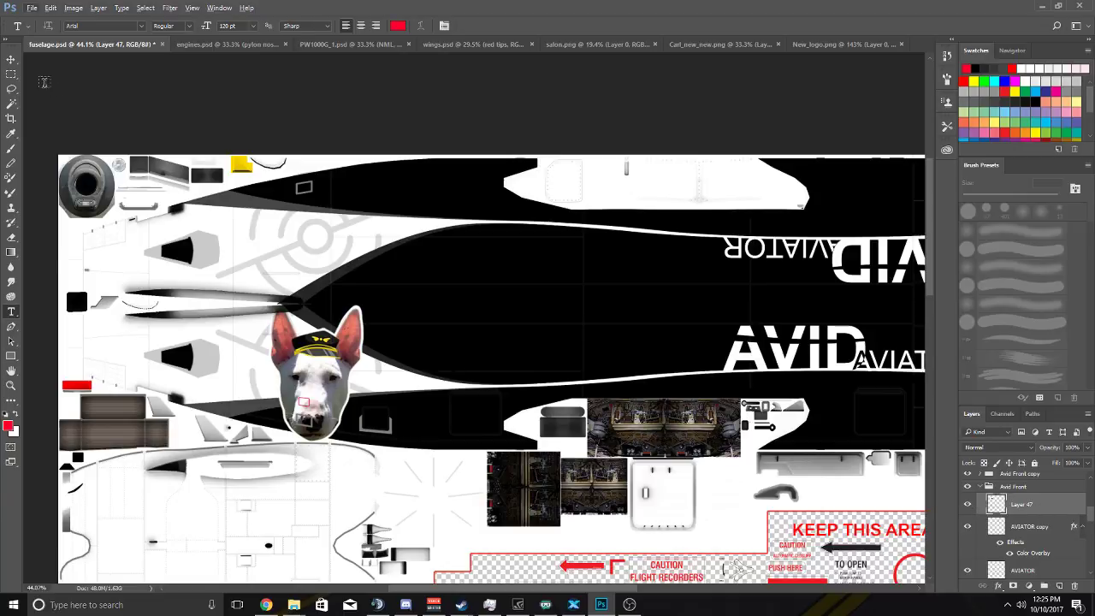
key(v)
key(ctrl+t)
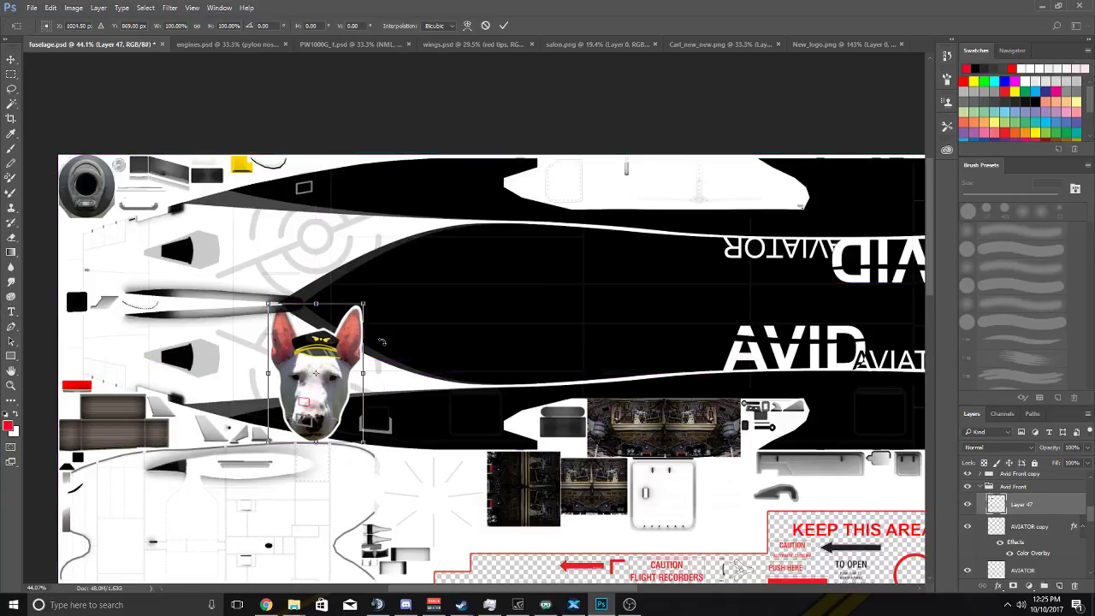
drag(401, 347, 402, 349)
drag(402, 344, 402, 335)
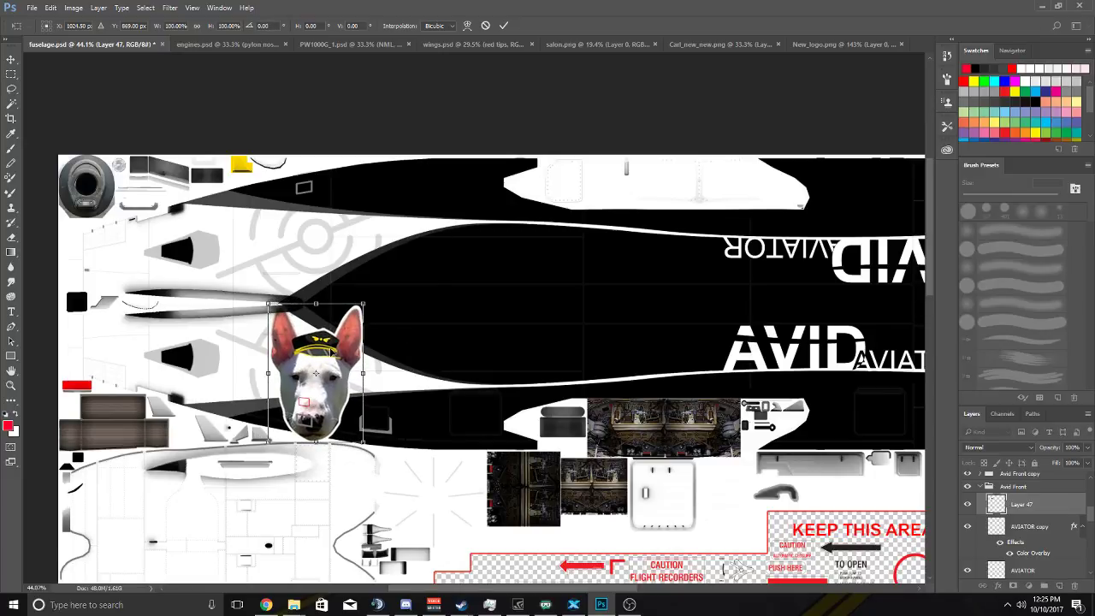
click(504, 25)
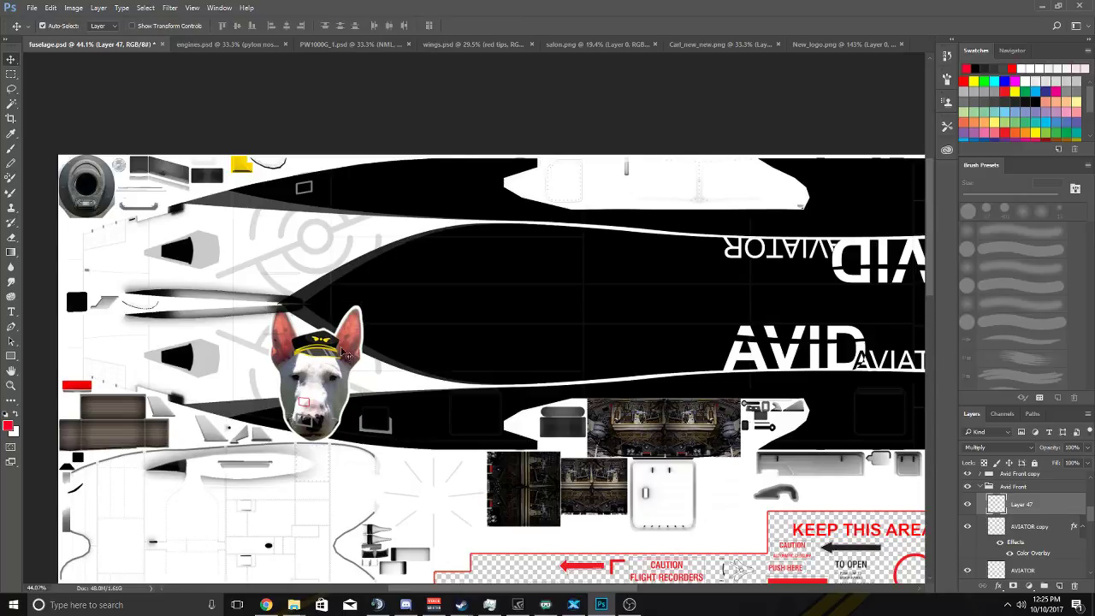
drag(353, 347, 360, 346)
key(ctrl+z)
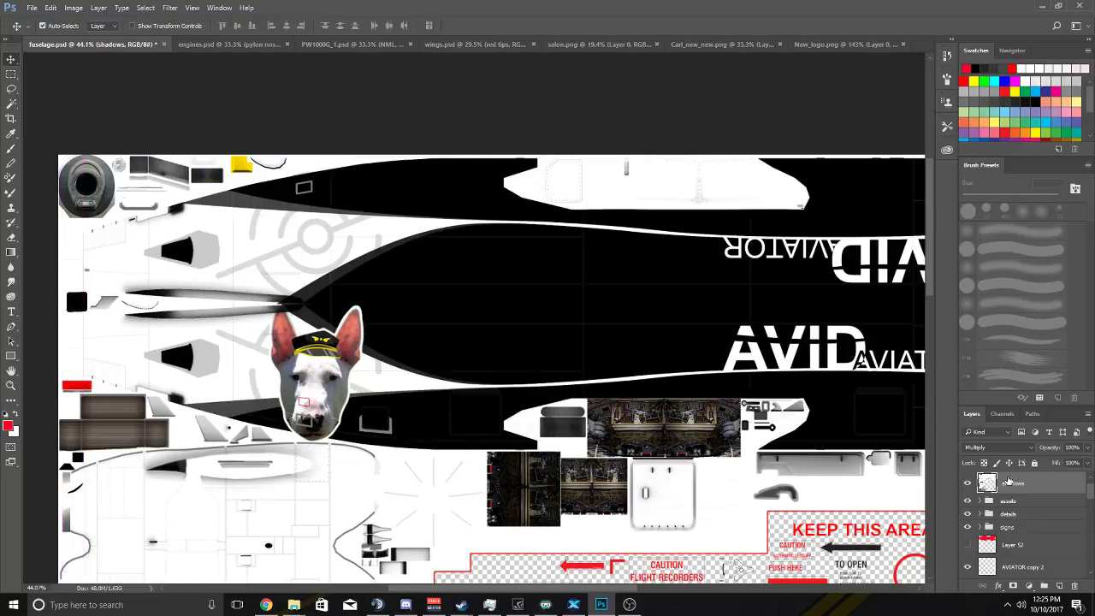
Reselect Layer 47, scale the dog head down slightly, and reposition it over the lower grey tail logo.
scroll(1008, 482, down, 5)
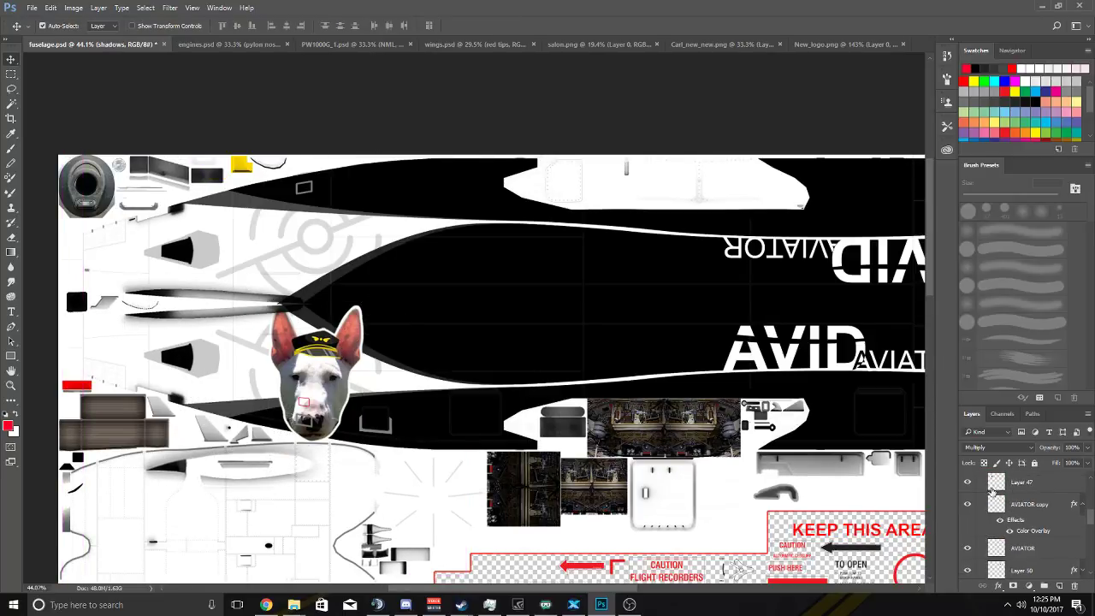
click(968, 483)
click(968, 484)
click(1018, 483)
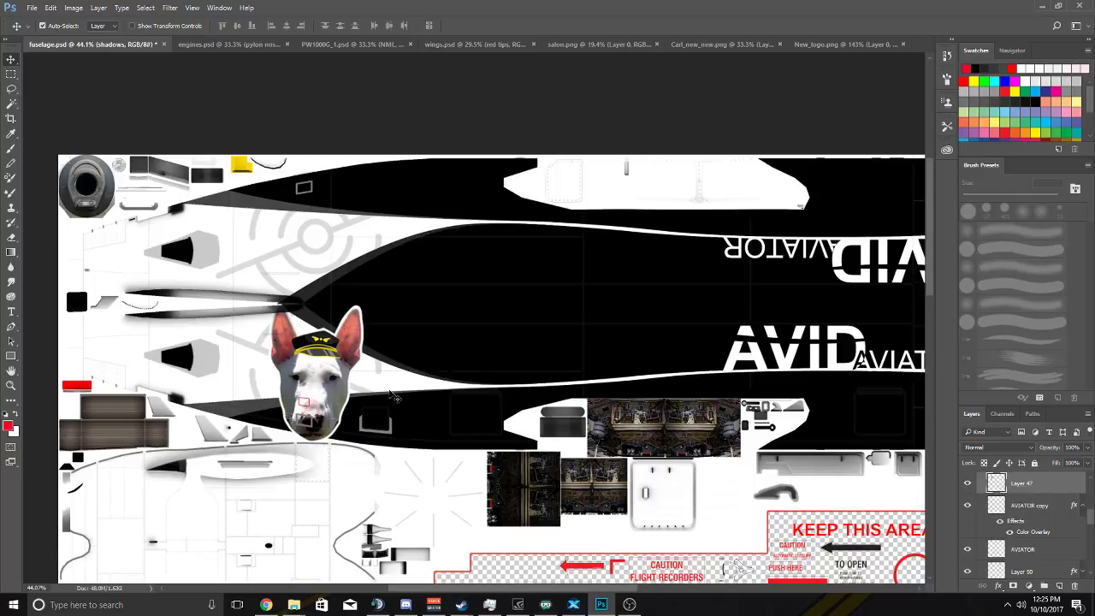
drag(322, 369, 347, 372)
key(ctrl+t)
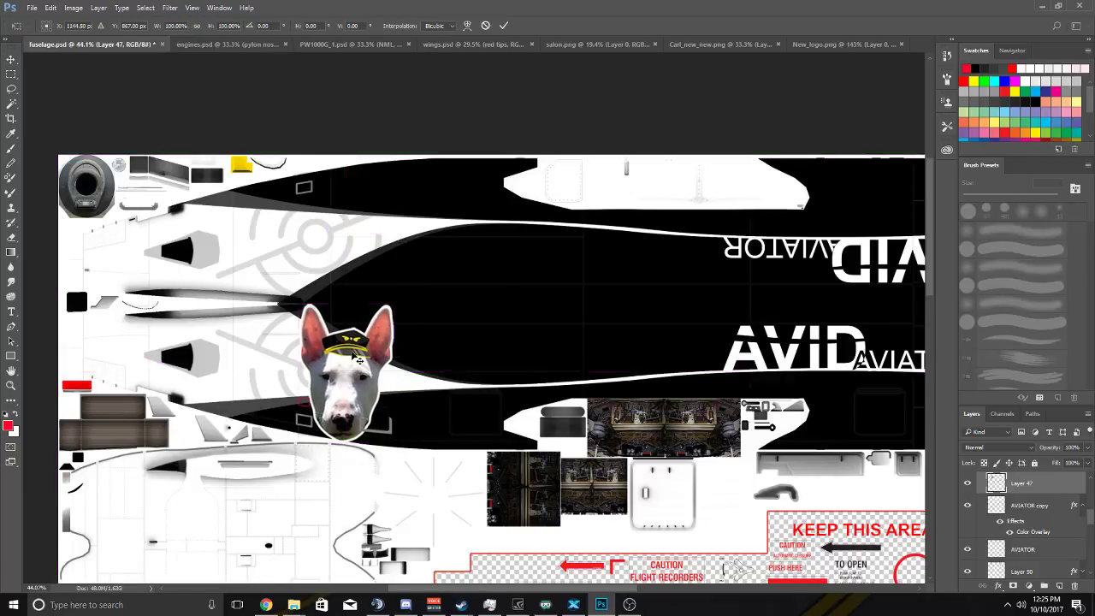
drag(301, 308, 311, 324)
click(503, 25)
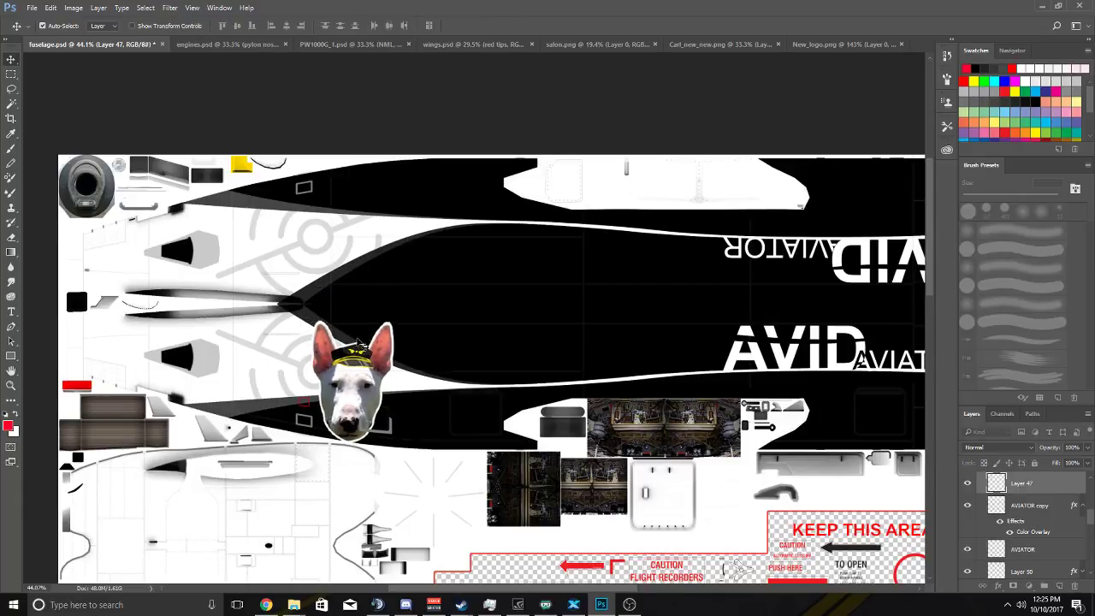
drag(346, 376, 308, 367)
Examine the dog head's placement on the tail against the lettering, the nose section and the rest of the texture sheet.
scroll(410, 366, right, 2)
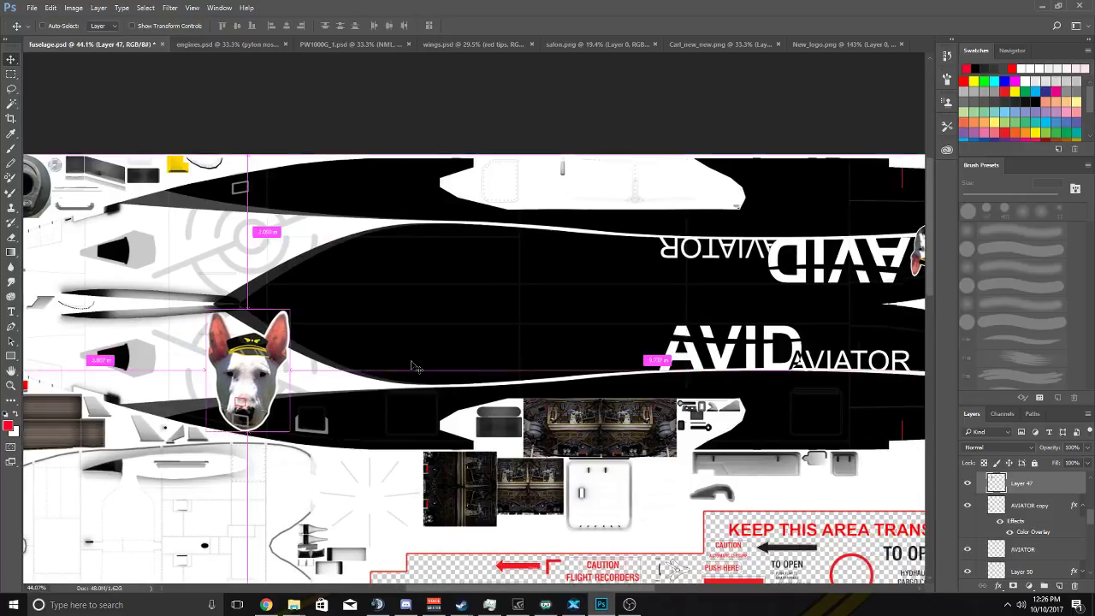
scroll(411, 366, right, 4)
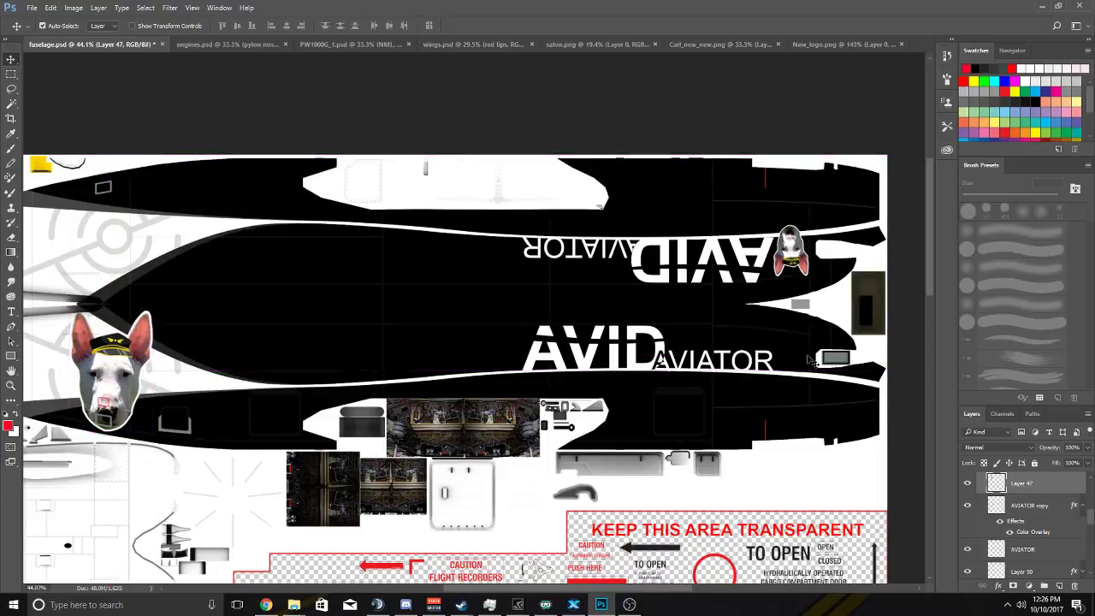
scroll(513, 360, left, 4)
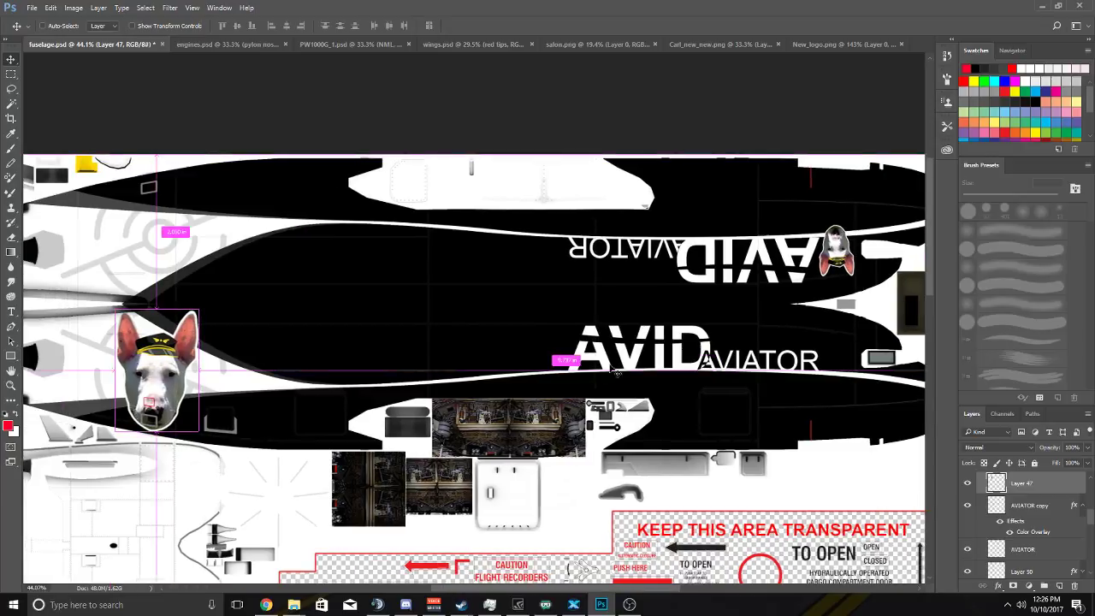
scroll(247, 360, up, 1)
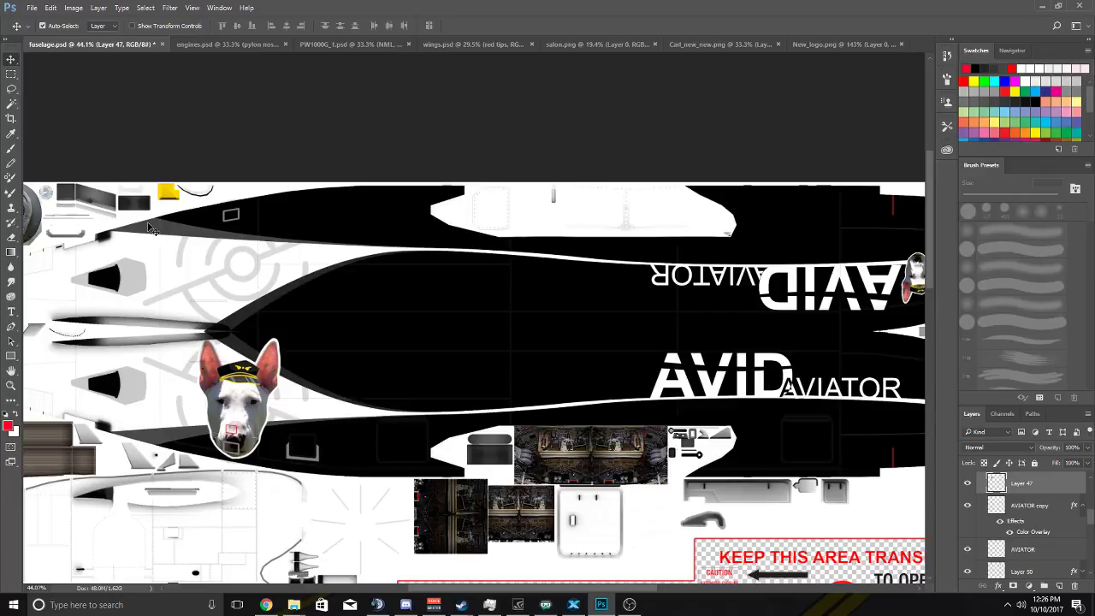
scroll(248, 448, down, 4)
scroll(248, 447, down, 4)
scroll(119, 470, up, 4)
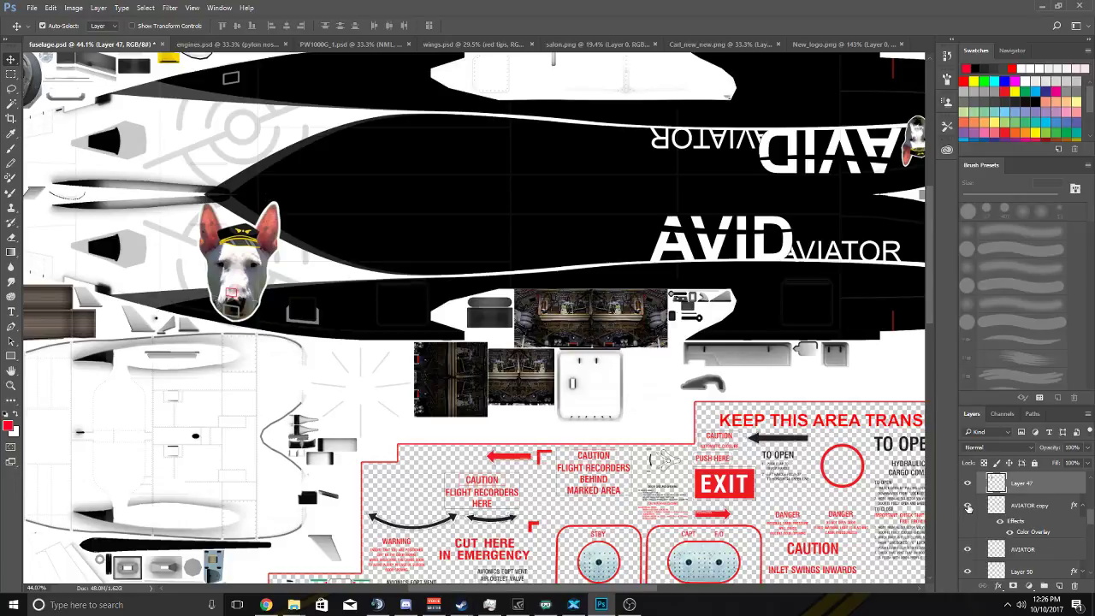
scroll(602, 401, up, 3)
scroll(602, 401, left, 2)
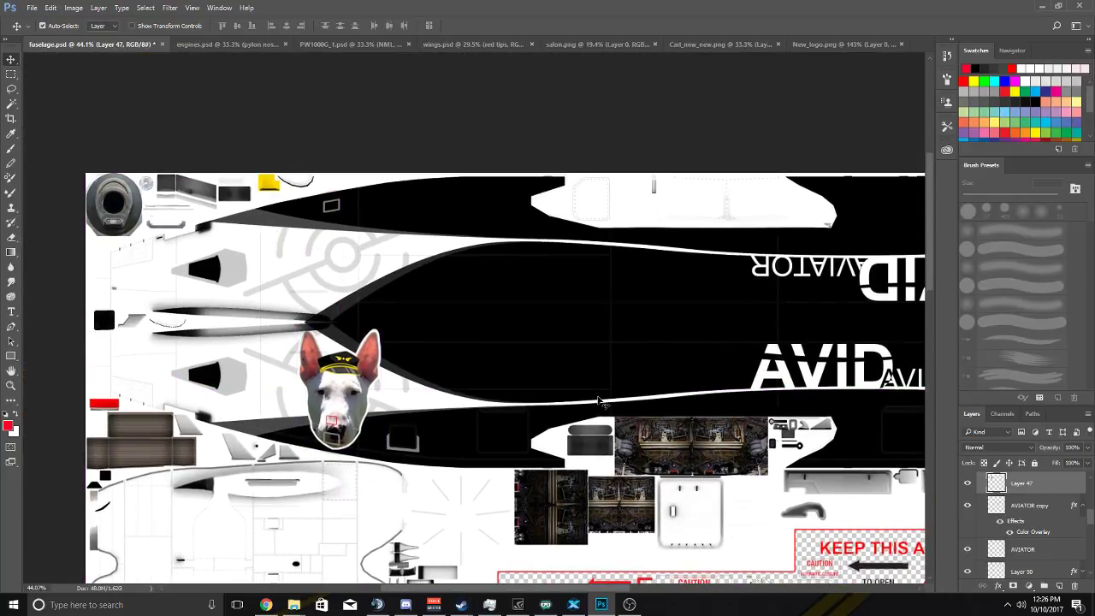
scroll(375, 391, right, 2)
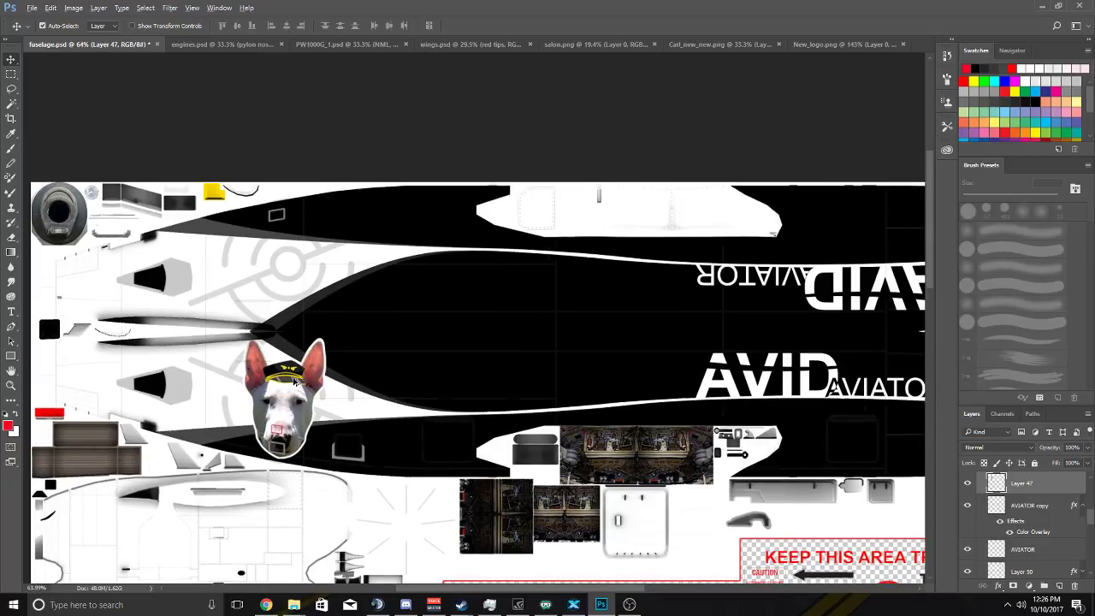
scroll(288, 382, up, 3)
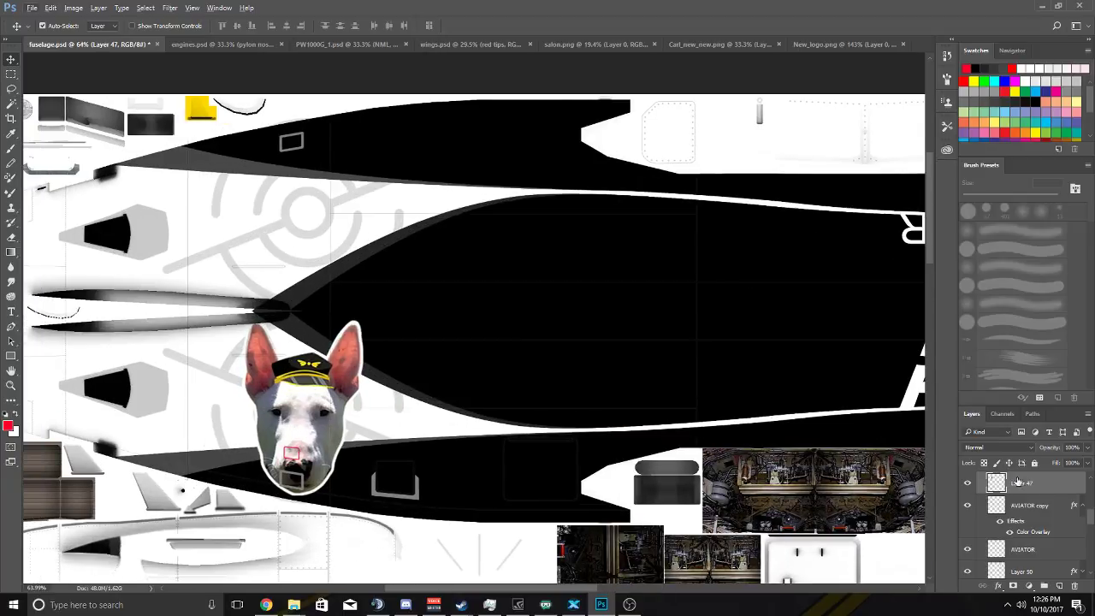
drag(314, 425, 339, 418)
key(ctrl+t)
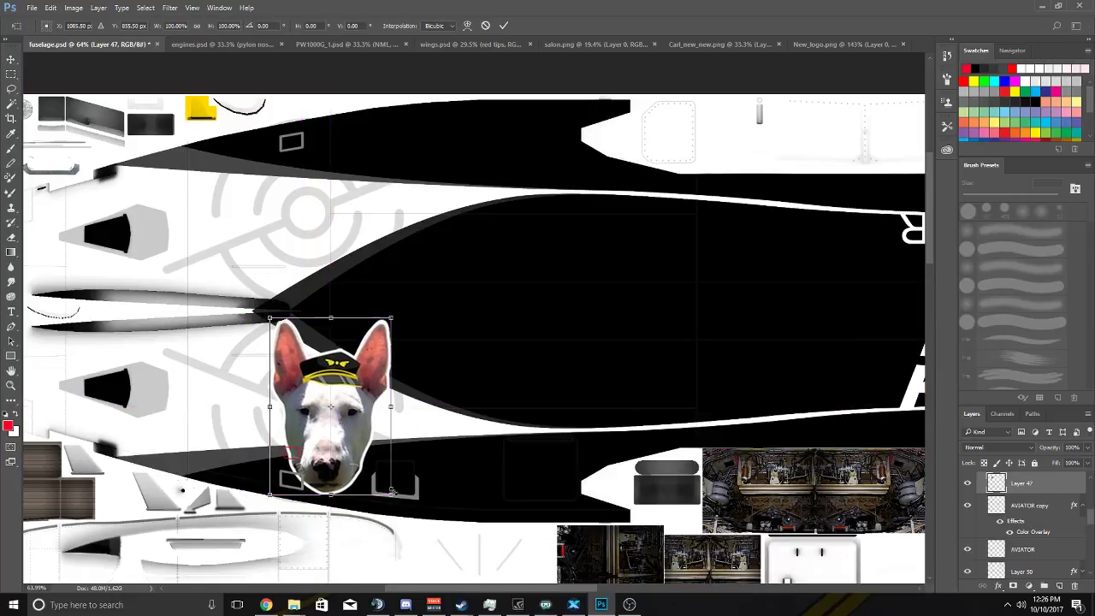
drag(386, 490, 360, 460)
drag(347, 347, 342, 379)
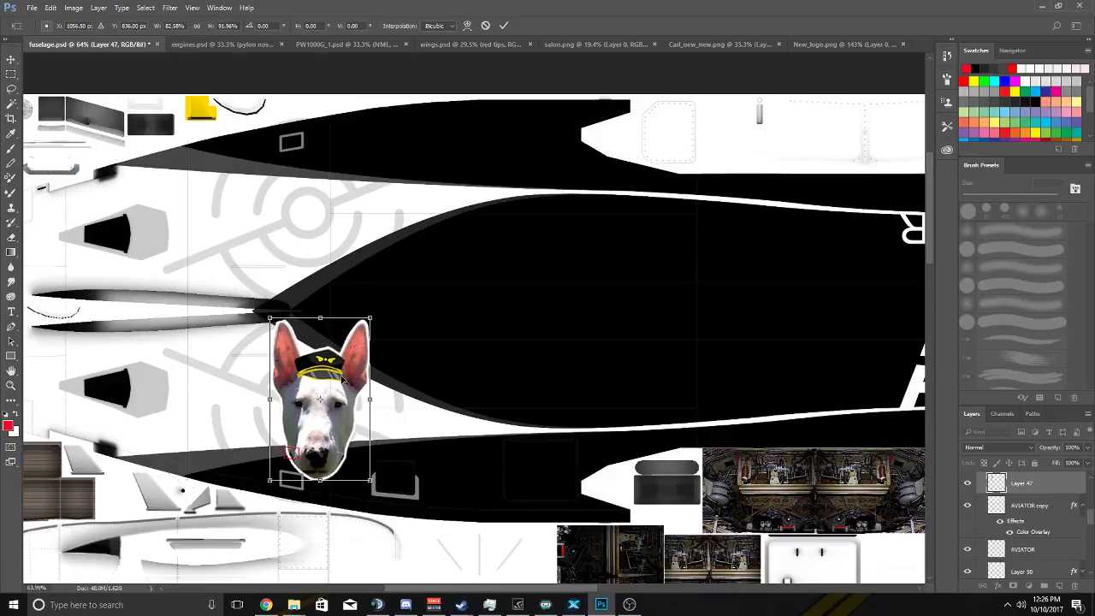
click(504, 25)
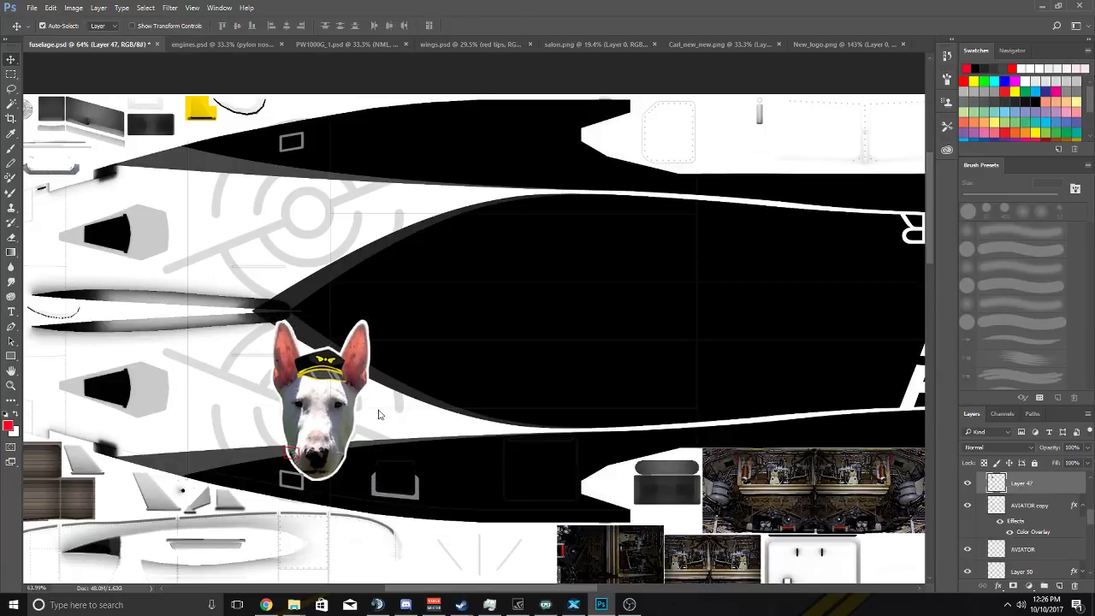
key(ctrl+z)
Scale the dog head proportionally to about 86% and move it slightly back and up over the tail.
key(ctrl+t)
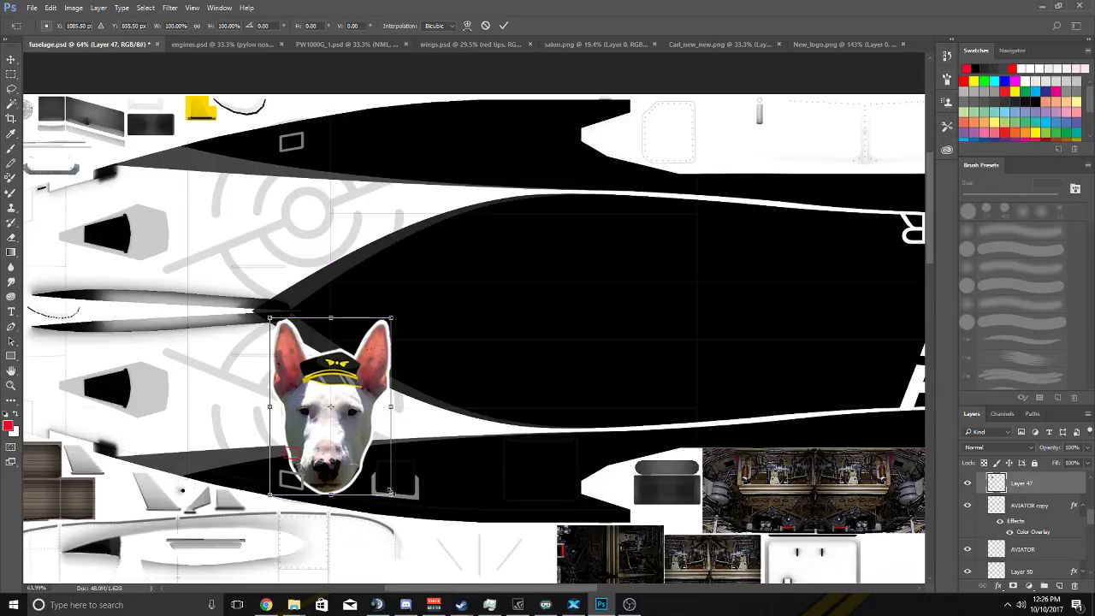
drag(374, 475, 368, 470)
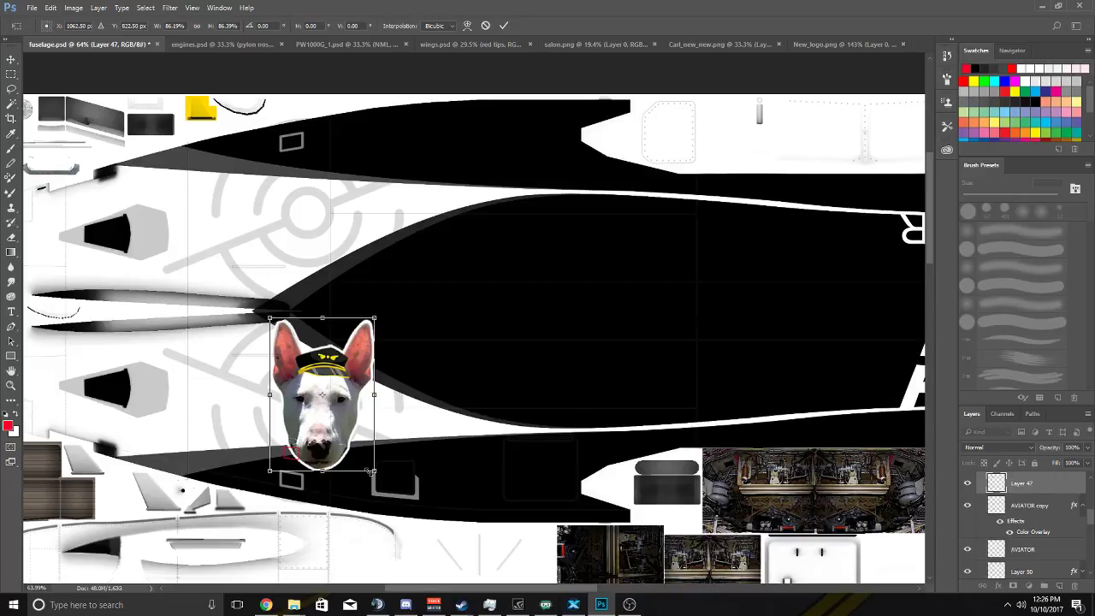
click(503, 25)
drag(331, 397, 315, 390)
Hide Layer 47 to view the tail section without the large dog head.
scroll(315, 391, down, 3)
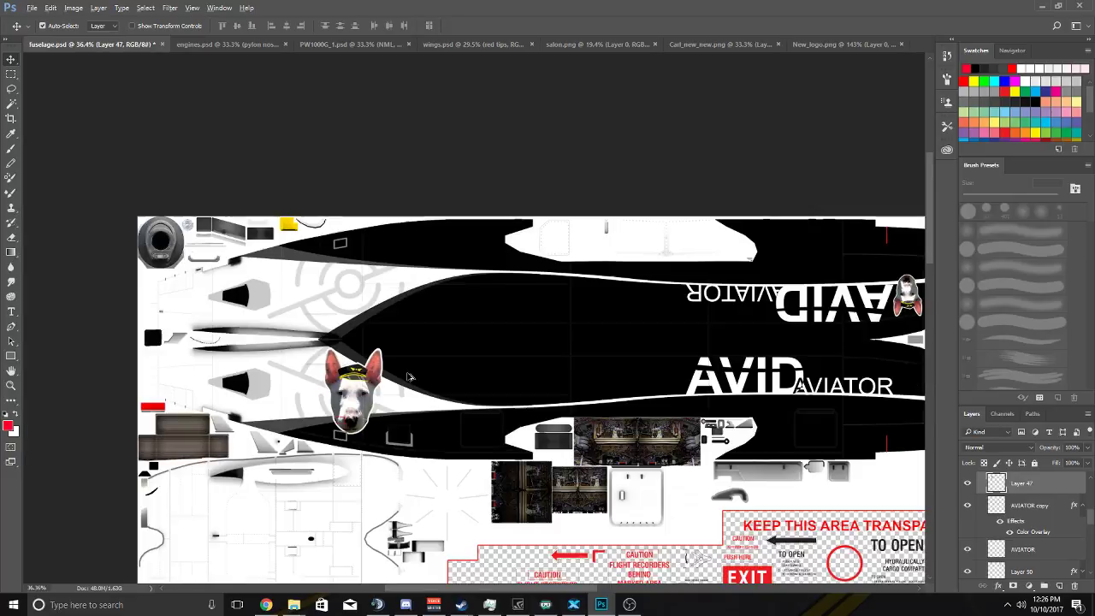
scroll(415, 376, right, 1)
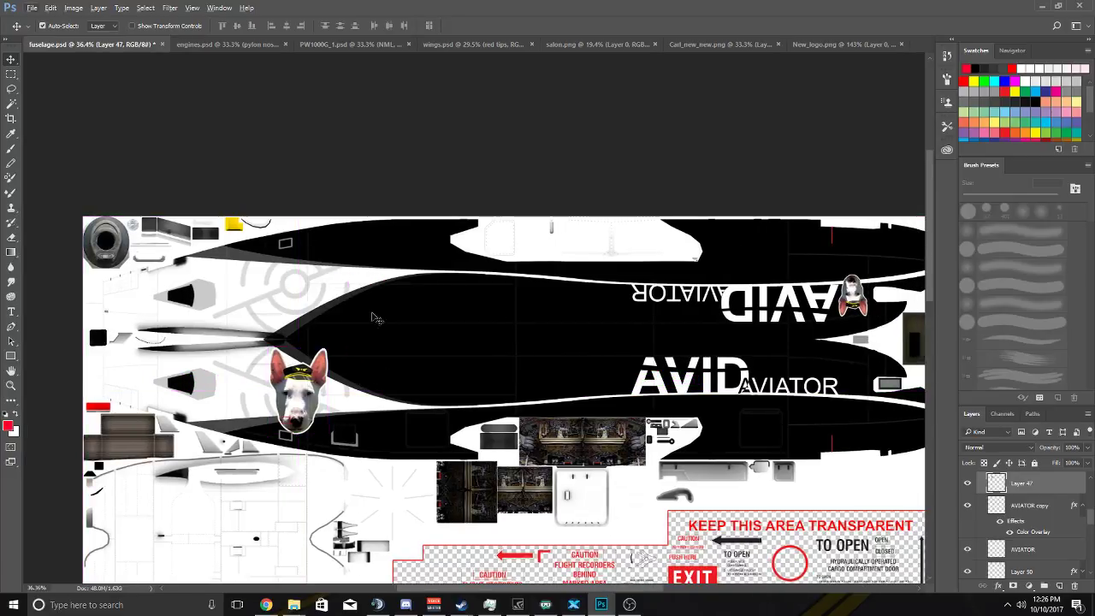
click(969, 485)
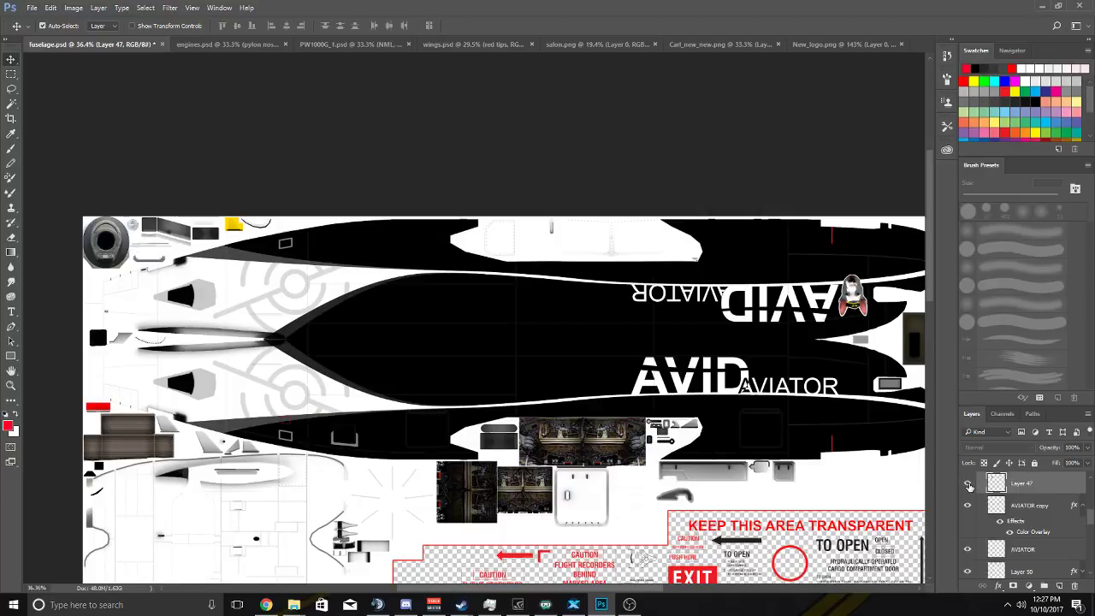
Show Layer 47 with the large dog head again and place it at the top of the Avid Front group.
click(968, 484)
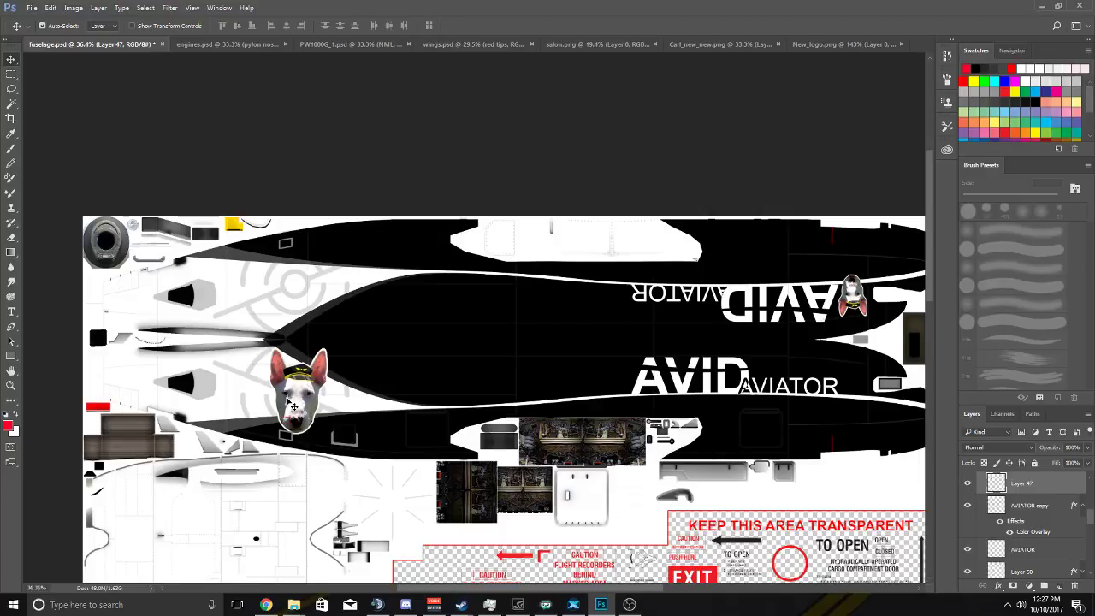
scroll(249, 404, up, 2)
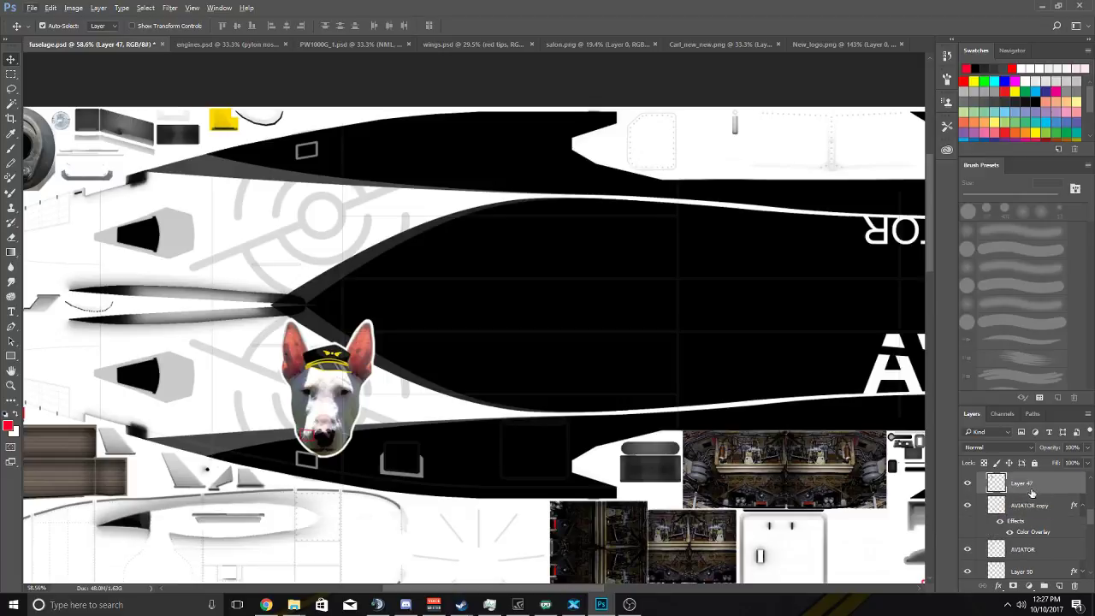
drag(1043, 485, 1038, 561)
scroll(1038, 560, down, 2)
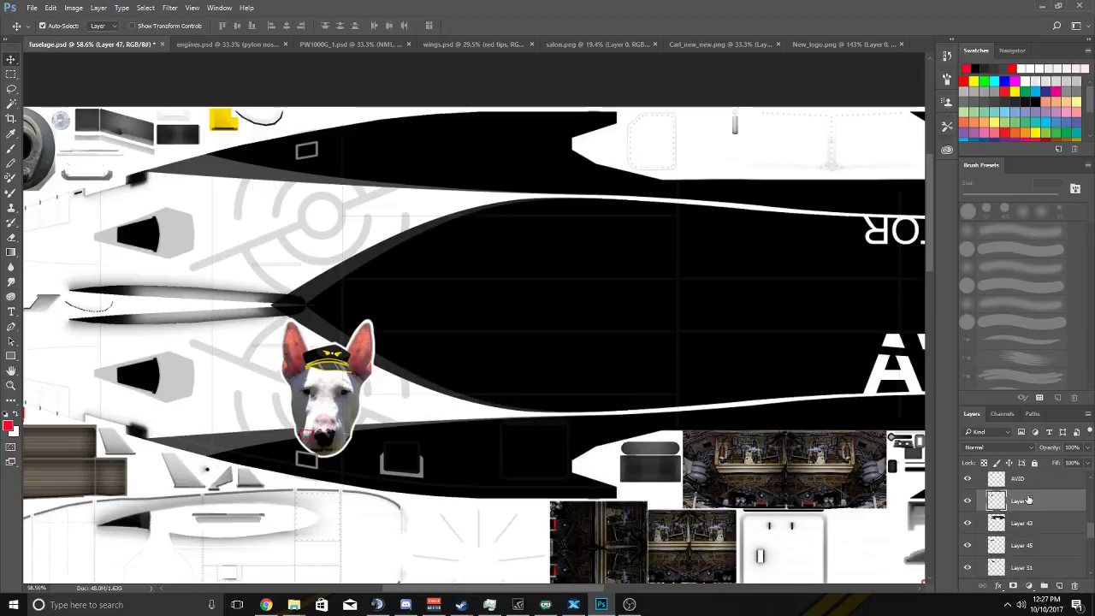
mouse_move(1029, 500)
mouse_down()
mouse_move(1030, 569)
mouse_move(1032, 467)
mouse_move(1027, 484)
mouse_up()
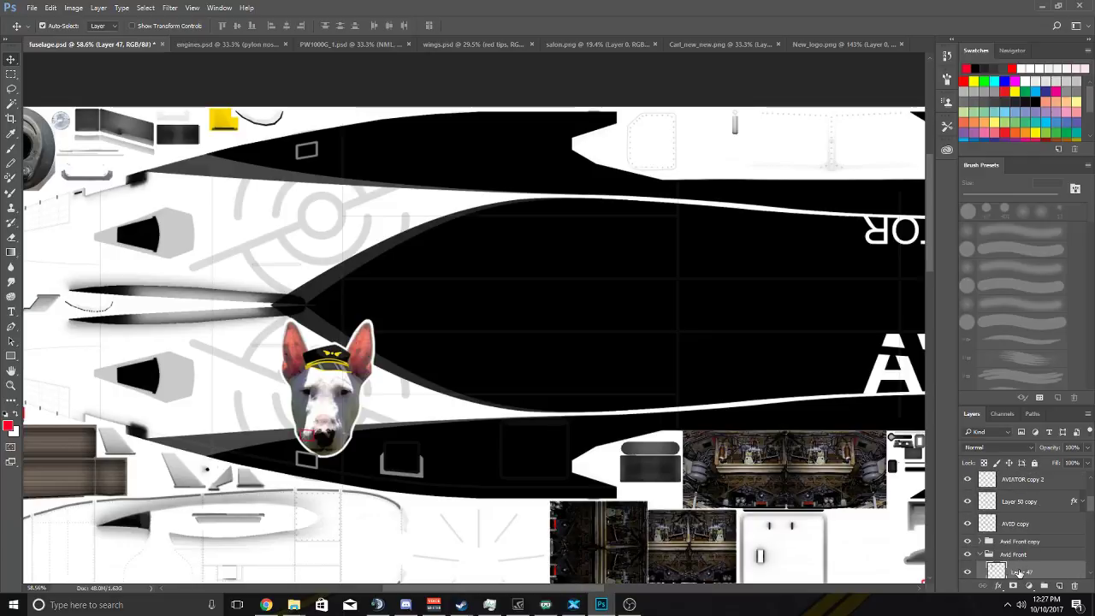
mouse_move(1023, 565)
mouse_down()
mouse_move(1024, 518)
mouse_move(1023, 561)
mouse_up()
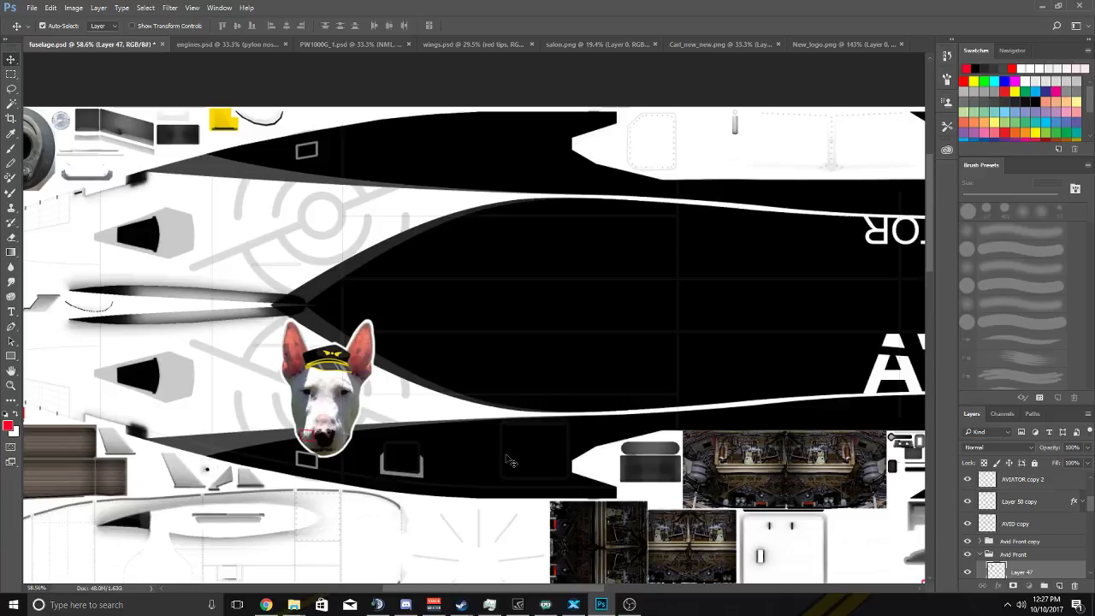
Examine the restored dog head on the lower tail in relation to the AVID AVIATOR lettering and the full fuselage length.
scroll(510, 462, down, 3)
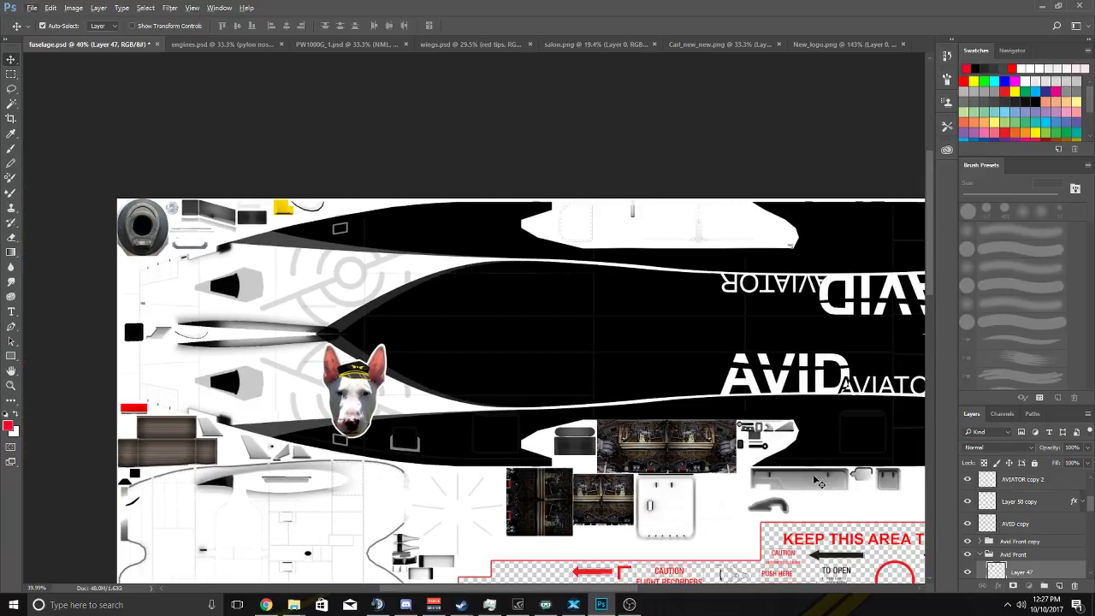
scroll(818, 482, right, 5)
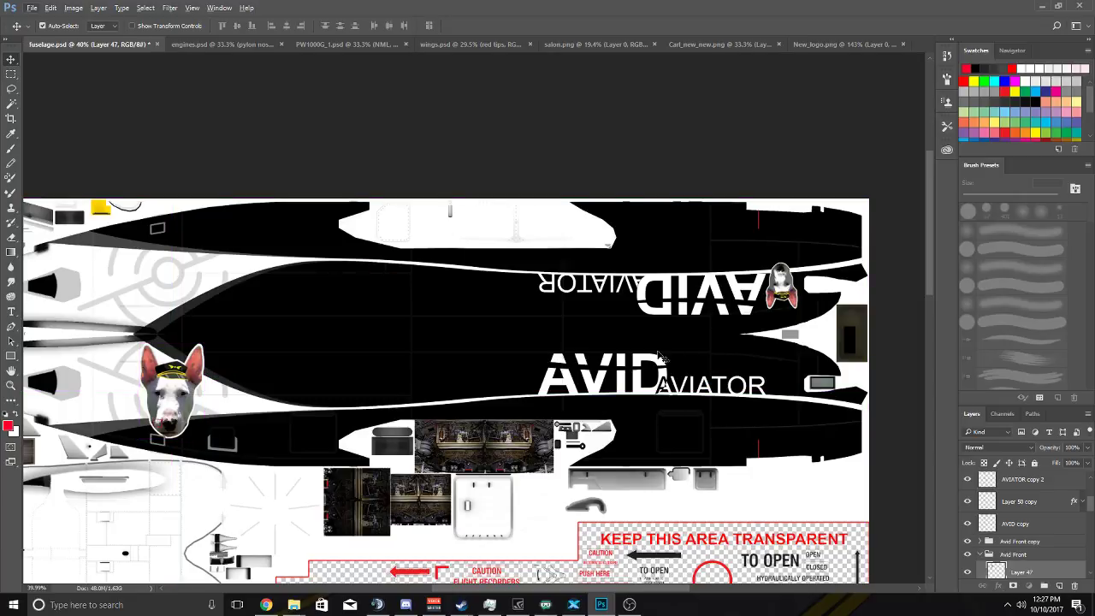
scroll(676, 351, left, 4)
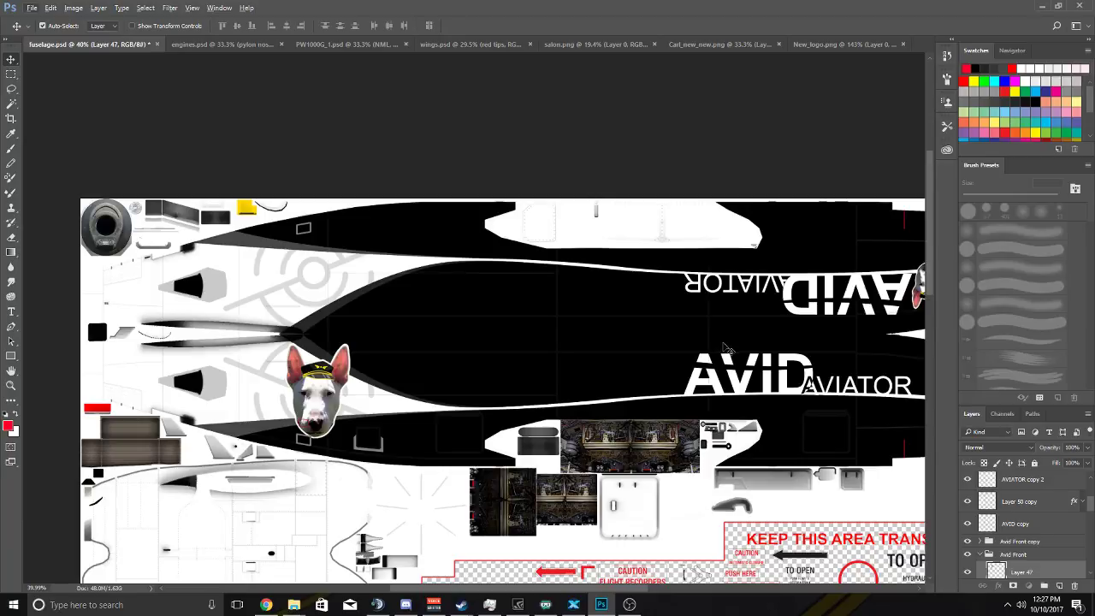
scroll(725, 348, left, 2)
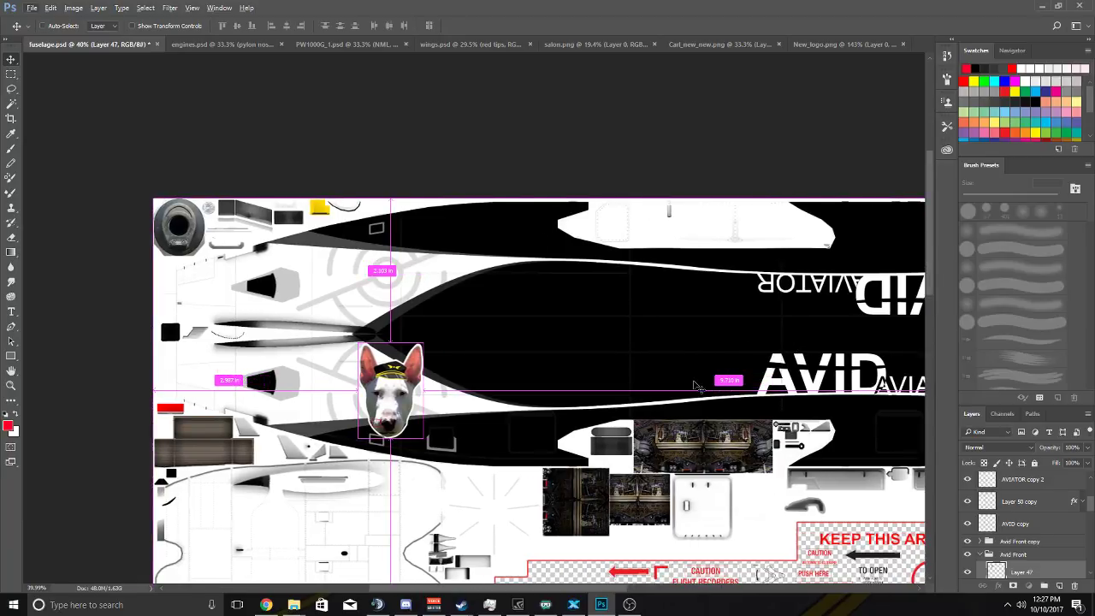
scroll(698, 386, left, 2)
scroll(697, 386, right, 3)
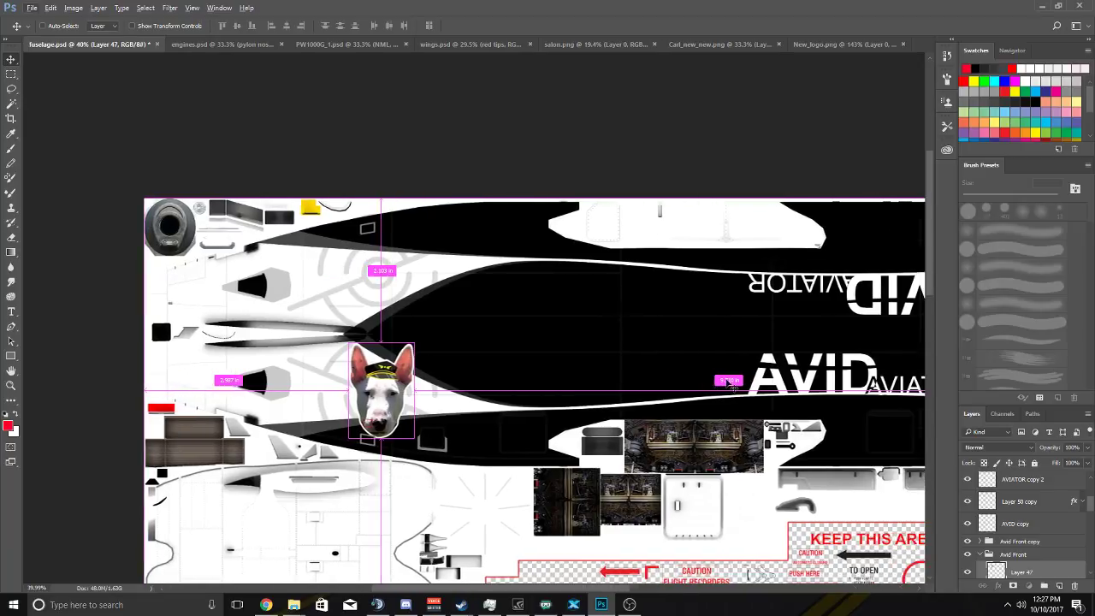
scroll(843, 380, left, 3)
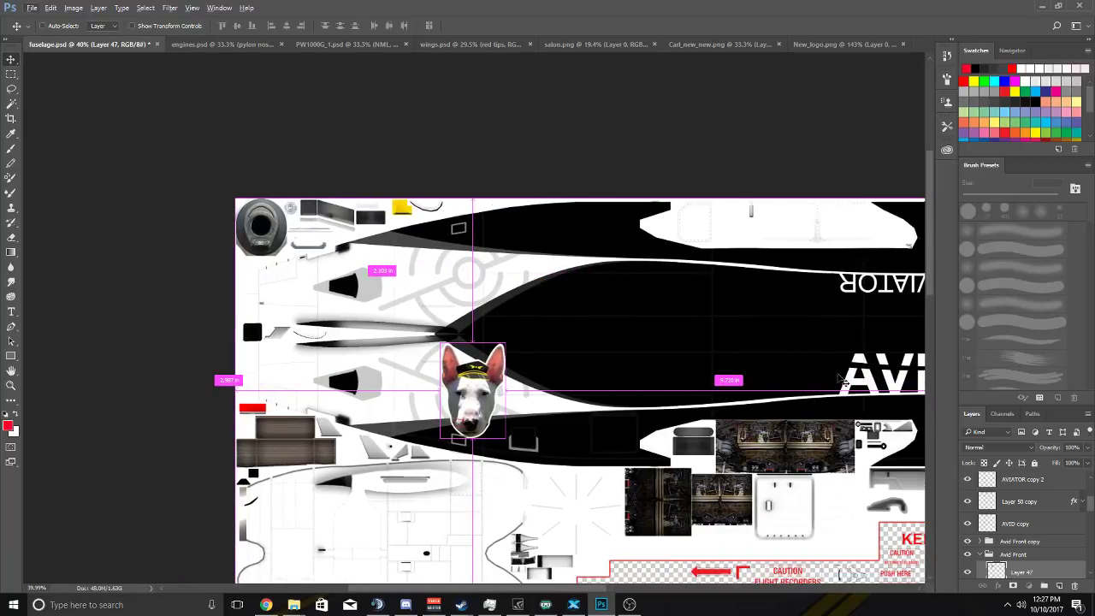
scroll(855, 445, left, 1)
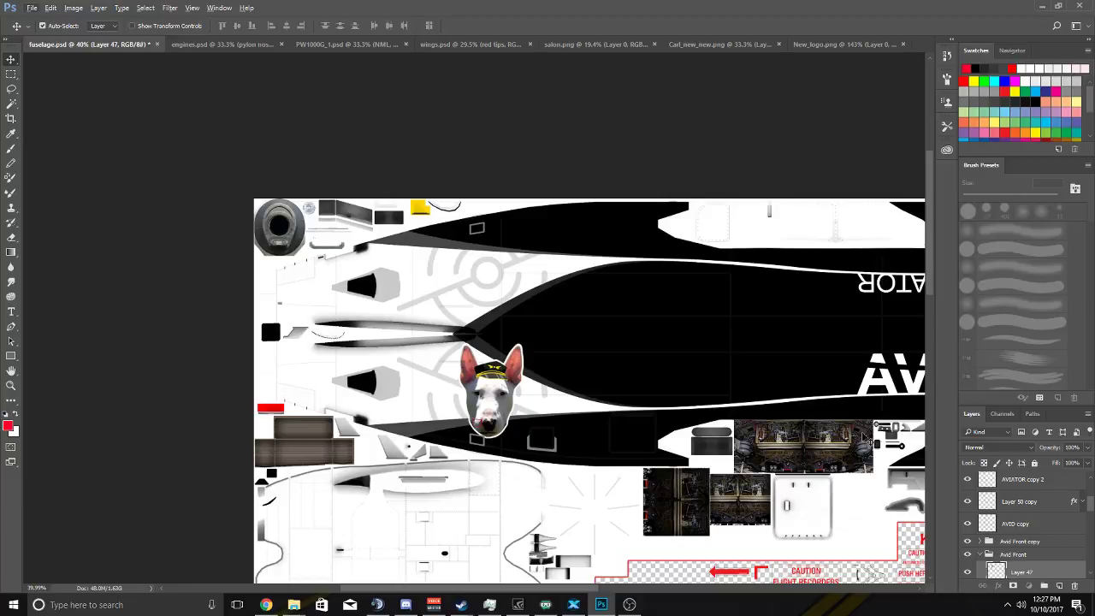
Duplicate the dog head layer, Layer 47, and rotate the copy 180°.
scroll(1019, 561, down, 1)
right_click(1016, 552)
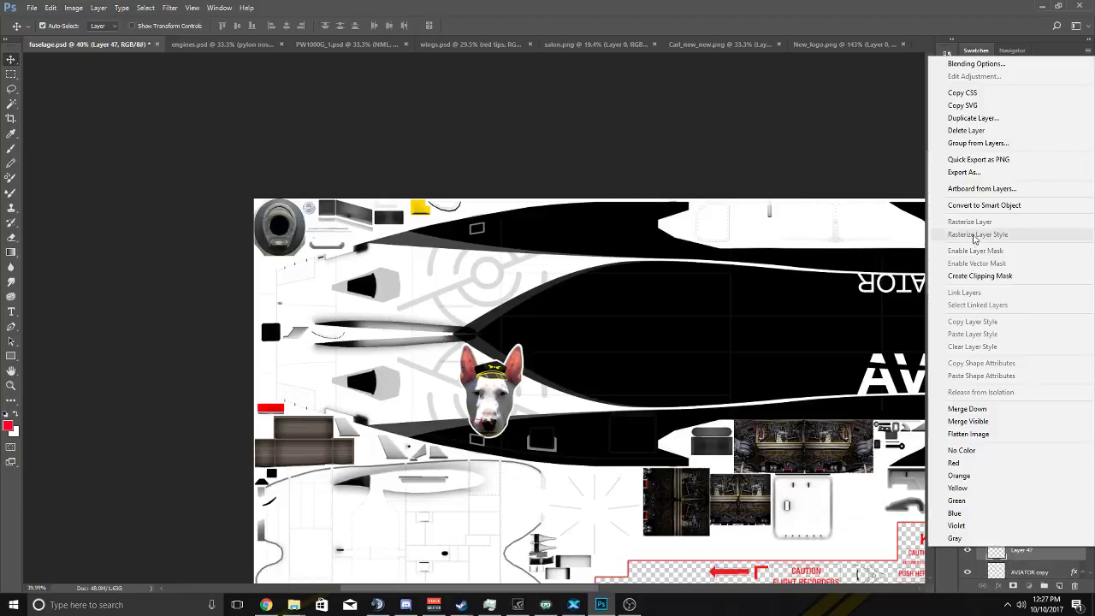
click(973, 118)
click(644, 185)
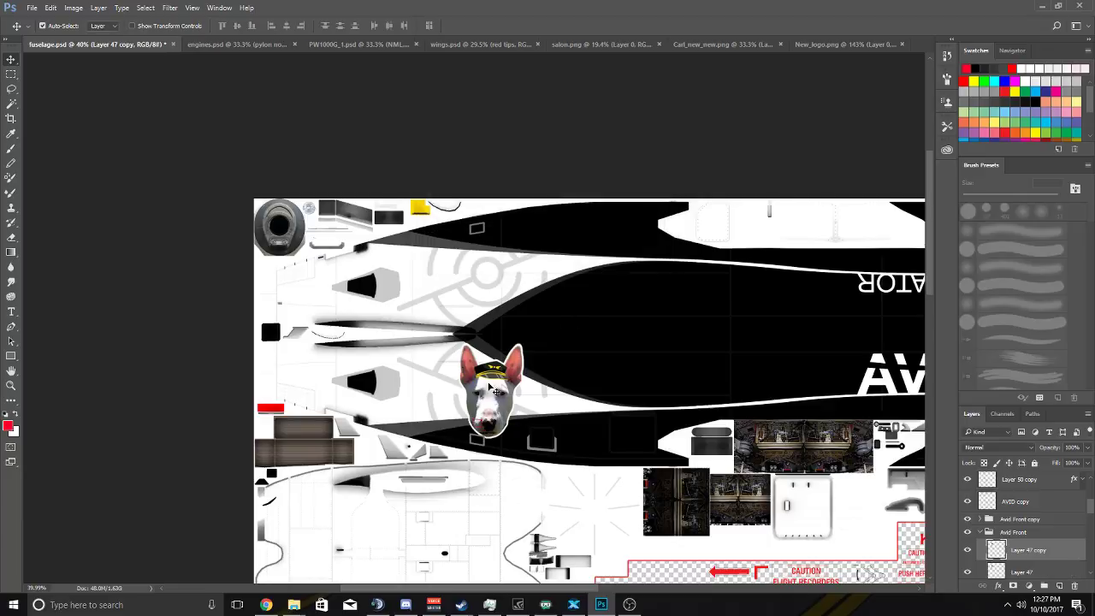
click(51, 10)
mouse_move(38, 10)
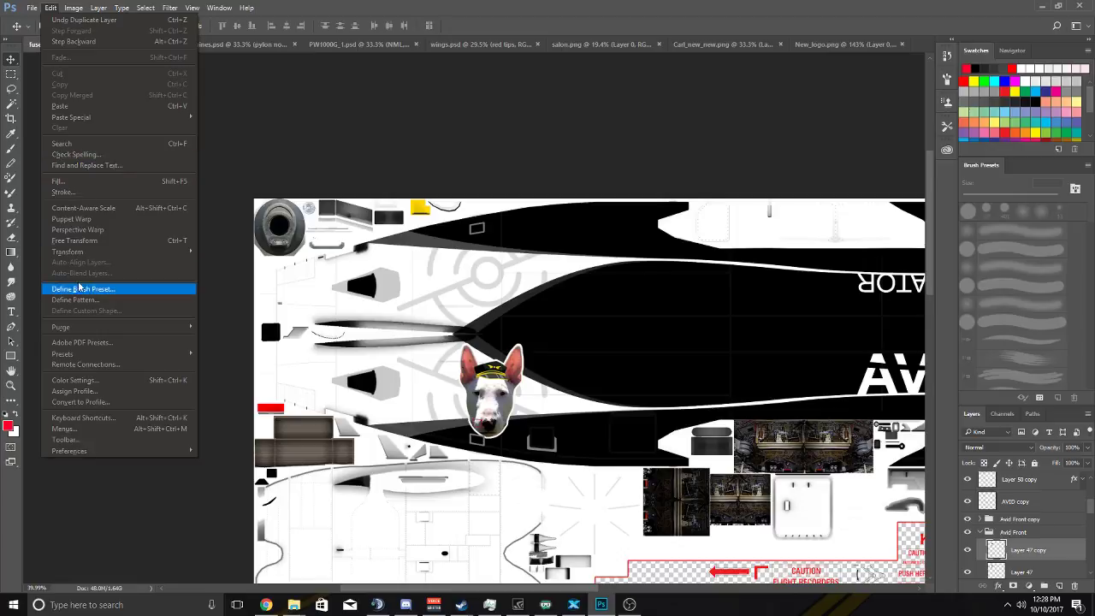
mouse_move(81, 254)
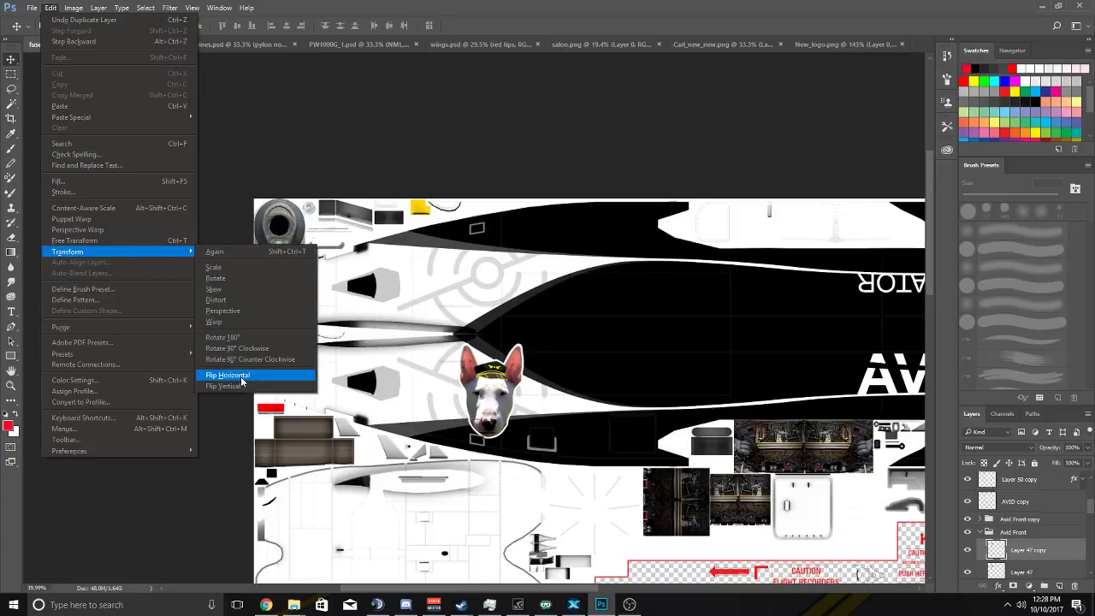
click(233, 339)
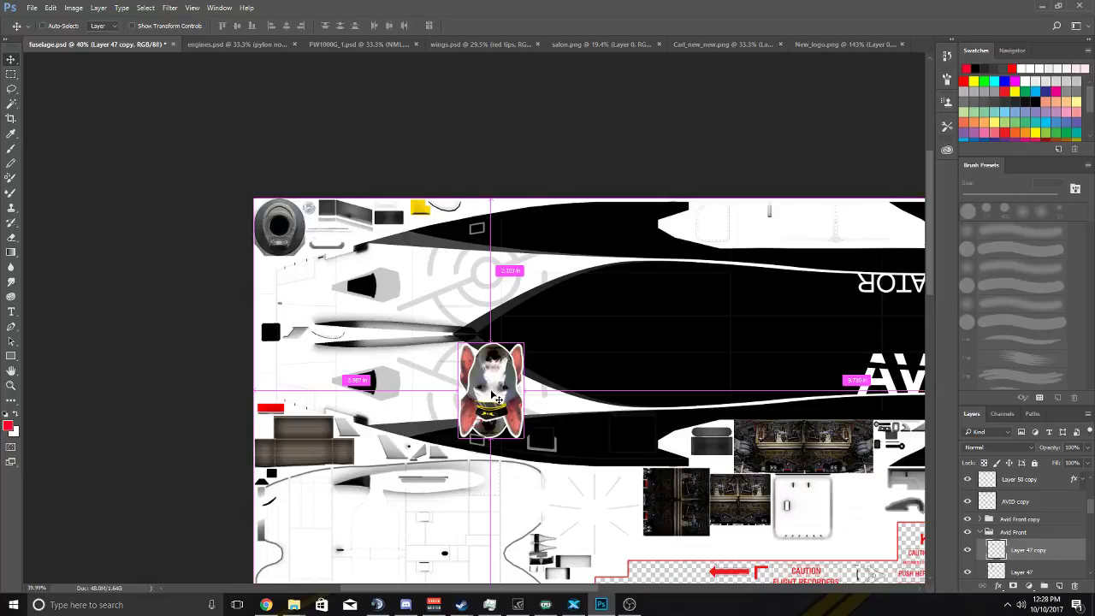
Move the rotated dog head onto the upper tail logo and put its layer into the Avid Front copy group.
drag(498, 400, 496, 288)
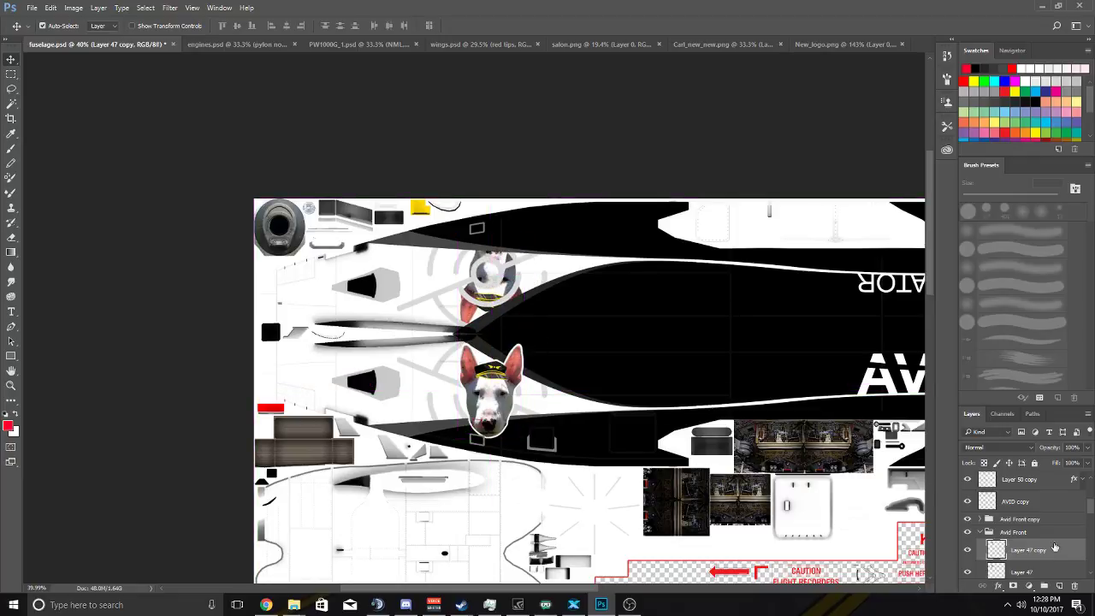
drag(1033, 553, 1031, 522)
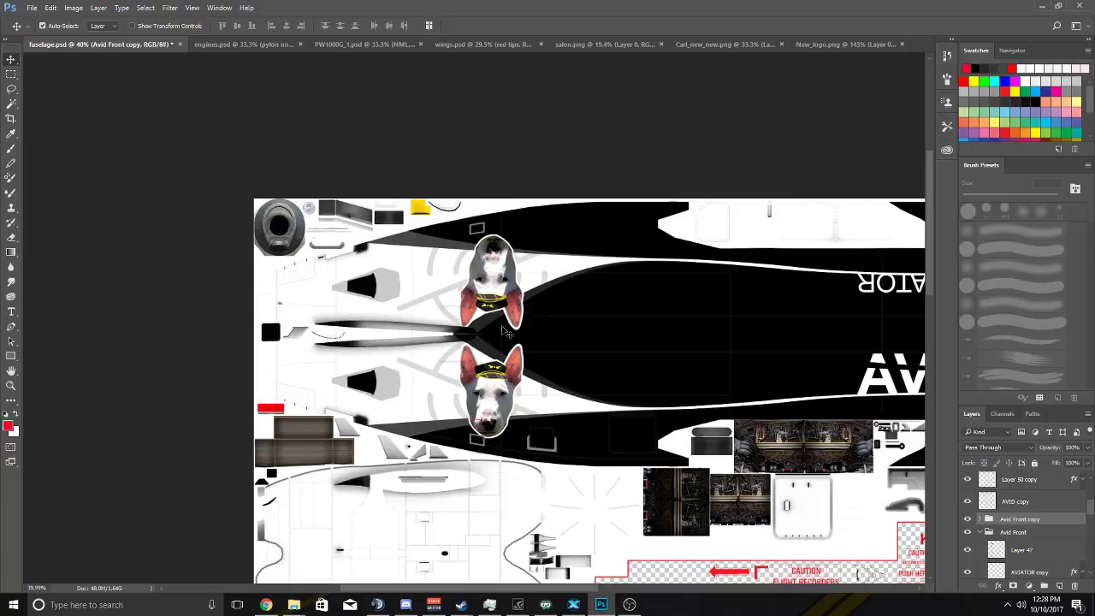
Select Layer 47 copy in the Avid Front copy group and shift the upside-down dog head about 0.09 in straight up.
scroll(504, 332, up, 5)
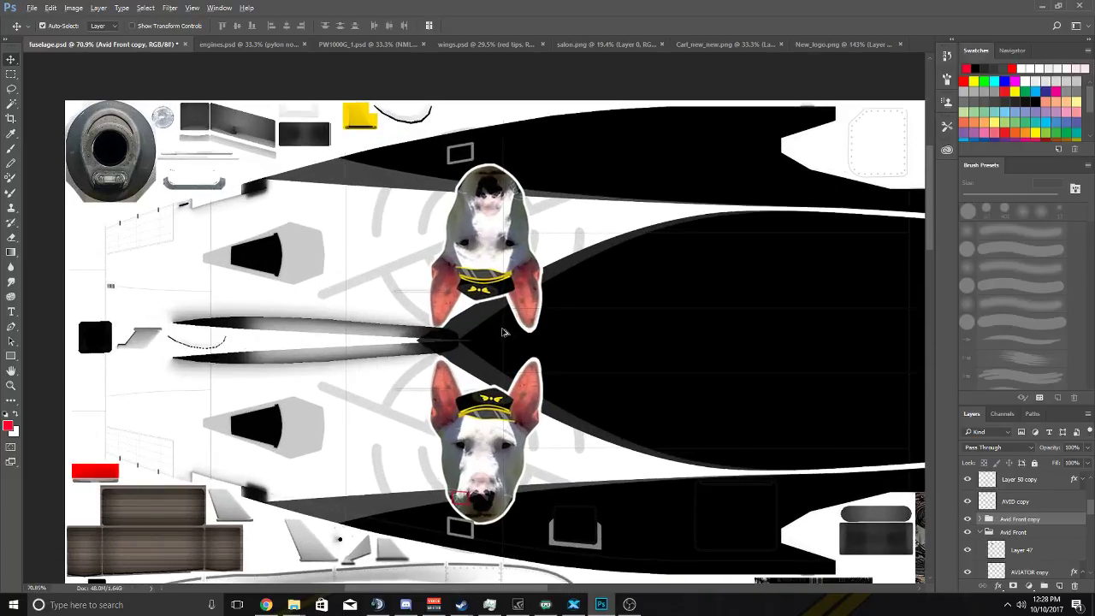
drag(493, 239, 493, 240)
click(981, 519)
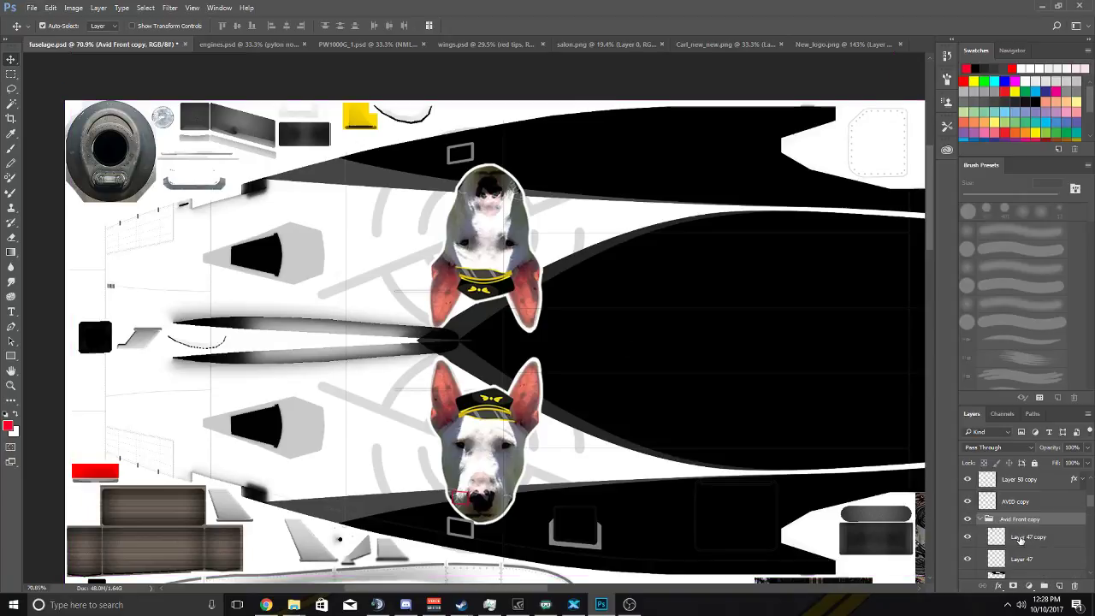
click(1020, 537)
drag(479, 239, 471, 222)
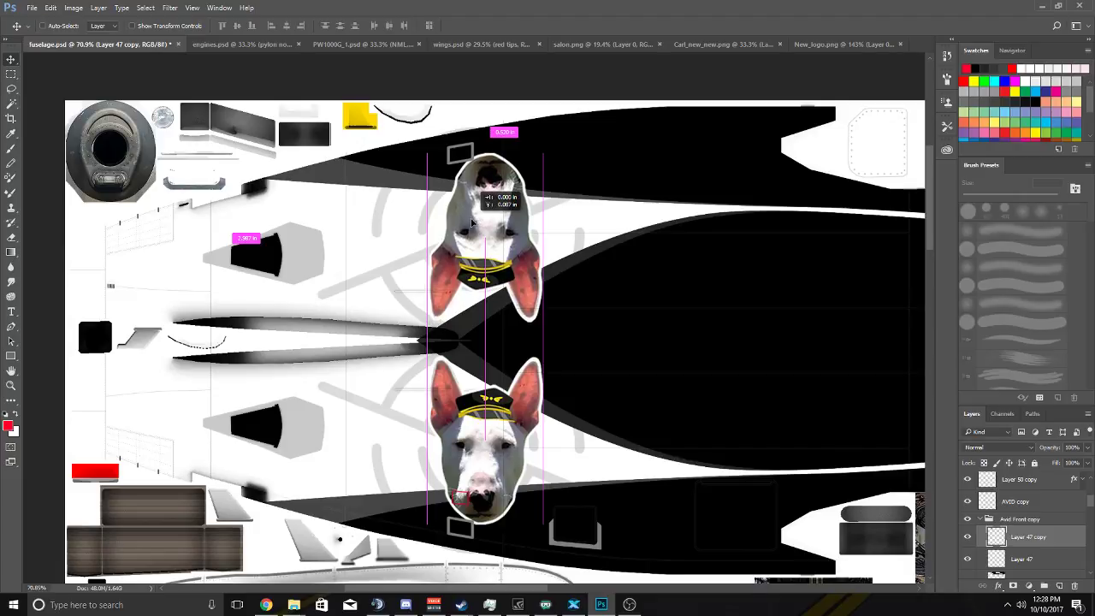
drag(472, 223, 473, 222)
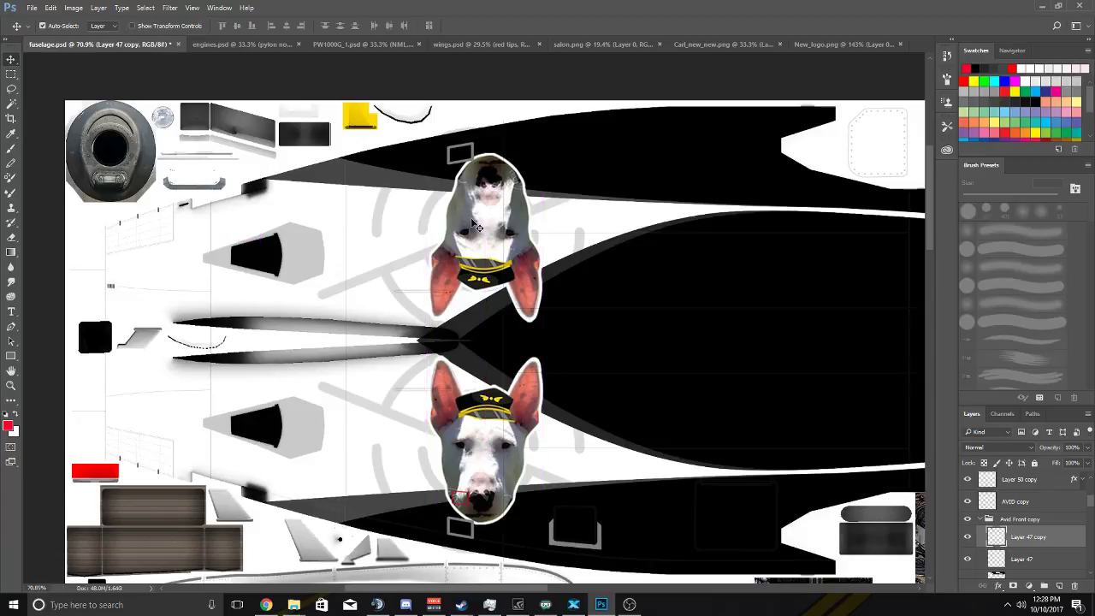
Delete the small upside-down dog head beside the upper AVID lettering, Layer 47 in the Avid Front copy group.
scroll(473, 222, down, 2)
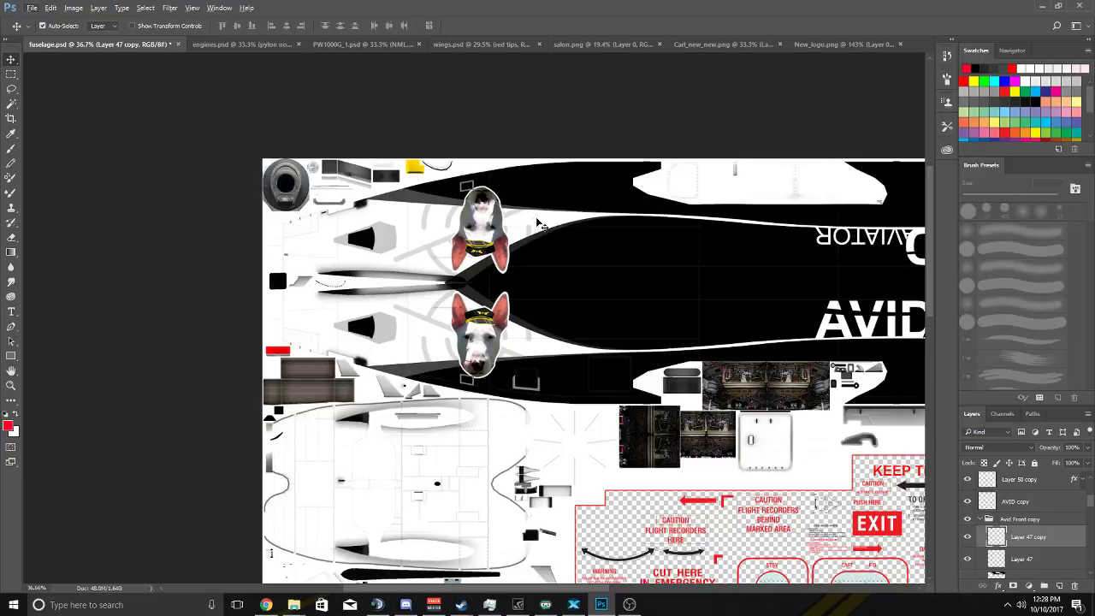
scroll(539, 224, down, 1)
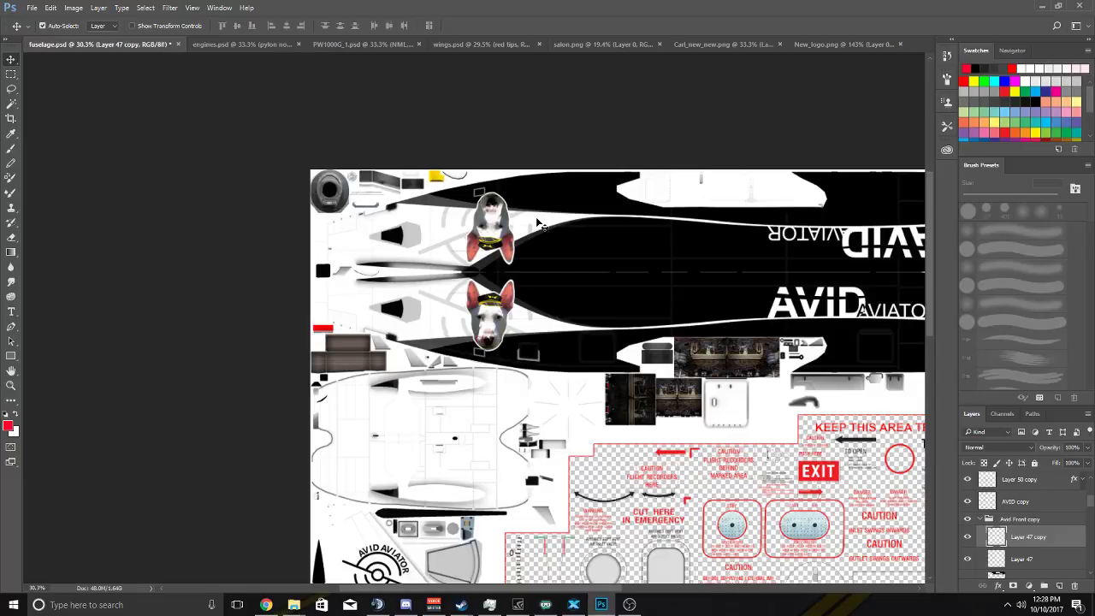
scroll(539, 224, right, 5)
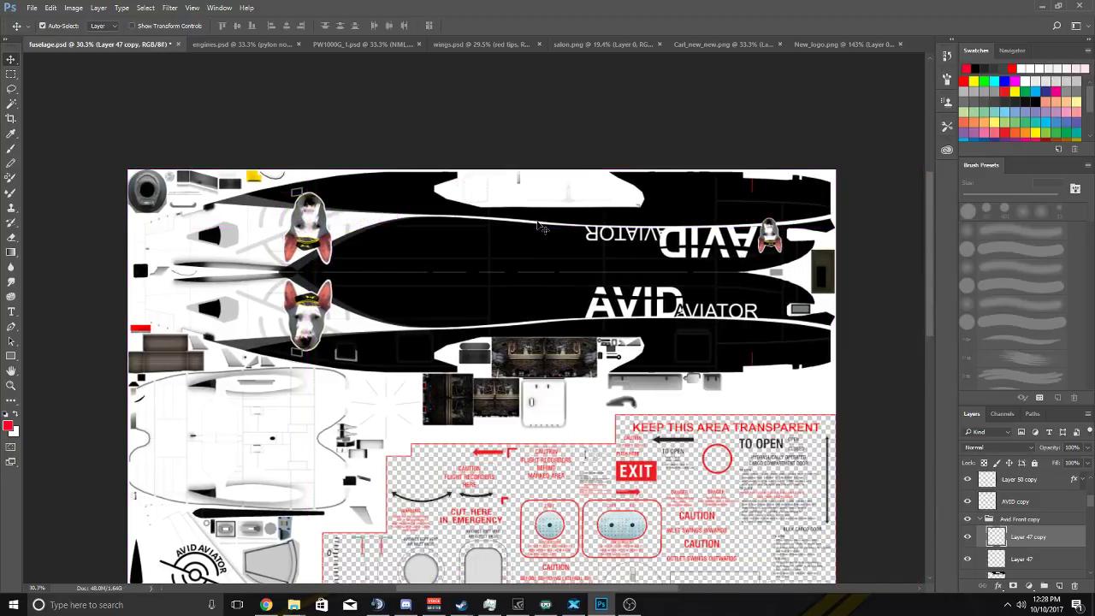
scroll(539, 226, up, 2)
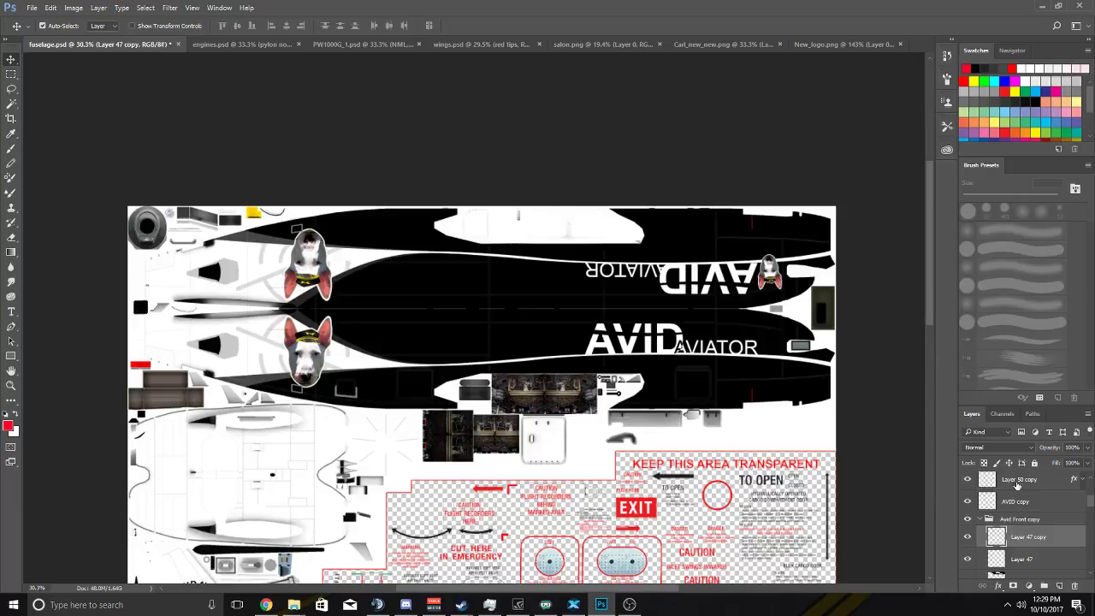
scroll(995, 511, down, 3)
click(968, 494)
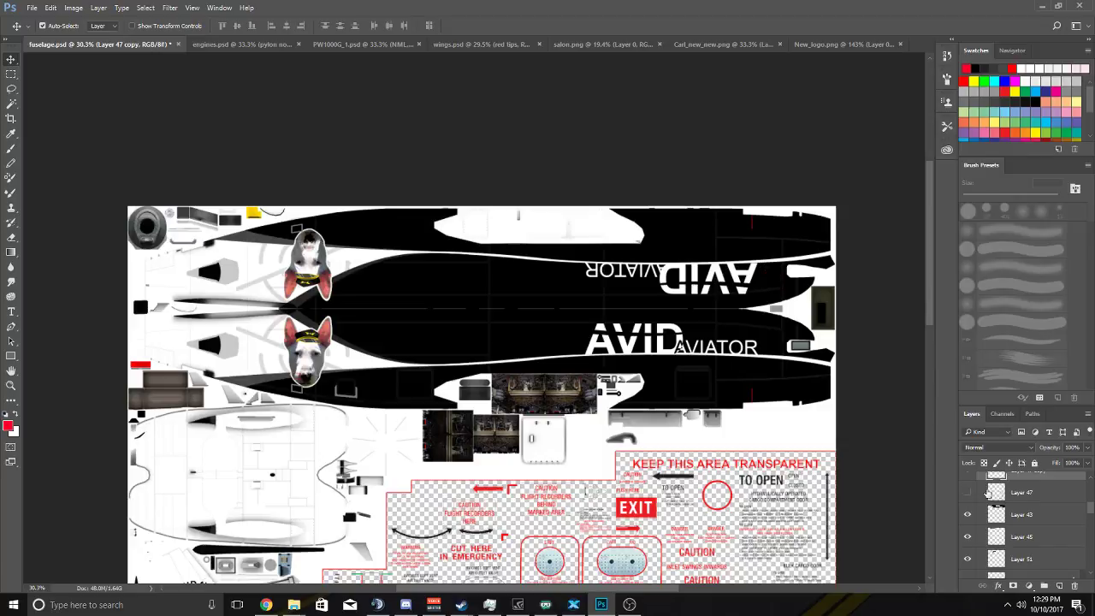
click(989, 495)
key(Delete)
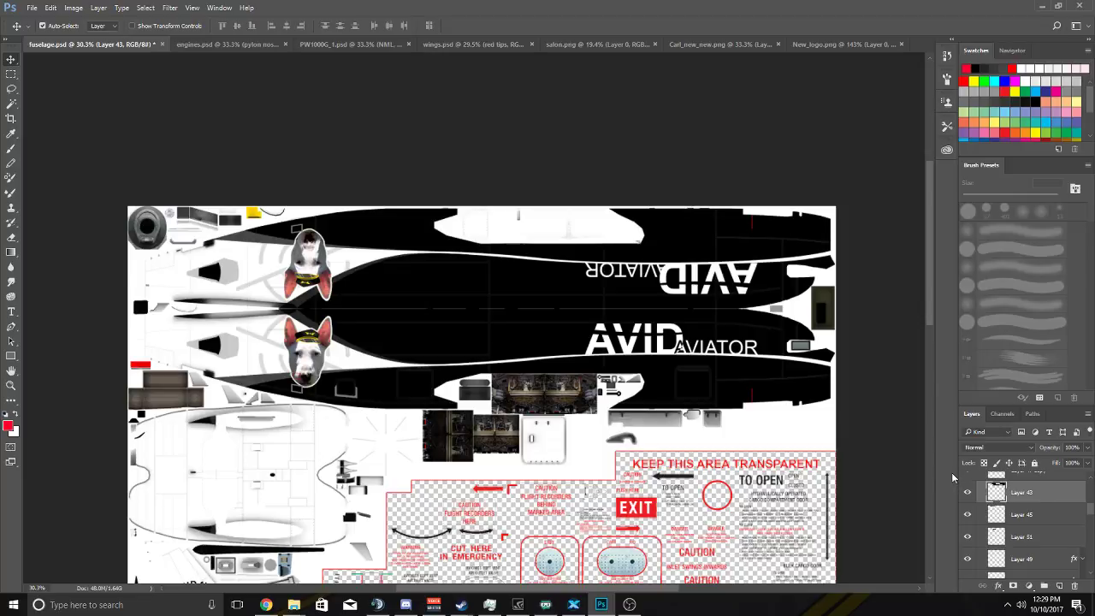
Toggle the visibility of Layer 50 copy, AVID copy and AVIATOR copy 2 to identify their parts of the upside-down lettering.
scroll(685, 263, up, 3)
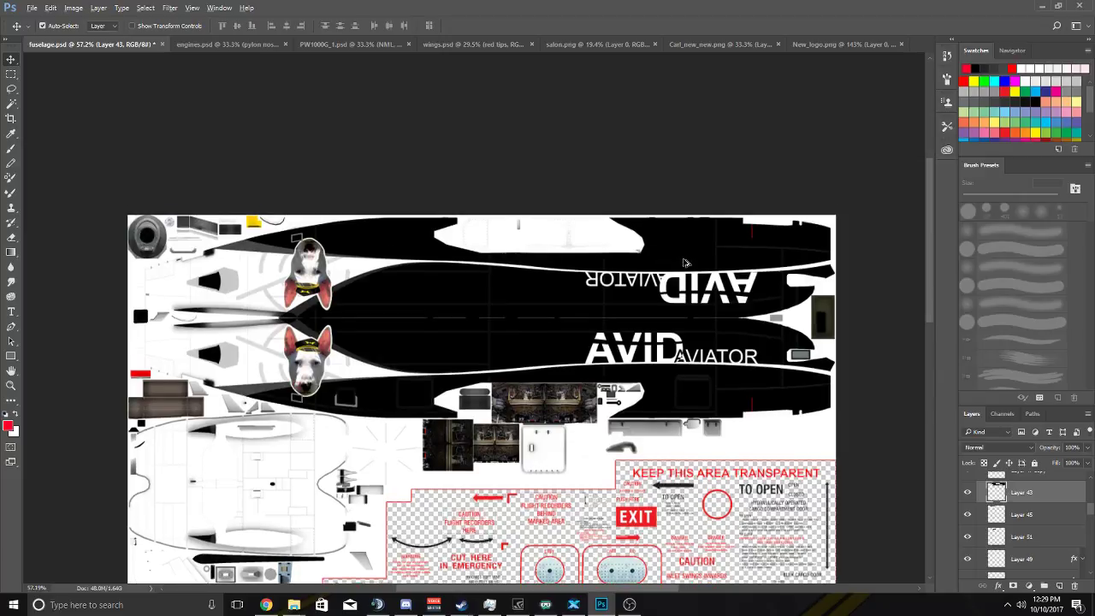
scroll(685, 263, up, 4)
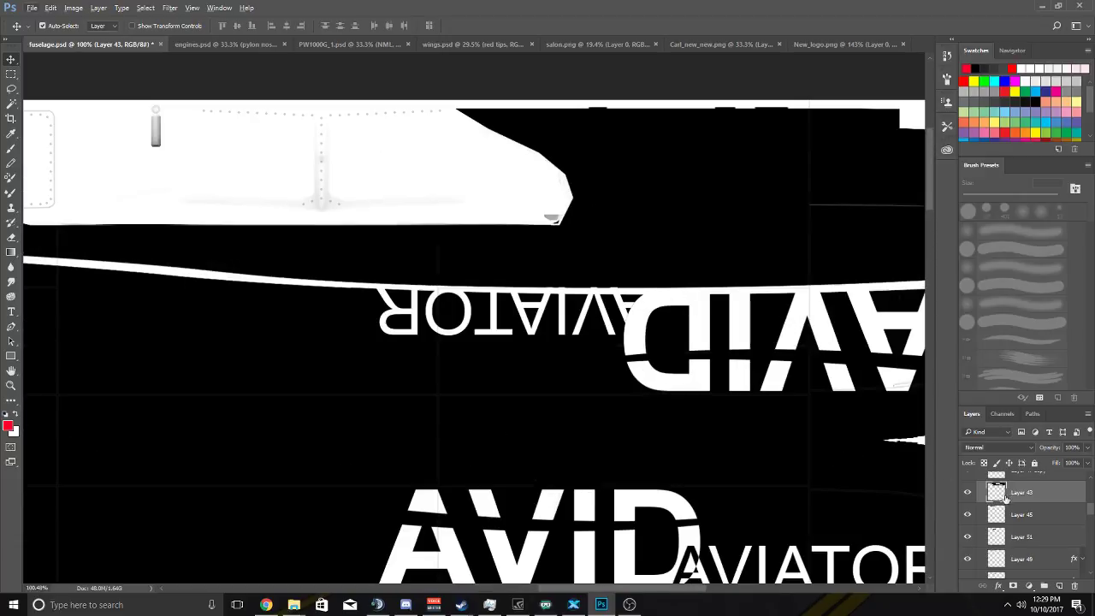
scroll(1003, 494, up, 5)
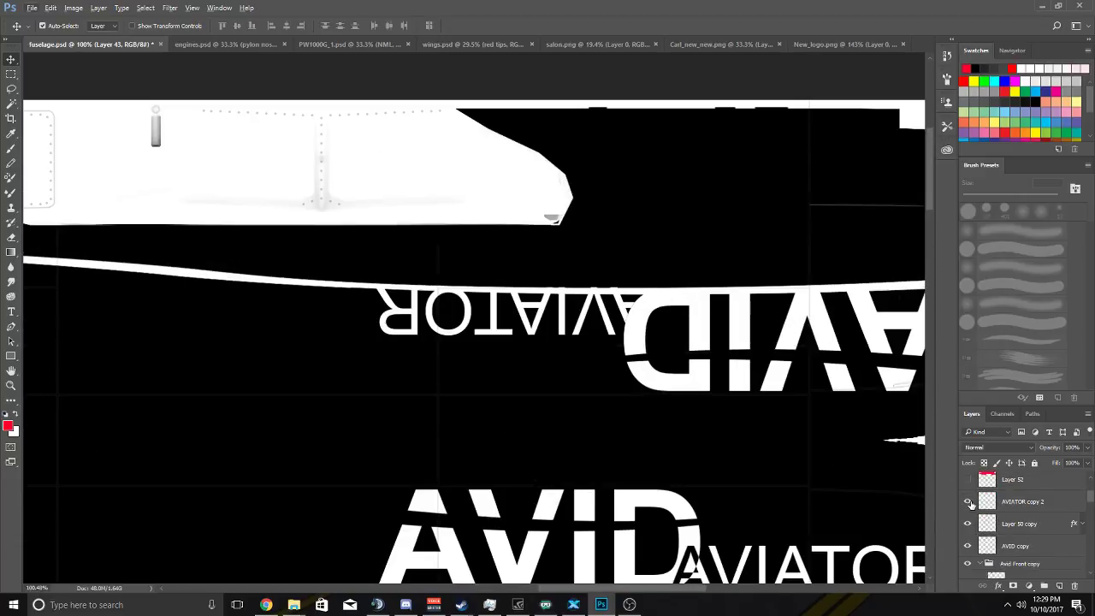
click(968, 523)
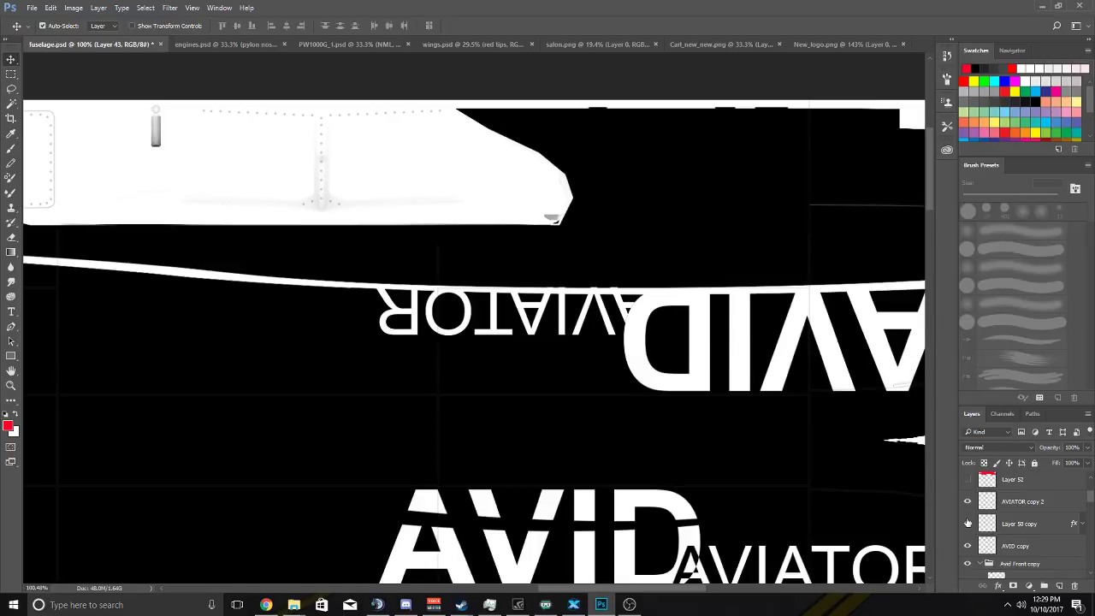
click(968, 523)
click(969, 546)
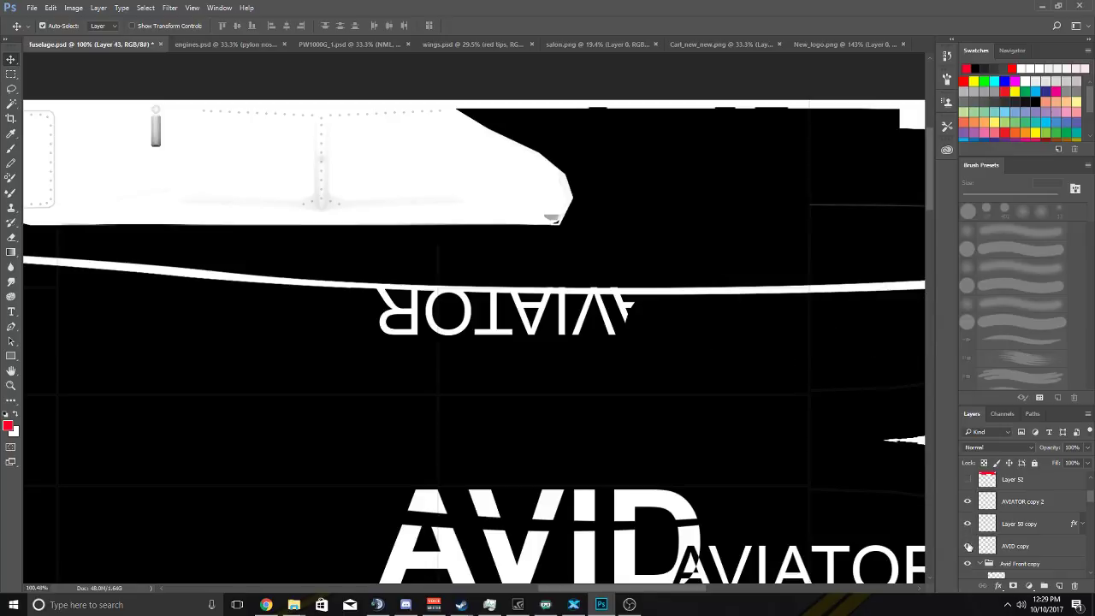
click(969, 546)
click(969, 505)
click(968, 505)
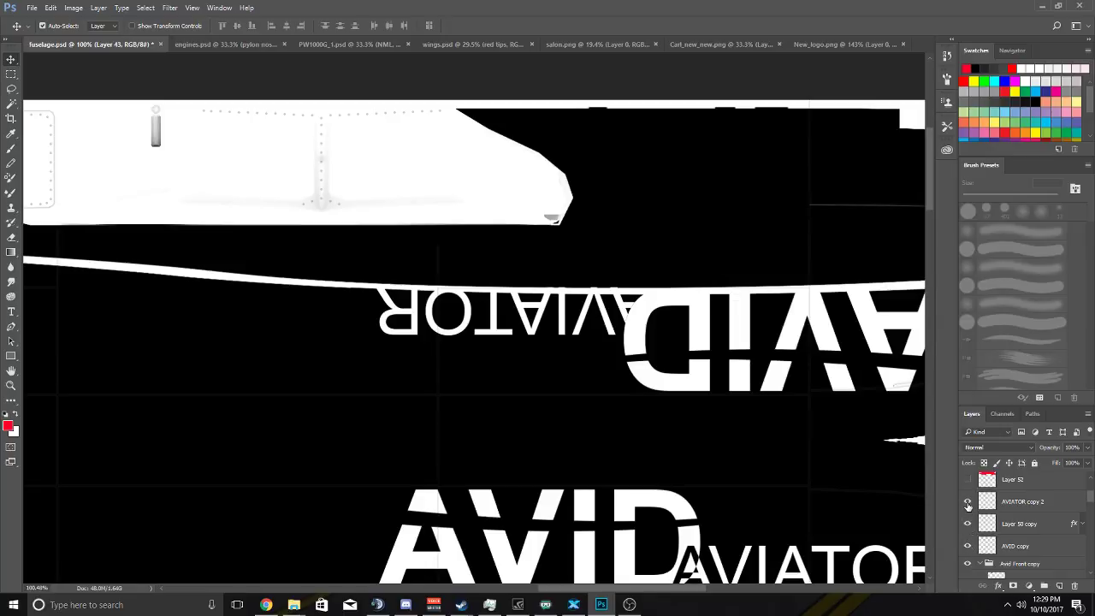
Delete AVIATOR copy 2, Layer 50 copy and AVID copy, the upside-down lettering beneath the upper white line.
scroll(758, 434, right, 6)
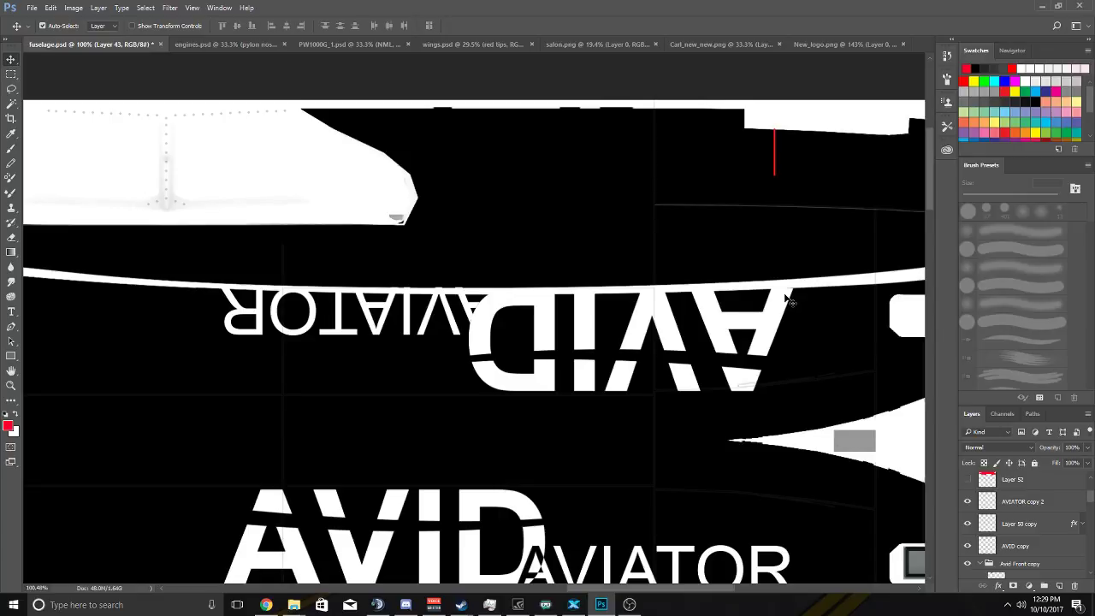
scroll(732, 469, down, 3)
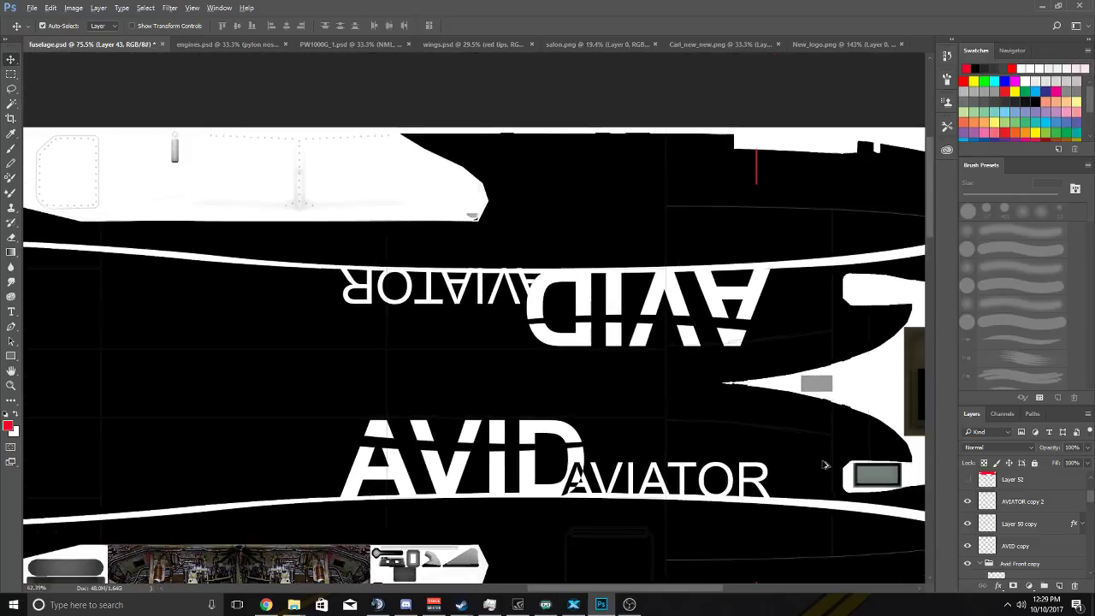
scroll(824, 465, down, 1)
click(1031, 501)
key(Delete)
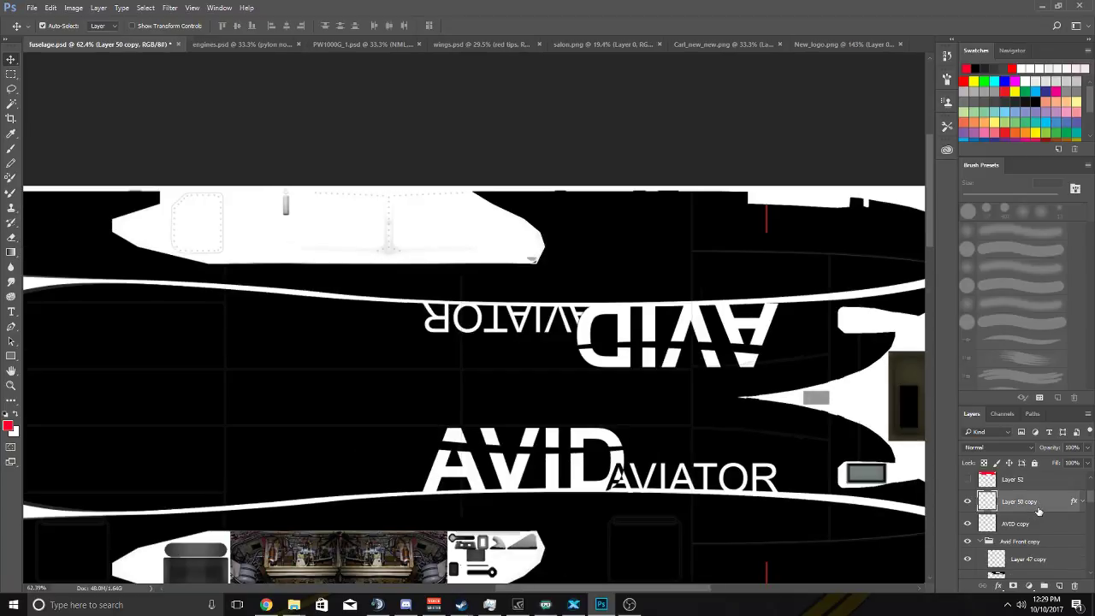
key(Delete)
key(Delete)
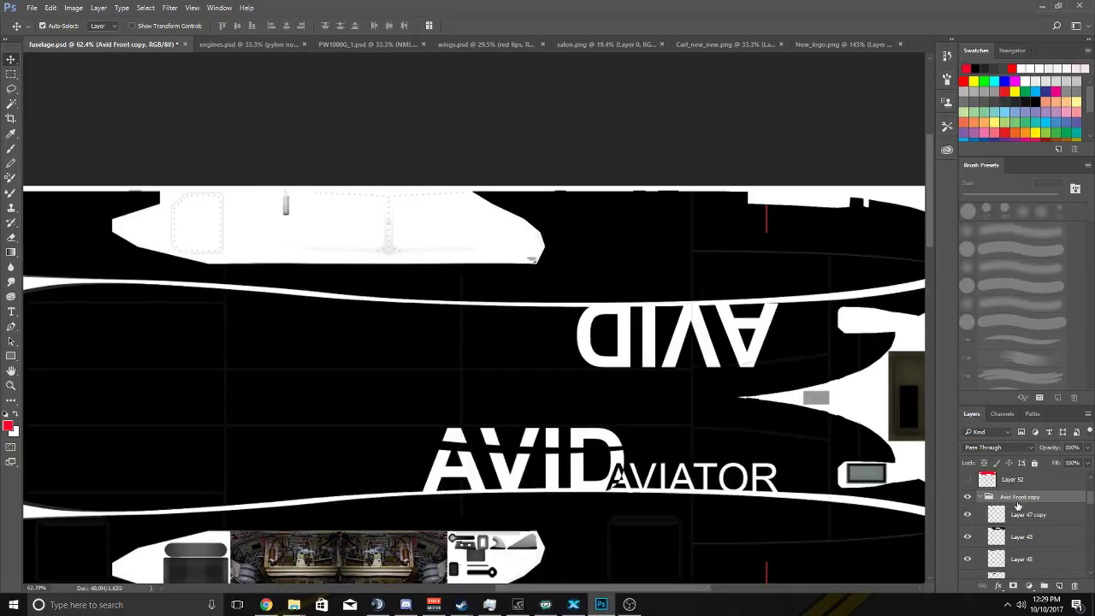
key(Delete)
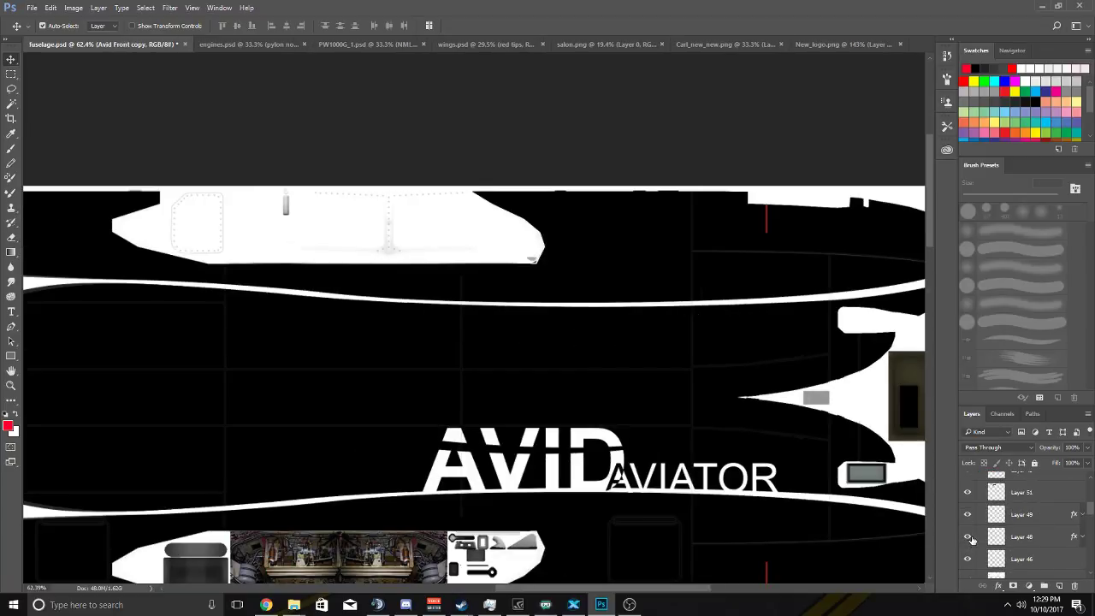
Duplicate the AVIATOR copy, AVIATOR, Layer 50 and AVID layers of the Avid Front group within fuselage.psd.
scroll(973, 537, down, 1)
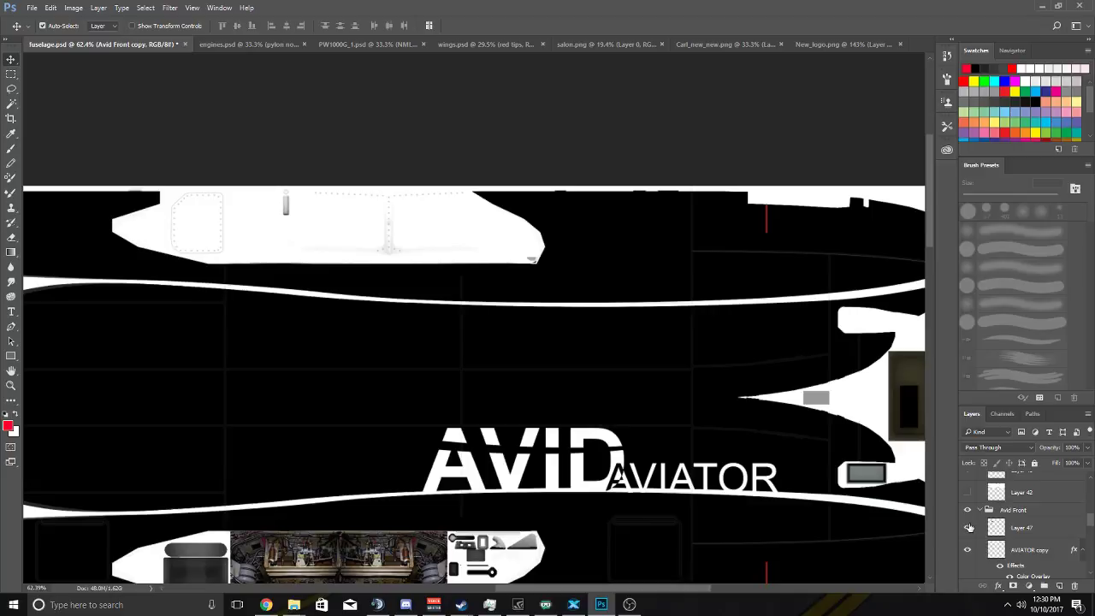
scroll(969, 528, down, 1)
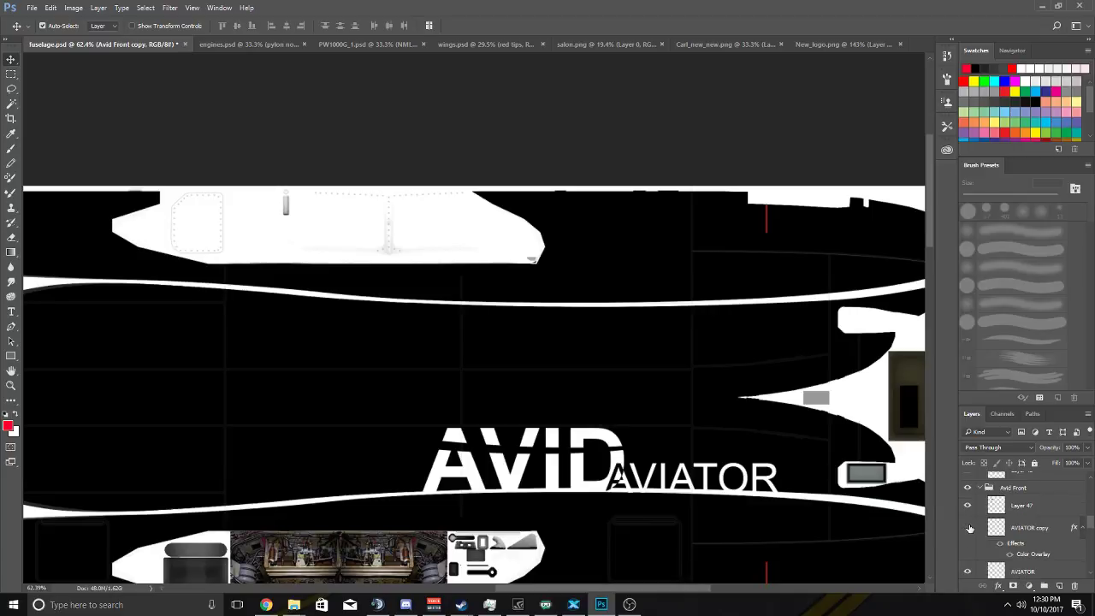
click(970, 528)
click(1022, 528)
scroll(1018, 535, down, 2)
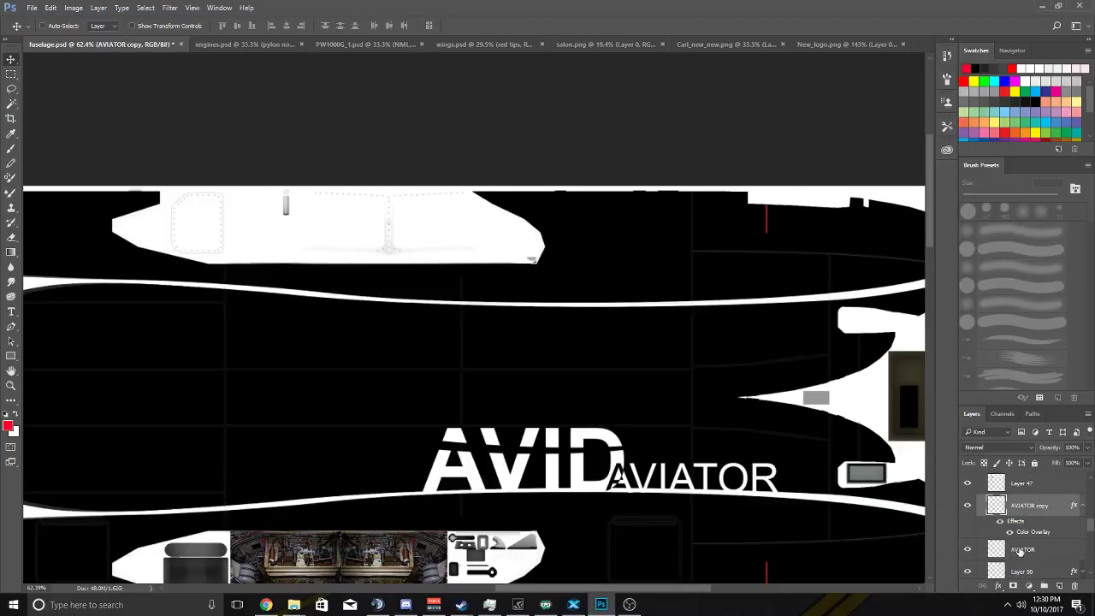
shift+click(1021, 548)
shift+click(1018, 570)
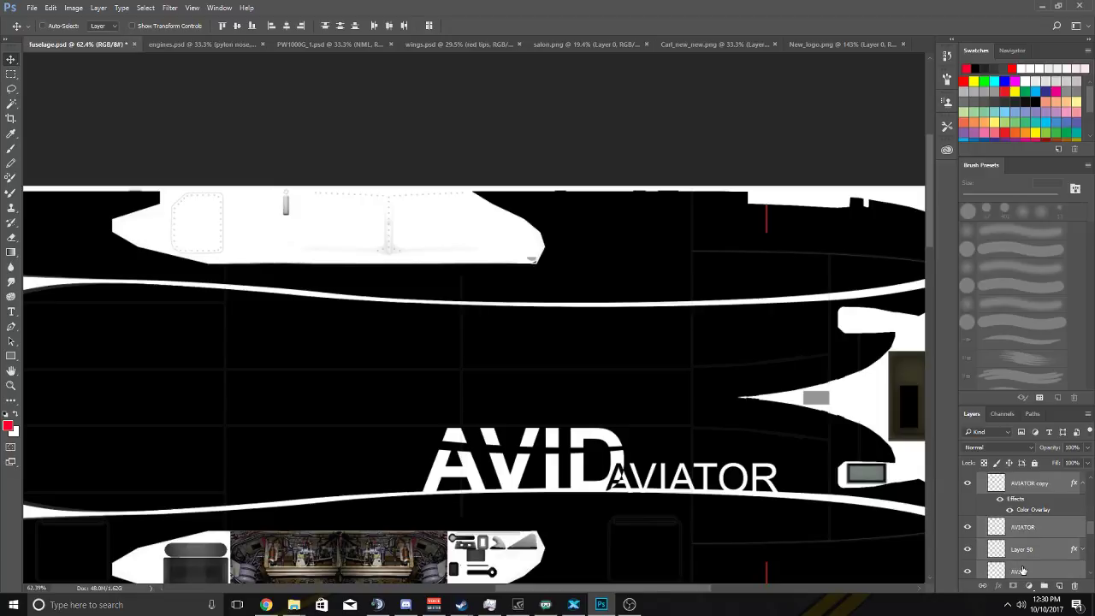
click(1077, 485)
right_click(1012, 486)
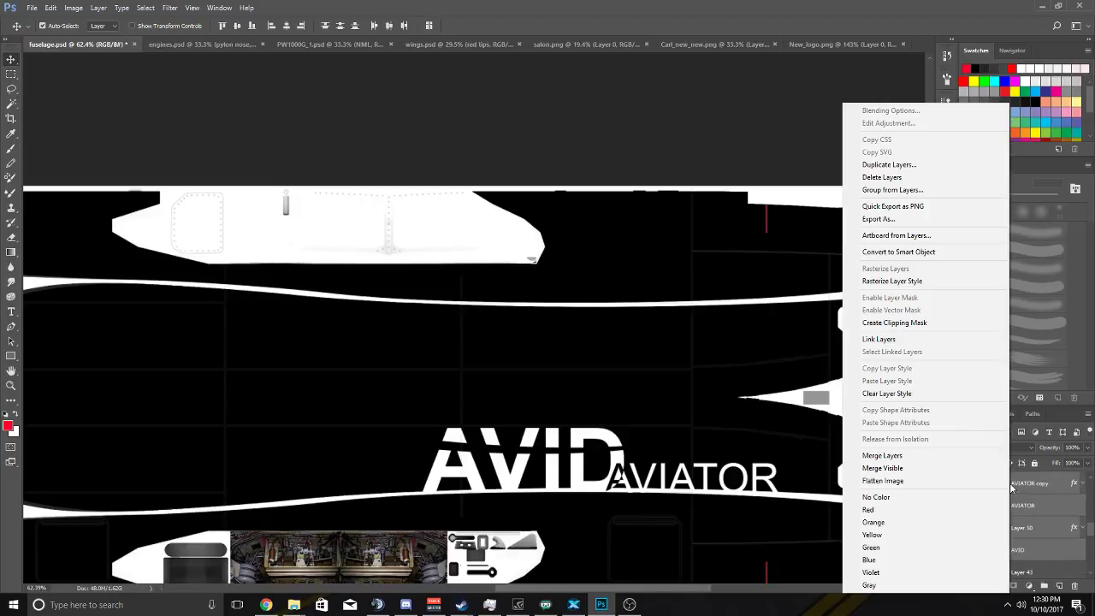
click(890, 164)
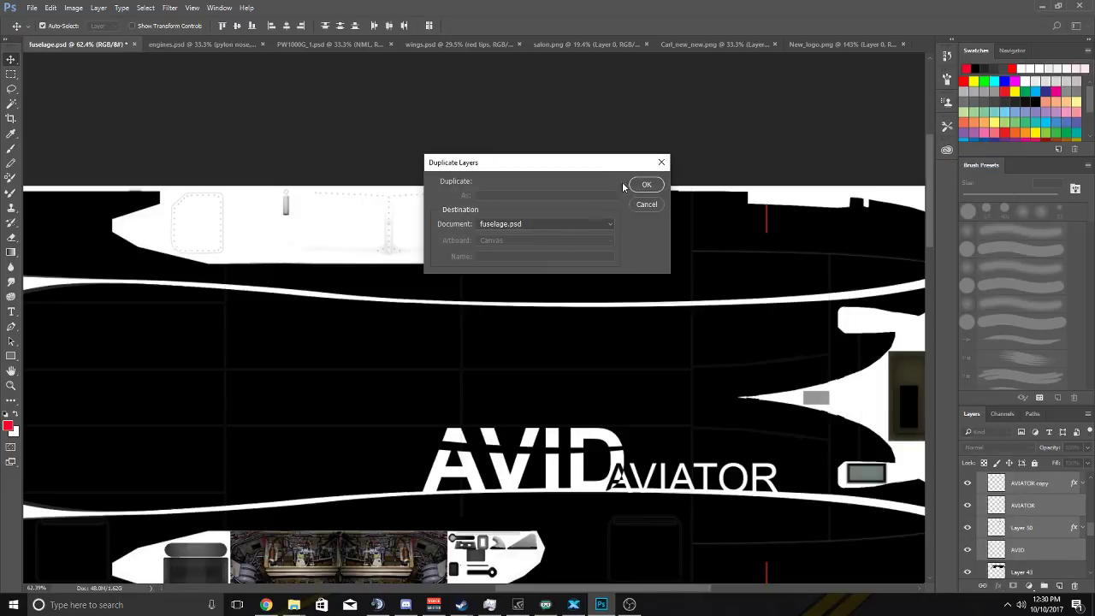
click(648, 184)
Move the duplicated AVID and AVIATOR lettering layers out of the Avid Front group into the Avid Front copy group.
scroll(820, 321, up, 1)
scroll(1027, 522, up, 2)
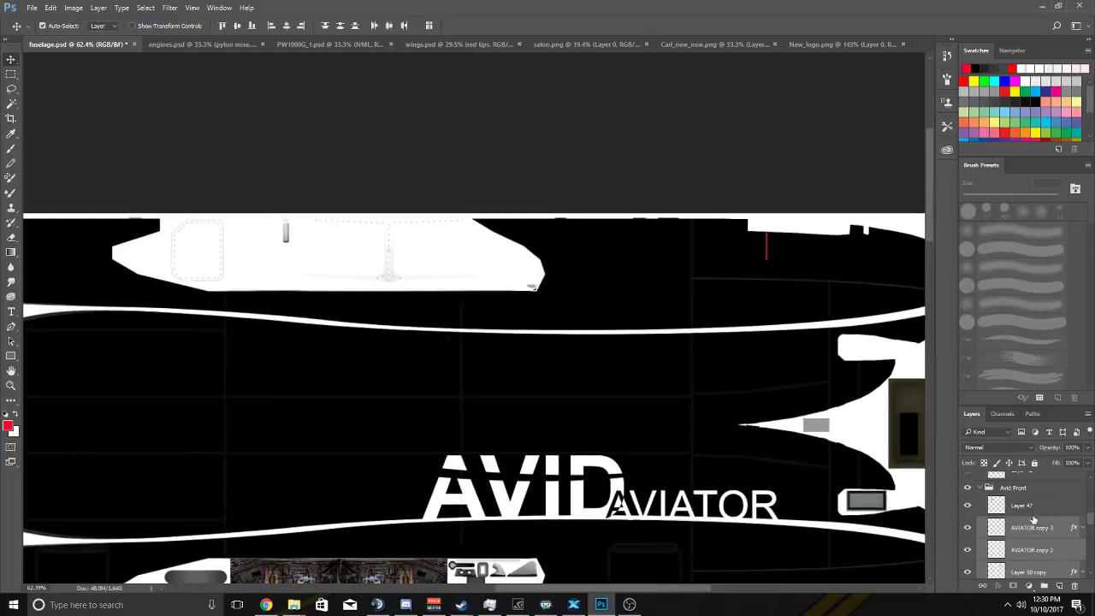
drag(1027, 535, 1001, 520)
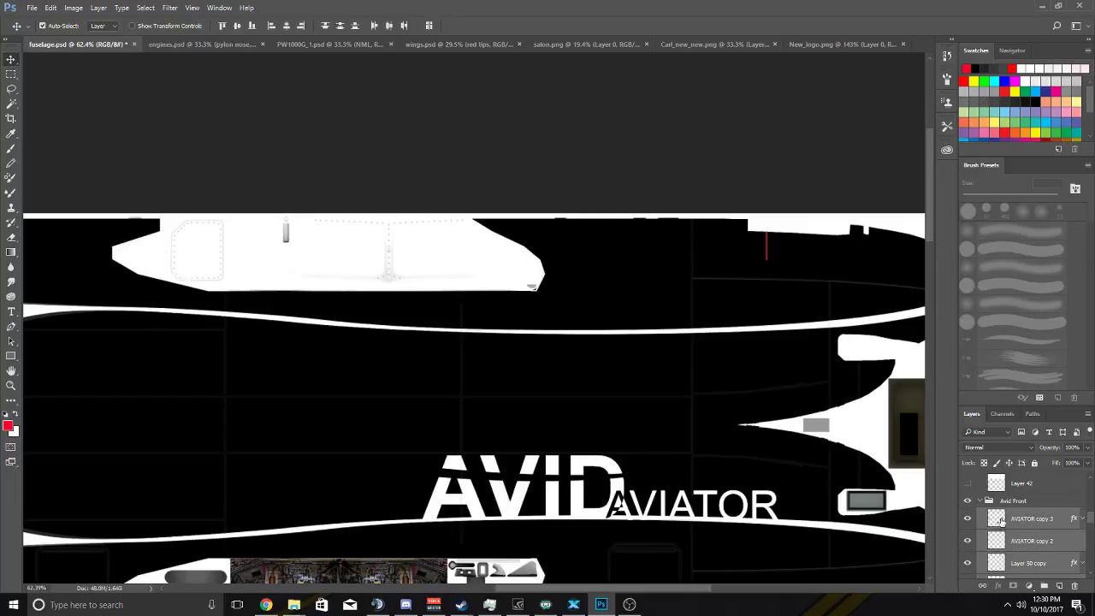
click(969, 504)
click(968, 504)
scroll(1019, 520, down, 2)
drag(1019, 519, 968, 538)
scroll(968, 539, down, 2)
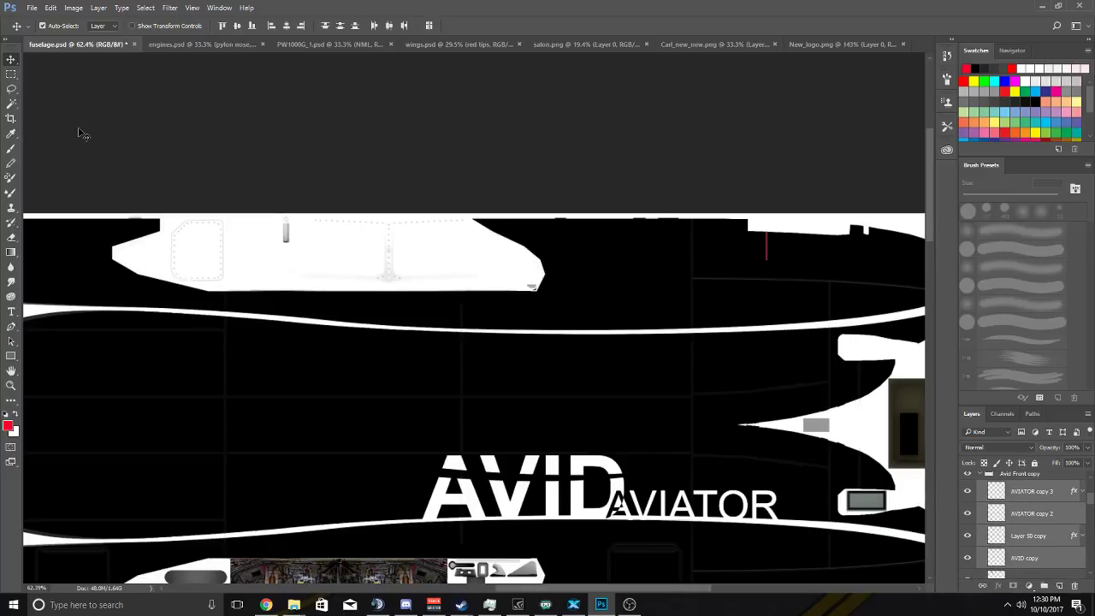
Rotate the duplicated AVID AVIATOR lettering 180° and move it straight up against the underside of the upper white line.
click(47, 9)
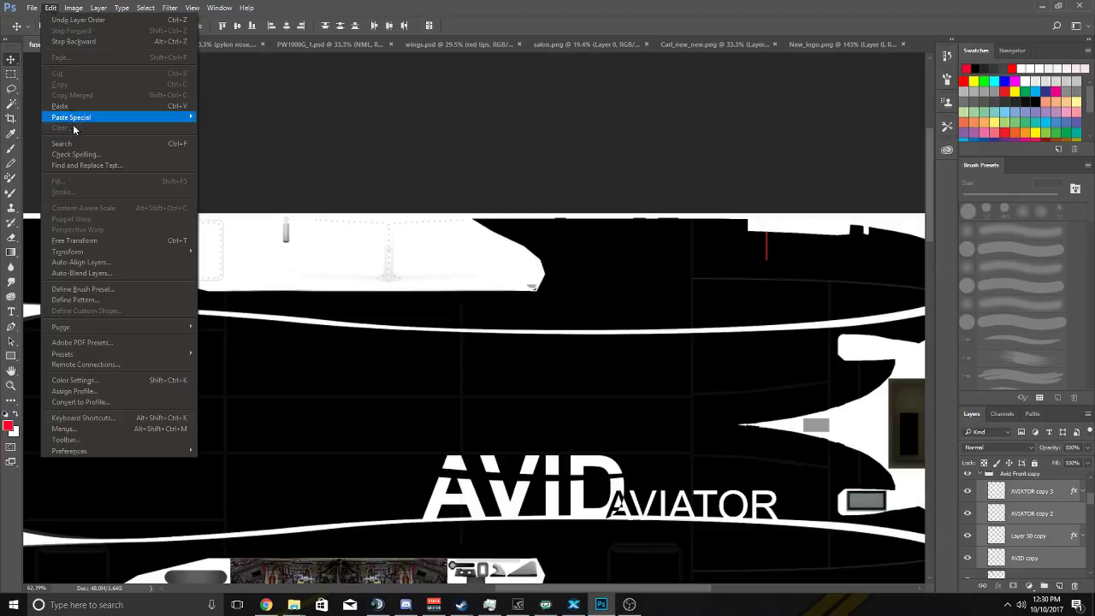
mouse_move(93, 252)
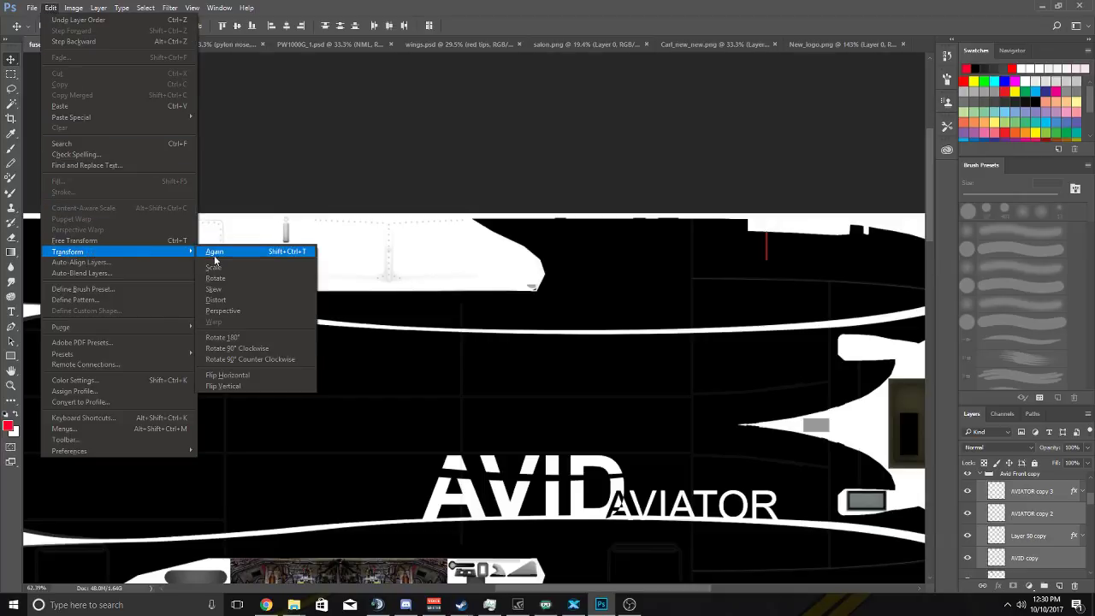
click(246, 348)
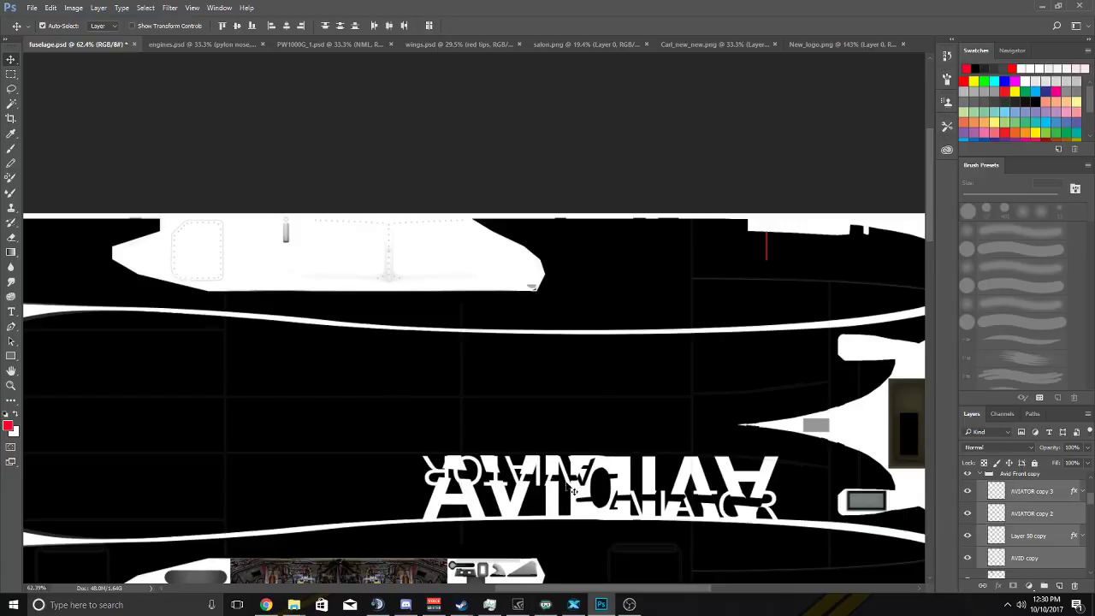
drag(629, 486, 630, 341)
scroll(615, 360, up, 3)
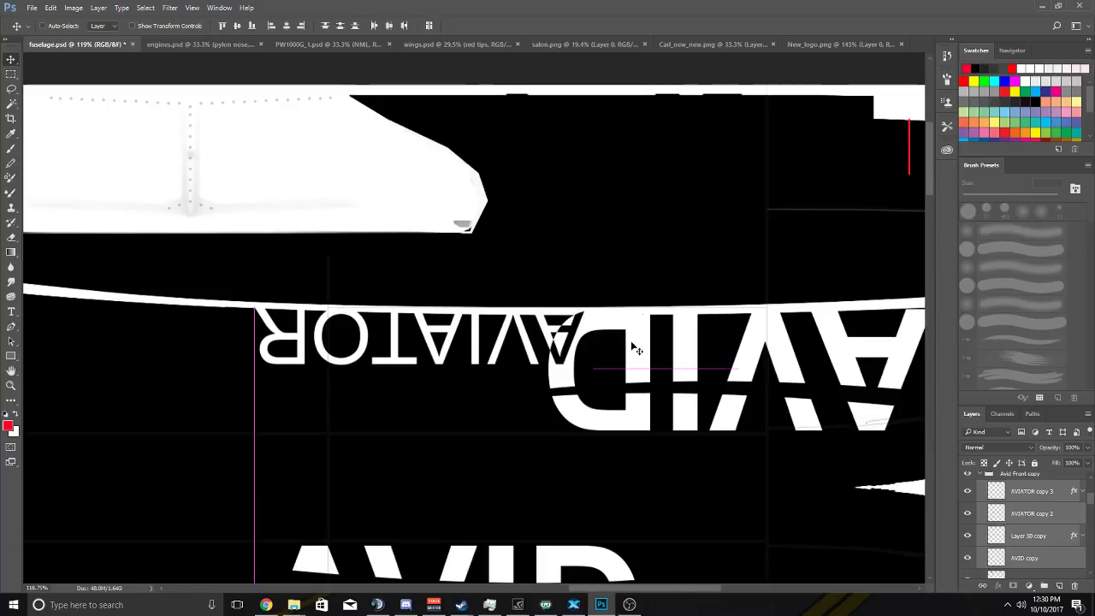
scroll(631, 341, down, 3)
scroll(630, 345, down, 2)
scroll(741, 289, up, 2)
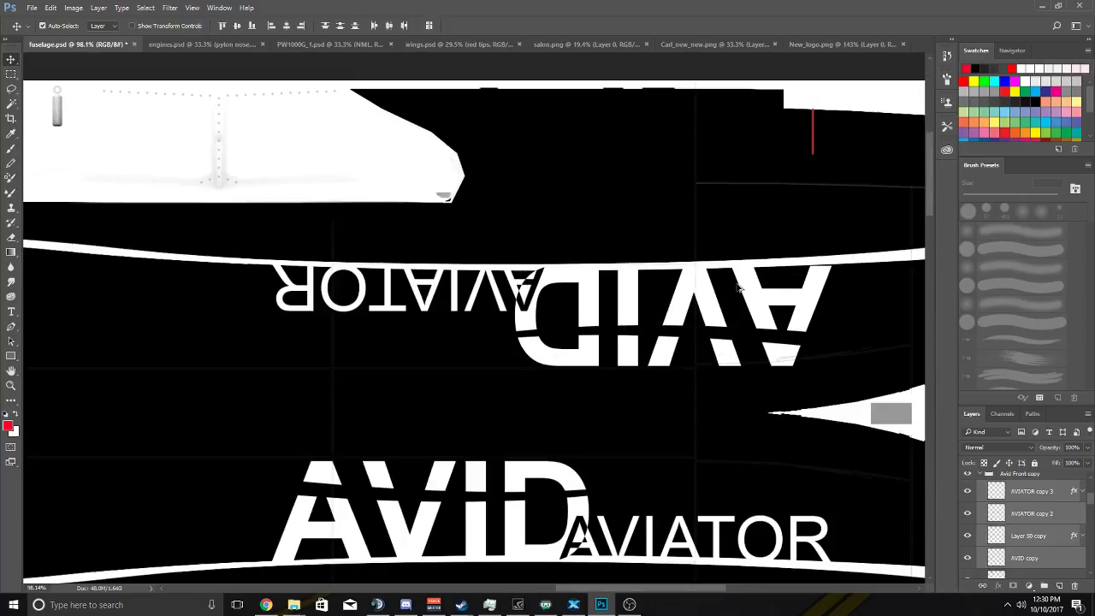
scroll(737, 291, down, 2)
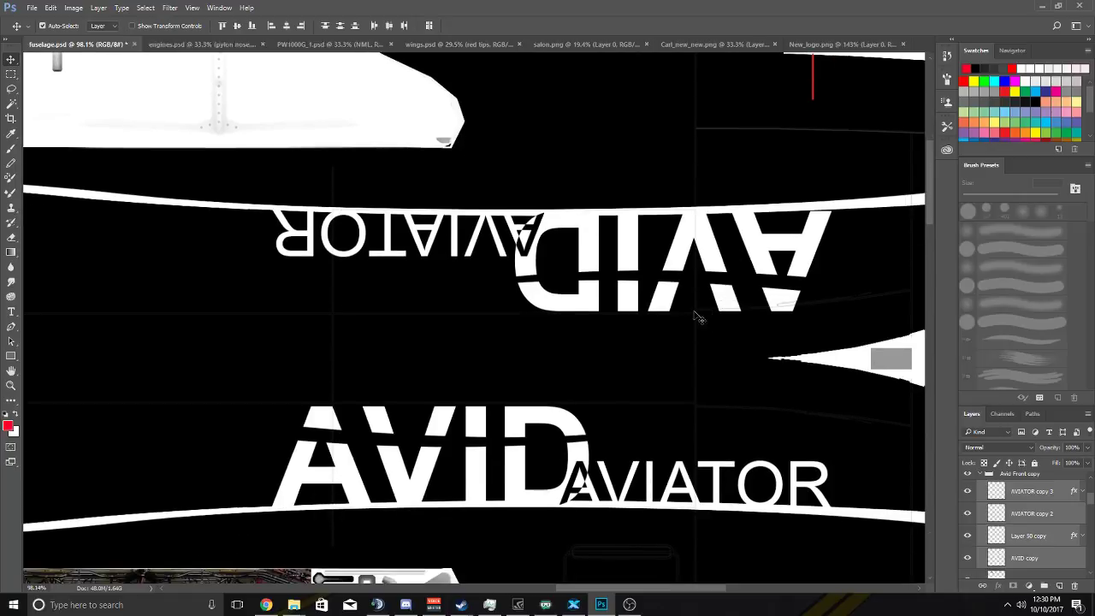
scroll(824, 234, right, 1)
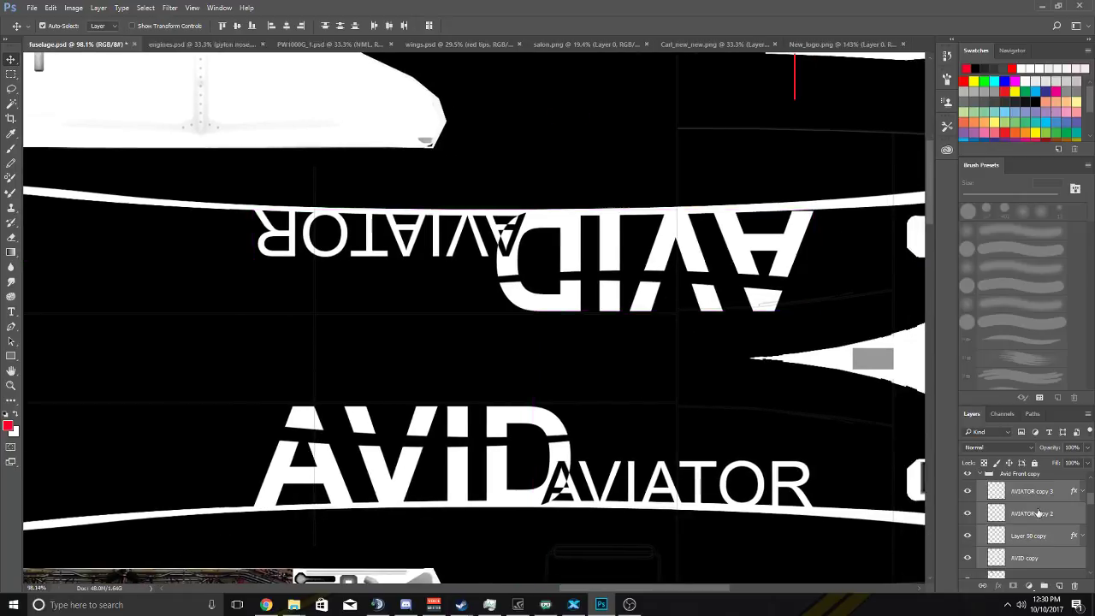
Select only Layer 50 copy and AVID copy in the Avid Front copy group.
click(1033, 550)
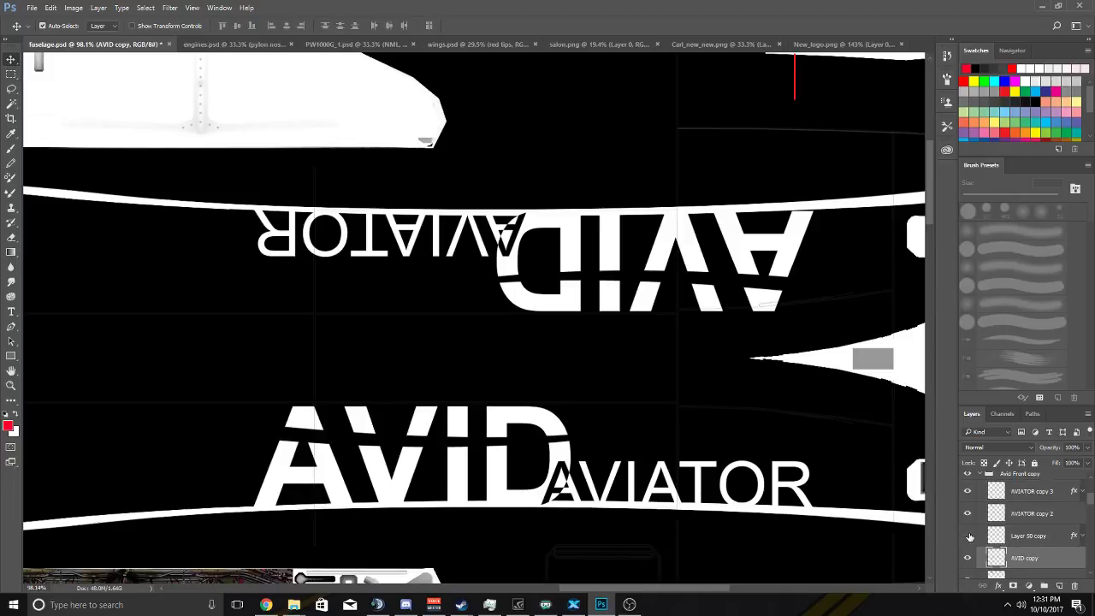
ctrl+click(1041, 537)
drag(715, 261, 704, 261)
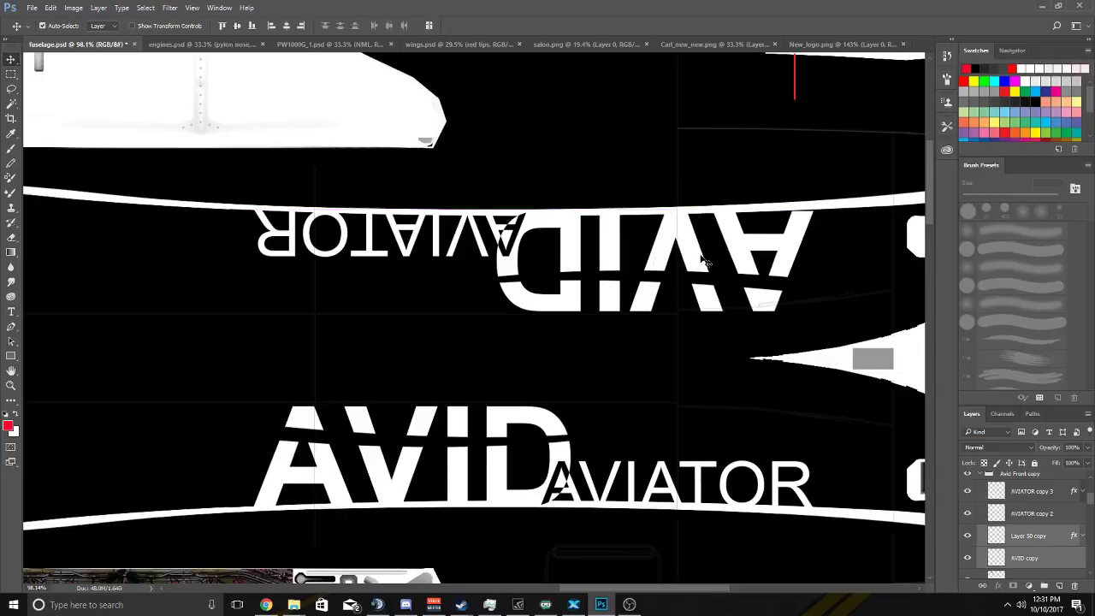
Examine how the upside-down AVID lettering meets the upper white line and compare it with the upright lettering below.
scroll(682, 243, up, 2)
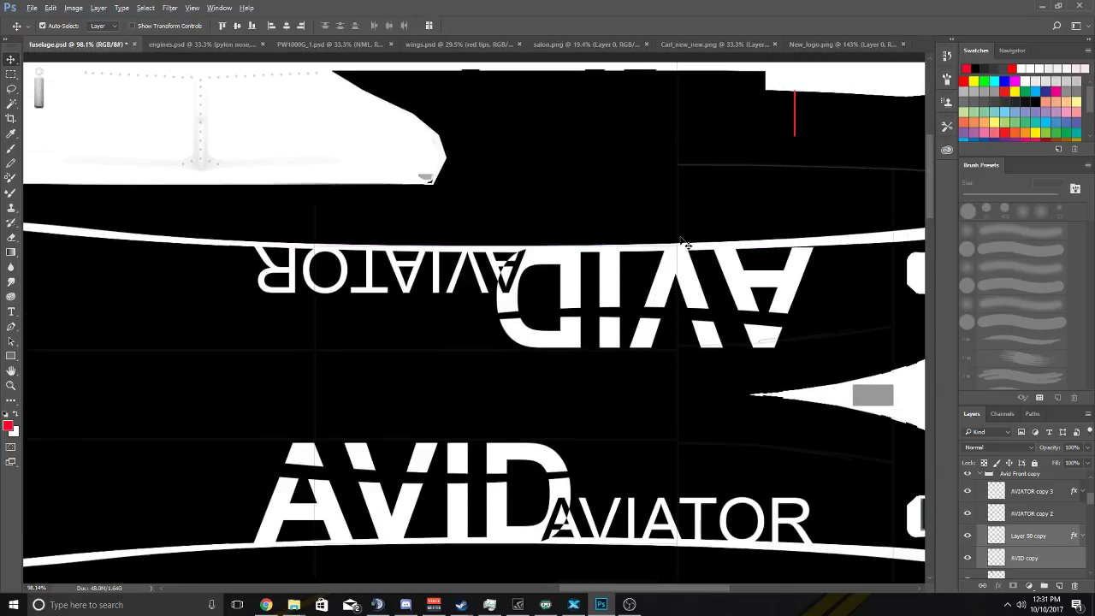
scroll(305, 526, up, 5)
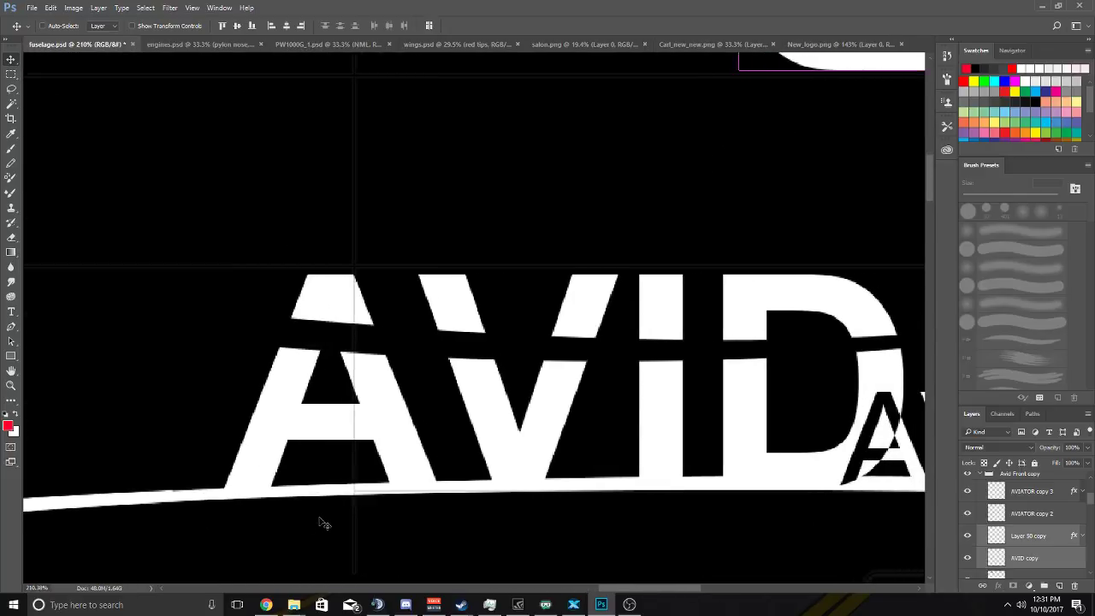
scroll(323, 524, right, 10)
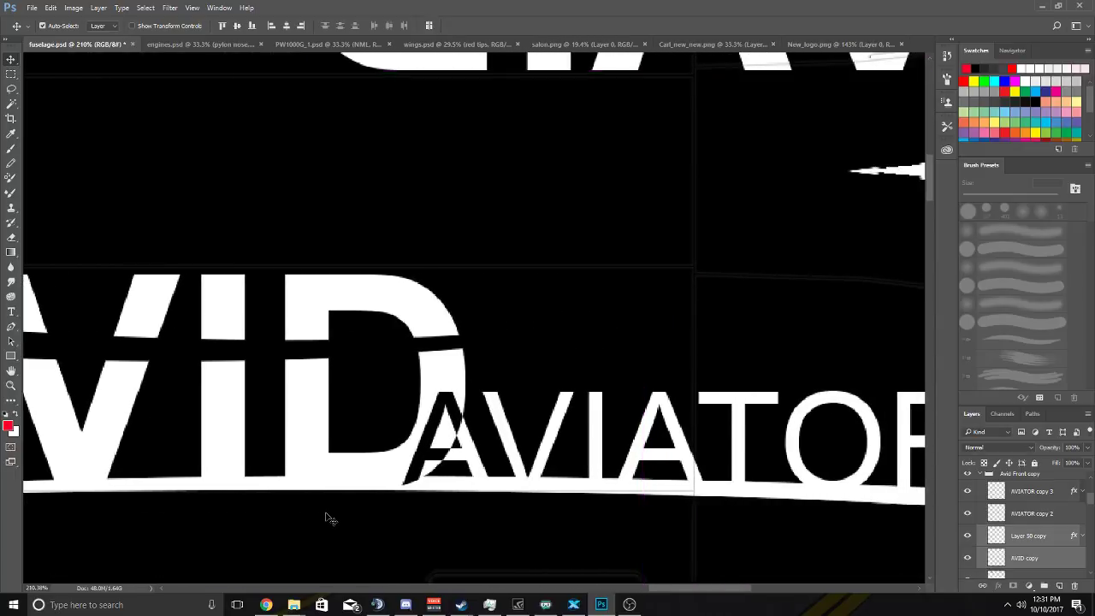
scroll(330, 518, down, 4)
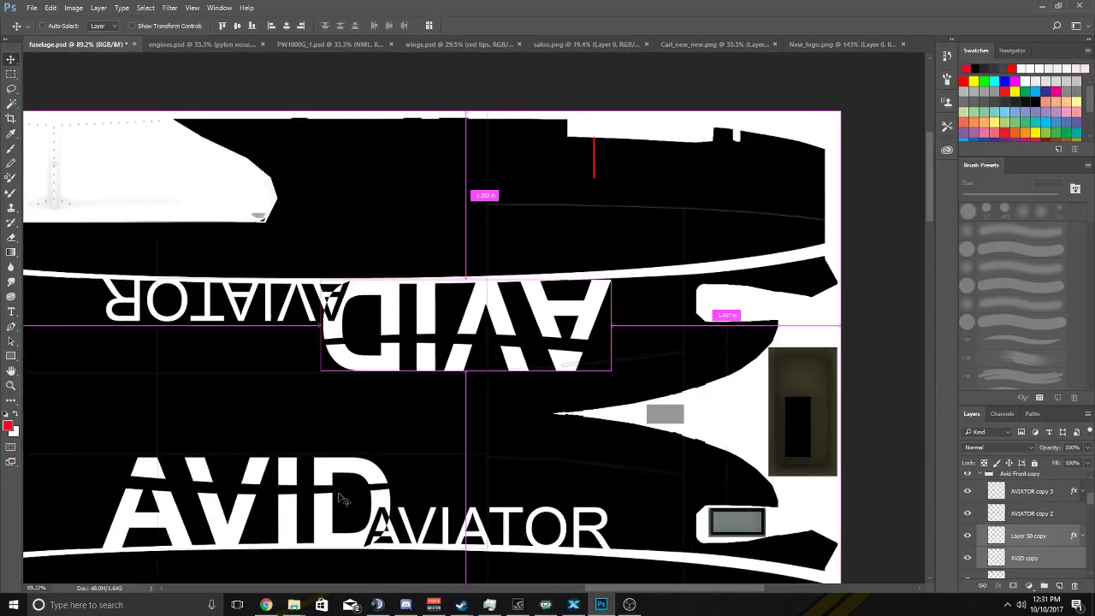
scroll(340, 499, down, 3)
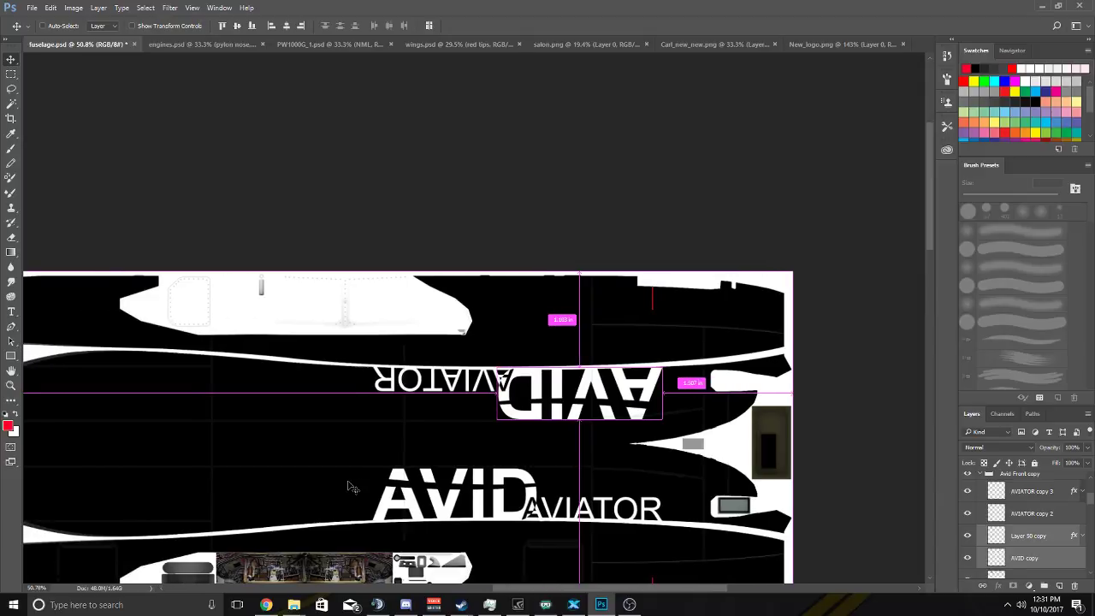
scroll(347, 487, down, 2)
scroll(335, 476, left, 3)
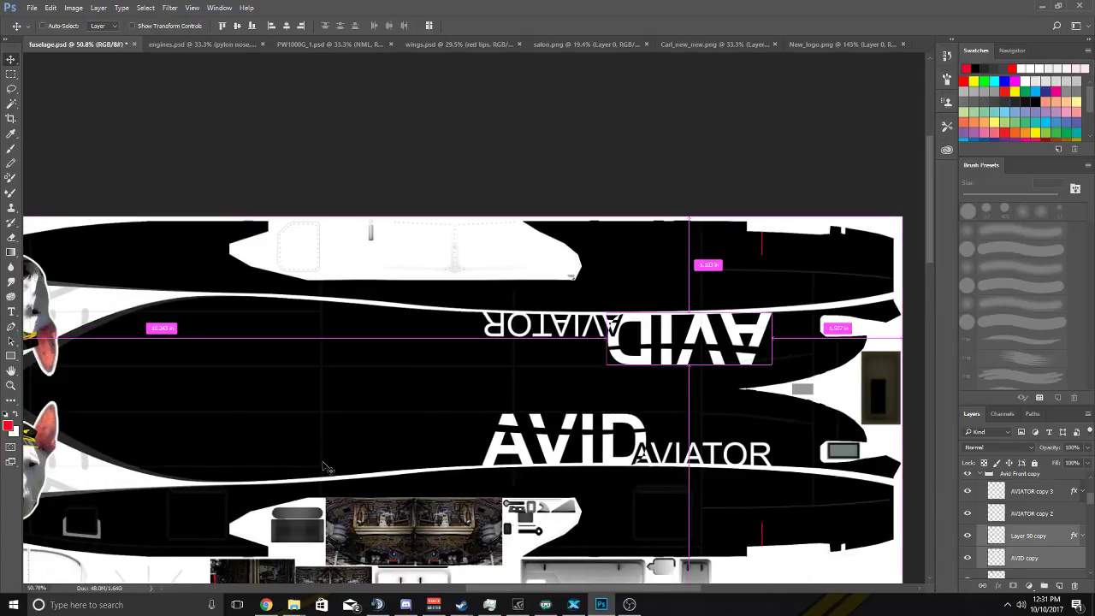
scroll(334, 462, right, 2)
scroll(578, 326, up, 7)
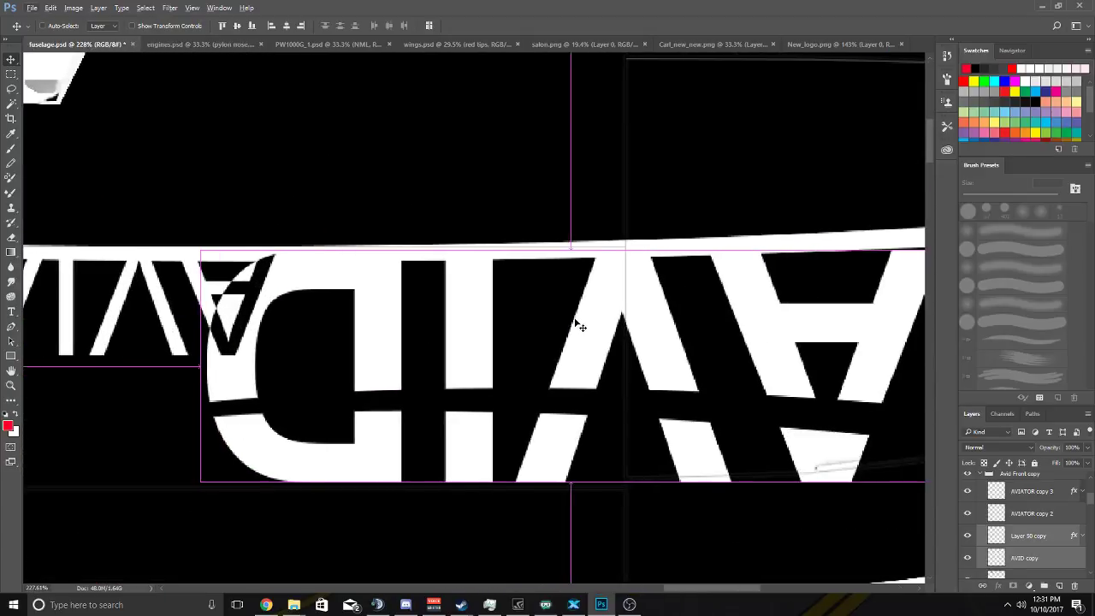
drag(579, 326, 691, 299)
scroll(837, 267, down, 1)
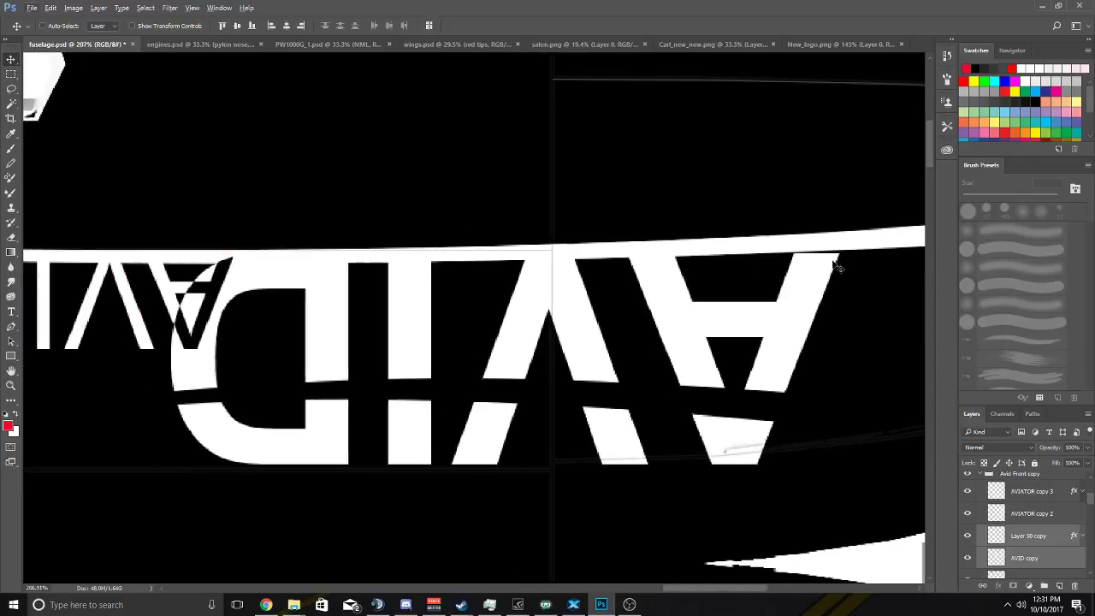
scroll(837, 268, down, 1)
scroll(837, 266, right, 2)
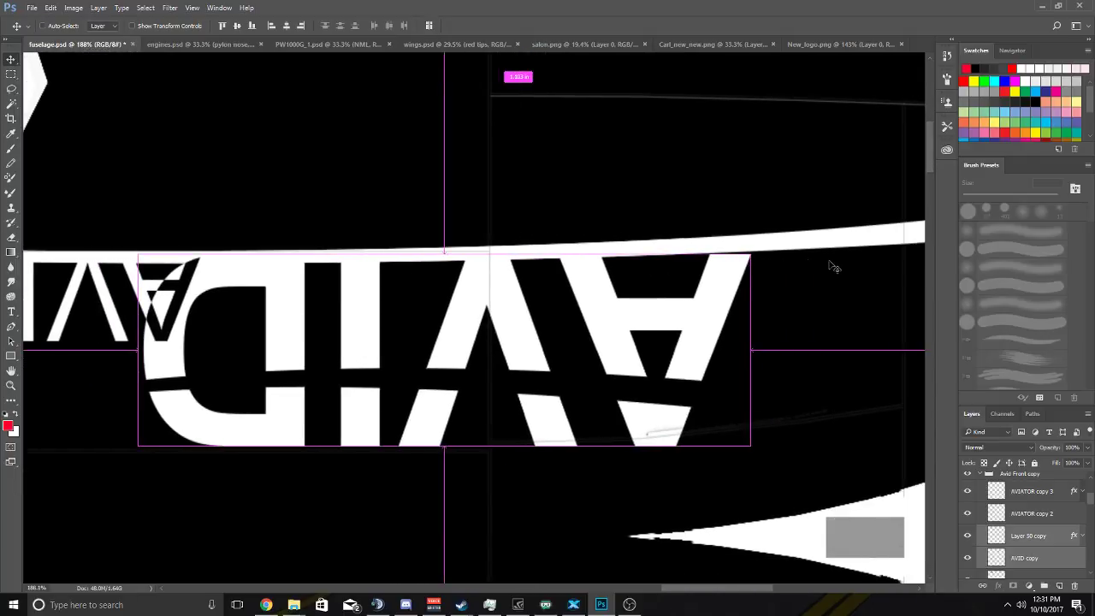
scroll(762, 236, up, 4)
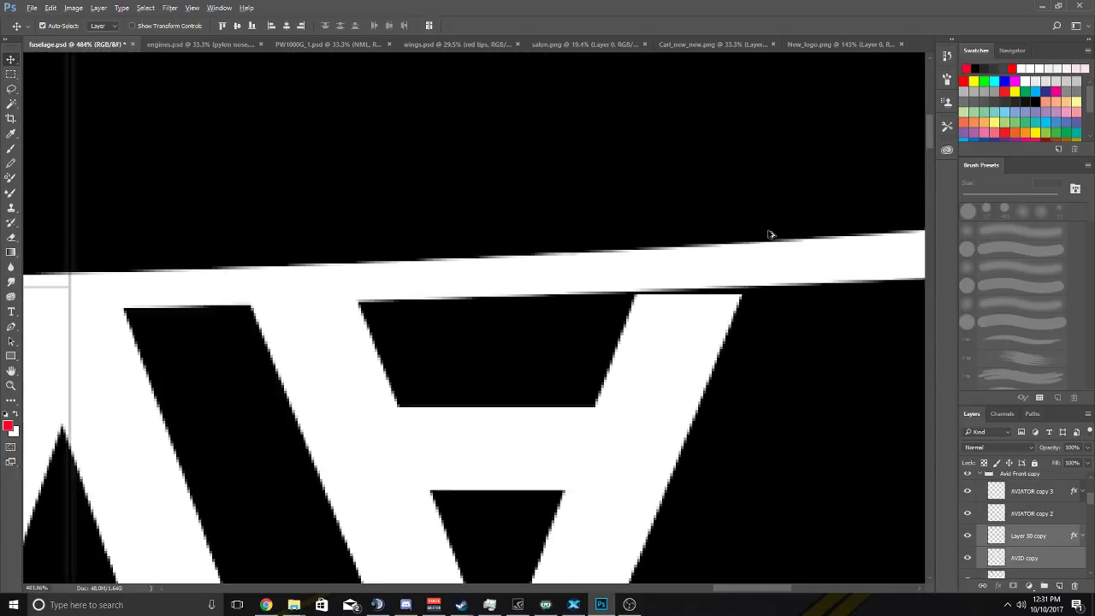
scroll(768, 234, down, 7)
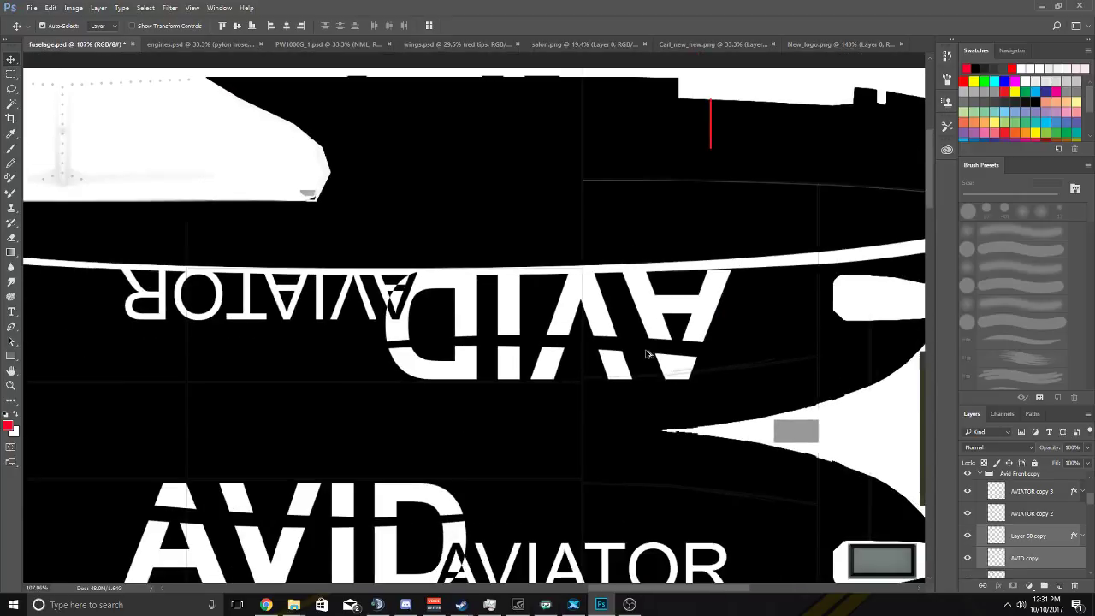
scroll(648, 353, up, 5)
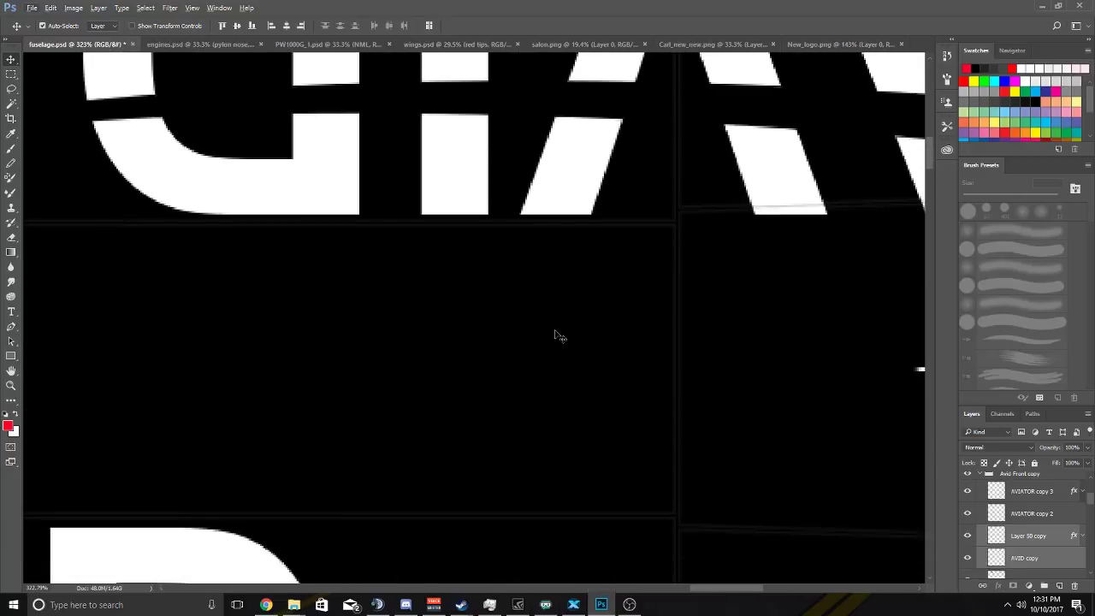
Nudge all four upside-down AVID AVIATOR lettering layers slightly vertically to fit against the upper white line.
scroll(554, 335, down, 2)
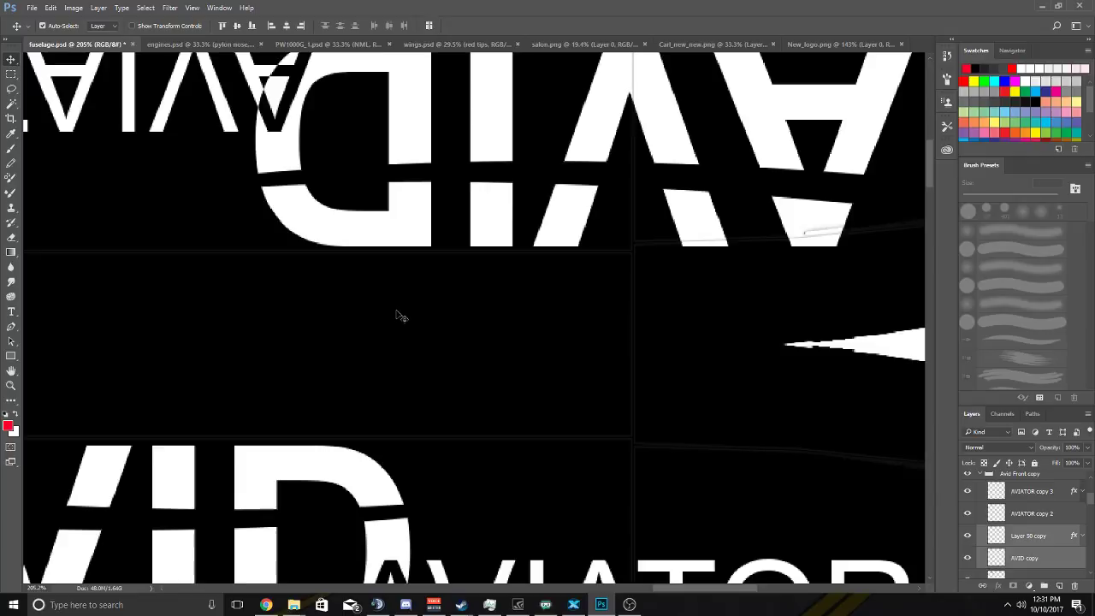
scroll(377, 374, up, 2)
scroll(514, 300, down, 2)
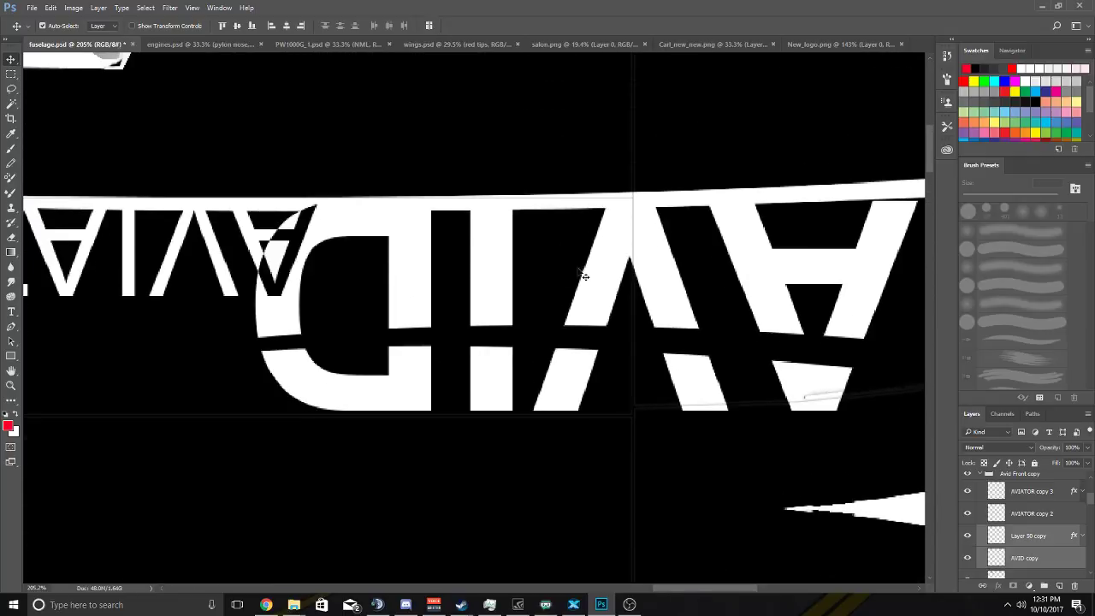
scroll(591, 270, down, 2)
scroll(590, 270, down, 1)
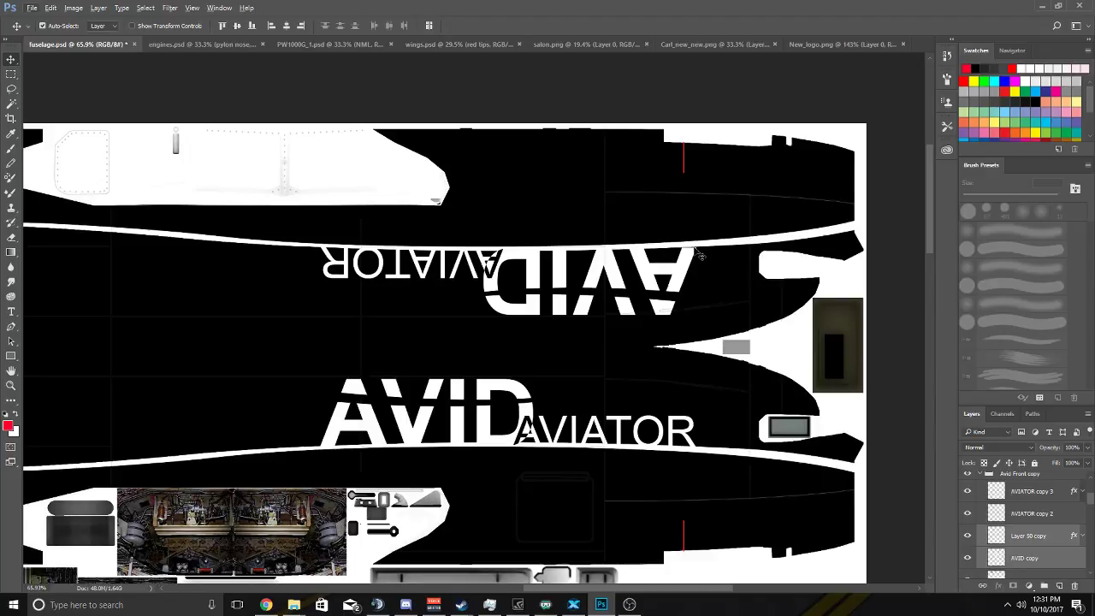
scroll(604, 295, up, 4)
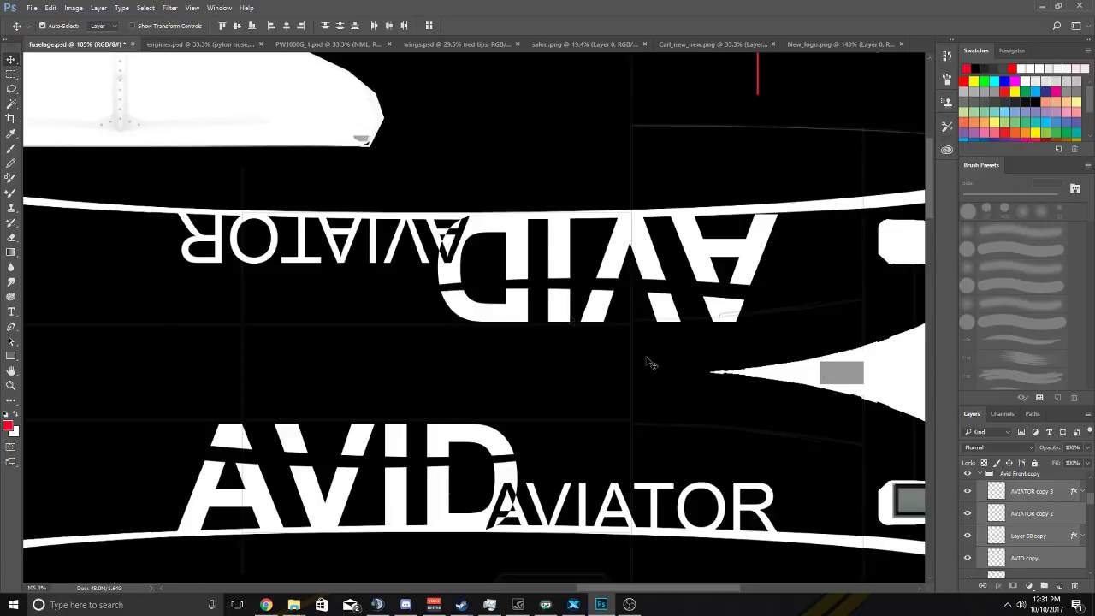
drag(564, 272, 564, 271)
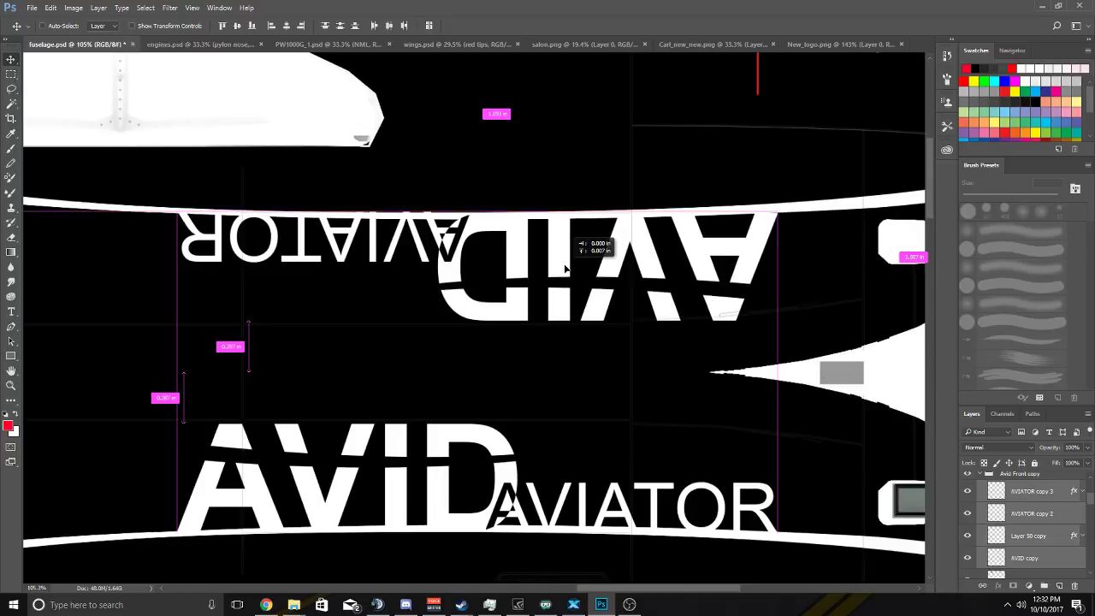
drag(564, 269, 566, 270)
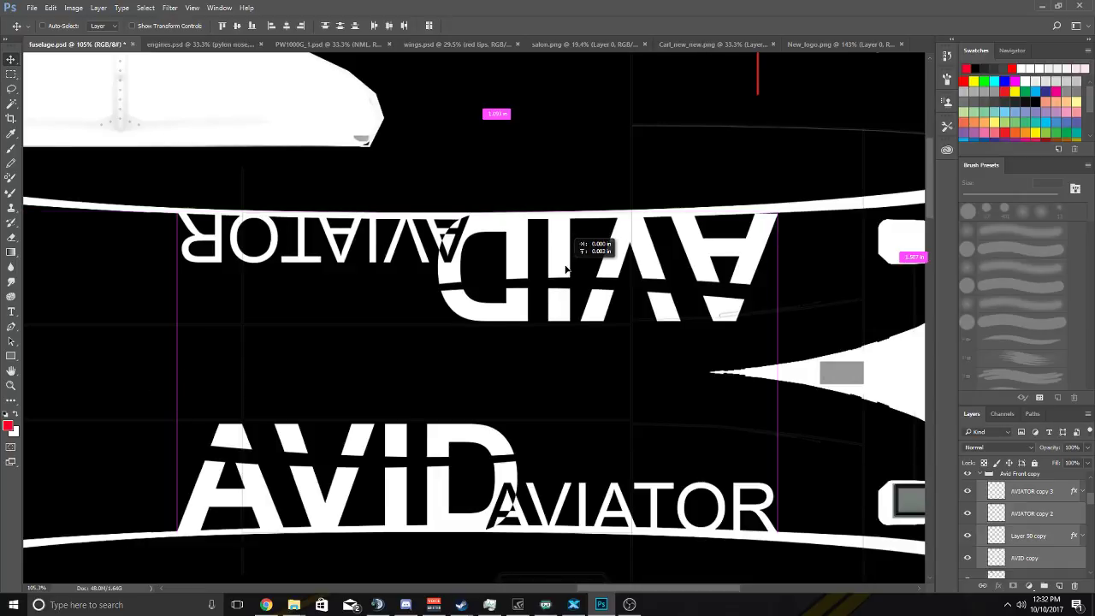
drag(565, 268, 565, 269)
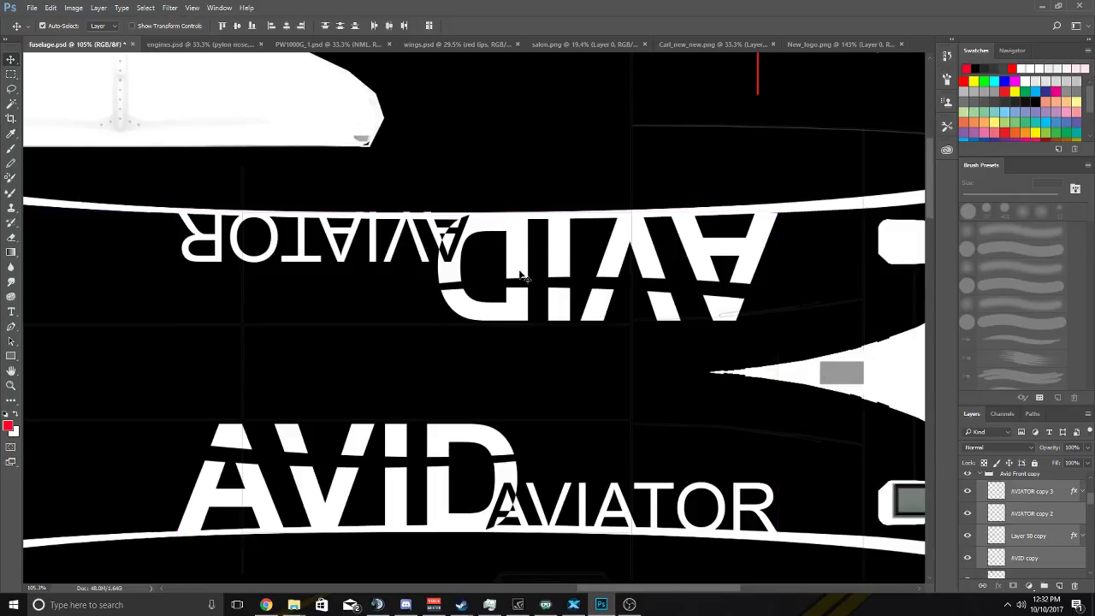
Erase the parts of the upside-down AVIATOR copy 2 lettering that stick out above the upper white line.
scroll(519, 337, up, 4)
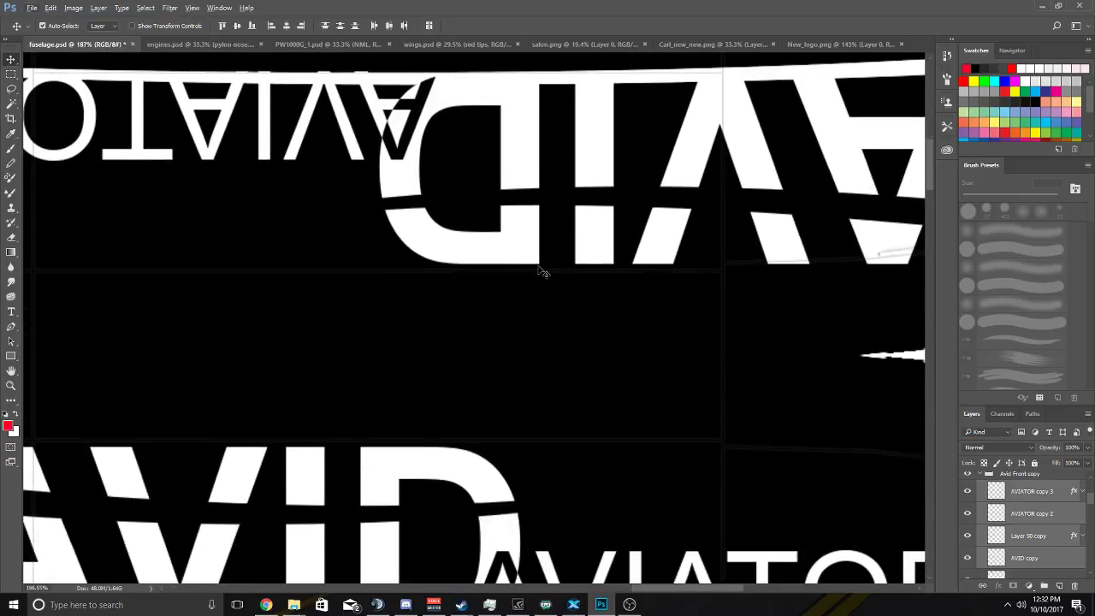
scroll(475, 364, down, 2)
scroll(482, 351, up, 2)
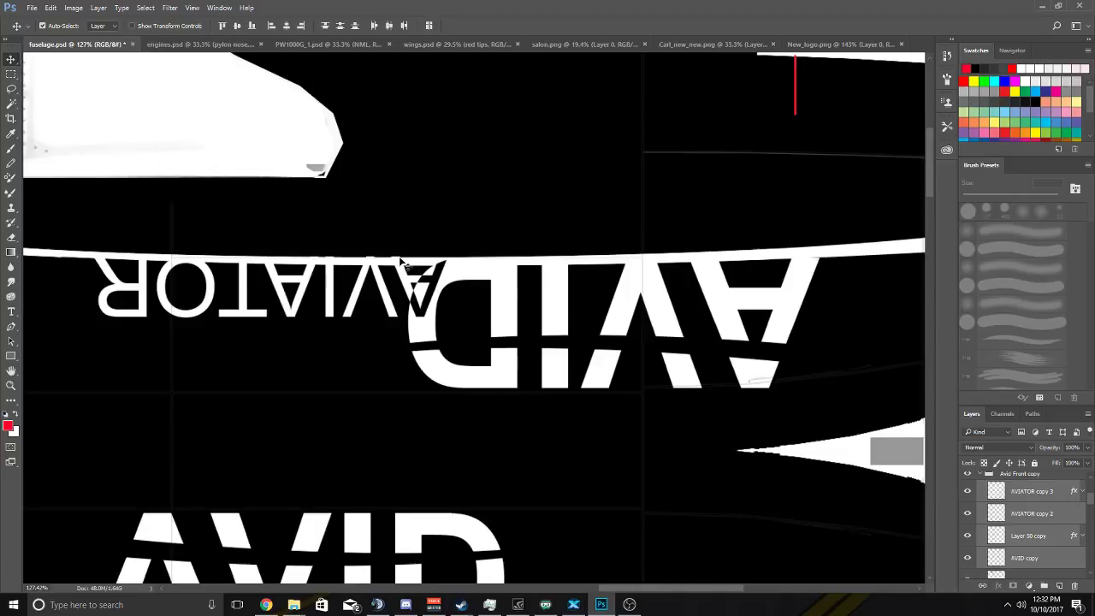
scroll(419, 257, left, 2)
scroll(469, 244, down, 1)
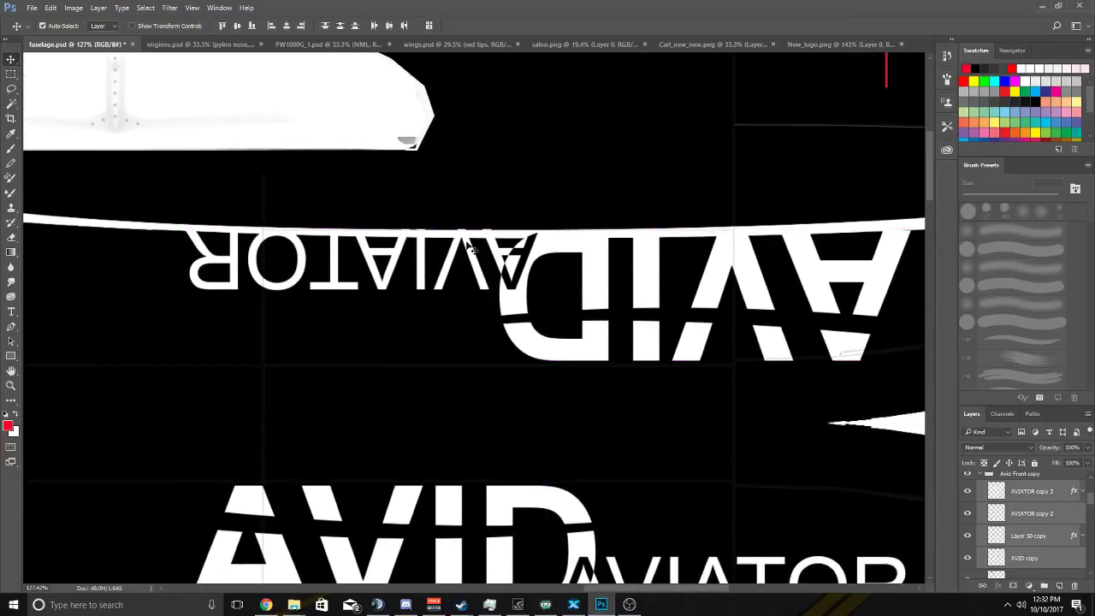
scroll(386, 253, down, 1)
scroll(428, 252, up, 1)
scroll(430, 249, up, 3)
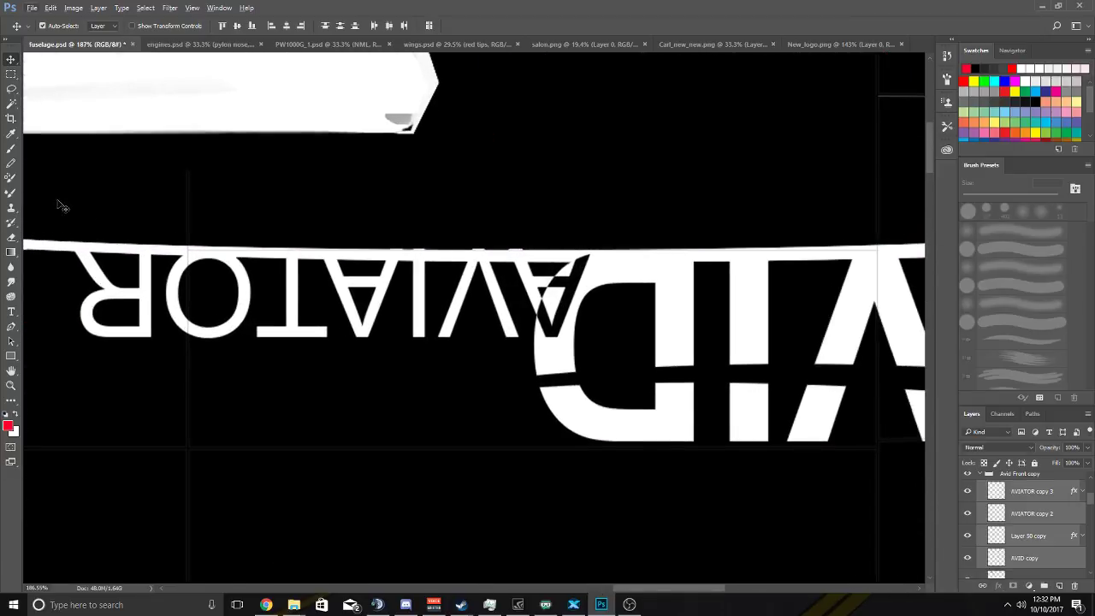
click(10, 241)
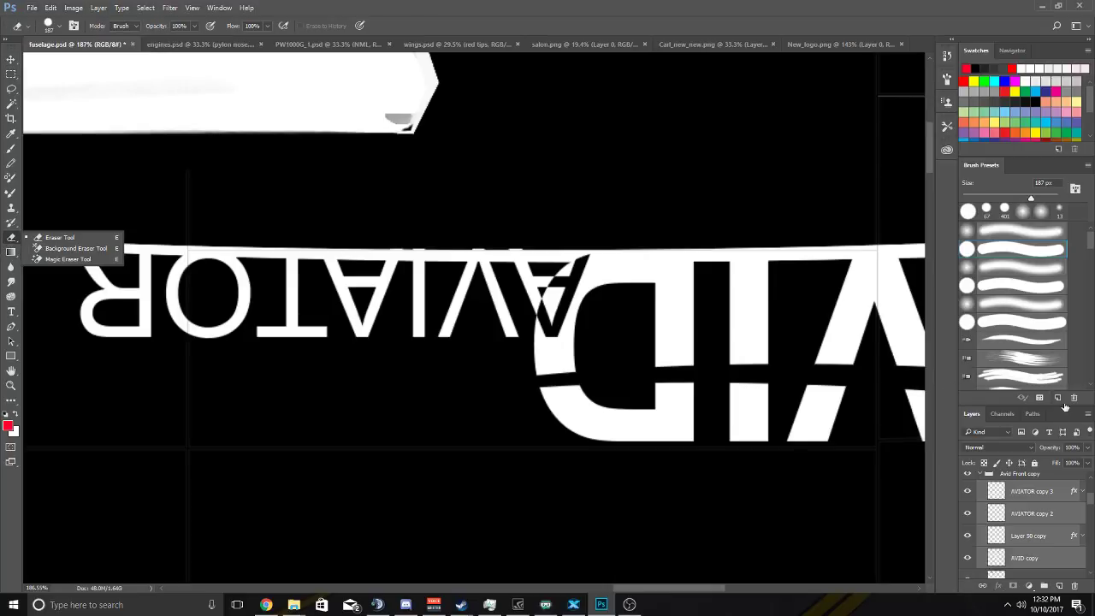
click(1033, 493)
click(968, 492)
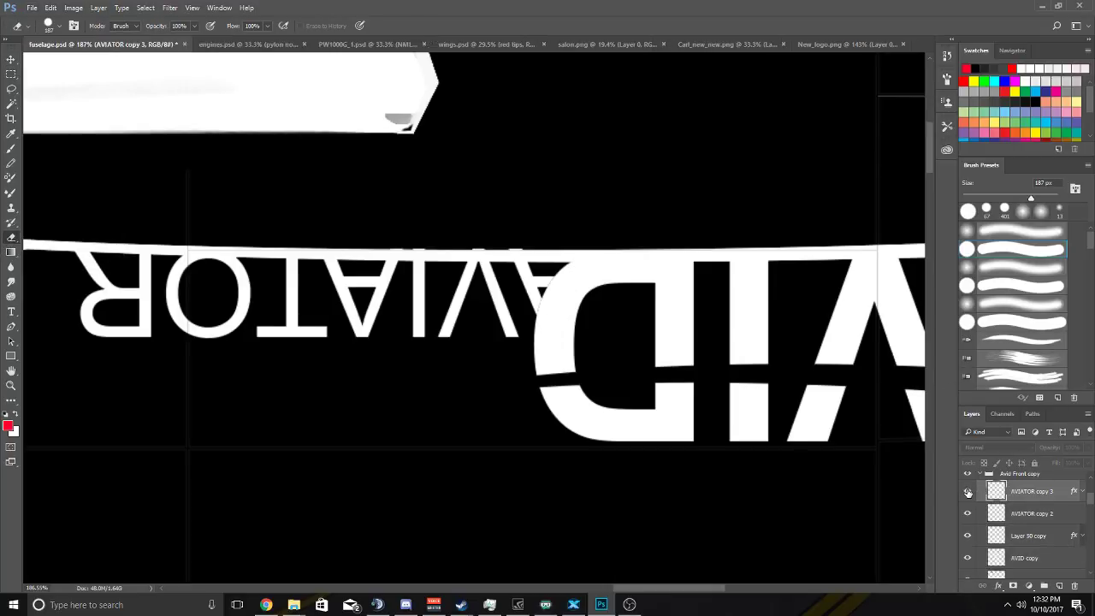
click(968, 491)
click(968, 514)
click(968, 513)
click(1032, 513)
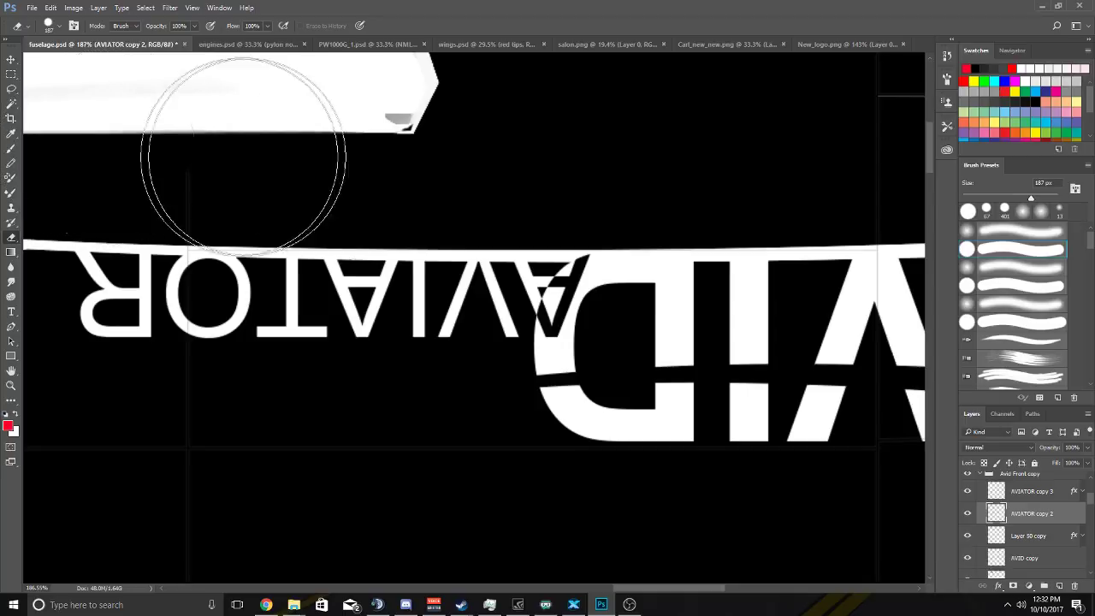
Outline the outer stem of the upside-down AVID's letter A where it joins the white line with the Pen tool, and convert the path to a selection.
scroll(539, 182, right, 2)
scroll(596, 181, right, 12)
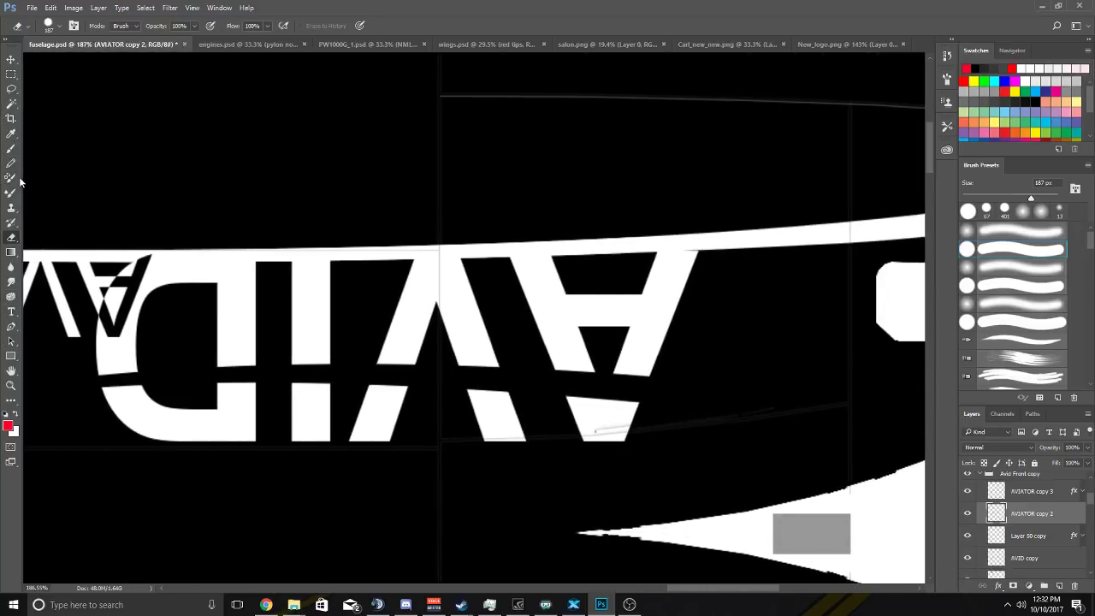
click(11, 326)
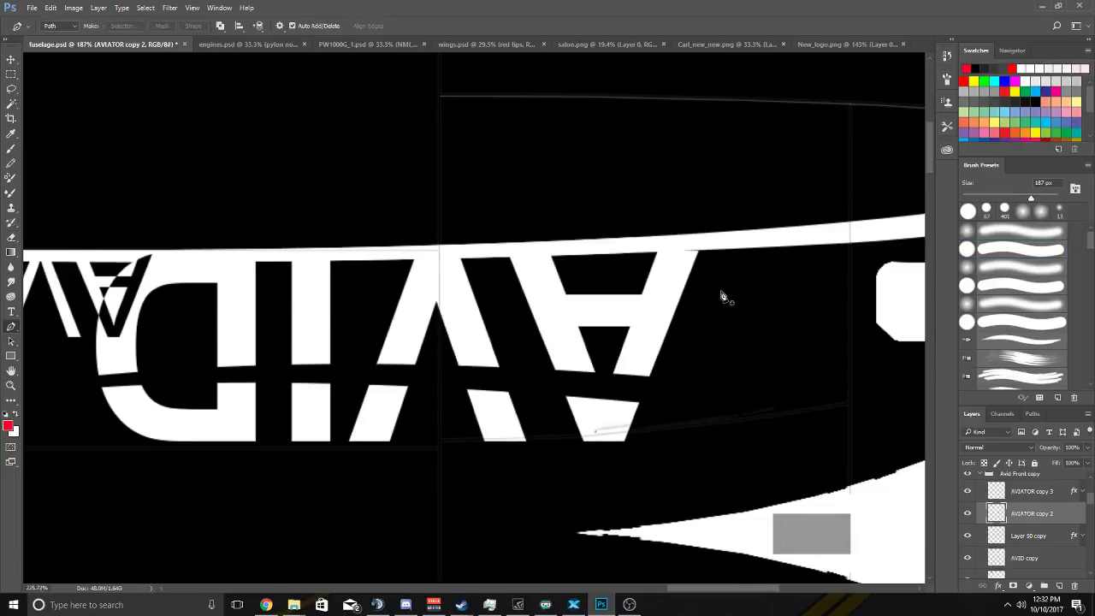
scroll(718, 294, up, 5)
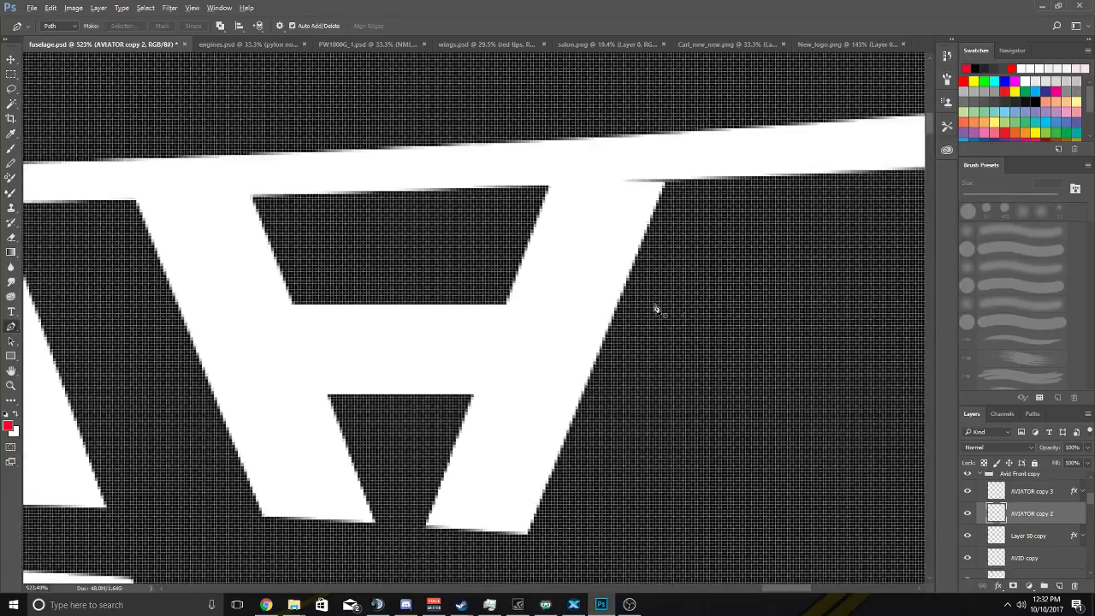
click(603, 346)
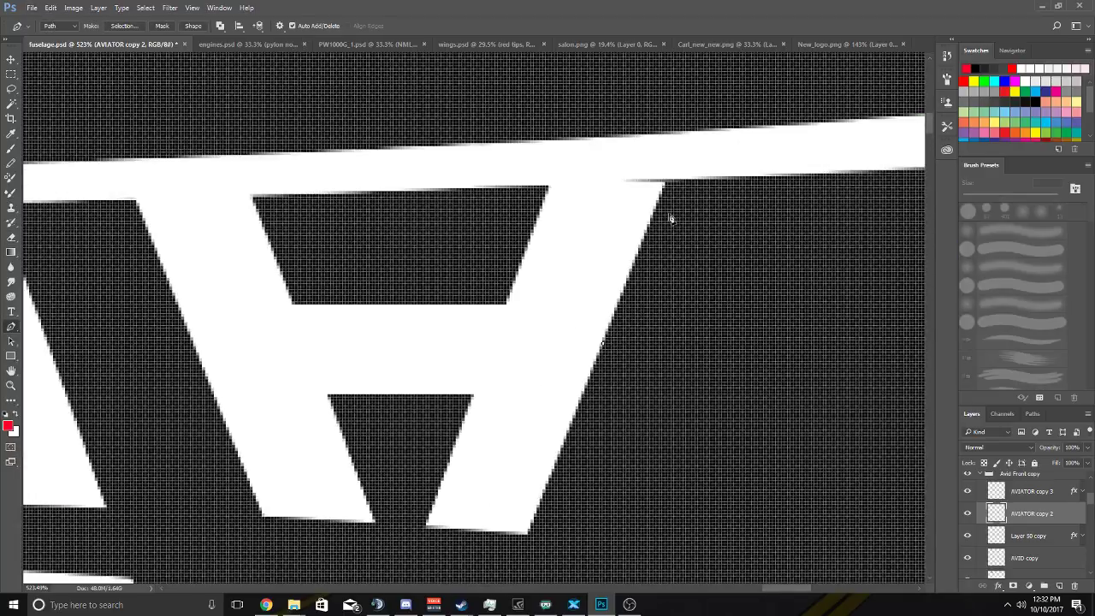
click(669, 168)
click(572, 166)
click(531, 329)
click(602, 346)
right_click(603, 345)
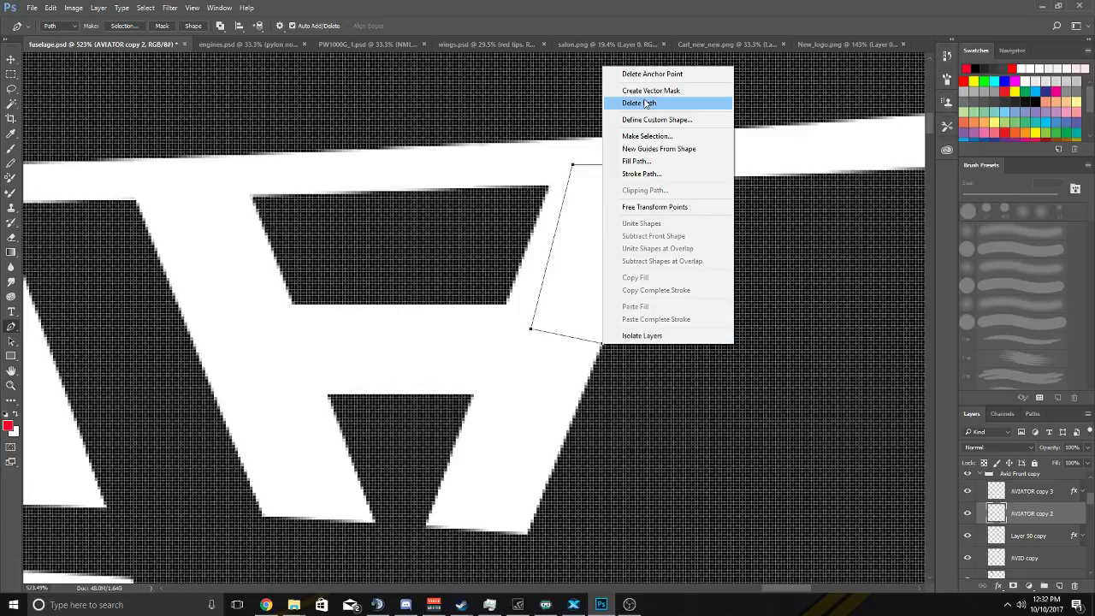
click(647, 137)
click(610, 177)
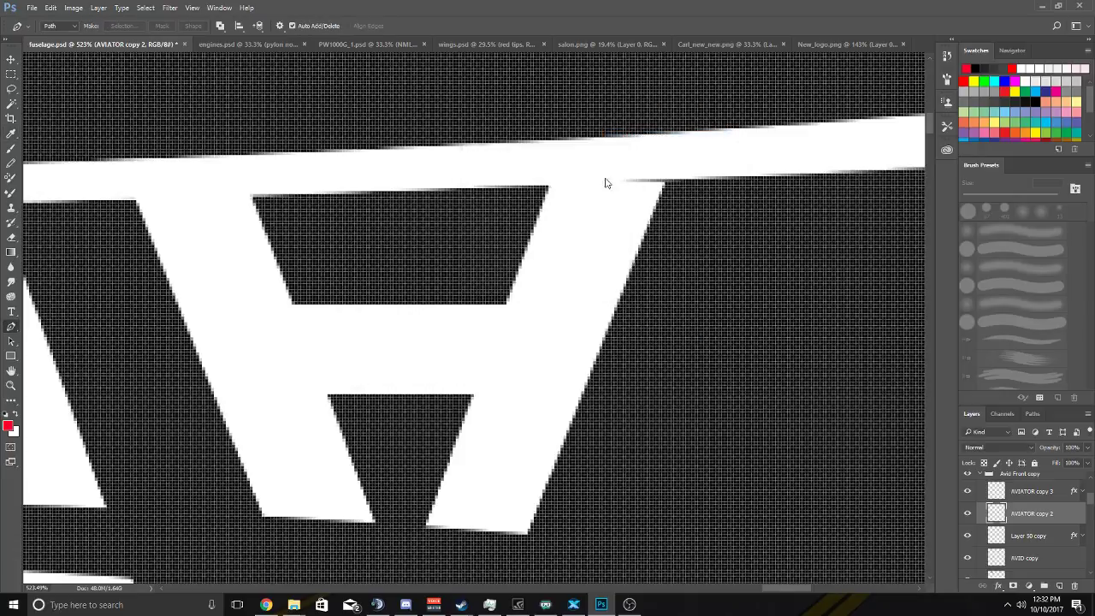
Set the foreground colour to the white swatch for painting the selected stem area of the letter A.
scroll(572, 254, down, 2)
scroll(575, 252, right, 1)
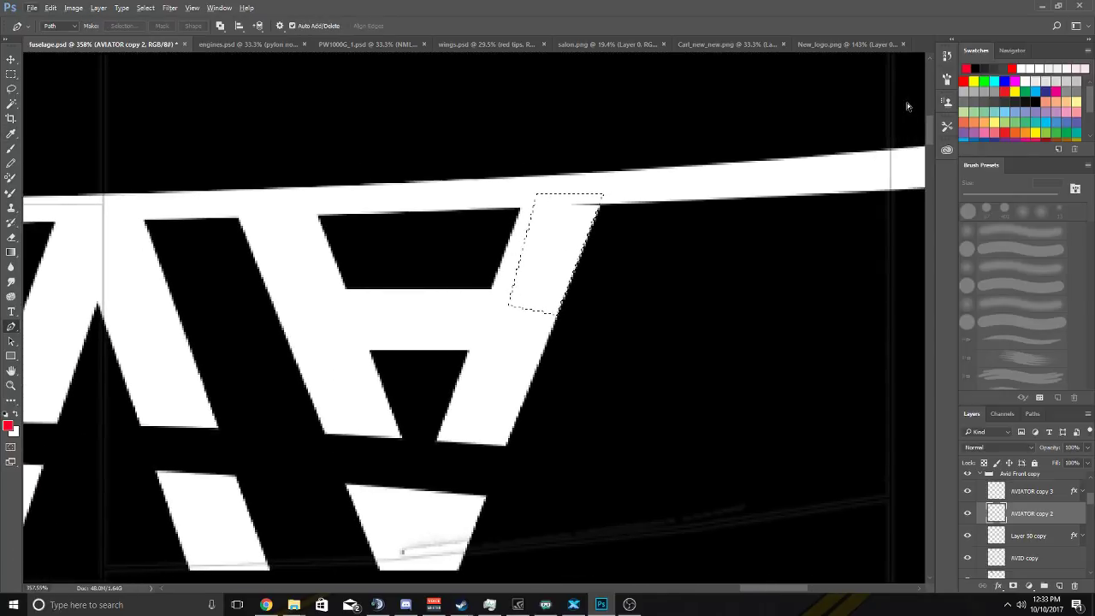
click(1047, 70)
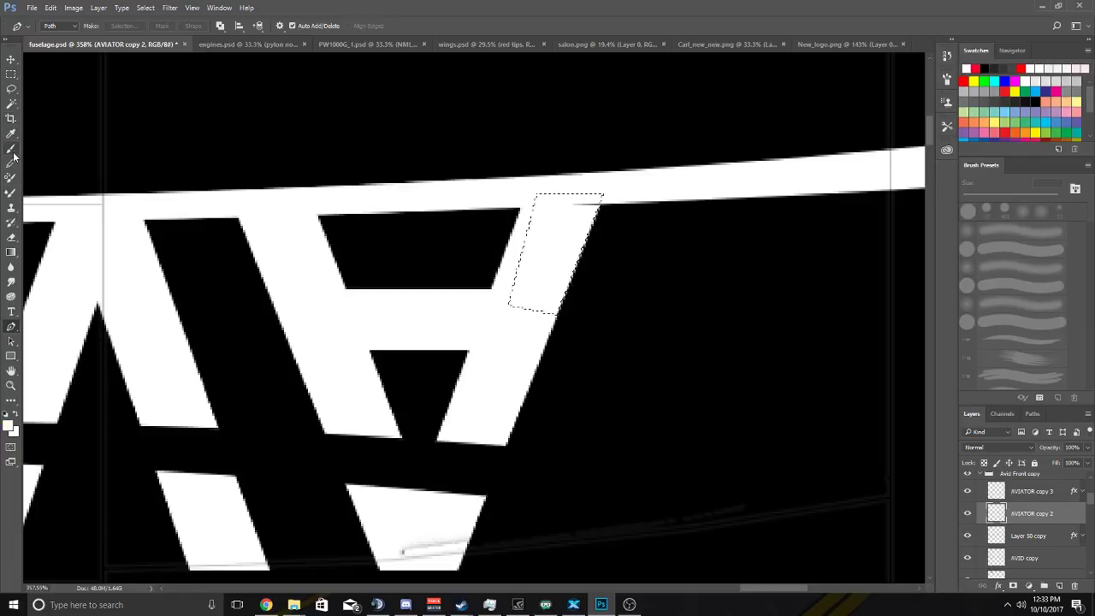
Switch to the Brush tool and set its size to 81 px.
key(b)
click(59, 25)
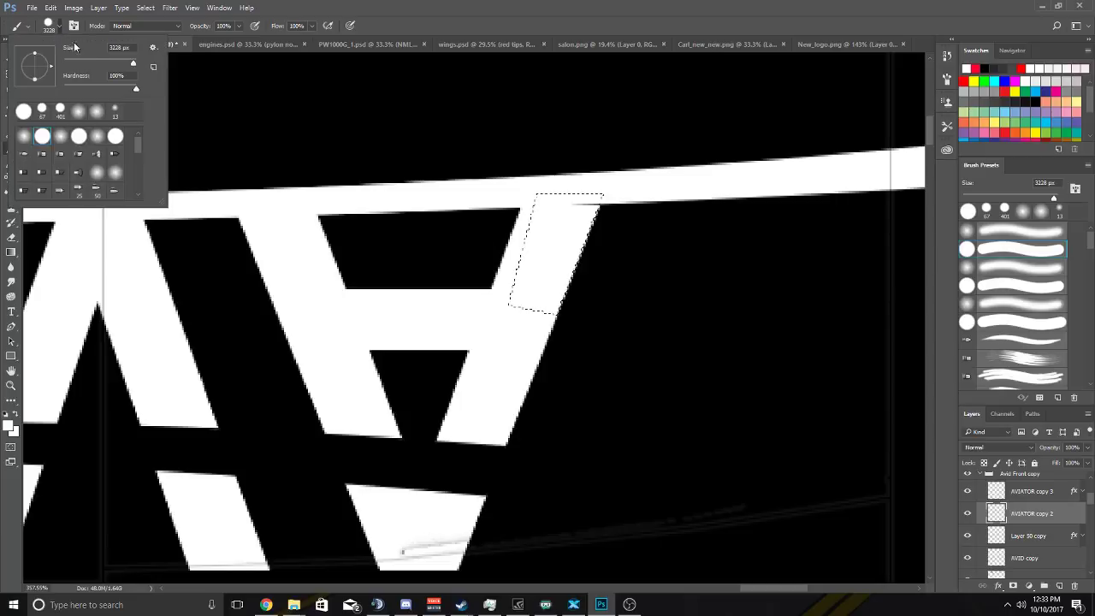
drag(130, 63, 106, 63)
text(81)
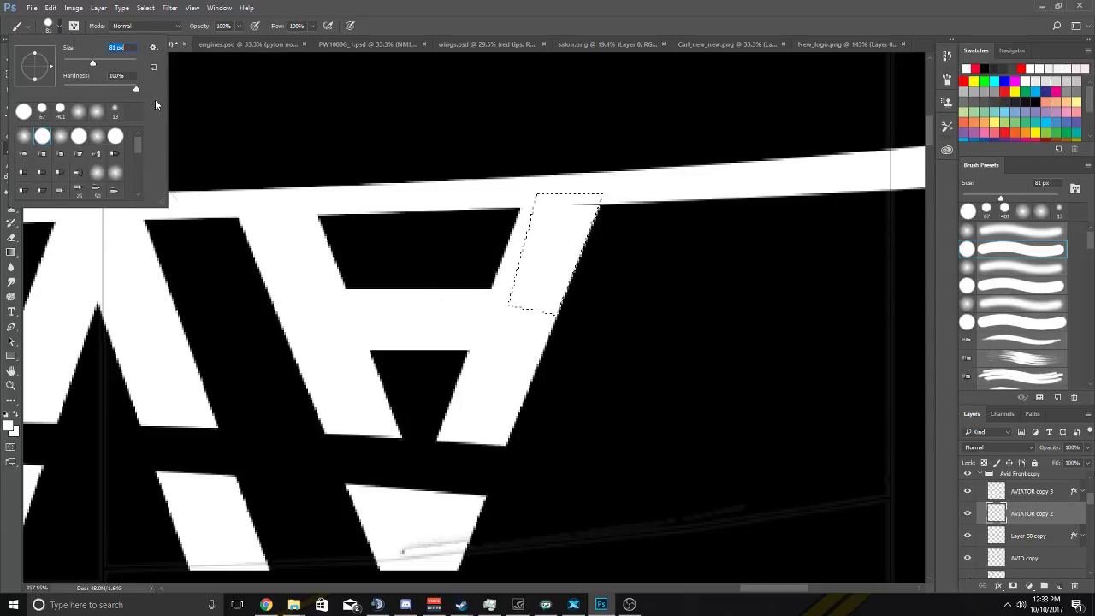
key(Return)
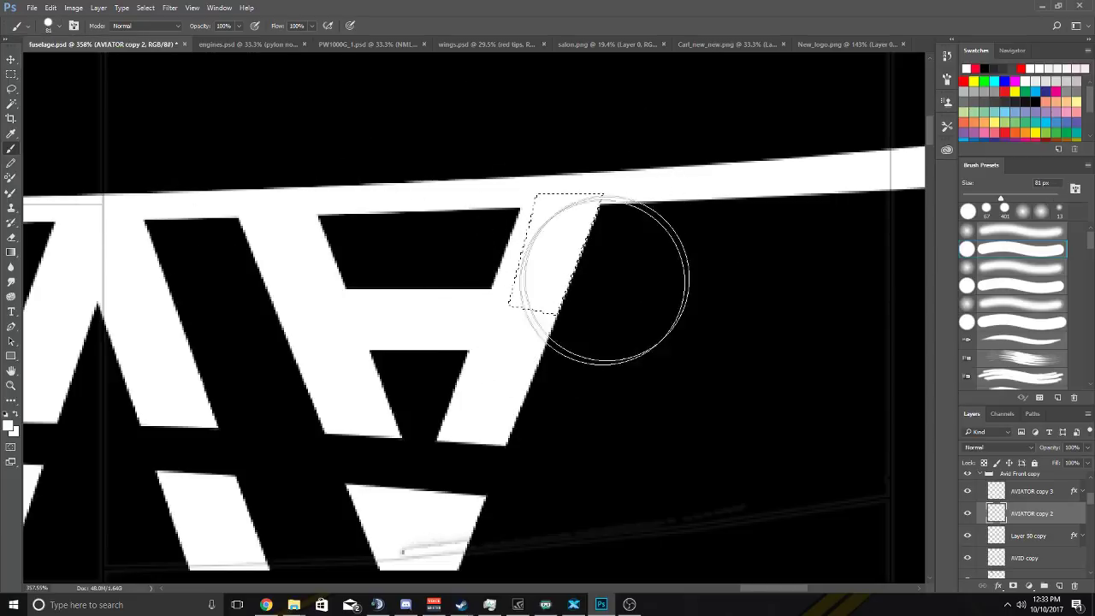
Deselect the area on the upside-down A's outer leg and check where the letter meets the white fuselage stripe.
click(145, 8)
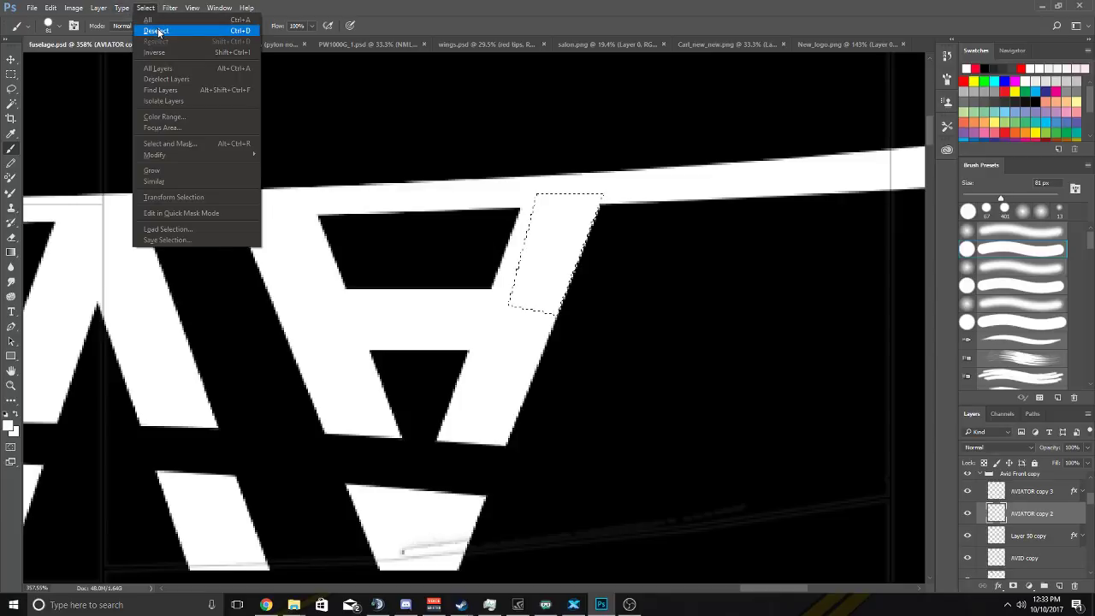
click(158, 31)
scroll(520, 237, down, 5)
scroll(524, 239, down, 2)
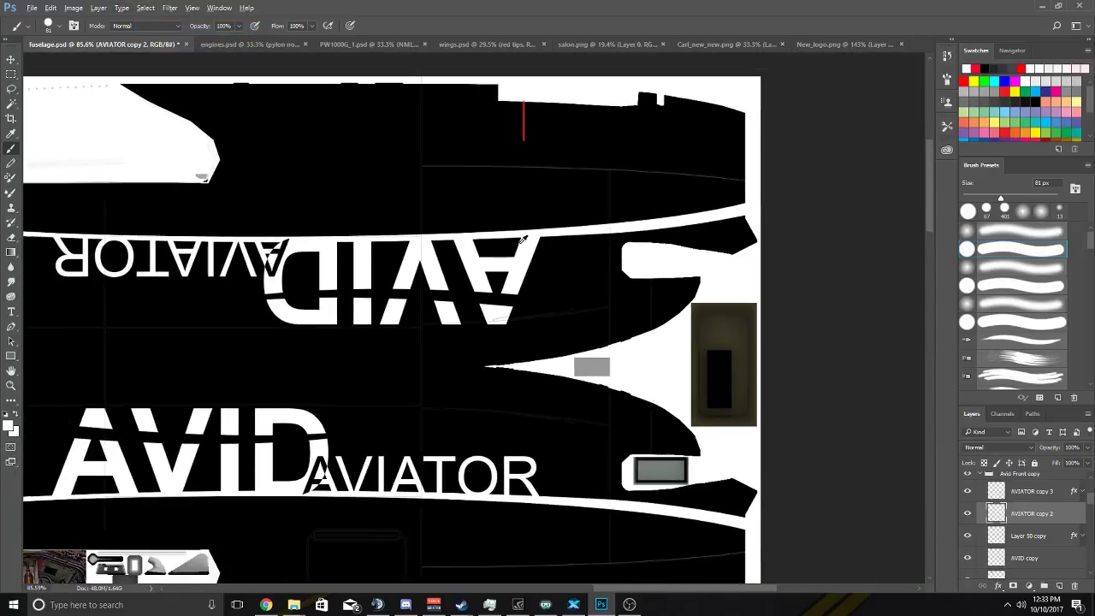
scroll(523, 239, up, 7)
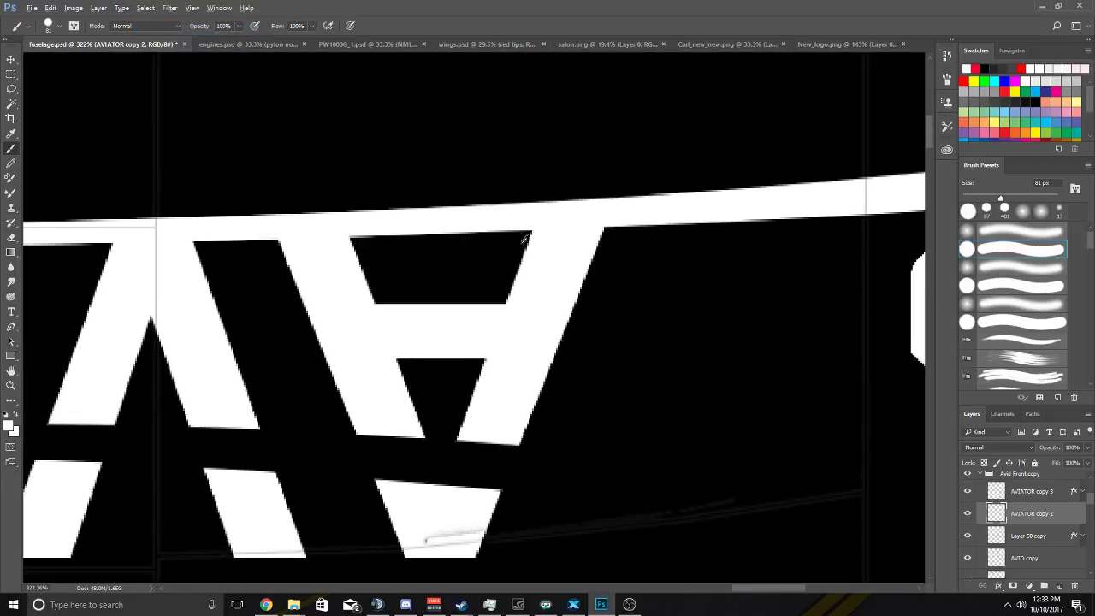
scroll(524, 240, down, 6)
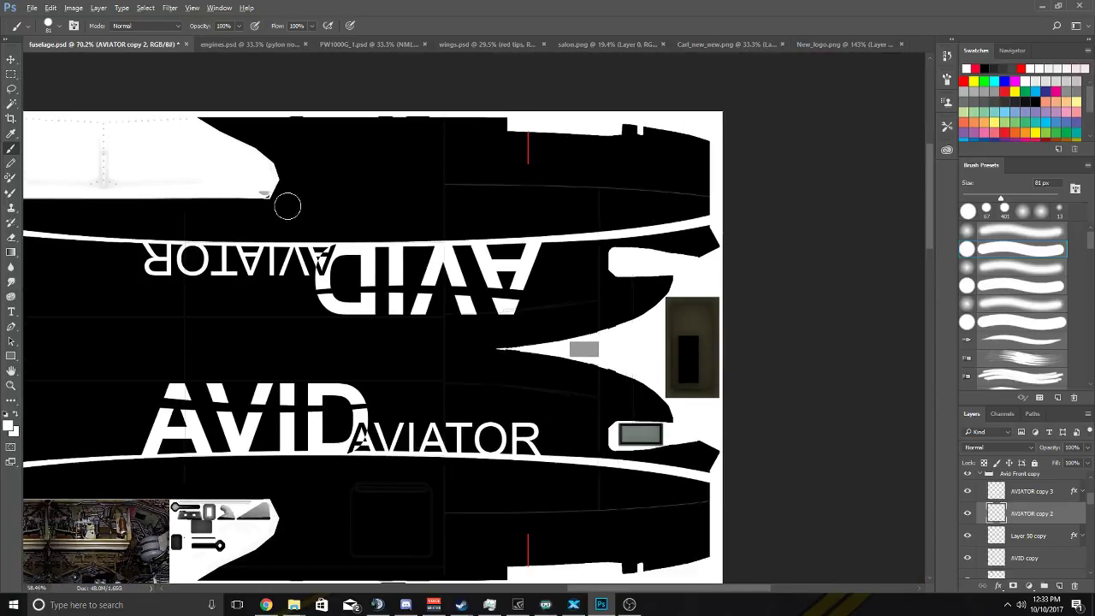
With the Move tool active, review the fuselage texture from the AVID AVIATOR lettering and nose artwork down to the tail fins and decal area.
click(12, 59)
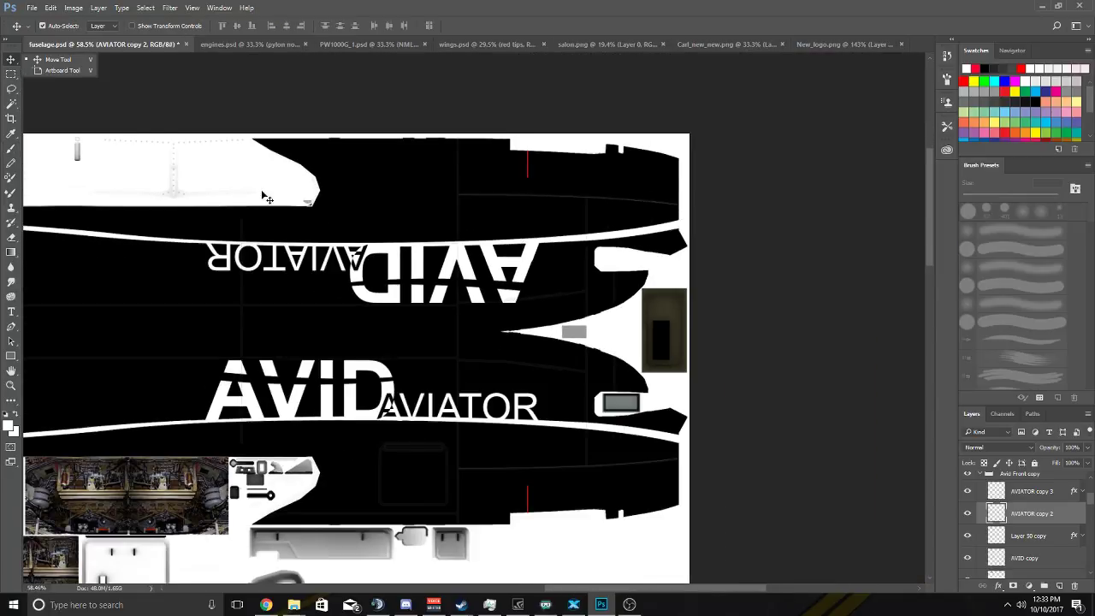
scroll(330, 205, left, 3)
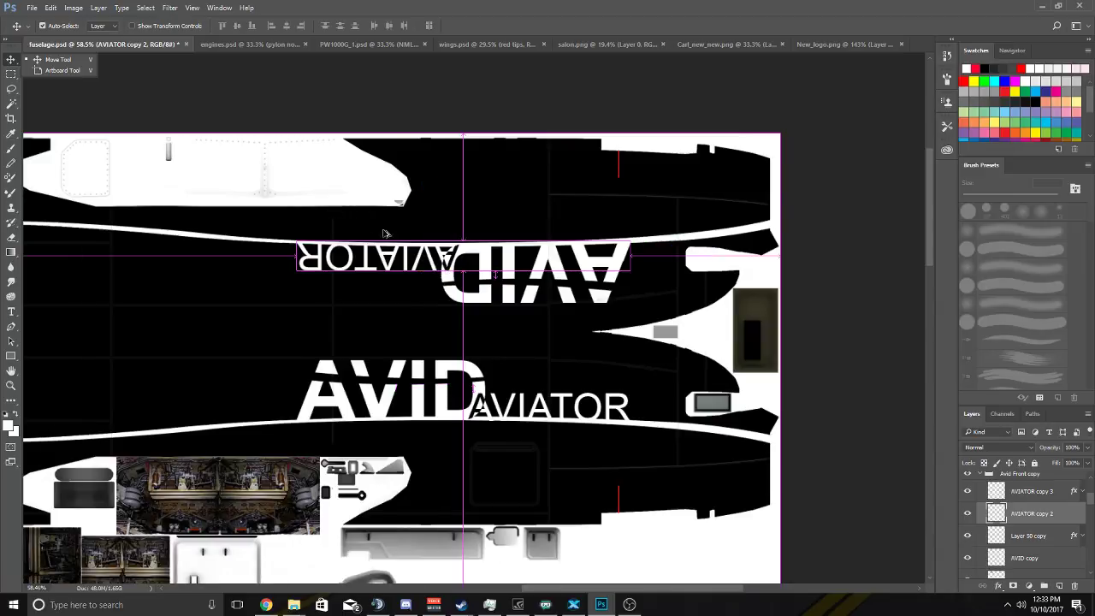
scroll(384, 234, down, 1)
scroll(428, 257, left, 3)
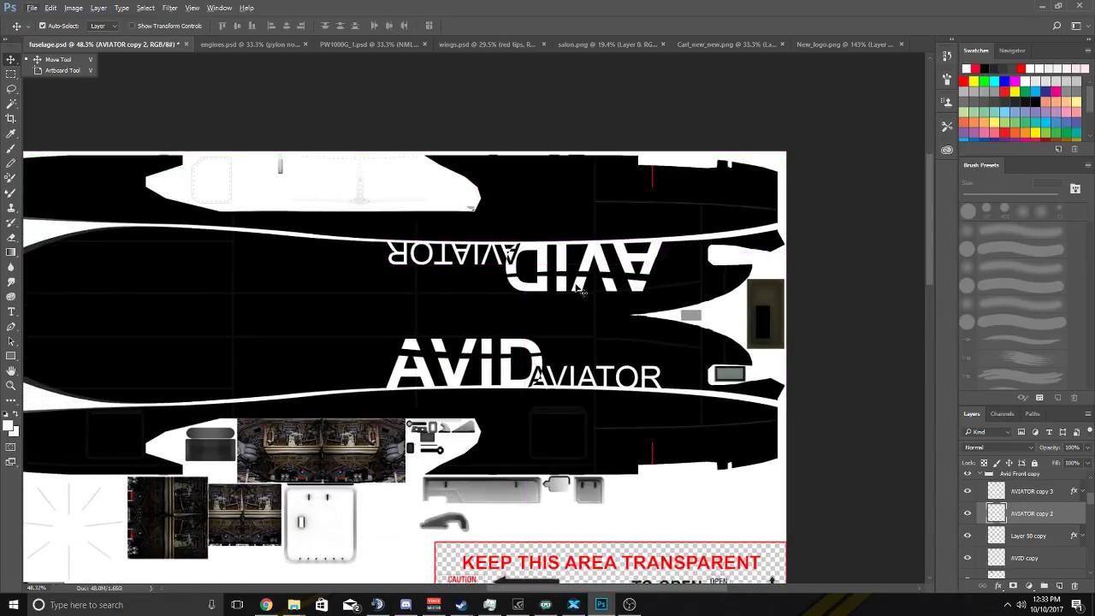
scroll(580, 292, down, 1)
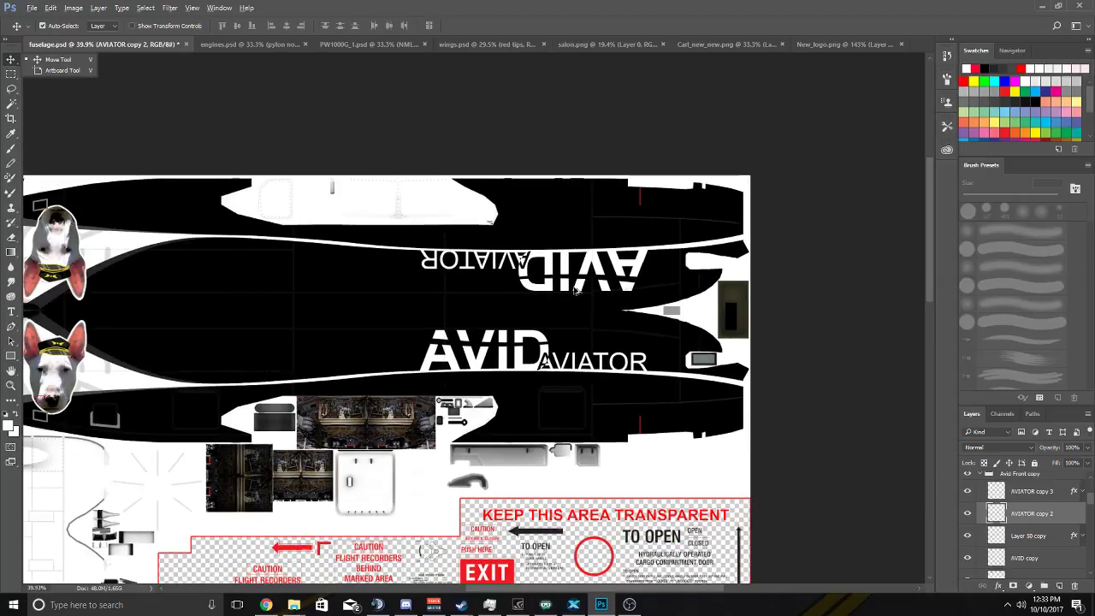
scroll(575, 291, left, 6)
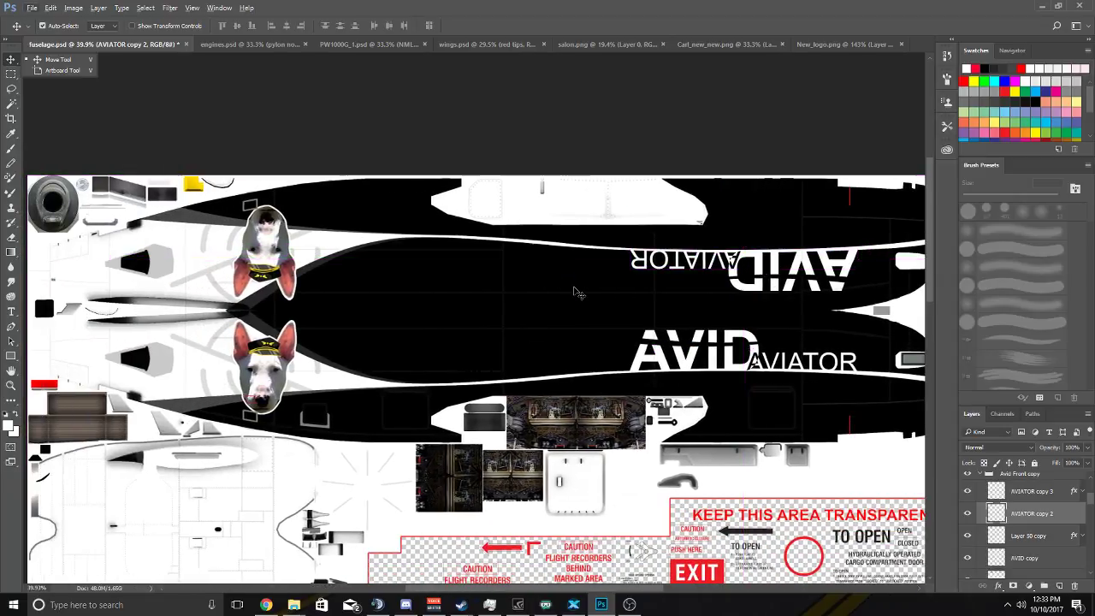
scroll(579, 292, left, 2)
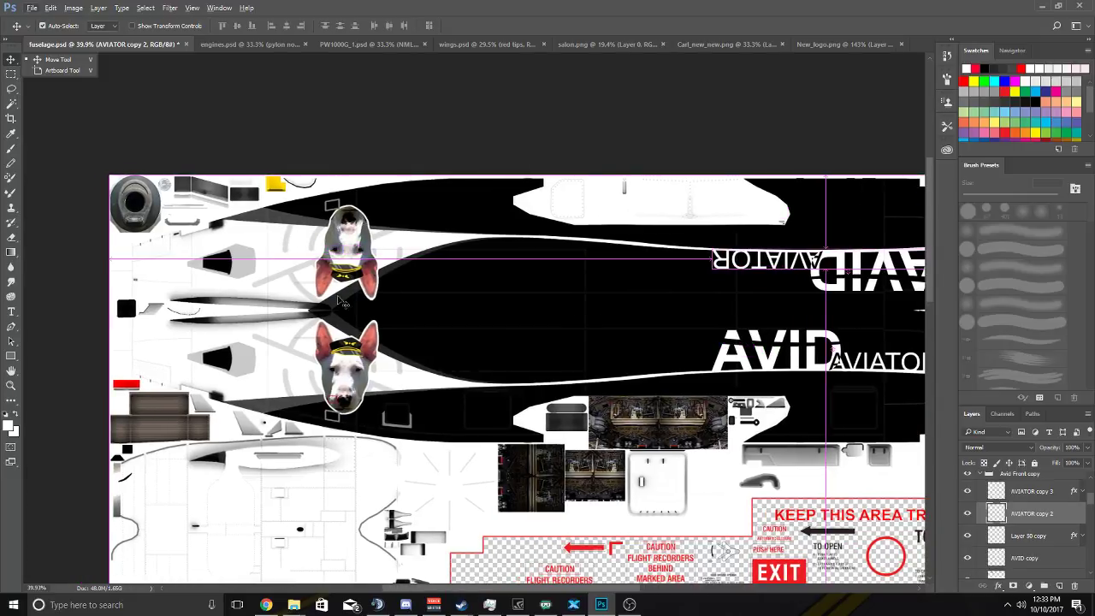
scroll(341, 302, down, 8)
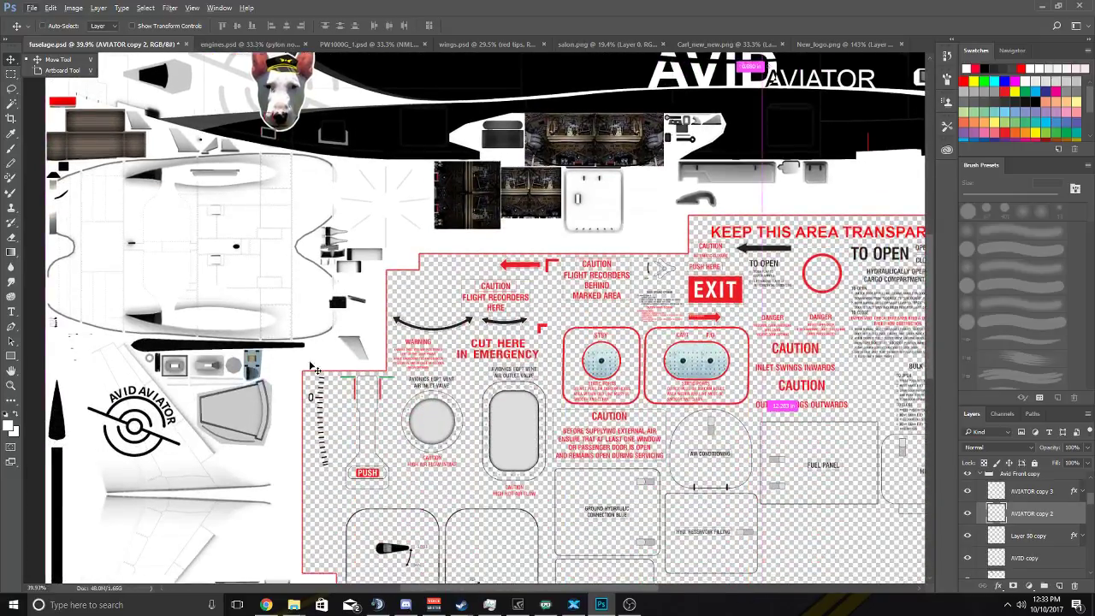
scroll(315, 368, down, 4)
scroll(299, 385, left, 5)
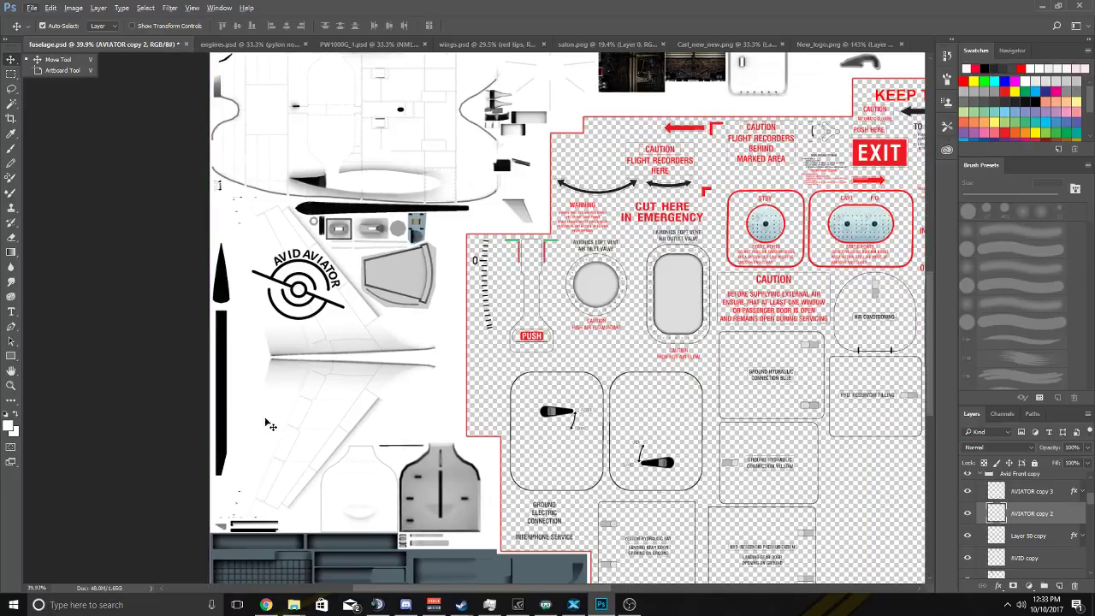
scroll(272, 416, down, 1)
scroll(272, 416, left, 2)
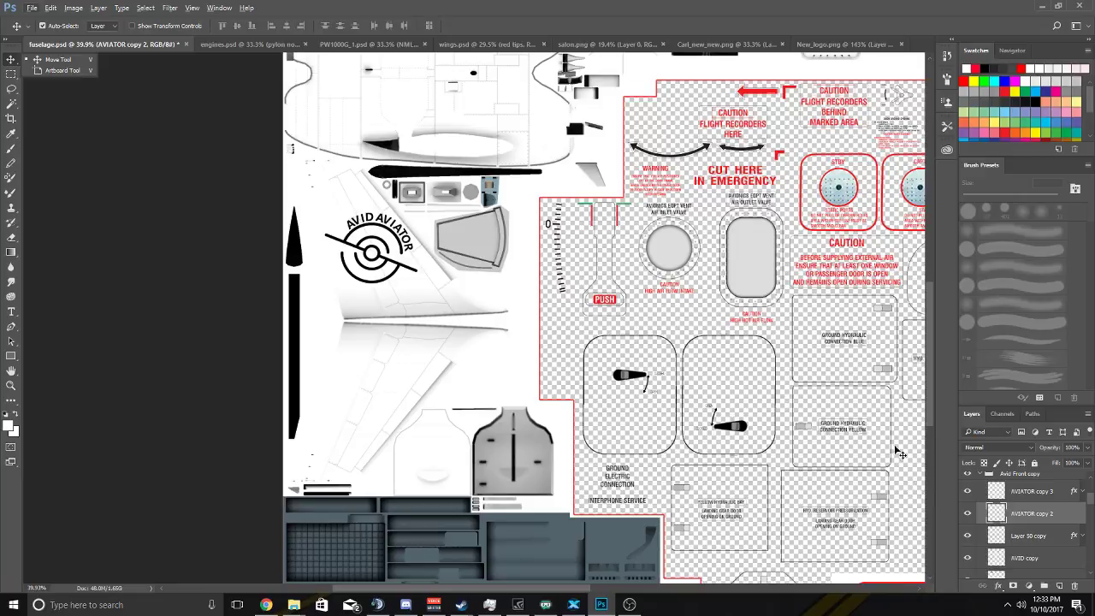
scroll(892, 448, down, 3)
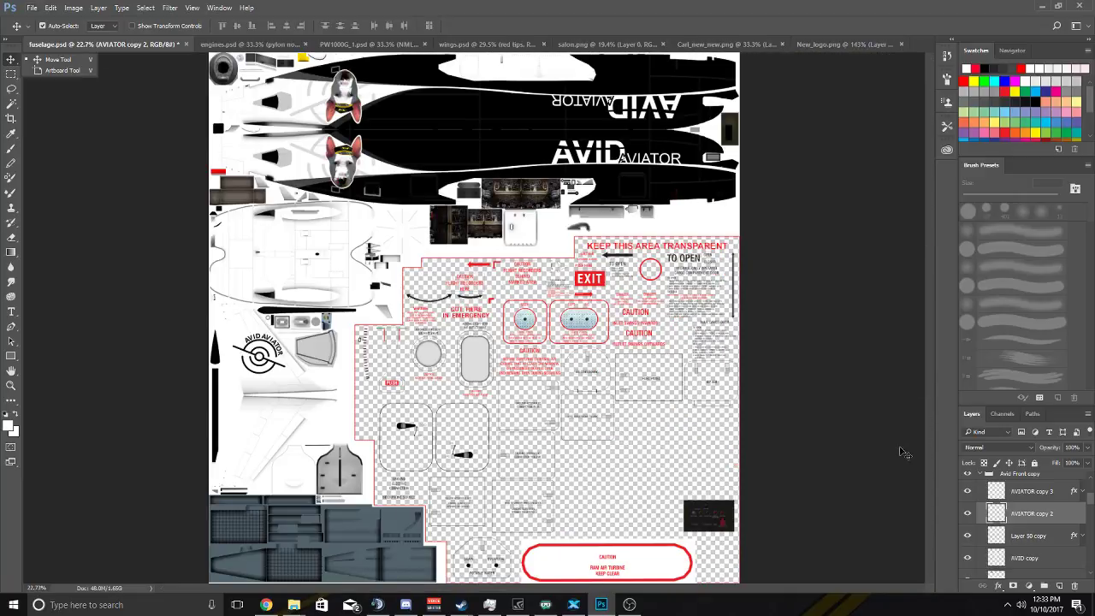
scroll(847, 377, up, 2)
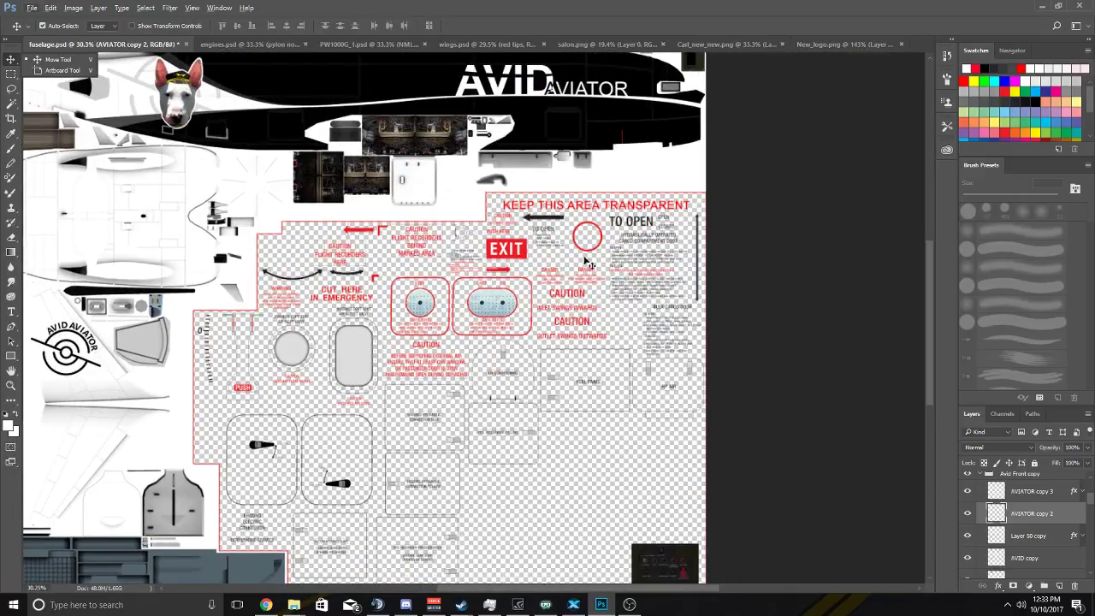
scroll(587, 263, up, 3)
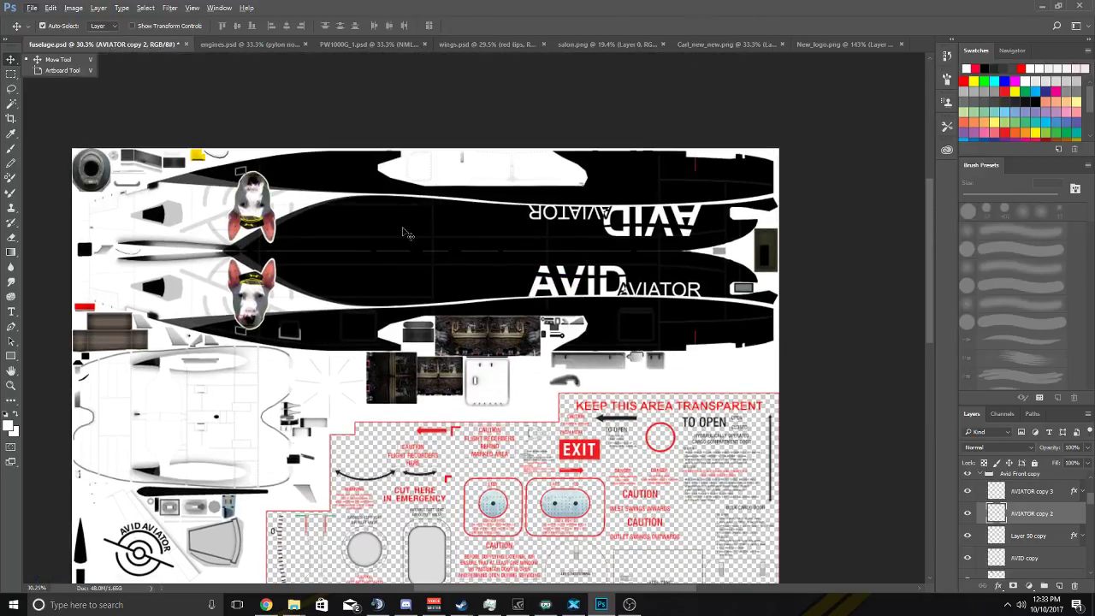
scroll(377, 240, down, 1)
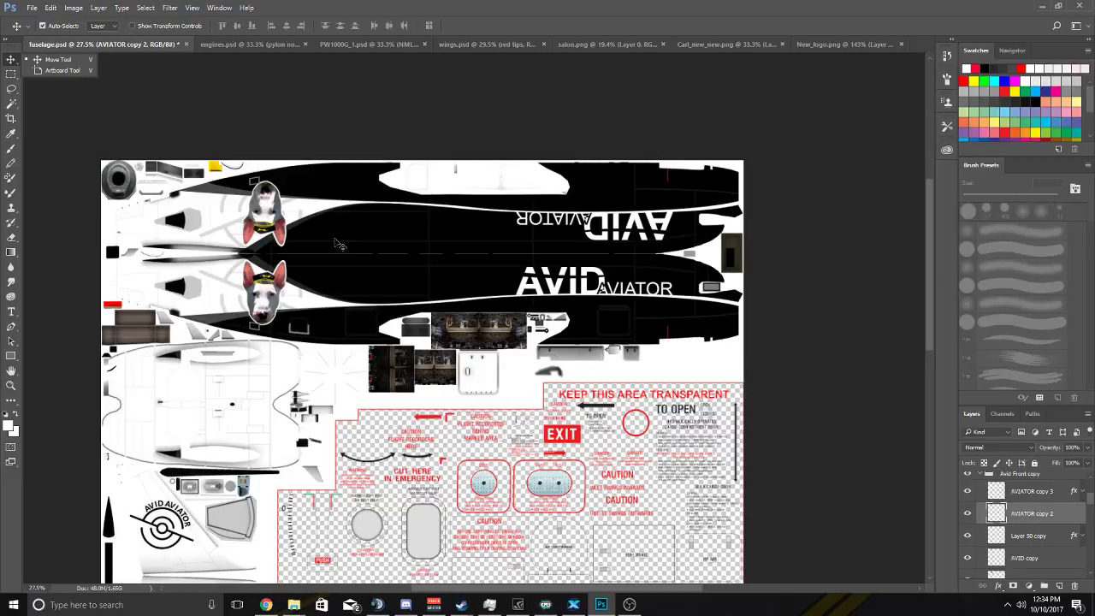
scroll(292, 210, up, 1)
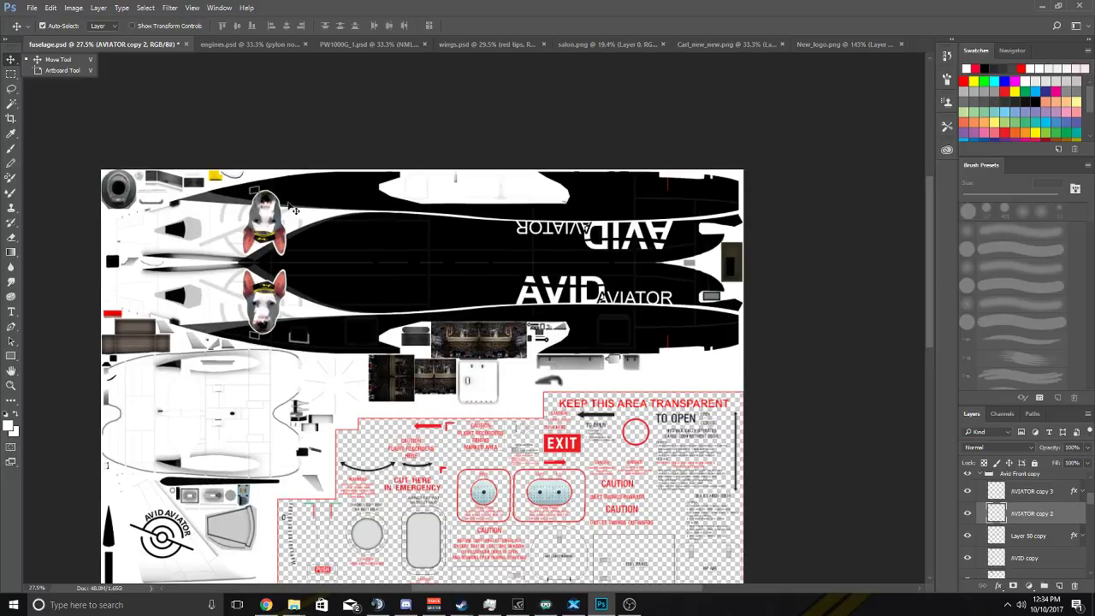
Inspect the two dog heads at the nose and how the black livery runs back to both AVID AVIATOR titles.
scroll(265, 238, up, 4)
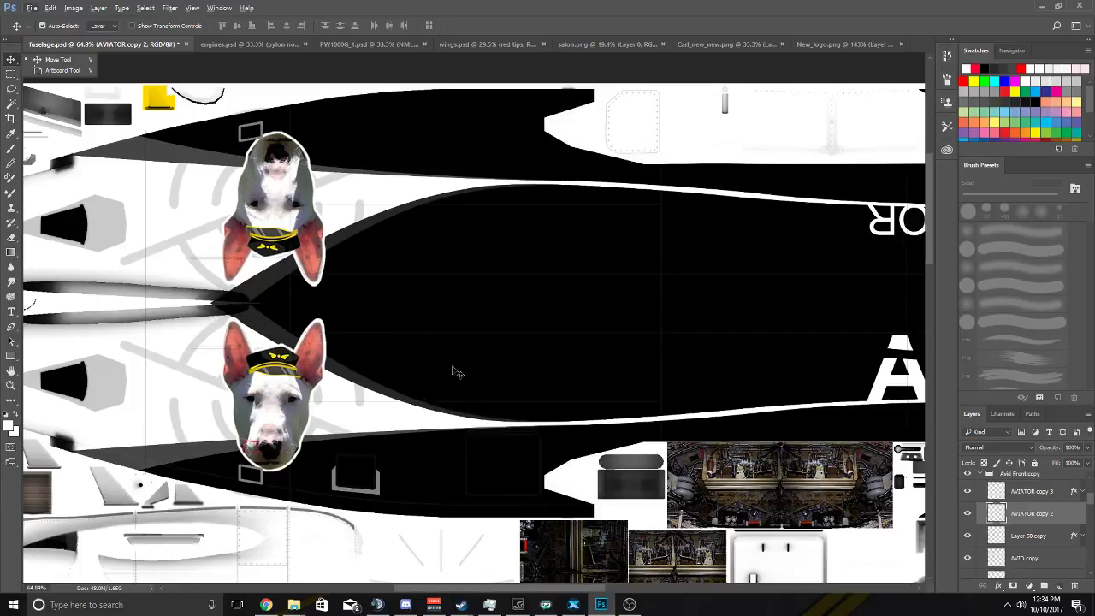
scroll(489, 362, down, 5)
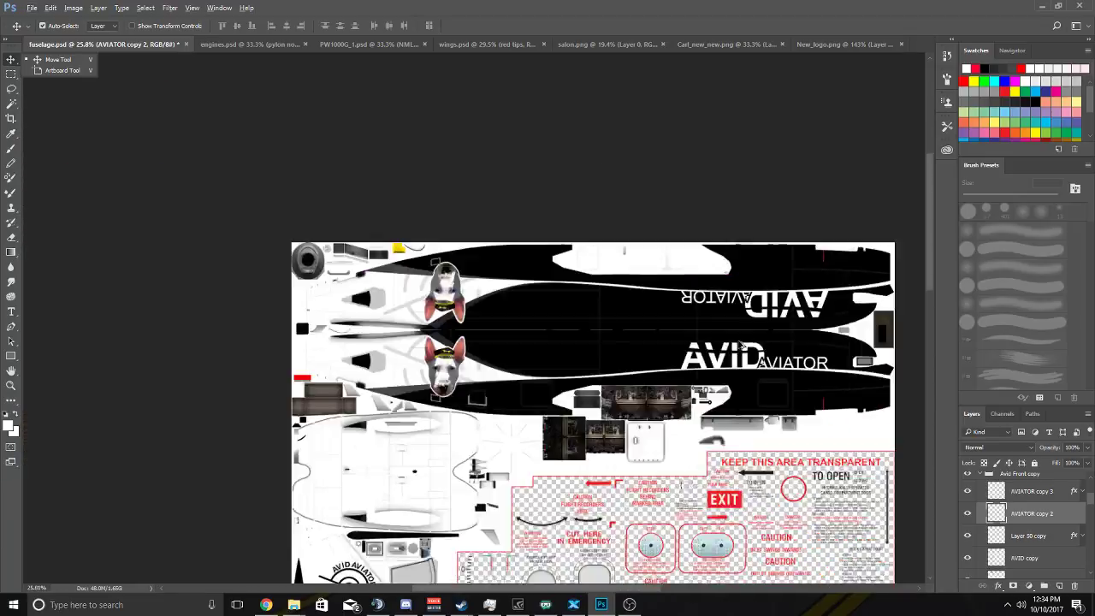
scroll(741, 343, down, 3)
scroll(650, 315, up, 2)
scroll(552, 213, up, 2)
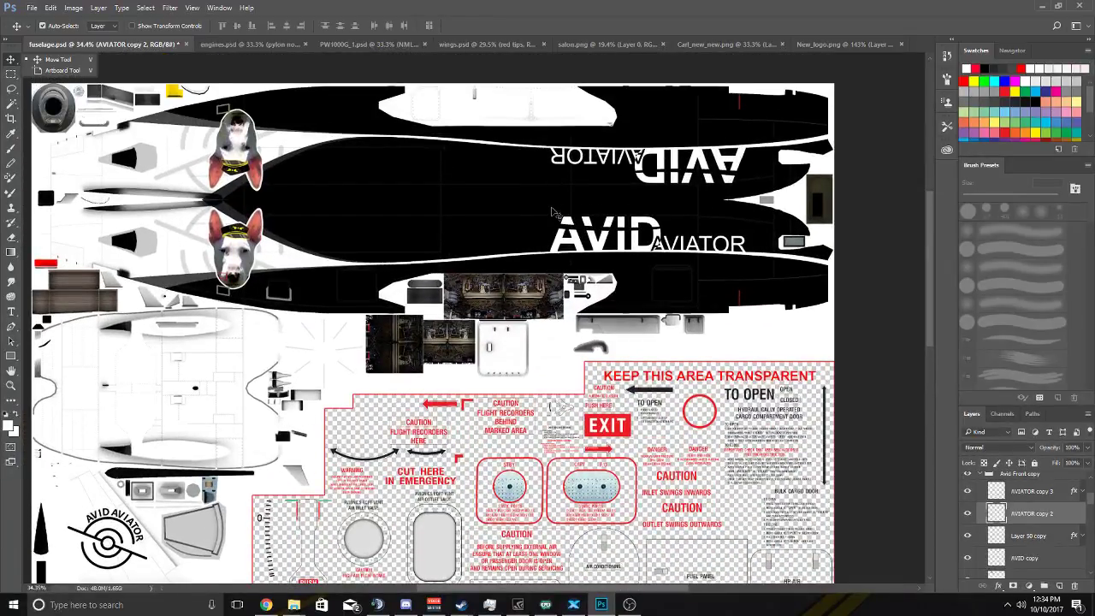
scroll(552, 212, up, 1)
scroll(558, 216, left, 2)
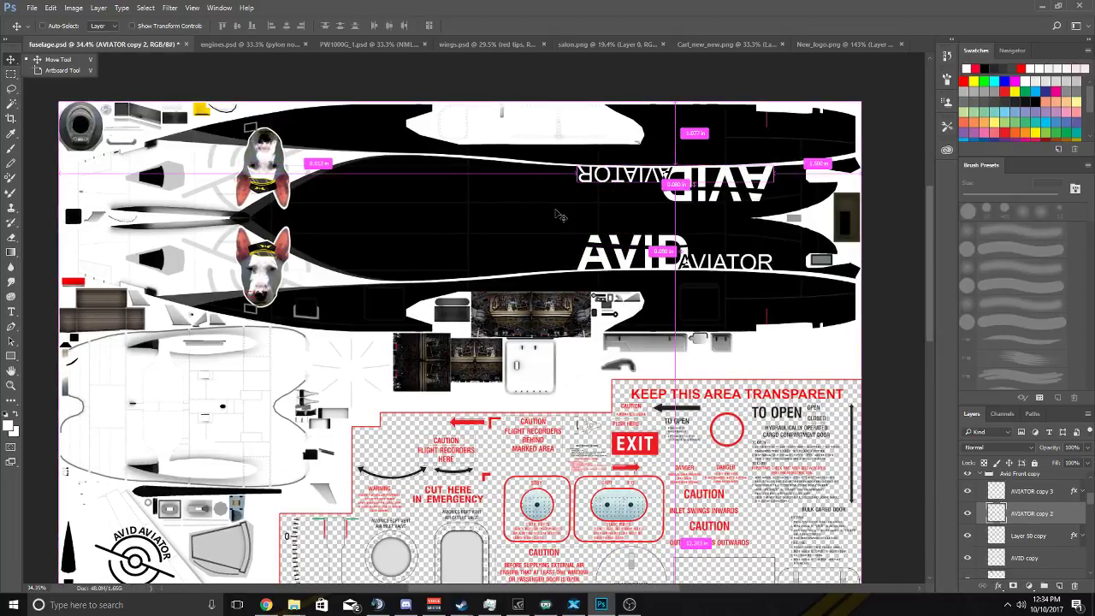
scroll(558, 216, left, 1)
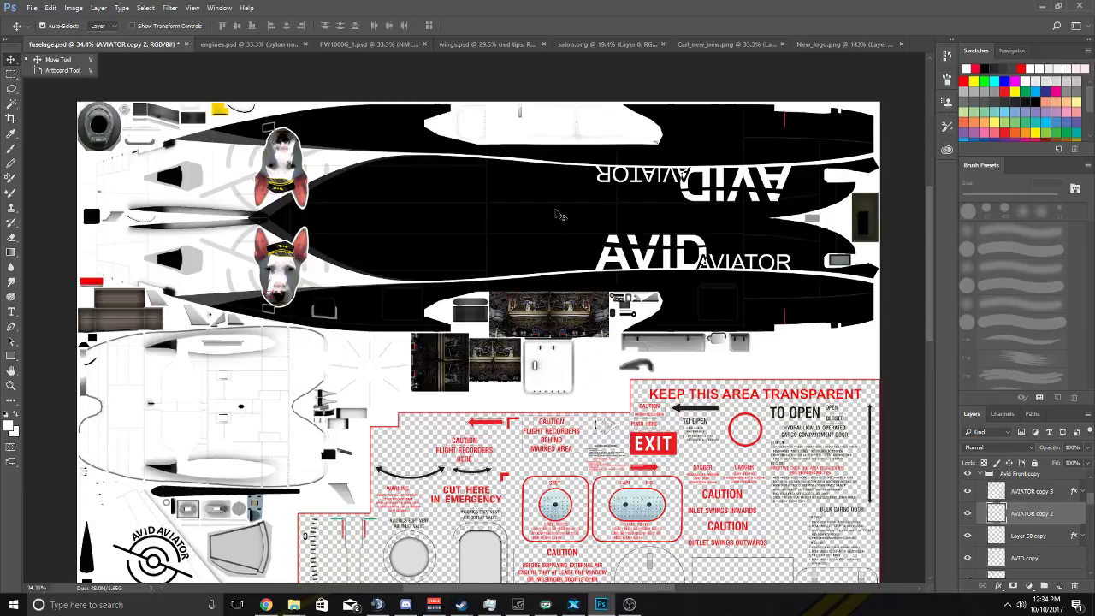
Examine the tail fin carrying the circular AVID AVIATOR logo and the blank mirrored fin beneath it.
scroll(558, 216, down, 6)
scroll(373, 266, left, 4)
scroll(373, 265, down, 3)
scroll(373, 265, up, 3)
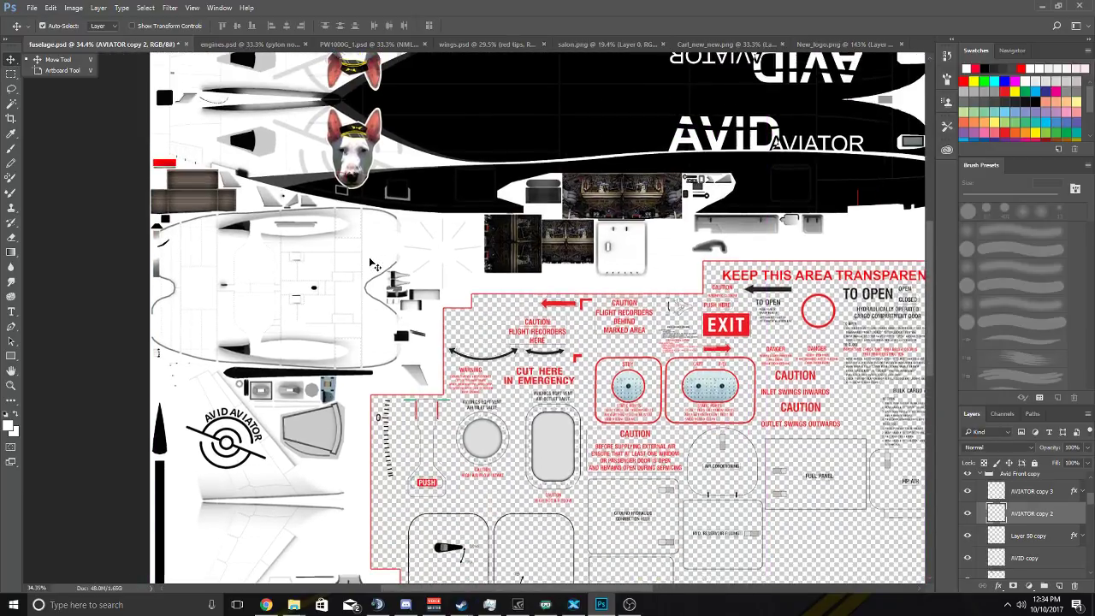
scroll(373, 265, up, 5)
scroll(384, 265, right, 1)
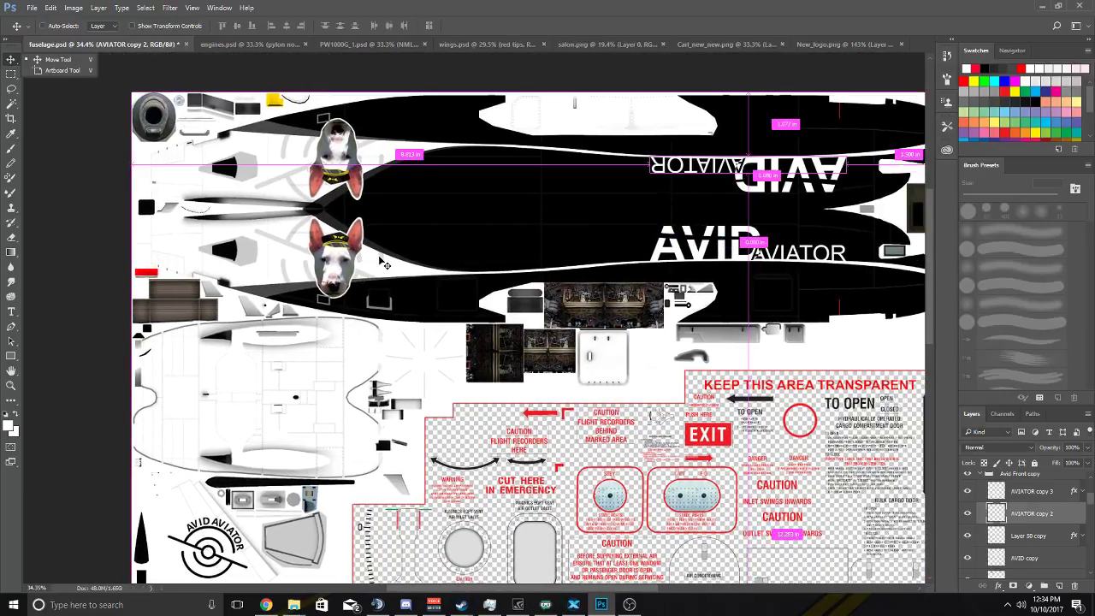
scroll(383, 265, down, 2)
scroll(384, 266, right, 1)
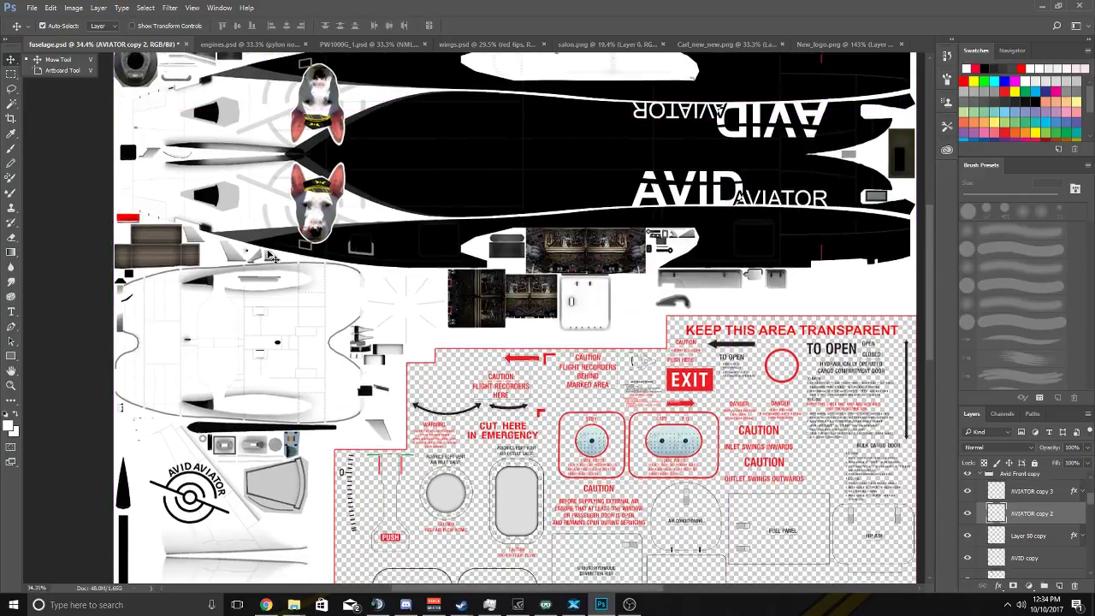
scroll(270, 256, down, 5)
scroll(171, 402, up, 4)
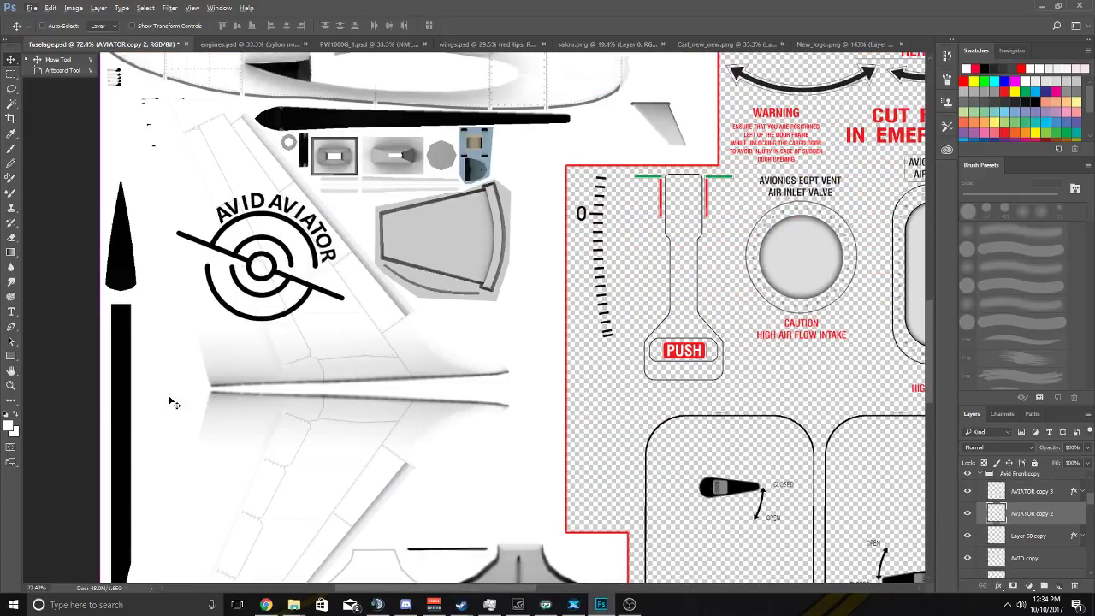
scroll(171, 398, down, 2)
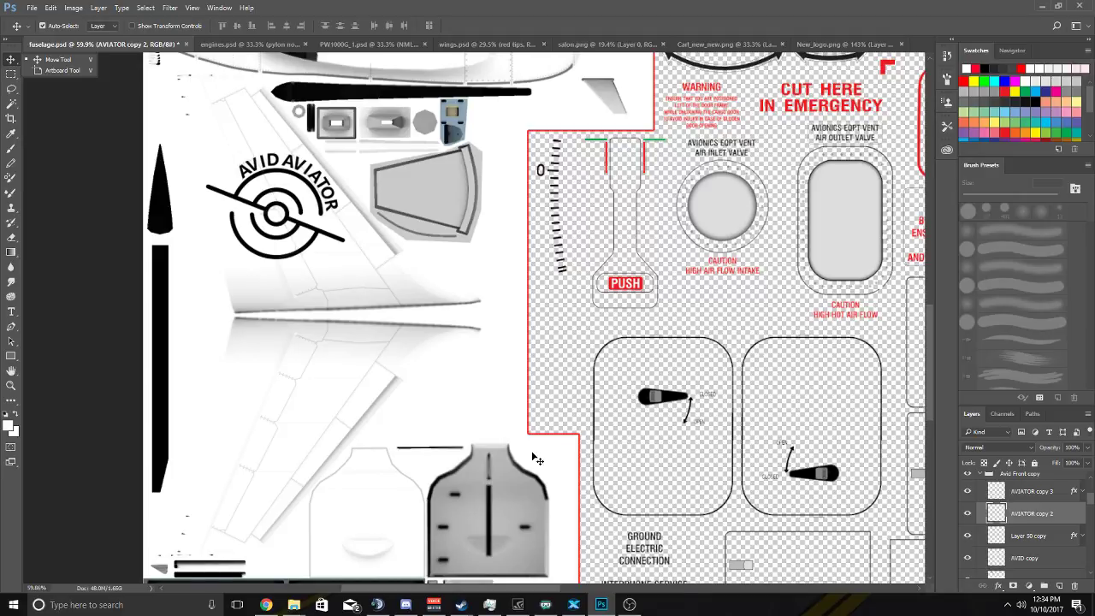
scroll(537, 459, down, 2)
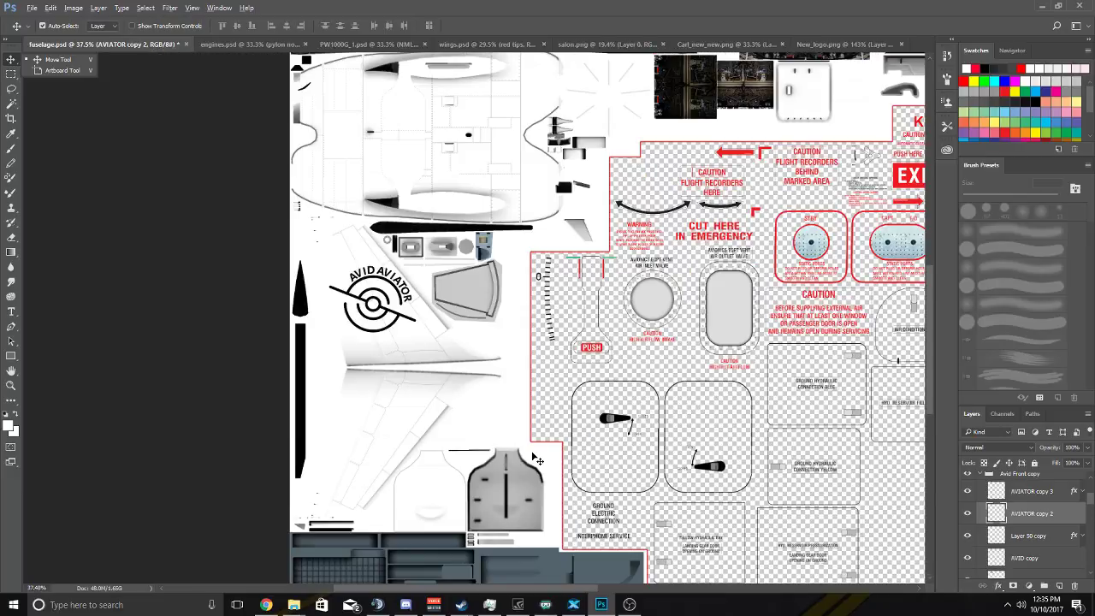
Make the X-AIR livery group visible on the fuselage texture.
scroll(373, 479, up, 1)
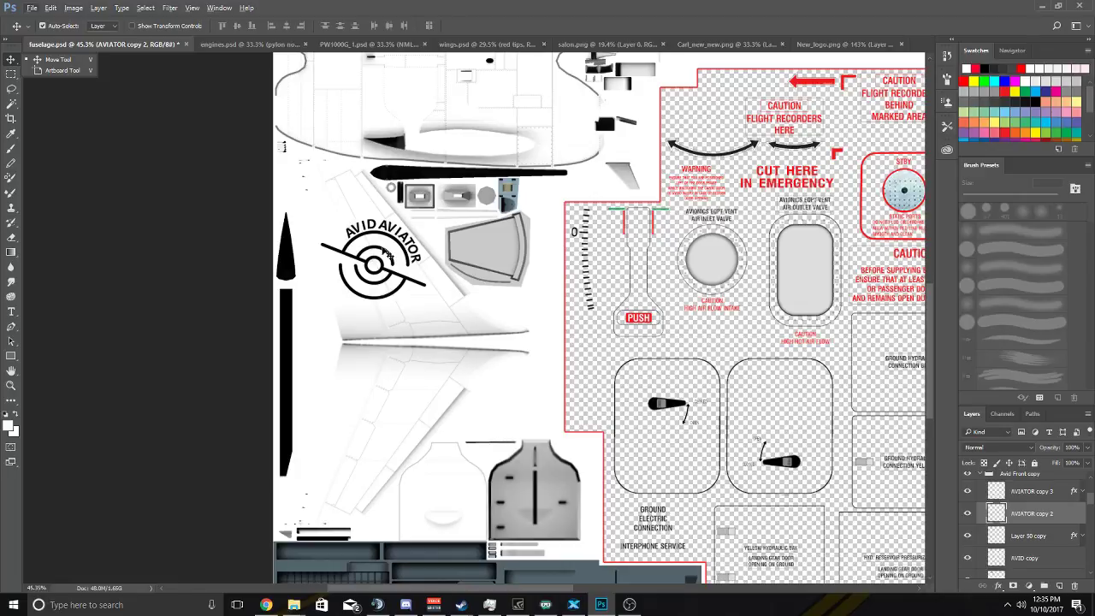
scroll(998, 518, down, 5)
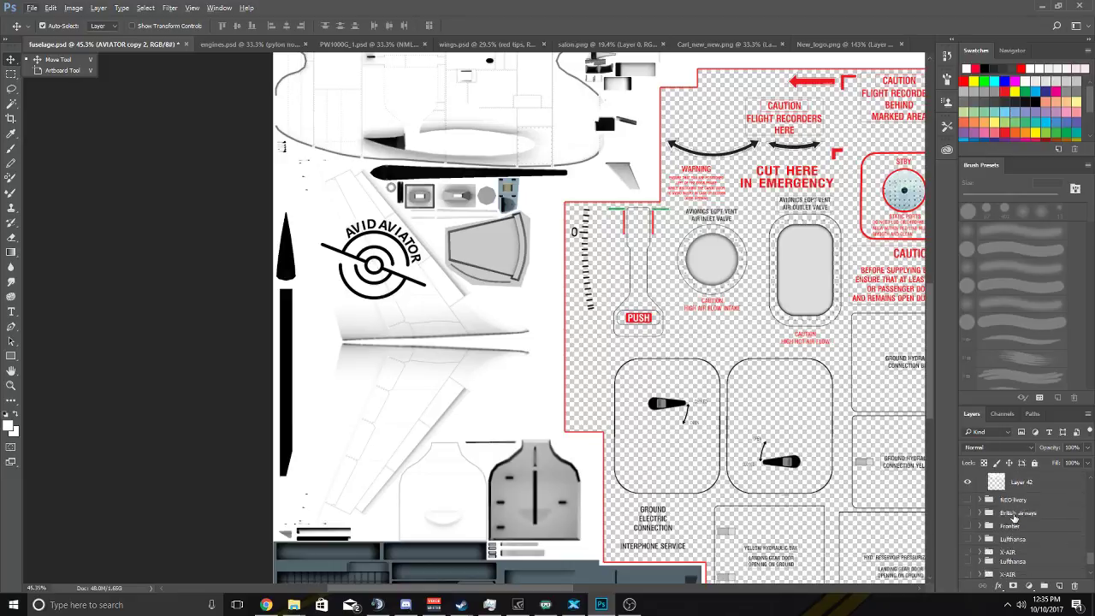
click(968, 511)
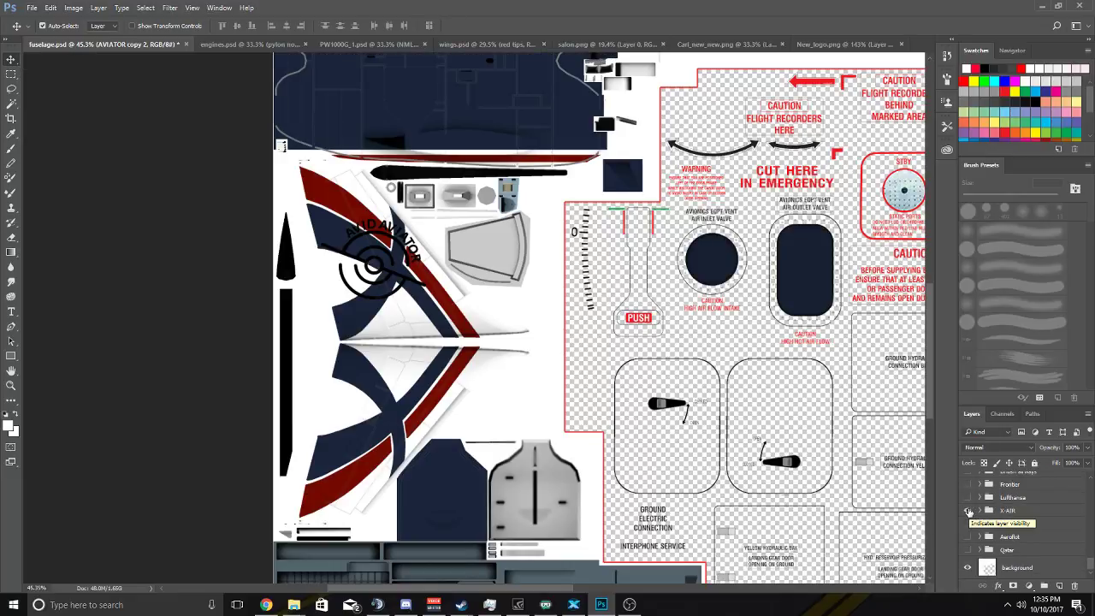
Preview the Lufthansa, Frontier and Air France livery groups on the tail fins one at a time, hiding each again.
click(969, 498)
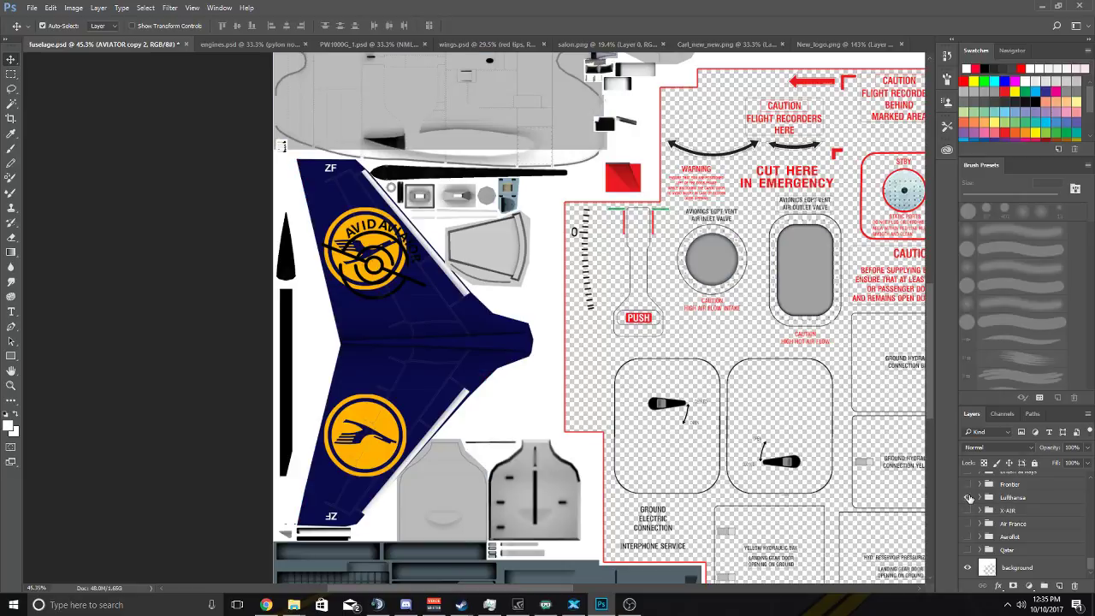
click(969, 498)
click(970, 485)
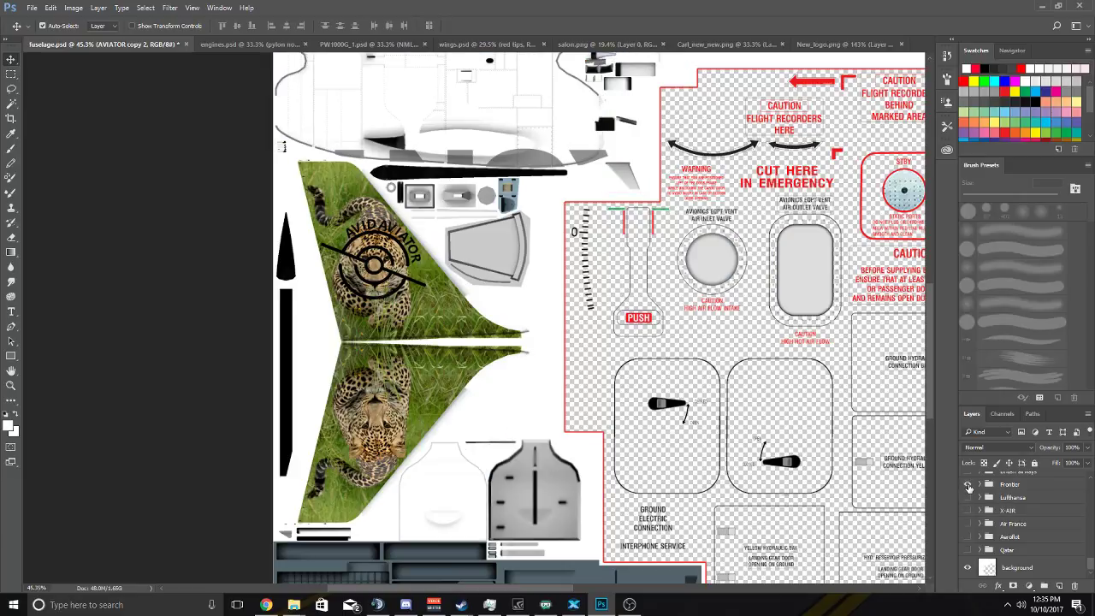
click(969, 486)
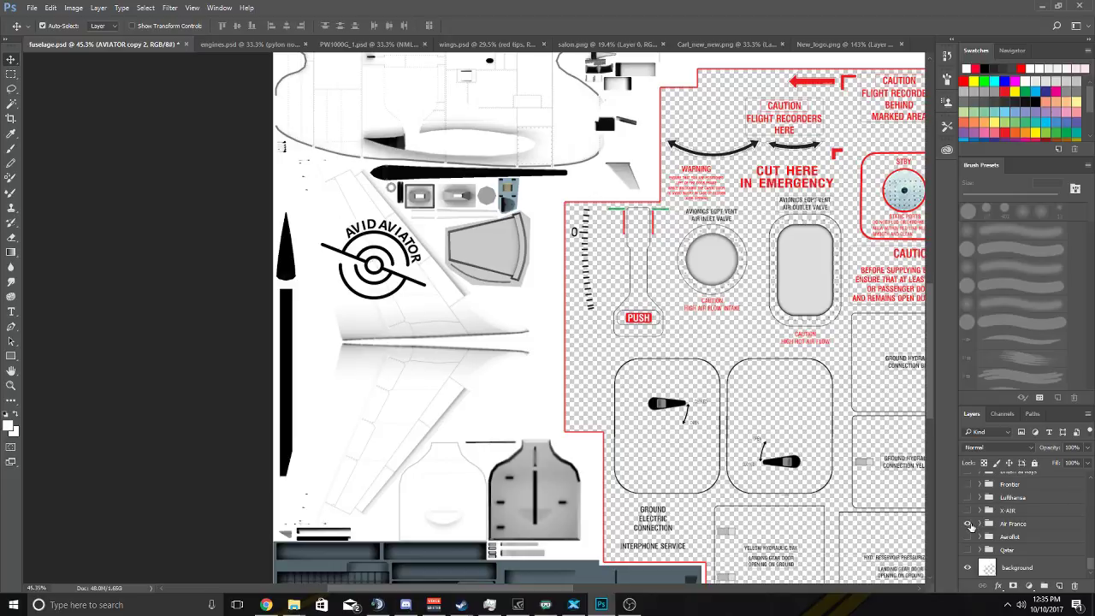
click(969, 523)
click(970, 523)
Preview the remaining Aeroflot, Qatar and NEO livery groups on the tail fins, leaving all of them hidden.
click(969, 537)
click(969, 549)
click(969, 550)
click(970, 550)
scroll(971, 548, up, 1)
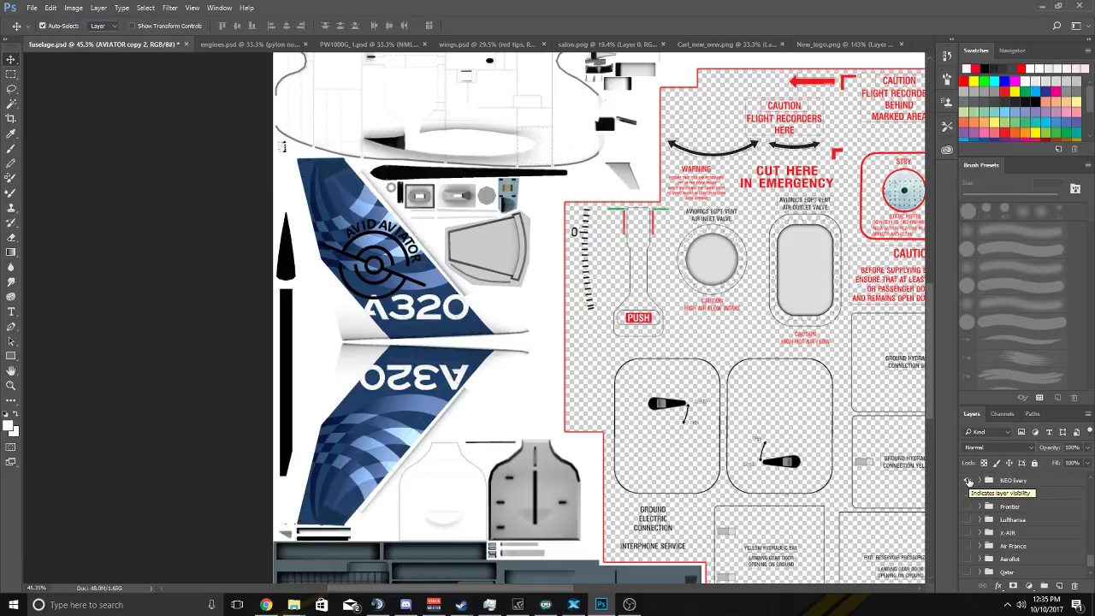
click(969, 481)
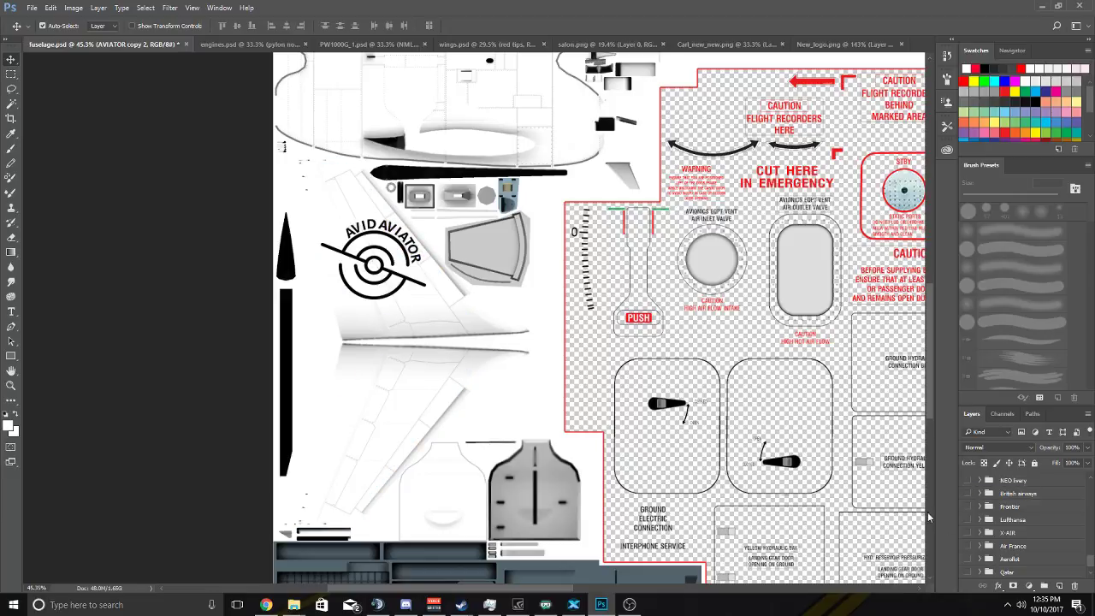
Identify the layer holding the circular tail logo by toggling the visibility of the Avid Front group and Layer 49.
scroll(987, 547, up, 5)
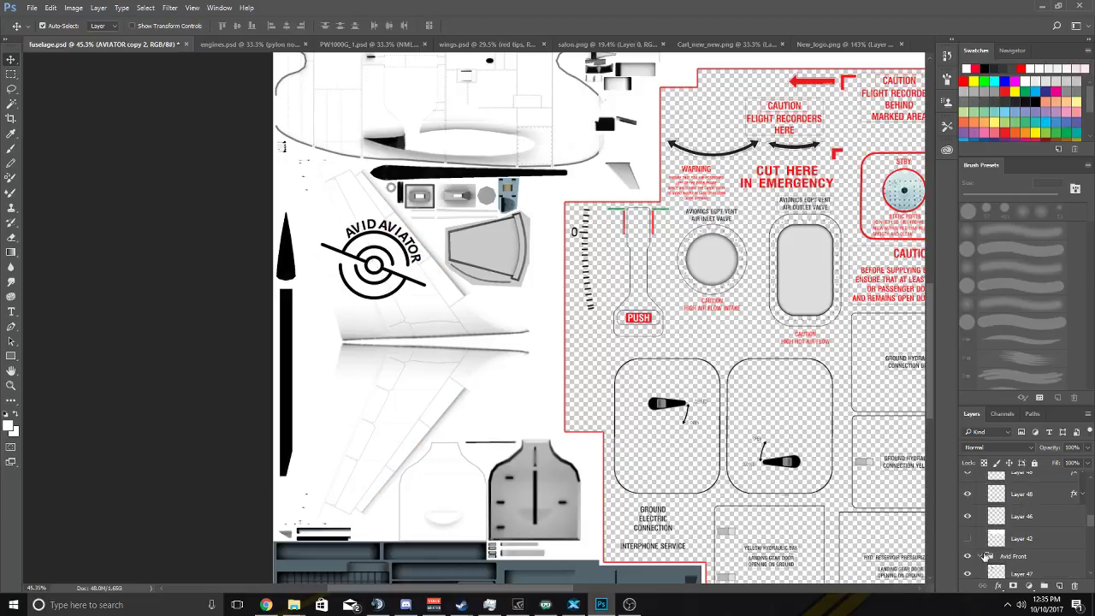
click(987, 556)
scroll(988, 535, down, 1)
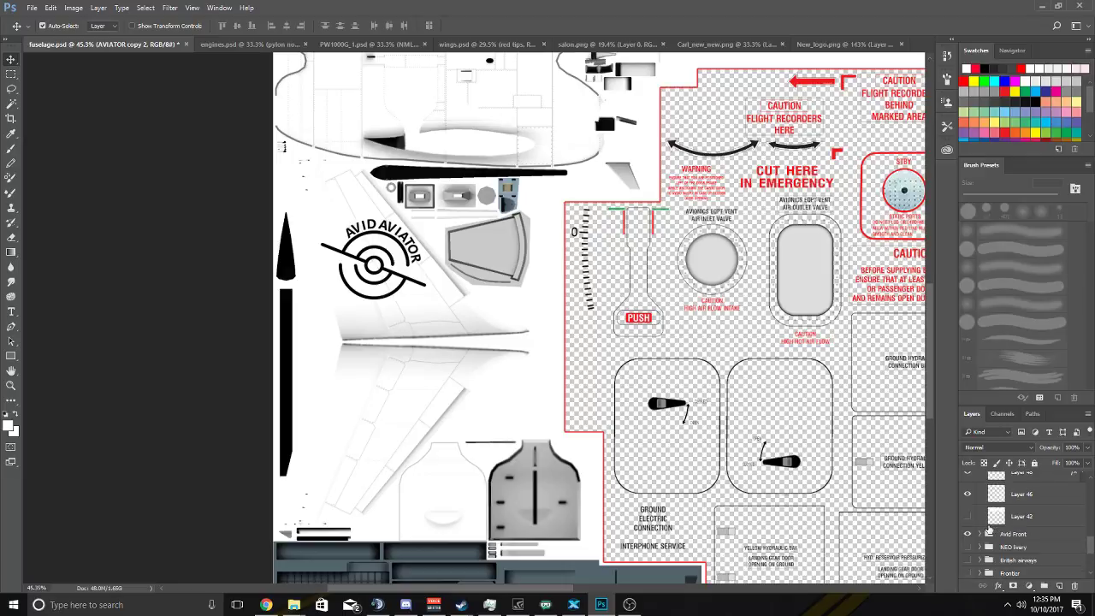
click(968, 534)
click(968, 534)
click(982, 535)
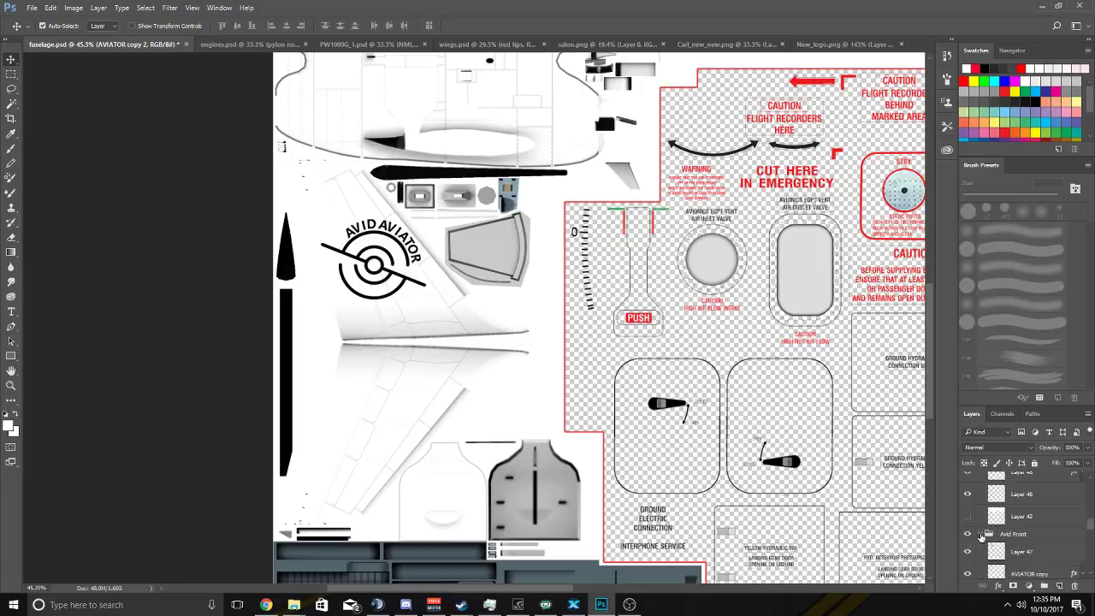
scroll(982, 535, up, 3)
click(968, 530)
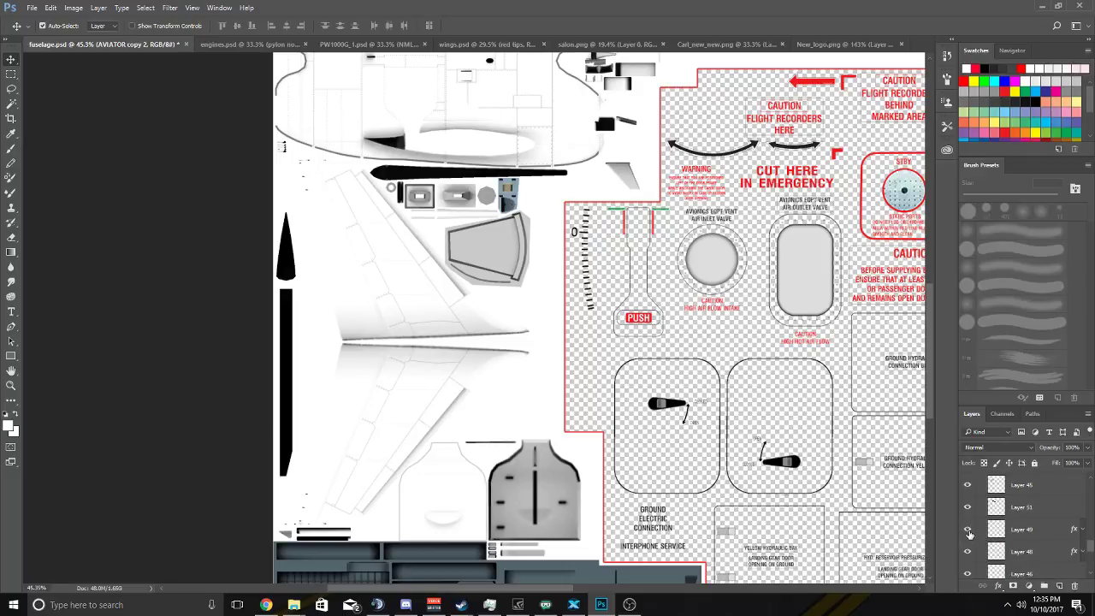
click(968, 532)
Move Layer 49 out of its group to directly below Avid Front, and collapse the Avid Front copy group.
click(1011, 532)
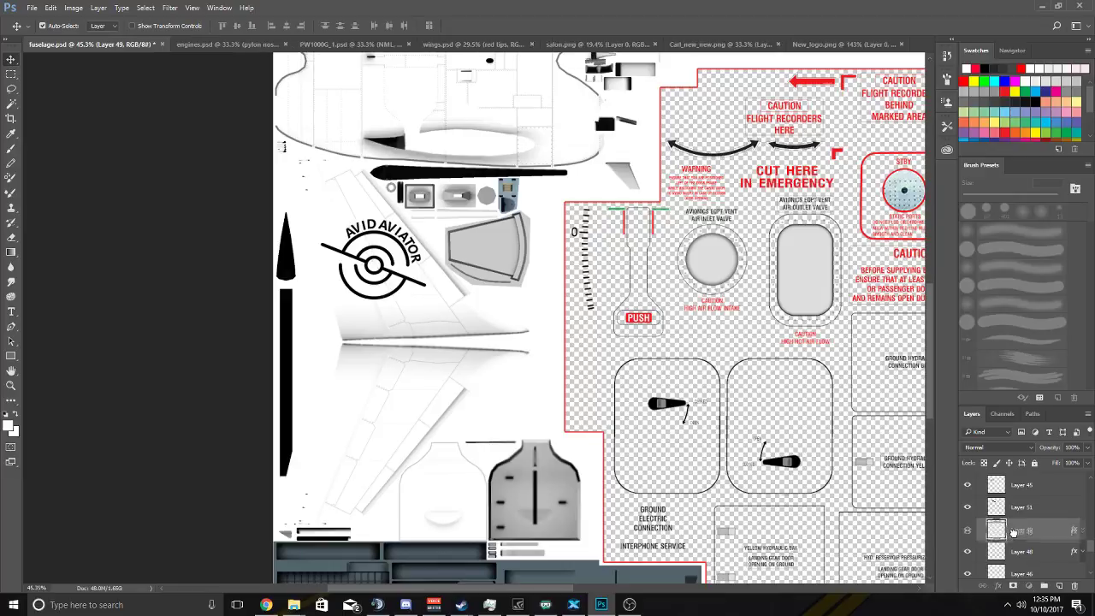
drag(1015, 533, 978, 489)
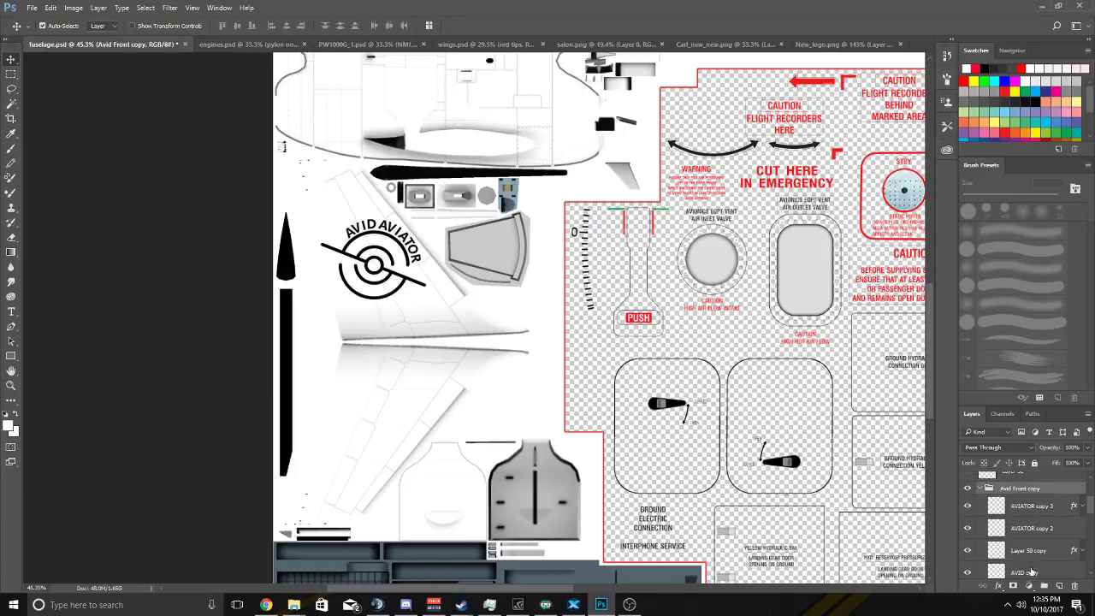
click(978, 490)
Create a layer group named Avid Tail beneath Avid Front and put Layer 49 inside it.
click(1012, 514)
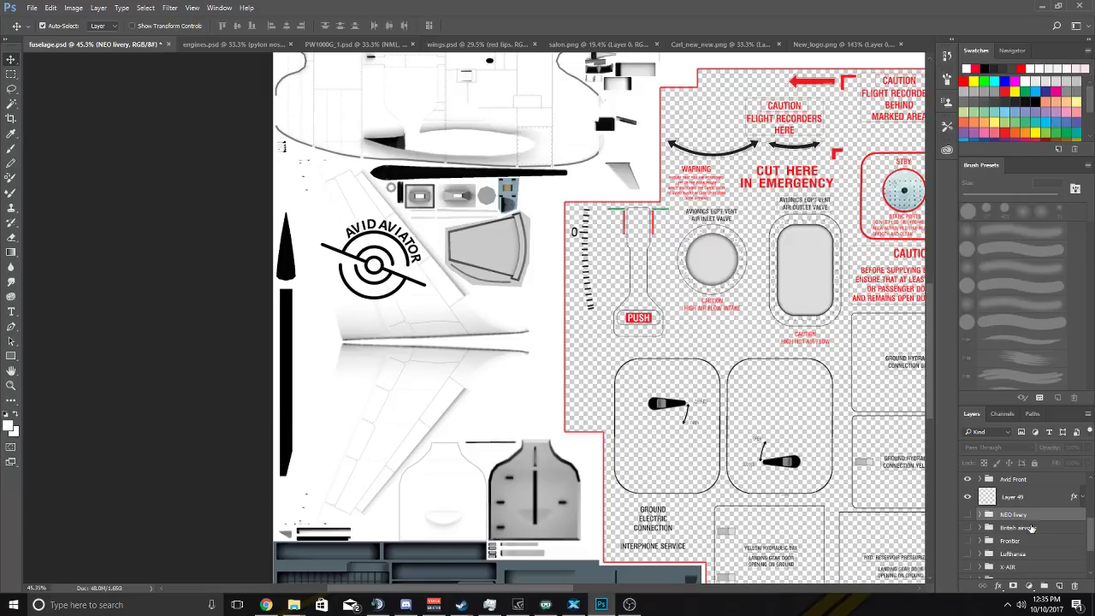
click(1044, 586)
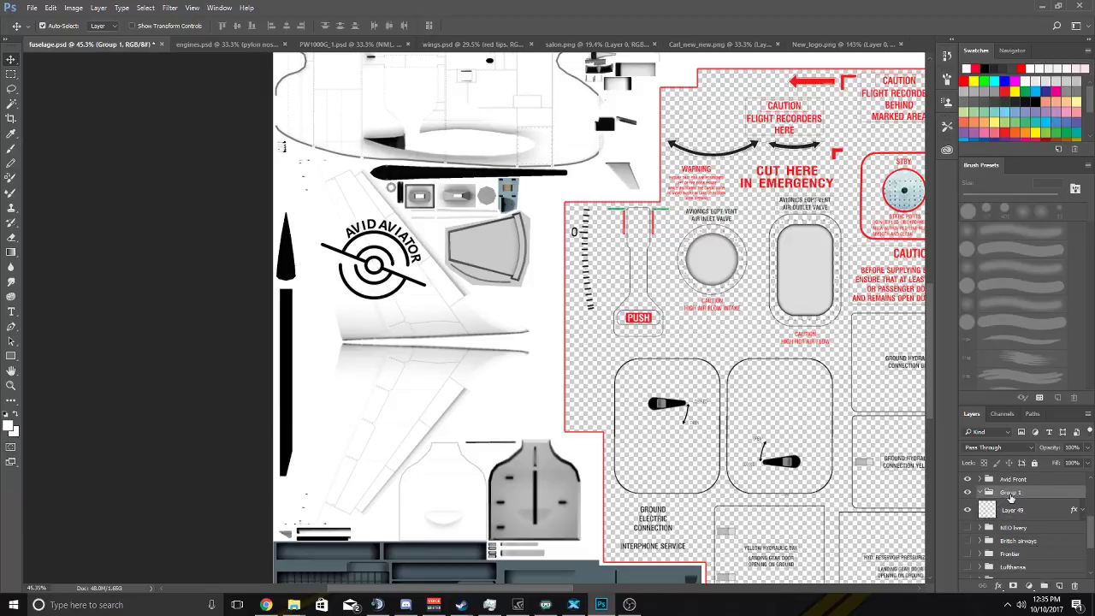
double_click(1012, 494)
text(AVid Tail)
key(Return)
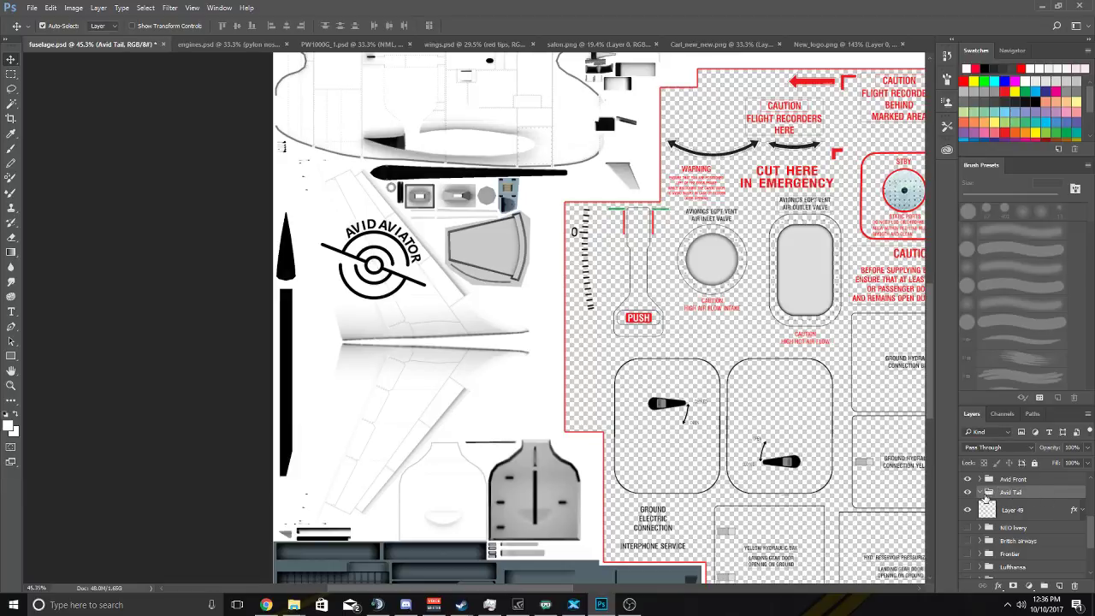
click(1010, 510)
Duplicate Layer 49, the circular tail logo, within the Avid Tail group.
right_click(1008, 511)
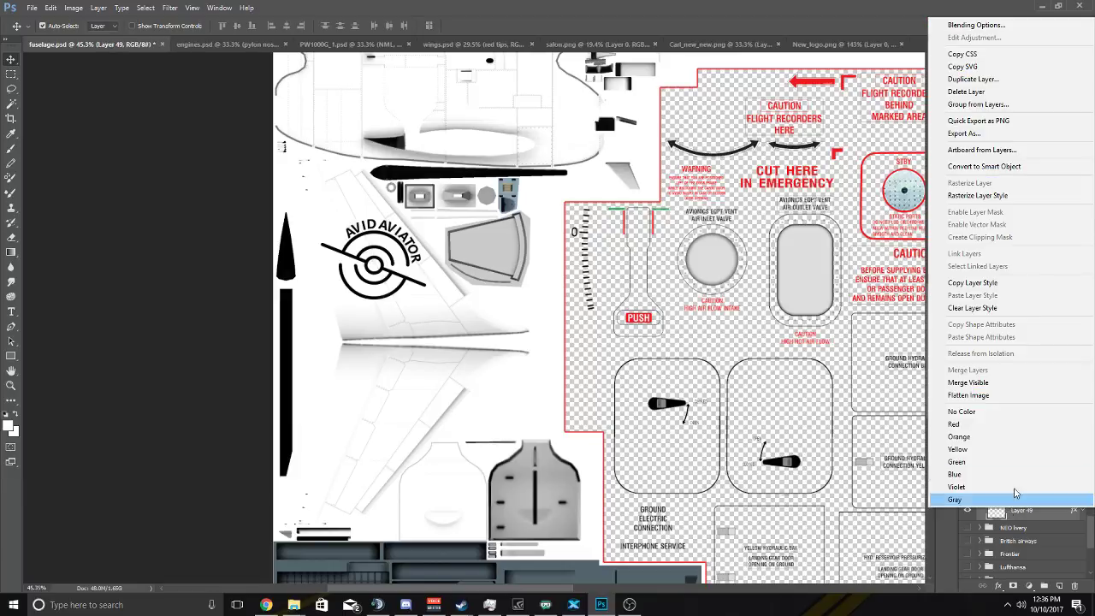
click(976, 80)
click(644, 186)
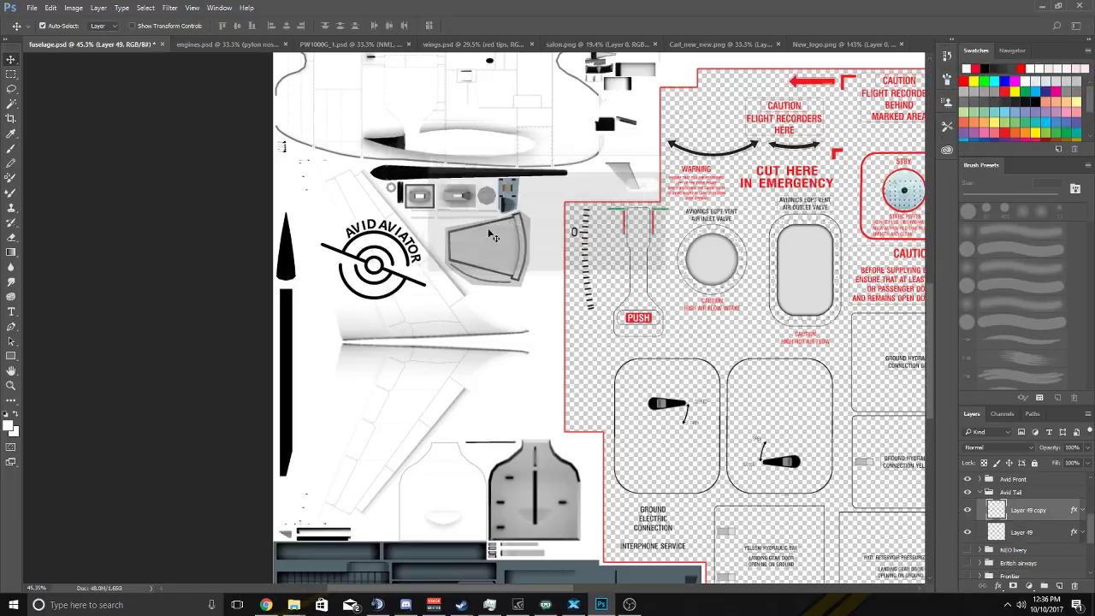
Rotate the duplicated tail logo 180° and move it about 2.04 in straight down onto the mirrored fin.
click(51, 8)
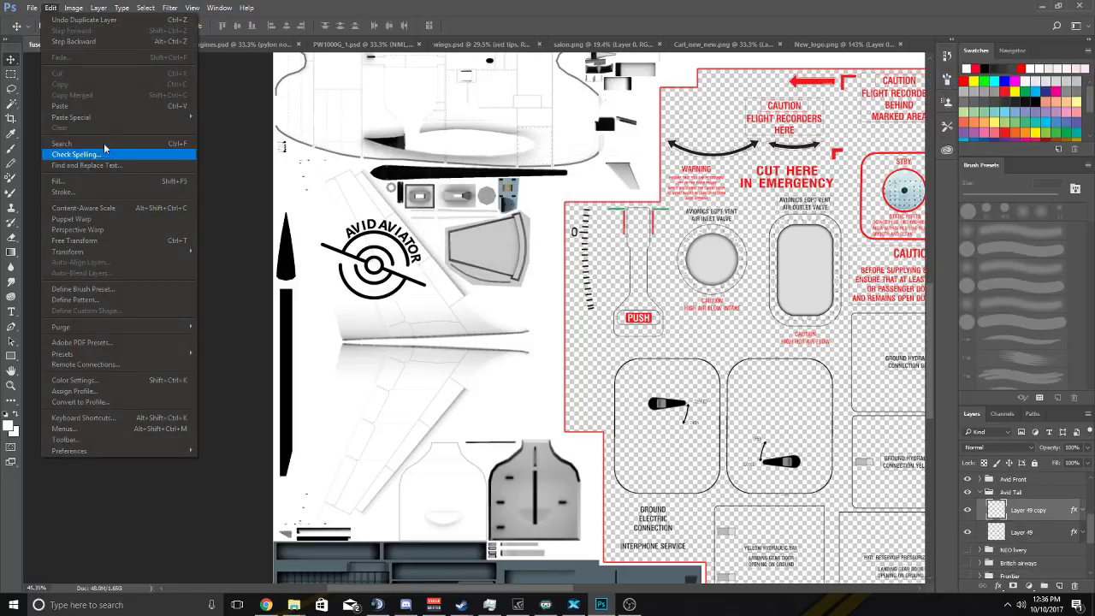
mouse_move(97, 253)
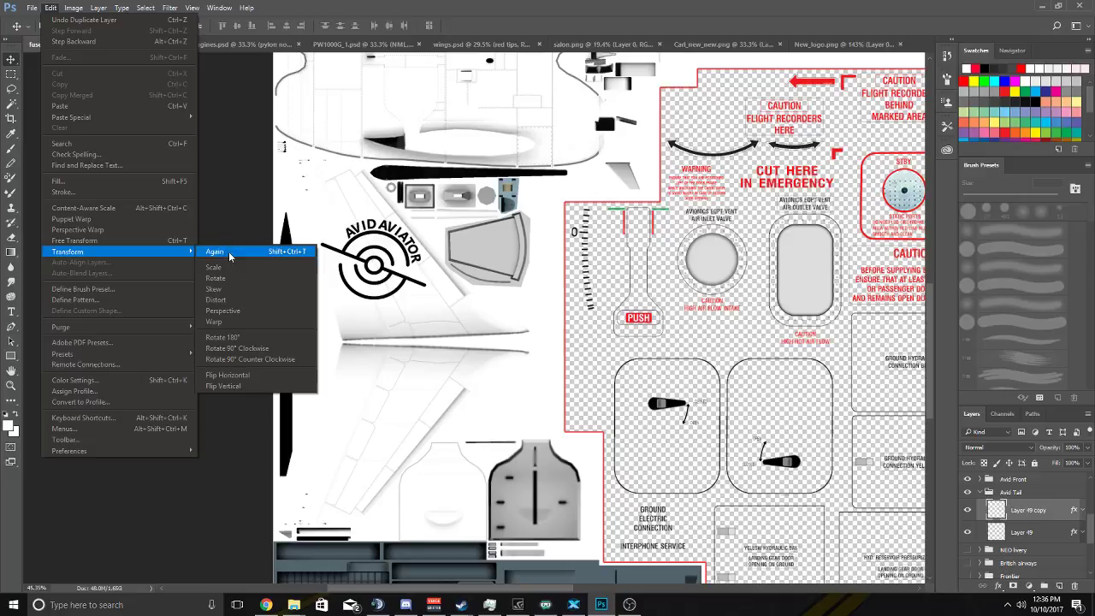
click(257, 339)
drag(385, 257, 386, 413)
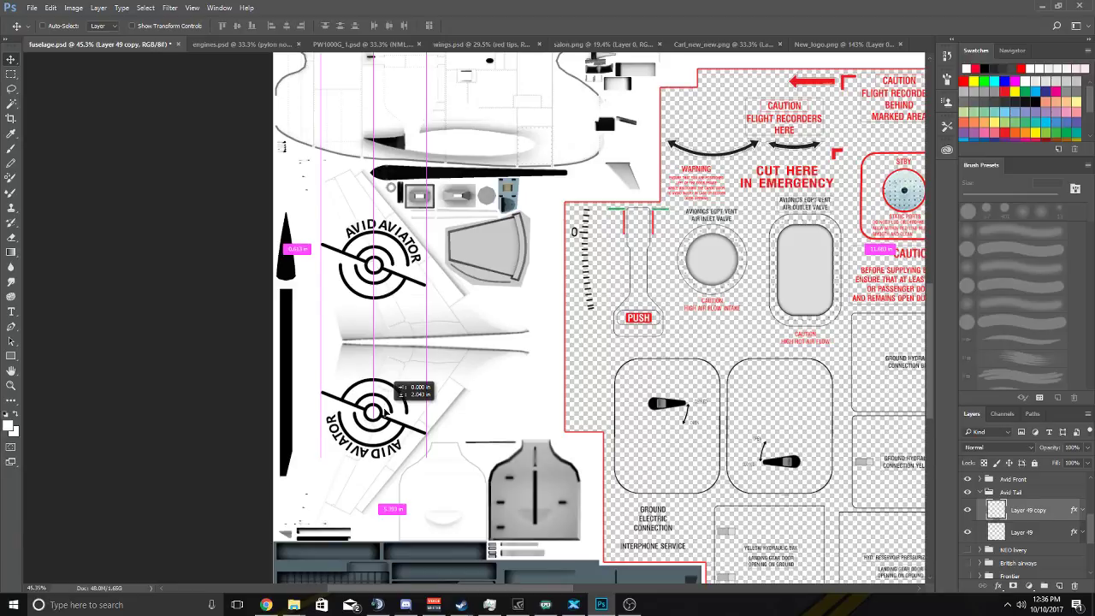
drag(386, 413, 386, 413)
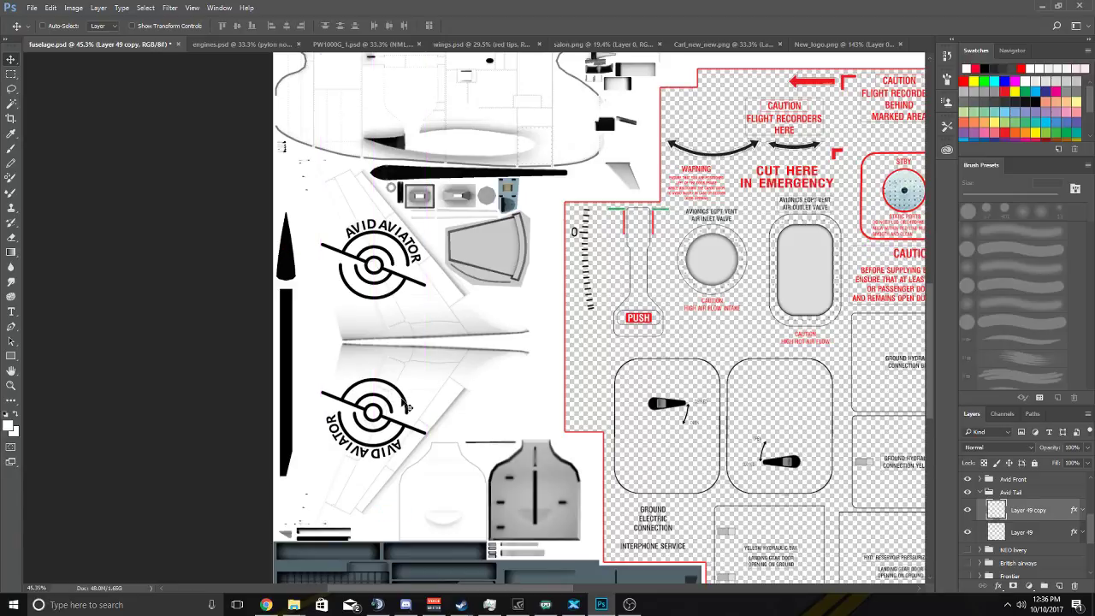
Show the 3D mesh layer and use it to nudge the mirrored fin's logo slightly up and about 0.05 in right.
scroll(386, 413, up, 5)
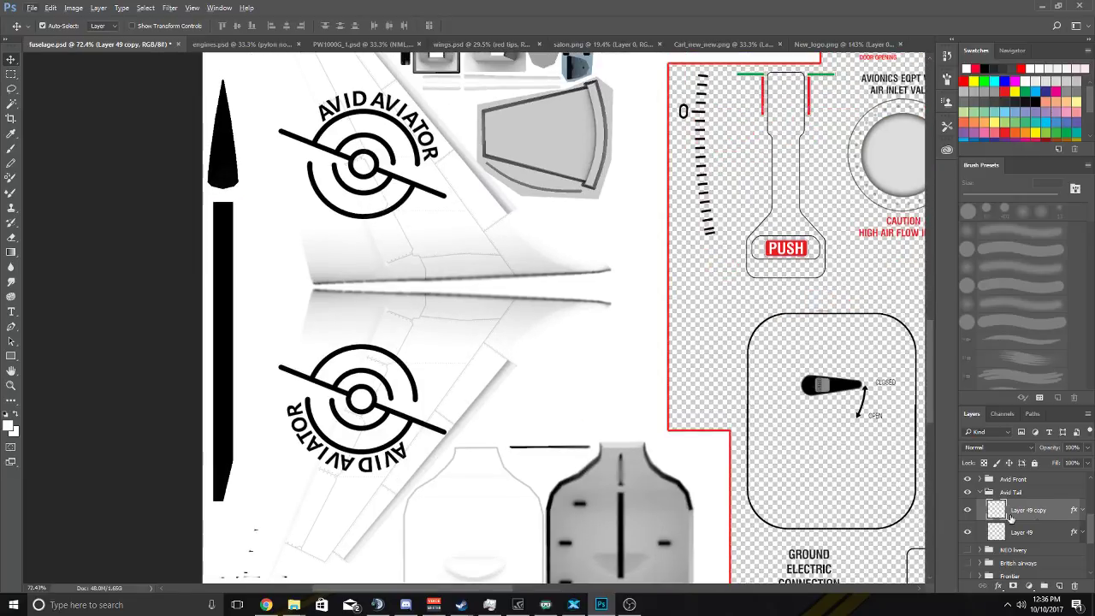
scroll(1018, 522, down, 3)
click(968, 483)
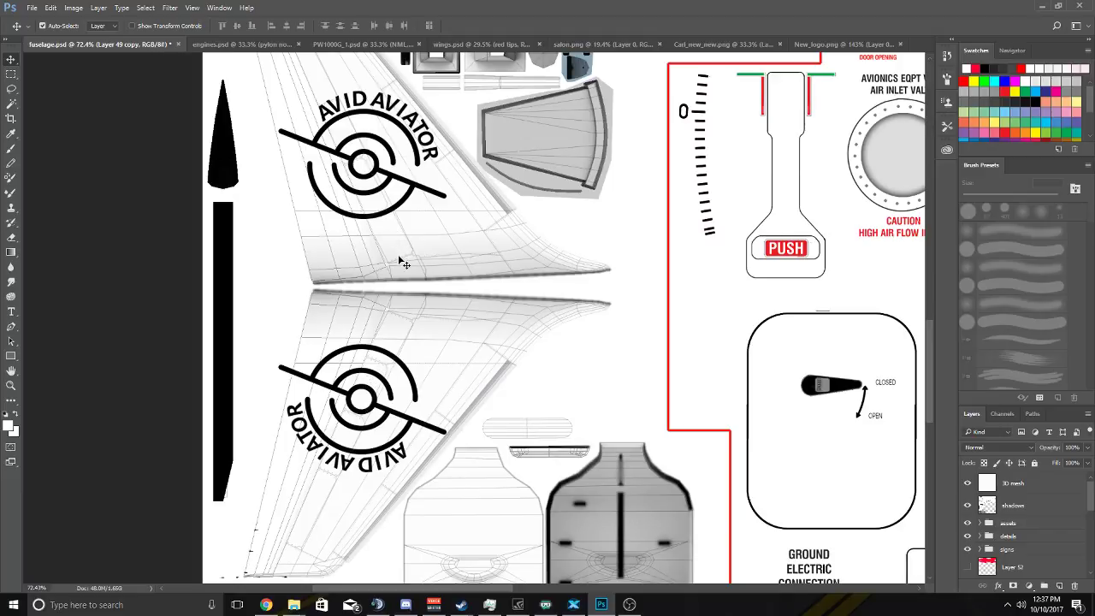
drag(375, 395, 370, 385)
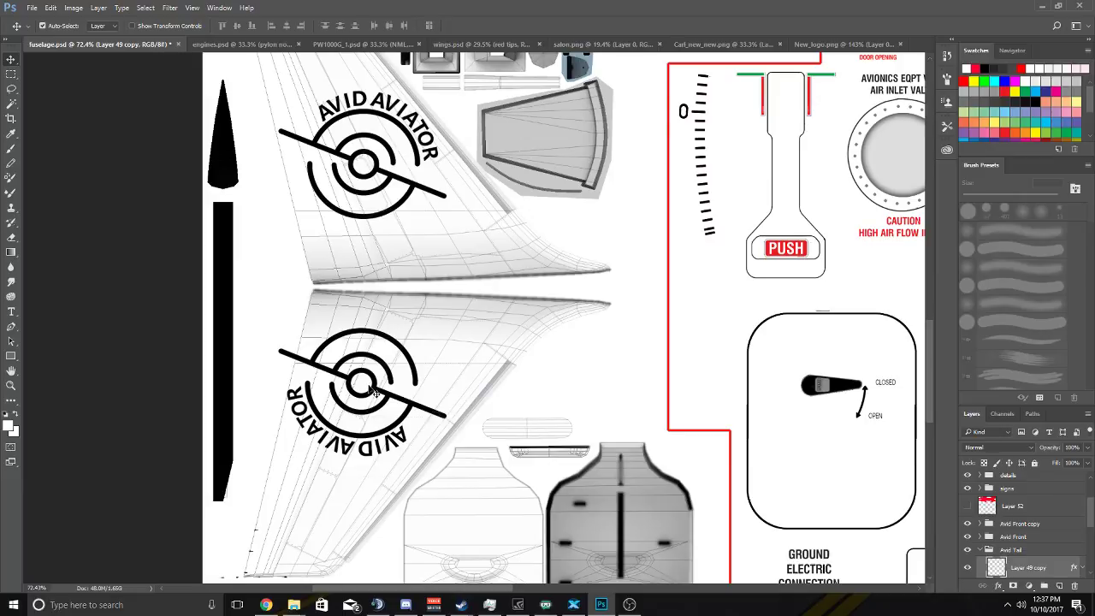
scroll(364, 224, up, 1)
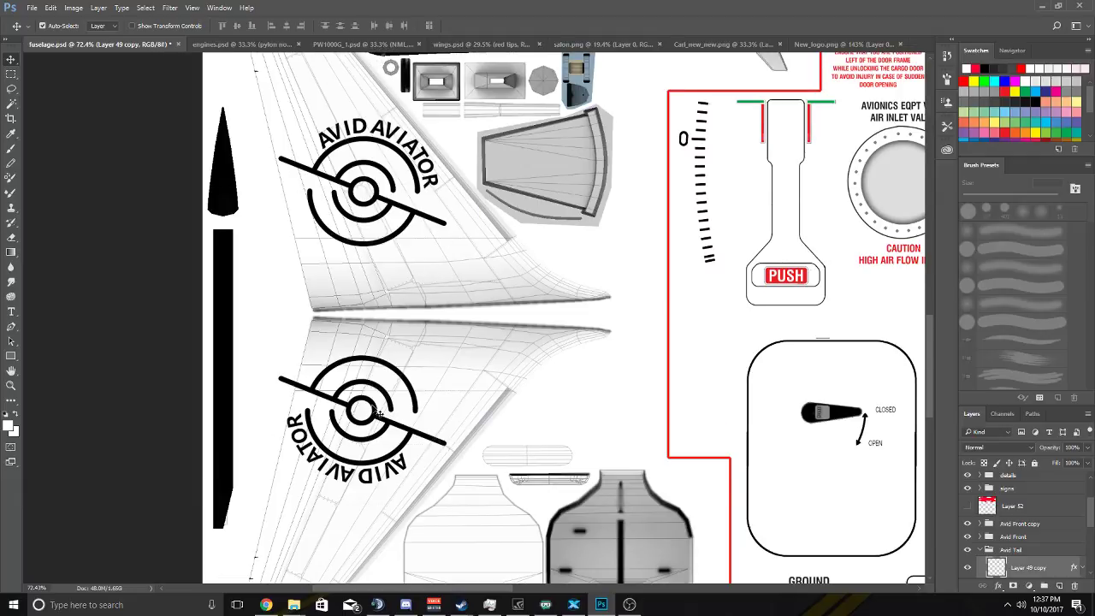
drag(376, 413, 373, 413)
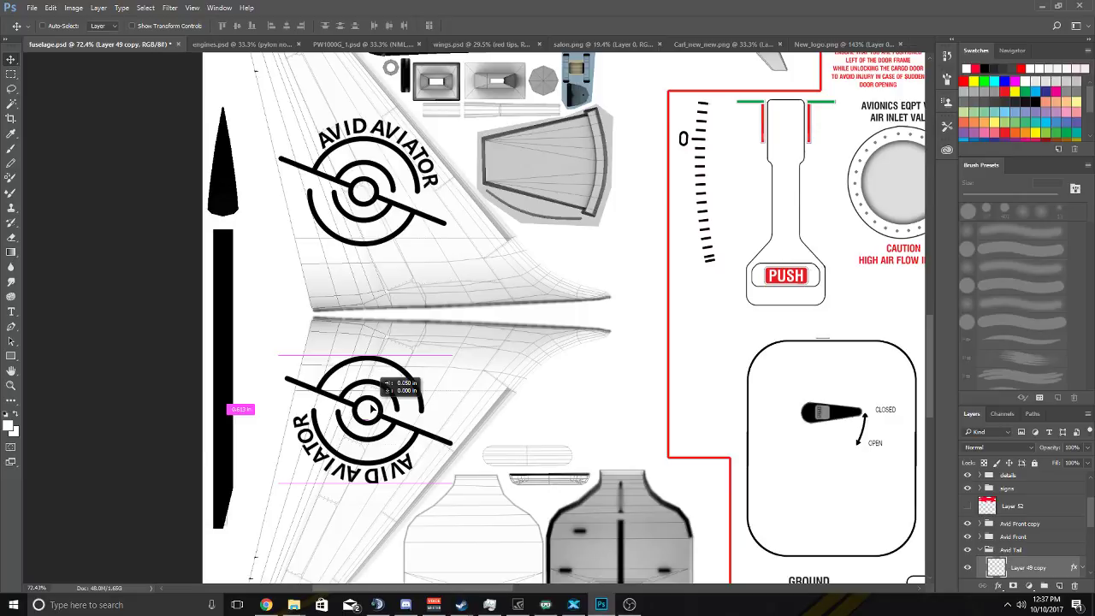
drag(373, 412, 376, 413)
click(376, 411)
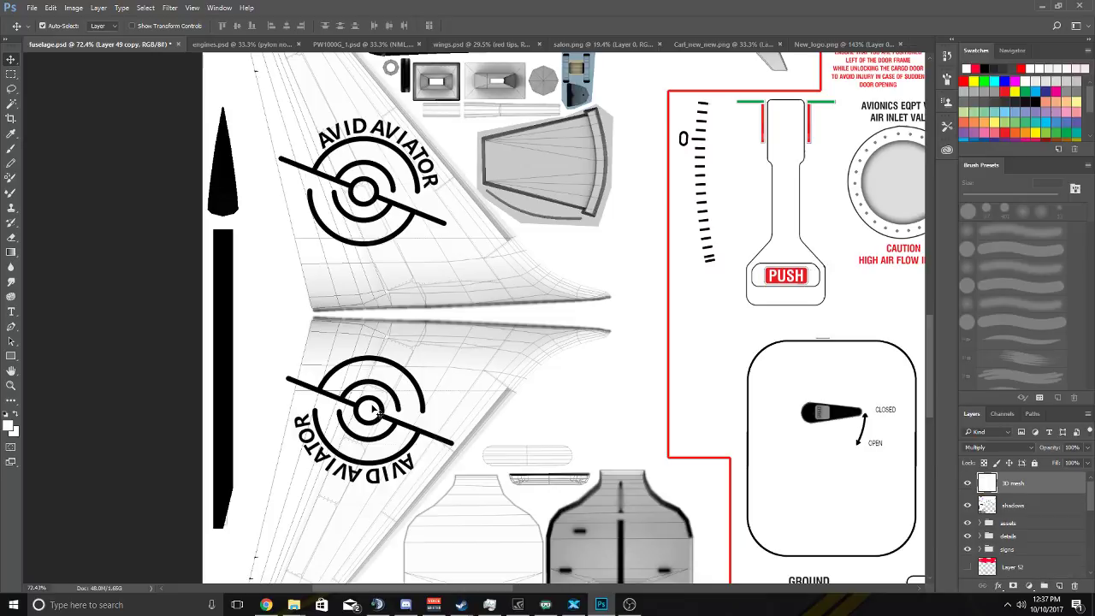
key(ctrl+t)
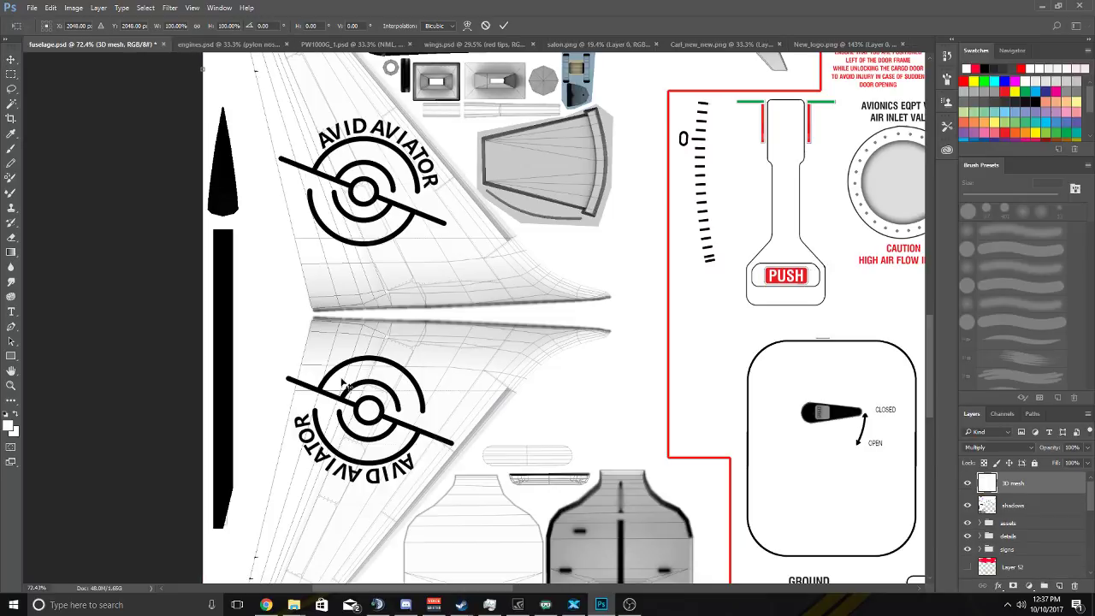
click(485, 26)
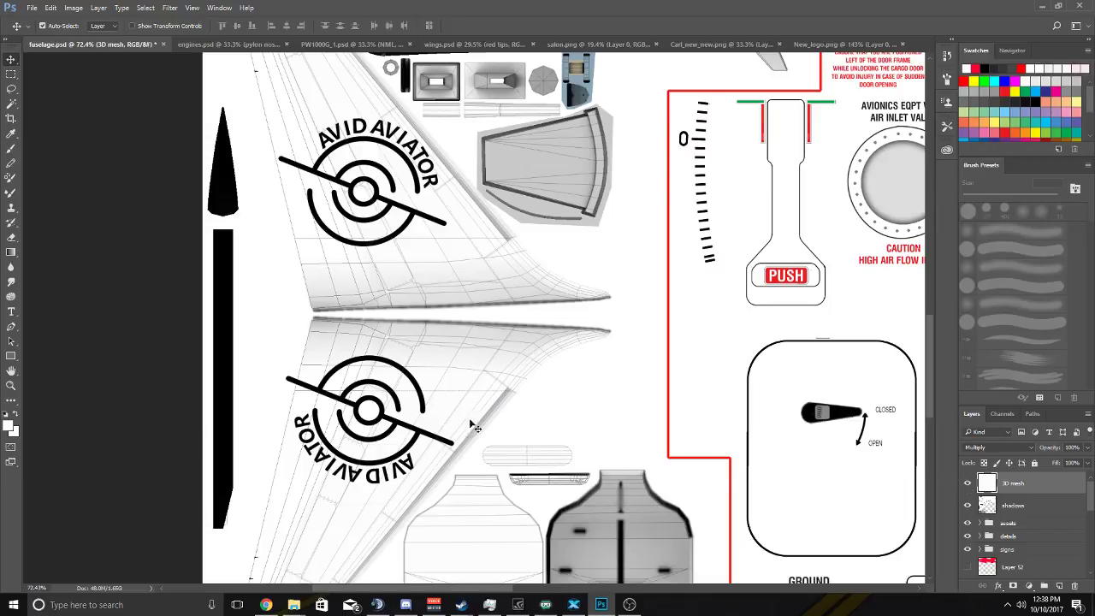
Try scaling Layer 49 copy, the logo on the mirrored fin, down to about 92%.
scroll(976, 505, down, 5)
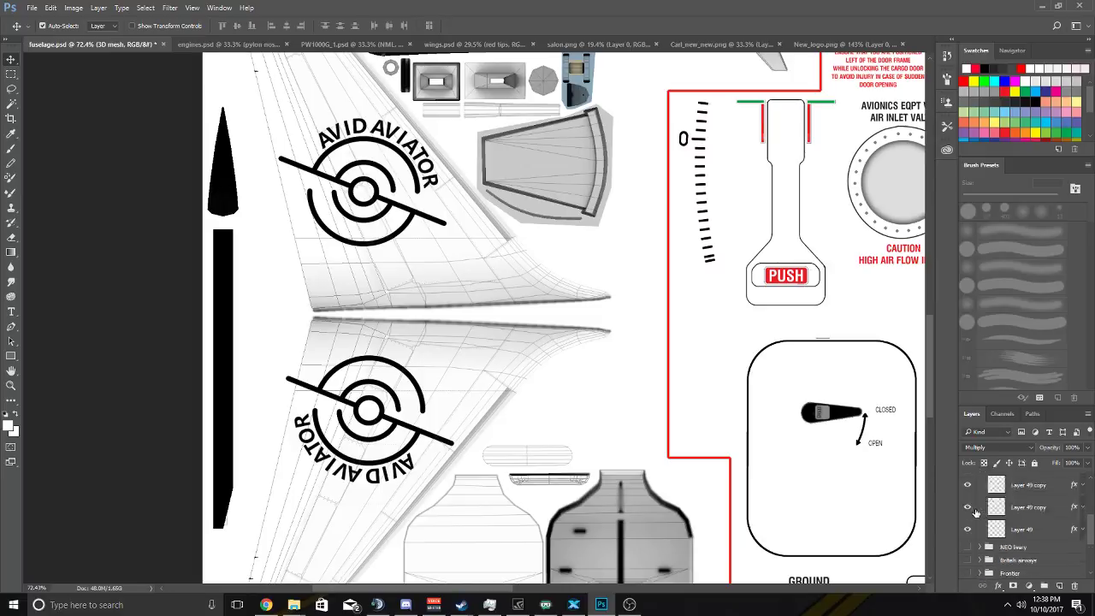
scroll(977, 511, up, 1)
click(970, 530)
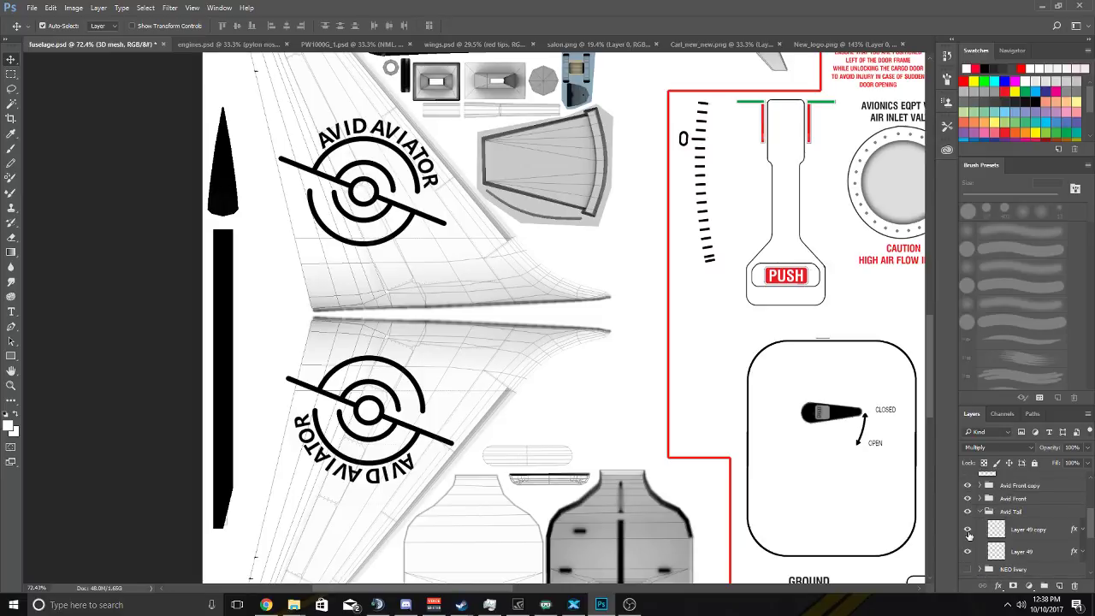
click(996, 533)
key(ctrl+t)
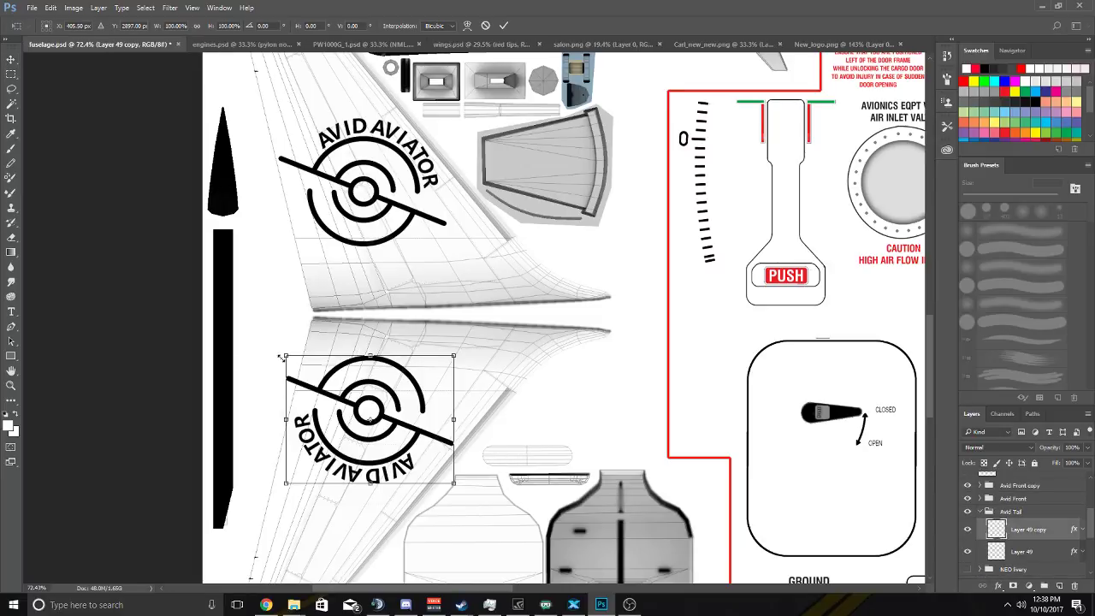
drag(283, 357, 301, 366)
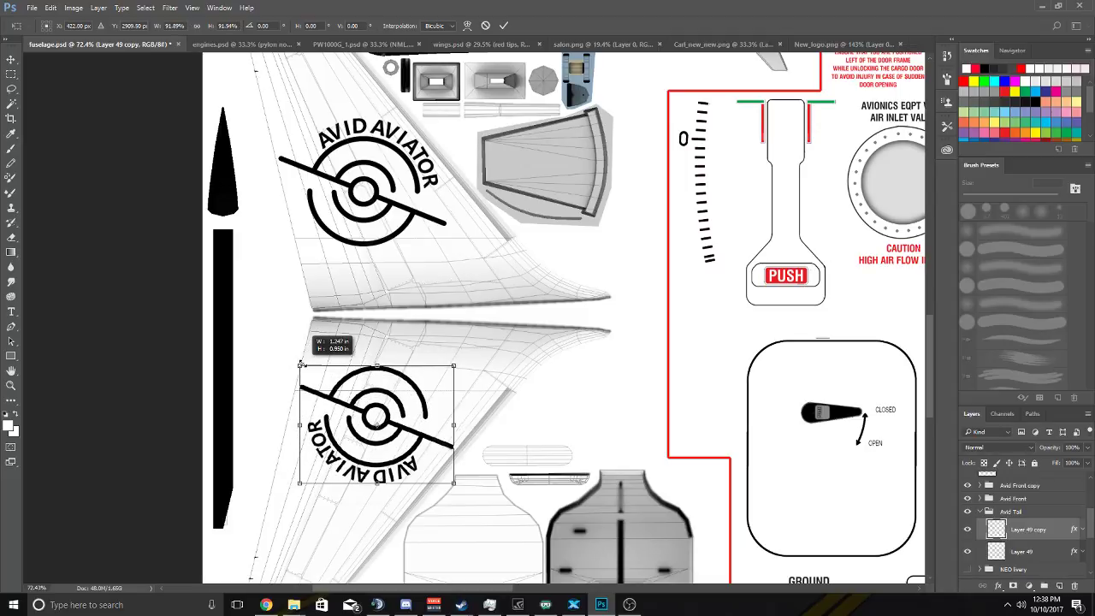
drag(301, 365, 301, 366)
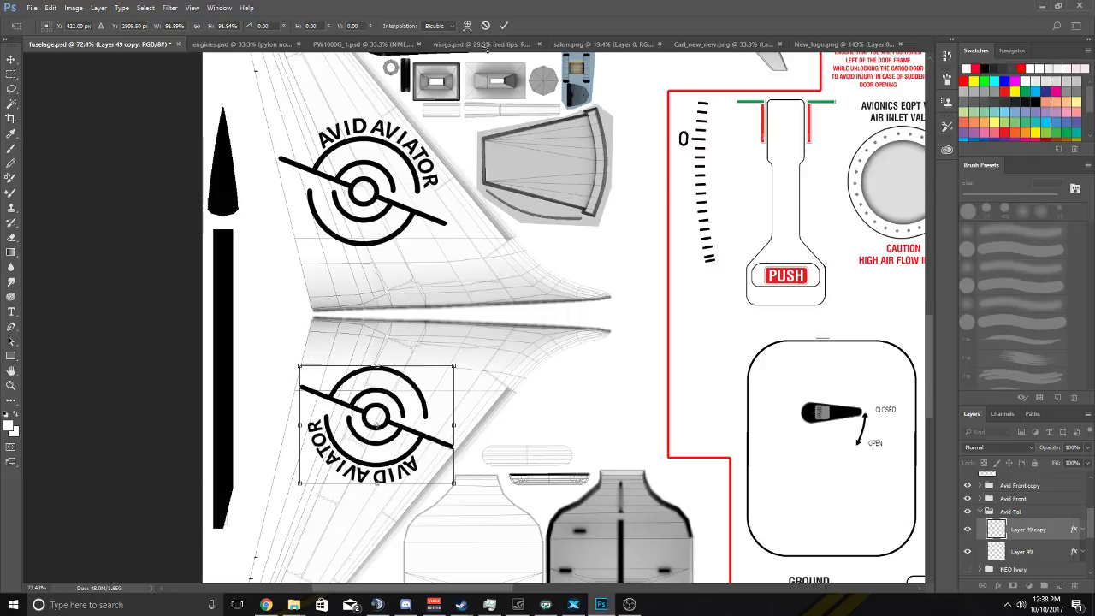
Look over the PW1000G_1.psd and engines.psd textures, and return to fuselage.psd.
click(432, 45)
click(347, 45)
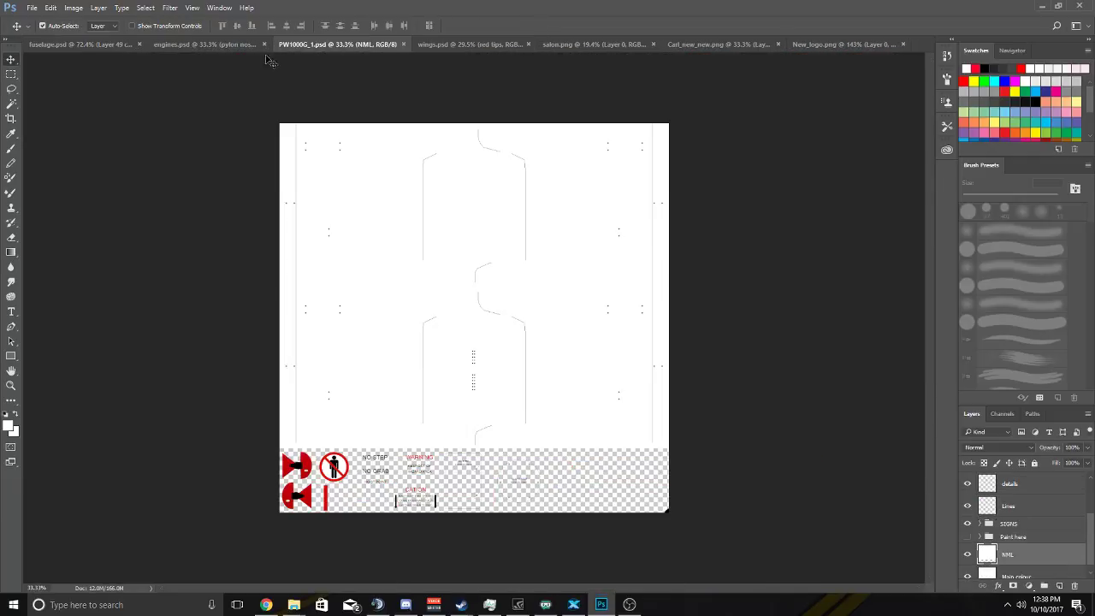
click(228, 48)
click(103, 45)
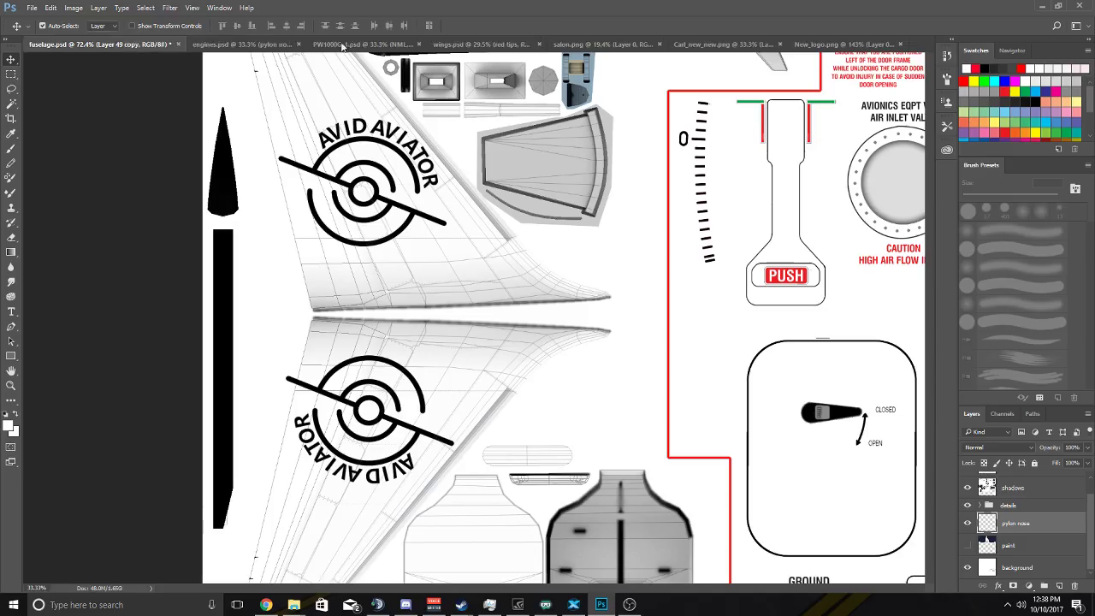
Scale Layer 49 copy, the logo on the mirrored fin, down to about 92% from its upper-left corner.
click(364, 415)
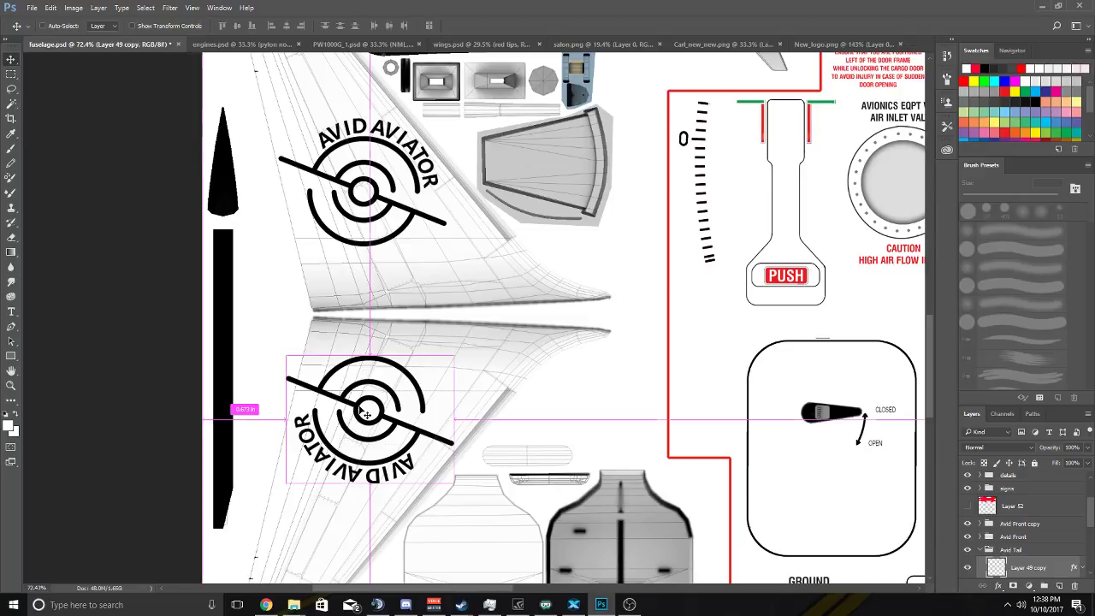
key(ctrl+t)
drag(284, 353, 299, 360)
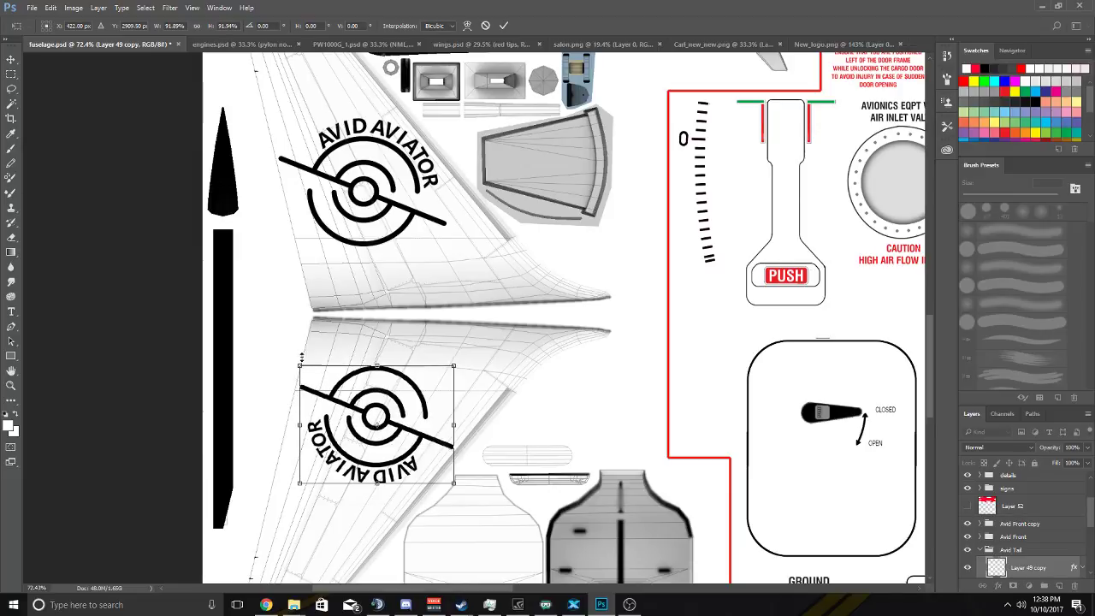
click(503, 25)
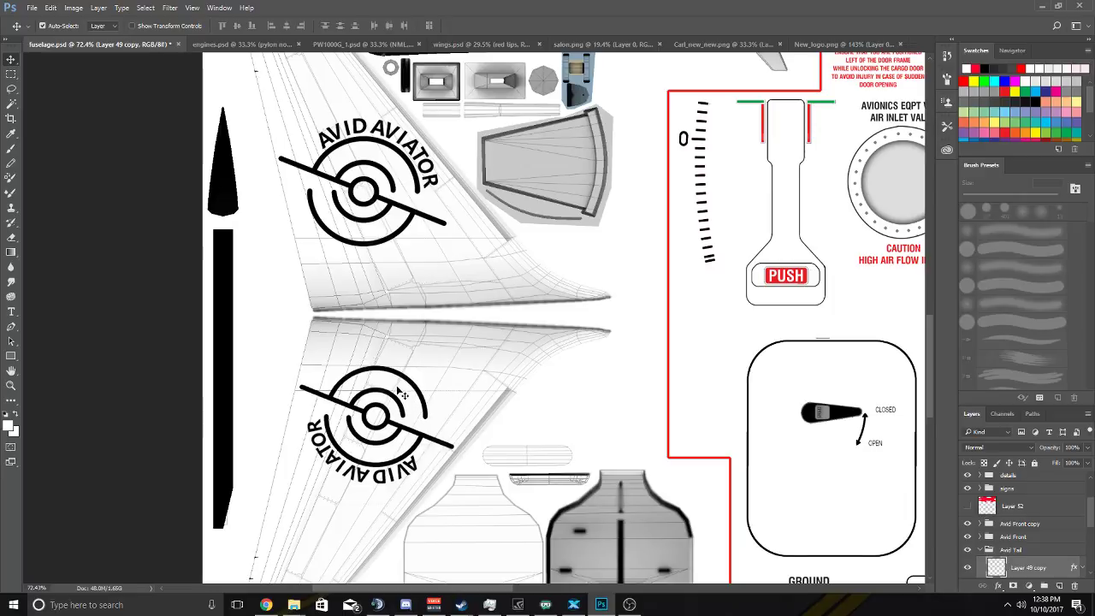
scroll(400, 392, down, 2)
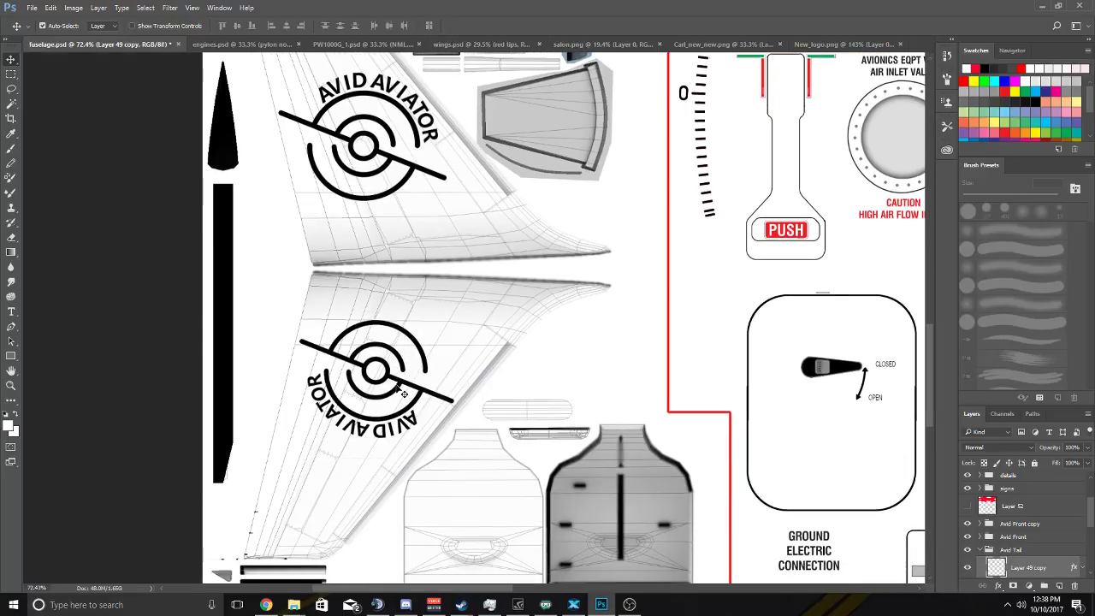
scroll(402, 390, up, 1)
scroll(402, 390, up, 1)
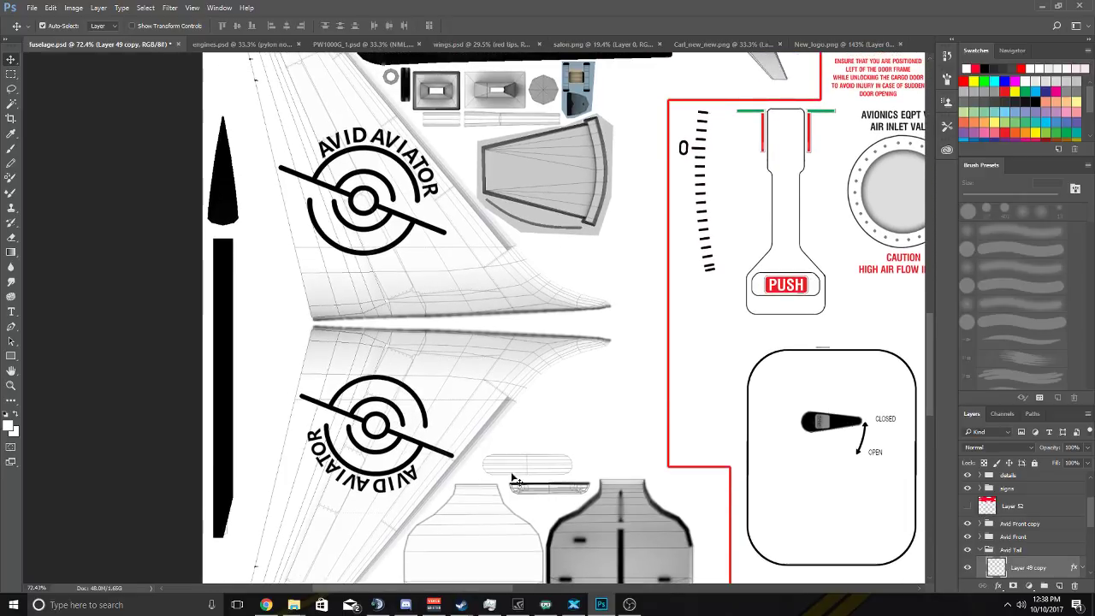
Duplicate Layer 49 copy, the scaled-down logo on the mirrored fin.
right_click(1015, 549)
click(980, 133)
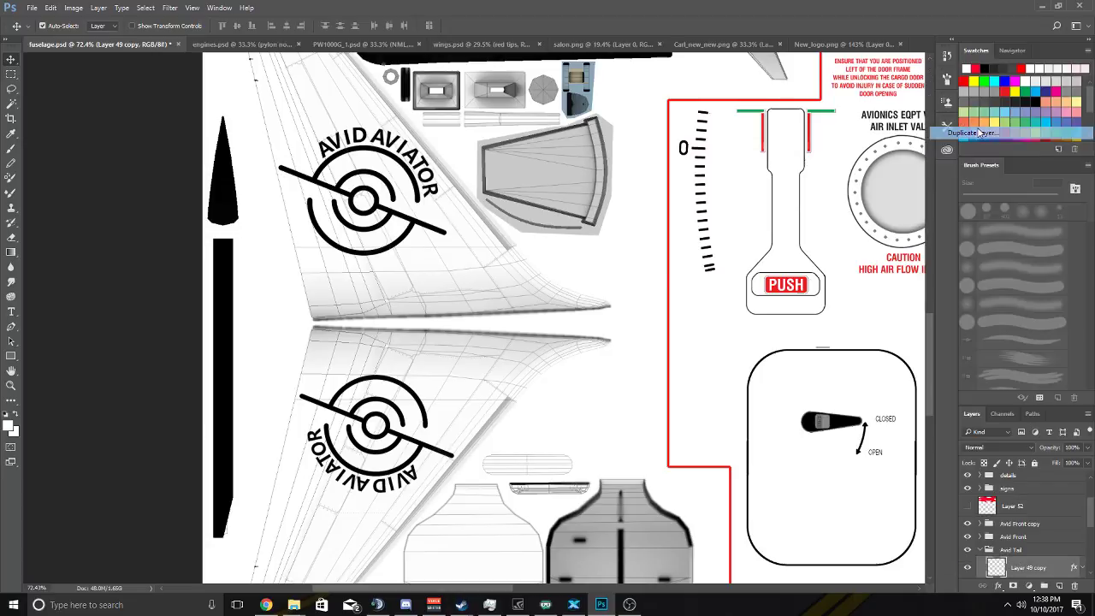
click(640, 188)
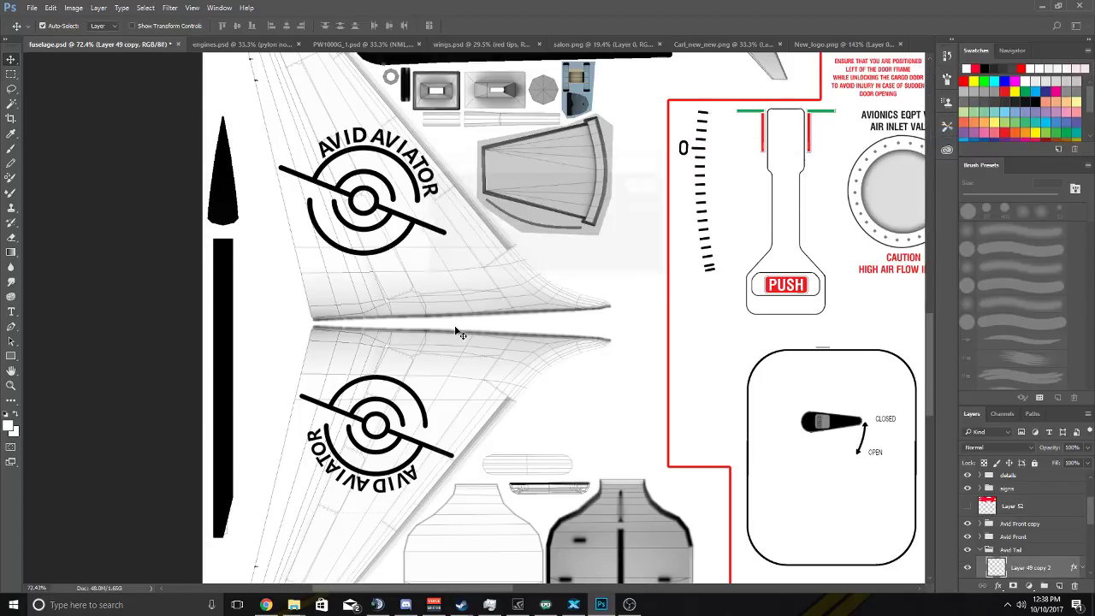
Rotate the new duplicate logo 180° and move it up onto the upper fin.
click(50, 8)
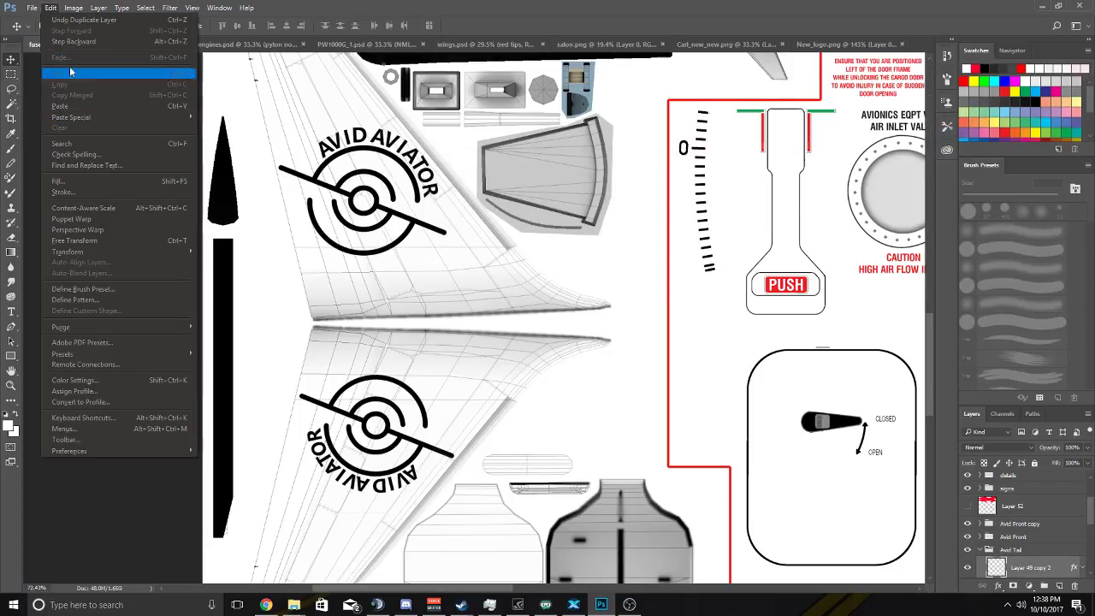
mouse_move(98, 252)
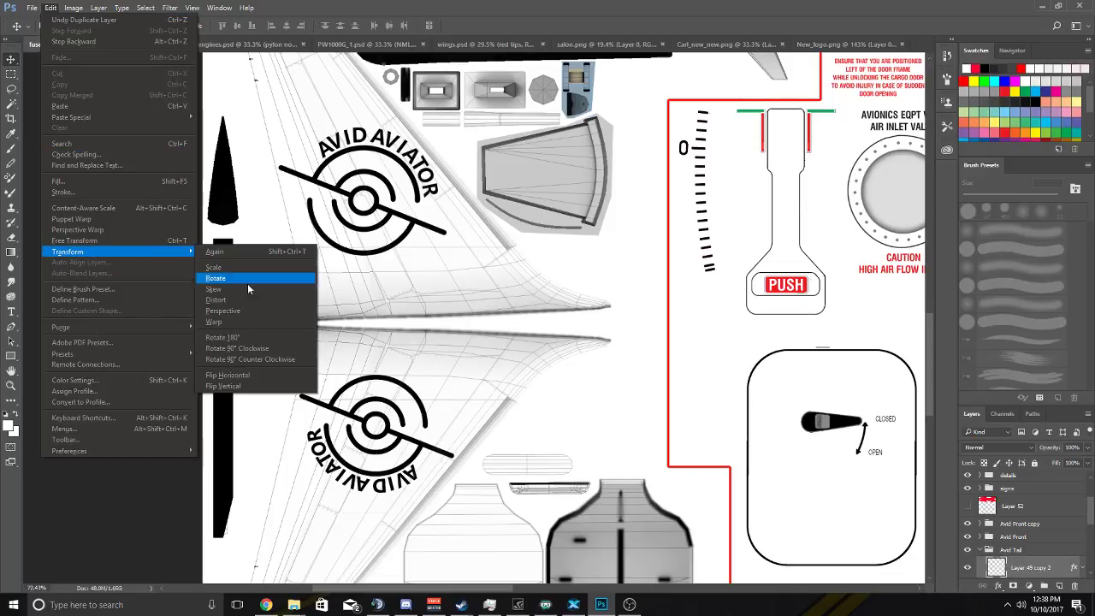
click(224, 337)
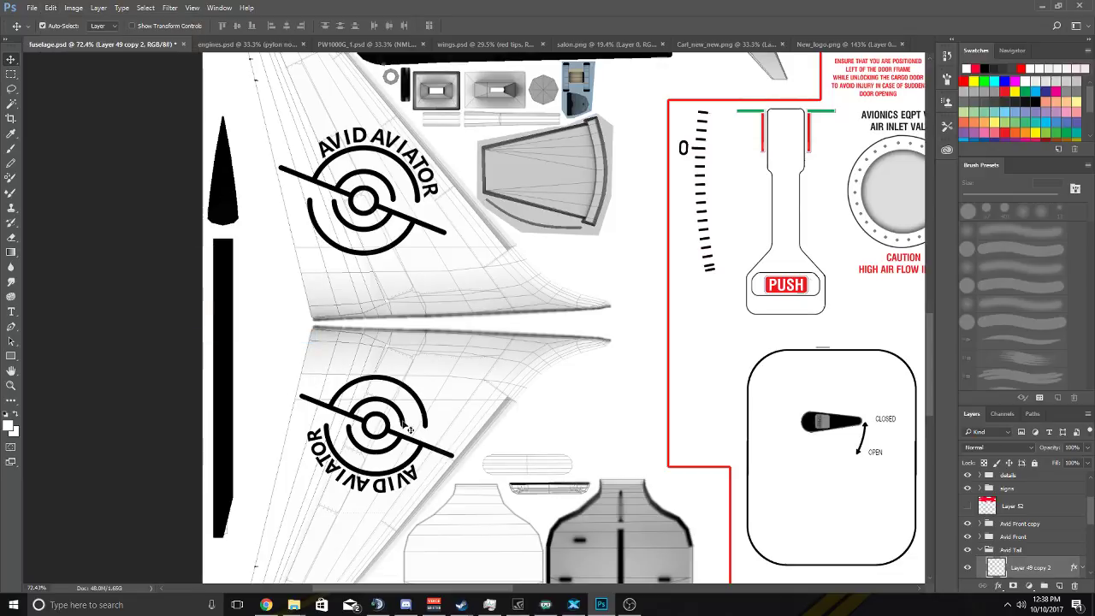
drag(409, 430, 383, 426)
drag(385, 428, 385, 199)
Hide Layer 49, the original larger logo on the upper fin, keeping Layer 49 copy visible.
scroll(1018, 547, down, 1)
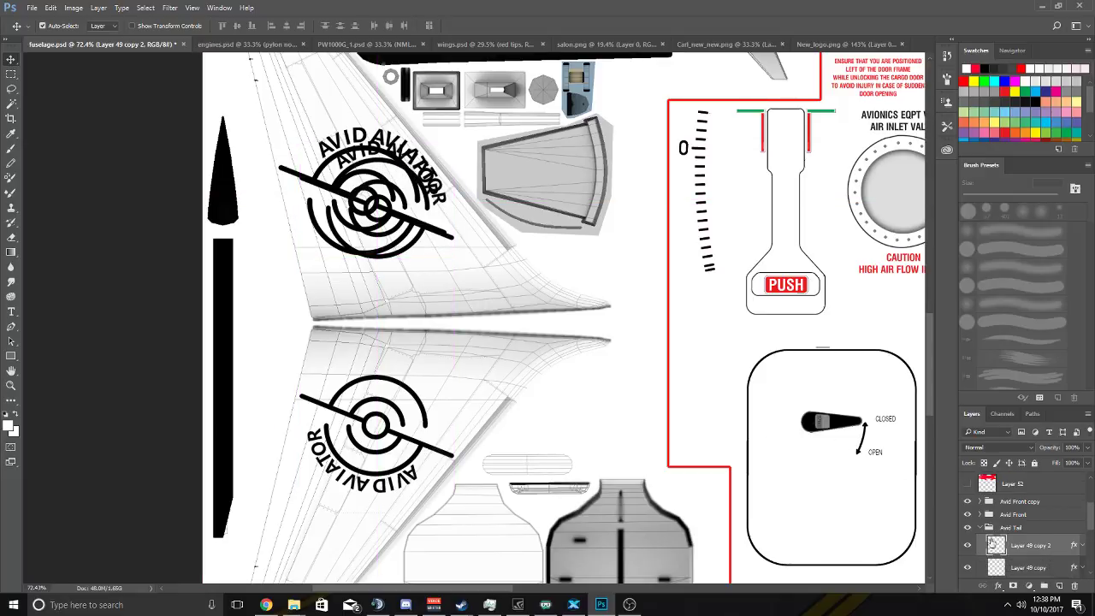
key(Delete)
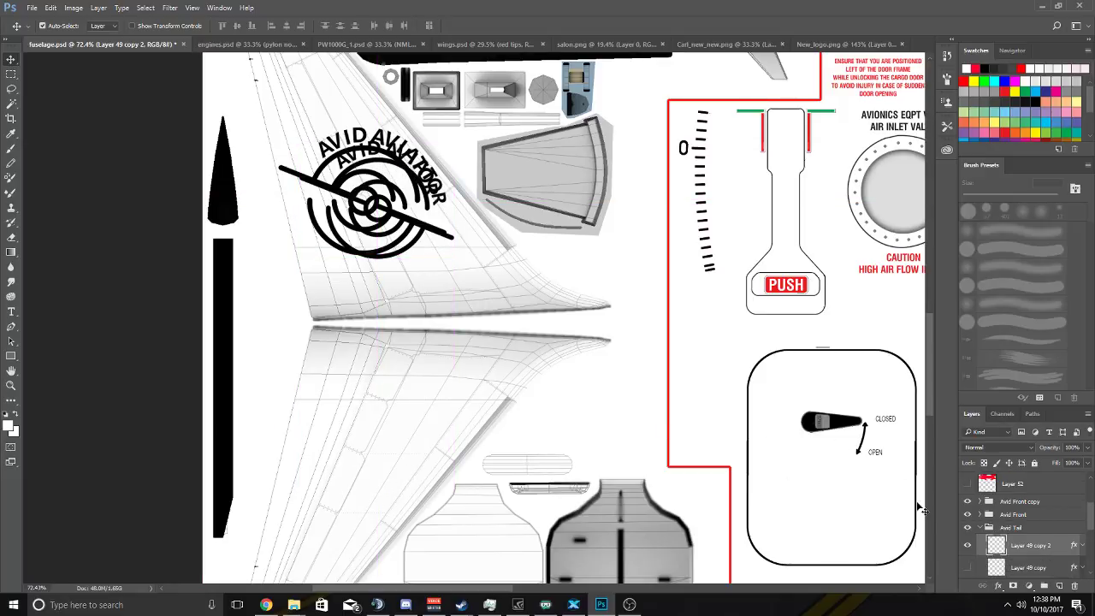
scroll(1016, 545, down, 1)
key(ctrl+z)
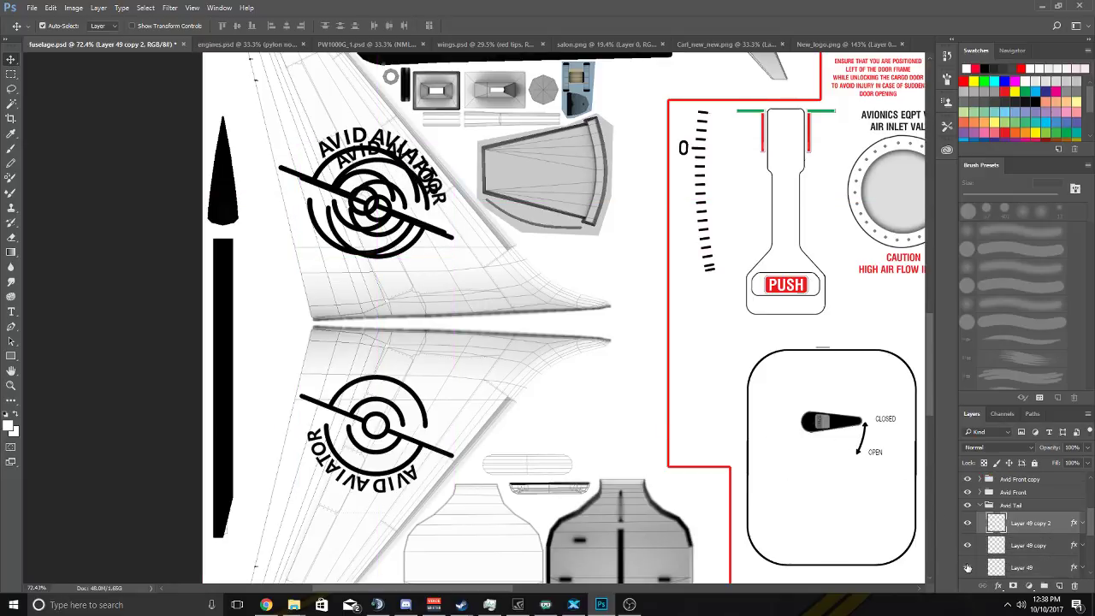
click(968, 568)
Move Layer 49 copy 2 slightly down on the upper fin, lined up vertically with the mirrored fin's logo.
drag(370, 212, 378, 217)
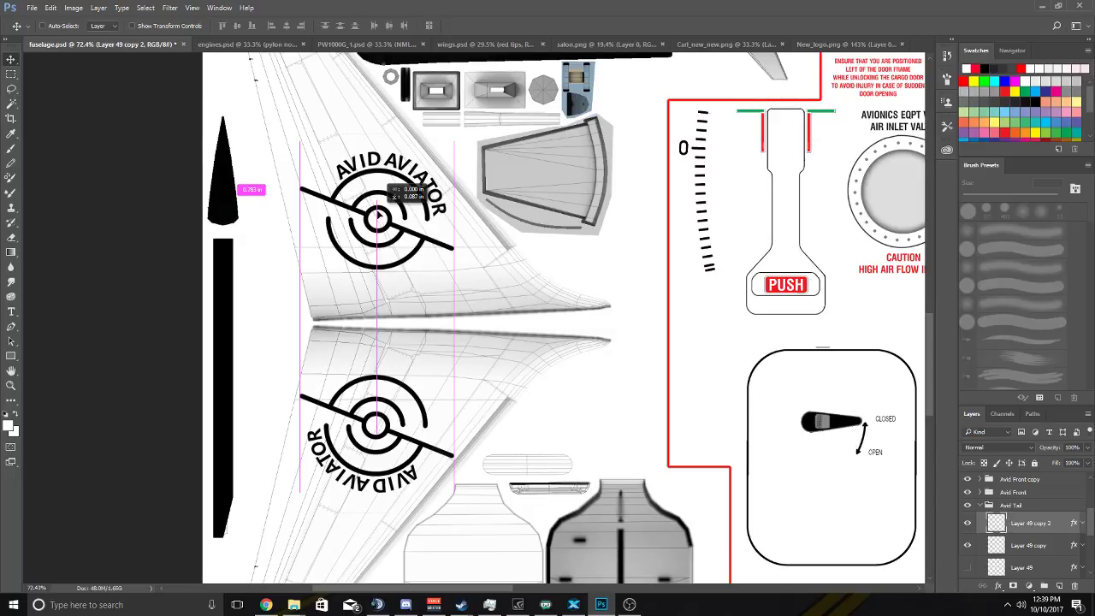
drag(394, 196, 381, 219)
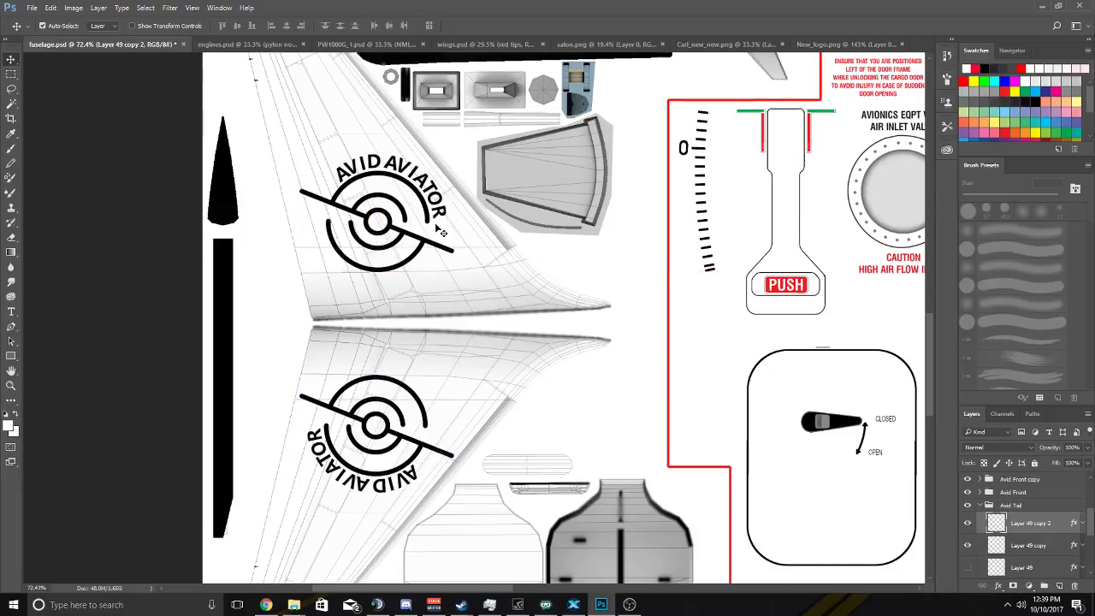
scroll(441, 231, up, 2)
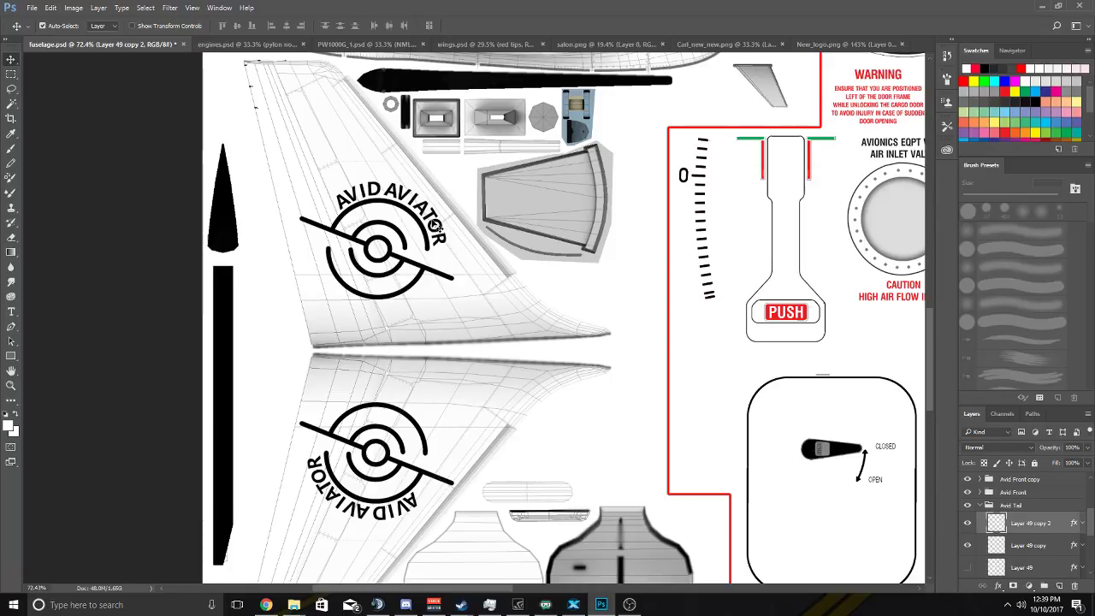
scroll(422, 208, up, 2)
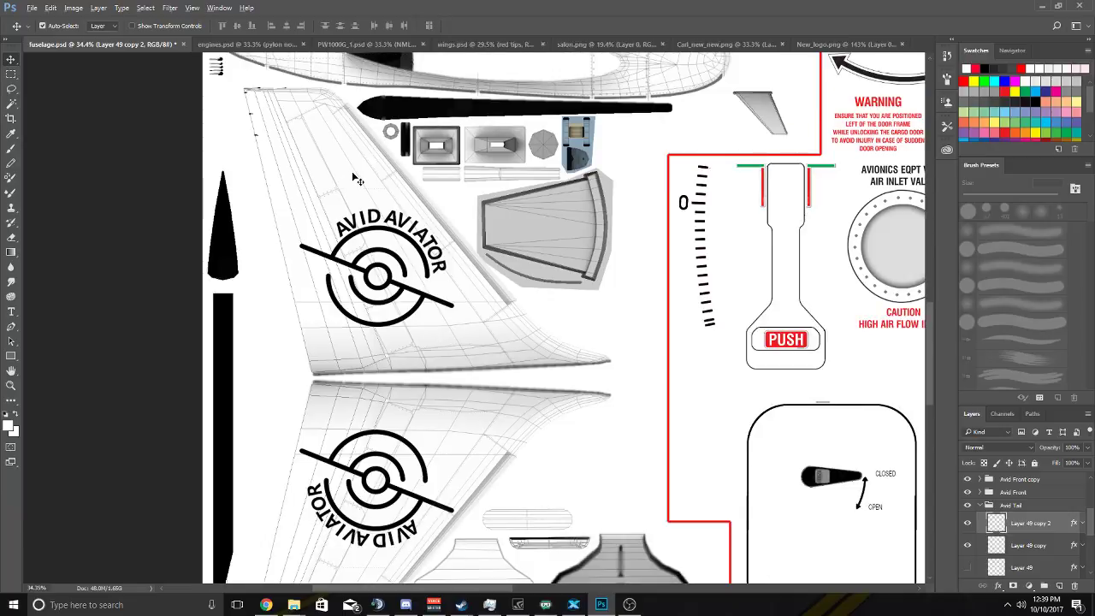
Look over the whole fuselage texture, checking both tail logos against the rest of the livery.
scroll(354, 178, down, 5)
scroll(384, 181, up, 10)
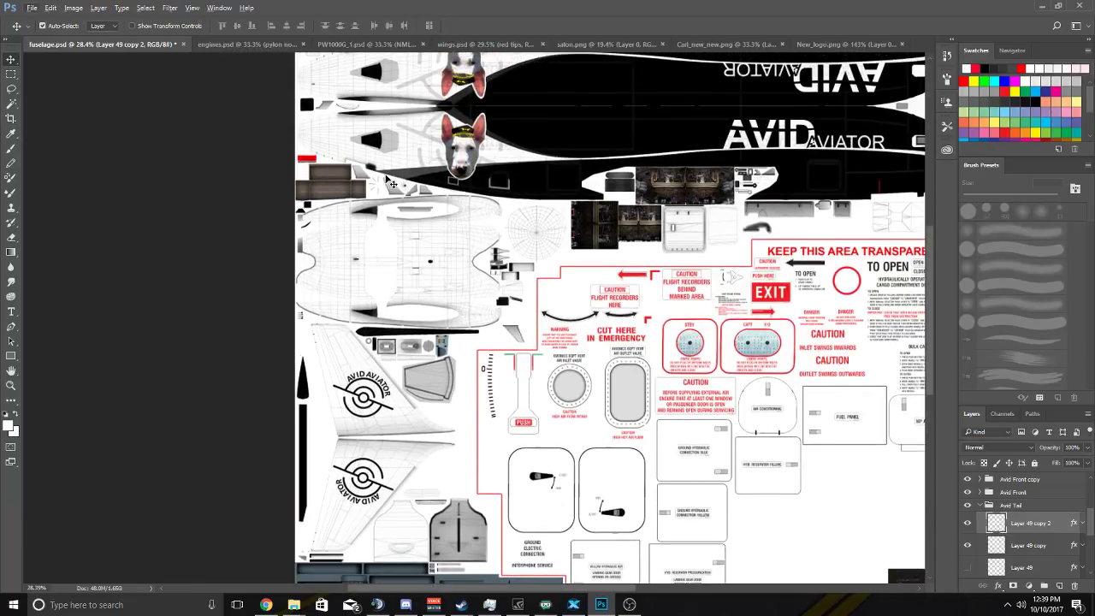
scroll(411, 248, down, 5)
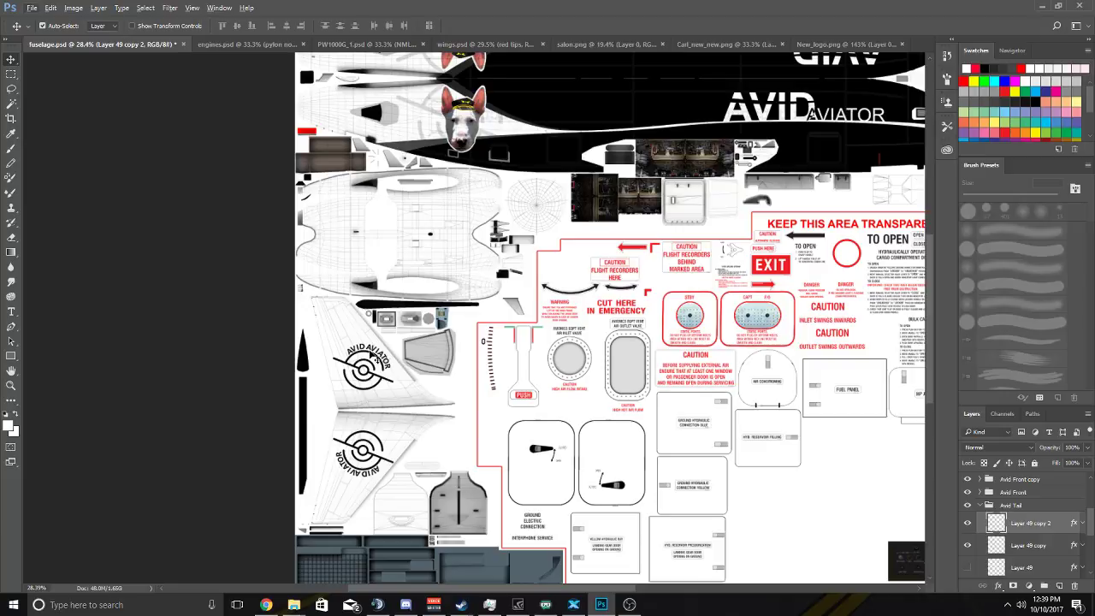
scroll(385, 351, up, 2)
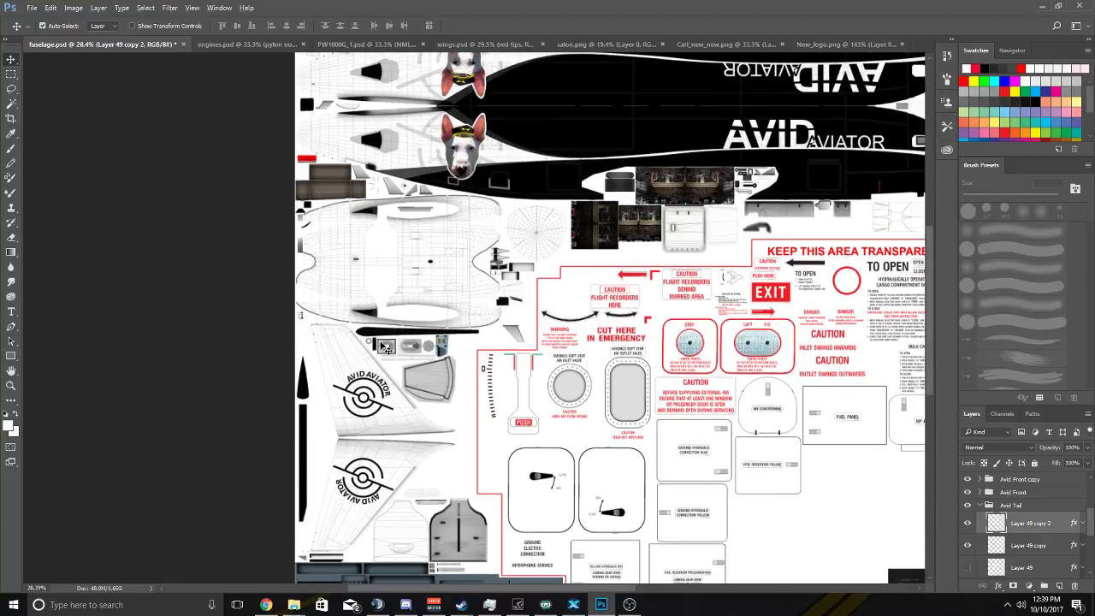
scroll(386, 347, down, 3)
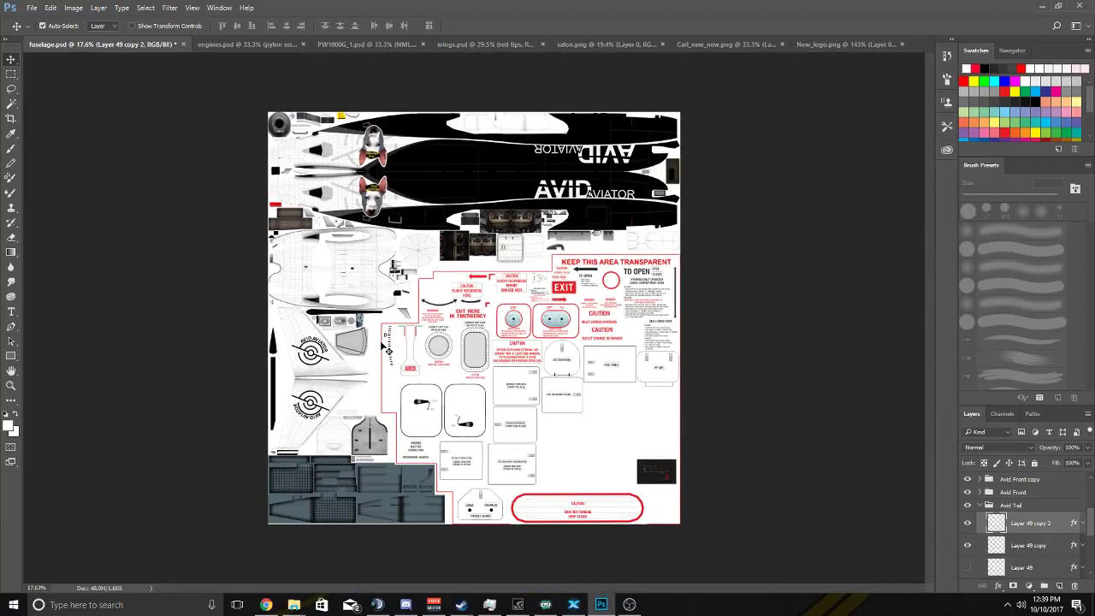
scroll(386, 355, up, 5)
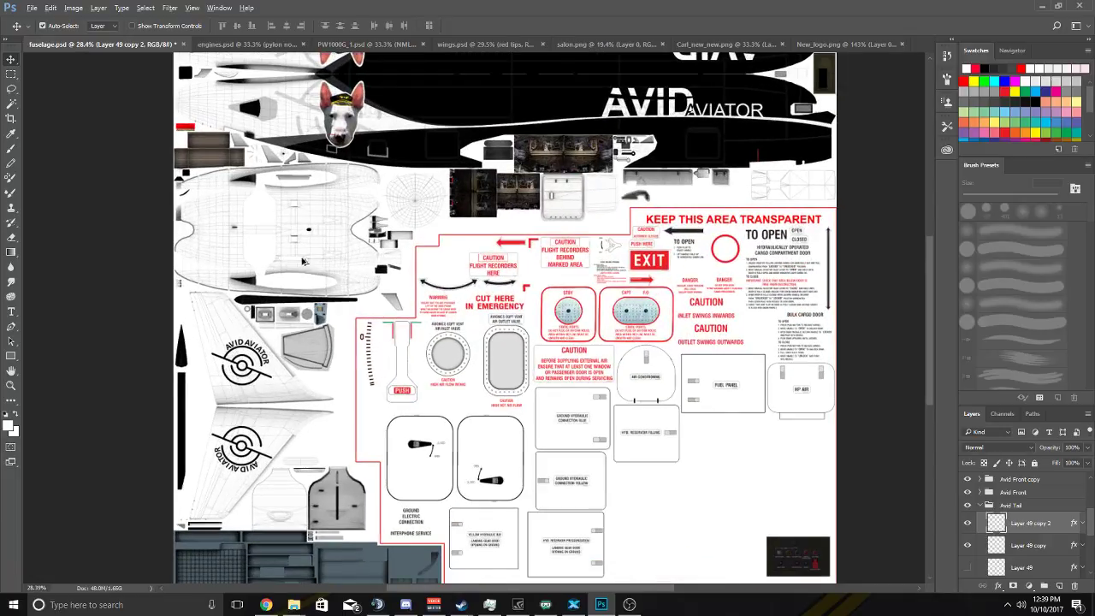
scroll(185, 166, up, 2)
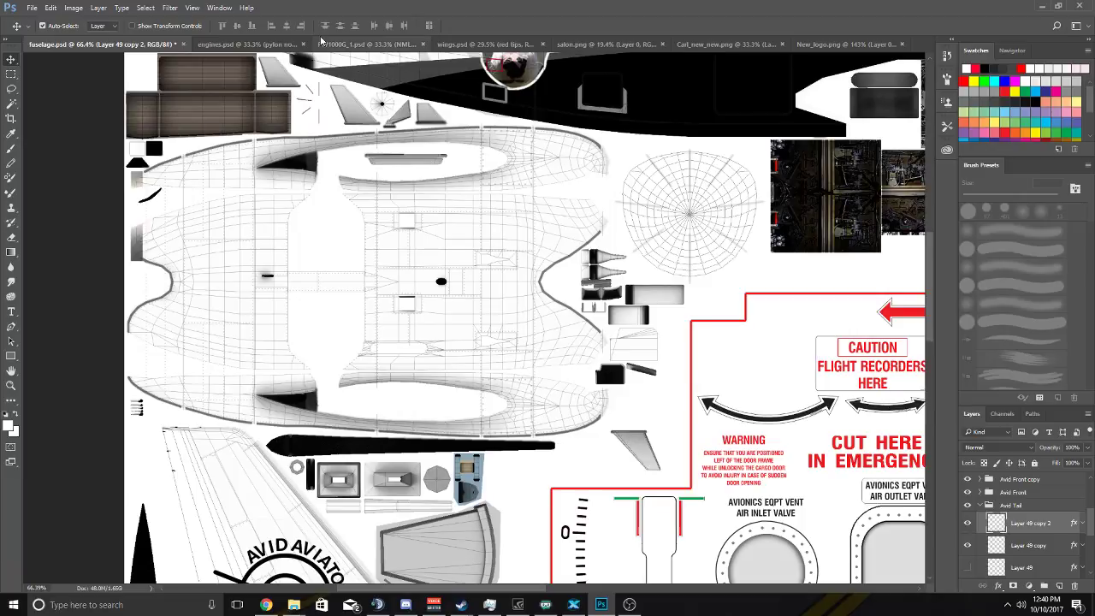
Look over the engines.psd, PW1000G_1.psd, wings.psd and salon.png textures, inspect the salon logo zone, and return to fuselage.psd.
click(258, 43)
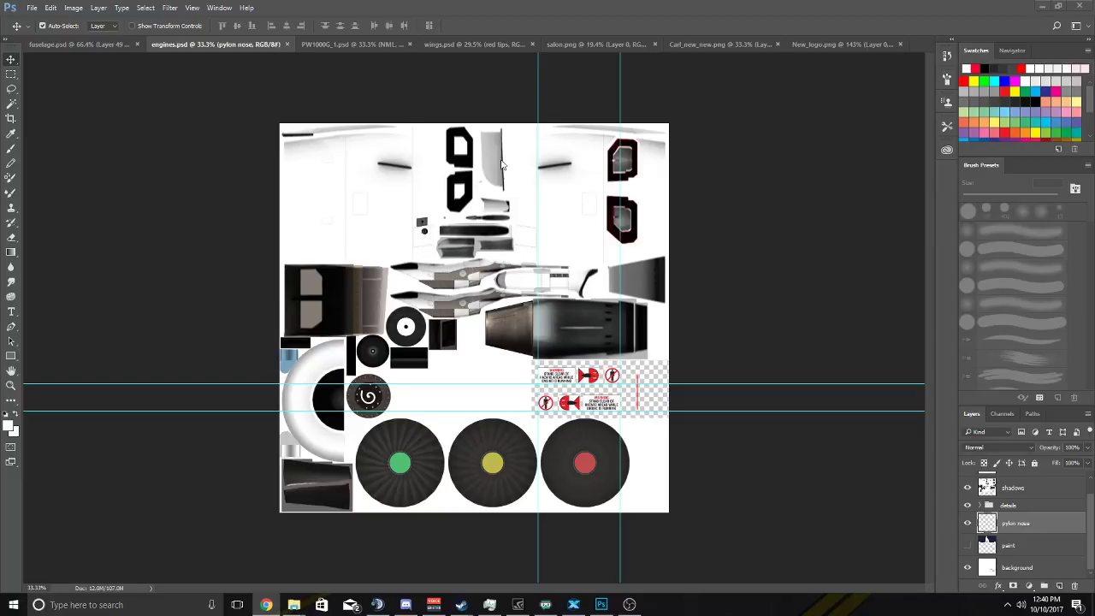
click(347, 41)
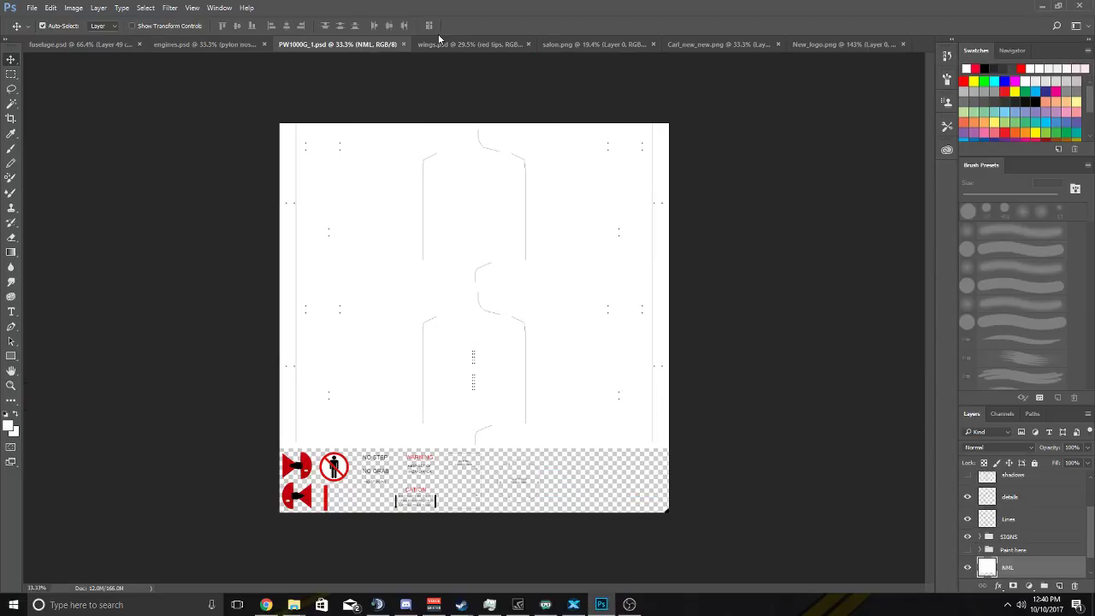
click(468, 45)
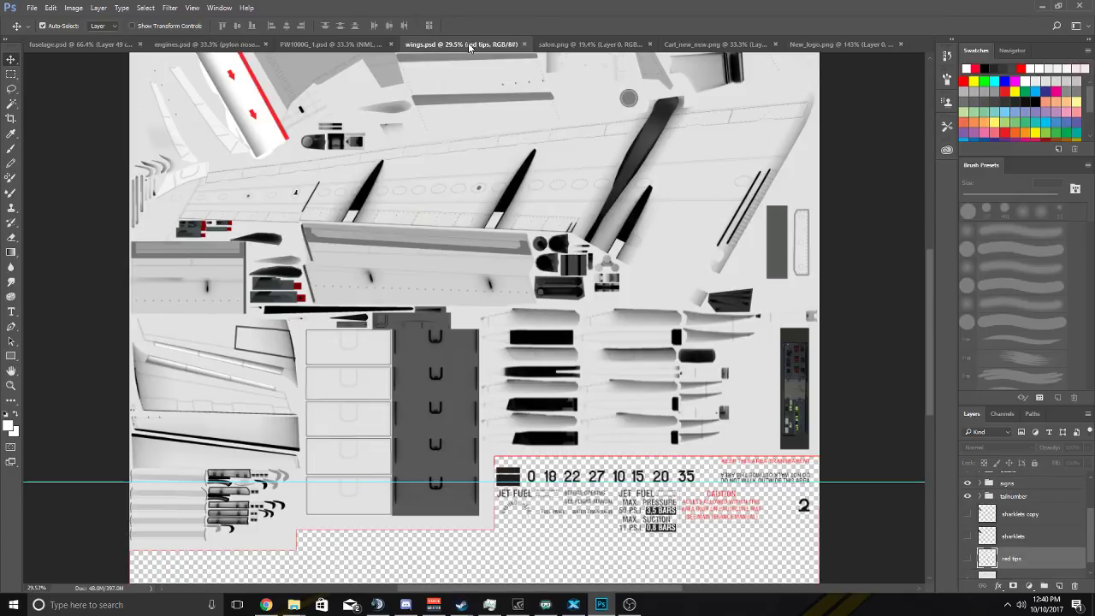
click(569, 45)
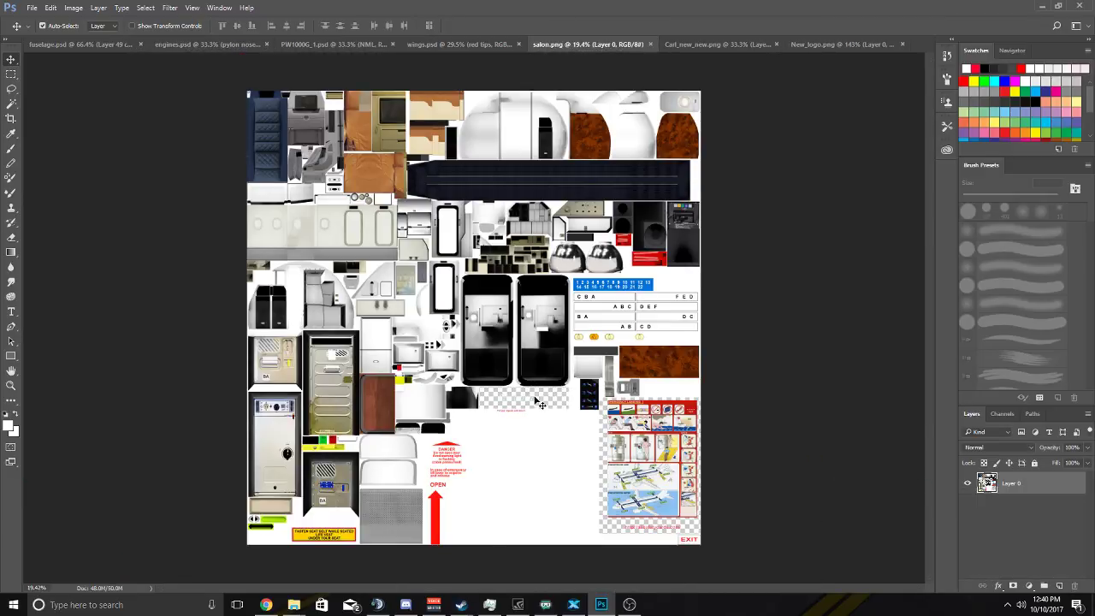
scroll(539, 404, up, 10)
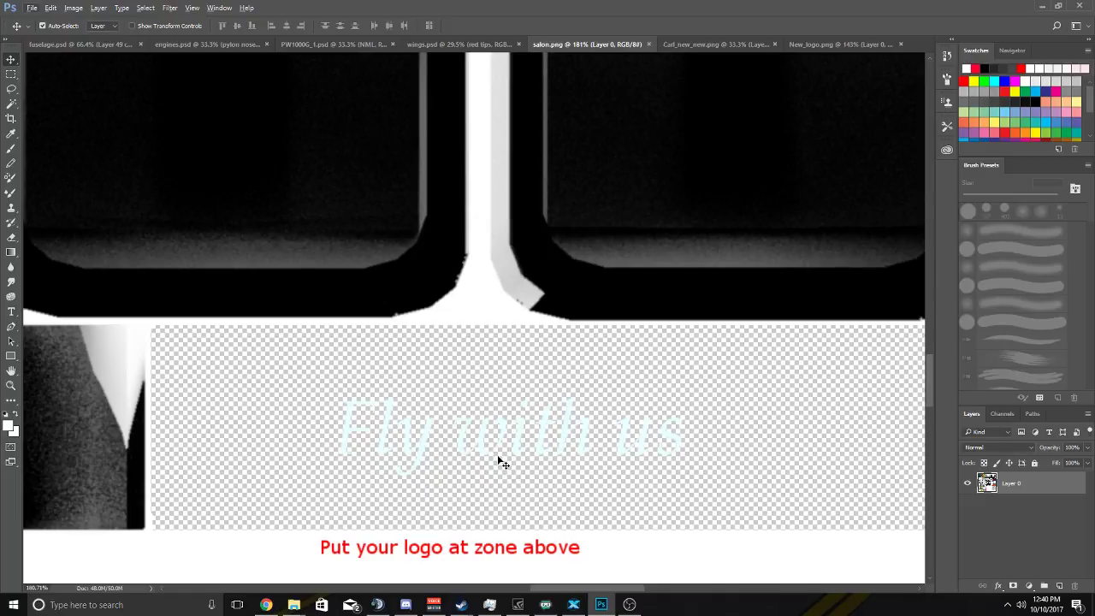
scroll(508, 452, down, 2)
scroll(520, 445, right, 1)
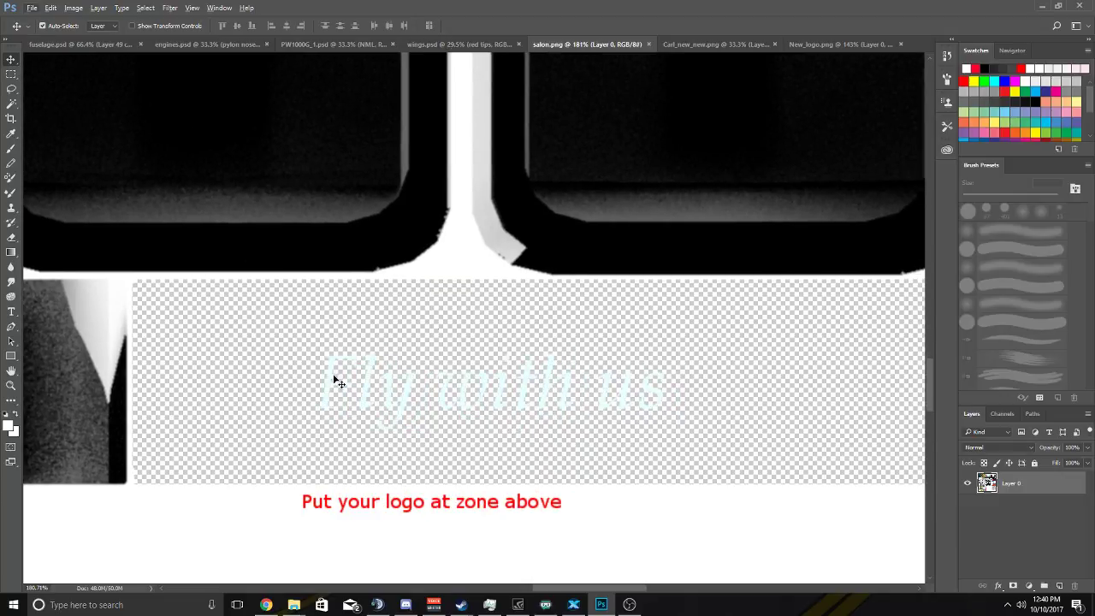
click(94, 42)
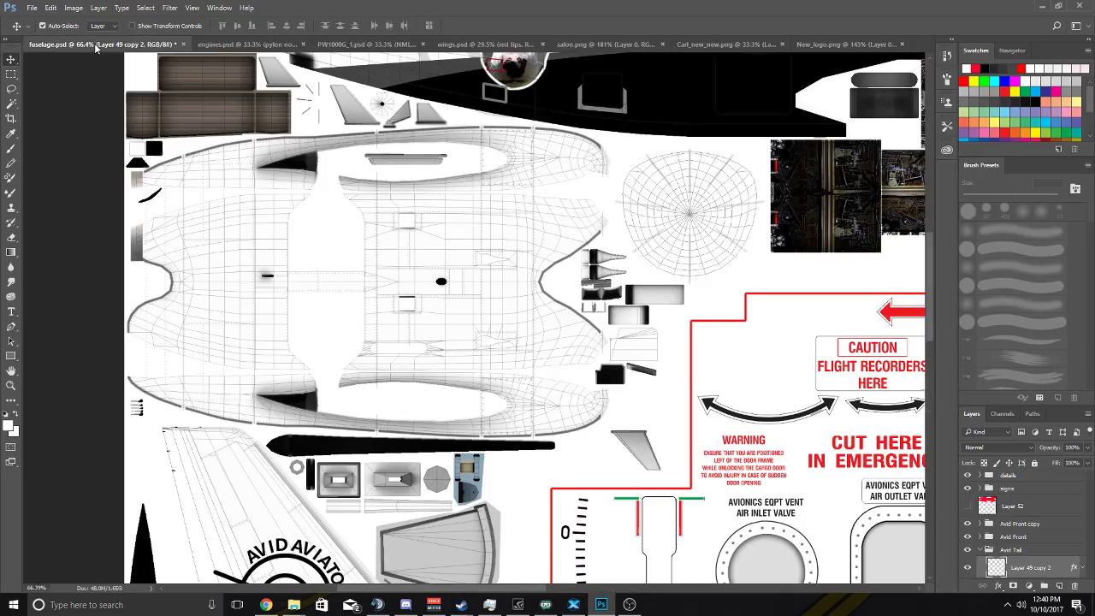
Hide Layer 49 copy 2, the upper fin's logo, in the Avid Tail group.
scroll(606, 348, up, 3)
scroll(458, 188, right, 10)
scroll(462, 184, up, 2)
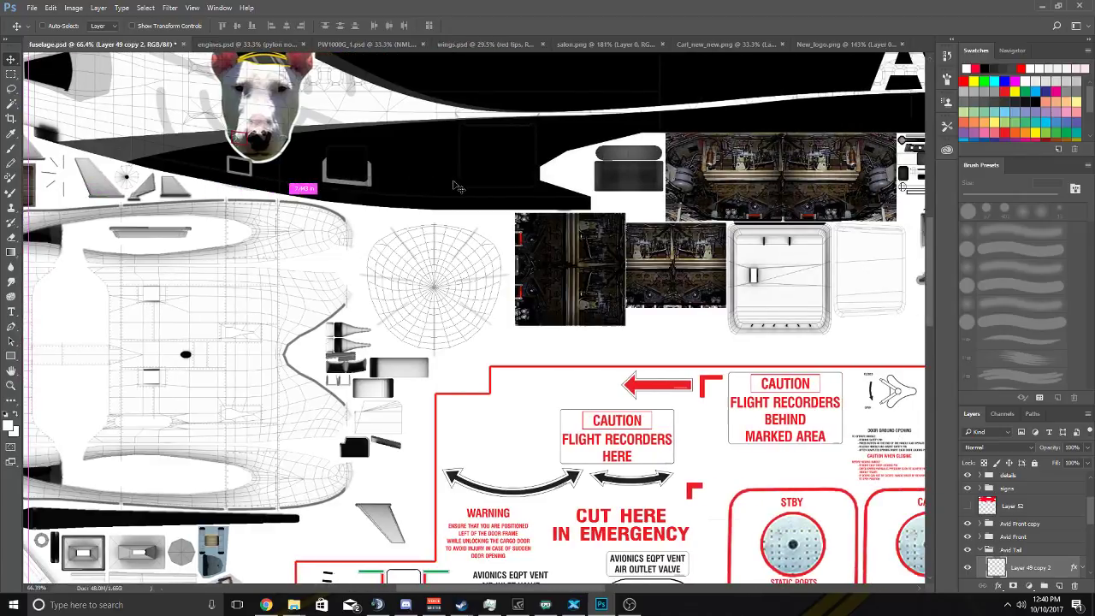
scroll(480, 184, right, 8)
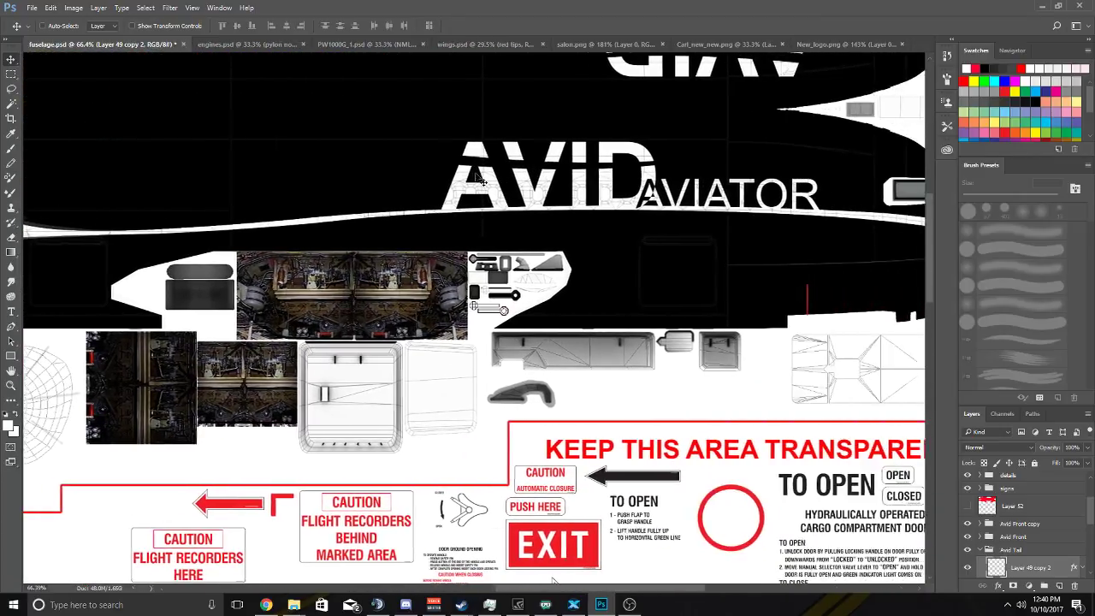
scroll(556, 214, up, 2)
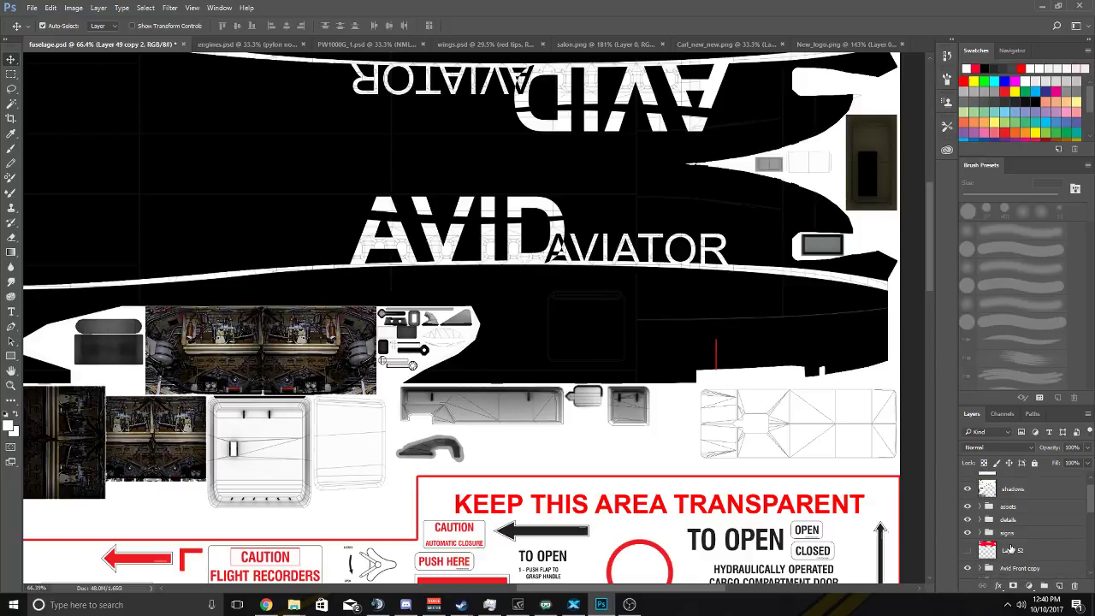
scroll(1009, 558, up, 2)
scroll(1010, 497, down, 4)
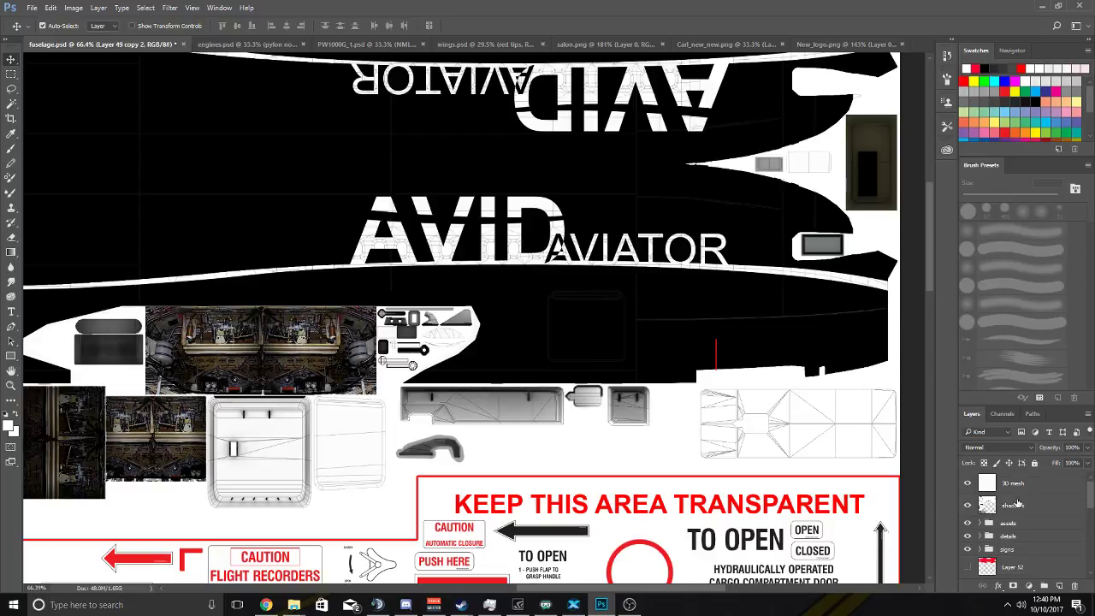
click(968, 542)
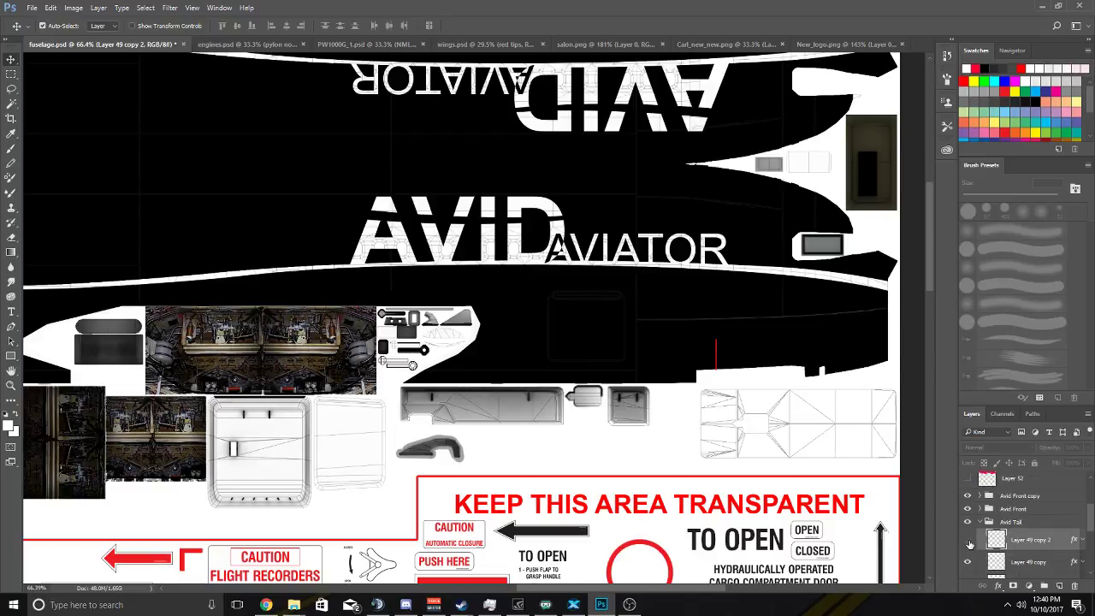
Collapse the Avid Tail group, expand the Avid Front group, and check its AVIATOR copy layer by toggling the layer's visibility.
click(980, 522)
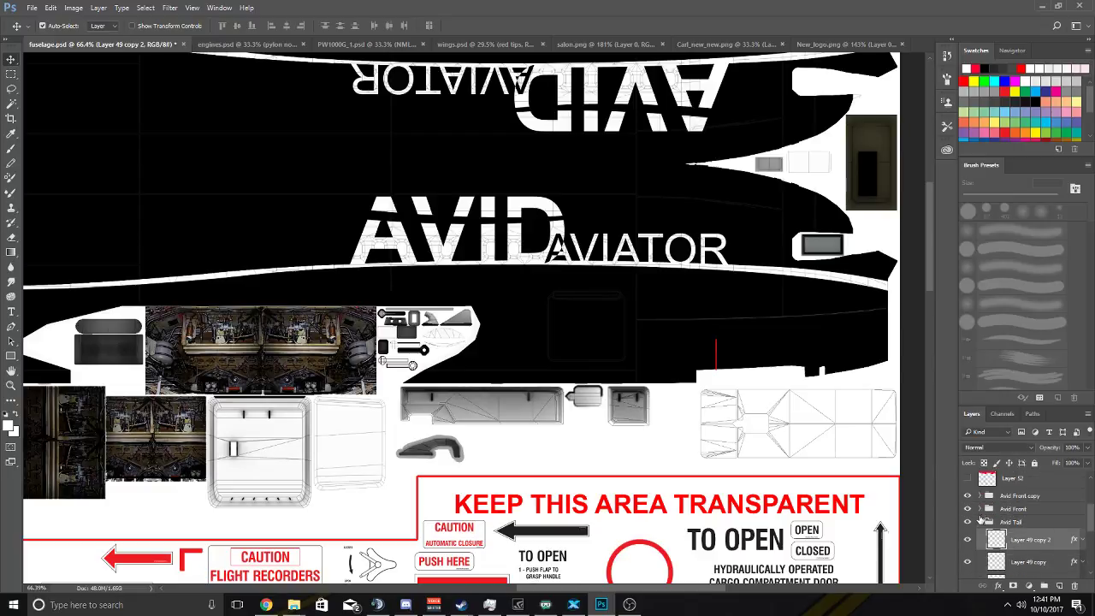
click(1009, 523)
click(980, 496)
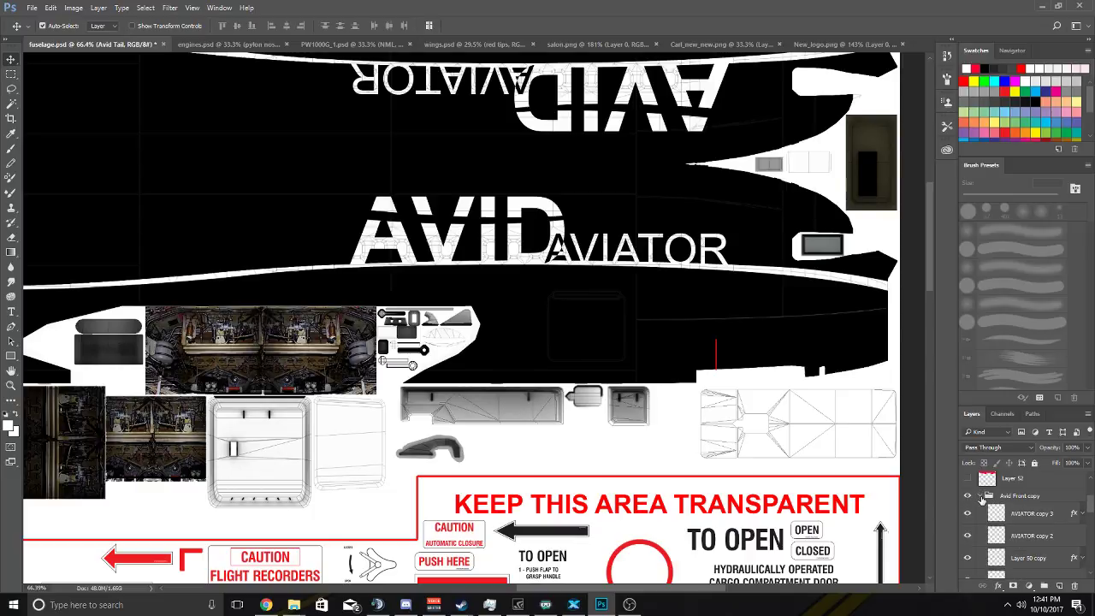
click(981, 497)
click(983, 514)
scroll(973, 532, down, 1)
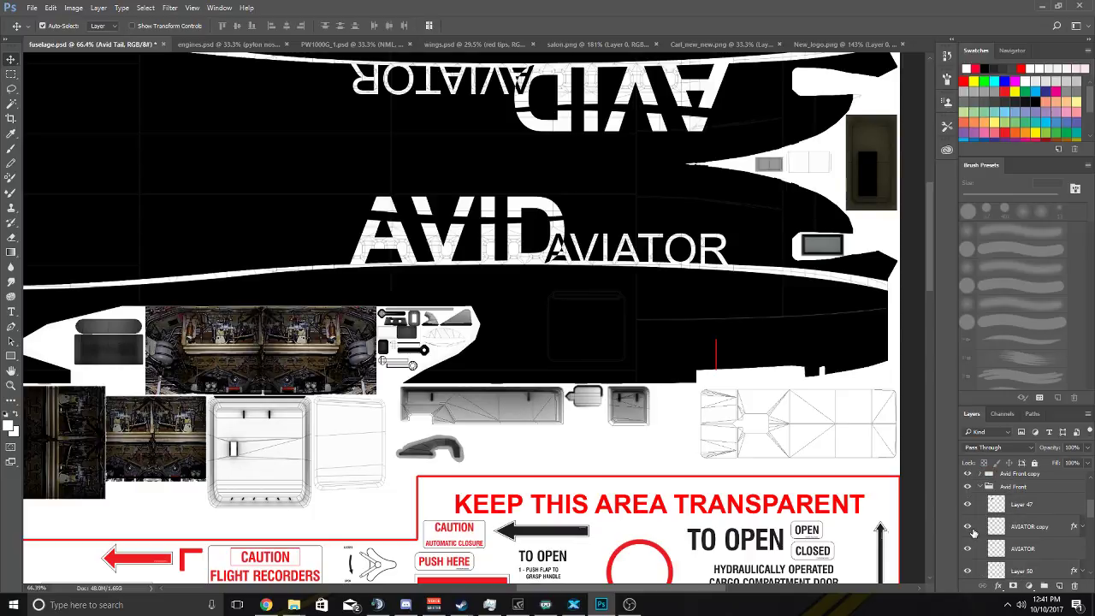
click(968, 527)
click(967, 528)
Duplicate the AVIATOR copy, AVIATOR, Layer 50 and AVID layers and merge the duplicates into one layer.
click(1027, 526)
scroll(1029, 529, down, 1)
shift+click(1026, 531)
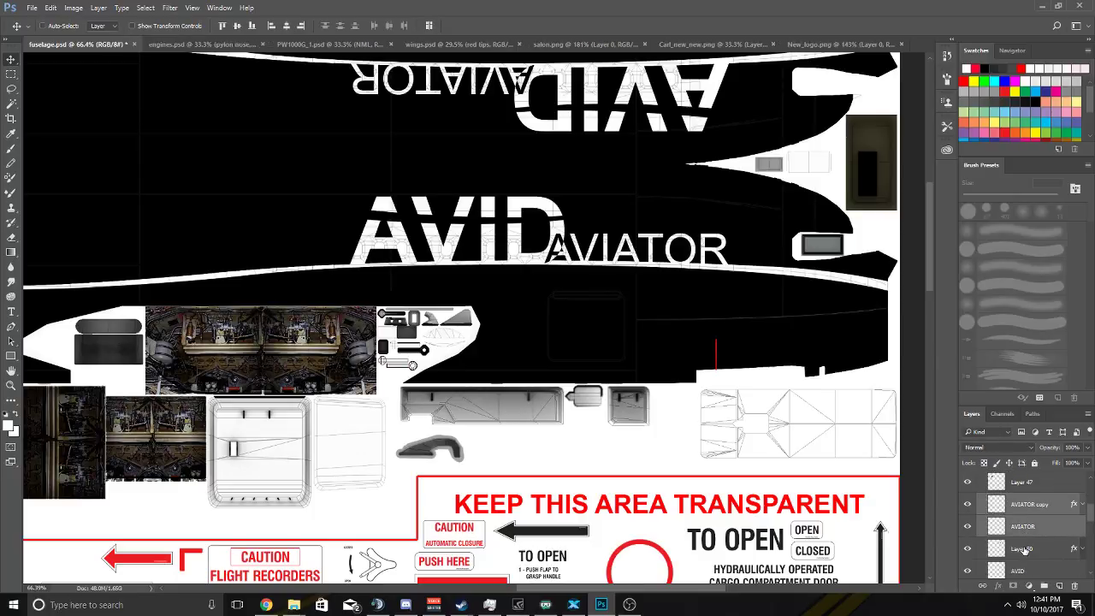
shift+click(1024, 552)
shift+click(1024, 569)
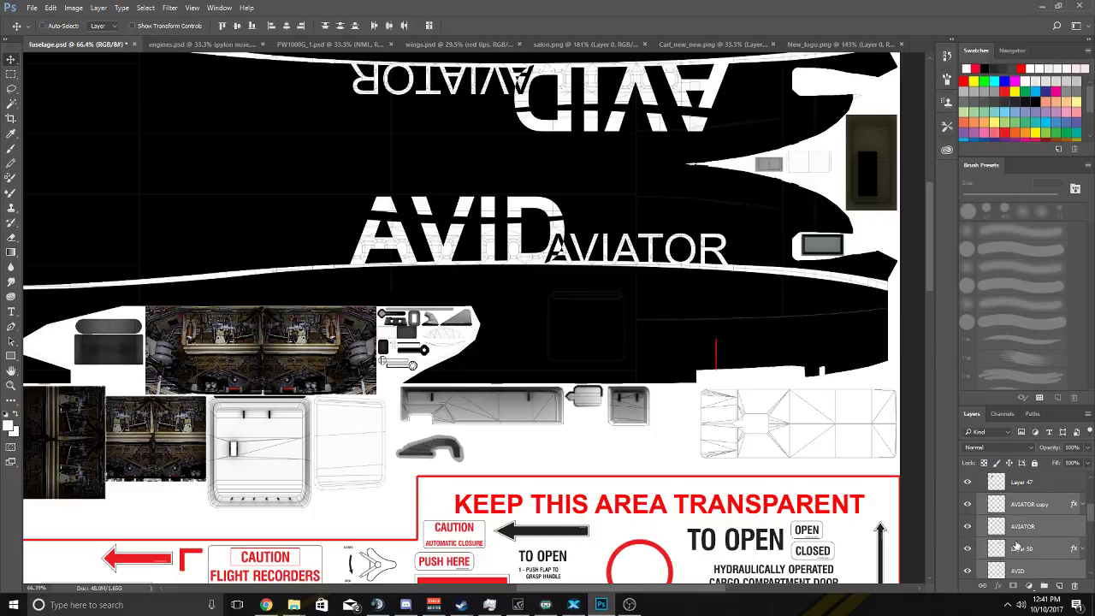
key(ctrl)
right_click(1020, 520)
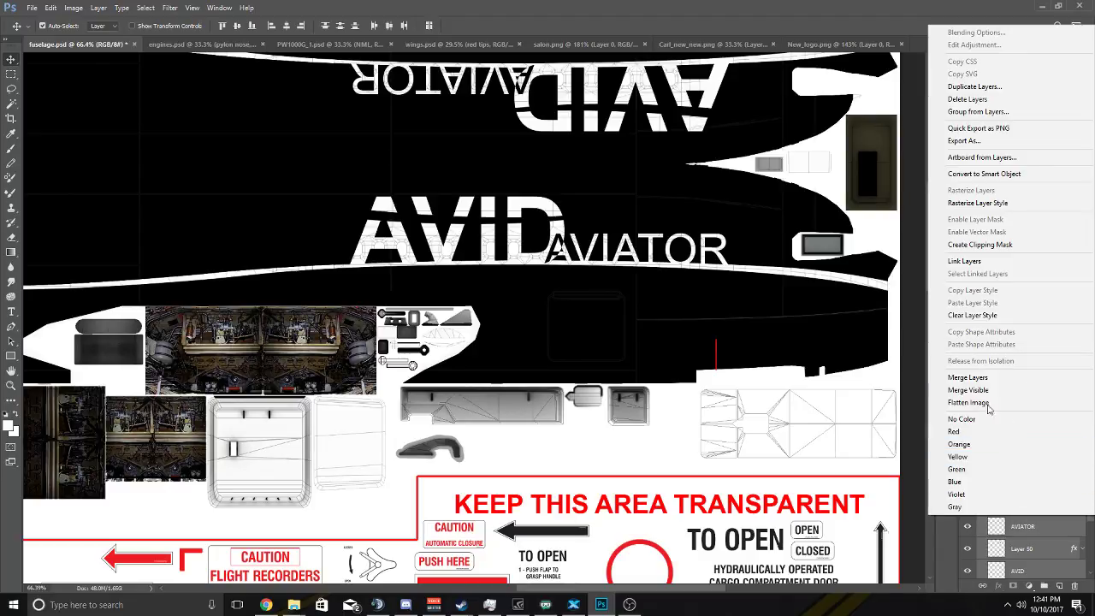
click(973, 87)
key(Return)
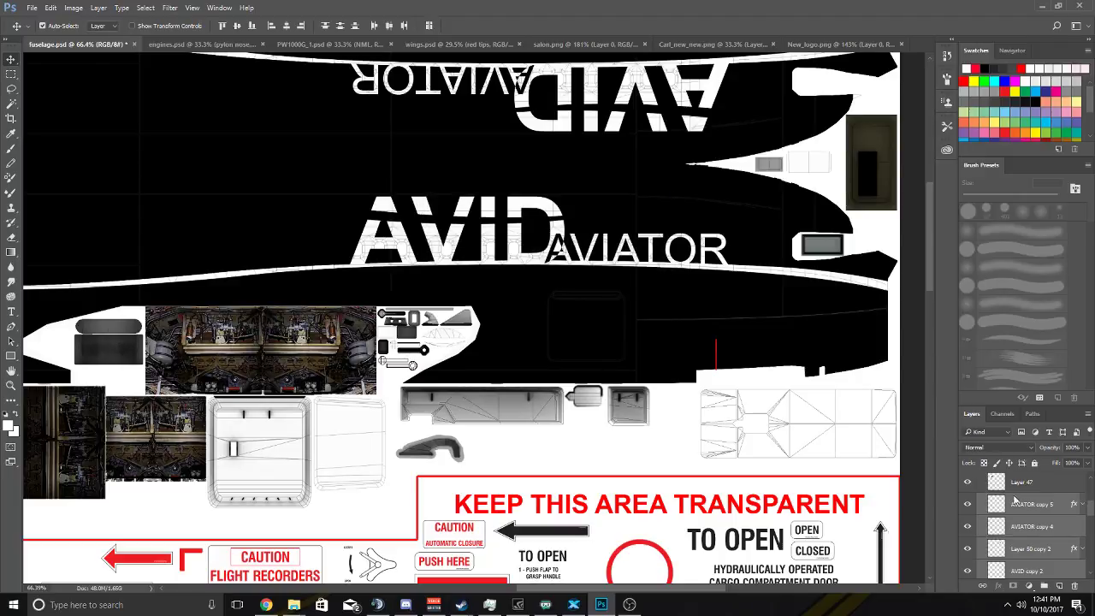
right_click(1016, 501)
click(974, 373)
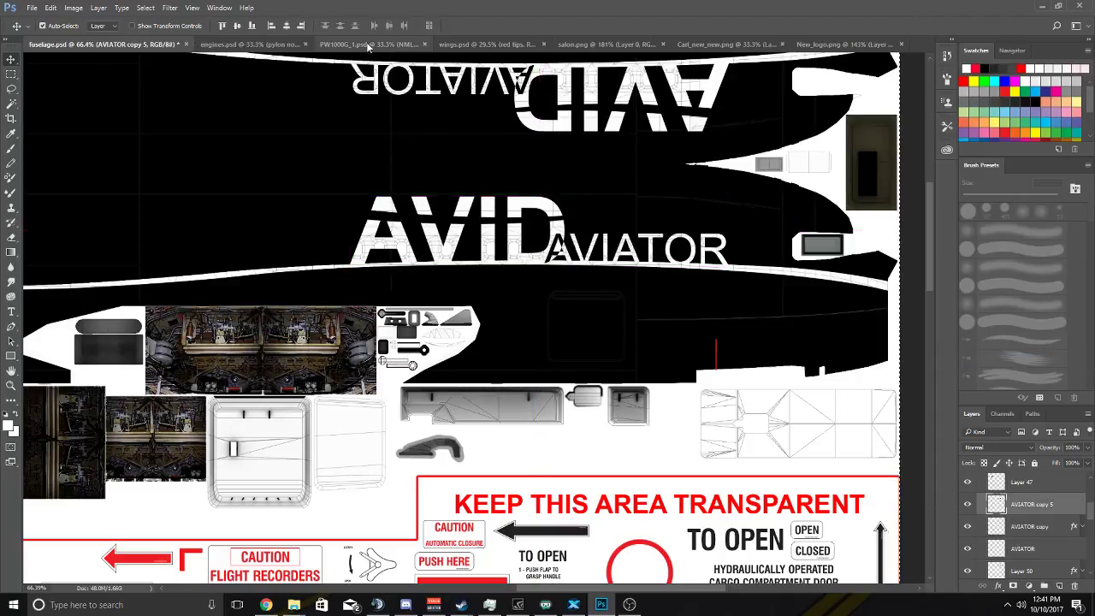
Bring the merged AVID AVIATOR logo with the black stripes into salon.png as a new layer.
click(261, 48)
click(585, 44)
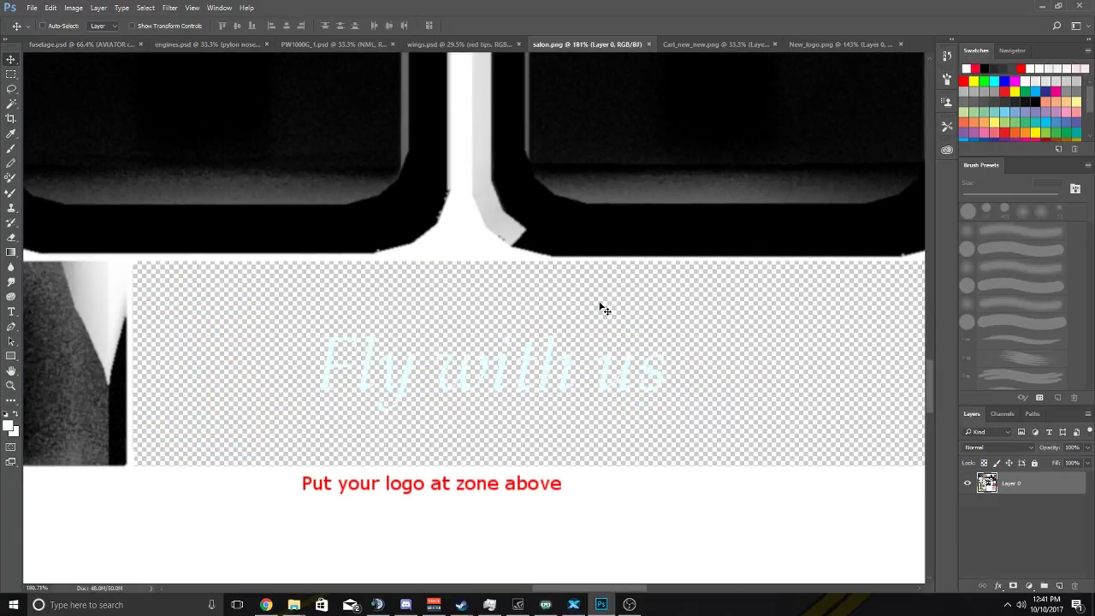
key(ctrl+v)
Scale the pasted logo to about 52% and place it over the "Fly with us" text inside the logo zone.
key(ctrl+t)
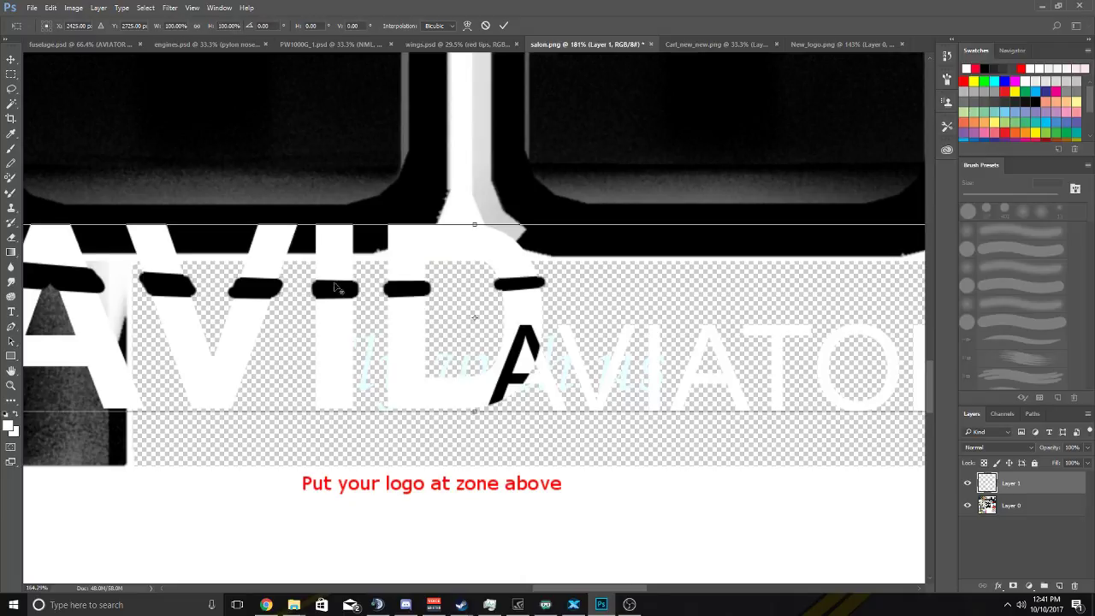
alt+scroll(335, 288, down, 2)
drag(51, 238, 359, 297)
drag(552, 341, 491, 326)
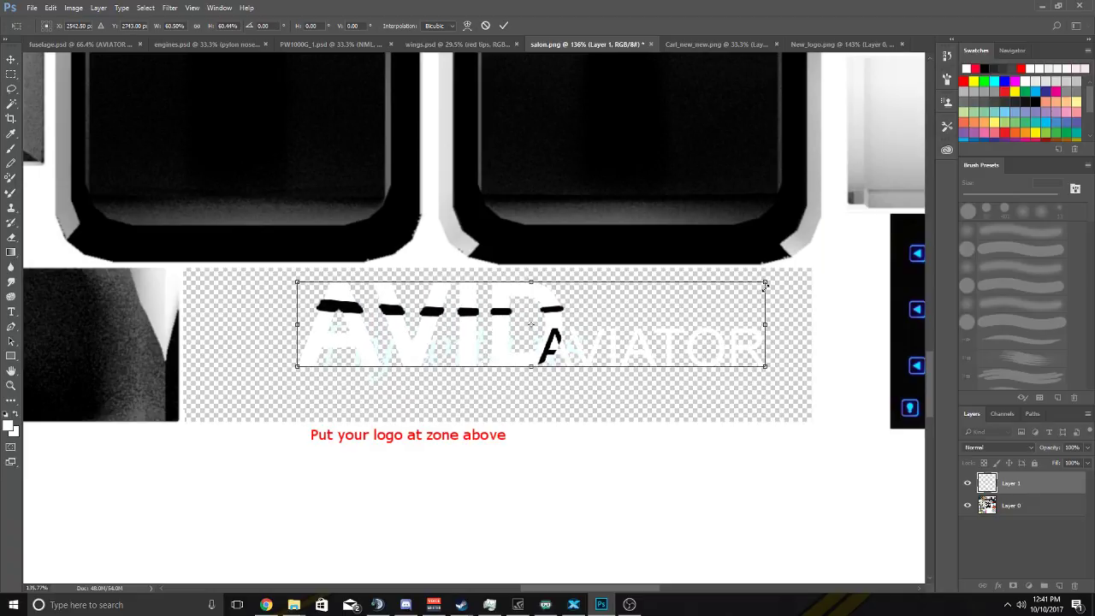
drag(765, 284, 698, 294)
drag(604, 325, 554, 329)
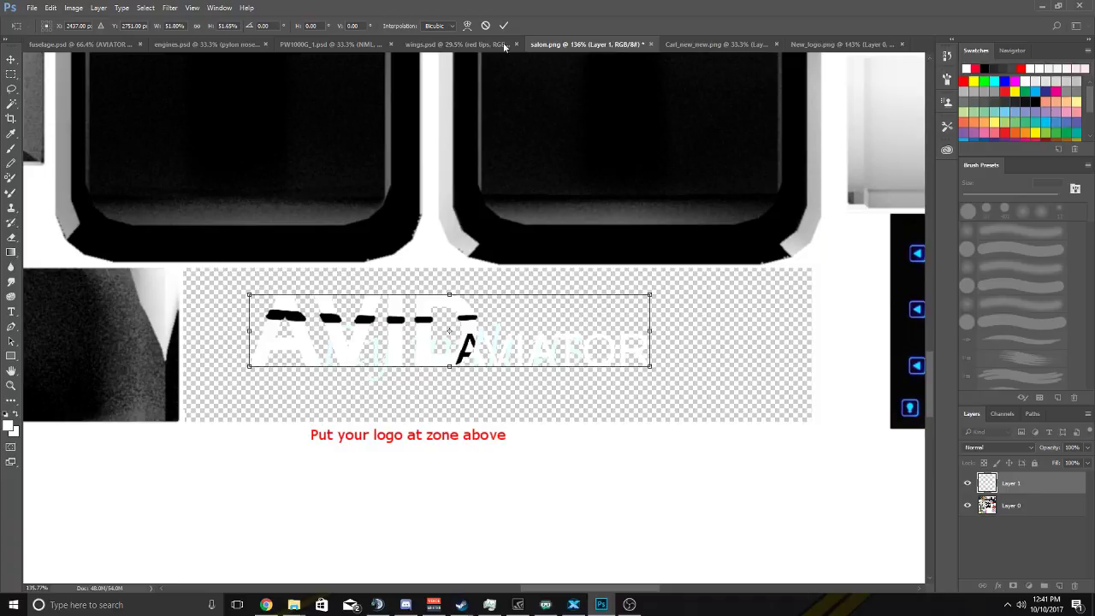
click(504, 25)
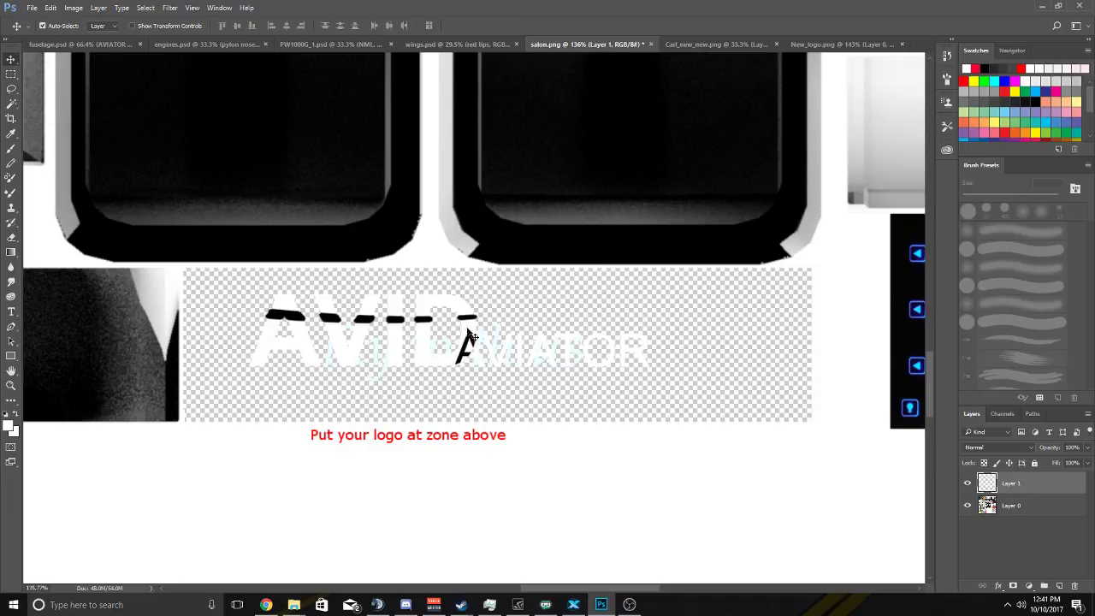
Compare the striped logo with and without its scaling by undoing and redoing it, and delete the logo layer from salon.png.
scroll(456, 330, up, 5)
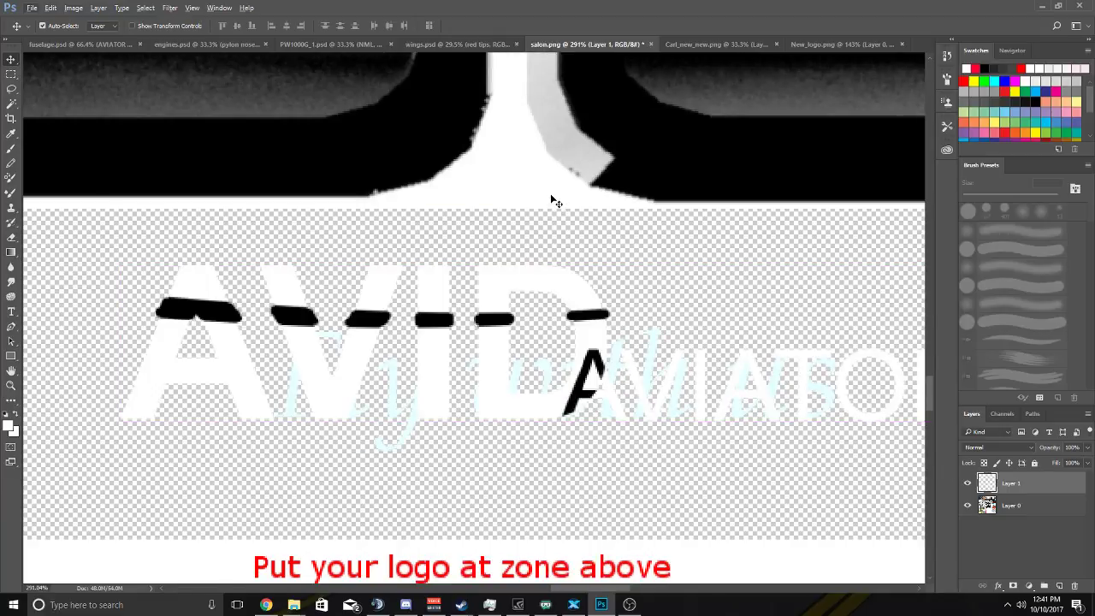
drag(536, 181, 518, 142)
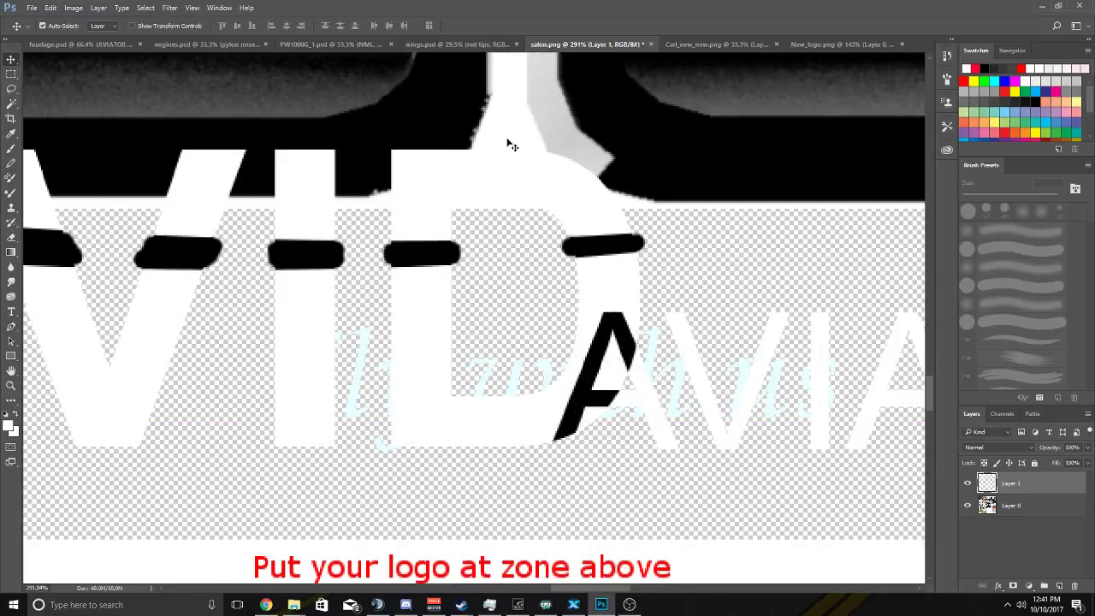
scroll(511, 144, down, 4)
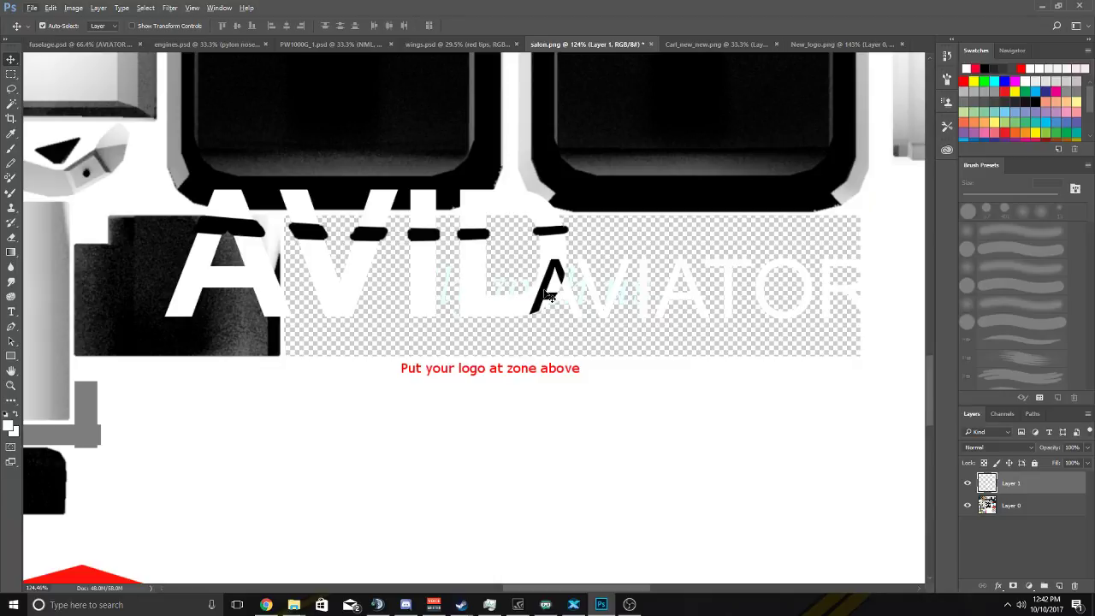
key(ctrl+z)
scroll(394, 263, up, 3)
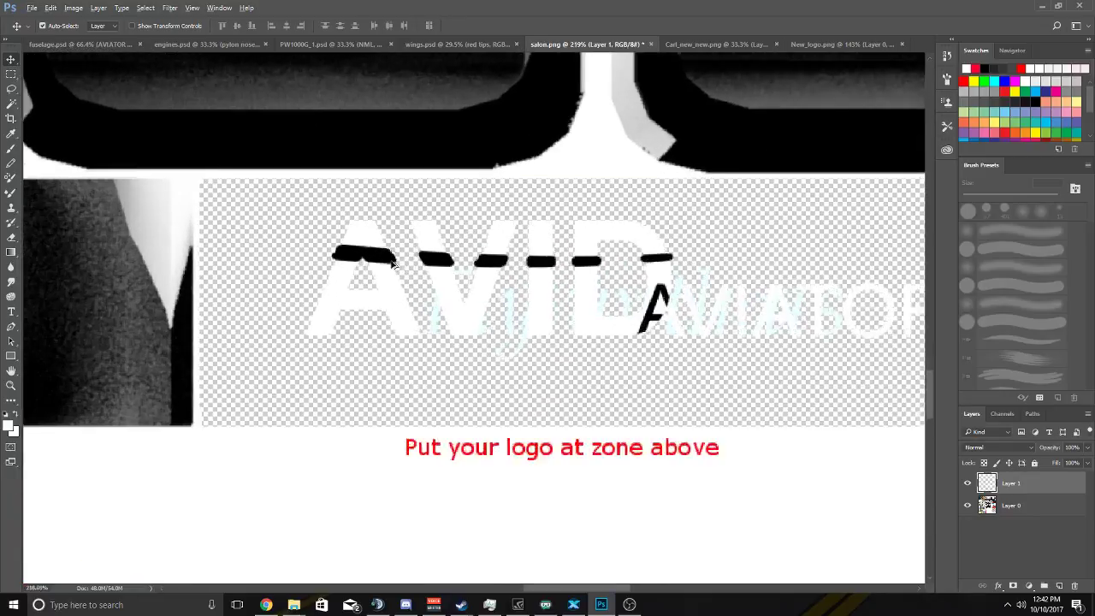
scroll(393, 264, up, 3)
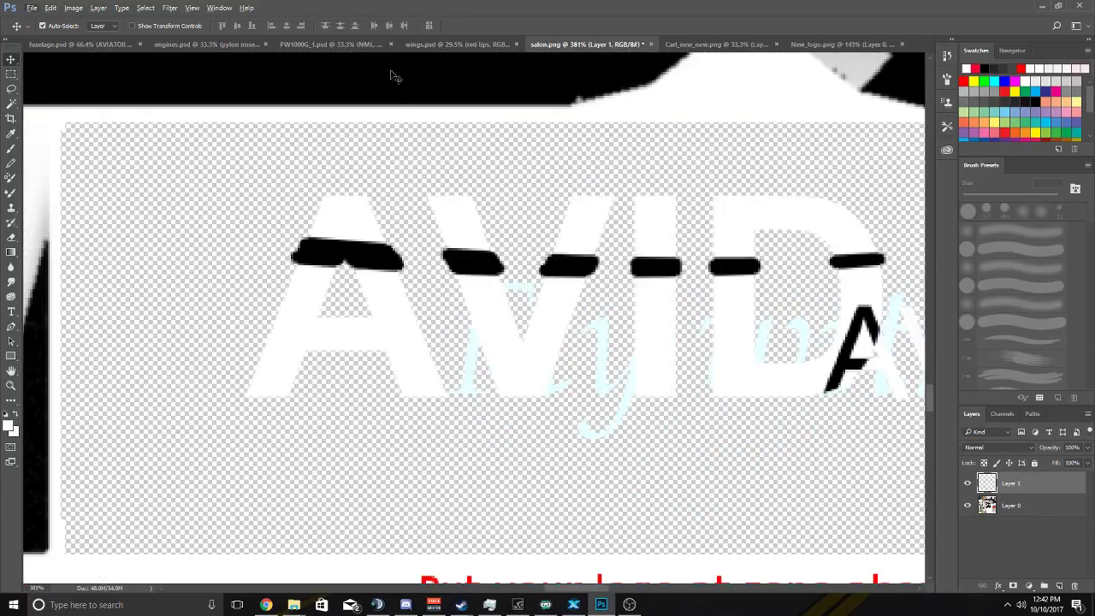
scroll(454, 109, down, 4)
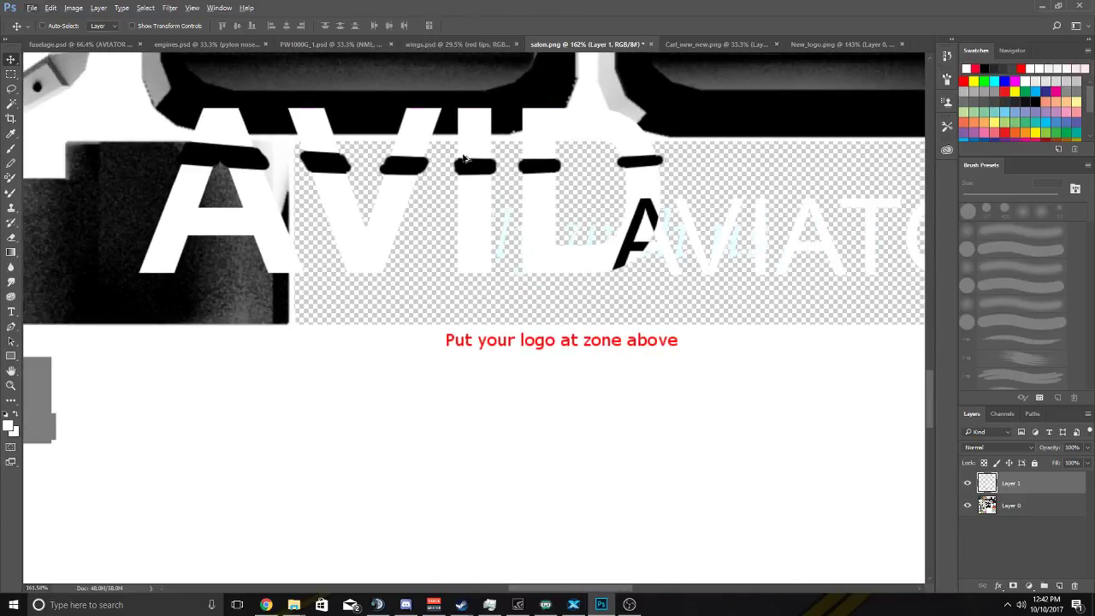
key(Delete)
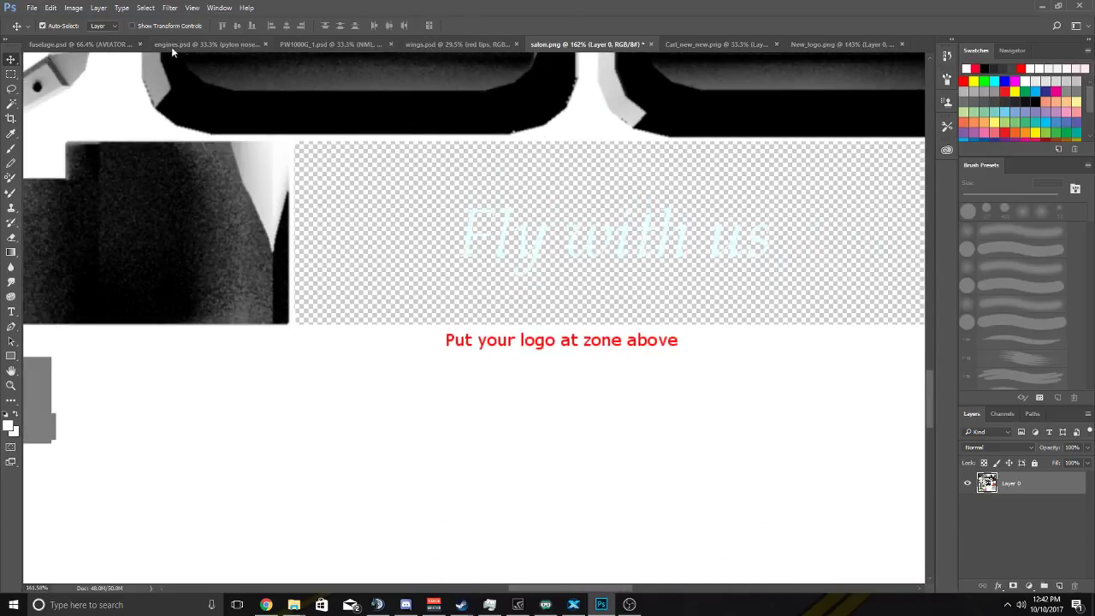
Return to fuselage.psd, undo the layer merge and delete the four duplicated logo layers.
click(120, 45)
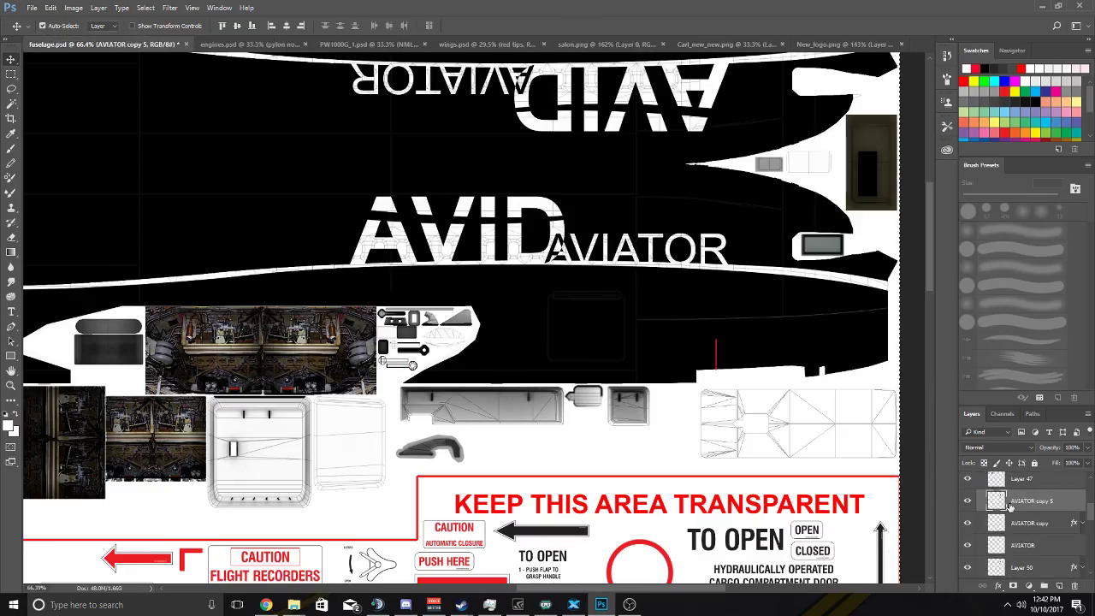
shift+click(1029, 504)
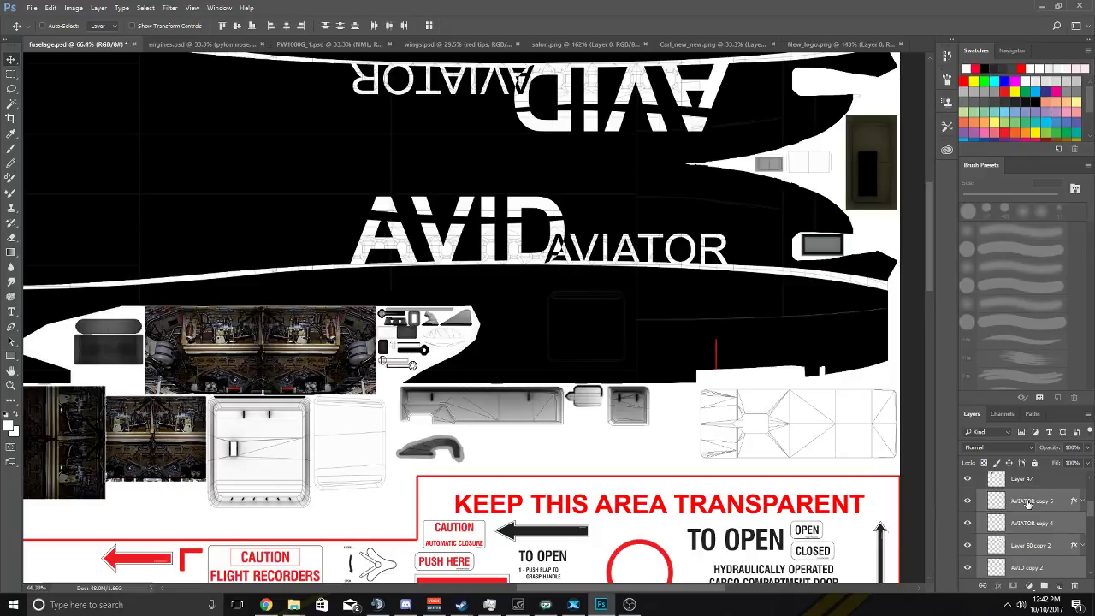
key(Delete)
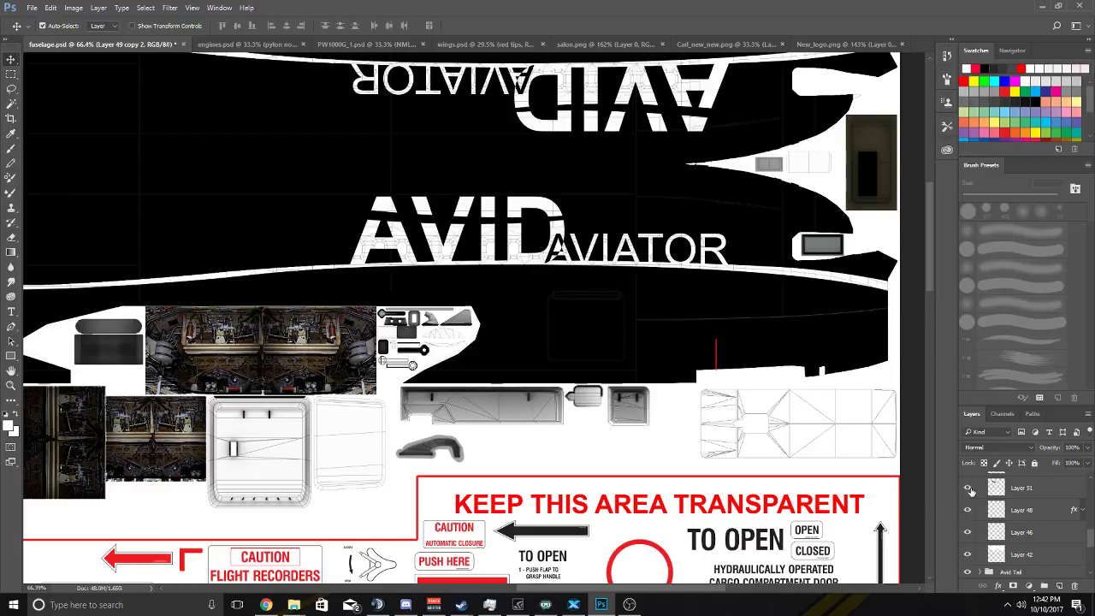
Toggle the visibility of Layer 43 and the AVID layer to identify which parts of the logo they hold.
scroll(984, 510, up, 3)
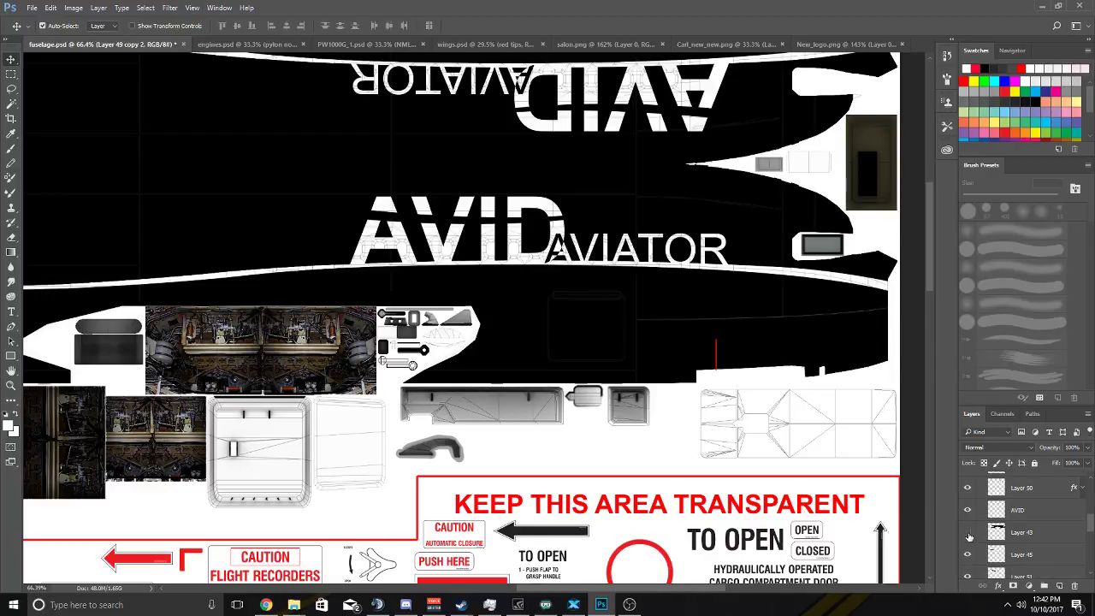
click(969, 511)
click(969, 510)
click(970, 511)
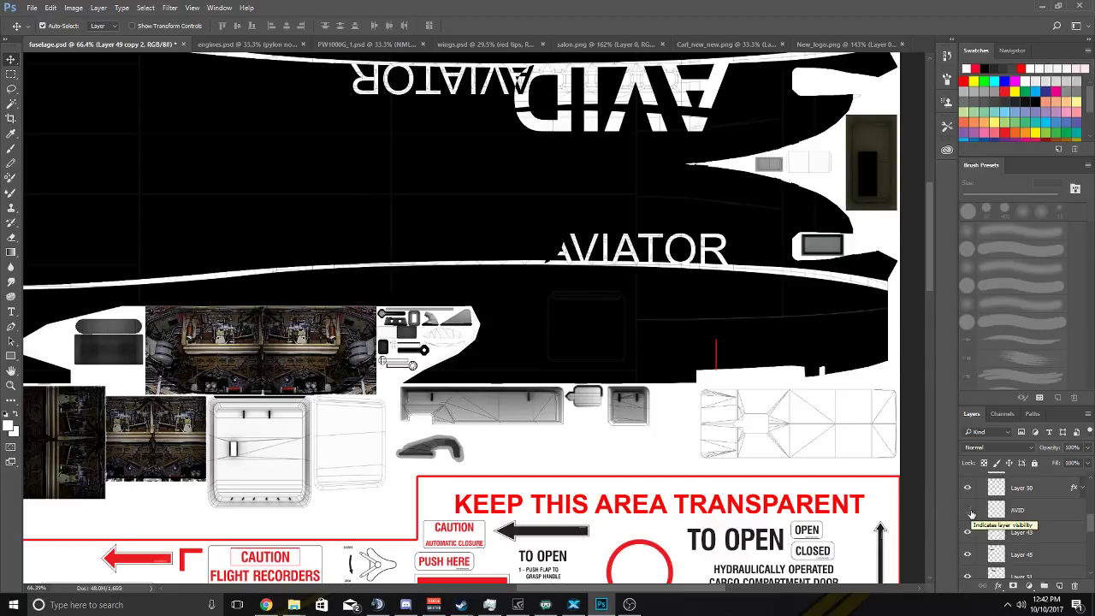
click(969, 511)
Duplicate only the AVIATOR copy, AVIATOR and AVID layers, leaving out Layer 50, and merge the duplicates into one layer.
ctrl+click(1018, 511)
ctrl+click(1018, 492)
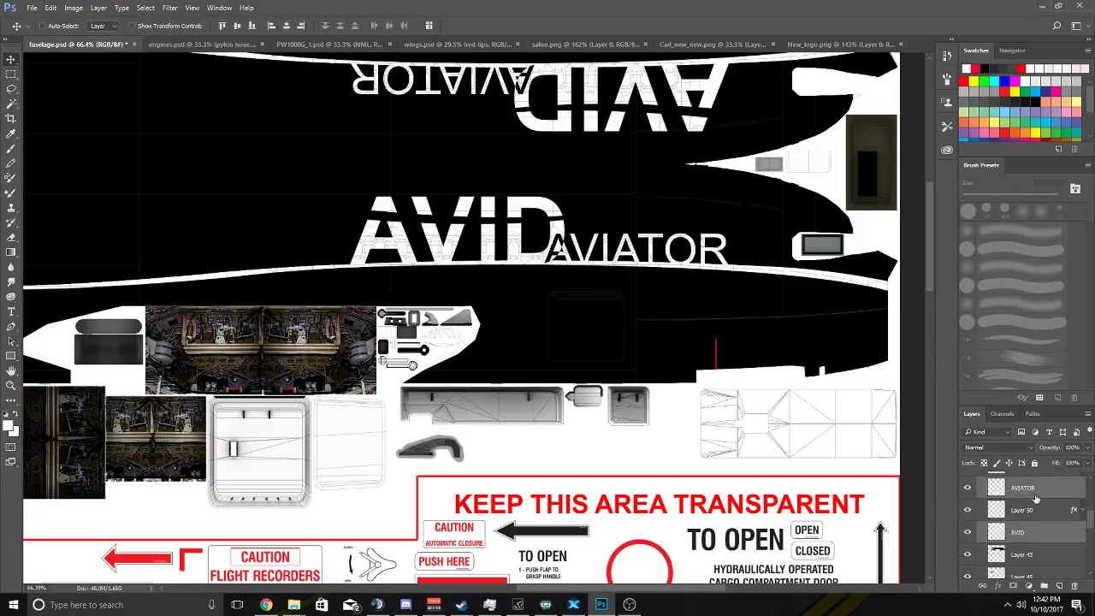
scroll(1019, 492, up, 1)
ctrl+click(1018, 489)
right_click(1019, 489)
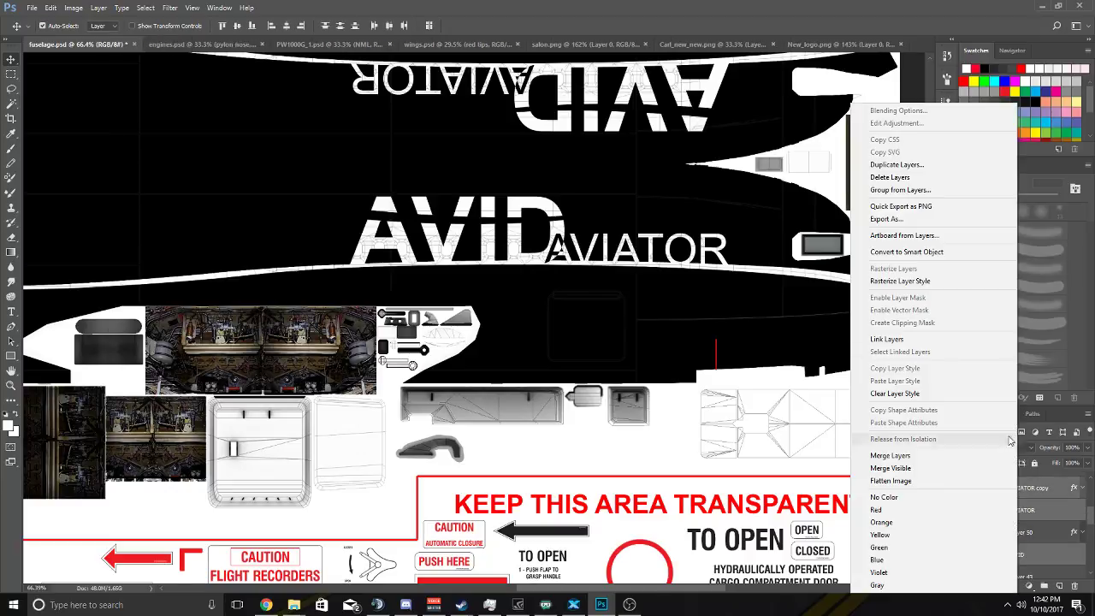
click(898, 165)
key(Return)
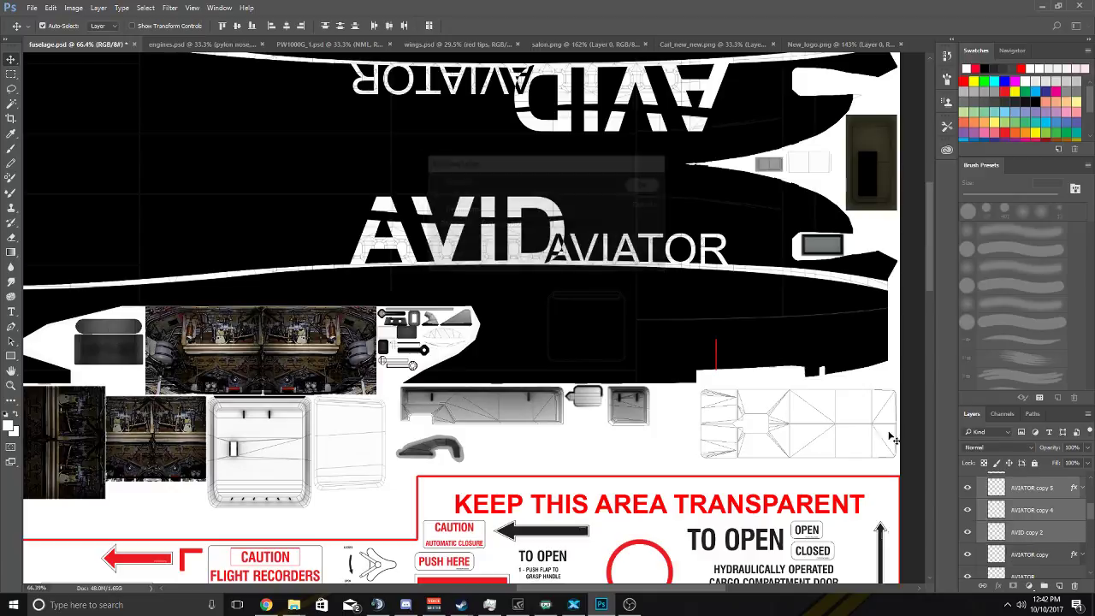
right_click(1018, 488)
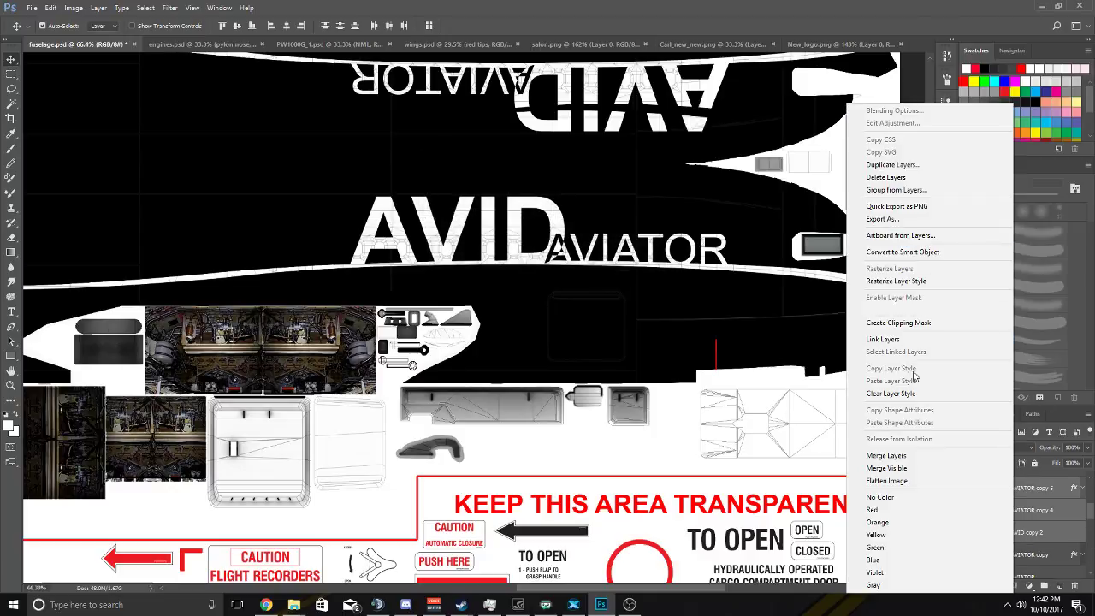
click(890, 455)
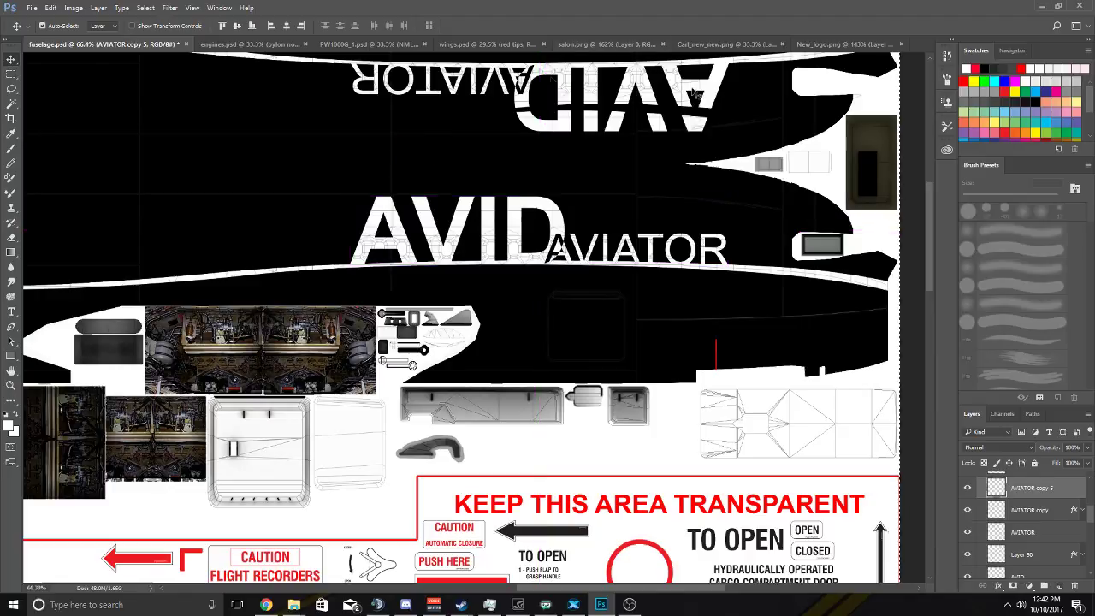
Bring the merged stripe-free logo into salon.png and scale it down to about 50%.
drag(438, 48, 570, 223)
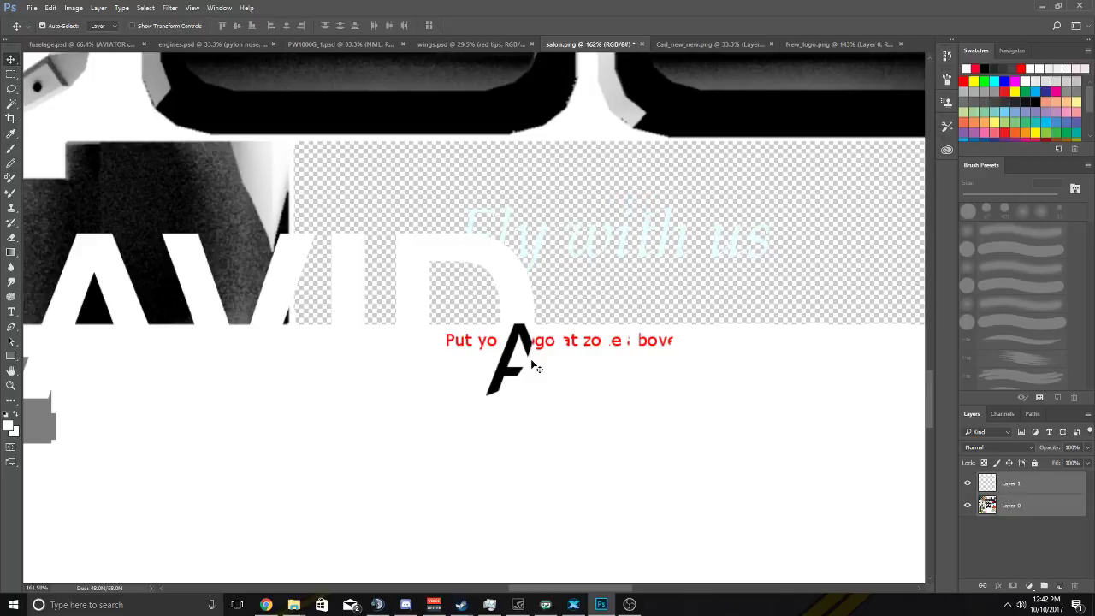
scroll(604, 242, down, 3)
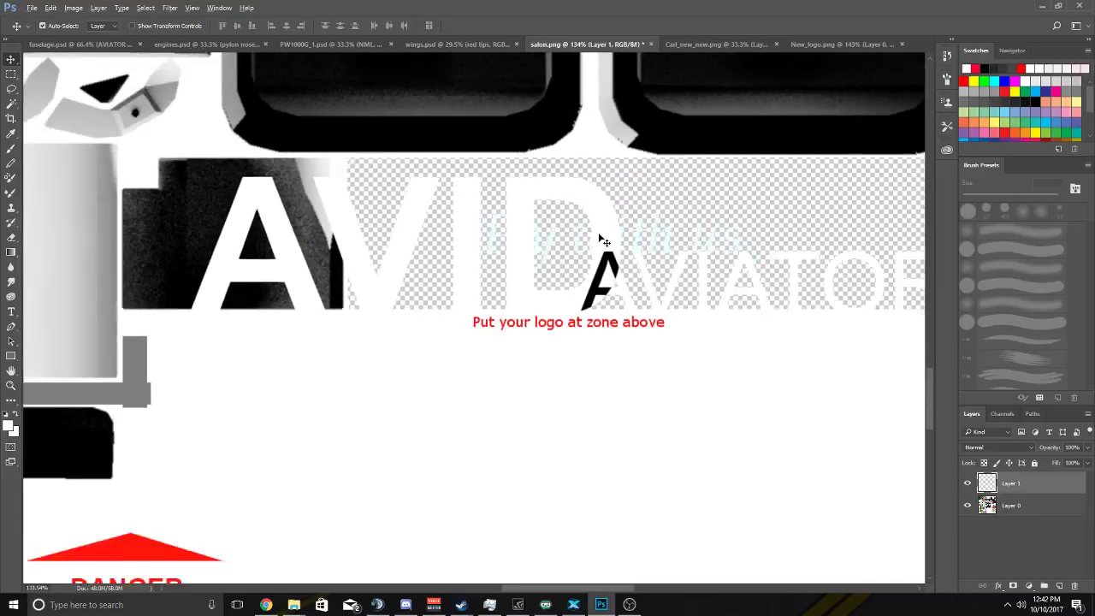
key(ctrl+t)
drag(274, 191, 578, 245)
scroll(642, 283, up, 3)
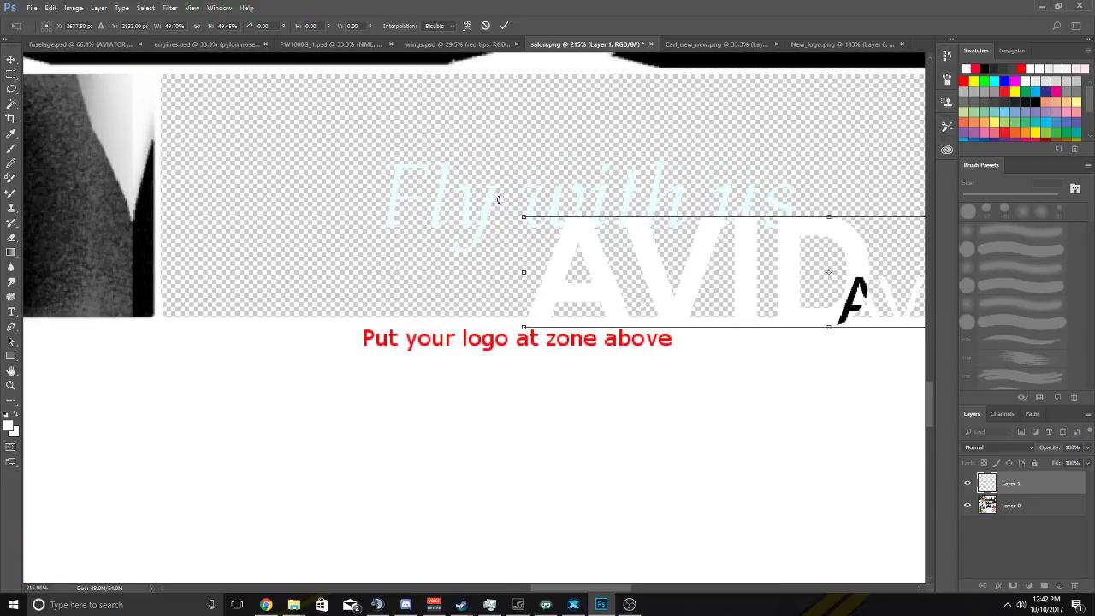
Scale the stripe-free AVID AVIATOR logo down to about 42% and place it inside the logo zone of salon.png.
drag(654, 280, 415, 176)
drag(278, 124, 372, 130)
mouse_move(462, 188)
mouse_down()
mouse_move(488, 188)
mouse_move(475, 197)
mouse_up()
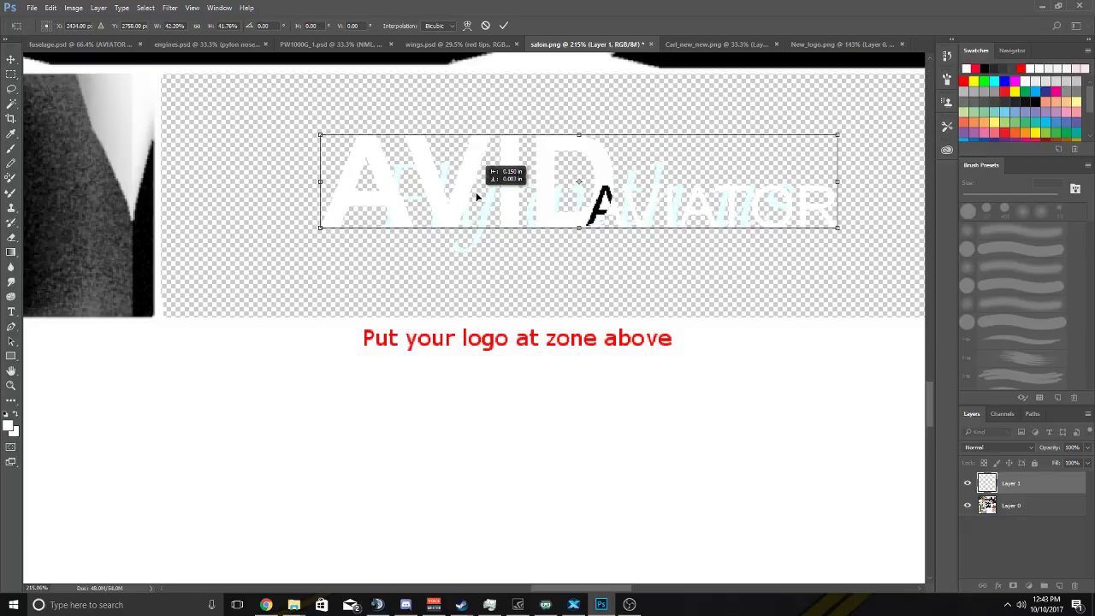
key(Right)
key(Right)
key(Right)
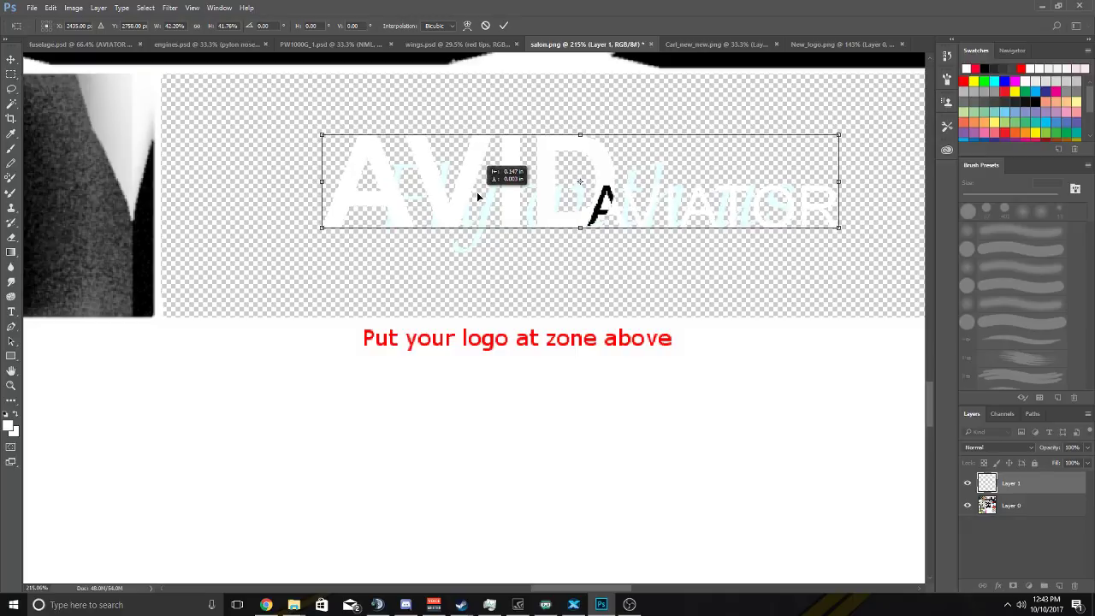
click(503, 25)
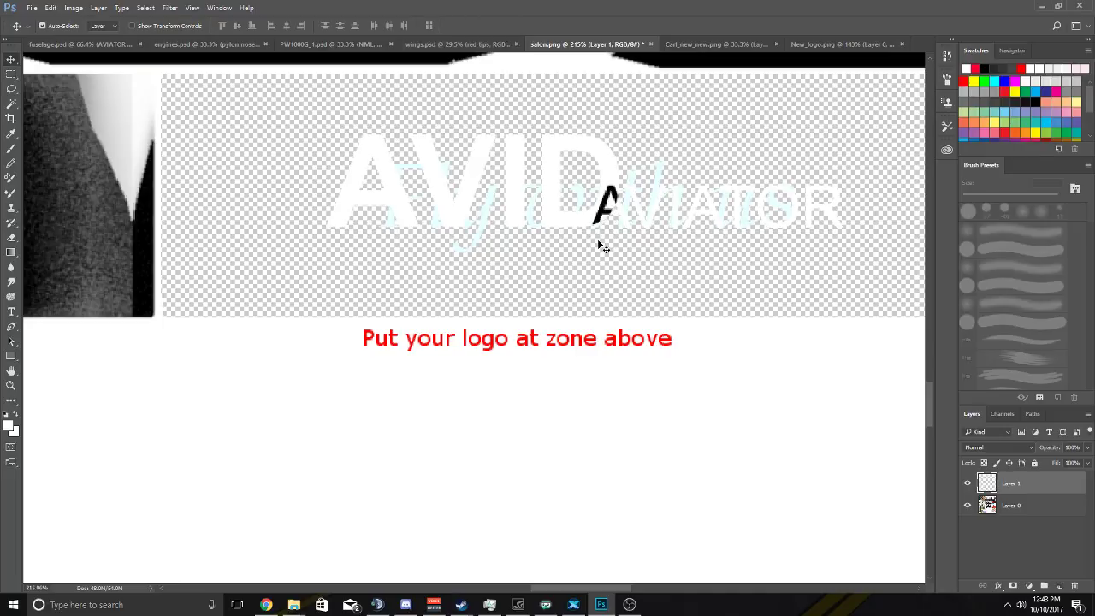
Return to fuselage.psd and delete the merged AVIATOR copy 5 layer from the Avid Front group.
scroll(599, 243, up, 2)
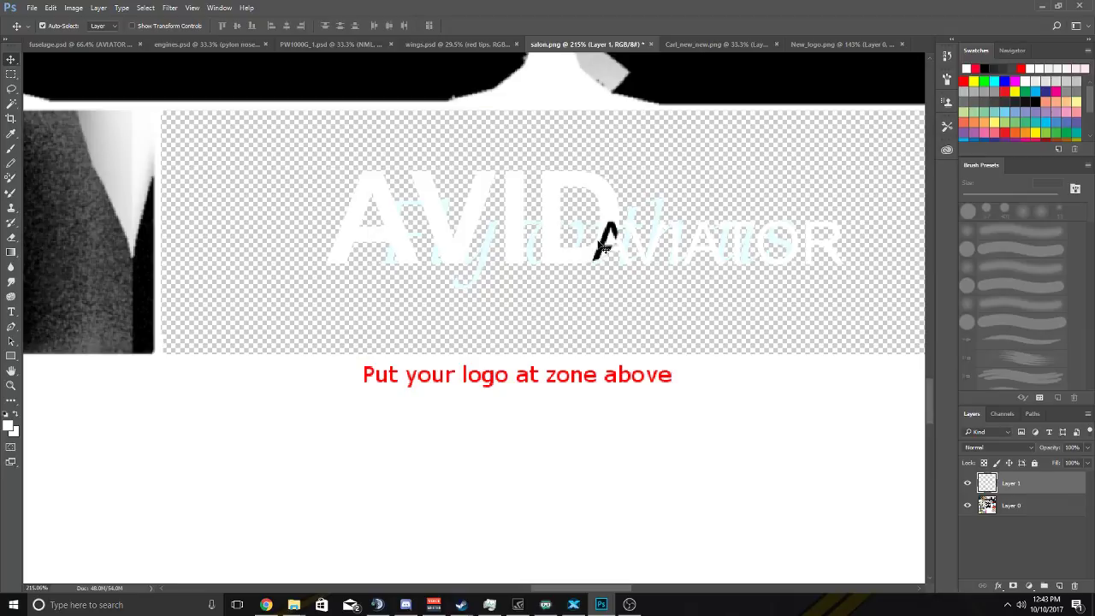
scroll(573, 262, up, 5)
drag(577, 257, 579, 259)
scroll(578, 259, down, 5)
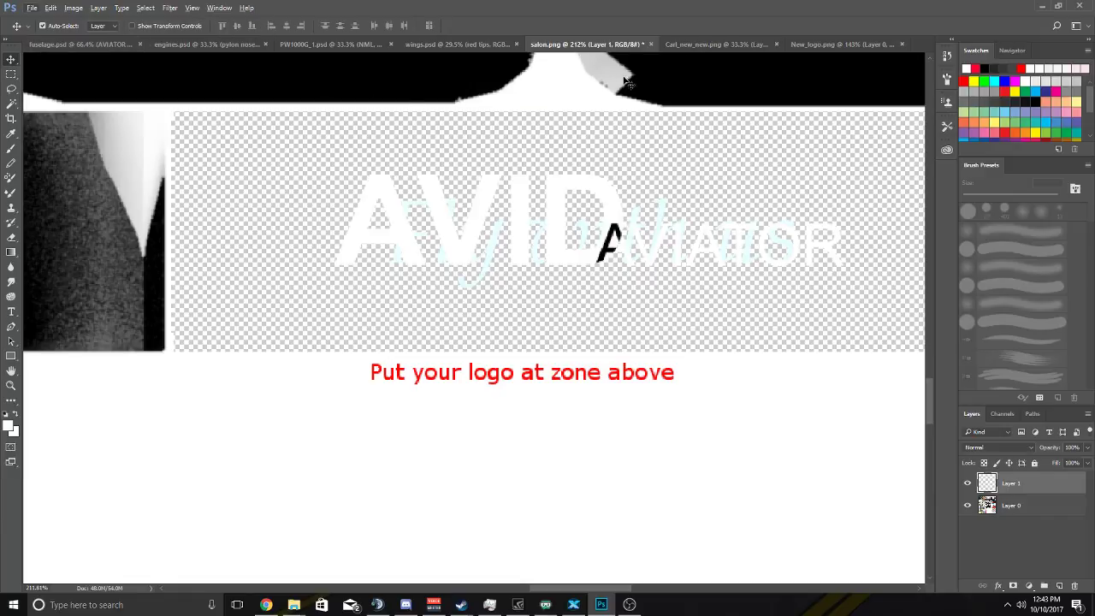
click(82, 44)
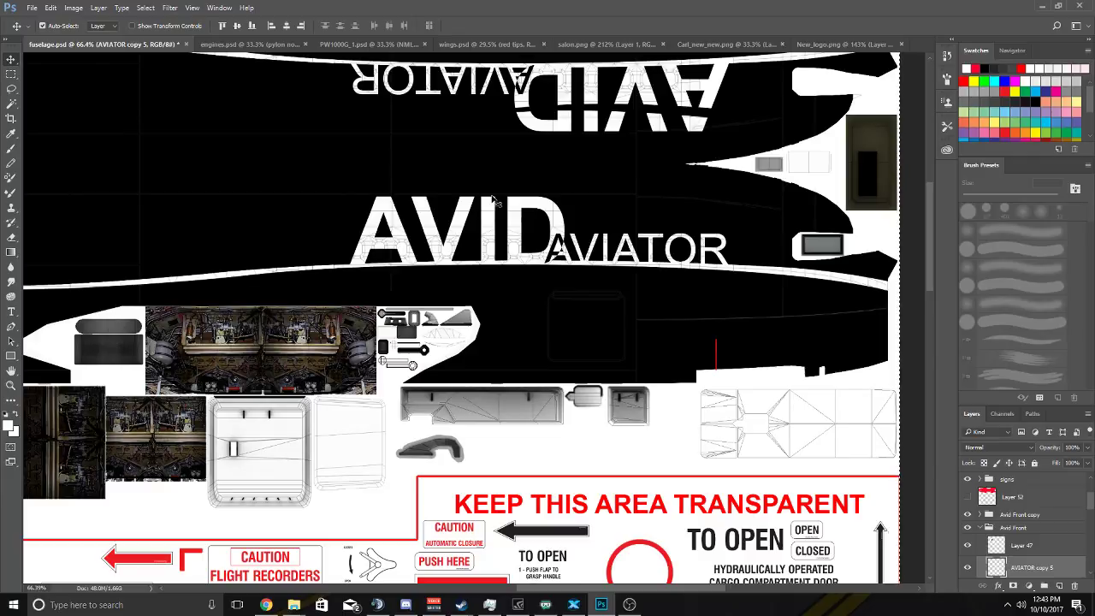
scroll(589, 254, up, 2)
click(967, 572)
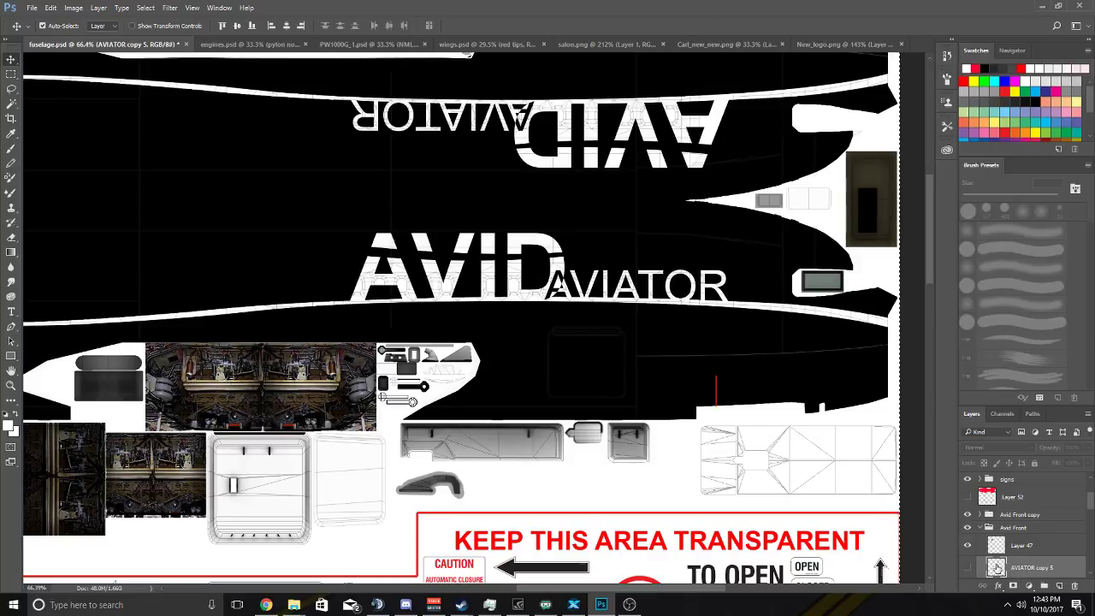
scroll(993, 556, down, 2)
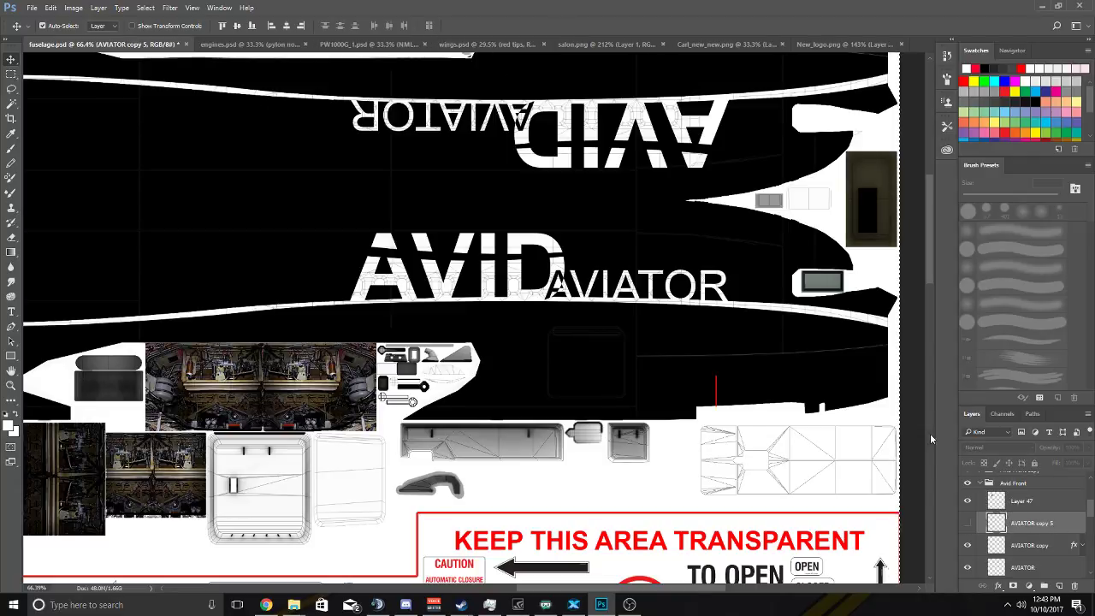
key(alt+s)
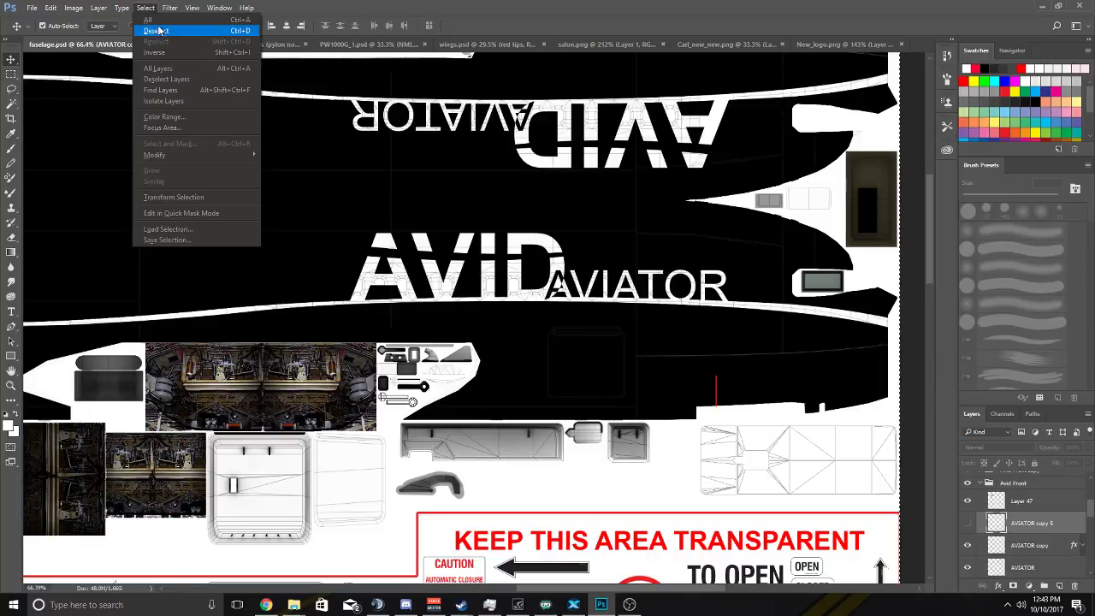
key(Escape)
key(Delete)
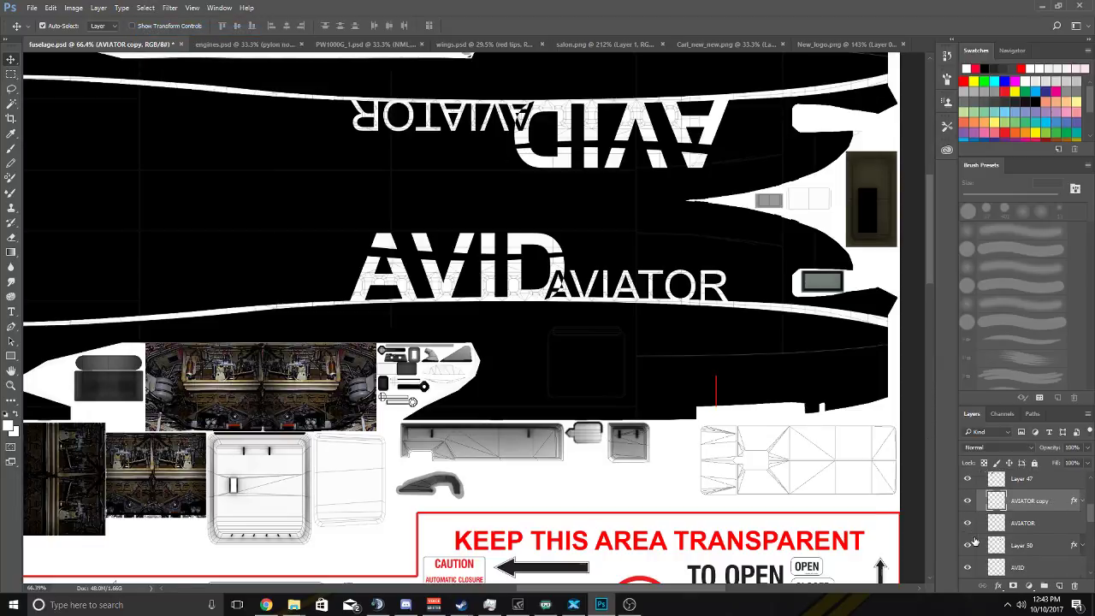
Copy the Layer 50 stripes on their own from fuselage.psd into salon.png and start transforming them.
scroll(969, 524, down, 2)
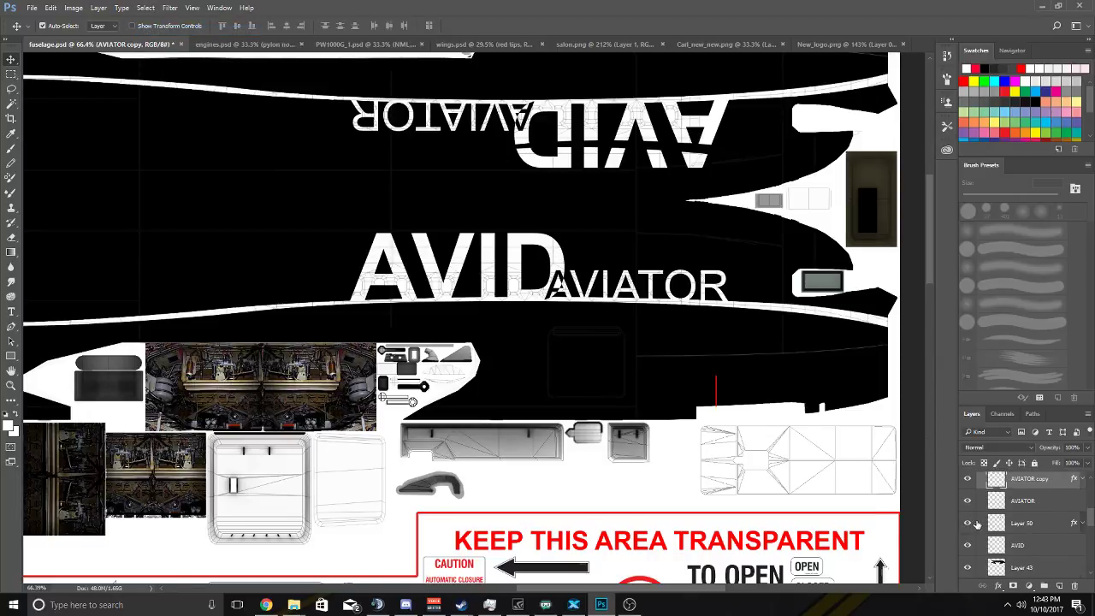
right_click(1014, 527)
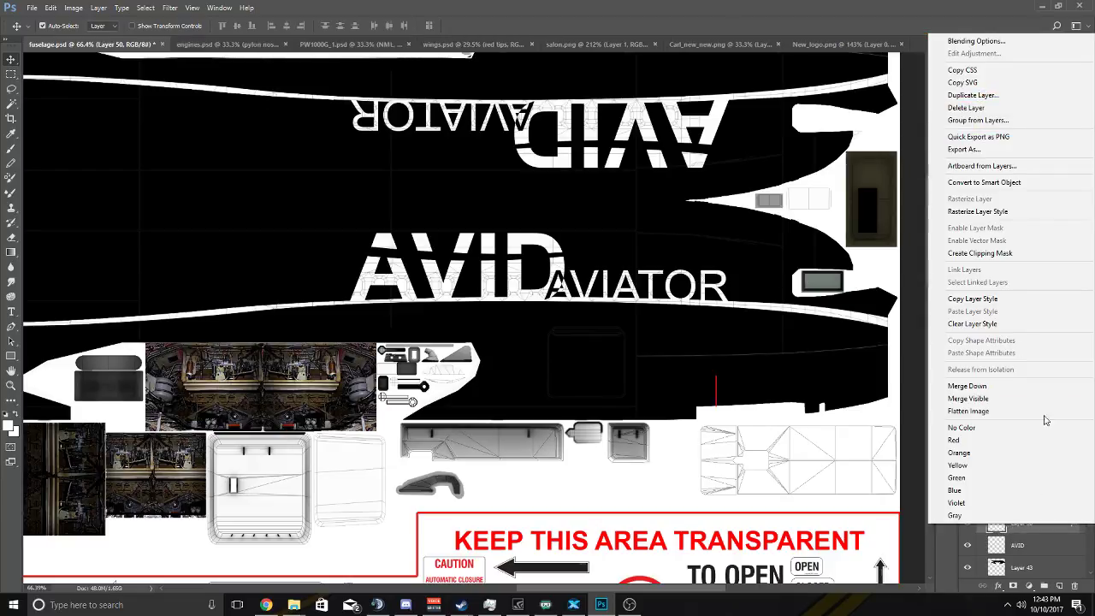
click(1048, 529)
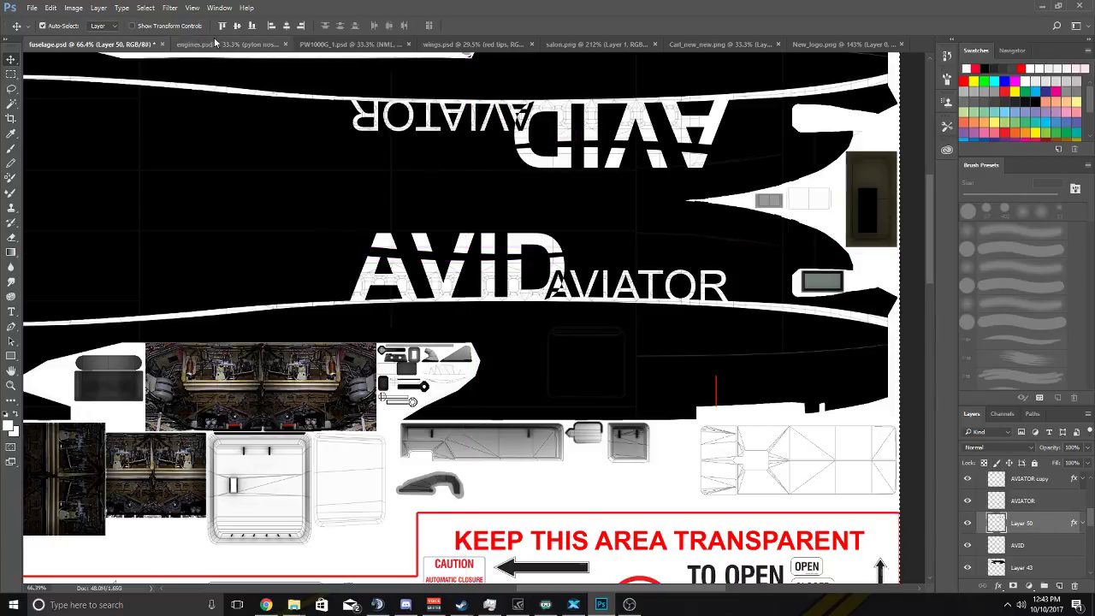
click(580, 44)
drag(578, 233, 561, 261)
key(ctrl+t)
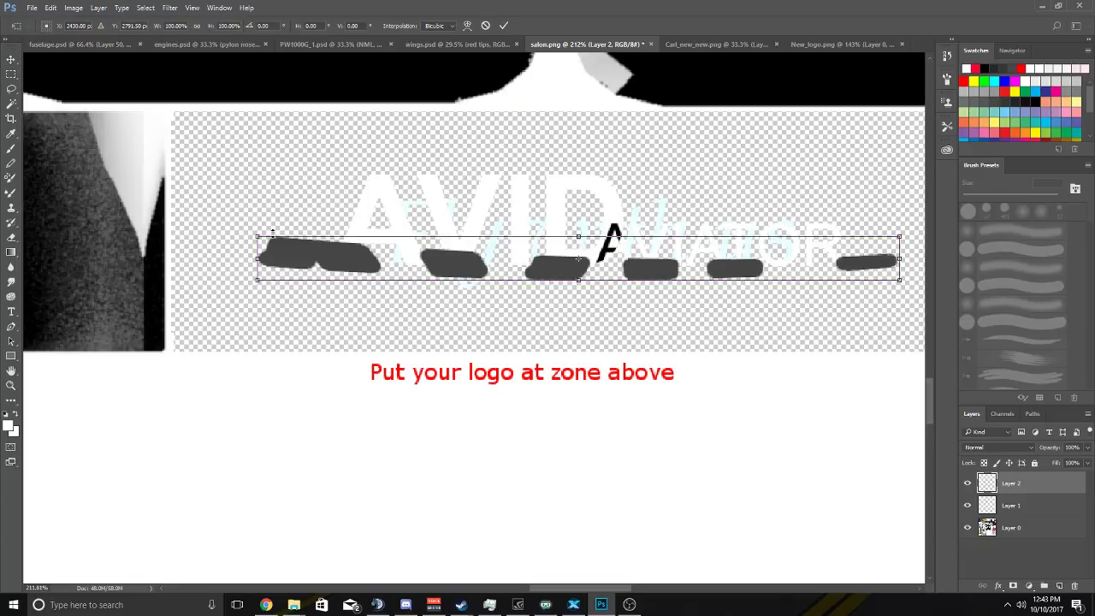
Try to fit the stripes across the AVID letters at about 42% width, and delete the stripe layer.
drag(260, 239, 420, 211)
drag(654, 195, 627, 200)
scroll(529, 211, up, 2)
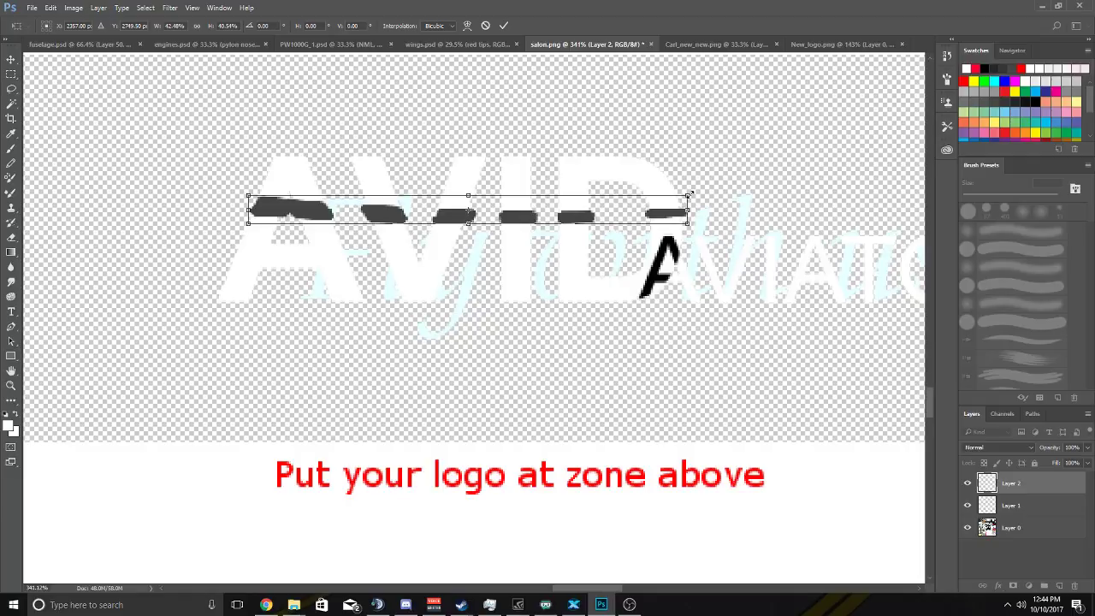
drag(690, 195, 695, 194)
alt+scroll(277, 205, up, 3)
drag(374, 214, 374, 187)
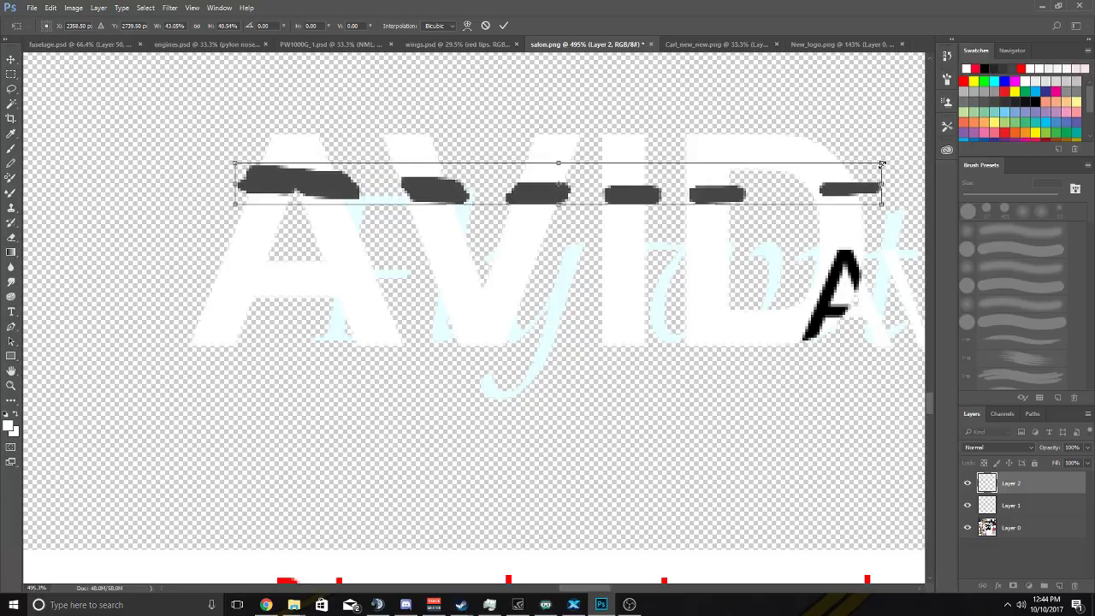
drag(882, 163, 870, 165)
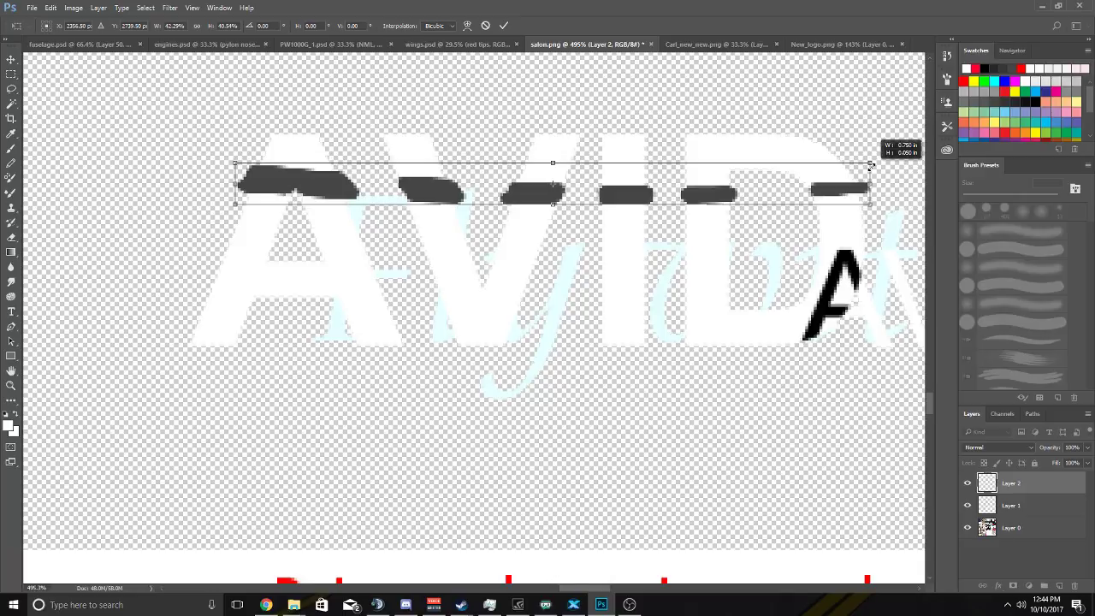
drag(870, 165, 870, 165)
click(504, 25)
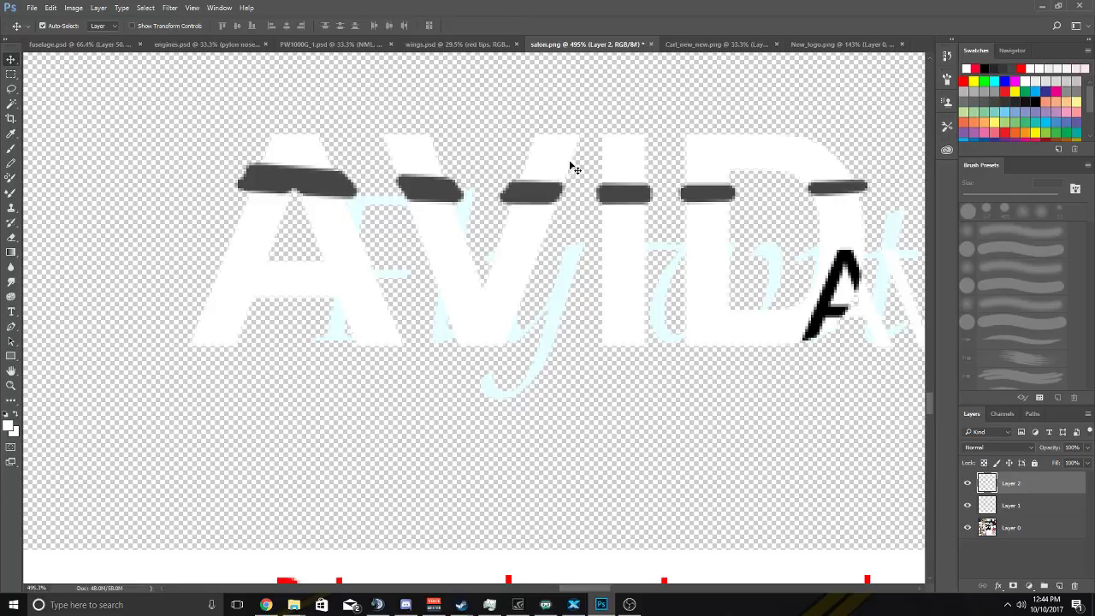
key(Delete)
In fuselage.psd, duplicate Layer 50 and the AVID layer together and merge the duplicates into one layer.
click(86, 44)
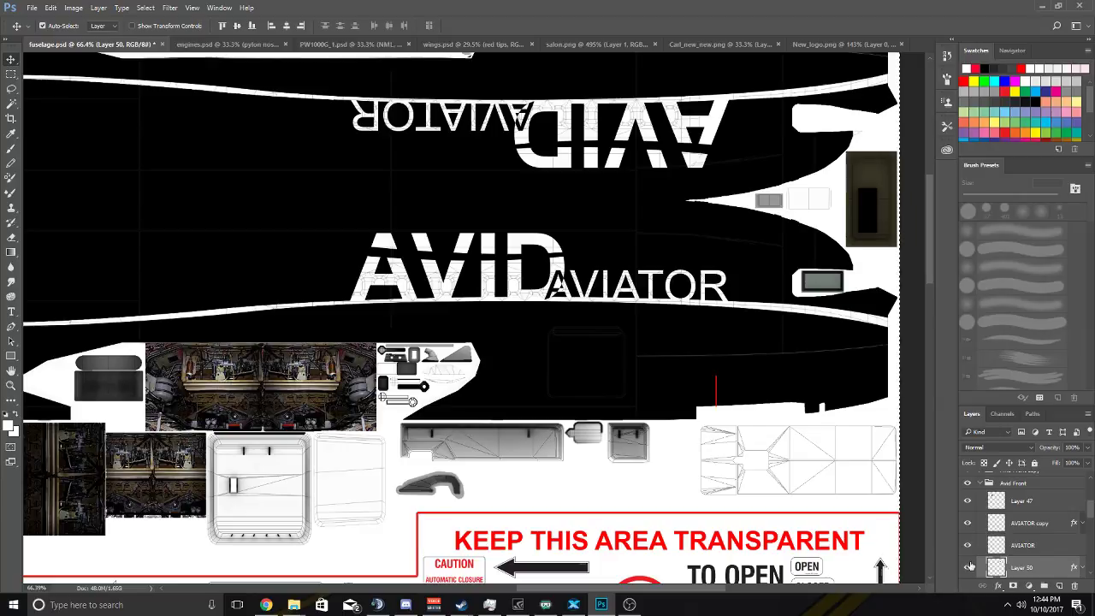
scroll(976, 556, down, 1)
shift+click(1025, 566)
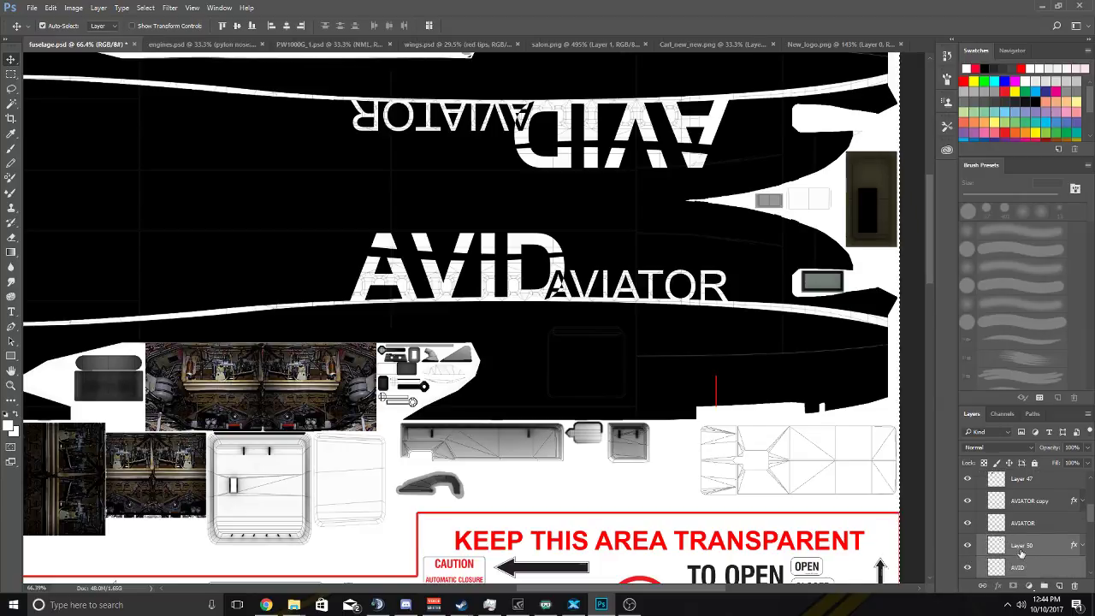
right_click(1022, 554)
click(961, 121)
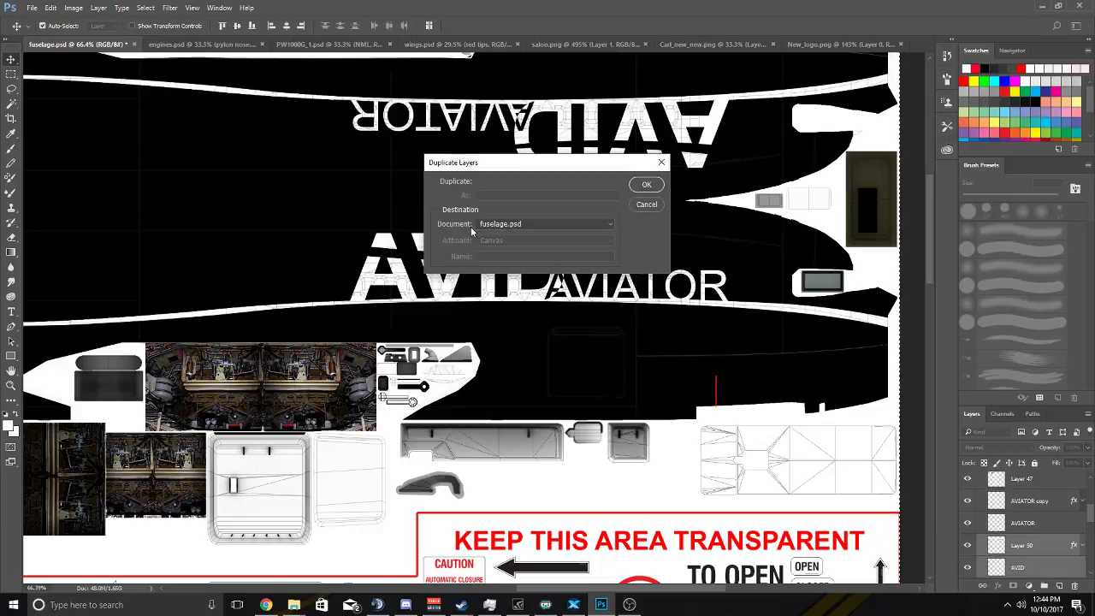
click(652, 185)
right_click(1036, 545)
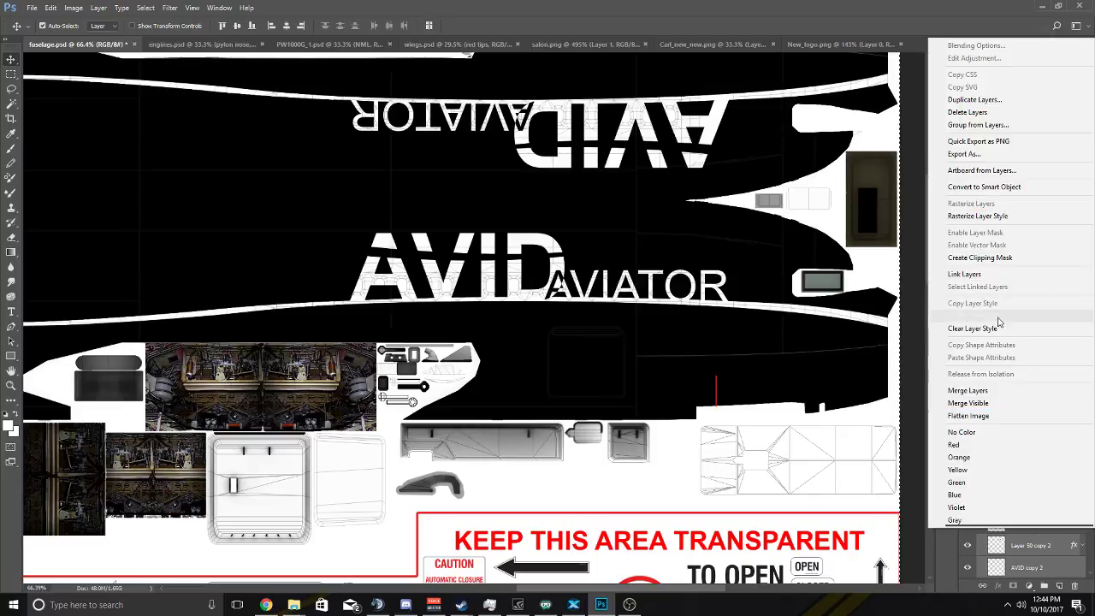
click(1002, 416)
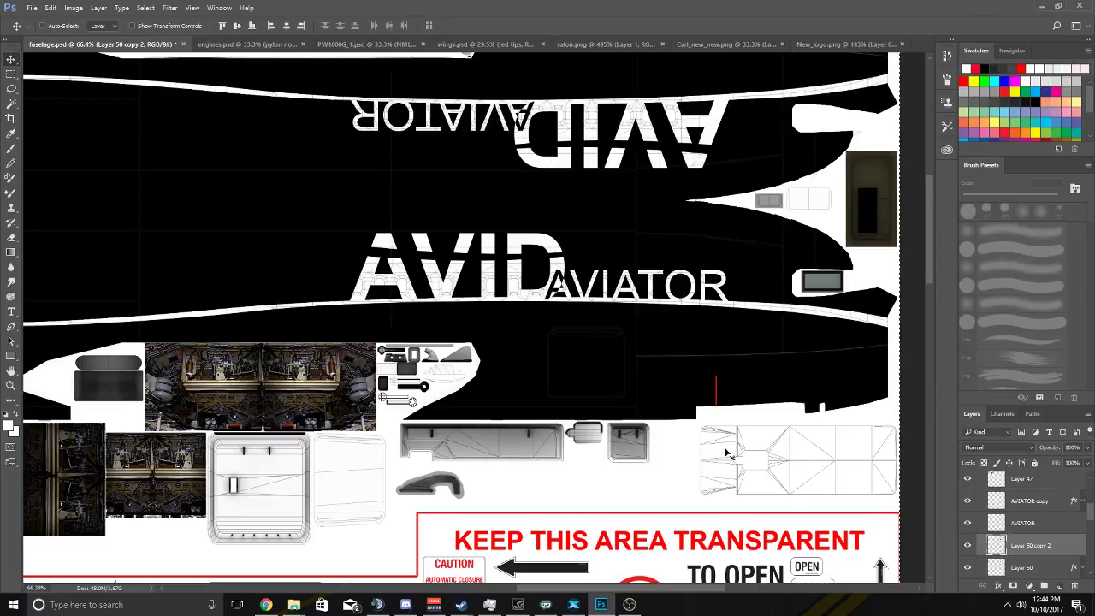
Bring the merged AVID lettering with its black stripes from fuselage.psd into salon.png.
click(323, 44)
click(505, 44)
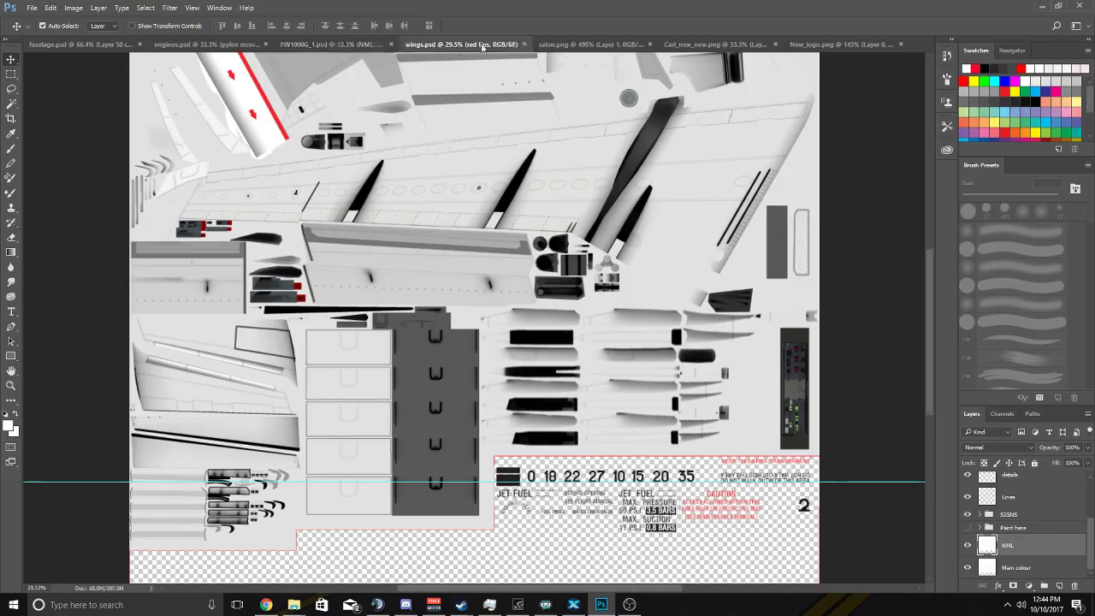
click(581, 44)
scroll(623, 159, up, 3)
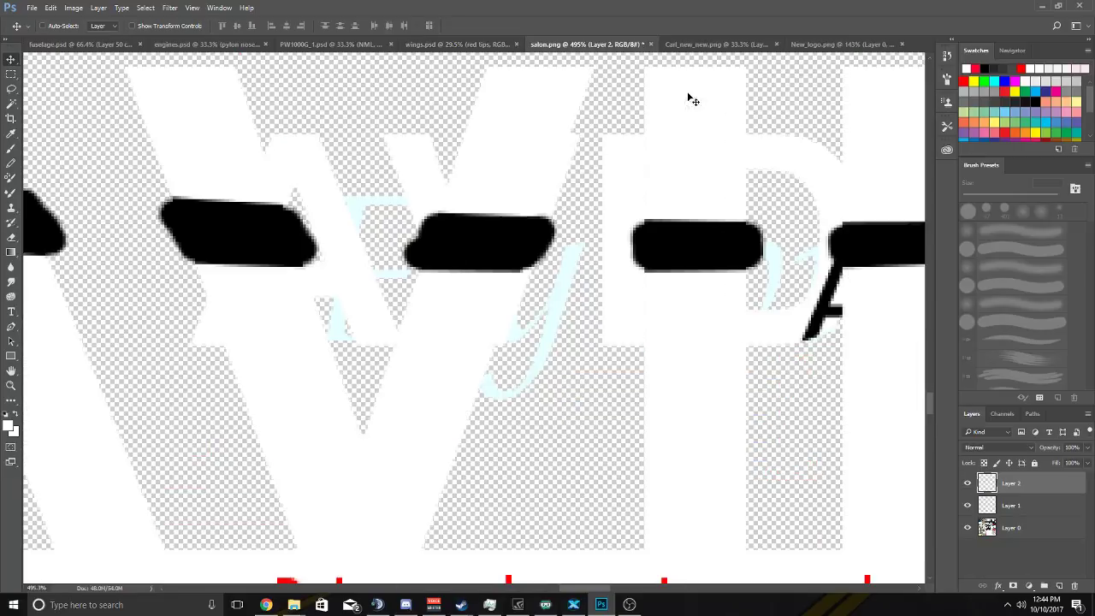
scroll(596, 242, down, 3)
drag(502, 281, 611, 288)
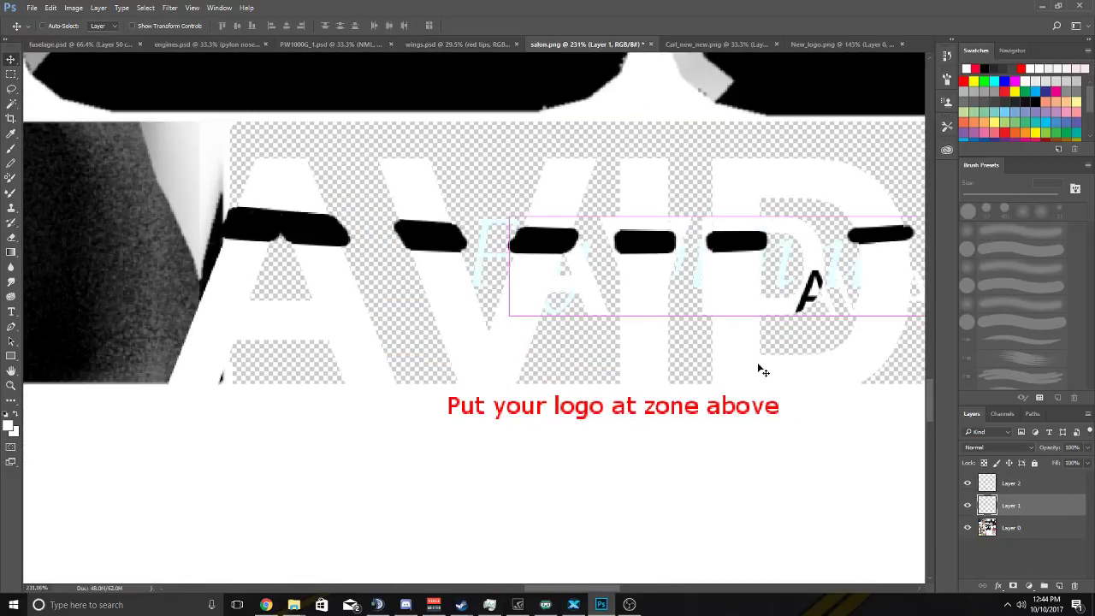
Scale the striped AVID lettering on Layer 2 to about 42% and position it over the logo's AVID letters.
click(1017, 483)
drag(572, 333, 594, 340)
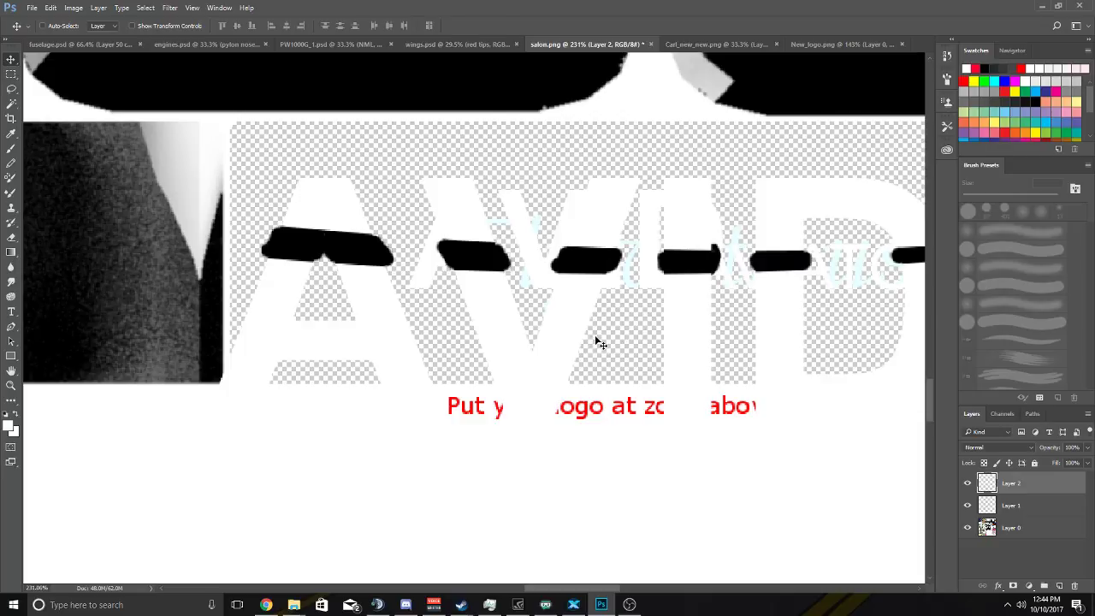
key(ctrl+t)
drag(208, 180, 492, 247)
drag(697, 199, 725, 188)
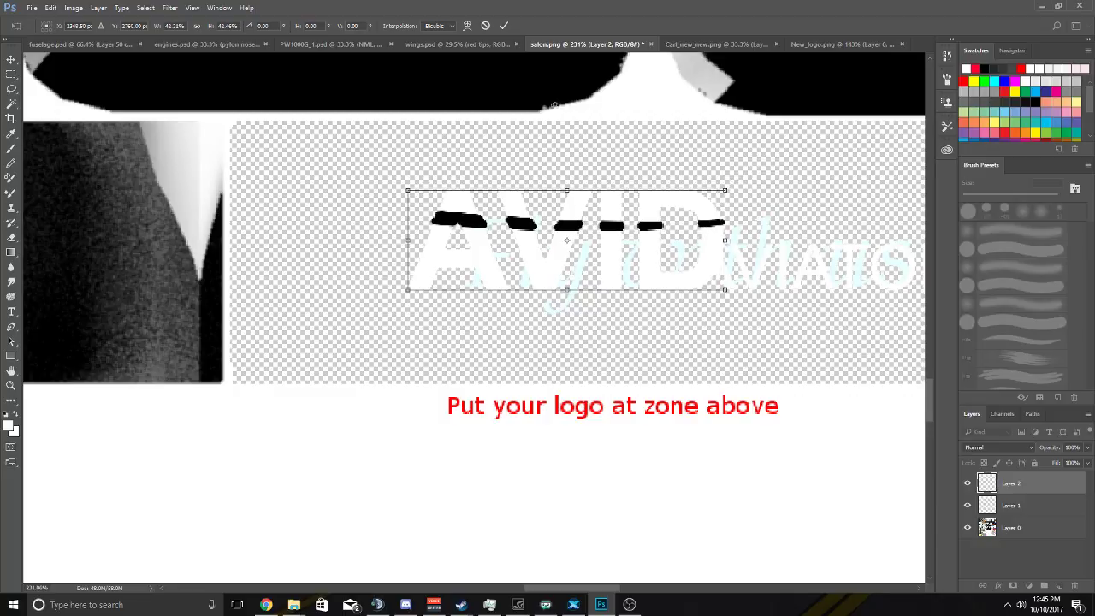
click(503, 24)
Toggle Layer 2's visibility to compare it with the logo underneath, and nudge it up by about 0.003 in.
scroll(466, 206, up, 3)
scroll(466, 205, up, 2)
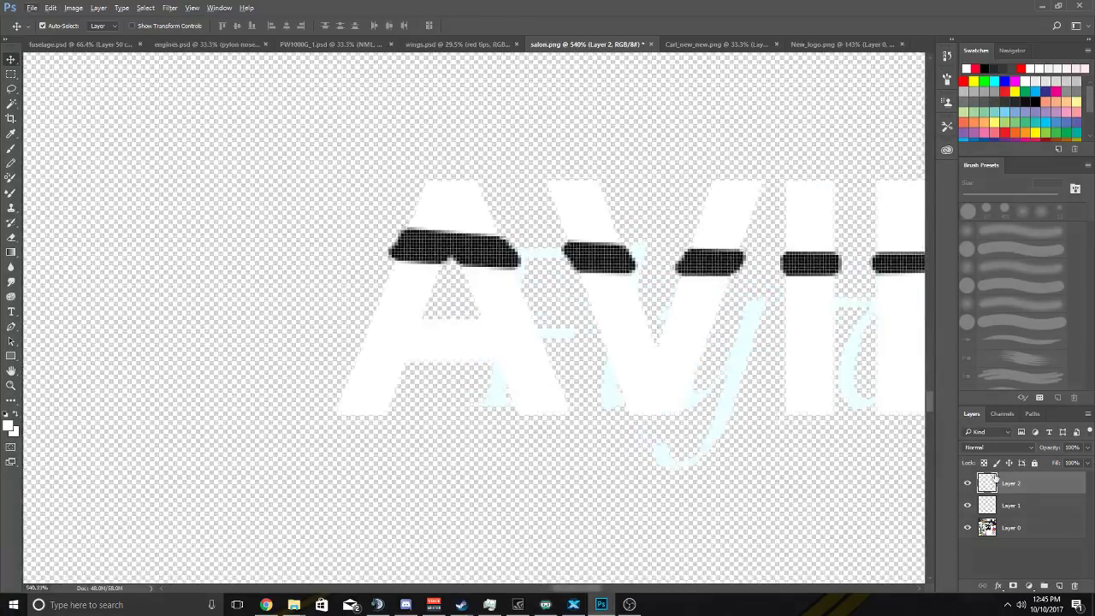
click(969, 484)
click(968, 484)
click(969, 485)
click(968, 484)
click(969, 485)
click(969, 485)
drag(516, 373, 517, 370)
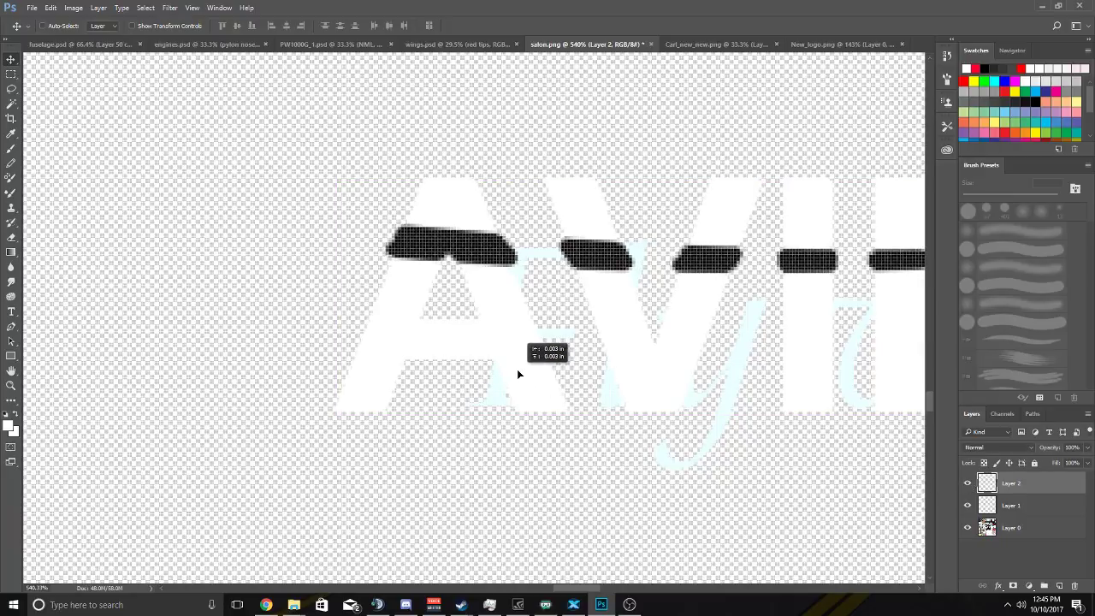
Nudge Layer 2 right by about 0.003 in and recheck its alignment with the letters underneath by toggling its visibility.
click(968, 485)
click(969, 485)
click(968, 485)
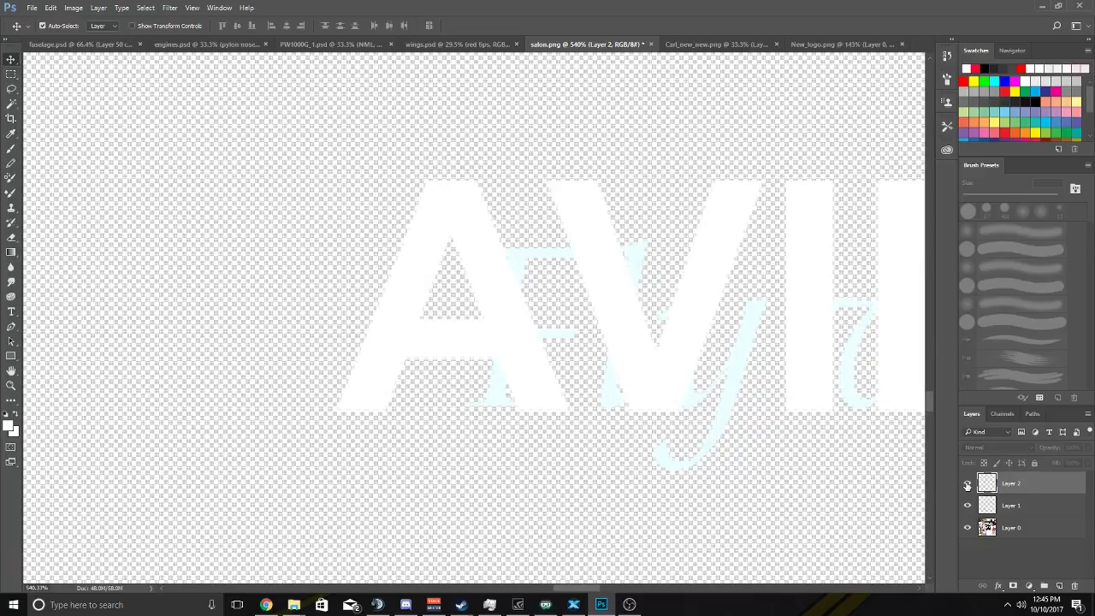
click(967, 484)
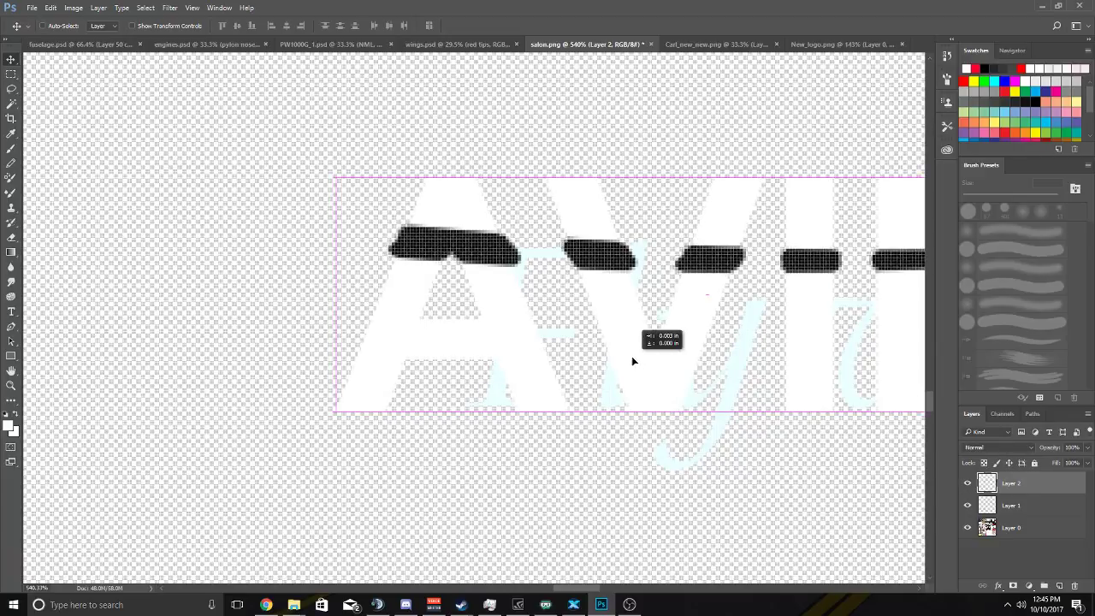
click(969, 484)
click(969, 485)
click(969, 484)
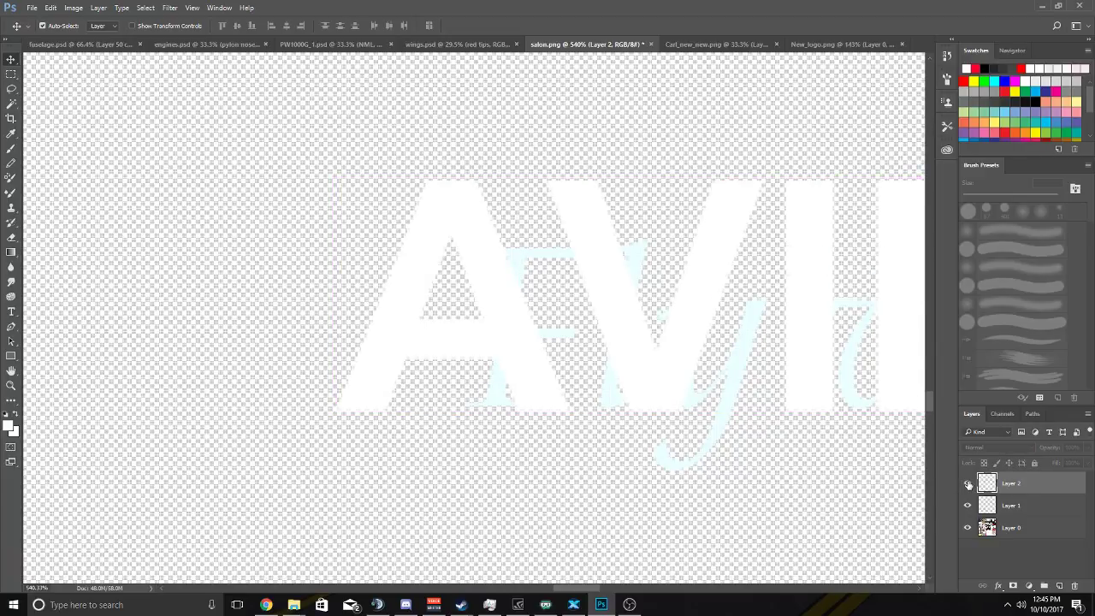
click(969, 485)
Scale the striped AVID lettering on Layer 2 down slightly, to about 99% in width and height.
scroll(792, 408, right, 3)
scroll(791, 408, right, 3)
key(ctrl+t)
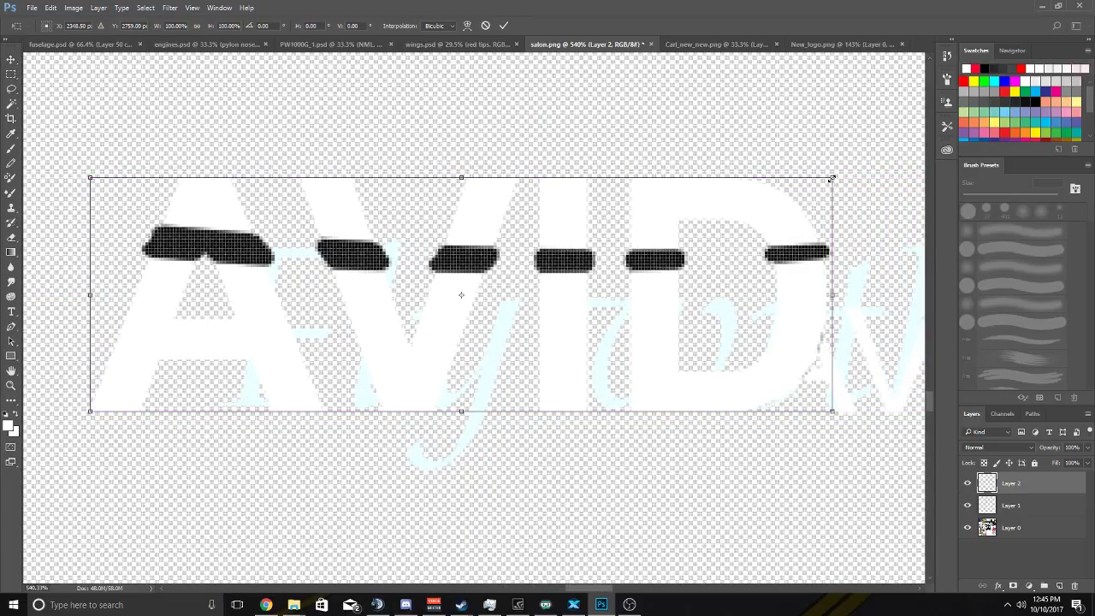
drag(831, 179, 829, 179)
drag(826, 180, 827, 179)
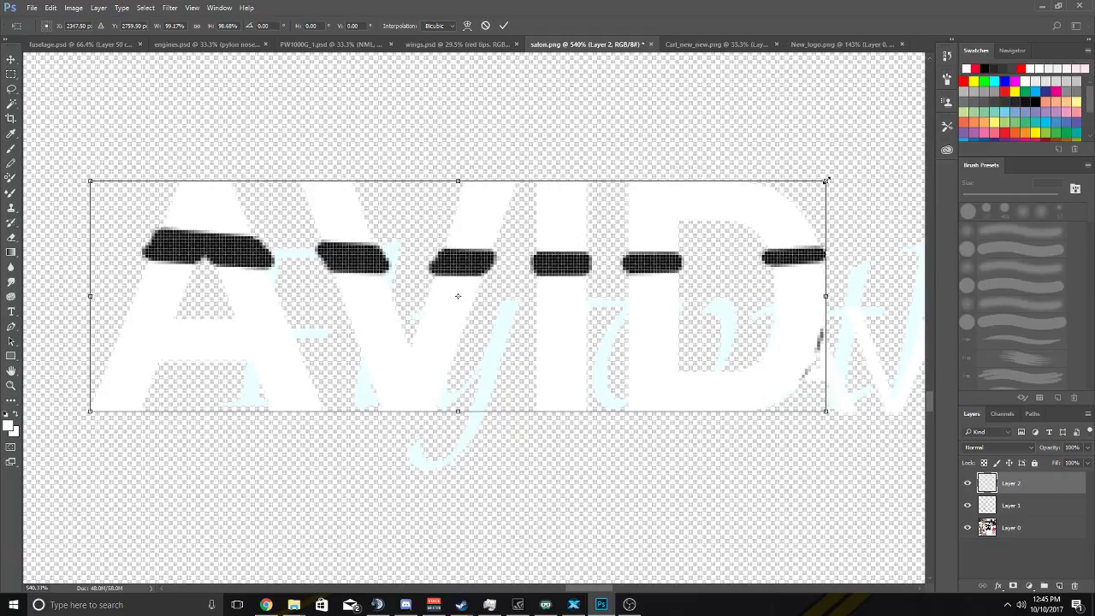
click(503, 25)
scroll(576, 255, left, 3)
scroll(576, 255, left, 2)
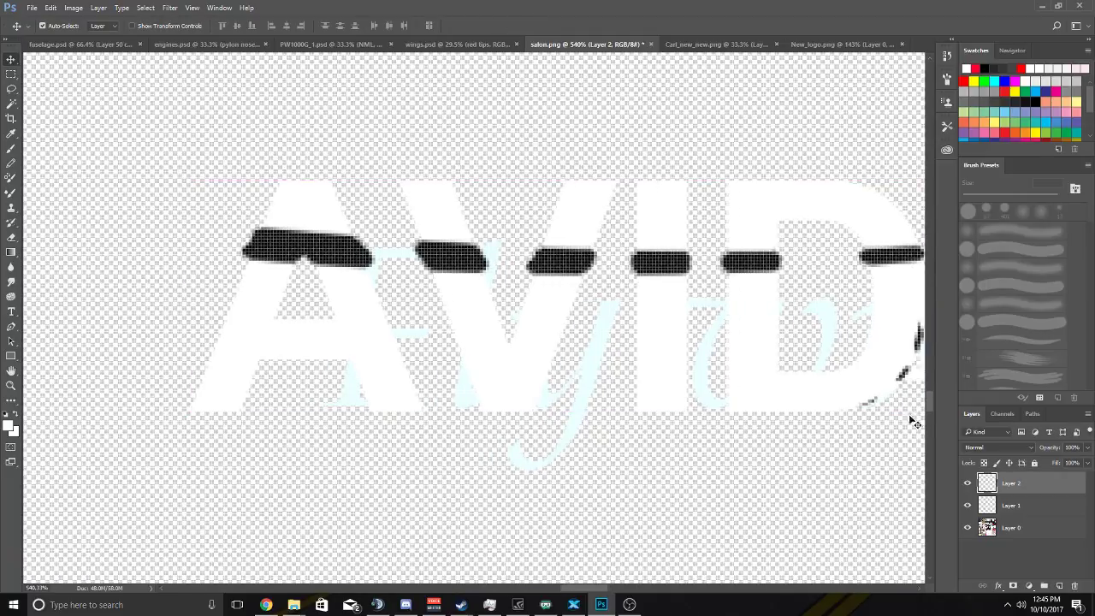
Try nudging Layer 2 right by about 0.003 in and back, toggling its visibility to compare the letters with the logo underneath.
click(968, 483)
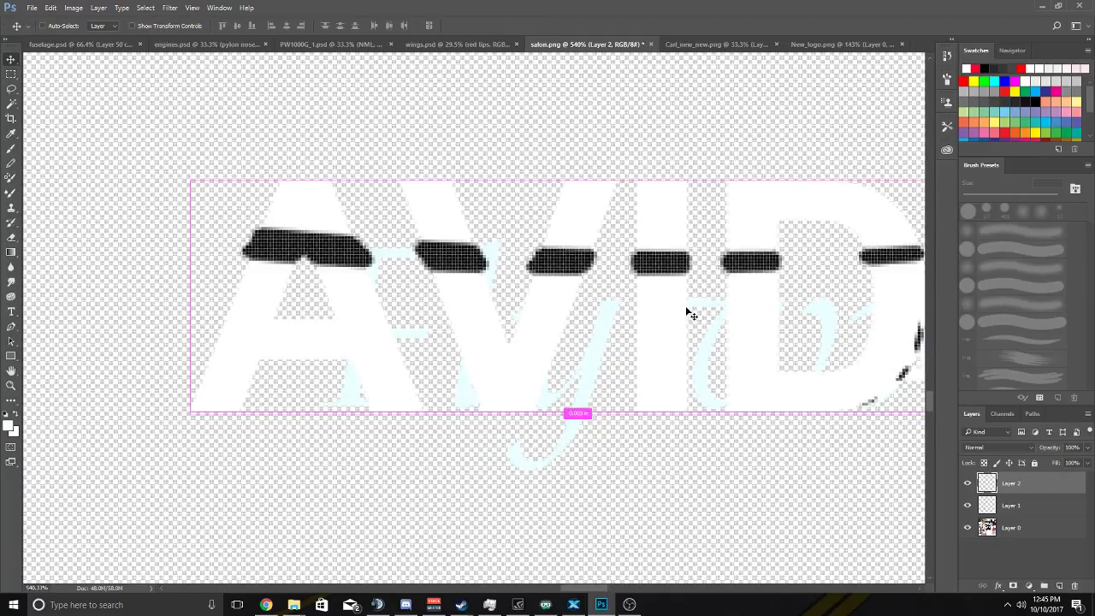
drag(687, 310, 693, 309)
click(968, 483)
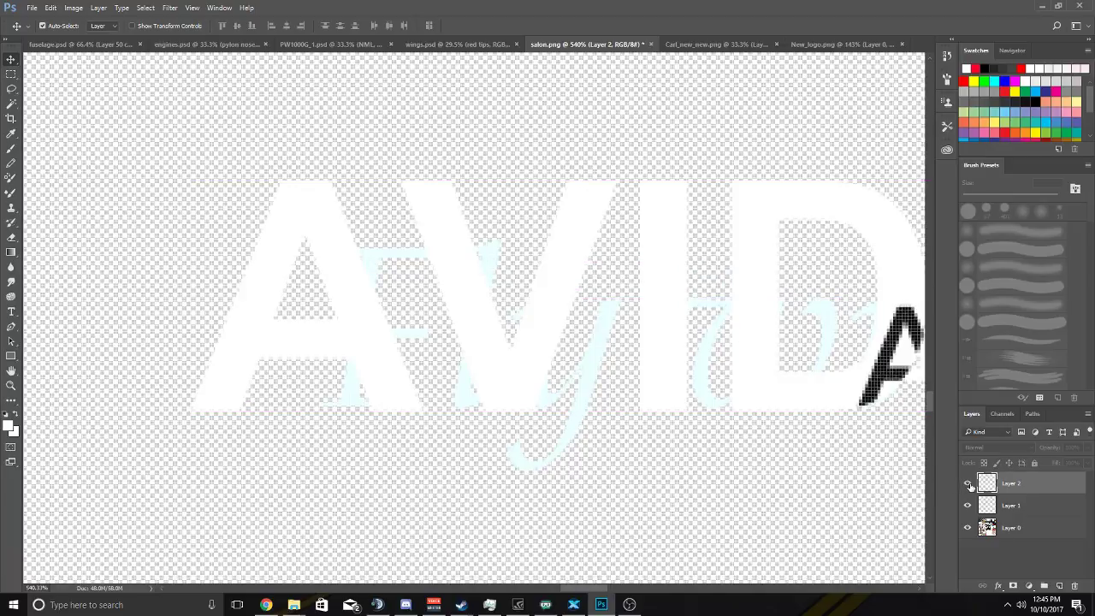
click(968, 483)
click(968, 484)
click(968, 483)
drag(697, 326, 691, 327)
click(968, 484)
click(968, 484)
click(968, 484)
click(968, 483)
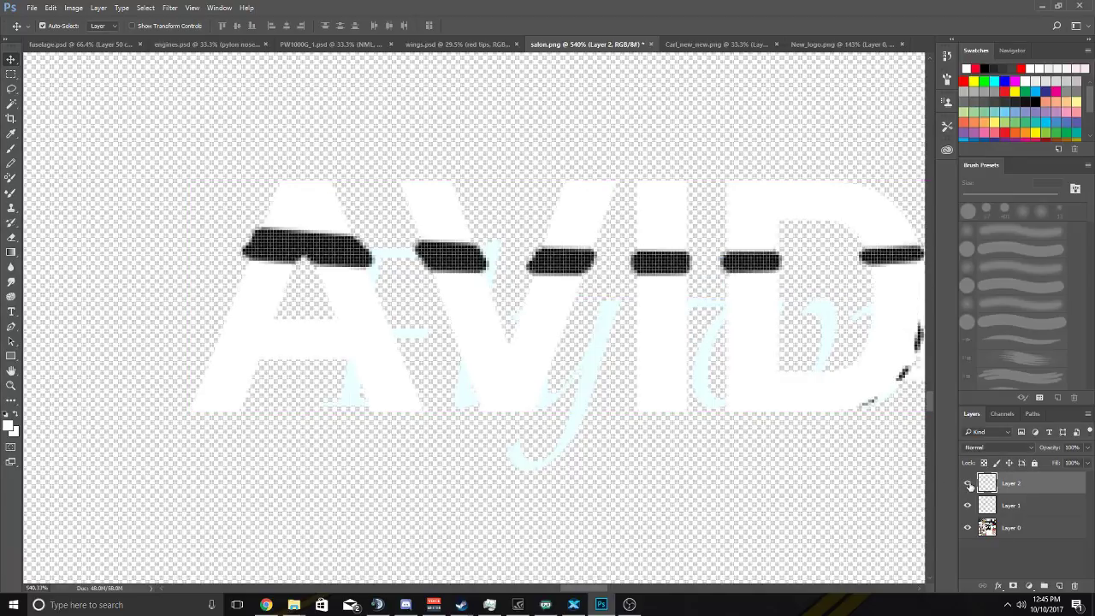
click(968, 483)
click(968, 483)
Nudge Layer 2 slightly at closer range and recheck its alignment with the AVID letters underneath by toggling its visibility.
scroll(766, 298, up, 2)
drag(736, 286, 740, 289)
click(968, 483)
click(968, 483)
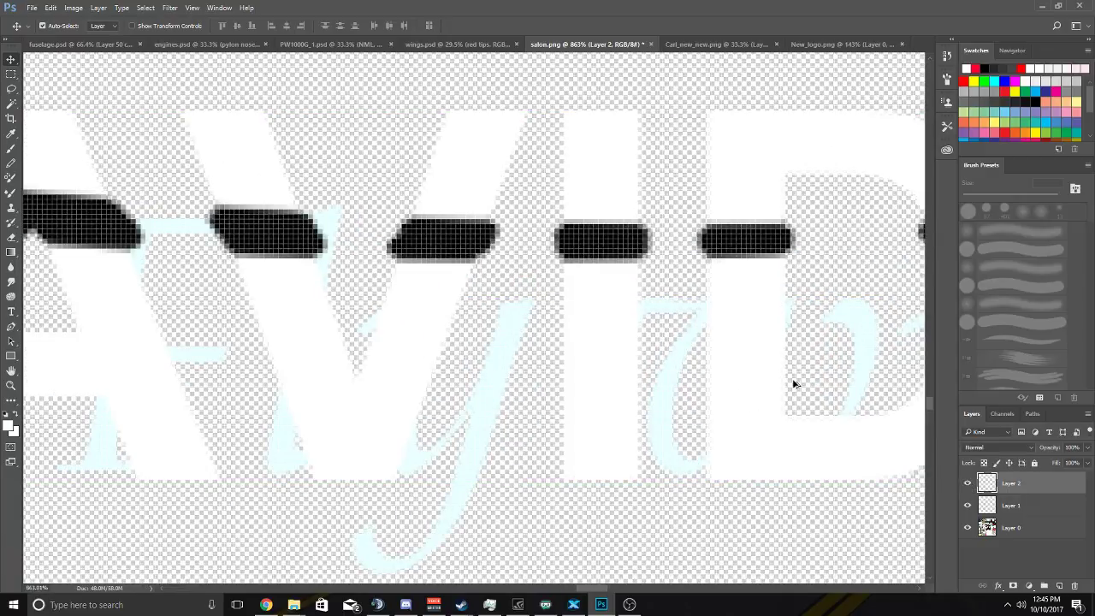
scroll(836, 413, down, 2)
scroll(837, 413, down, 1)
click(968, 484)
click(968, 483)
click(968, 484)
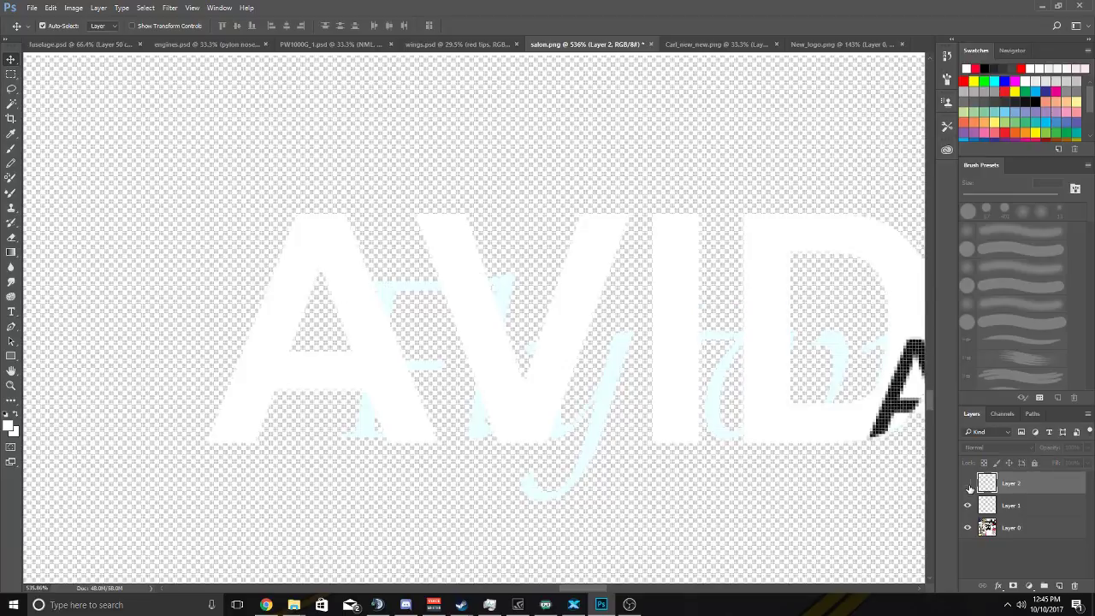
click(968, 483)
Draw a closed, curved Pen path around the row of black stripes crossing the AVID letters.
scroll(650, 352, right, 2)
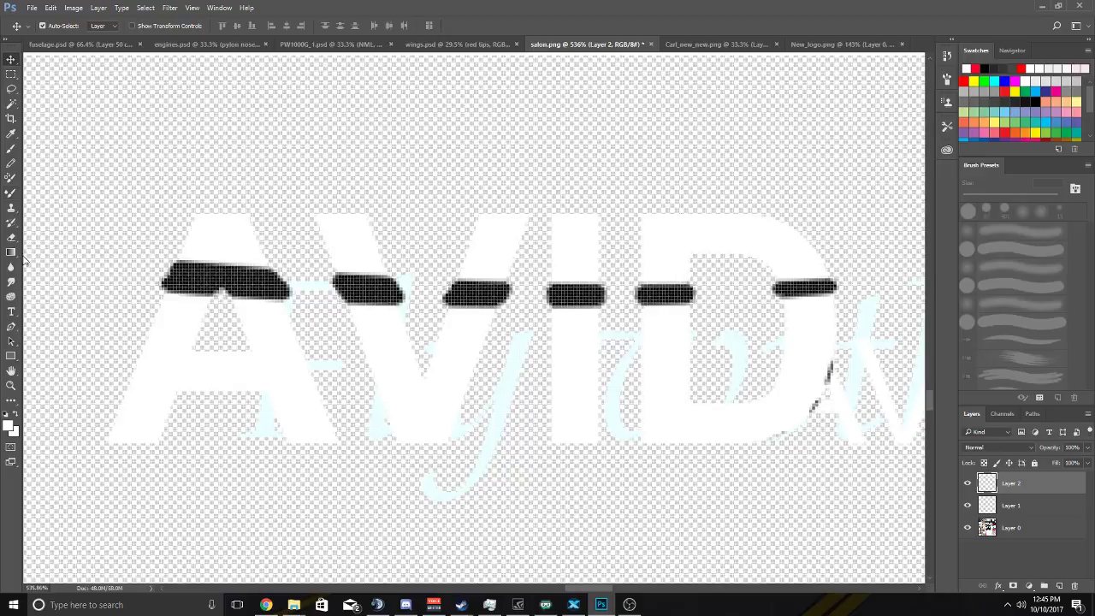
click(11, 327)
click(165, 257)
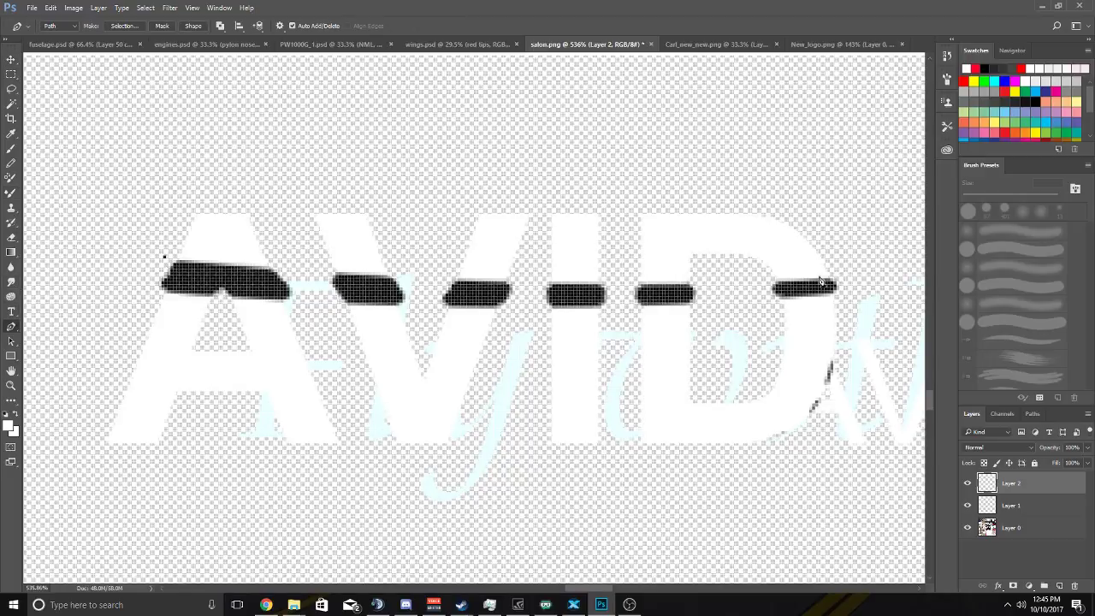
drag(834, 282, 886, 267)
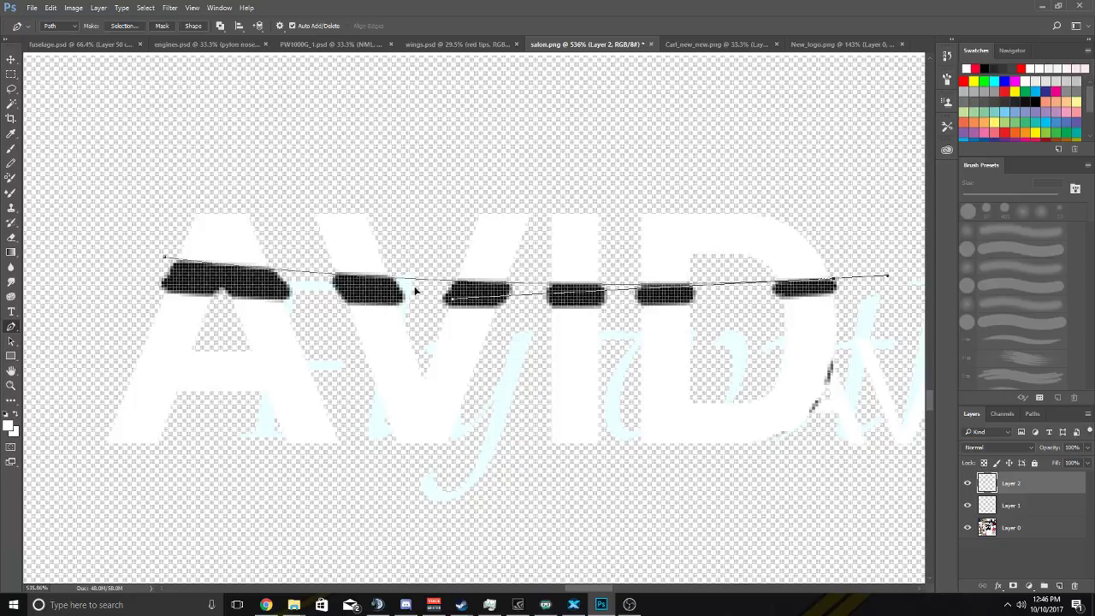
key(ctrl+z)
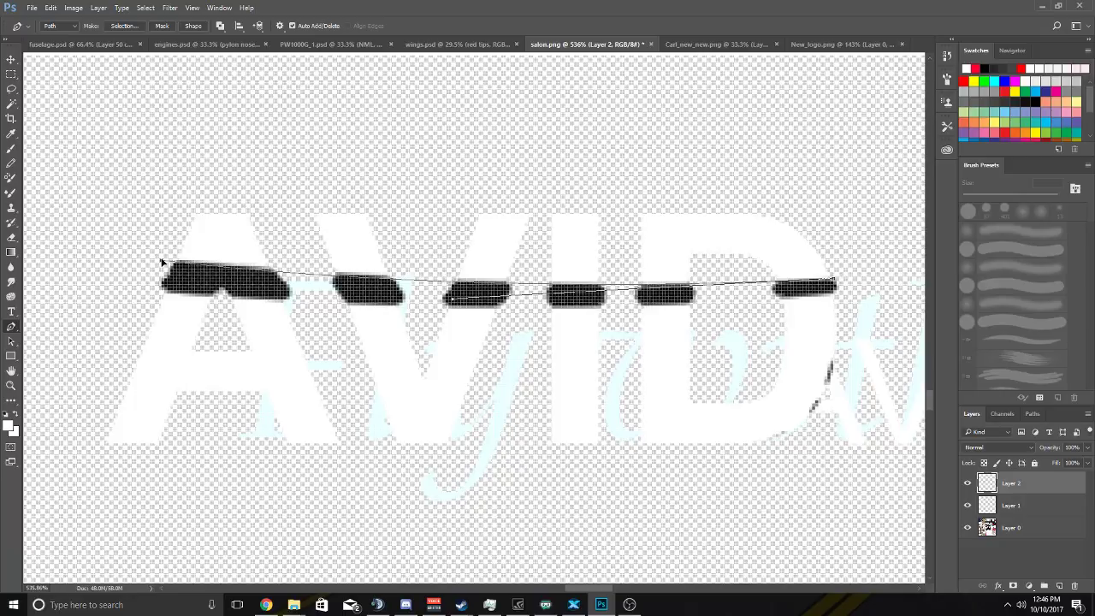
key(ctrl+z)
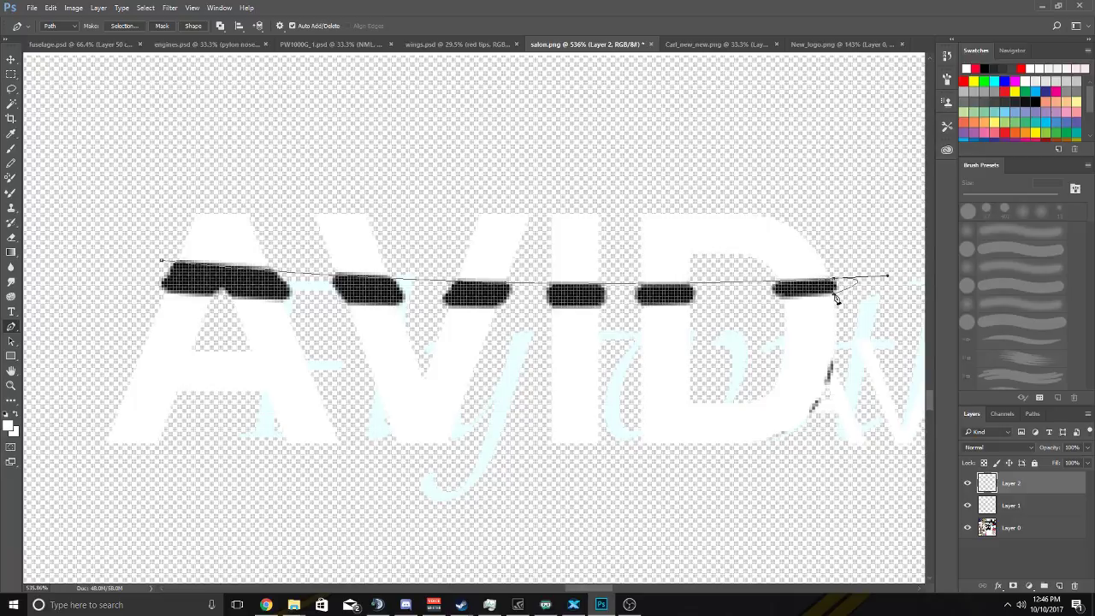
drag(156, 290, 189, 290)
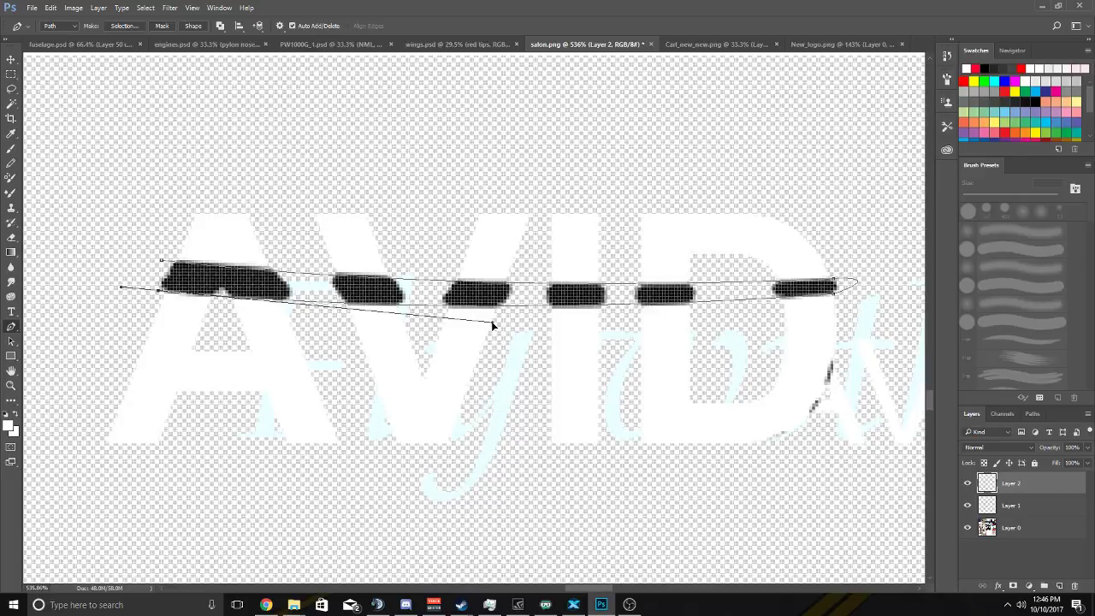
click(159, 291)
Convert the Pen path around the stripes into a selection.
right_click(161, 261)
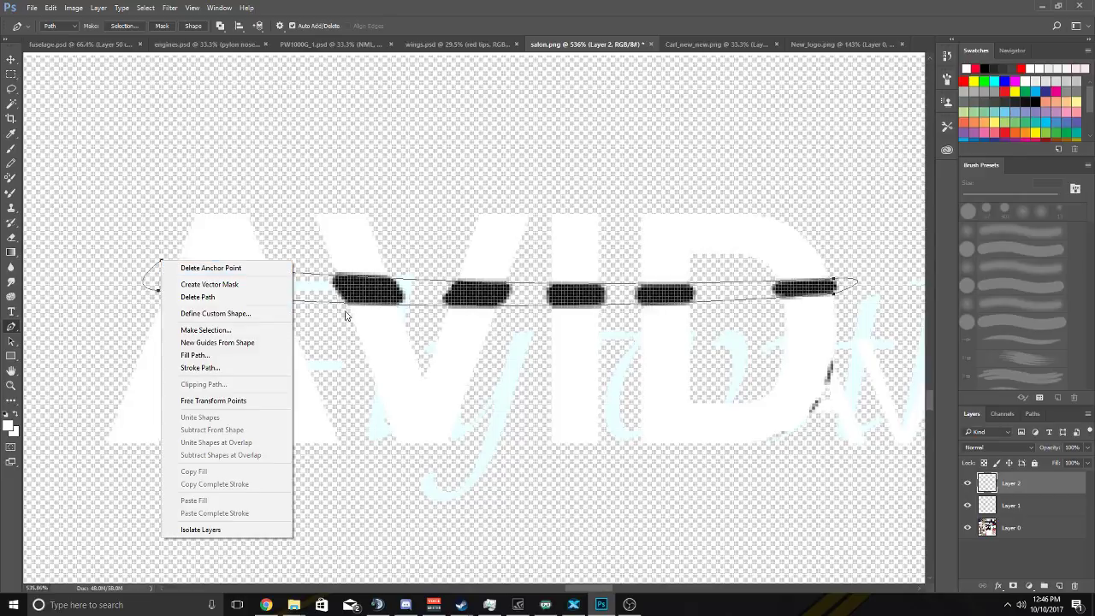
click(188, 329)
click(611, 176)
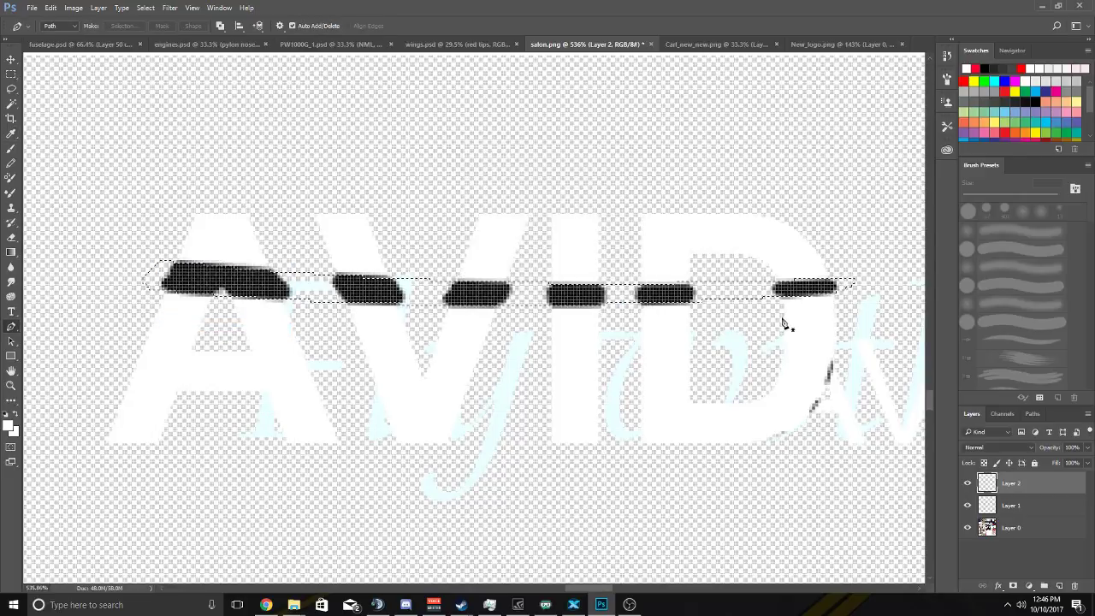
Hide Layer 2, erase the selected band from Layer 1's AVID letters with the Eraser, and clear the selection.
scroll(787, 318, down, 3)
scroll(784, 316, down, 1)
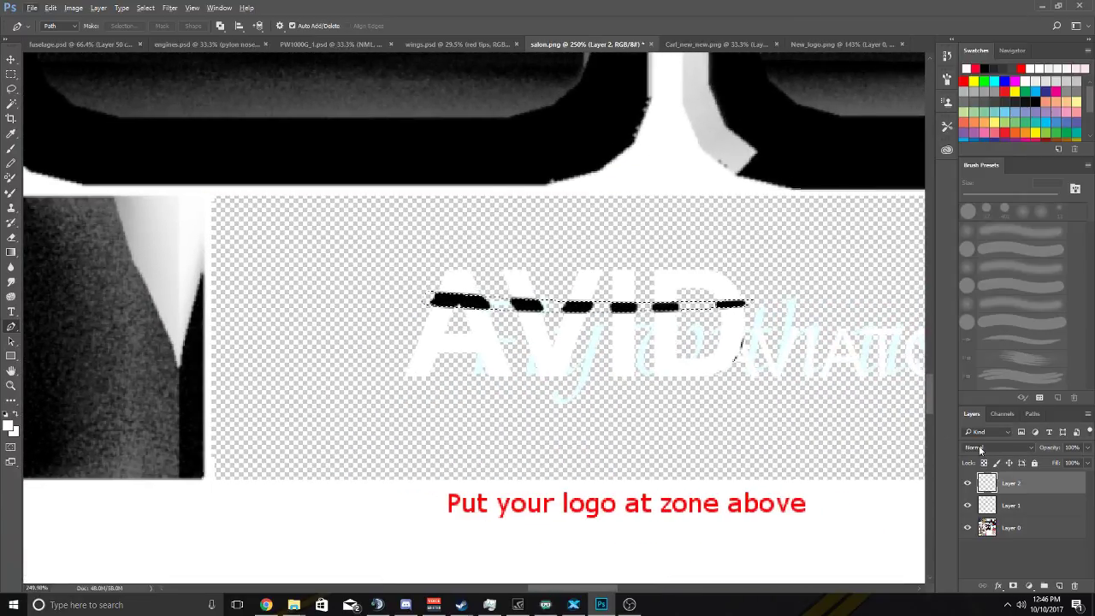
click(968, 484)
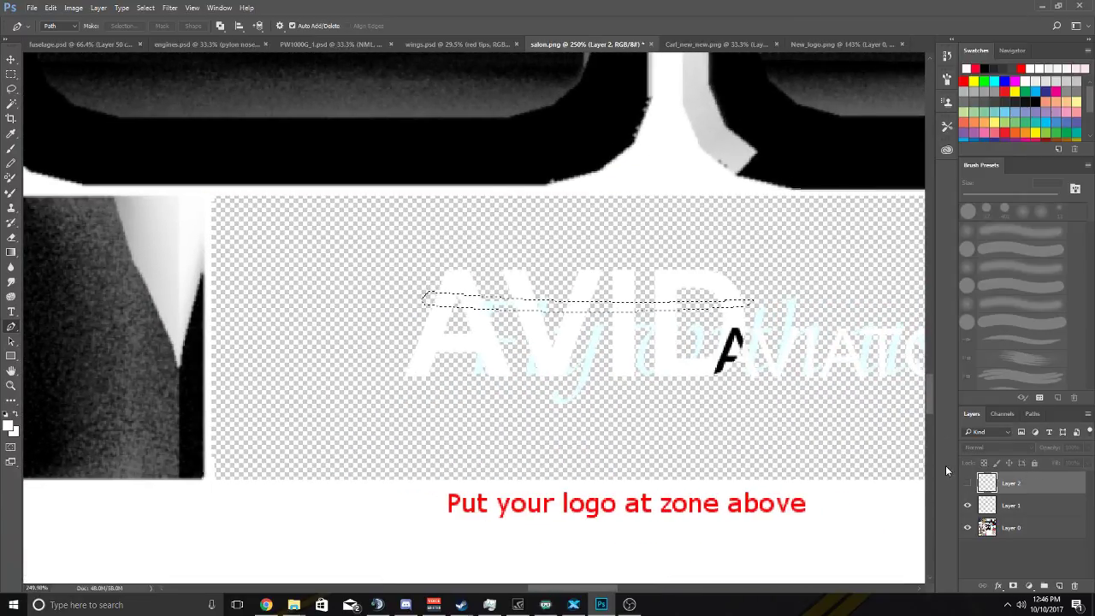
click(1013, 505)
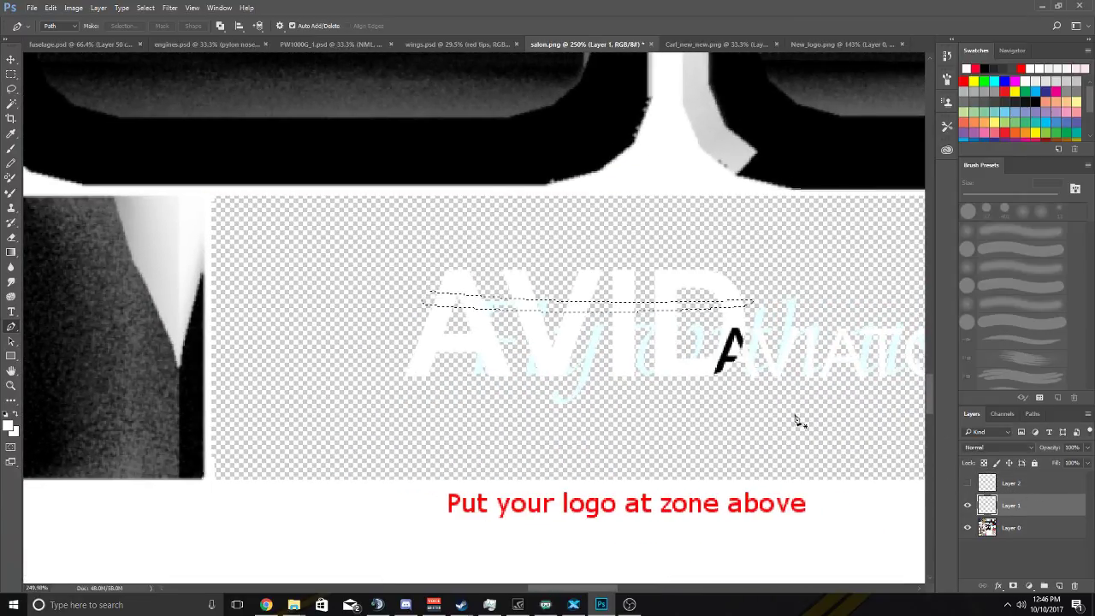
click(12, 237)
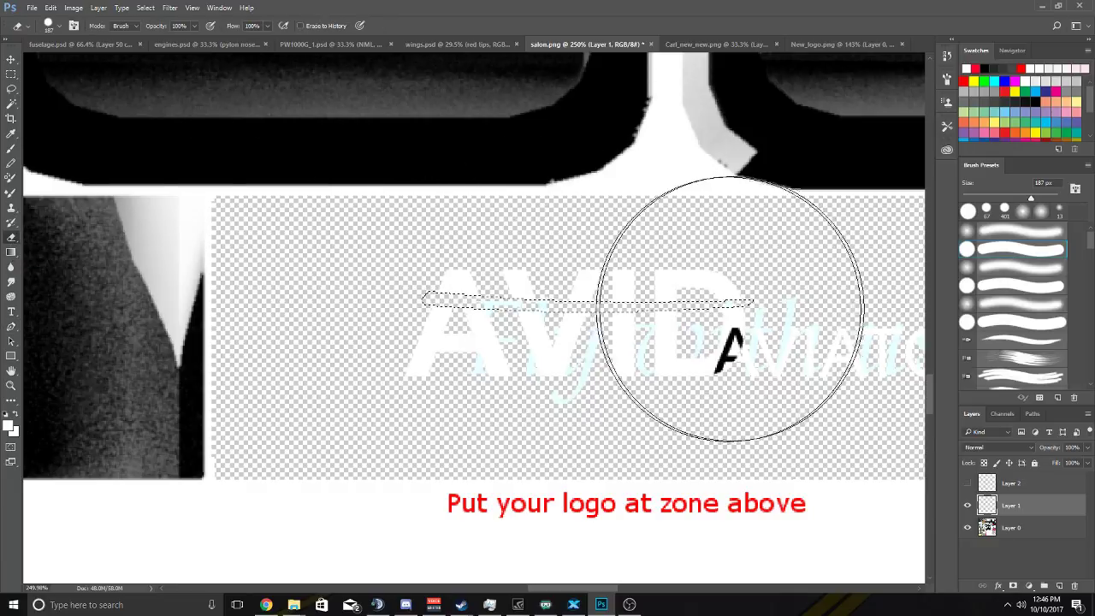
key(v)
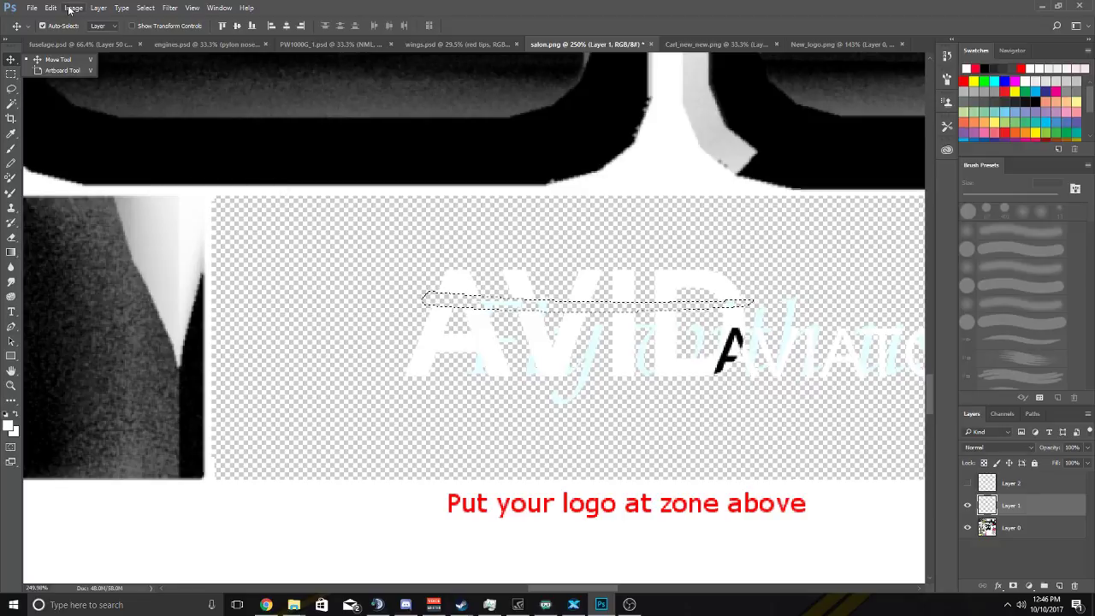
click(145, 8)
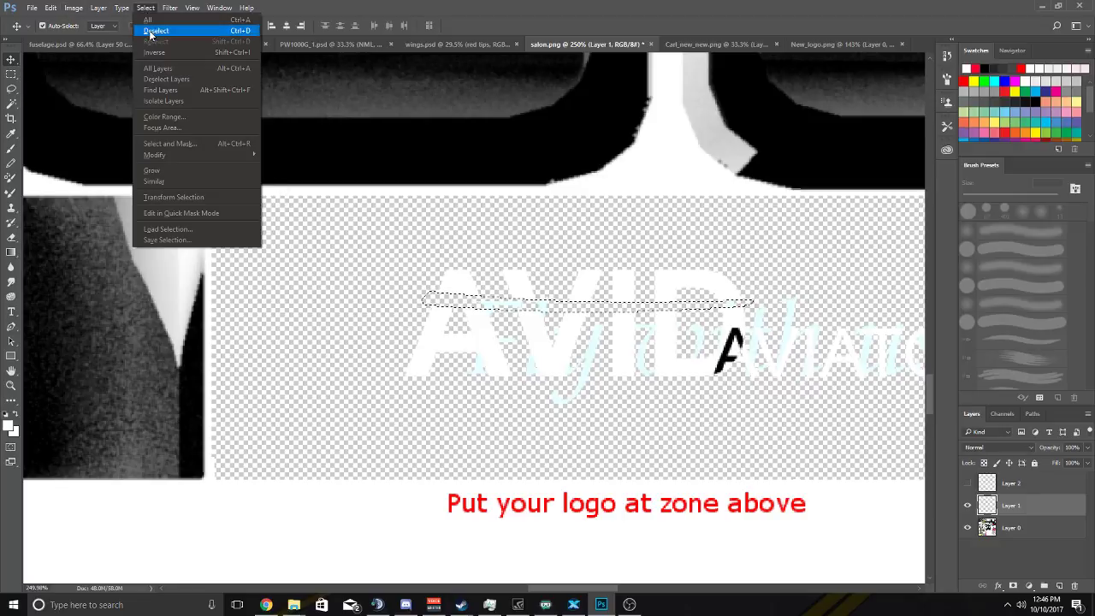
click(159, 34)
Toggle Layer 1's visibility to compare the cut AVID AVIATOR logo with the "Fly with us" text beneath it.
scroll(518, 240, down, 3)
scroll(674, 285, right, 3)
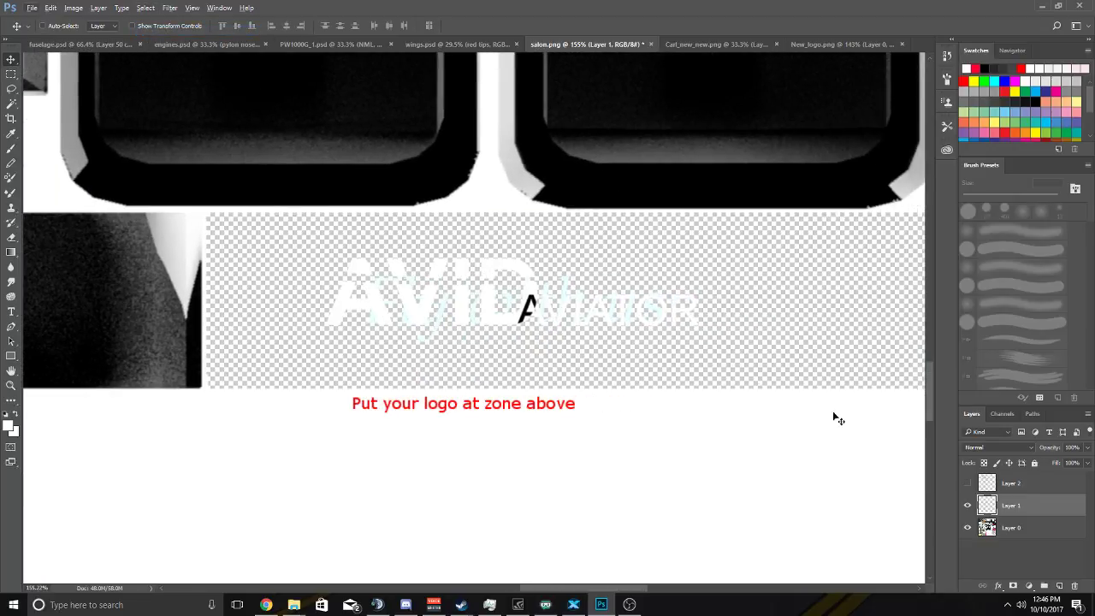
click(968, 506)
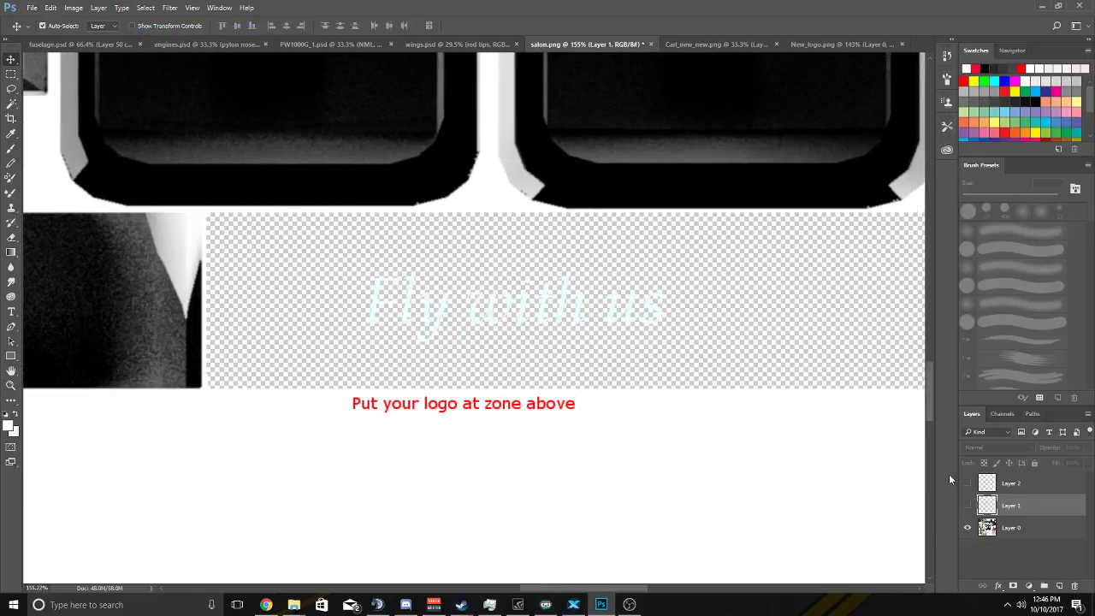
click(968, 506)
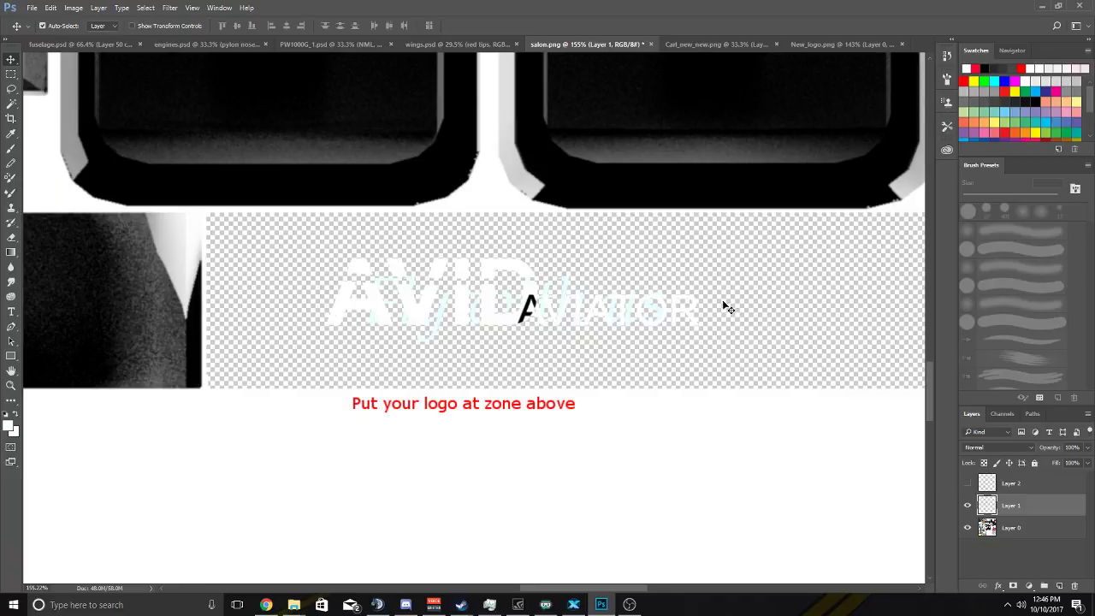
Find the circular line graphic on Layer 48 in the Avid Front group of fuselage.psd and copy it into salon.png.
click(86, 43)
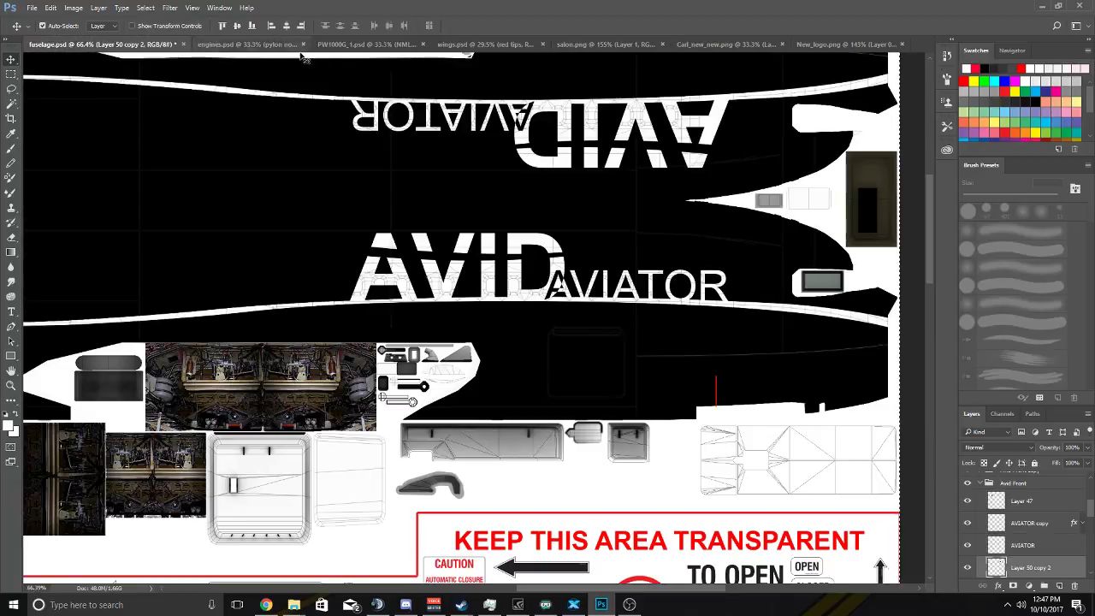
click(246, 44)
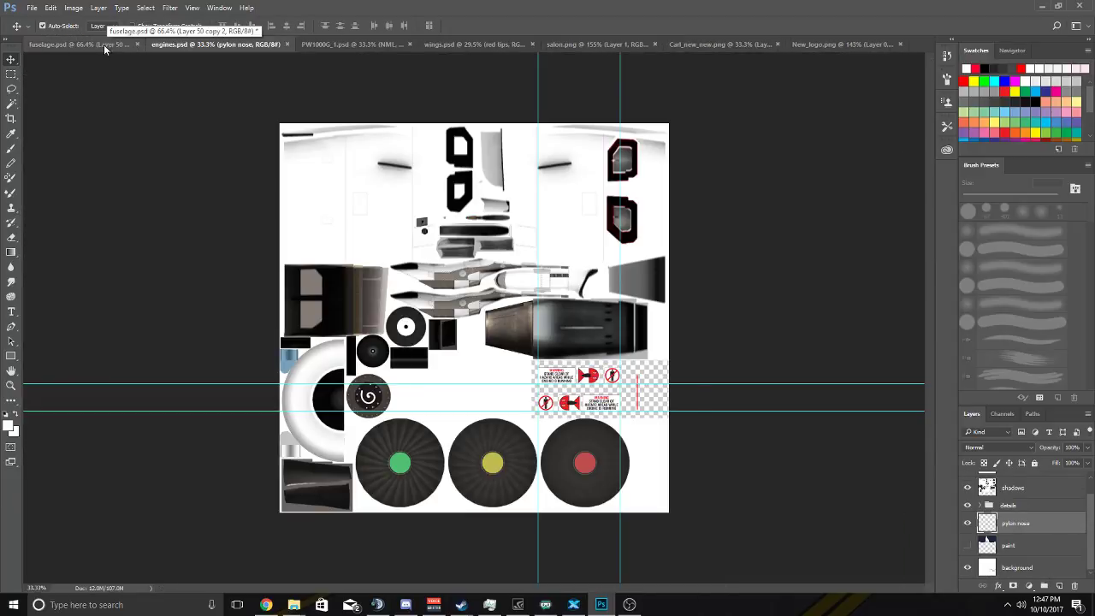
click(96, 44)
scroll(317, 197, up, 2)
scroll(315, 212, left, 10)
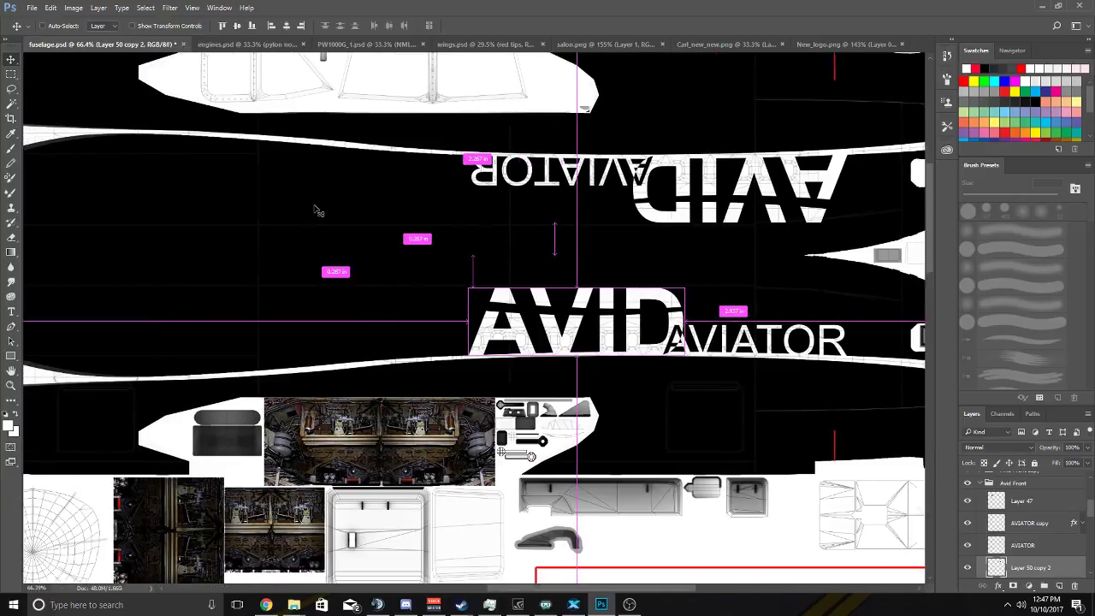
scroll(316, 210, left, 2)
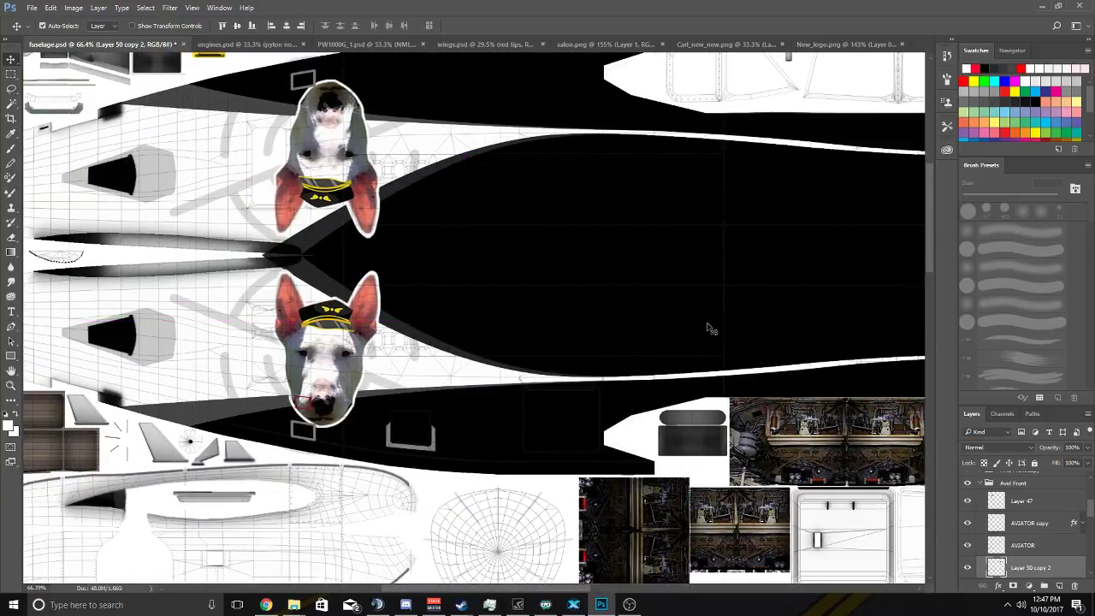
click(970, 484)
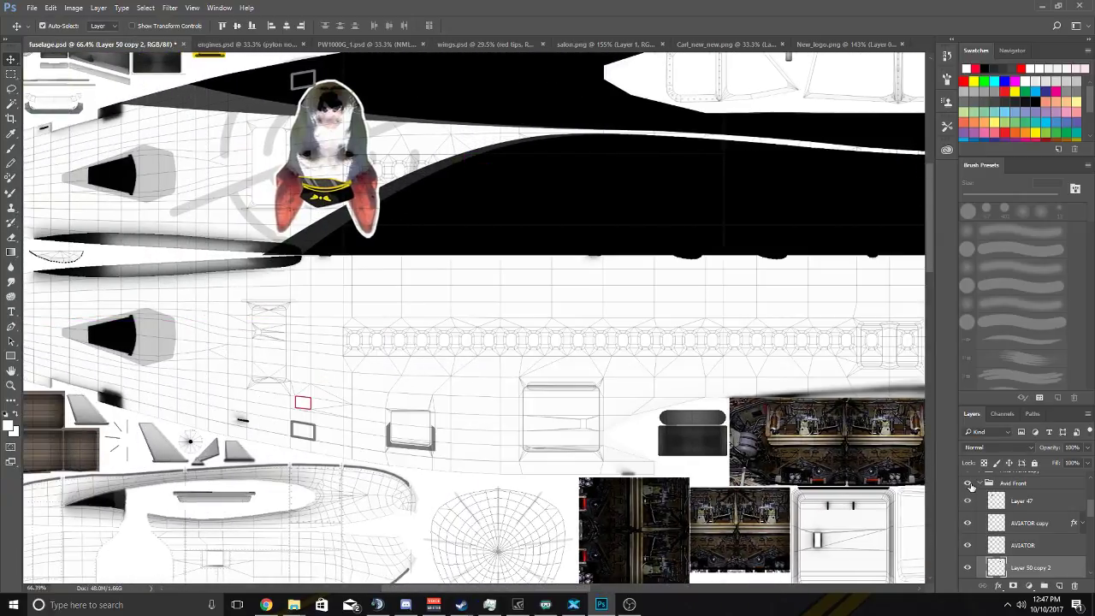
click(970, 484)
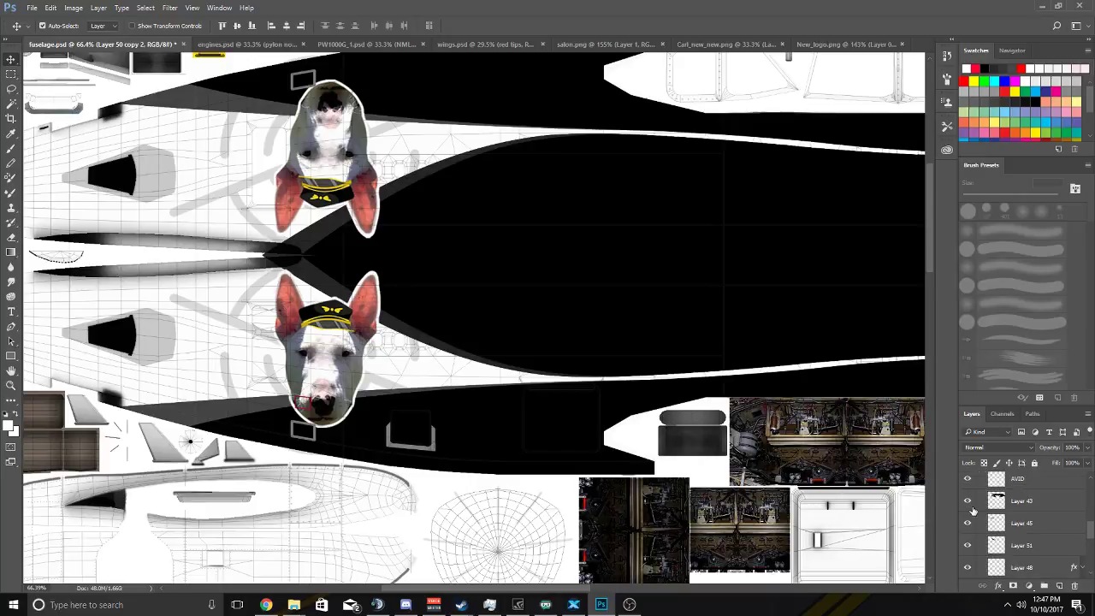
click(971, 566)
click(1027, 570)
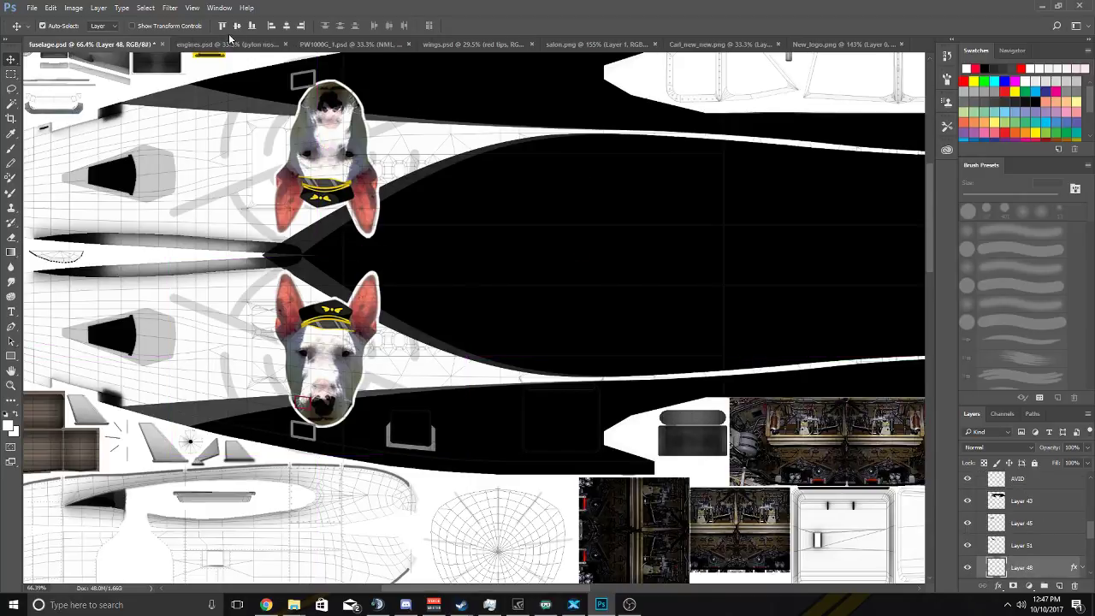
click(558, 44)
key(ctrl+v)
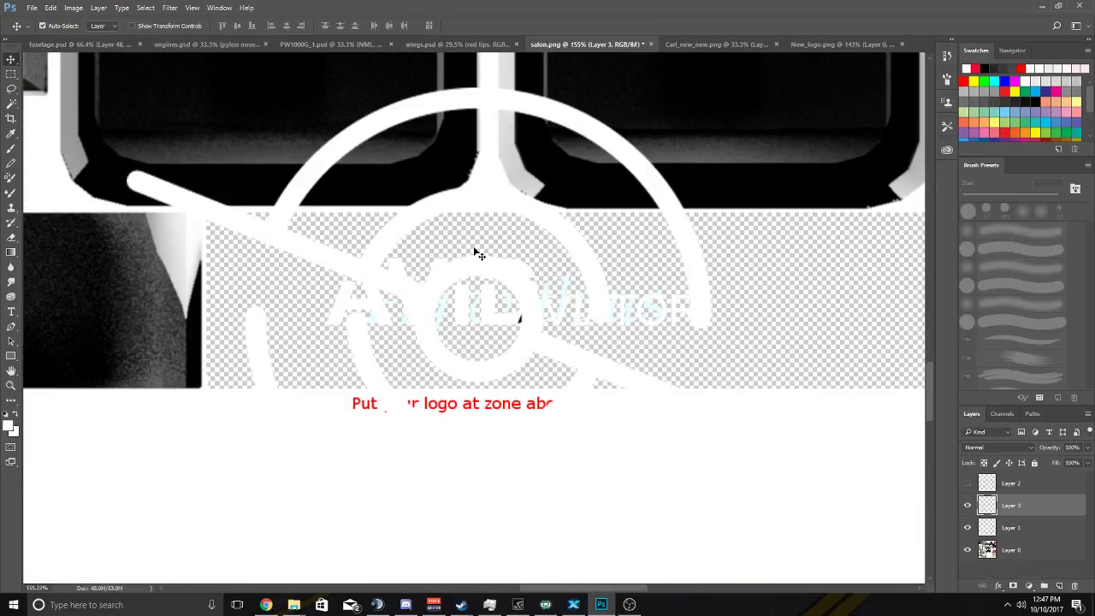
Scale the circular emblem to about 36.5%, centre it in the logo zone, and move Layer 3 below Layer 1.
key(ctrl+t)
drag(126, 87, 636, 425)
drag(699, 465, 476, 260)
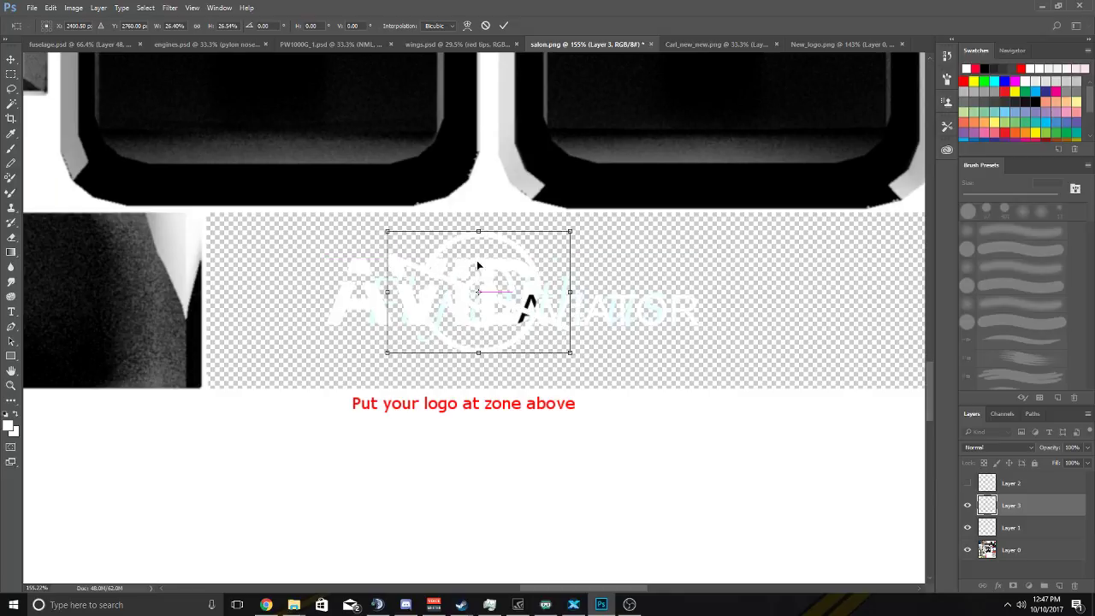
drag(572, 230, 630, 189)
drag(580, 266, 594, 295)
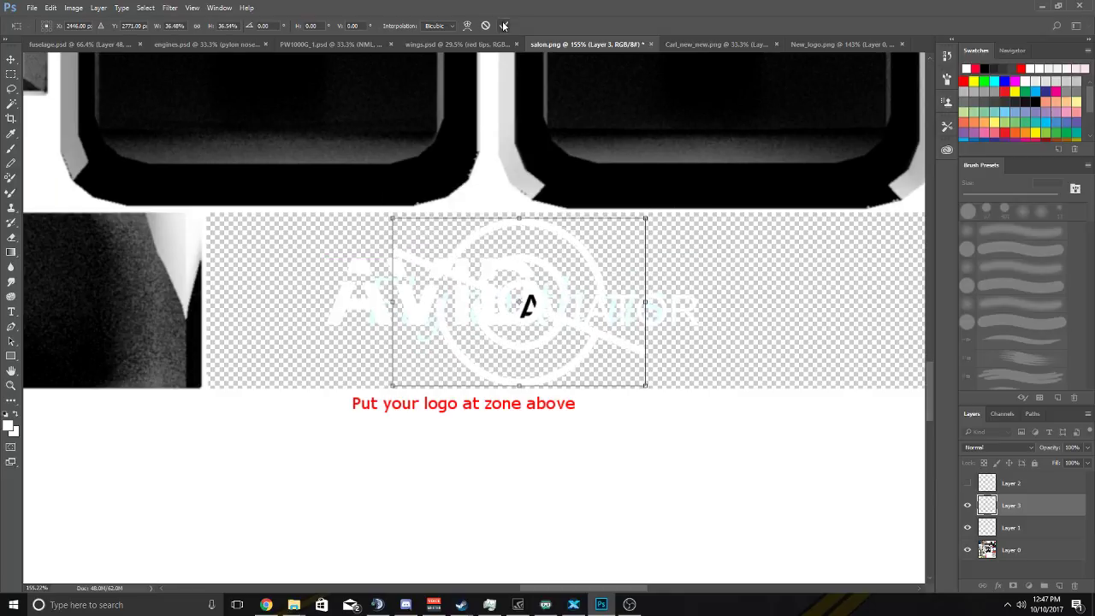
key(Return)
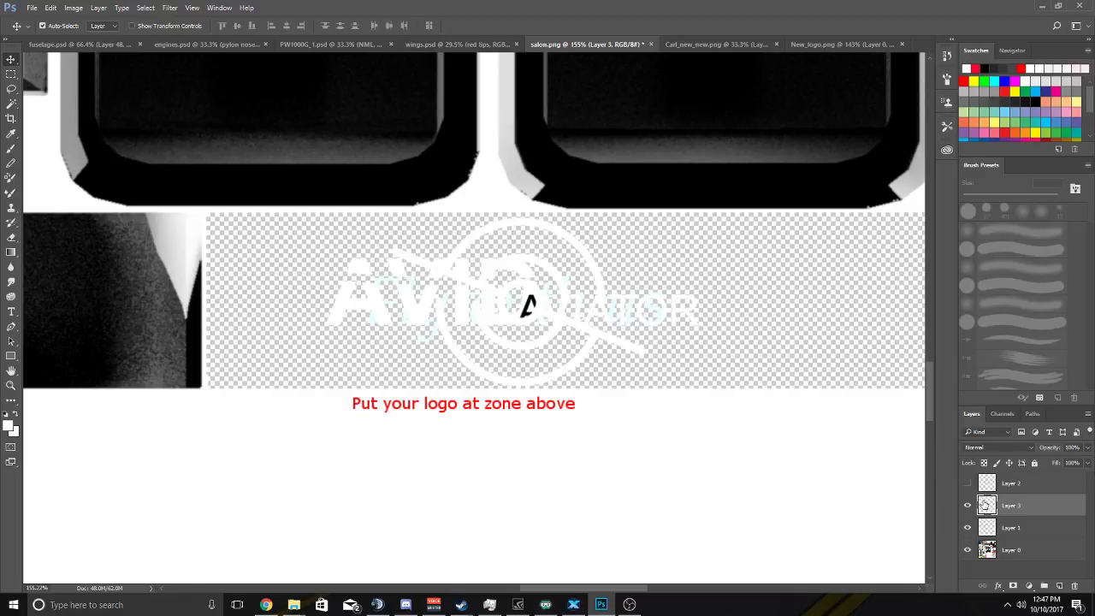
drag(988, 510, 987, 524)
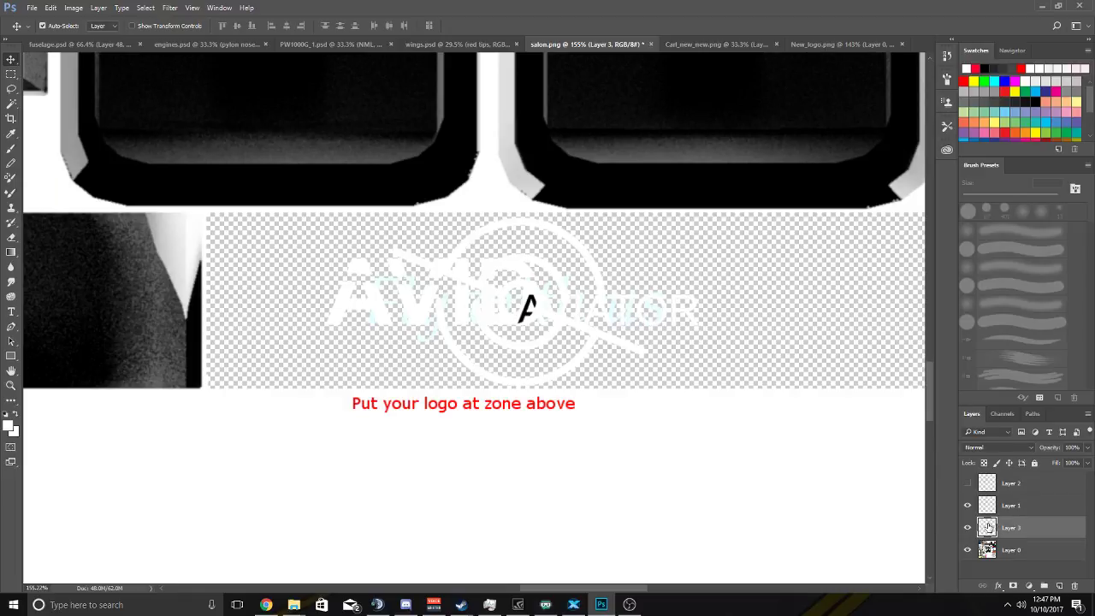
Apply a dark grey Color Overlay to the circular emblem on Layer 3.
key(alt+l)
key(y)
key(b)
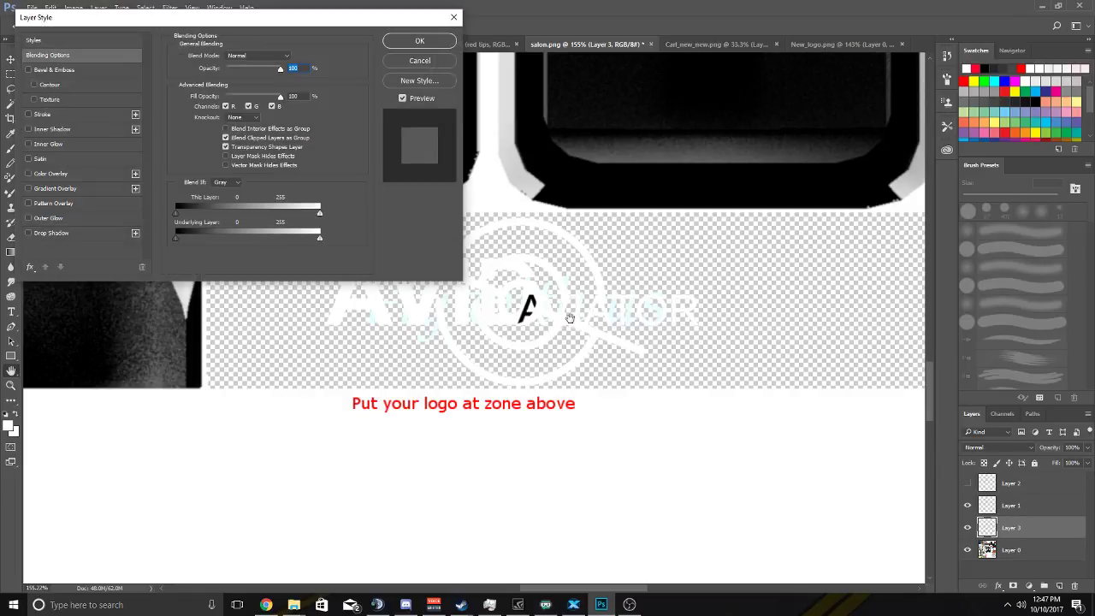
click(28, 173)
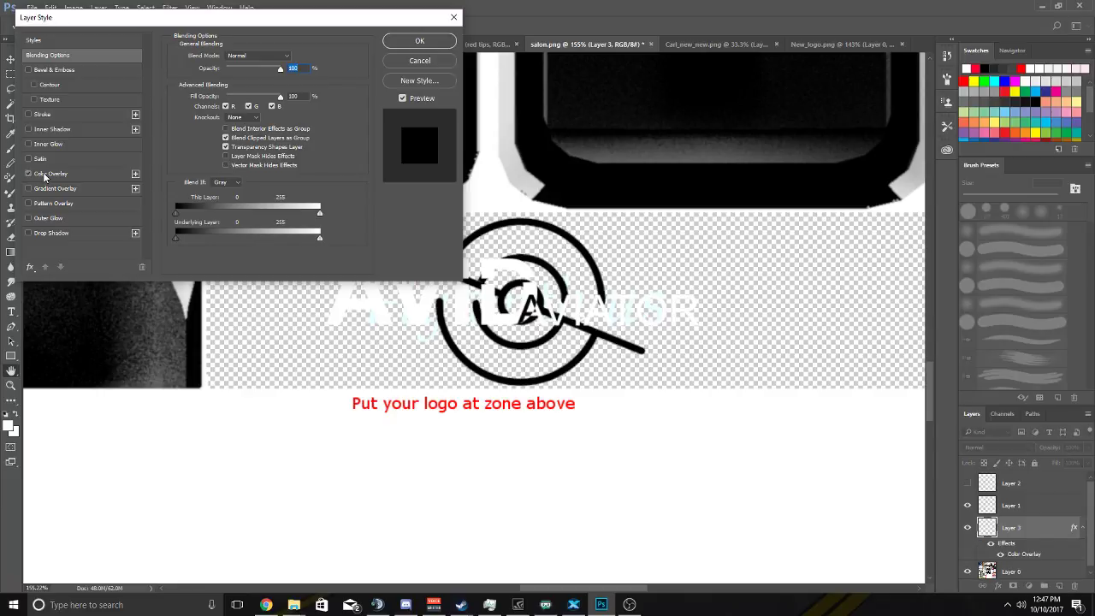
click(46, 175)
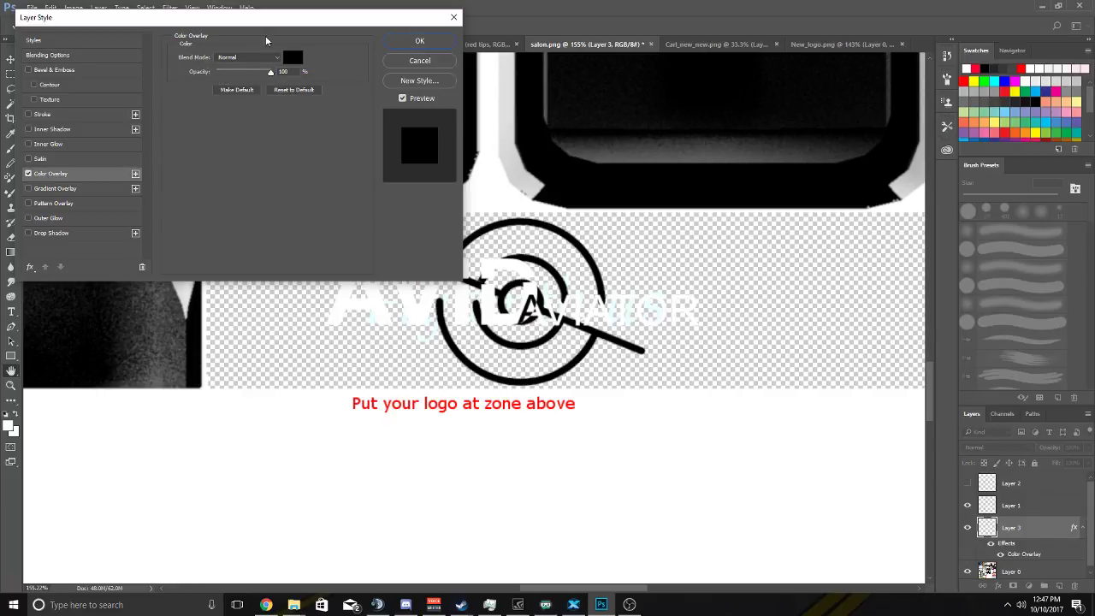
click(292, 58)
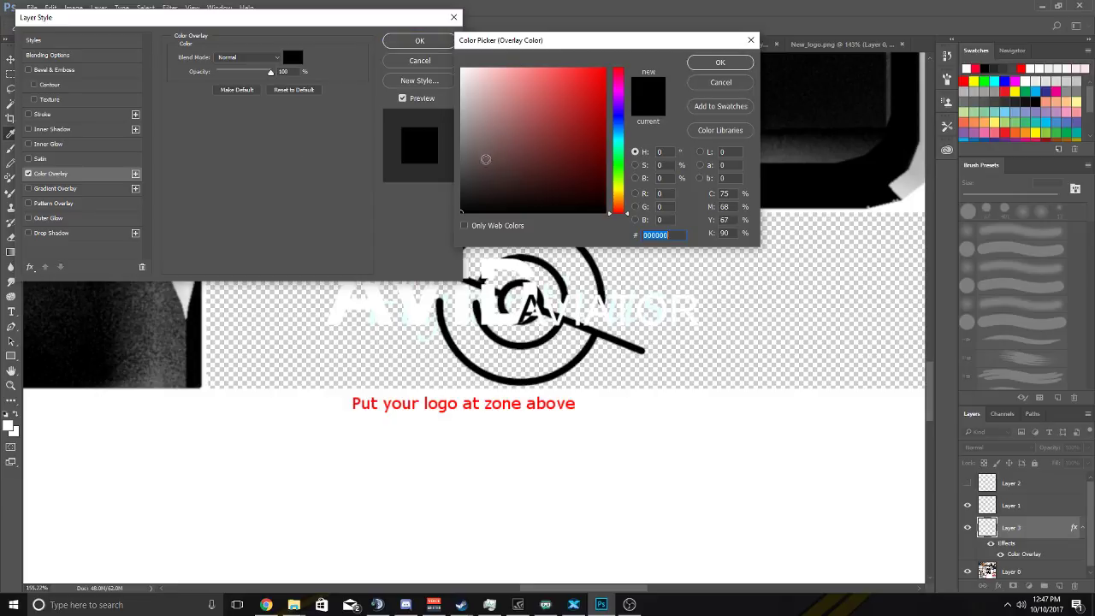
click(461, 166)
click(717, 63)
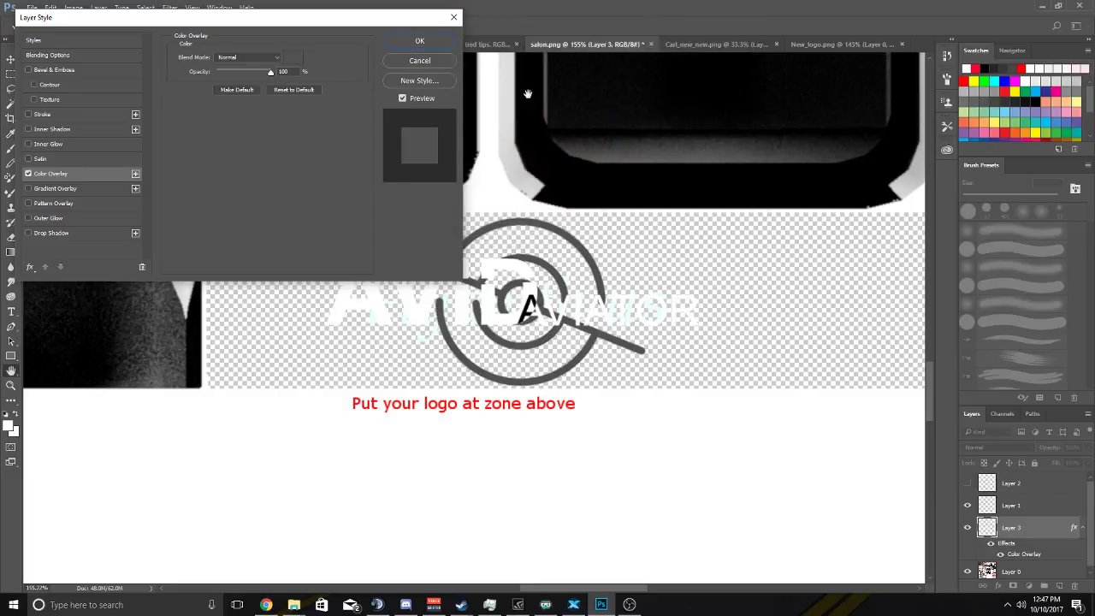
click(419, 41)
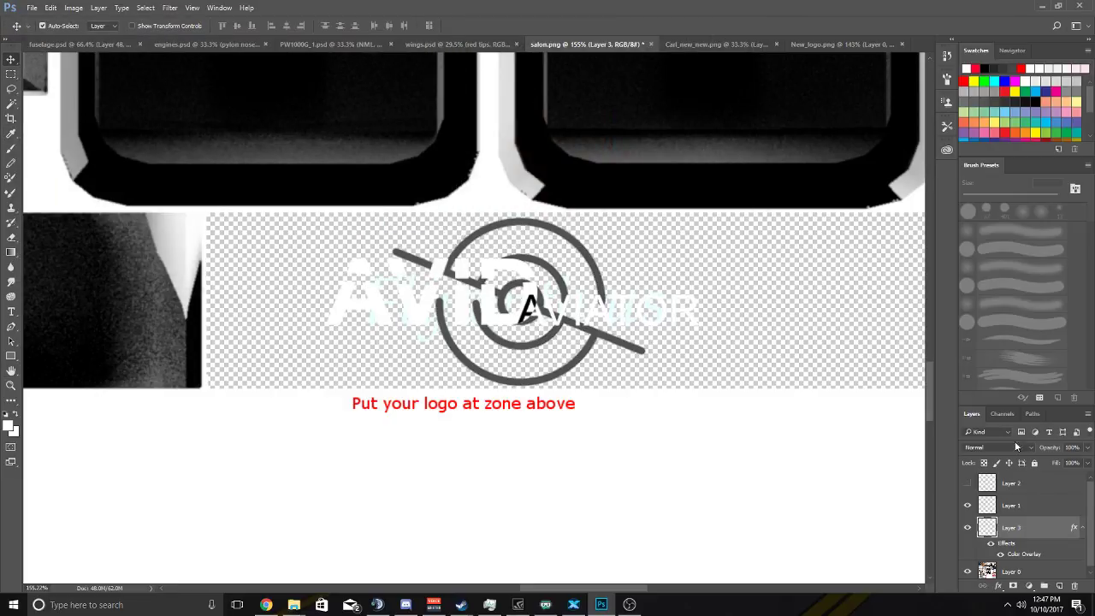
Check the emblem without Layer 1's lettering, restore the lettering, and give Layer 1 a 1 px inside Stroke.
scroll(779, 376, right, 2)
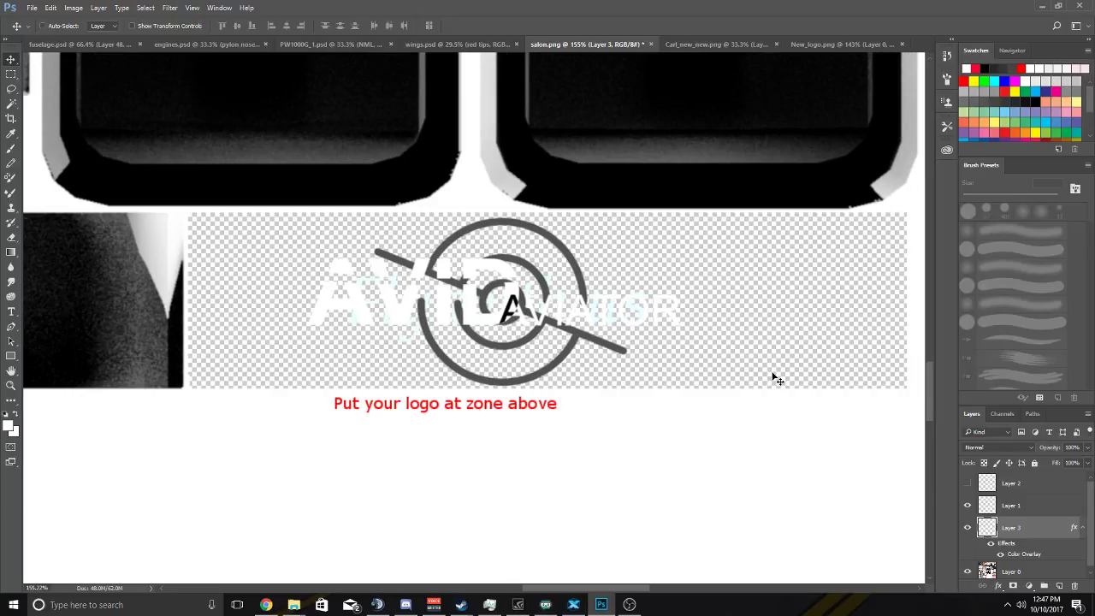
click(968, 506)
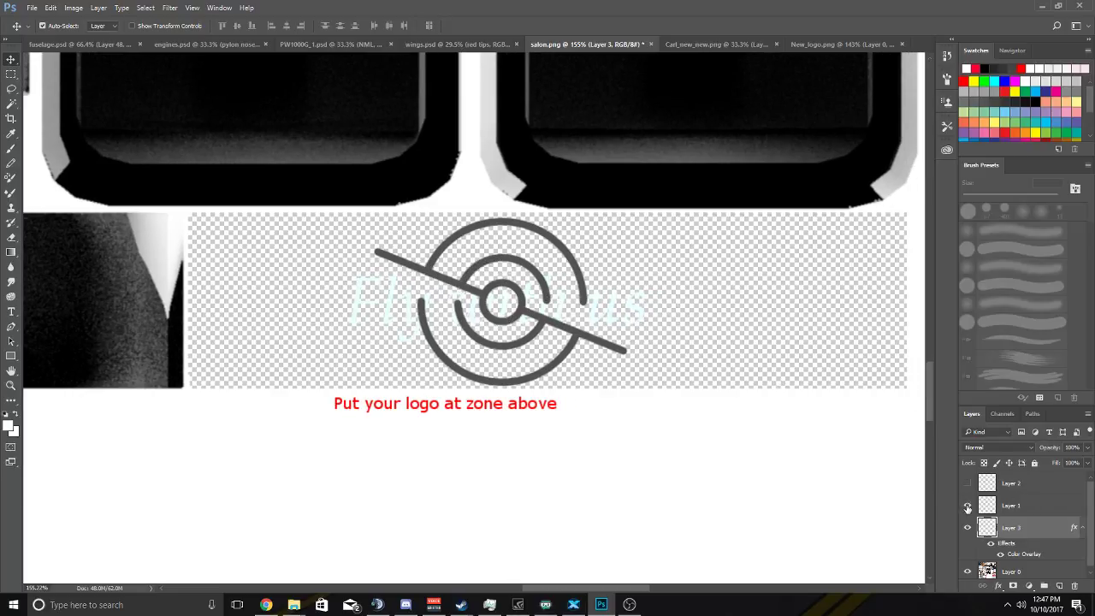
click(968, 506)
click(991, 507)
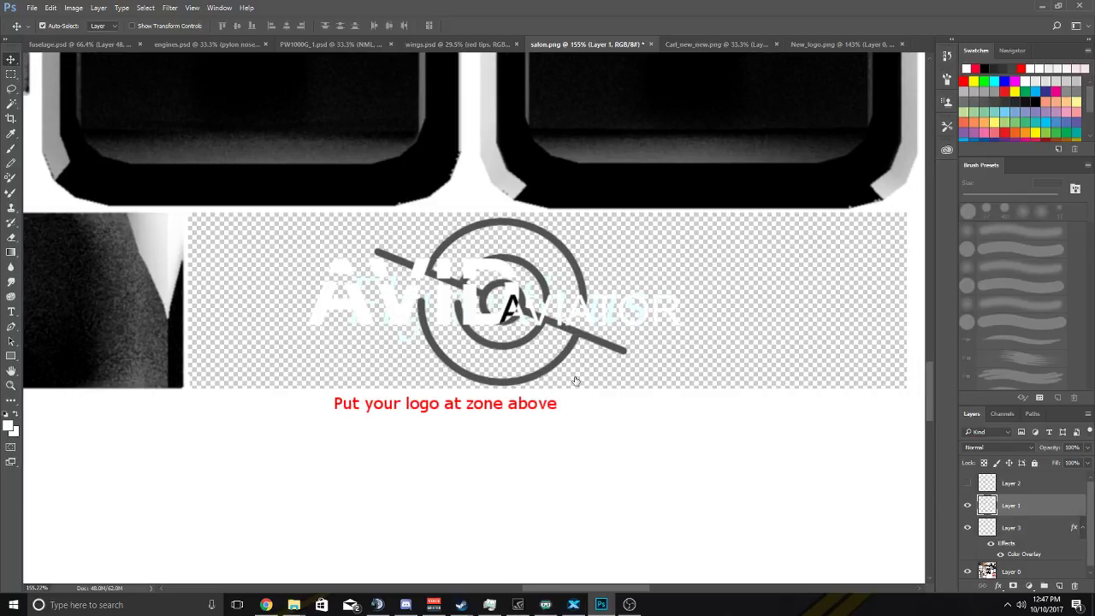
double_click(1027, 506)
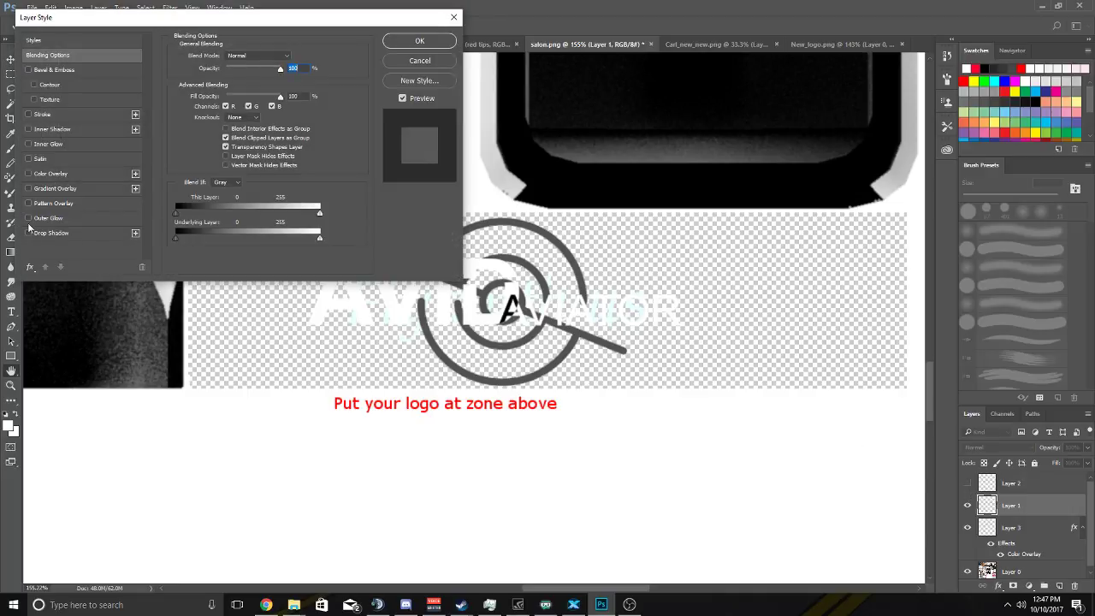
click(29, 115)
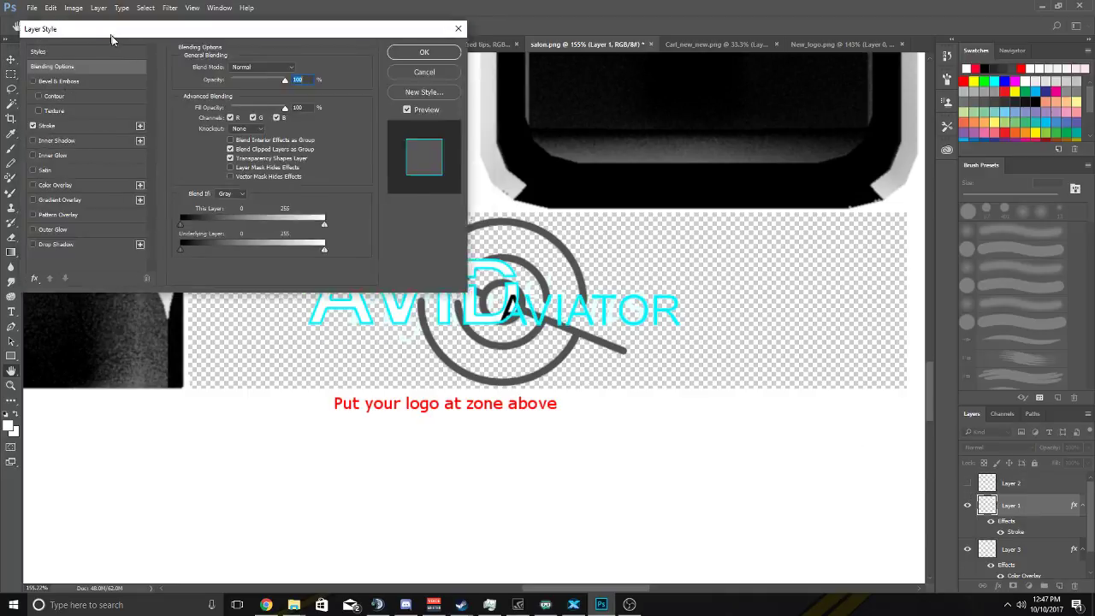
mouse_move(116, 24)
mouse_down()
mouse_move(365, 457)
mouse_move(376, 360)
mouse_move(472, 163)
mouse_move(578, 155)
mouse_up()
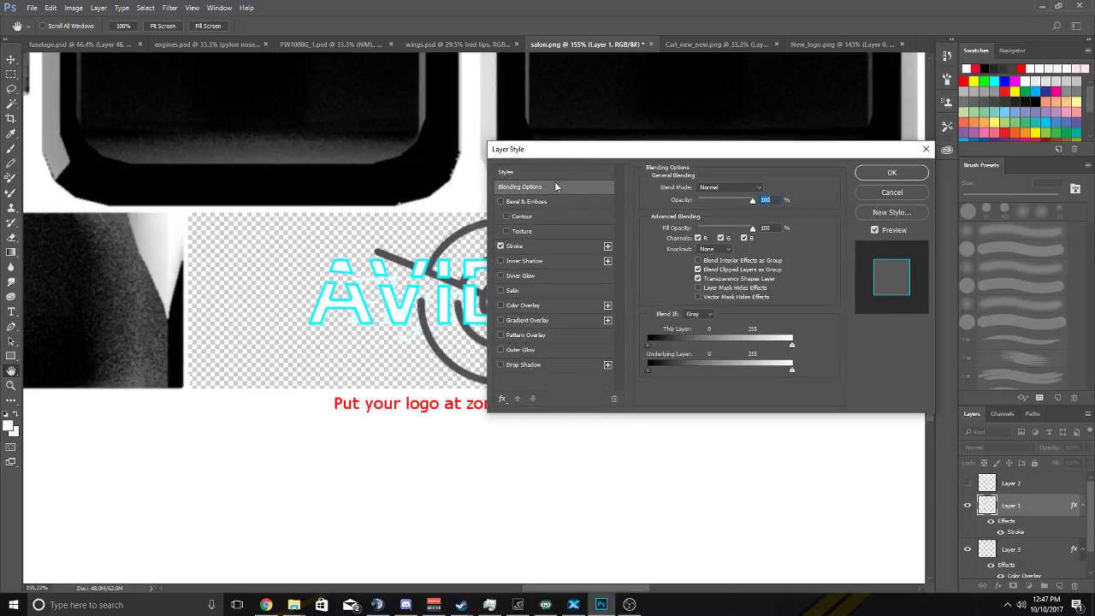
click(514, 247)
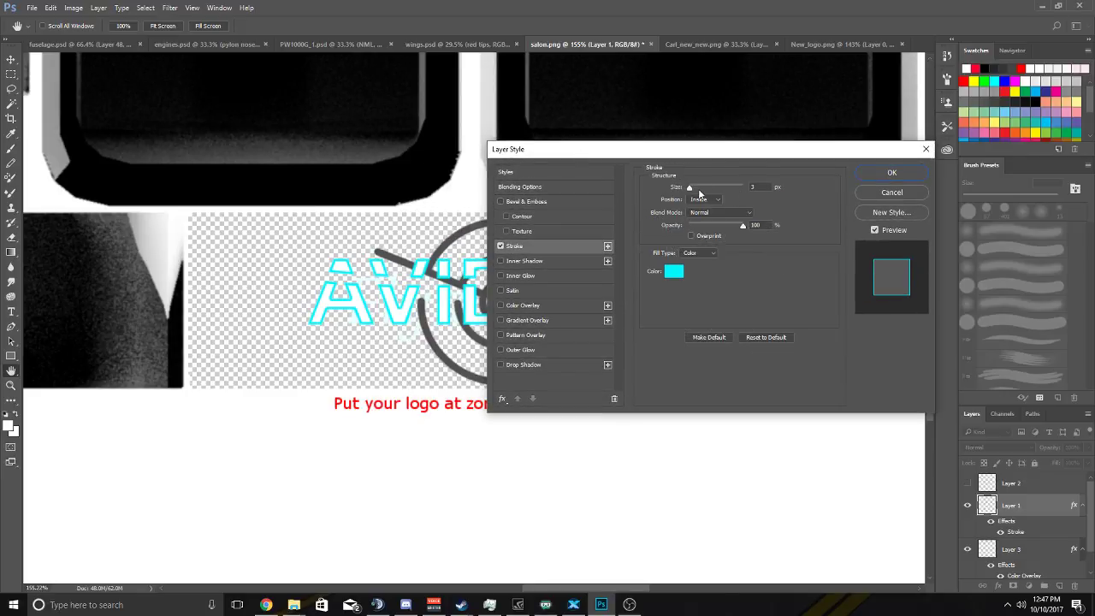
drag(691, 188, 690, 192)
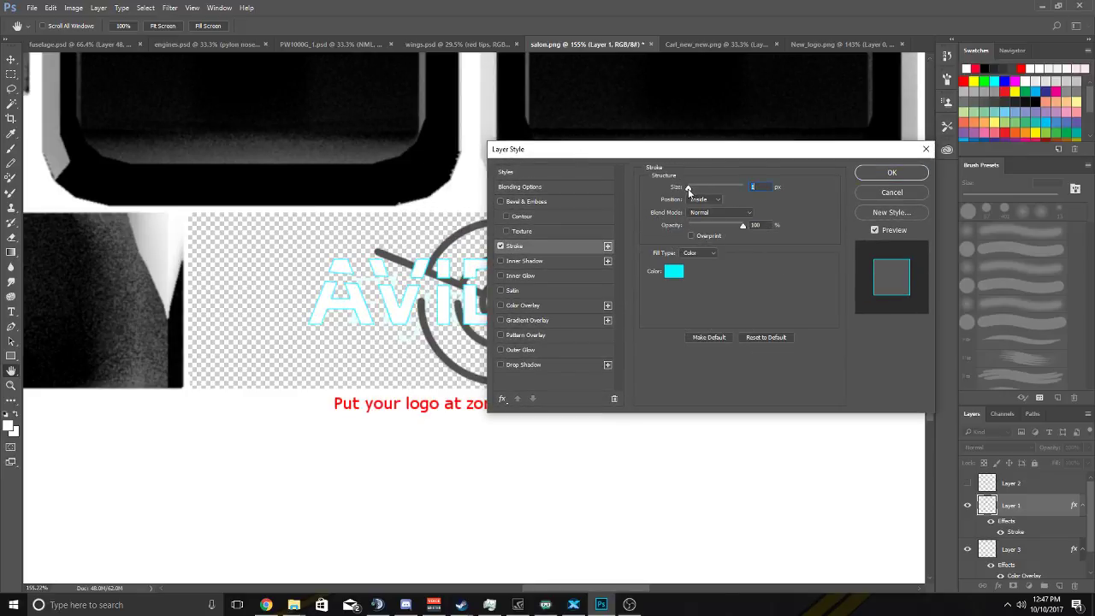
Set the stroke colour of Layer 1's lettering to black (000000) and apply the layer style.
click(676, 270)
click(541, 205)
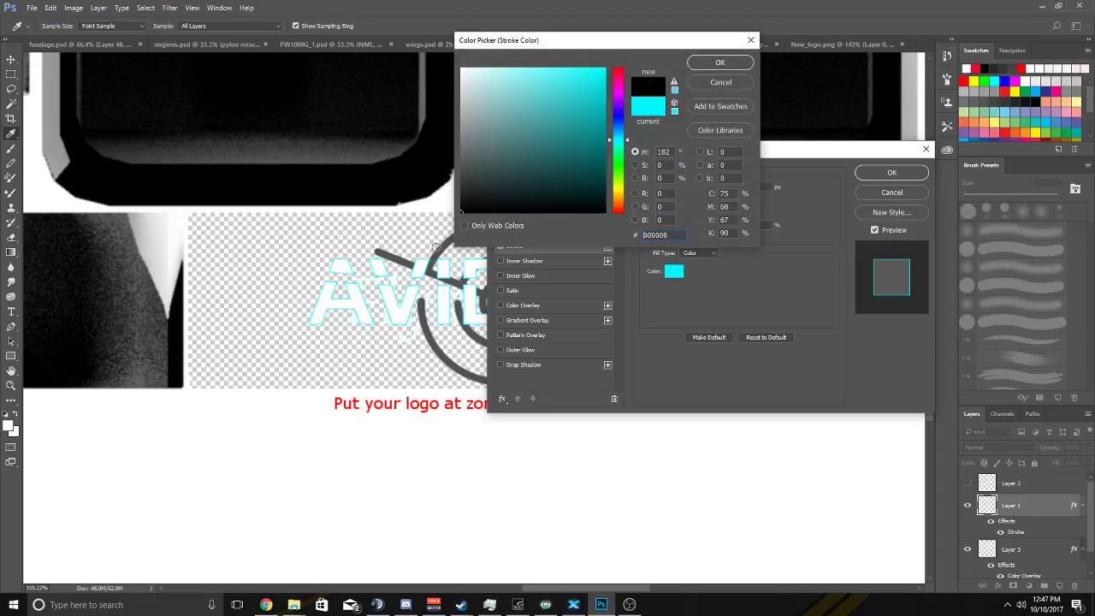
click(717, 65)
click(866, 175)
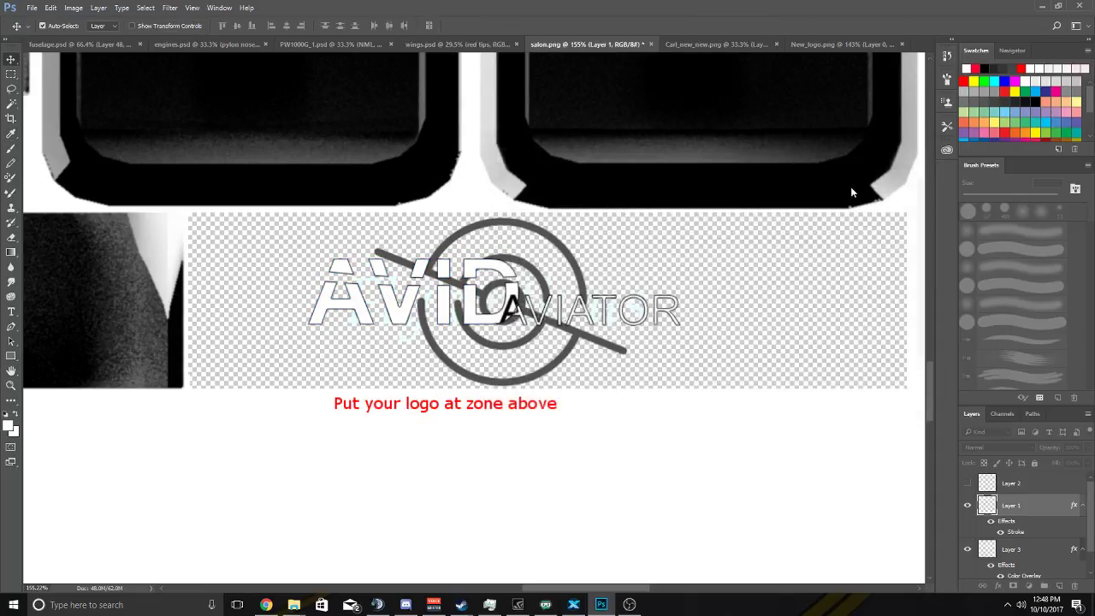
Inspect the outlined AVID AVIATOR lettering over the grey emblem up close and at reduced size.
scroll(591, 244, right, 2)
scroll(591, 244, up, 3)
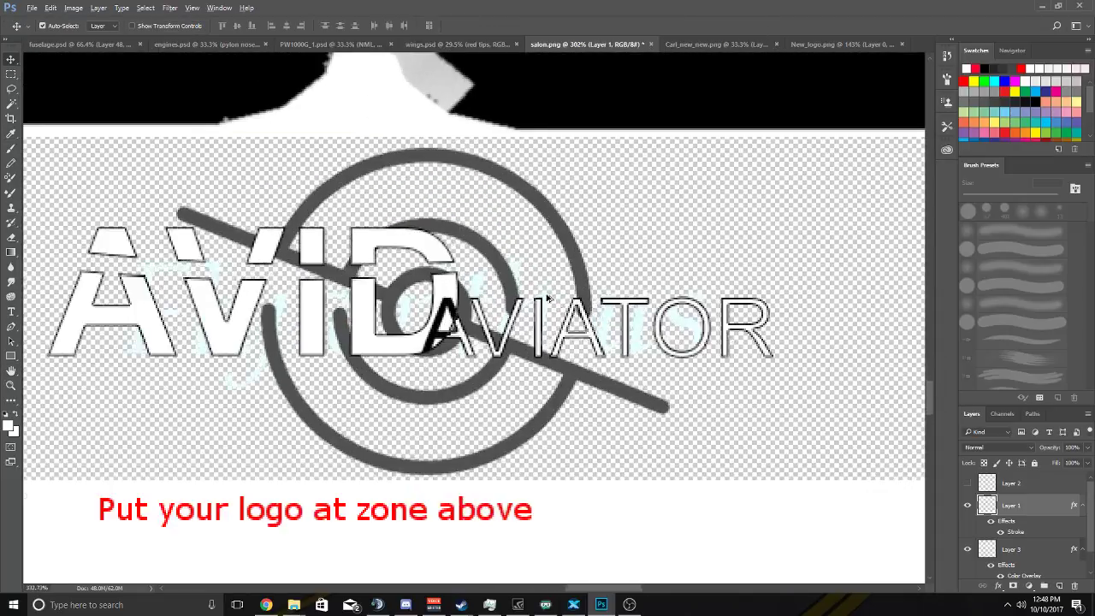
scroll(551, 298, down, 1)
scroll(550, 299, down, 1)
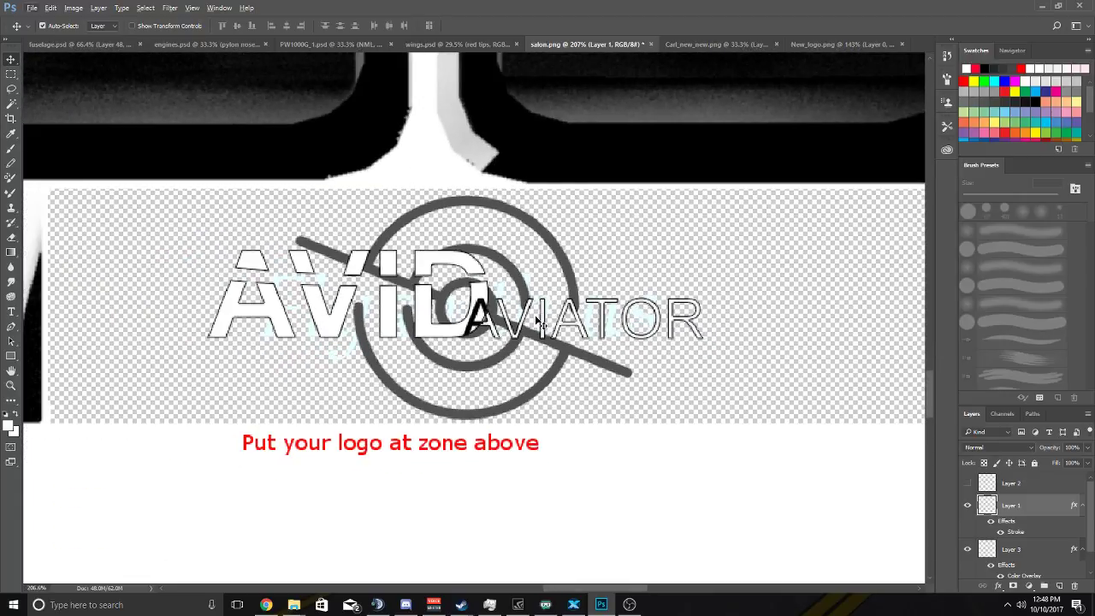
scroll(537, 320, down, 4)
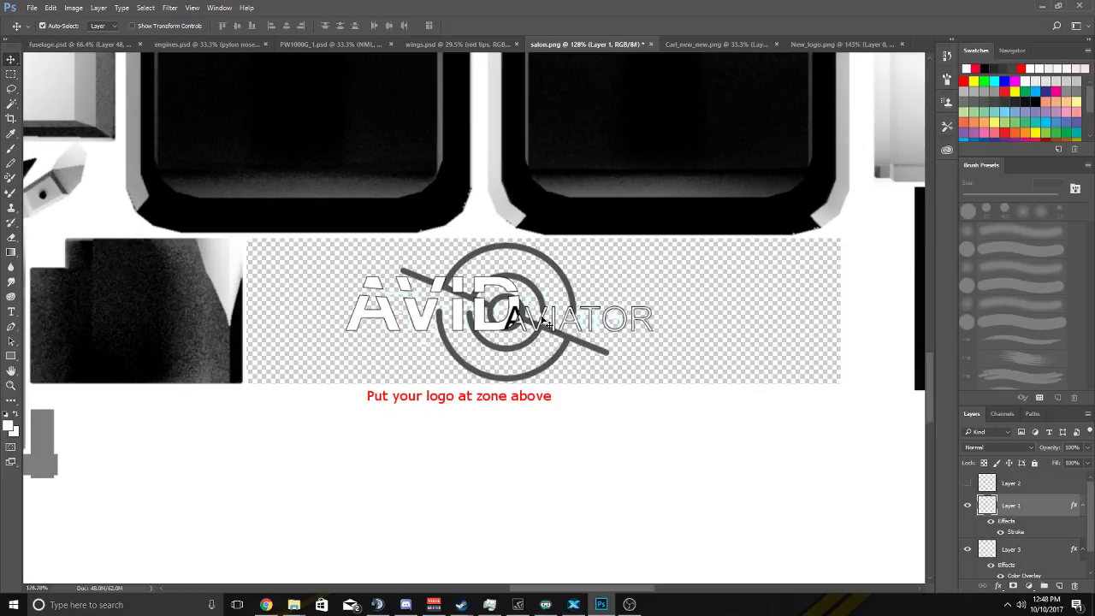
scroll(546, 321, up, 1)
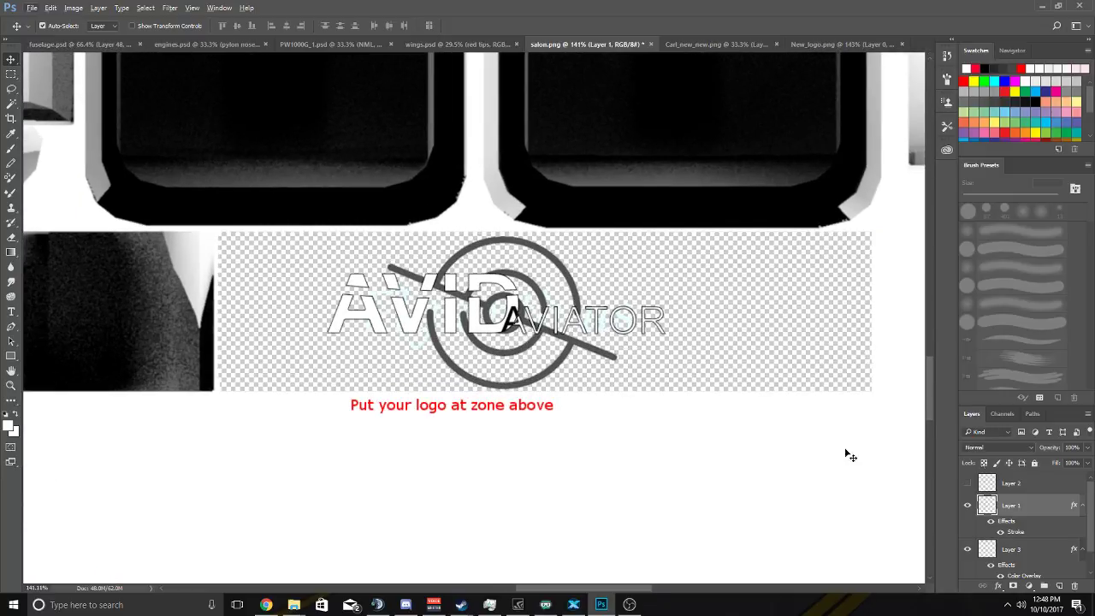
scroll(1008, 565, down, 1)
Erase the old "Fly with us" text from Layer 0 behind the logo using an 84 px Eraser.
click(1009, 569)
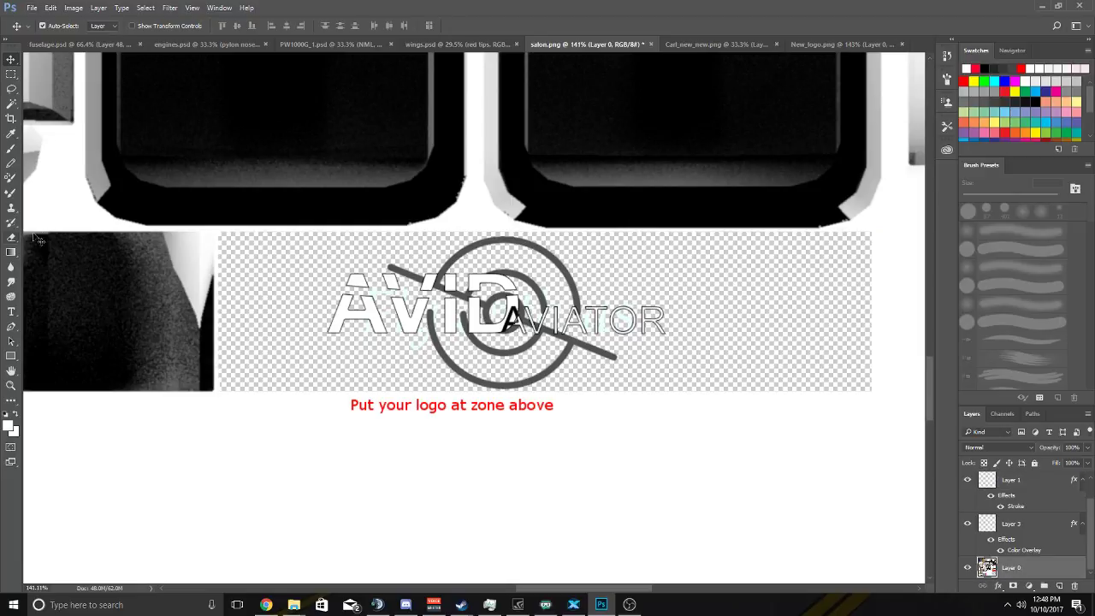
click(12, 237)
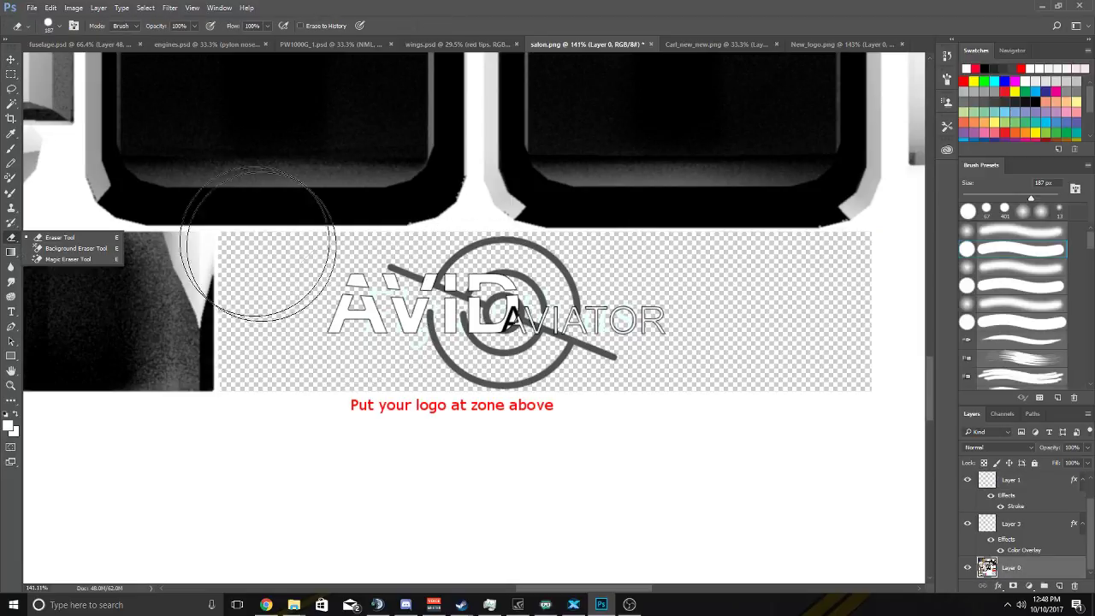
click(59, 26)
key(Return)
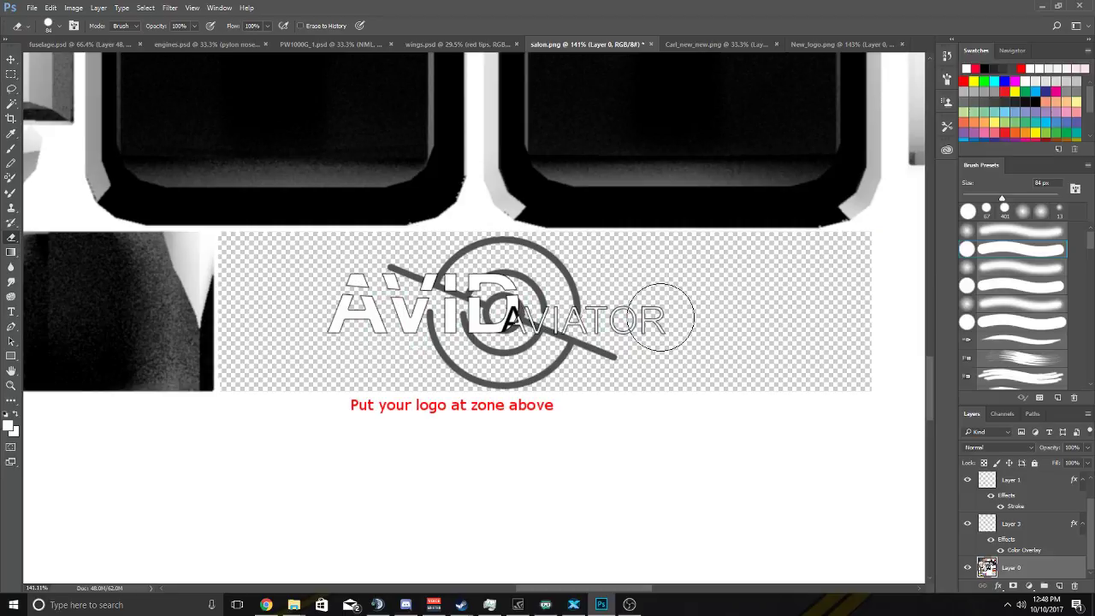
scroll(566, 304, down, 2)
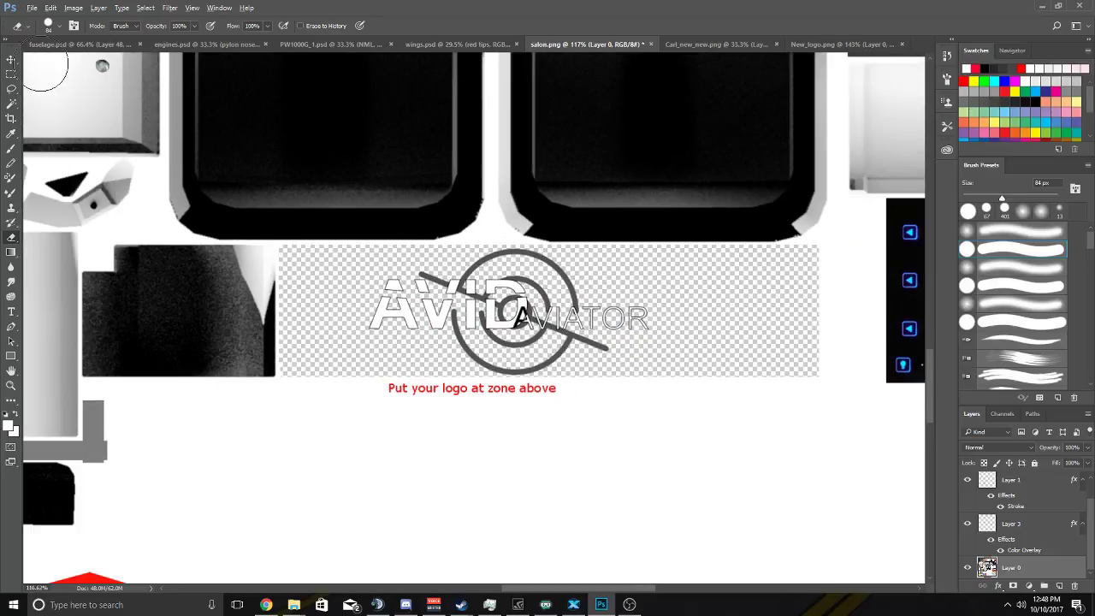
Review the finished logo up close and within the whole salon texture, including its seat and cabin parts.
key(v)
scroll(566, 304, down, 3)
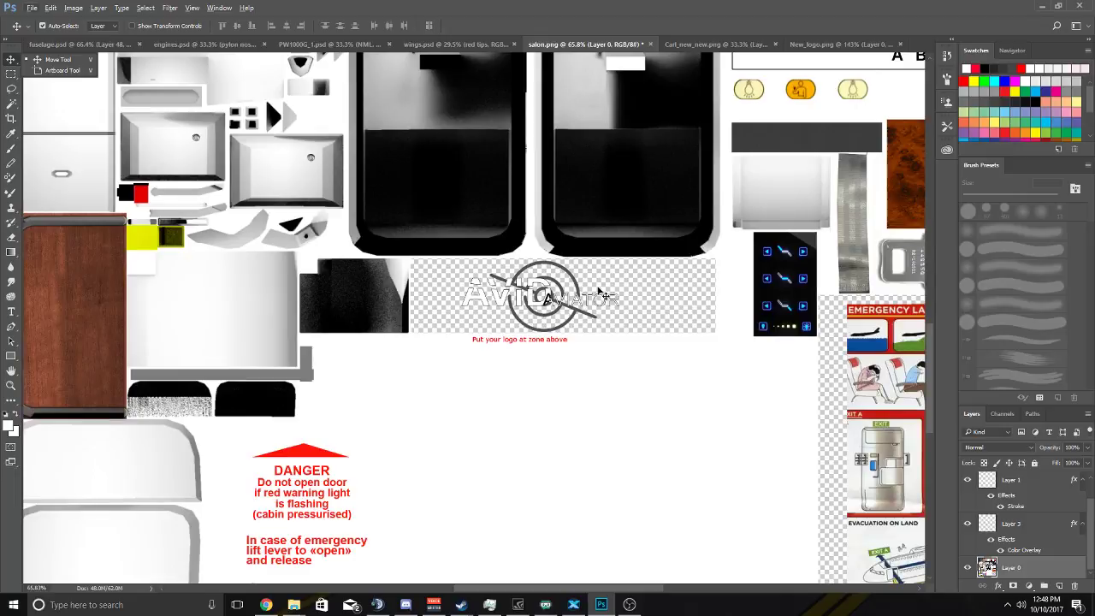
scroll(599, 305, down, 2)
scroll(587, 301, up, 4)
scroll(573, 304, up, 1)
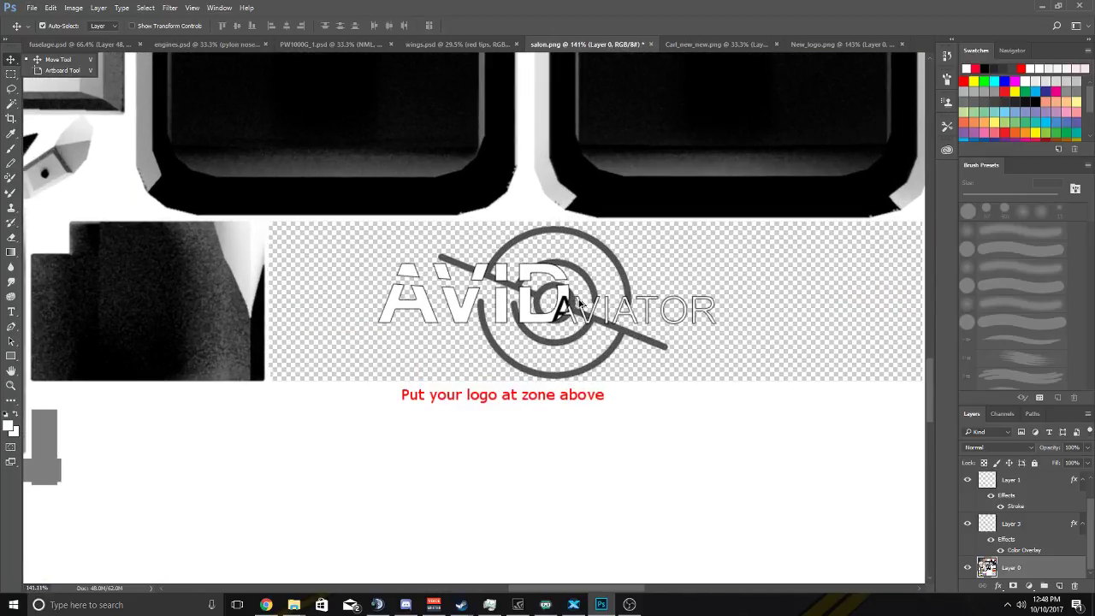
scroll(580, 304, down, 7)
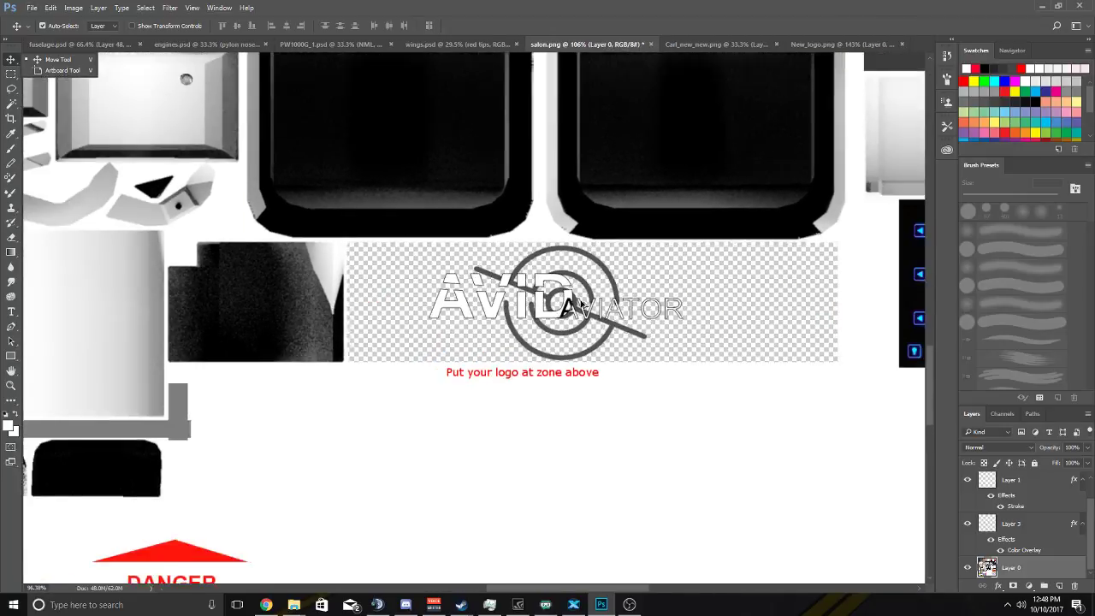
scroll(580, 304, down, 2)
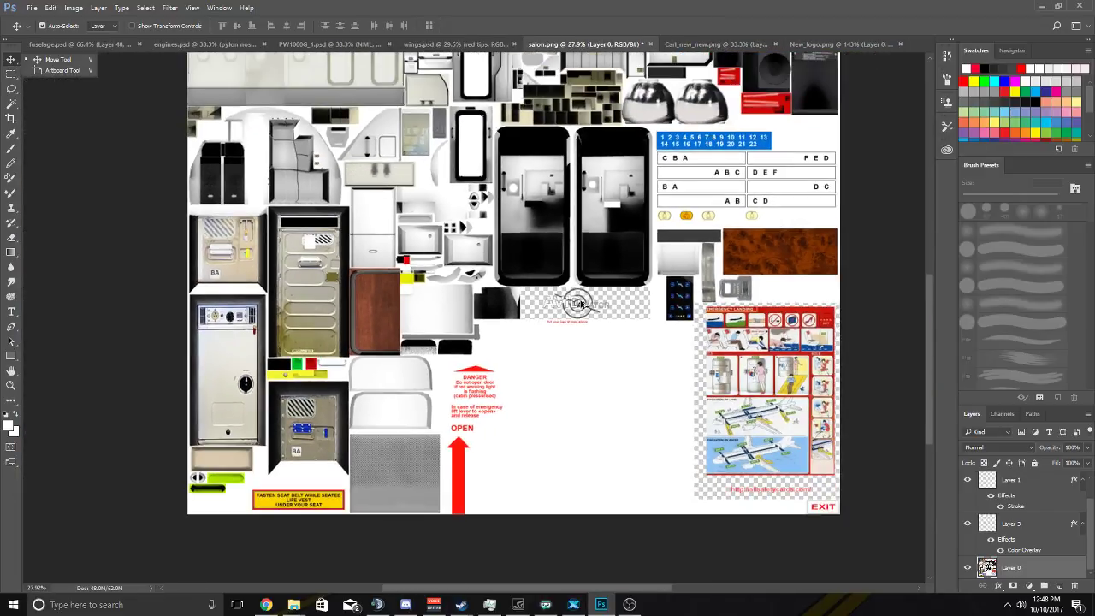
scroll(580, 304, up, 2)
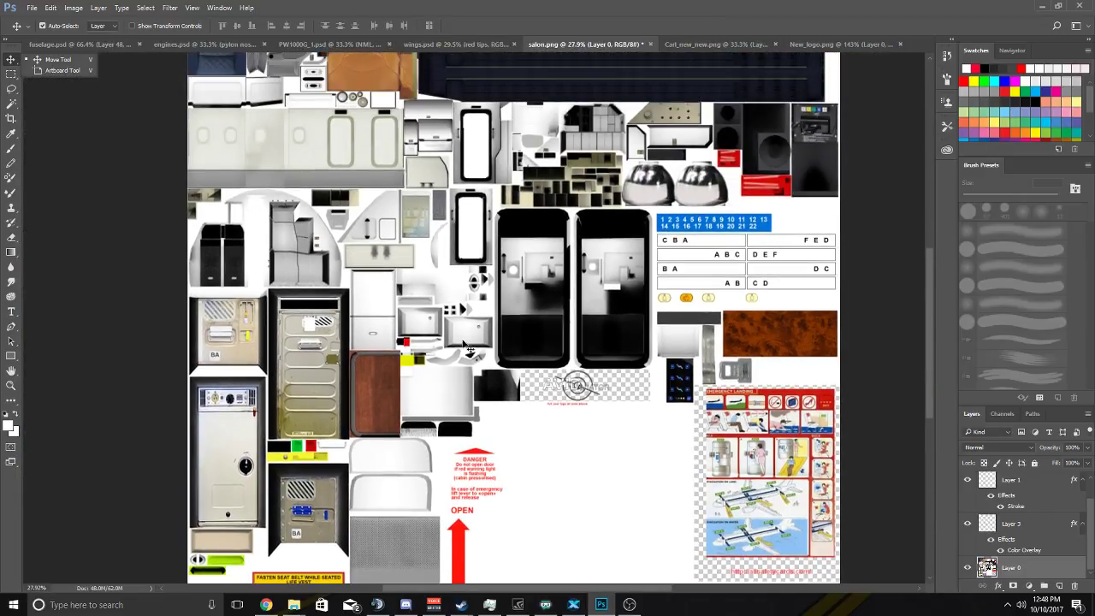
scroll(469, 347, up, 3)
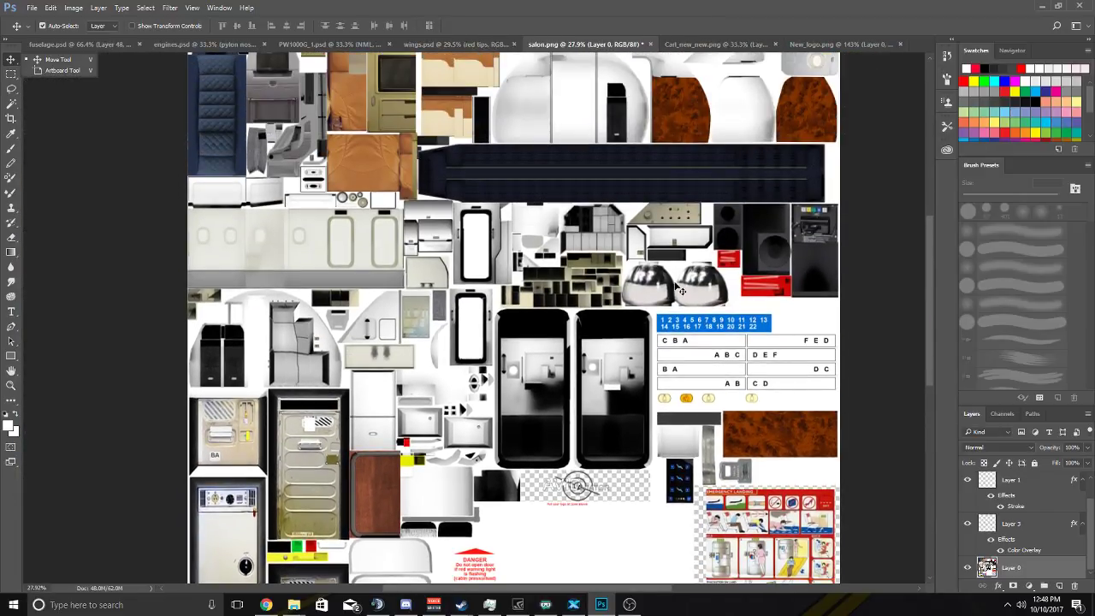
scroll(681, 291, up, 3)
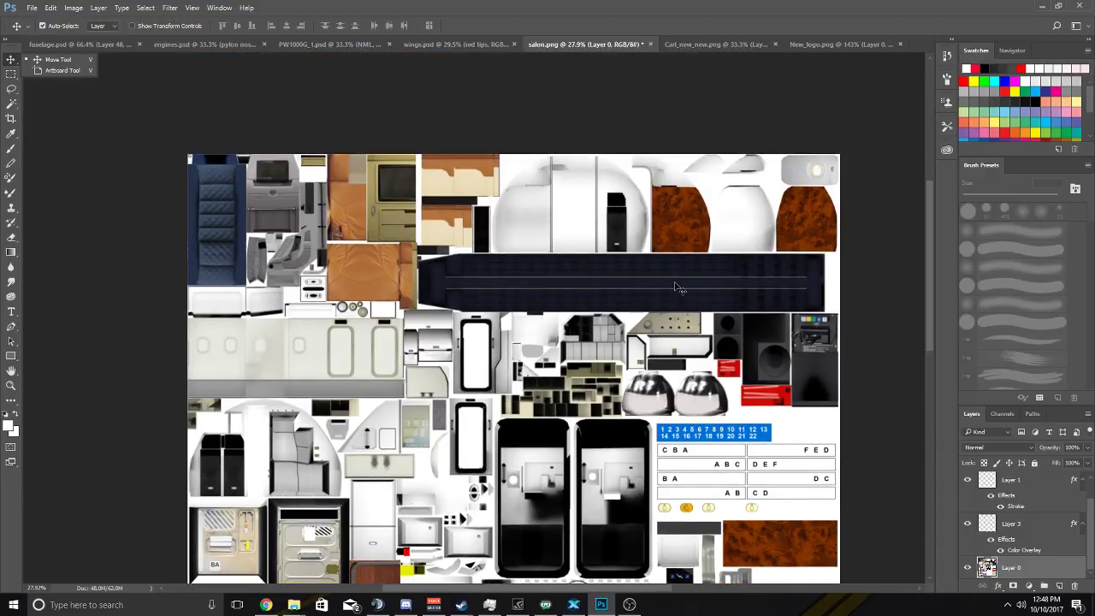
Review the whole salon texture and the finished AVID AVIATOR logo area up close.
scroll(441, 243, up, 2)
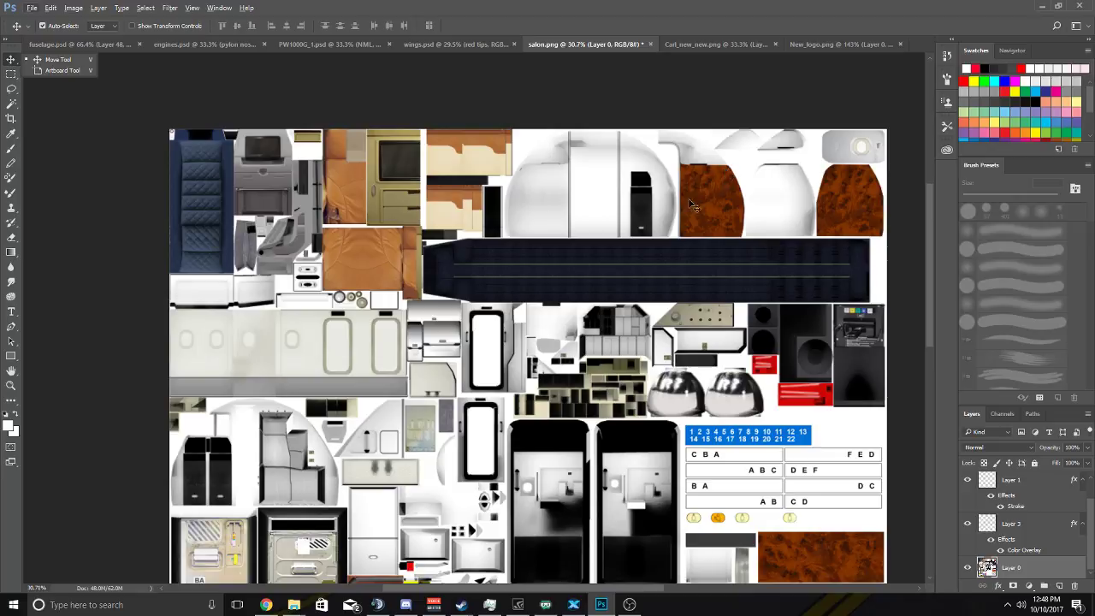
scroll(717, 171, up, 5)
scroll(690, 220, down, 4)
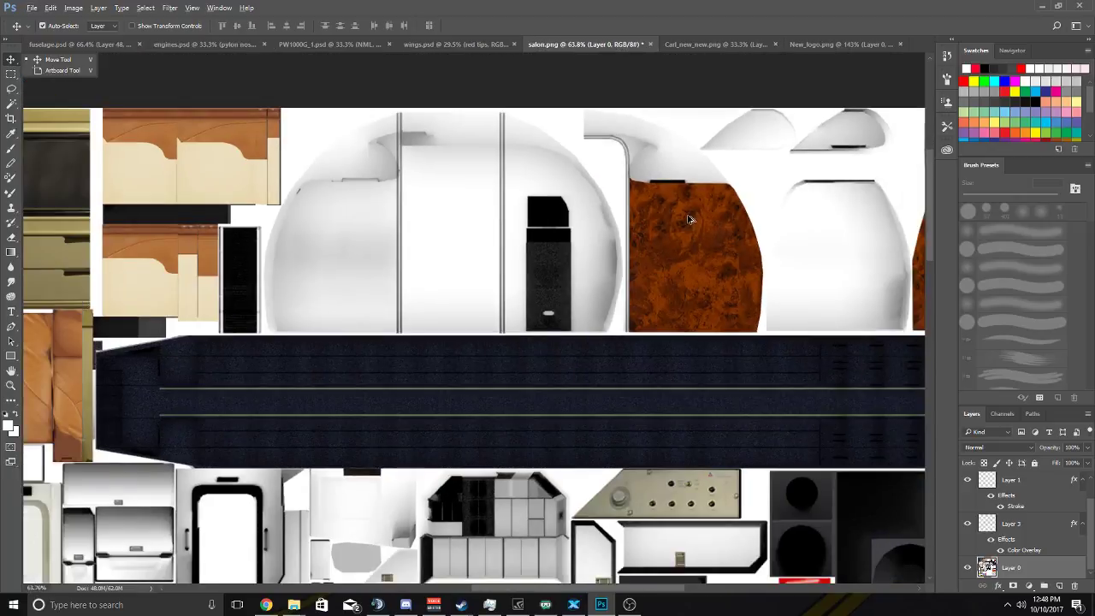
scroll(685, 224, down, 1)
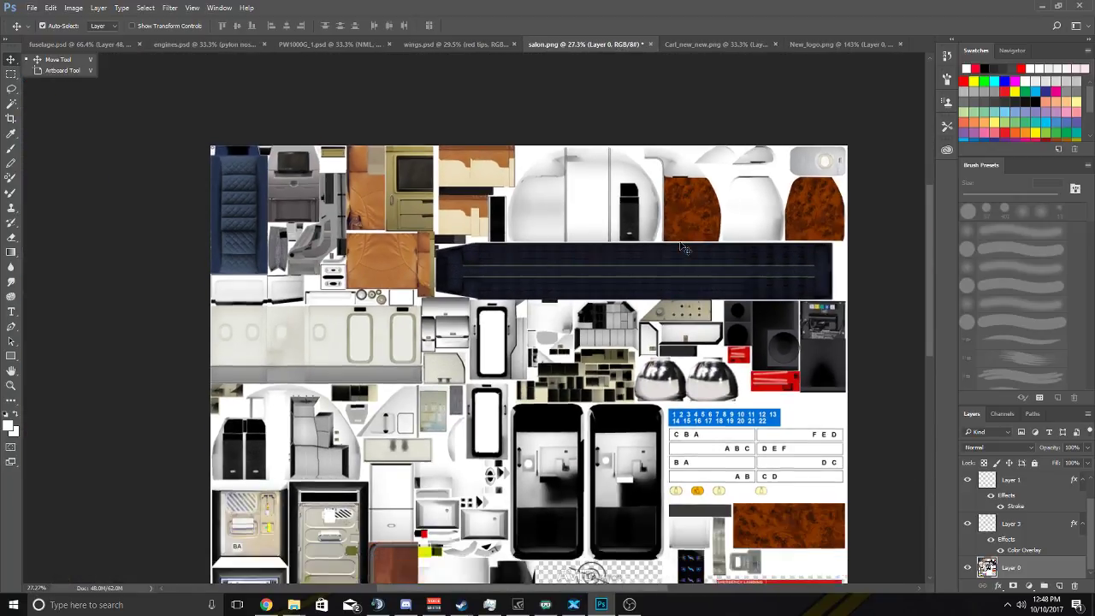
scroll(683, 240, down, 3)
scroll(685, 248, down, 2)
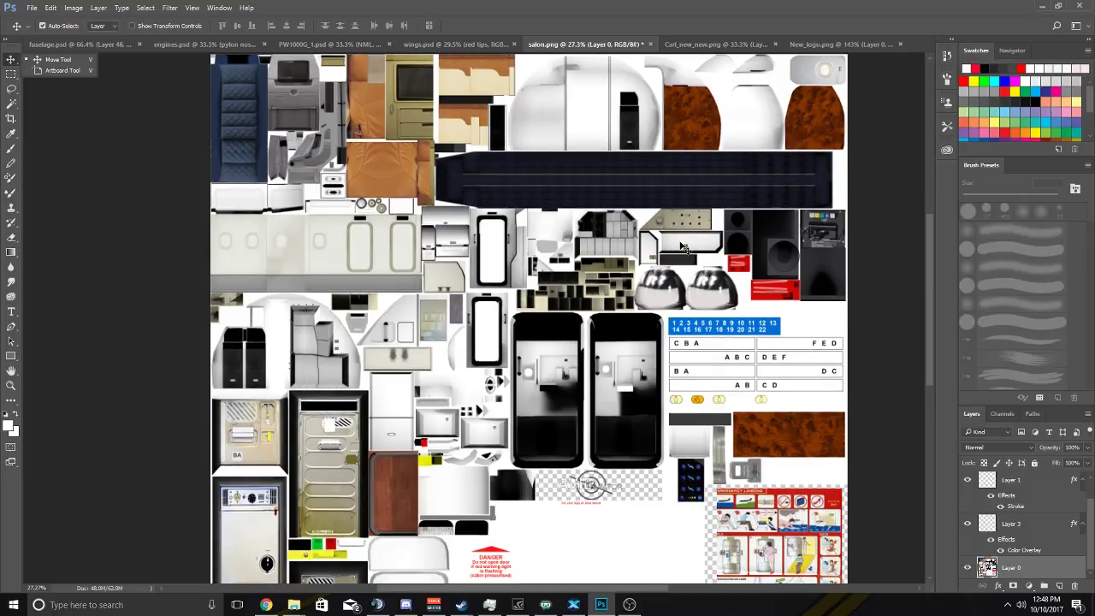
scroll(623, 447, up, 4)
scroll(618, 469, up, 2)
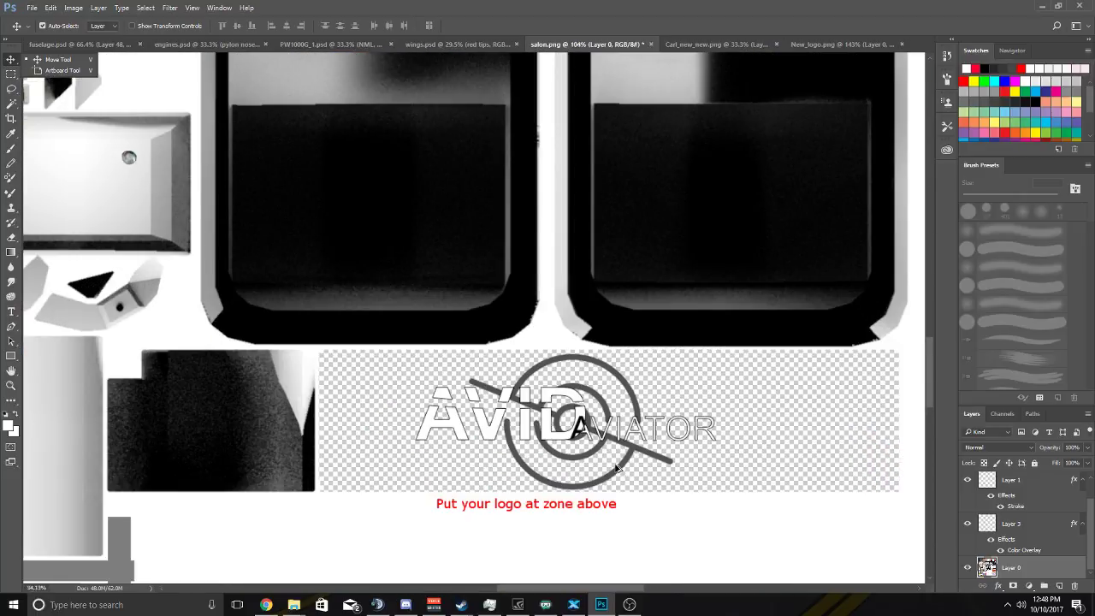
scroll(620, 466, down, 5)
scroll(623, 467, down, 2)
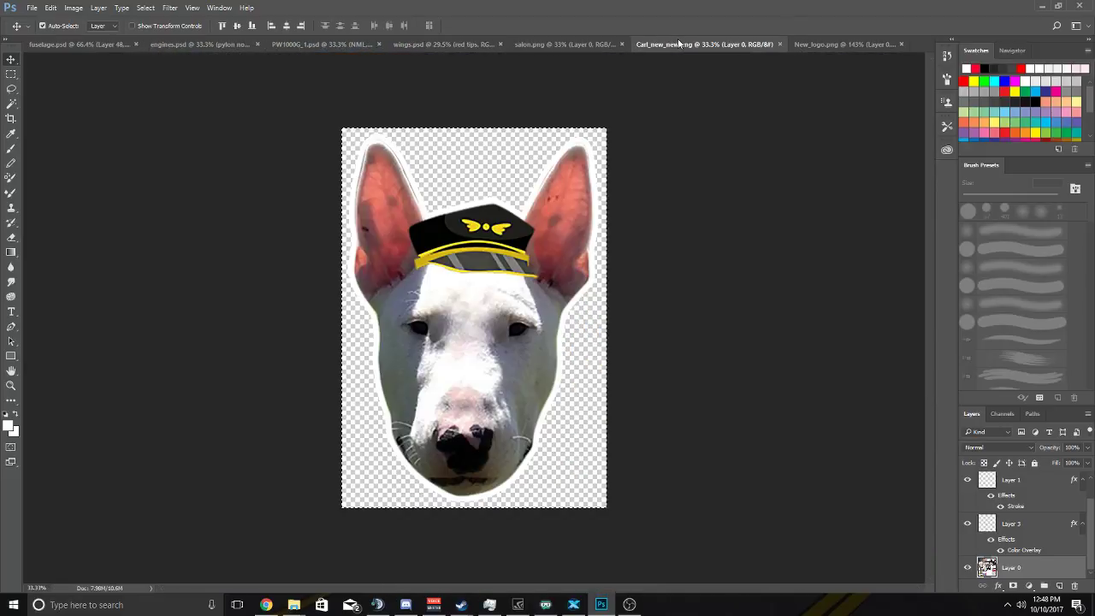
Look through the Carl_new_new.png, wings.psd and engines.psd documents and bring up PW1000G_1.psd.
click(679, 44)
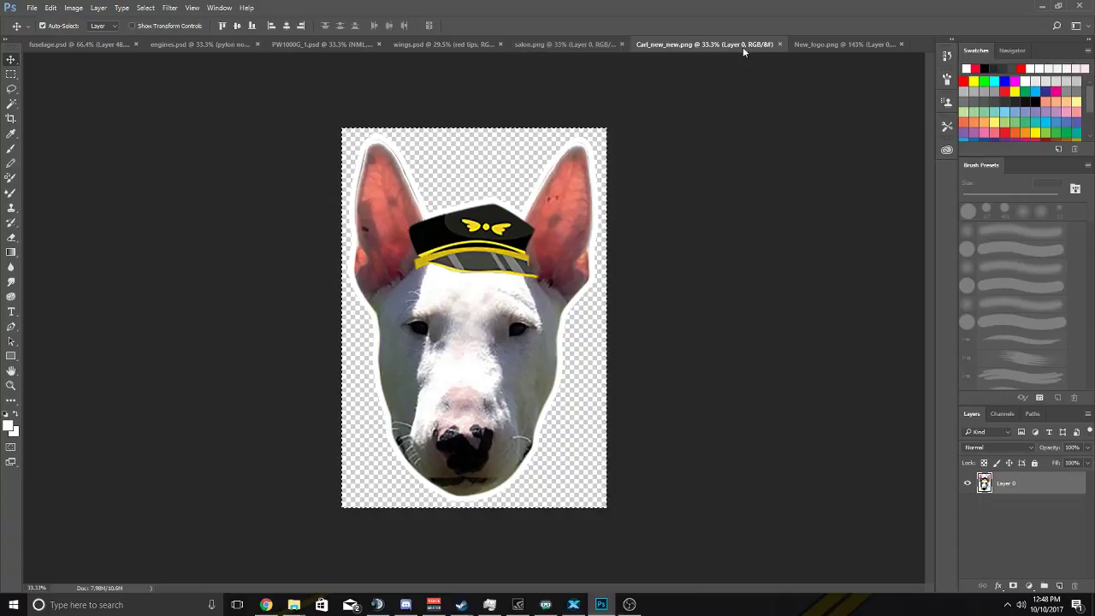
click(455, 44)
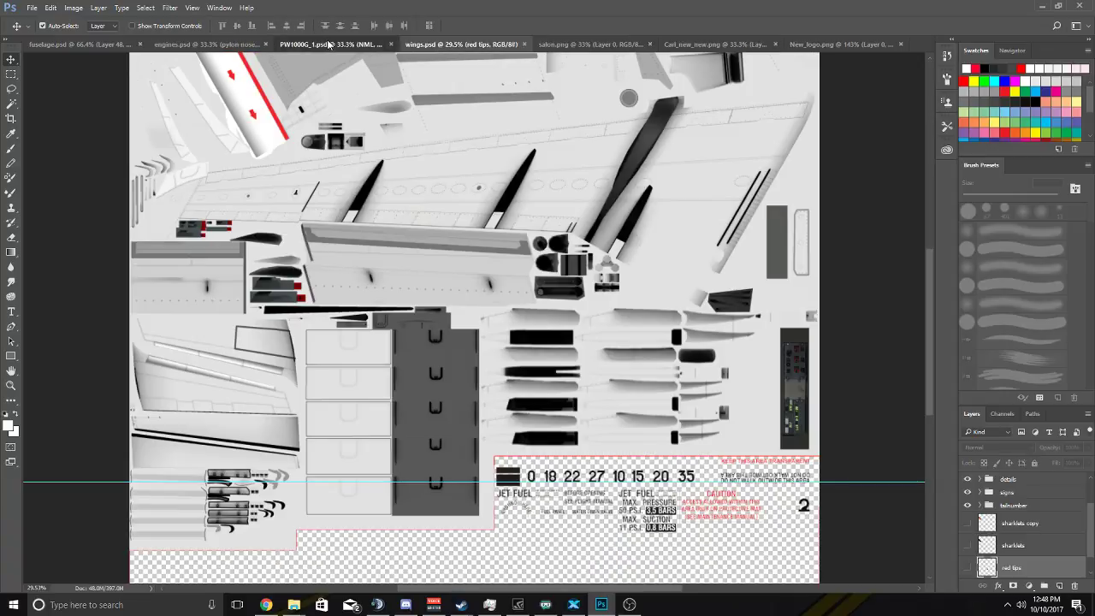
click(332, 44)
click(205, 44)
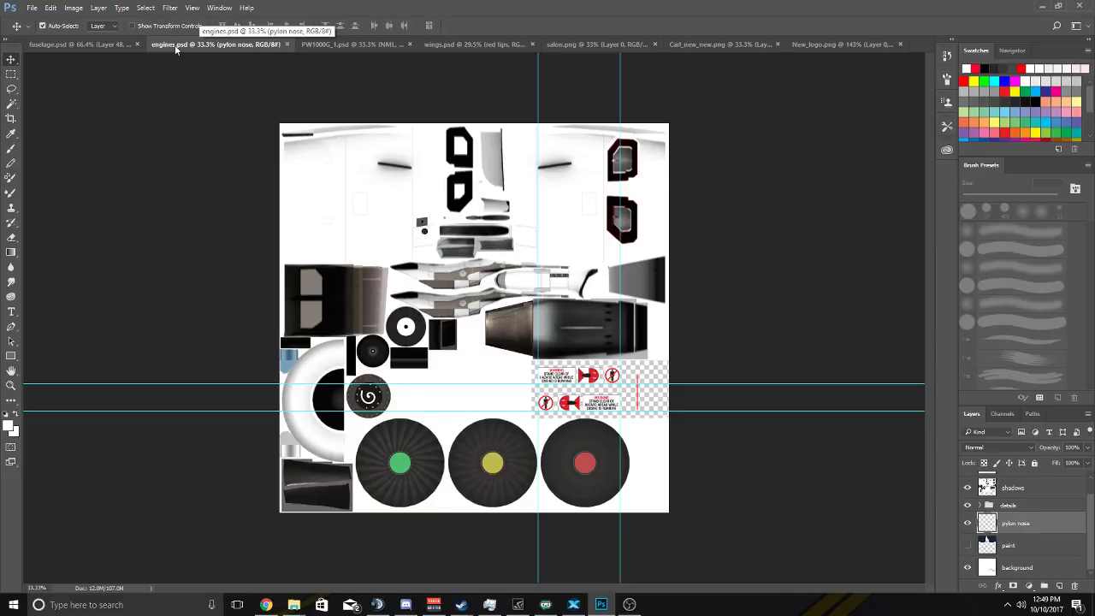
click(332, 43)
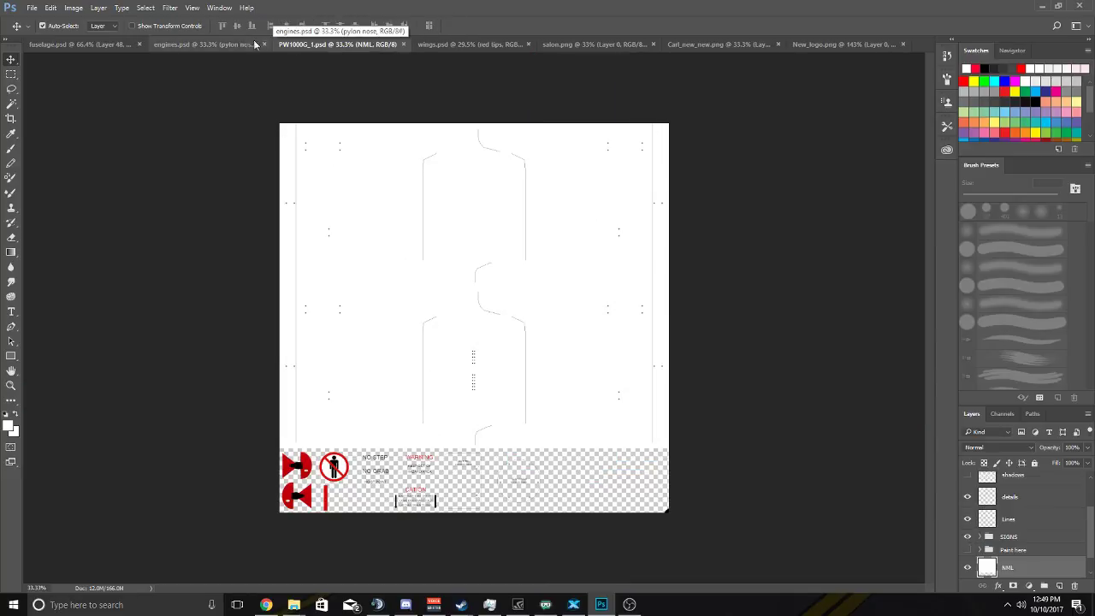
Browse the Repaint directory and its Envy Air A320 folder for texture files, without opening any.
click(32, 8)
click(61, 32)
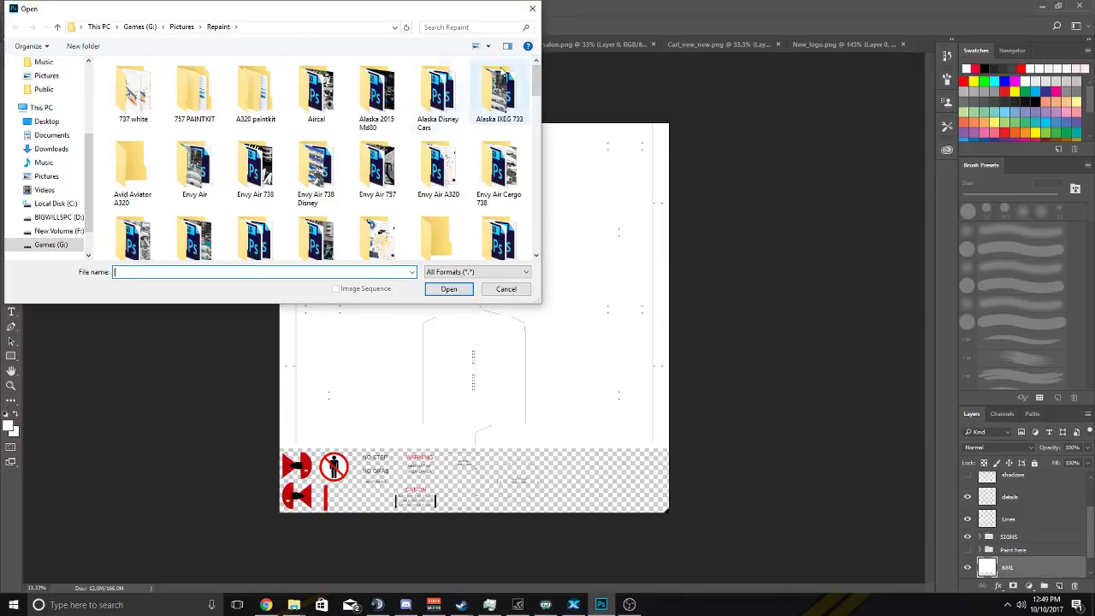
drag(537, 77, 536, 96)
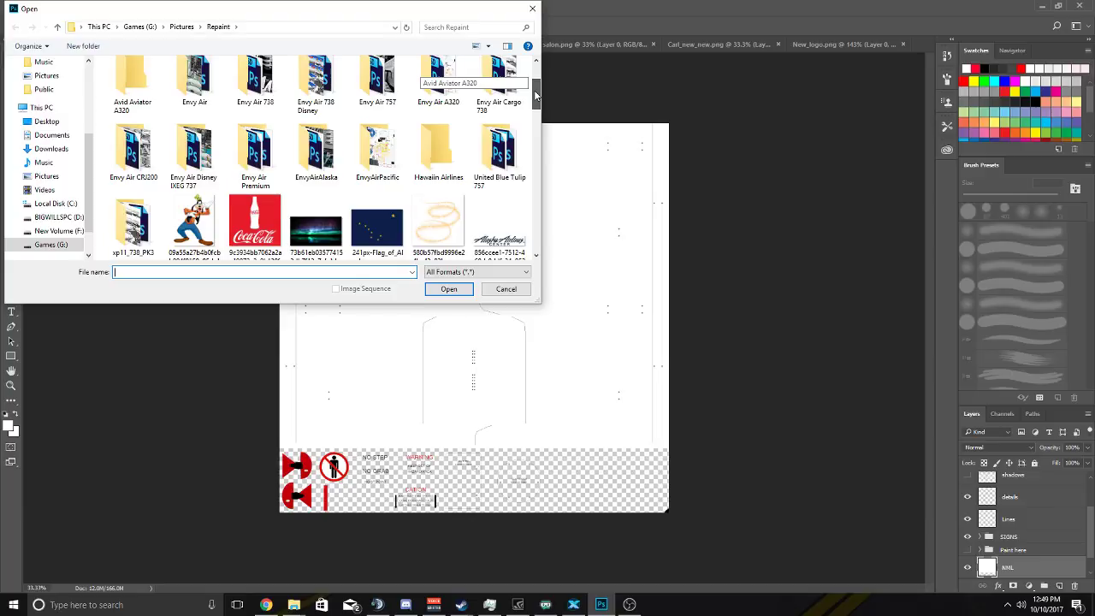
drag(537, 96, 537, 77)
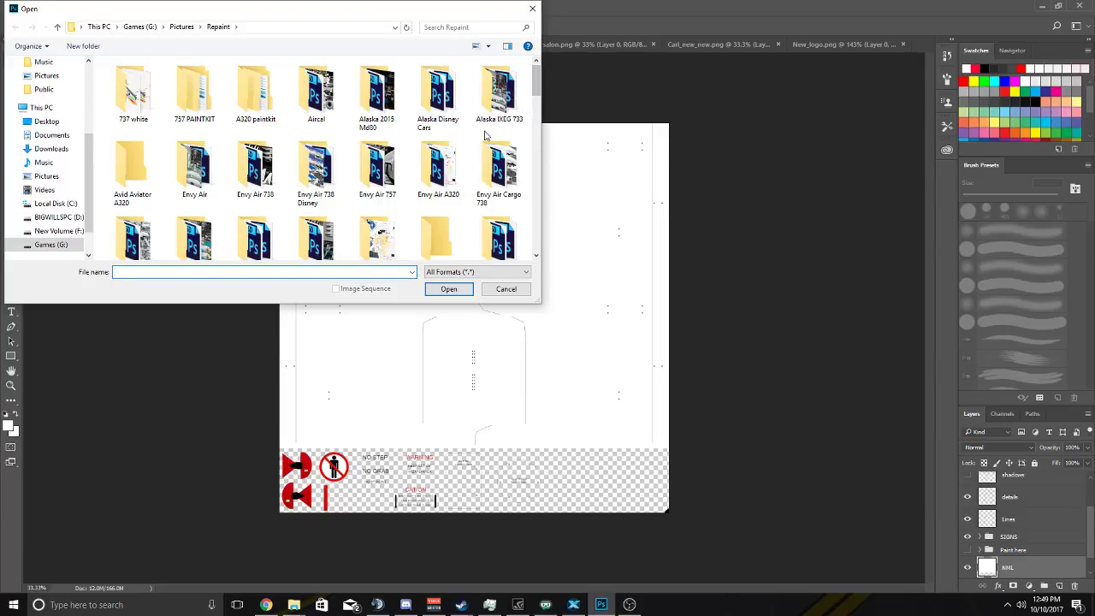
double_click(440, 167)
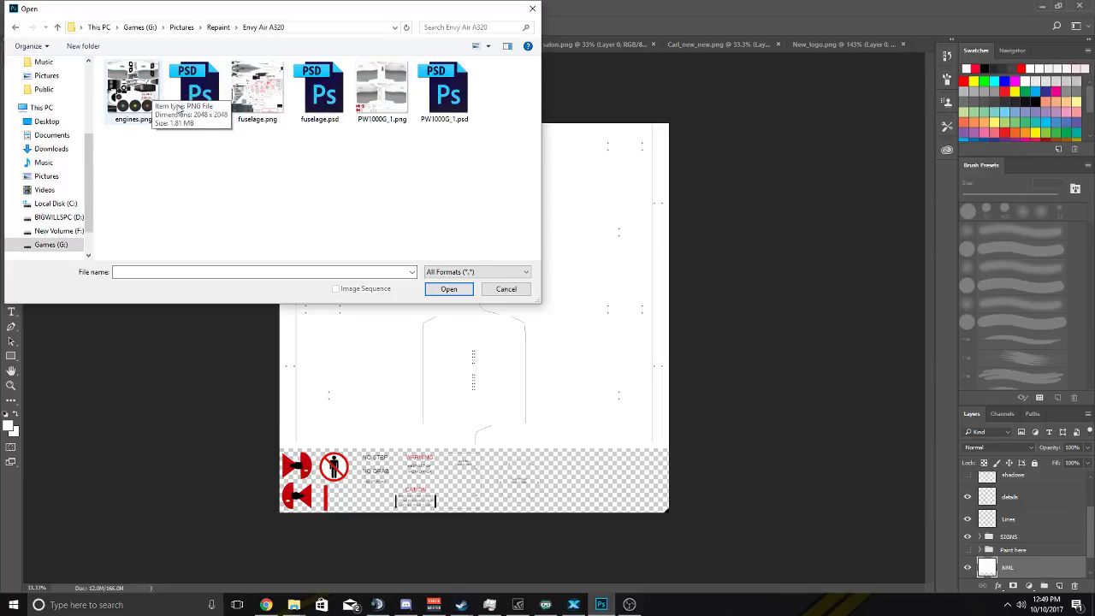
click(530, 12)
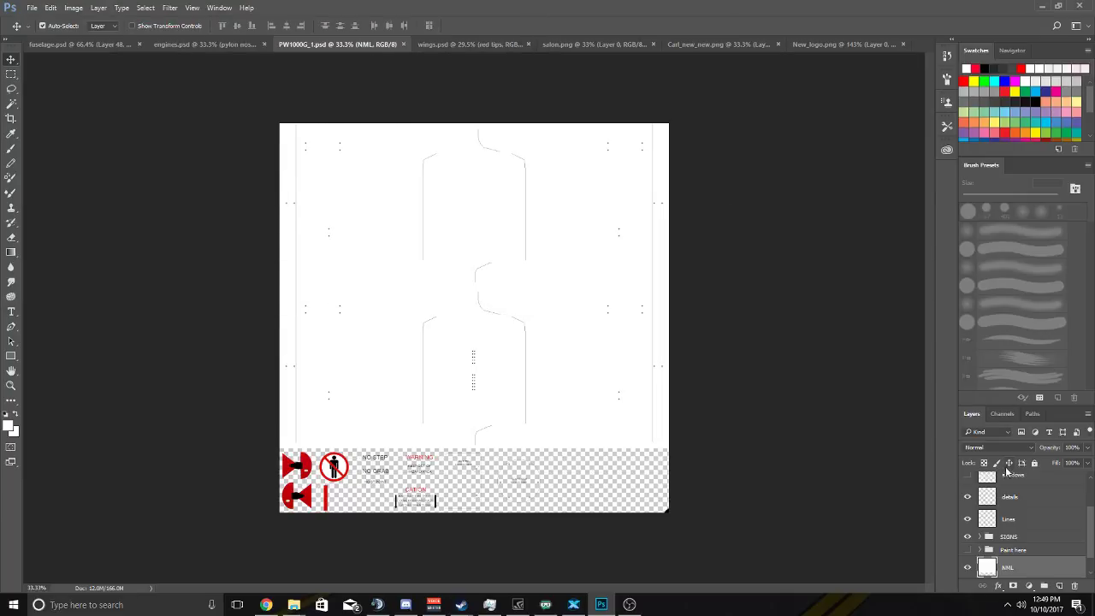
Check what the NML and Shadows 2 layers contribute to the engine texture and display the mesh 3D wireframe.
click(970, 568)
click(970, 569)
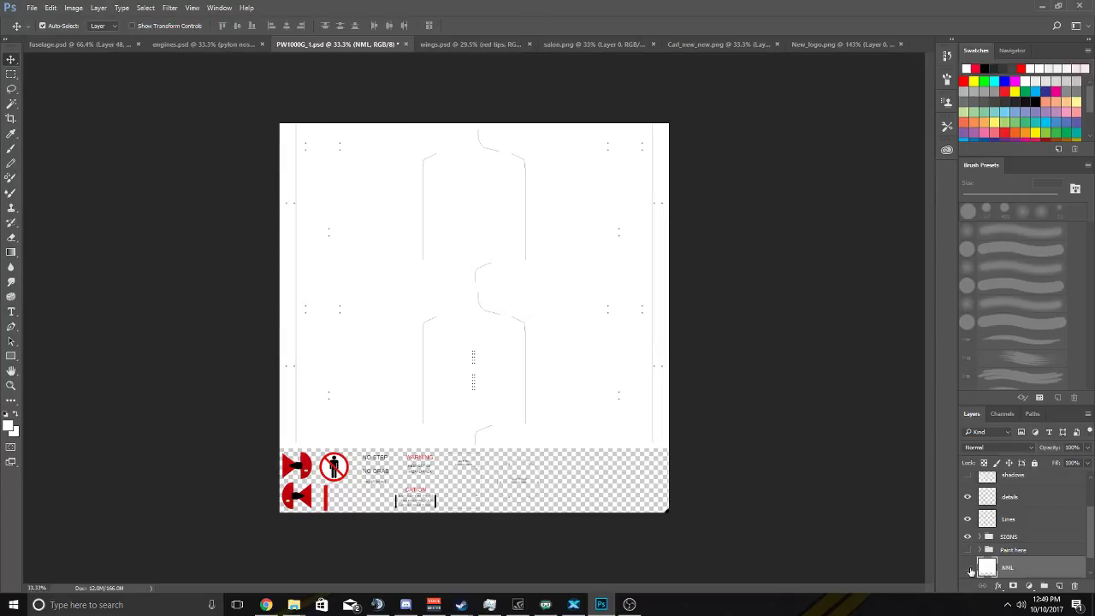
click(970, 568)
click(970, 569)
scroll(980, 526, up, 2)
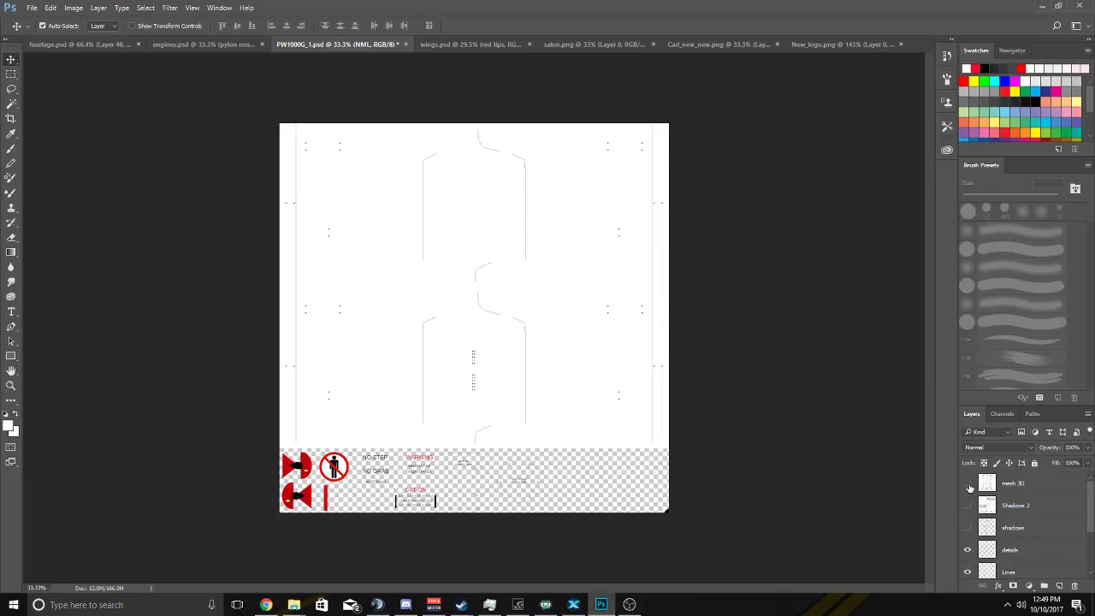
click(970, 484)
click(968, 505)
click(967, 504)
scroll(969, 526, down, 2)
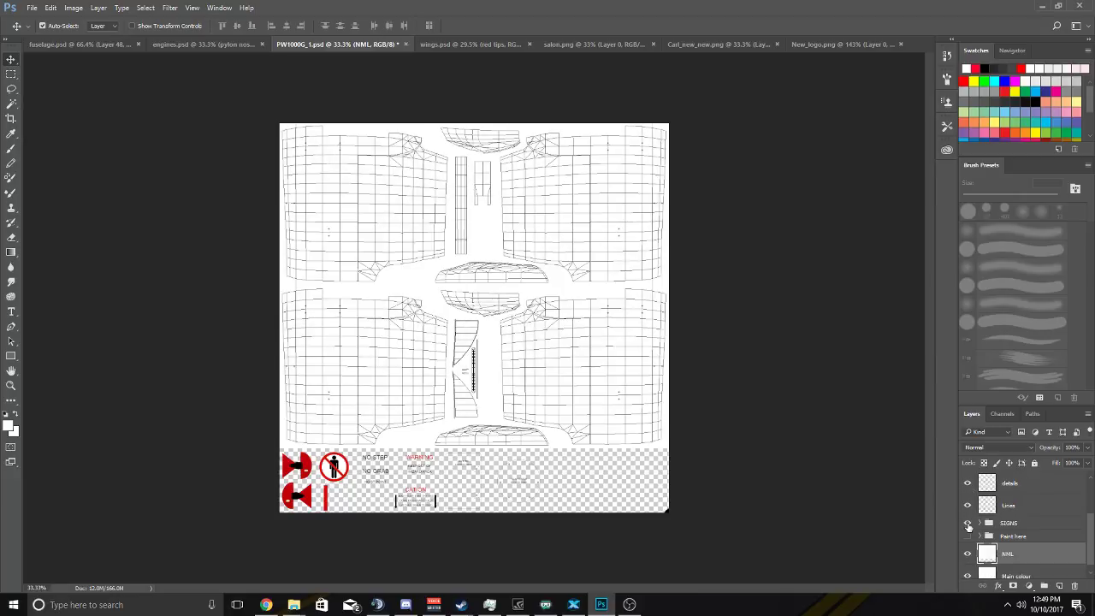
scroll(968, 565, down, 1)
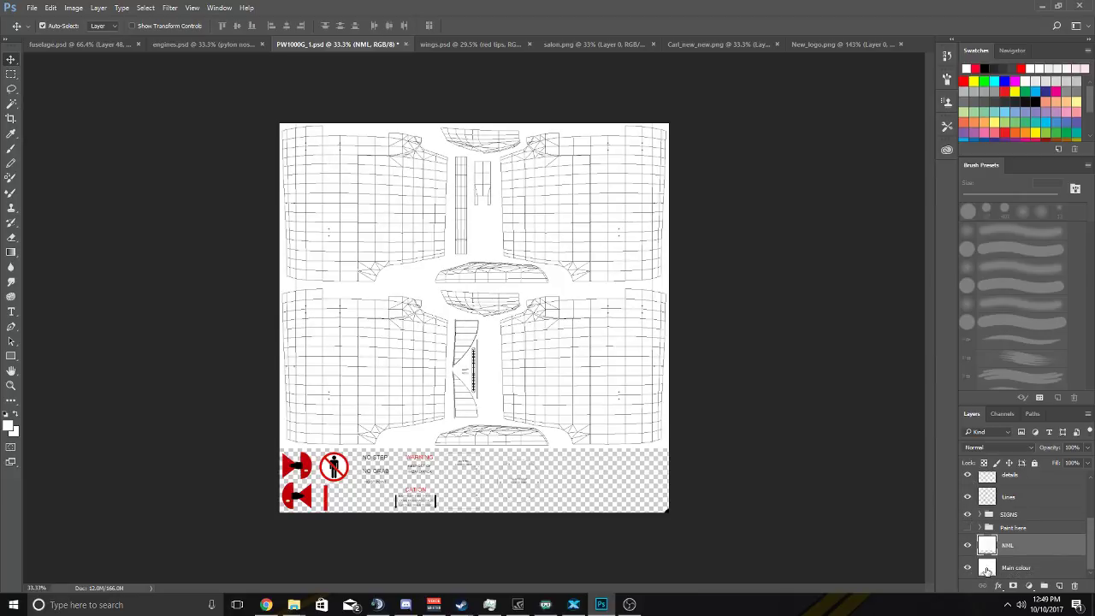
Apply a black (000000) Color Overlay to the Main colour layer of PW1000G_1.psd.
click(989, 571)
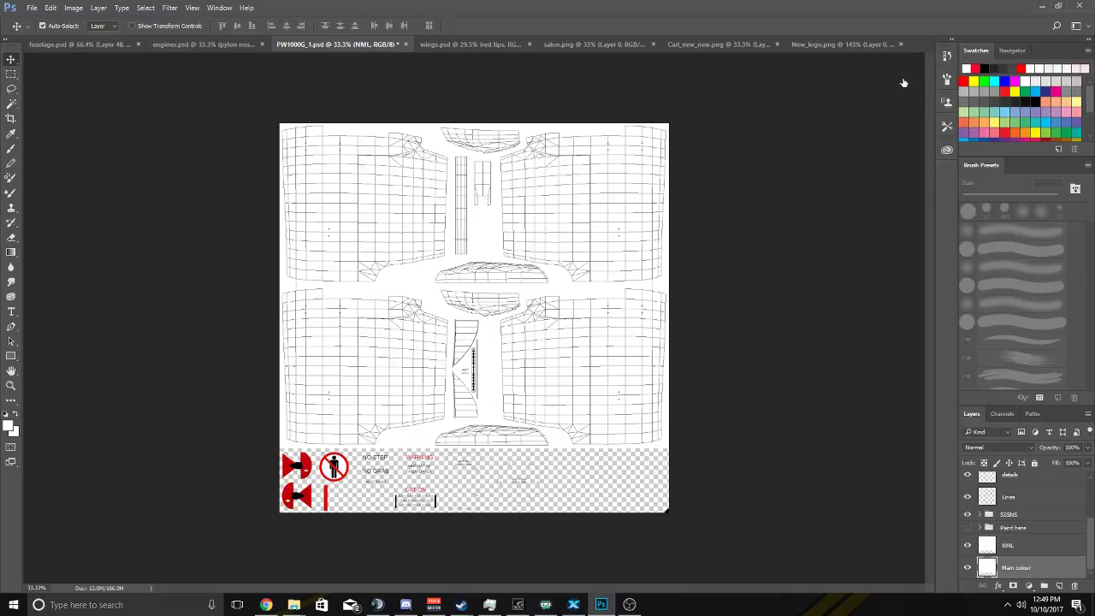
key(h)
double_click(1053, 568)
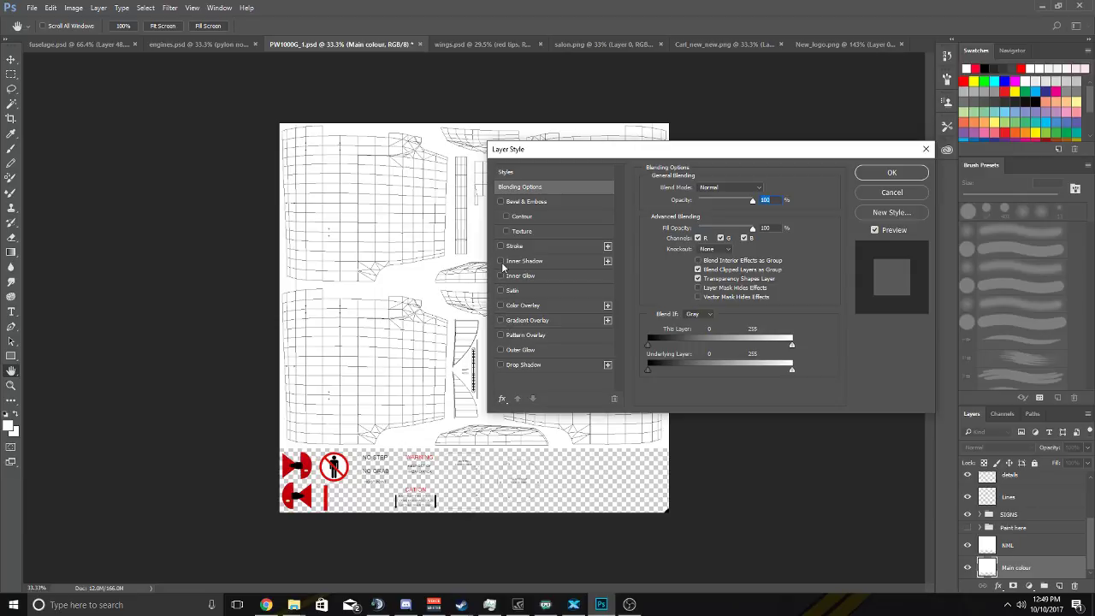
click(507, 306)
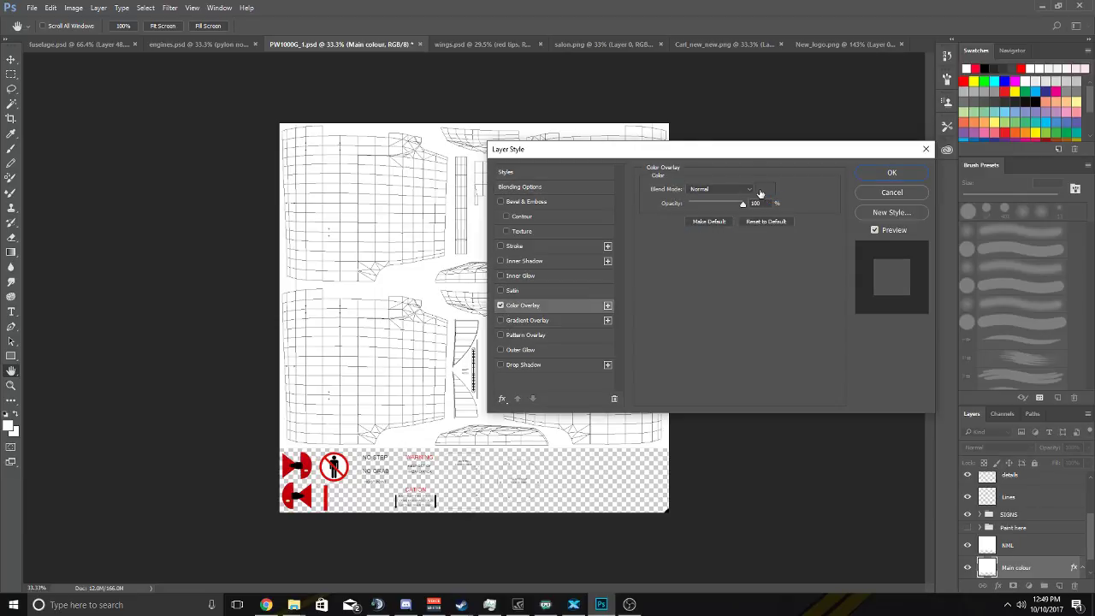
click(768, 188)
text(000000)
click(714, 65)
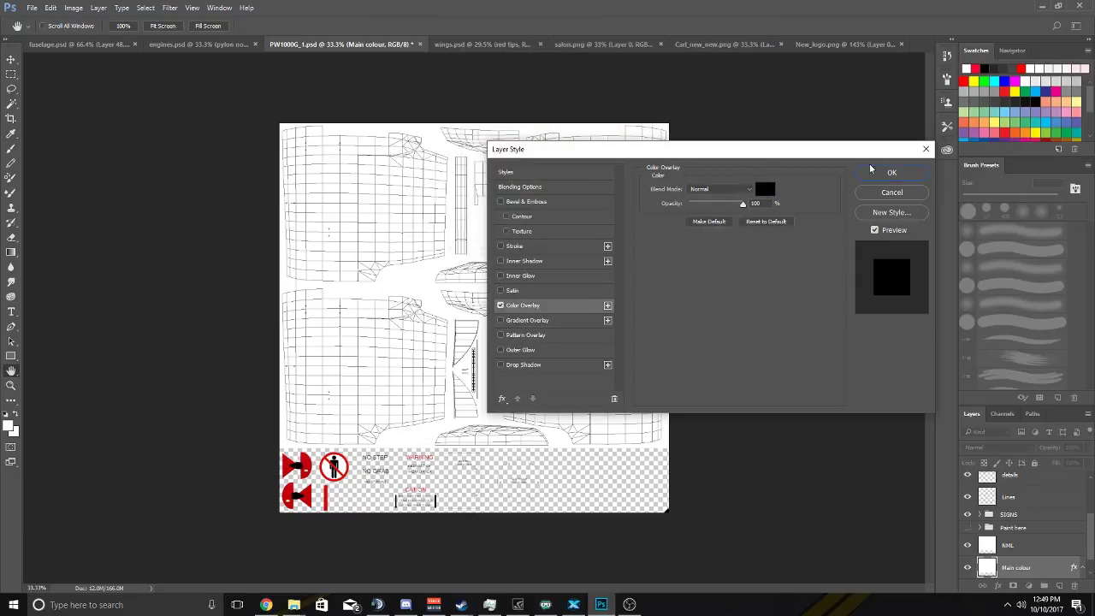
click(892, 172)
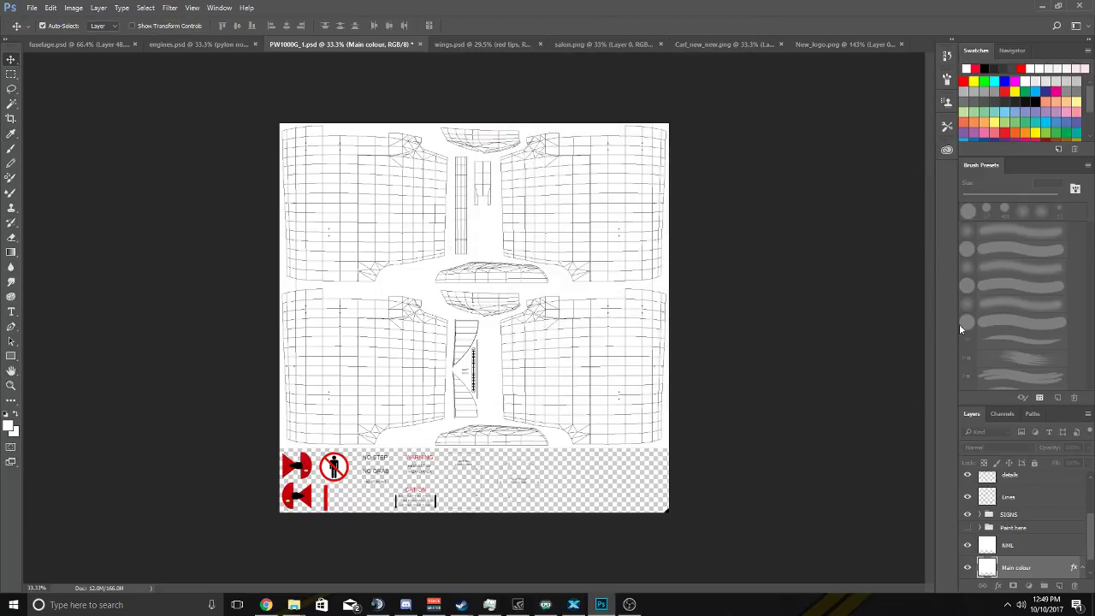
Toggle the NML layer to compare it with the black layer beneath, and hide the Main colour layer.
click(968, 546)
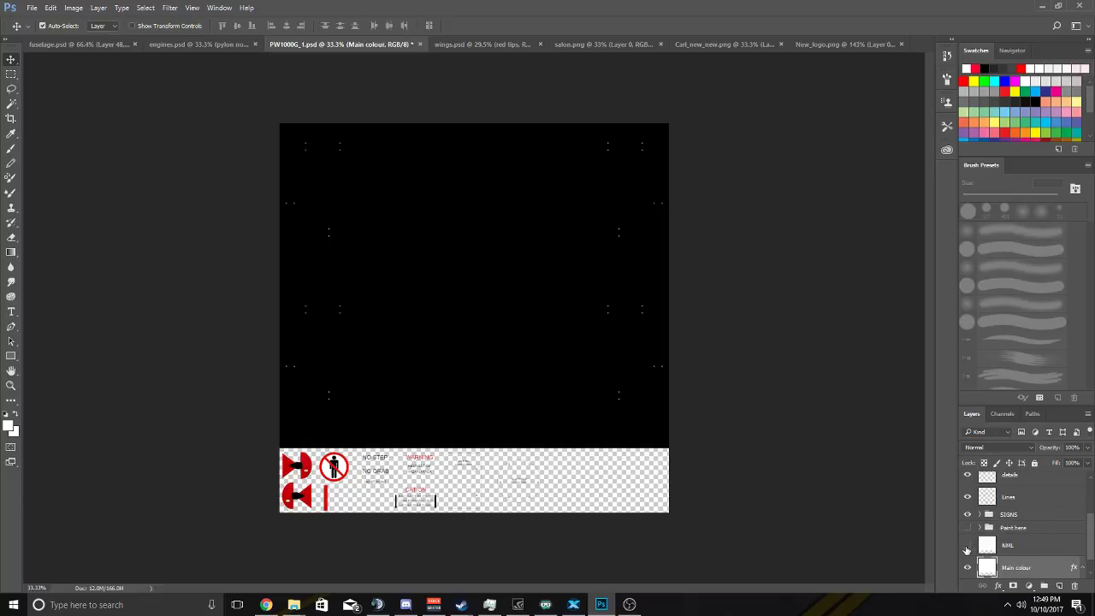
click(968, 546)
click(968, 546)
click(968, 546)
drag(1006, 570, 986, 537)
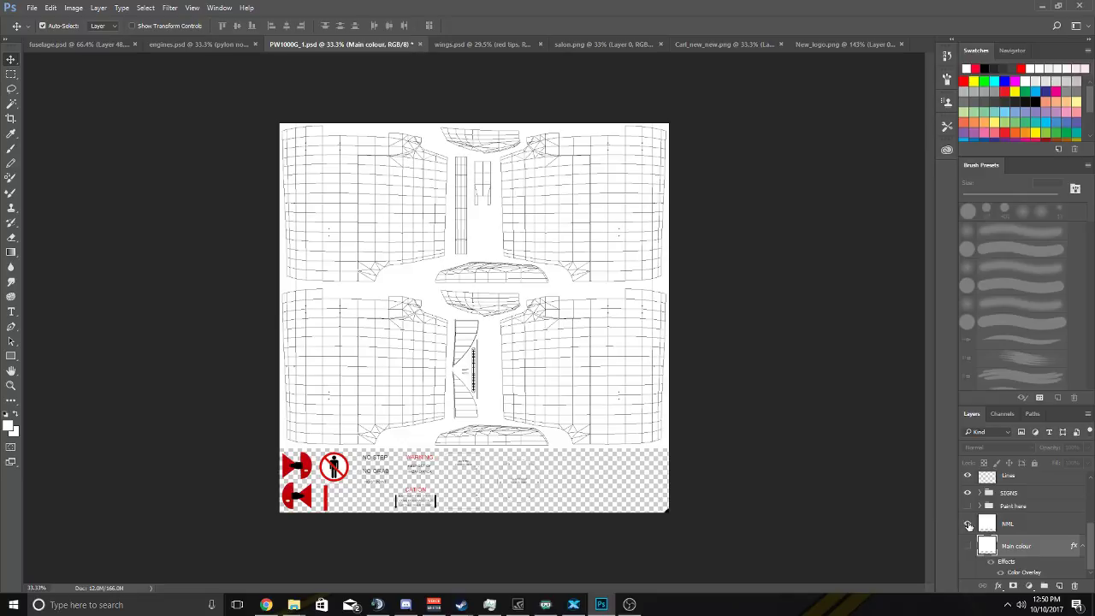
Hide the mesh 3D layer and show the Shadows 2 and shadows layers.
scroll(986, 485, up, 2)
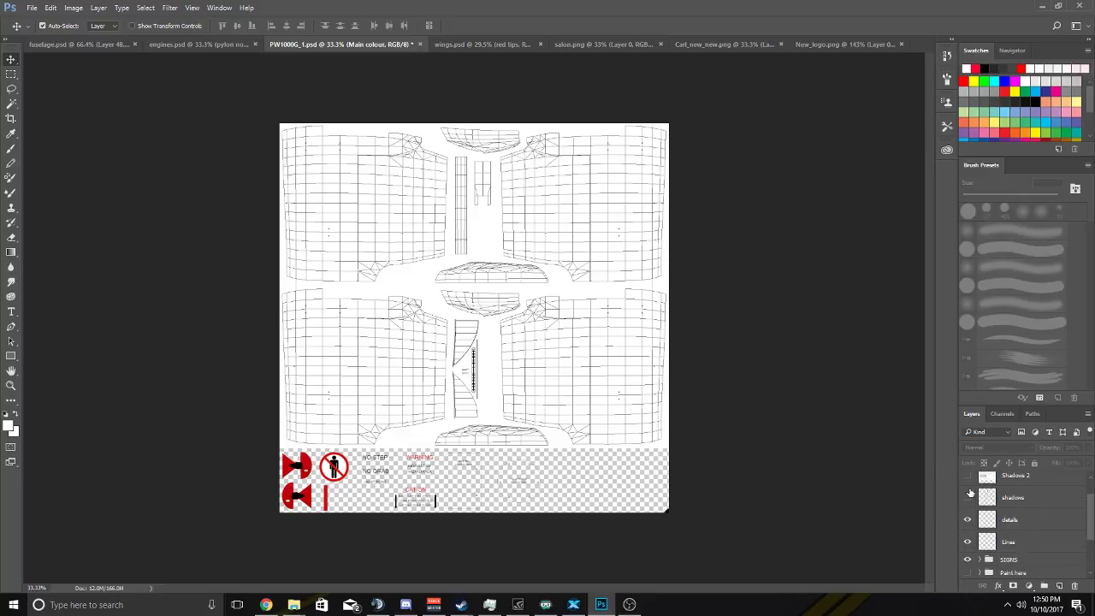
click(968, 484)
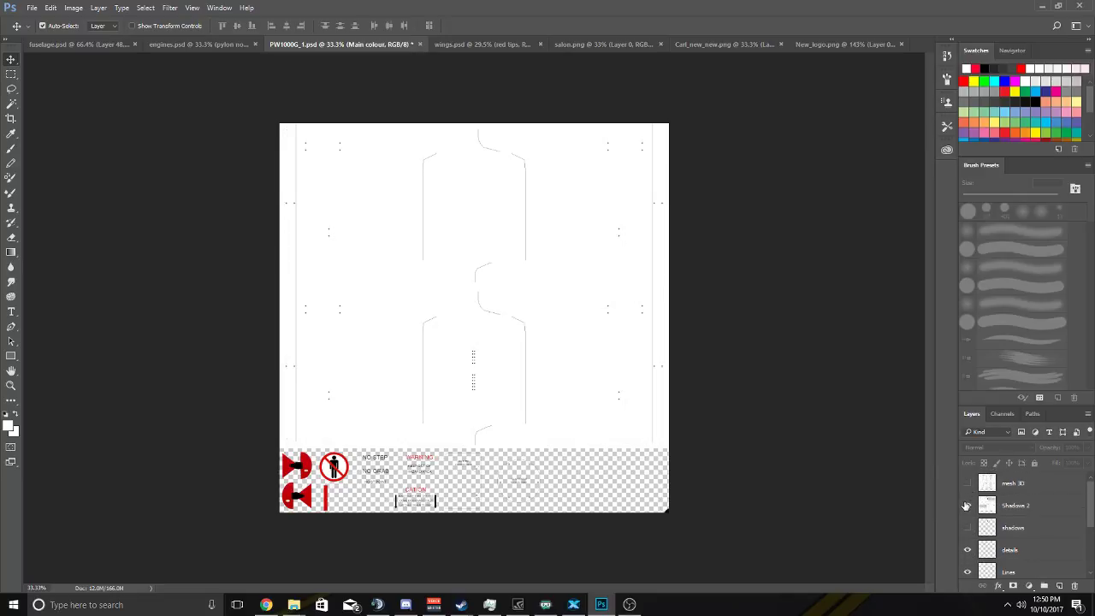
click(967, 506)
click(968, 528)
scroll(971, 531, down, 3)
Toggle the visibility of the Main colour and NML layers to compare their effect under the shadows.
click(974, 547)
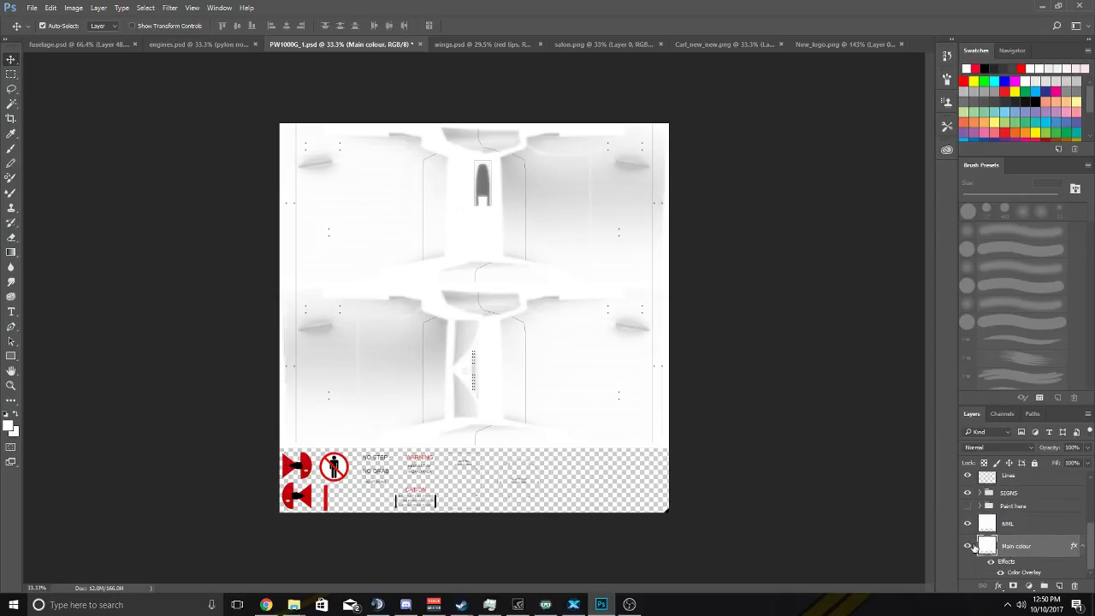
click(968, 546)
click(968, 523)
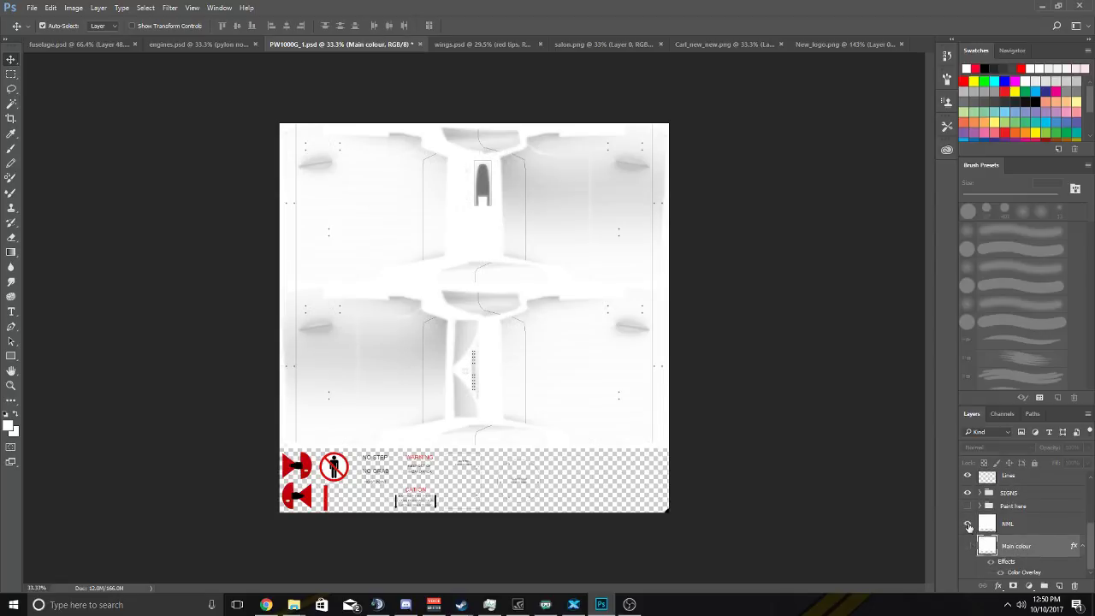
click(968, 546)
click(968, 546)
Apply a black Color Overlay to the NML layer.
click(991, 524)
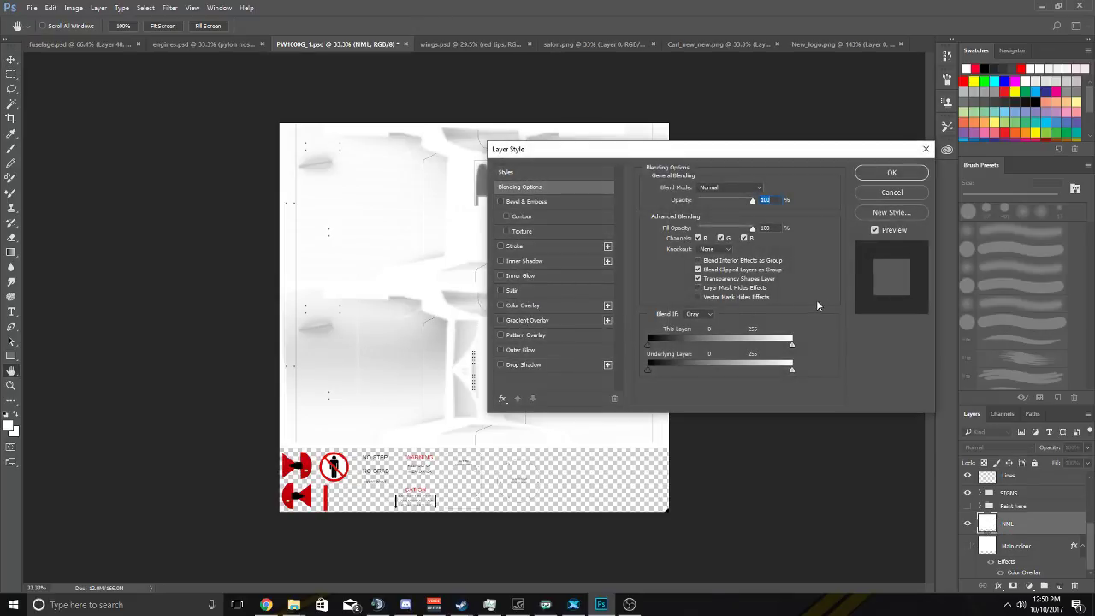
click(502, 305)
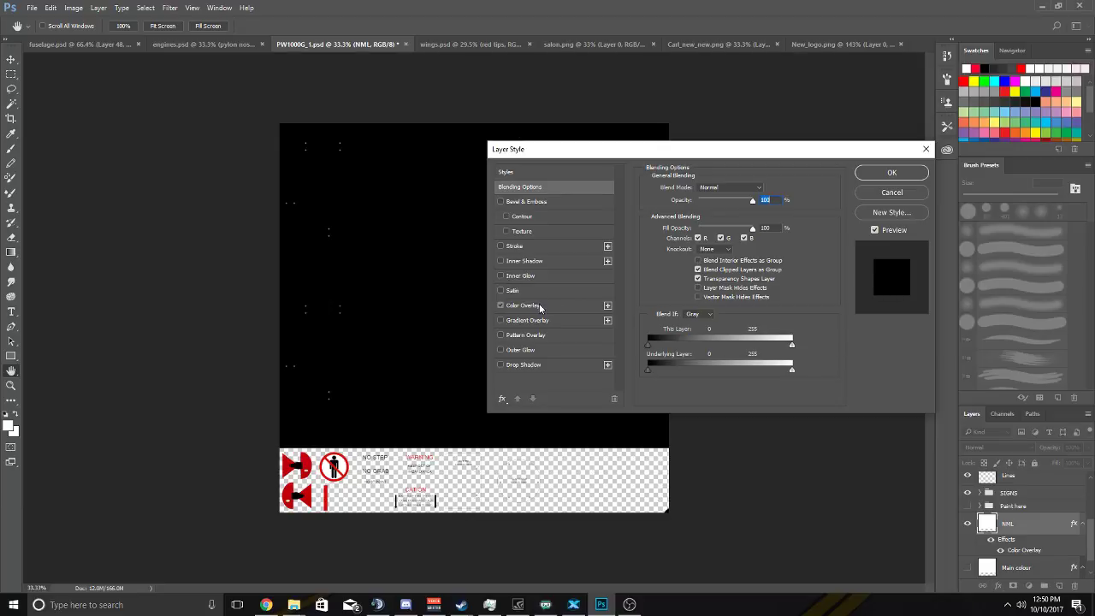
click(540, 306)
click(891, 172)
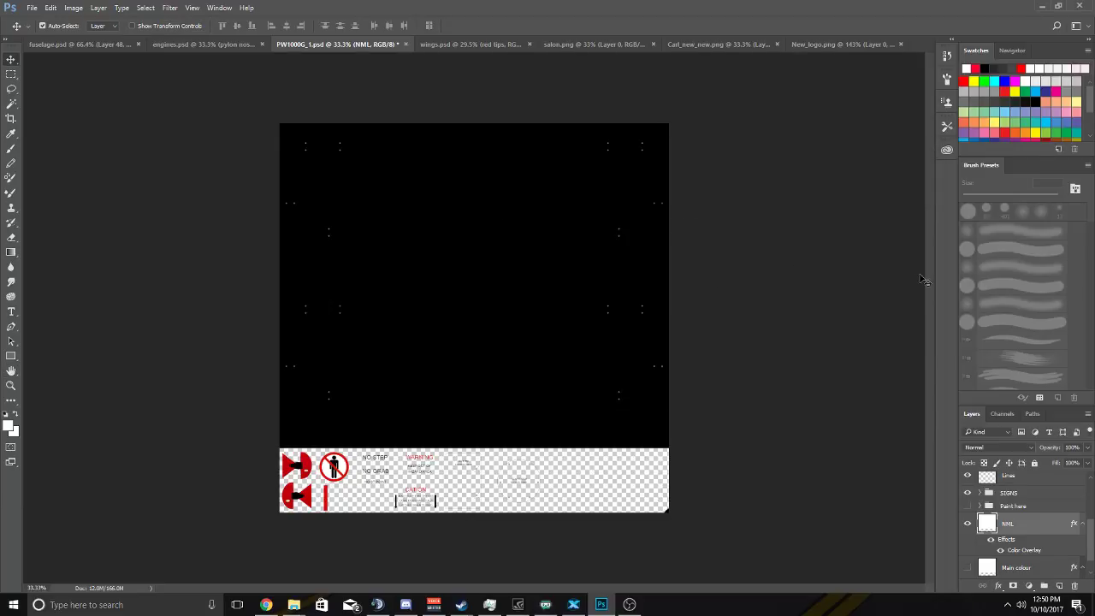
Toggle the Paint here group to check its contents, leave it hidden, and hide the NML layer.
scroll(1013, 501, up, 2)
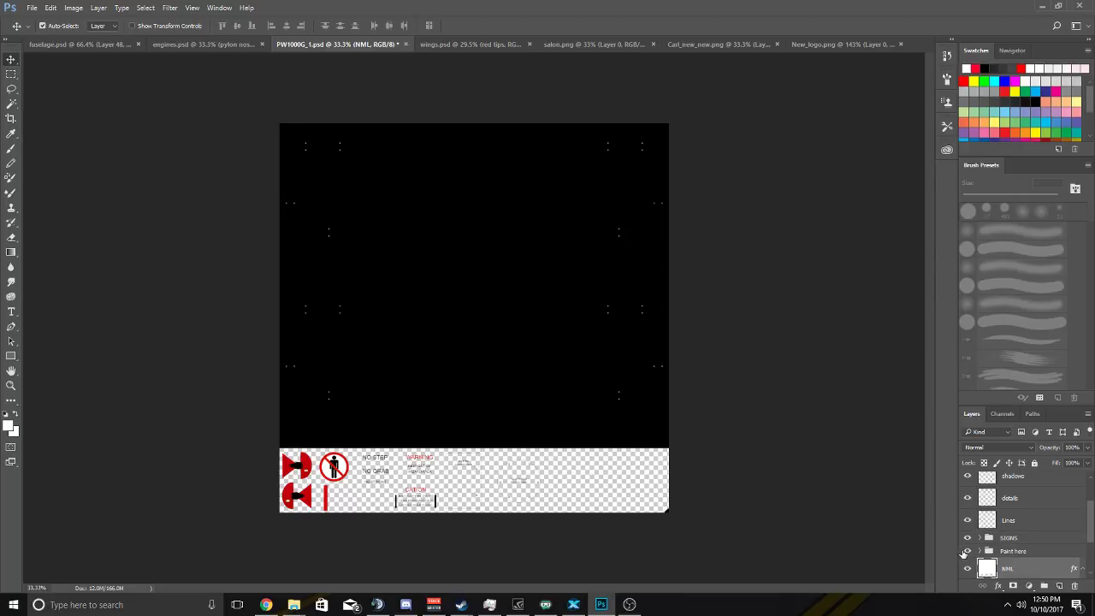
click(968, 553)
click(968, 553)
click(968, 553)
click(968, 553)
click(968, 565)
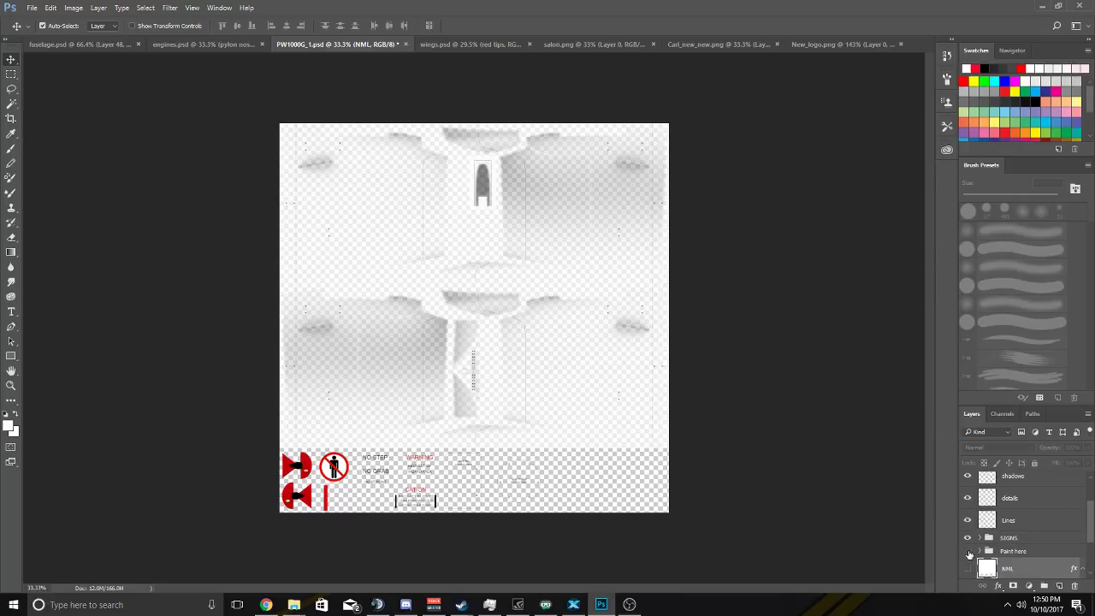
Toggle the Paint here group to check its contents, leave it visible, and show the NML layer again.
click(968, 552)
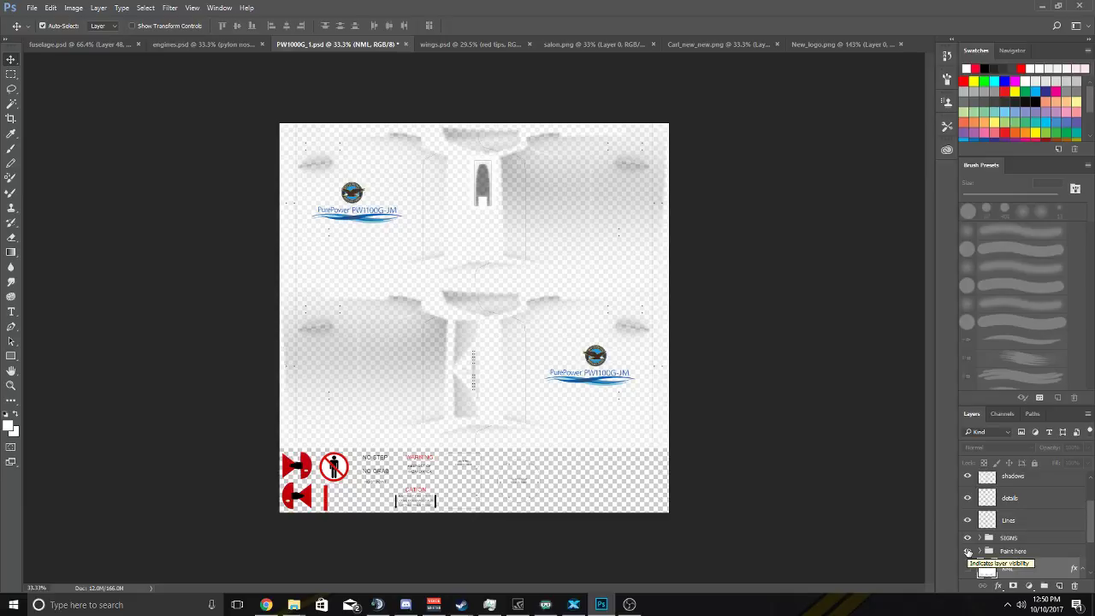
click(968, 552)
click(968, 552)
click(968, 567)
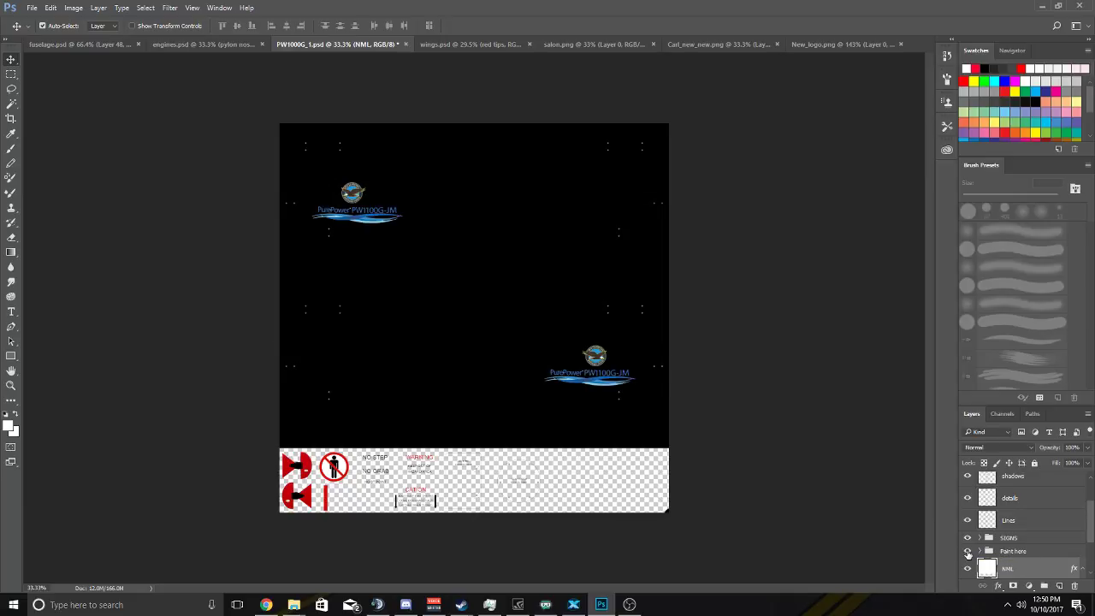
Expand the Paint here group and toggle its logo and two PW1100G layers to identify the artwork on each.
scroll(590, 374, up, 6)
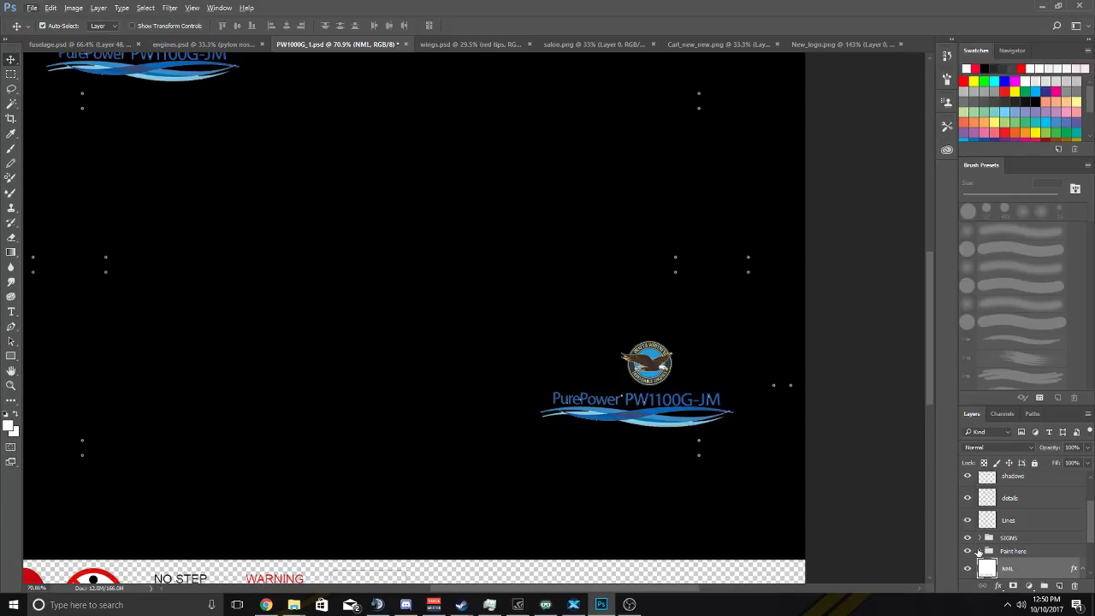
click(980, 552)
click(982, 486)
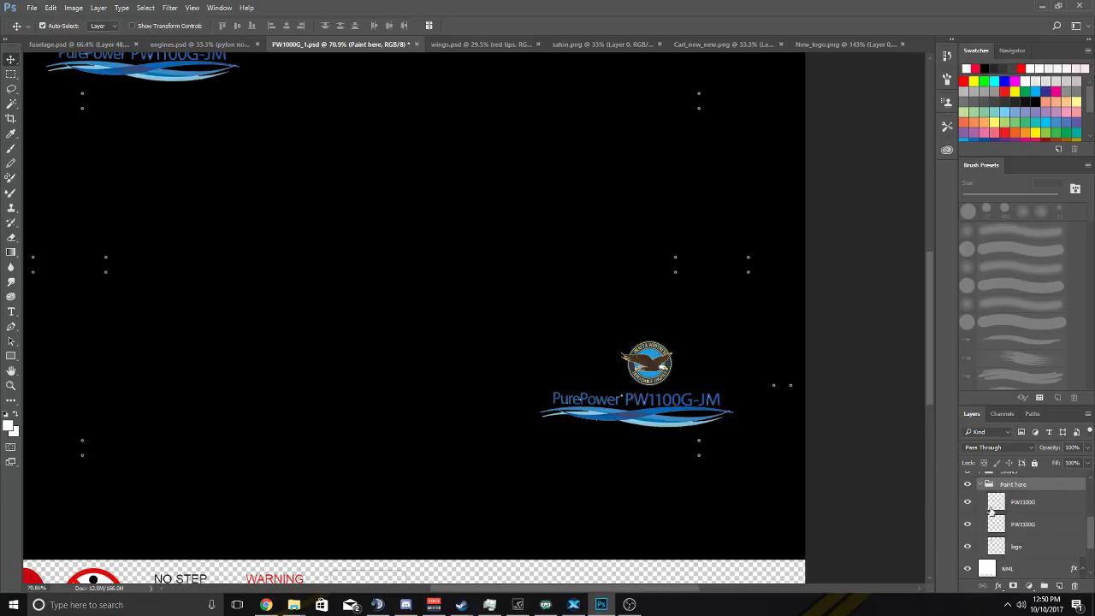
click(968, 548)
click(969, 547)
click(967, 524)
click(967, 524)
click(968, 502)
click(968, 502)
Find the white AVID AVIATOR logo among the open documents and paste it into the Paint here group of PW1000G_1.psd.
click(479, 44)
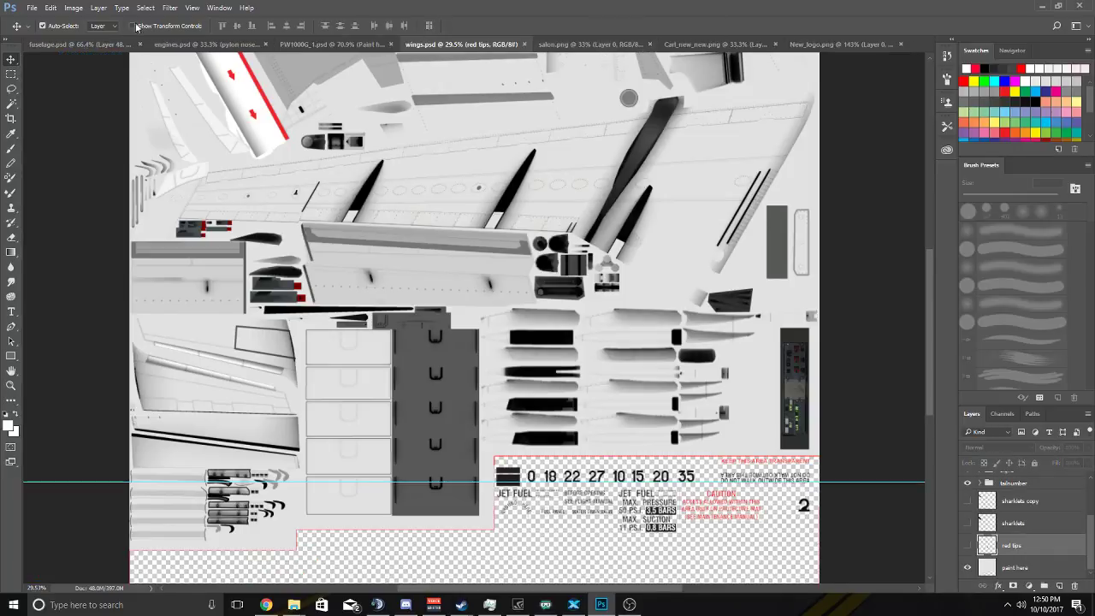
click(119, 45)
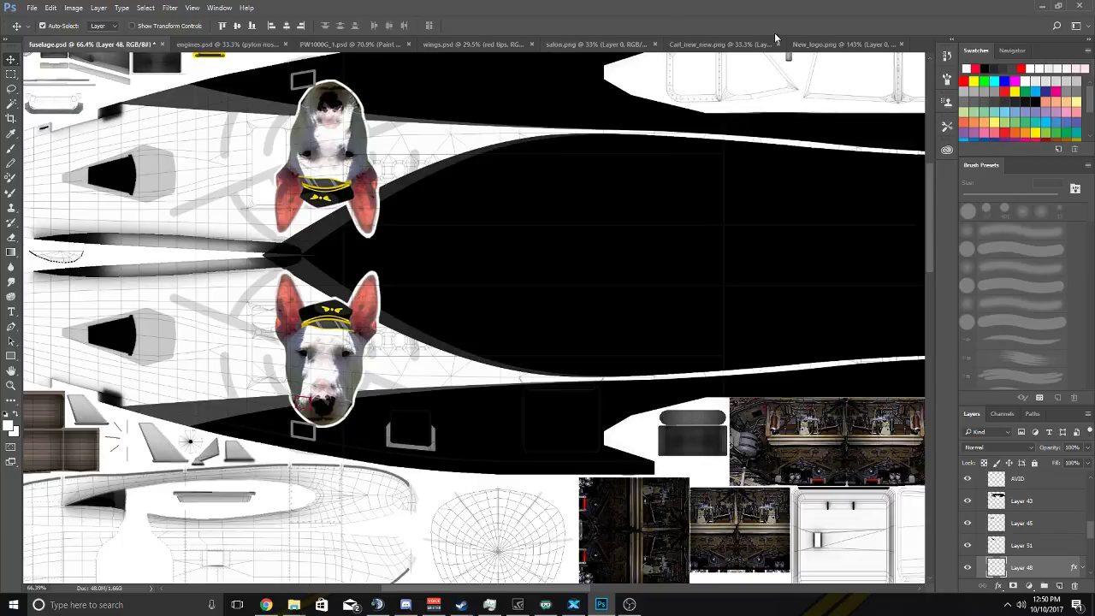
click(823, 43)
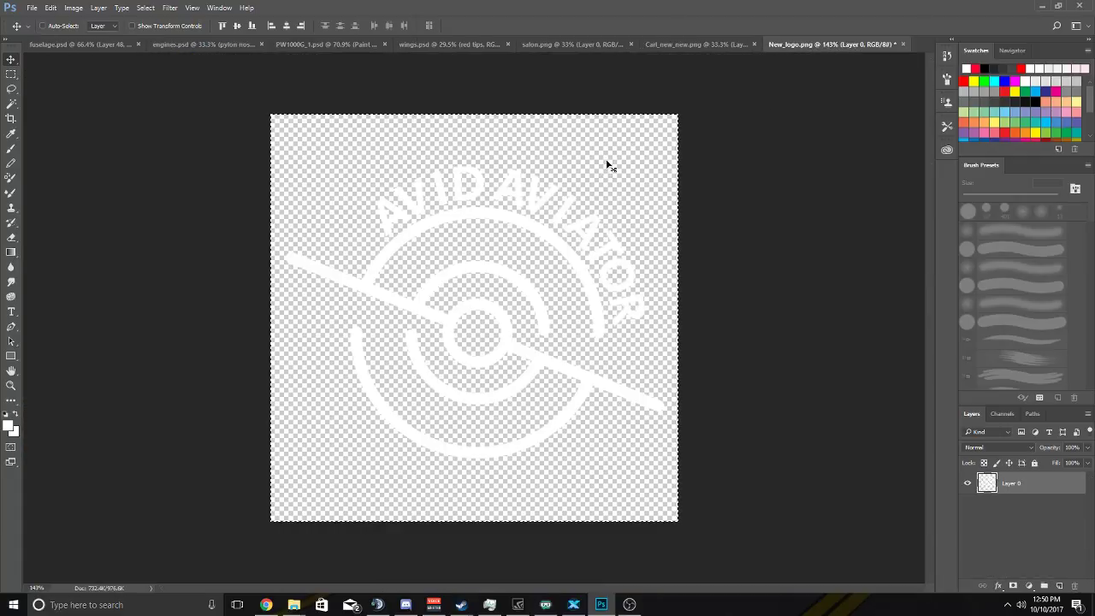
click(87, 43)
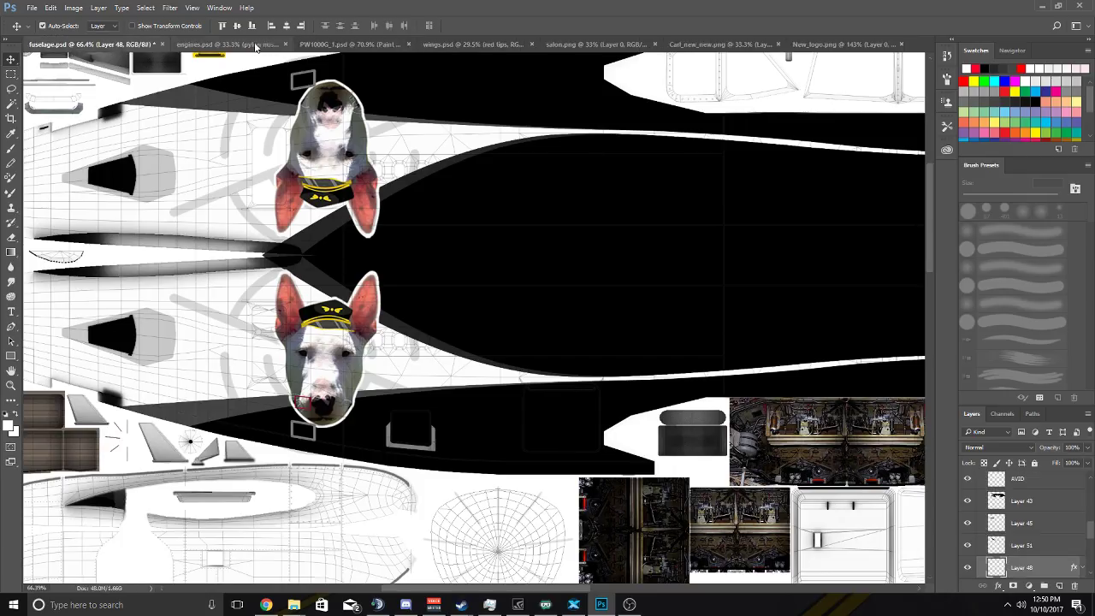
click(218, 44)
click(338, 44)
key(ctrl+v)
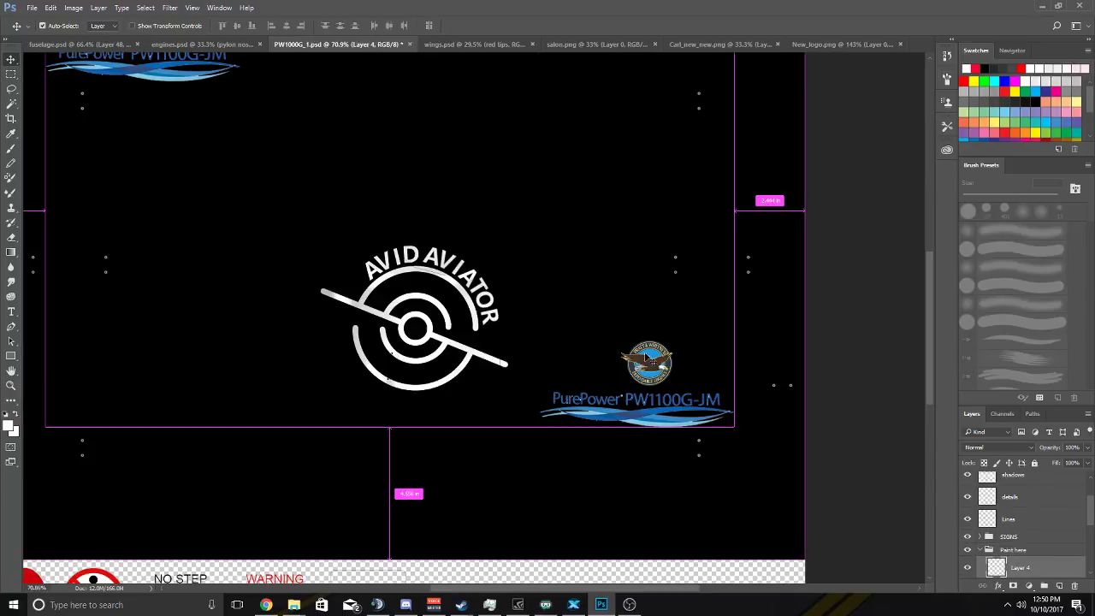
Move the pasted AVID AVIATOR logo over the lower PurePower PW1100G-JM emblem and scale it to about 65.5%.
drag(646, 356, 638, 355)
click(650, 355)
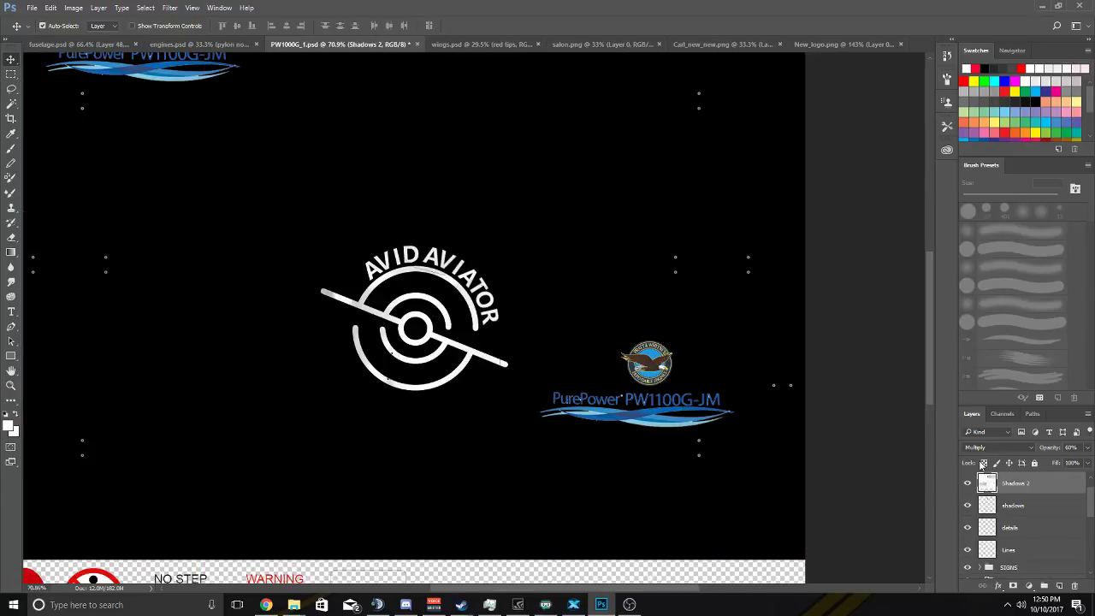
scroll(1027, 496, up, 1)
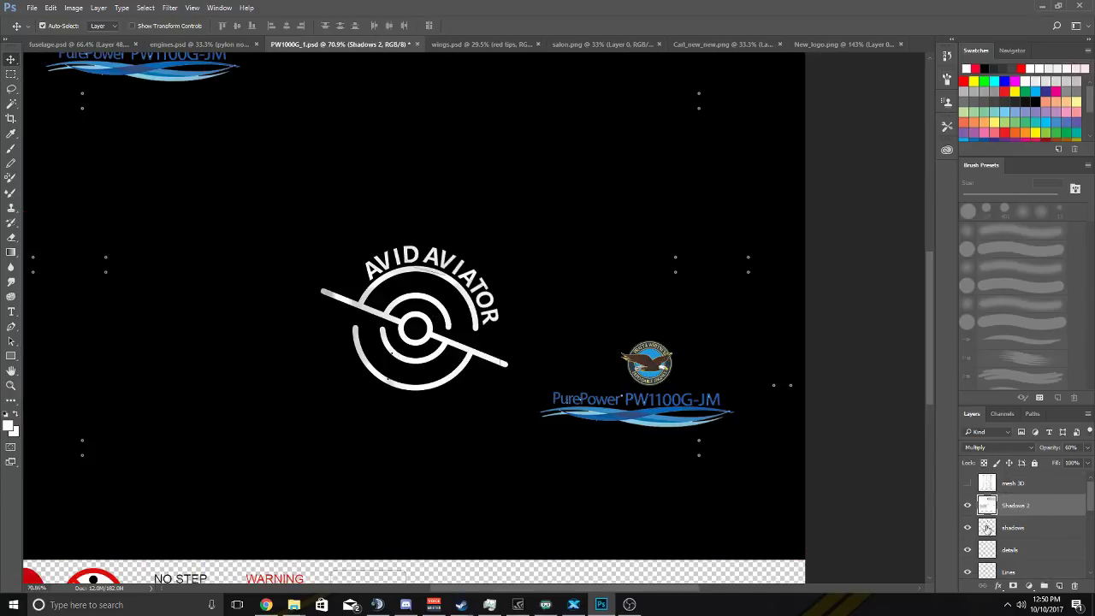
scroll(1001, 528, down, 2)
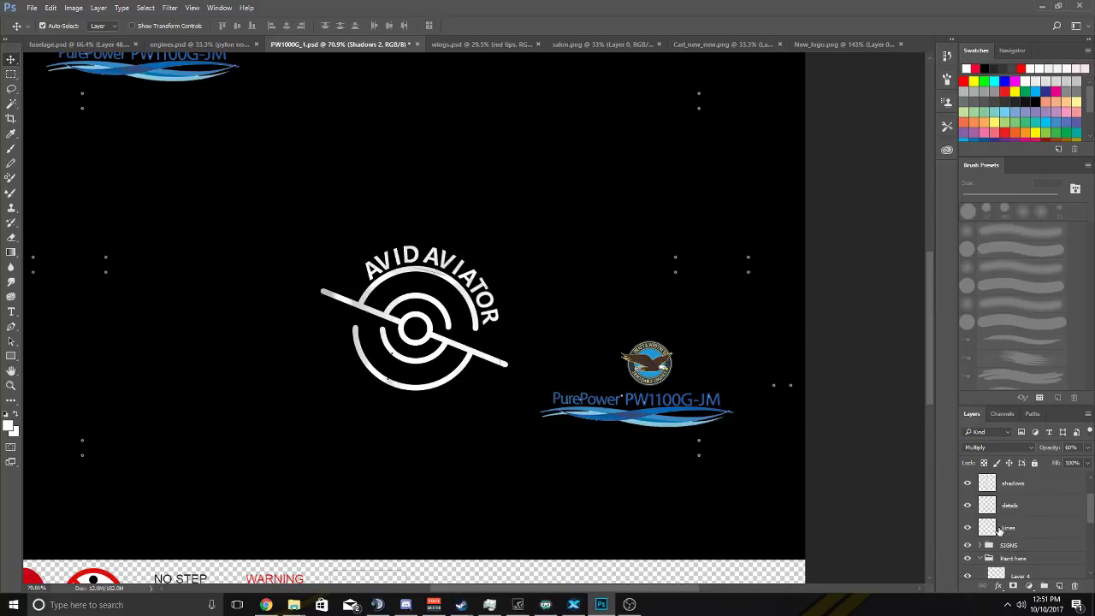
scroll(1000, 531, down, 1)
click(968, 553)
click(968, 553)
click(1015, 555)
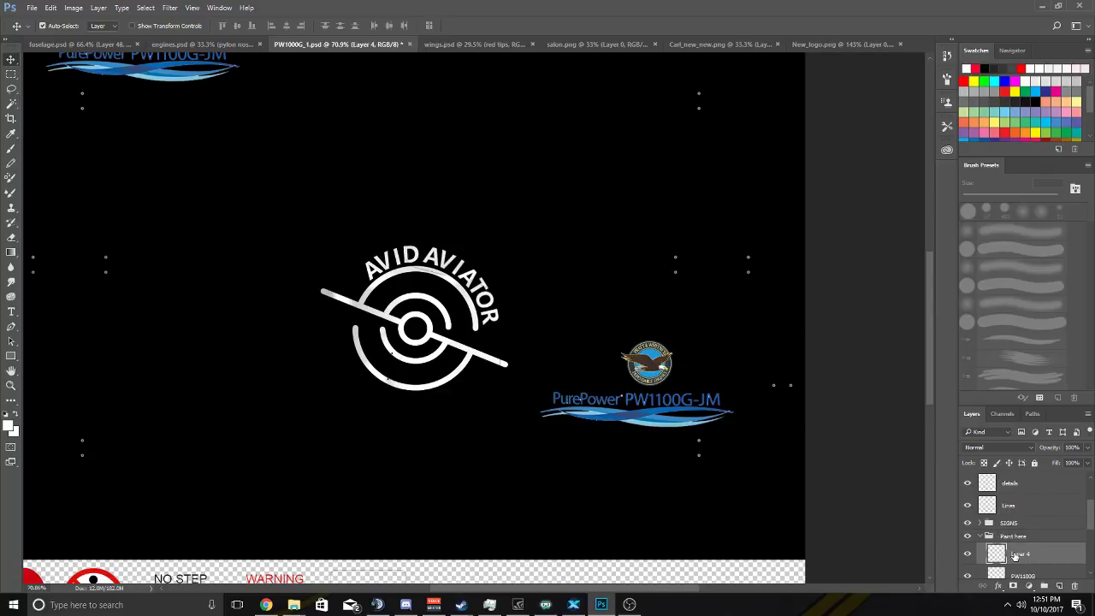
drag(416, 315, 653, 413)
key(ctrl+t)
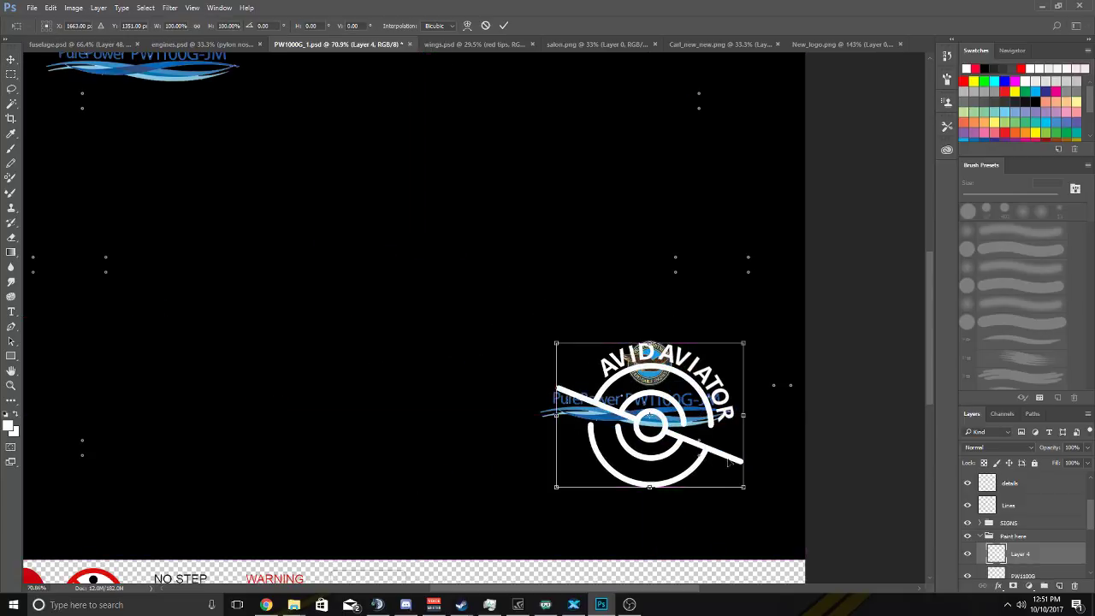
drag(732, 488, 678, 437)
scroll(981, 505, up, 3)
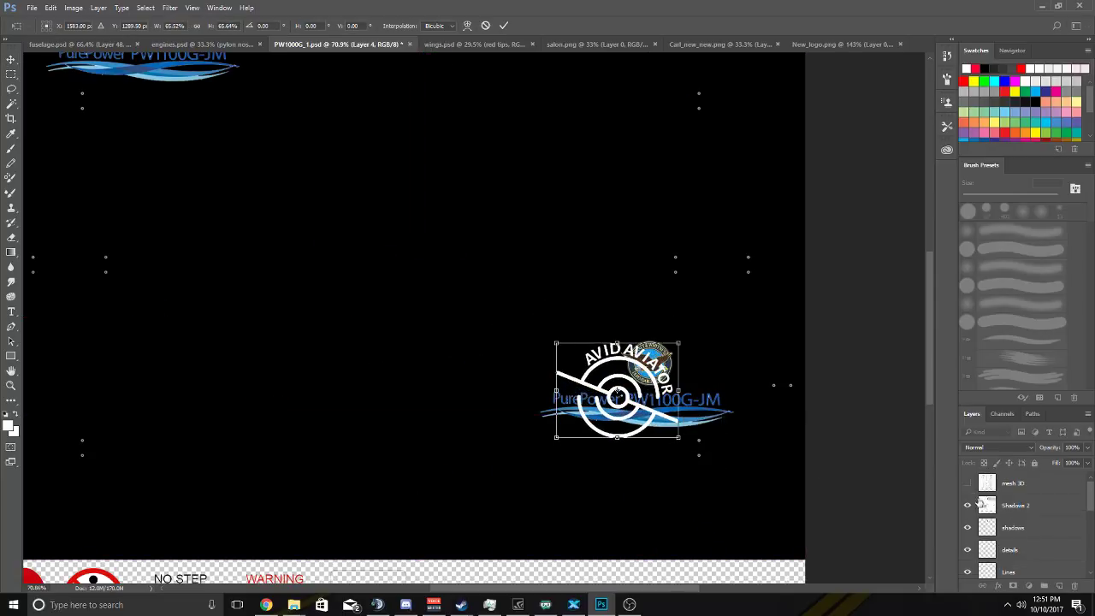
click(504, 25)
Show the mesh 3D layer and lower the NML layer's opacity to 47% as a guide for placing the logo.
scroll(971, 489, down, 2)
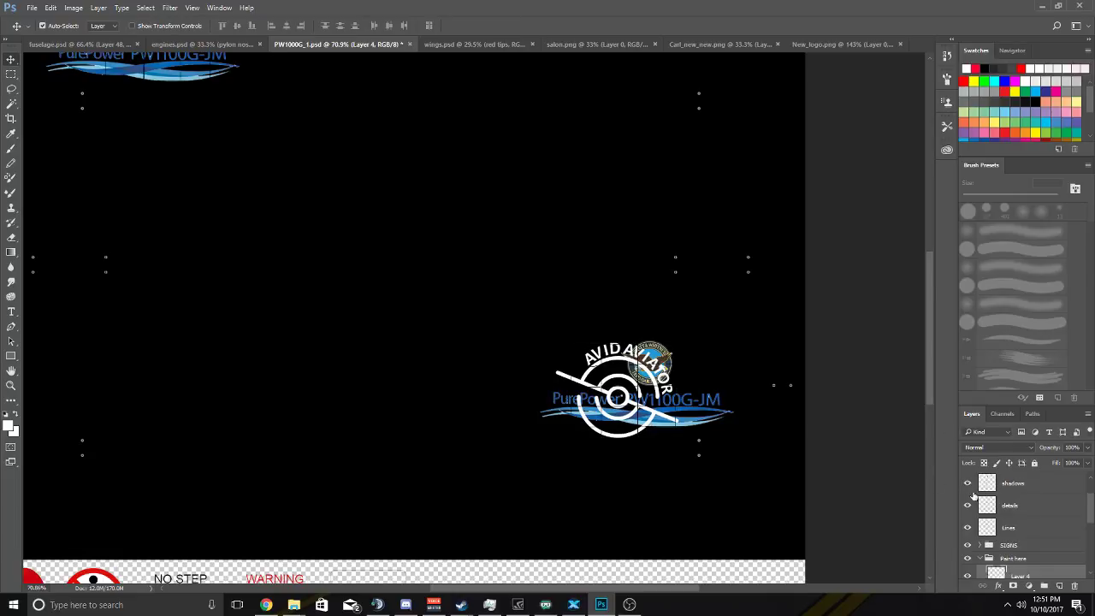
scroll(984, 539, down, 2)
scroll(970, 509, down, 4)
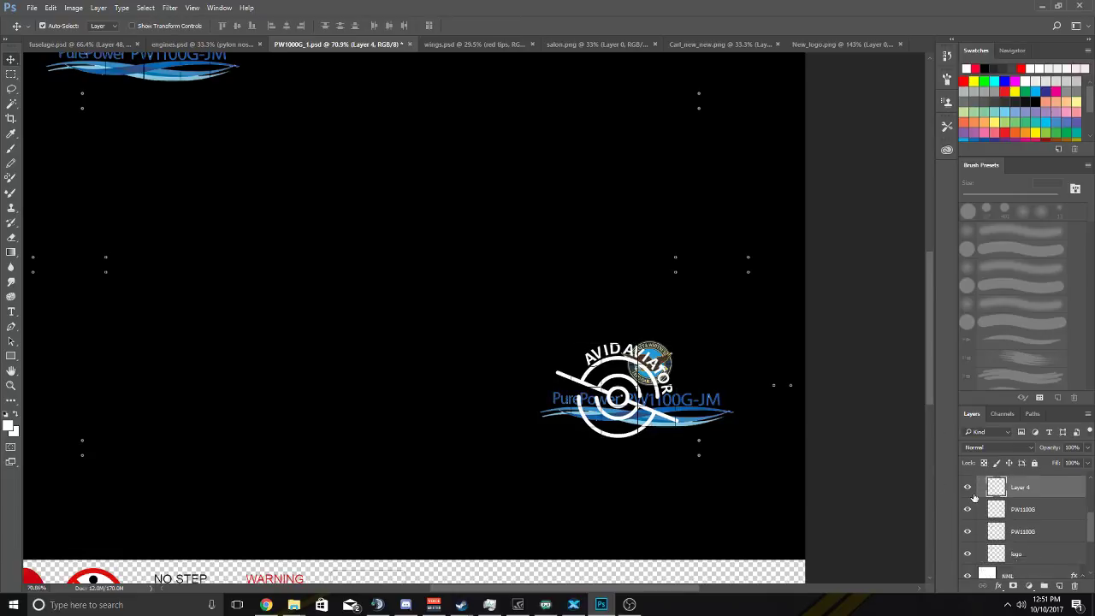
click(968, 511)
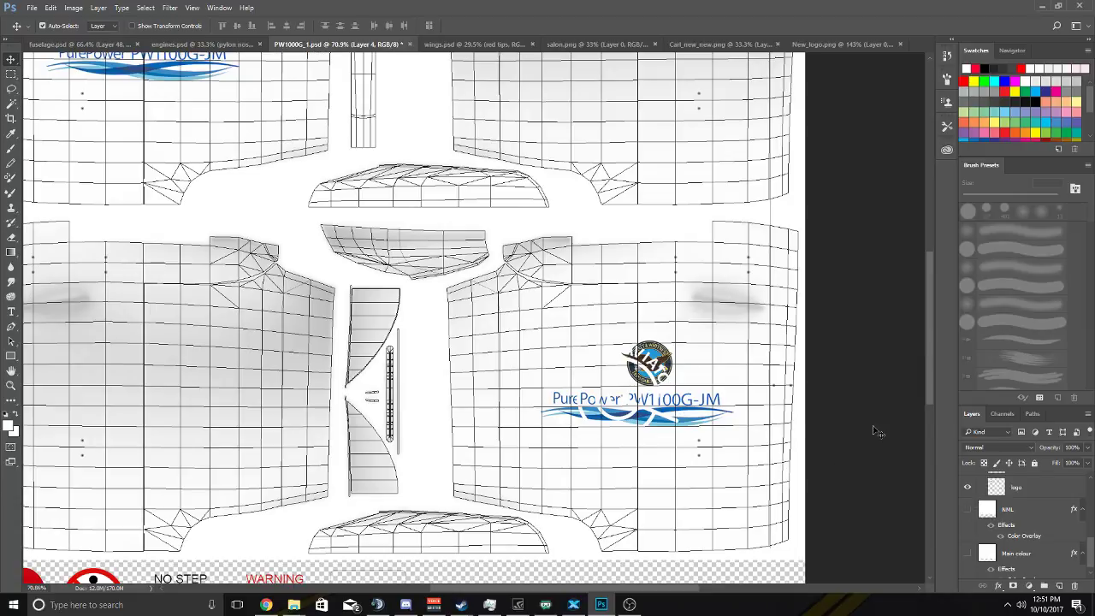
scroll(972, 484, up, 8)
scroll(1016, 509, down, 7)
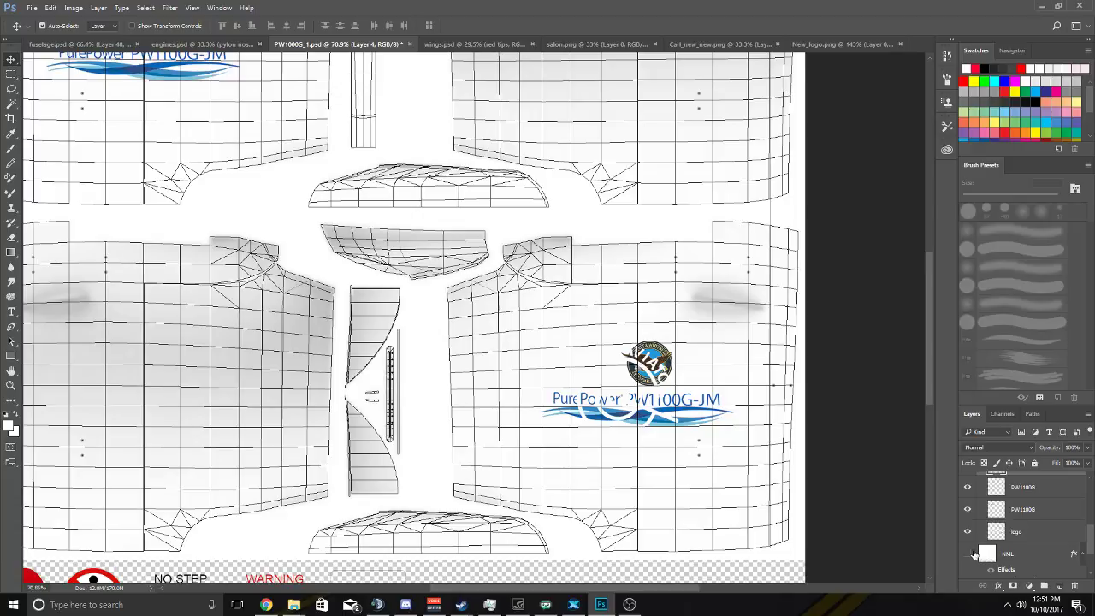
click(968, 554)
click(1010, 555)
drag(1087, 461, 1059, 462)
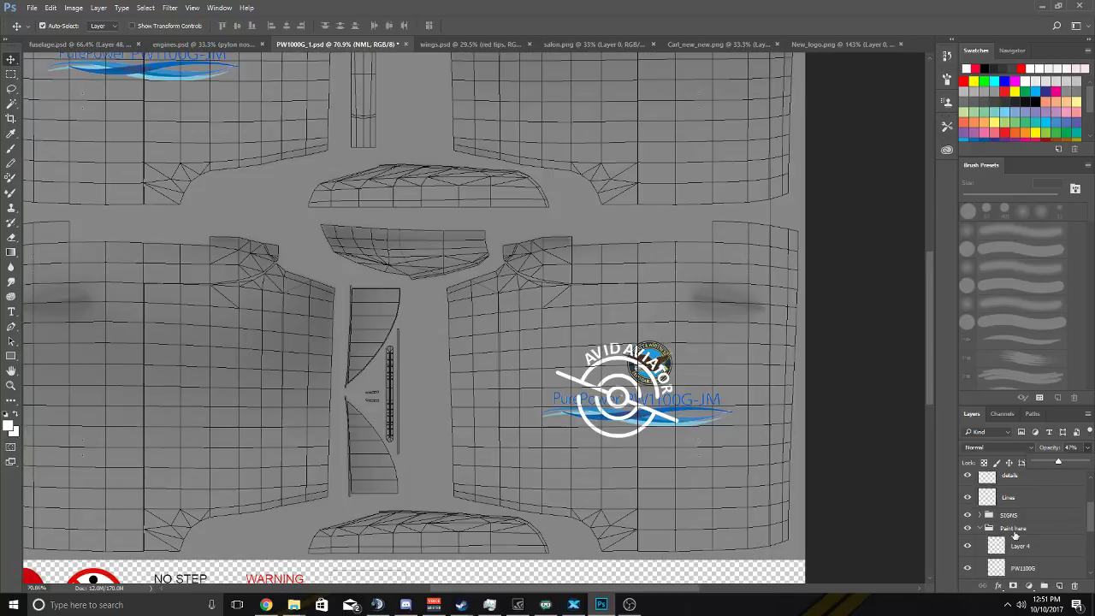
Centre the AVID AVIATOR logo over the lower engine emblem and scale it down further to about 91%.
drag(616, 396, 650, 401)
key(ctrl+t)
drag(704, 434, 692, 409)
click(503, 25)
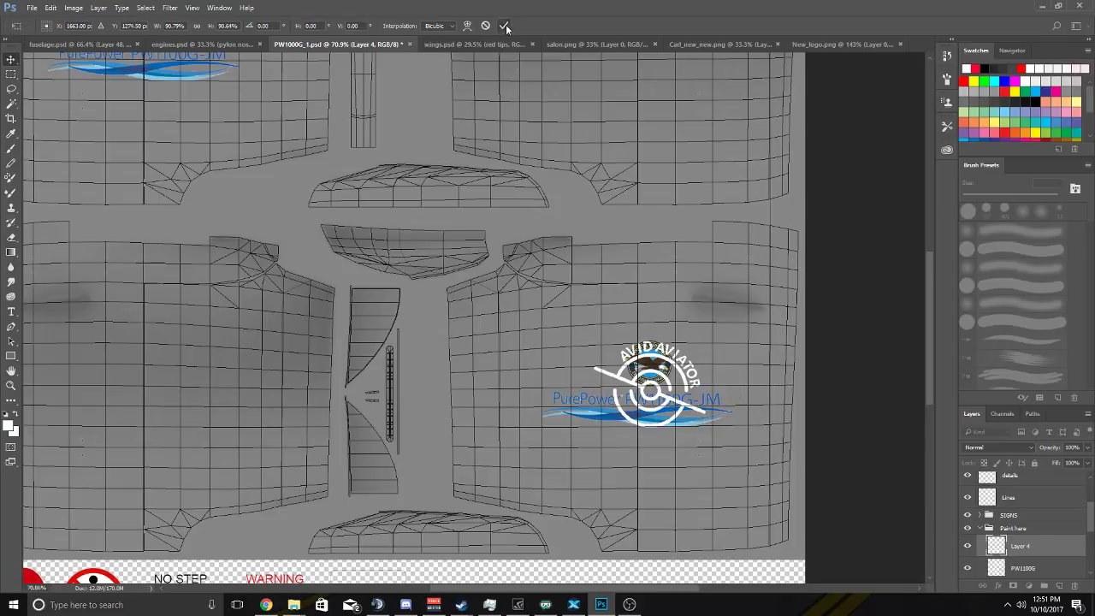
scroll(669, 357, up, 3)
scroll(669, 357, up, 2)
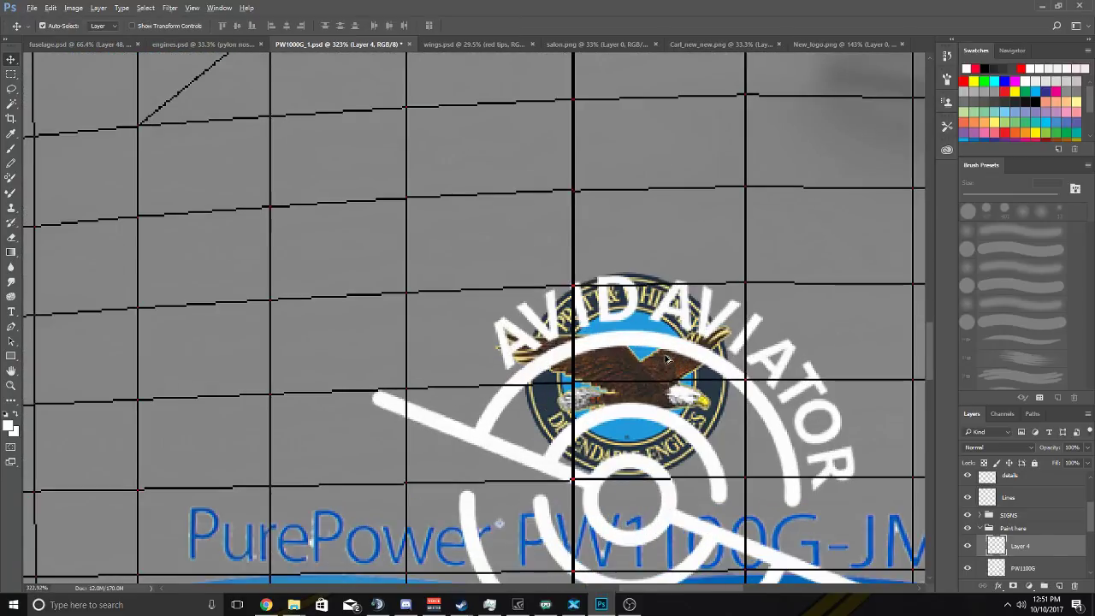
scroll(606, 412, down, 5)
scroll(606, 411, down, 3)
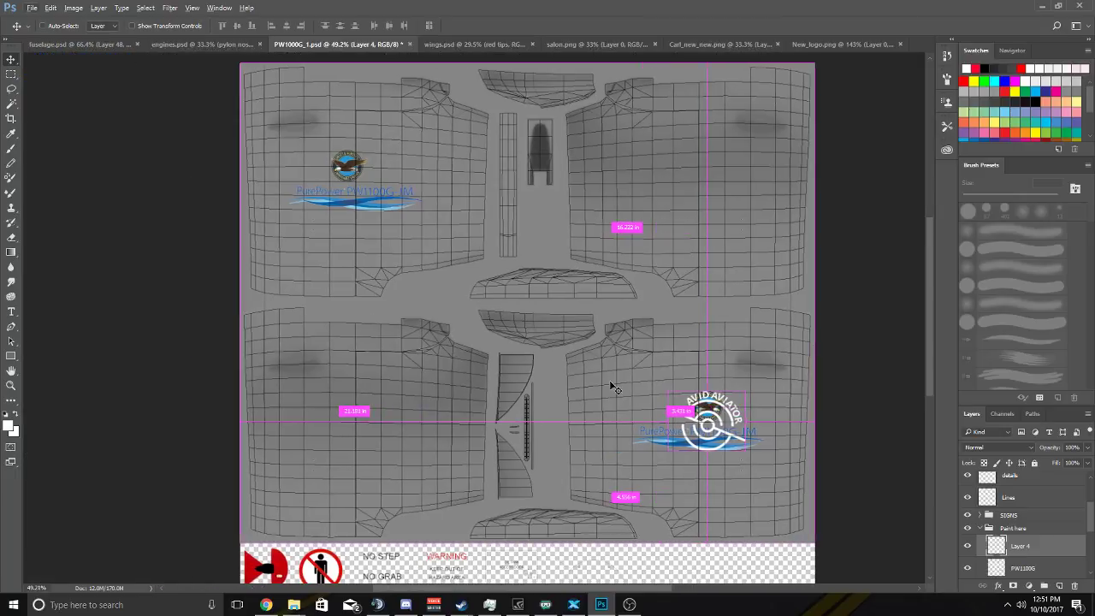
Duplicate the AVID AVIATOR logo layer and place the copy over the PurePower emblem on the upper engine panel.
right_click(1008, 531)
click(973, 109)
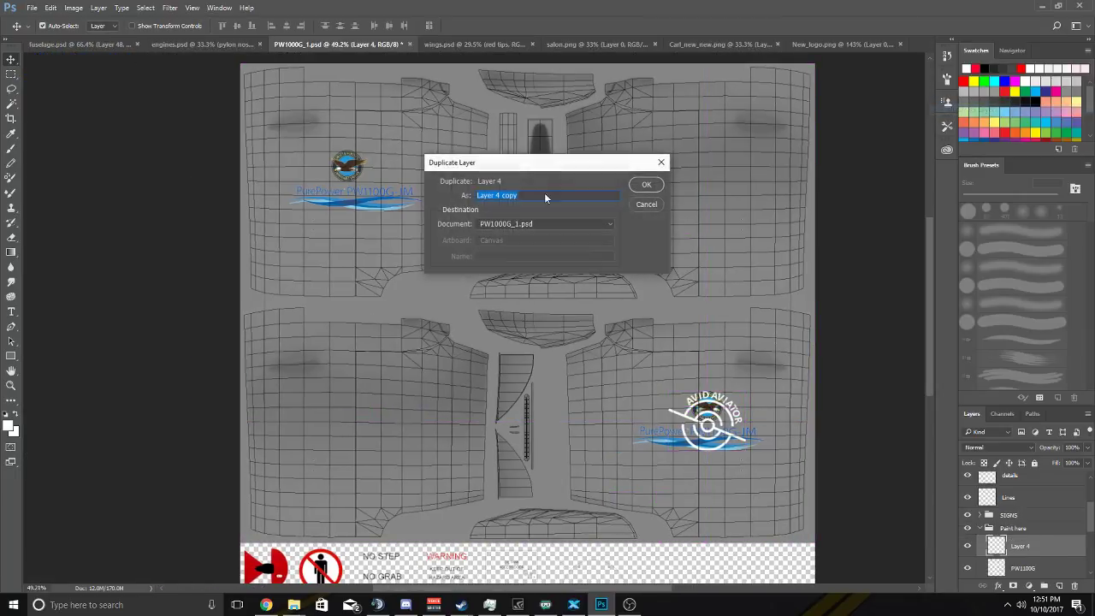
click(645, 183)
drag(708, 432, 395, 184)
scroll(352, 157, up, 7)
scroll(352, 156, up, 3)
key(ctrl+t)
scroll(397, 184, down, 5)
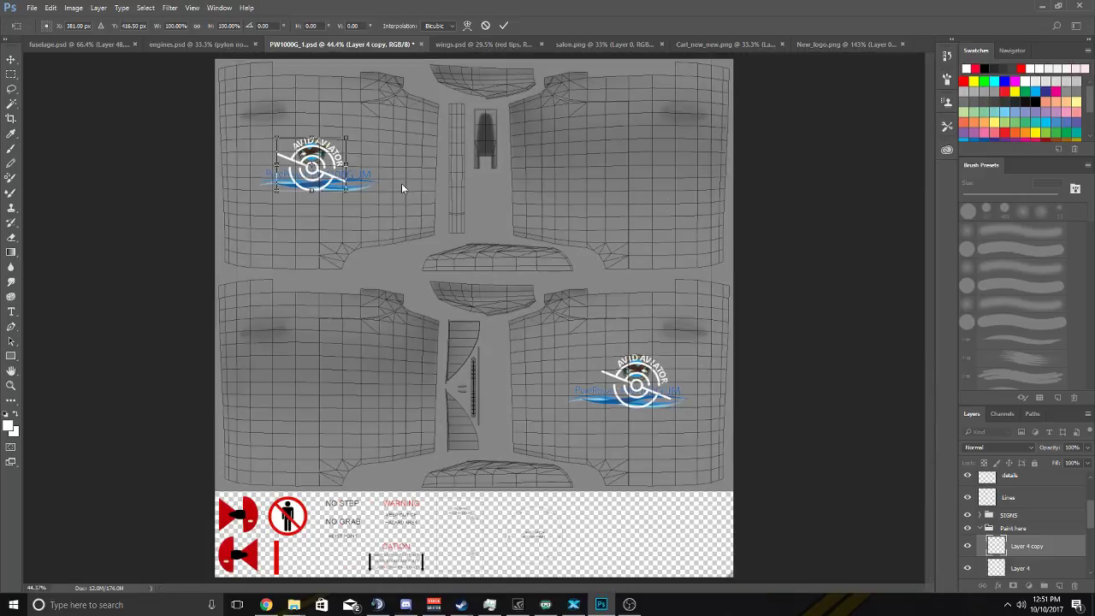
click(504, 25)
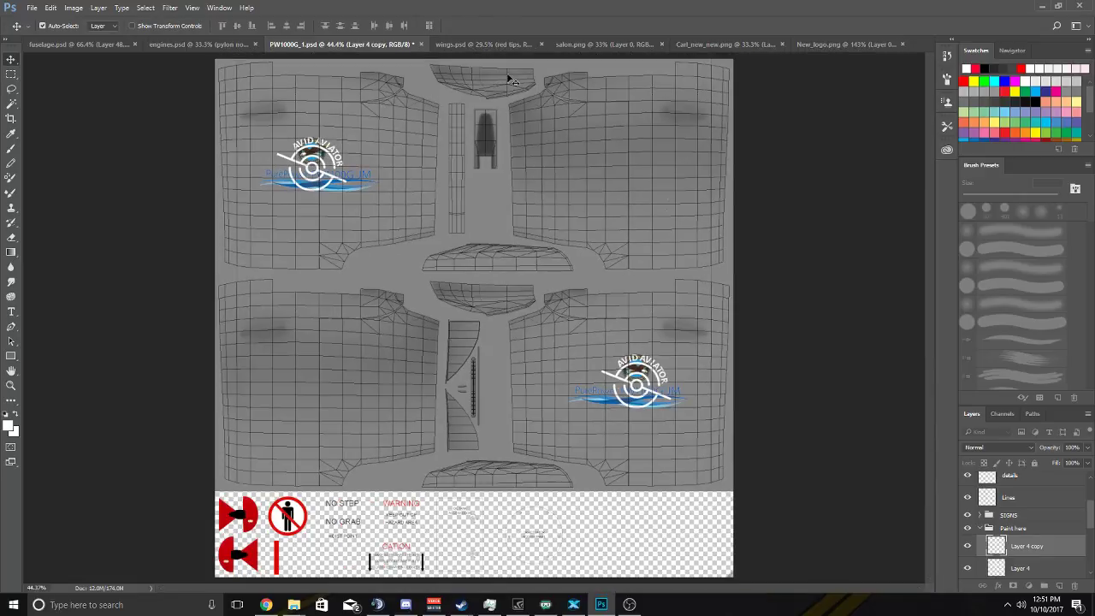
Hide the original PurePower PW1100G branding layers in the Paint here group and collapse the group.
scroll(980, 536, down, 2)
click(968, 524)
click(968, 524)
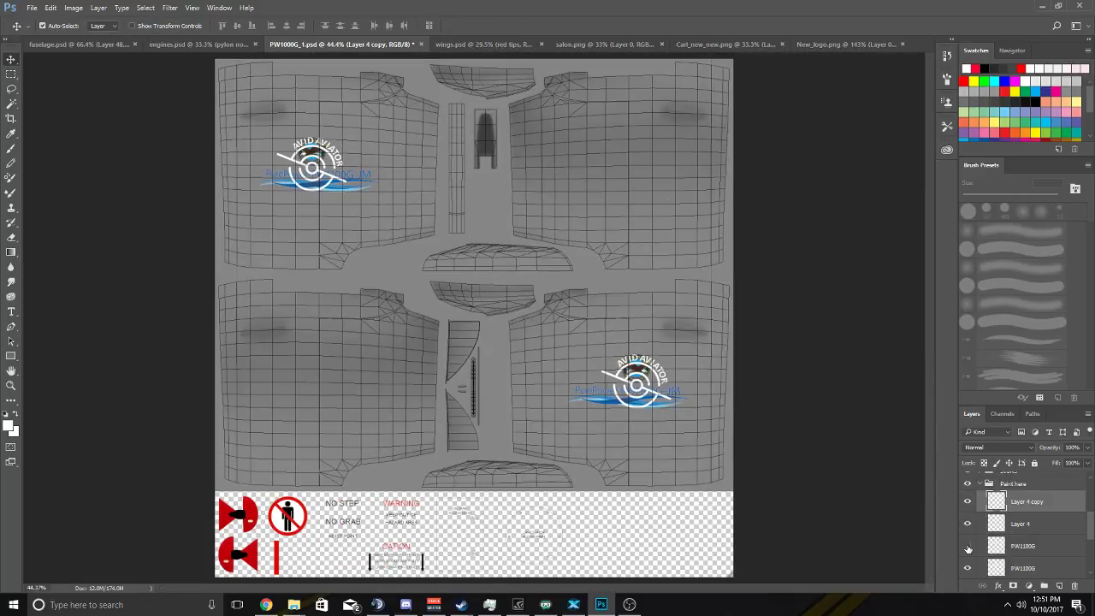
click(968, 546)
click(969, 568)
scroll(971, 568, down, 1)
scroll(1031, 526, up, 1)
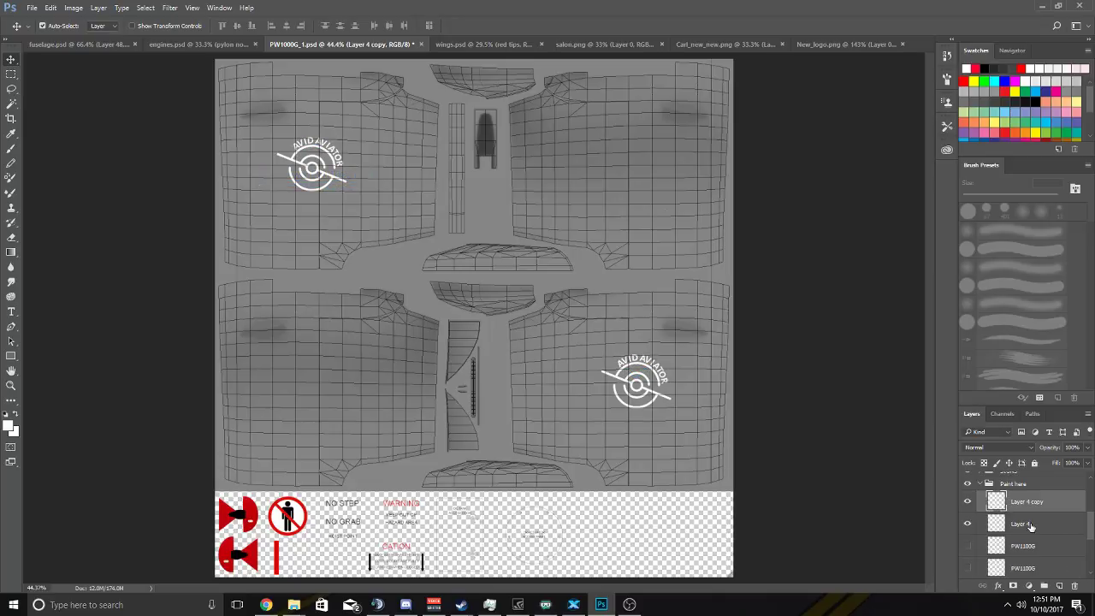
click(981, 485)
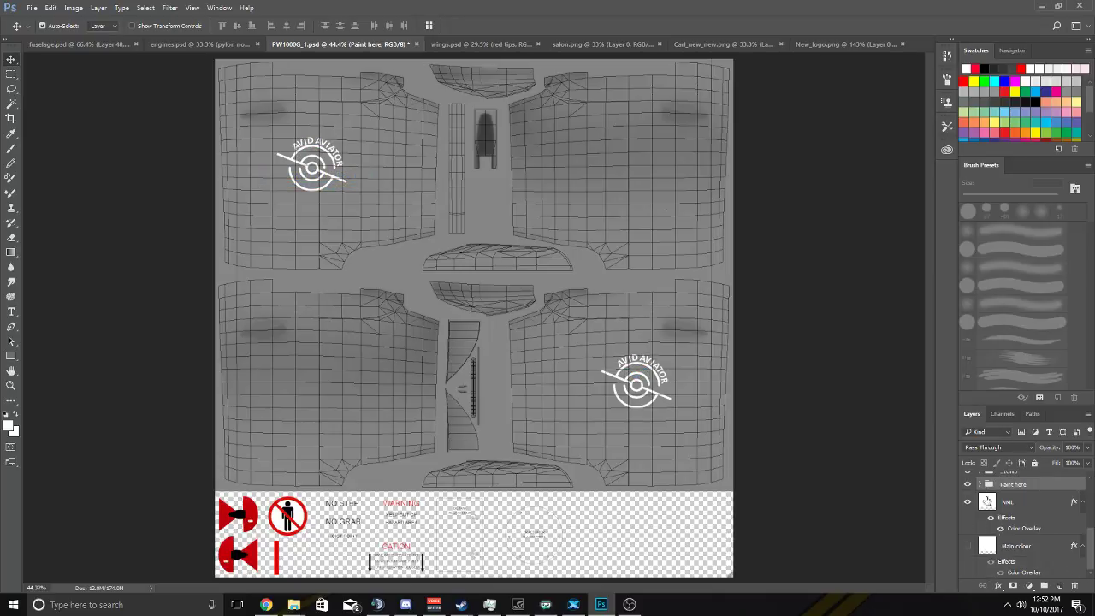
Set the NML layer's opacity to 100%.
click(1038, 501)
click(1087, 462)
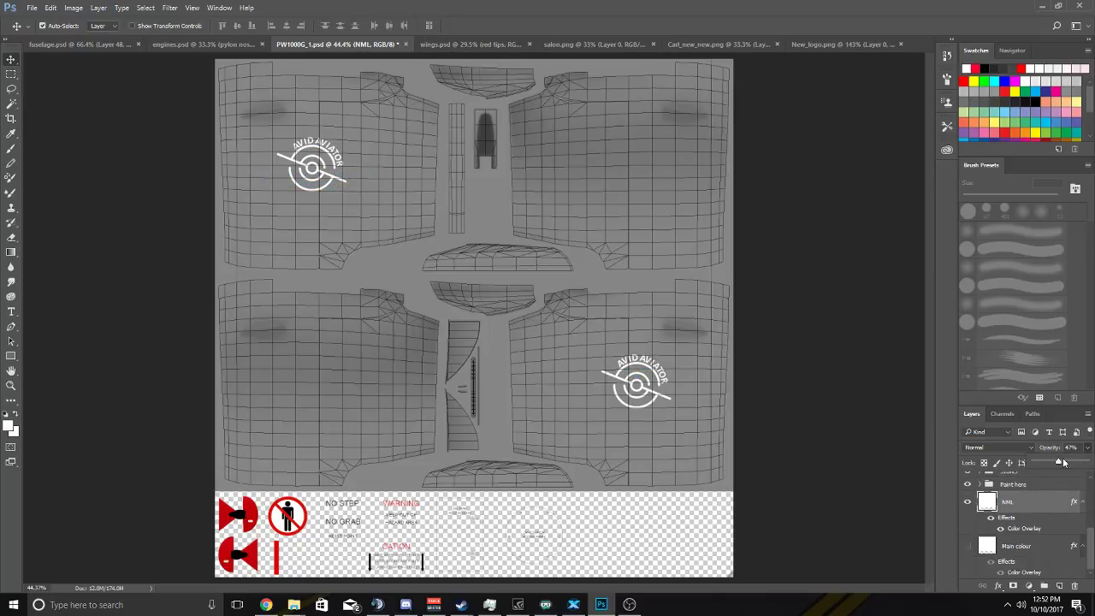
drag(1061, 466, 1088, 467)
click(1089, 448)
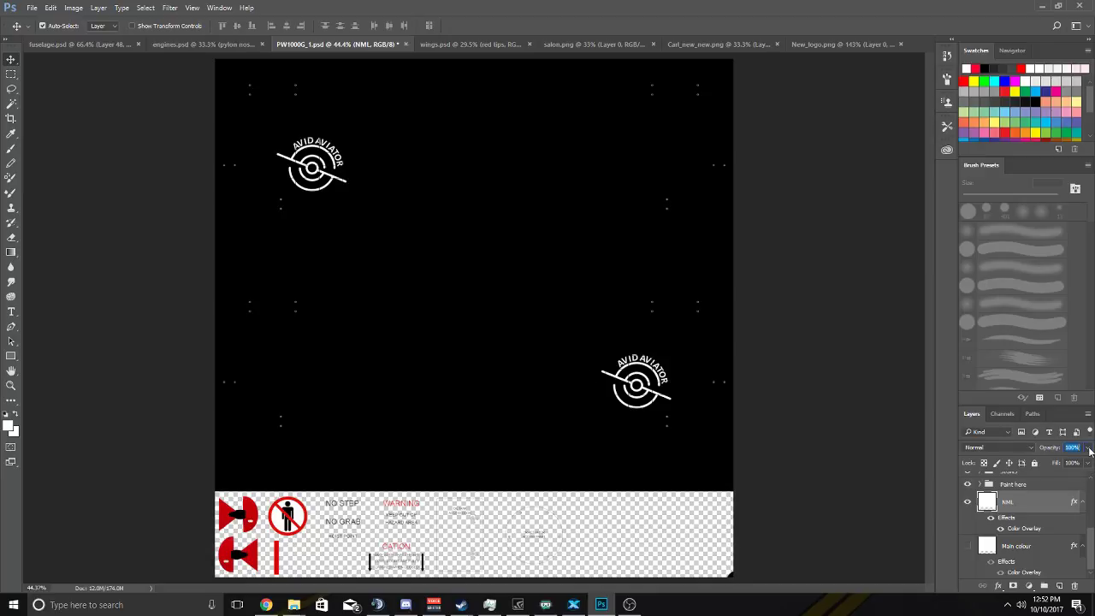
scroll(1018, 522, up, 5)
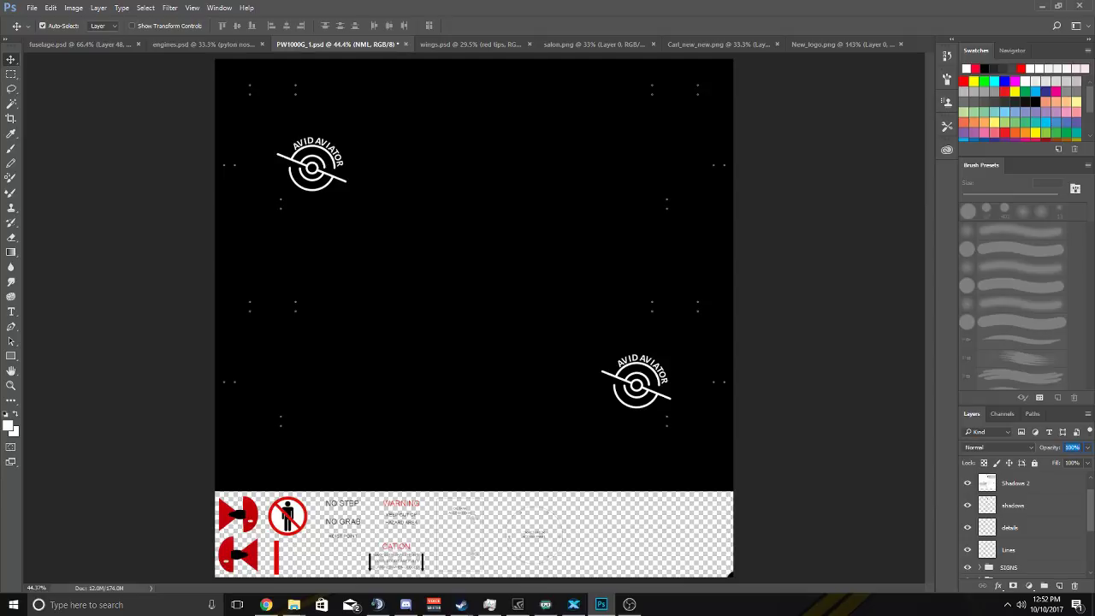
Switch to the fuselage.psd document and view more of the tail artwork.
click(266, 605)
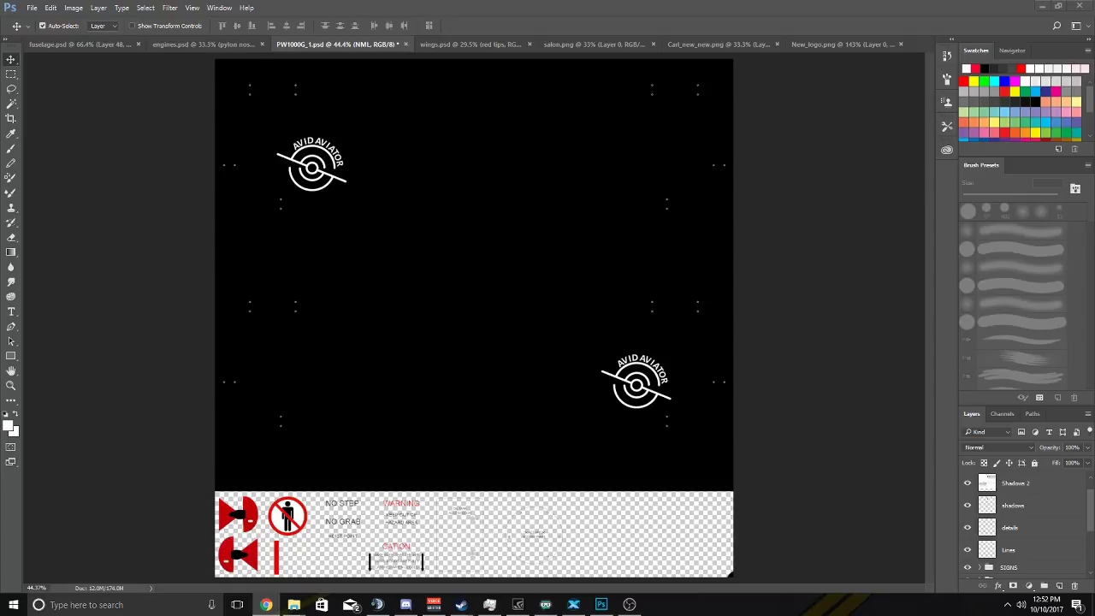
click(103, 43)
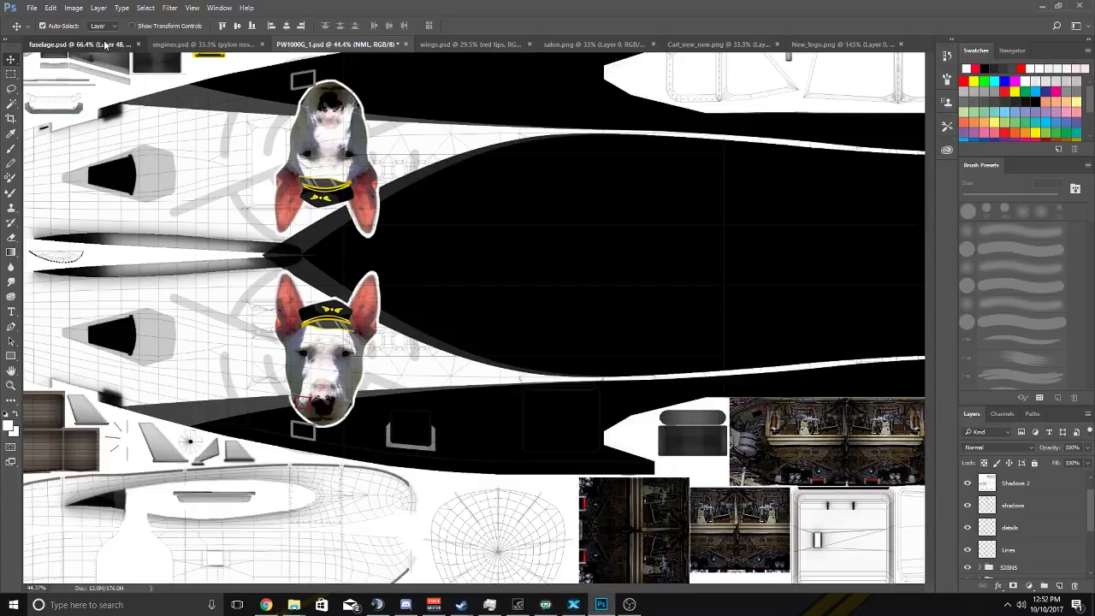
scroll(603, 230, down, 5)
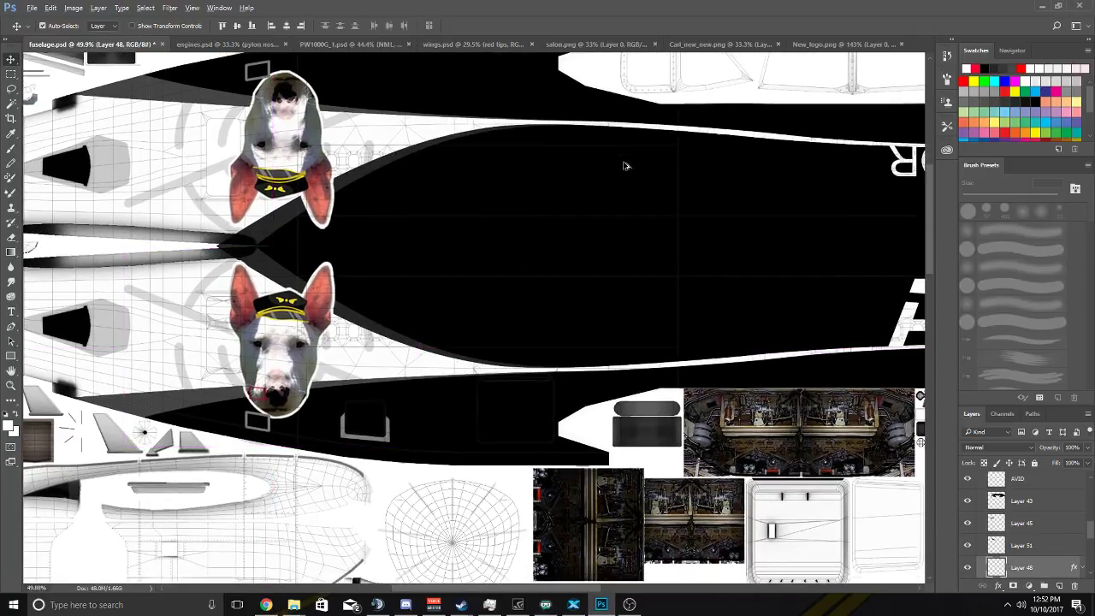
Review the whole fuselage.psd livery and switch to the PW1000G_1.psd engine document.
scroll(729, 188, right, 2)
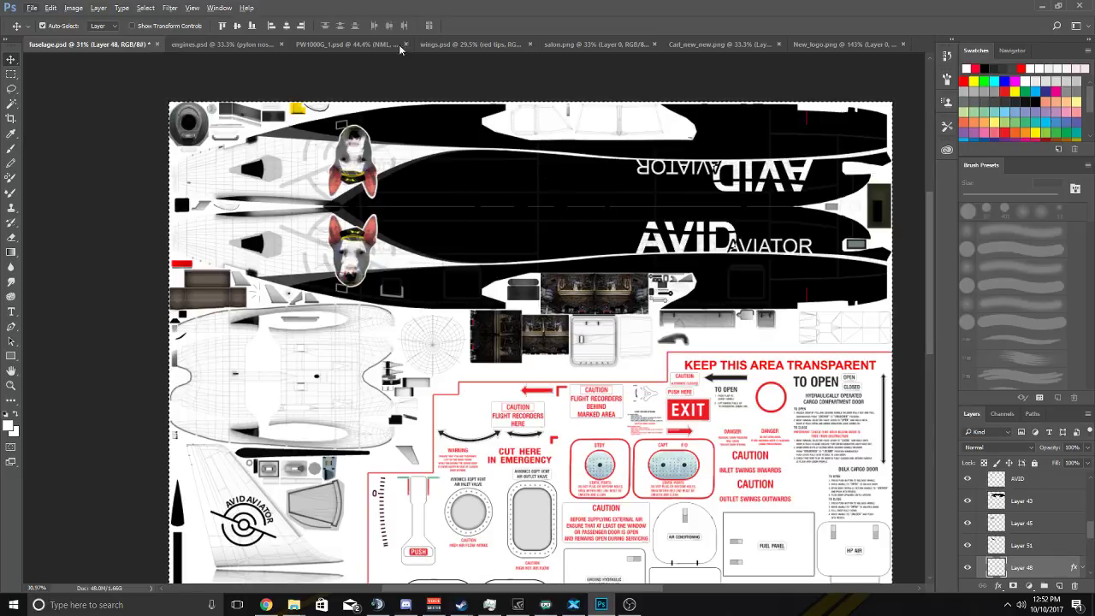
click(232, 44)
click(324, 44)
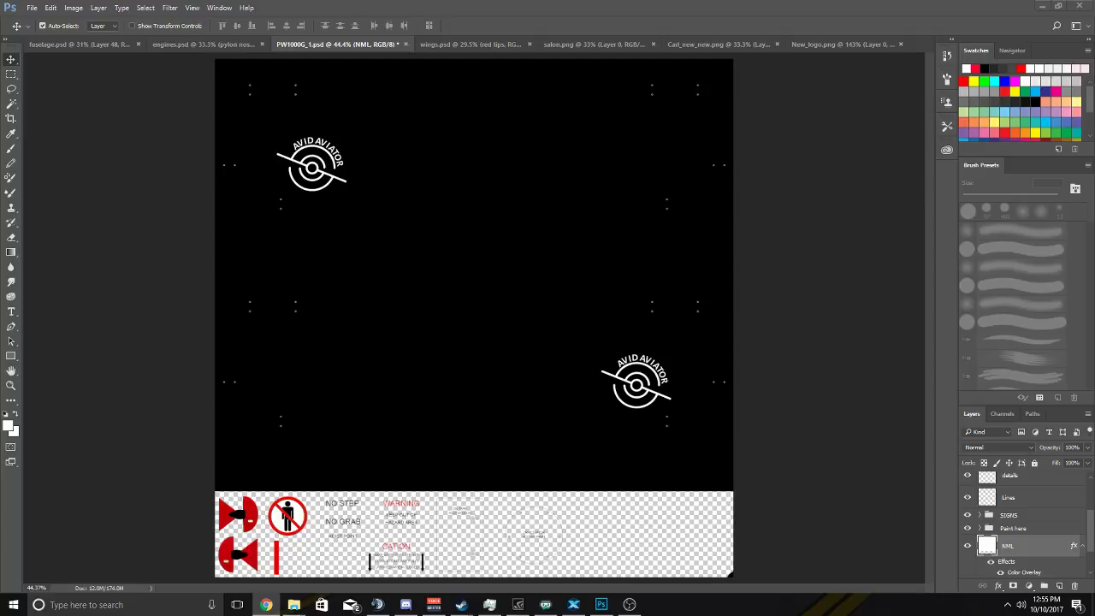
click(148, 590)
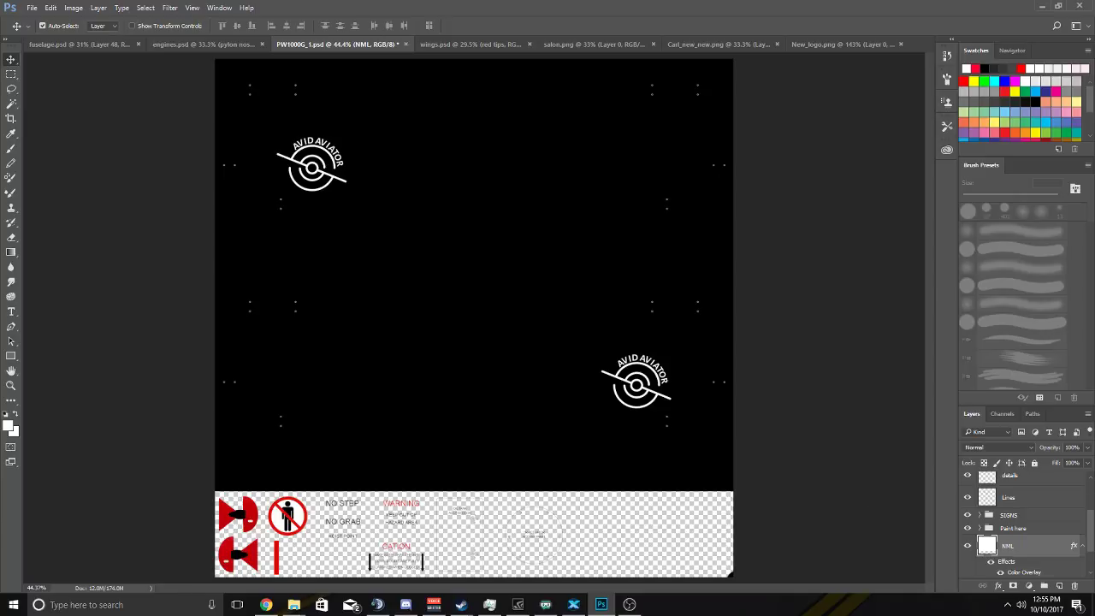
click(266, 605)
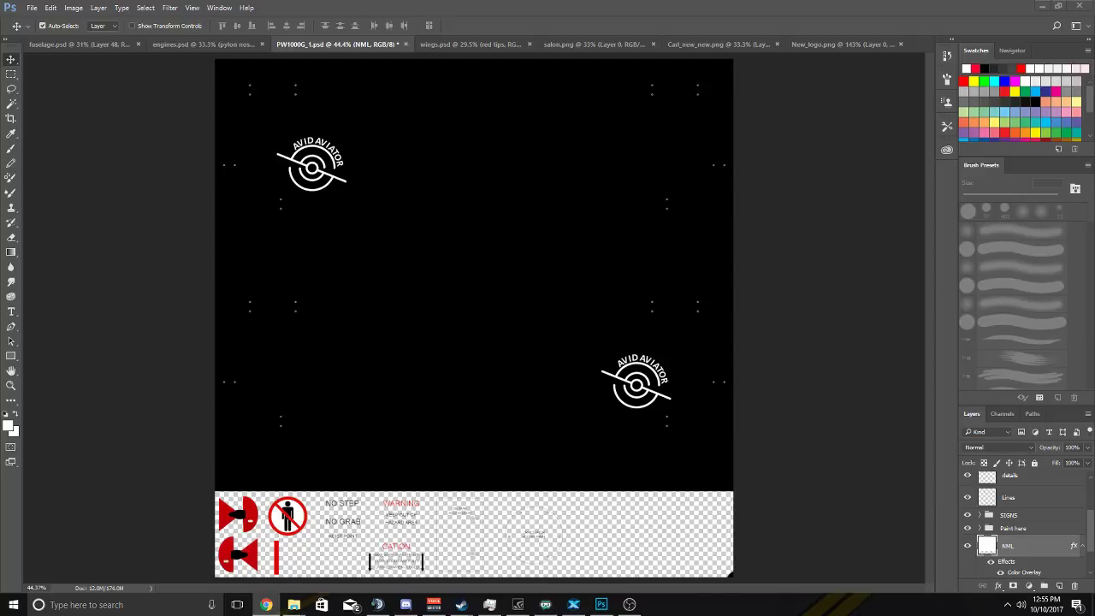
Open carbon fiber.jpg from the Repaint folder, examine its weave up close and close the image.
click(32, 7)
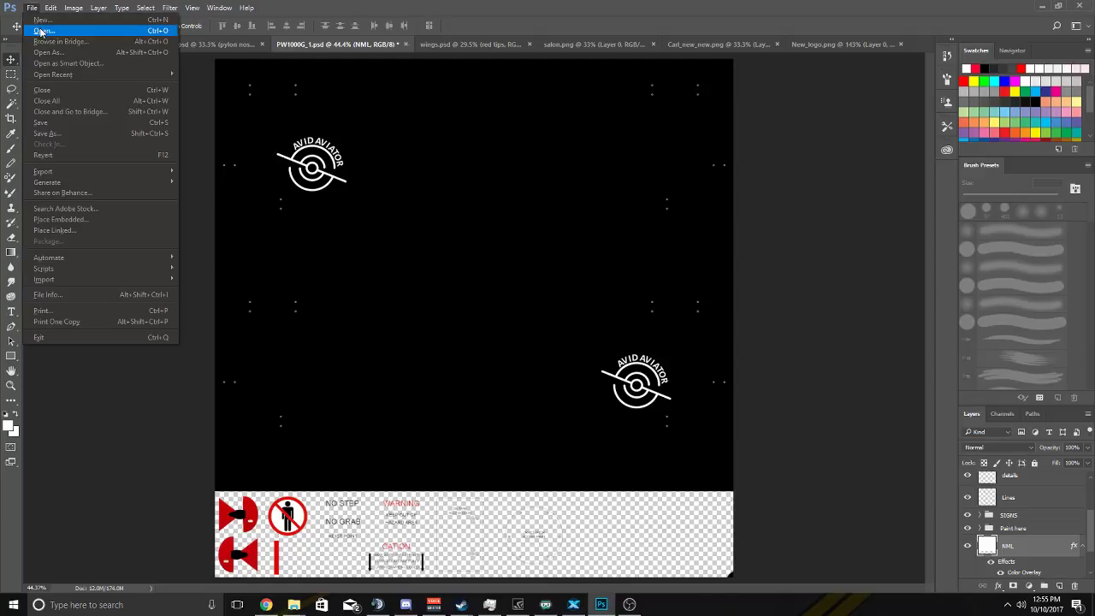
key(Escape)
key(ctrl+o)
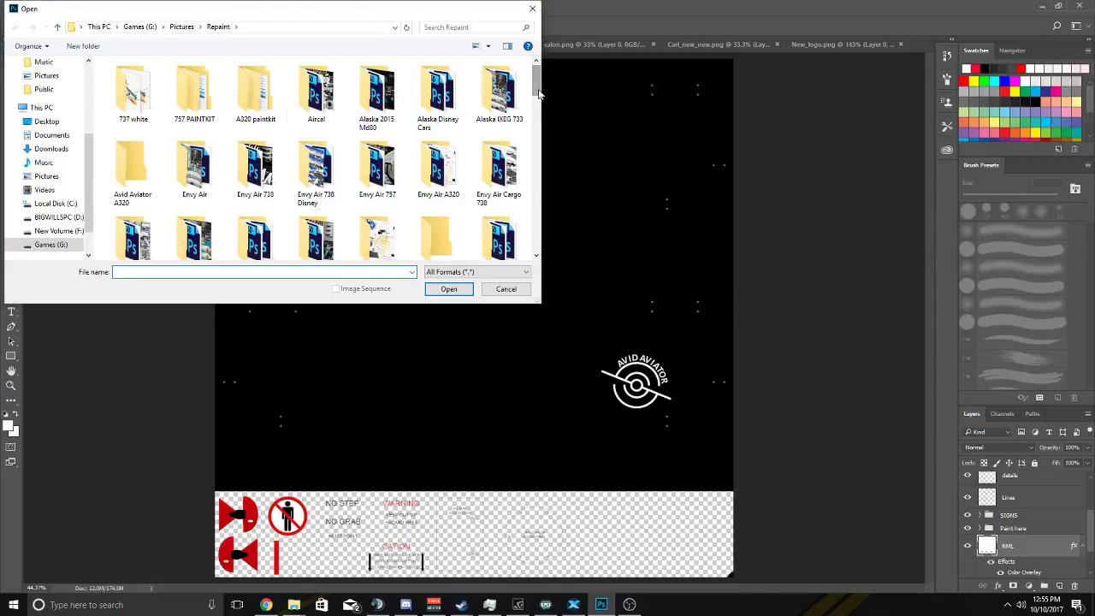
scroll(539, 120, down, 2)
drag(539, 120, 539, 150)
click(254, 162)
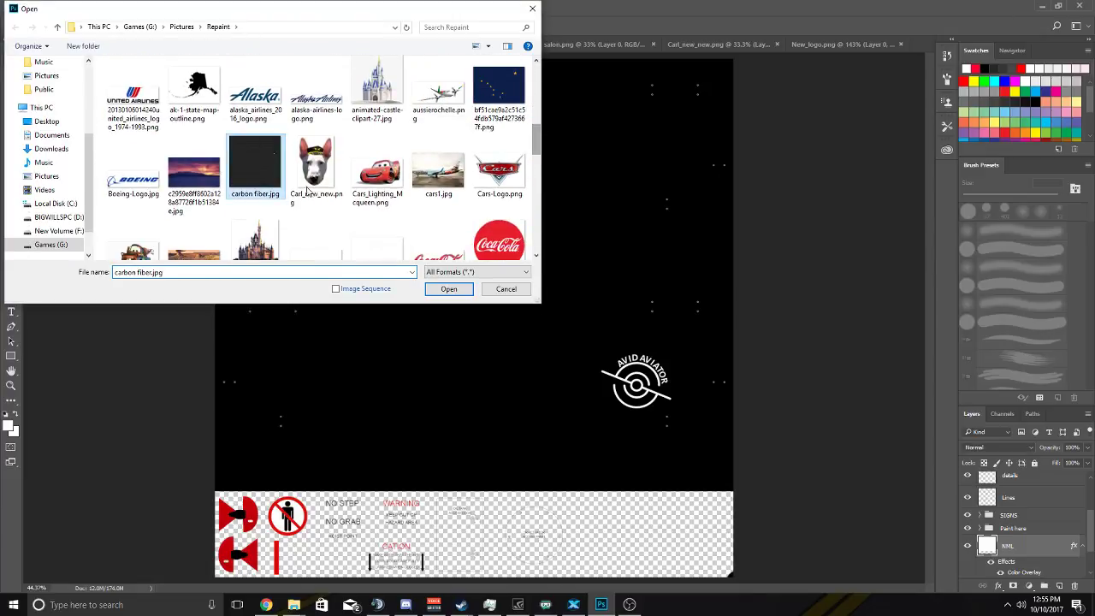
click(448, 288)
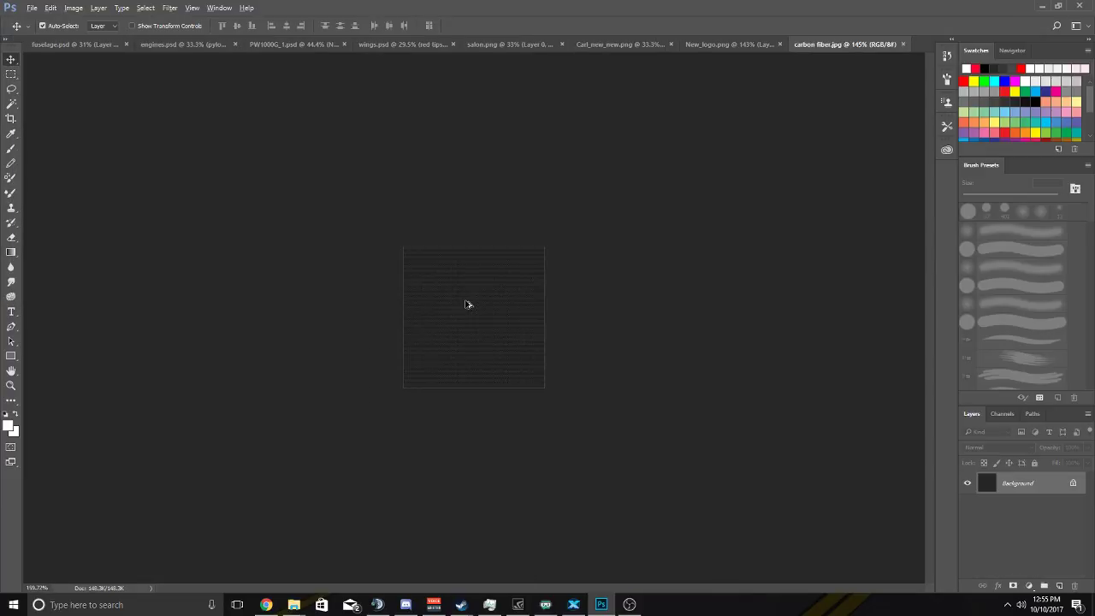
scroll(469, 301, up, 5)
scroll(469, 301, down, 2)
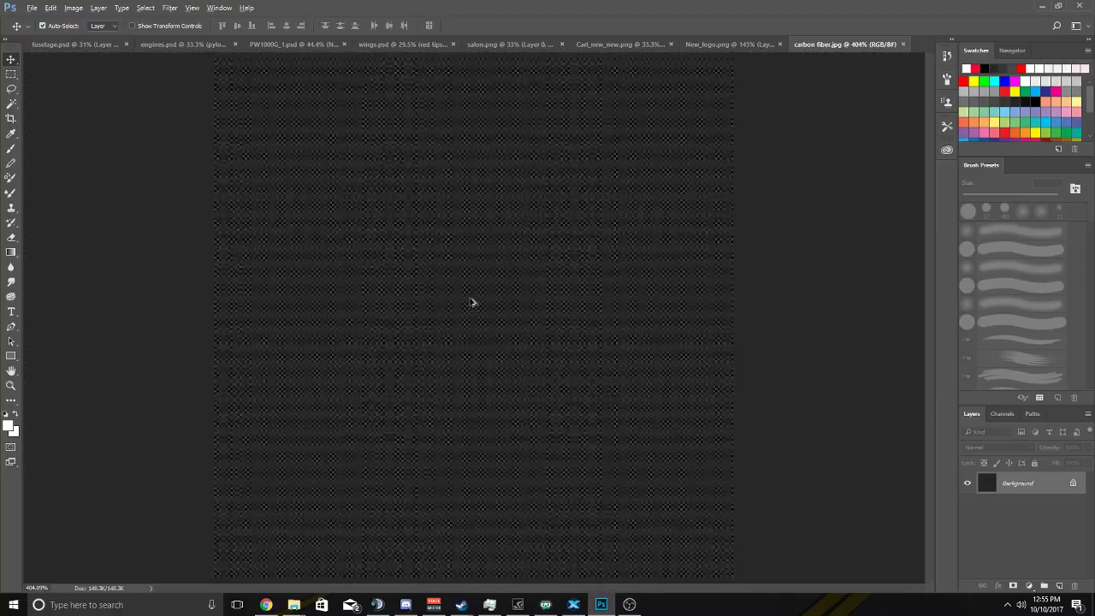
scroll(586, 289, down, 5)
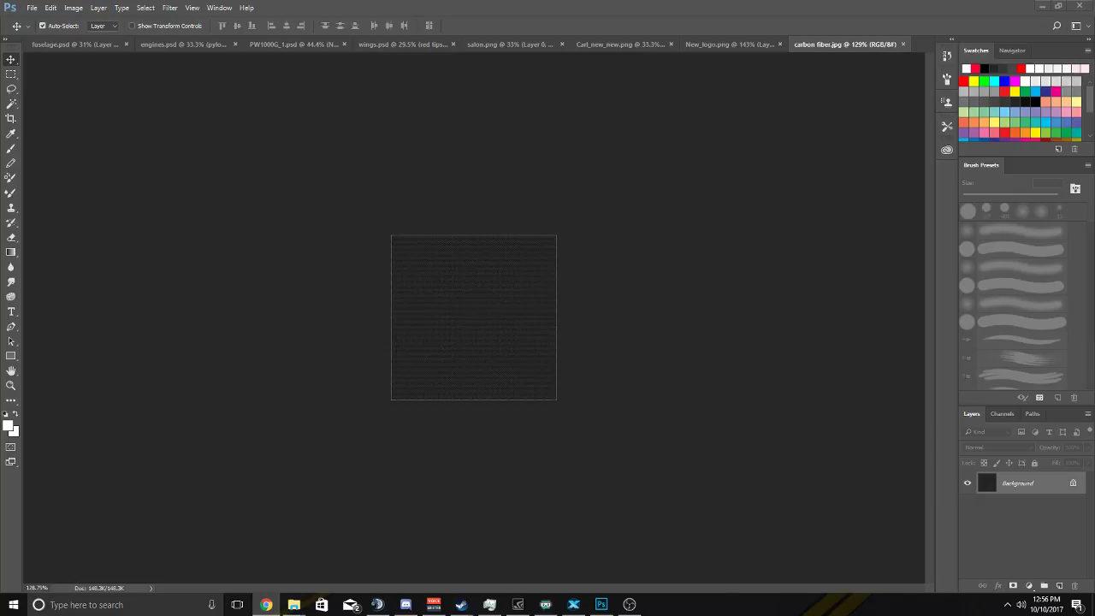
click(903, 44)
Open 3157-carbon-fiber-texture.jpg from the Repaint folder and fit the whole image in view.
click(32, 8)
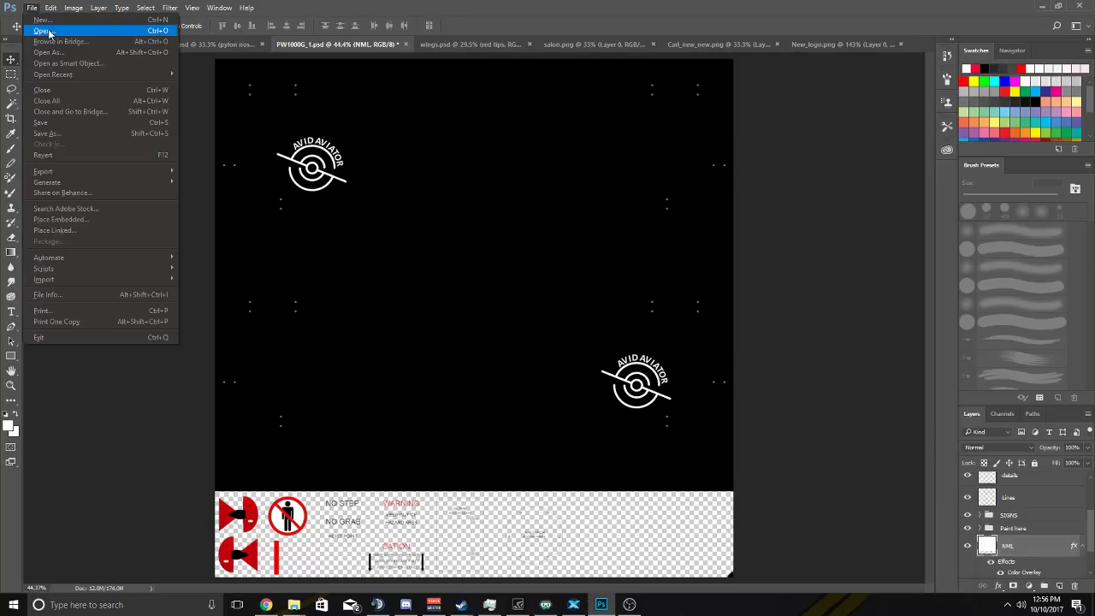
click(49, 32)
drag(538, 82, 536, 109)
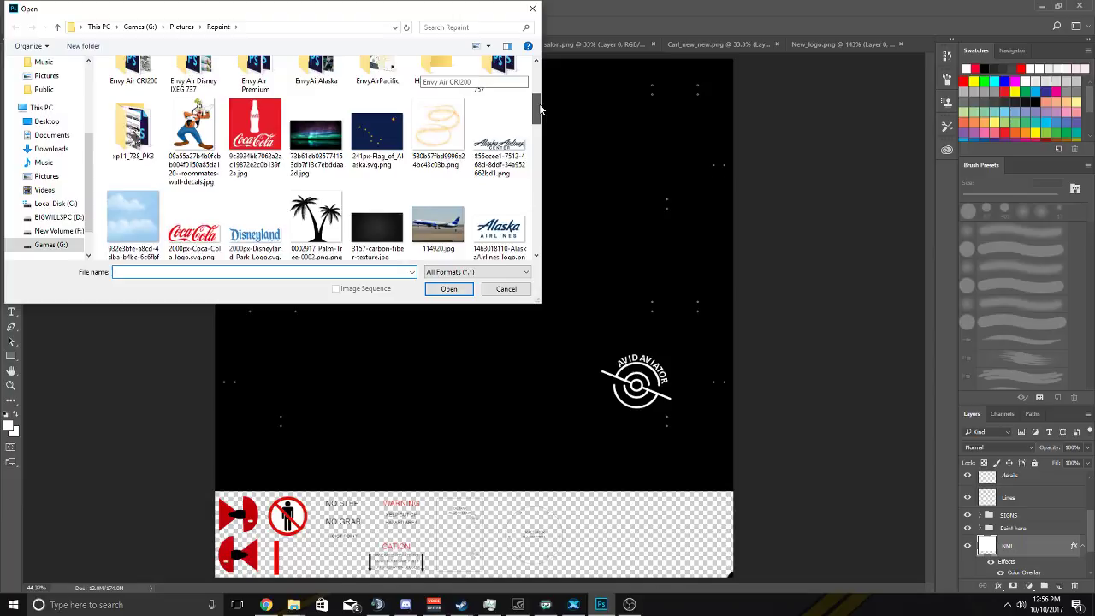
double_click(400, 212)
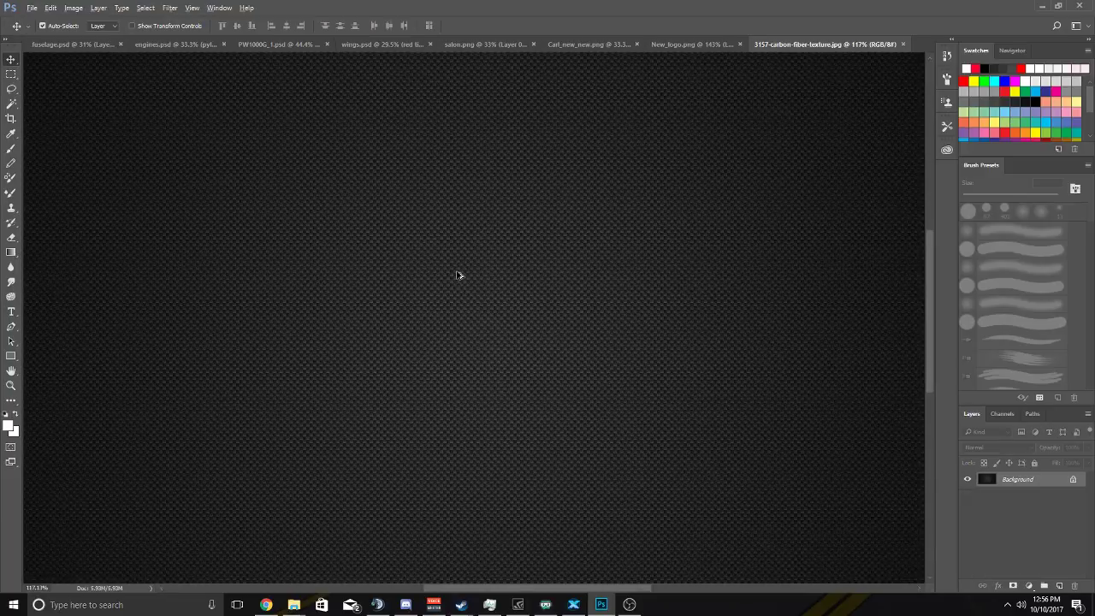
key(ctrl+0)
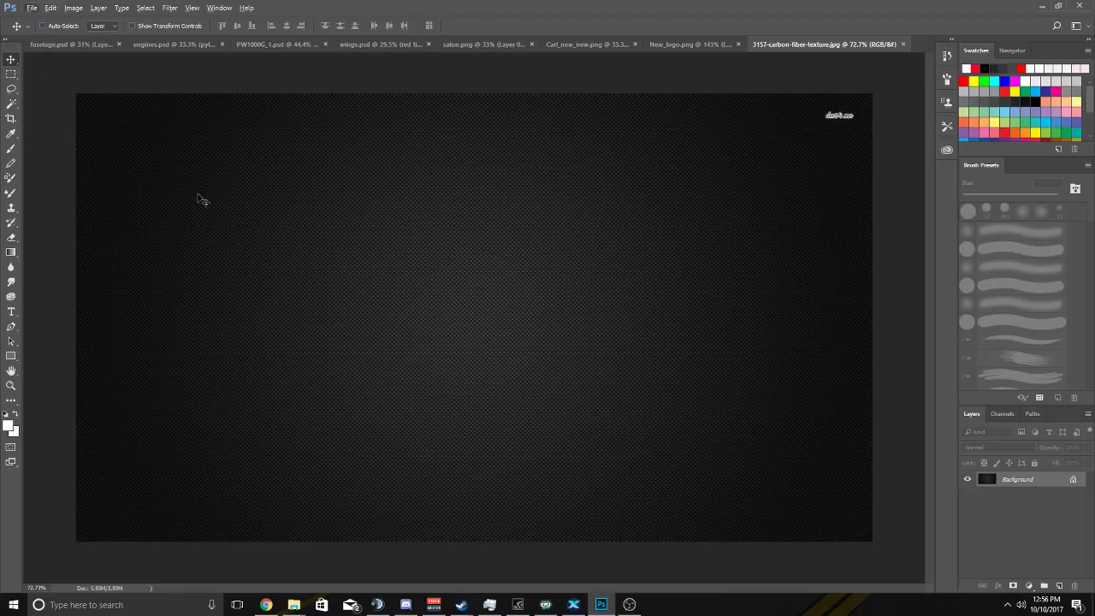
Copy the entire carbon fiber texture and paste it into PW1000G_1.psd above the NML layer.
key(ctrl+a)
click(86, 44)
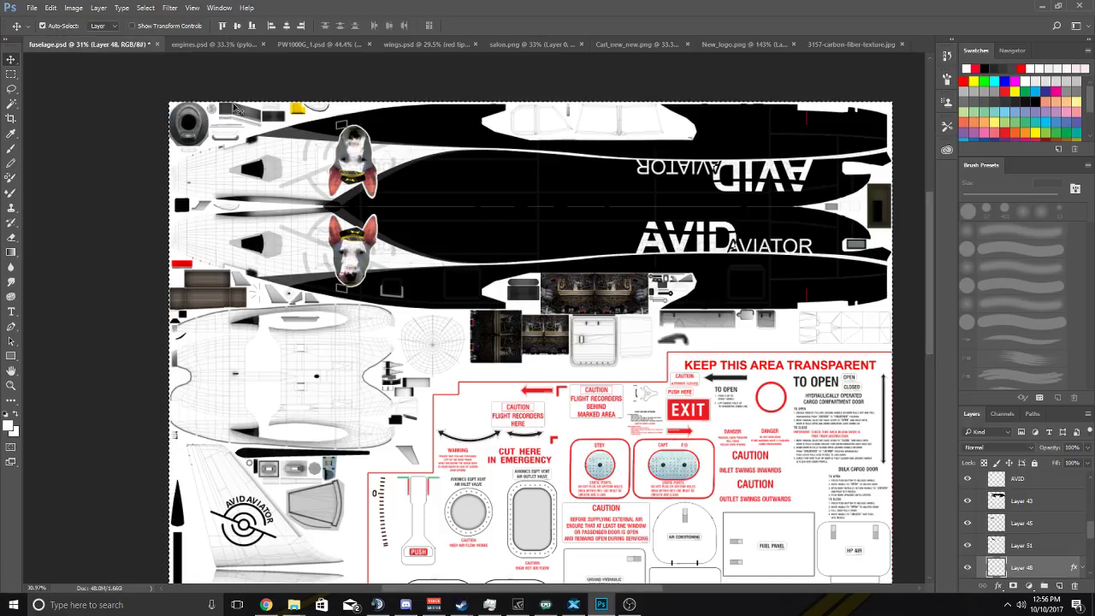
click(224, 45)
click(325, 44)
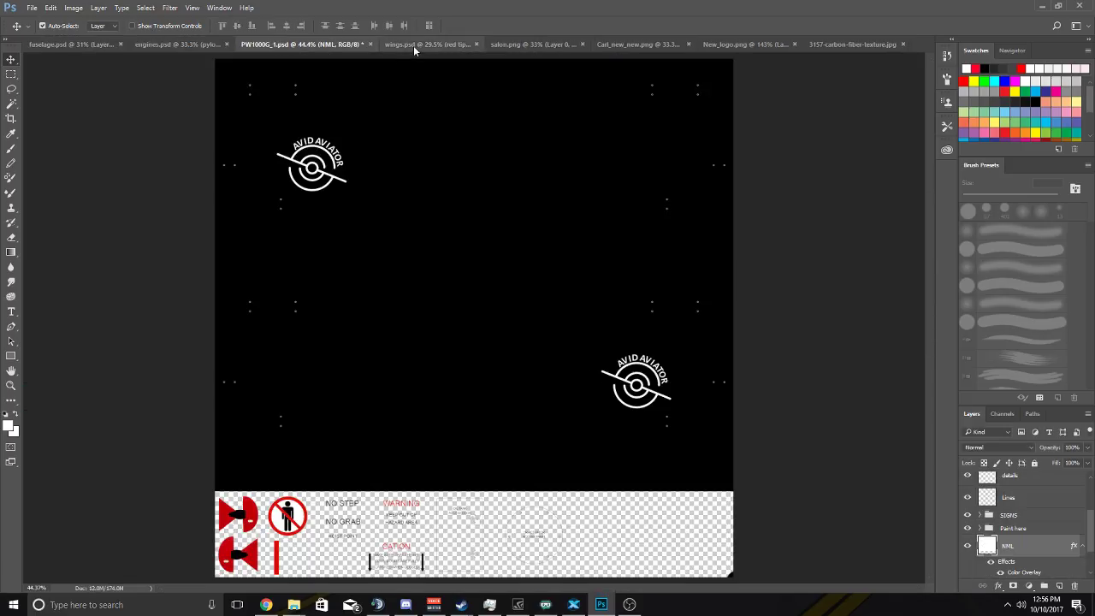
key(ctrl+v)
Move the pasted carbon fiber texture into the upper-left corner of the engine canvas, beneath the AVID AVIATOR logos.
drag(516, 277, 537, 219)
key(ctrl+e)
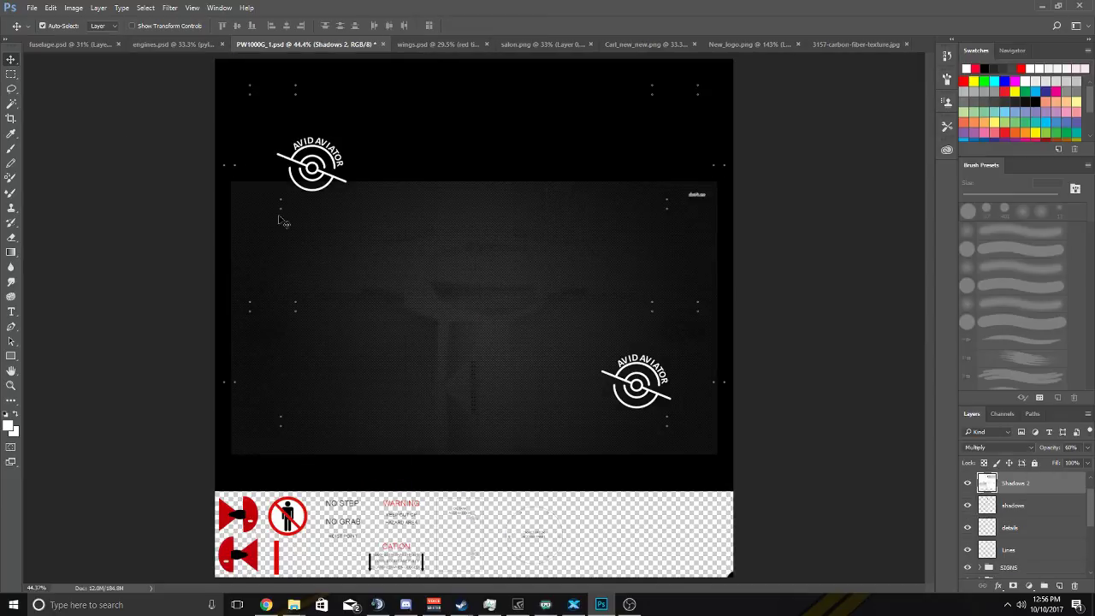
drag(506, 310, 523, 248)
key(ctrl+z)
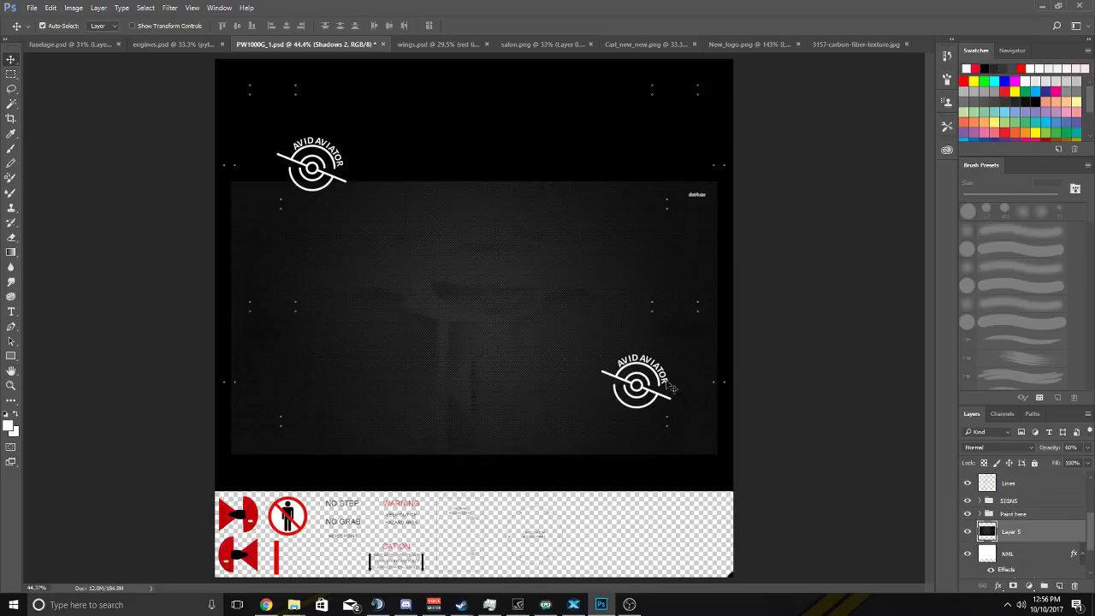
drag(506, 320, 486, 207)
click(793, 292)
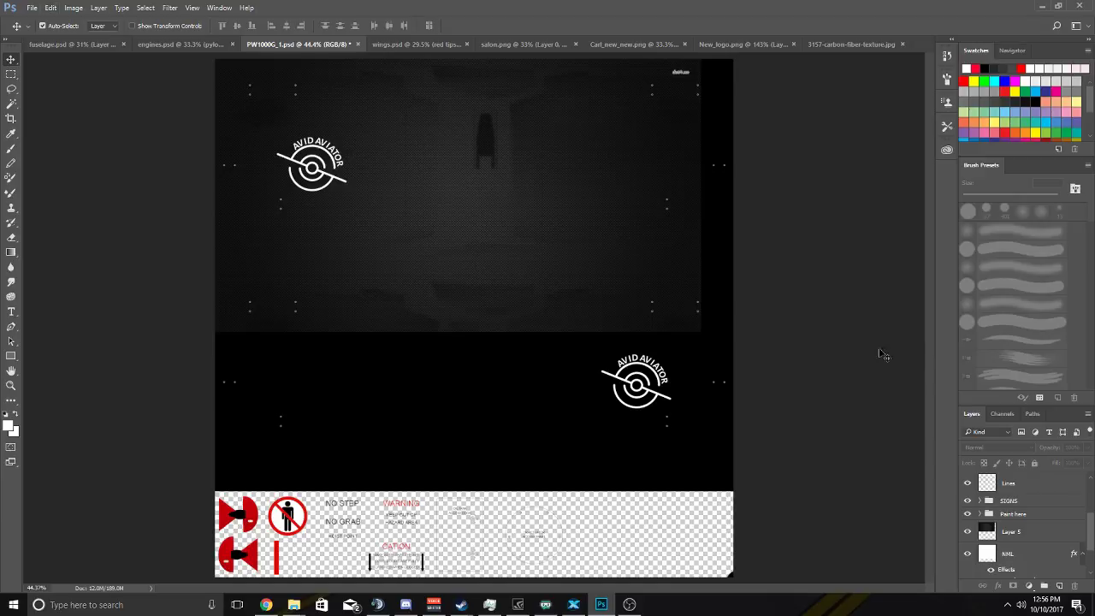
Browse the Repaint folder and the EnvyAirPacific objects subfolder without opening a file.
click(32, 8)
click(51, 31)
drag(537, 83, 538, 94)
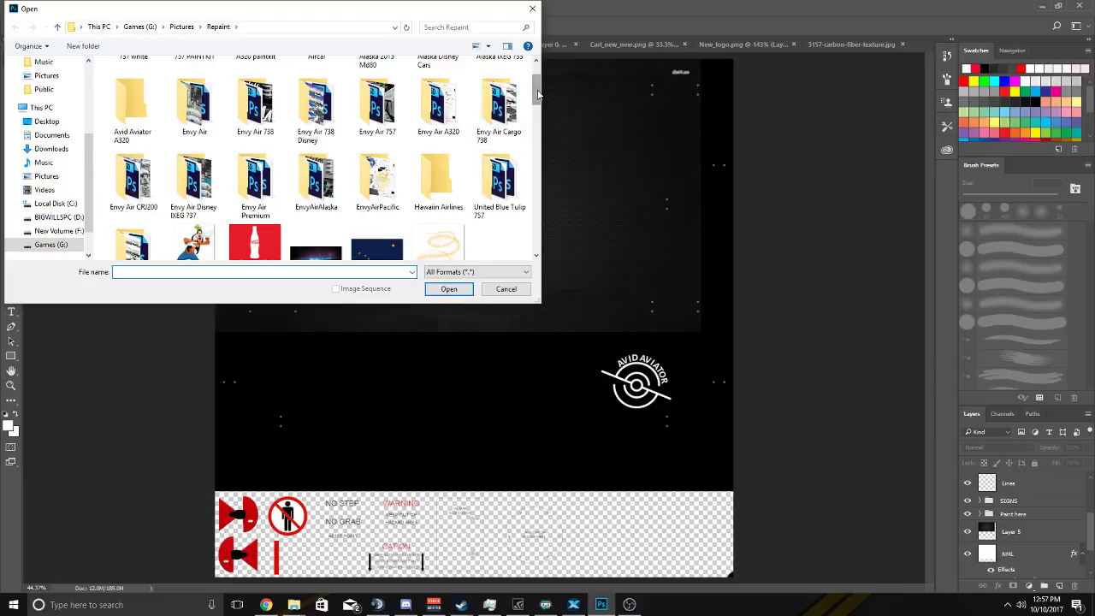
drag(540, 90, 541, 66)
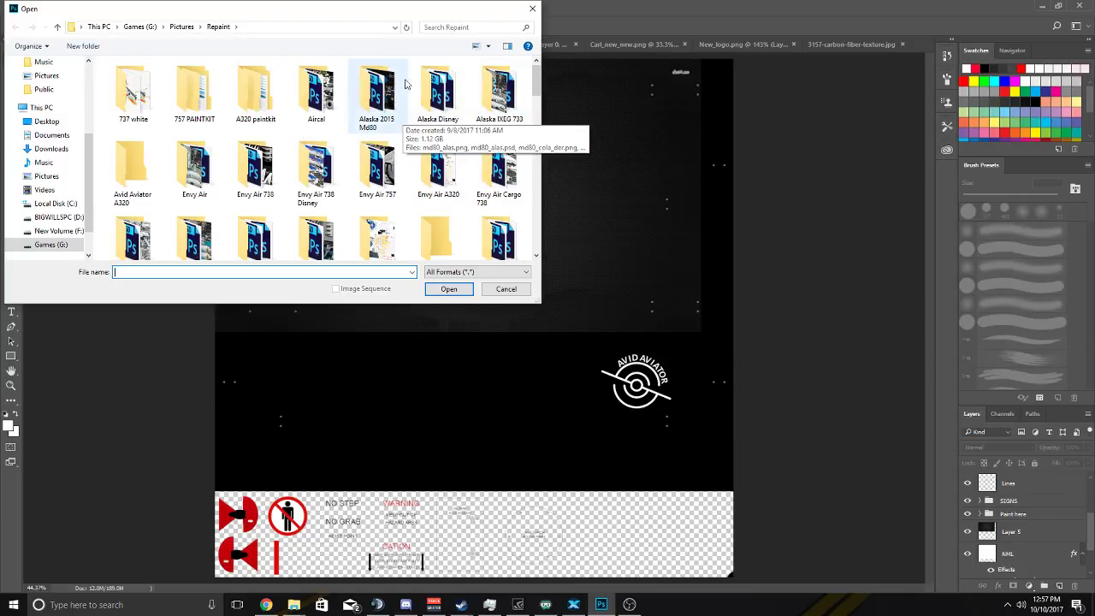
scroll(272, 168, down, 1)
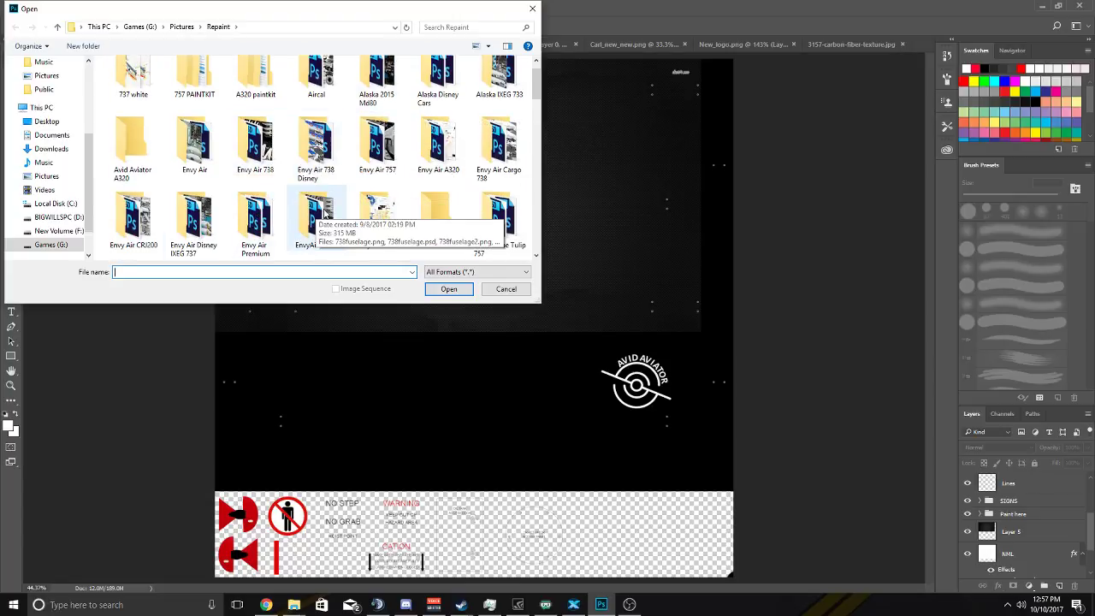
double_click(373, 212)
double_click(133, 90)
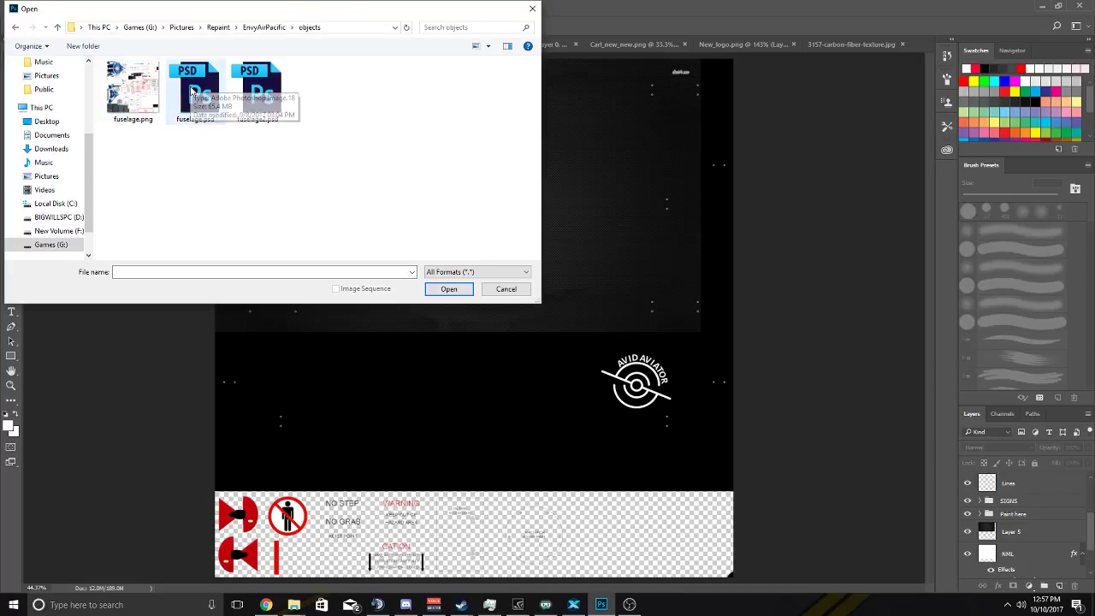
click(15, 27)
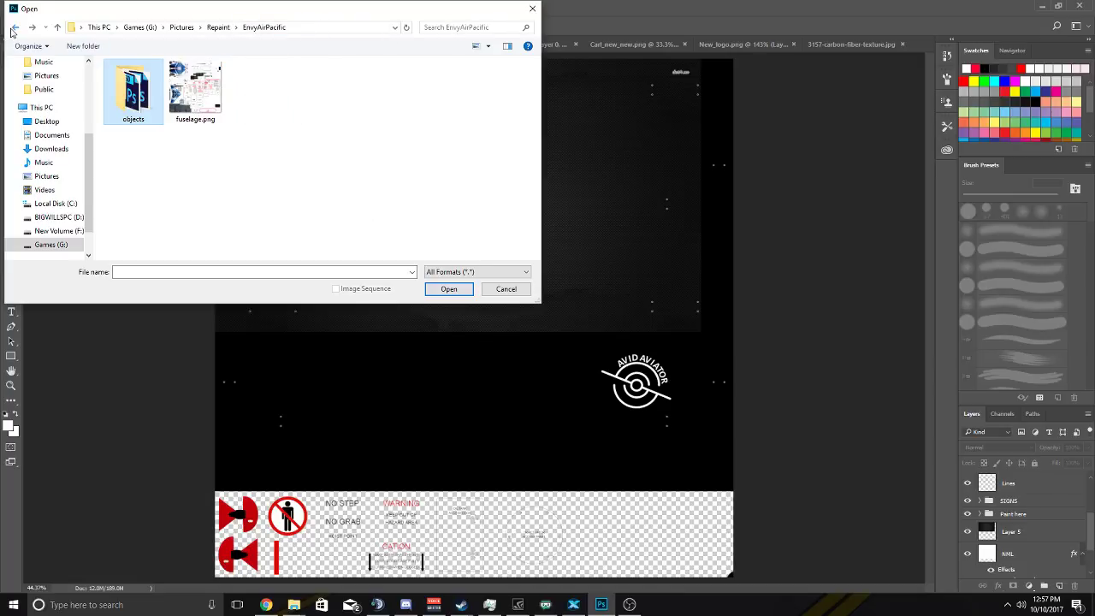
click(15, 27)
click(534, 10)
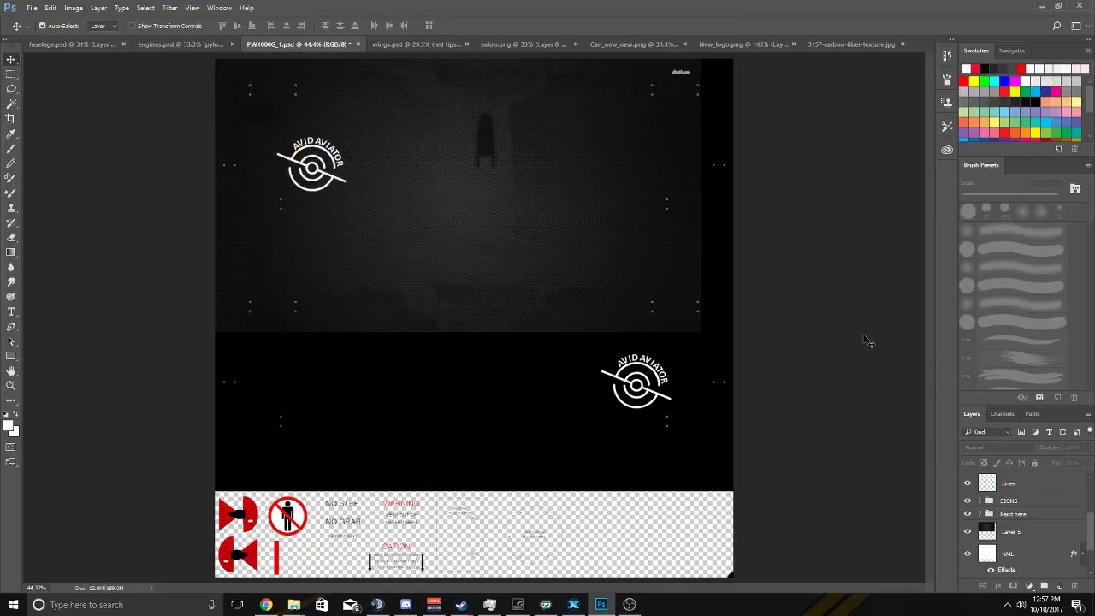
Hide the carbon fiber and NML layers, toggling the Paint here, SIGNS and Main colour entries to check what each contributes.
click(968, 531)
click(968, 514)
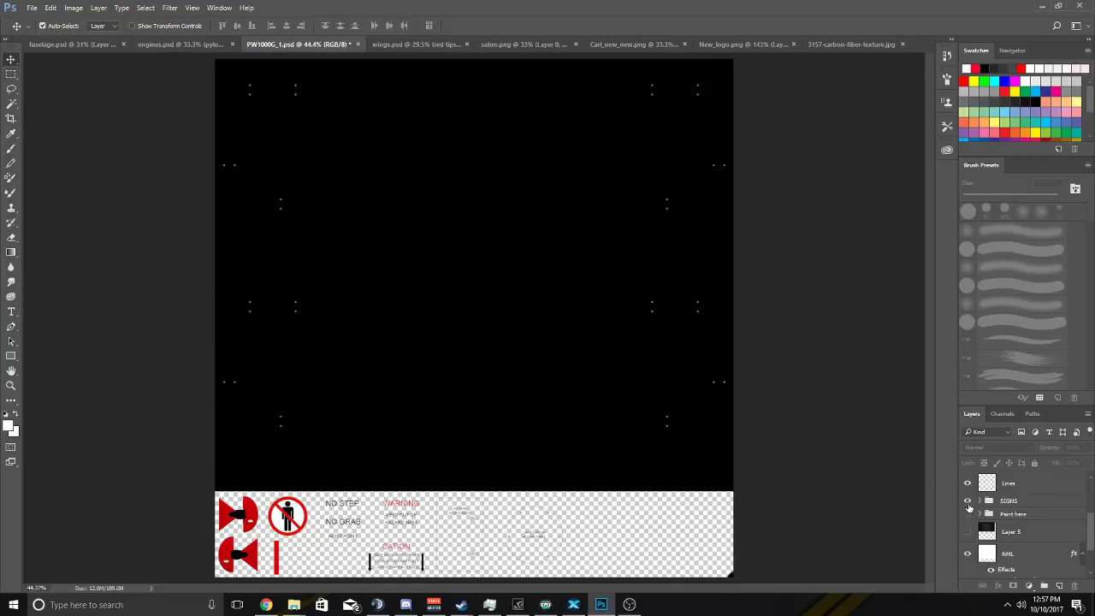
click(968, 500)
click(968, 500)
click(968, 513)
scroll(997, 505, down, 2)
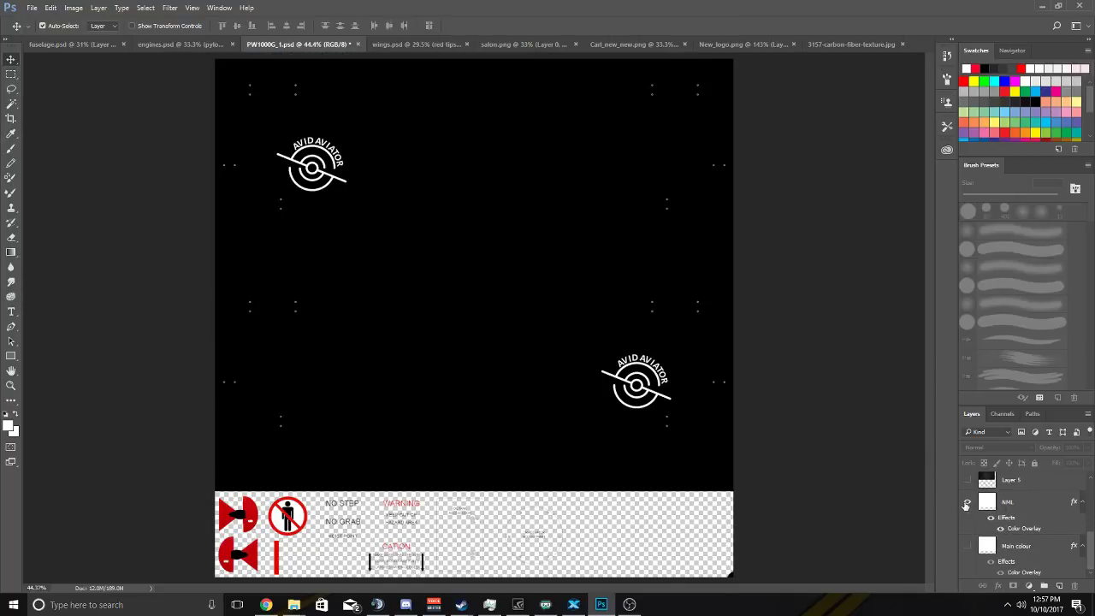
click(968, 503)
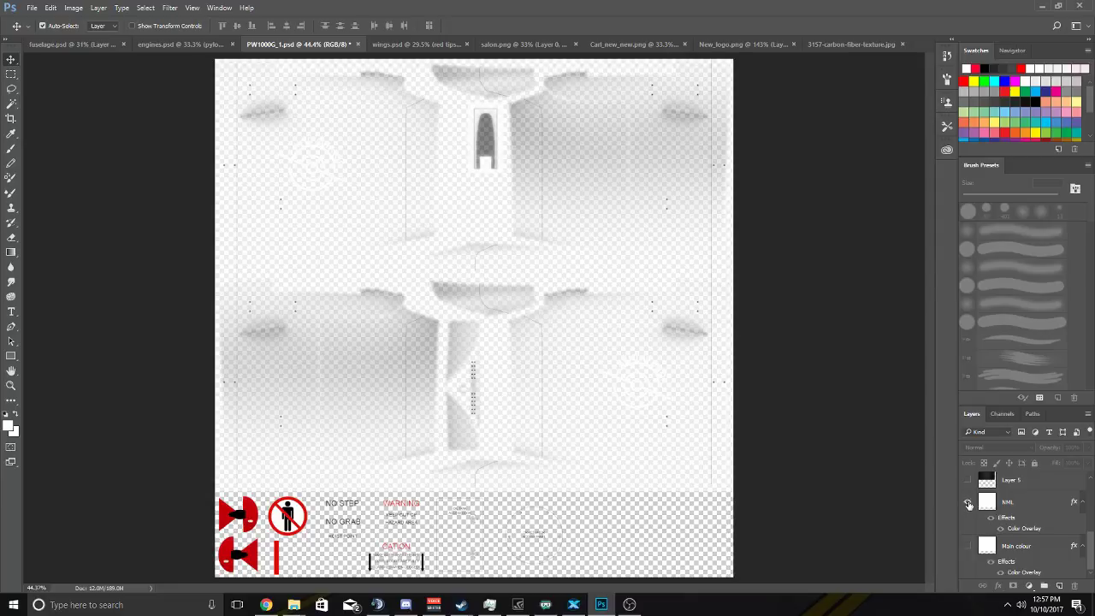
click(968, 503)
click(968, 547)
click(968, 547)
Change the Main colour layer's Color Overlay to white (ffffff) and make the layer visible.
click(988, 547)
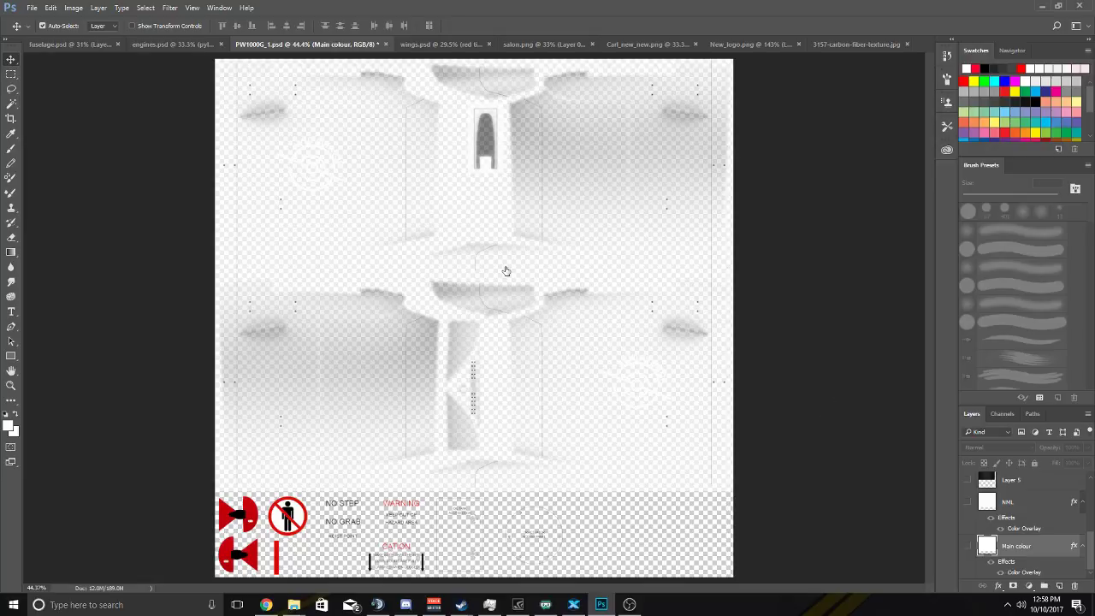
double_click(1040, 546)
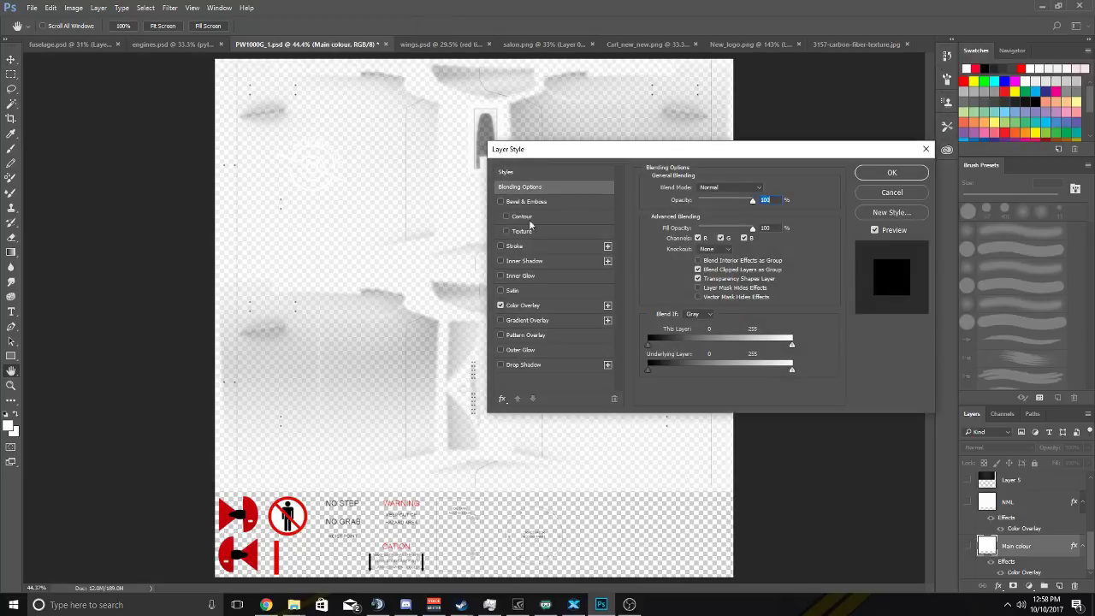
click(518, 305)
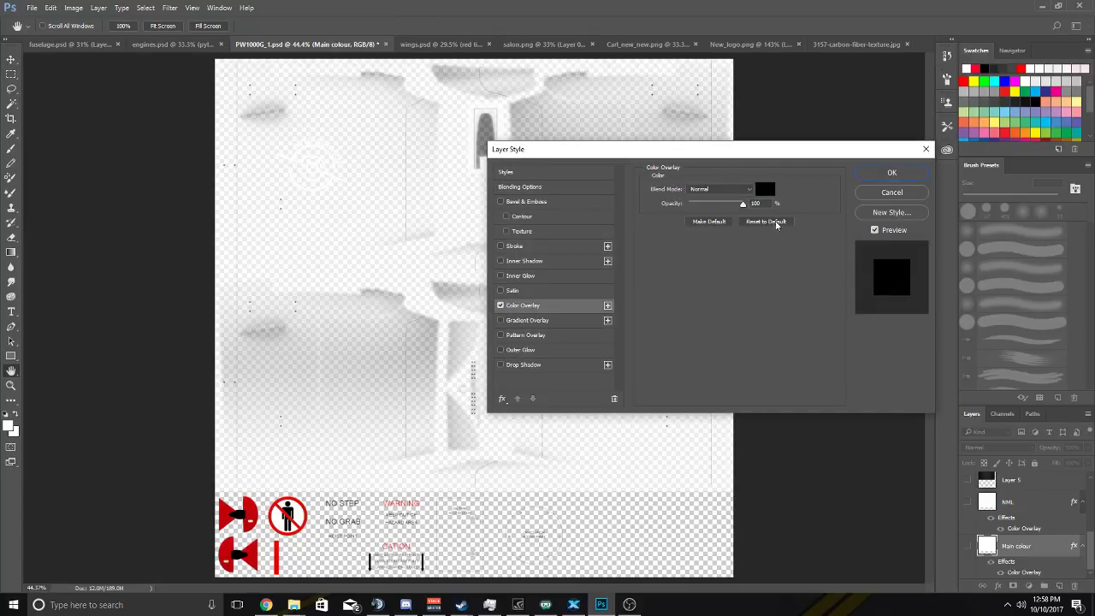
click(767, 188)
text(ffffff)
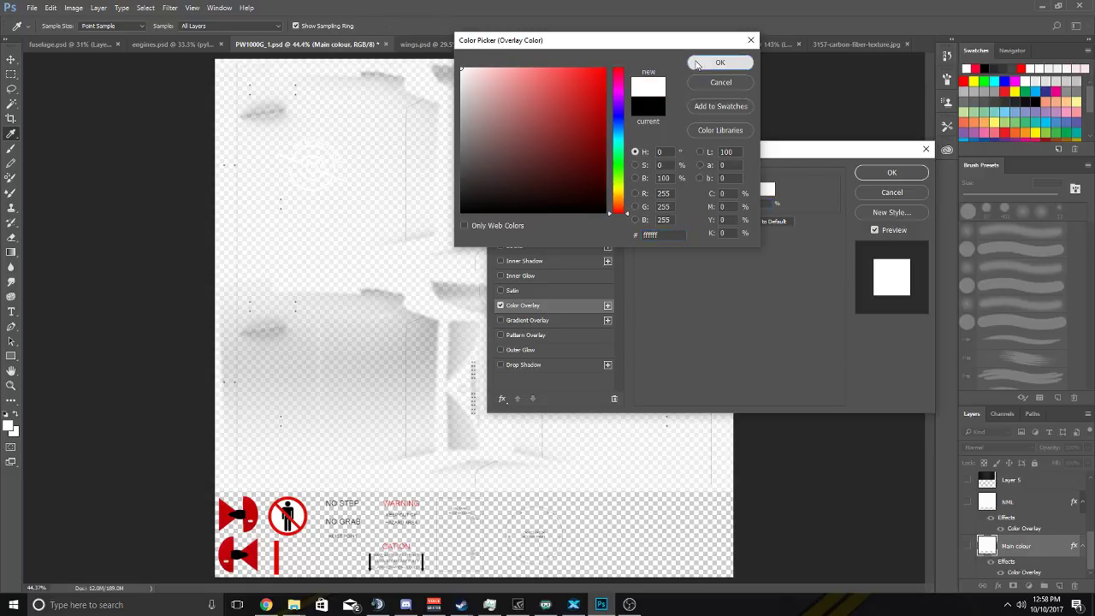
click(720, 62)
key(Return)
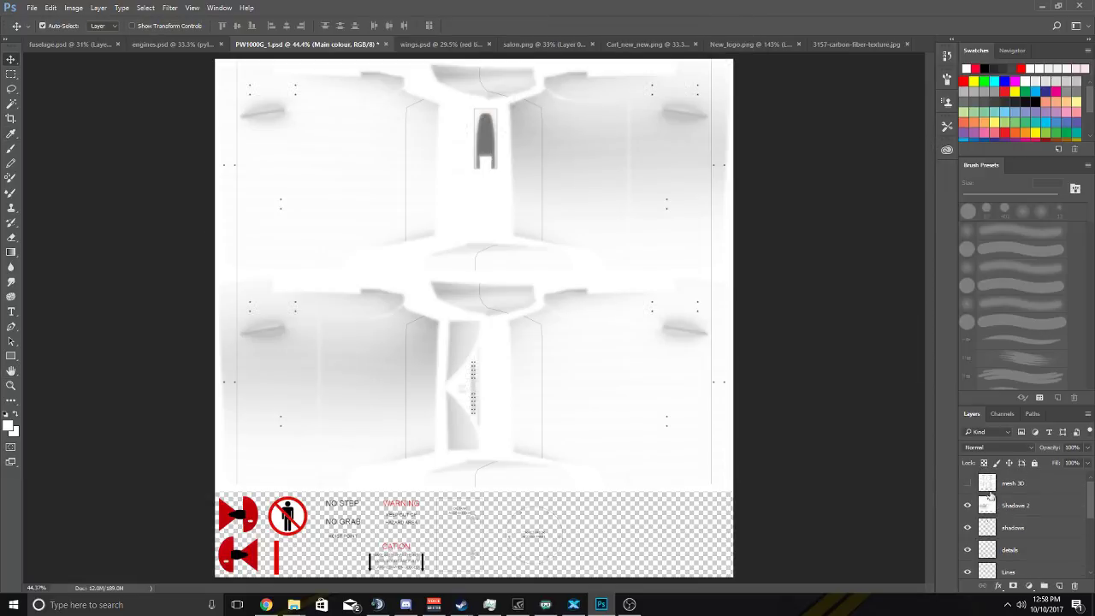
Show the mesh 3D layer and inspect the wireframe over the upper engine panels.
click(968, 484)
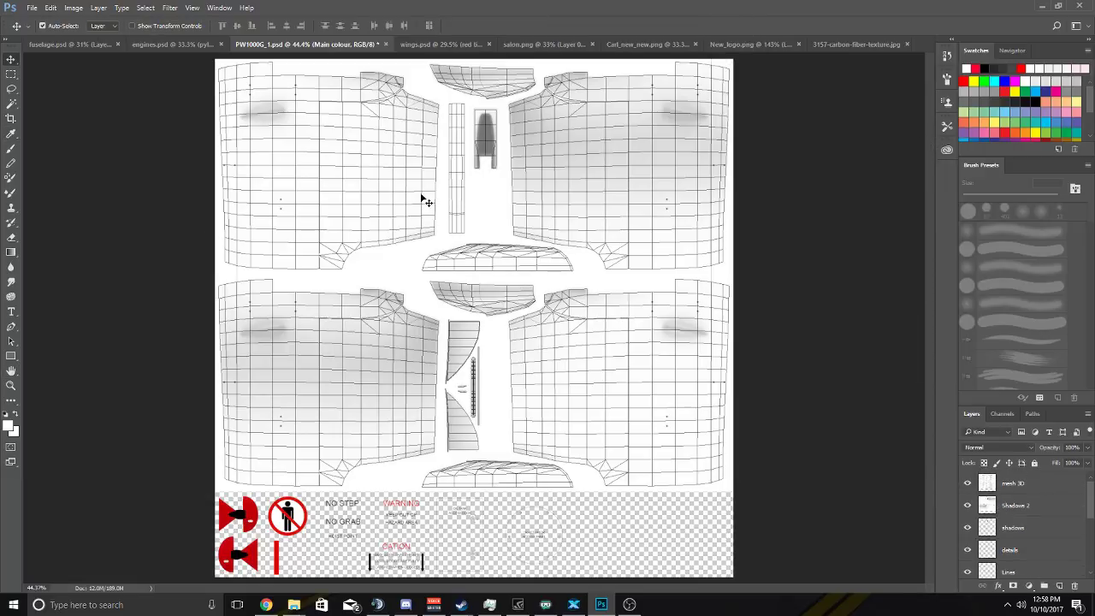
scroll(317, 114, up, 3)
scroll(362, 152, up, 1)
scroll(363, 154, down, 2)
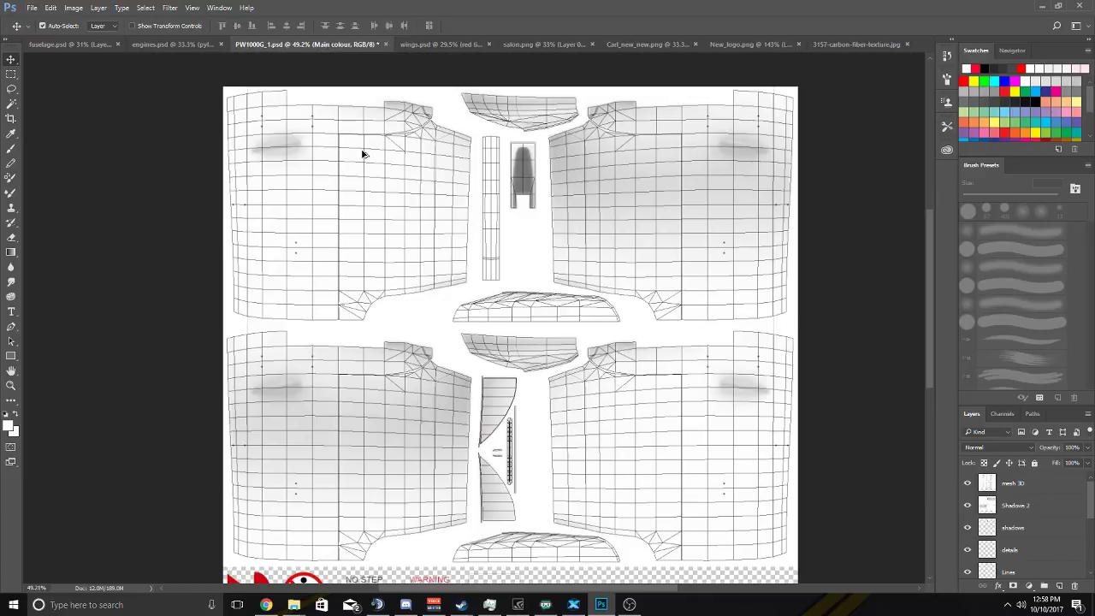
Trace a Pen path around the upper-left engine panel's inner edge, top outline and upper outer edge, just outside the mesh.
scroll(362, 154, down, 1)
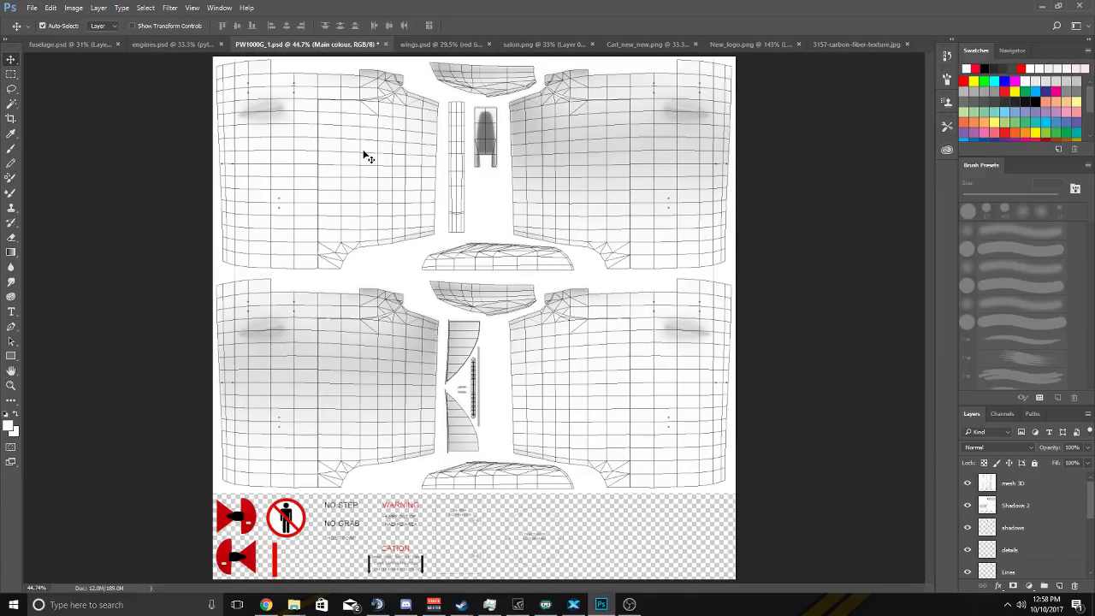
scroll(364, 154, up, 4)
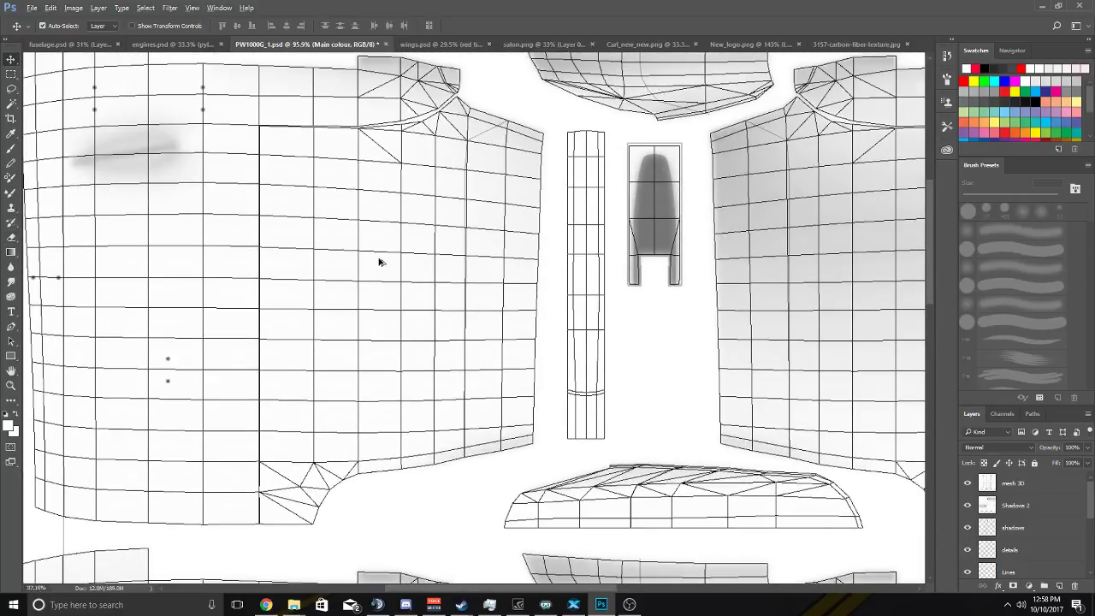
scroll(379, 259, down, 2)
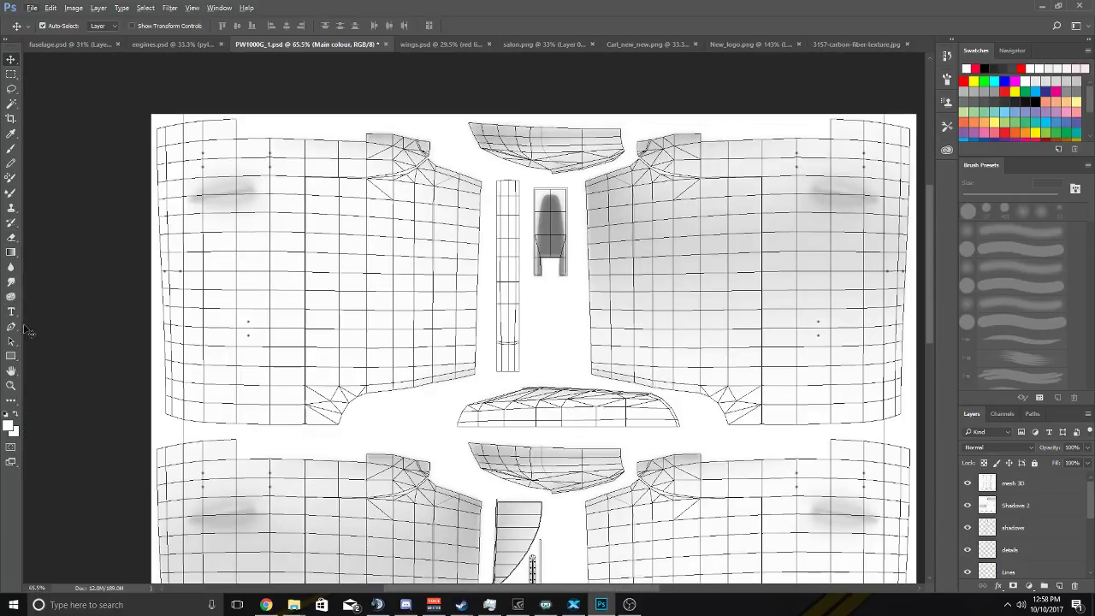
click(11, 327)
click(477, 377)
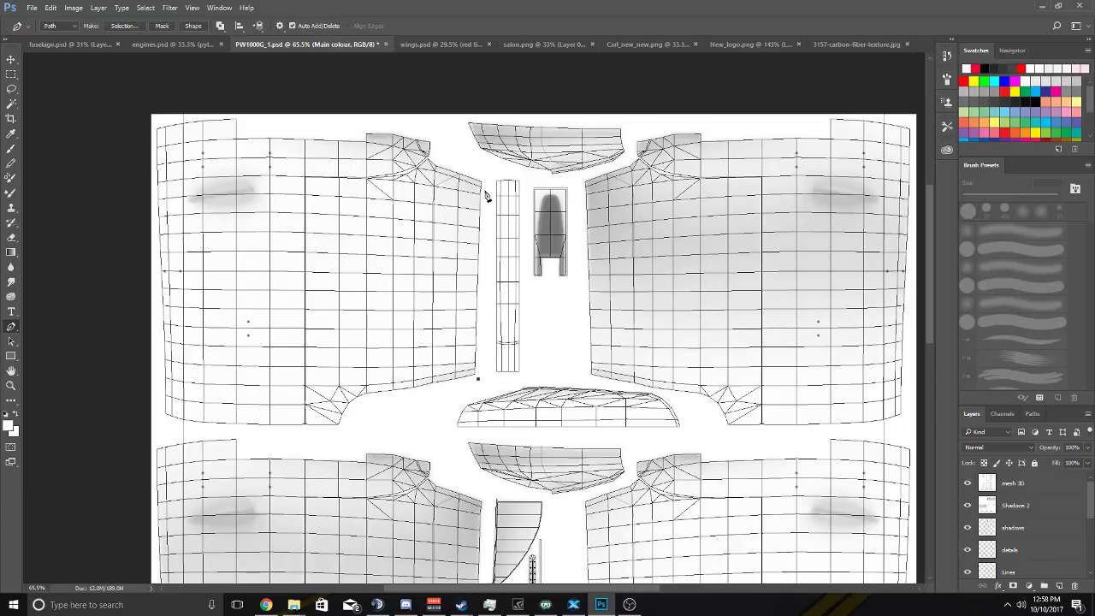
click(484, 180)
click(432, 157)
click(434, 139)
click(368, 131)
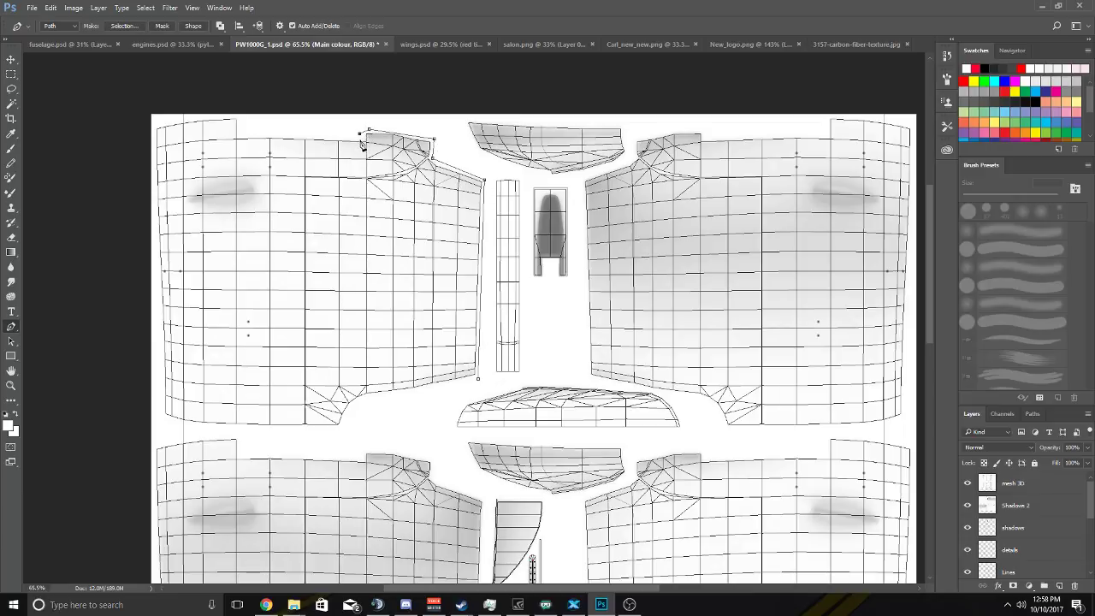
click(239, 133)
click(240, 115)
click(155, 122)
click(157, 265)
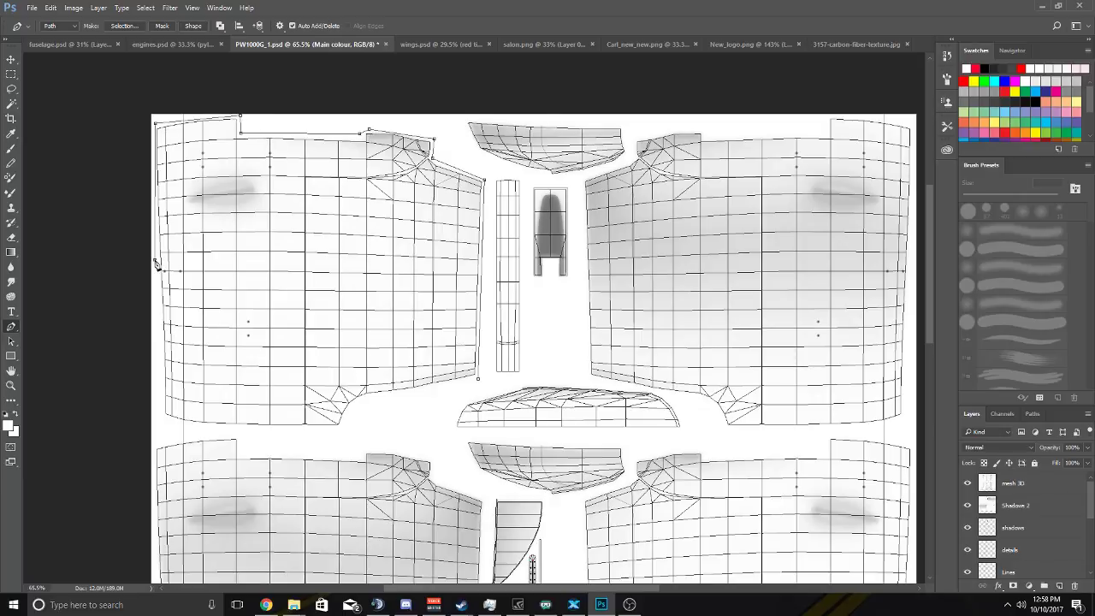
Close the path along the upper-left panel's lower outer edge and bottom outline, and convert it into a selection.
click(160, 416)
click(182, 425)
click(341, 429)
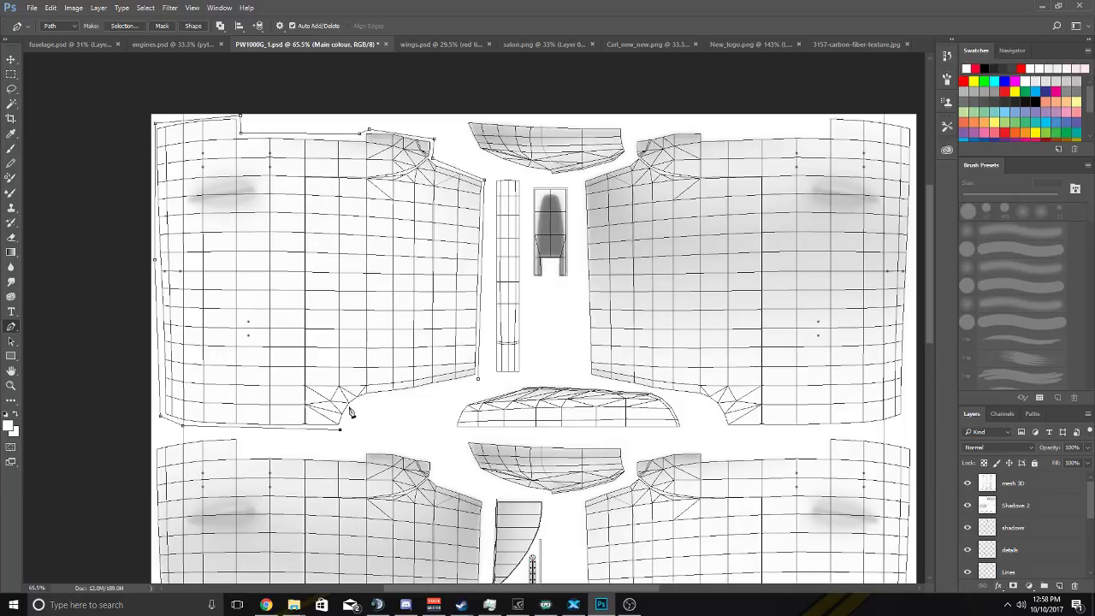
click(349, 406)
click(366, 397)
click(416, 389)
click(454, 383)
right_click(480, 385)
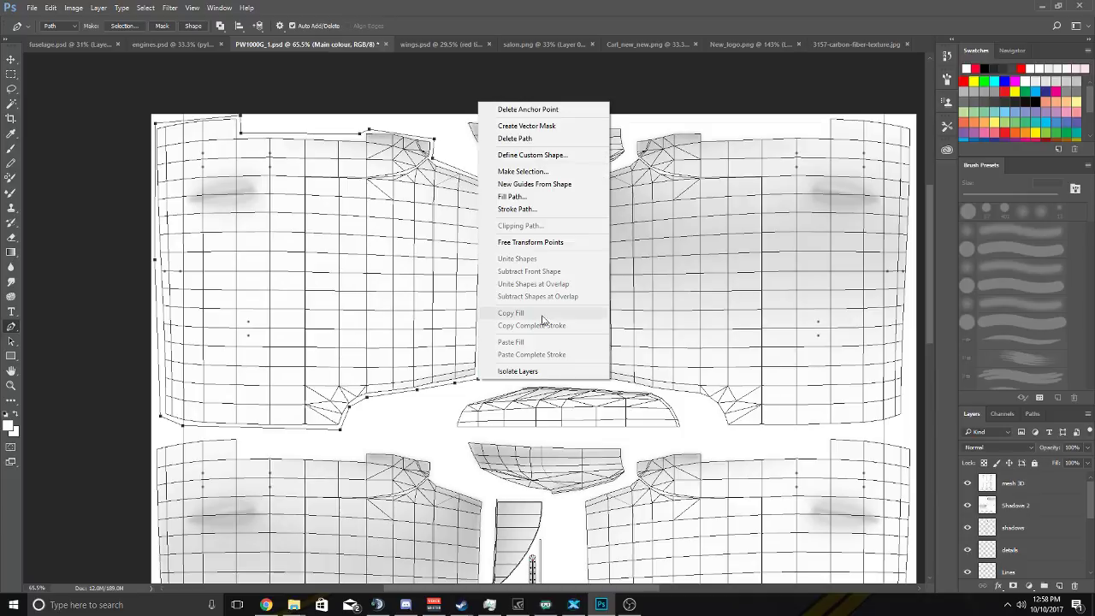
click(536, 171)
click(611, 177)
Make the carbon fiber Layer 5 visible and select it as the active layer for moving.
scroll(696, 237, down, 3)
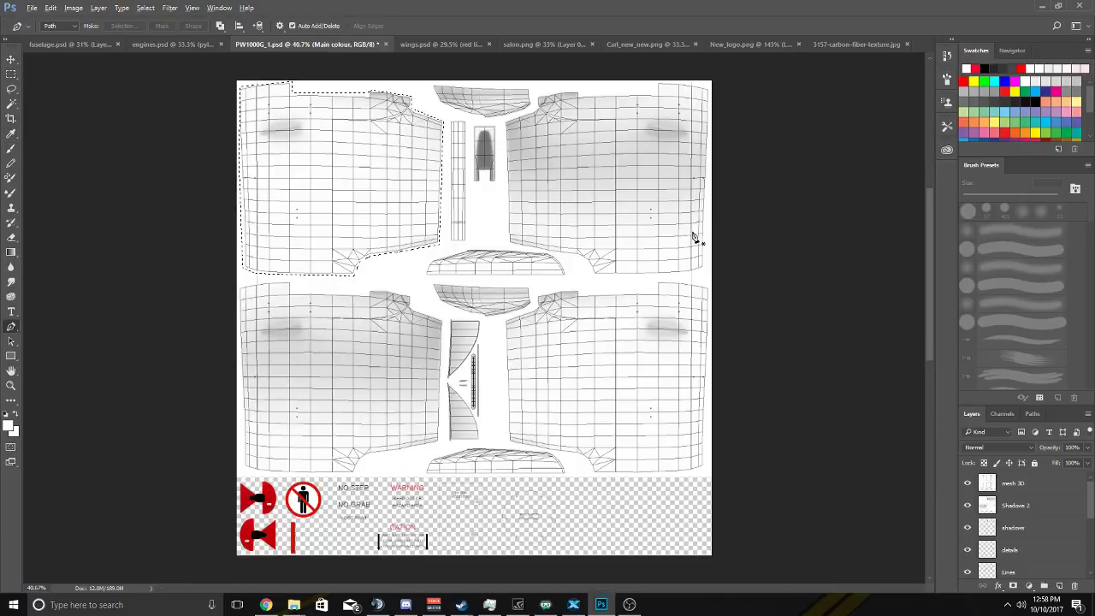
scroll(531, 224, up, 1)
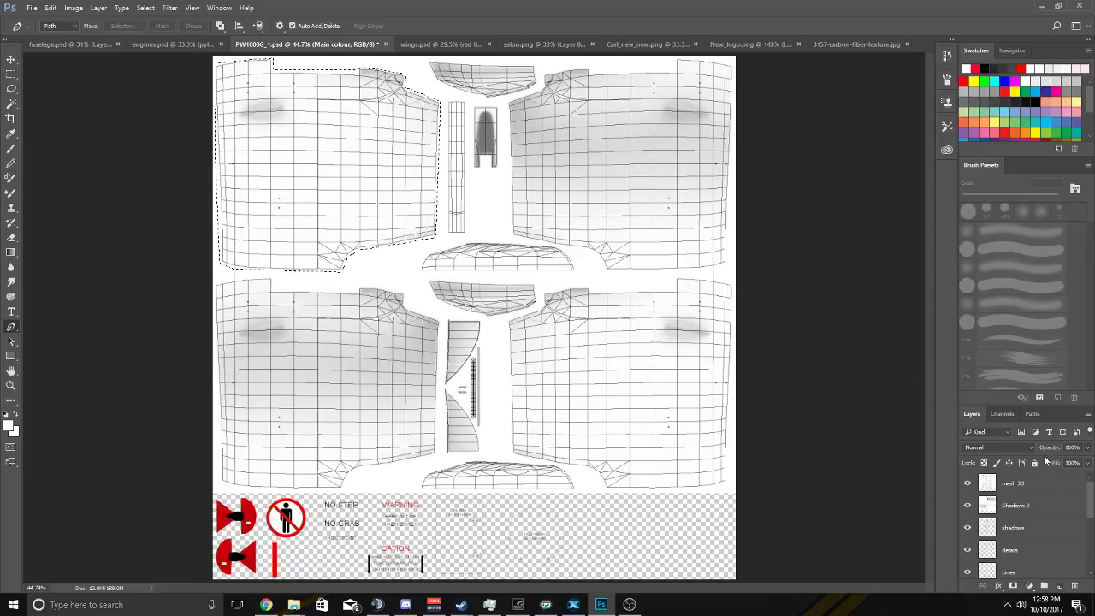
scroll(1024, 484, down, 2)
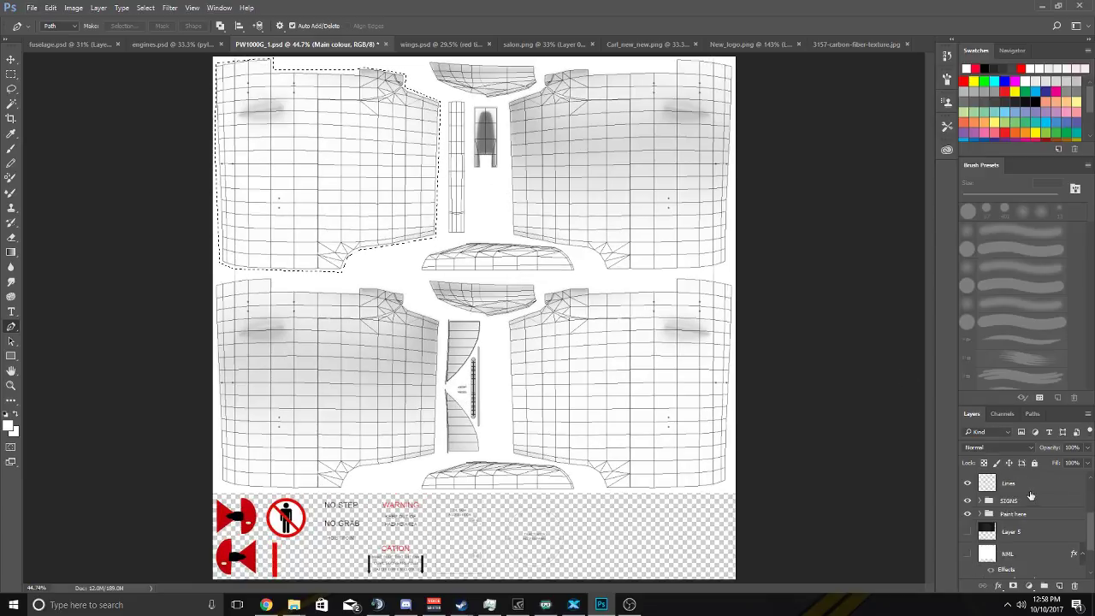
click(969, 532)
click(12, 60)
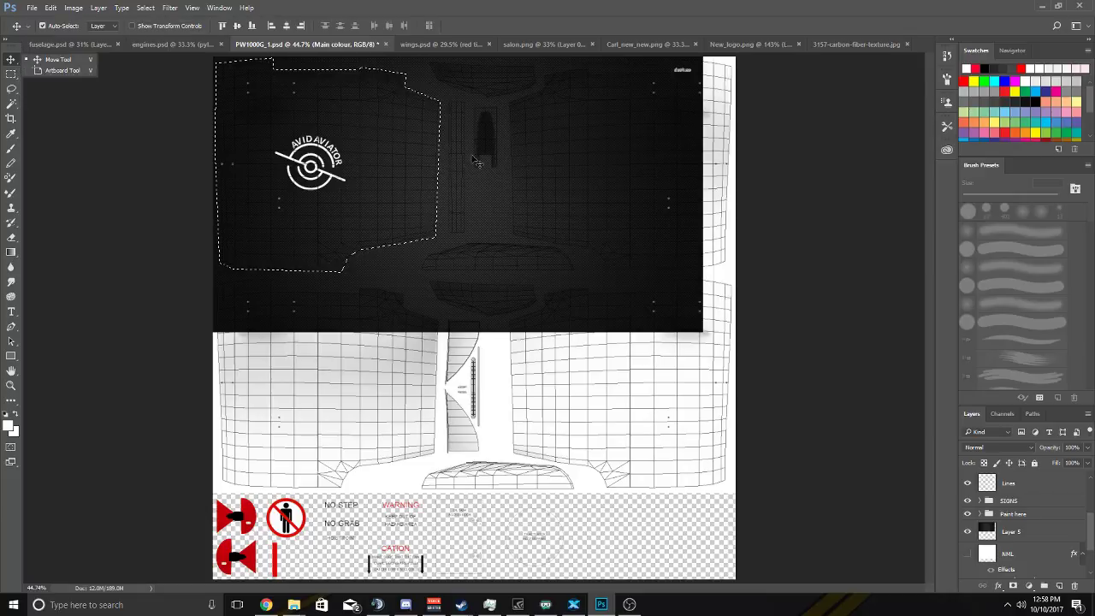
drag(493, 189, 378, 189)
click(998, 477)
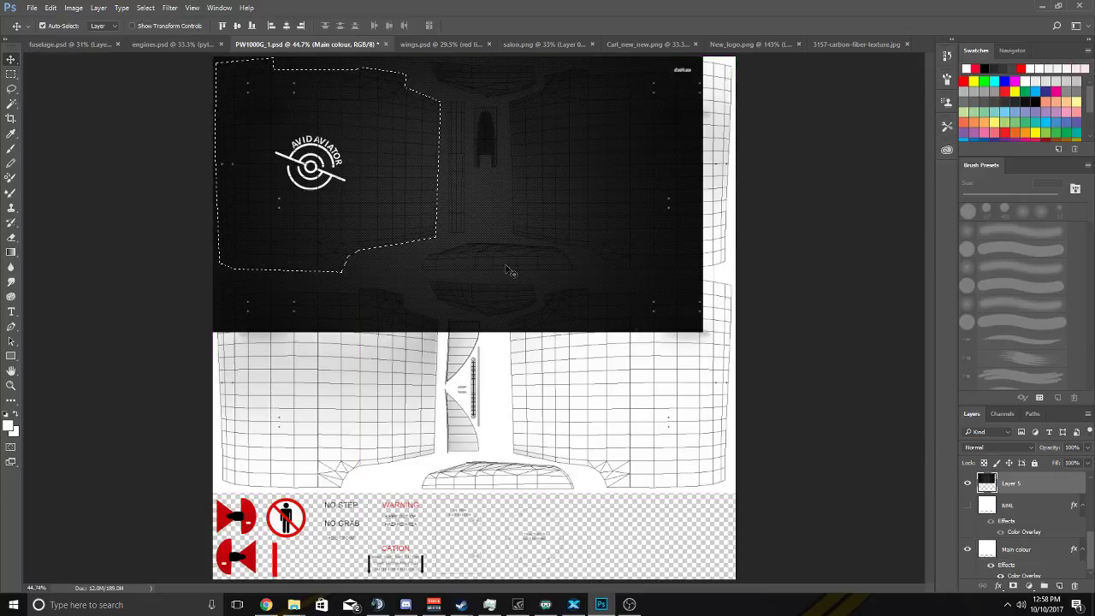
drag(488, 175, 483, 171)
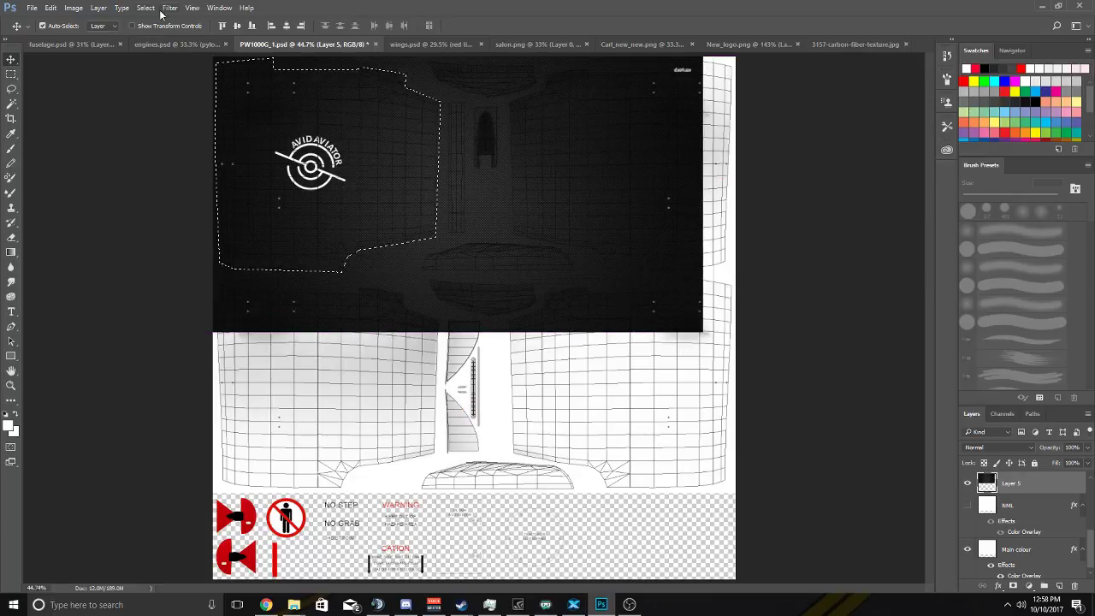
Clear the selection around the upper-left engine panel.
click(147, 9)
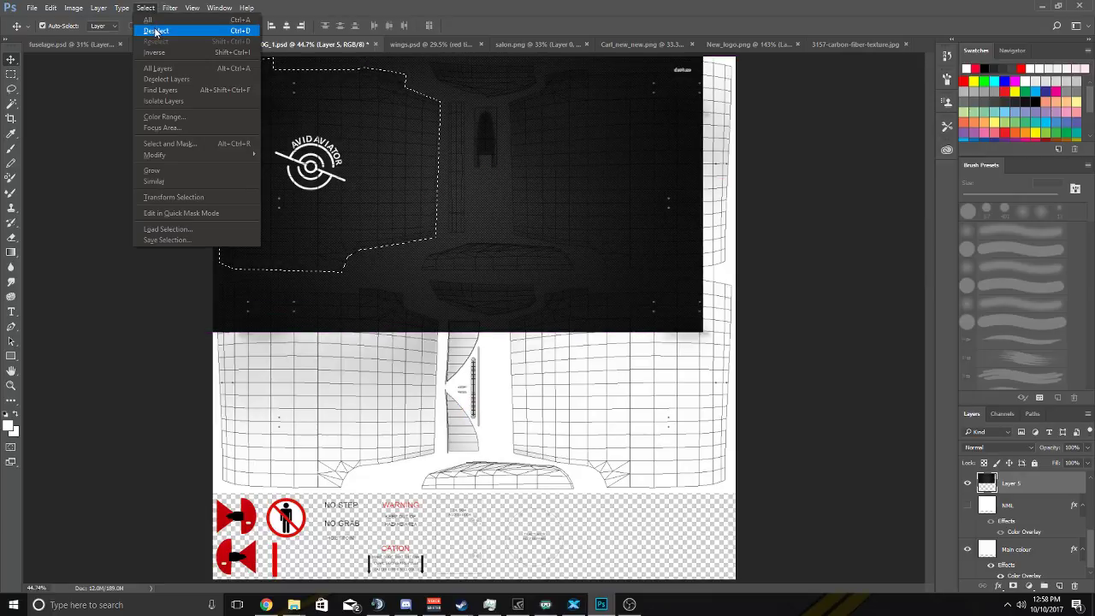
click(146, 9)
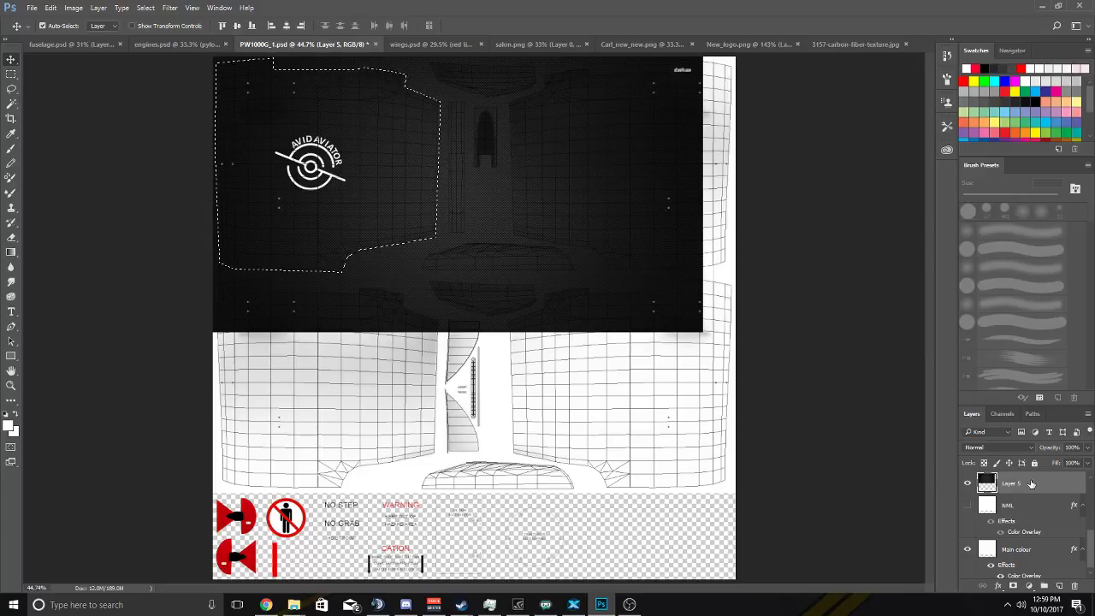
click(146, 8)
click(156, 30)
click(146, 9)
click(146, 9)
Shift the carbon fiber layer toward the upper-left engine panel and scale it down to about 81%.
drag(481, 180, 398, 196)
key(ctrl+t)
drag(584, 322, 492, 274)
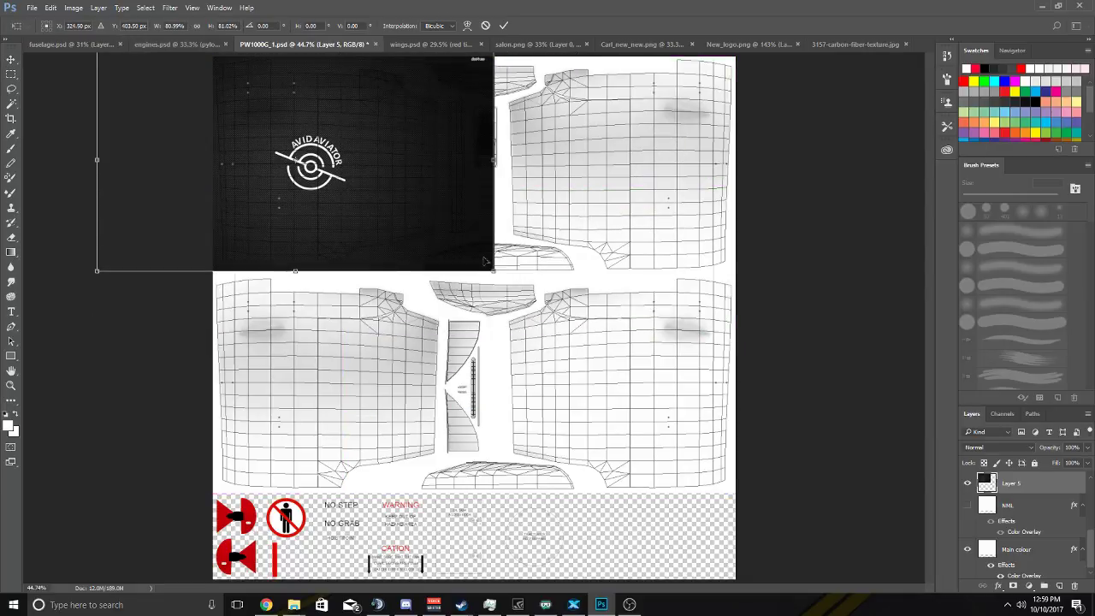
drag(322, 118, 347, 115)
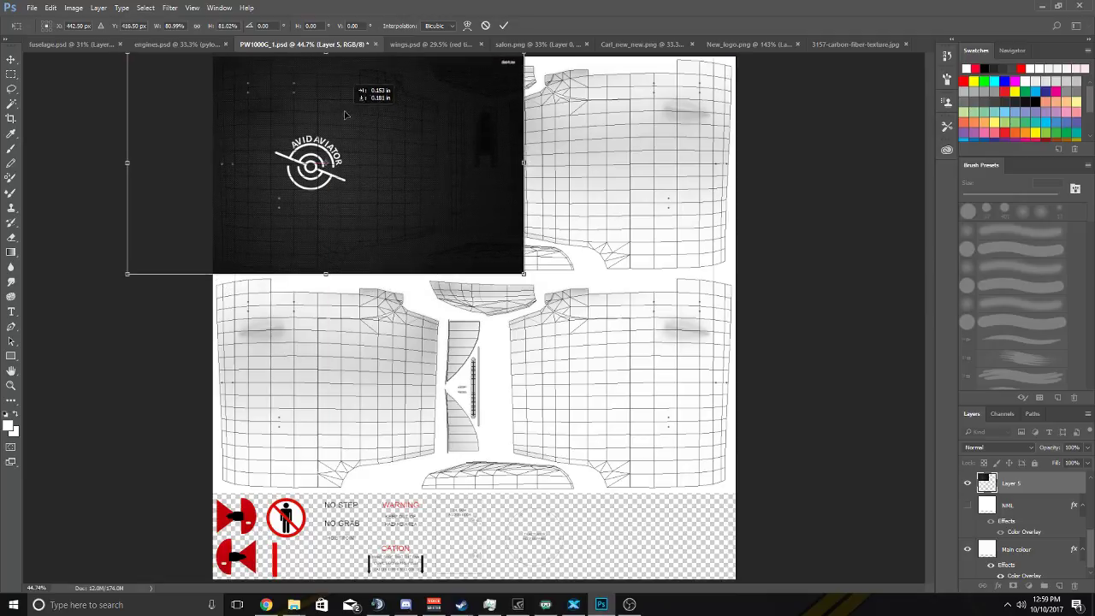
click(503, 25)
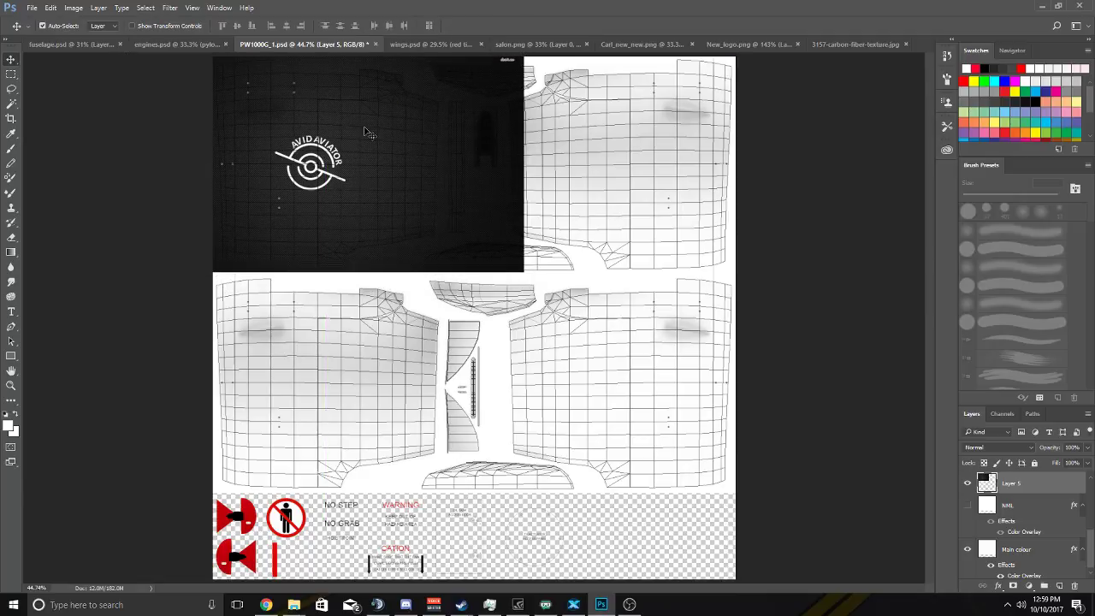
Transform the carbon fiber layer again to about 97.6% and reposition it to cover the entire upper-left engine panel.
key(ctrl+t)
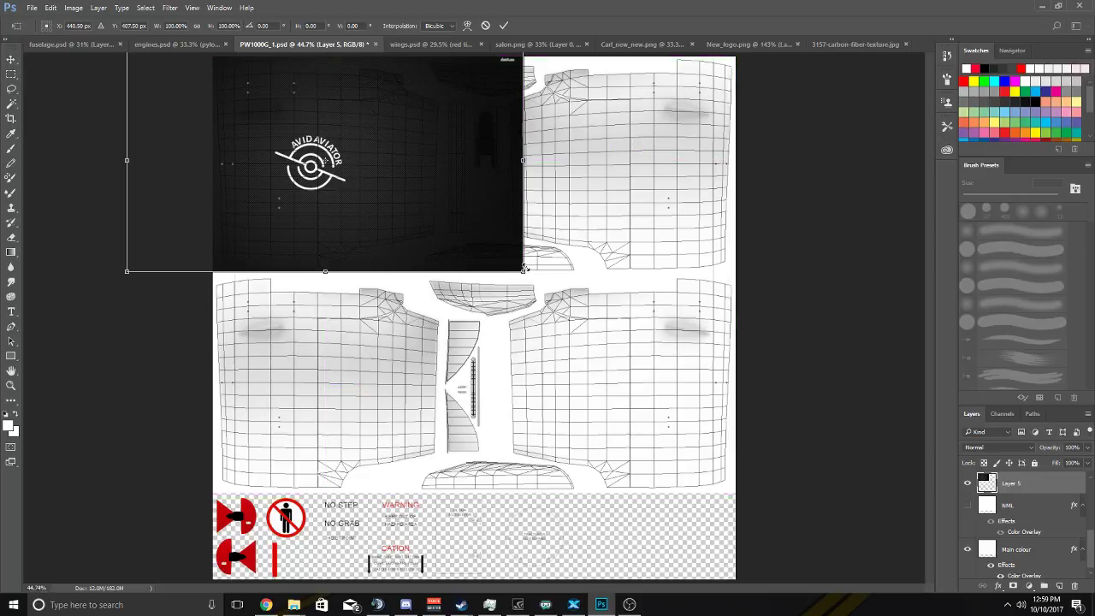
drag(524, 272, 444, 215)
mouse_move(351, 108)
mouse_down()
mouse_move(370, 124)
mouse_move(357, 109)
mouse_up()
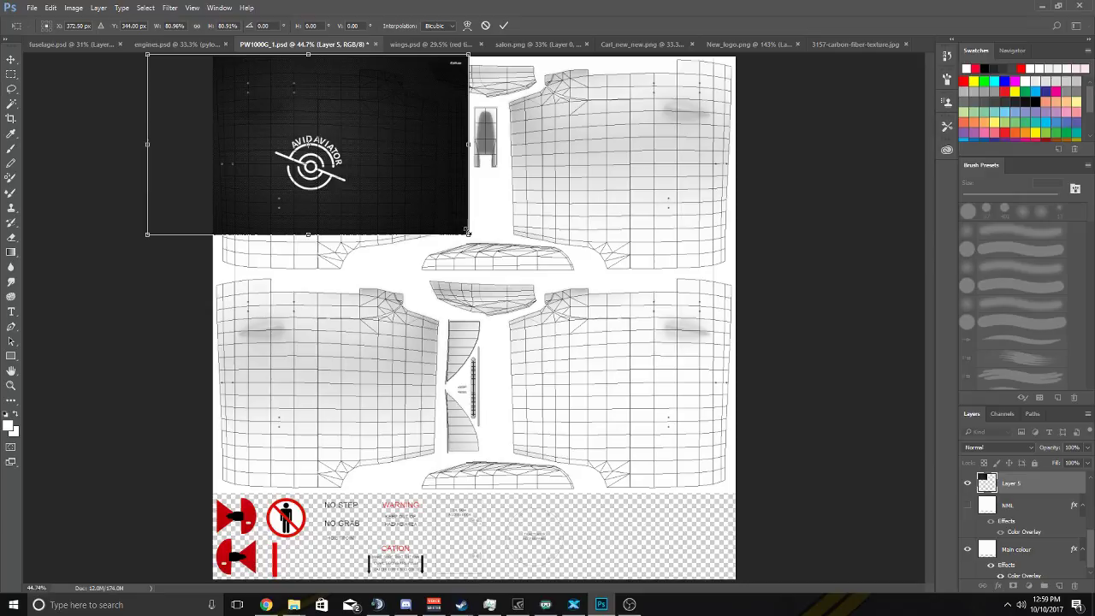
drag(467, 232, 539, 274)
drag(405, 176, 393, 179)
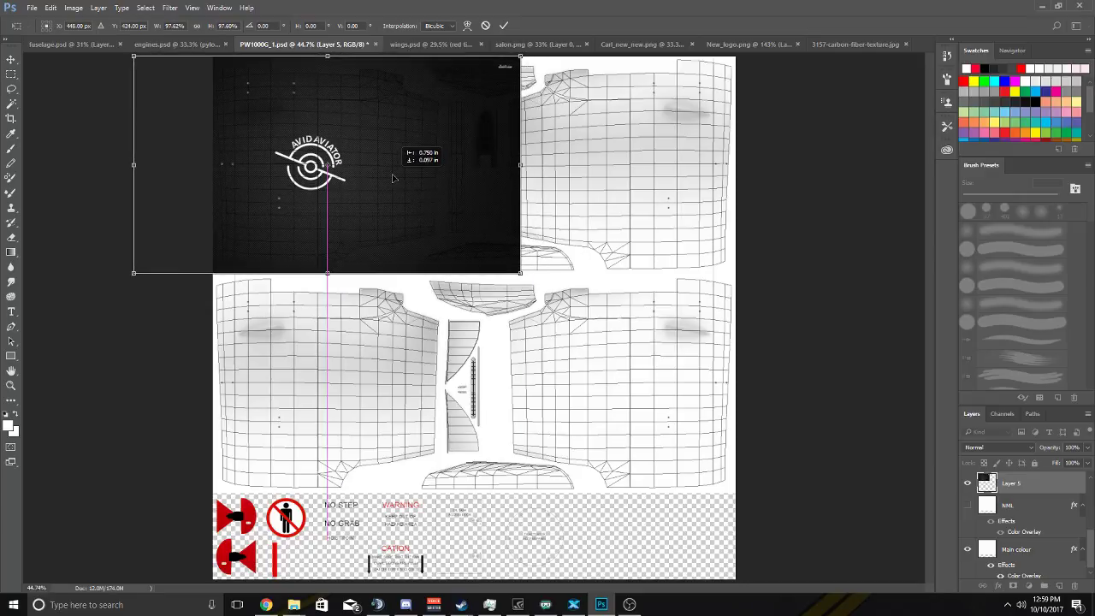
click(503, 27)
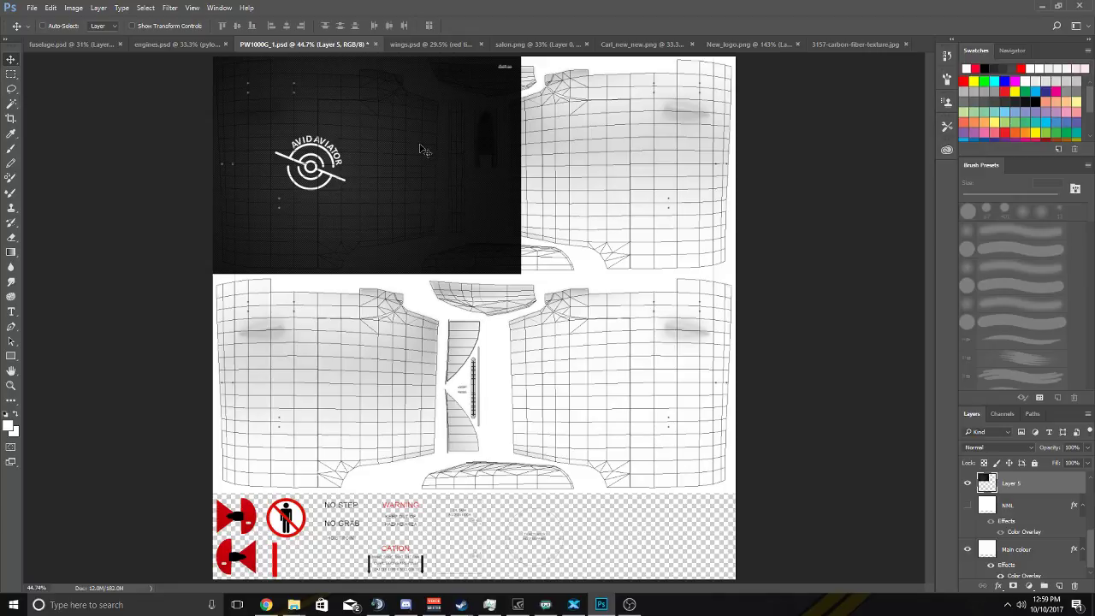